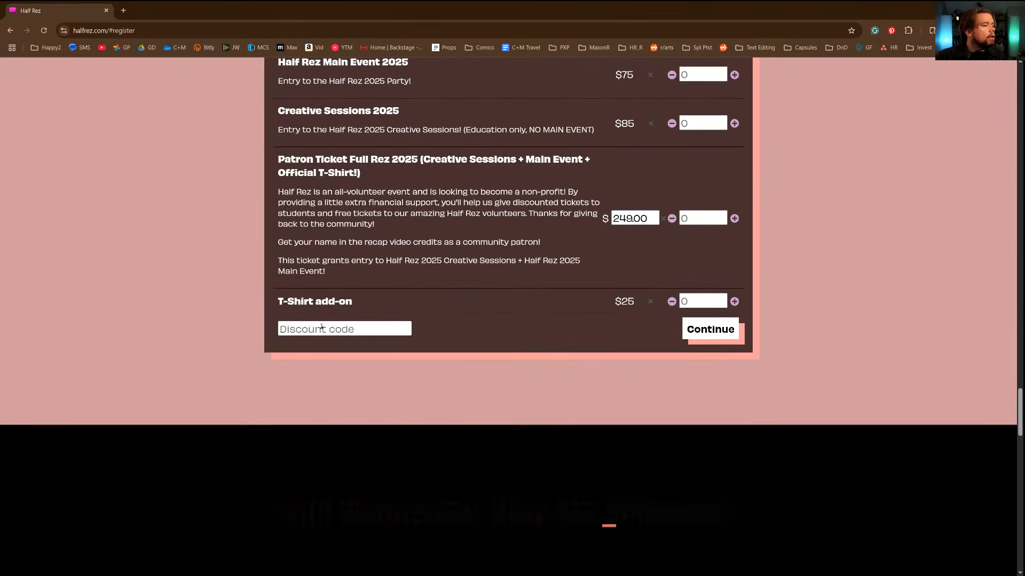
Post the discount code HalfRez2025EarlyBird in the Twitch stream chat
{"action": "scroll", "coordinate": [618, 574], "scroll_direction": "up", "scroll_amount": 11}
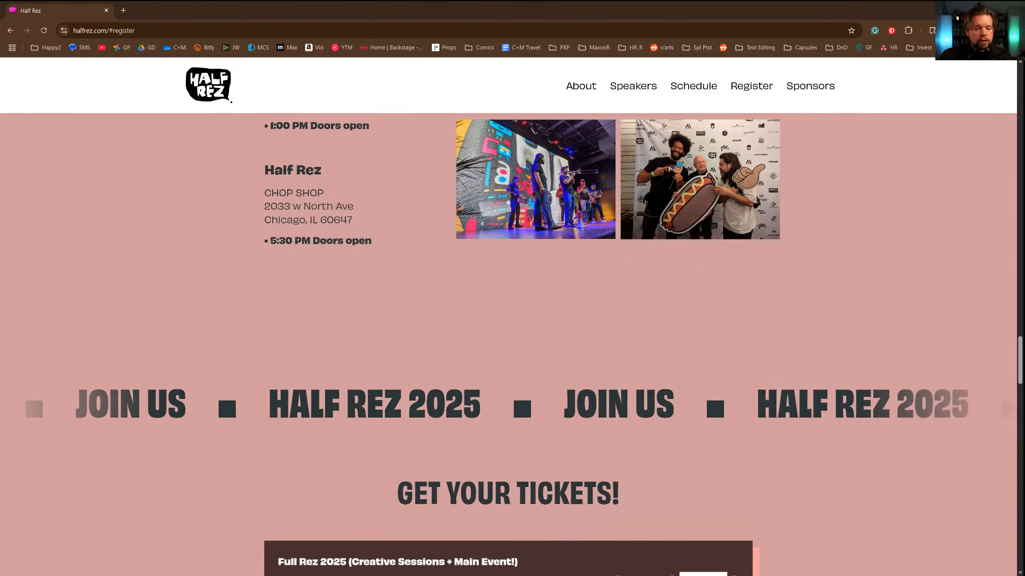
{"action": "left_click_drag", "start_coordinate": [569, 7], "coordinate": [739, 284]}
{"action": "left_click", "coordinate": [241, 394]}
{"action": "key", "text": "ctrl+b"}
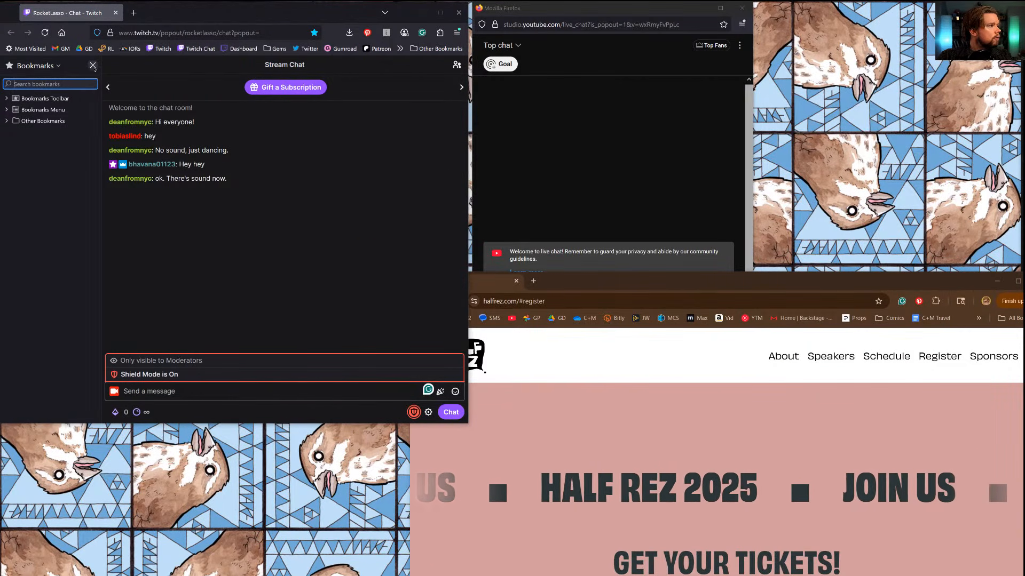
{"action": "left_click", "coordinate": [93, 65]}
{"action": "type", "text": "HalfRez2025EarlyBird"}
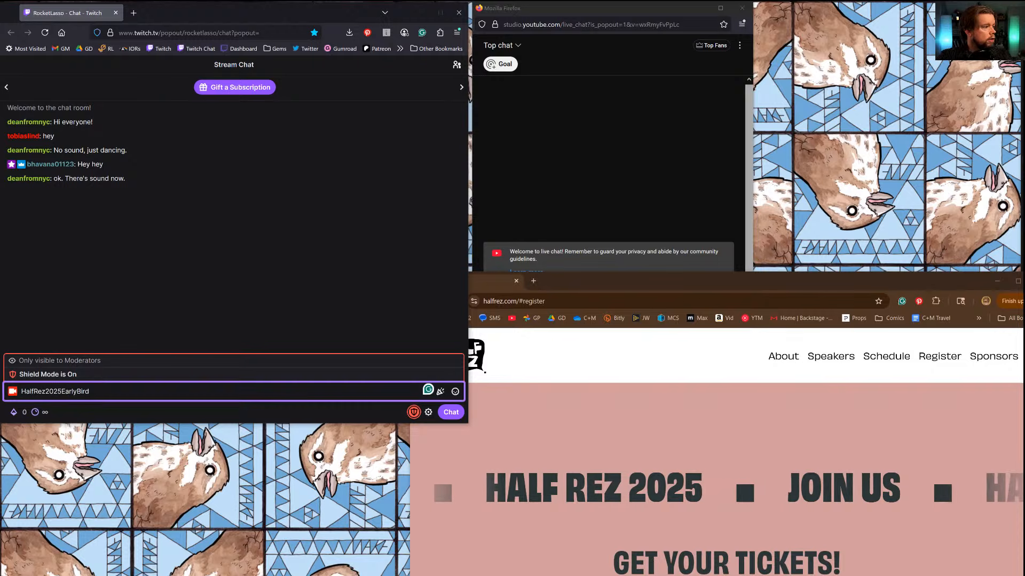
{"action": "key", "text": "Return"}
Post the code HalfRez2025EarlyBird in the YouTube live chat
{"action": "left_click", "coordinate": [647, 160]}
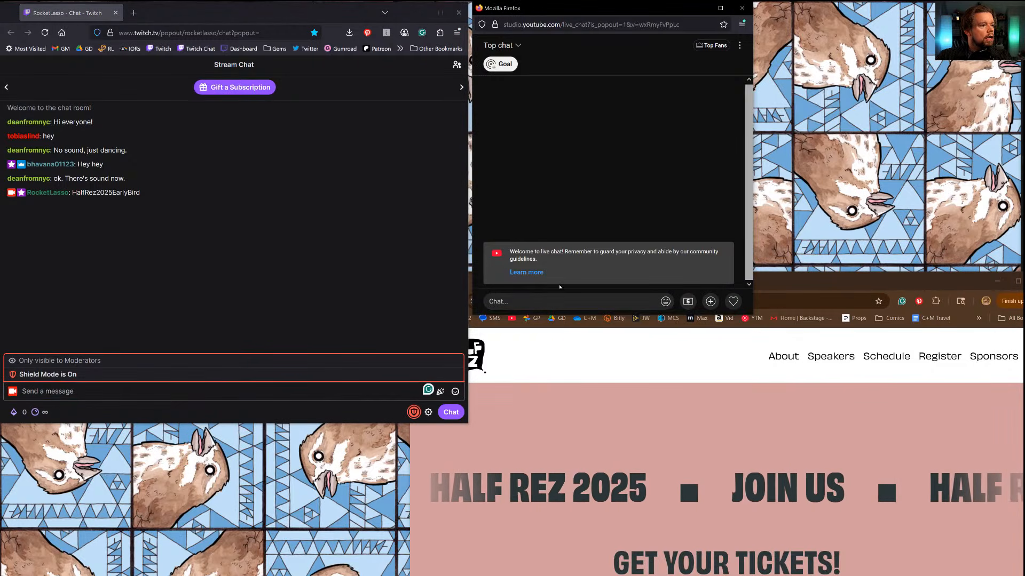
{"action": "type", "text": "HalfRez2025EarlyBird"}
{"action": "key", "text": "Return"}
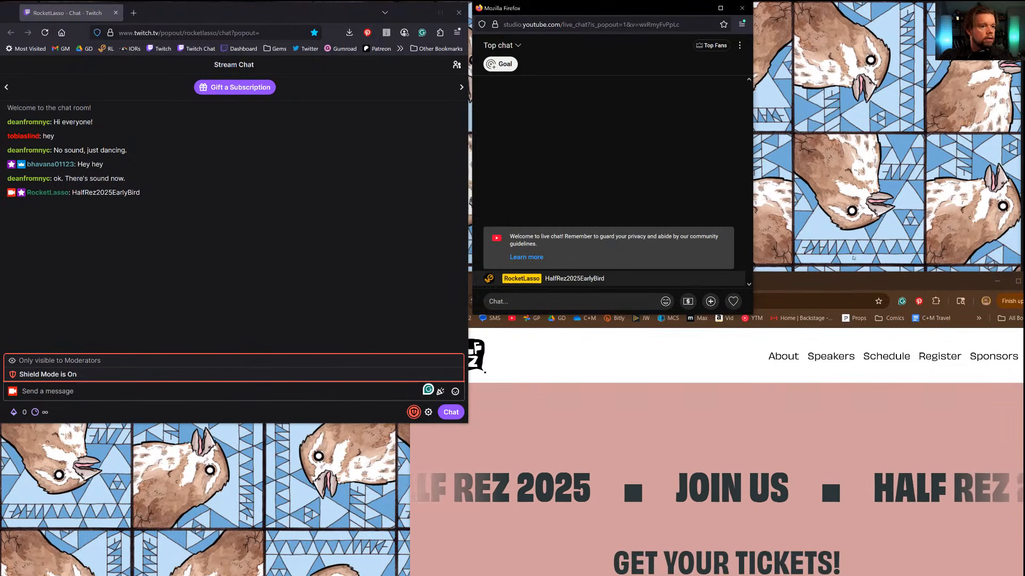
{"action": "left_click", "coordinate": [801, 301]}
{"action": "left_click", "coordinate": [627, 214]}
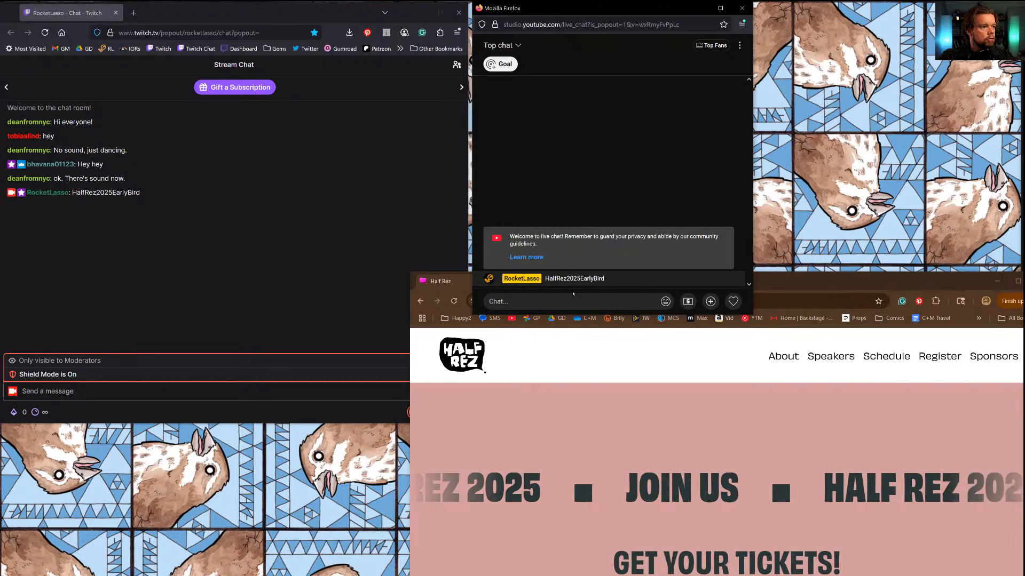
{"action": "type", "text": "https://www.halfrez.com/#register"}
{"action": "key", "text": "Return"}
{"action": "left_click", "coordinate": [106, 392]}
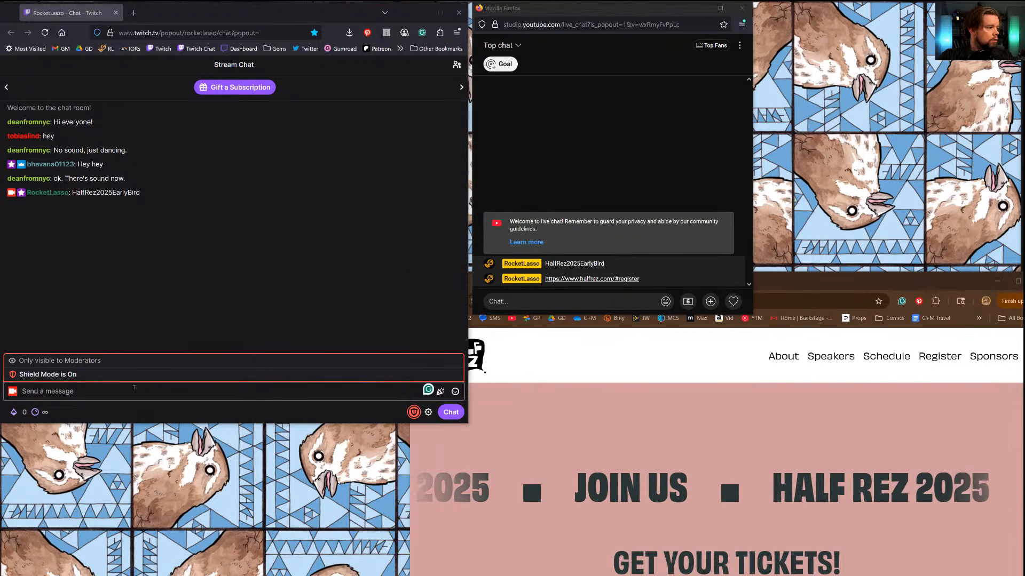
{"action": "type", "text": "https://www.halfrez.com/#register"}
{"action": "key", "text": "Return"}
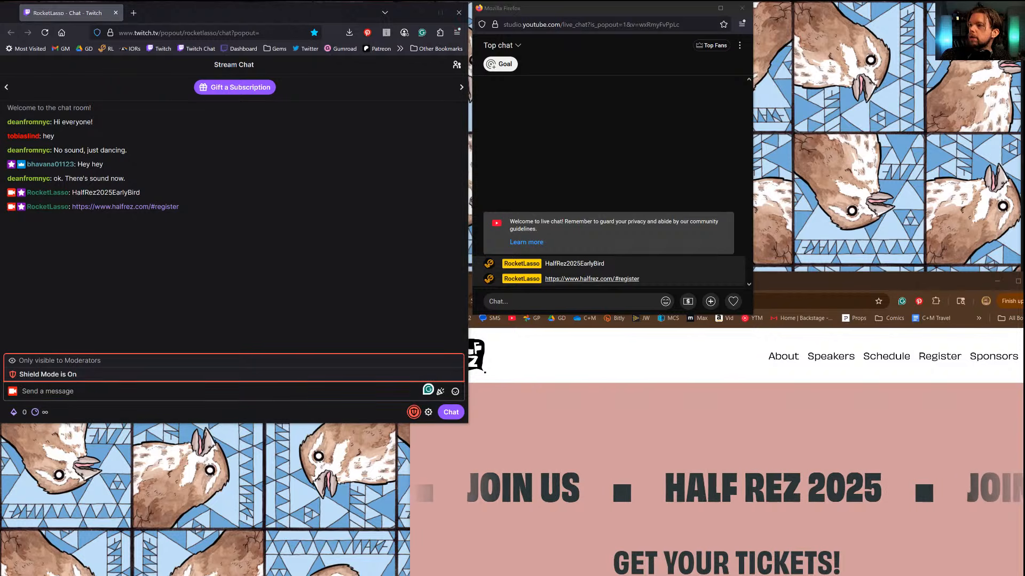
Maximize the Half Rez website window and browse the speaker and Creative Sessions sections of the page
{"action": "left_click_drag", "start_coordinate": [799, 283], "coordinate": [538, 0]}
{"action": "scroll", "coordinate": [711, 299], "scroll_direction": "down", "scroll_amount": 5}
{"action": "scroll", "coordinate": [711, 298], "scroll_direction": "up", "scroll_amount": 20}
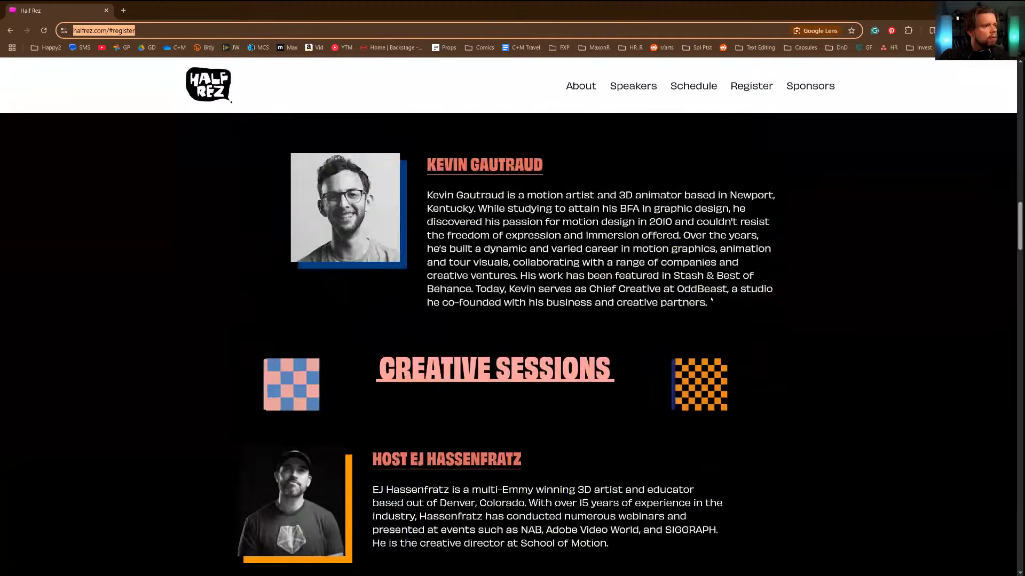
{"action": "scroll", "coordinate": [530, 380], "scroll_direction": "down", "scroll_amount": 3}
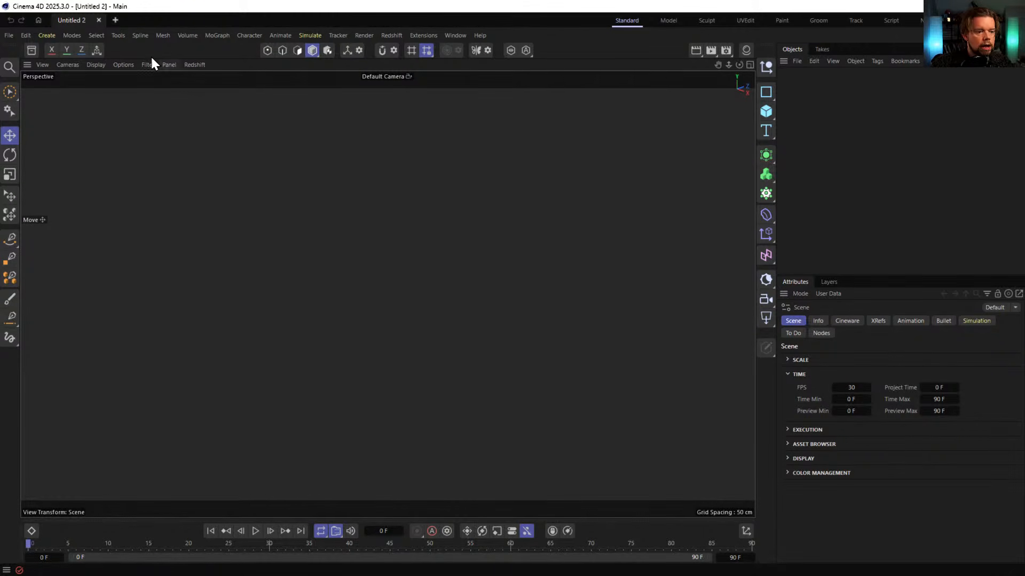
Switch to Cinema 4D, search the Asset Browser for "Rocket Lasso", and browse the example scenes and node operators
{"action": "left_click", "coordinate": [32, 50]}
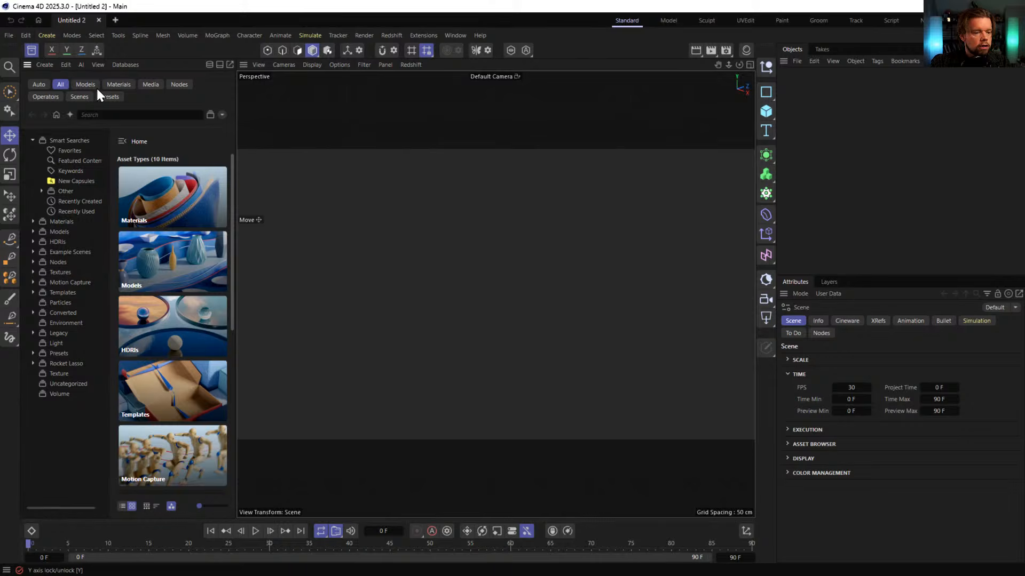
{"action": "left_click", "coordinate": [114, 115]}
{"action": "type", "text": "Rocket Lasso"}
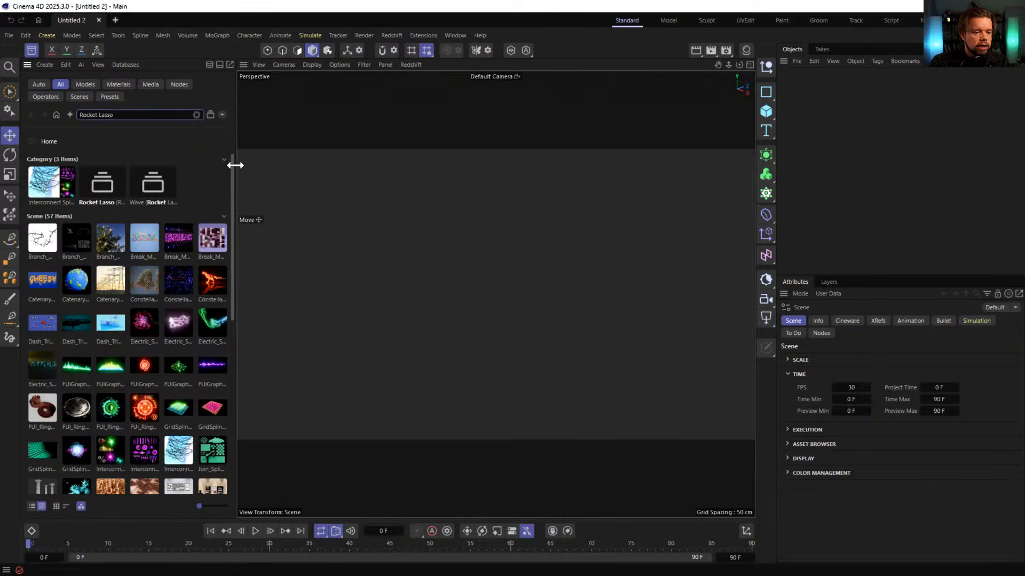
{"action": "left_click_drag", "start_coordinate": [235, 165], "coordinate": [392, 176]}
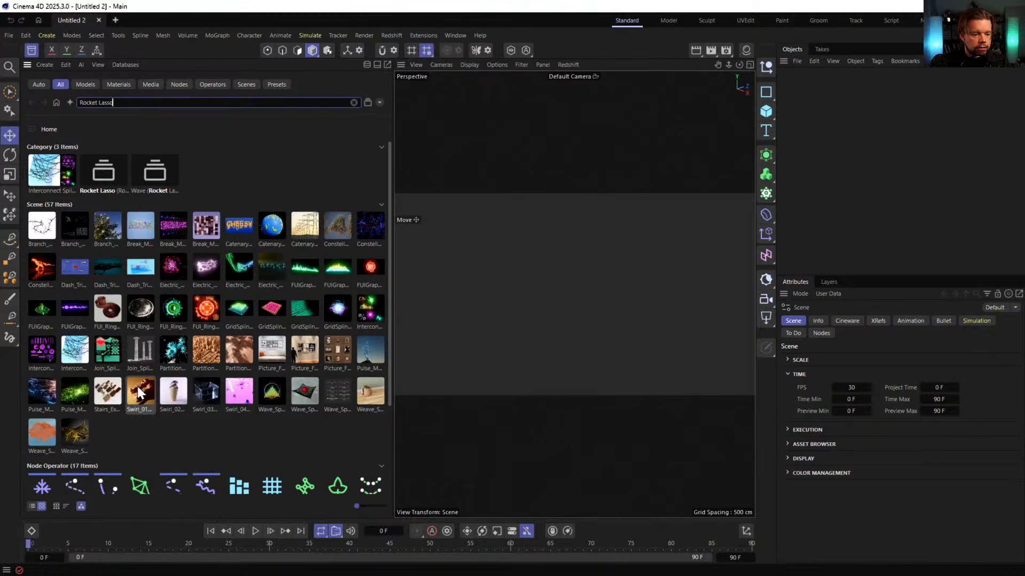
{"action": "scroll", "coordinate": [240, 345], "scroll_direction": "down", "scroll_amount": 3}
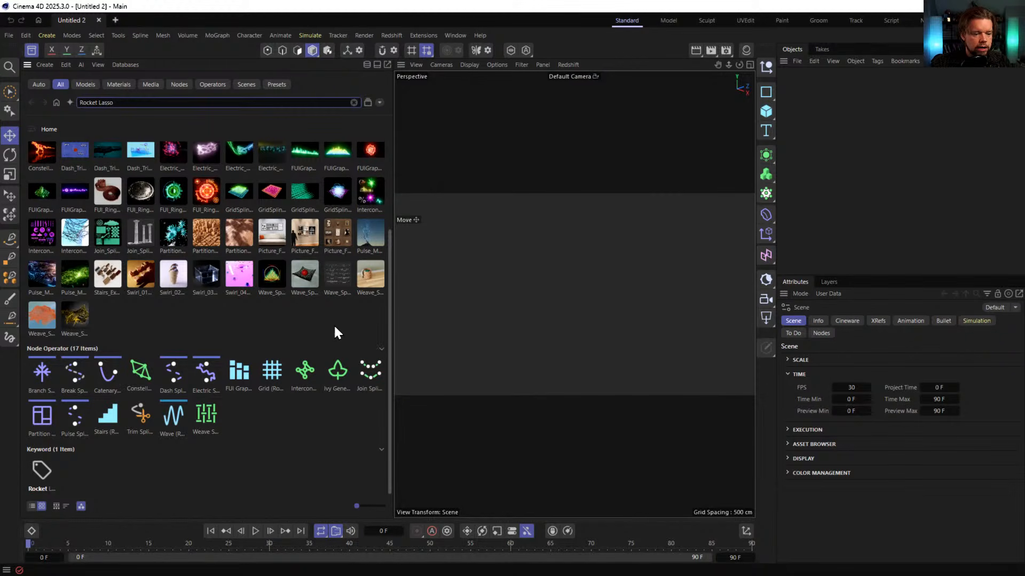
{"action": "left_click_drag", "start_coordinate": [393, 262], "coordinate": [297, 342]}
{"action": "left_click", "coordinate": [32, 51]}
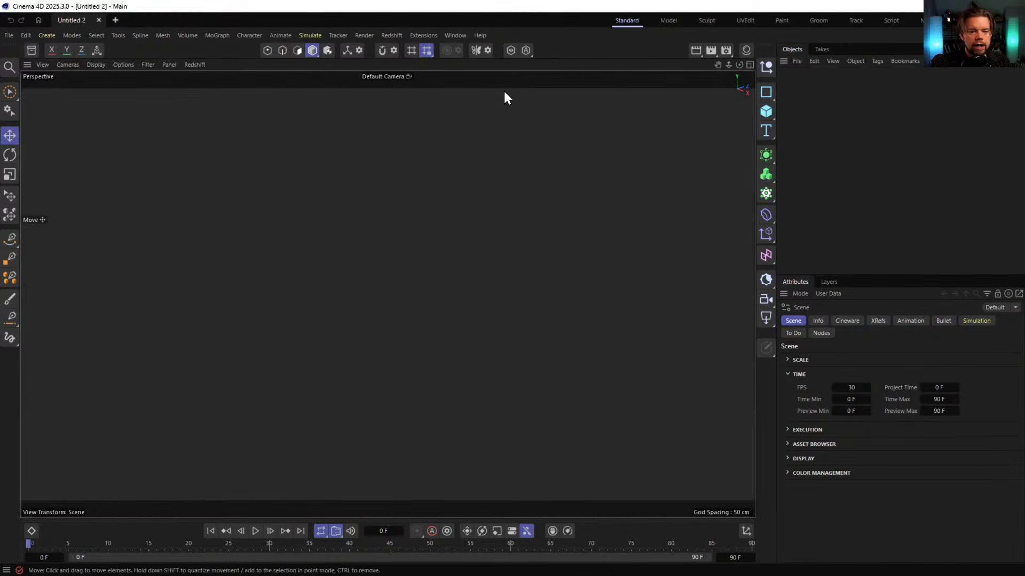
Add a Plane primitive and display the viewport shading with lines so its segments are drawn
{"action": "left_click", "coordinate": [765, 111]}
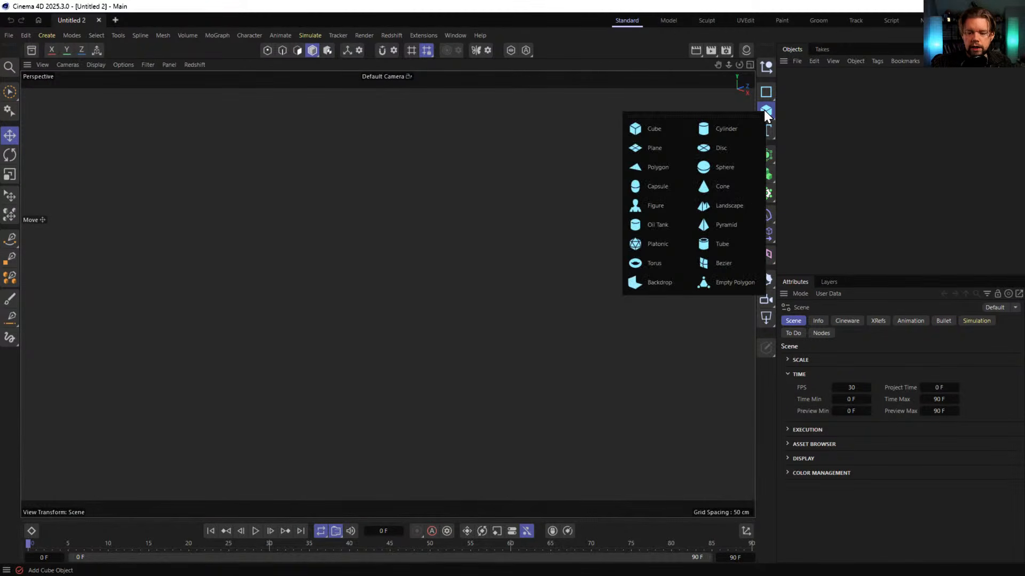
{"action": "left_click", "coordinate": [666, 150]}
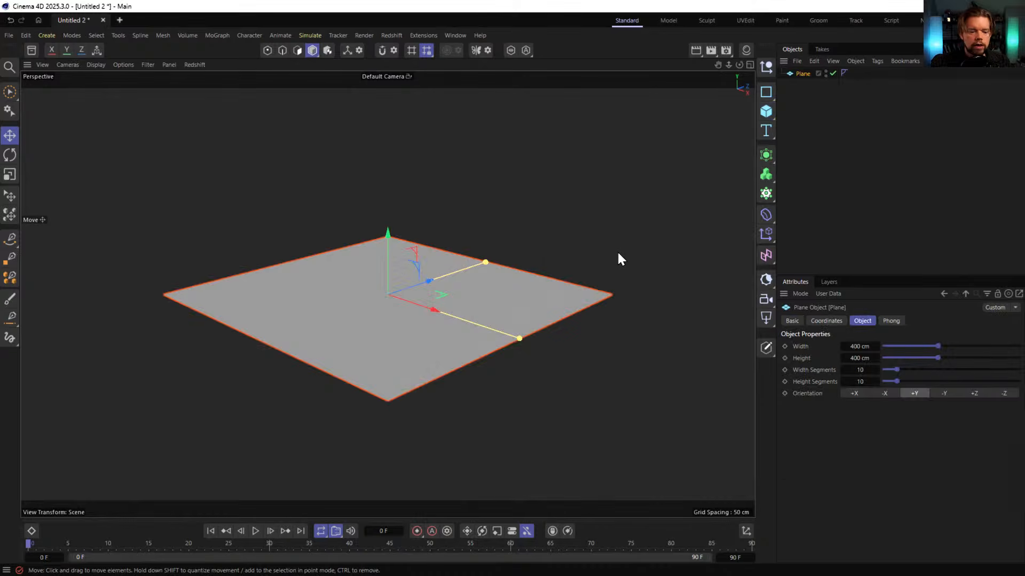
{"action": "key", "text": "n"}
{"action": "key", "text": "b"}
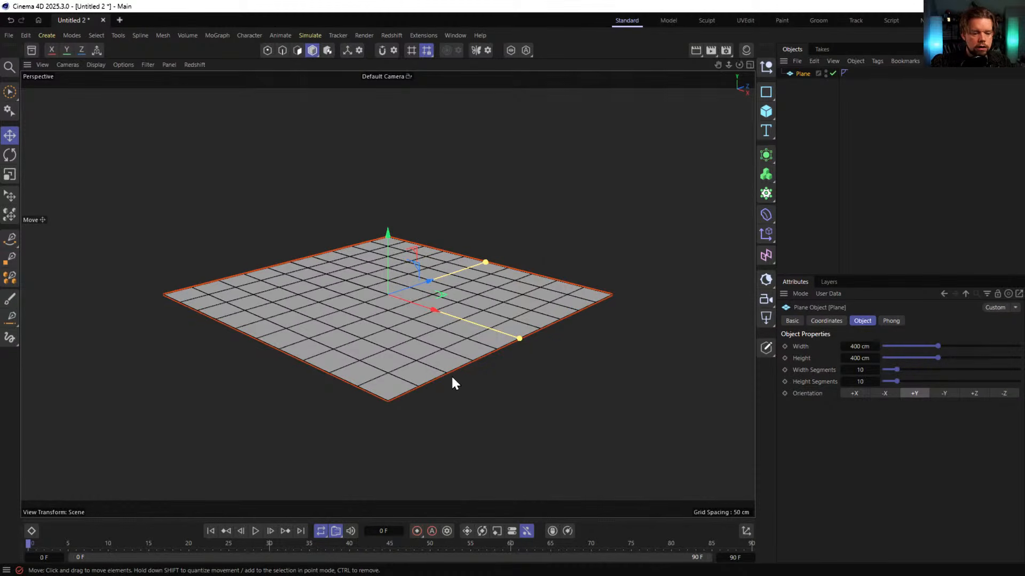
Duplicate the plane and move one copy straight up along Y, well above the other
{"action": "left_click_drag", "start_coordinate": [394, 257], "coordinate": [386, 273], "text": "alt"}
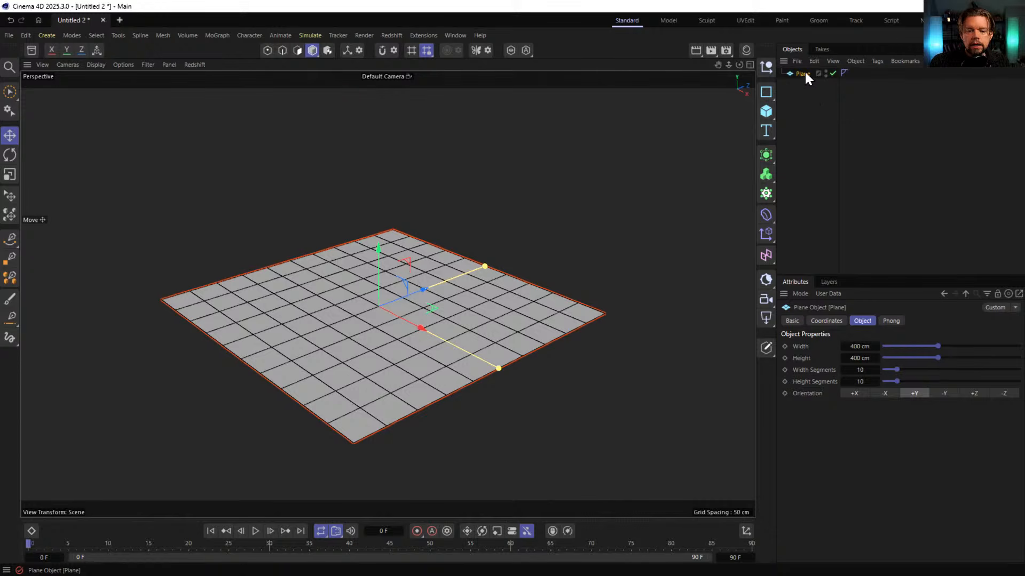
{"action": "left_click_drag", "start_coordinate": [805, 74], "coordinate": [803, 79], "text": "ctrl"}
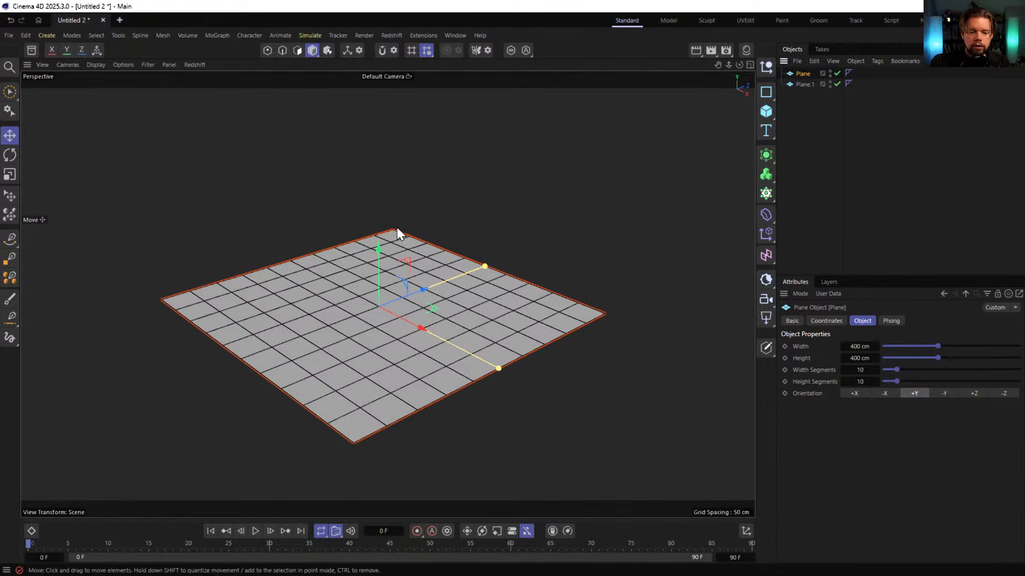
{"action": "left_click_drag", "start_coordinate": [377, 248], "coordinate": [385, 80]}
{"action": "left_click_drag", "start_coordinate": [409, 190], "coordinate": [427, 174], "text": "alt"}
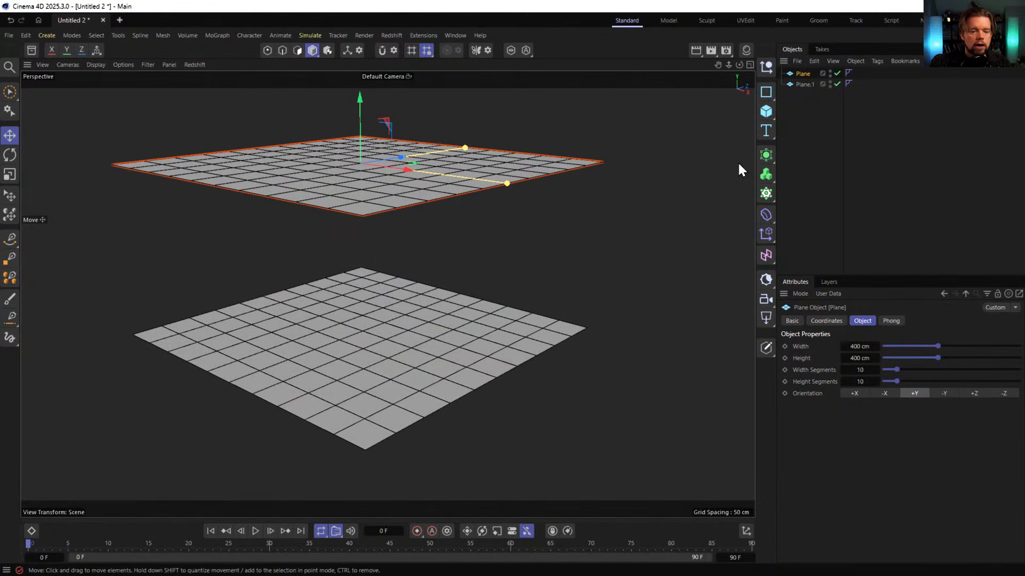
Search the commands and assets for "inter" and add the Interconnect node operator to the scene
{"action": "key", "text": "shift+c"}
{"action": "type", "text": "inter"}
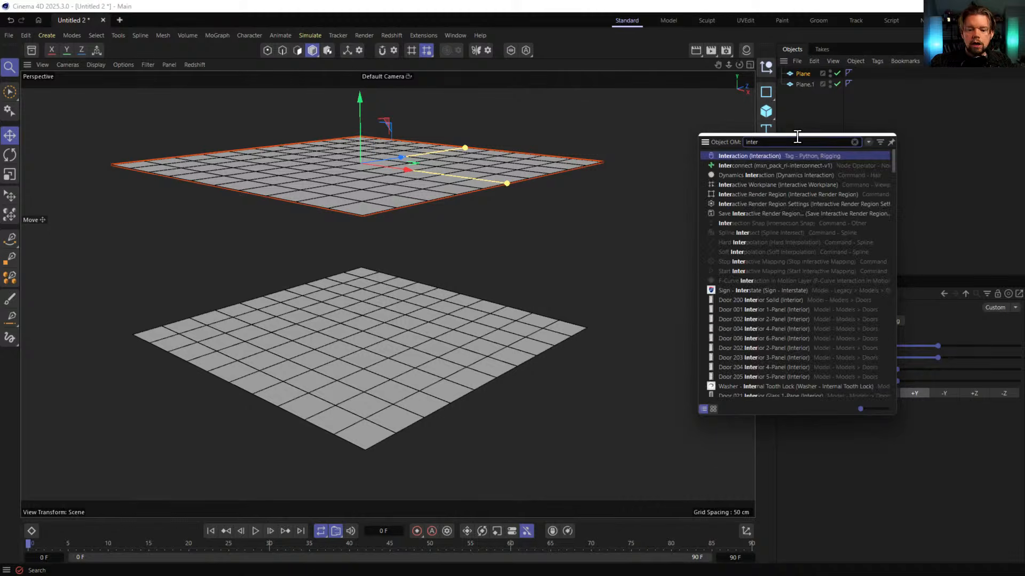
{"action": "left_click", "coordinate": [747, 168]}
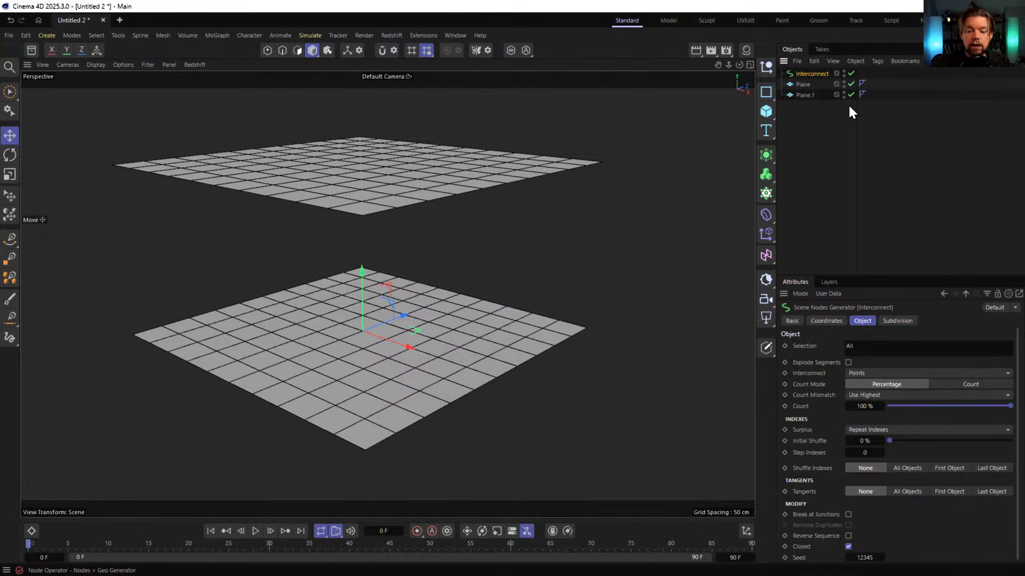
Make both planes children of the Interconnect generator and inspect the splines between their points
{"action": "left_click", "coordinate": [803, 86]}
{"action": "left_click", "coordinate": [802, 95], "text": "shift"}
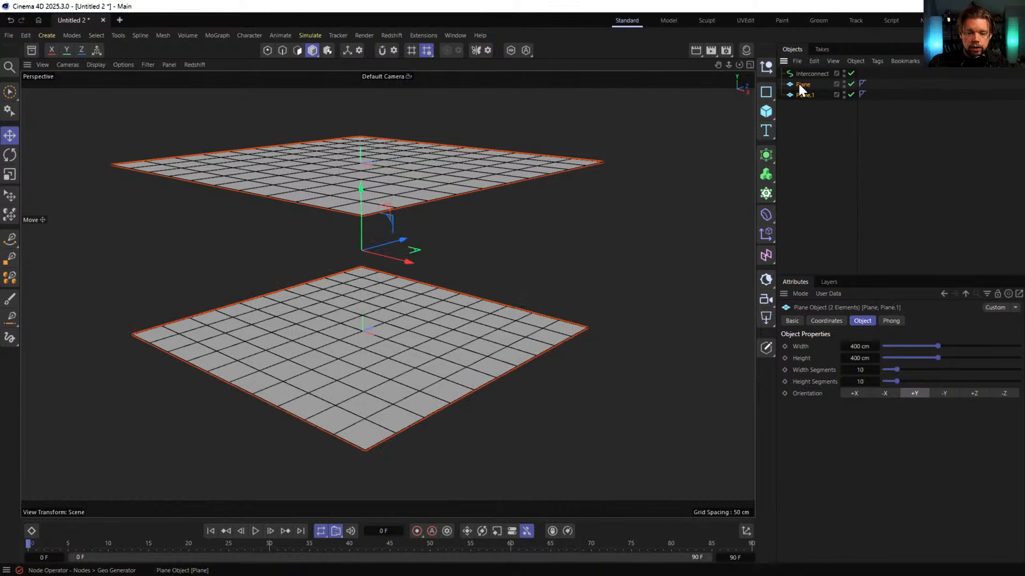
{"action": "left_click_drag", "start_coordinate": [801, 94], "coordinate": [808, 76]}
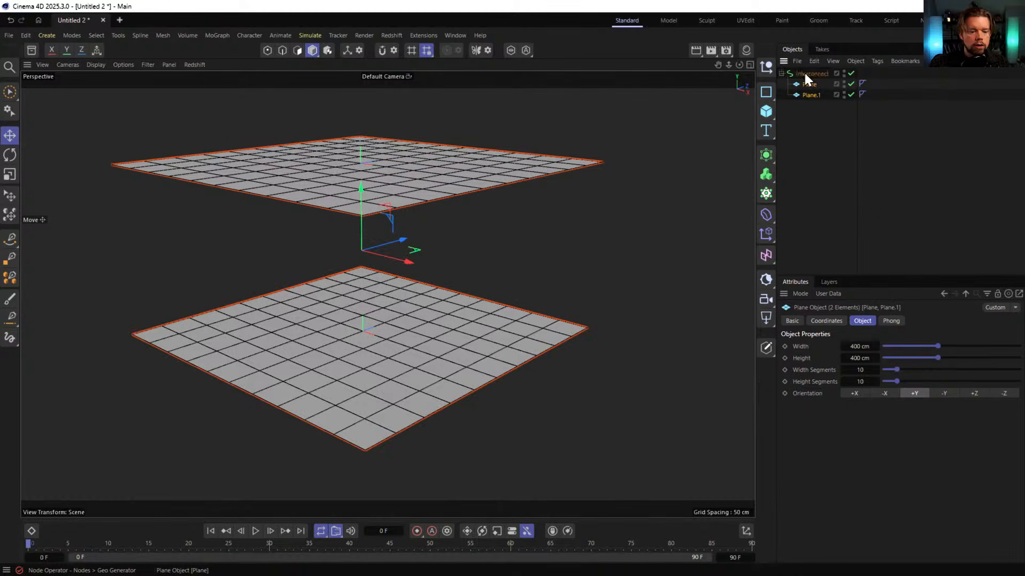
{"action": "left_click", "coordinate": [539, 231]}
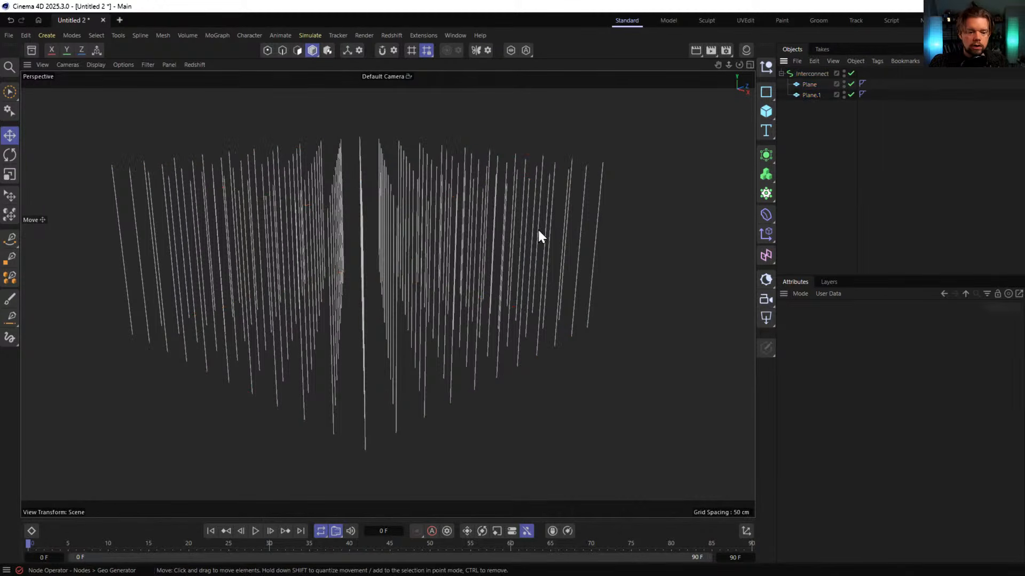
{"action": "left_click_drag", "start_coordinate": [539, 231], "coordinate": [375, 291], "text": "alt"}
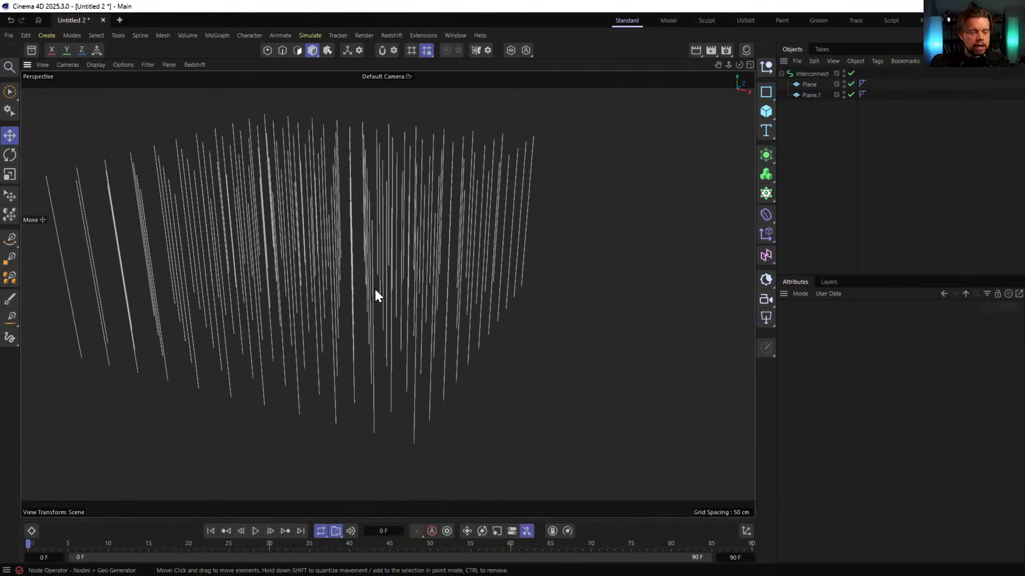
Try moving and rotating the upper plane inside the Interconnect generator, and undo the rotation
{"action": "left_click", "coordinate": [811, 84]}
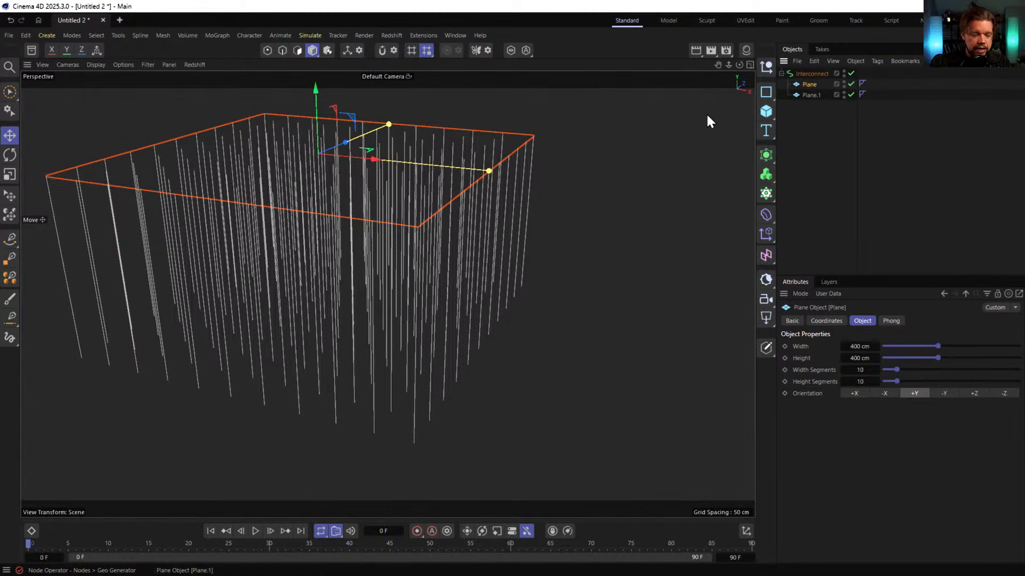
{"action": "scroll", "coordinate": [429, 220], "scroll_direction": "down", "scroll_amount": 5}
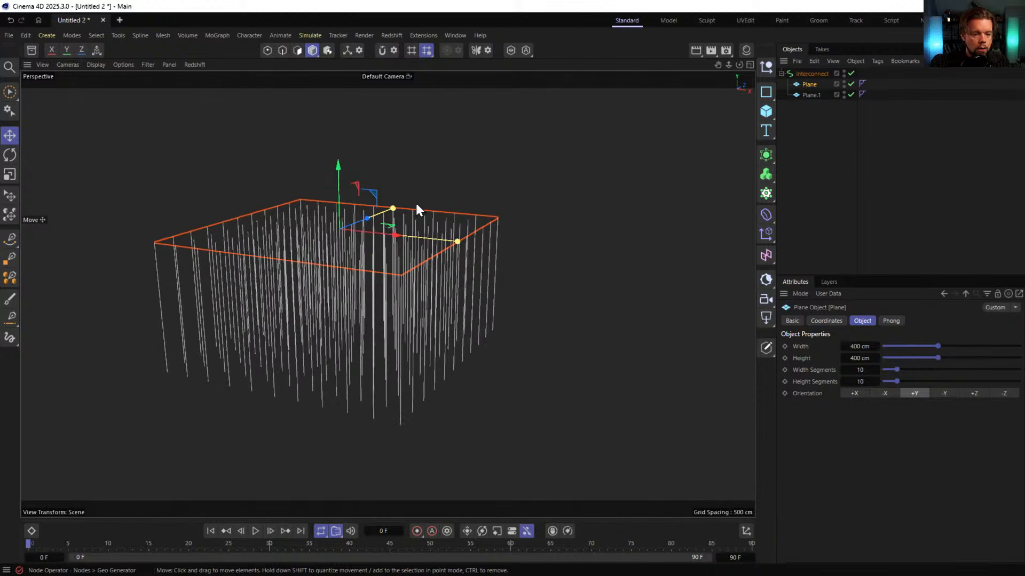
{"action": "left_click_drag", "start_coordinate": [374, 197], "coordinate": [357, 164]}
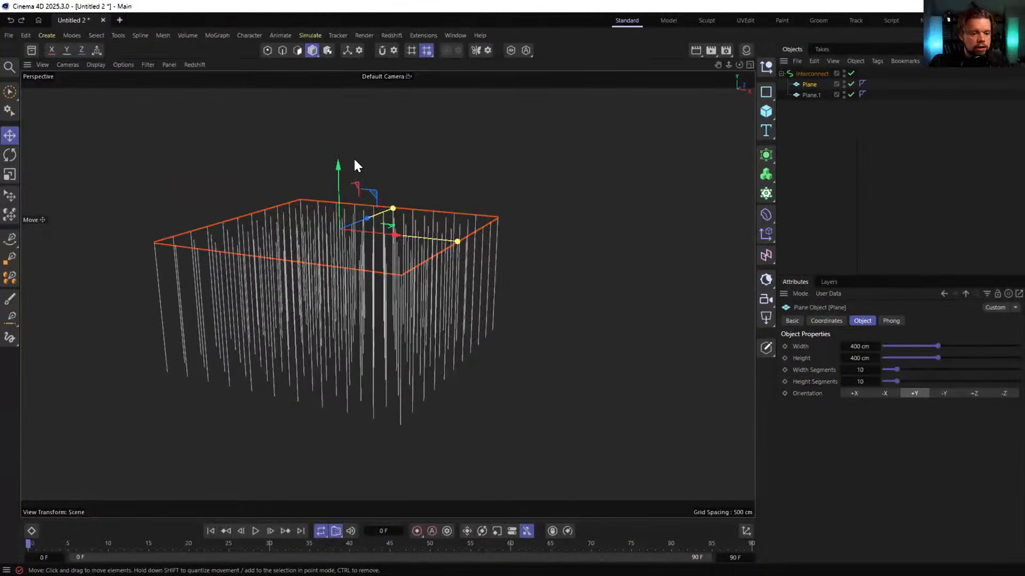
{"action": "left_click_drag", "start_coordinate": [480, 209], "coordinate": [386, 242], "text": "alt"}
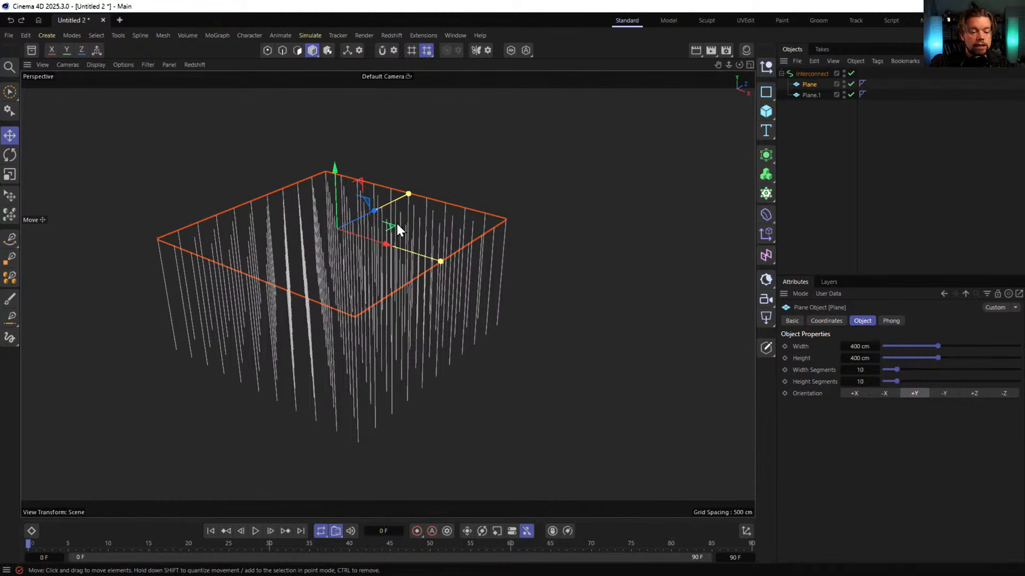
{"action": "key", "text": "r"}
{"action": "left_click_drag", "start_coordinate": [416, 224], "coordinate": [470, 111]}
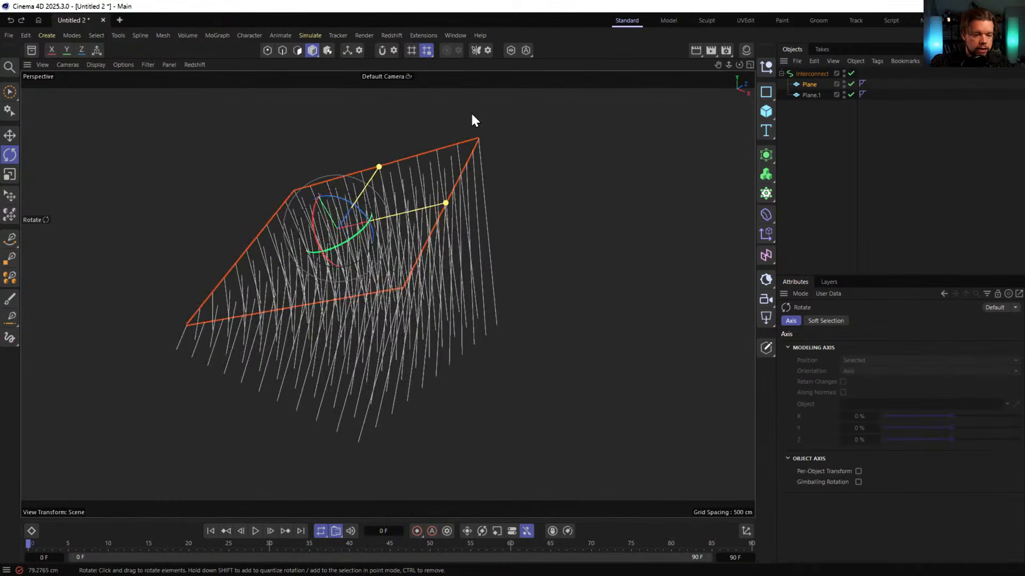
{"action": "key", "text": "ctrl+z"}
Scale the upper plane up uniformly so that it is much wider than the lower plane
{"action": "key", "text": "t"}
{"action": "left_click_drag", "start_coordinate": [291, 301], "coordinate": [446, 274]}
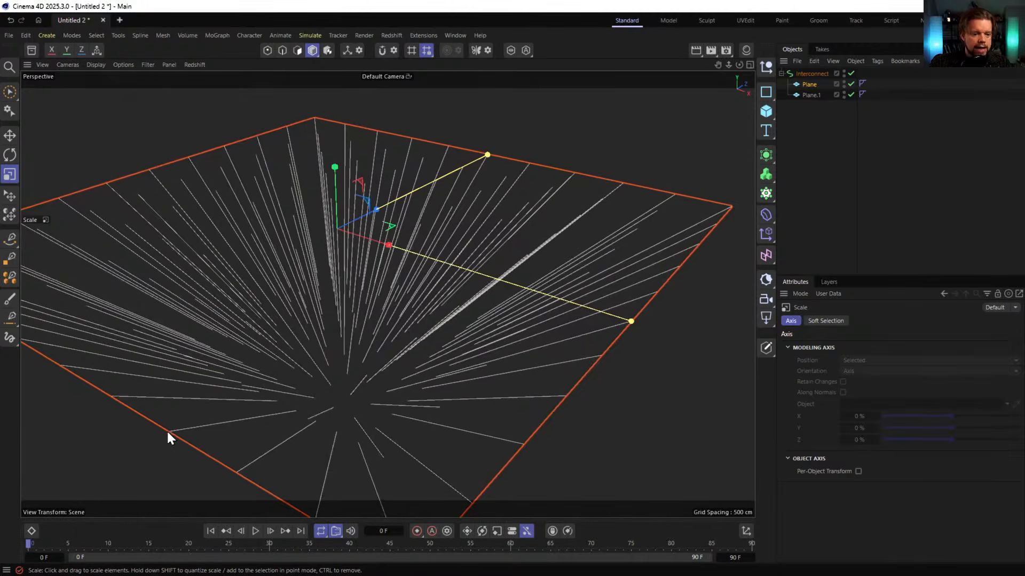
{"action": "left_click_drag", "start_coordinate": [166, 430], "coordinate": [320, 352], "text": "alt"}
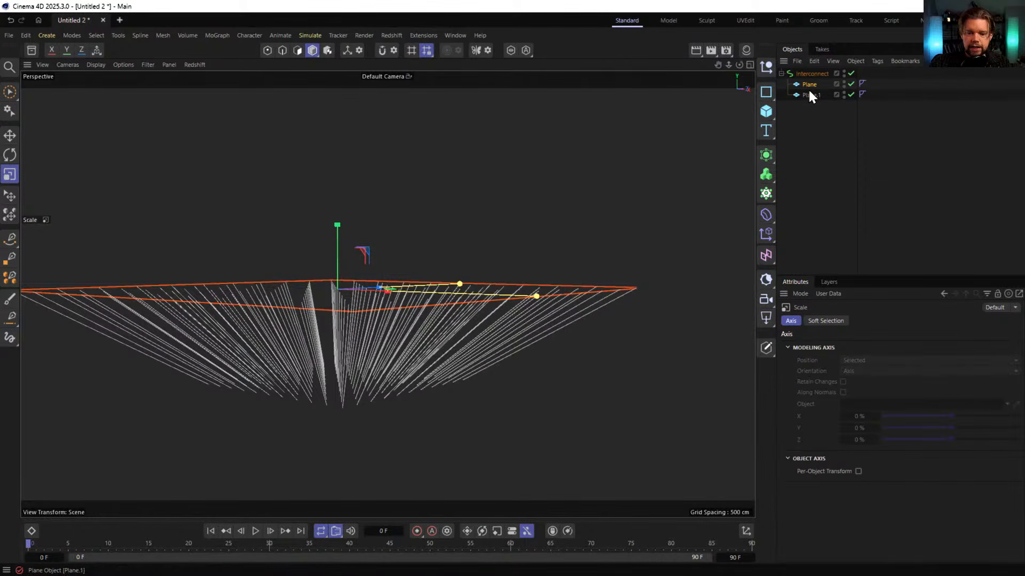
Duplicate the enlarged plane within the Interconnect generator and move the copy straight up along Y above the other planes
{"action": "left_click_drag", "start_coordinate": [813, 75], "coordinate": [813, 78], "text": "ctrl"}
{"action": "key", "text": "e"}
{"action": "left_click_drag", "start_coordinate": [338, 233], "coordinate": [346, 100]}
{"action": "left_click_drag", "start_coordinate": [392, 150], "coordinate": [412, 291], "text": "alt"}
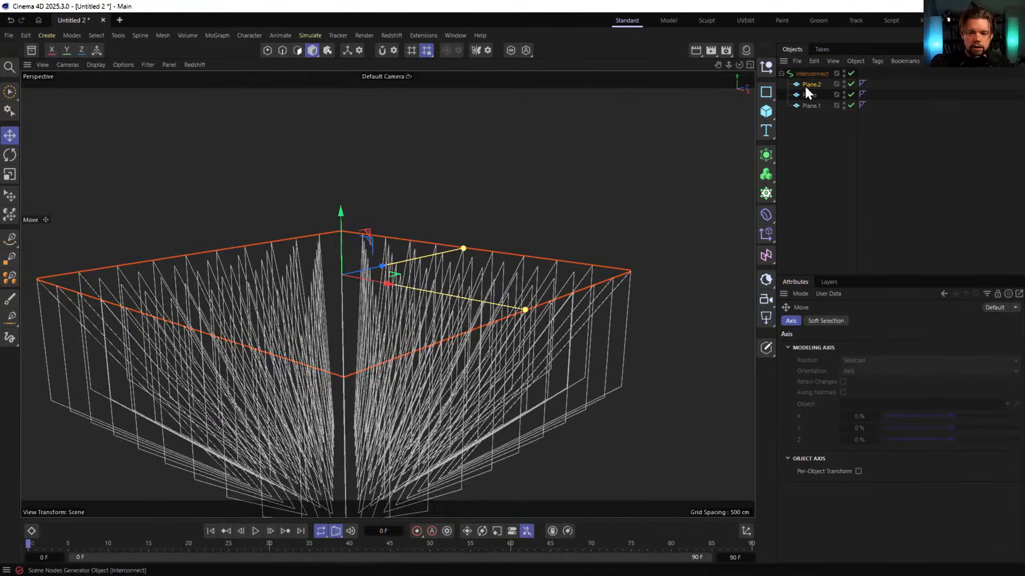
Duplicate the topmost plane inside the Interconnect generator, raise the copy about 400 cm along Y and scale it down to a much smaller size
{"action": "left_click_drag", "start_coordinate": [805, 84], "coordinate": [812, 79], "text": "ctrl"}
{"action": "left_click_drag", "start_coordinate": [343, 218], "coordinate": [338, 86]}
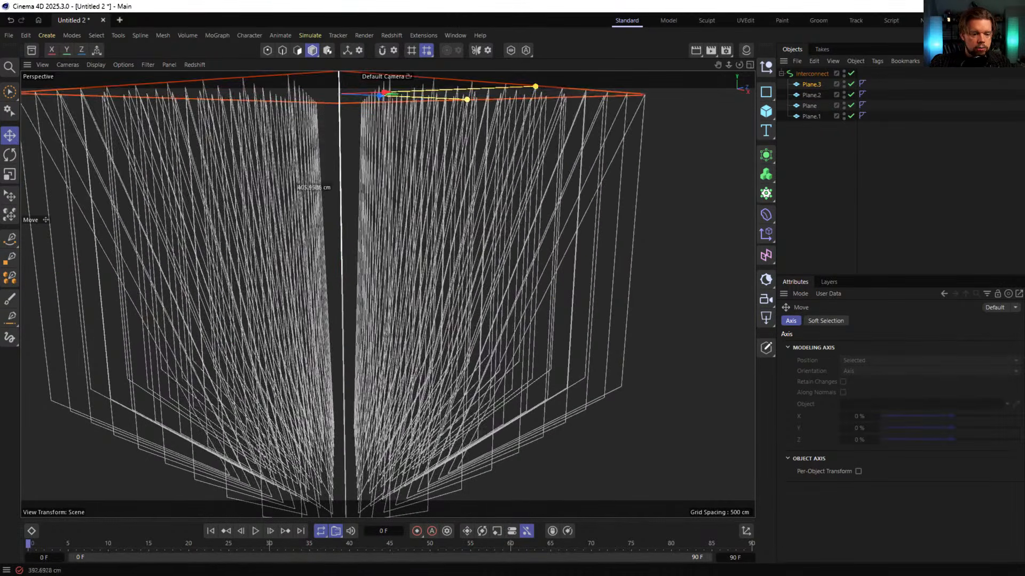
{"action": "key", "text": "t"}
{"action": "left_click_drag", "start_coordinate": [509, 265], "coordinate": [220, 406]}
{"action": "middle_click_drag", "start_coordinate": [483, 242], "coordinate": [472, 320], "text": "alt"}
{"action": "scroll", "coordinate": [472, 321], "scroll_direction": "down", "scroll_amount": 3}
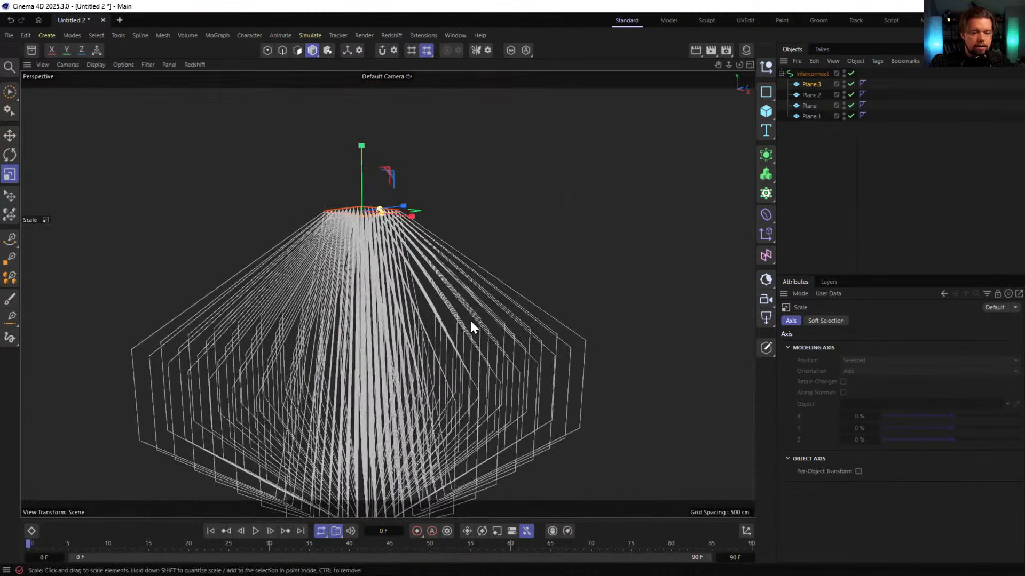
Duplicate the small top plane, move the copy further up along Y and scale it down to about 60 cm wide
{"action": "left_click_drag", "start_coordinate": [806, 81], "coordinate": [807, 80], "text": "ctrl"}
{"action": "key", "text": "e"}
{"action": "left_click_drag", "start_coordinate": [361, 163], "coordinate": [361, 71]}
{"action": "scroll", "coordinate": [412, 266], "scroll_direction": "down", "scroll_amount": 3}
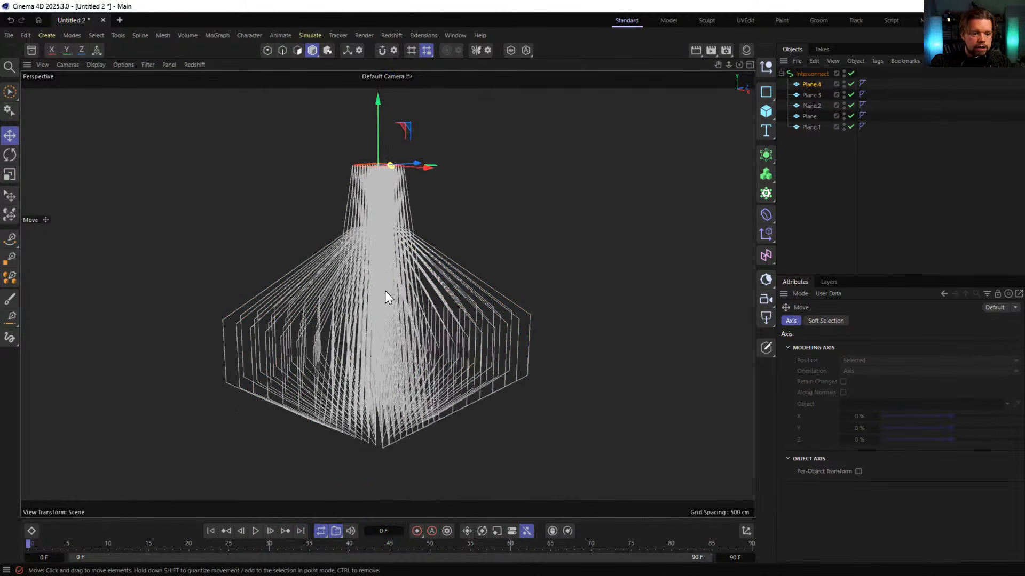
{"action": "middle_click_drag", "start_coordinate": [386, 290], "coordinate": [382, 336], "text": "alt"}
{"action": "key", "text": "t"}
{"action": "left_click_drag", "start_coordinate": [445, 305], "coordinate": [274, 411]}
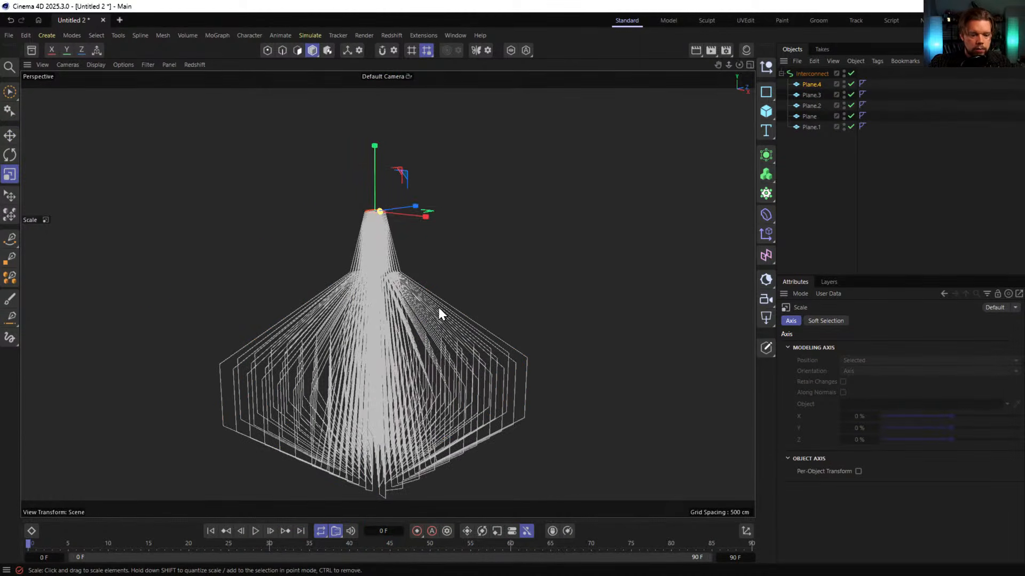
Turn off the Closed option of the Interconnect generator and inspect the open splines from several angles
{"action": "left_click_drag", "start_coordinate": [438, 314], "coordinate": [413, 258], "text": "alt"}
{"action": "key", "text": "e"}
{"action": "left_click_drag", "start_coordinate": [386, 95], "coordinate": [439, 387]}
{"action": "left_click", "coordinate": [835, 73]}
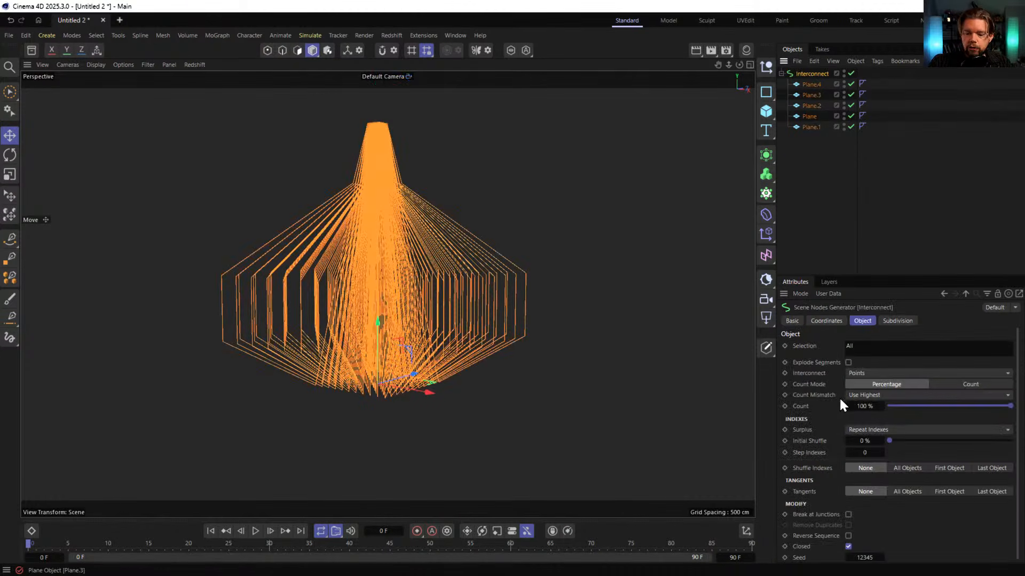
{"action": "left_click", "coordinate": [901, 321]}
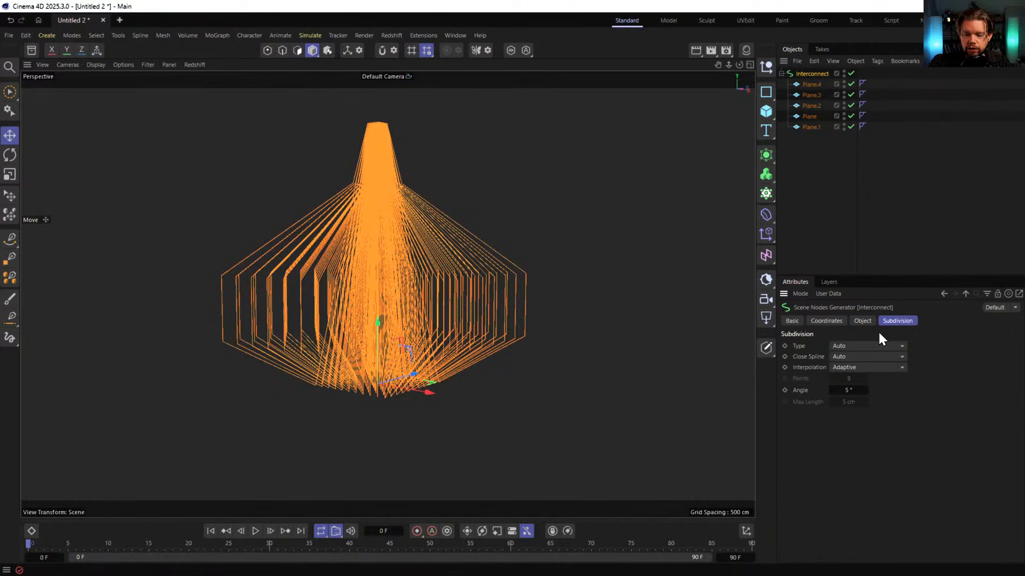
{"action": "left_click", "coordinate": [863, 321]}
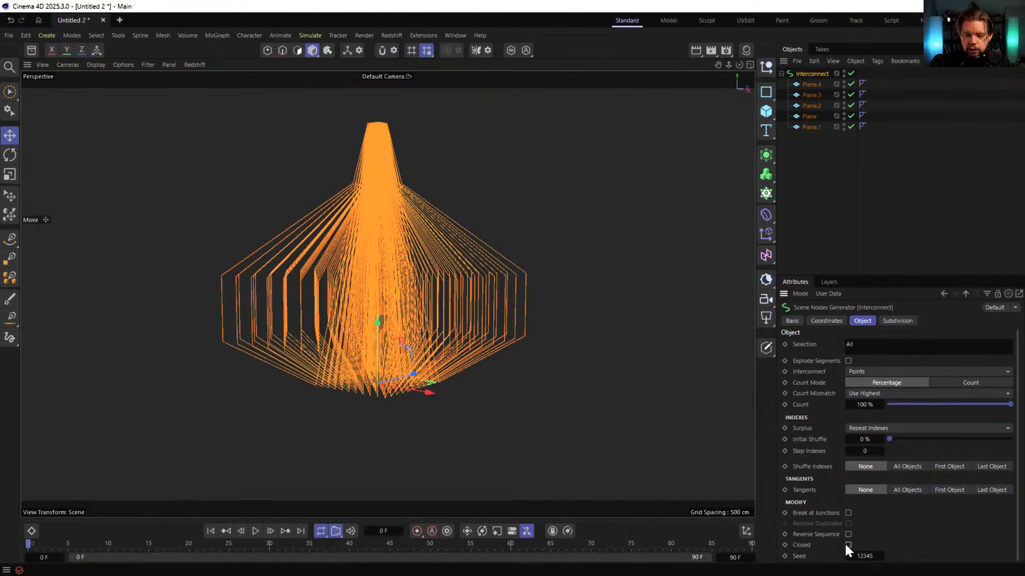
{"action": "left_click_drag", "start_coordinate": [341, 217], "coordinate": [382, 194], "text": "alt"}
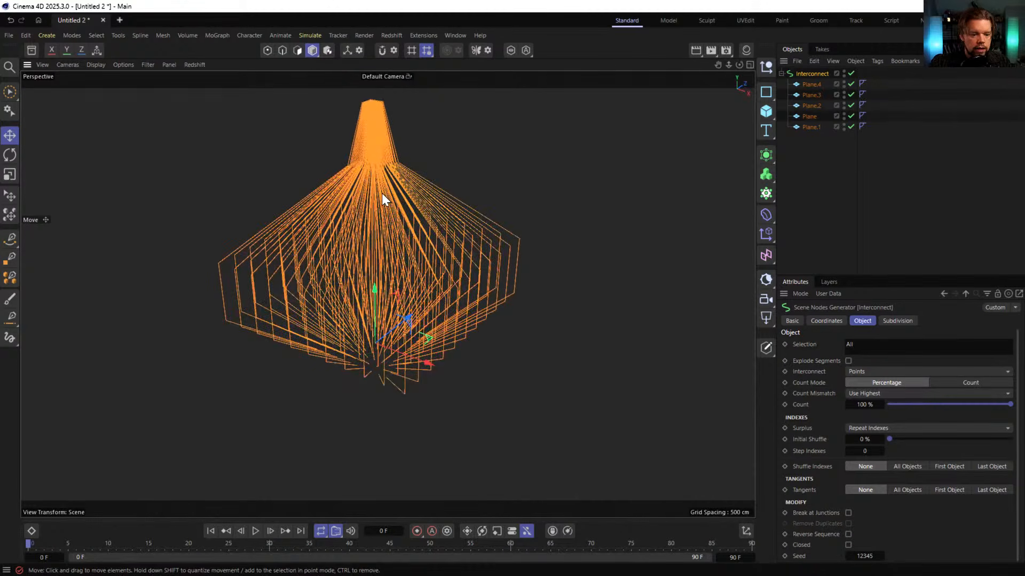
{"action": "left_click_drag", "start_coordinate": [370, 105], "coordinate": [370, 356], "text": "alt"}
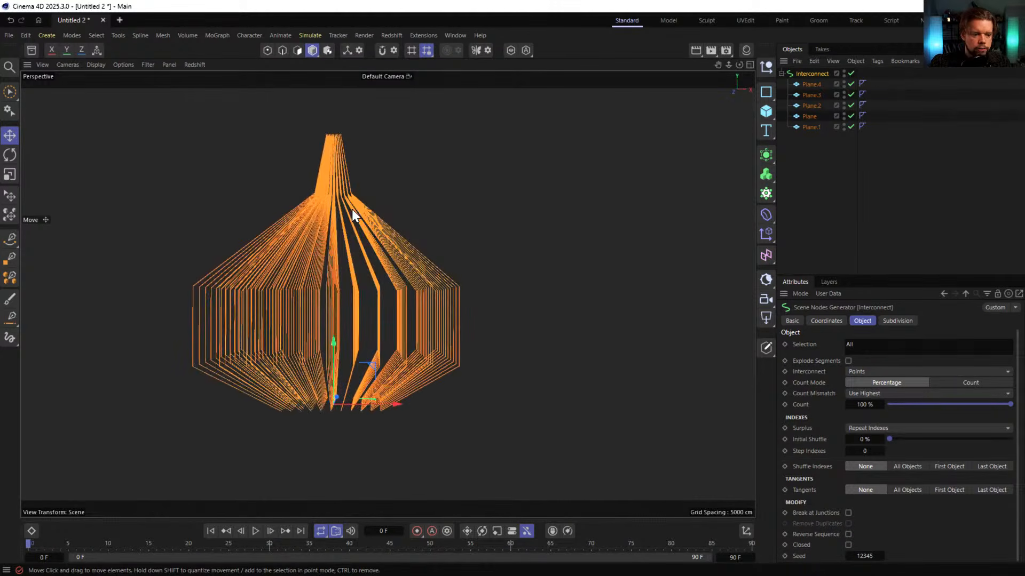
{"action": "left_click_drag", "start_coordinate": [351, 209], "coordinate": [304, 245], "text": "alt"}
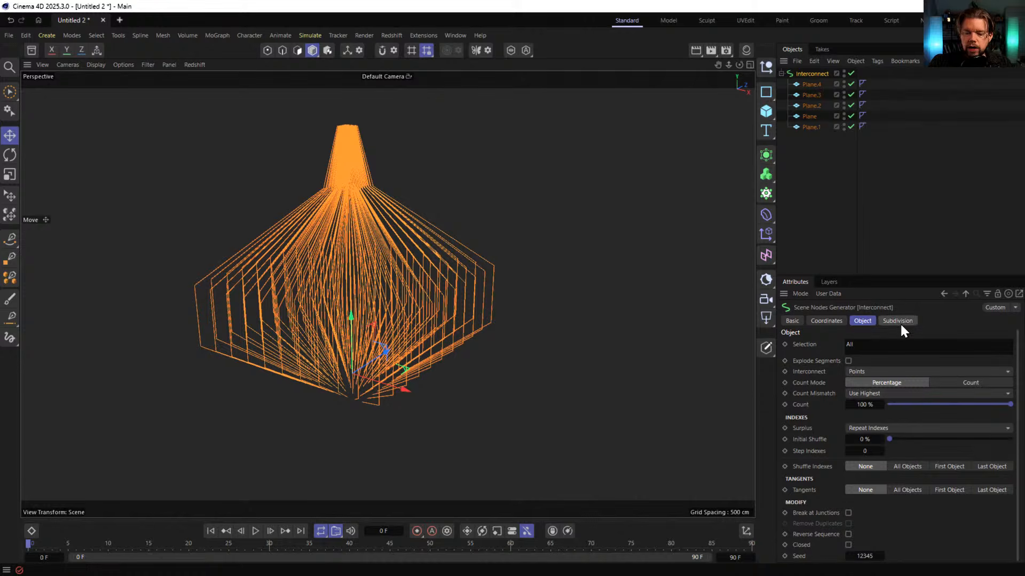
Set the Interconnect generator's Tangents option to All Objects
{"action": "left_click", "coordinate": [817, 491]}
{"action": "left_click", "coordinate": [853, 270]}
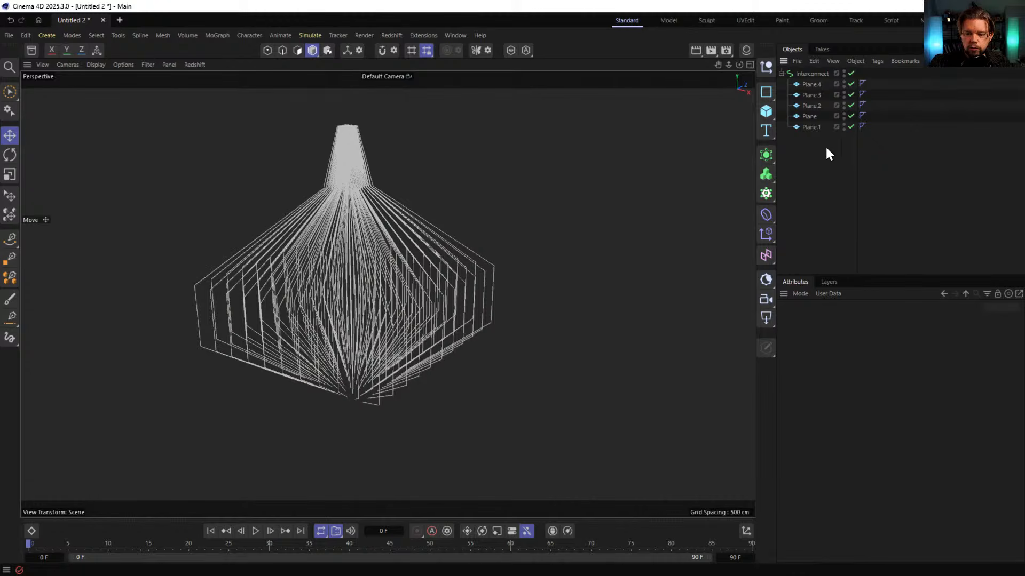
{"action": "left_click", "coordinate": [807, 75]}
{"action": "left_click_drag", "start_coordinate": [889, 277], "coordinate": [889, 179]}
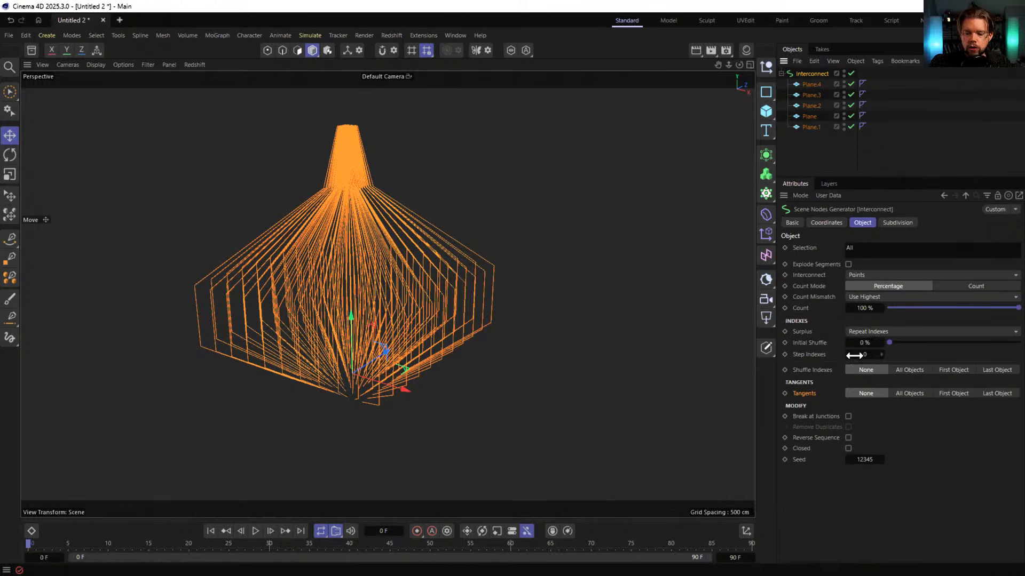
{"action": "left_click", "coordinate": [908, 393]}
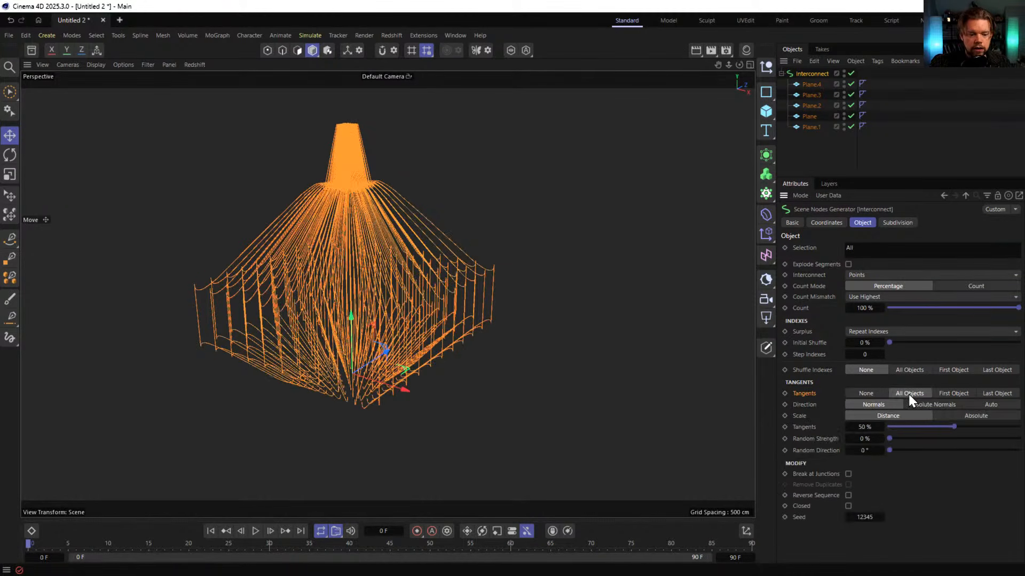
Set the orientation of all five planes inside the Interconnect generator to -Y
{"action": "left_click", "coordinate": [799, 127]}
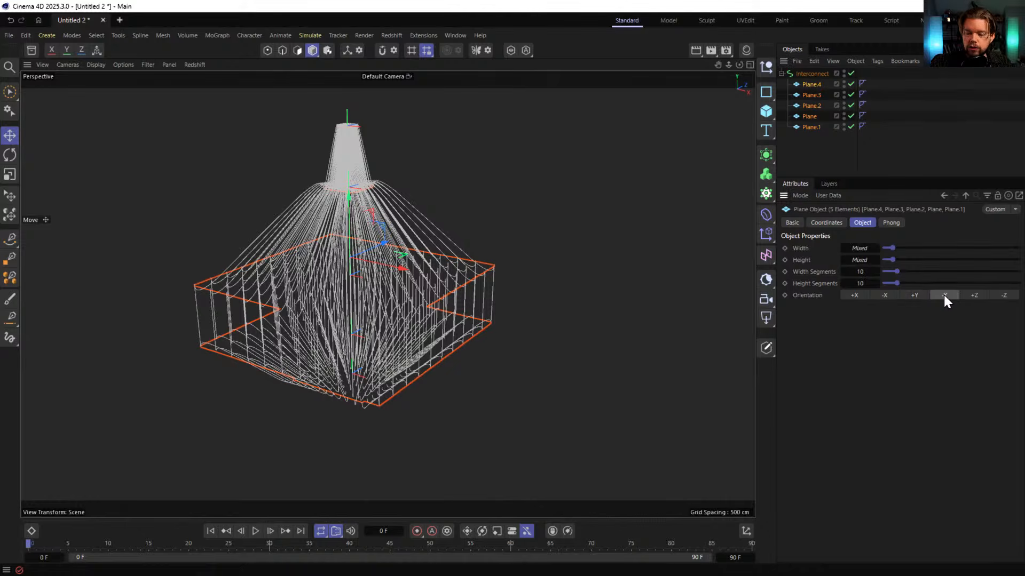
{"action": "left_click", "coordinate": [943, 294]}
{"action": "left_click", "coordinate": [822, 162]}
{"action": "left_click_drag", "start_coordinate": [372, 373], "coordinate": [373, 346], "text": "alt"}
Duplicate the upper wide plane, order and move the copy midway between the two wide planes, and try scaling it
{"action": "left_click", "coordinate": [810, 105]}
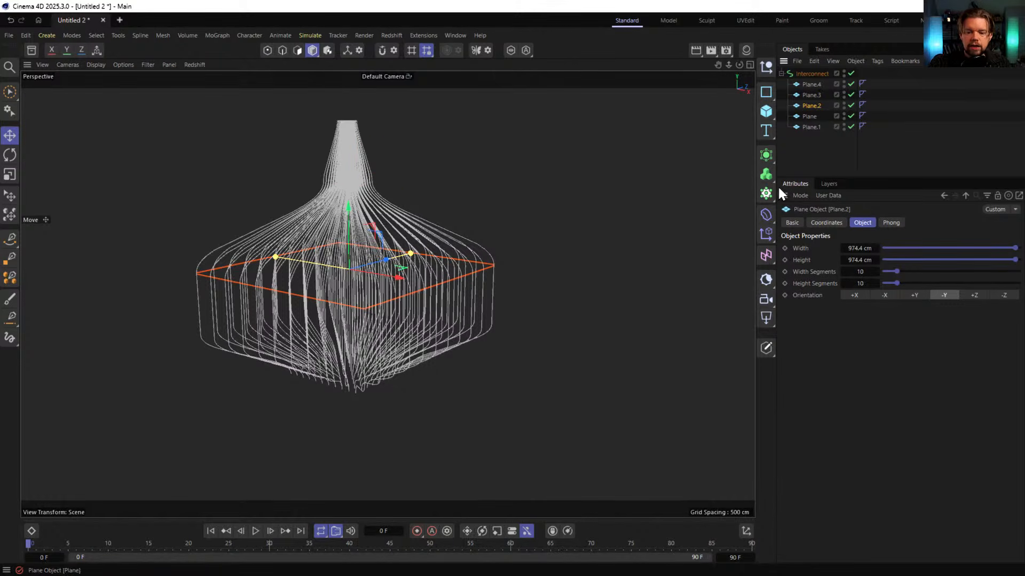
{"action": "left_click", "coordinate": [766, 155]}
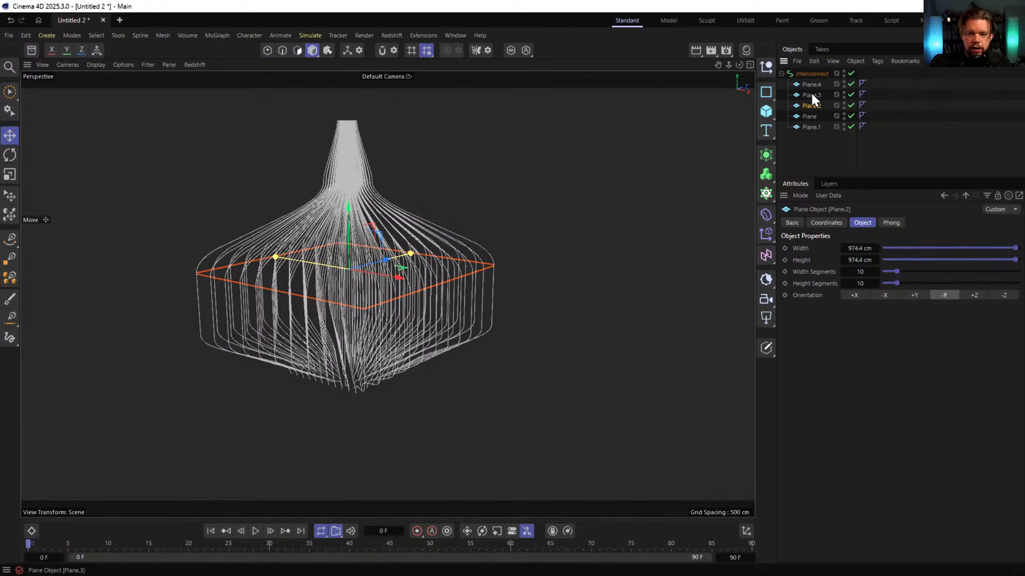
{"action": "left_click", "coordinate": [808, 115]}
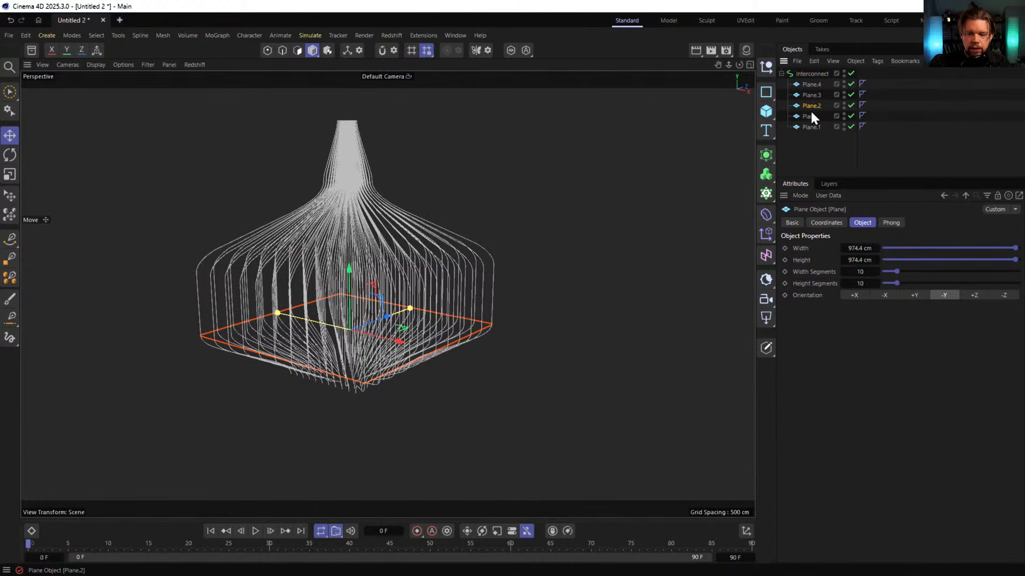
{"action": "left_click_drag", "start_coordinate": [809, 109], "coordinate": [808, 114], "text": "ctrl"}
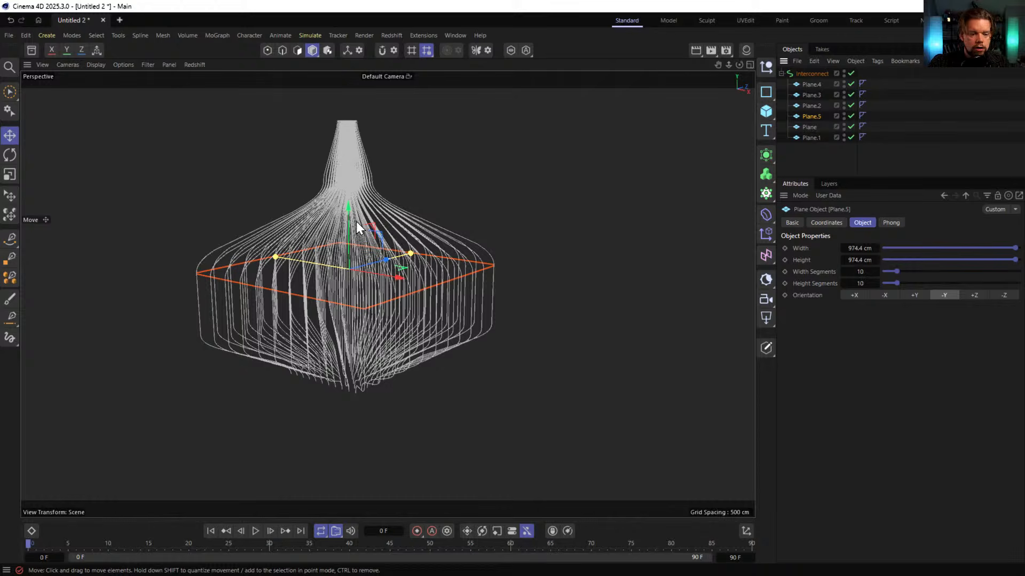
{"action": "left_click_drag", "start_coordinate": [357, 223], "coordinate": [355, 249]}
{"action": "key", "text": "t"}
{"action": "left_click_drag", "start_coordinate": [258, 271], "coordinate": [443, 210]}
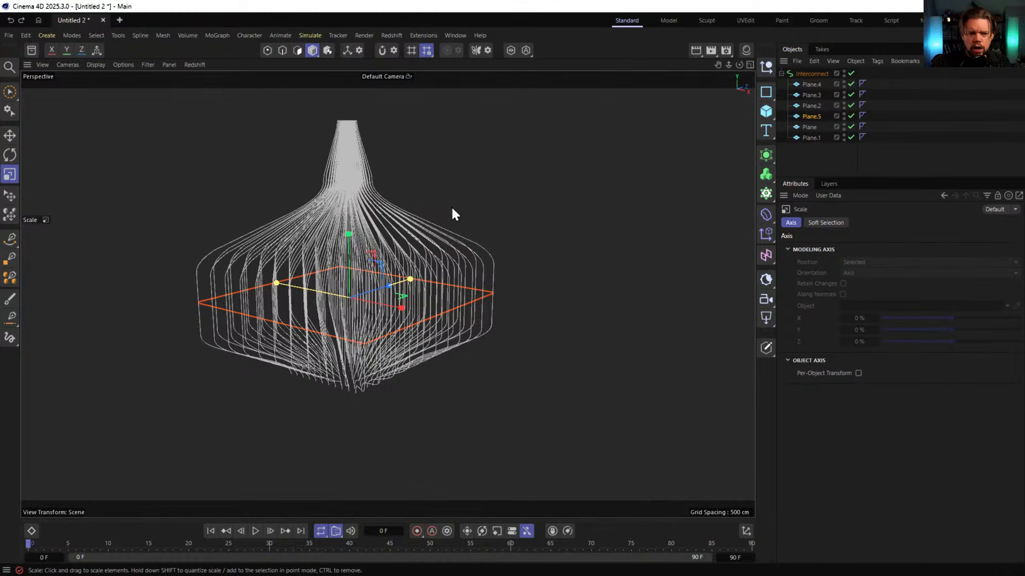
{"action": "left_click_drag", "start_coordinate": [450, 206], "coordinate": [426, 224], "text": "alt"}
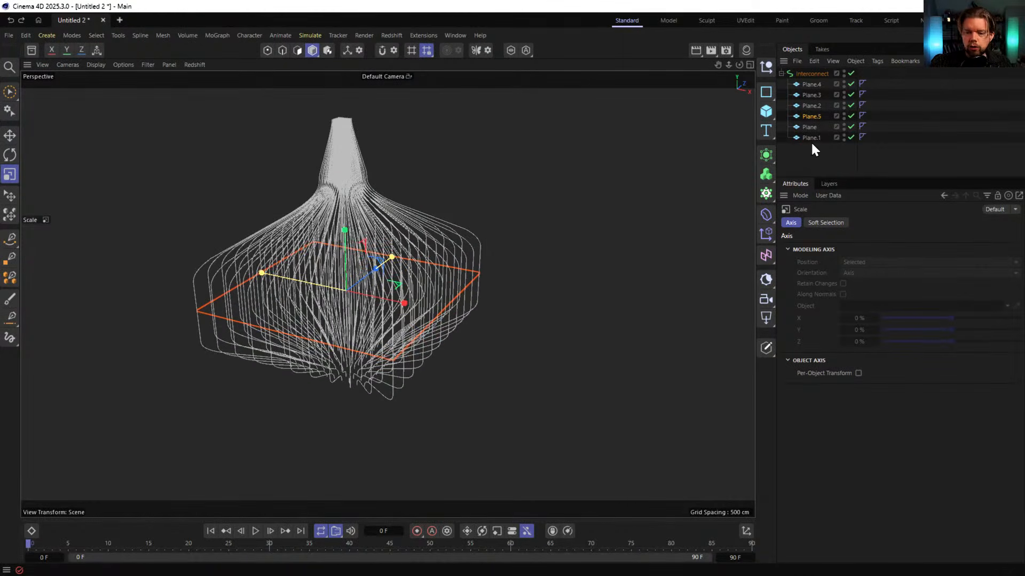
Delete all the planes inside the Interconnect generator, keeping the generator itself
{"action": "left_click_drag", "start_coordinate": [818, 147], "coordinate": [809, 87]}
{"action": "left_click", "coordinate": [809, 85]}
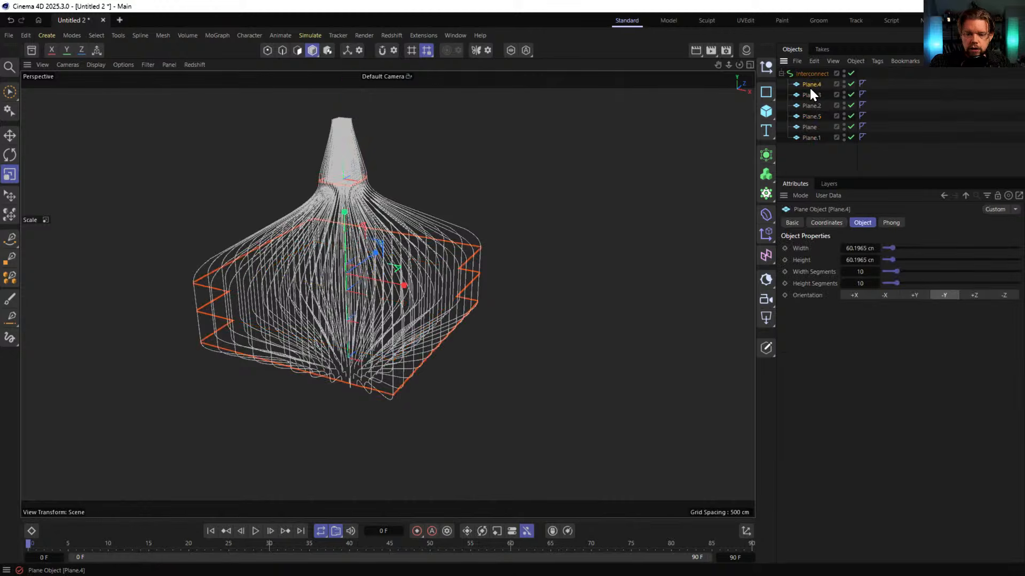
{"action": "left_click", "coordinate": [810, 136], "text": "shift"}
{"action": "key", "text": "Delete"}
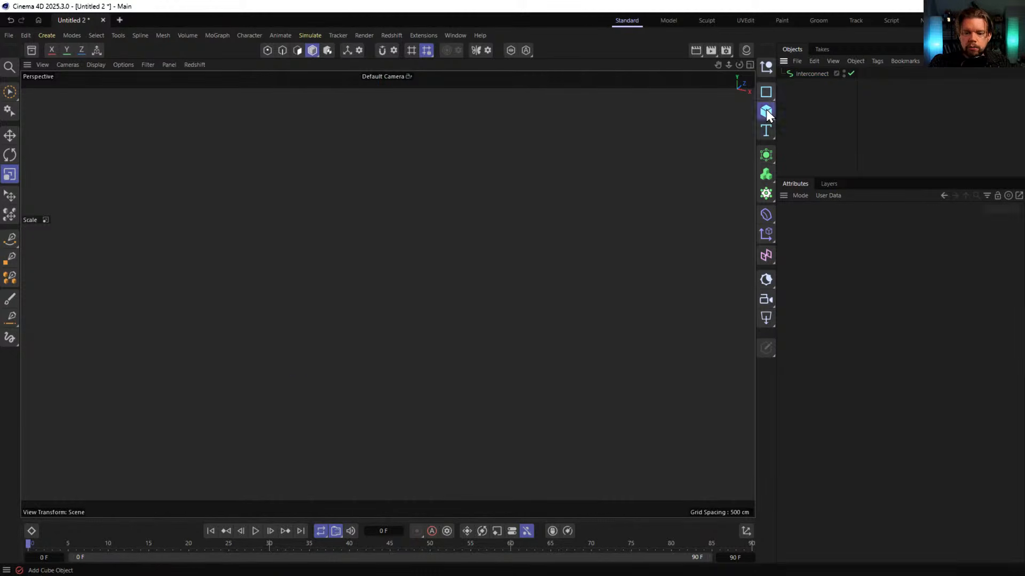
Create two discs as children of the Interconnect generator, one raised straight above the other along Y
{"action": "left_click", "coordinate": [766, 110]}
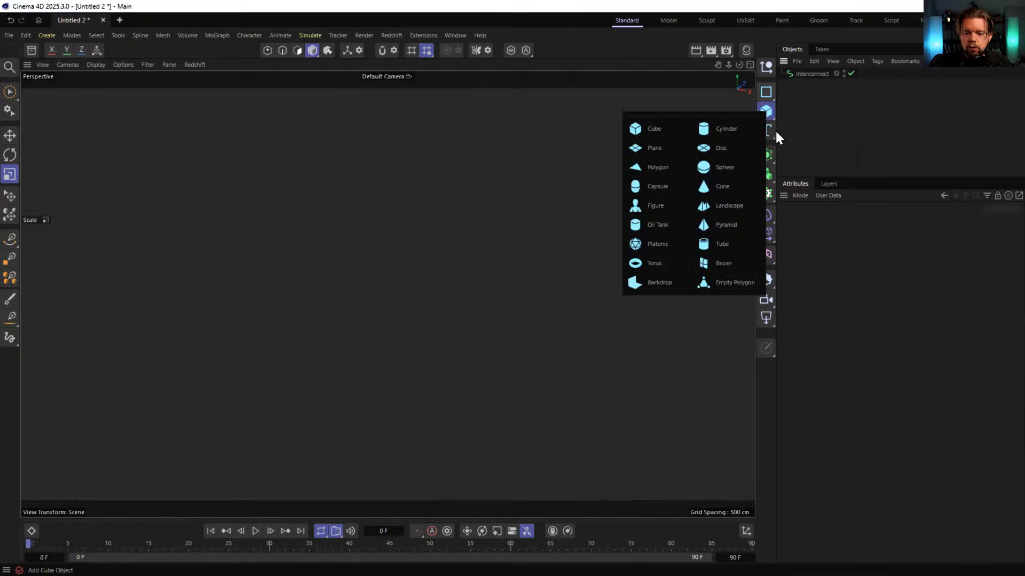
{"action": "left_click", "coordinate": [718, 149]}
{"action": "right_click_drag", "start_coordinate": [354, 368], "coordinate": [561, 273], "text": "alt"}
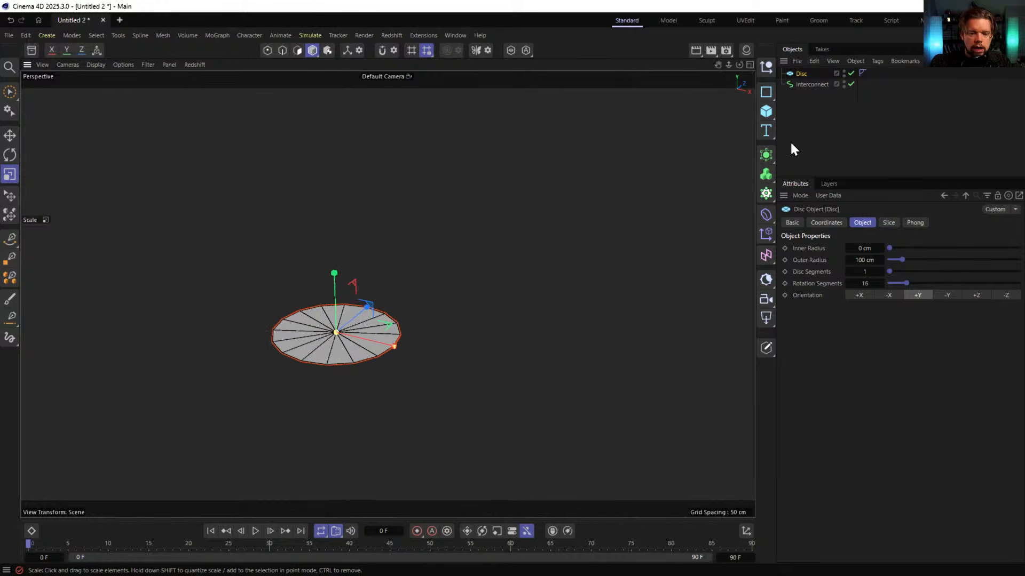
{"action": "left_click_drag", "start_coordinate": [796, 75], "coordinate": [814, 80]}
{"action": "key", "text": "e"}
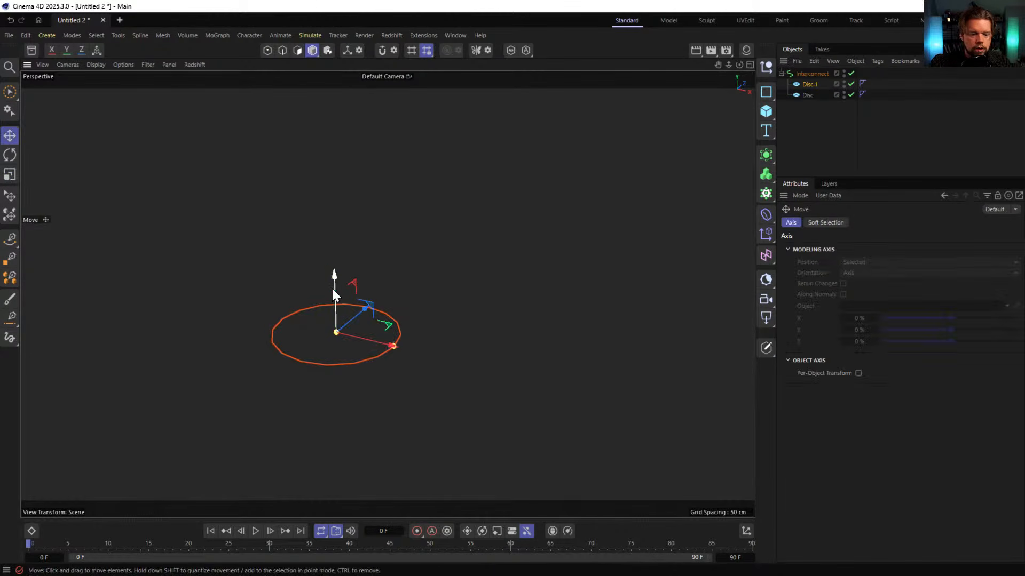
{"action": "left_click_drag", "start_coordinate": [331, 286], "coordinate": [359, 168]}
Review the Interconnect generator's Selection, Explode Segments and Interconnect mode settings
{"action": "left_click", "coordinate": [812, 73]}
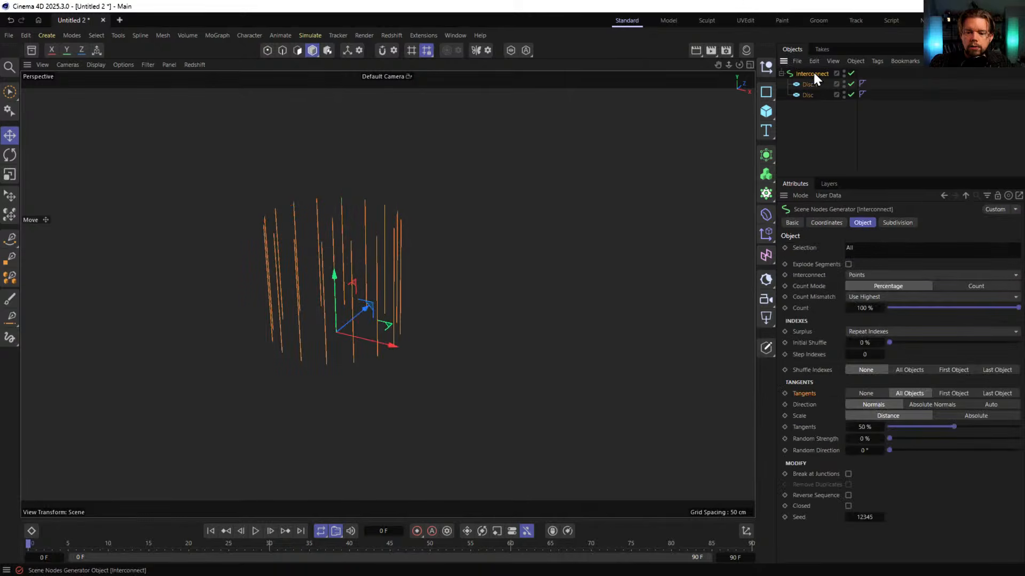
{"action": "left_click", "coordinate": [811, 247]}
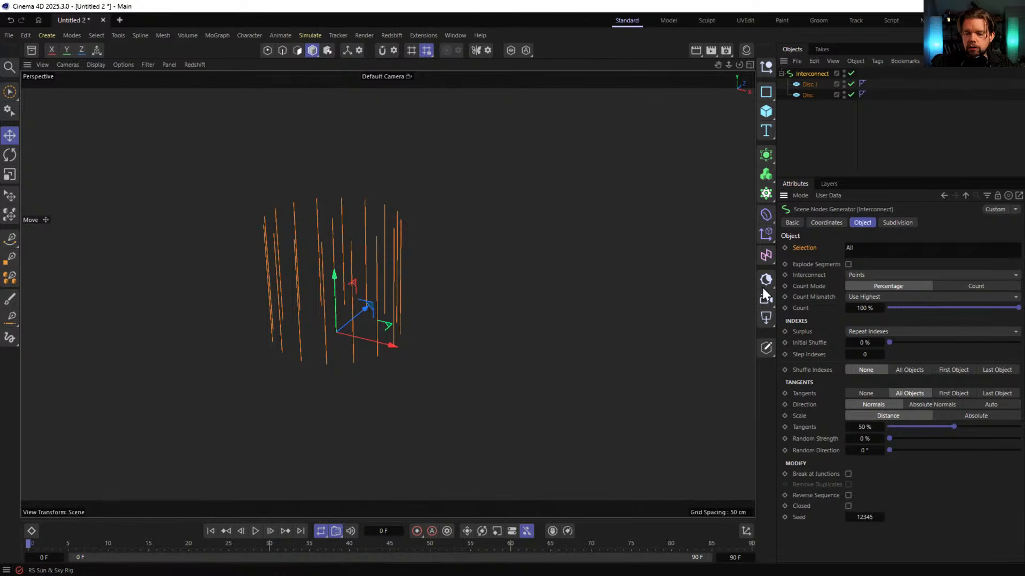
{"action": "left_click", "coordinate": [836, 264]}
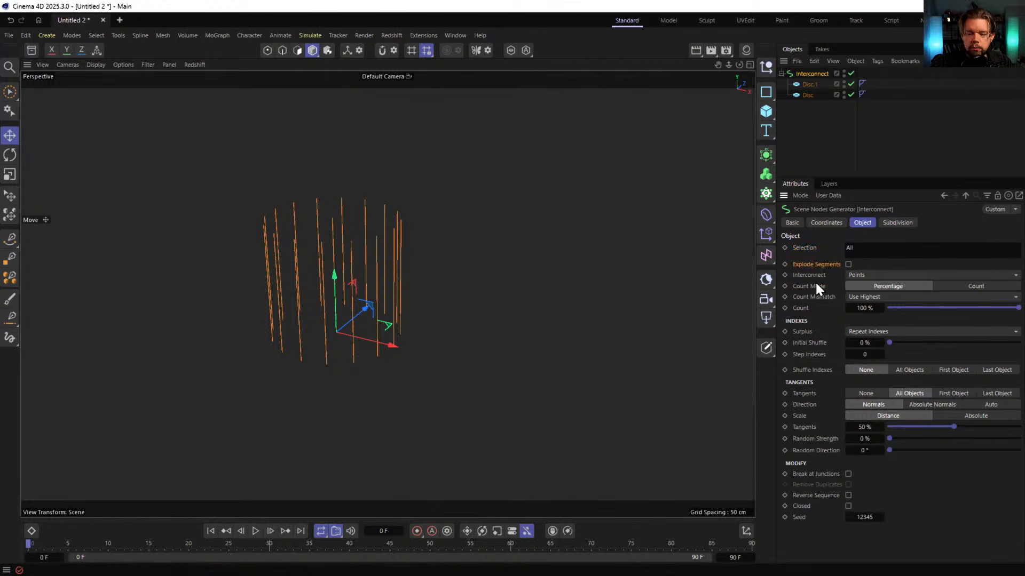
{"action": "left_click", "coordinate": [807, 275]}
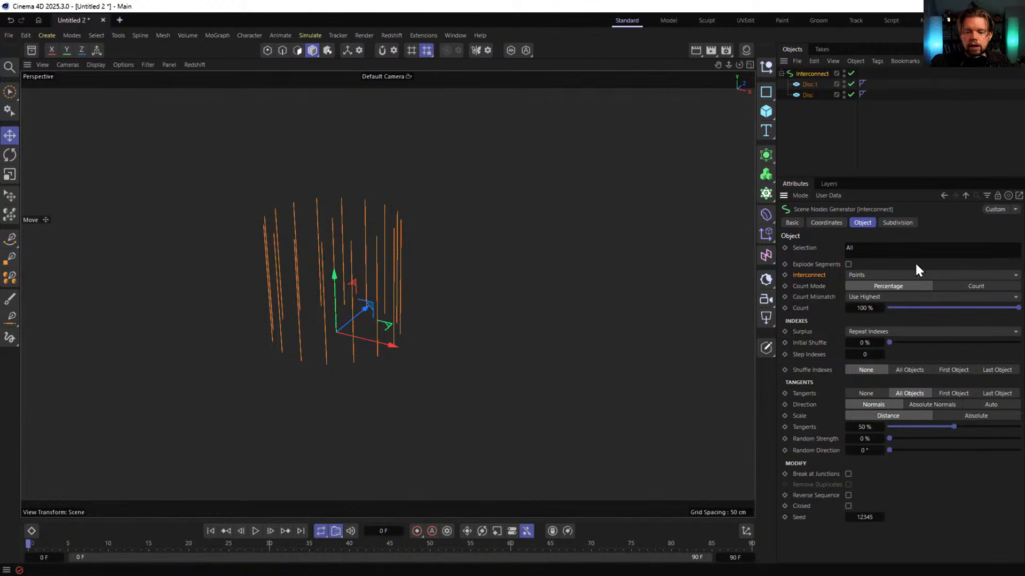
Copy both discs out of the Interconnect generator so that visible duplicates sit at the same positions
{"action": "left_click", "coordinate": [808, 84]}
{"action": "left_click", "coordinate": [808, 95]}
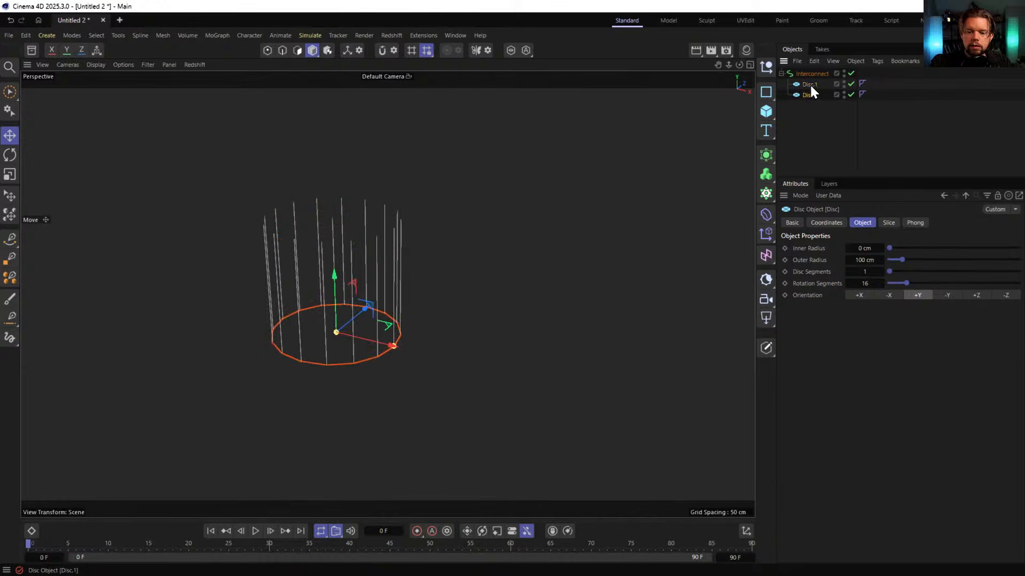
{"action": "left_click", "coordinate": [809, 84], "text": "ctrl"}
{"action": "left_click_drag", "start_coordinate": [804, 94], "coordinate": [805, 133], "text": "ctrl"}
{"action": "scroll", "coordinate": [363, 270], "scroll_direction": "up", "scroll_amount": 5}
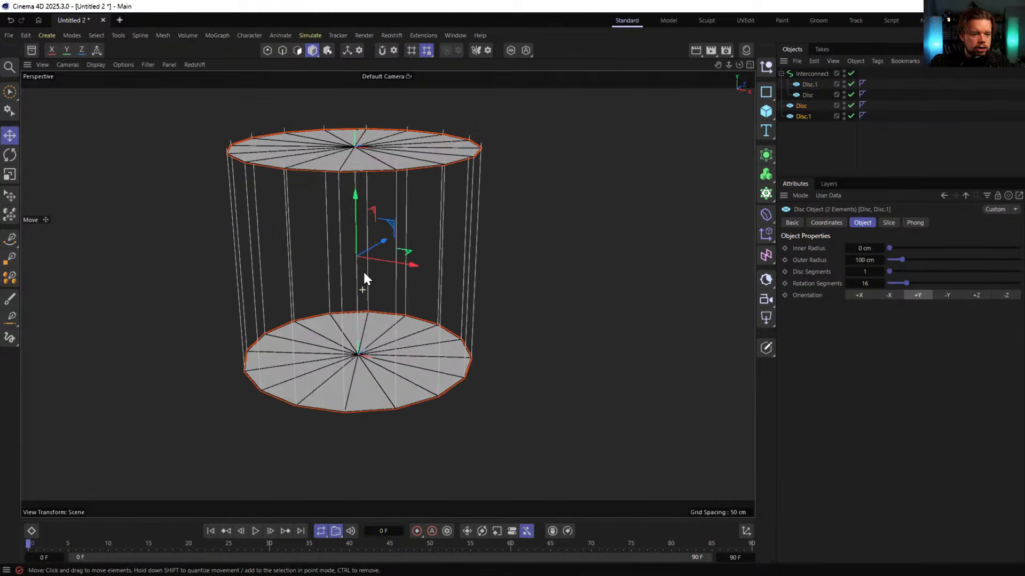
Set the Interconnect generator's Tangents to None and the orientation of all four discs to -Y
{"action": "left_click", "coordinate": [810, 73]}
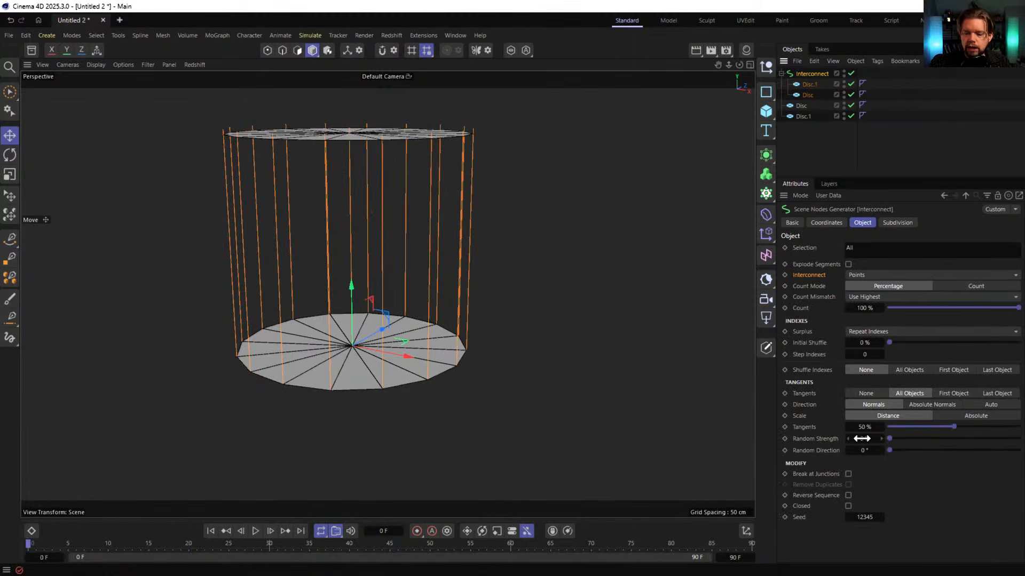
{"action": "left_click", "coordinate": [865, 393]}
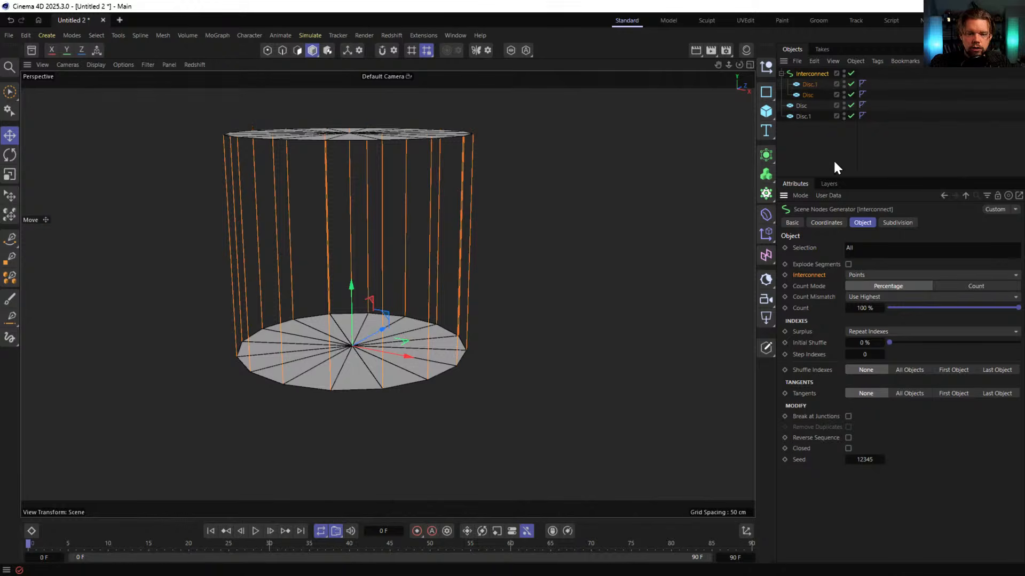
{"action": "left_click", "coordinate": [807, 86]}
{"action": "left_click", "coordinate": [801, 115], "text": "shift"}
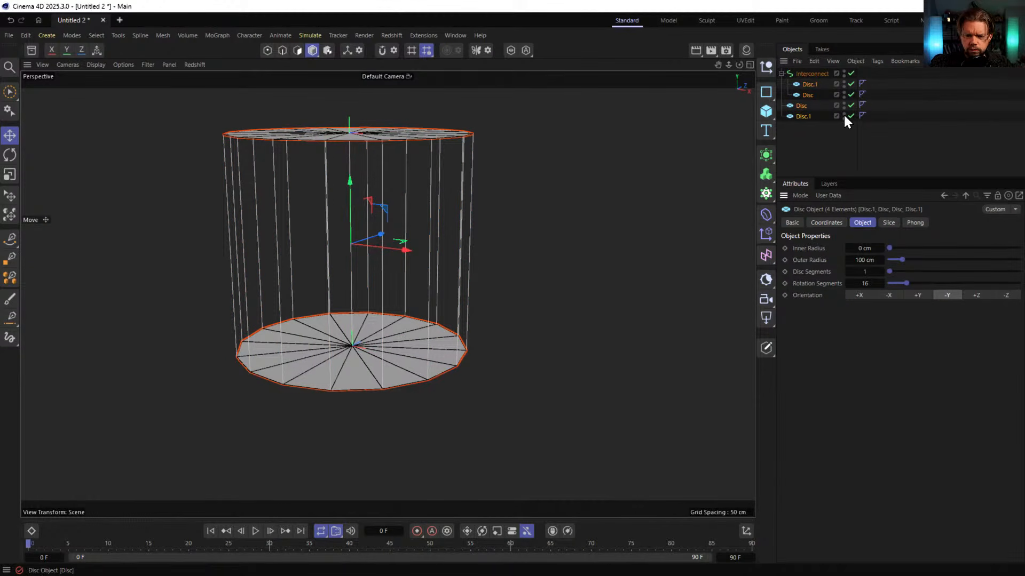
Set the Interconnect generator to connect the polygons of the discs instead of their points
{"action": "left_click", "coordinate": [808, 84]}
{"action": "left_click", "coordinate": [801, 105], "text": "ctrl"}
{"action": "left_click_drag", "start_coordinate": [483, 139], "coordinate": [471, 218], "text": "alt"}
{"action": "key", "text": "e"}
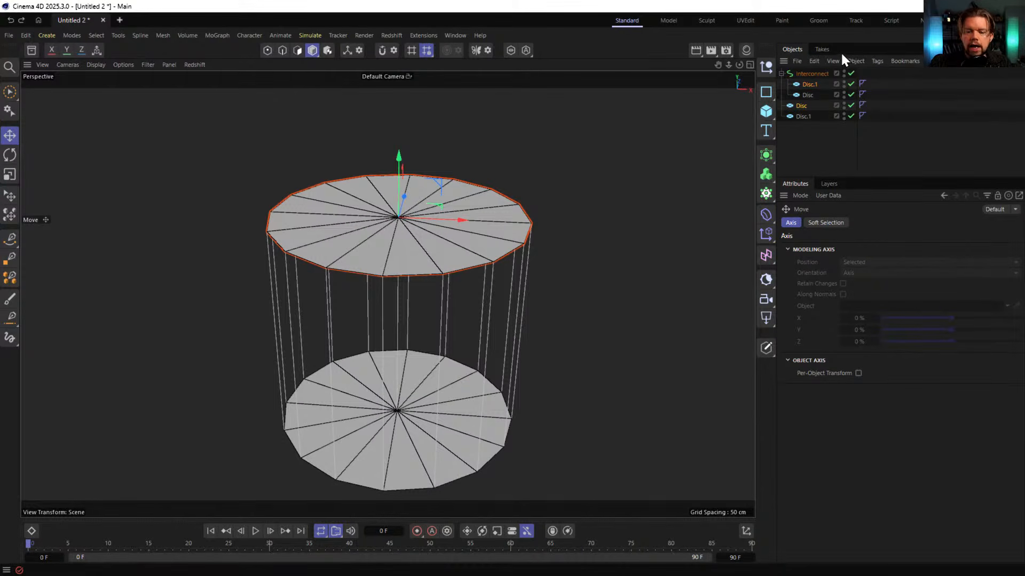
{"action": "left_click", "coordinate": [814, 75]}
{"action": "left_click", "coordinate": [863, 275]}
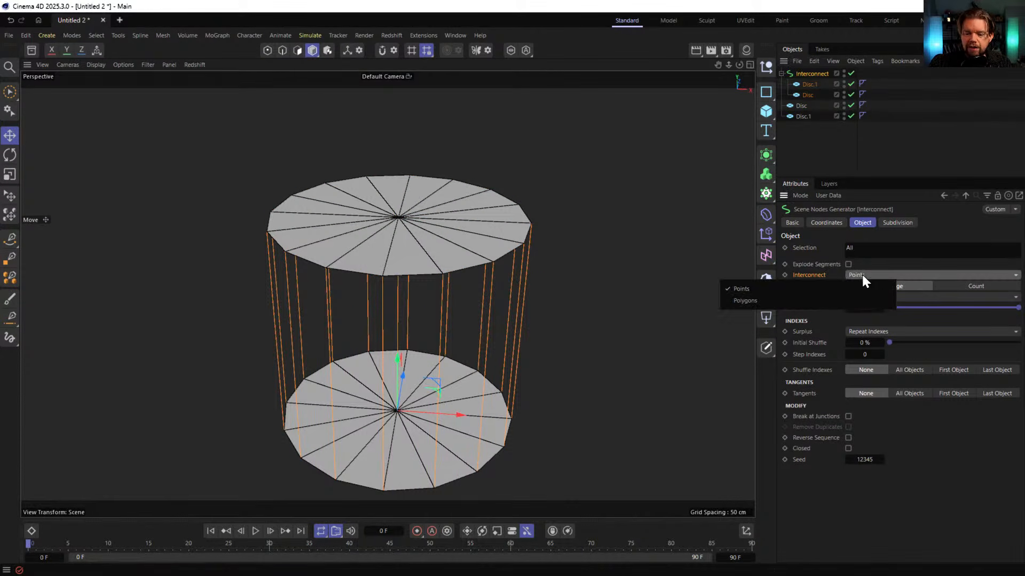
{"action": "left_click", "coordinate": [808, 299]}
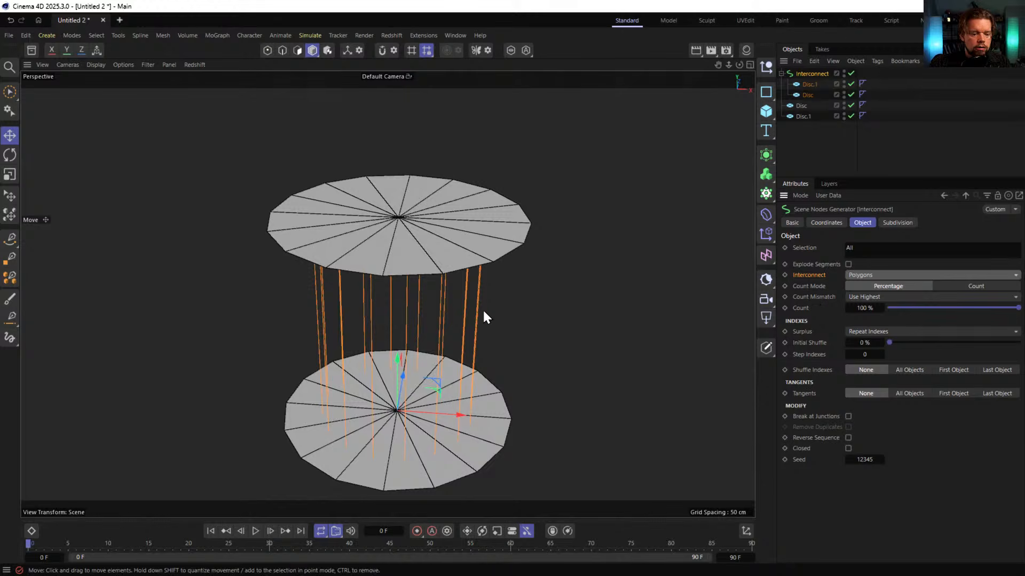
{"action": "left_click_drag", "start_coordinate": [484, 317], "coordinate": [344, 437], "text": "alt"}
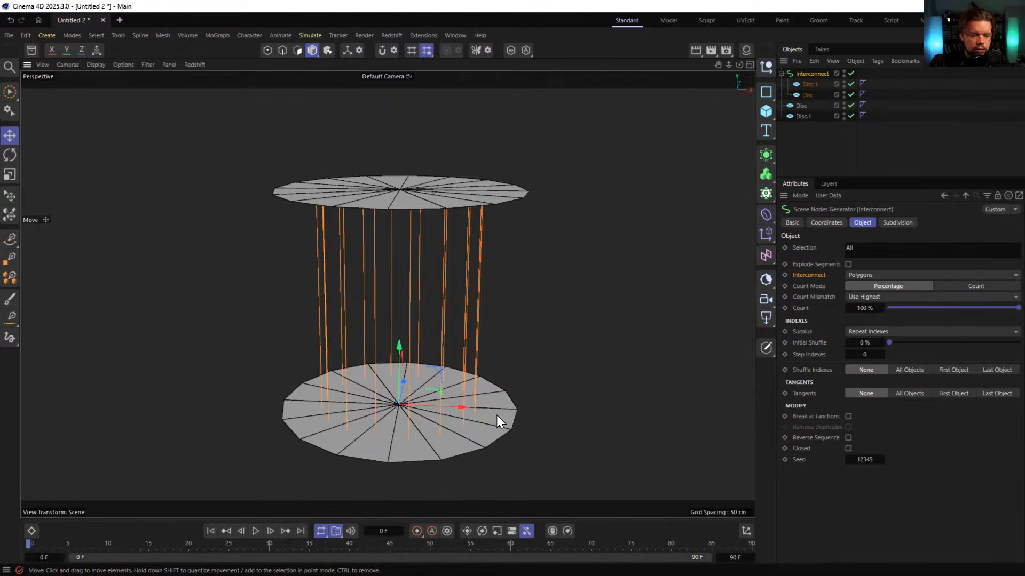
{"action": "left_click_drag", "start_coordinate": [410, 154], "coordinate": [459, 242], "text": "alt"}
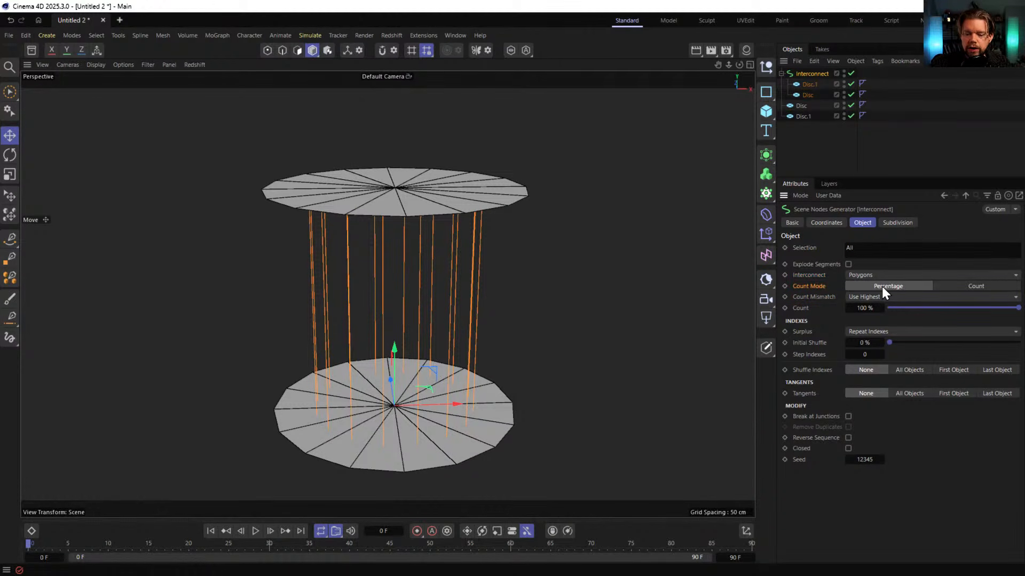
Try the Count mode with a count of 100, and return Count Mode to Percentage at 100 %
{"action": "left_click_drag", "start_coordinate": [998, 313], "coordinate": [1020, 315]}
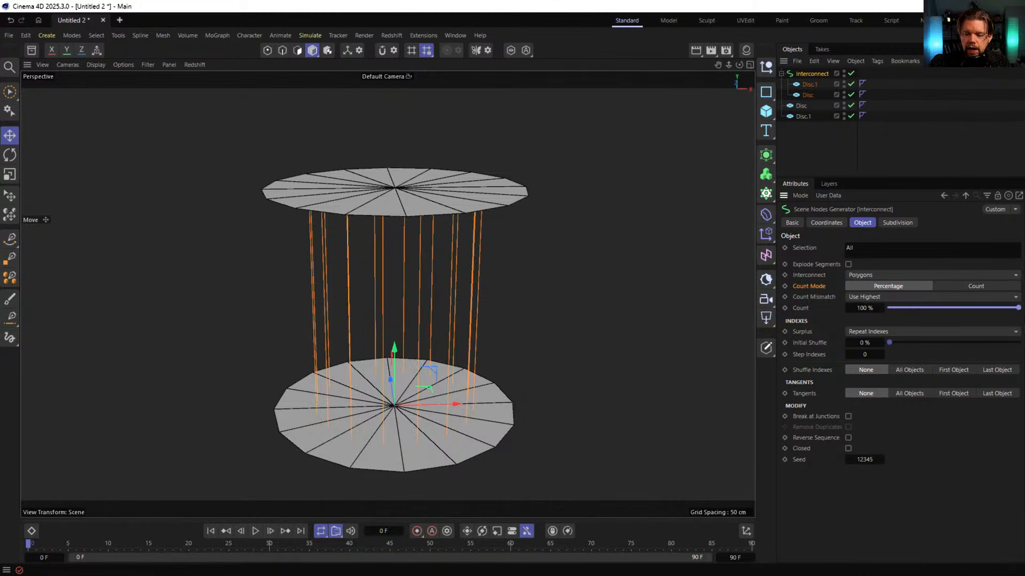
{"action": "left_click", "coordinate": [952, 286]}
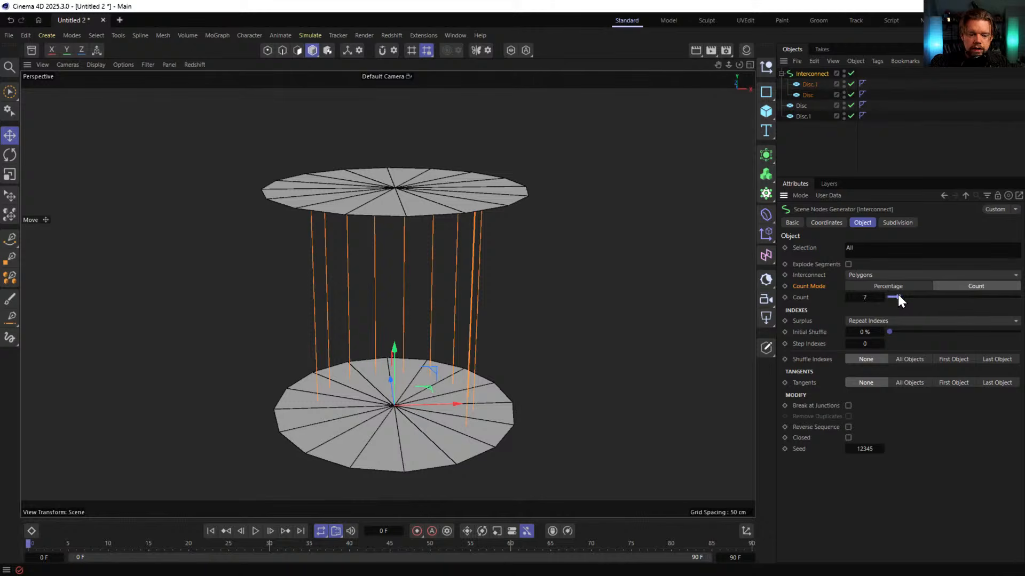
{"action": "left_click_drag", "start_coordinate": [899, 296], "coordinate": [933, 306]}
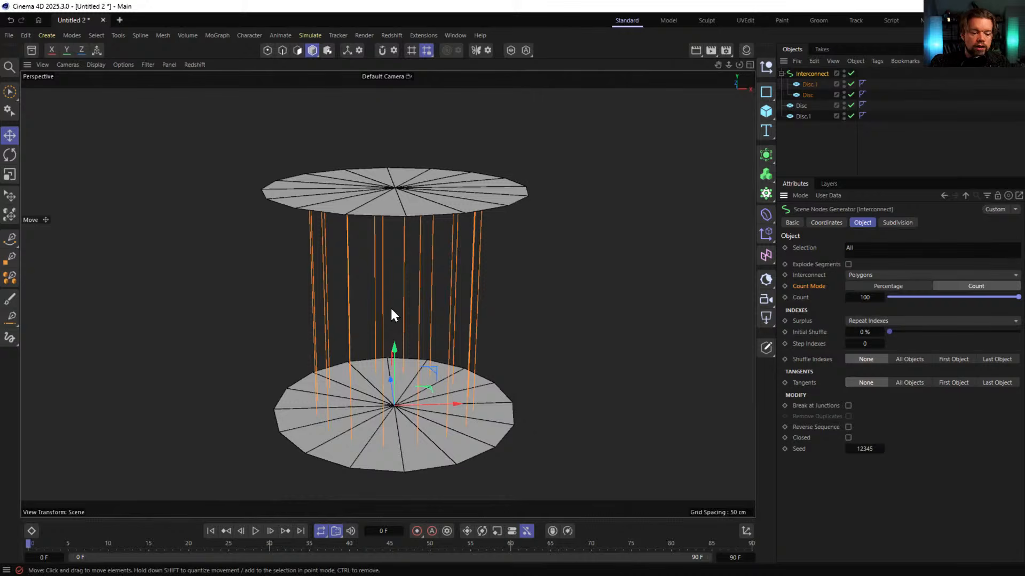
{"action": "left_click", "coordinate": [919, 286]}
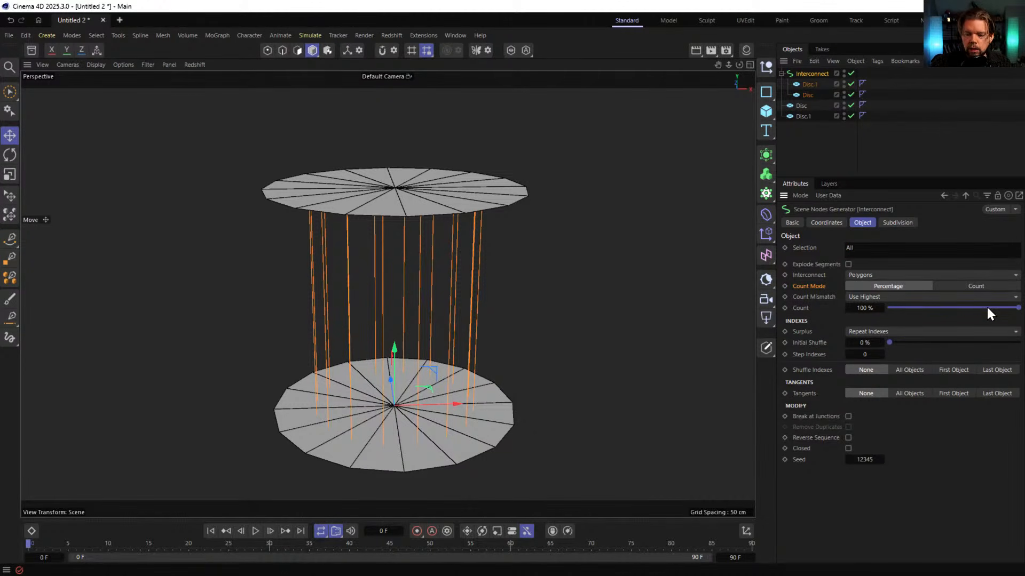
{"action": "left_click_drag", "start_coordinate": [986, 308], "coordinate": [1018, 307]}
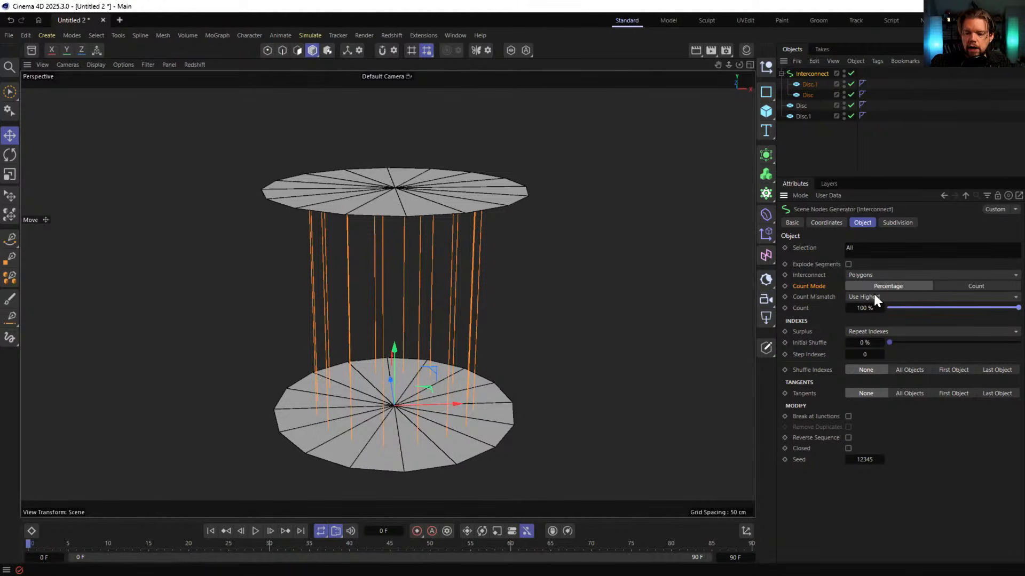
Set the Rotation Segments of the upper disc and its visible duplicate to 45
{"action": "left_click", "coordinate": [807, 83]}
{"action": "left_click", "coordinate": [797, 106], "text": "ctrl"}
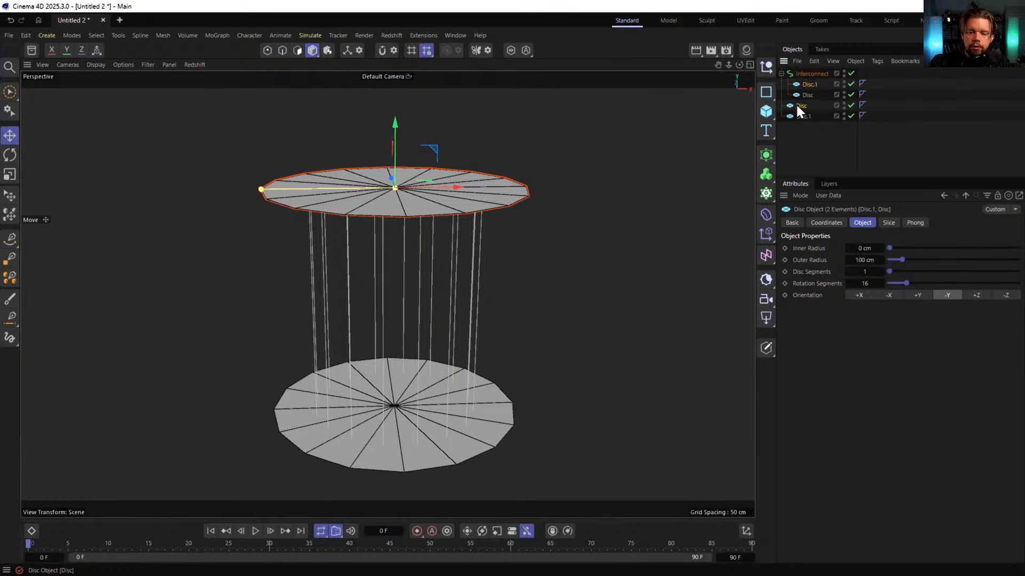
{"action": "left_click_drag", "start_coordinate": [903, 283], "coordinate": [945, 283]}
{"action": "left_click_drag", "start_coordinate": [375, 258], "coordinate": [442, 242], "text": "alt"}
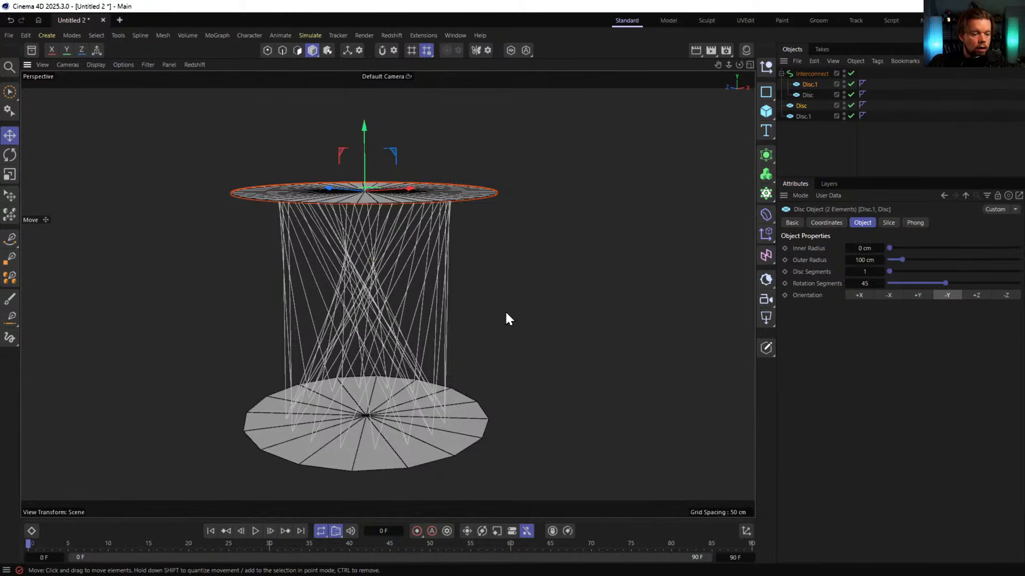
Try Use Lowest as the Interconnect generator's Count Mismatch and inspect the resulting splines from above and below
{"action": "left_click", "coordinate": [808, 73]}
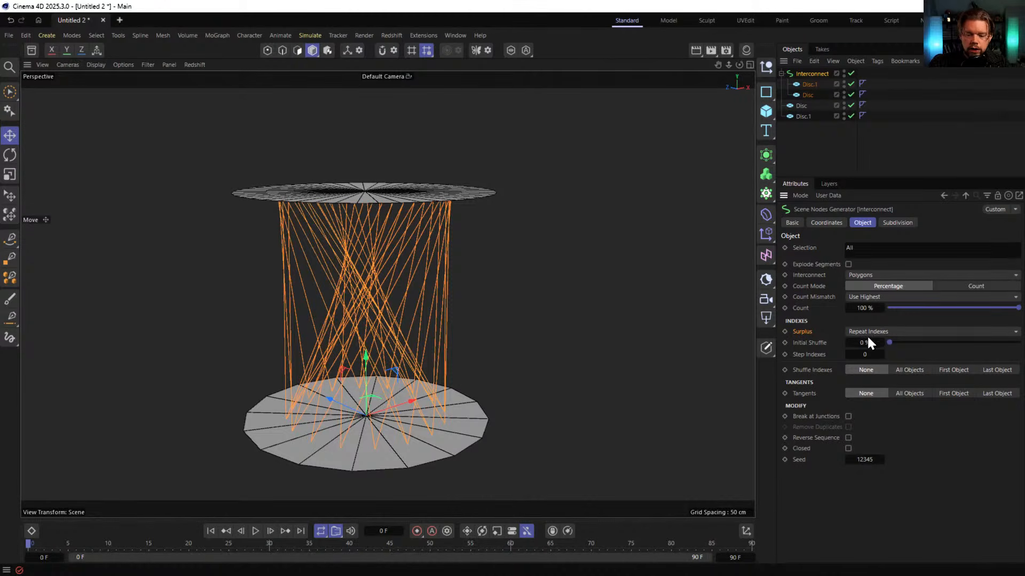
{"action": "left_click_drag", "start_coordinate": [365, 309], "coordinate": [443, 303], "text": "alt"}
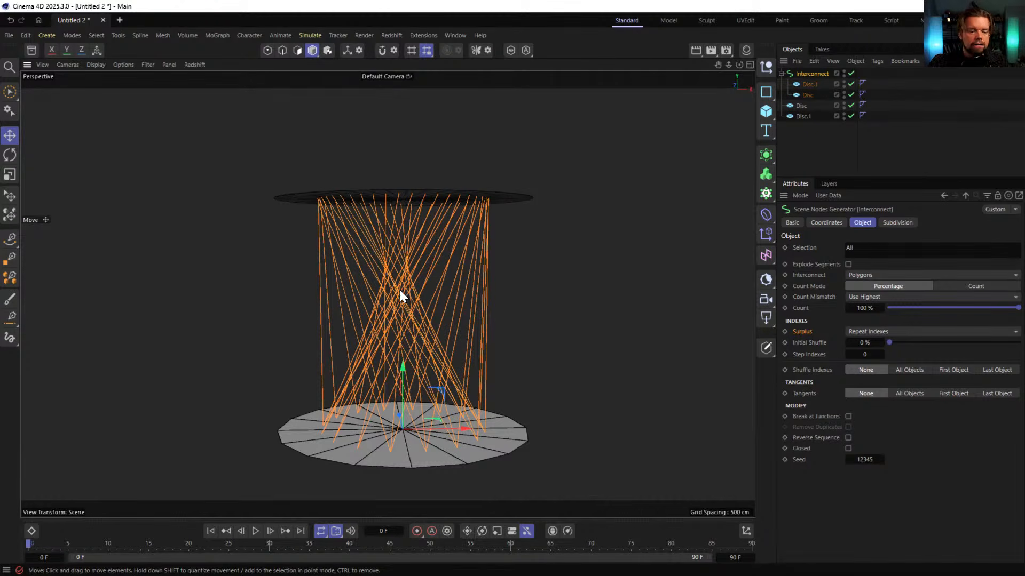
{"action": "left_click_drag", "start_coordinate": [409, 417], "coordinate": [425, 377], "text": "alt"}
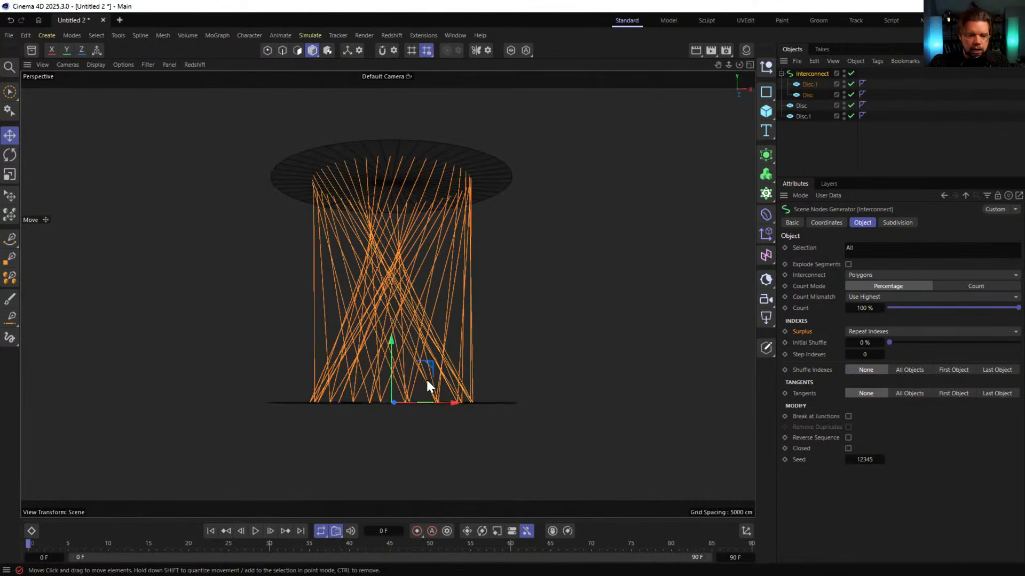
{"action": "left_click", "coordinate": [860, 297]}
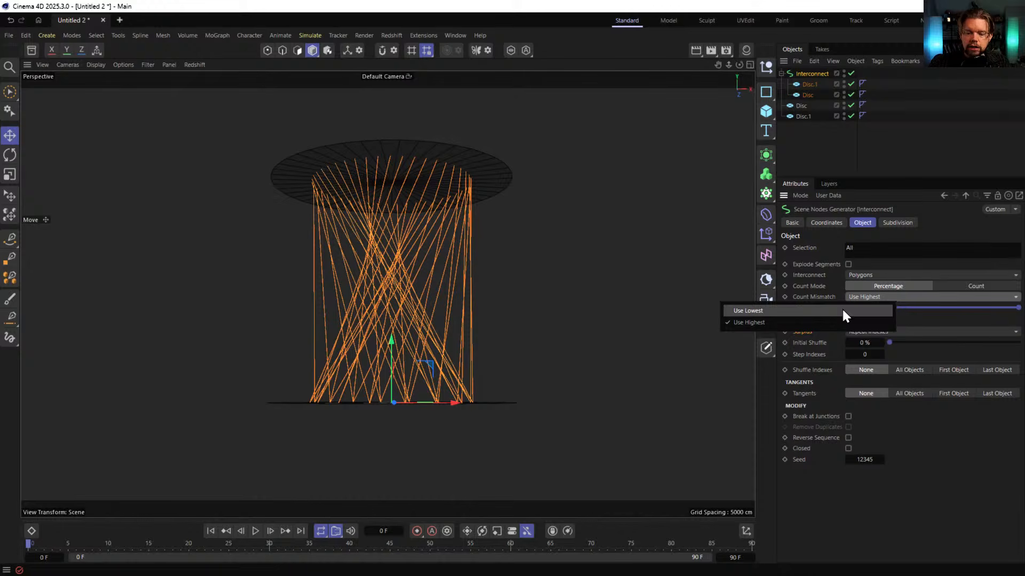
{"action": "left_click", "coordinate": [841, 307]}
{"action": "left_click_drag", "start_coordinate": [591, 315], "coordinate": [366, 379], "text": "alt"}
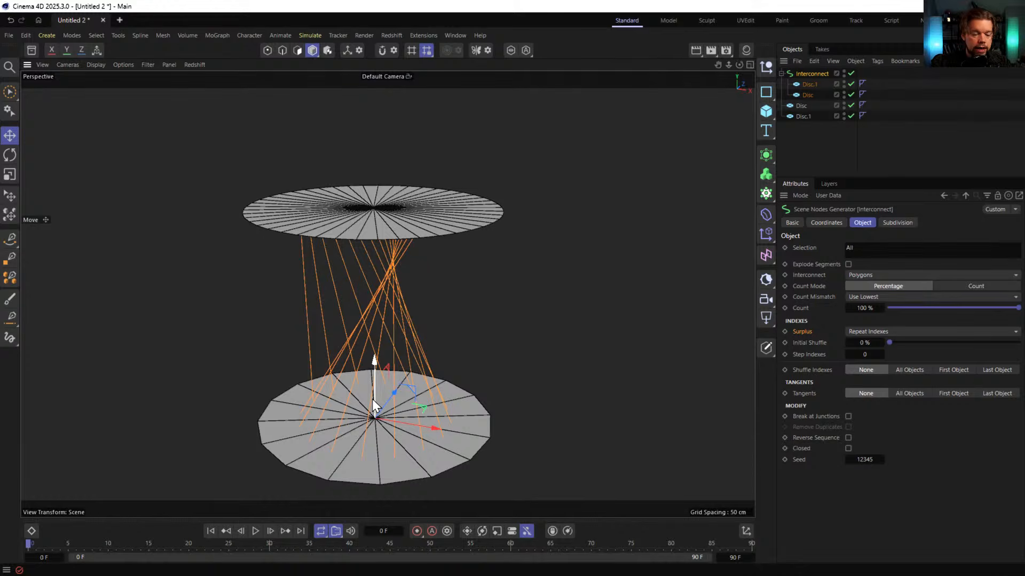
{"action": "left_click_drag", "start_coordinate": [383, 332], "coordinate": [292, 250], "text": "alt"}
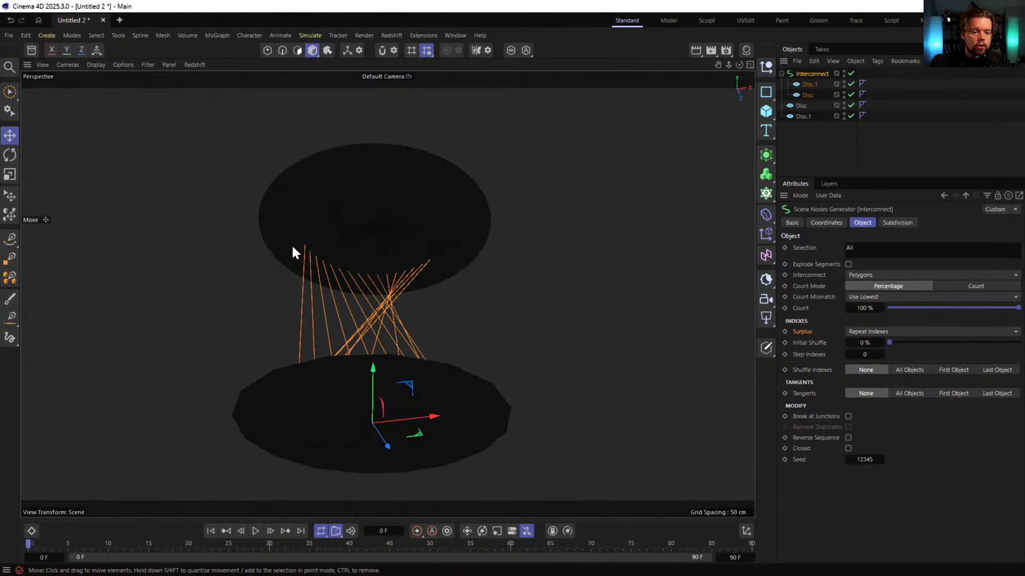
{"action": "left_click_drag", "start_coordinate": [313, 178], "coordinate": [347, 396], "text": "alt"}
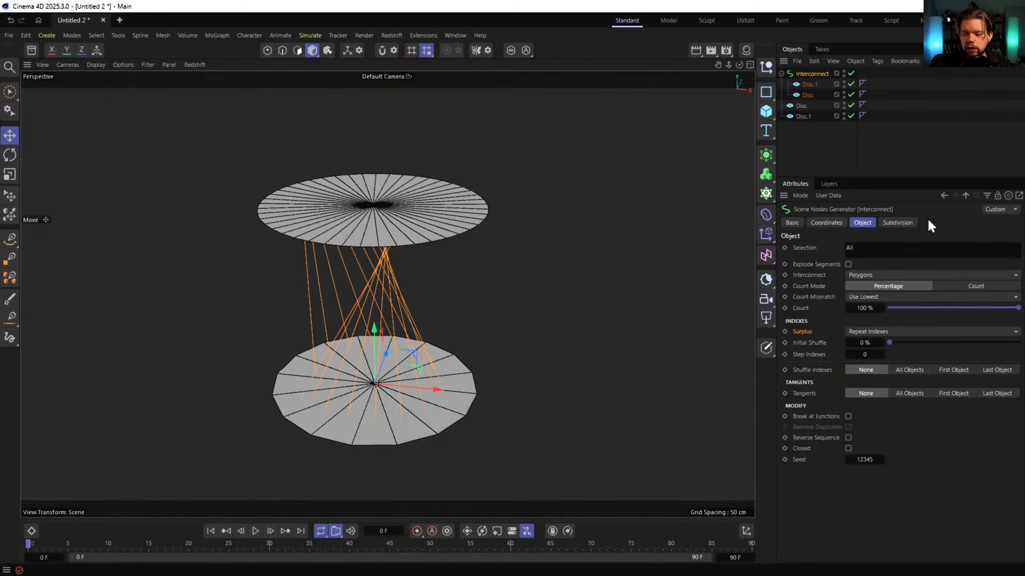
Return the Count Mismatch of the Interconnect generator to Use Highest and inspect the splines
{"action": "left_click", "coordinate": [880, 300]}
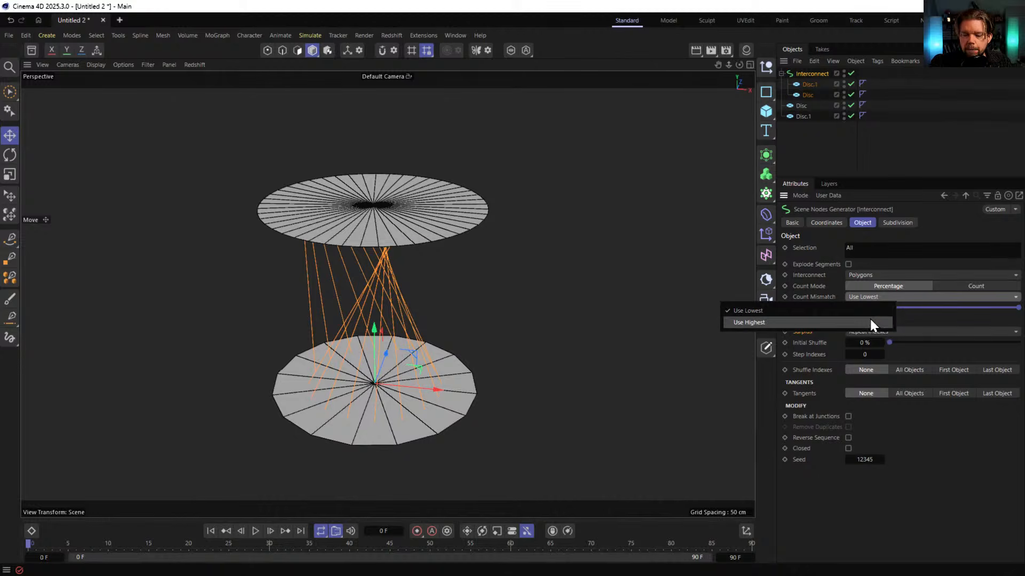
{"action": "left_click", "coordinate": [869, 318]}
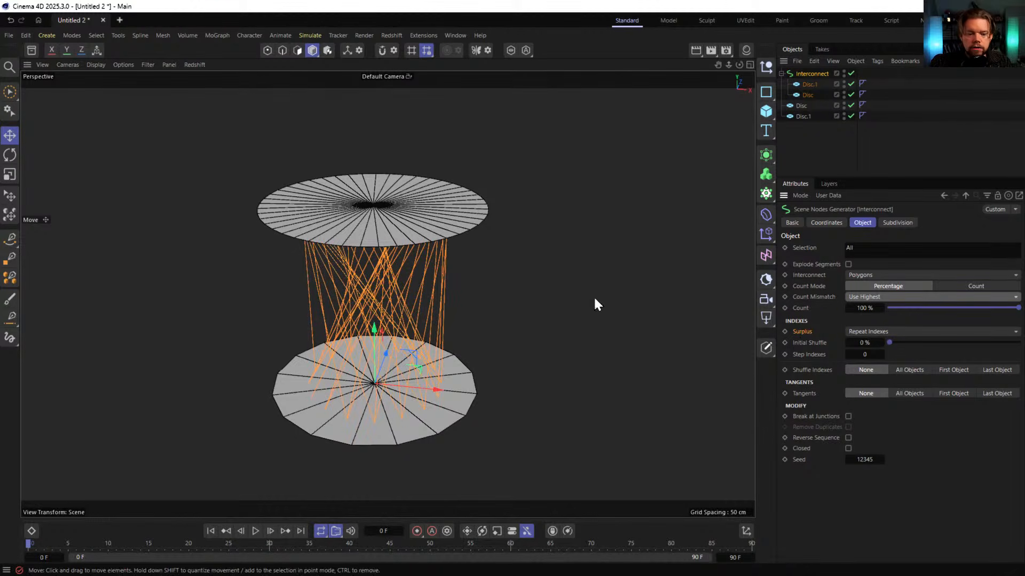
{"action": "left_click_drag", "start_coordinate": [420, 320], "coordinate": [379, 311], "text": "alt"}
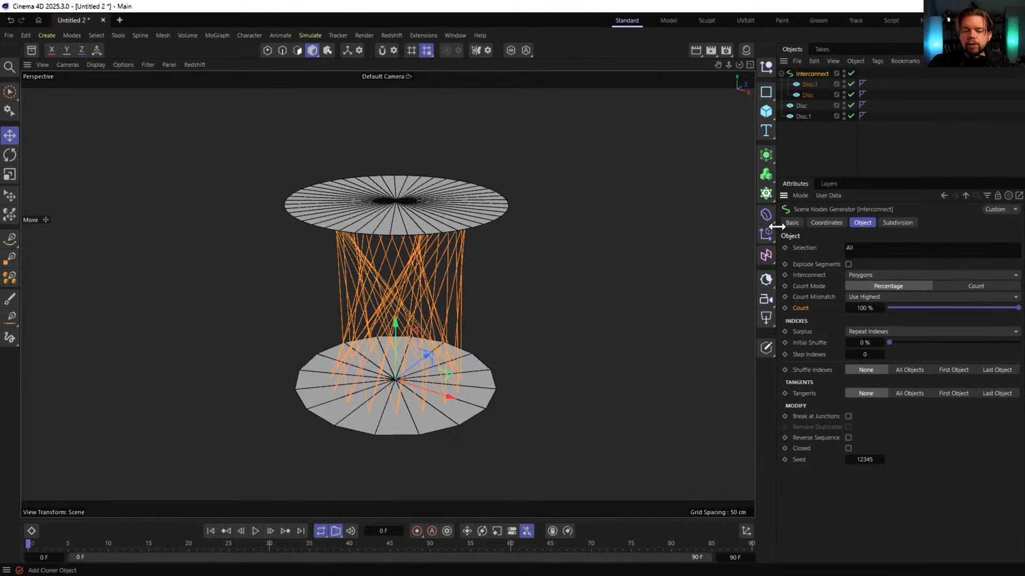
{"action": "middle_click_drag", "start_coordinate": [423, 353], "coordinate": [374, 360], "text": "alt"}
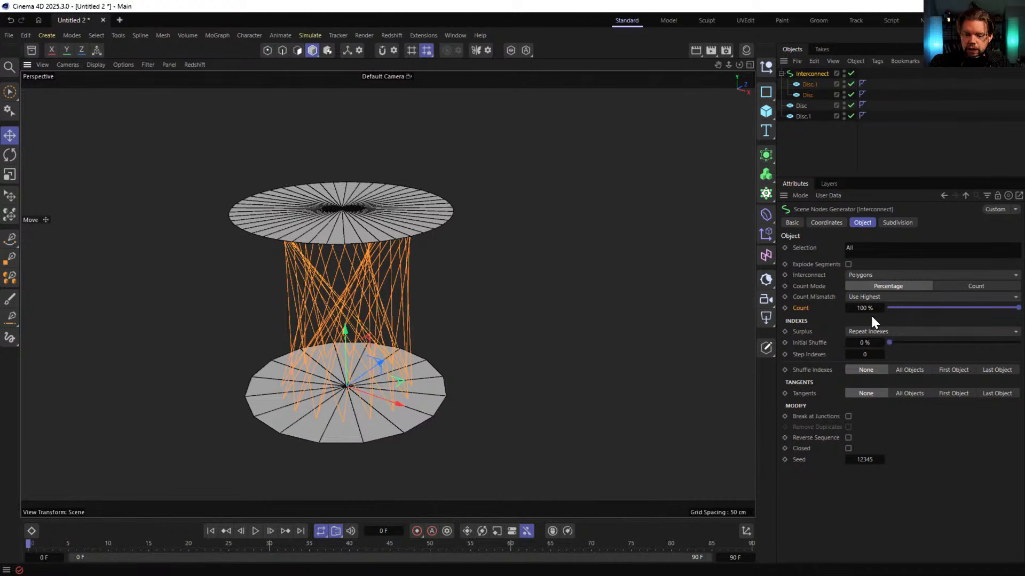
Give all four discs the same number of Rotation Segments
{"action": "left_click", "coordinate": [810, 84]}
{"action": "left_click", "coordinate": [803, 116], "text": "shift"}
{"action": "mouse_move", "coordinate": [951, 285]}
{"action": "left_mouse_down"}
{"action": "mouse_move", "coordinate": [972, 280]}
{"action": "mouse_move", "coordinate": [949, 284]}
{"action": "left_mouse_up"}
Try a Step Indexes value of 4 on the Interconnect generator, and reset it to 0
{"action": "left_click", "coordinate": [808, 73]}
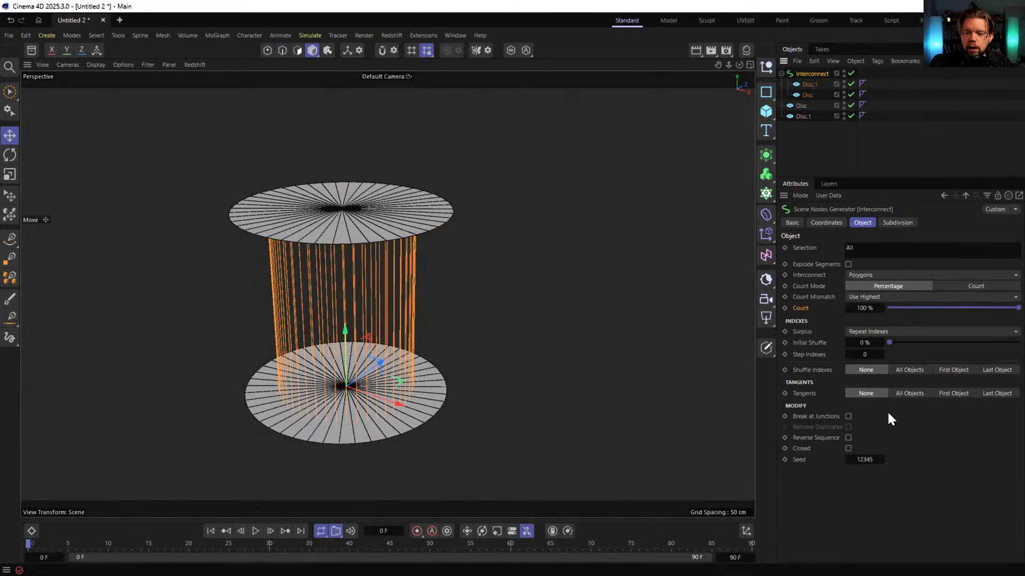
{"action": "left_click", "coordinate": [881, 354]}
{"action": "left_click", "coordinate": [881, 354]}
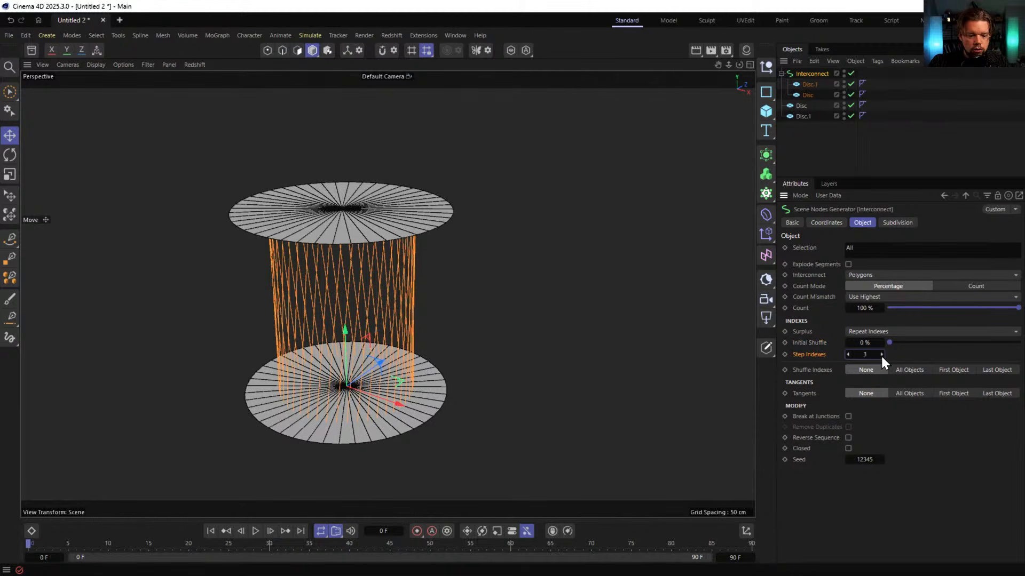
{"action": "left_click", "coordinate": [881, 354]}
{"action": "left_click_drag", "start_coordinate": [497, 310], "coordinate": [328, 393], "text": "alt"}
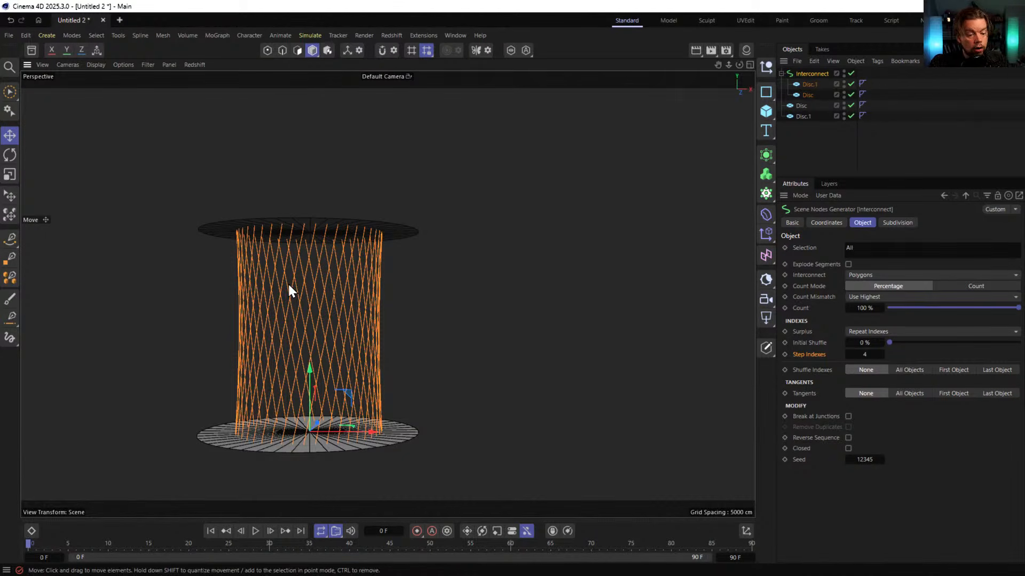
{"action": "left_click_drag", "start_coordinate": [342, 268], "coordinate": [345, 288], "text": "alt"}
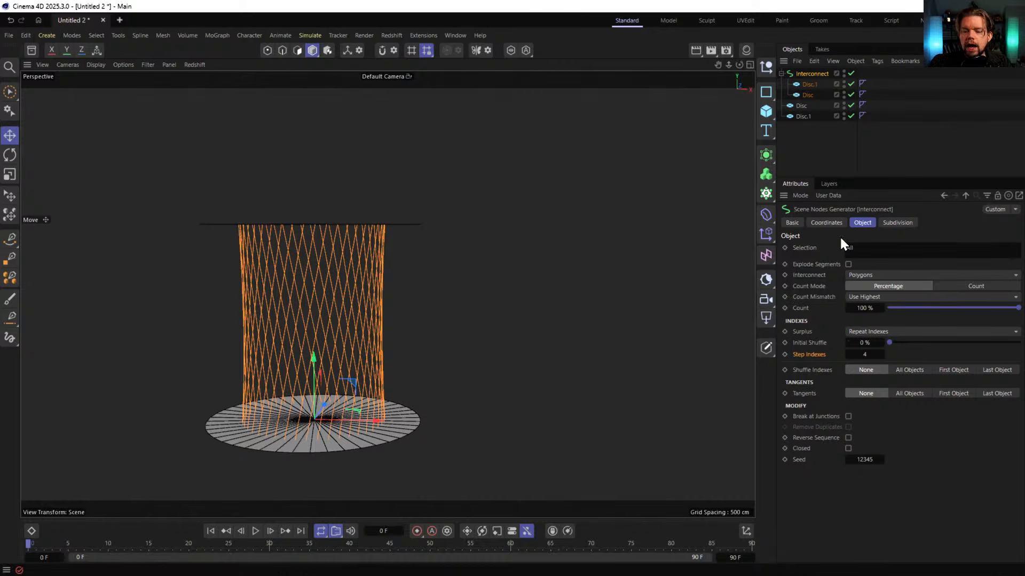
{"action": "right_click", "coordinate": [882, 357]}
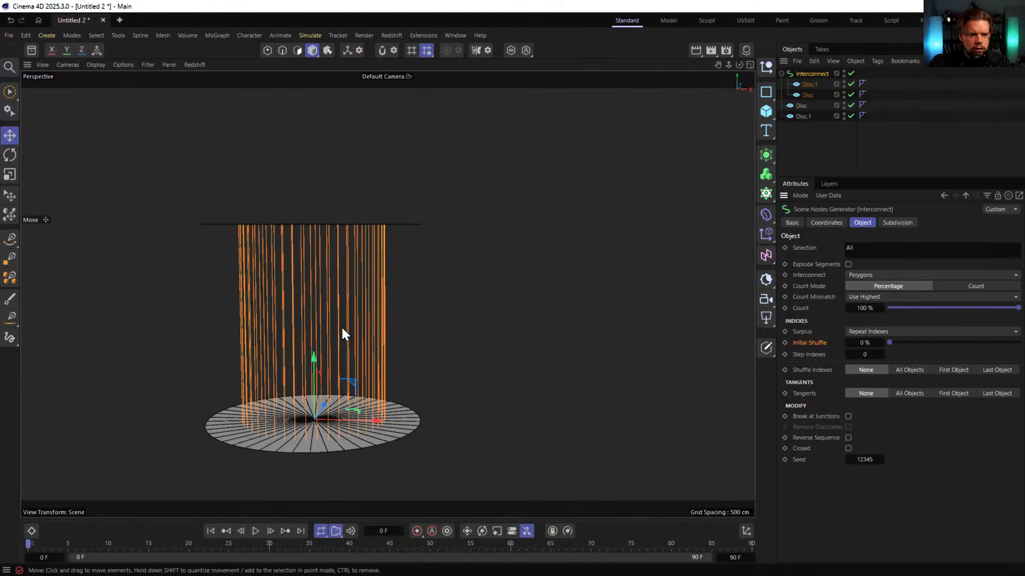
{"action": "left_click_drag", "start_coordinate": [341, 325], "coordinate": [331, 339], "text": "alt"}
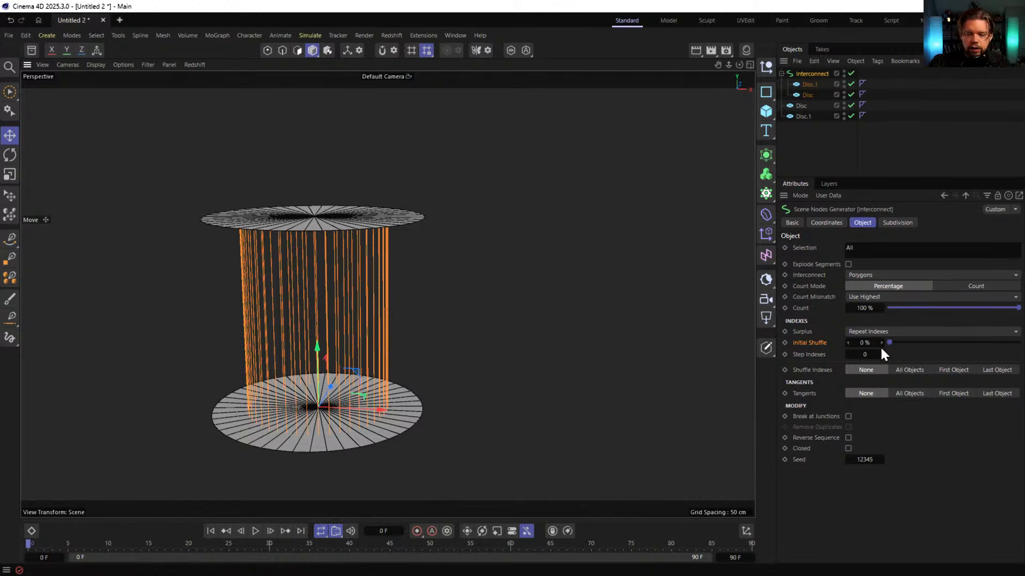
Try an Initial Shuffle of 100 % and return it to 0 %
{"action": "left_click_drag", "start_coordinate": [911, 344], "coordinate": [1019, 343]}
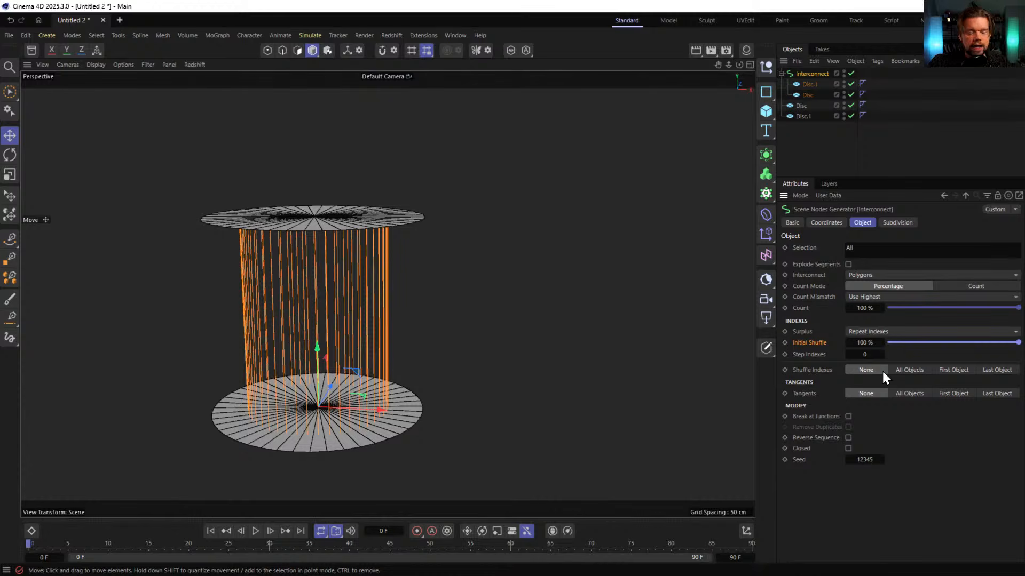
{"action": "left_click_drag", "start_coordinate": [1018, 342], "coordinate": [850, 349]}
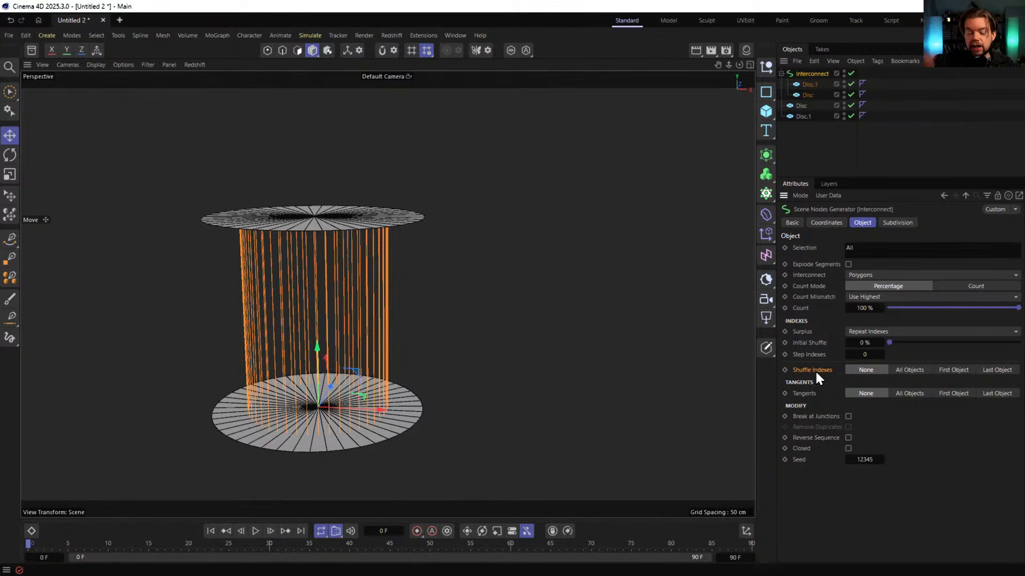
{"action": "left_click", "coordinate": [810, 342]}
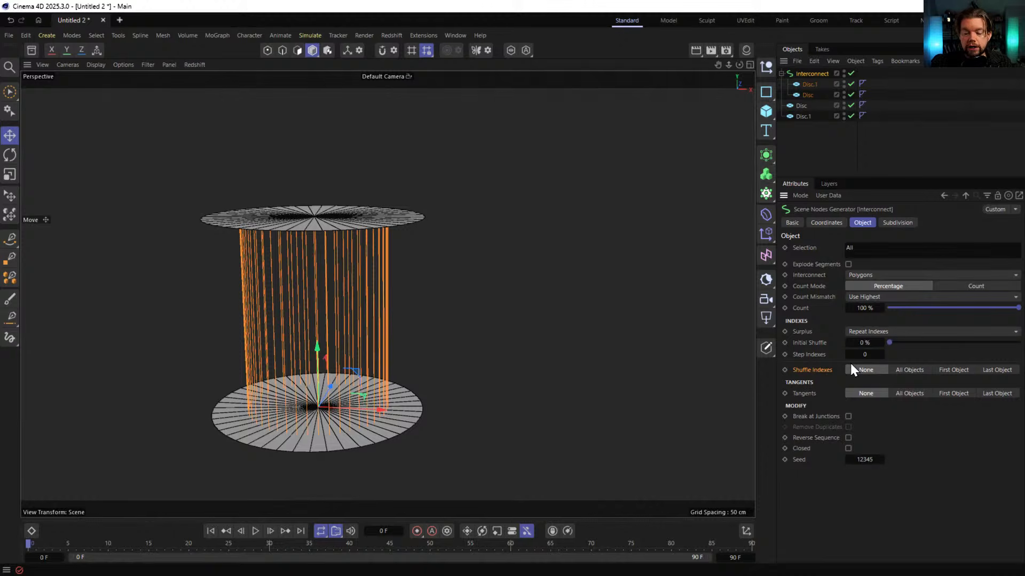
Set Shuffle Indexes to All Objects and inspect the shuffled splines between the discs
{"action": "left_click", "coordinate": [910, 370]}
{"action": "left_click_drag", "start_coordinate": [409, 348], "coordinate": [288, 245], "text": "alt"}
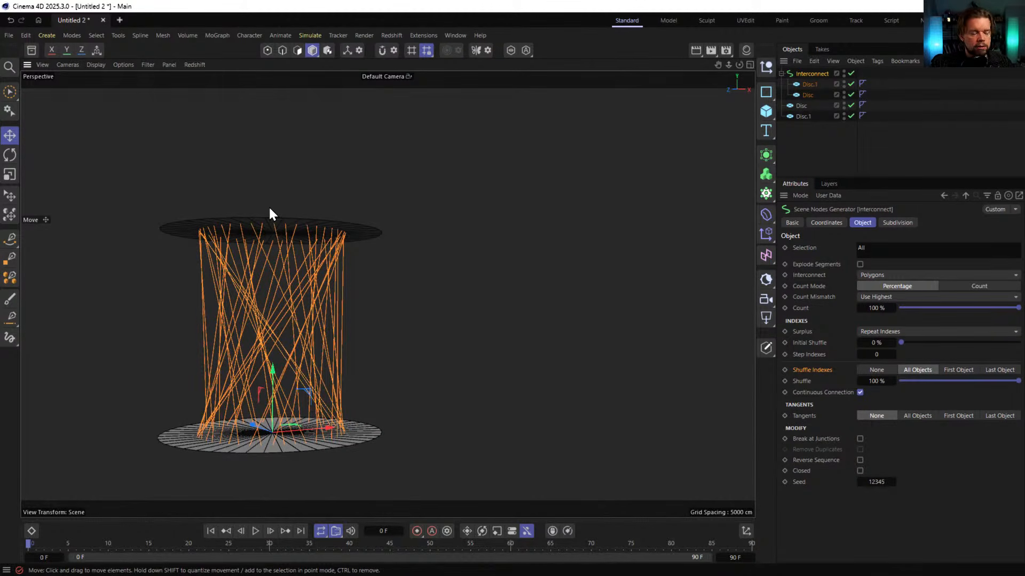
{"action": "left_click_drag", "start_coordinate": [313, 456], "coordinate": [278, 387], "text": "alt"}
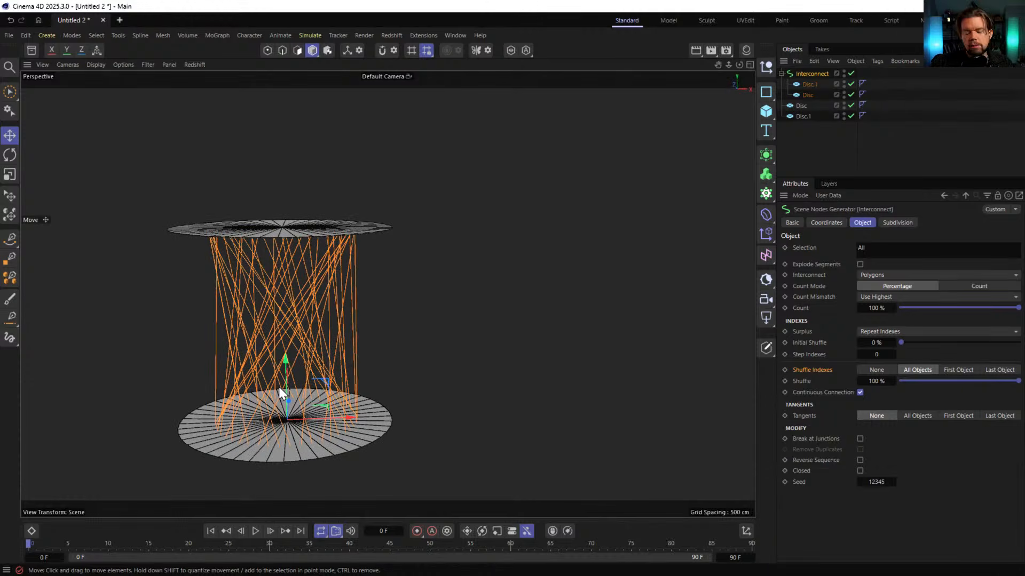
{"action": "left_click_drag", "start_coordinate": [298, 344], "coordinate": [281, 353], "text": "alt"}
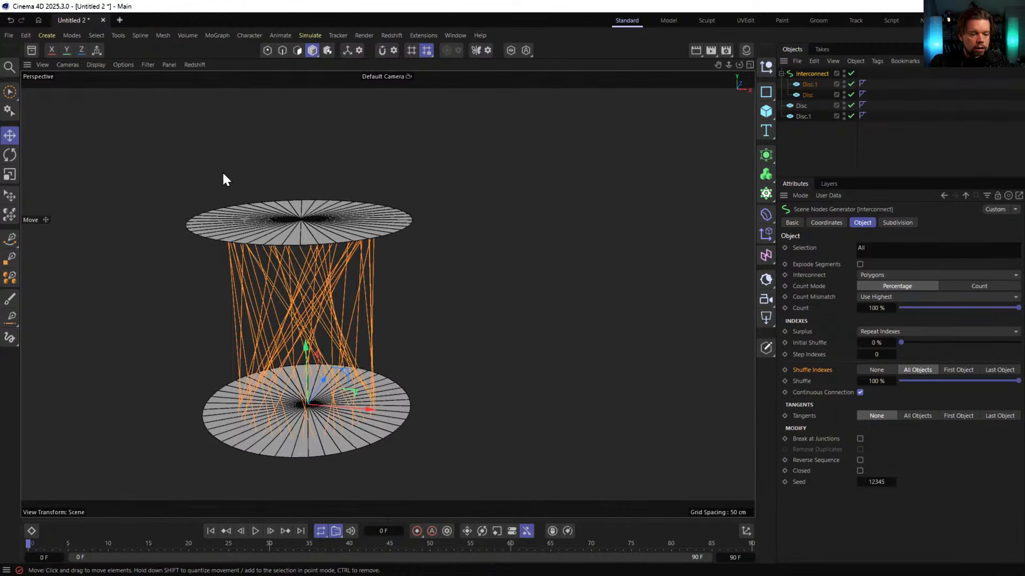
{"action": "left_click_drag", "start_coordinate": [325, 277], "coordinate": [316, 227], "text": "alt"}
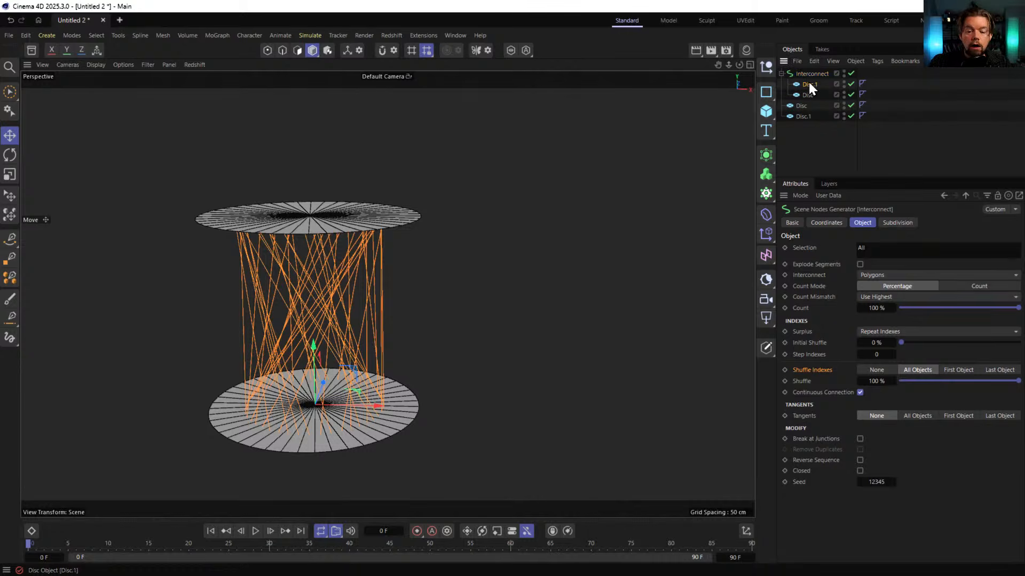
{"action": "mouse_move", "coordinate": [807, 79]}
{"action": "left_mouse_down"}
{"action": "mouse_move", "coordinate": [805, 106]}
{"action": "mouse_move", "coordinate": [812, 79]}
{"action": "left_mouse_up"}
{"action": "left_click_drag", "start_coordinate": [803, 118], "coordinate": [804, 114], "text": "ctrl"}
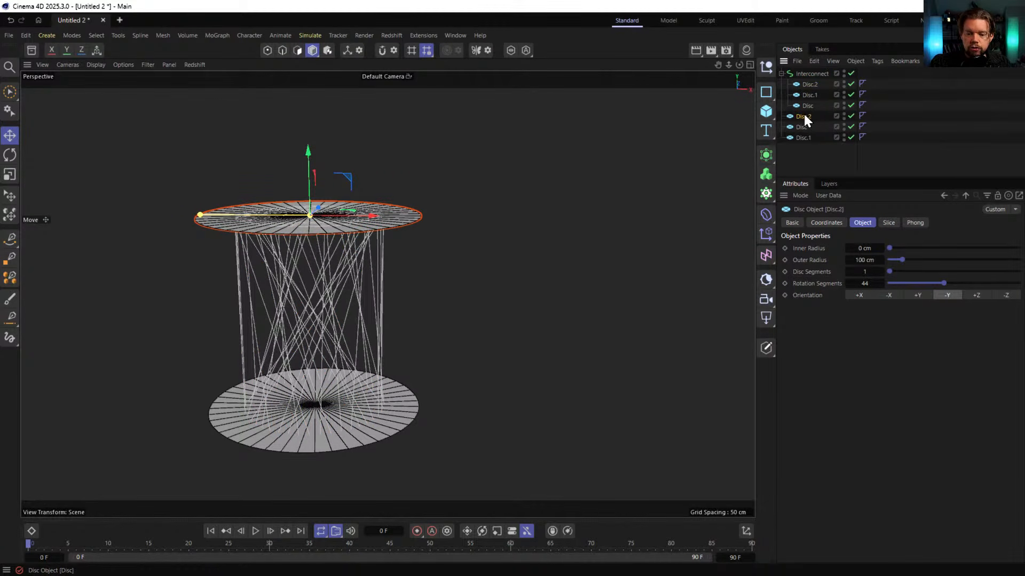
{"action": "left_click", "coordinate": [809, 83], "text": "ctrl"}
{"action": "middle_click_drag", "start_coordinate": [457, 234], "coordinate": [440, 283], "text": "alt"}
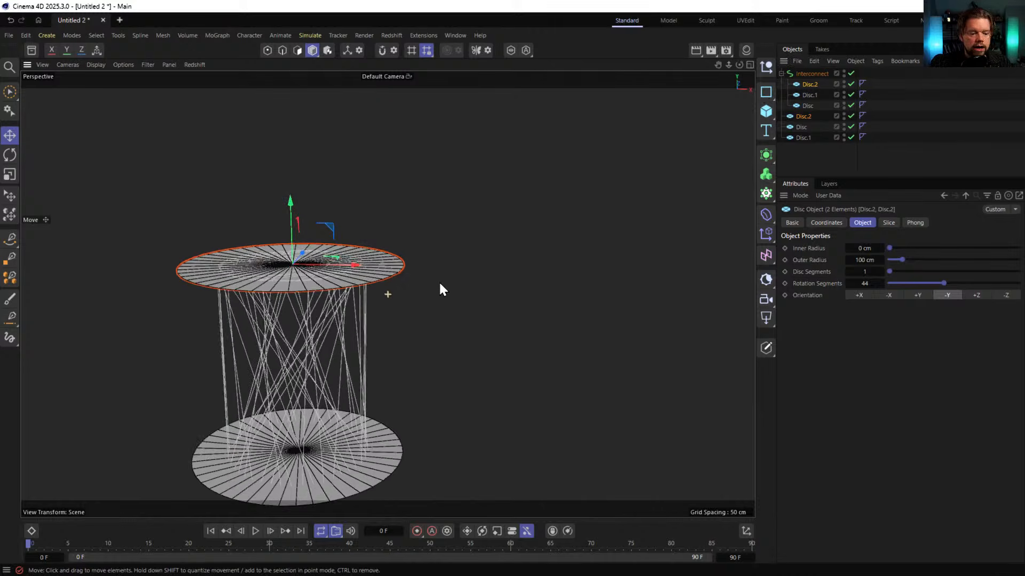
{"action": "left_click_drag", "start_coordinate": [321, 241], "coordinate": [313, 260]}
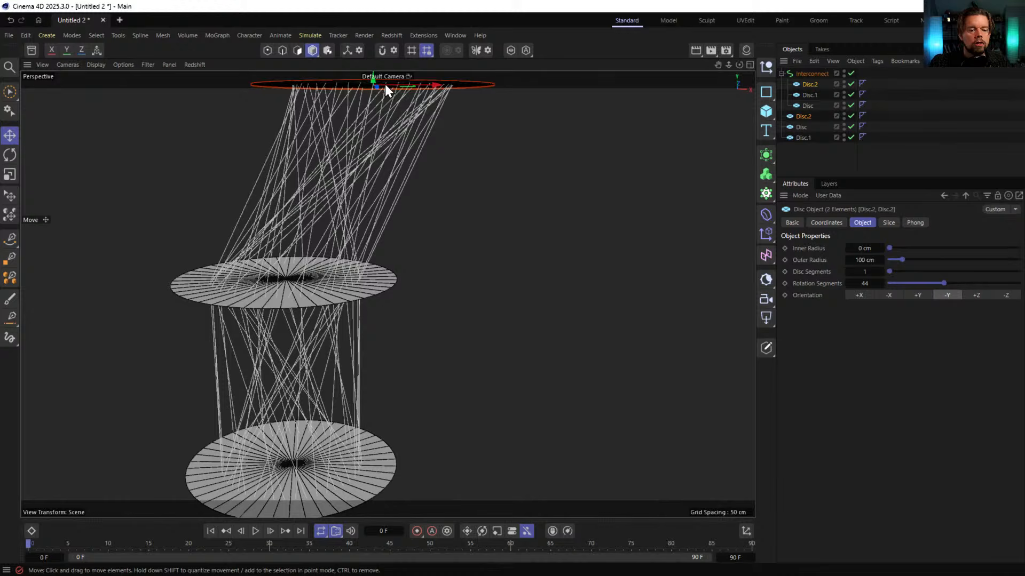
{"action": "mouse_move", "coordinate": [380, 201]}
{"action": "middle_mouse_down", "text": "alt"}
{"action": "mouse_move", "coordinate": [380, 188]}
{"action": "mouse_move", "coordinate": [384, 213]}
{"action": "middle_mouse_up", "text": "alt"}
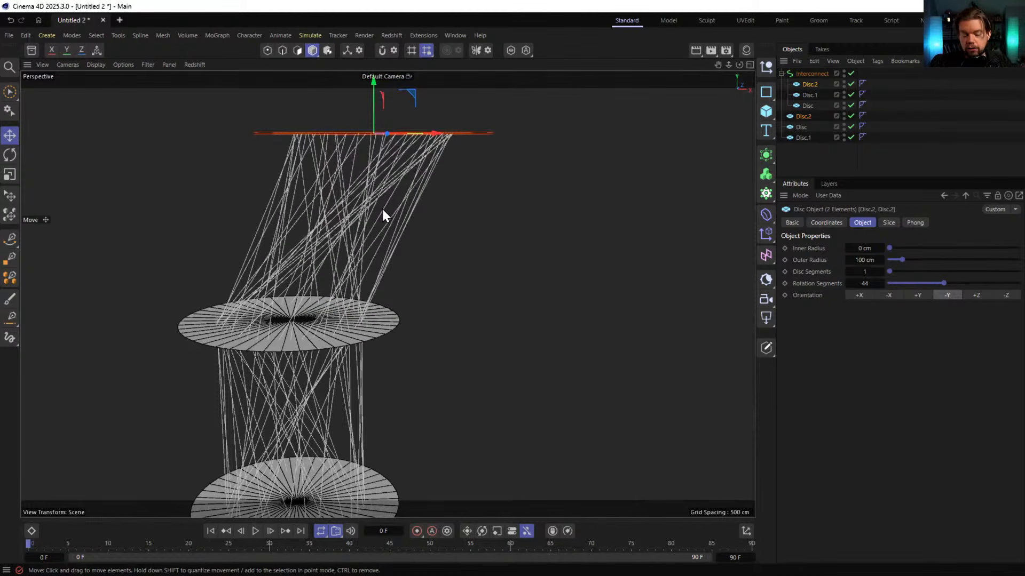
{"action": "key", "text": "Delete"}
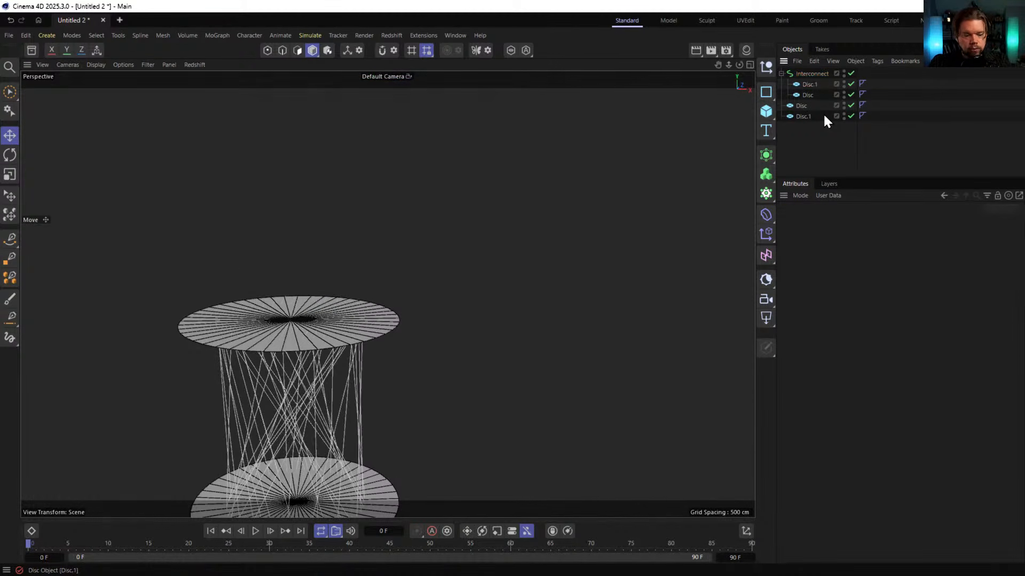
Try Shuffle strengths of 0 %, 10 % and 24 % on the Interconnect generator and return the value to 100 %
{"action": "left_click", "coordinate": [812, 73]}
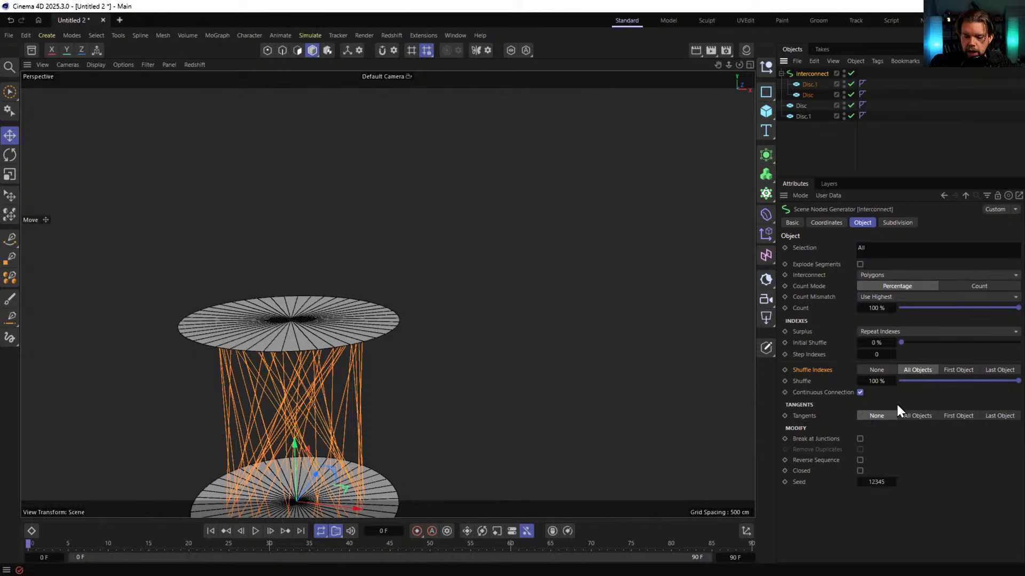
{"action": "left_click_drag", "start_coordinate": [352, 345], "coordinate": [357, 297], "text": "alt"}
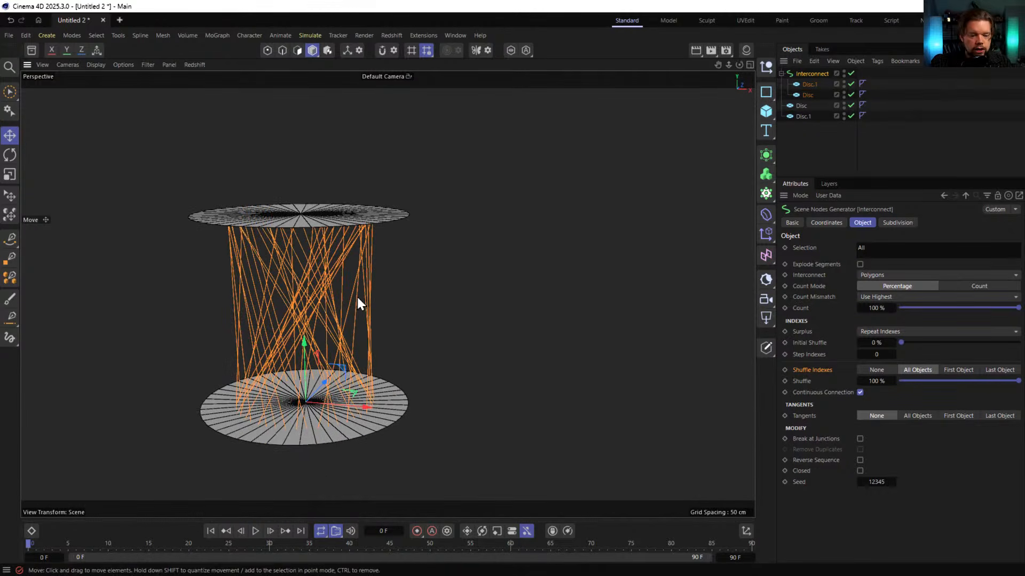
{"action": "left_click_drag", "start_coordinate": [1004, 381], "coordinate": [885, 383]}
{"action": "left_click_drag", "start_coordinate": [425, 366], "coordinate": [362, 296], "text": "alt"}
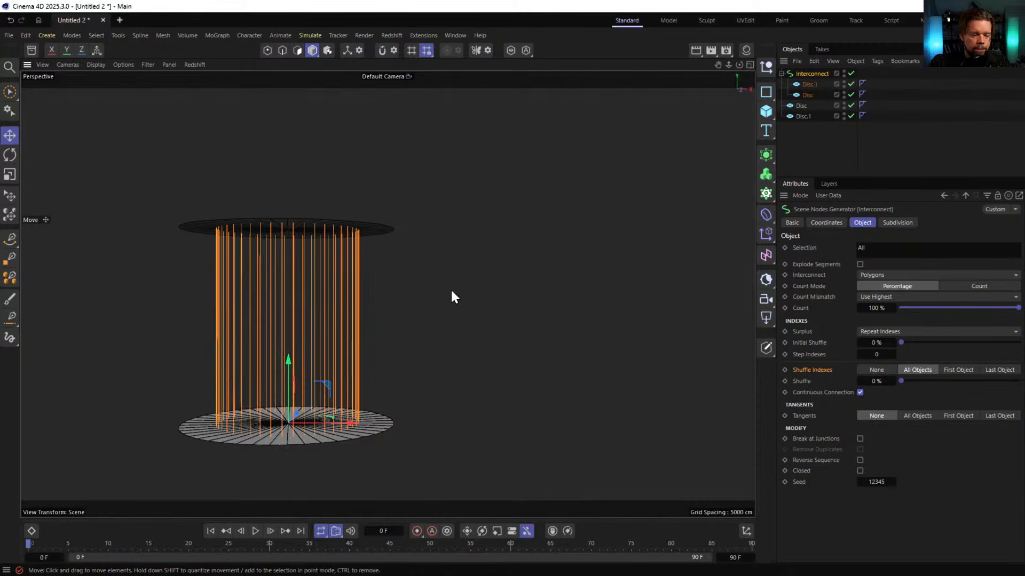
{"action": "left_click_drag", "start_coordinate": [902, 381], "coordinate": [912, 381]}
{"action": "left_click_drag", "start_coordinate": [286, 252], "coordinate": [241, 218], "text": "alt"}
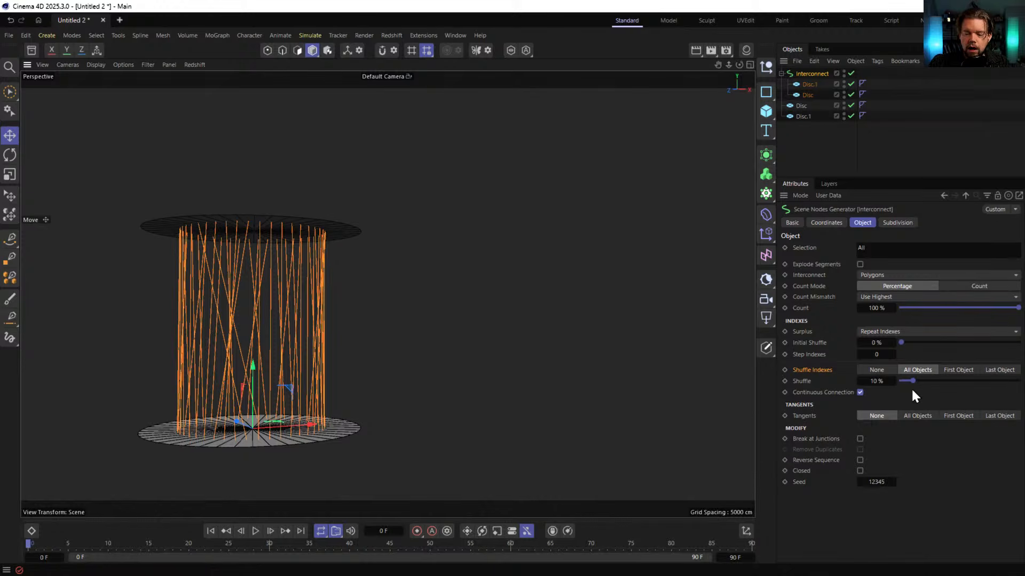
{"action": "left_click_drag", "start_coordinate": [918, 380], "coordinate": [929, 381]}
{"action": "left_click_drag", "start_coordinate": [258, 299], "coordinate": [199, 338], "text": "alt"}
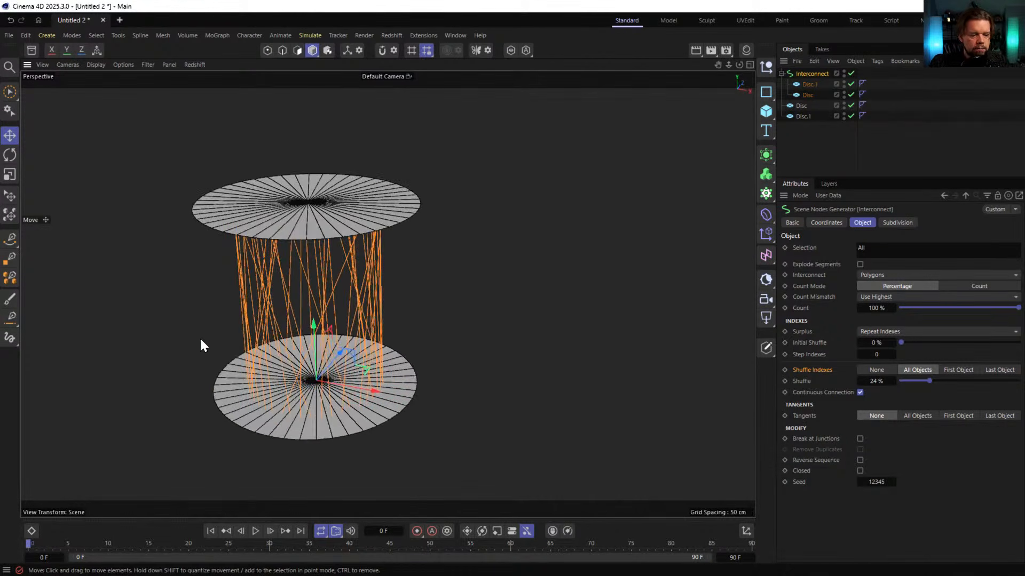
{"action": "left_click_drag", "start_coordinate": [263, 270], "coordinate": [258, 399], "text": "alt"}
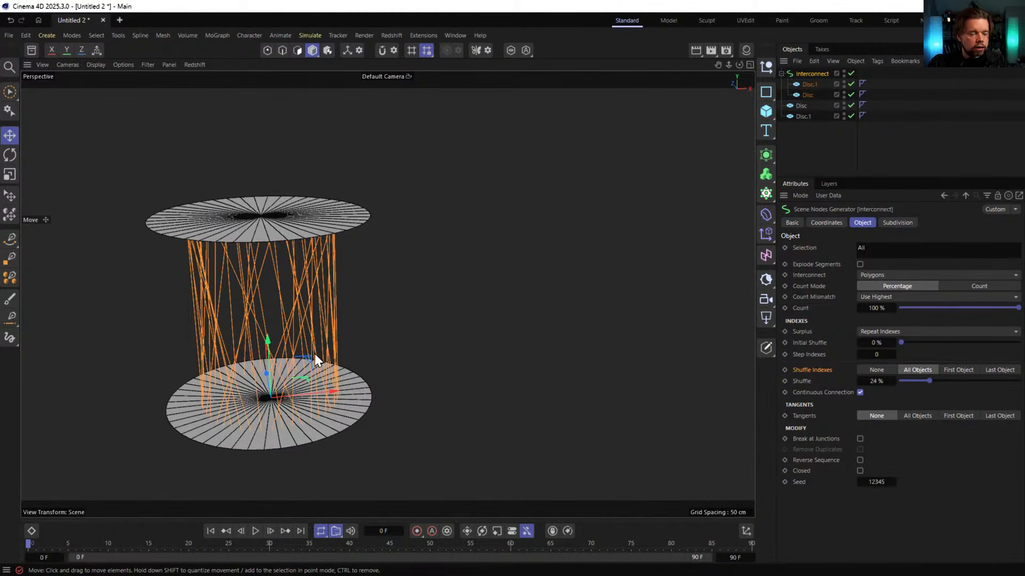
{"action": "left_click_drag", "start_coordinate": [315, 354], "coordinate": [292, 363], "text": "alt"}
{"action": "left_click_drag", "start_coordinate": [929, 380], "coordinate": [1018, 381]}
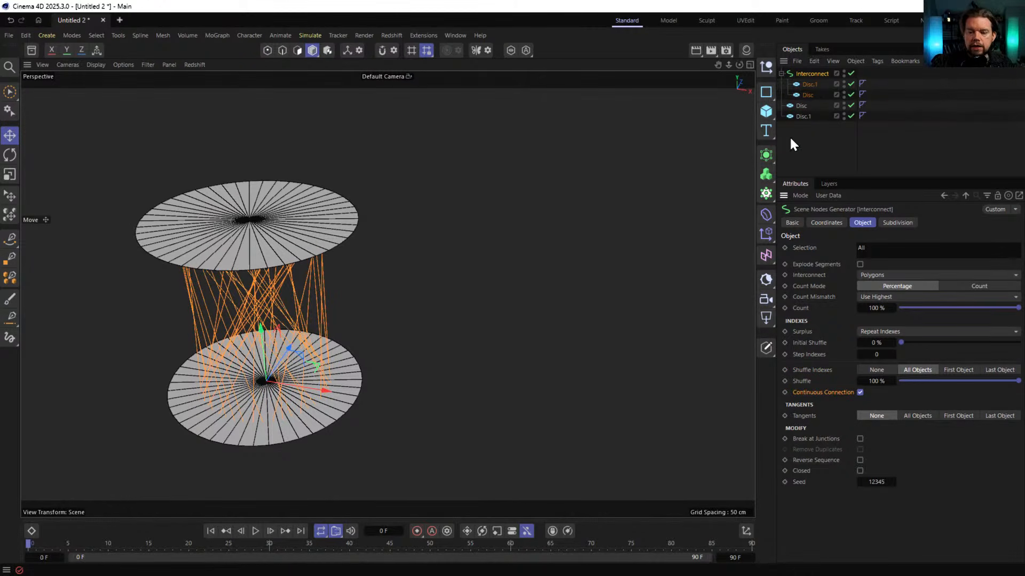
Duplicate the upper disc both inside and outside the Interconnect generator, and move the two copies up and to one side
{"action": "left_click", "coordinate": [809, 85]}
{"action": "left_click_drag", "start_coordinate": [807, 86], "coordinate": [814, 79], "text": "ctrl"}
{"action": "left_click_drag", "start_coordinate": [802, 126], "coordinate": [799, 121], "text": "ctrl"}
{"action": "left_click", "coordinate": [799, 117]}
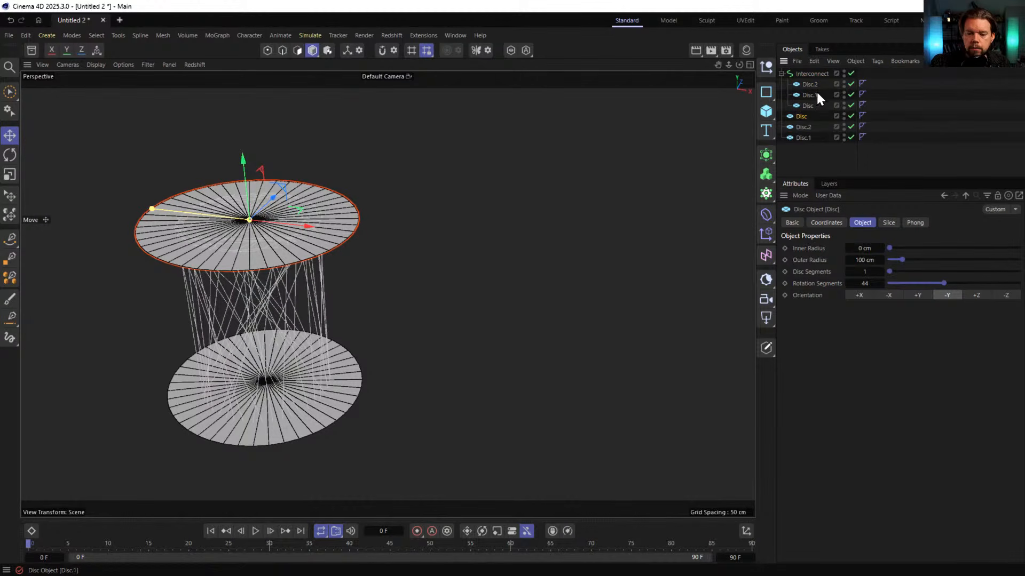
{"action": "left_click", "coordinate": [810, 85], "text": "ctrl"}
{"action": "left_click_drag", "start_coordinate": [278, 191], "coordinate": [473, 56]}
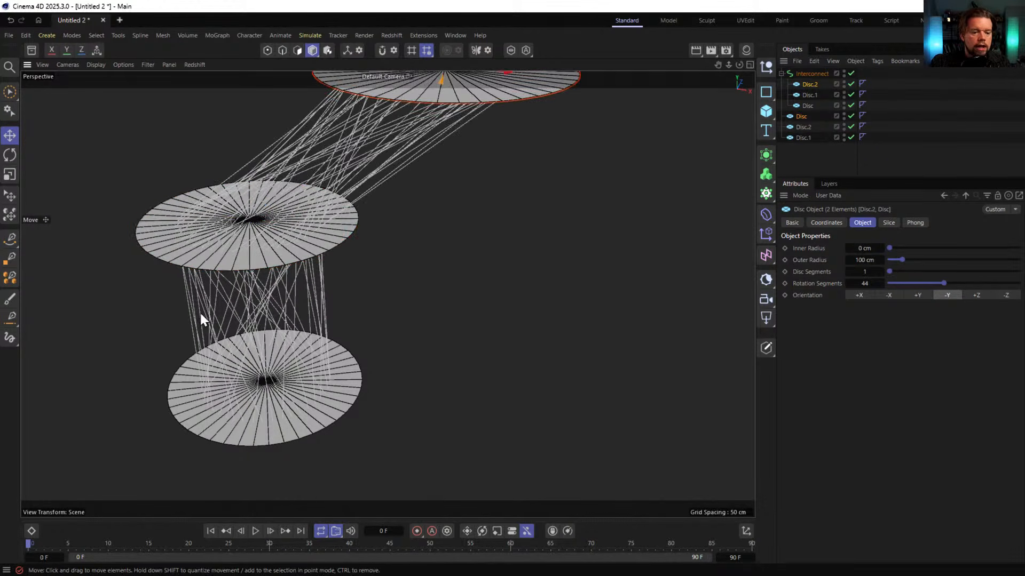
{"action": "left_click_drag", "start_coordinate": [199, 311], "coordinate": [302, 318], "text": "alt"}
{"action": "middle_click_drag", "start_coordinate": [322, 235], "coordinate": [342, 333], "text": "alt"}
{"action": "left_click_drag", "start_coordinate": [343, 333], "coordinate": [267, 322], "text": "alt"}
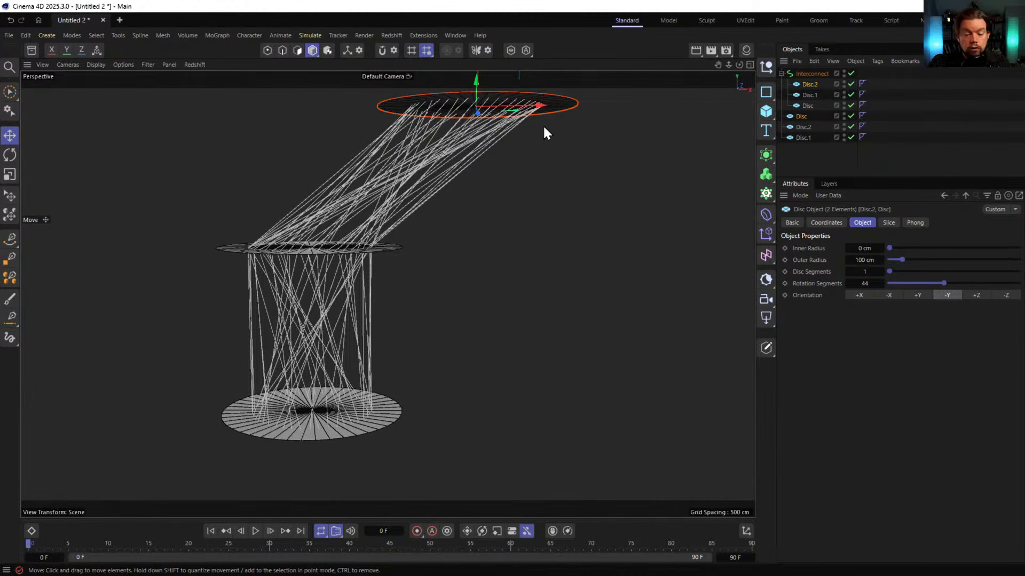
{"action": "middle_click_drag", "start_coordinate": [420, 192], "coordinate": [417, 200], "text": "alt"}
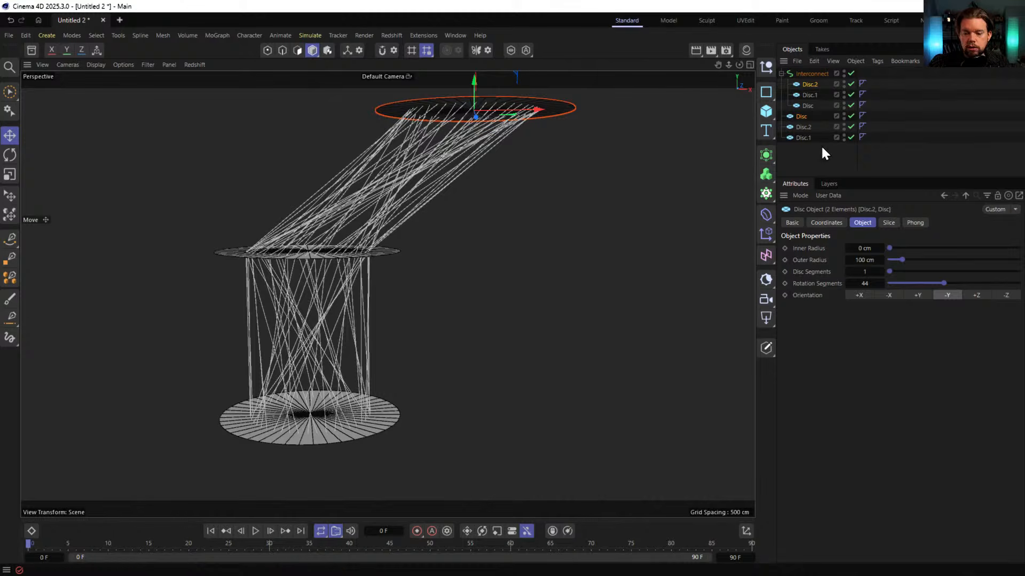
Switch Continuous Connection off and back on for the Interconnect generator to compare how the splines meet at the middle disc
{"action": "left_click", "coordinate": [821, 74]}
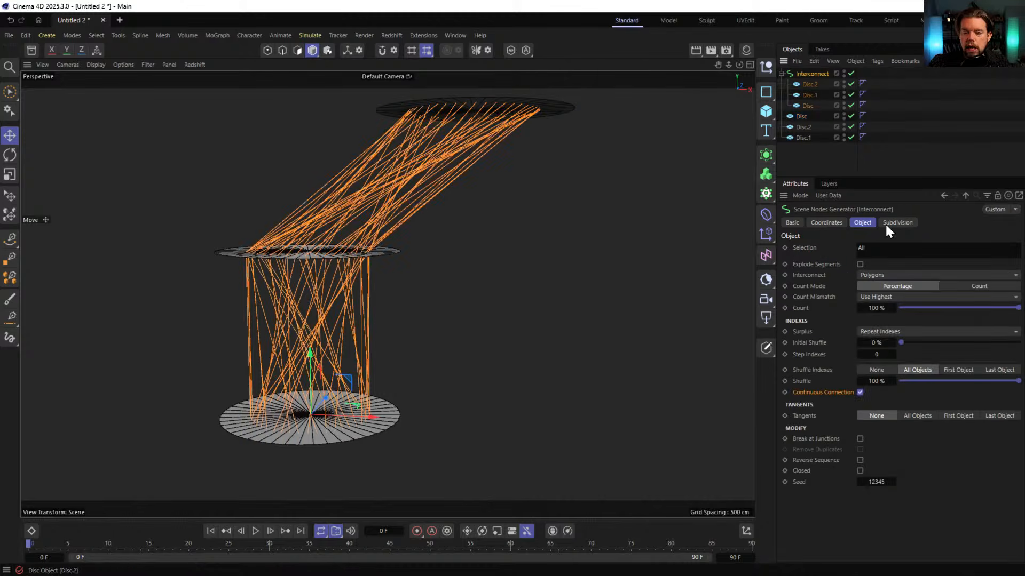
{"action": "left_click", "coordinate": [860, 392]}
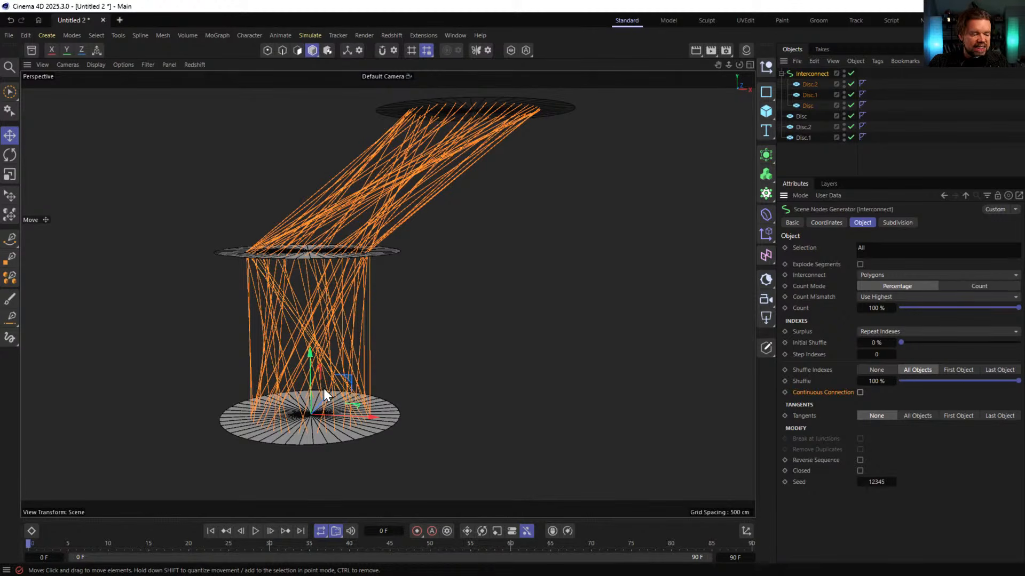
{"action": "left_click", "coordinate": [860, 392]}
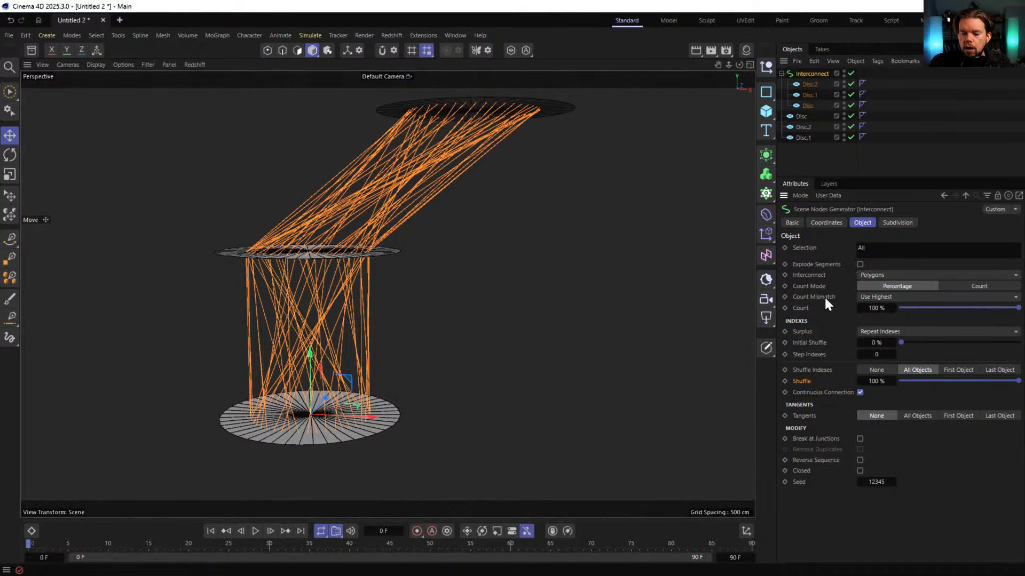
Delete all six discs from the scene, keeping only the Interconnect generator
{"action": "left_click", "coordinate": [803, 83]}
{"action": "left_click", "coordinate": [798, 137], "text": "shift"}
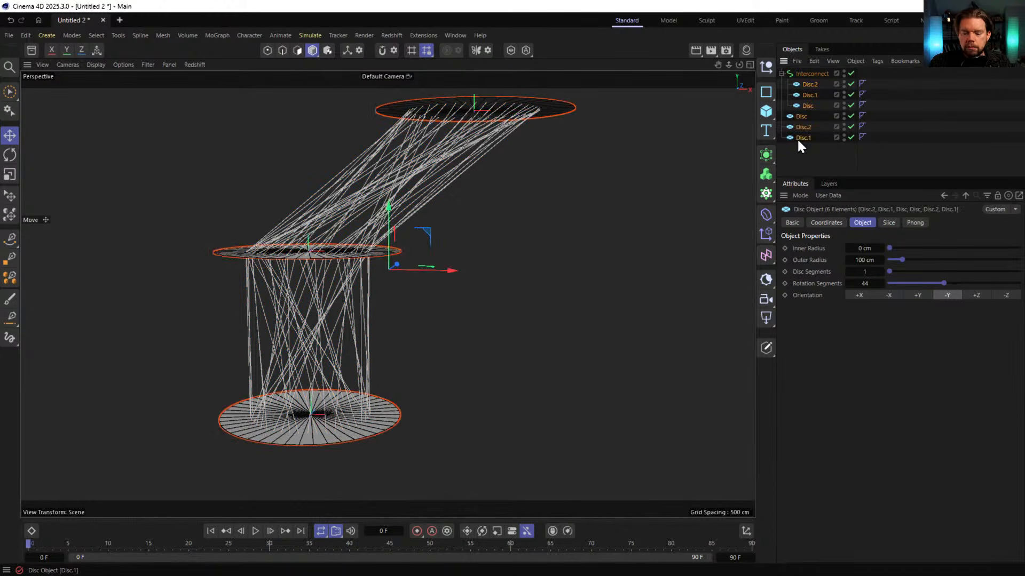
{"action": "key", "text": "Delete"}
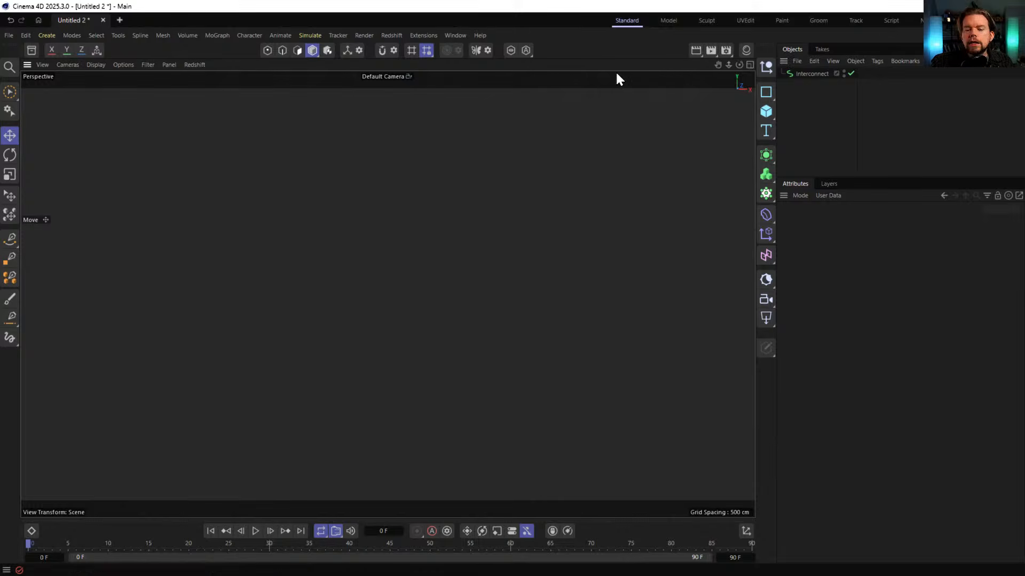
Add a disc to the scene and set its Rotation Segments to 55
{"action": "left_click", "coordinate": [766, 111]}
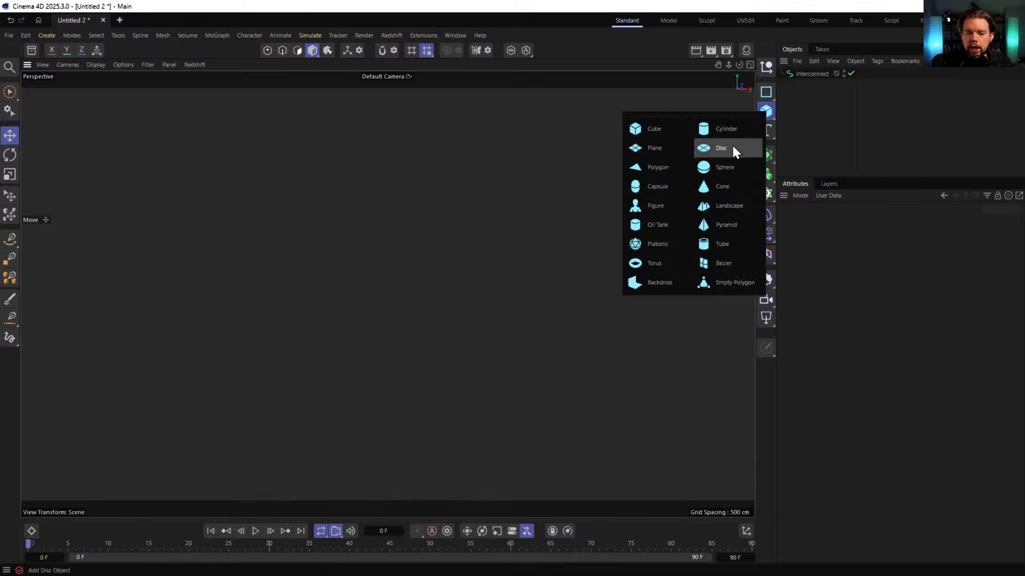
{"action": "left_click", "coordinate": [733, 148]}
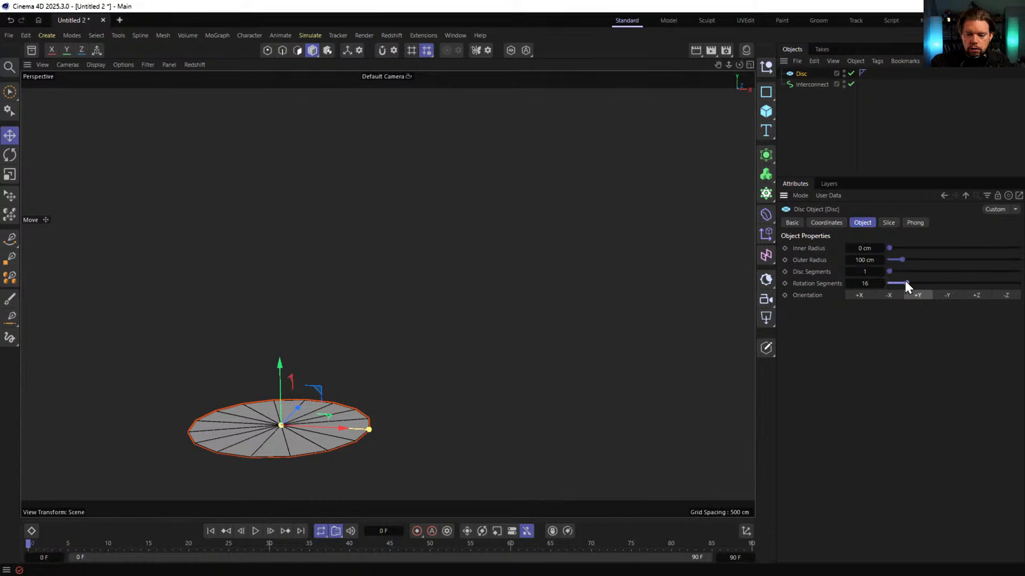
{"action": "left_click_drag", "start_coordinate": [905, 282], "coordinate": [957, 278]}
Add a 3D Text object and change its wording to "RKT"
{"action": "left_click", "coordinate": [766, 130]}
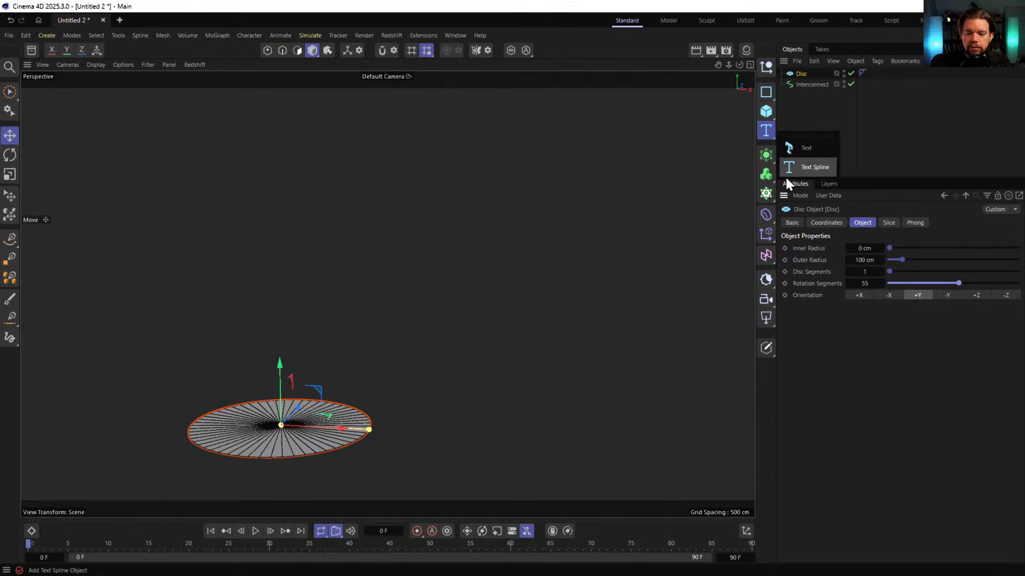
{"action": "left_click", "coordinate": [808, 152]}
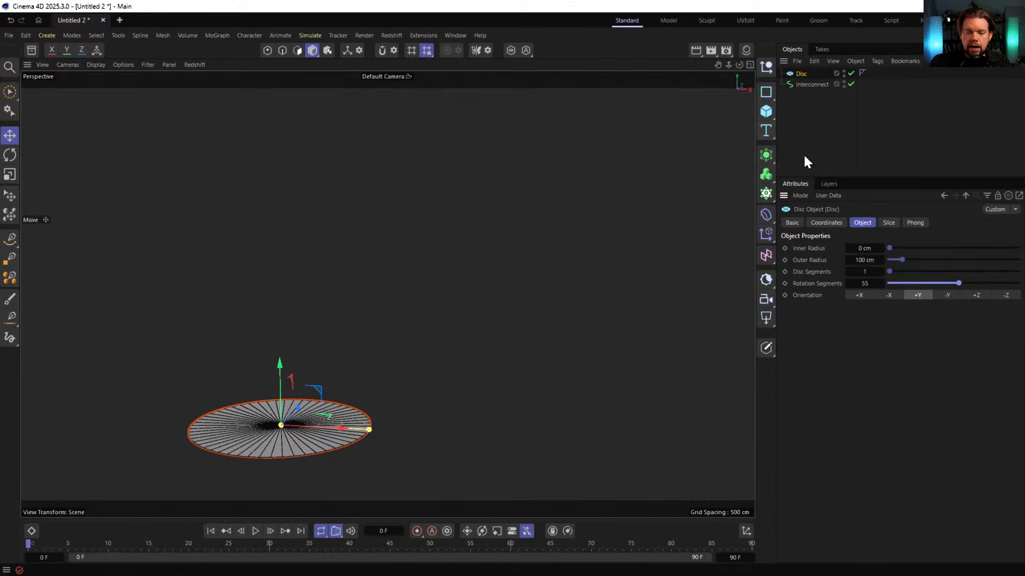
{"action": "double_click", "coordinate": [850, 287]}
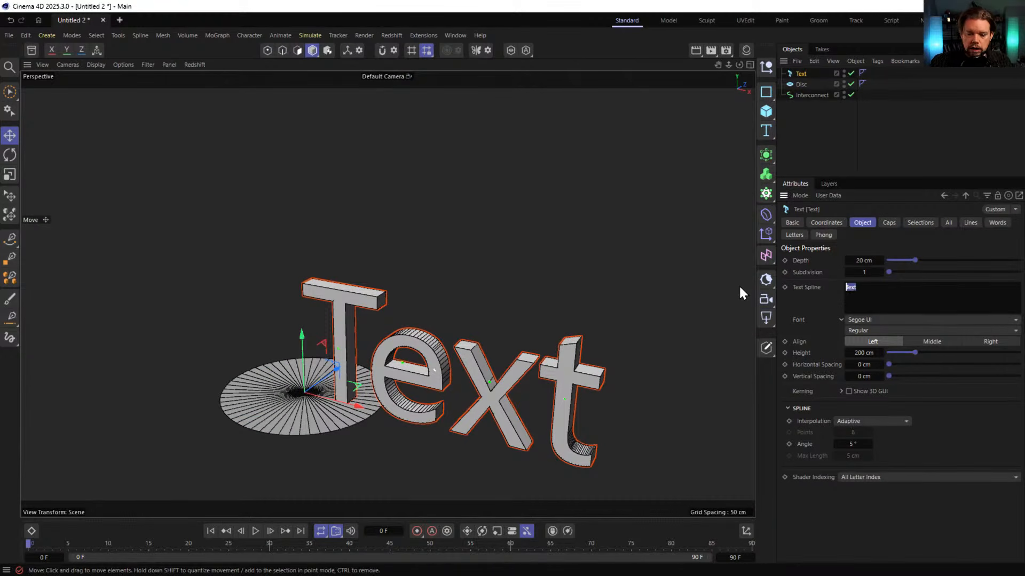
{"action": "type", "text": "RKT"}
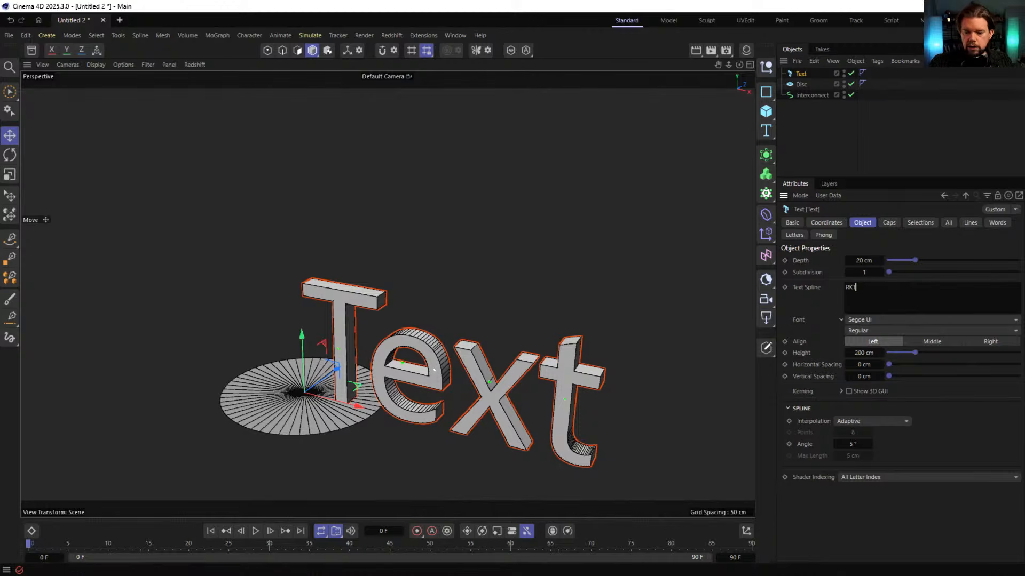
Set the font of the RKT text to LEMON MILK Bold
{"action": "left_click", "coordinate": [870, 320]}
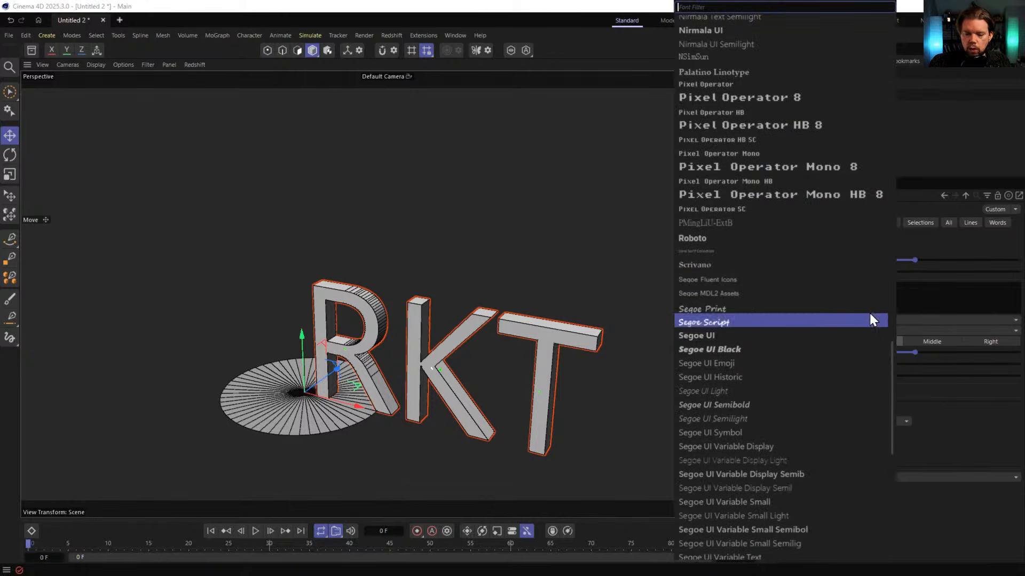
{"action": "left_click", "coordinate": [974, 415]}
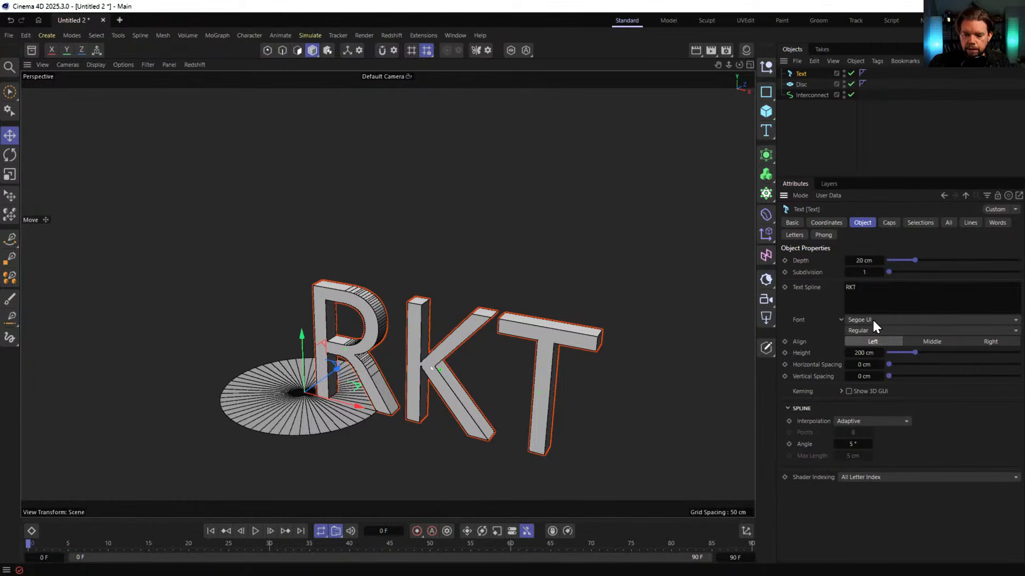
{"action": "left_click", "coordinate": [873, 321]}
{"action": "type", "text": "lemo"}
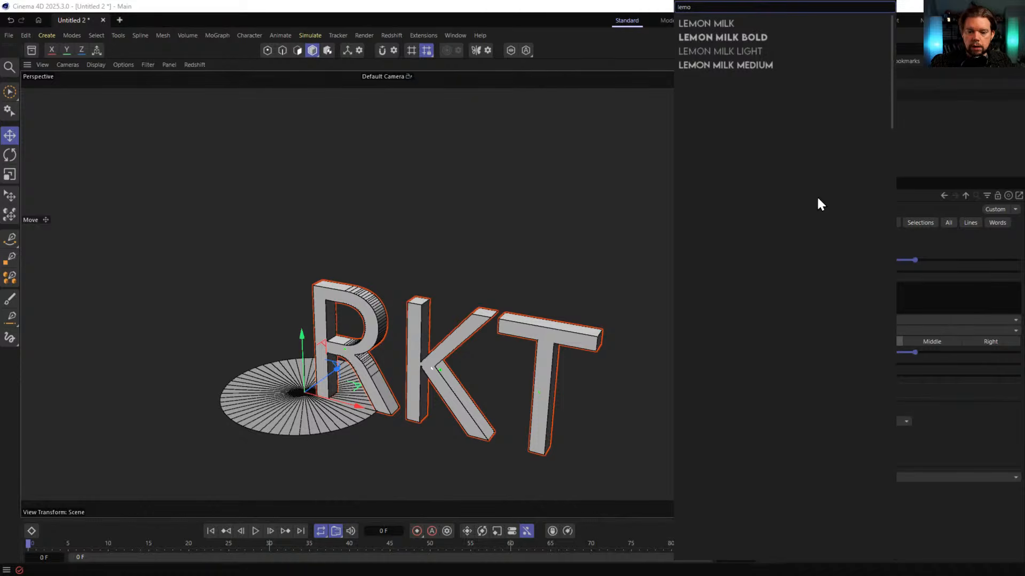
{"action": "left_click", "coordinate": [736, 41]}
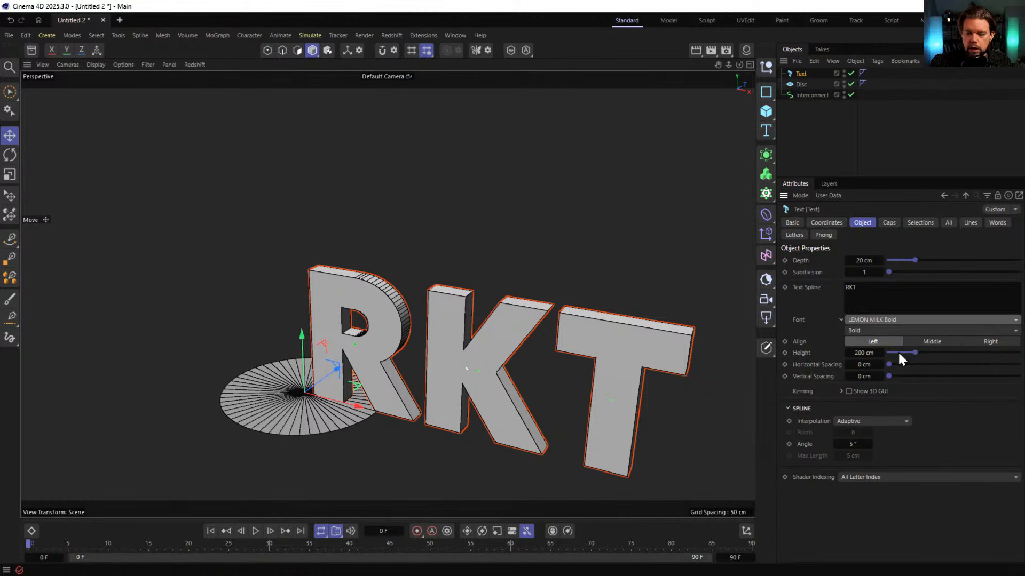
Align the RKT text to the middle with a depth of 55 cm, and move it above and to one side of the disc
{"action": "left_click", "coordinate": [927, 342]}
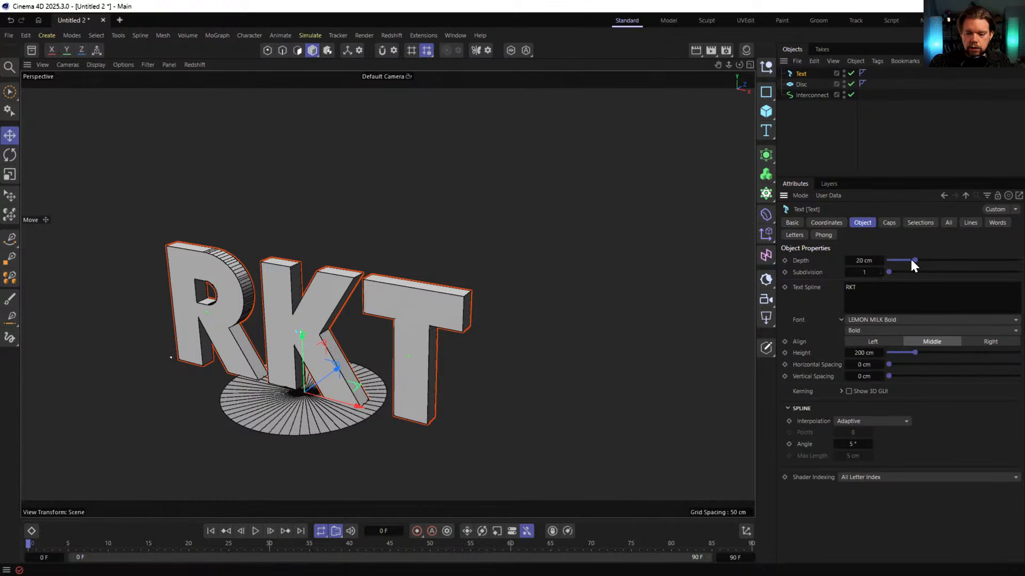
{"action": "left_click_drag", "start_coordinate": [915, 262], "coordinate": [961, 260]}
{"action": "left_click_drag", "start_coordinate": [330, 376], "coordinate": [449, 277]}
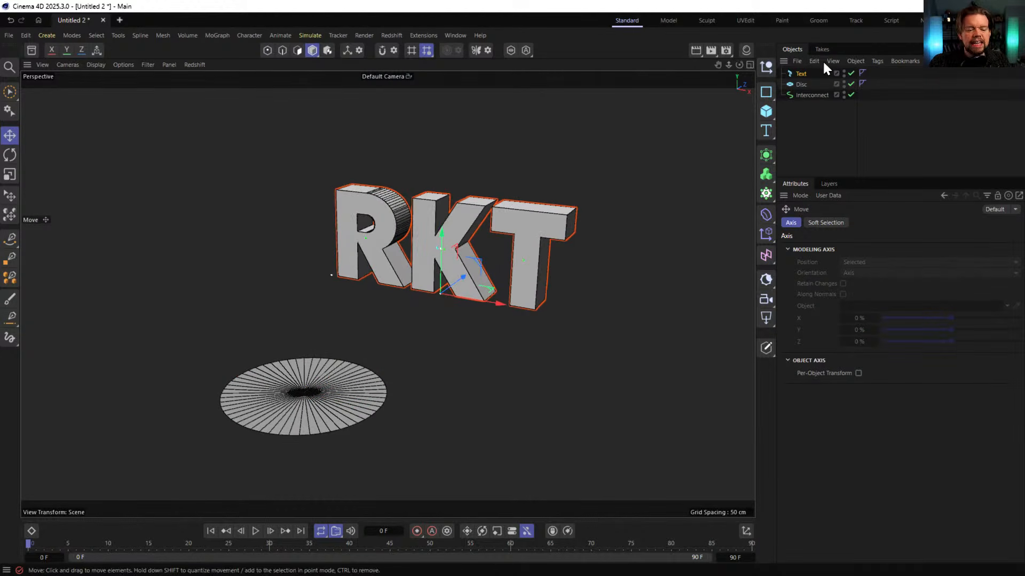
{"action": "left_click", "coordinate": [803, 74]}
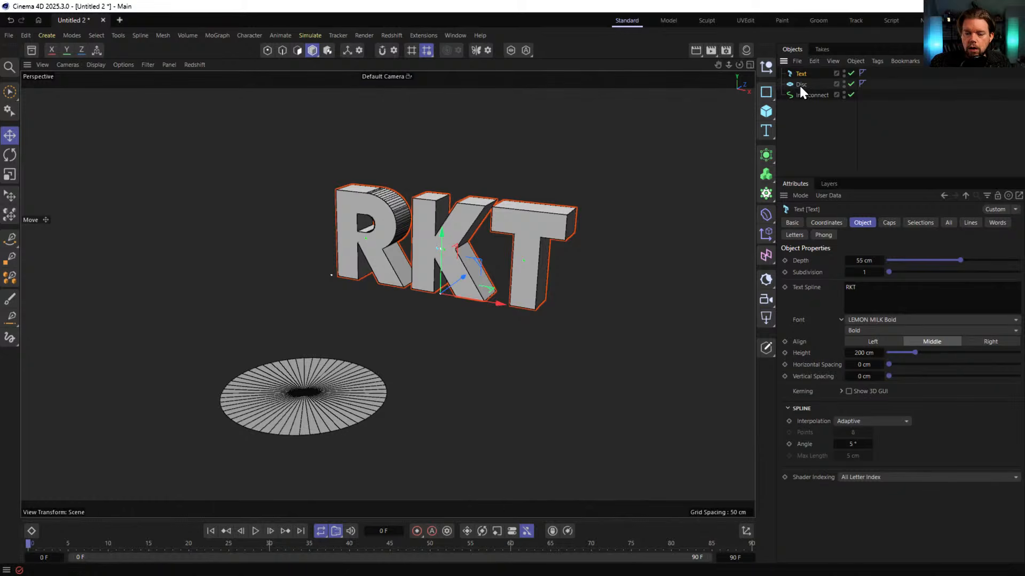
Set the RKT text's spline interpolation to Subdivided with an angle of 45° and a maximum length of 15 cm
{"action": "left_click", "coordinate": [860, 445]}
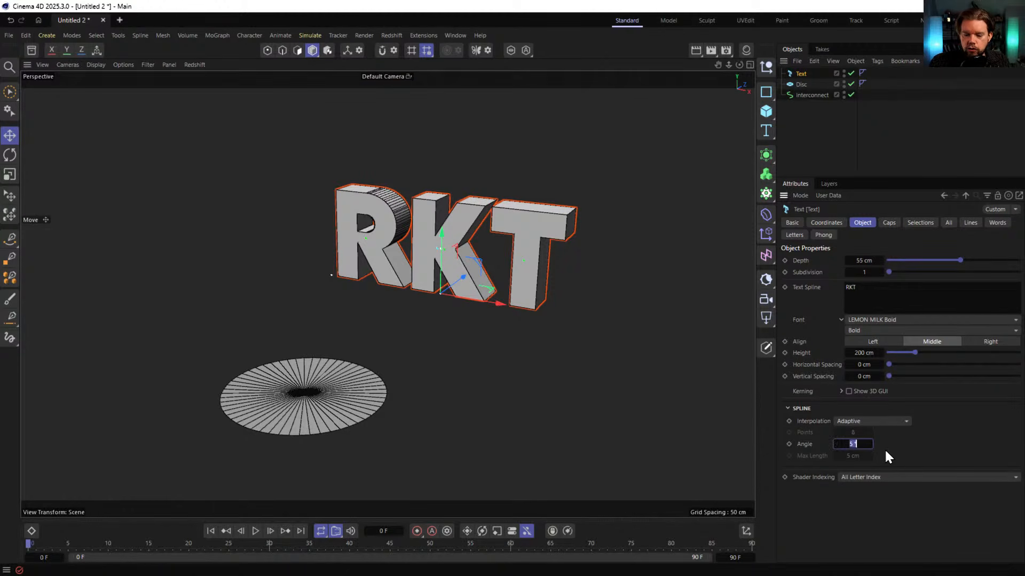
{"action": "type", "text": "45"}
{"action": "key", "text": "Return"}
{"action": "left_click", "coordinate": [857, 418]}
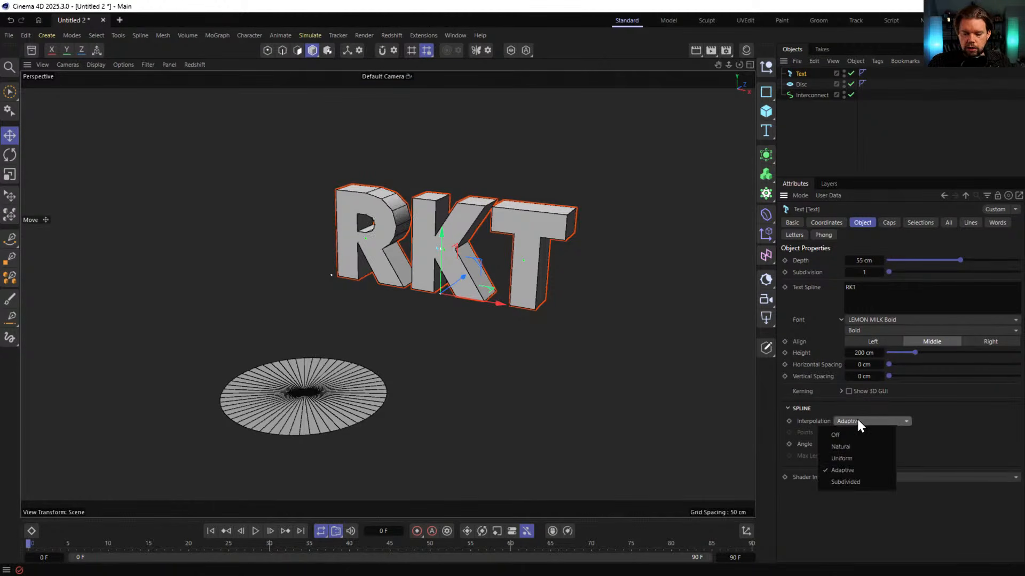
{"action": "left_click", "coordinate": [858, 481]}
{"action": "left_click", "coordinate": [855, 455]}
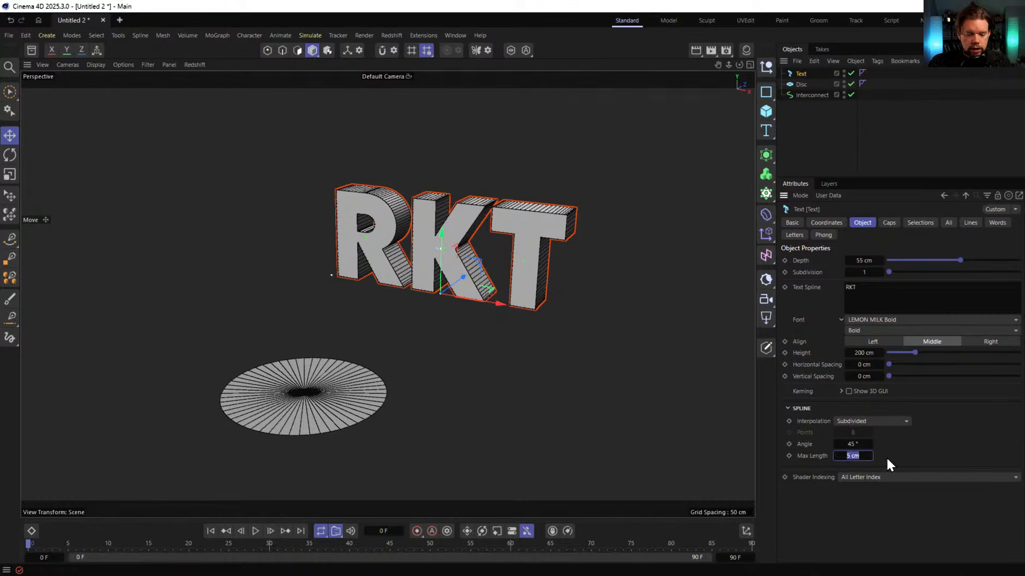
{"action": "type", "text": "15"}
{"action": "key", "text": "Return"}
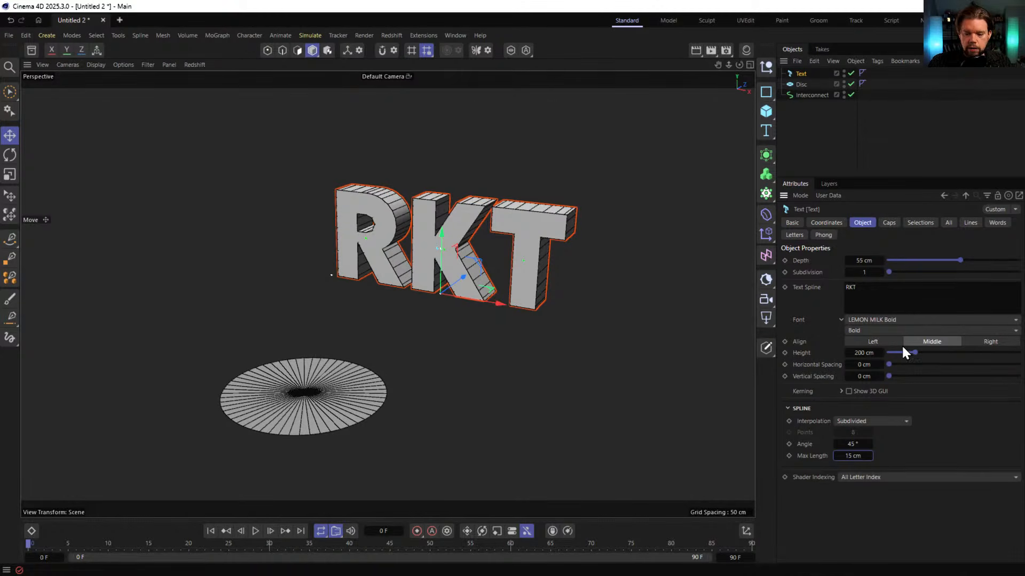
Set the RKT text's cap tessellation to Delaunay and raise its density to about 69%
{"action": "left_click", "coordinate": [890, 224]}
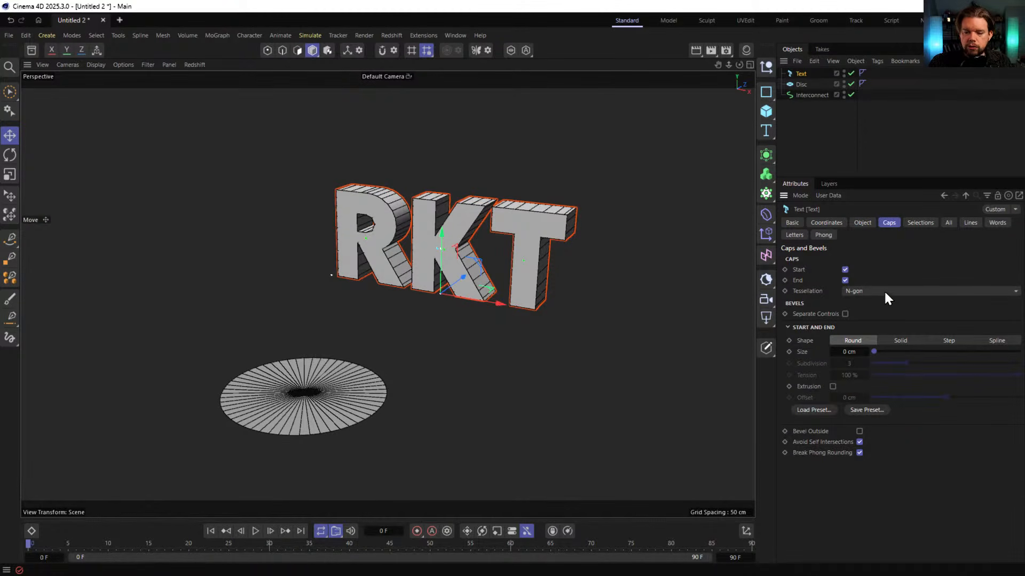
{"action": "left_click", "coordinate": [854, 294]}
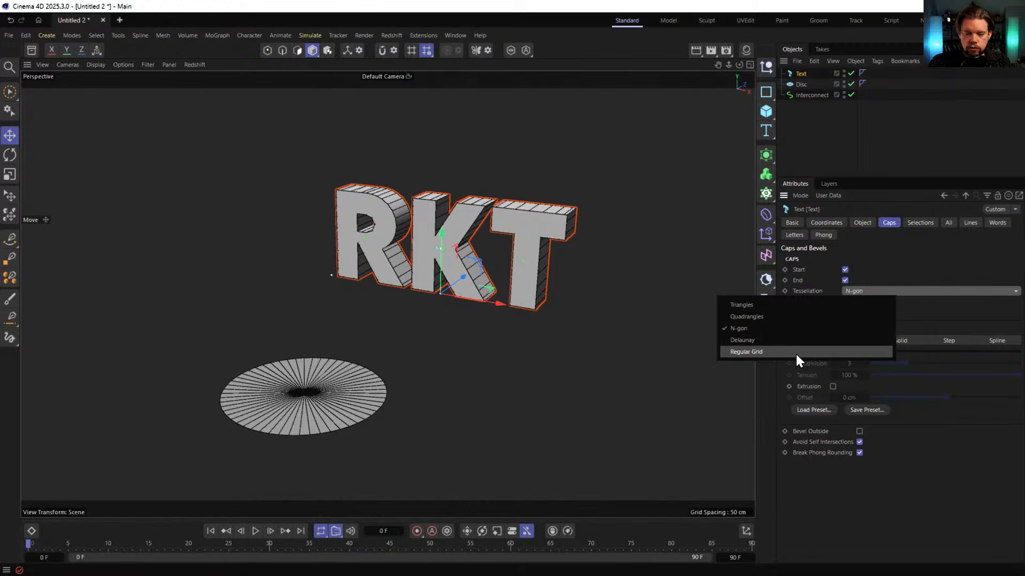
{"action": "left_click", "coordinate": [759, 340]}
{"action": "left_click_drag", "start_coordinate": [907, 301], "coordinate": [978, 301]}
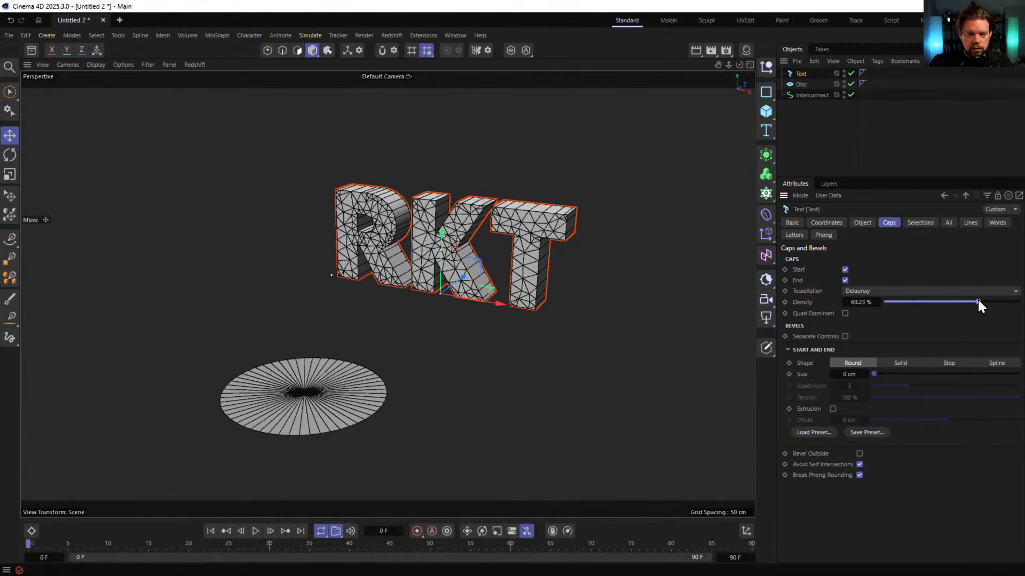
Set the subdivision of the RKT text's depth to 2
{"action": "left_click", "coordinate": [862, 224]}
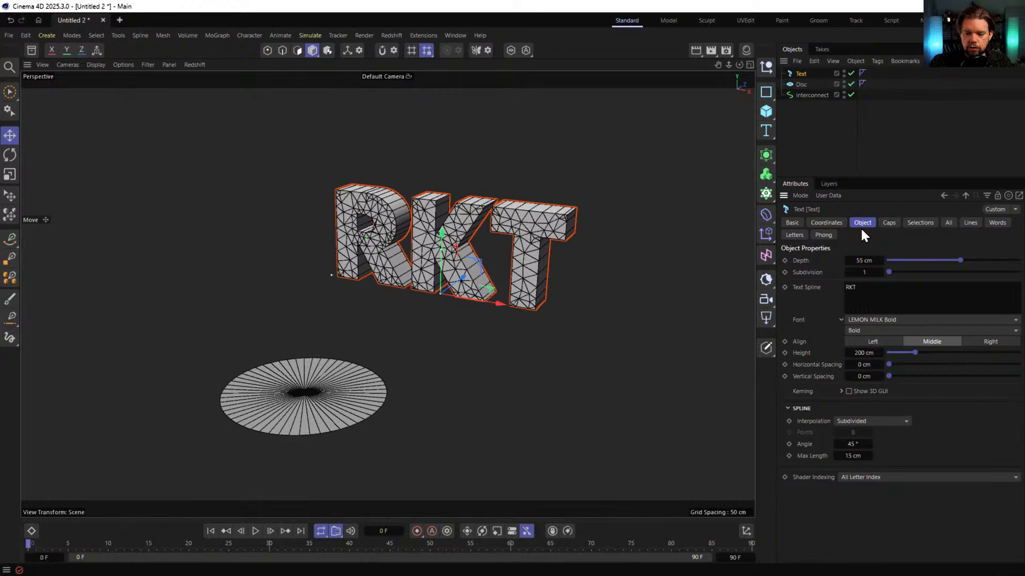
{"action": "left_click", "coordinate": [881, 272]}
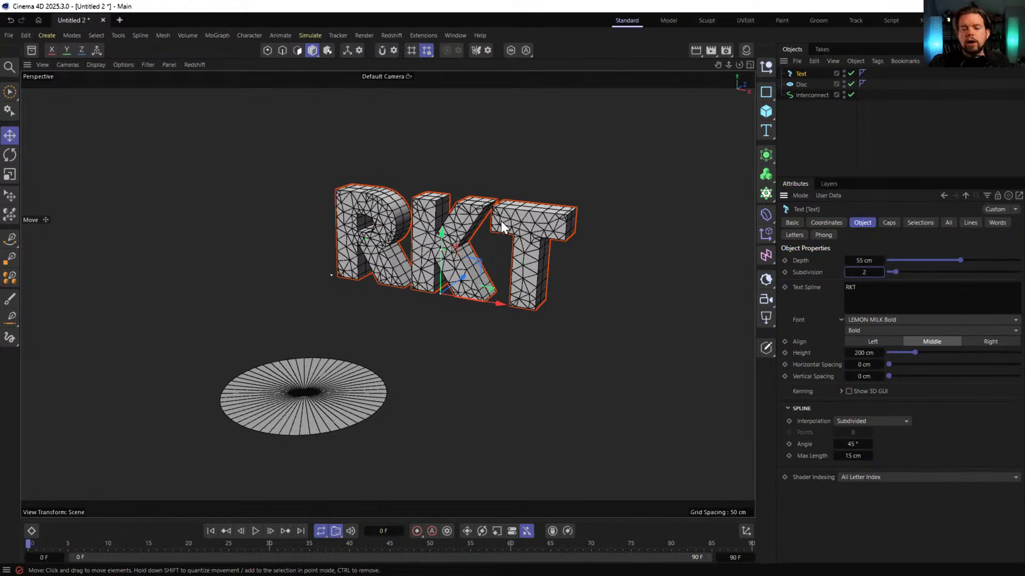
{"action": "left_click_drag", "start_coordinate": [485, 243], "coordinate": [285, 287], "text": "alt"}
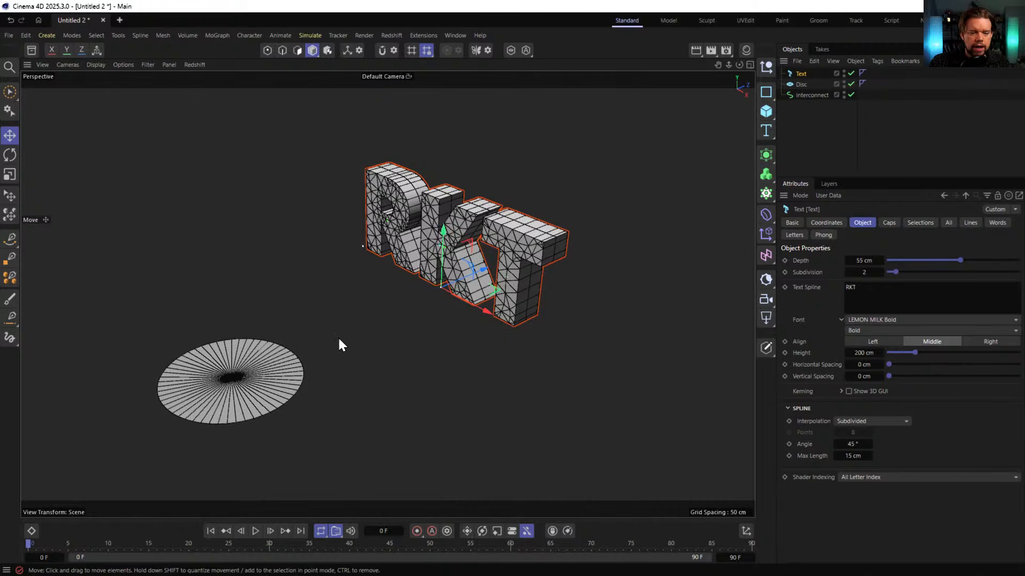
{"action": "left_click_drag", "start_coordinate": [338, 343], "coordinate": [304, 360], "text": "alt"}
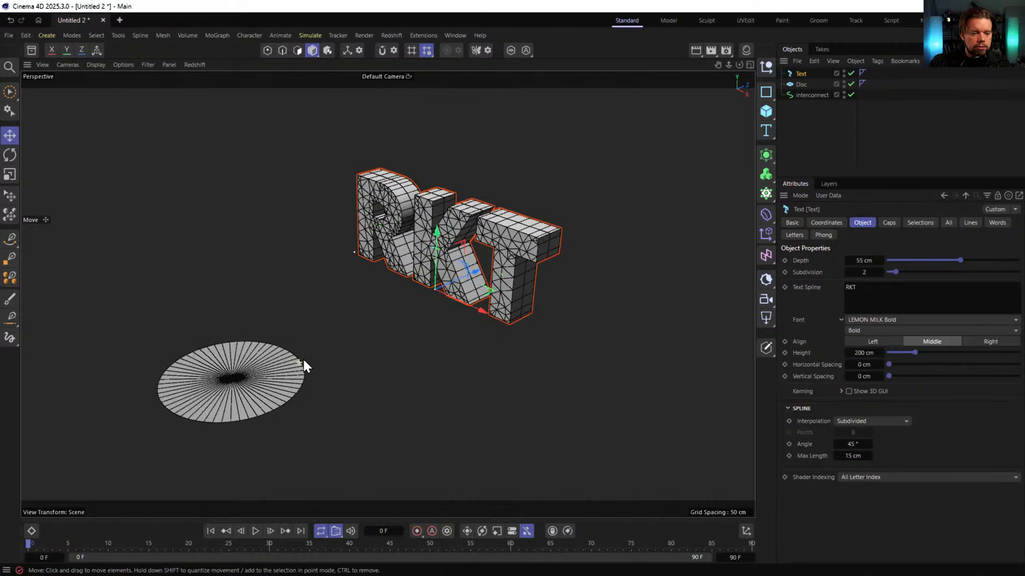
Move the text and disc below the Interconnect in the hierarchy and place copies of both inside it as children
{"action": "left_click", "coordinate": [803, 84]}
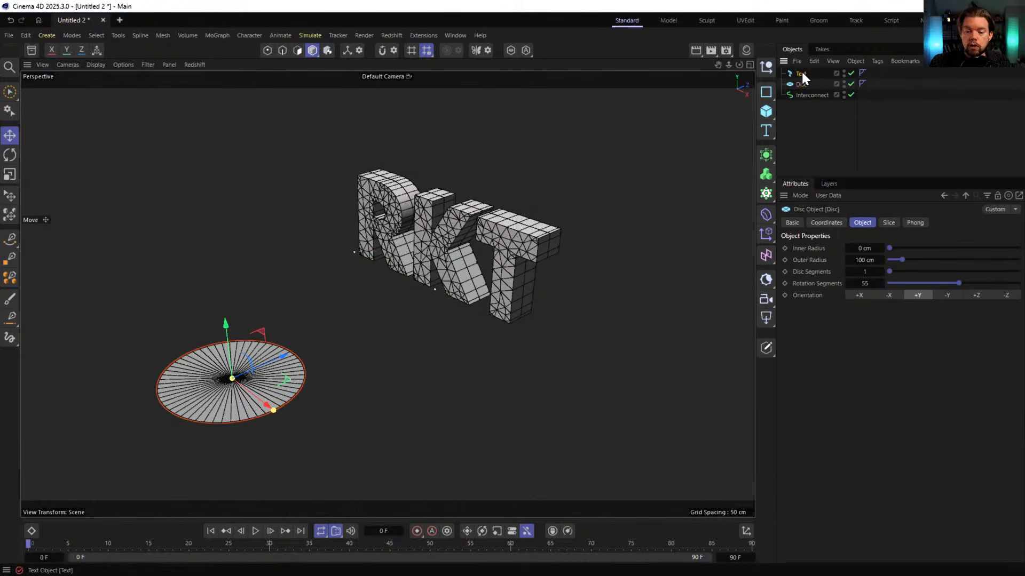
{"action": "left_click", "coordinate": [801, 73]}
{"action": "left_click", "coordinate": [802, 84], "text": "shift"}
{"action": "left_click_drag", "start_coordinate": [802, 84], "coordinate": [803, 126]}
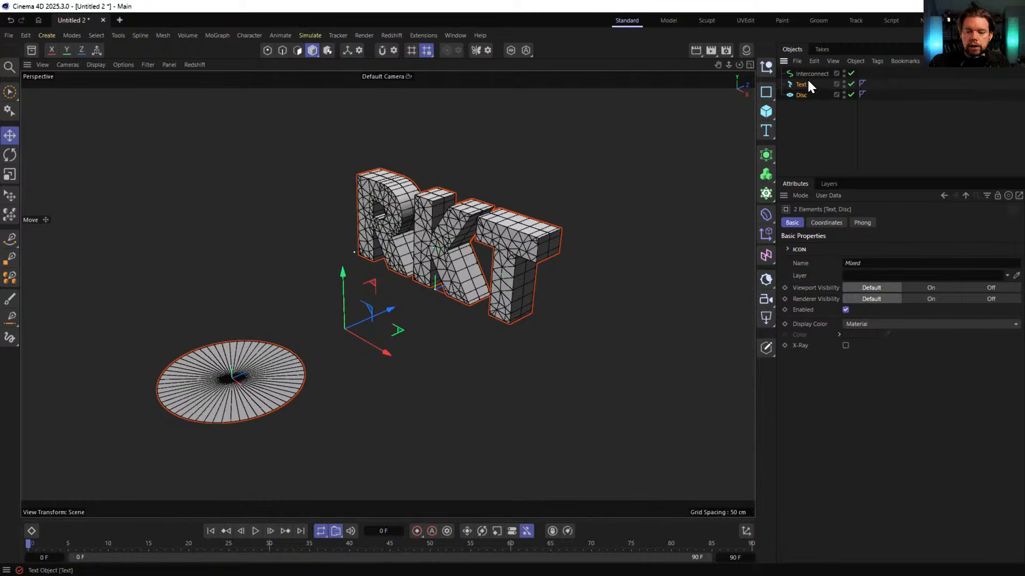
{"action": "left_click_drag", "start_coordinate": [806, 82], "coordinate": [812, 74]}
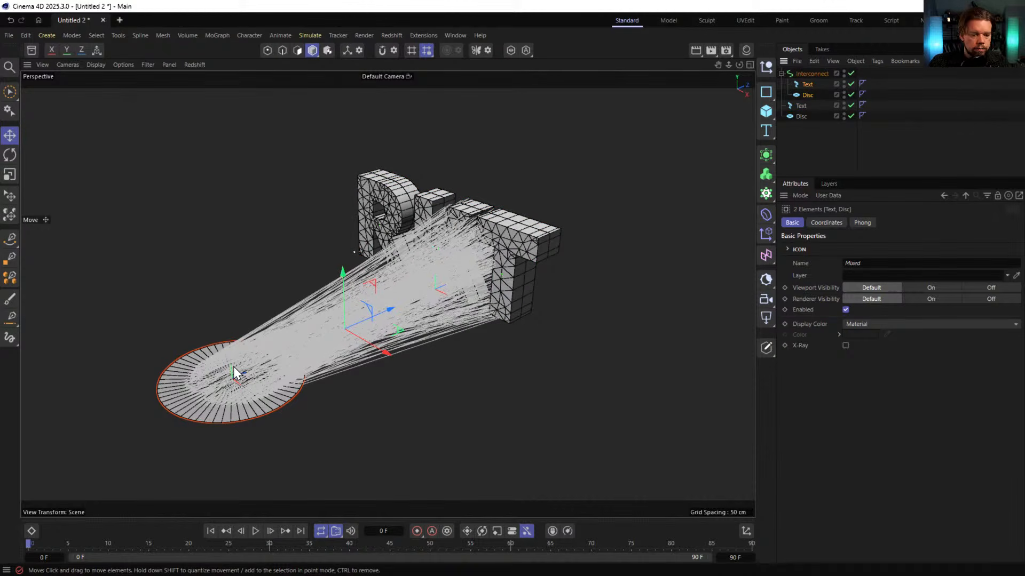
{"action": "left_click_drag", "start_coordinate": [851, 106], "coordinate": [852, 116]}
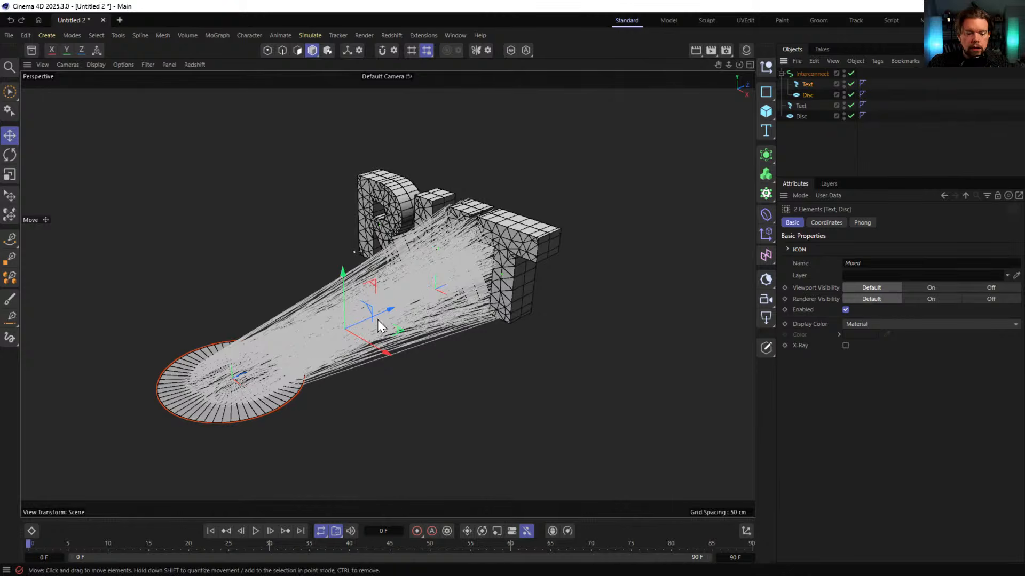
Set the Interconnect's Shuffle Indexes to None
{"action": "left_click_drag", "start_coordinate": [413, 283], "coordinate": [351, 297], "text": "alt"}
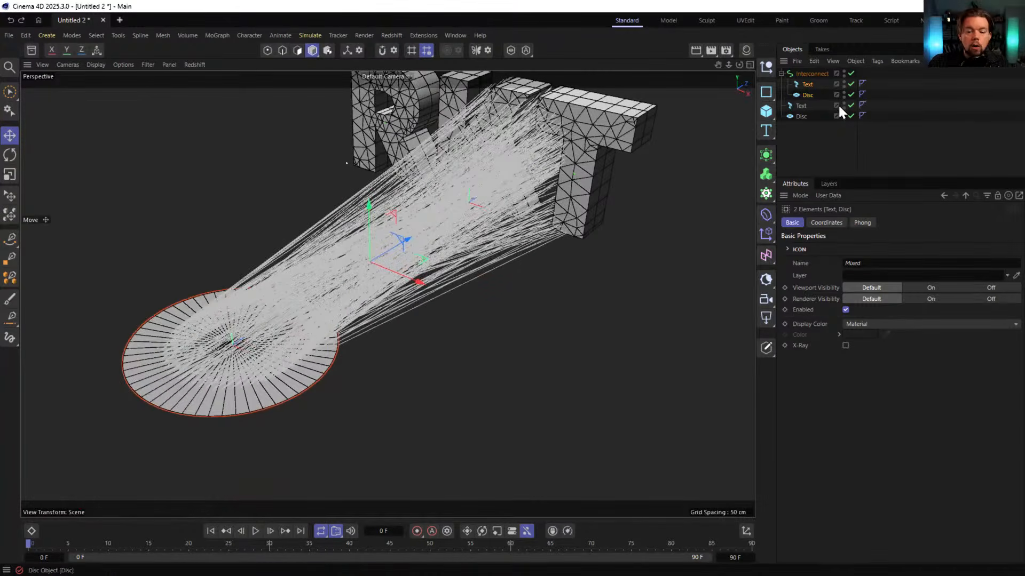
{"action": "left_click", "coordinate": [810, 74]}
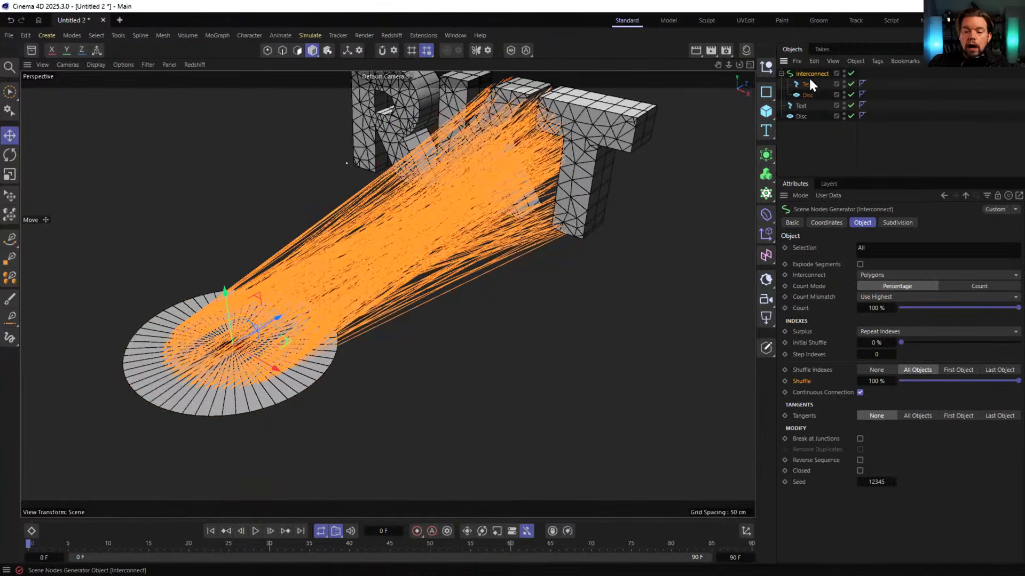
{"action": "left_click", "coordinate": [880, 369]}
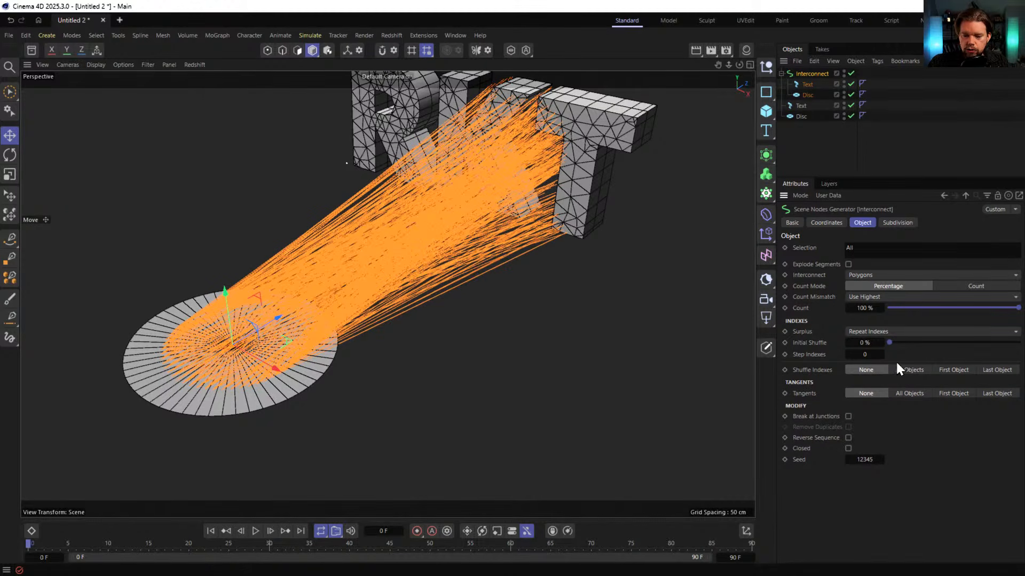
Try connecting by Points in the Interconnect, and return the mode to Polygons
{"action": "left_click", "coordinate": [876, 275]}
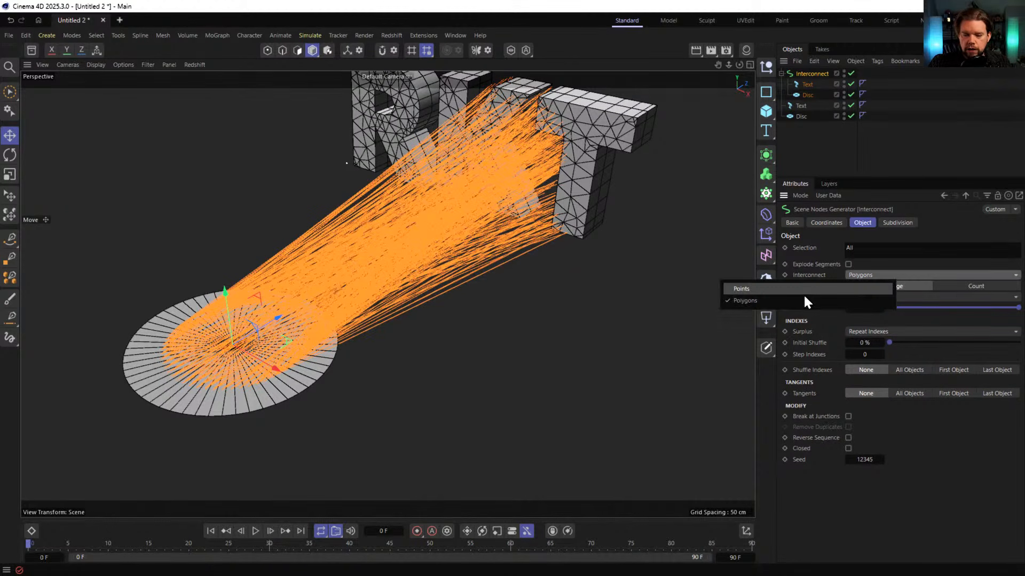
{"action": "left_click", "coordinate": [801, 289]}
{"action": "left_click", "coordinate": [860, 276]}
{"action": "left_click", "coordinate": [860, 299]}
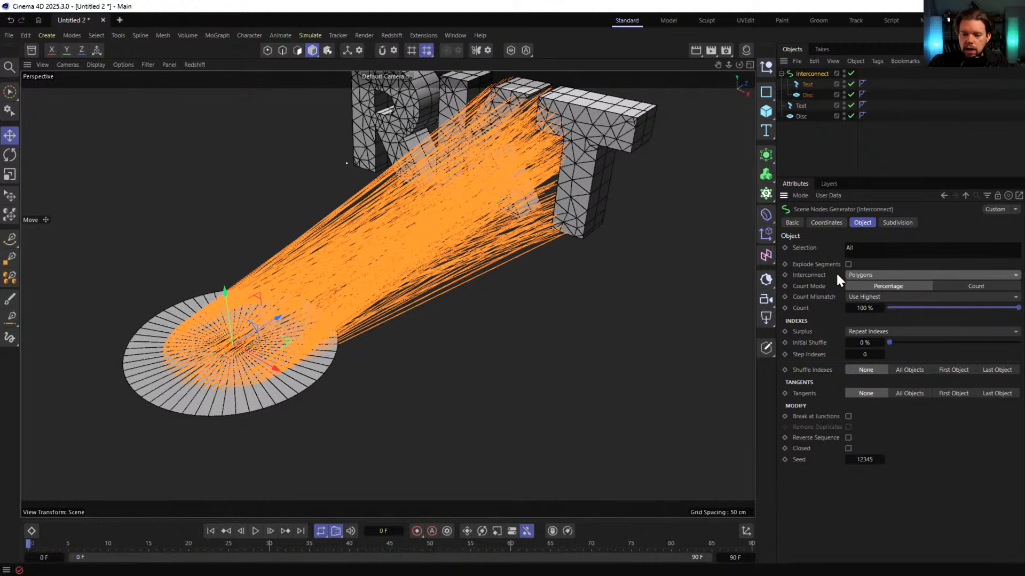
Wrap the copy of the text inside the Interconnect in a Connect object
{"action": "left_click_drag", "start_coordinate": [492, 219], "coordinate": [489, 224], "text": "alt"}
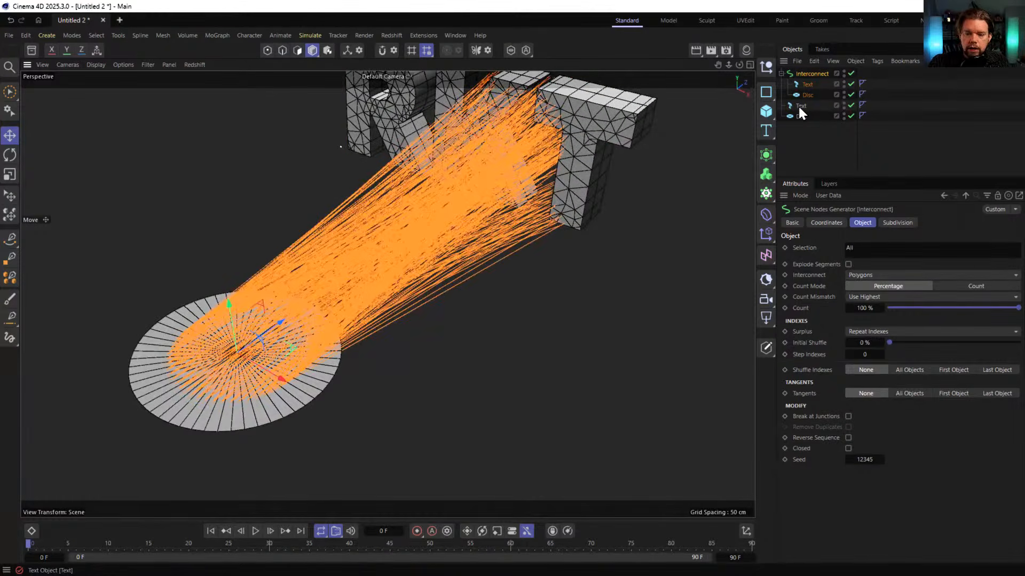
{"action": "left_click", "coordinate": [798, 106]}
{"action": "left_click", "coordinate": [805, 83]}
{"action": "left_click_drag", "start_coordinate": [640, 137], "coordinate": [576, 162], "text": "alt"}
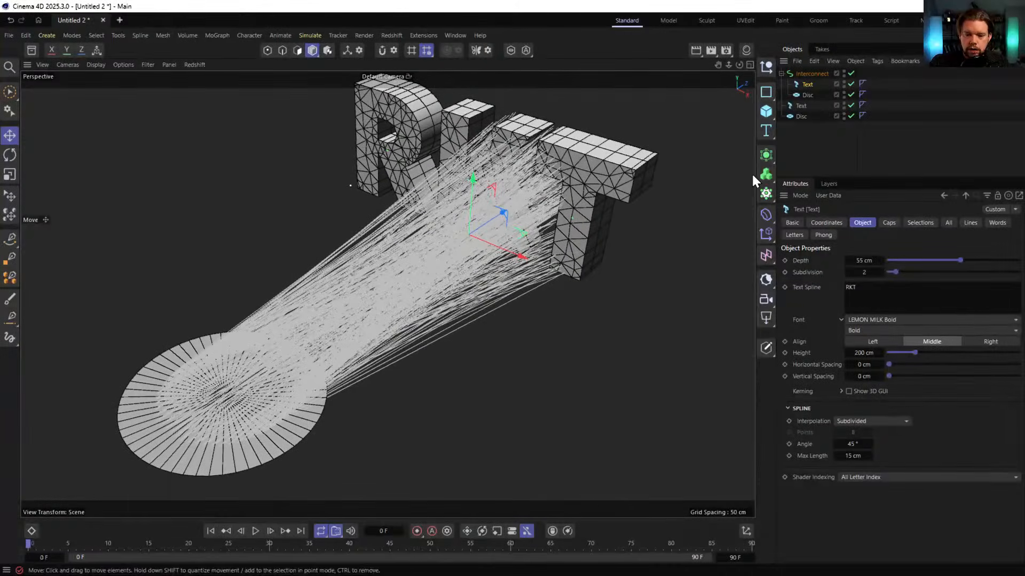
{"action": "left_click", "coordinate": [766, 174]}
{"action": "left_click", "coordinate": [647, 247], "text": "alt"}
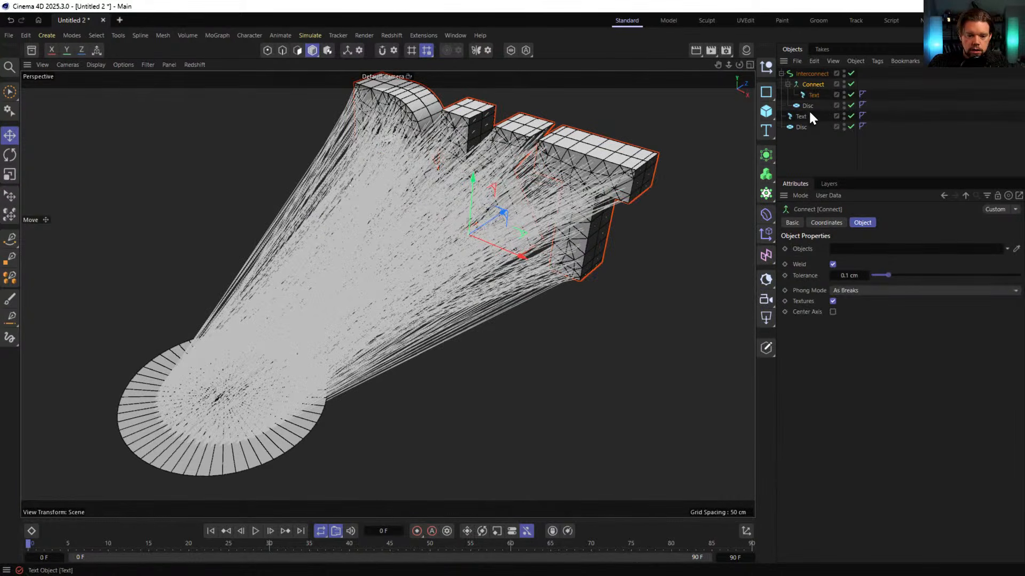
Turn off Weld on the Connect object that holds the text copy and inspect the connecting lines
{"action": "left_click", "coordinate": [802, 115]}
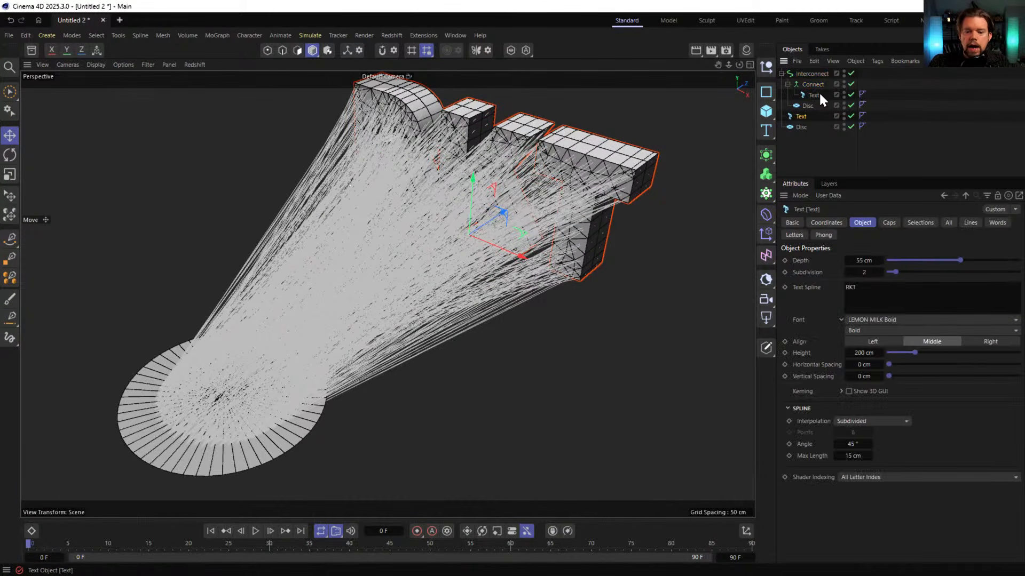
{"action": "left_click", "coordinate": [812, 95]}
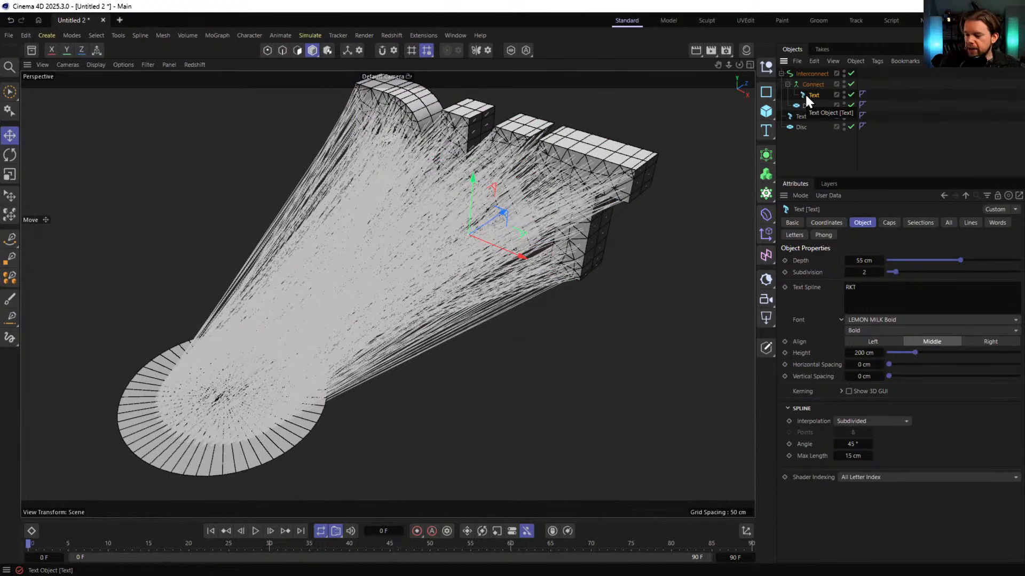
{"action": "left_click", "coordinate": [812, 84]}
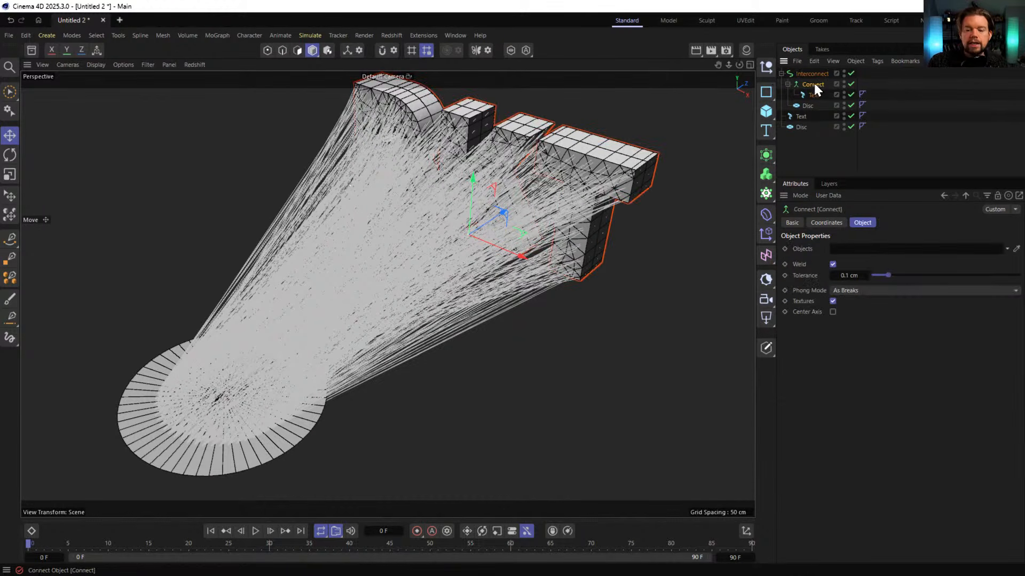
{"action": "left_click", "coordinate": [832, 264]}
{"action": "left_click_drag", "start_coordinate": [539, 192], "coordinate": [346, 295], "text": "alt"}
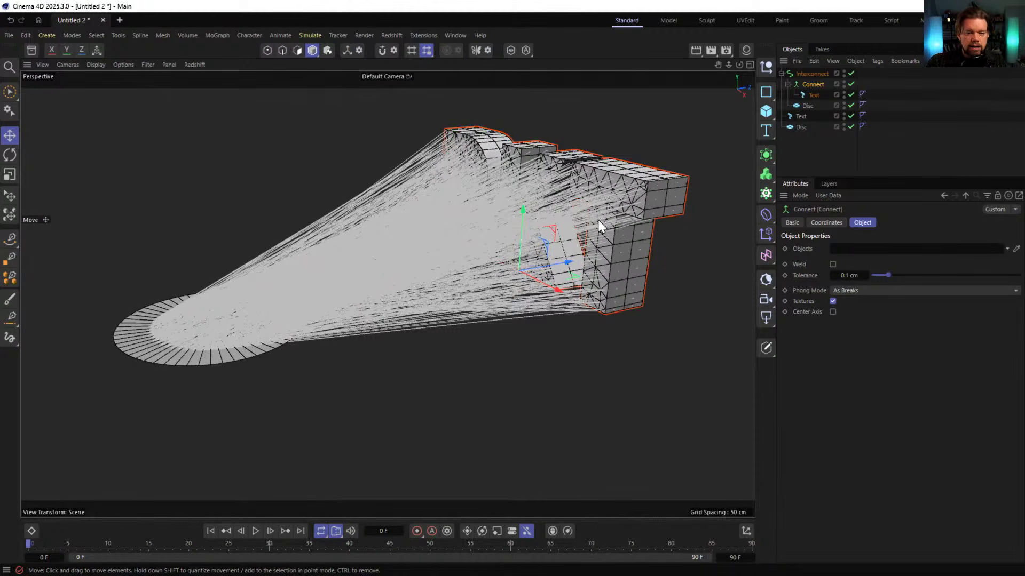
{"action": "left_click_drag", "start_coordinate": [579, 198], "coordinate": [520, 141], "text": "alt"}
{"action": "left_click_drag", "start_coordinate": [491, 218], "coordinate": [568, 222], "text": "alt"}
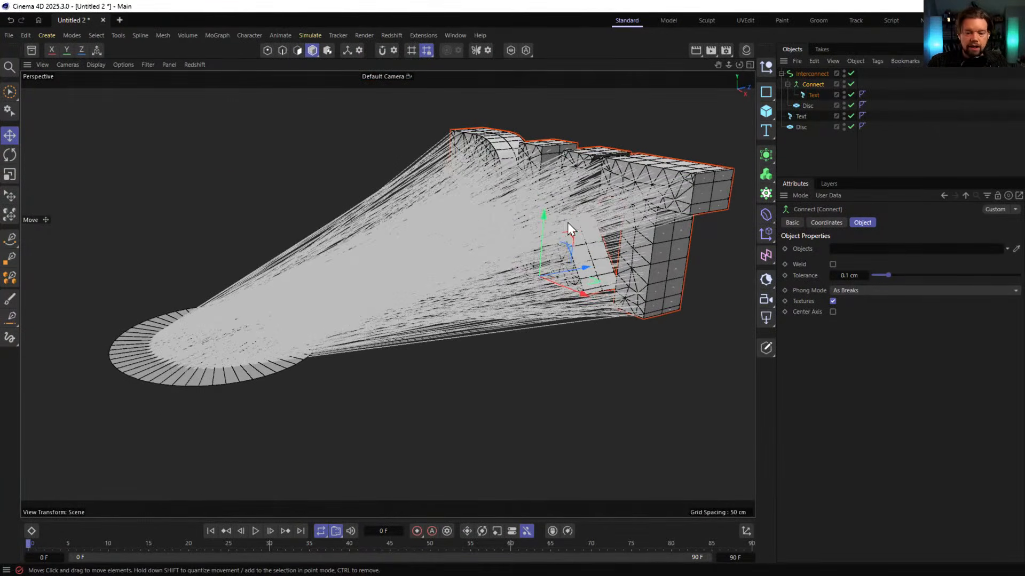
Apply the Interconnect's tangents to All Objects in the Normals direction, comparing it with Auto, and raise their strength to 100%
{"action": "left_click", "coordinate": [800, 105]}
{"action": "left_click", "coordinate": [817, 73]}
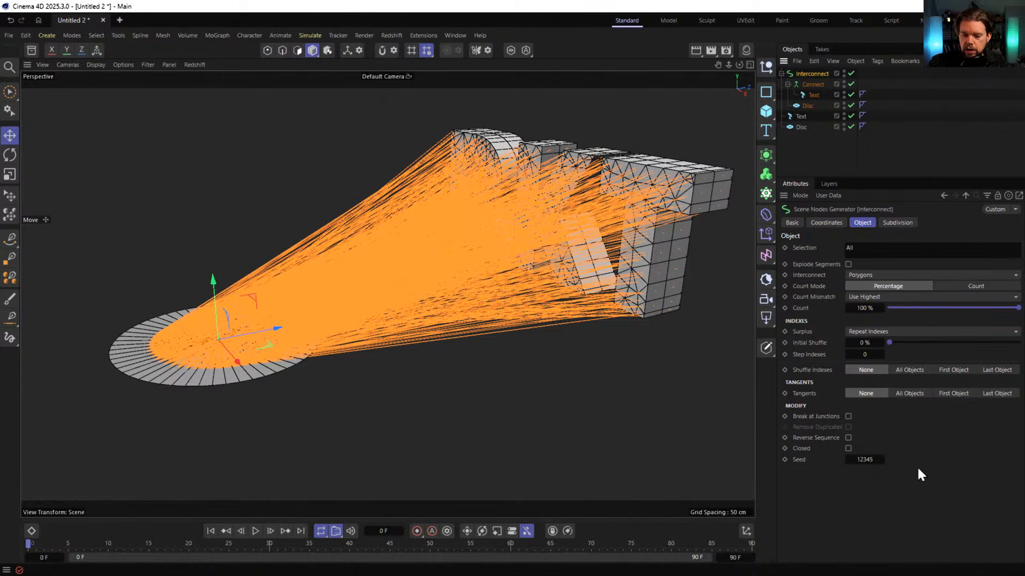
{"action": "left_click", "coordinate": [905, 393]}
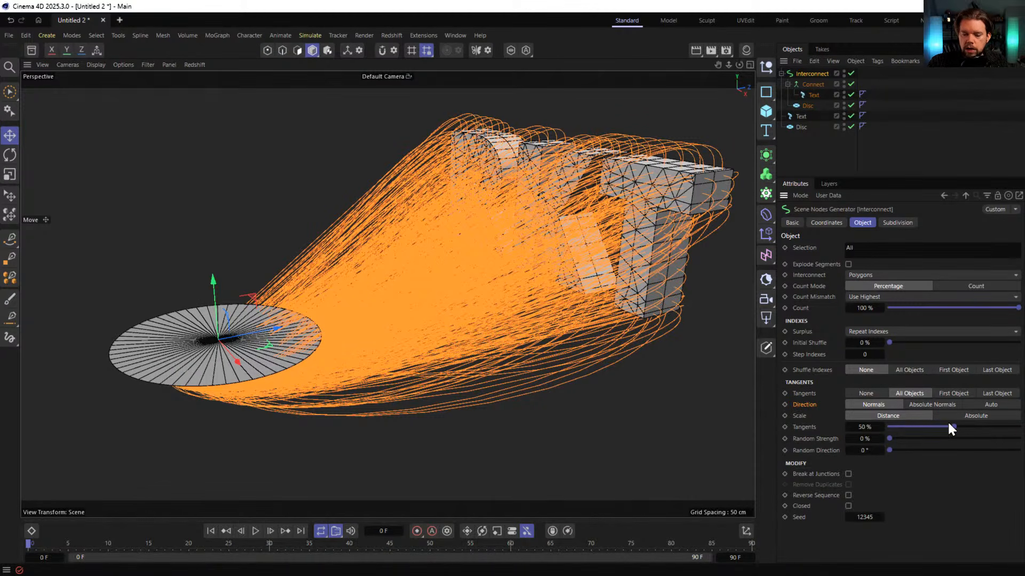
{"action": "left_click", "coordinate": [987, 405]}
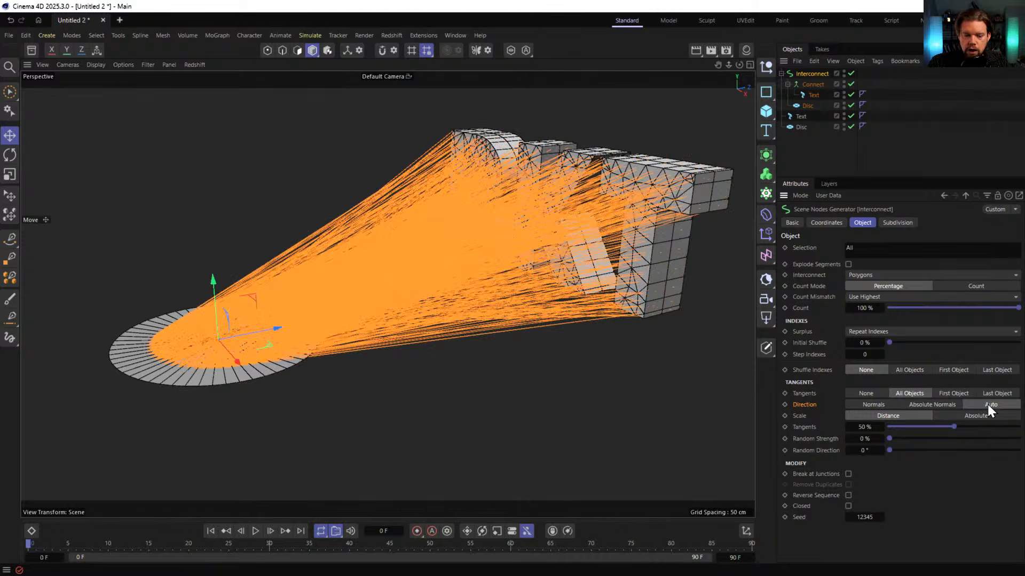
{"action": "left_click", "coordinate": [872, 404]}
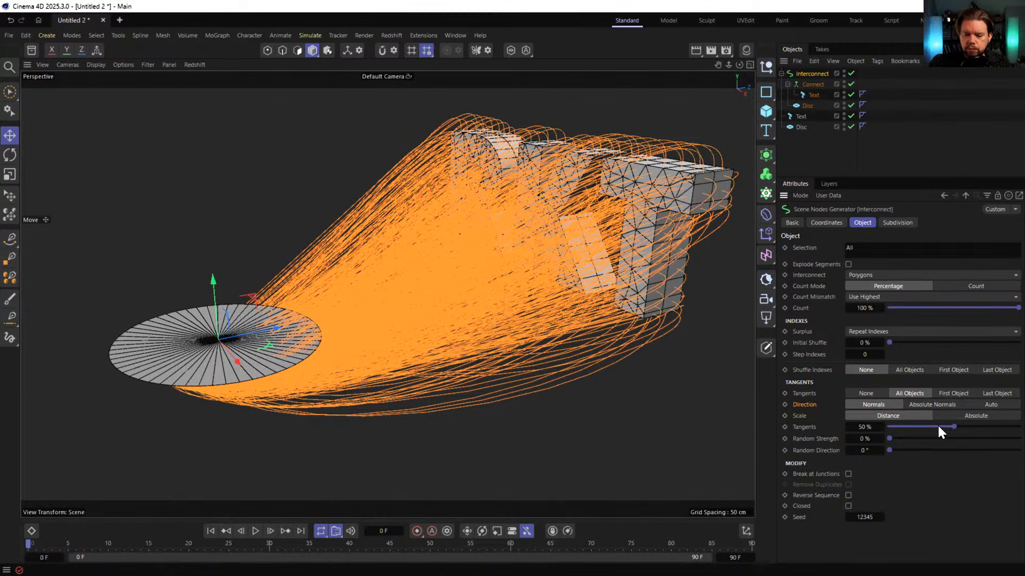
{"action": "left_click_drag", "start_coordinate": [938, 427], "coordinate": [1018, 426]}
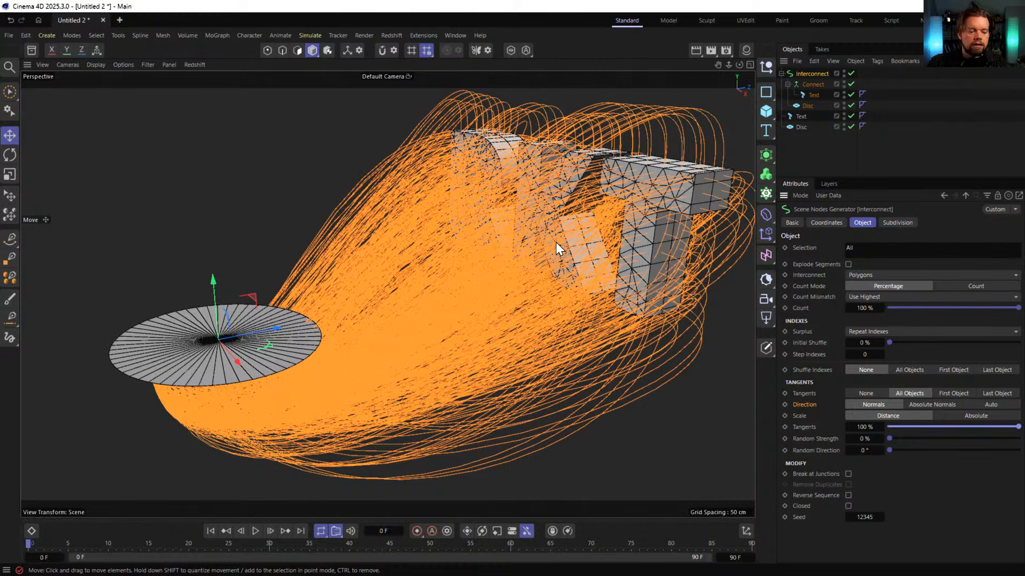
Set the orientation of the disc inside the Interconnect to -Y
{"action": "left_click", "coordinate": [805, 105]}
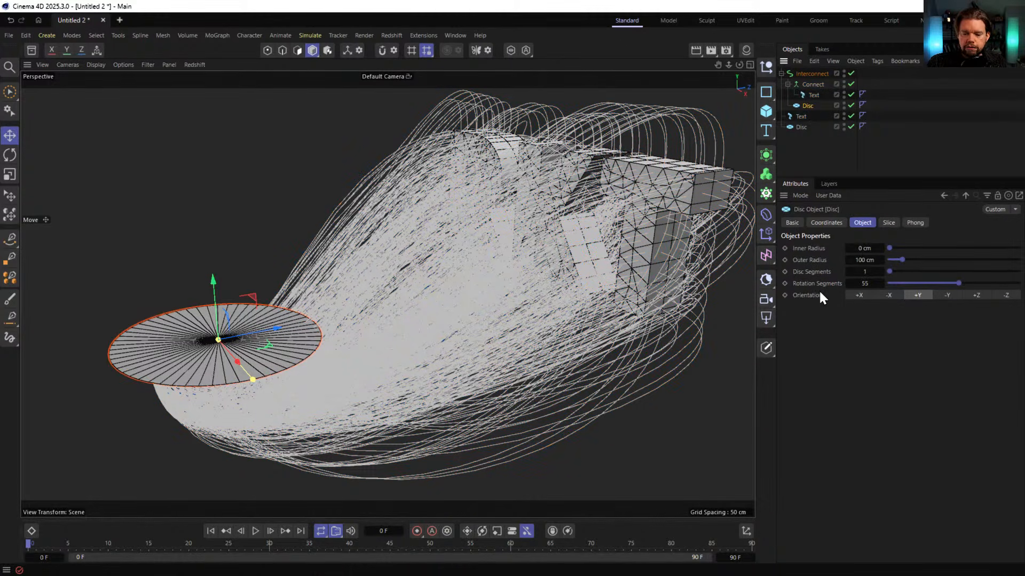
{"action": "left_click", "coordinate": [940, 293]}
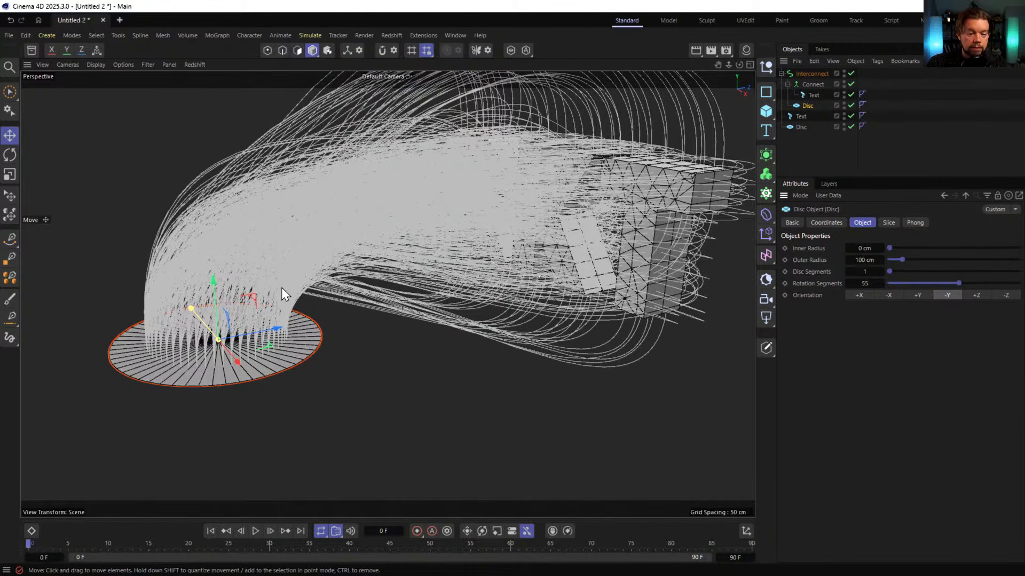
{"action": "left_click_drag", "start_coordinate": [282, 288], "coordinate": [262, 238], "text": "alt"}
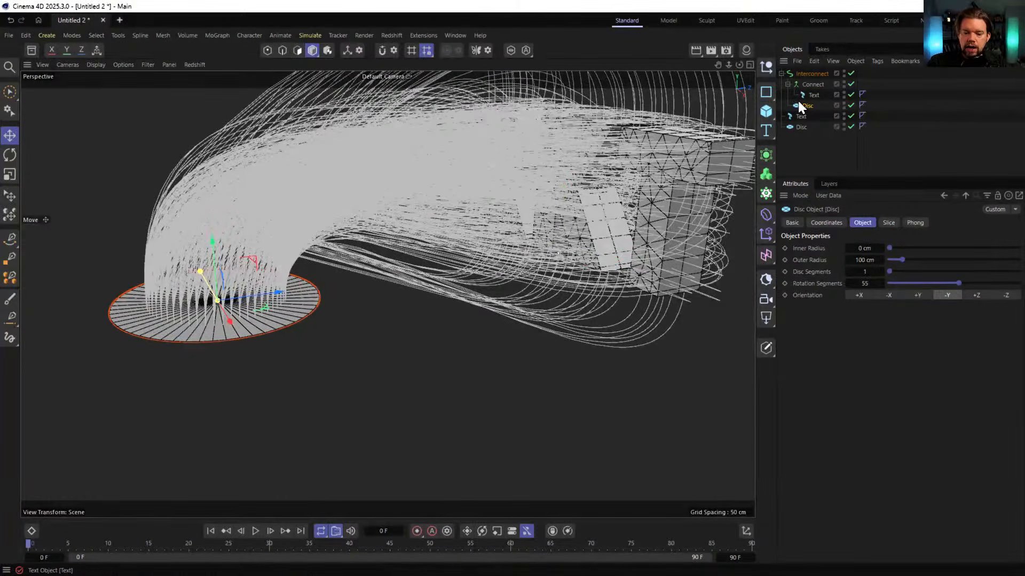
{"action": "left_click", "coordinate": [812, 95]}
{"action": "key", "text": "t"}
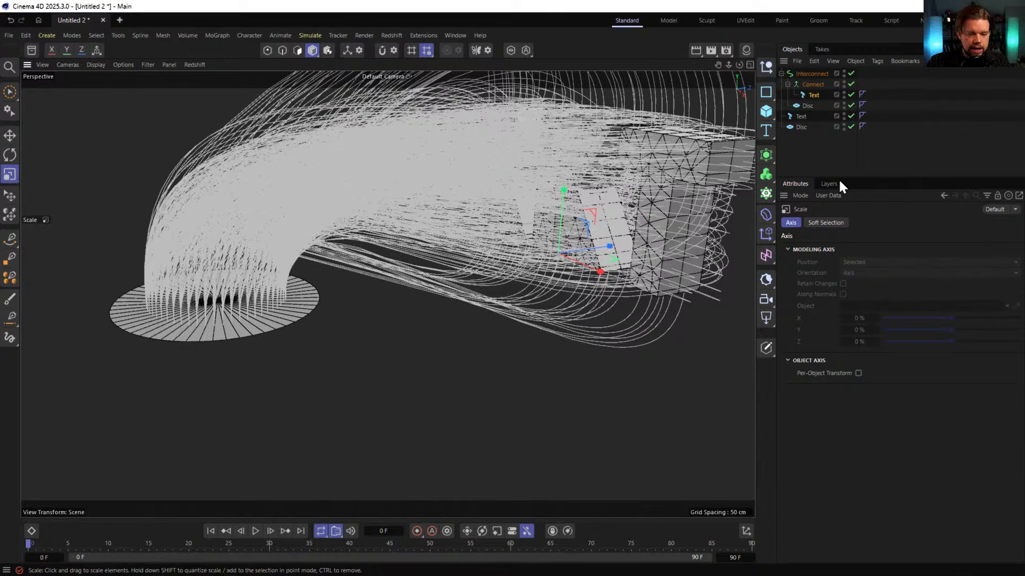
{"action": "left_click_drag", "start_coordinate": [556, 185], "coordinate": [463, 190]}
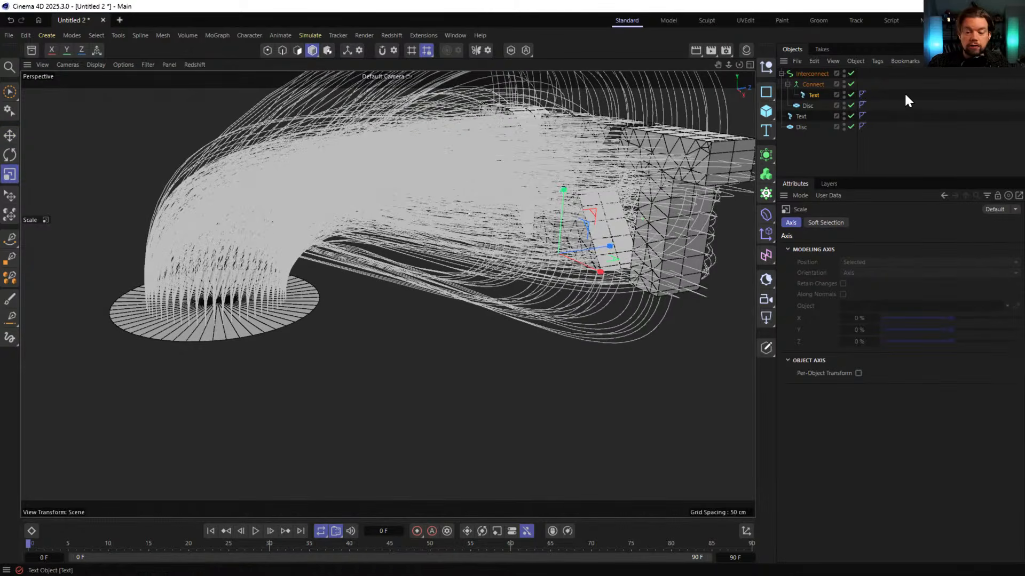
{"action": "left_click", "coordinate": [807, 106]}
{"action": "left_click_drag", "start_coordinate": [400, 190], "coordinate": [274, 244]}
{"action": "key", "text": "ctrl+z"}
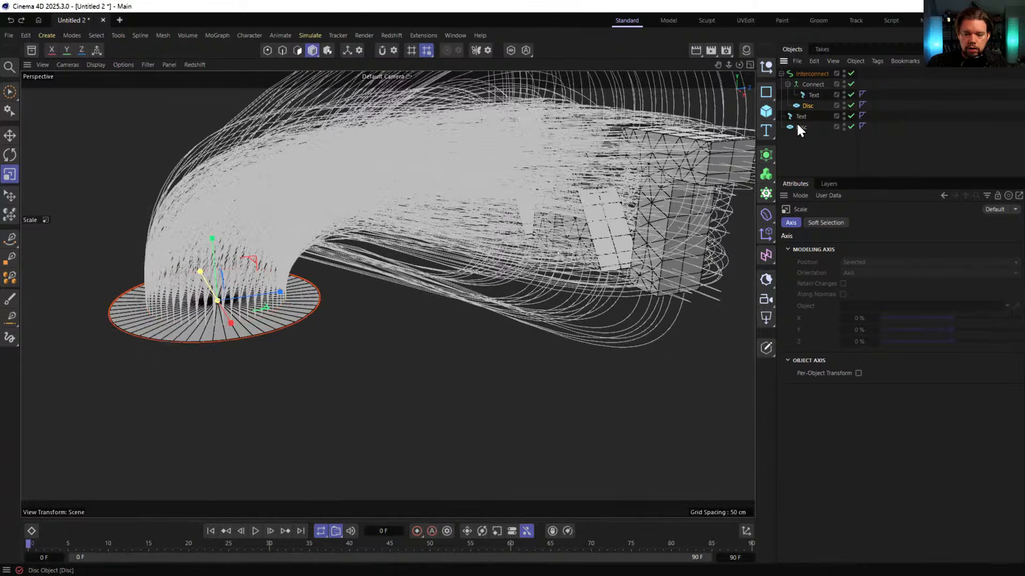
Scale down the disc inside the Interconnect together with the separate disc, and move the pair farther away from the text
{"action": "left_click", "coordinate": [799, 128], "text": "ctrl"}
{"action": "left_click_drag", "start_coordinate": [497, 174], "coordinate": [316, 253]}
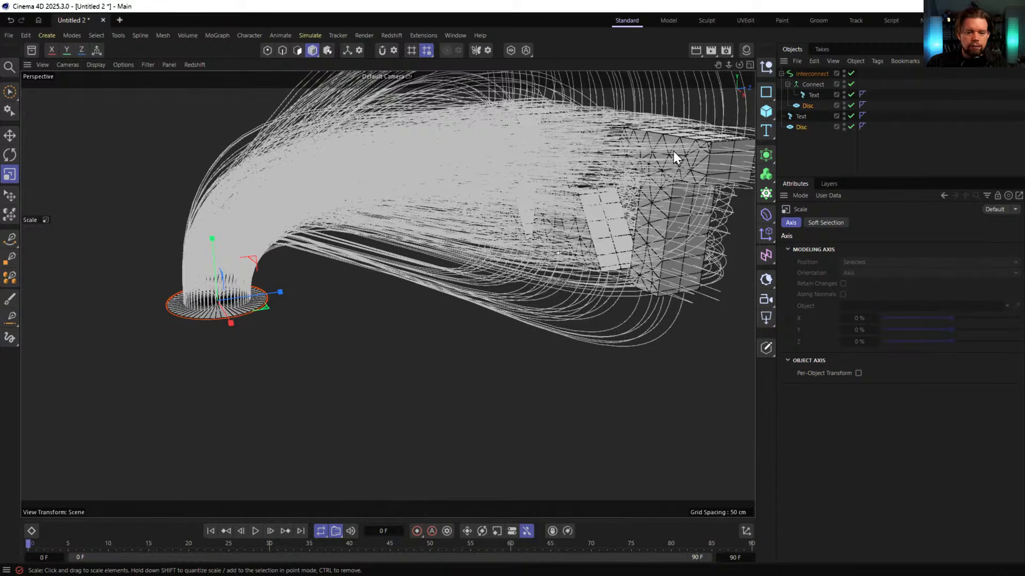
{"action": "left_click_drag", "start_coordinate": [674, 152], "coordinate": [299, 235], "text": "alt"}
{"action": "key", "text": "e"}
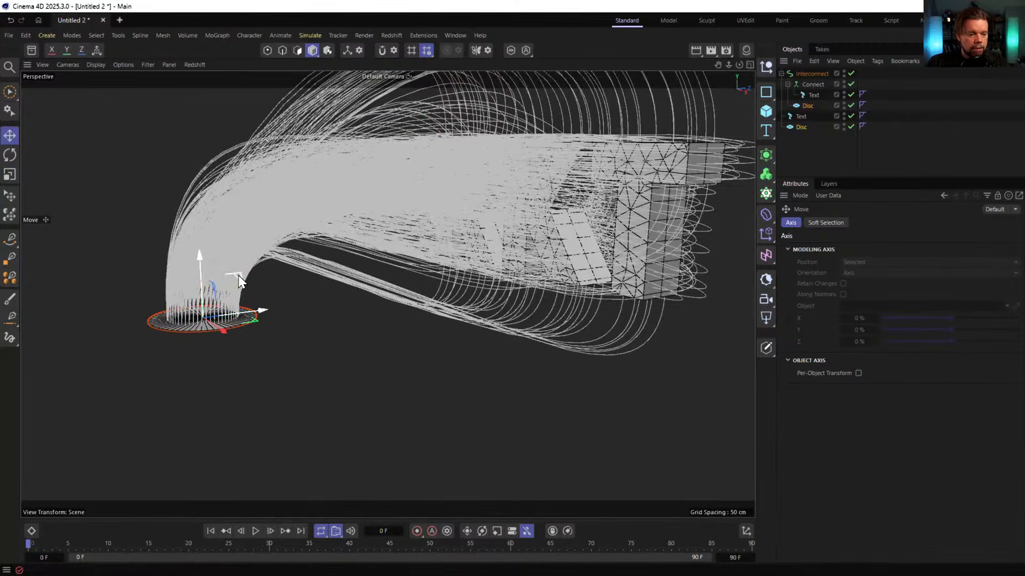
{"action": "mouse_move", "coordinate": [259, 310]}
{"action": "left_mouse_down"}
{"action": "mouse_move", "coordinate": [395, 449]}
{"action": "mouse_move", "coordinate": [561, 302]}
{"action": "mouse_move", "coordinate": [301, 183]}
{"action": "mouse_move", "coordinate": [37, 267]}
{"action": "mouse_move", "coordinate": [468, 403]}
{"action": "mouse_move", "coordinate": [507, 229]}
{"action": "mouse_move", "coordinate": [238, 190]}
{"action": "mouse_move", "coordinate": [276, 307]}
{"action": "left_mouse_up"}
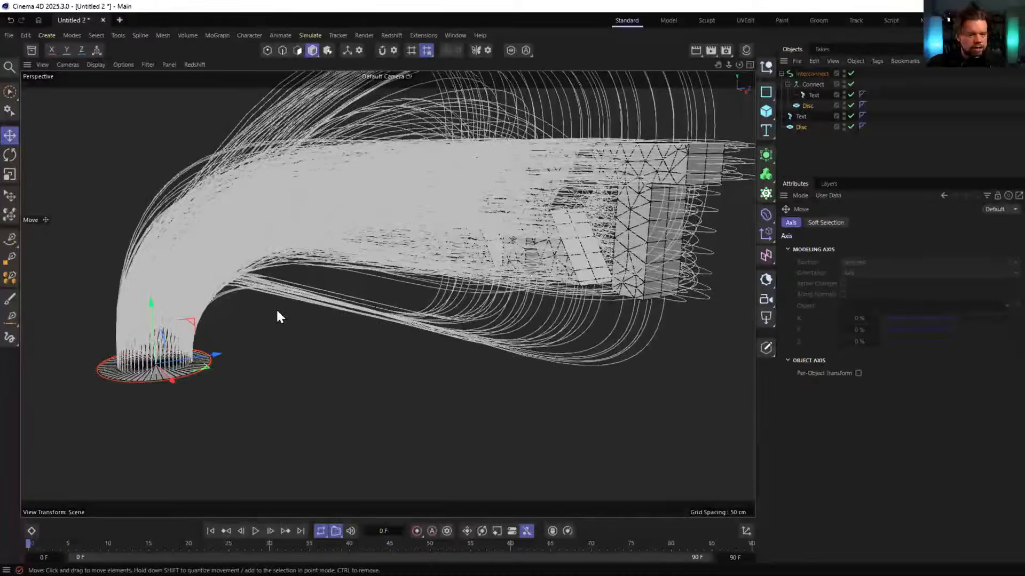
{"action": "scroll", "coordinate": [354, 280], "scroll_direction": "down", "scroll_amount": 4}
{"action": "left_click_drag", "start_coordinate": [354, 280], "coordinate": [230, 374], "text": "alt"}
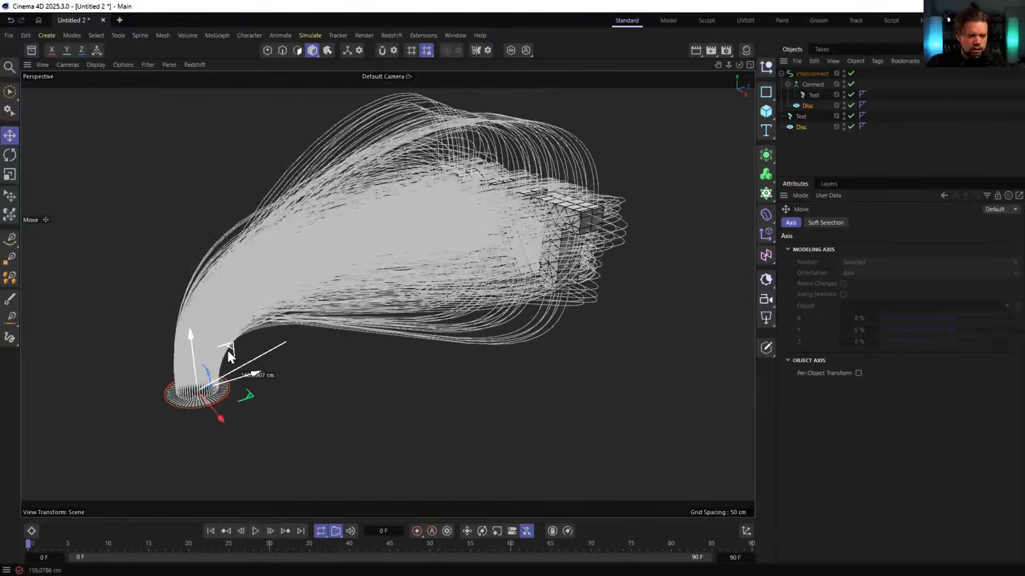
Enlarge the two coinciding discs to an outer radius of about 149 cm and move them lower below the text
{"action": "key", "text": "t"}
{"action": "left_click_drag", "start_coordinate": [373, 327], "coordinate": [246, 299]}
{"action": "key", "text": "e"}
{"action": "left_click_drag", "start_coordinate": [221, 344], "coordinate": [253, 417]}
Duplicate both the disc inside the Interconnect and the separate disc, and move the duplicates between the original discs and the text
{"action": "left_click", "coordinate": [806, 105]}
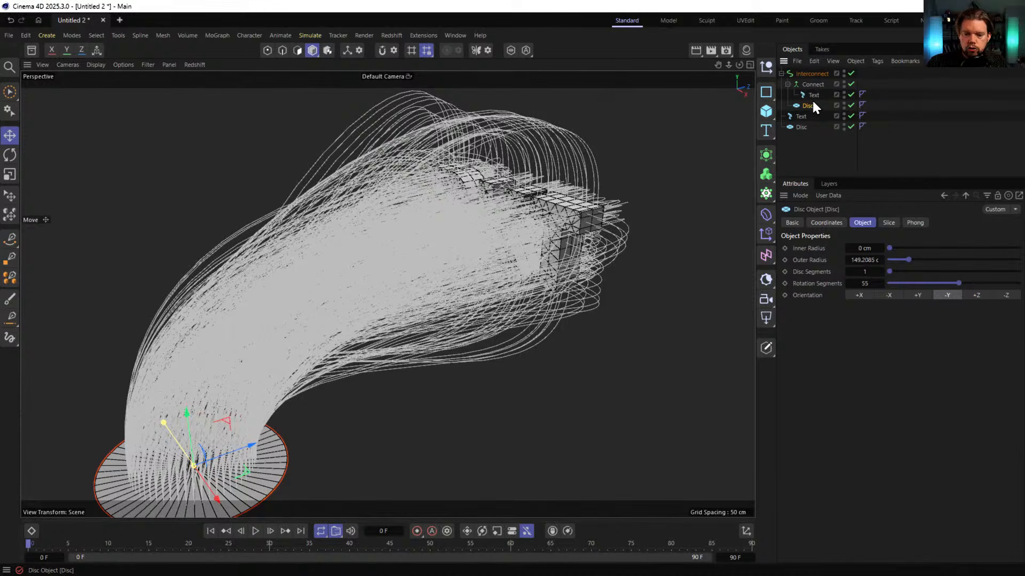
{"action": "left_click_drag", "start_coordinate": [811, 97], "coordinate": [805, 133], "text": "ctrl"}
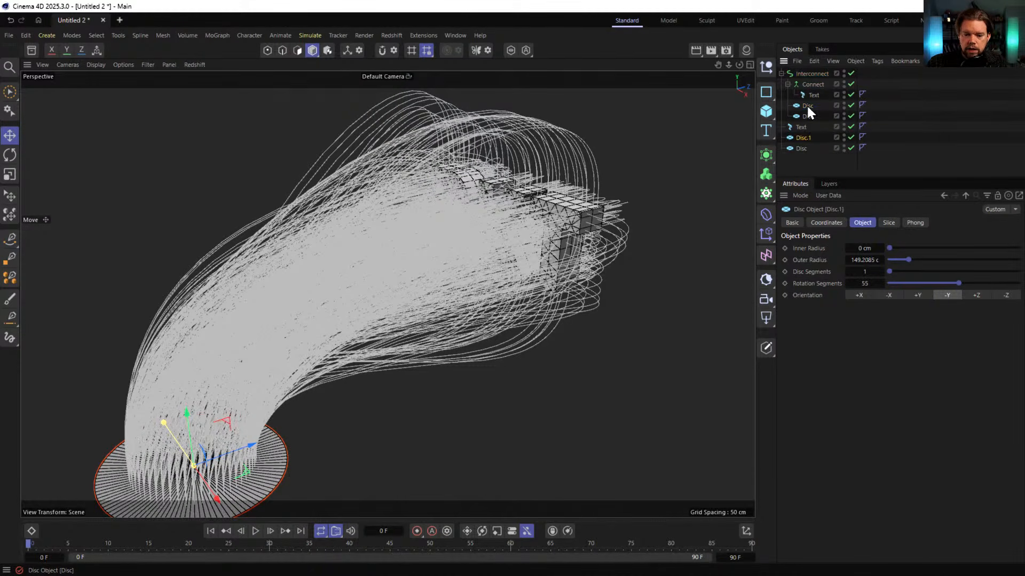
{"action": "left_click", "coordinate": [805, 104], "text": "ctrl"}
{"action": "key", "text": "e"}
{"action": "left_click_drag", "start_coordinate": [223, 418], "coordinate": [322, 267]}
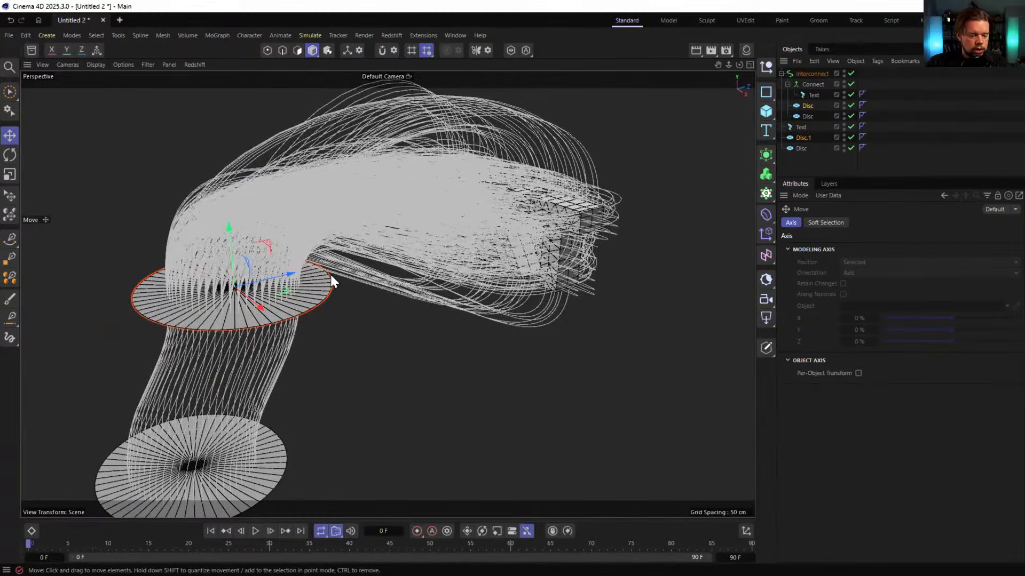
Shrink the middle pair of discs to a small ring, tilt it to follow the spline bundle's bend, and reposition it
{"action": "key", "text": "t"}
{"action": "left_click_drag", "start_coordinate": [373, 306], "coordinate": [156, 421]}
{"action": "key", "text": "r"}
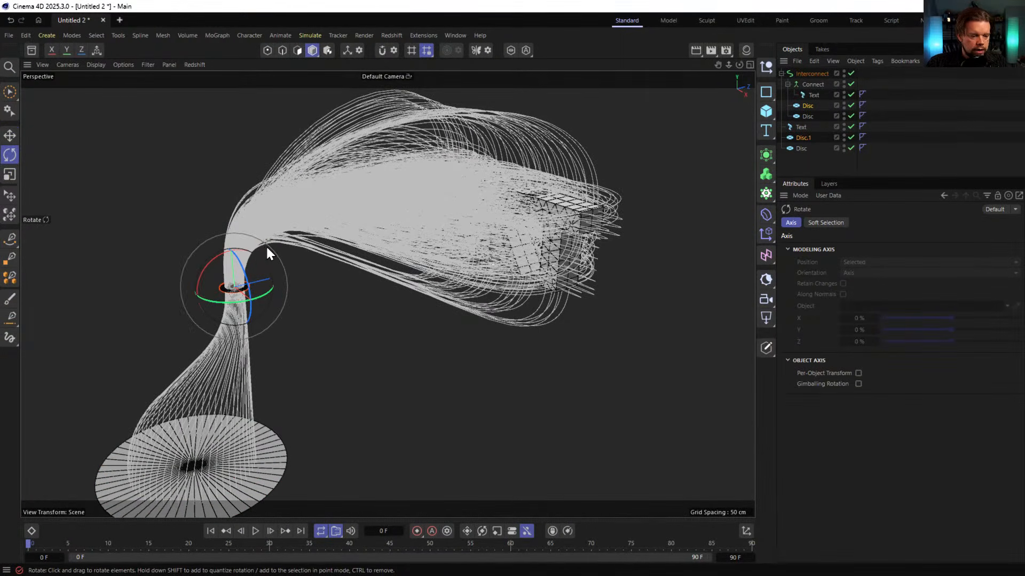
{"action": "left_click_drag", "start_coordinate": [216, 258], "coordinate": [252, 249]}
{"action": "key", "text": "e"}
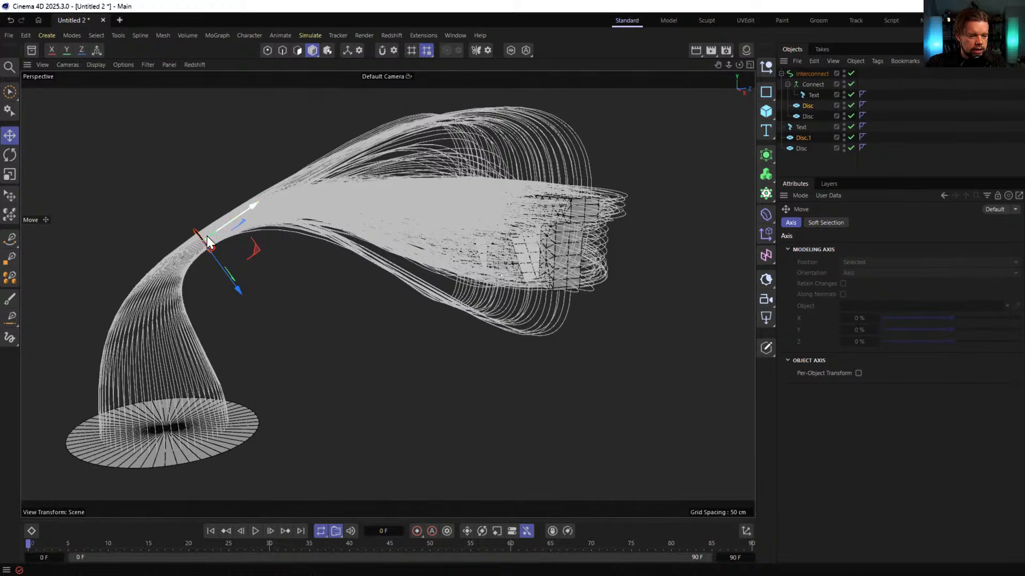
Try moving the Connect object together with the separate text
{"action": "left_click_drag", "start_coordinate": [555, 202], "coordinate": [539, 250], "text": "alt"}
{"action": "left_click", "coordinate": [808, 94]}
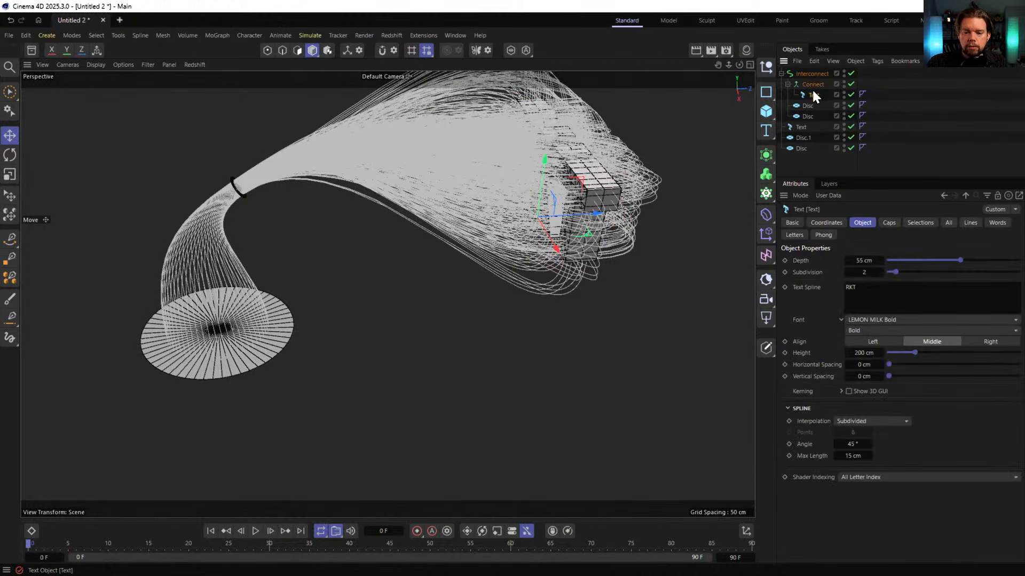
{"action": "left_click", "coordinate": [811, 85]}
{"action": "left_click", "coordinate": [801, 129], "text": "ctrl"}
{"action": "left_click_drag", "start_coordinate": [619, 252], "coordinate": [679, 252]}
{"action": "key", "text": "ctrl+z"}
{"action": "mouse_move", "coordinate": [602, 216]}
{"action": "left_mouse_down", "text": "alt"}
{"action": "mouse_move", "coordinate": [623, 207]}
{"action": "mouse_move", "coordinate": [595, 217]}
{"action": "left_mouse_up", "text": "alt"}
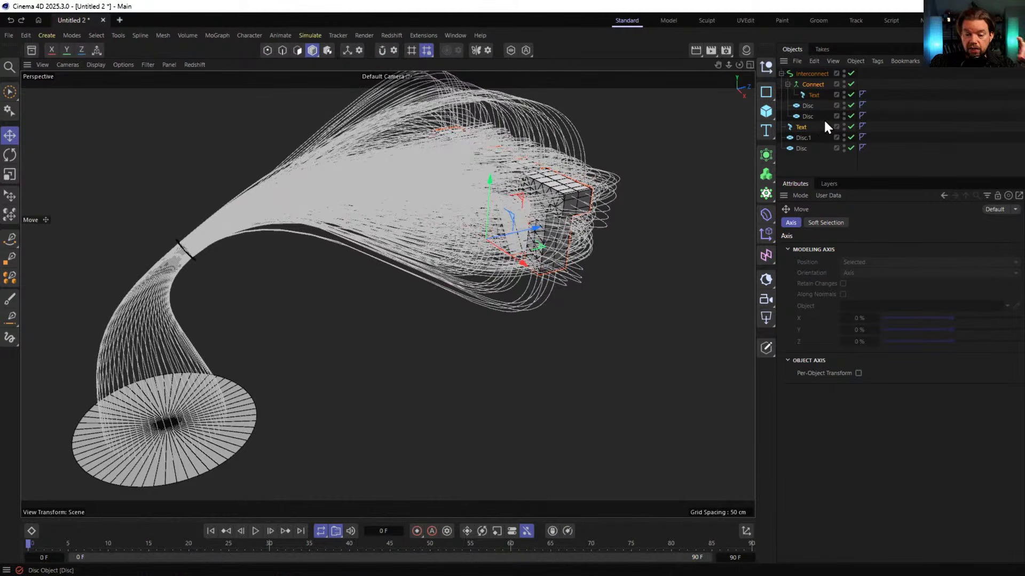
Reduce the Interconnect's Count to 6% and inspect how the splines are distributed over the letters
{"action": "left_click", "coordinate": [809, 74]}
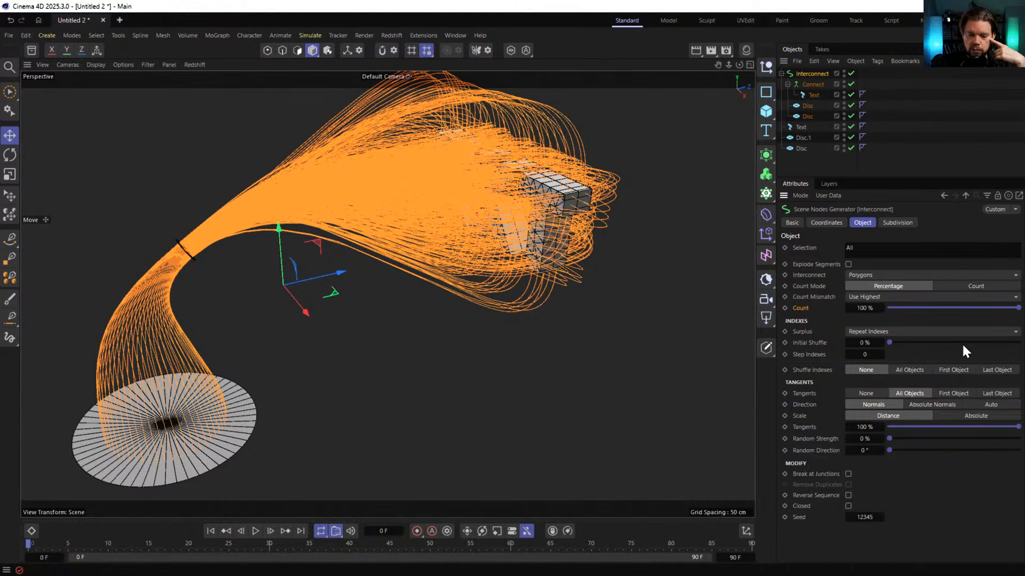
{"action": "left_click_drag", "start_coordinate": [1010, 312], "coordinate": [897, 313]}
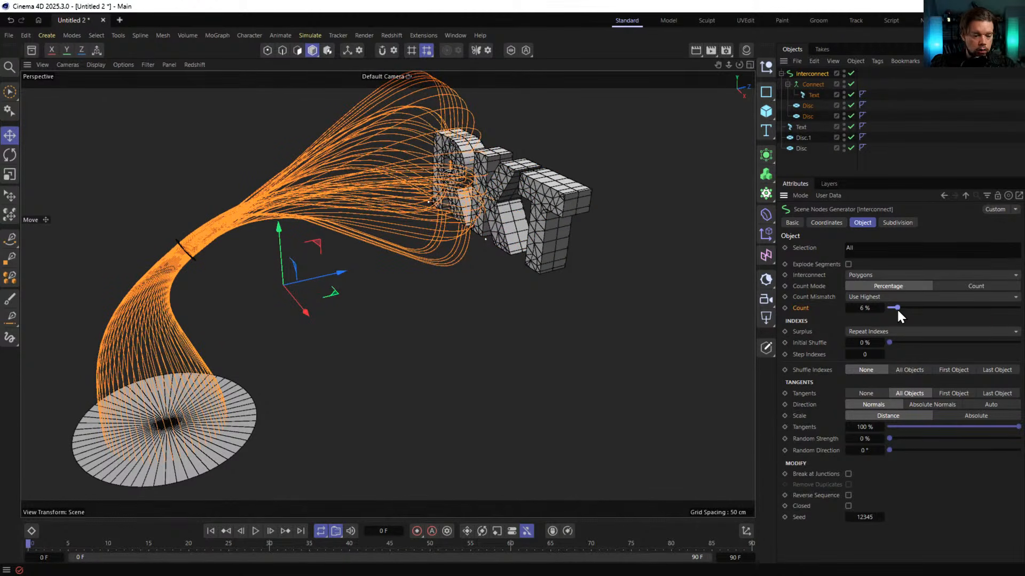
{"action": "left_click_drag", "start_coordinate": [446, 165], "coordinate": [443, 156], "text": "alt"}
{"action": "right_click_drag", "start_coordinate": [443, 155], "coordinate": [490, 229], "text": "alt"}
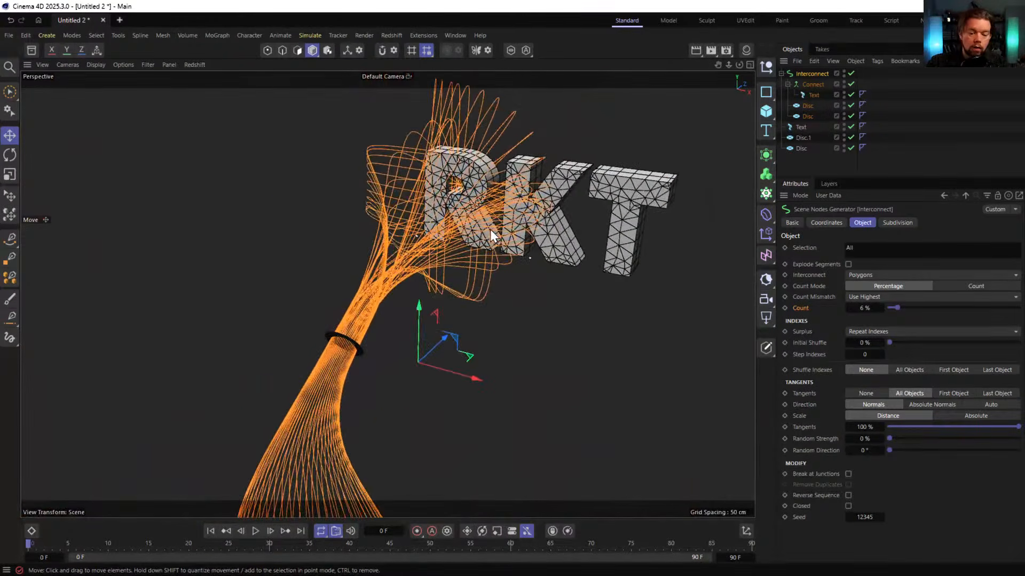
{"action": "left_click_drag", "start_coordinate": [490, 230], "coordinate": [427, 233], "text": "alt"}
{"action": "middle_click_drag", "start_coordinate": [544, 238], "coordinate": [497, 171], "text": "alt"}
{"action": "scroll", "coordinate": [507, 184], "scroll_direction": "down", "scroll_amount": 5}
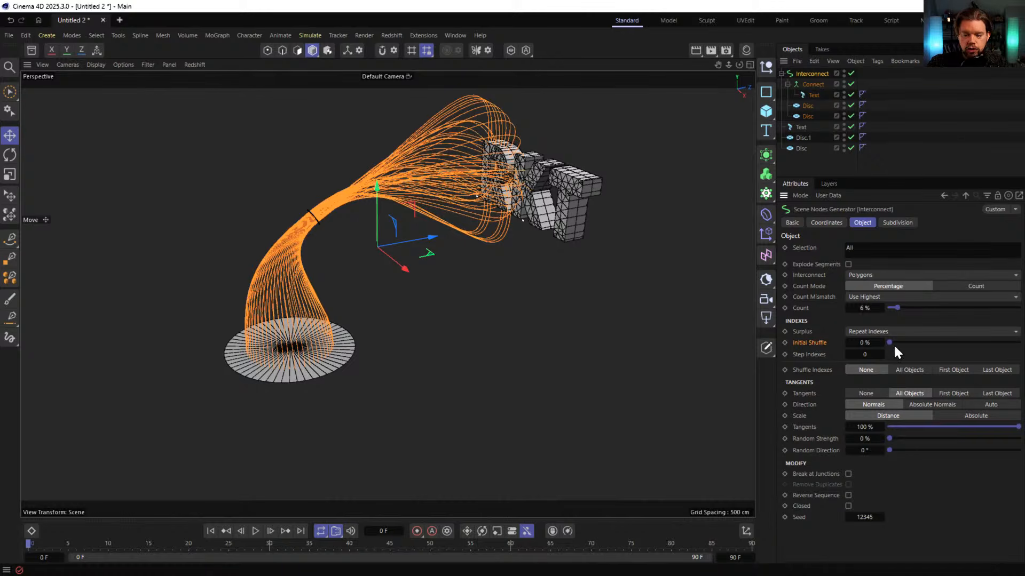
Set the Interconnect's Initial Shuffle to 100% and inspect the spread of splines across the letters
{"action": "left_click_drag", "start_coordinate": [890, 343], "coordinate": [1020, 342]}
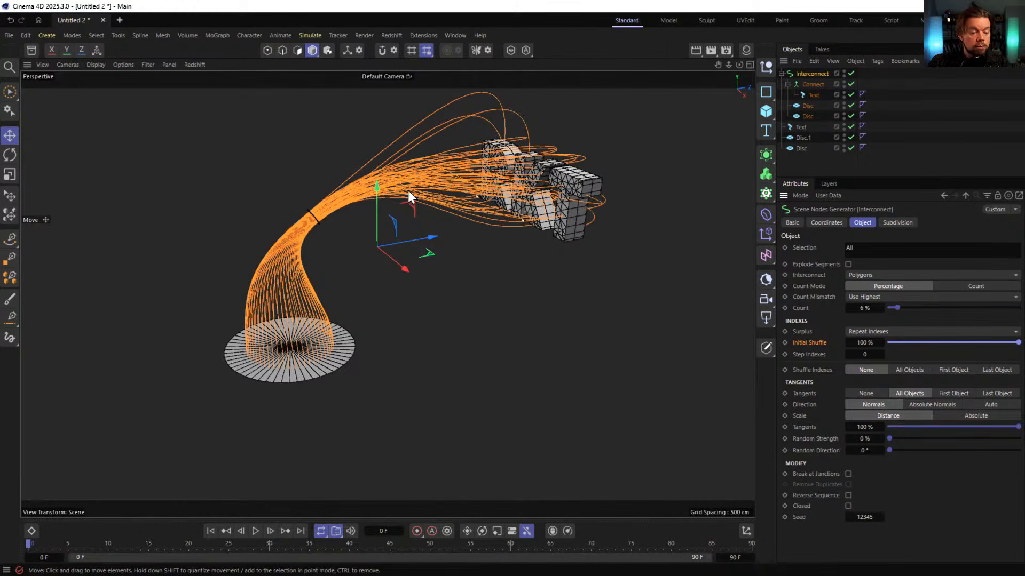
{"action": "left_click_drag", "start_coordinate": [408, 190], "coordinate": [410, 166], "text": "alt"}
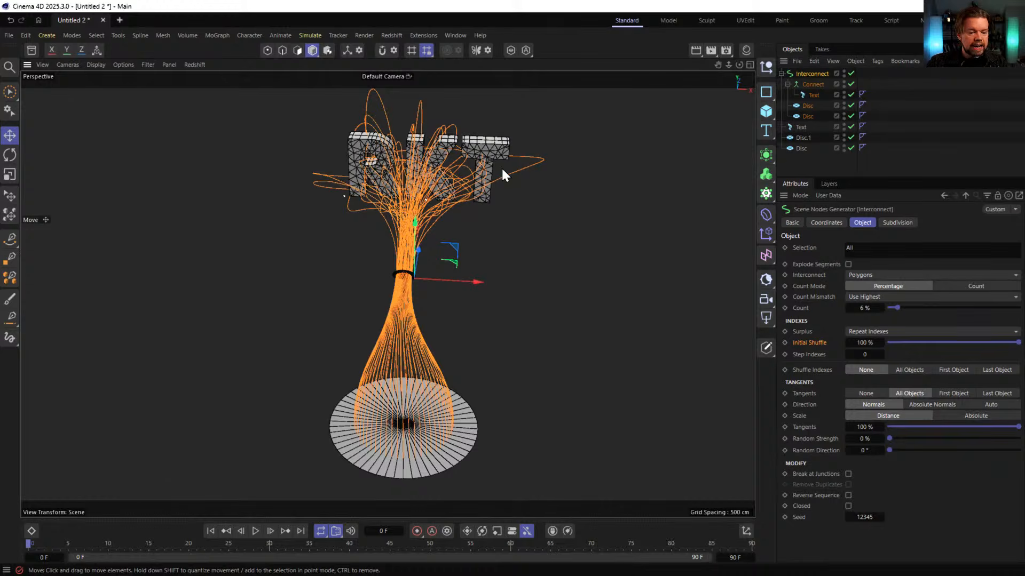
{"action": "left_click_drag", "start_coordinate": [457, 190], "coordinate": [615, 188], "text": "alt"}
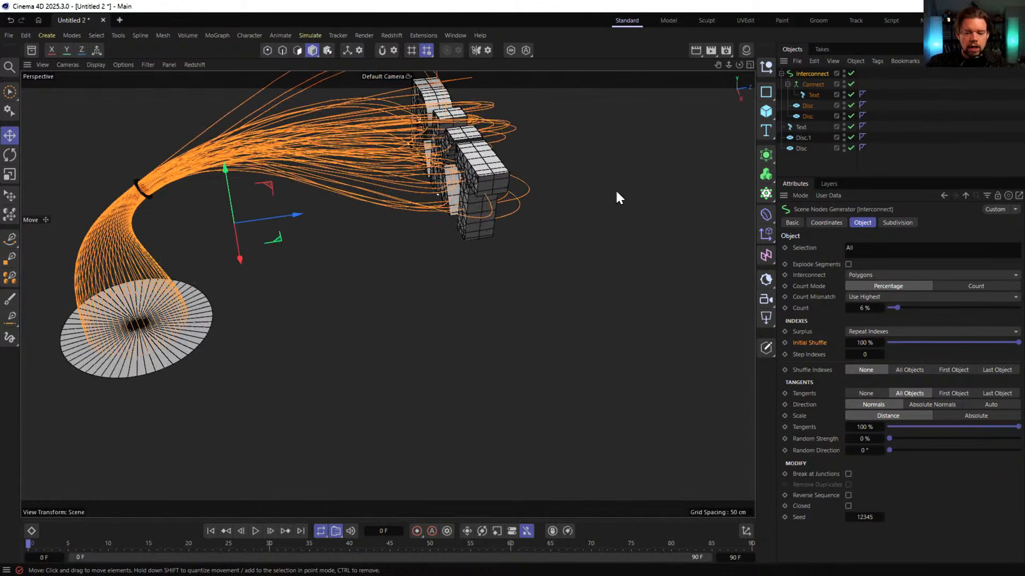
Lower the Interconnect's Count to 5% and check the splines between the ring and the text
{"action": "scroll", "coordinate": [845, 307], "scroll_direction": "down", "scroll_amount": 1}
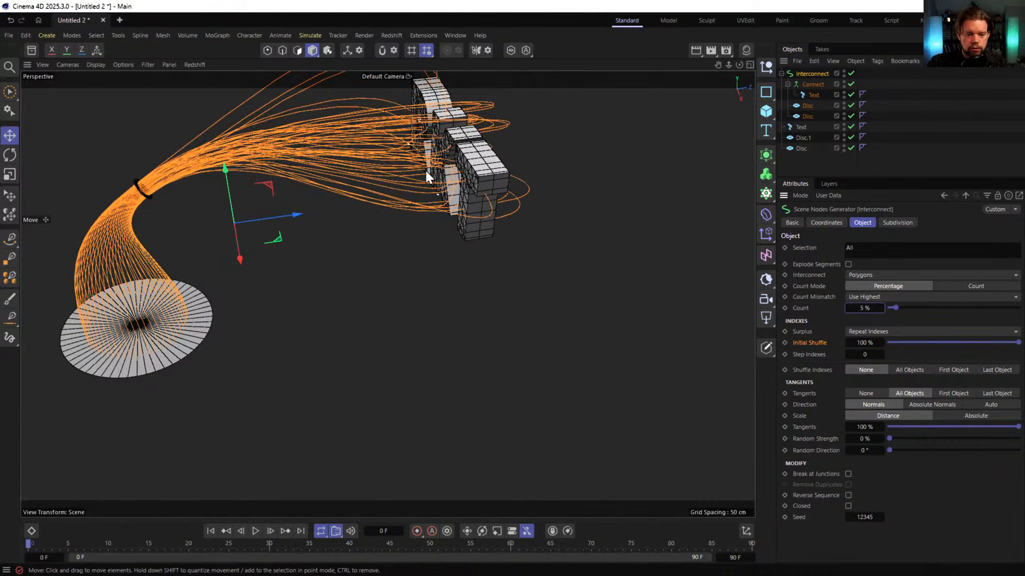
{"action": "left_click_drag", "start_coordinate": [425, 170], "coordinate": [296, 199], "text": "alt"}
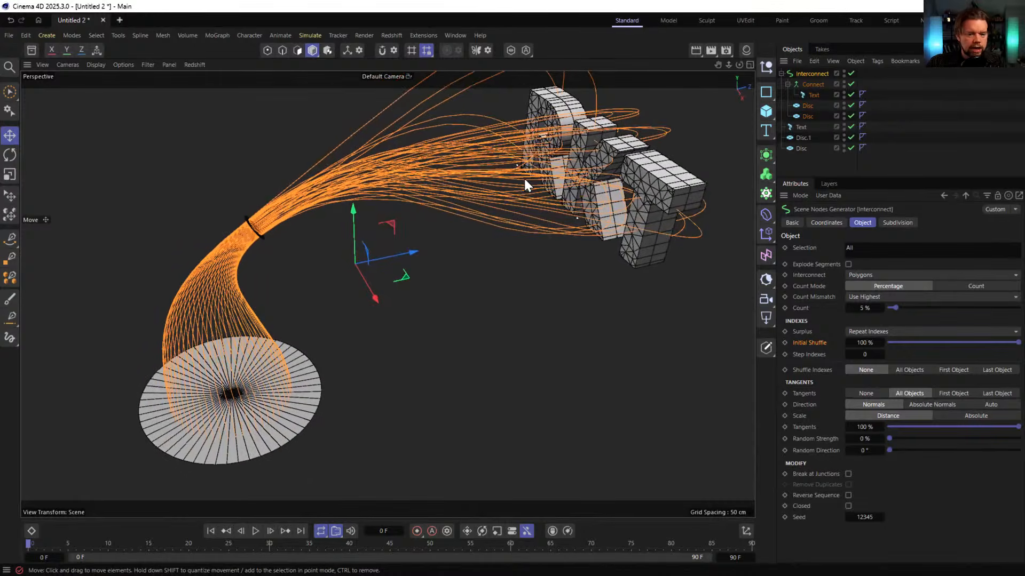
{"action": "left_click_drag", "start_coordinate": [524, 178], "coordinate": [594, 242], "text": "alt"}
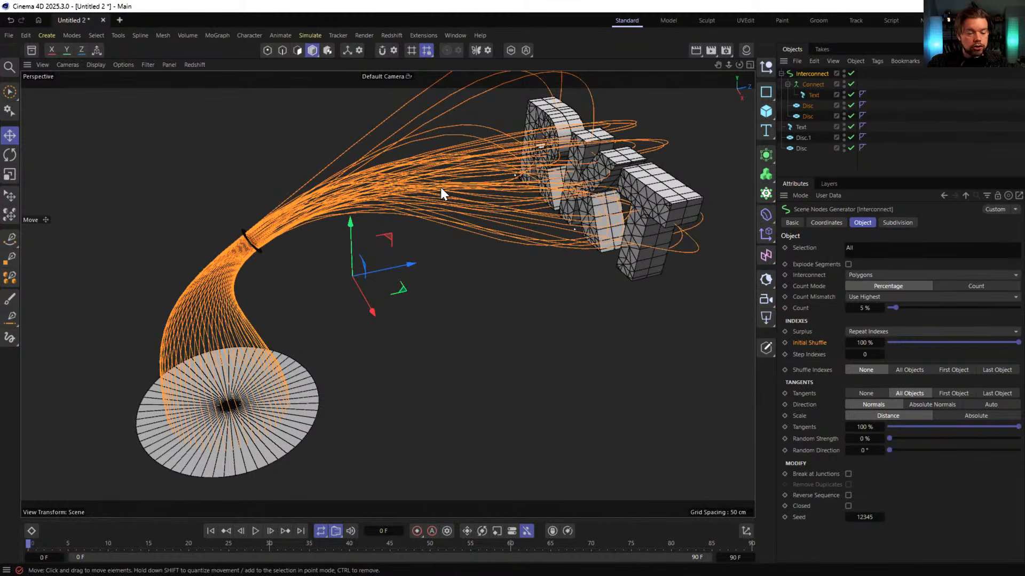
{"action": "left_click_drag", "start_coordinate": [667, 212], "coordinate": [622, 182], "text": "alt"}
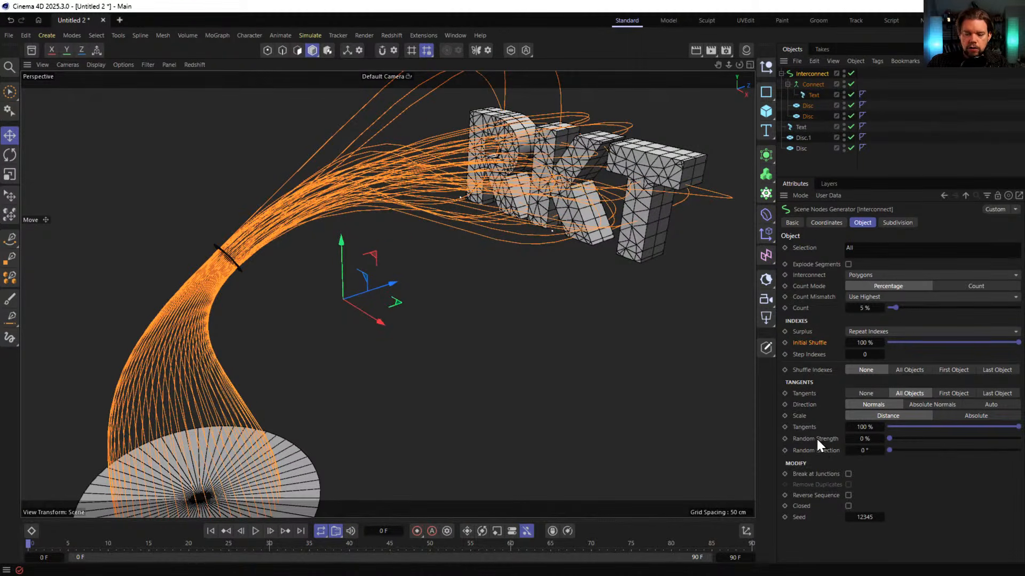
Set the tangents' Random Strength to 33%, inspect the splines up close, and keep Random Direction at 0°
{"action": "left_click_drag", "start_coordinate": [889, 439], "coordinate": [985, 453]}
{"action": "middle_click_drag", "start_coordinate": [662, 213], "coordinate": [568, 241], "text": "alt"}
{"action": "right_click_drag", "start_coordinate": [585, 224], "coordinate": [747, 198], "text": "alt"}
{"action": "right_click_drag", "start_coordinate": [526, 177], "coordinate": [438, 282], "text": "alt"}
{"action": "left_click_drag", "start_coordinate": [299, 264], "coordinate": [492, 286], "text": "alt"}
{"action": "left_click_drag", "start_coordinate": [980, 454], "coordinate": [837, 451]}
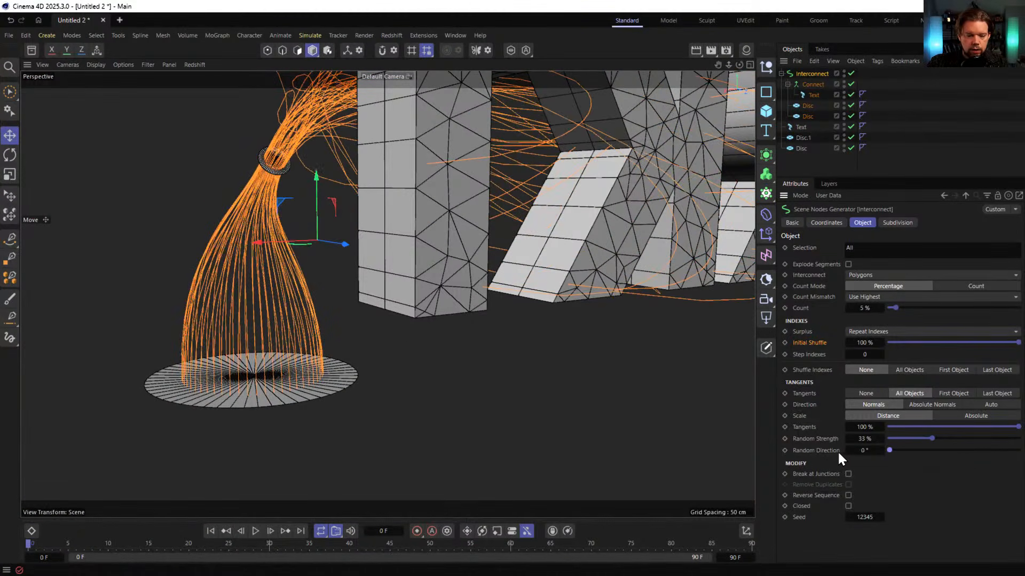
Set the tangents' Random Direction to 72° and review the whole spline bundle
{"action": "mouse_move", "coordinate": [468, 288]}
{"action": "left_mouse_down", "text": "alt"}
{"action": "mouse_move", "coordinate": [496, 331]}
{"action": "mouse_move", "coordinate": [481, 280]}
{"action": "left_mouse_up", "text": "alt"}
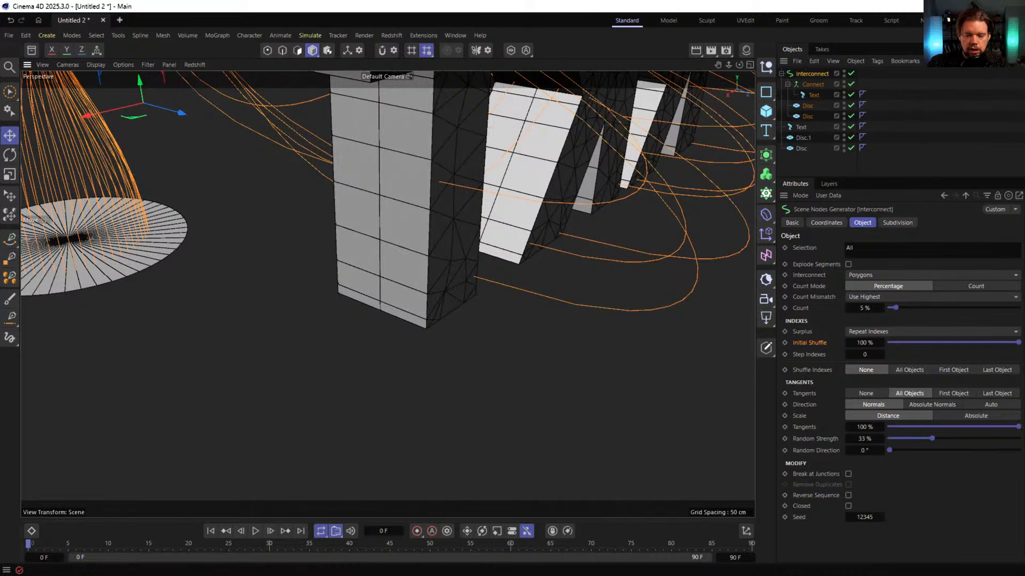
{"action": "left_click_drag", "start_coordinate": [888, 451], "coordinate": [993, 448]}
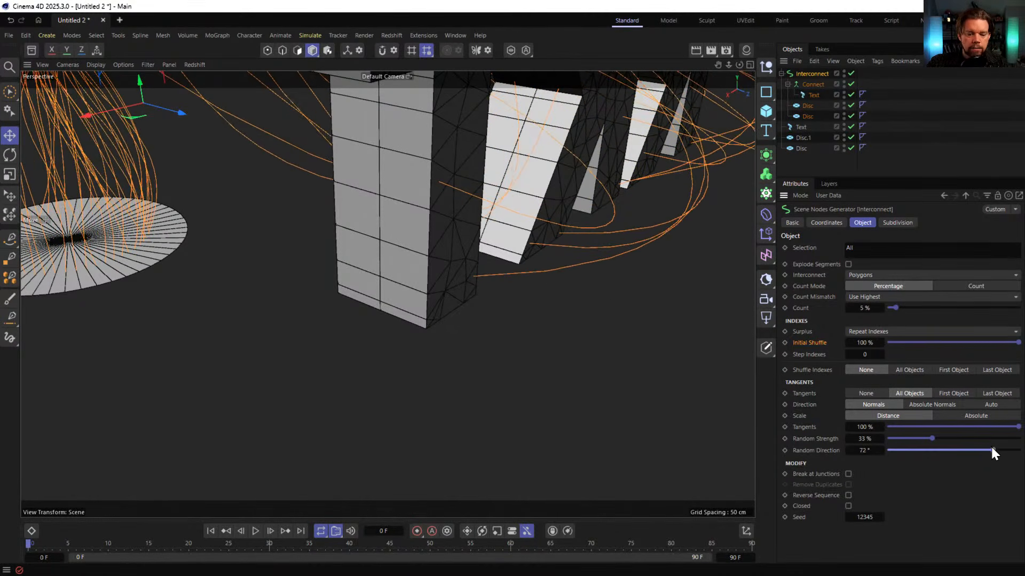
{"action": "right_click_drag", "start_coordinate": [468, 208], "coordinate": [293, 262], "text": "alt"}
{"action": "left_click_drag", "start_coordinate": [293, 268], "coordinate": [402, 219], "text": "alt"}
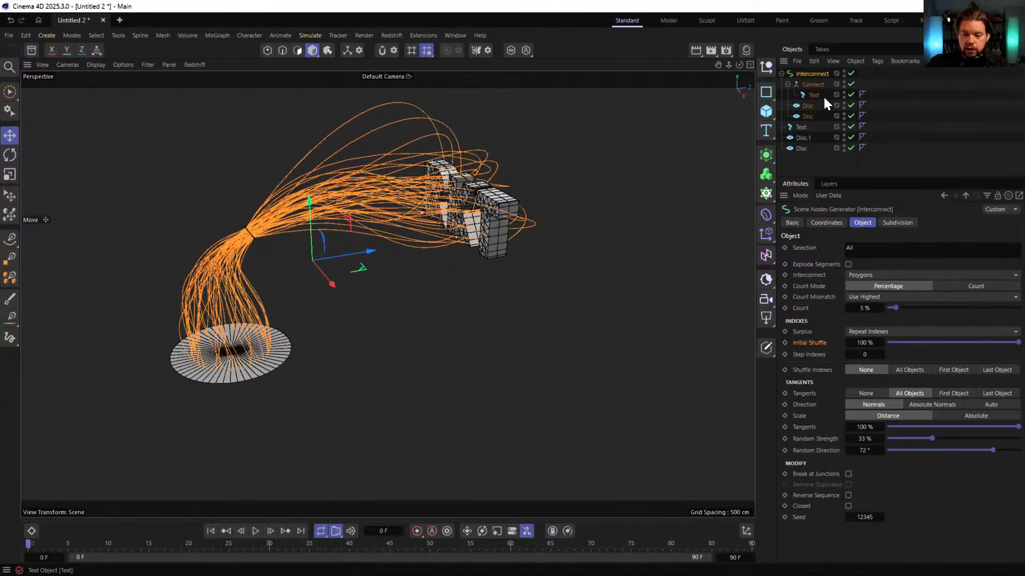
Move the large bottom disc inside the Interconnect and its separate counterpart about 259 cm farther from the middle ring
{"action": "left_click", "coordinate": [806, 106]}
{"action": "left_click", "coordinate": [800, 148]}
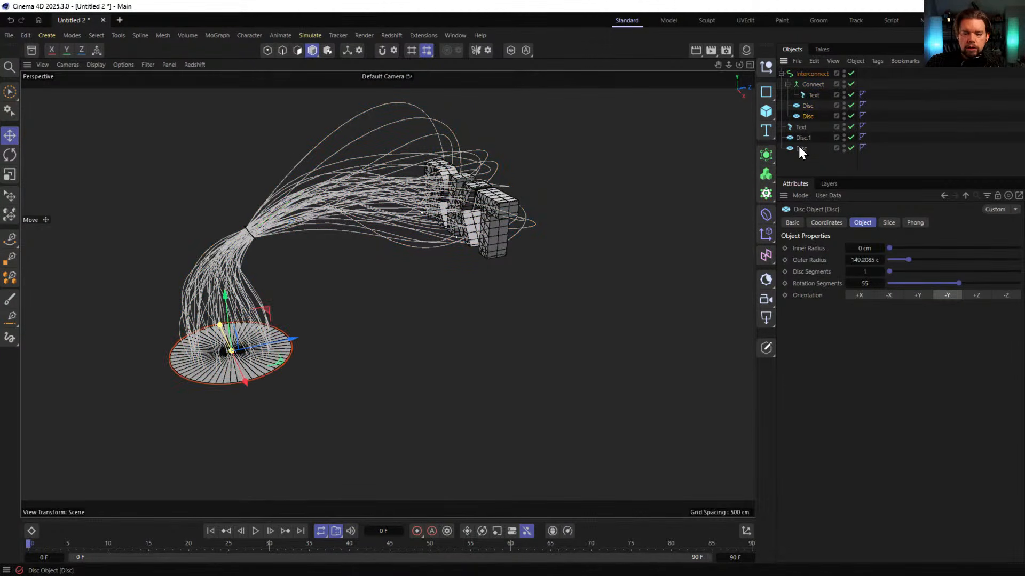
{"action": "key", "text": "e"}
{"action": "left_click_drag", "start_coordinate": [268, 309], "coordinate": [247, 399]}
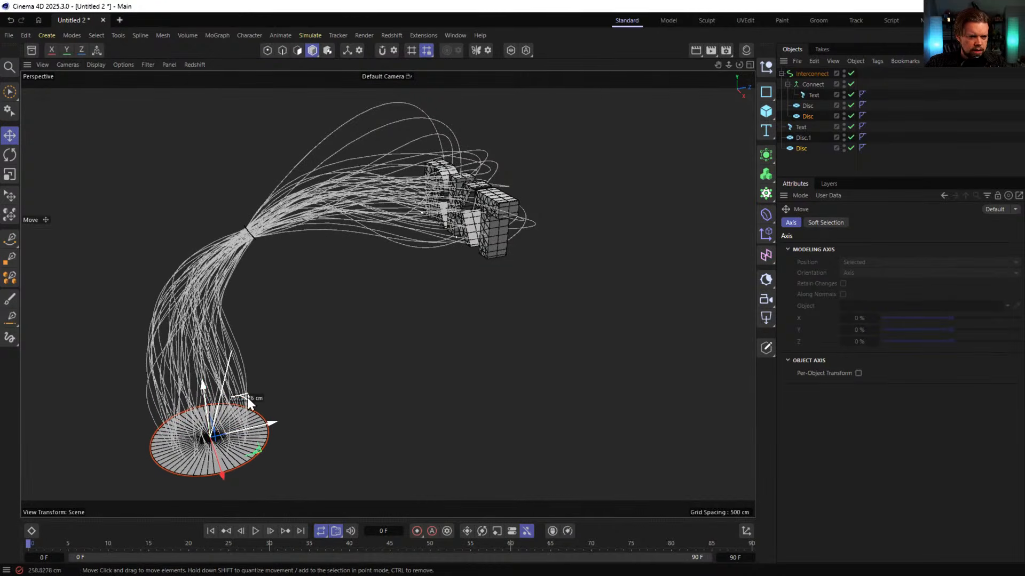
{"action": "left_click_drag", "start_coordinate": [245, 251], "coordinate": [287, 252], "text": "alt"}
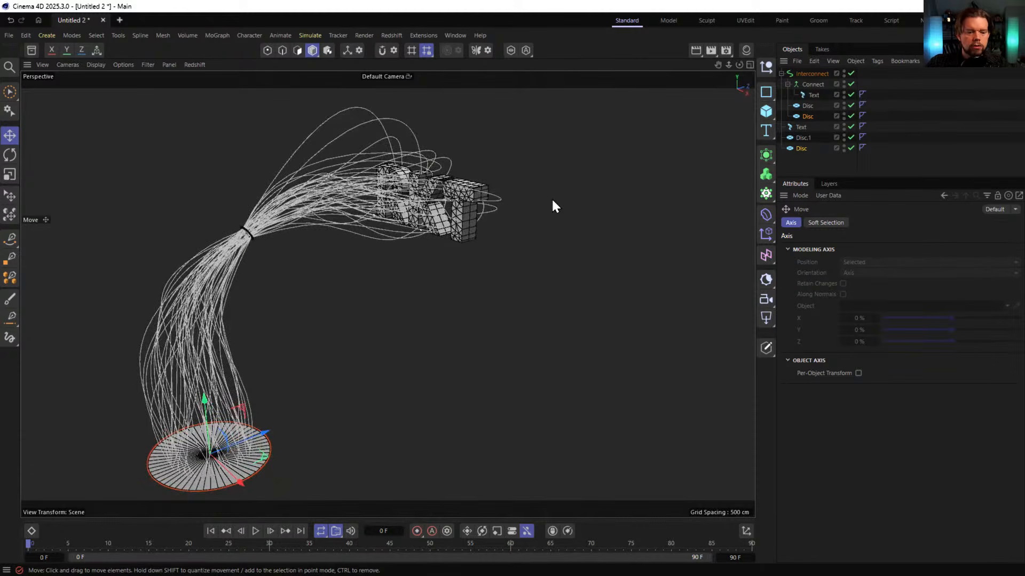
{"action": "left_click_drag", "start_coordinate": [530, 203], "coordinate": [404, 228], "text": "alt"}
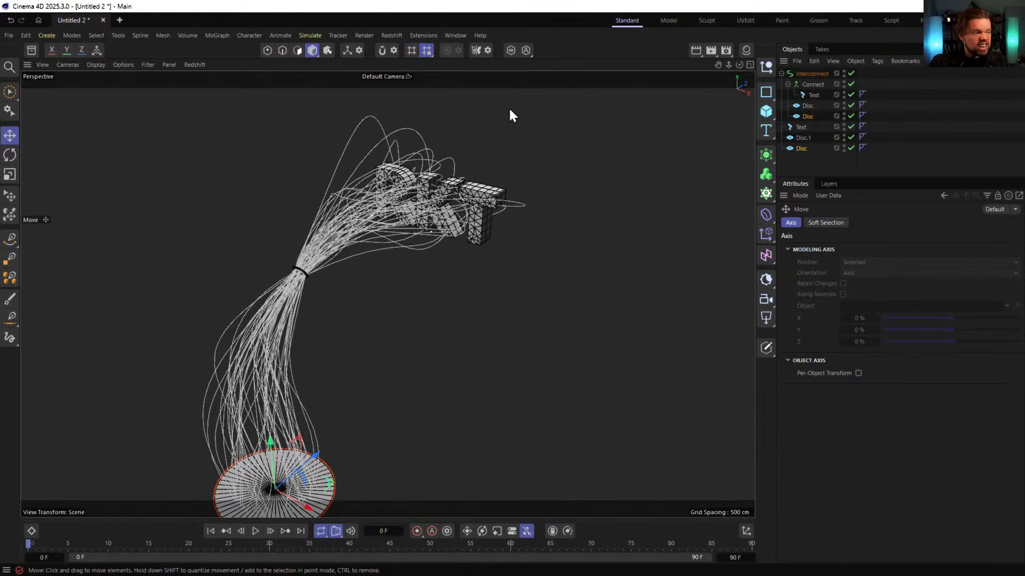
{"action": "left_click_drag", "start_coordinate": [389, 226], "coordinate": [363, 234], "text": "alt"}
{"action": "left_click_drag", "start_coordinate": [528, 199], "coordinate": [521, 199], "text": "alt"}
Add an Electric Spline Modifier inside the Interconnect, play the animation and view the jagged splines up close
{"action": "key", "text": "shift+c"}
{"action": "type", "text": "elec"}
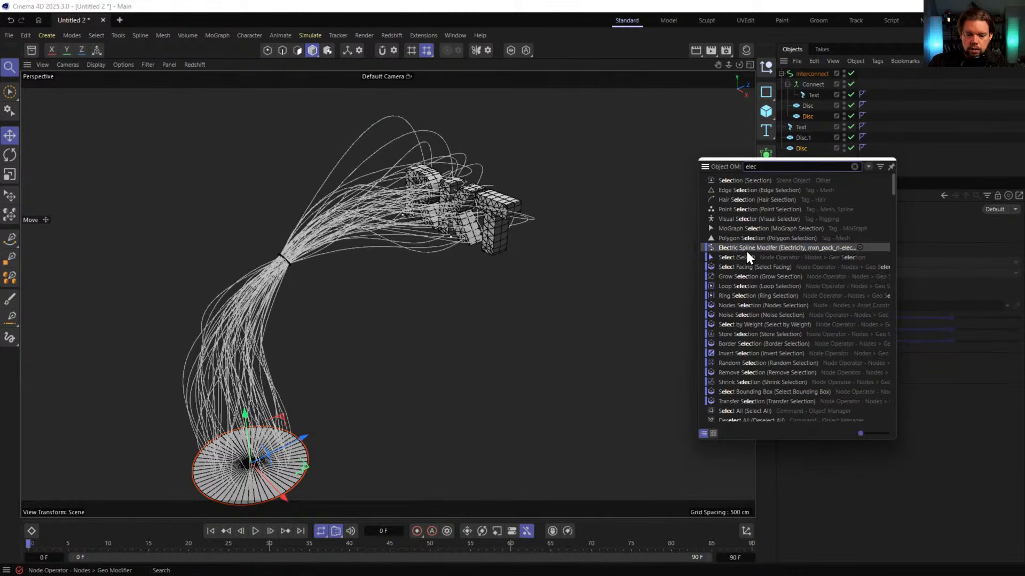
{"action": "left_click_drag", "start_coordinate": [745, 249], "coordinate": [821, 82]}
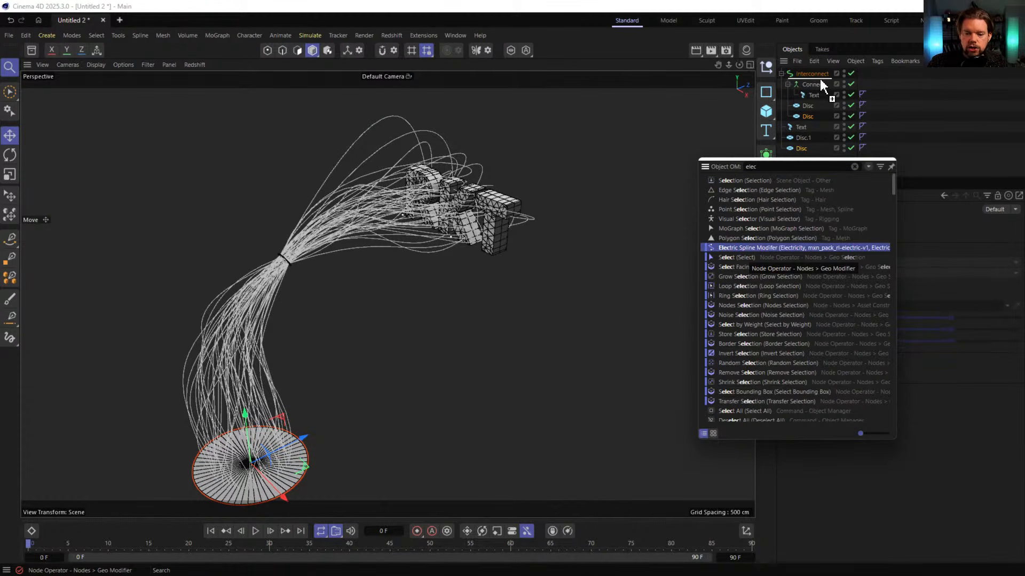
{"action": "left_click_drag", "start_coordinate": [813, 122], "coordinate": [813, 121]}
{"action": "left_click", "coordinate": [914, 139]}
{"action": "left_click_drag", "start_coordinate": [363, 213], "coordinate": [284, 239], "text": "alt"}
{"action": "left_click", "coordinate": [255, 530]}
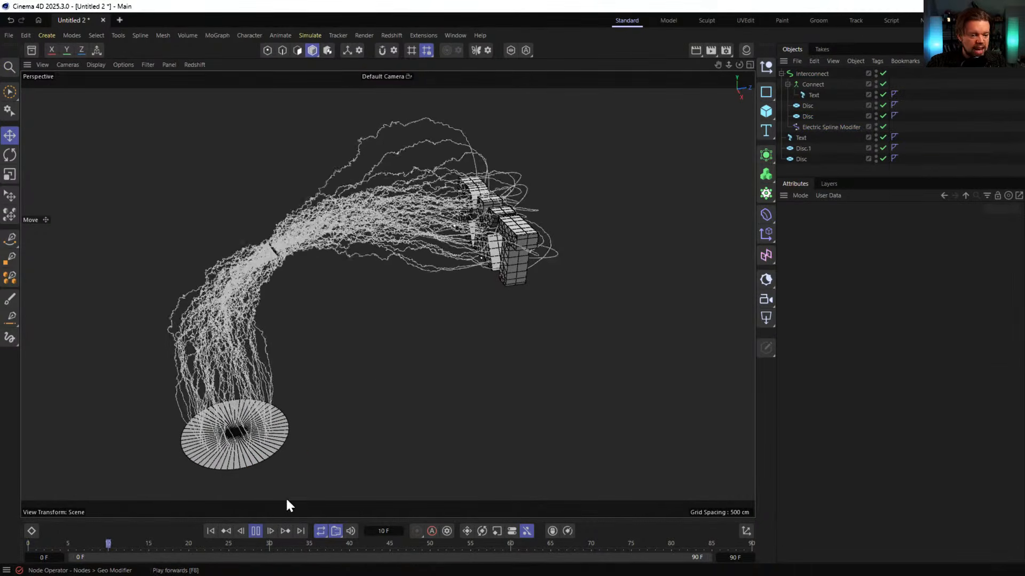
{"action": "right_click_drag", "start_coordinate": [386, 198], "coordinate": [421, 193], "text": "alt"}
{"action": "left_click_drag", "start_coordinate": [421, 193], "coordinate": [380, 181], "text": "alt"}
{"action": "middle_click_drag", "start_coordinate": [510, 169], "coordinate": [529, 216], "text": "alt"}
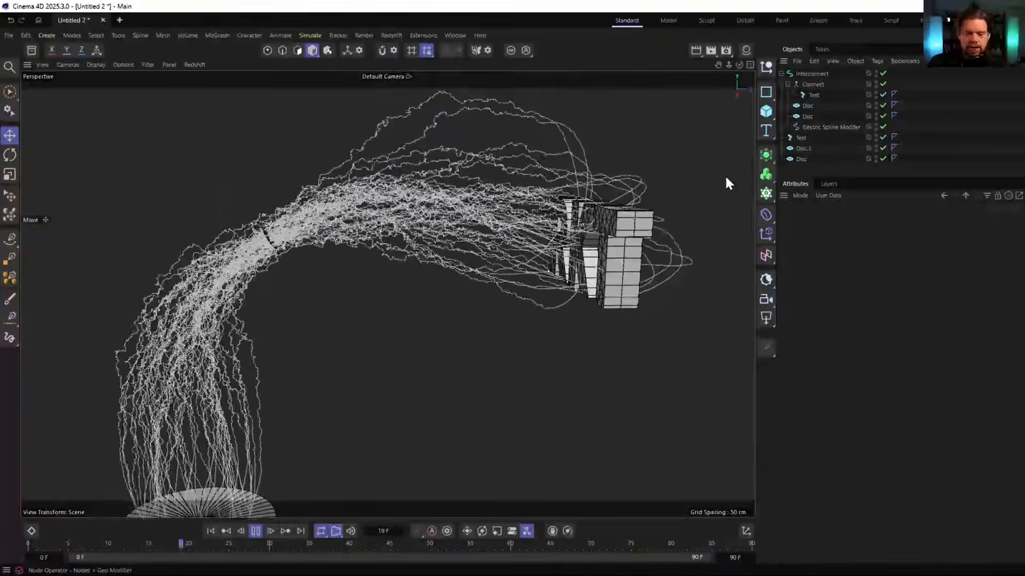
Move the small middle disc inside the Interconnect and its separate counterpart together farther away from the text
{"action": "left_click", "coordinate": [807, 105]}
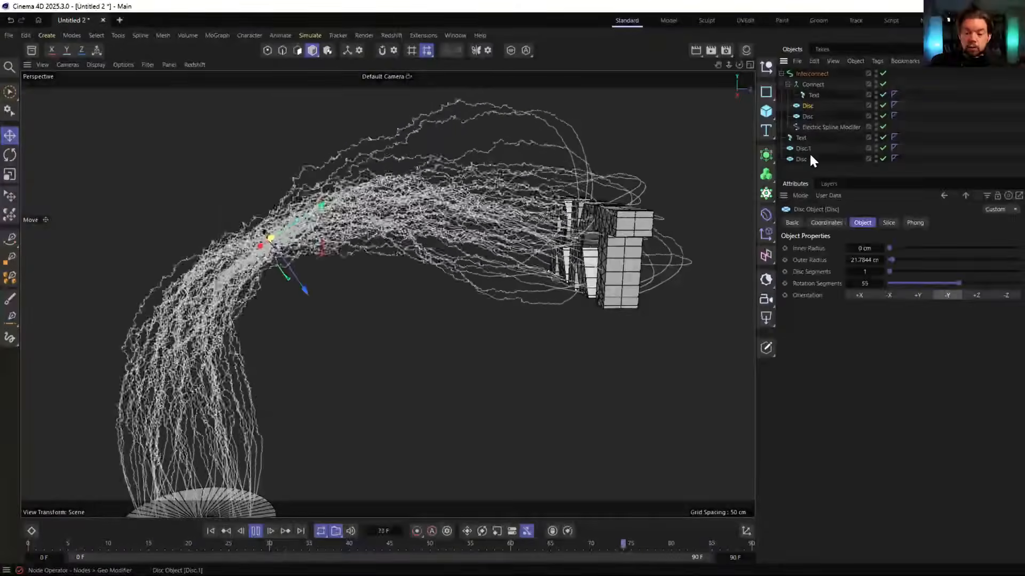
{"action": "left_click", "coordinate": [803, 149], "text": "ctrl"}
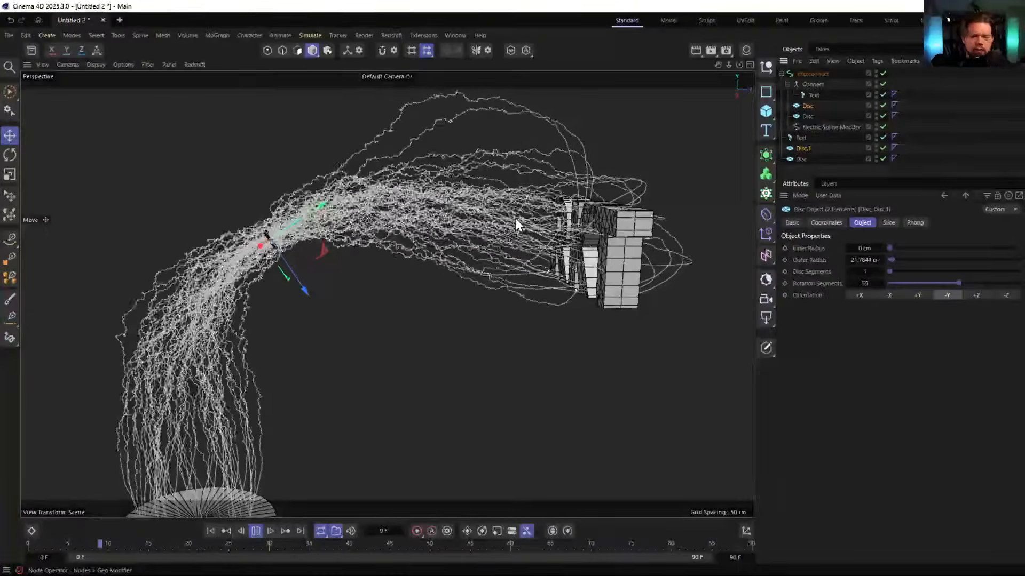
{"action": "key", "text": "e"}
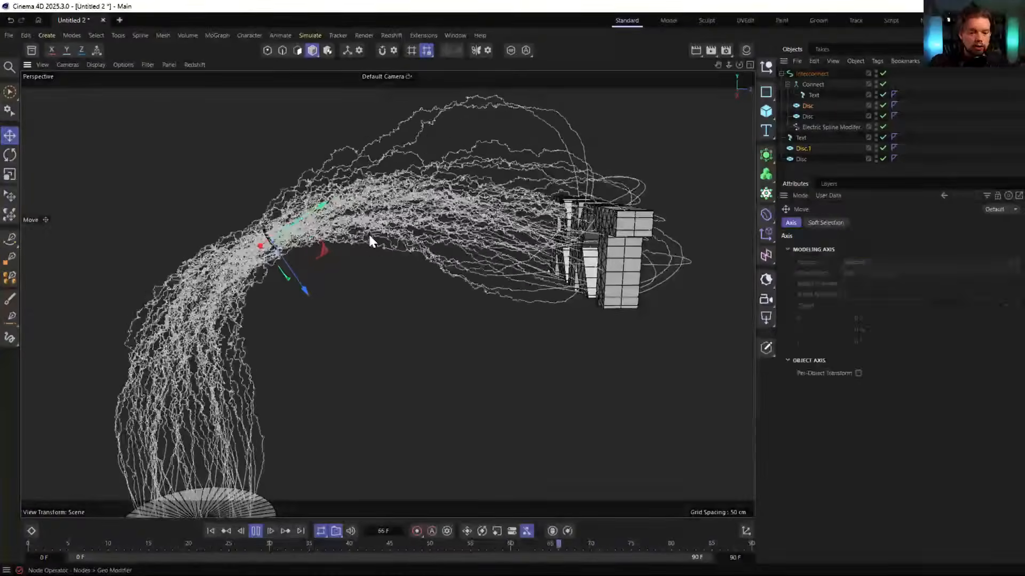
{"action": "left_click_drag", "start_coordinate": [324, 250], "coordinate": [209, 311]}
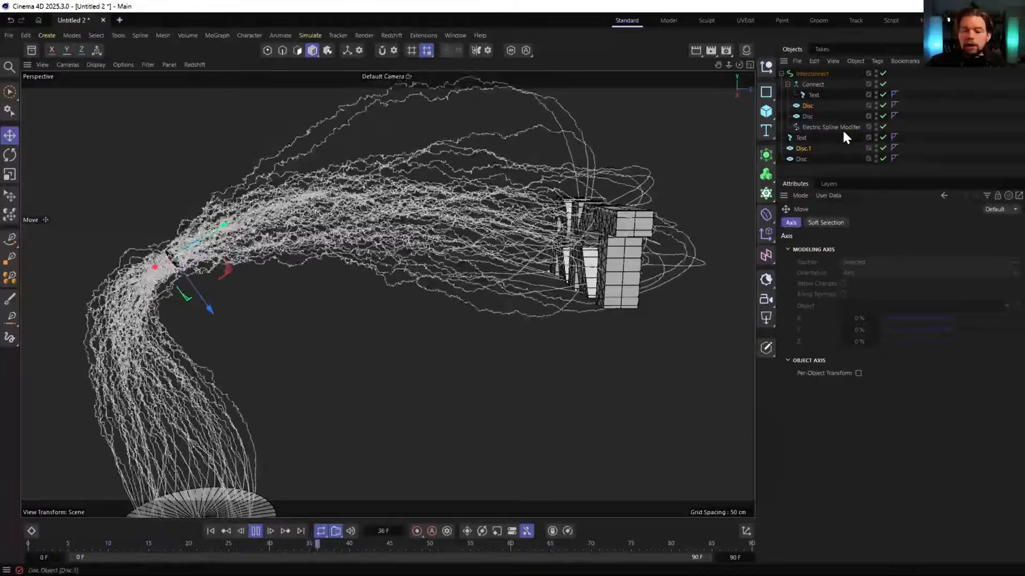
Set the Electric Spline Modifier's Displacement to 124 cm, Noise Frequency to 0.24 and Blend to 0%
{"action": "left_click", "coordinate": [825, 127]}
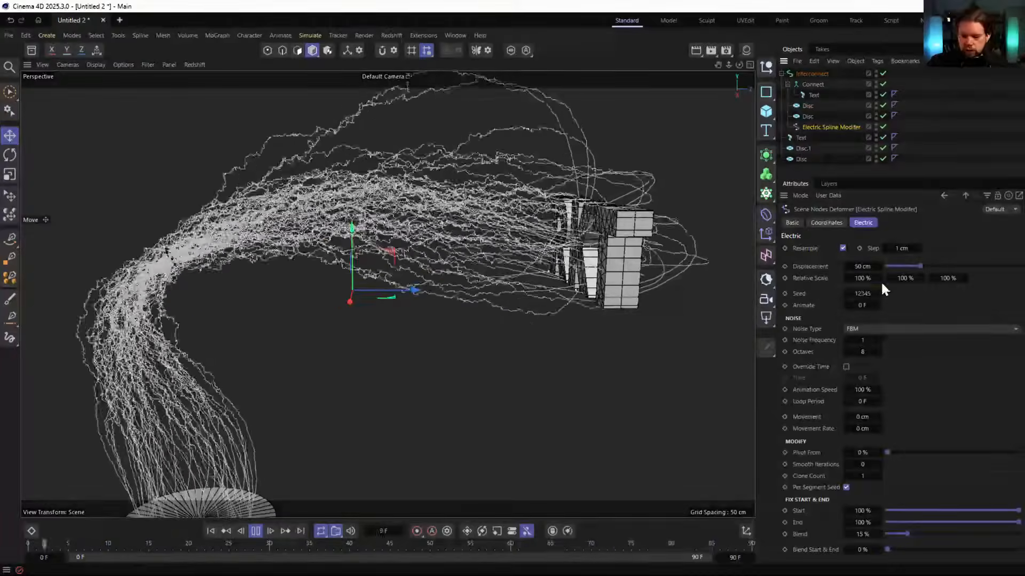
{"action": "left_click_drag", "start_coordinate": [918, 266], "coordinate": [968, 267]}
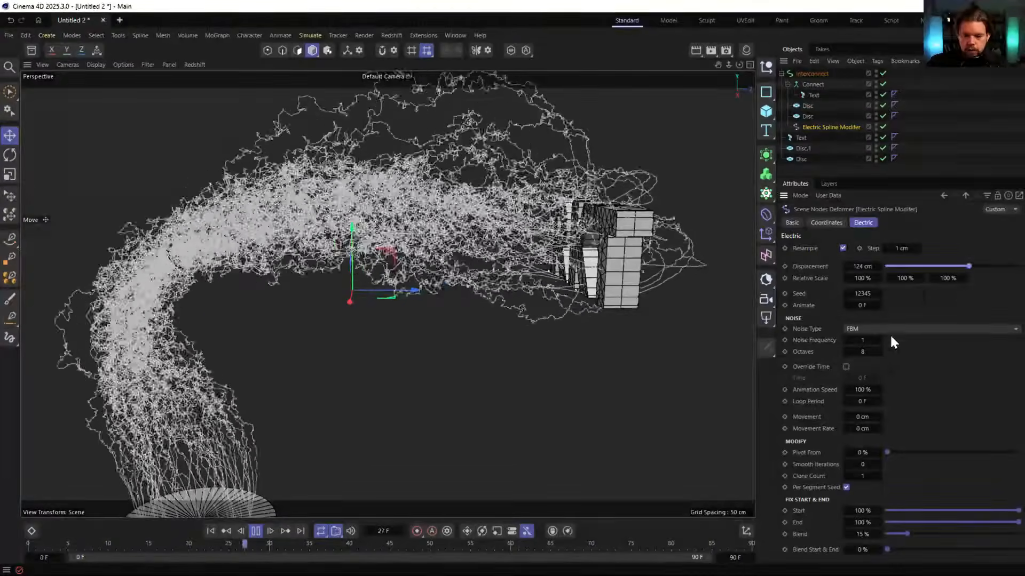
{"action": "mouse_move", "coordinate": [863, 340]}
{"action": "left_mouse_down"}
{"action": "mouse_move", "coordinate": [822, 340]}
{"action": "mouse_move", "coordinate": [863, 327]}
{"action": "left_mouse_up"}
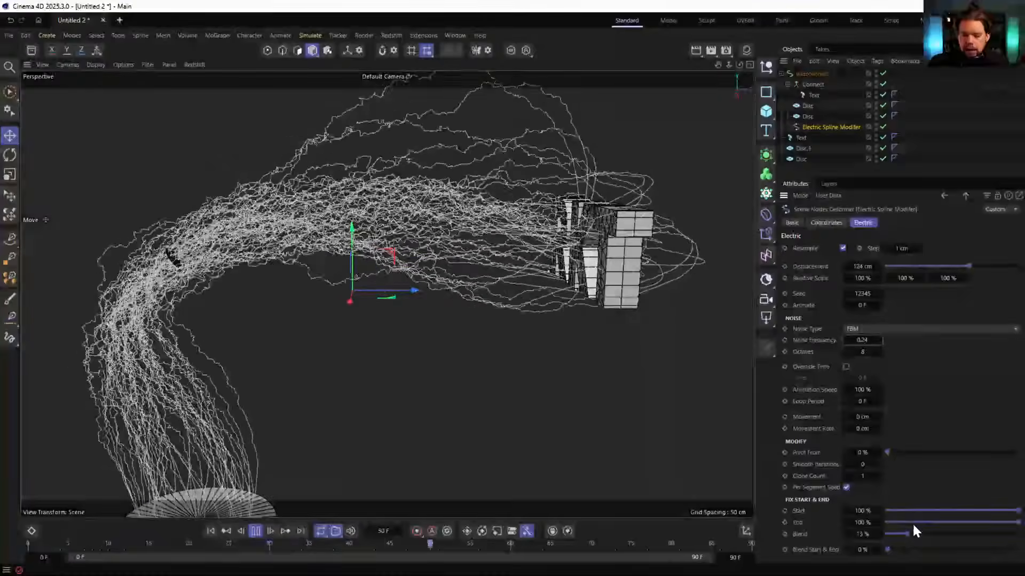
{"action": "left_click_drag", "start_coordinate": [907, 533], "coordinate": [879, 533]}
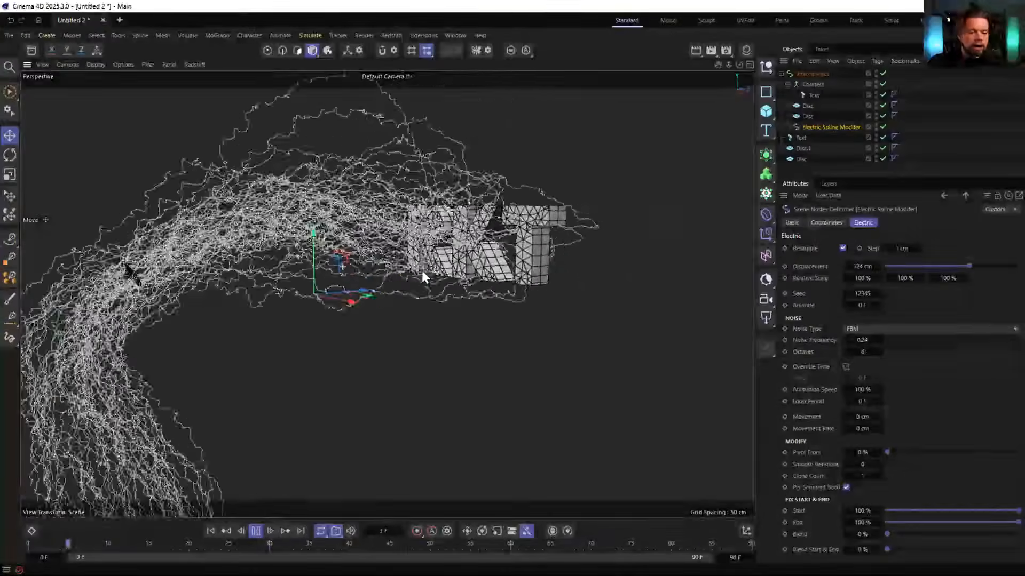
Try the Electric Spline Modifier's End value at 0% and undo the change
{"action": "scroll", "coordinate": [387, 286], "scroll_direction": "down", "scroll_amount": 5}
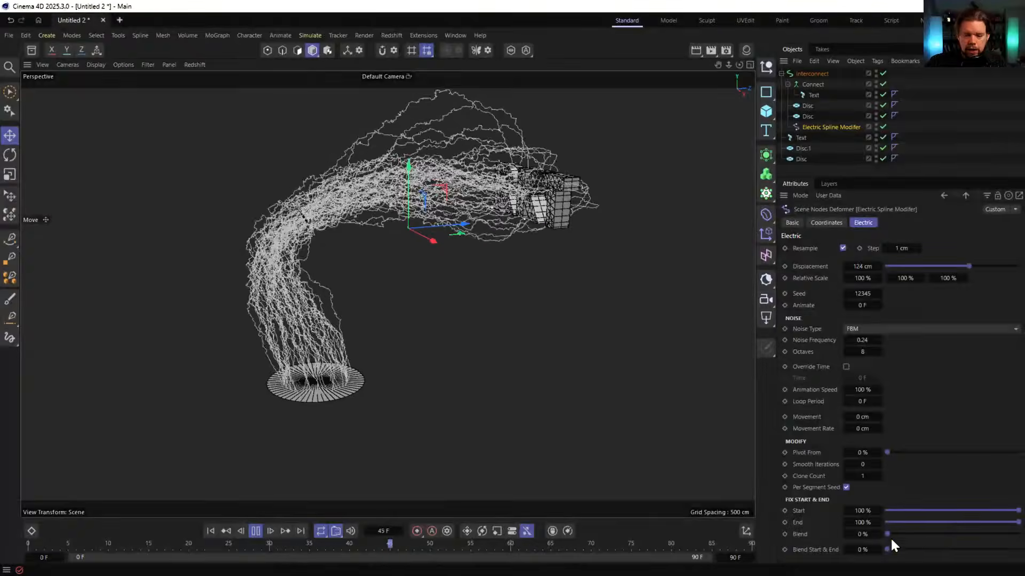
{"action": "mouse_move", "coordinate": [1018, 510]}
{"action": "left_mouse_down"}
{"action": "mouse_move", "coordinate": [881, 508]}
{"action": "mouse_move", "coordinate": [1018, 511]}
{"action": "left_mouse_up"}
{"action": "left_click_drag", "start_coordinate": [953, 523], "coordinate": [799, 524]}
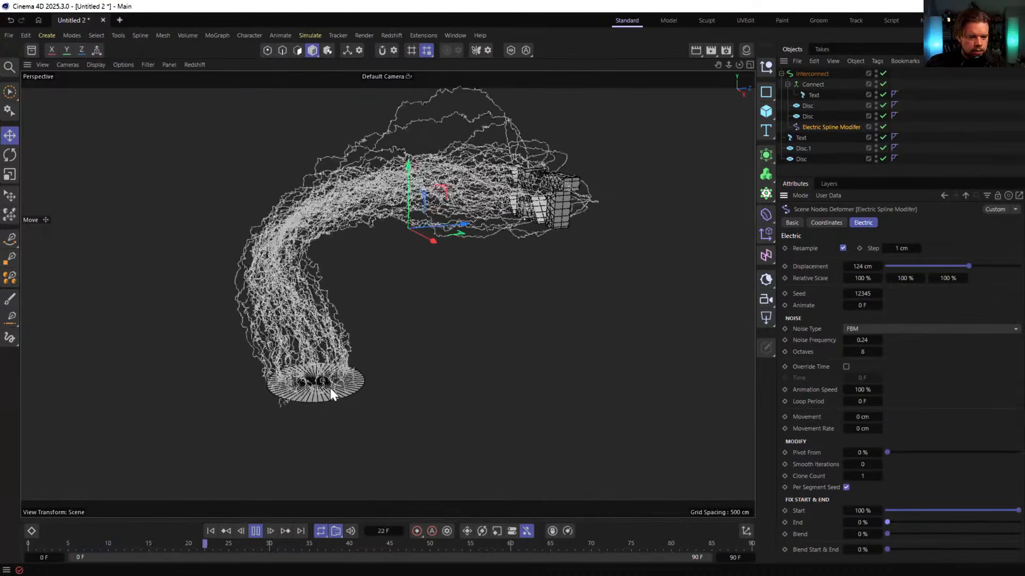
{"action": "key", "text": "ctrl+z"}
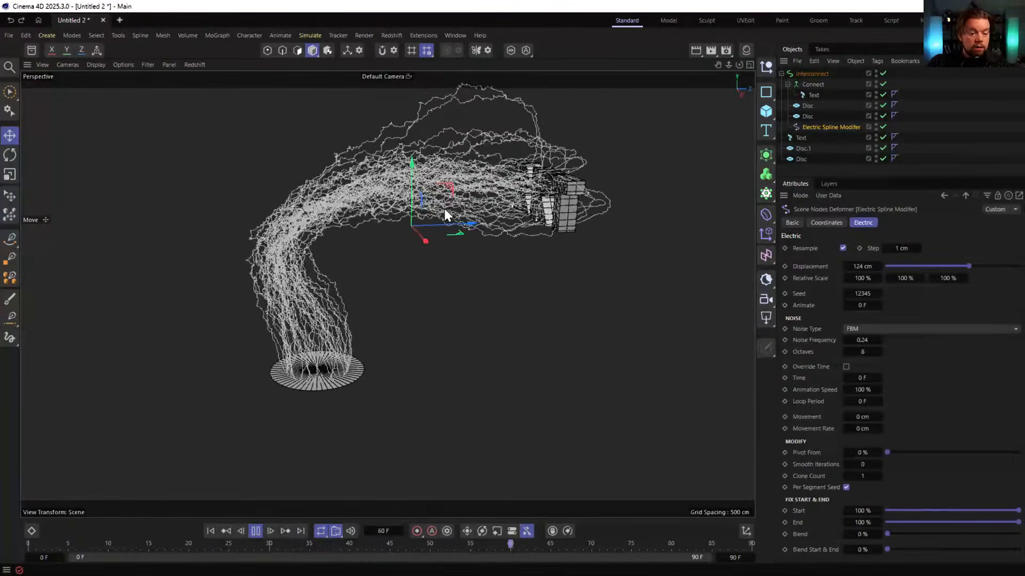
Set the Electric Spline Modifier's Animation Speed to 11% and Movement Rate to -555 cm, and watch the playback
{"action": "right_click_drag", "start_coordinate": [444, 209], "coordinate": [466, 209], "text": "alt"}
{"action": "middle_click_drag", "start_coordinate": [465, 209], "coordinate": [417, 244], "text": "alt"}
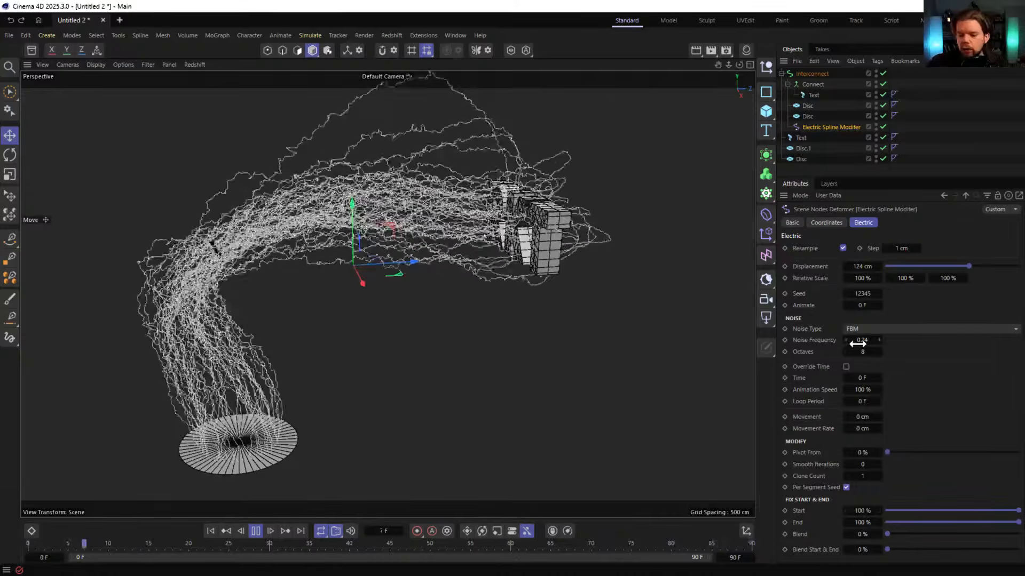
{"action": "left_click", "coordinate": [868, 389]}
{"action": "type", "text": "11"}
{"action": "key", "text": "Return"}
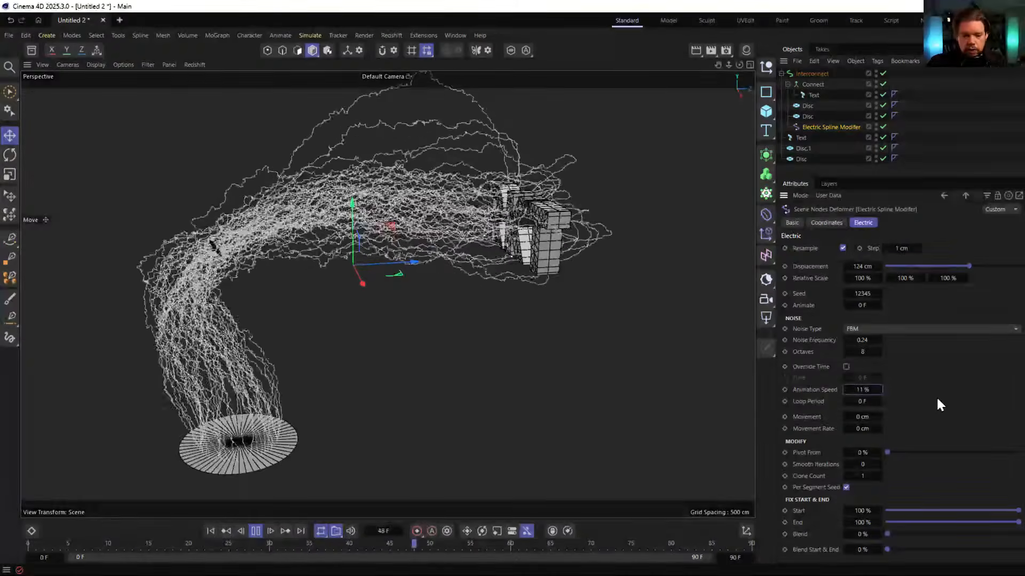
{"action": "left_click", "coordinate": [865, 428]}
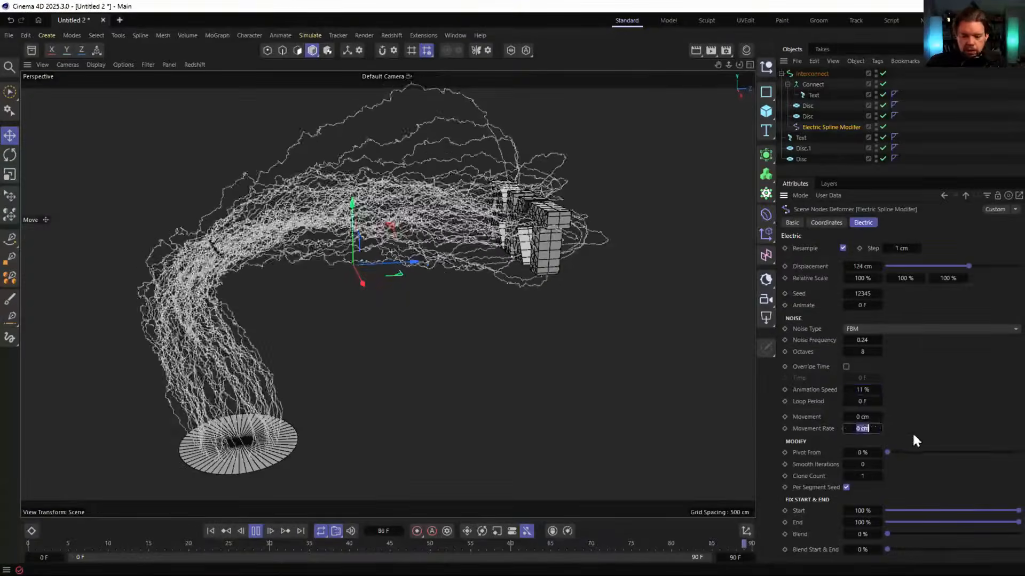
{"action": "type", "text": "555"}
{"action": "key", "text": "Return"}
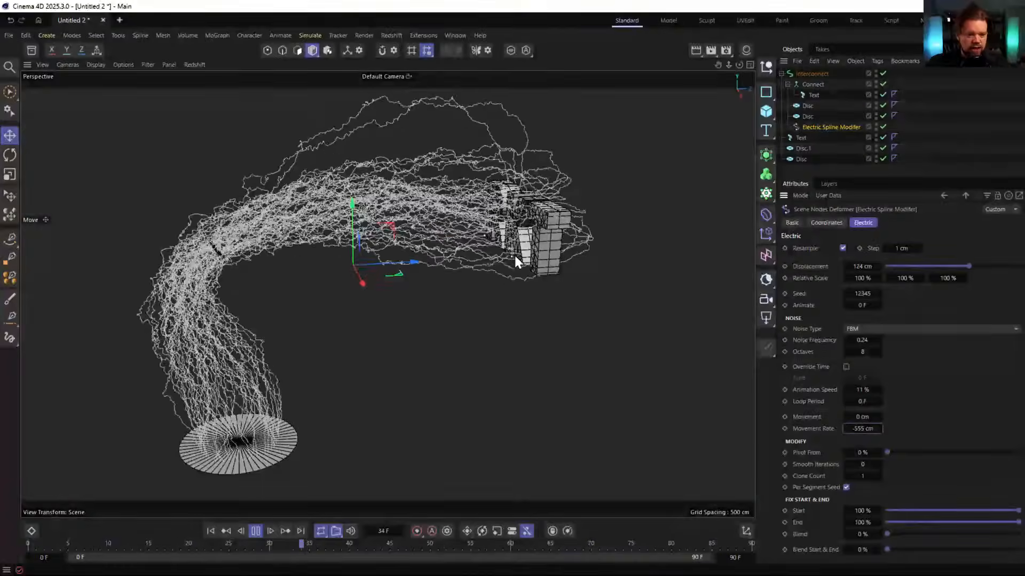
{"action": "left_click_drag", "start_coordinate": [514, 255], "coordinate": [537, 256], "text": "alt"}
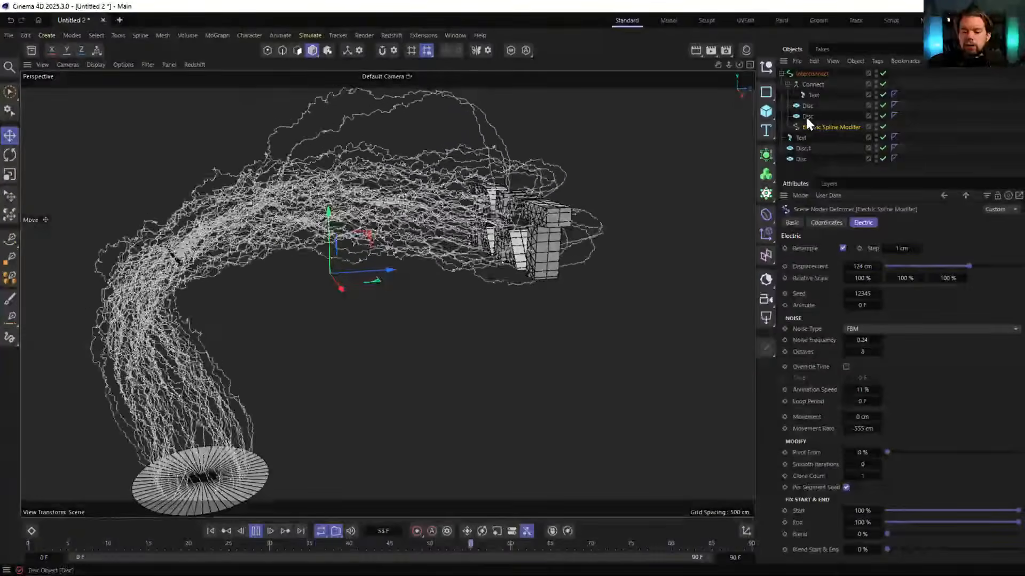
Delete both discs inside the Interconnect and the two separate discs, keeping only the text objects
{"action": "left_click", "coordinate": [806, 110]}
{"action": "key", "text": "Delete"}
{"action": "left_click", "coordinate": [806, 110]}
{"action": "key", "text": "Delete"}
{"action": "left_click", "coordinate": [801, 127]}
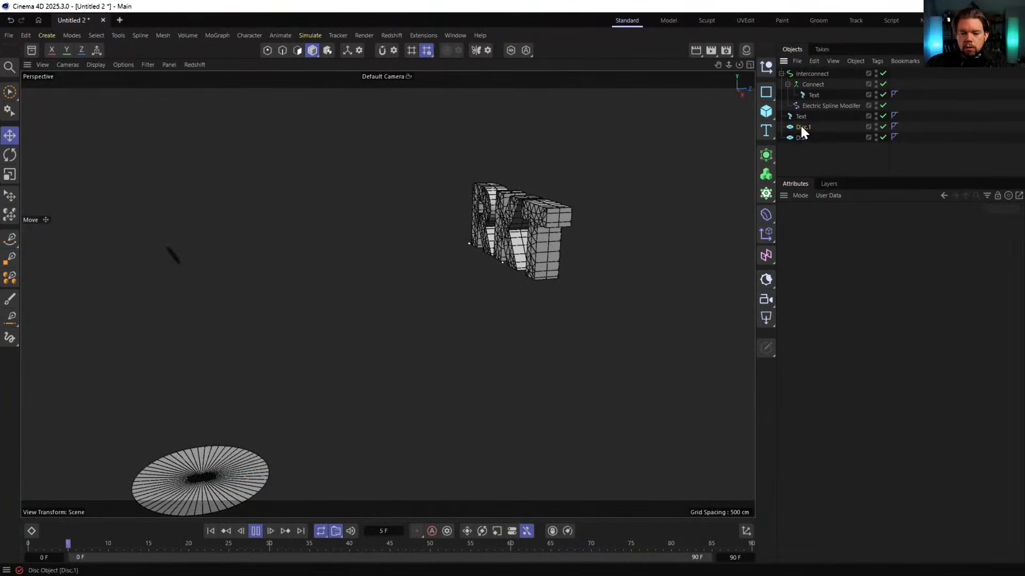
{"action": "key", "text": "Delete"}
Create a sphere and set its type to Icosahedron
{"action": "left_click", "coordinate": [766, 110]}
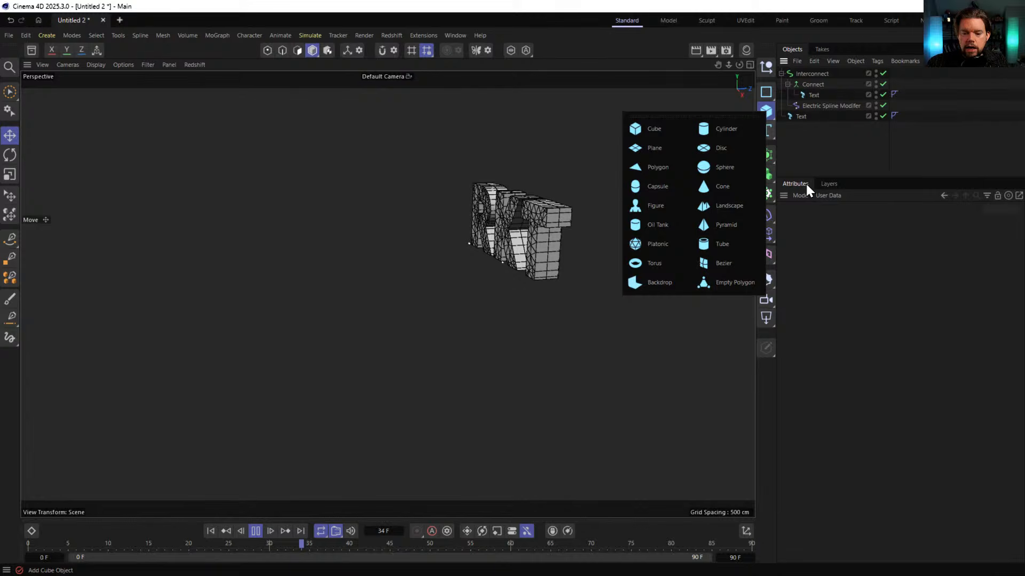
{"action": "left_click", "coordinate": [724, 167]}
{"action": "key", "text": "t"}
{"action": "left_click_drag", "start_coordinate": [255, 313], "coordinate": [939, 187]}
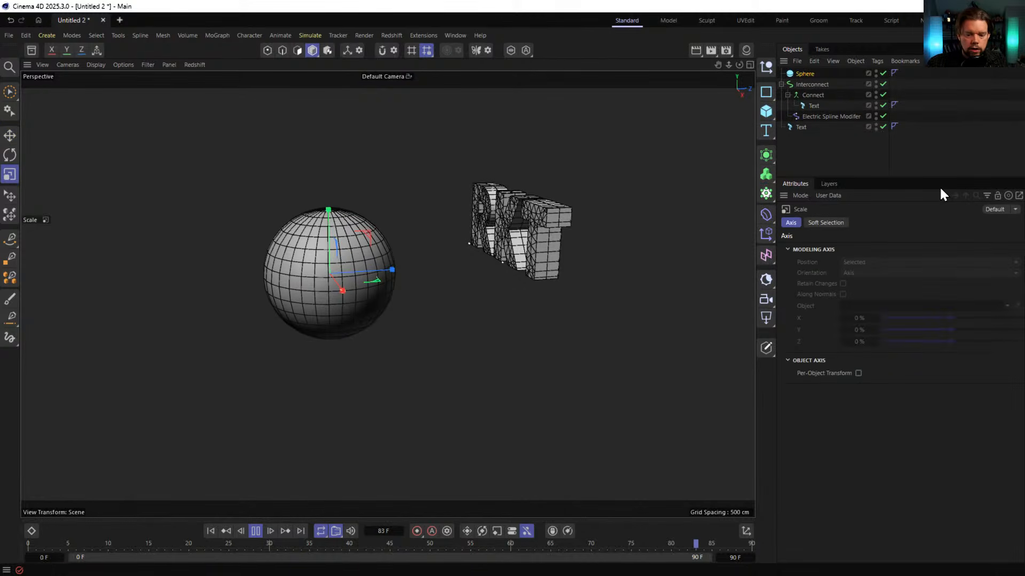
{"action": "left_click", "coordinate": [805, 73]}
{"action": "left_click", "coordinate": [876, 290]}
{"action": "left_click", "coordinate": [808, 328]}
Scale the sphere up to a radius of about 547 cm and move it so it surrounds the text
{"action": "key", "text": "t"}
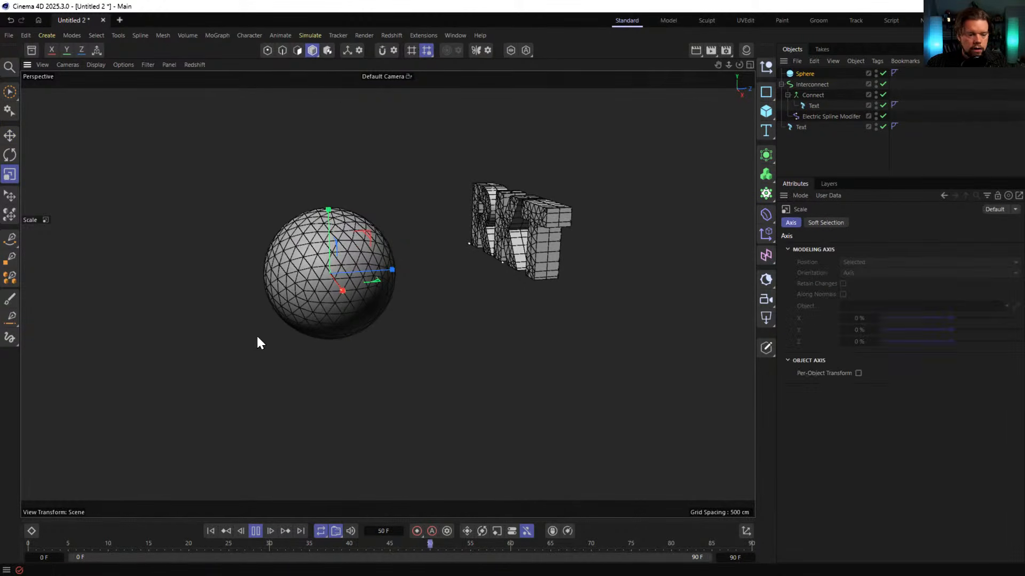
{"action": "left_click_drag", "start_coordinate": [257, 336], "coordinate": [389, 309]}
{"action": "key", "text": "e"}
{"action": "left_click_drag", "start_coordinate": [389, 269], "coordinate": [554, 247]}
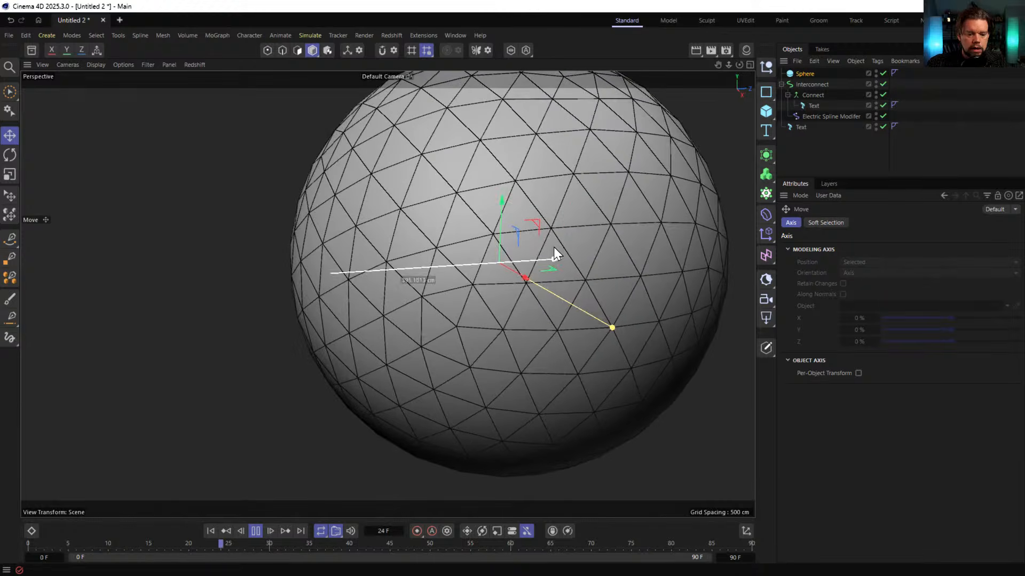
{"action": "key", "text": "t"}
{"action": "left_click_drag", "start_coordinate": [446, 240], "coordinate": [491, 230]}
Delete the duplicate sphere and place the remaining one inside the Interconnect, directly after Connect
{"action": "left_click_drag", "start_coordinate": [801, 72], "coordinate": [807, 138]}
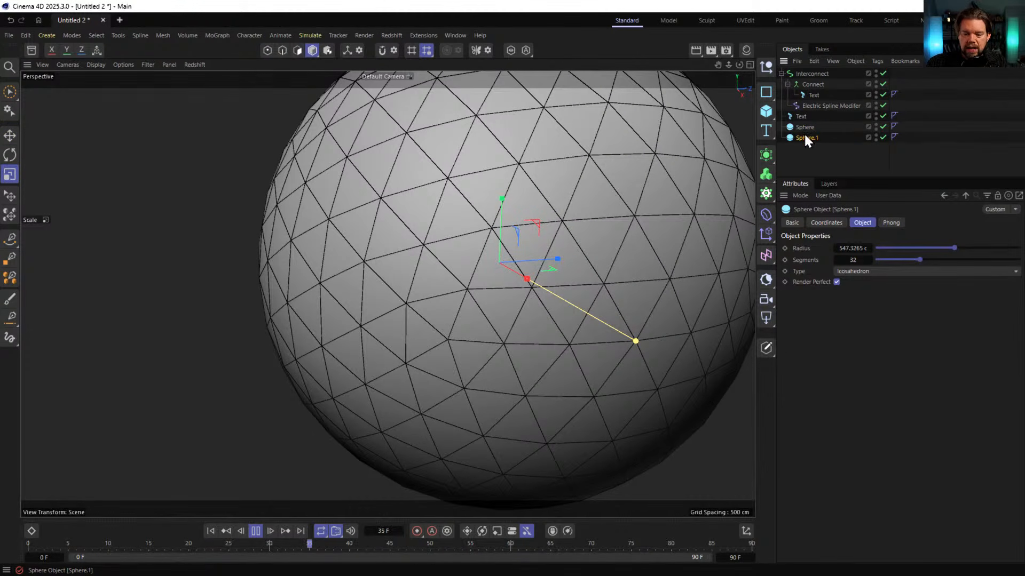
{"action": "key", "text": "Delete"}
{"action": "left_click_drag", "start_coordinate": [800, 123], "coordinate": [810, 99]}
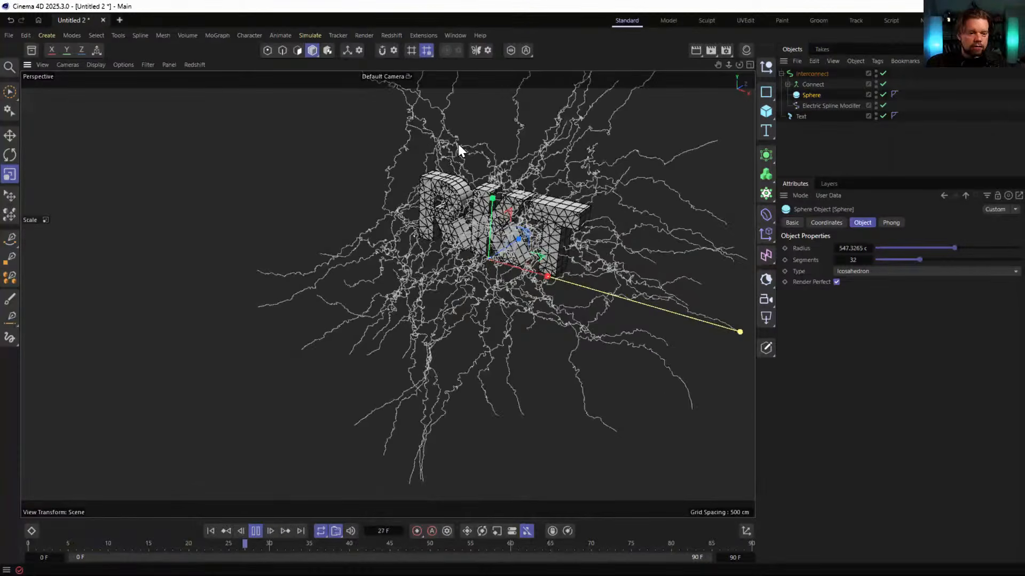
Enlarge the sphere further around the text and raise the Interconnect's Count to 17%
{"action": "left_click_drag", "start_coordinate": [458, 144], "coordinate": [395, 136], "text": "alt"}
{"action": "left_click_drag", "start_coordinate": [465, 226], "coordinate": [555, 286], "text": "alt"}
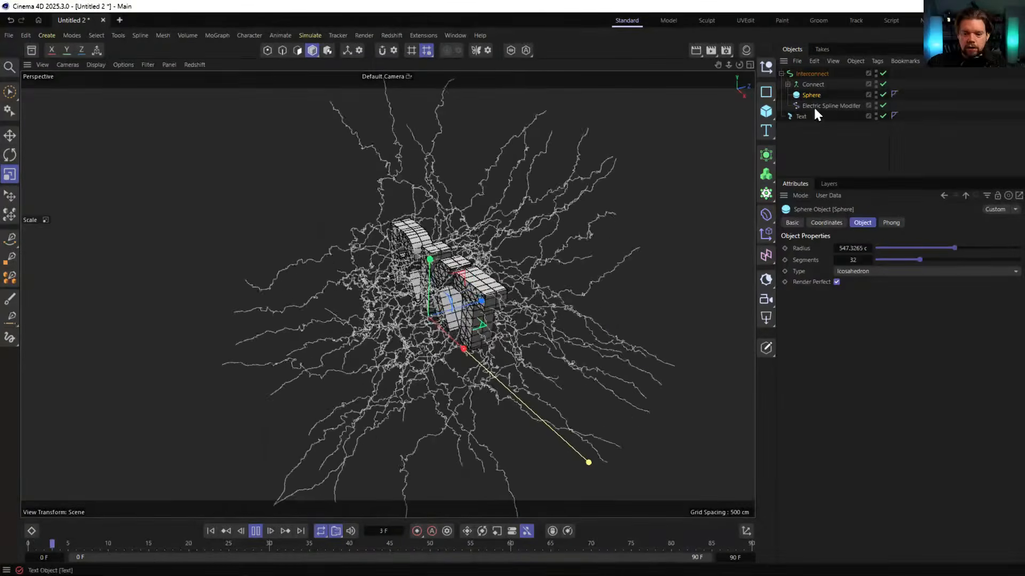
{"action": "left_click_drag", "start_coordinate": [560, 191], "coordinate": [760, 143]}
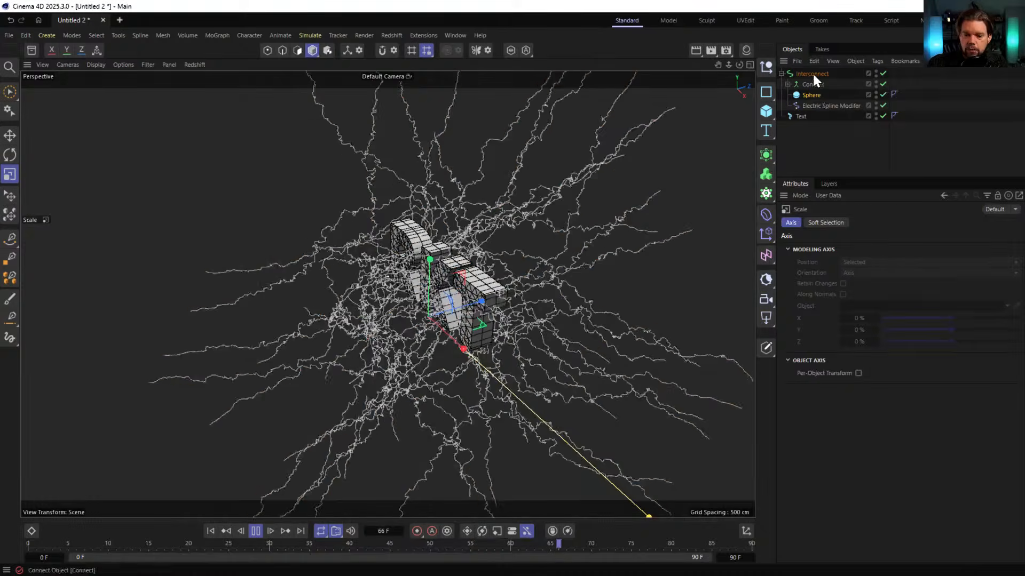
{"action": "left_click", "coordinate": [812, 74]}
{"action": "mouse_move", "coordinate": [904, 308]}
{"action": "left_mouse_down"}
{"action": "mouse_move", "coordinate": [865, 310]}
{"action": "mouse_move", "coordinate": [913, 305]}
{"action": "left_mouse_up"}
{"action": "left_click", "coordinate": [879, 307]}
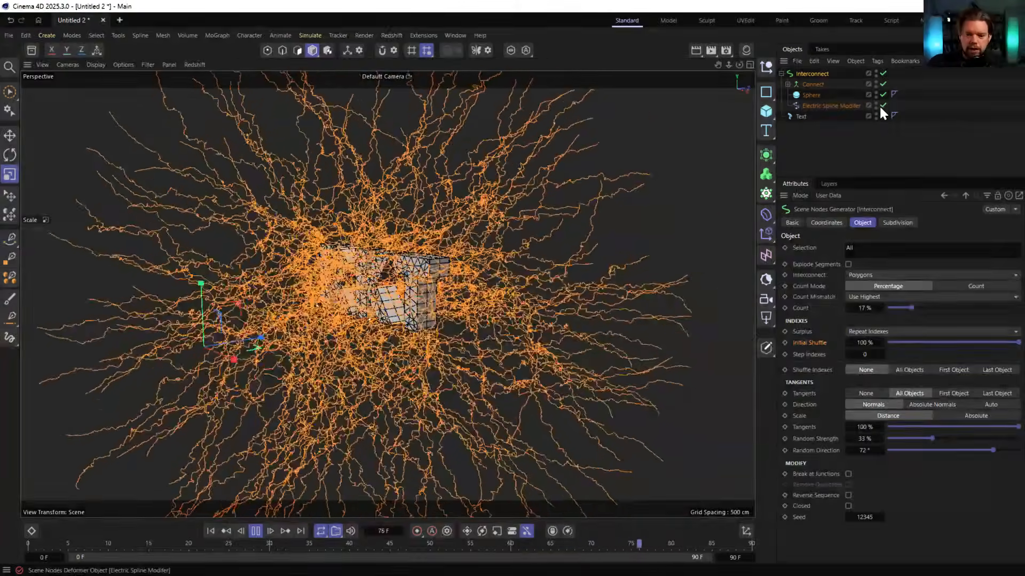
Switch the Electric Spline Modifier off and on to compare the splines, and set its resampling Step to 5 cm
{"action": "left_click", "coordinate": [882, 105]}
{"action": "left_click", "coordinate": [882, 105]}
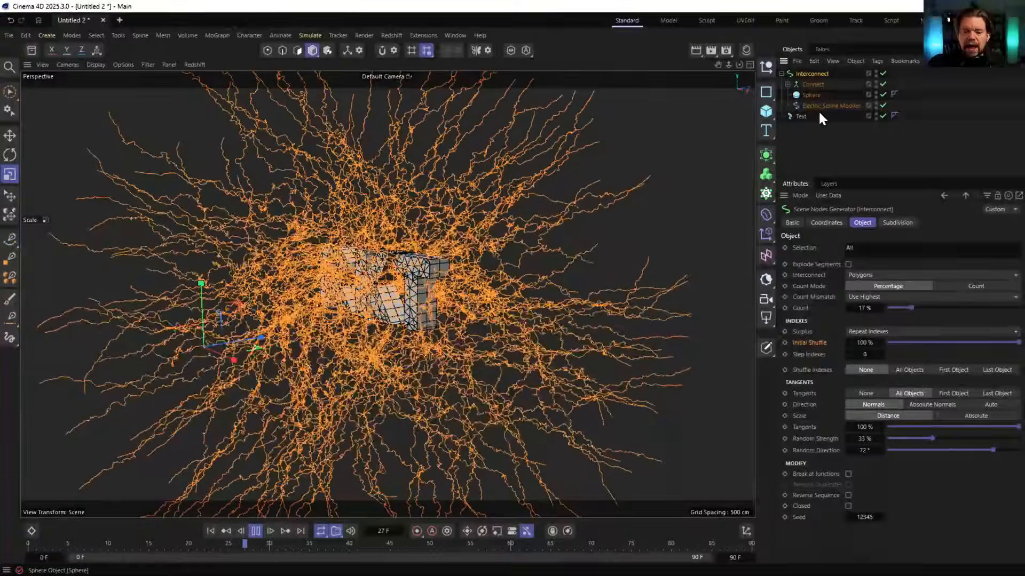
{"action": "left_click", "coordinate": [818, 107]}
{"action": "left_click", "coordinate": [902, 248]}
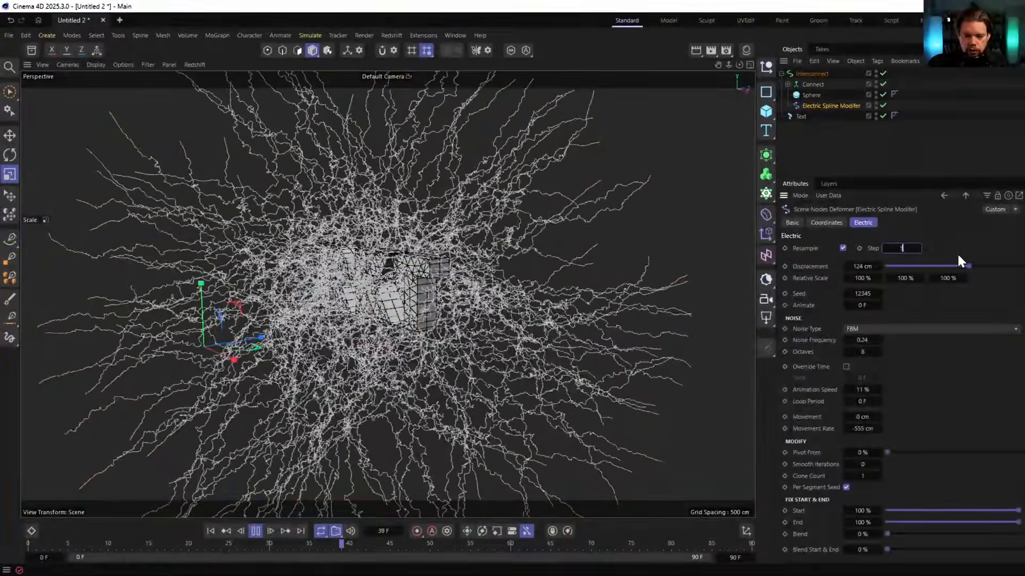
{"action": "type", "text": "5"}
{"action": "key", "text": "Return"}
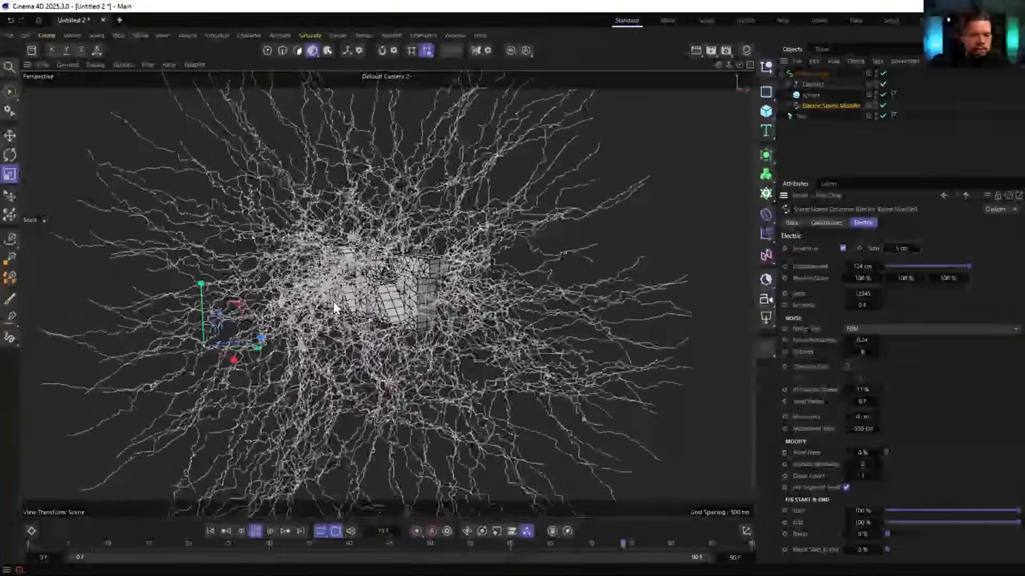
Lower the Interconnect's Count to 4% for fewer splines between the text and the sphere
{"action": "left_click", "coordinate": [810, 73]}
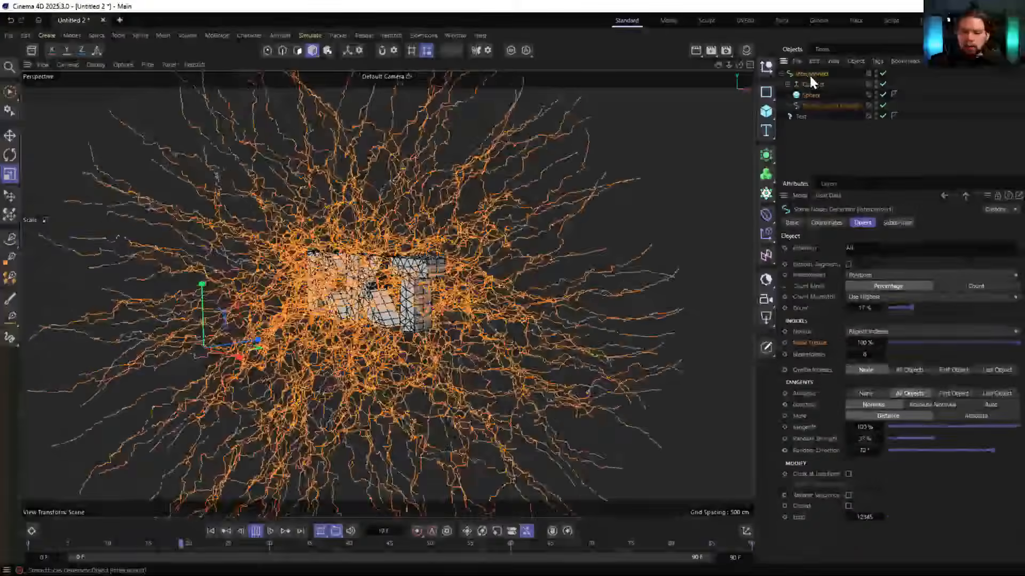
{"action": "left_click_drag", "start_coordinate": [912, 308], "coordinate": [892, 306]}
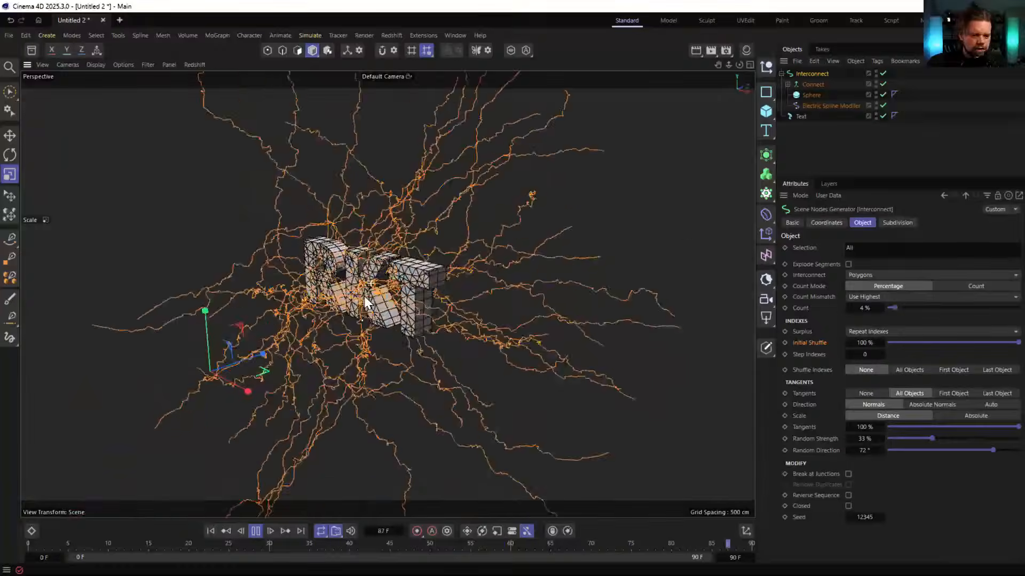
Duplicate the sphere inside the Interconnect, directly after the original, and scale the copy up well beyond it
{"action": "left_click_drag", "start_coordinate": [364, 296], "coordinate": [389, 281], "text": "alt"}
{"action": "right_click_drag", "start_coordinate": [389, 280], "coordinate": [424, 259], "text": "alt"}
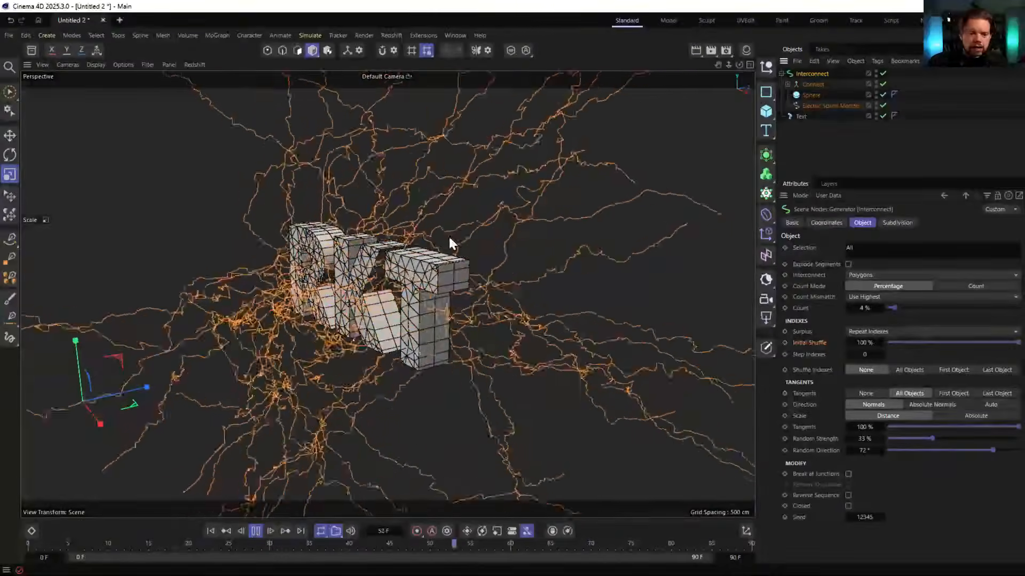
{"action": "left_click_drag", "start_coordinate": [450, 238], "coordinate": [360, 292], "text": "alt"}
{"action": "right_click_drag", "start_coordinate": [360, 292], "coordinate": [420, 292], "text": "alt"}
{"action": "right_click_drag", "start_coordinate": [477, 248], "coordinate": [436, 283], "text": "alt"}
{"action": "middle_click_drag", "start_coordinate": [435, 284], "coordinate": [365, 303], "text": "alt"}
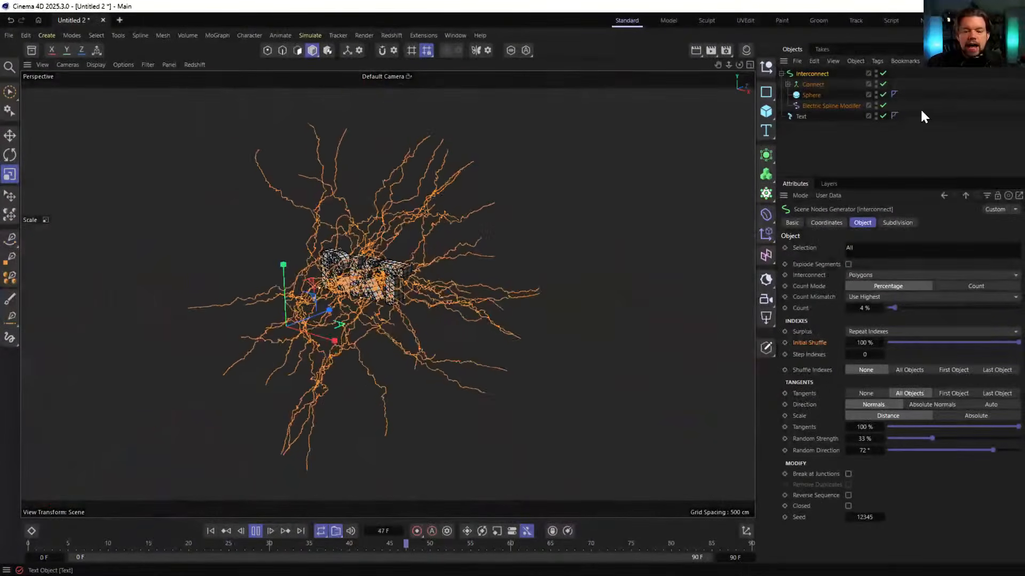
{"action": "left_click", "coordinate": [811, 95]}
{"action": "left_click_drag", "start_coordinate": [811, 95], "coordinate": [810, 108], "text": "ctrl"}
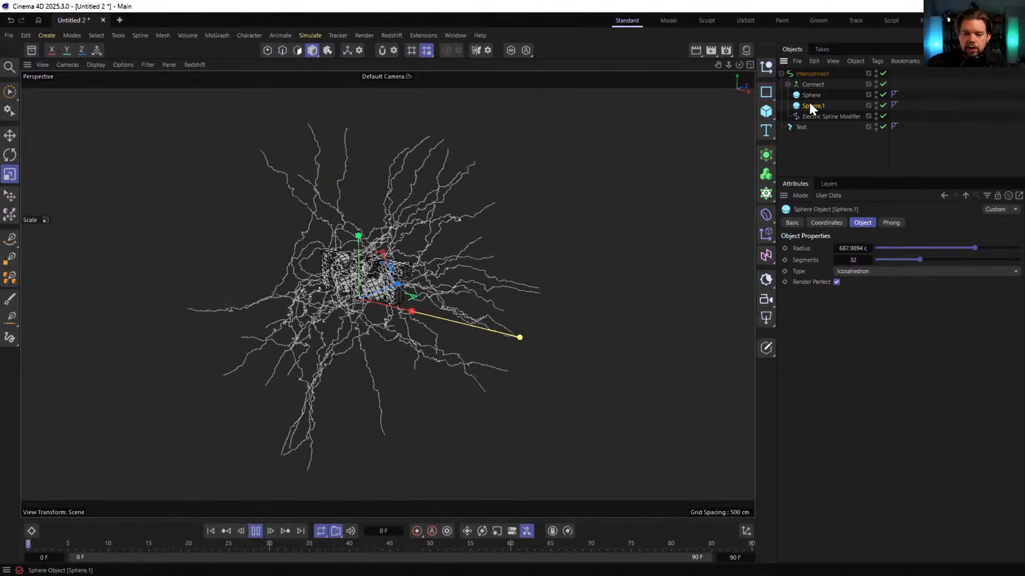
{"action": "left_click_drag", "start_coordinate": [363, 220], "coordinate": [510, 200]}
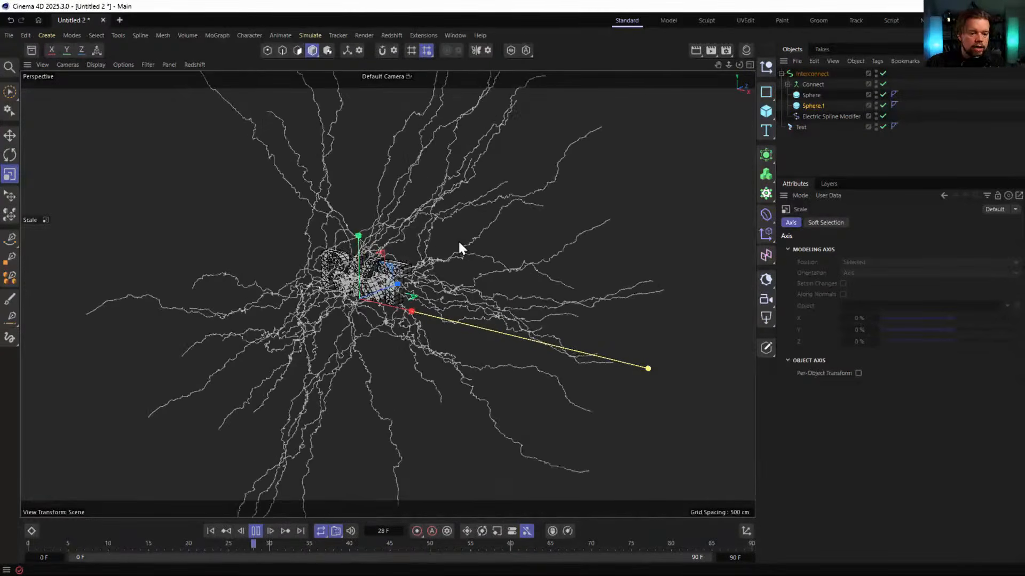
Try enlarging the duplicate sphere even further around the text, and undo that scaling
{"action": "key", "text": "e"}
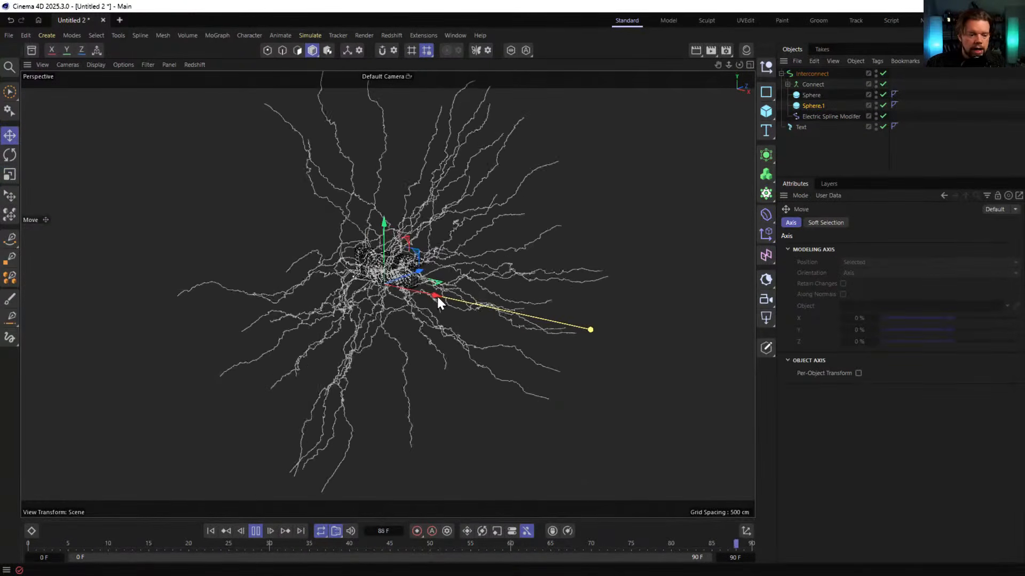
{"action": "left_click_drag", "start_coordinate": [387, 225], "coordinate": [535, 260]}
{"action": "key", "text": "t"}
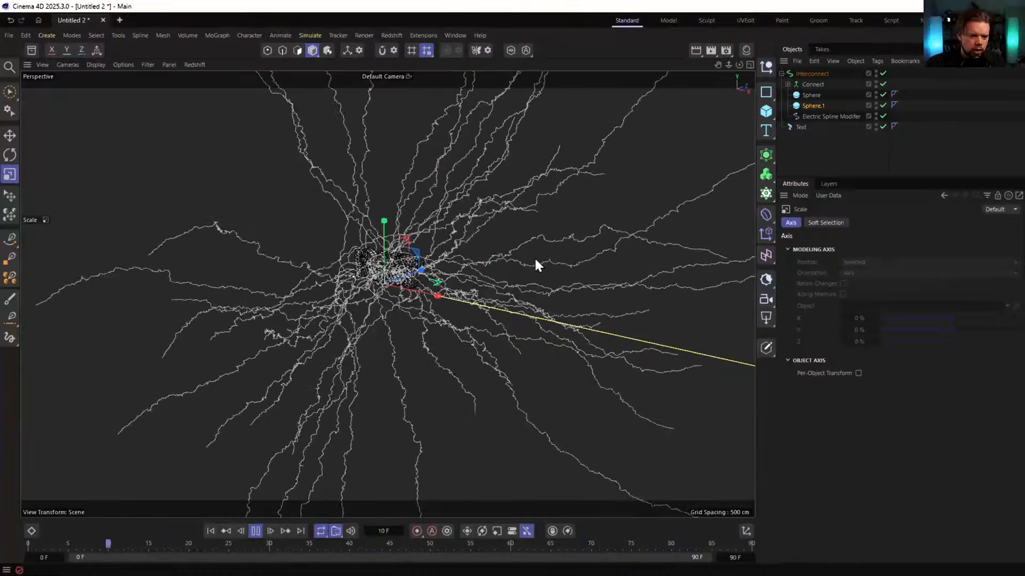
{"action": "key", "text": "ctrl+z"}
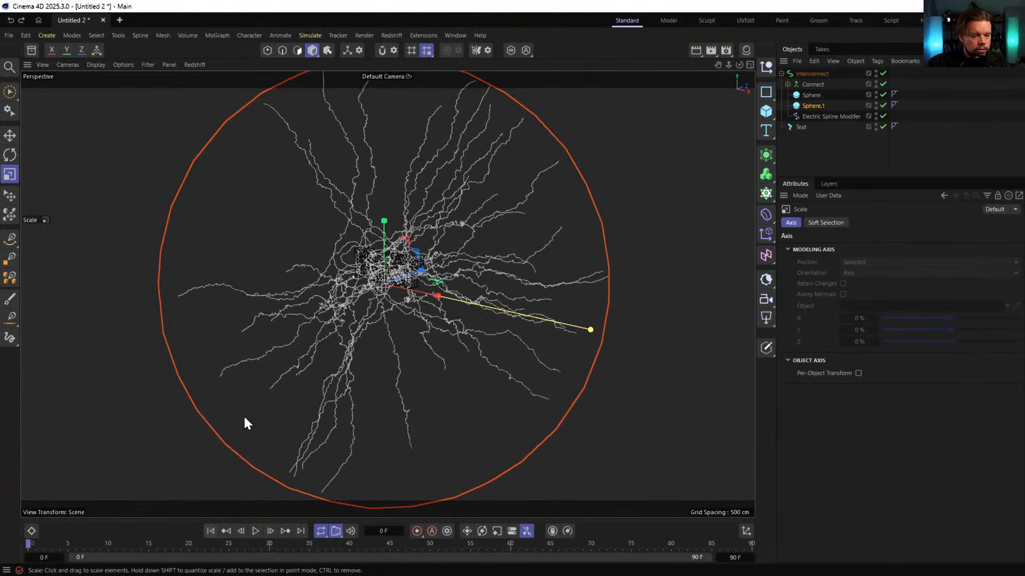
Start a new empty project and add a sphere to it
{"action": "left_click", "coordinate": [119, 20]}
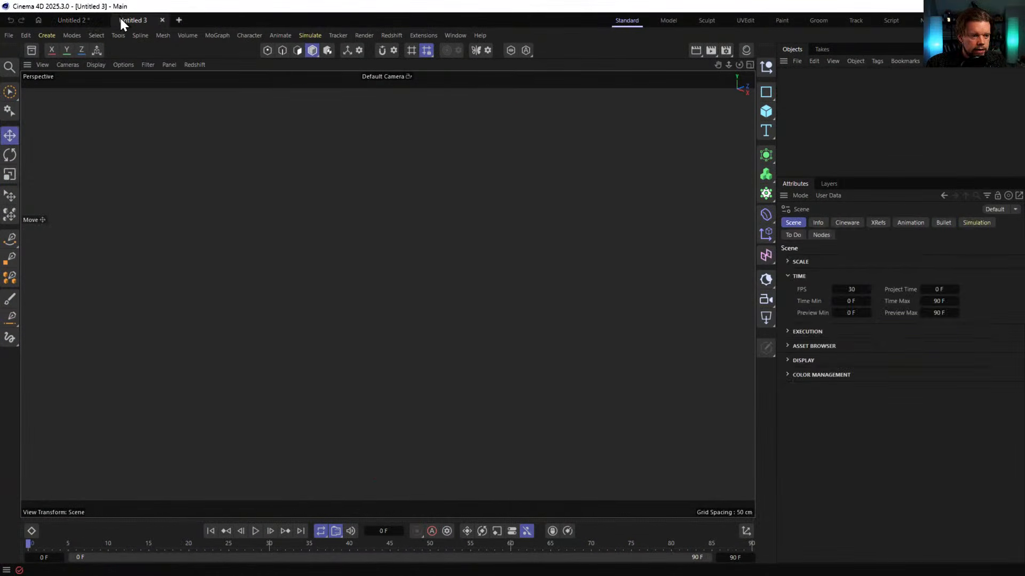
{"action": "left_click", "coordinate": [770, 112]}
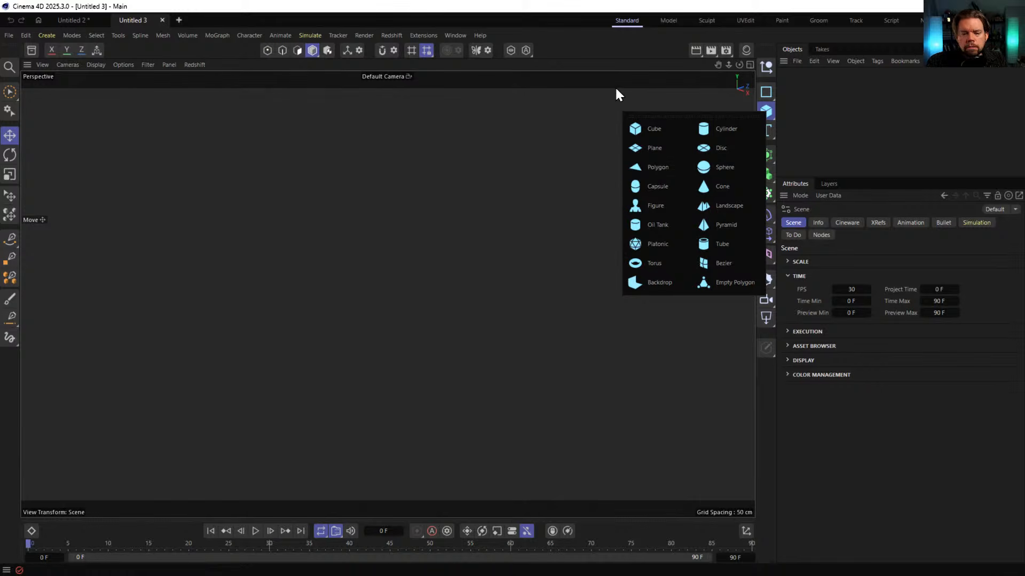
{"action": "left_click", "coordinate": [732, 162]}
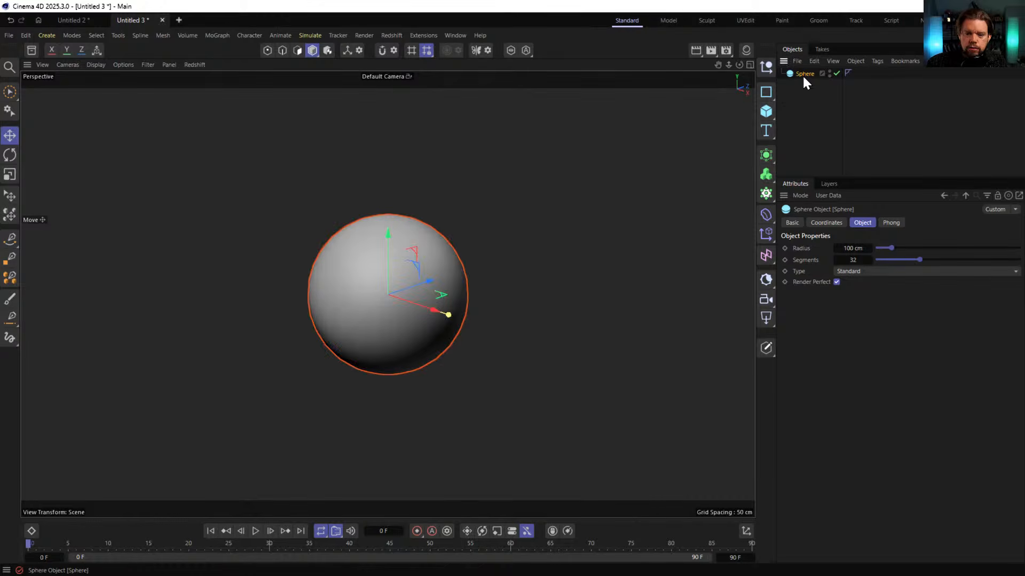
Put the sphere into a Cloner in Linear mode and space the clones 316 cm apart along Y
{"action": "left_click", "coordinate": [764, 193]}
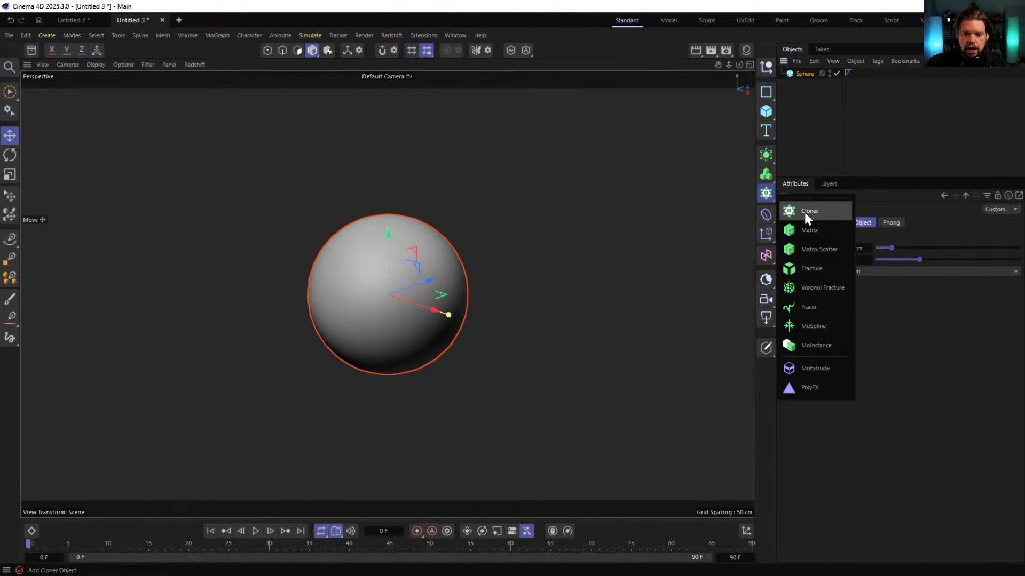
{"action": "left_click", "coordinate": [807, 212]}
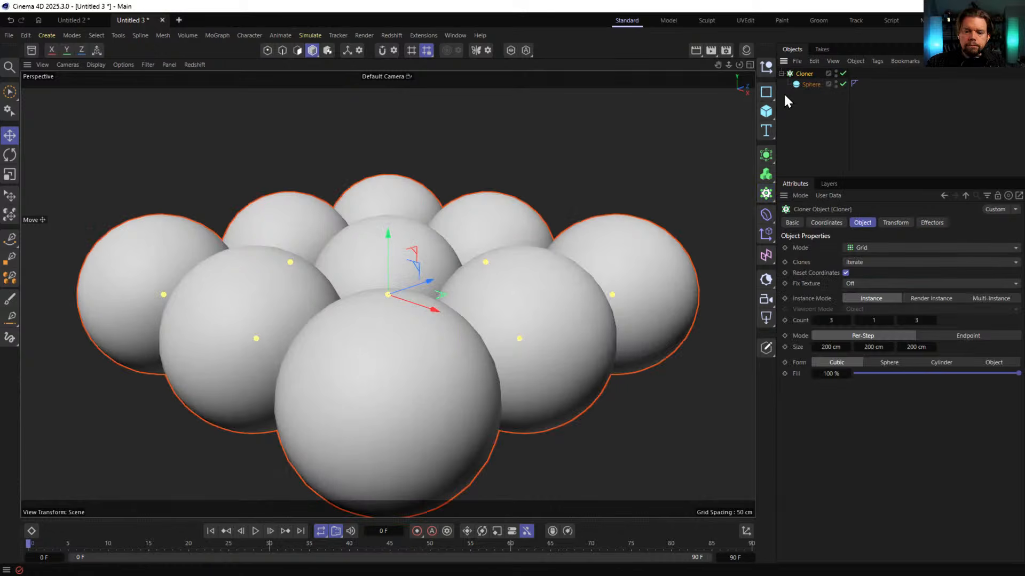
{"action": "left_click", "coordinate": [875, 248]}
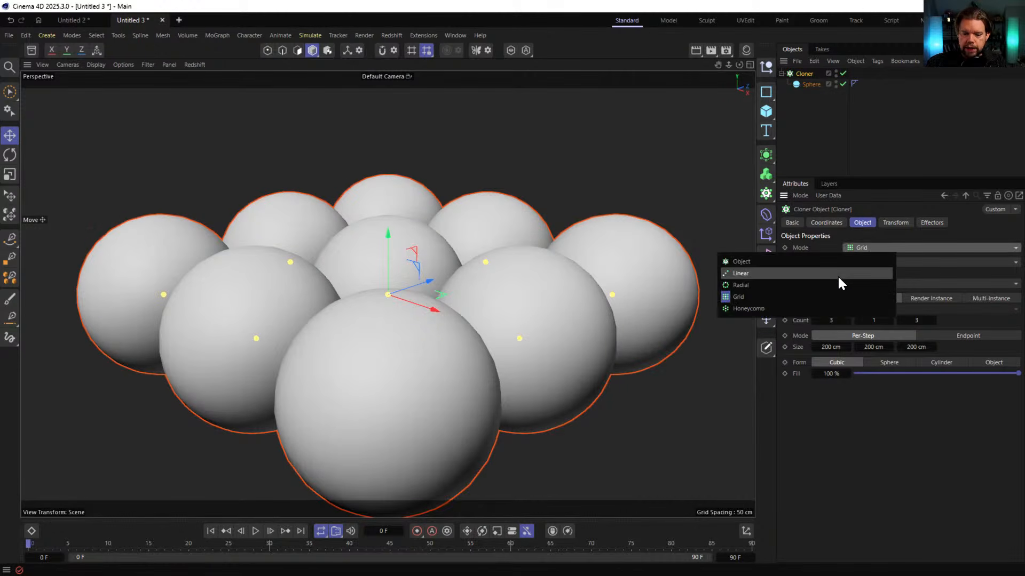
{"action": "left_click", "coordinate": [831, 271]}
{"action": "mouse_move", "coordinate": [868, 325]}
{"action": "left_mouse_down"}
{"action": "mouse_move", "coordinate": [877, 322]}
{"action": "mouse_move", "coordinate": [864, 321]}
{"action": "left_mouse_up"}
{"action": "left_click_drag", "start_coordinate": [841, 381], "coordinate": [841, 241]}
{"action": "right_click_drag", "start_coordinate": [509, 222], "coordinate": [464, 180], "text": "alt"}
{"action": "middle_click_drag", "start_coordinate": [464, 181], "coordinate": [419, 260], "text": "alt"}
Add a Connect object as parent of the Cloner and turn off its Weld option
{"action": "left_click", "coordinate": [766, 156]}
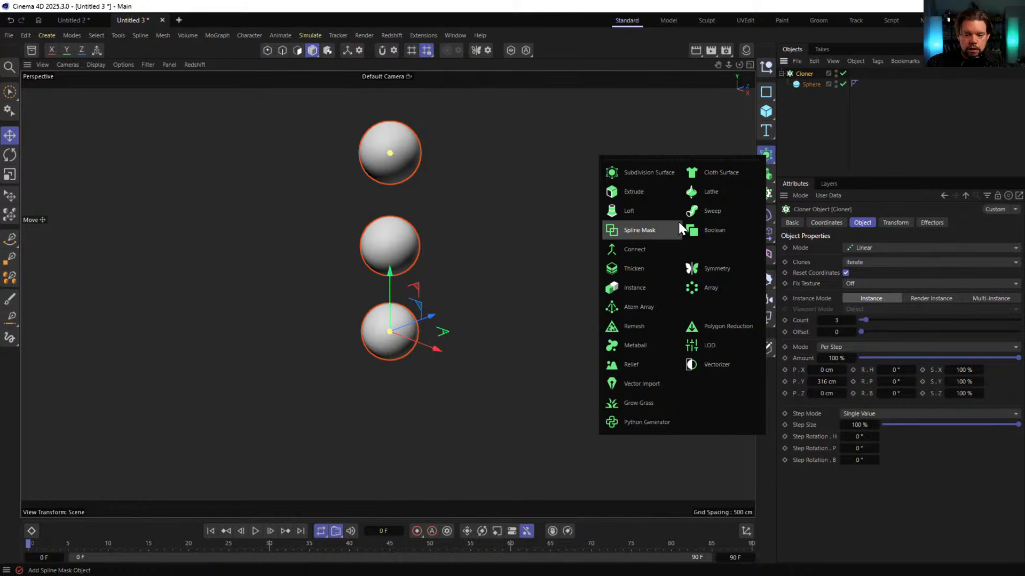
{"action": "left_click", "coordinate": [648, 248]}
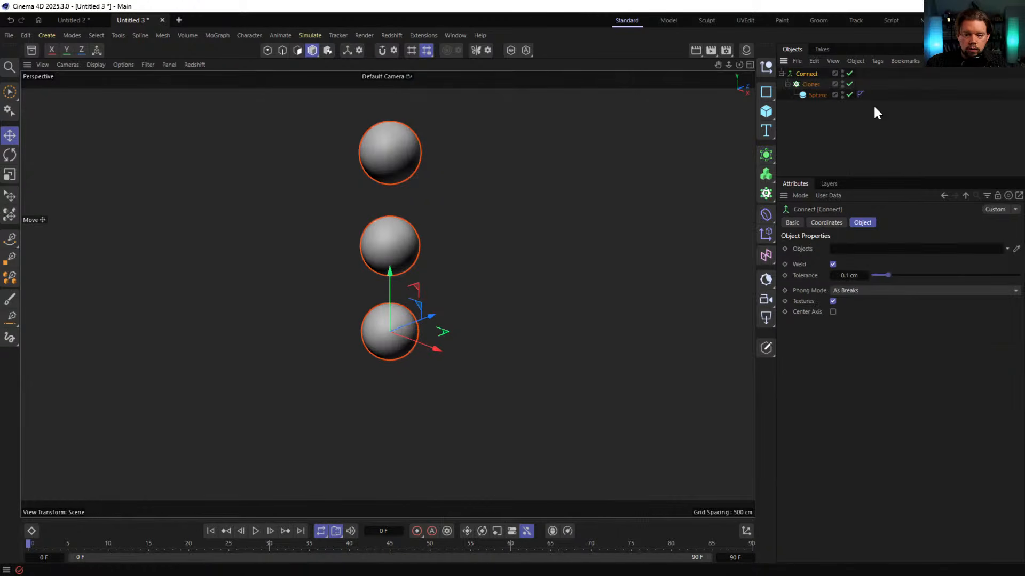
{"action": "left_click", "coordinate": [833, 264]}
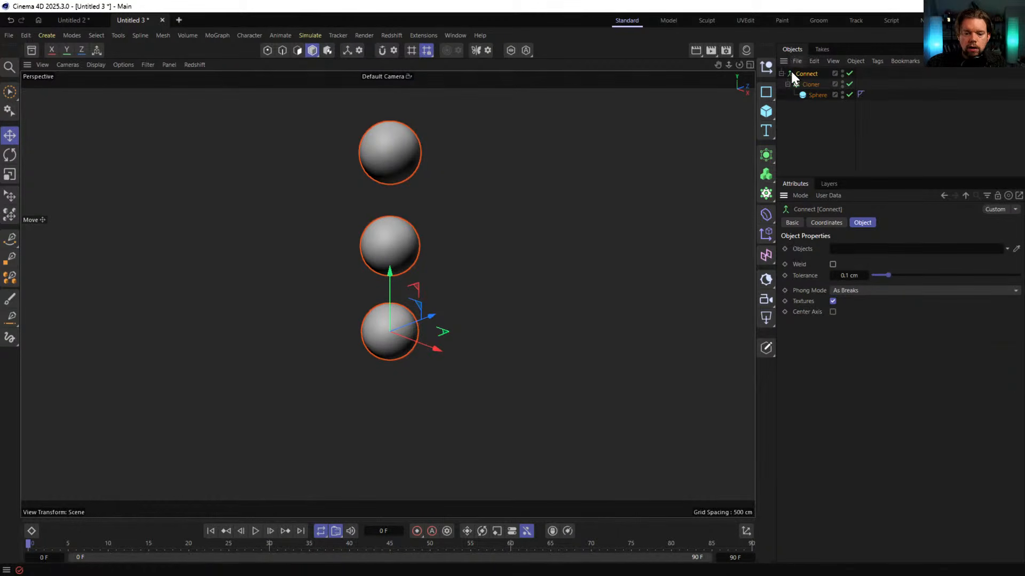
Add an Interconnect capsule, place the Connect object inside it, and collapse the Connect hierarchy
{"action": "left_click", "coordinate": [380, 32]}
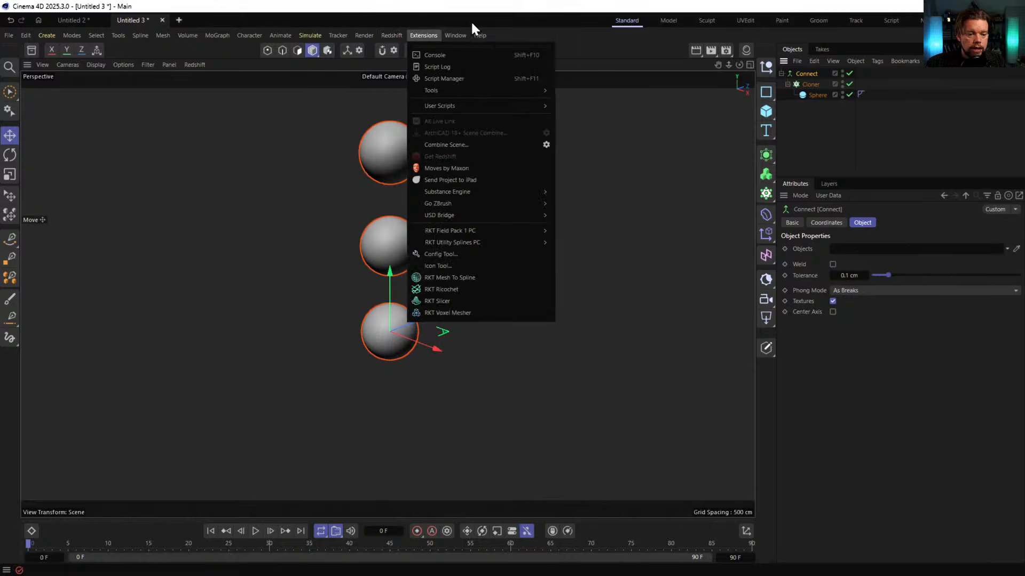
{"action": "key", "text": "shift+c"}
{"action": "type", "text": "inter"}
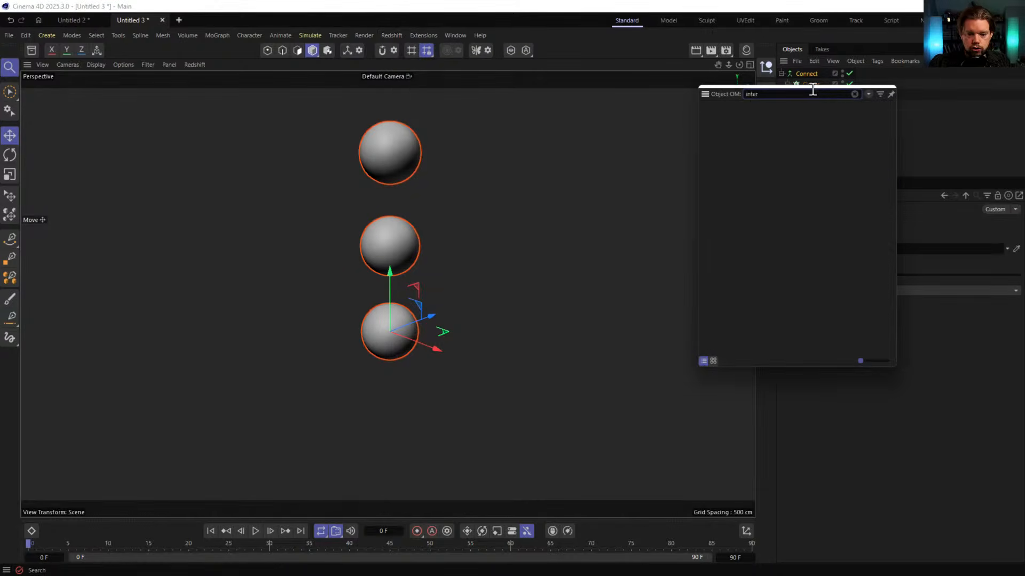
{"action": "key", "text": "Return"}
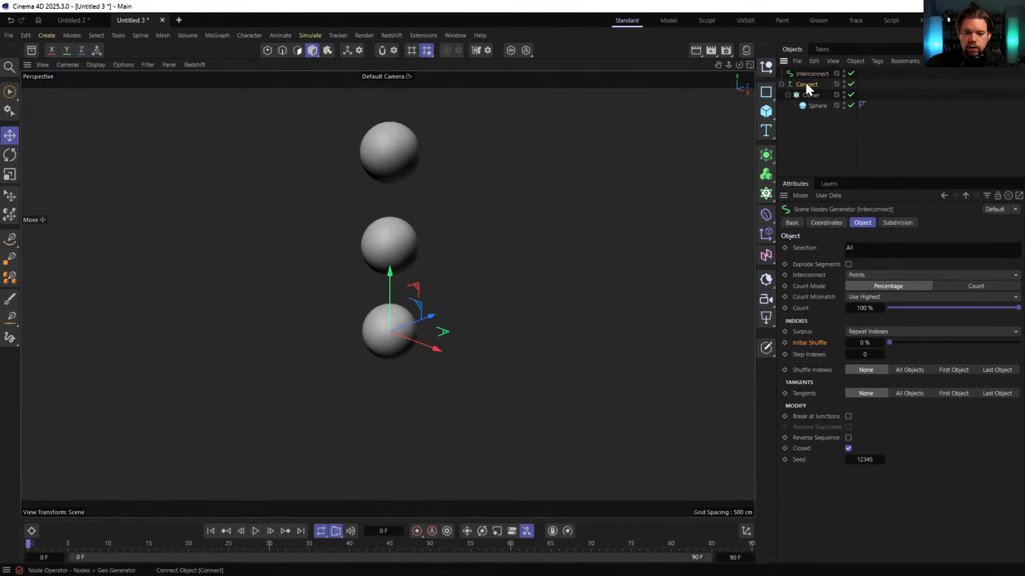
{"action": "left_click_drag", "start_coordinate": [804, 81], "coordinate": [811, 72]}
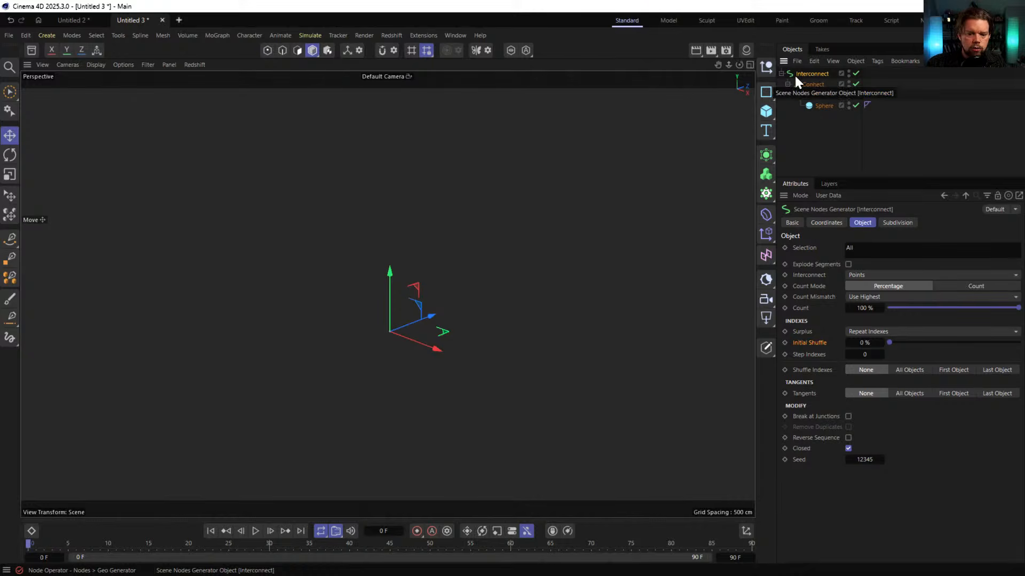
{"action": "left_click", "coordinate": [787, 84]}
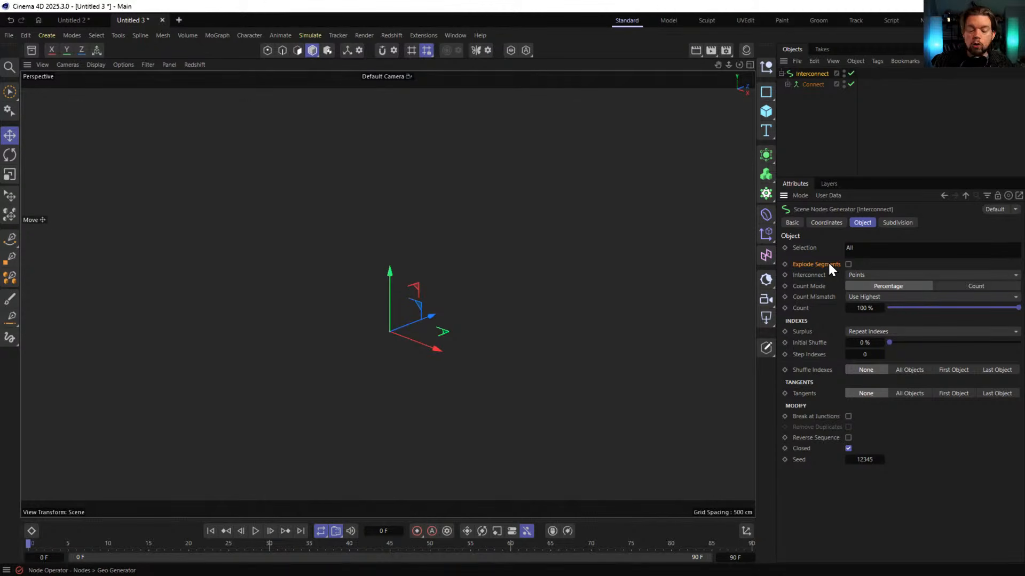
Turn on the Interconnect's Explode Segments option and set its Tangents to All Objects
{"action": "left_click", "coordinate": [848, 264]}
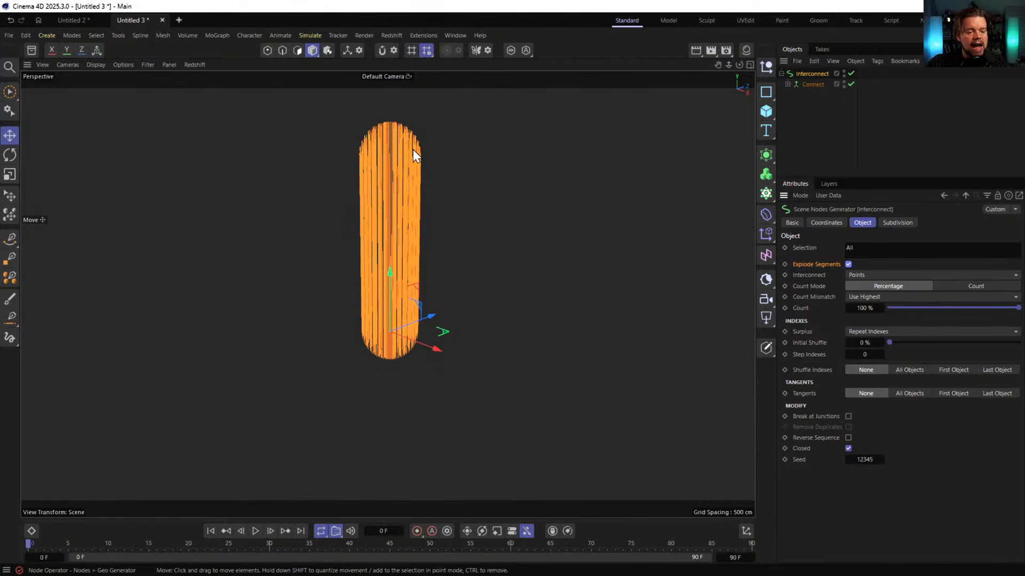
{"action": "left_click_drag", "start_coordinate": [344, 251], "coordinate": [367, 240], "text": "alt"}
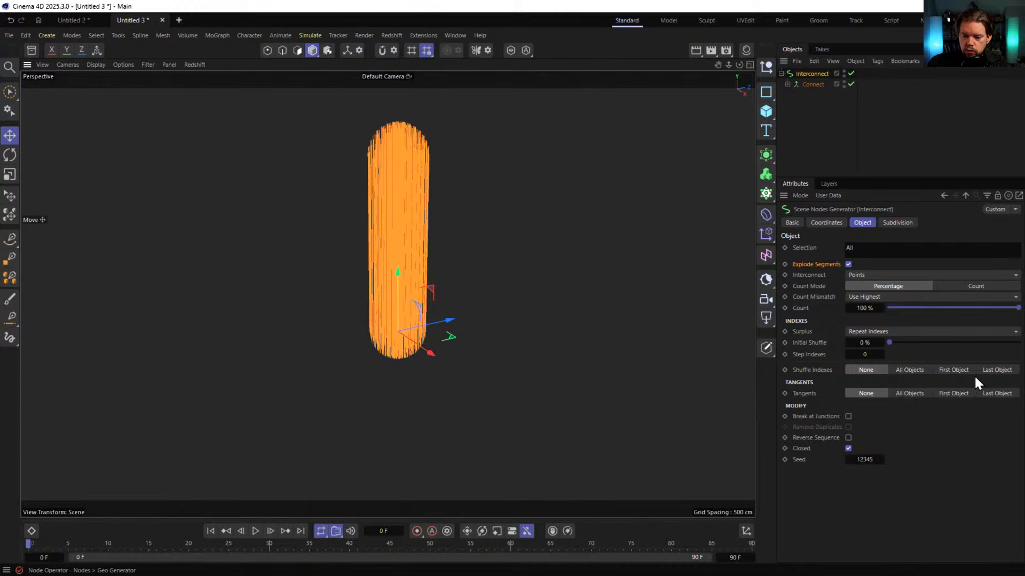
{"action": "left_click", "coordinate": [918, 393]}
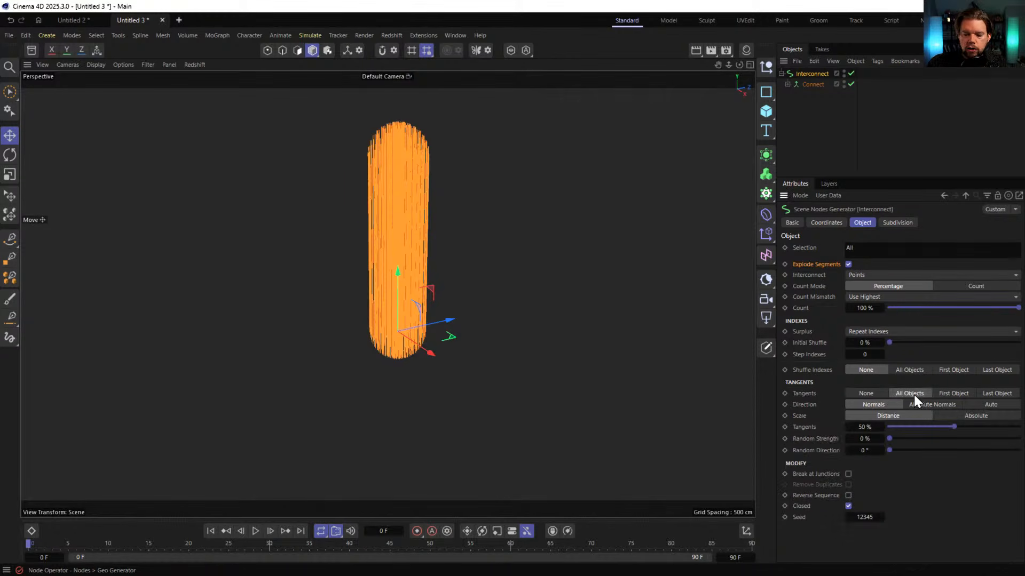
{"action": "scroll", "coordinate": [412, 302], "scroll_direction": "up", "scroll_amount": 3}
{"action": "left_click_drag", "start_coordinate": [412, 302], "coordinate": [481, 277], "text": "alt"}
{"action": "right_click_drag", "start_coordinate": [383, 387], "coordinate": [479, 369], "text": "alt"}
{"action": "middle_click_drag", "start_coordinate": [362, 400], "coordinate": [427, 347], "text": "alt"}
{"action": "left_click_drag", "start_coordinate": [398, 352], "coordinate": [392, 327], "text": "alt"}
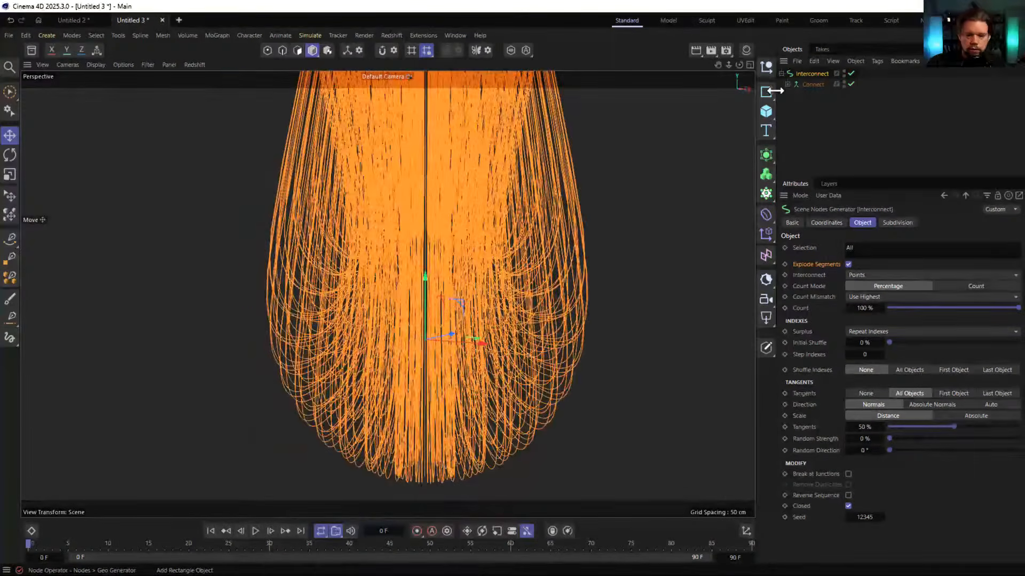
Copy the Connect object out of the Interconnect to display the spheres, and inspect the splines around the lowest one
{"action": "left_click_drag", "start_coordinate": [811, 83], "coordinate": [812, 135], "text": "ctrl"}
{"action": "scroll", "coordinate": [383, 377], "scroll_direction": "up", "scroll_amount": 6}
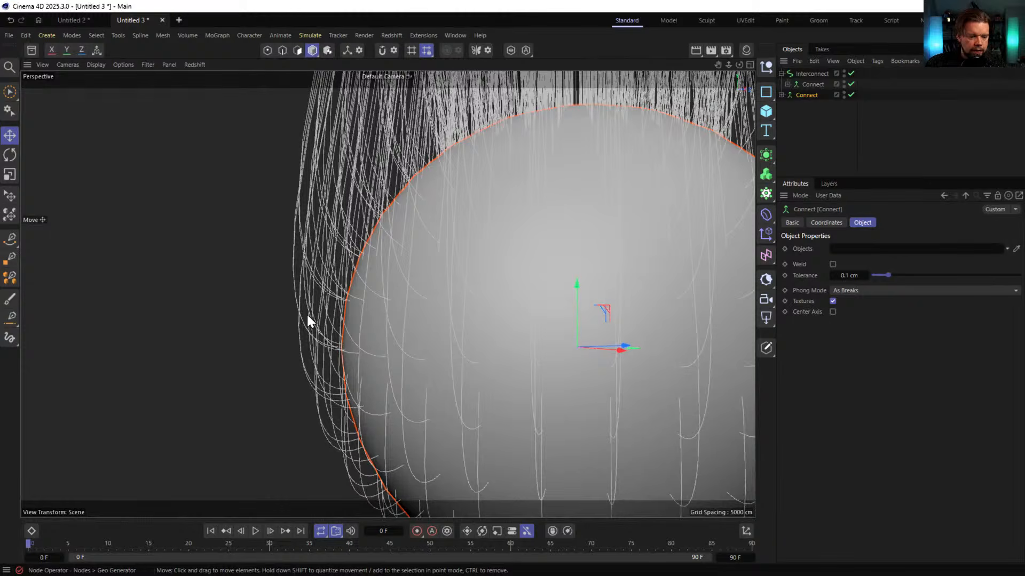
{"action": "left_click_drag", "start_coordinate": [389, 343], "coordinate": [133, 343], "text": "alt"}
{"action": "right_click_drag", "start_coordinate": [238, 402], "coordinate": [370, 311], "text": "alt"}
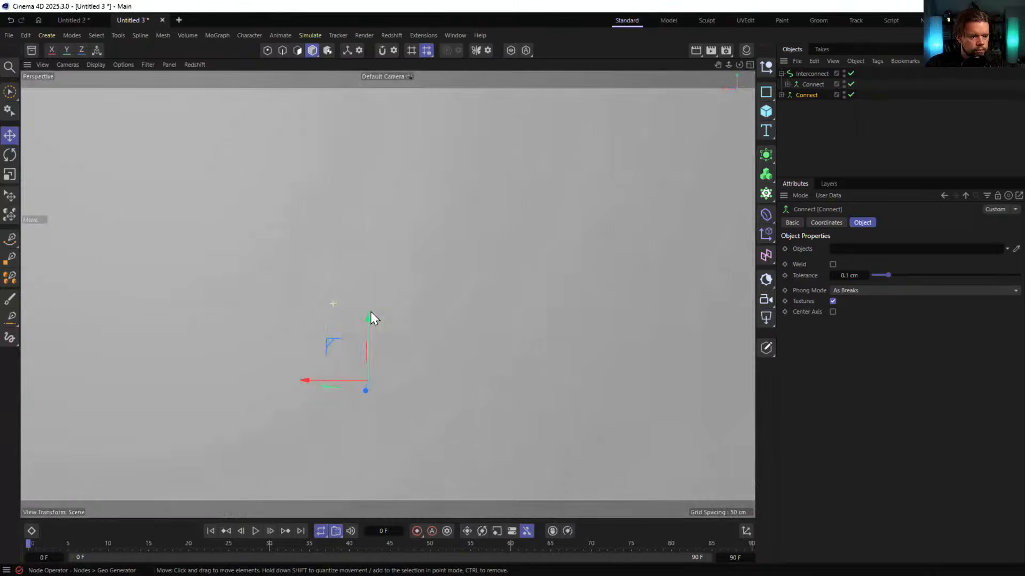
{"action": "left_click_drag", "start_coordinate": [371, 312], "coordinate": [290, 320], "text": "alt"}
{"action": "right_click_drag", "start_coordinate": [176, 225], "coordinate": [1, 283], "text": "alt"}
{"action": "left_click_drag", "start_coordinate": [439, 214], "coordinate": [541, 290], "text": "alt"}
{"action": "left_click_drag", "start_coordinate": [445, 267], "coordinate": [501, 292], "text": "alt"}
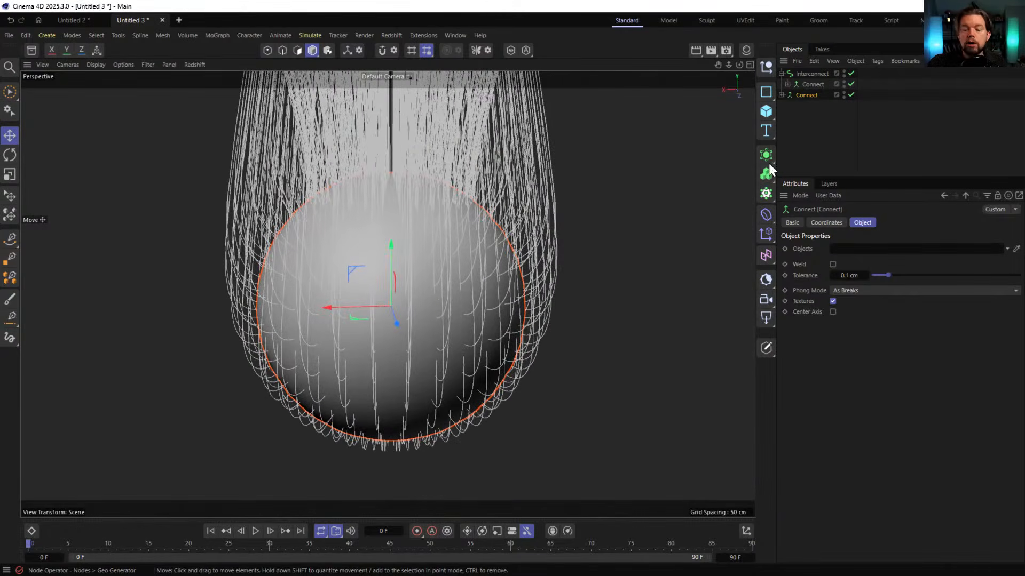
Turn off the Interconnect's Closed option and check the splines between the lower spheres
{"action": "left_click", "coordinate": [812, 74]}
{"action": "left_click", "coordinate": [848, 504]}
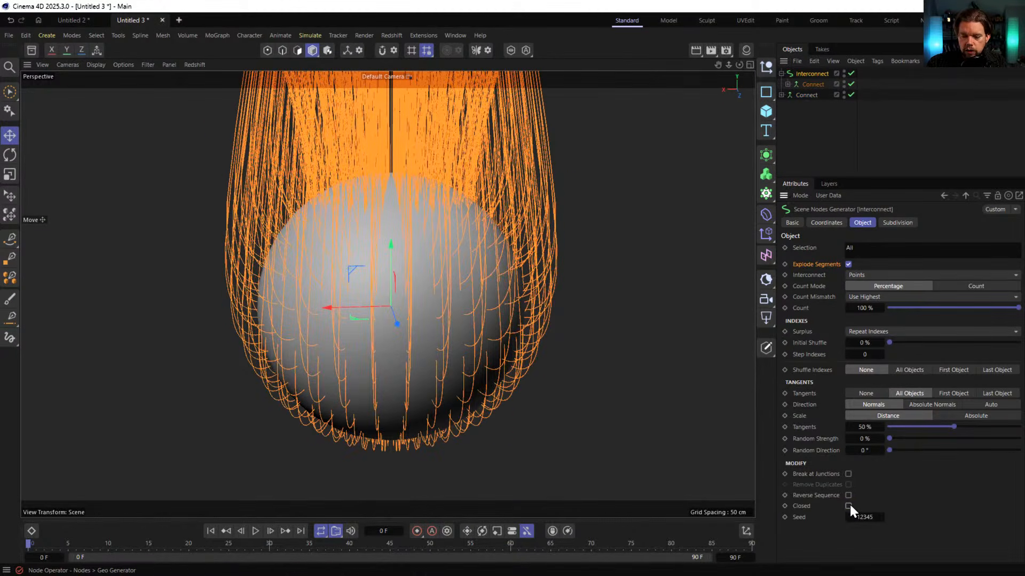
{"action": "left_click_drag", "start_coordinate": [469, 281], "coordinate": [475, 277], "text": "alt"}
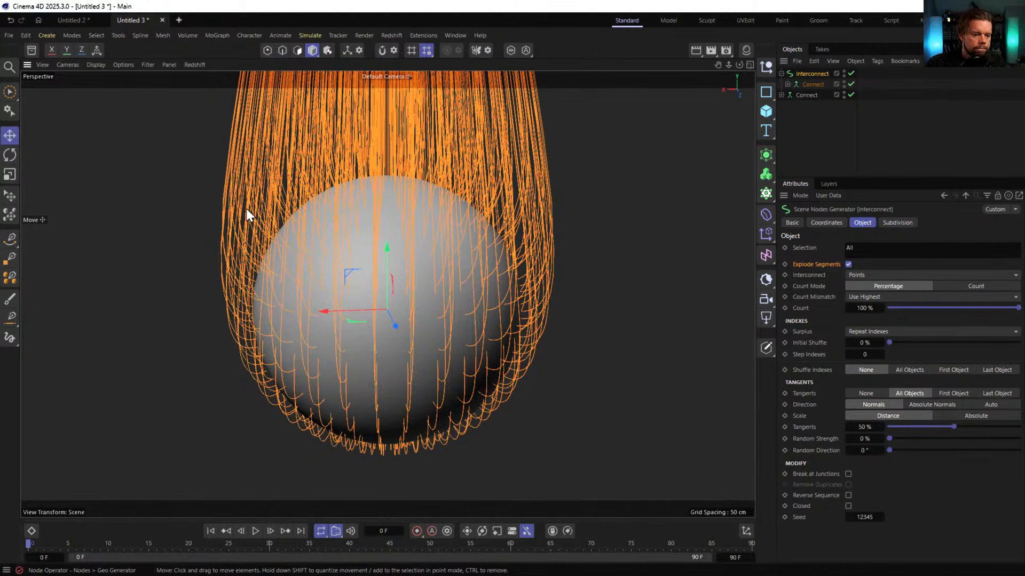
{"action": "left_click_drag", "start_coordinate": [247, 213], "coordinate": [476, 304], "text": "alt"}
{"action": "right_click_drag", "start_coordinate": [476, 304], "coordinate": [415, 311], "text": "alt"}
{"action": "left_click_drag", "start_coordinate": [415, 311], "coordinate": [424, 336], "text": "alt"}
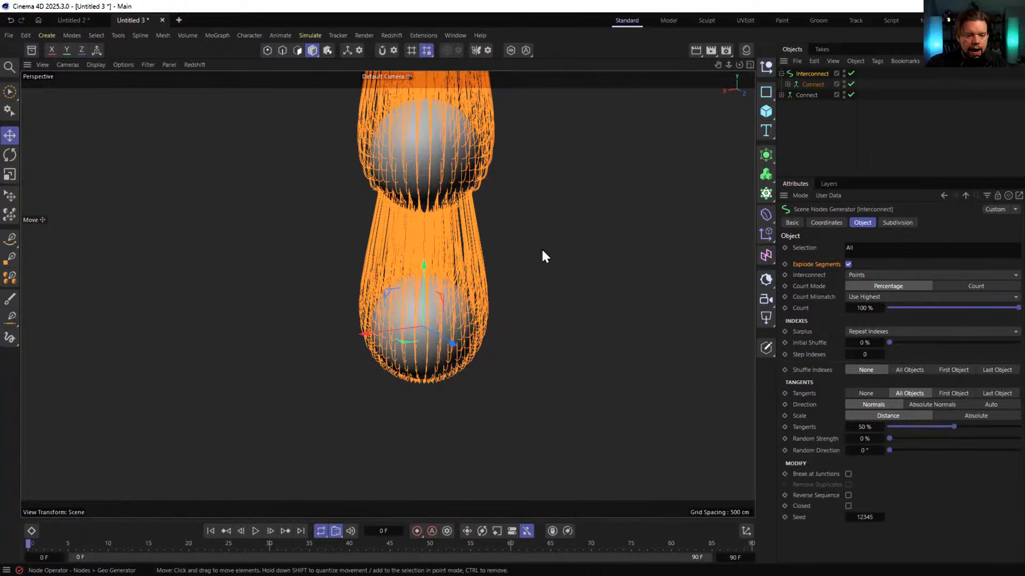
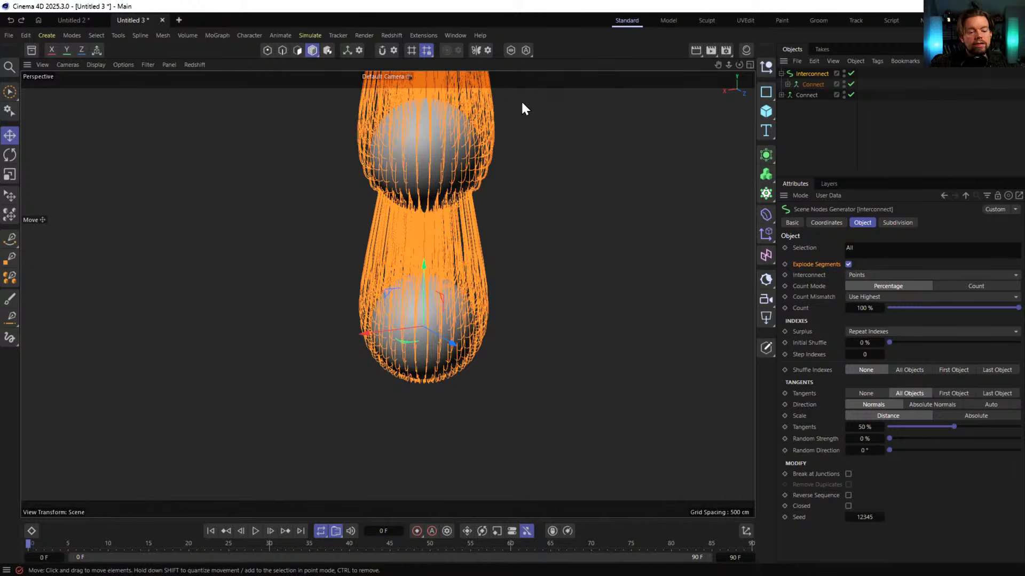
Set the Interconnect's tangent Direction to Absolute Normals
{"action": "middle_click_drag", "start_coordinate": [503, 189], "coordinate": [487, 305], "text": "alt"}
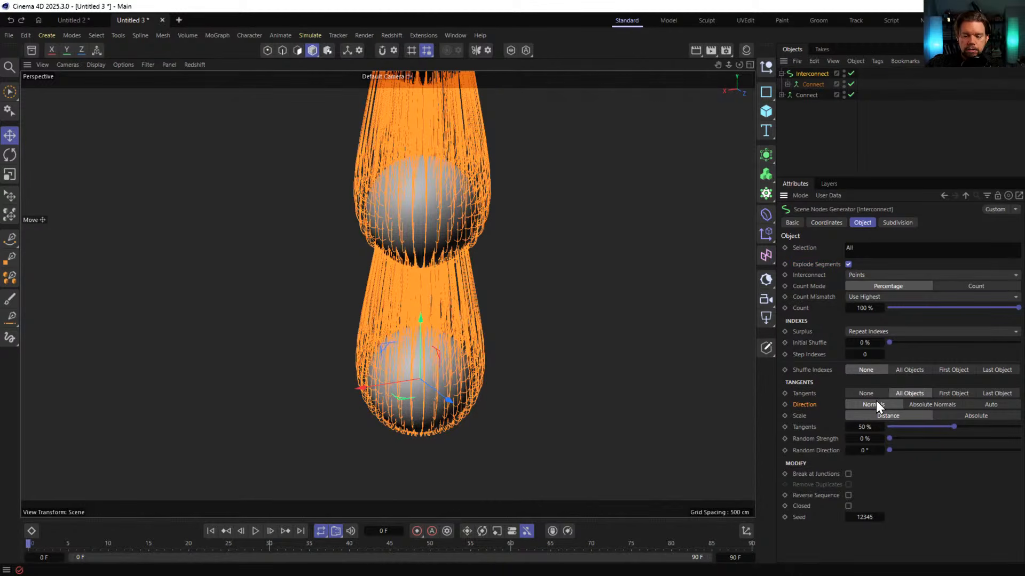
{"action": "left_click", "coordinate": [930, 404]}
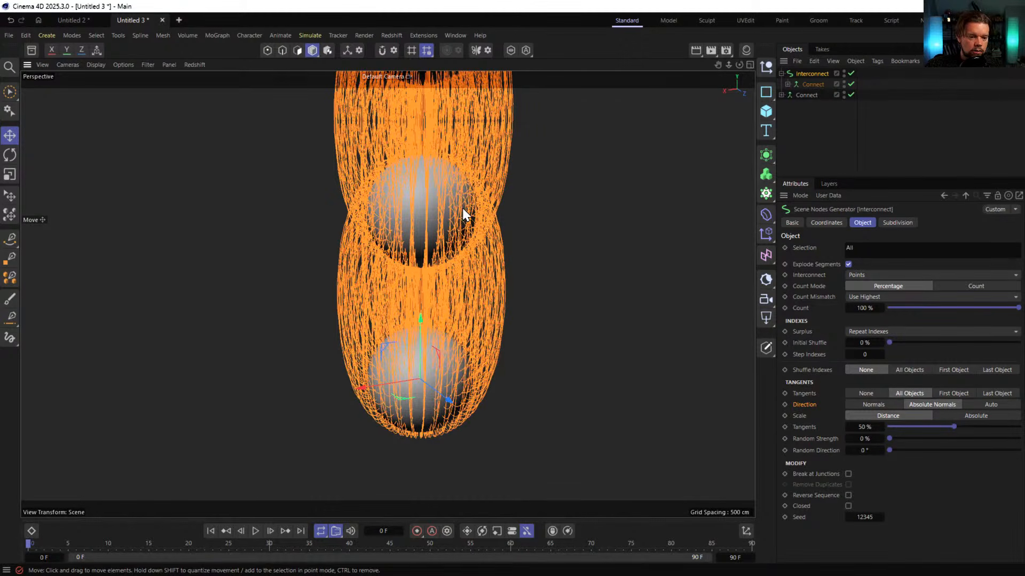
{"action": "middle_click_drag", "start_coordinate": [462, 208], "coordinate": [434, 280], "text": "alt"}
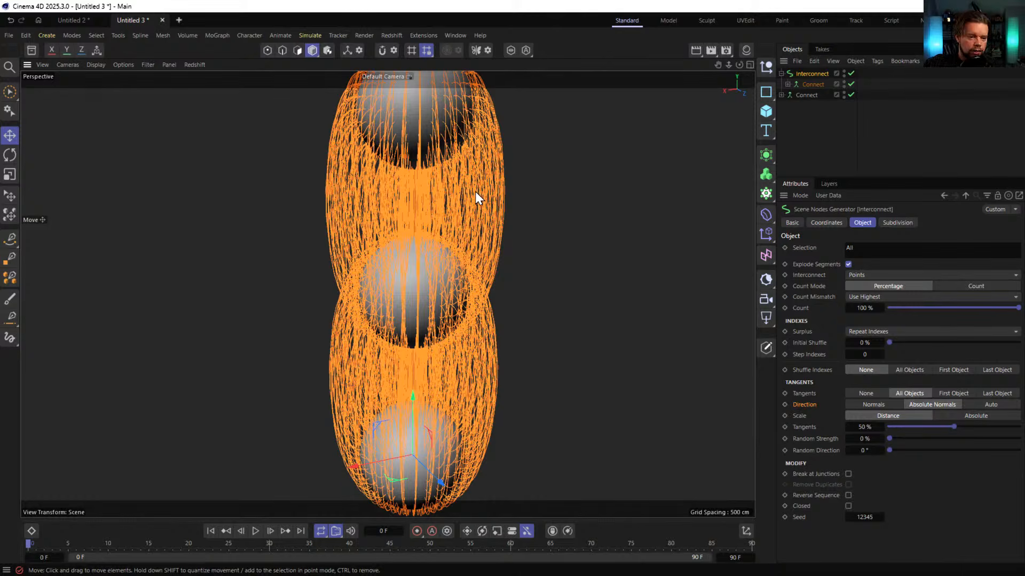
Set the Interconnect's Tangents to 100%, Random Strength to 100% and Random Direction to 59°
{"action": "left_click_drag", "start_coordinate": [954, 427], "coordinate": [1018, 427]}
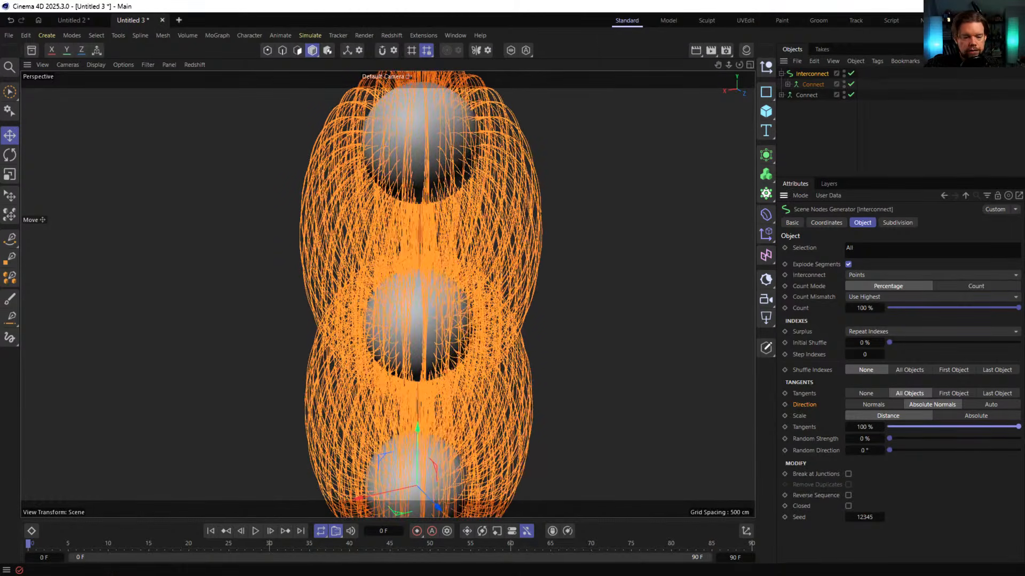
{"action": "left_click_drag", "start_coordinate": [892, 438], "coordinate": [1018, 439]}
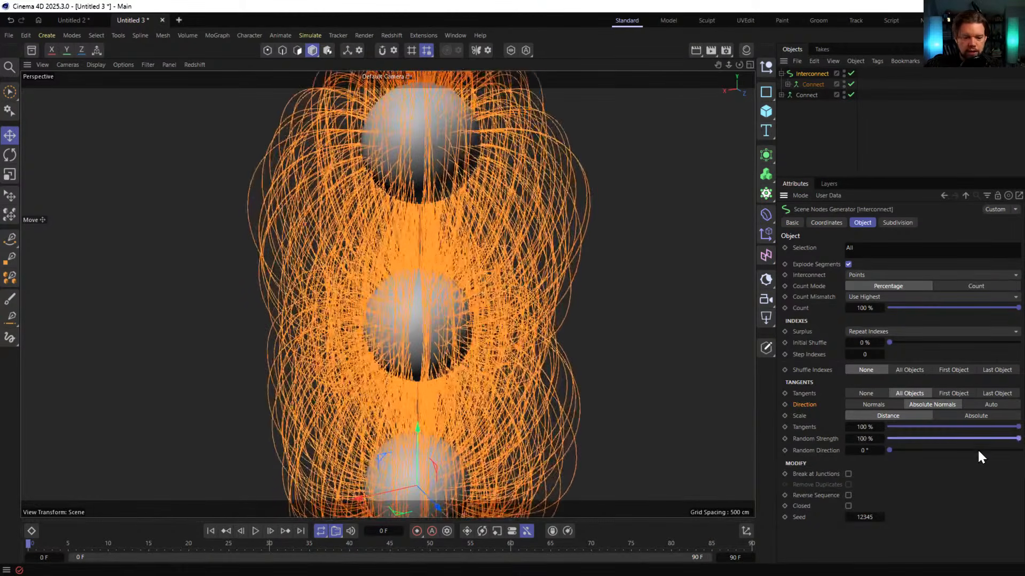
{"action": "left_click_drag", "start_coordinate": [901, 448], "coordinate": [974, 448]}
{"action": "left_click_drag", "start_coordinate": [440, 274], "coordinate": [551, 325], "text": "alt"}
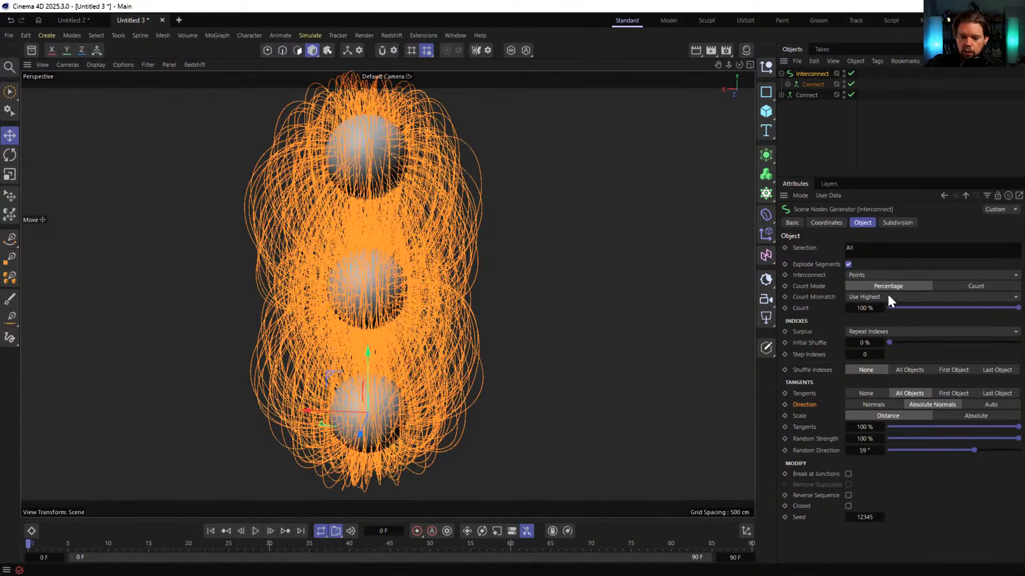
Set the Interconnect's Initial Shuffle to 100% and reduce its Count to 14%, checking the splines around the spheres
{"action": "left_click_drag", "start_coordinate": [889, 343], "coordinate": [991, 348]}
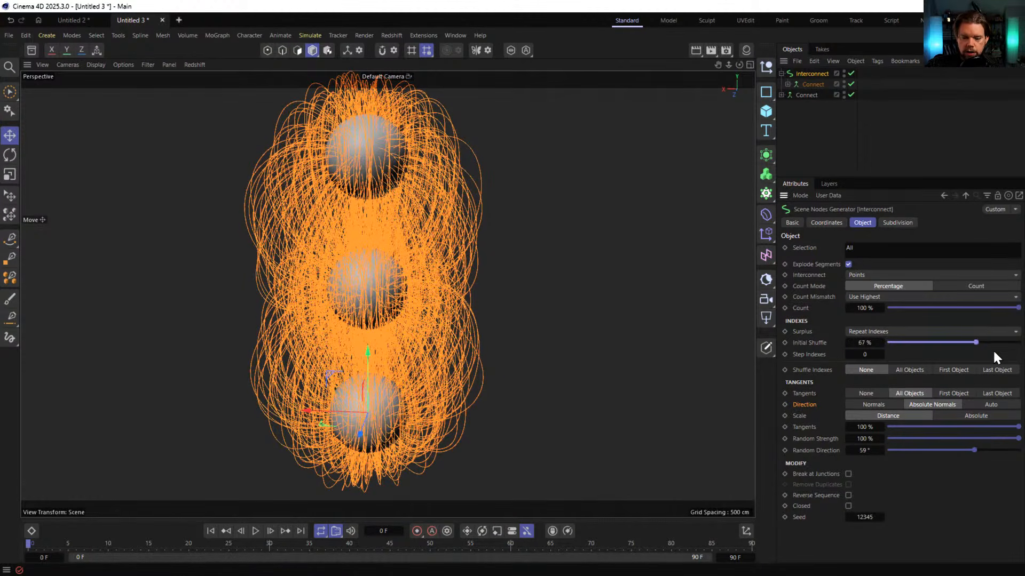
{"action": "left_click_drag", "start_coordinate": [931, 308], "coordinate": [906, 309]}
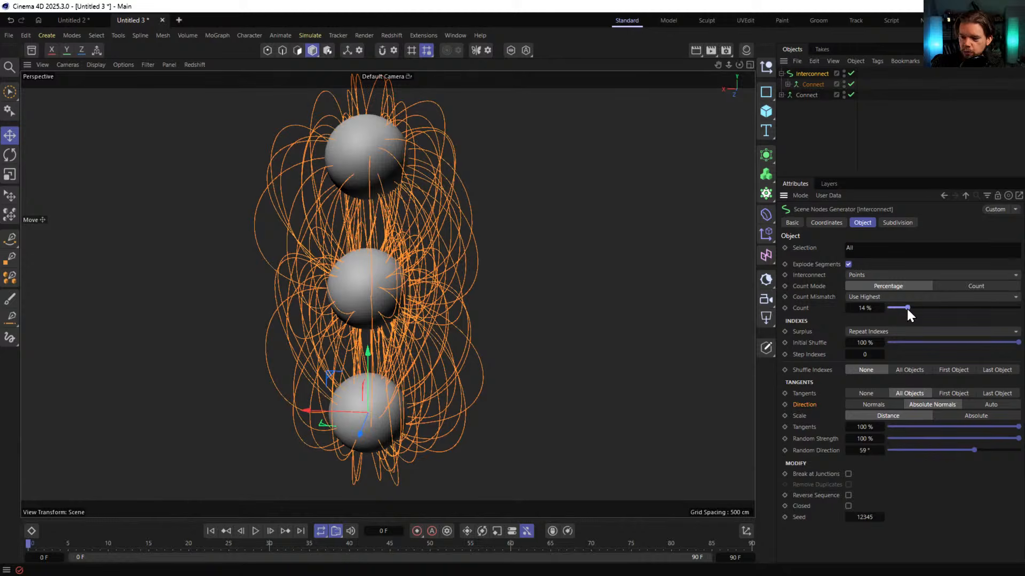
{"action": "left_click_drag", "start_coordinate": [352, 288], "coordinate": [376, 444], "text": "alt"}
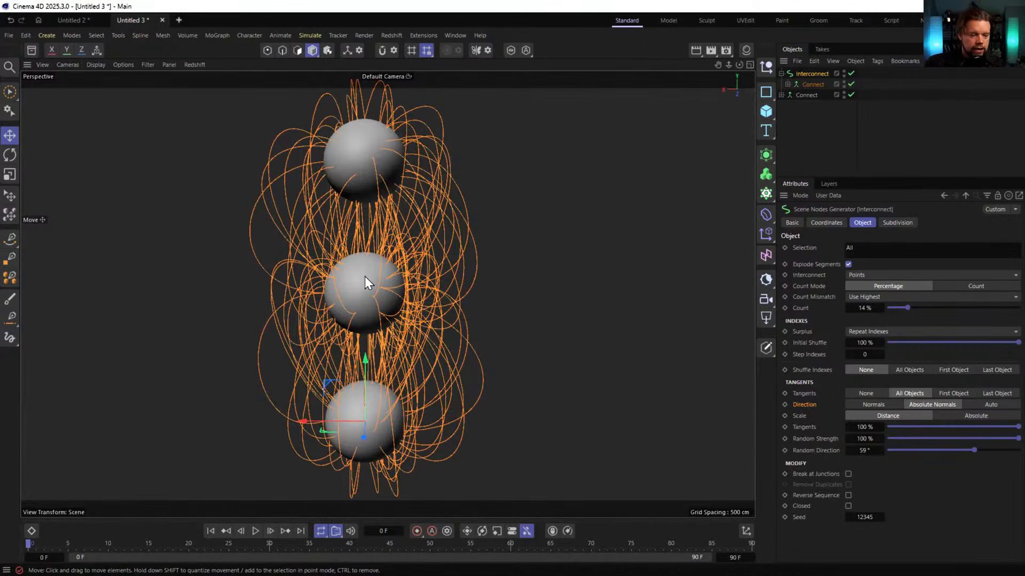
{"action": "left_click_drag", "start_coordinate": [368, 144], "coordinate": [457, 326], "text": "alt"}
{"action": "scroll", "coordinate": [427, 262], "scroll_direction": "down", "scroll_amount": 3}
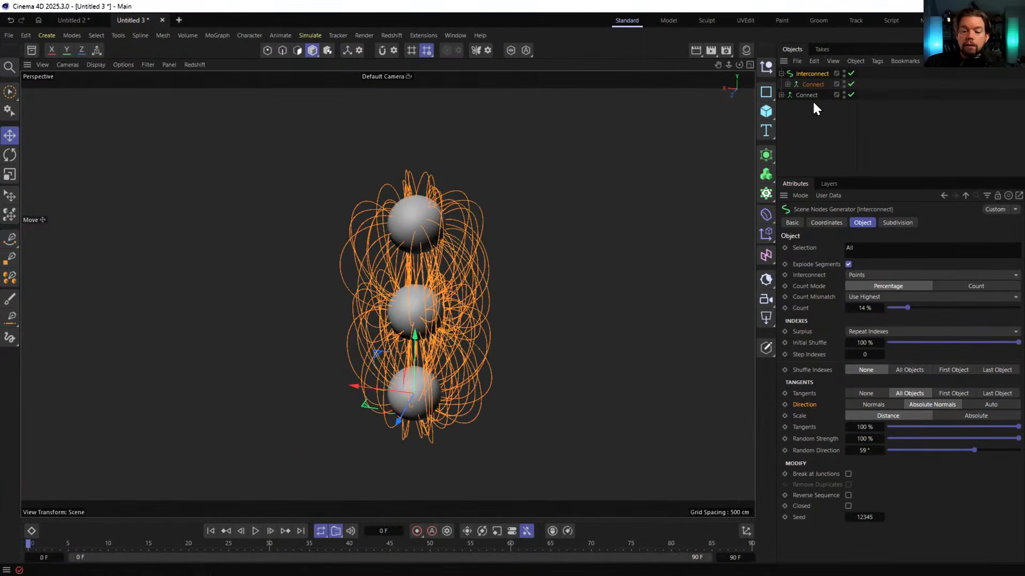
Set the clone Count to 6 on both Cloners, inside and outside the Interconnect
{"action": "left_click", "coordinate": [782, 94]}
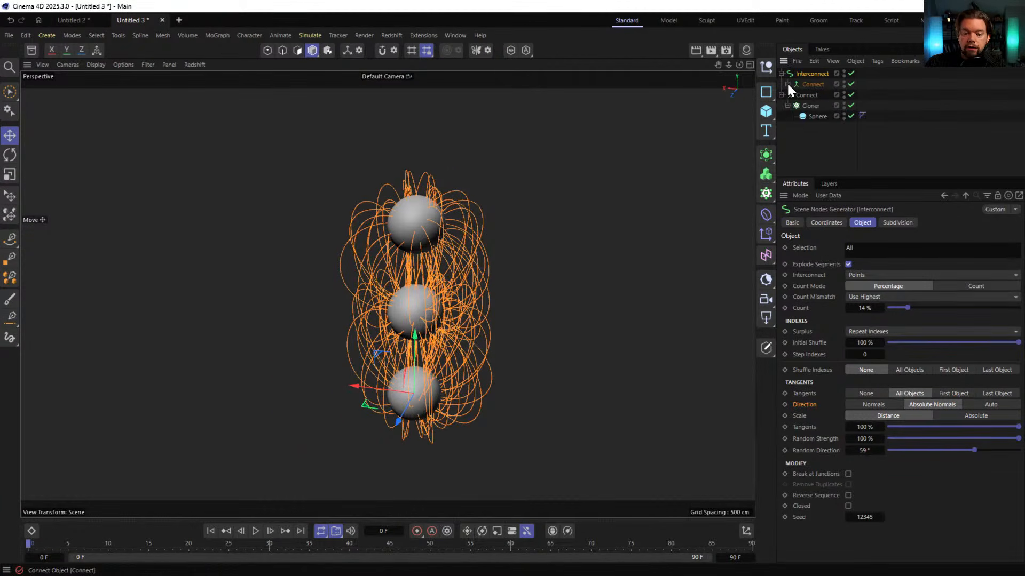
{"action": "left_click", "coordinate": [787, 85]}
{"action": "left_click", "coordinate": [813, 95]}
{"action": "left_click", "coordinate": [811, 127], "text": "ctrl"}
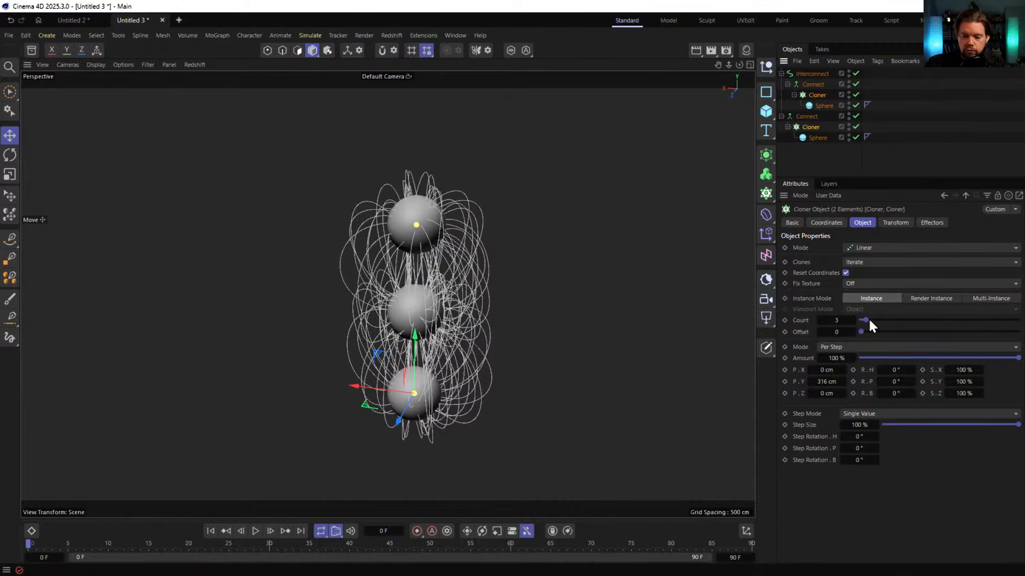
{"action": "left_click_drag", "start_coordinate": [866, 320], "coordinate": [875, 320]}
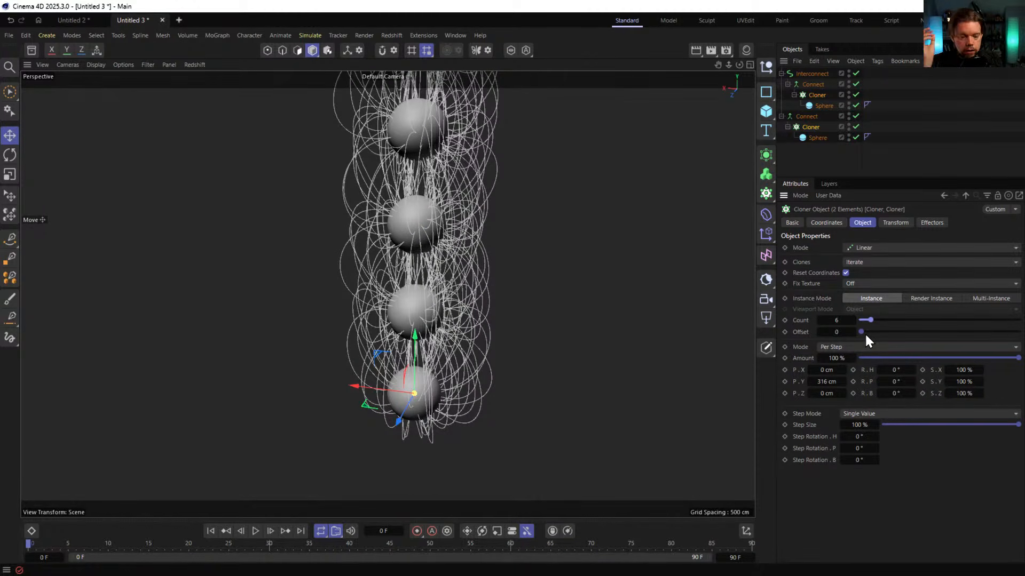
{"action": "middle_click_drag", "start_coordinate": [474, 227], "coordinate": [520, 350], "text": "alt"}
{"action": "right_click_drag", "start_coordinate": [520, 349], "coordinate": [462, 352], "text": "alt"}
{"action": "middle_click_drag", "start_coordinate": [461, 353], "coordinate": [402, 311], "text": "alt"}
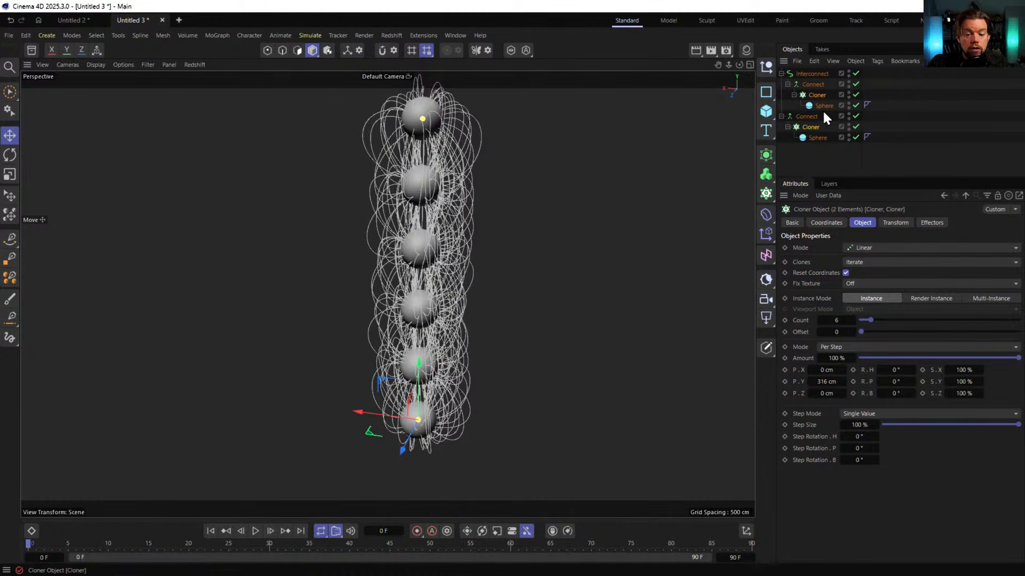
Add a Random effector to both Cloners and set its Random Mode to Turbulence
{"action": "left_click", "coordinate": [770, 236]}
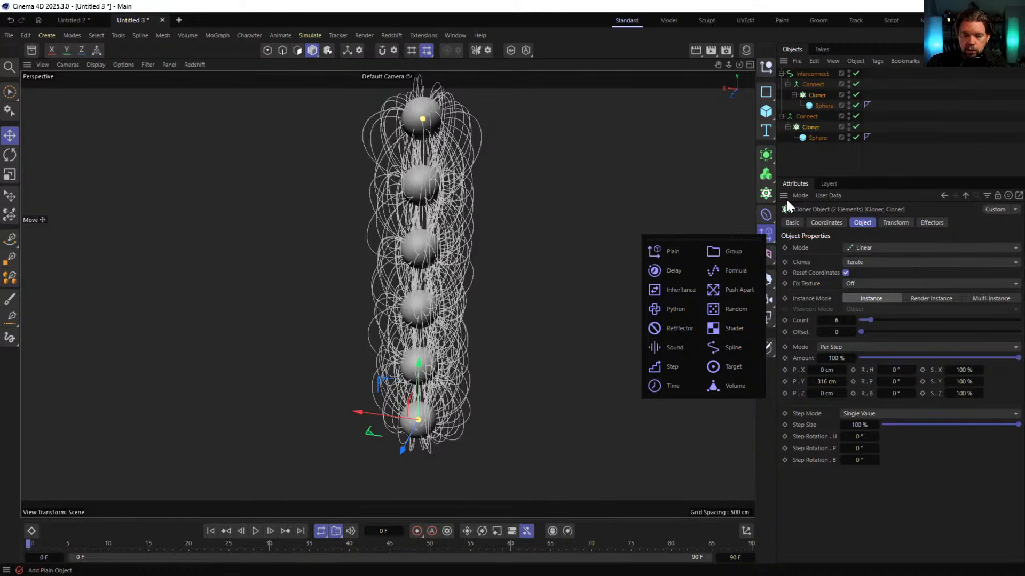
{"action": "left_click", "coordinate": [739, 305]}
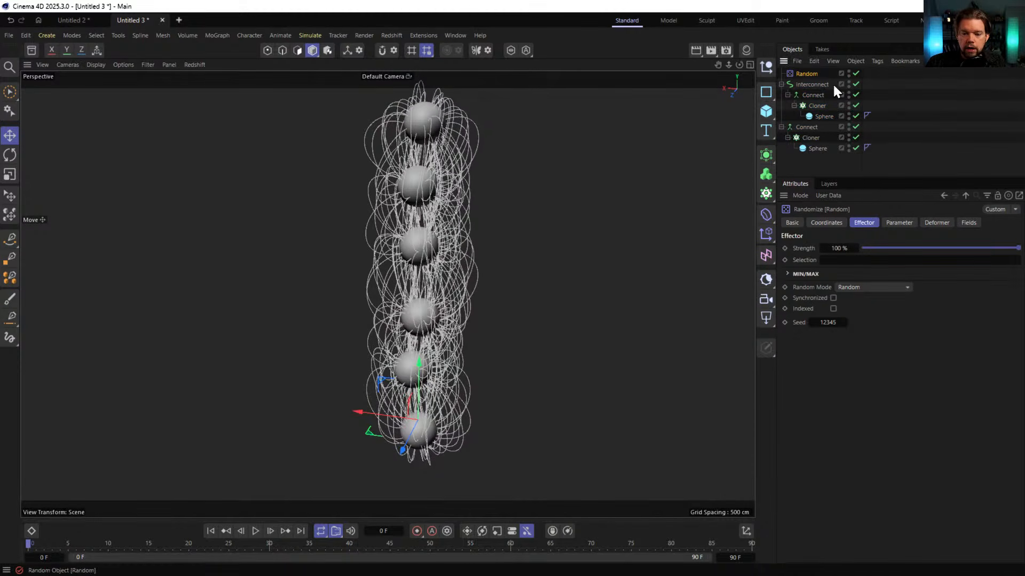
{"action": "left_click", "coordinate": [899, 222]}
{"action": "left_click", "coordinate": [863, 222]}
{"action": "left_click", "coordinate": [860, 288]}
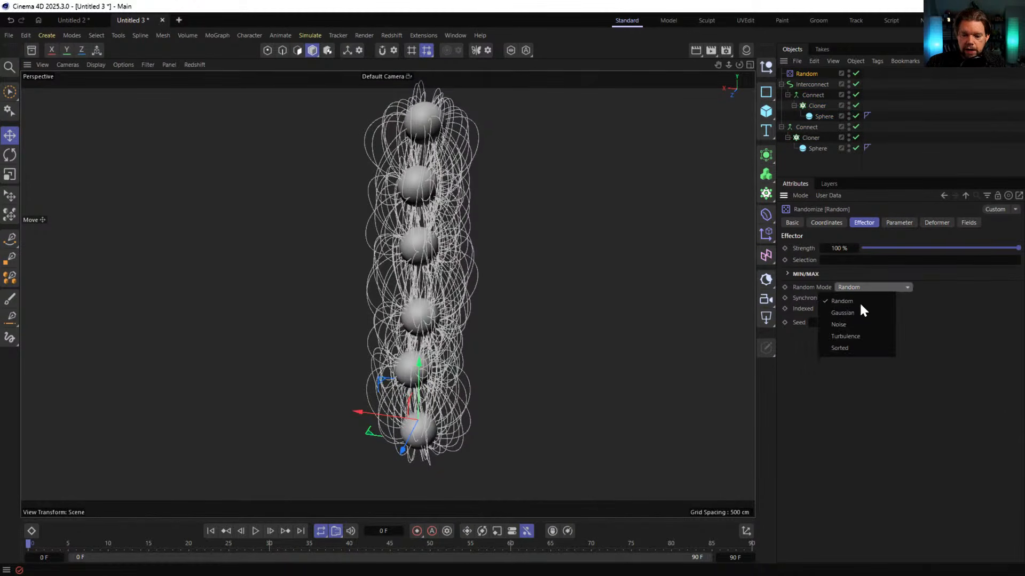
{"action": "left_click", "coordinate": [854, 336]}
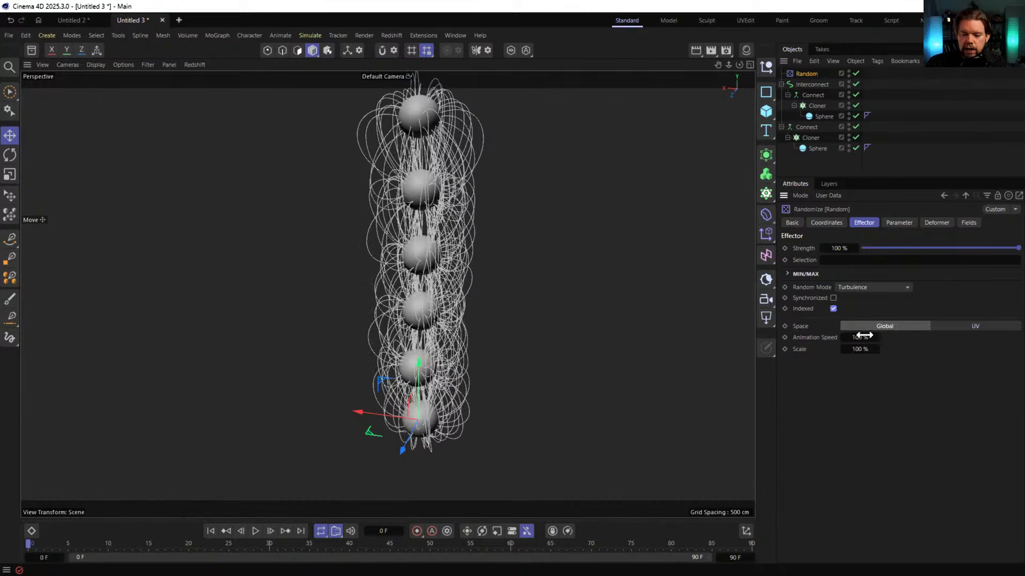
Set the Random effector's position offset to 555 cm in X, Y and Z
{"action": "left_click", "coordinate": [899, 222]}
{"action": "left_click", "coordinate": [862, 296]}
{"action": "type", "text": "55"}
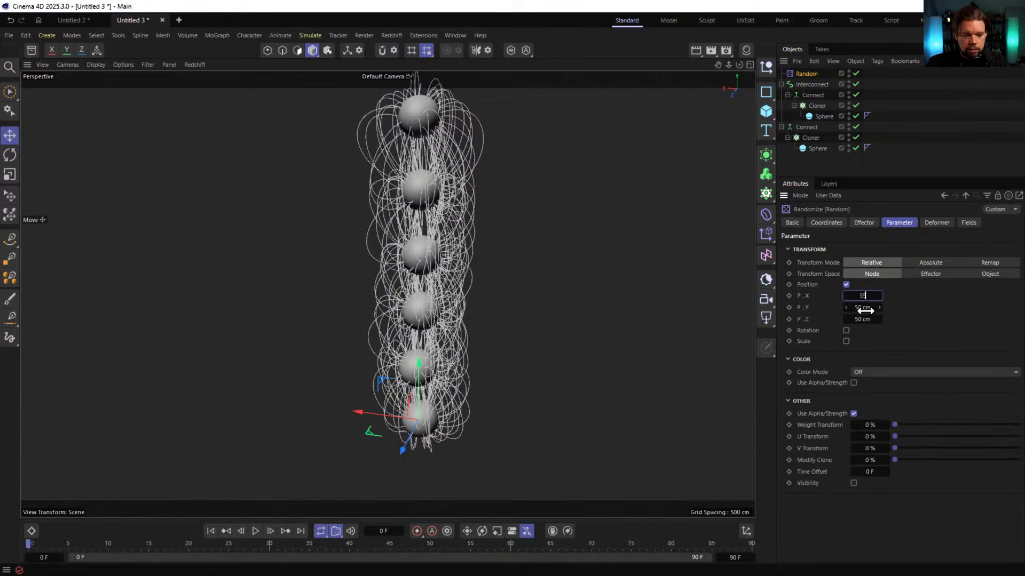
{"action": "type", "text": "5"}
{"action": "left_click", "coordinate": [865, 309]}
{"action": "type", "text": "555"}
{"action": "left_click", "coordinate": [863, 320]}
{"action": "type", "text": "555"}
{"action": "key", "text": "Return"}
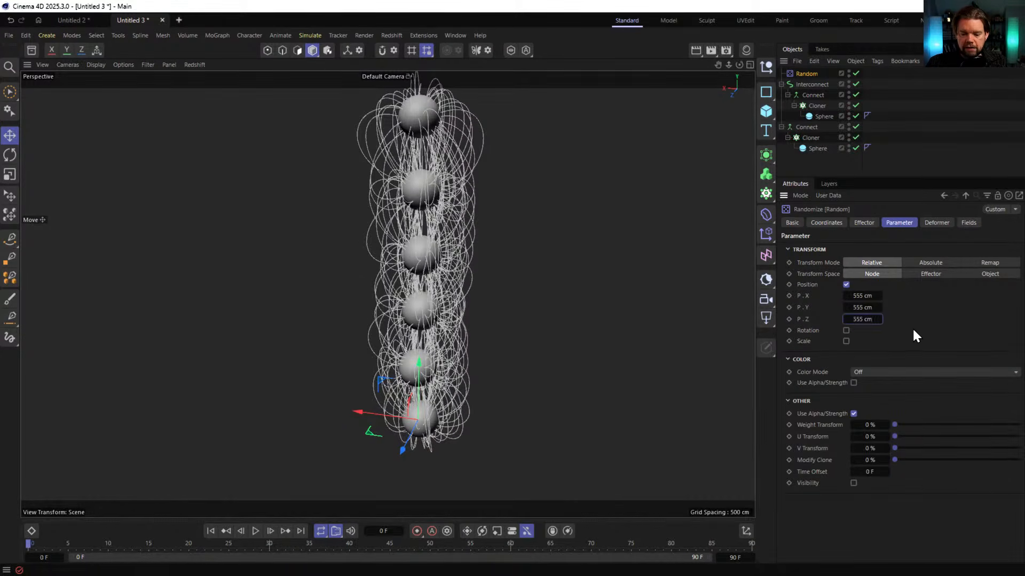
Play the animation and set the Random effector's Animation Speed to 11%
{"action": "left_click", "coordinate": [256, 531]}
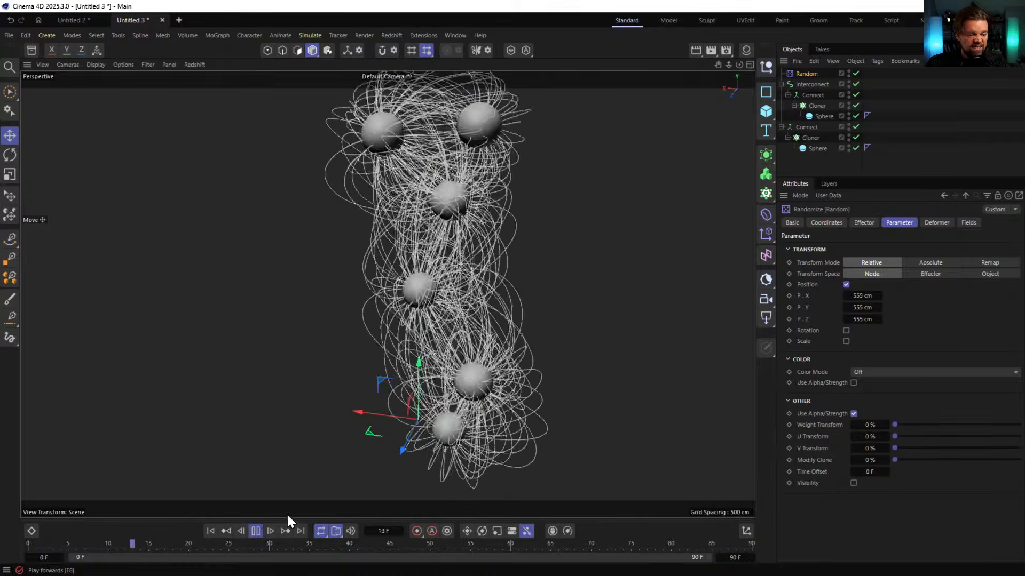
{"action": "left_click", "coordinate": [864, 223]}
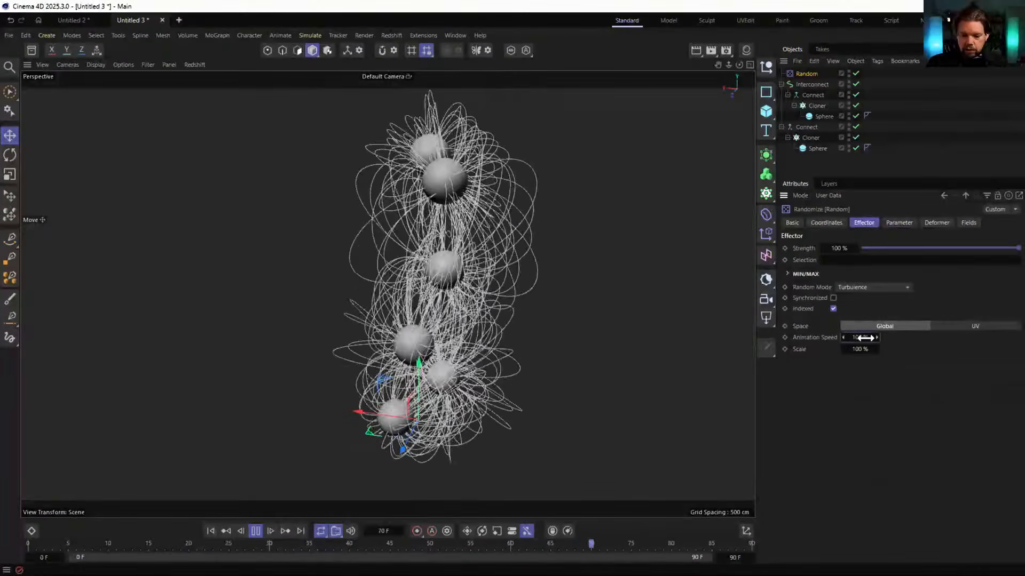
{"action": "left_click", "coordinate": [865, 337]}
{"action": "type", "text": "11"}
{"action": "key", "text": "Return"}
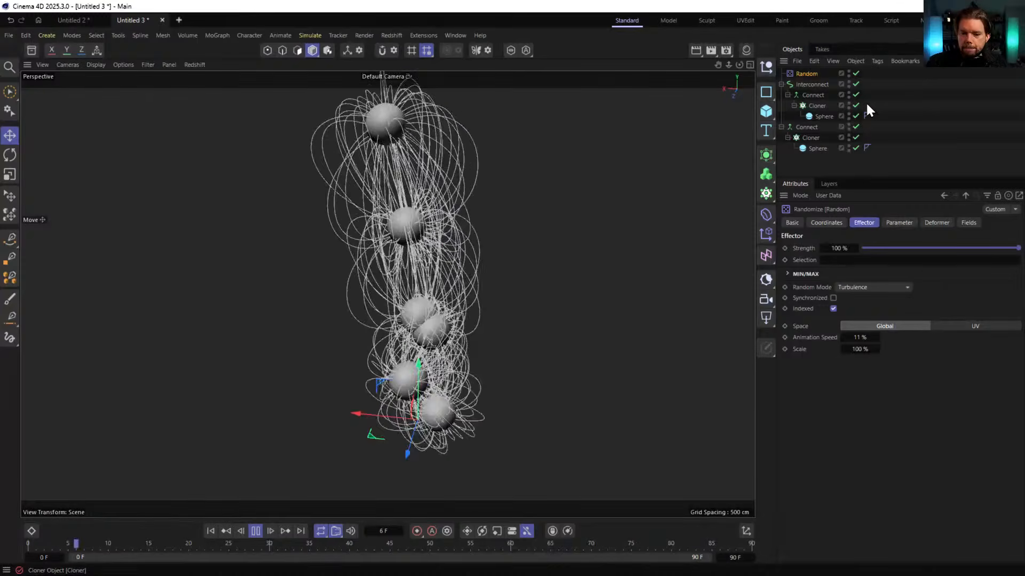
Switch the Interconnect's tangent Scale to Absolute and set Tangents to 199 cm
{"action": "left_click", "coordinate": [816, 84]}
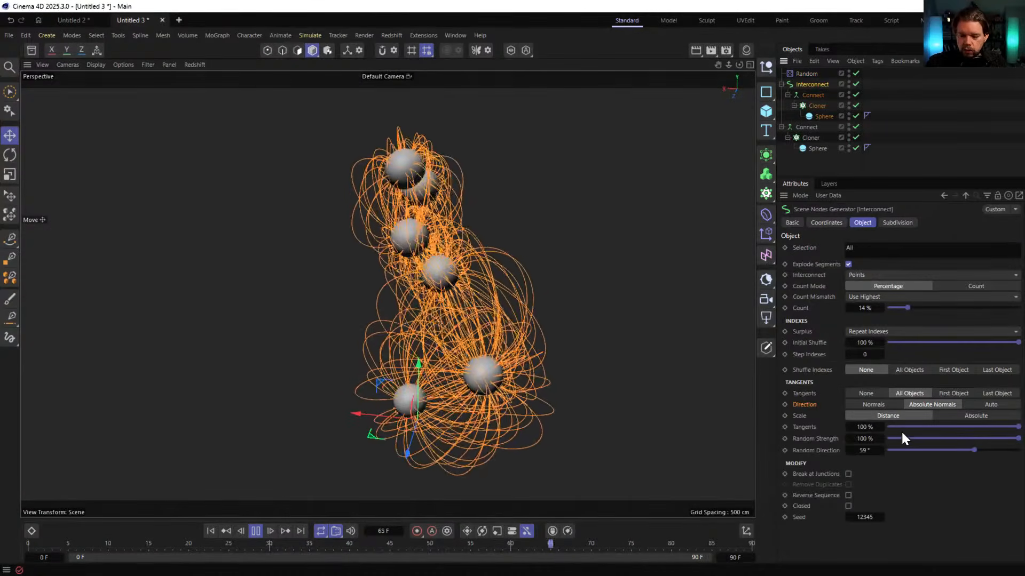
{"action": "left_click", "coordinate": [978, 415]}
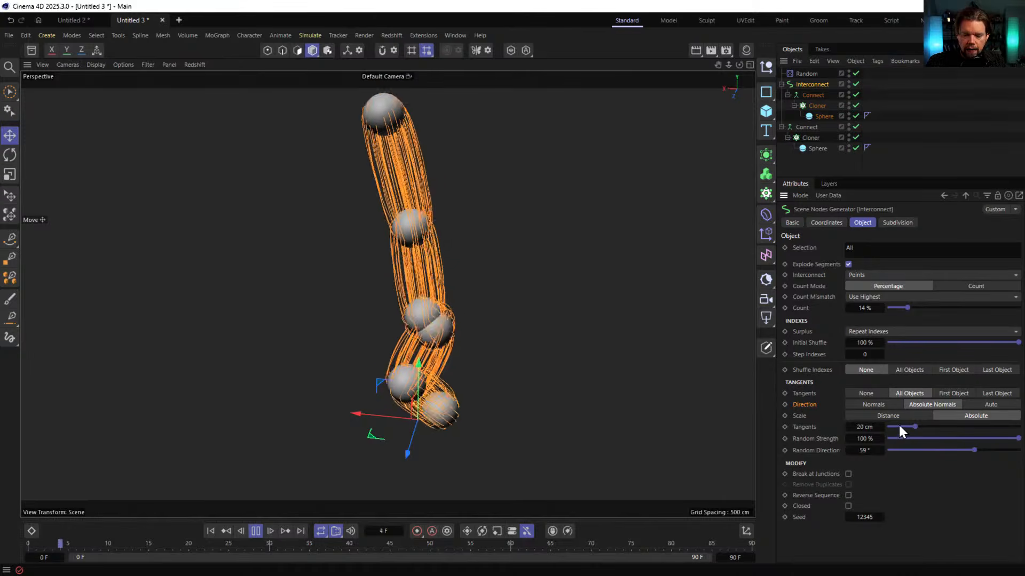
{"action": "left_click_drag", "start_coordinate": [900, 427], "coordinate": [1008, 429]}
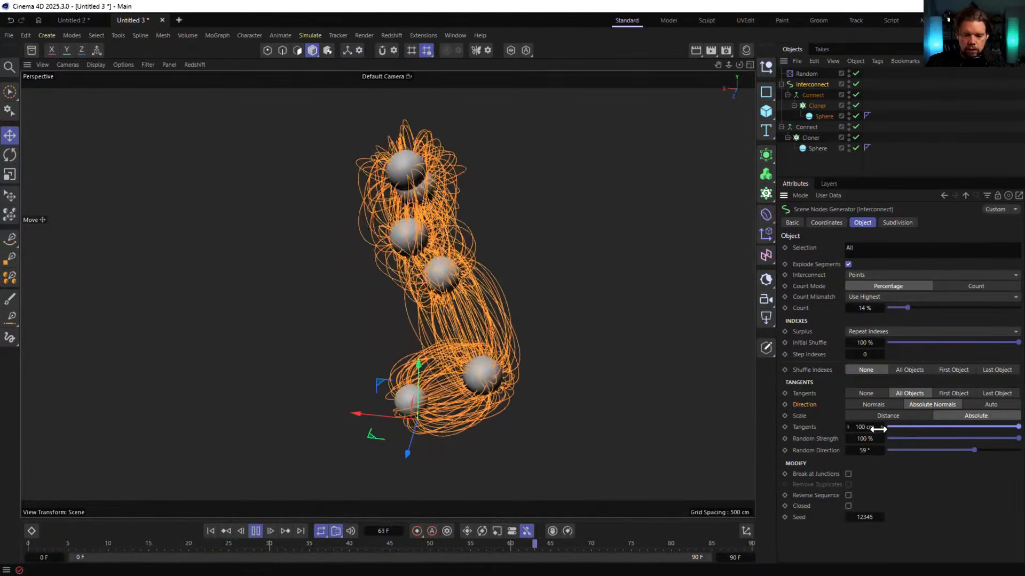
{"action": "left_click_drag", "start_coordinate": [878, 427], "coordinate": [931, 428]}
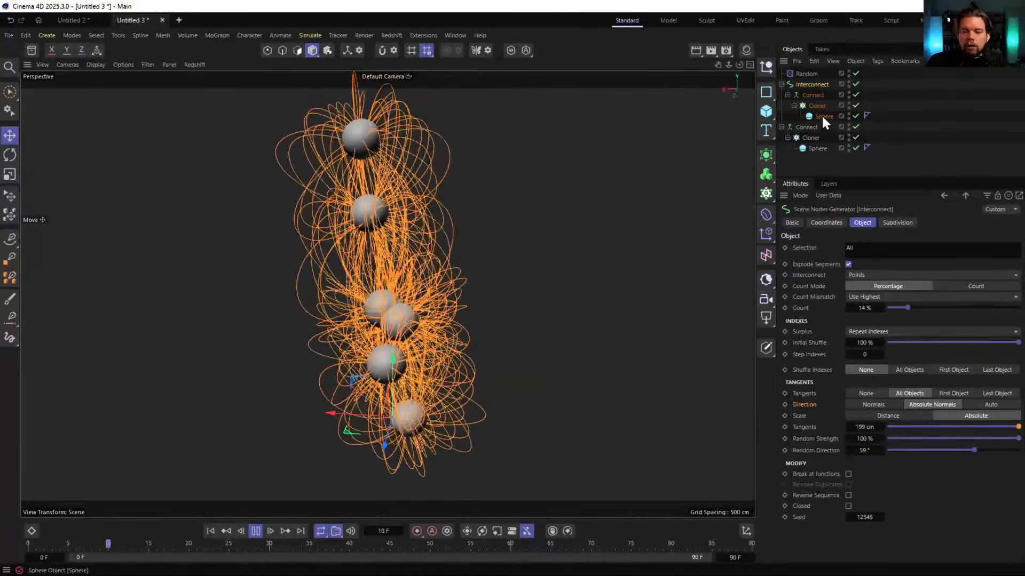
Set the Y position step of both Cloners to 0 cm
{"action": "left_click", "coordinate": [815, 105]}
{"action": "left_click", "coordinate": [810, 137], "text": "ctrl"}
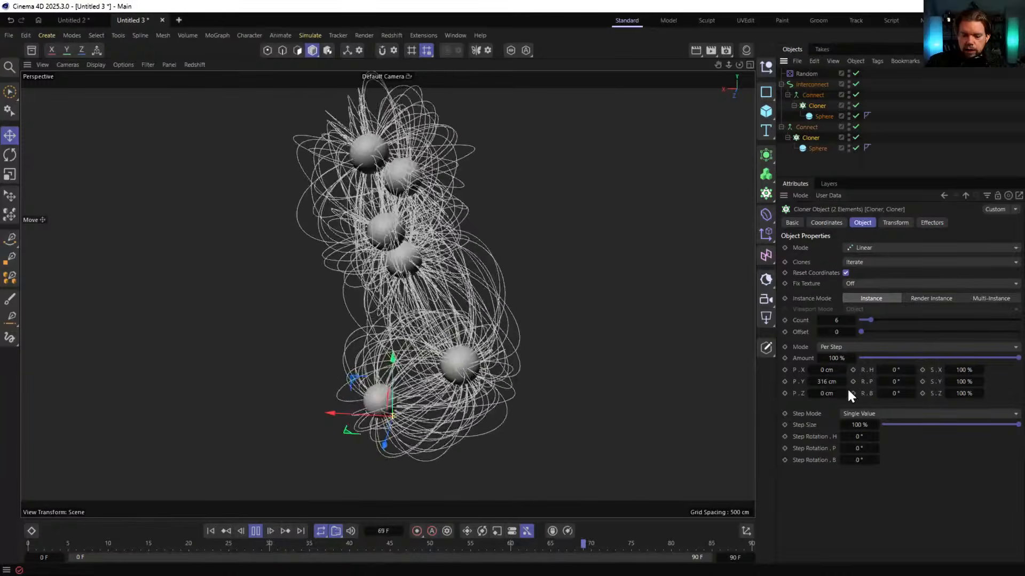
{"action": "left_click", "coordinate": [828, 381]}
{"action": "type", "text": "0"}
{"action": "key", "text": "Return"}
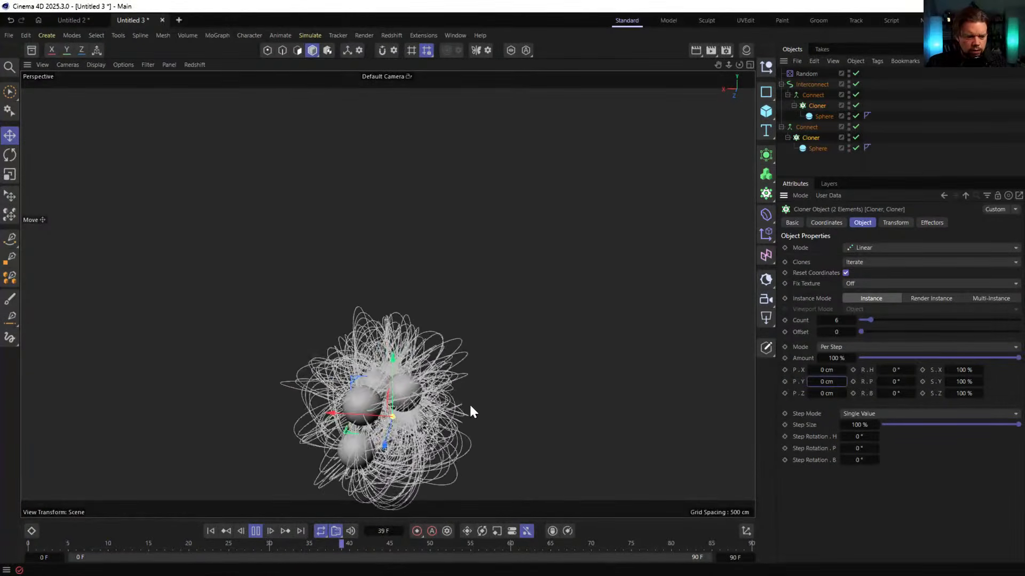
Set the scale step of both Cloners to 198% in X, Y and Z
{"action": "left_click_drag", "start_coordinate": [964, 371], "coordinate": [990, 372]}
{"action": "left_click", "coordinate": [965, 371]}
{"action": "key", "text": "ctrl+c"}
{"action": "left_click", "coordinate": [967, 381]}
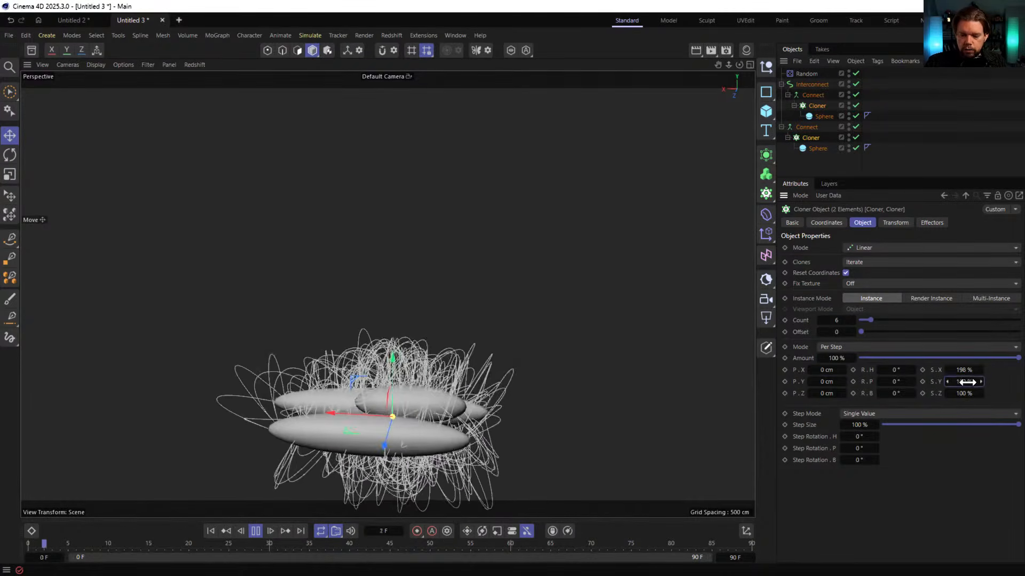
{"action": "key", "text": "ctrl+v"}
{"action": "left_click", "coordinate": [964, 393]}
{"action": "key", "text": "ctrl+v"}
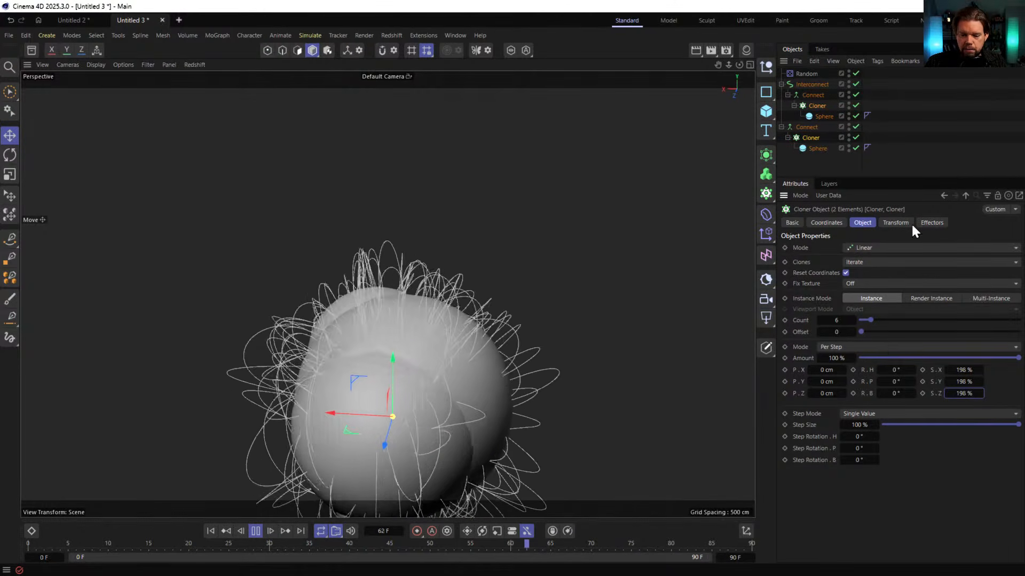
Disable the Random effector and the Connect hierarchy outside the Interconnect, and set the Interconnect's Tangents to None
{"action": "left_click", "coordinate": [855, 73]}
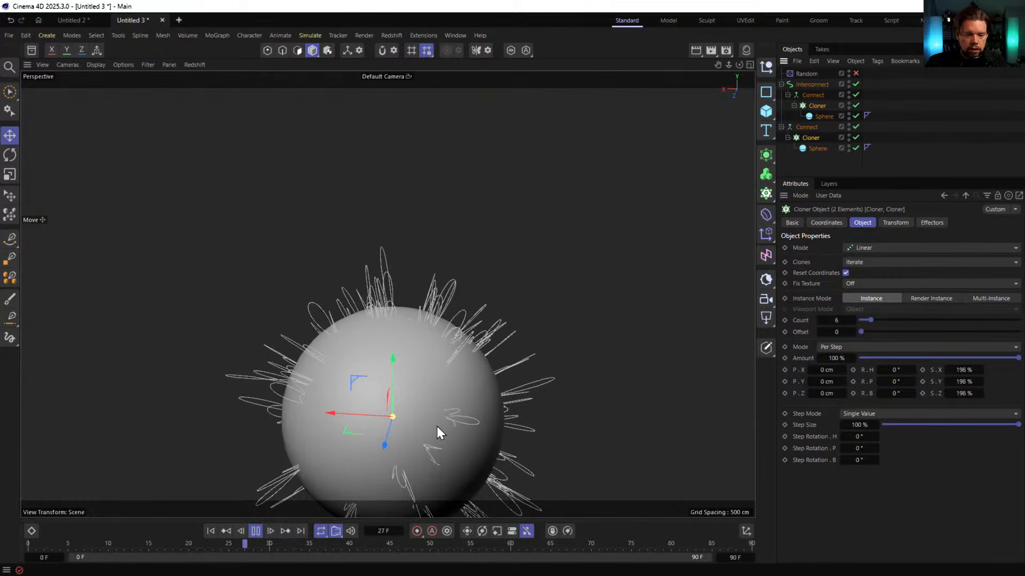
{"action": "left_click", "coordinate": [856, 127], "text": "ctrl"}
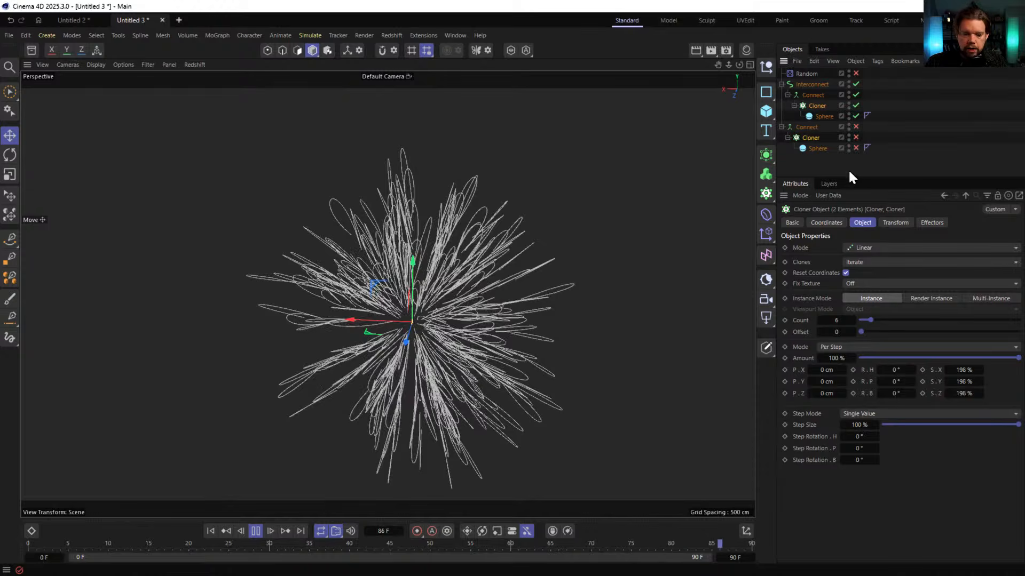
{"action": "left_click", "coordinate": [810, 85]}
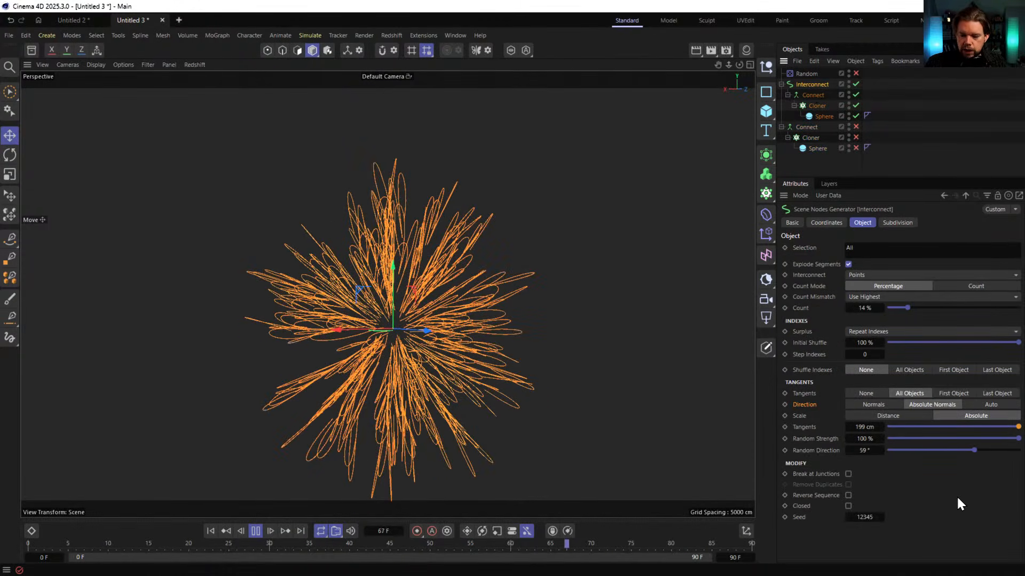
{"action": "left_click", "coordinate": [873, 394]}
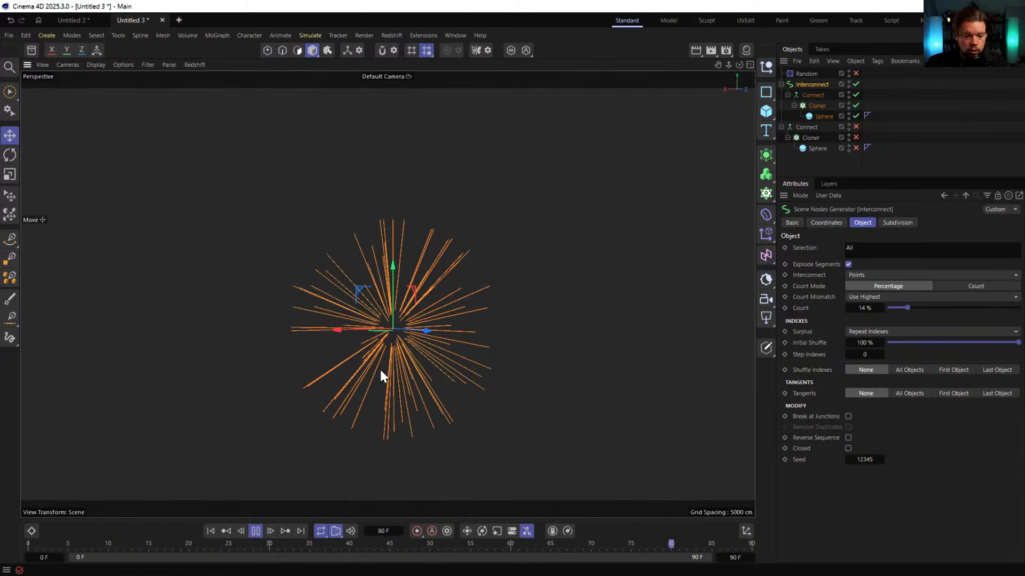
Set the heading rotation step of the Interconnect's Cloner to 74°, and set the Interconnect's Tangents to All Objects
{"action": "left_click", "coordinate": [816, 106]}
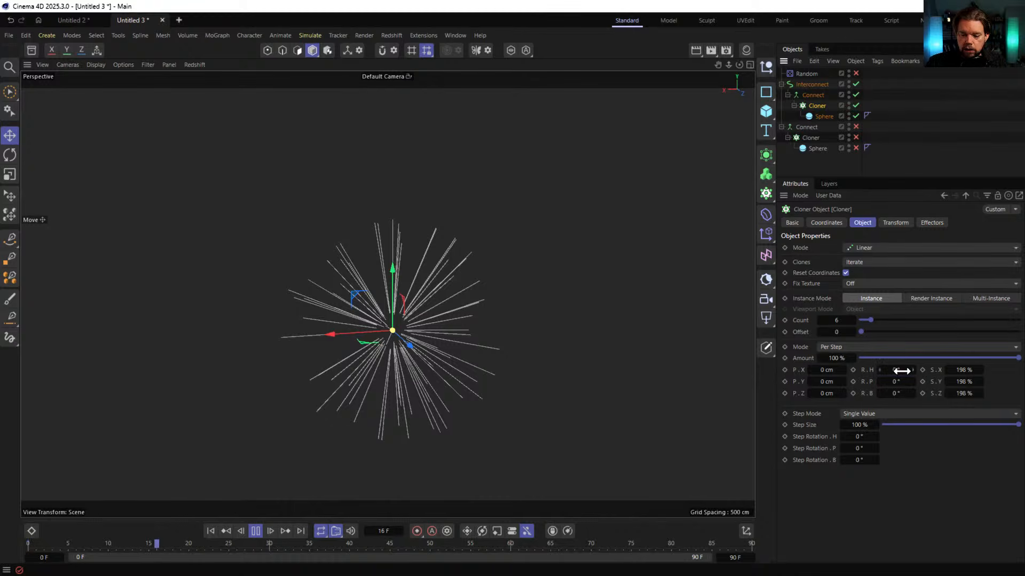
{"action": "left_click_drag", "start_coordinate": [901, 371], "coordinate": [941, 371]}
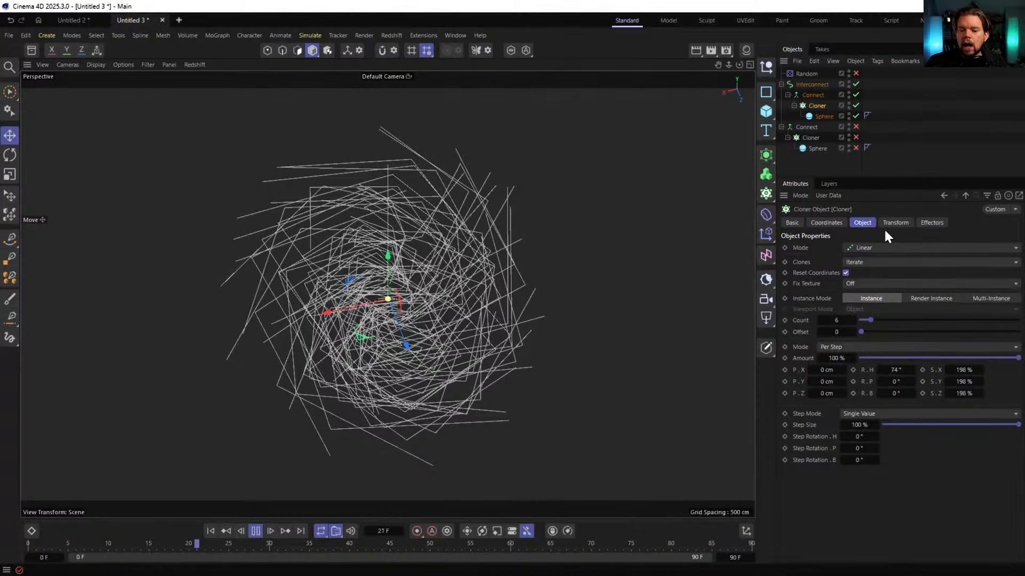
{"action": "left_click", "coordinate": [810, 86]}
{"action": "left_click", "coordinate": [910, 395]}
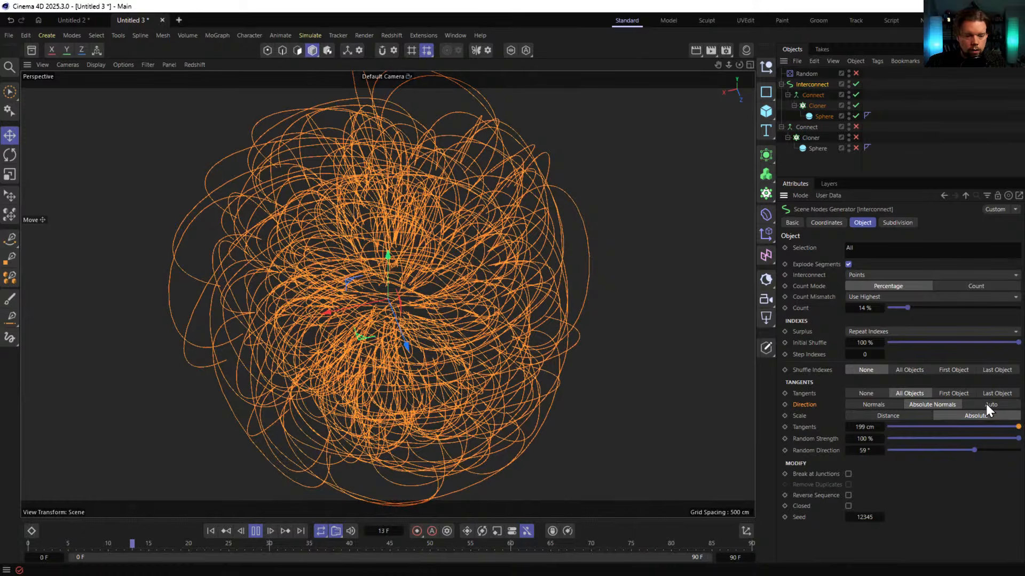
Try the Auto and Normals tangent directions on the Interconnect, and return the Direction to Absolute Normals
{"action": "left_click", "coordinate": [988, 405]}
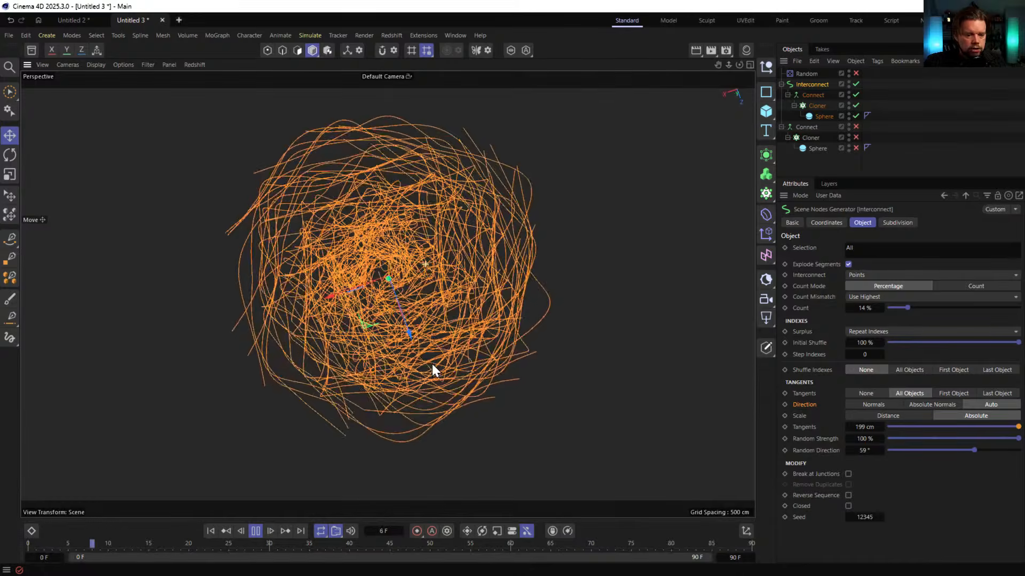
{"action": "left_click", "coordinate": [877, 406]}
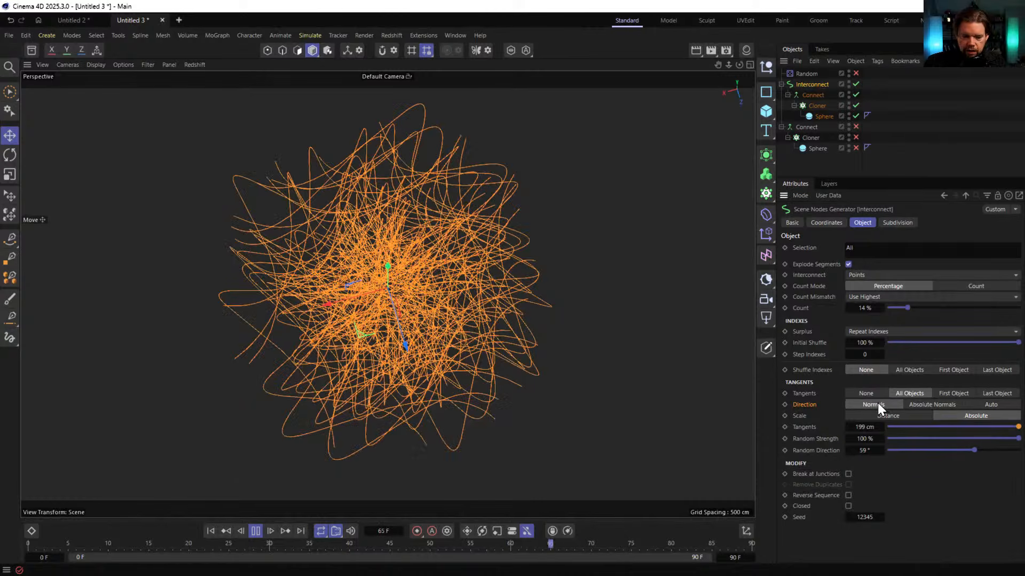
{"action": "left_click", "coordinate": [918, 404]}
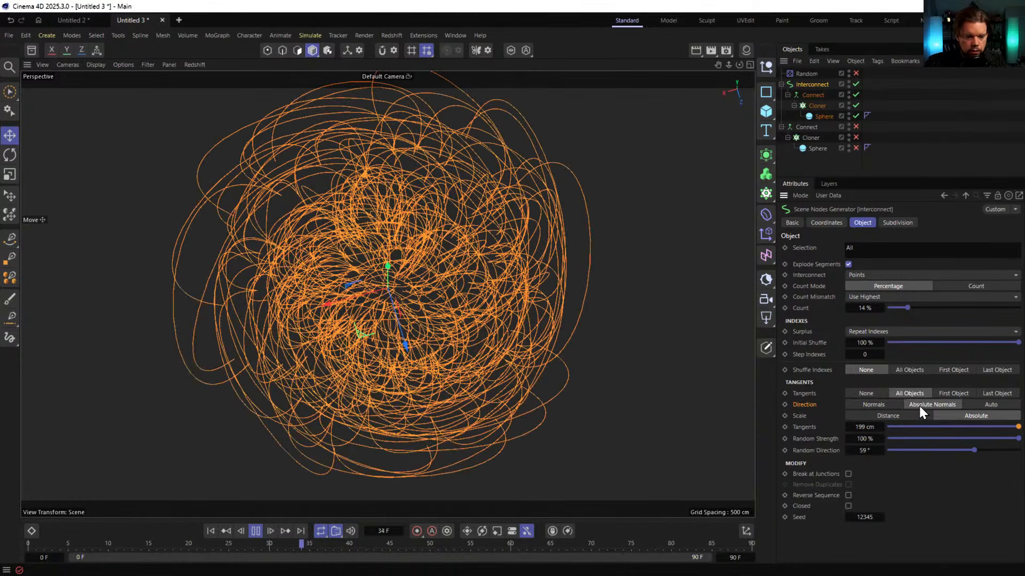
Set the count of the Cloner inside the Interconnect to 13
{"action": "left_click_drag", "start_coordinate": [422, 326], "coordinate": [439, 302], "text": "alt"}
{"action": "left_click", "coordinate": [816, 105]}
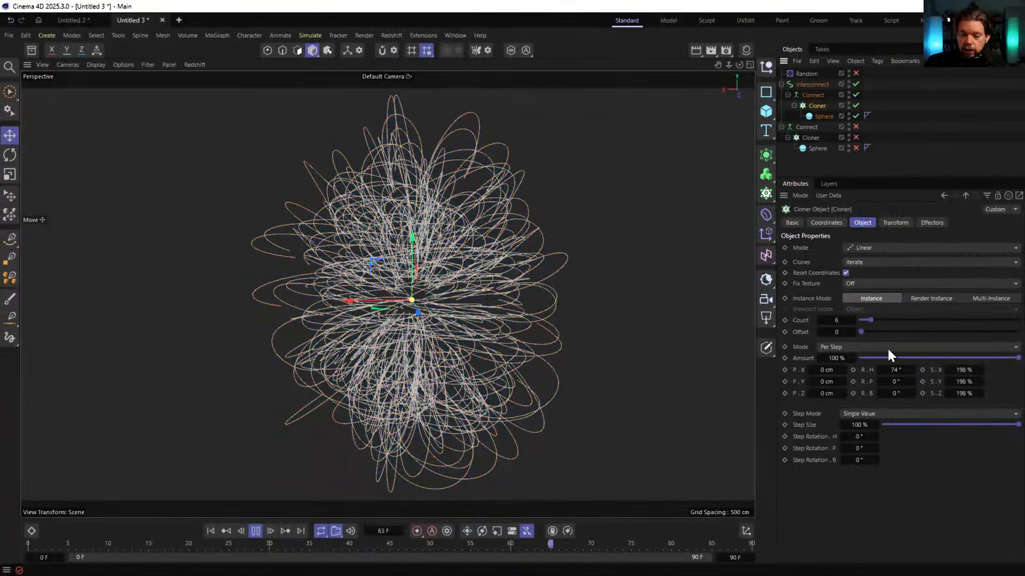
{"action": "left_click_drag", "start_coordinate": [870, 320], "coordinate": [881, 317]}
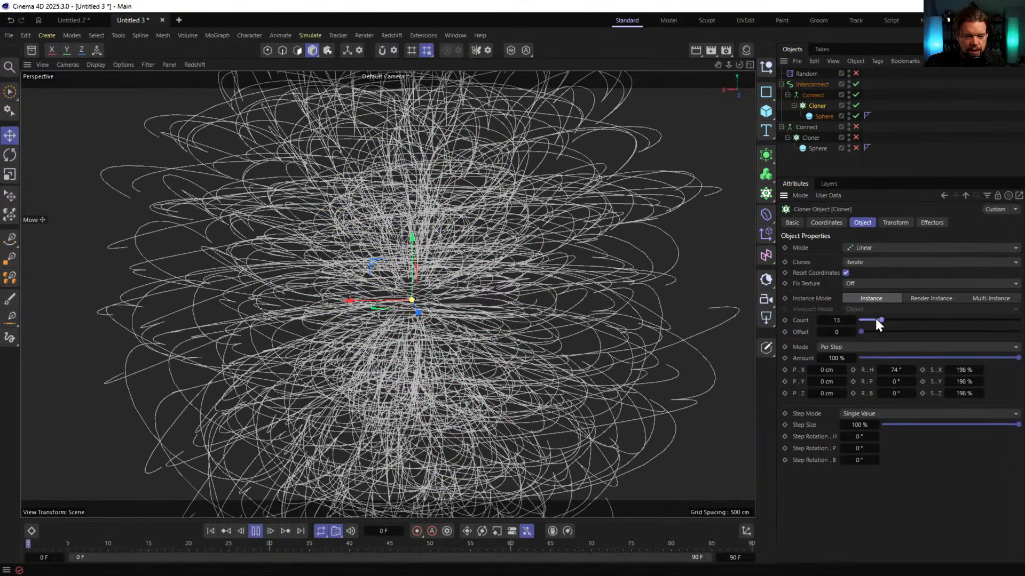
{"action": "left_click_drag", "start_coordinate": [507, 256], "coordinate": [482, 214], "text": "alt"}
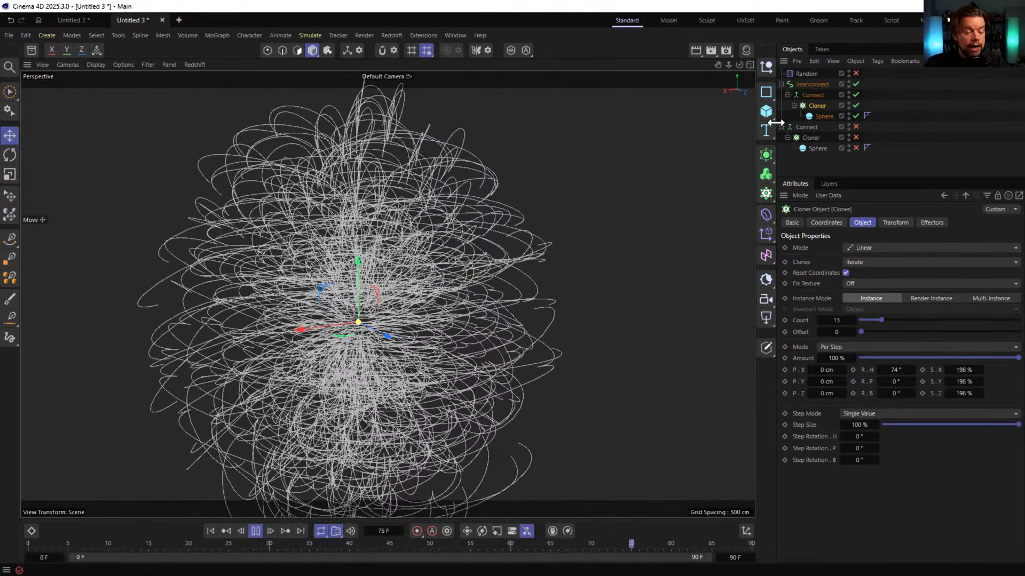
Stop the playback and switch to the Untitled 2 project with the text and electric splines
{"action": "left_click", "coordinate": [812, 95]}
{"action": "left_click", "coordinate": [256, 531]}
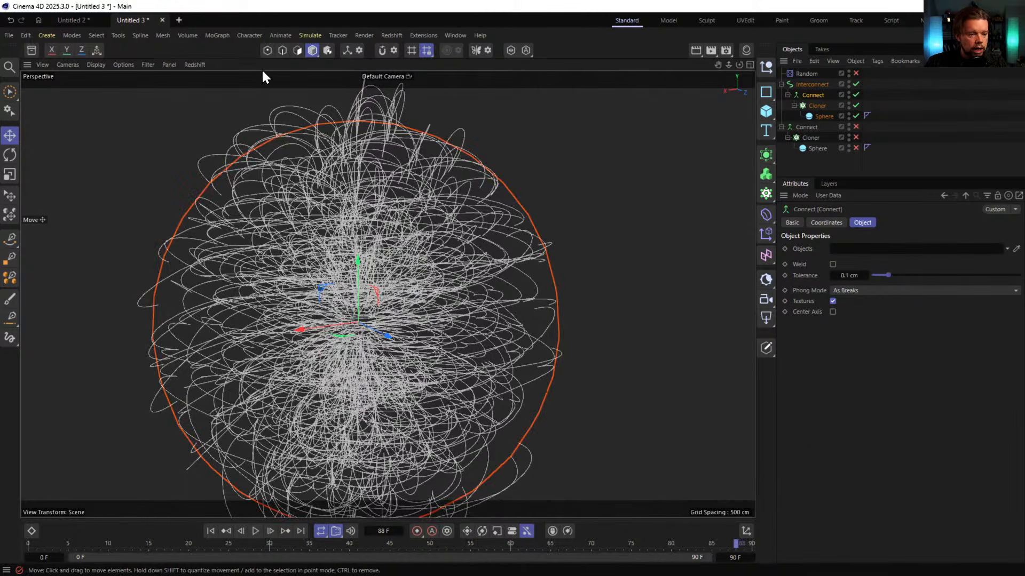
{"action": "left_click", "coordinate": [179, 20]}
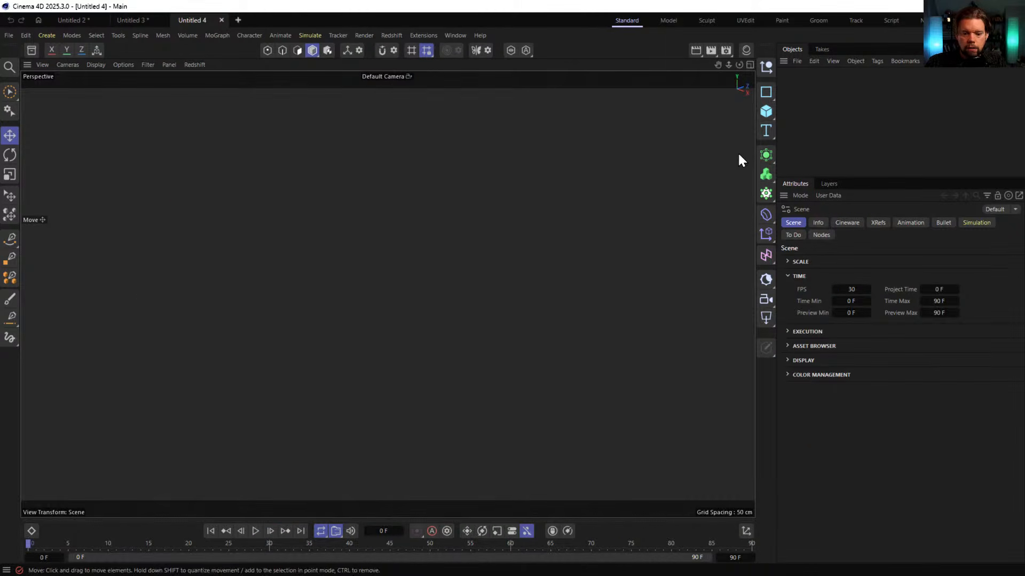
{"action": "left_click", "coordinate": [221, 20]}
{"action": "left_click", "coordinate": [69, 19]}
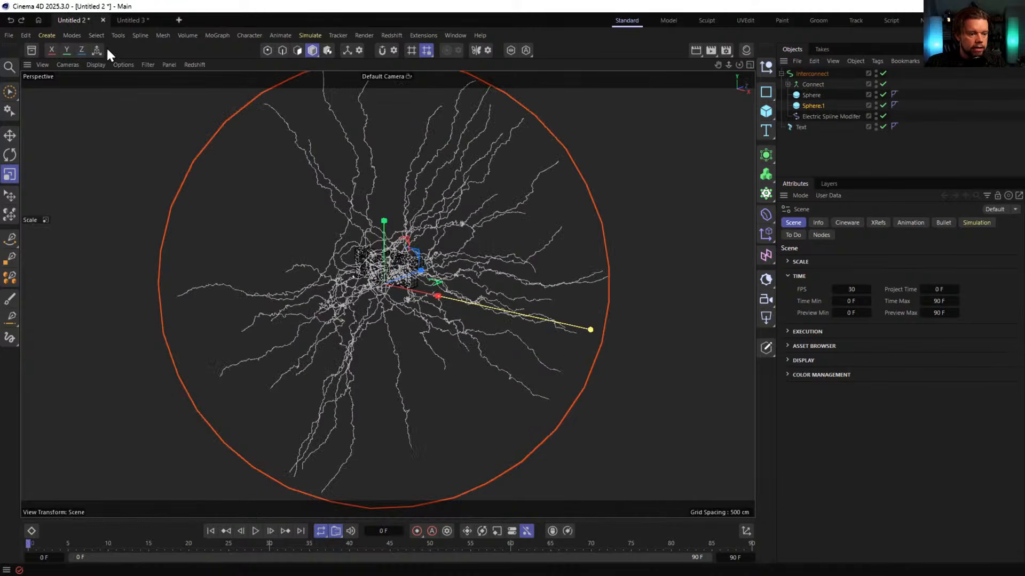
Disable the Electric Spline Modifier under the Interconnect and play the animation
{"action": "left_click_drag", "start_coordinate": [376, 209], "coordinate": [412, 235], "text": "alt"}
{"action": "middle_click_drag", "start_coordinate": [412, 235], "coordinate": [416, 228], "text": "alt"}
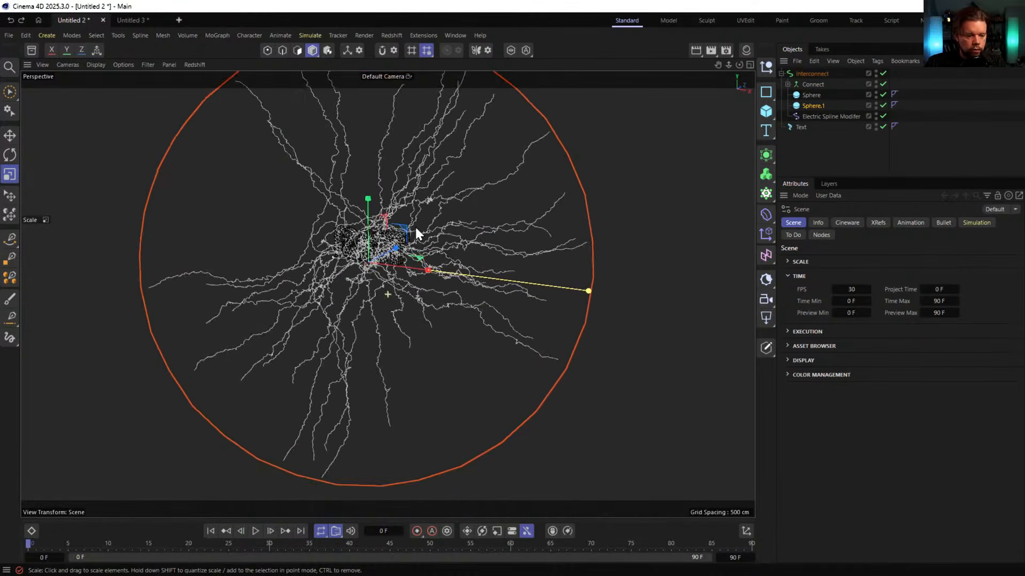
{"action": "right_click_drag", "start_coordinate": [416, 228], "coordinate": [427, 230], "text": "alt"}
{"action": "left_click_drag", "start_coordinate": [426, 230], "coordinate": [408, 220], "text": "alt"}
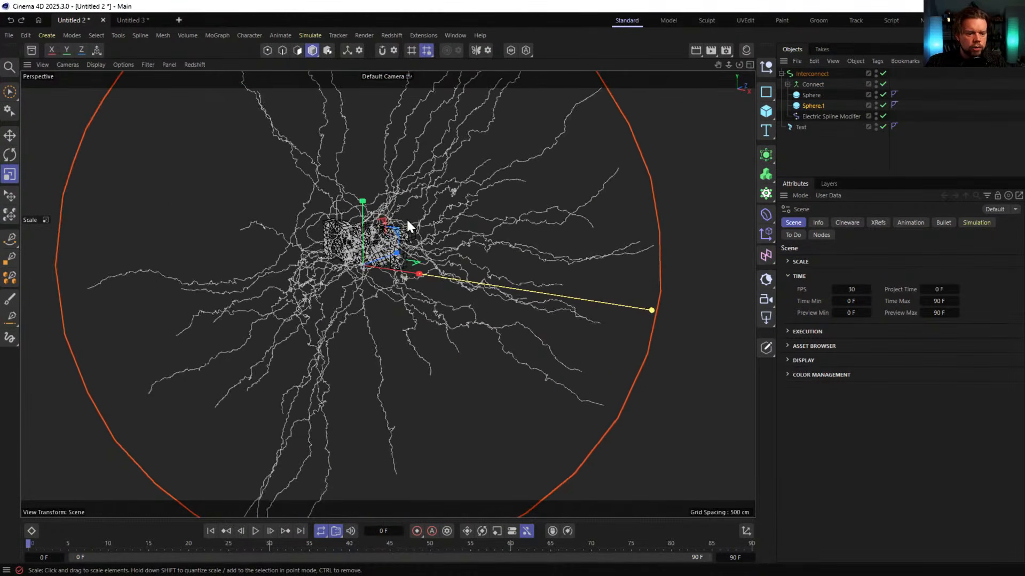
{"action": "middle_click_drag", "start_coordinate": [407, 220], "coordinate": [419, 295], "text": "alt"}
{"action": "left_click", "coordinate": [883, 116]}
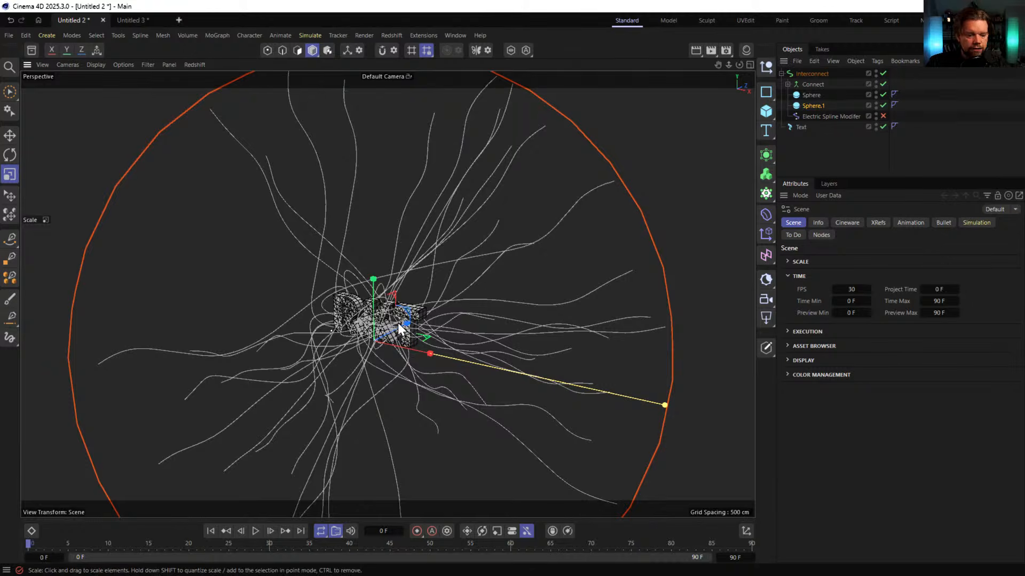
{"action": "left_click_drag", "start_coordinate": [480, 299], "coordinate": [337, 454], "text": "alt"}
{"action": "left_click", "coordinate": [255, 531]}
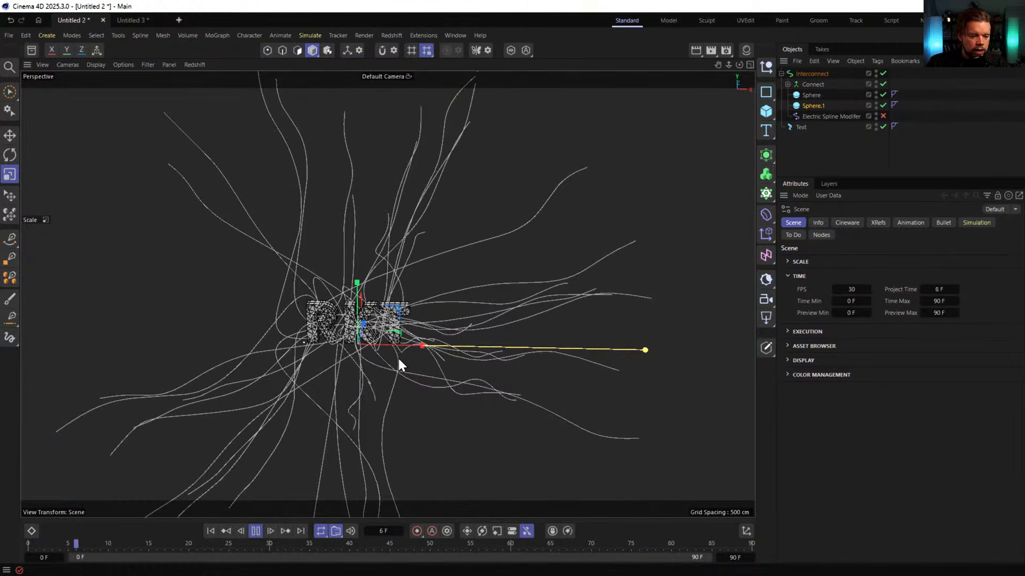
{"action": "left_click_drag", "start_coordinate": [309, 326], "coordinate": [485, 224], "text": "alt"}
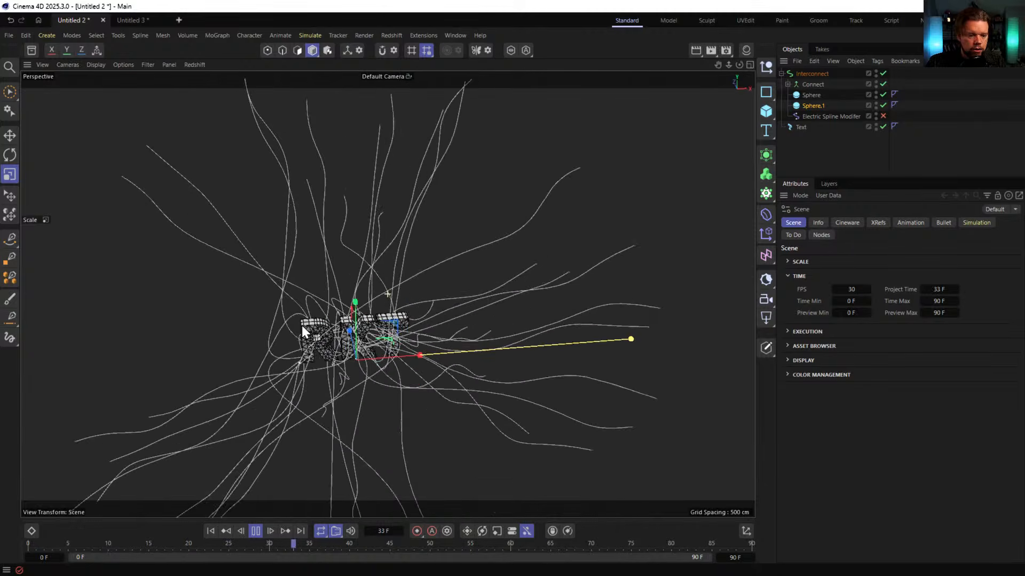
Find the Pulse Spline Modifier in the asset search and add it under the Interconnect, above the Electric Spline Modifier
{"action": "left_click", "coordinate": [808, 75]}
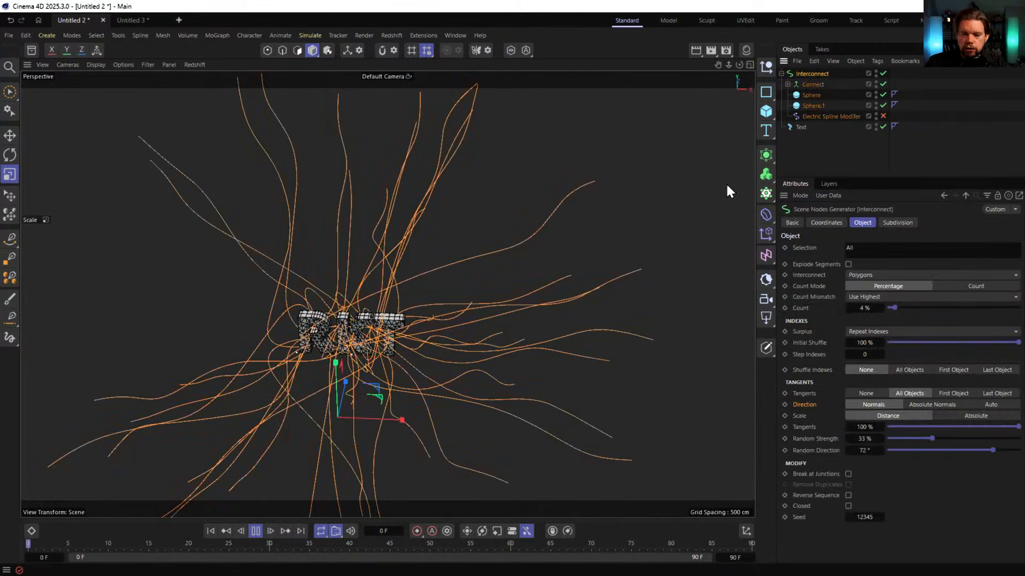
{"action": "left_click_drag", "start_coordinate": [342, 313], "coordinate": [363, 295], "text": "alt"}
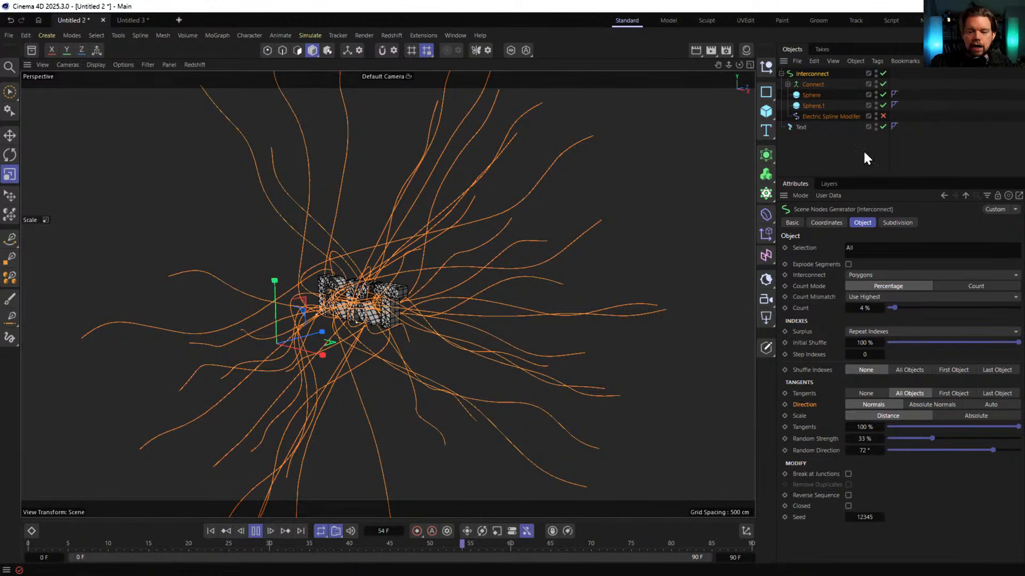
{"action": "key", "text": "shift+c"}
{"action": "type", "text": "pusl"}
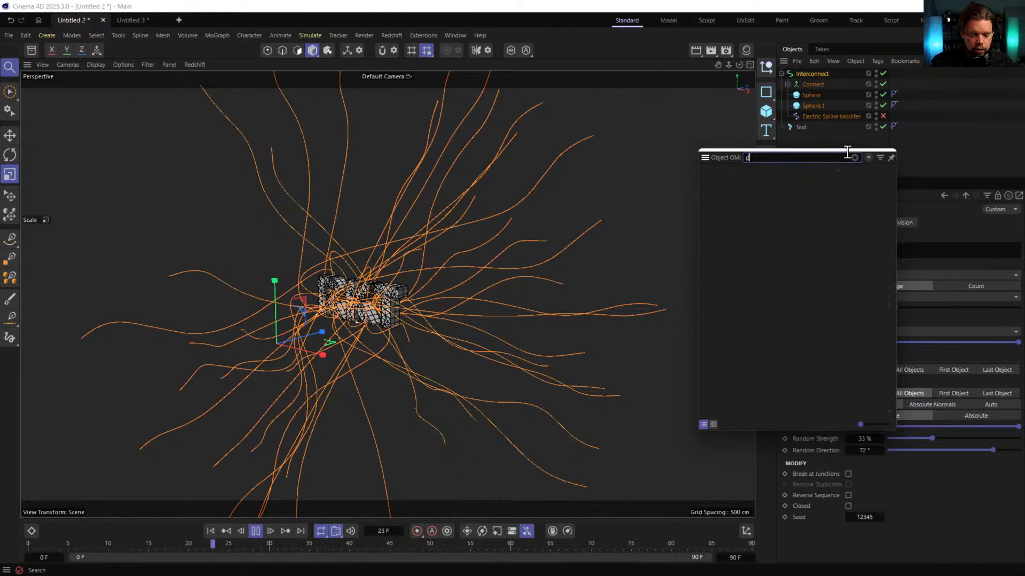
{"action": "key", "text": "BackSpace"}
{"action": "key", "text": "BackSpace"}
{"action": "type", "text": "lse"}
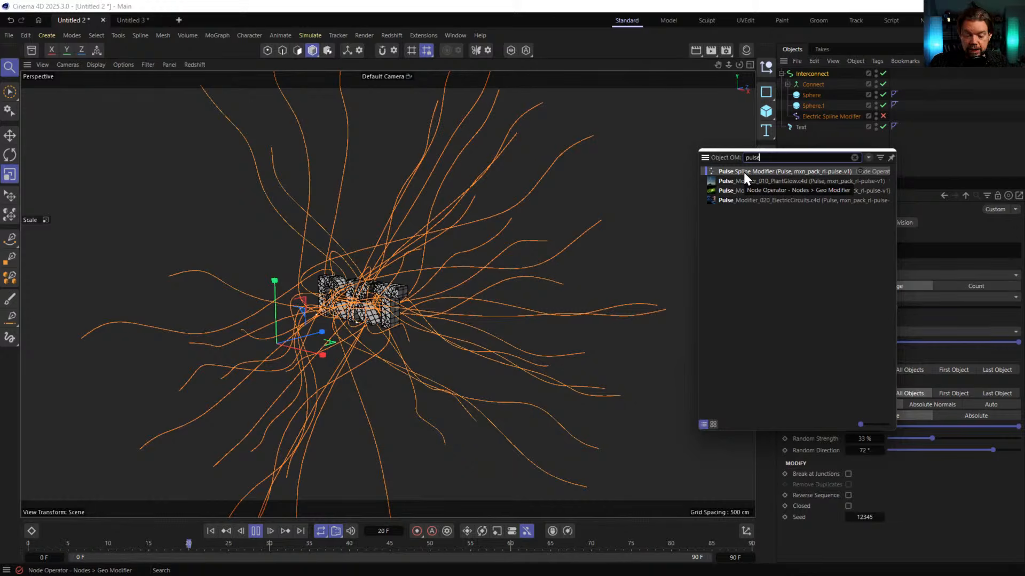
{"action": "left_click_drag", "start_coordinate": [744, 171], "coordinate": [814, 111]}
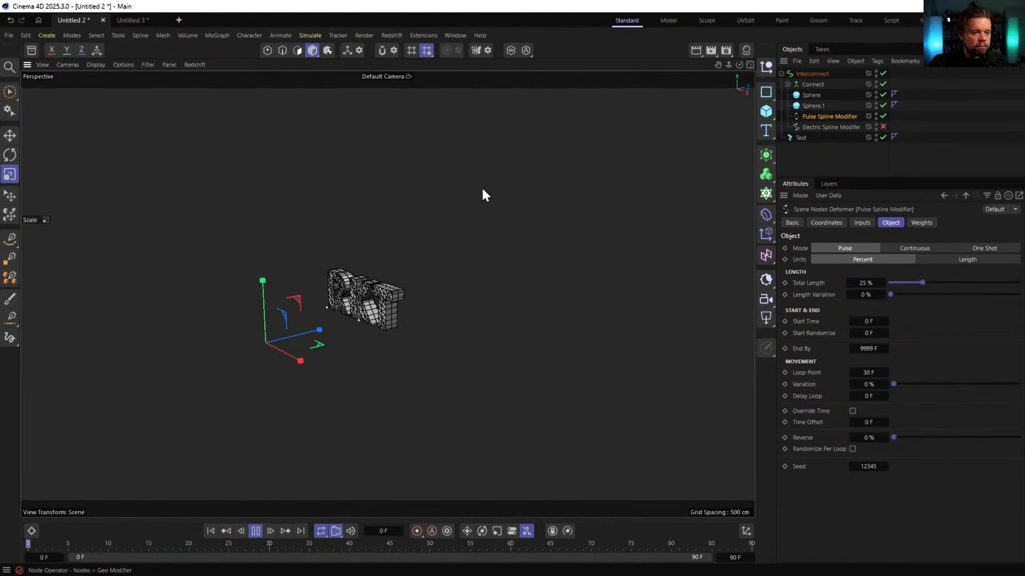
Switch the Pulse Spline Modifier off and on for comparison, try its One Shot and Continuous modes, and return to Pulse mode
{"action": "left_click", "coordinate": [883, 116]}
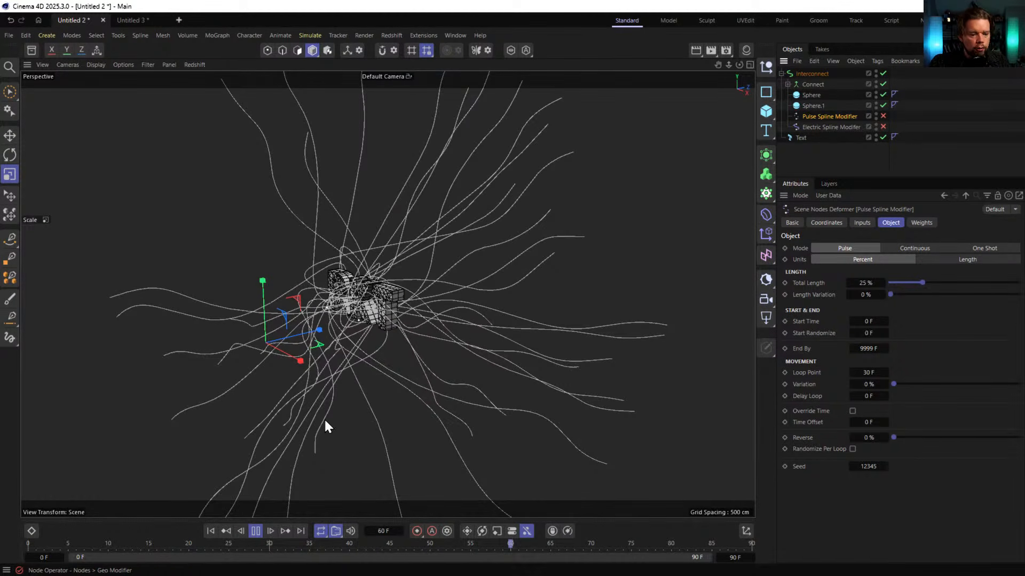
{"action": "left_click", "coordinate": [883, 116]}
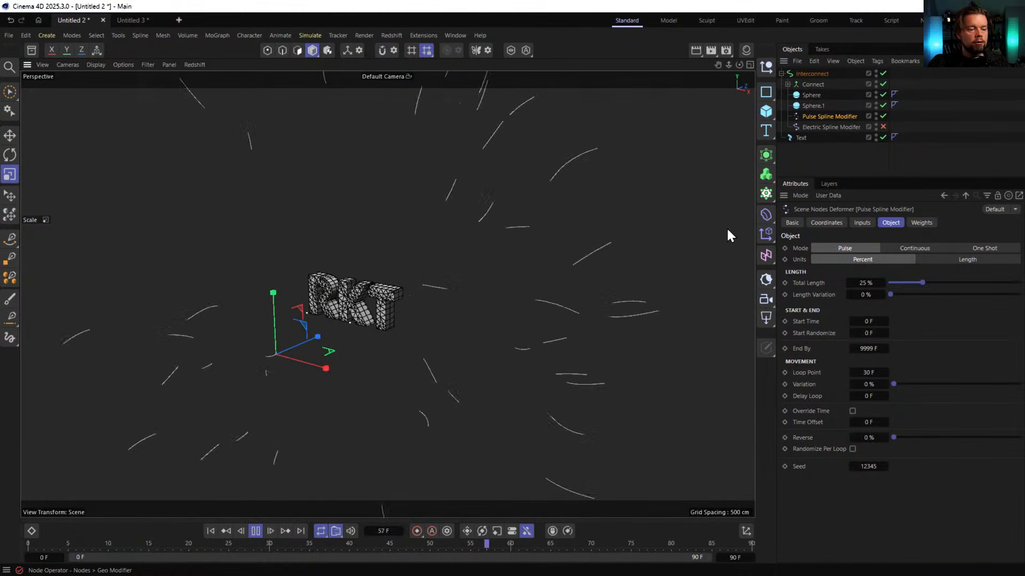
{"action": "left_click", "coordinate": [983, 250]}
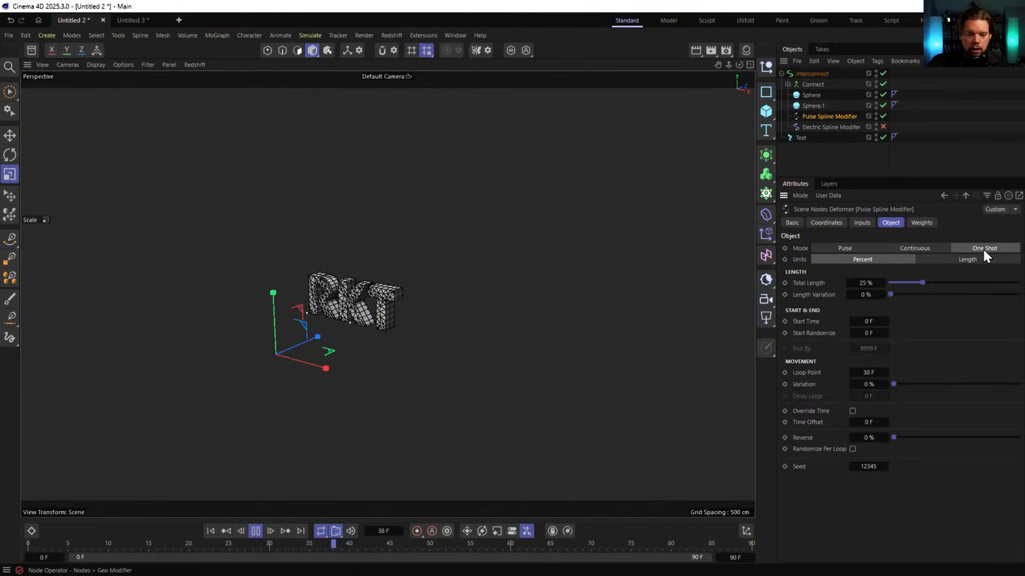
{"action": "left_click", "coordinate": [211, 531]}
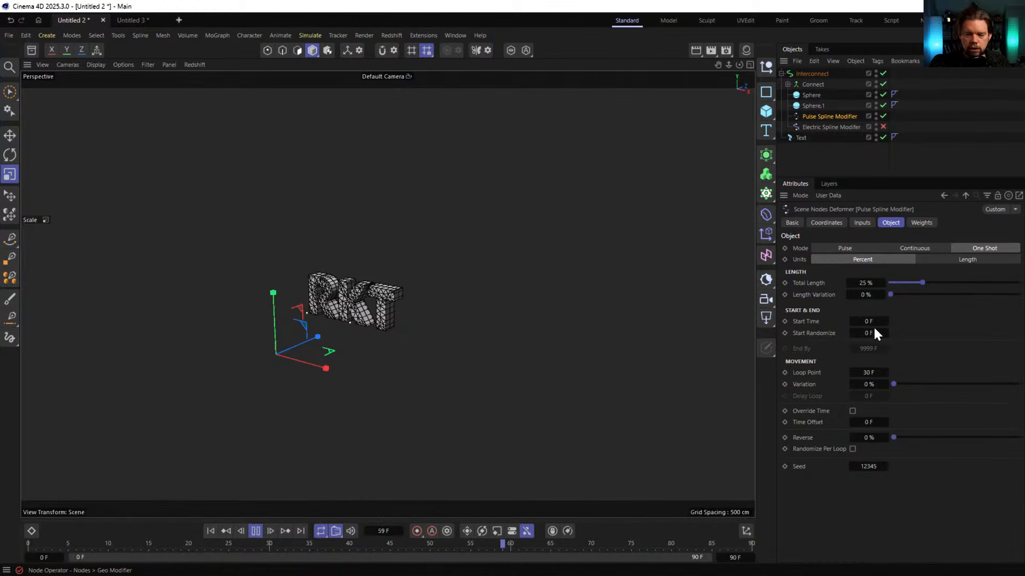
{"action": "left_click", "coordinate": [854, 247]}
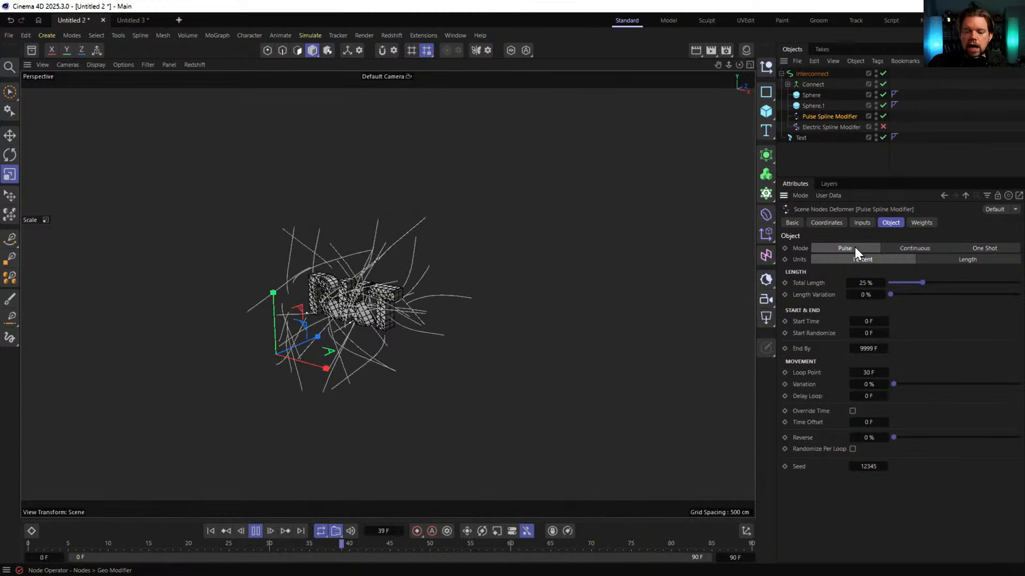
{"action": "left_click", "coordinate": [908, 247]}
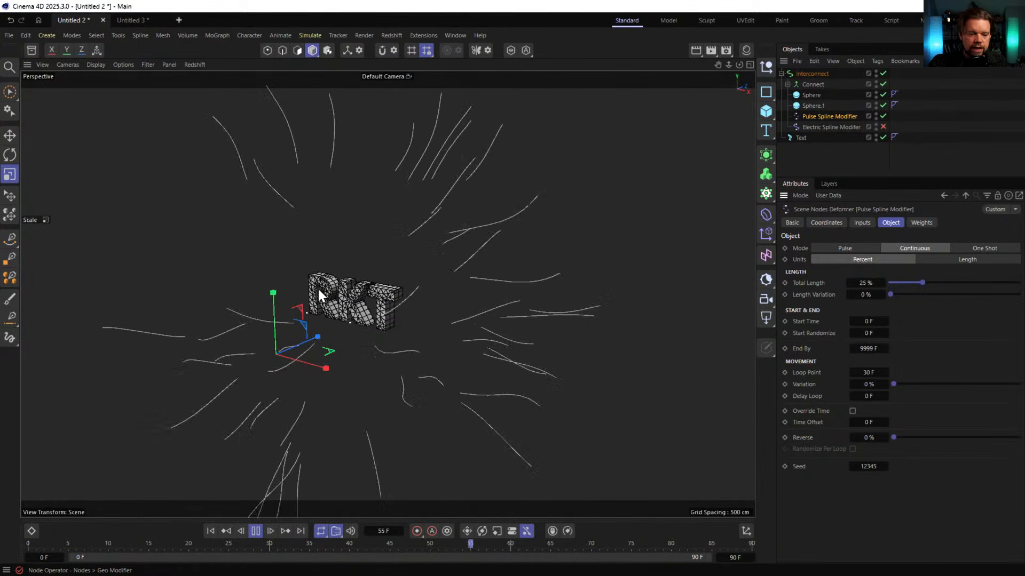
{"action": "left_click", "coordinate": [850, 248]}
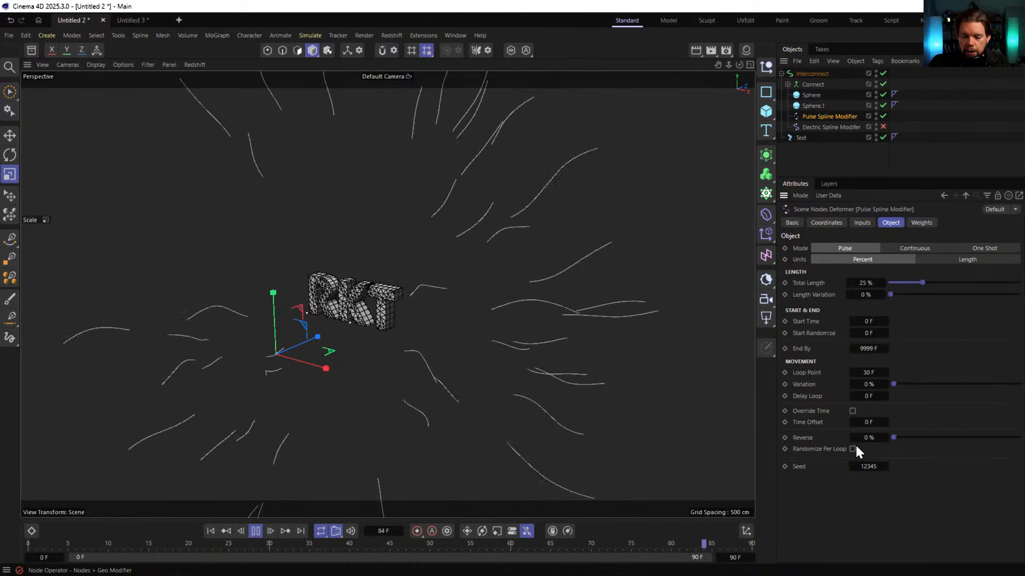
Try a Reverse of 100% on the Pulse Spline Modifier, undo it, and enable Reverse Sequence on the Interconnect
{"action": "left_click_drag", "start_coordinate": [892, 438], "coordinate": [1019, 457]}
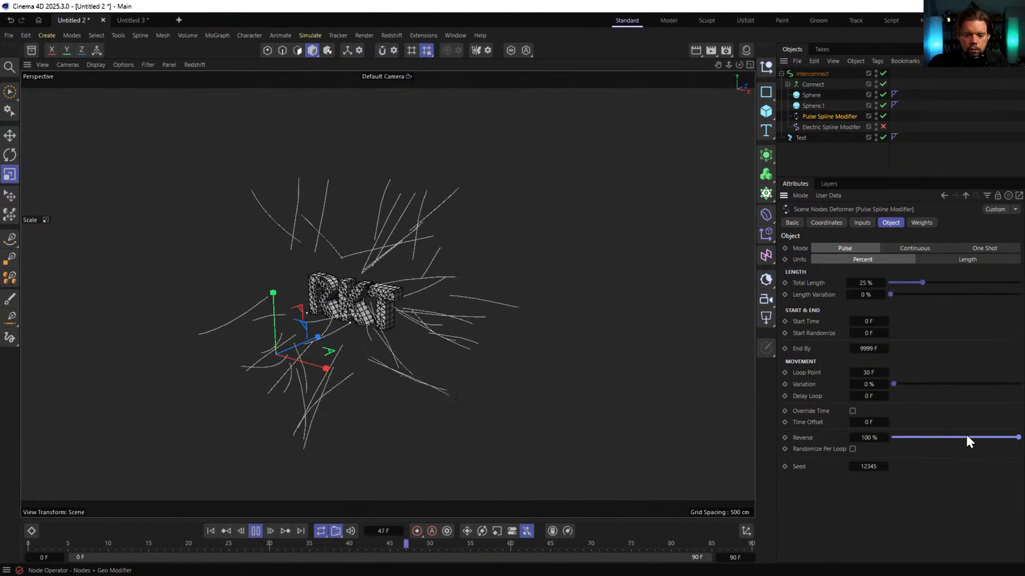
{"action": "key", "text": "ctrl+z"}
{"action": "left_click", "coordinate": [804, 72]}
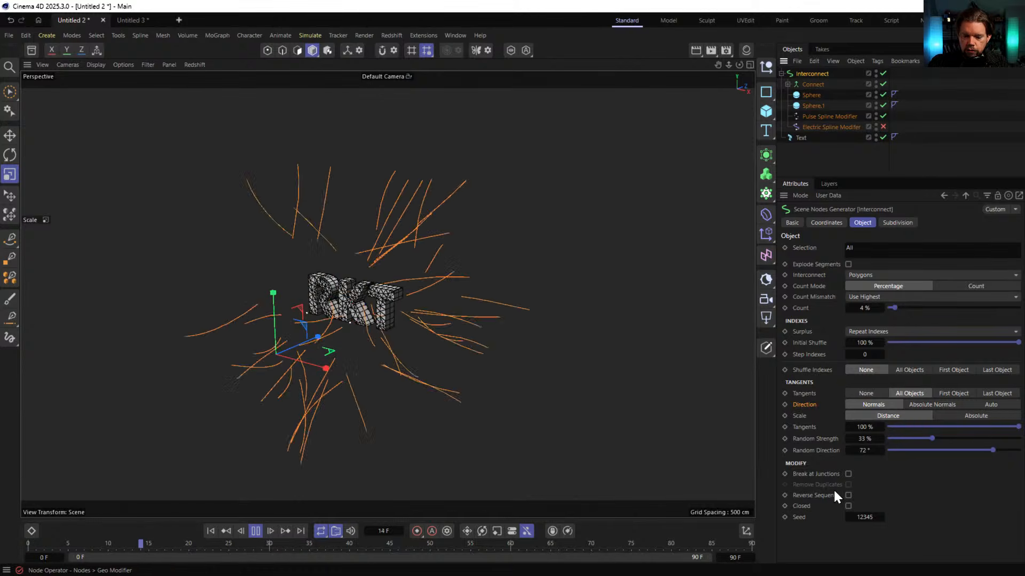
{"action": "left_click", "coordinate": [848, 495]}
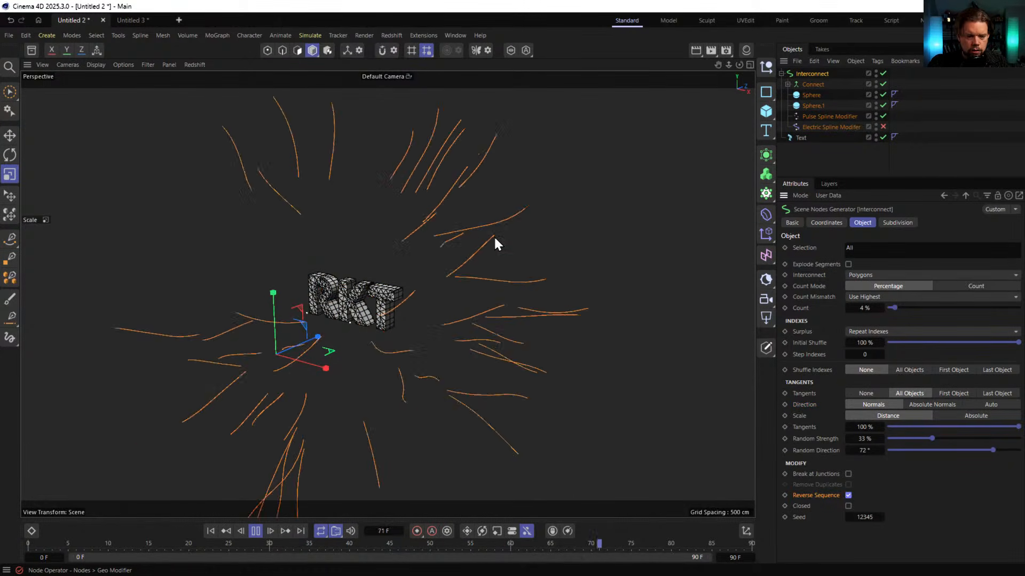
Try total lengths of 79% and 3% on the Pulse Spline Modifier, and set its Total Length to 33%
{"action": "left_click", "coordinate": [818, 116]}
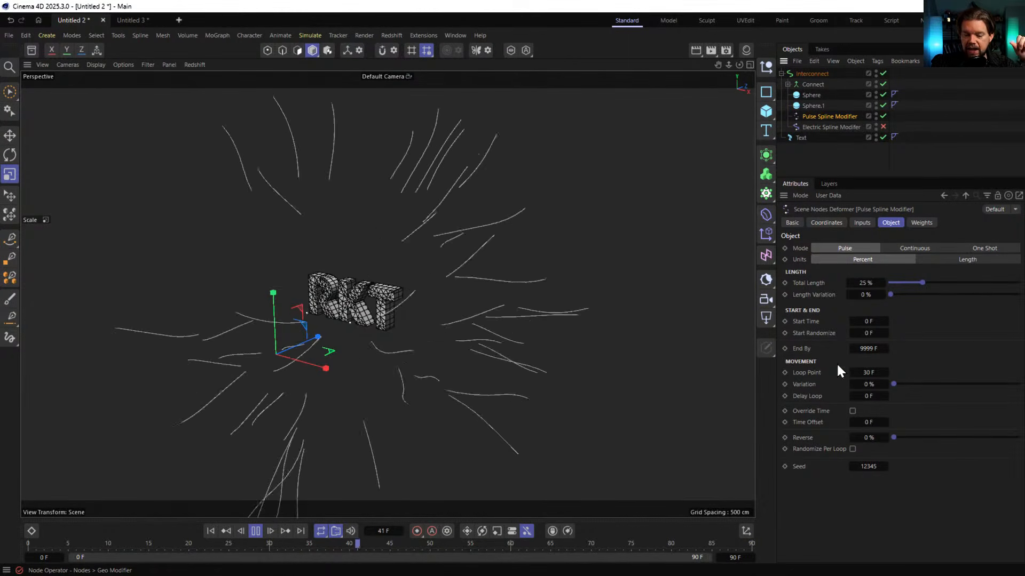
{"action": "left_click_drag", "start_coordinate": [930, 283], "coordinate": [991, 280]}
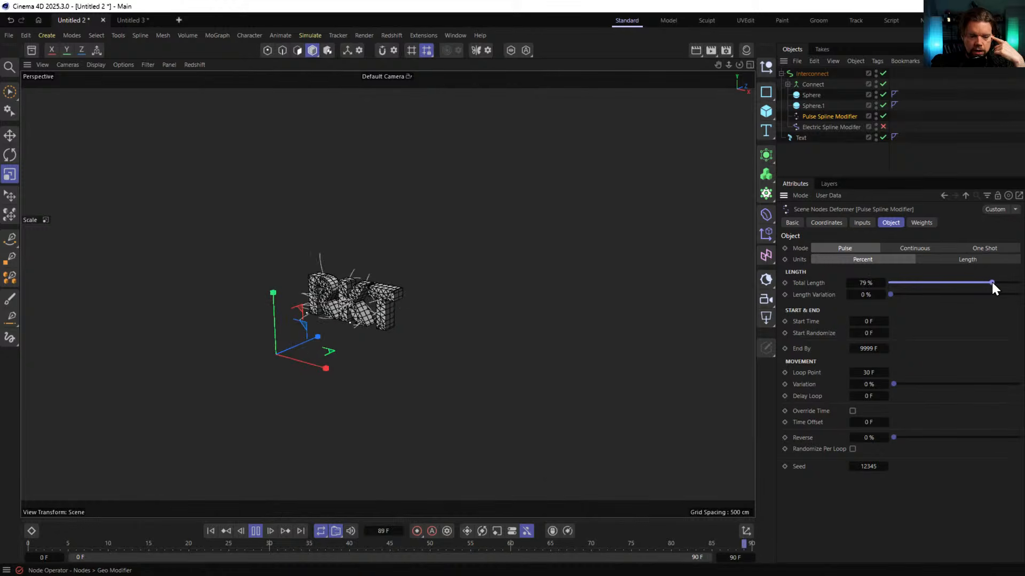
{"action": "left_click", "coordinate": [894, 283]}
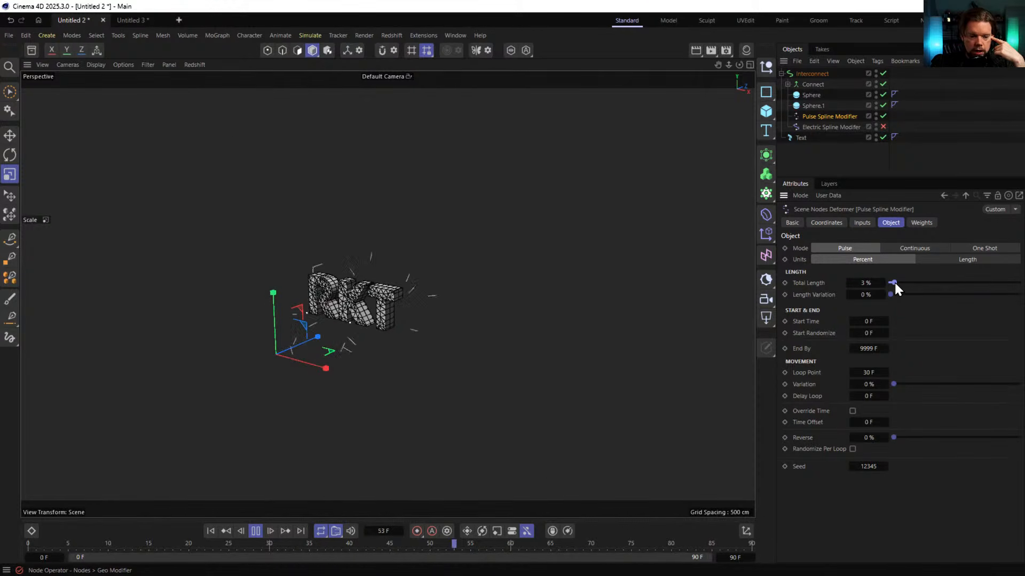
{"action": "left_click_drag", "start_coordinate": [901, 283], "coordinate": [932, 282]}
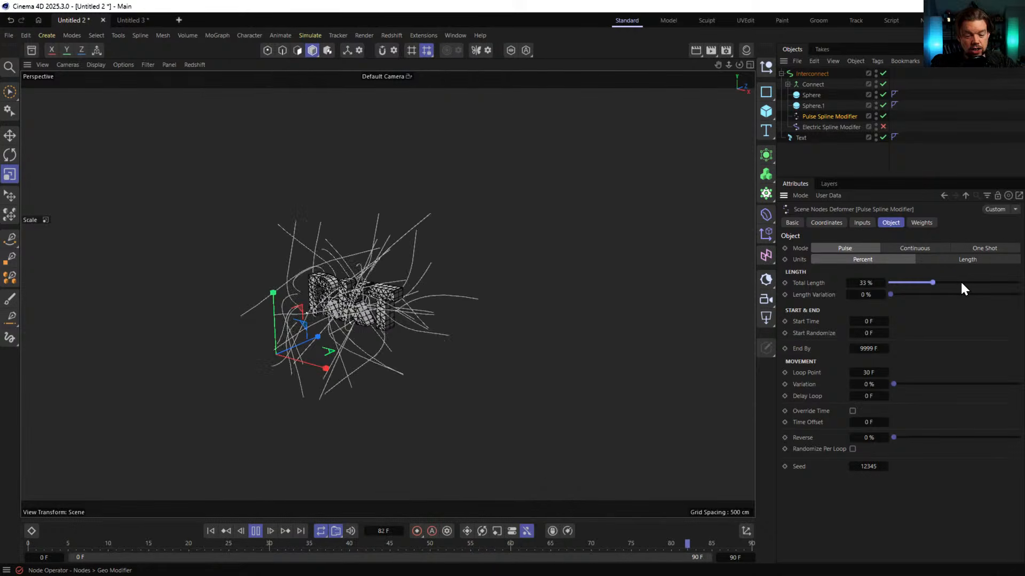
Set the Pulse Spline Modifier's total length to 49% and its weights mapping to Subsequent
{"action": "left_click", "coordinate": [953, 283]}
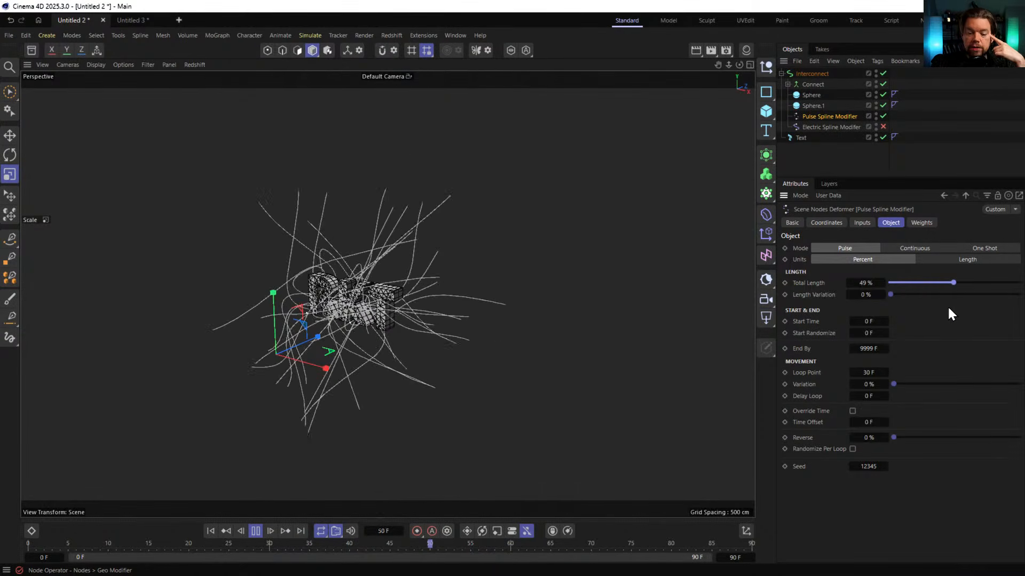
{"action": "left_click", "coordinate": [917, 222]}
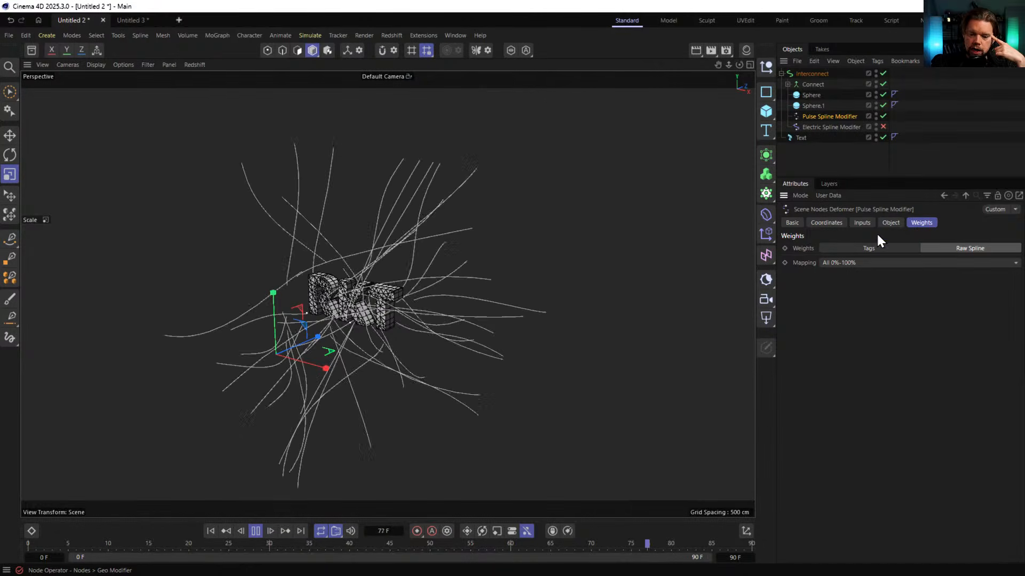
{"action": "left_click", "coordinate": [853, 263]}
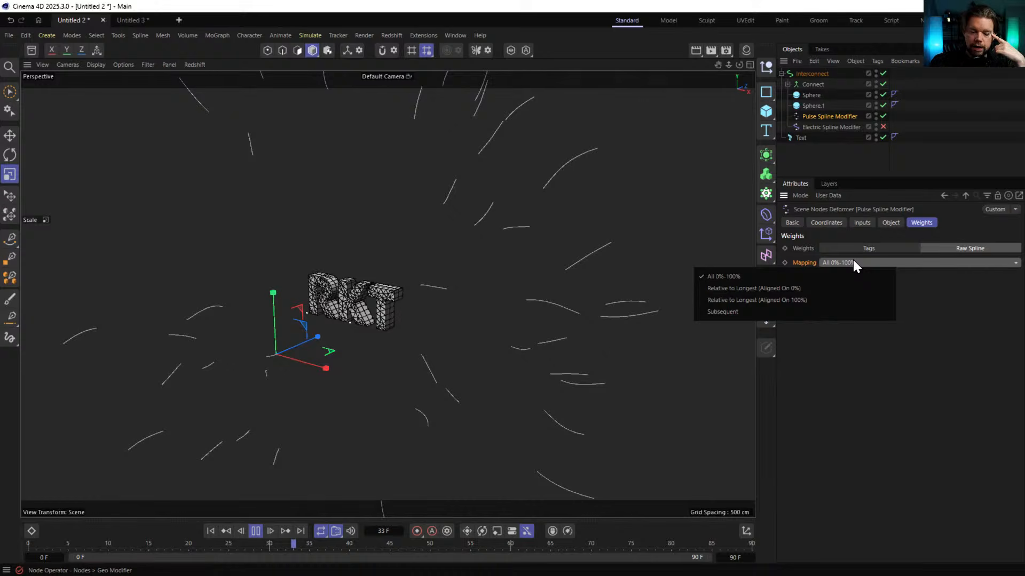
{"action": "left_click", "coordinate": [734, 312]}
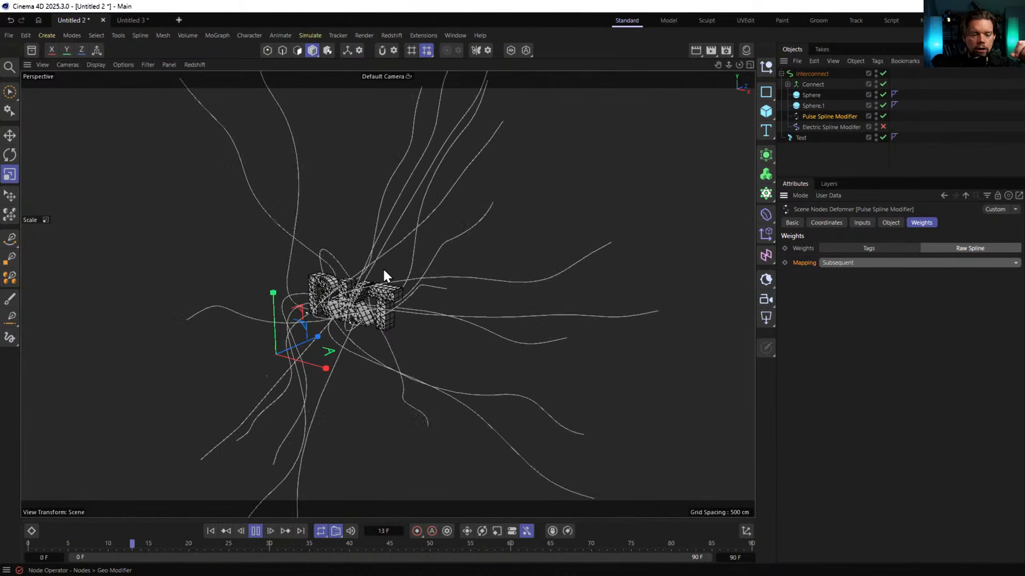
Set the Pulse Spline Modifier's loop point to 90 F and its total length to 8%
{"action": "left_click", "coordinate": [890, 222]}
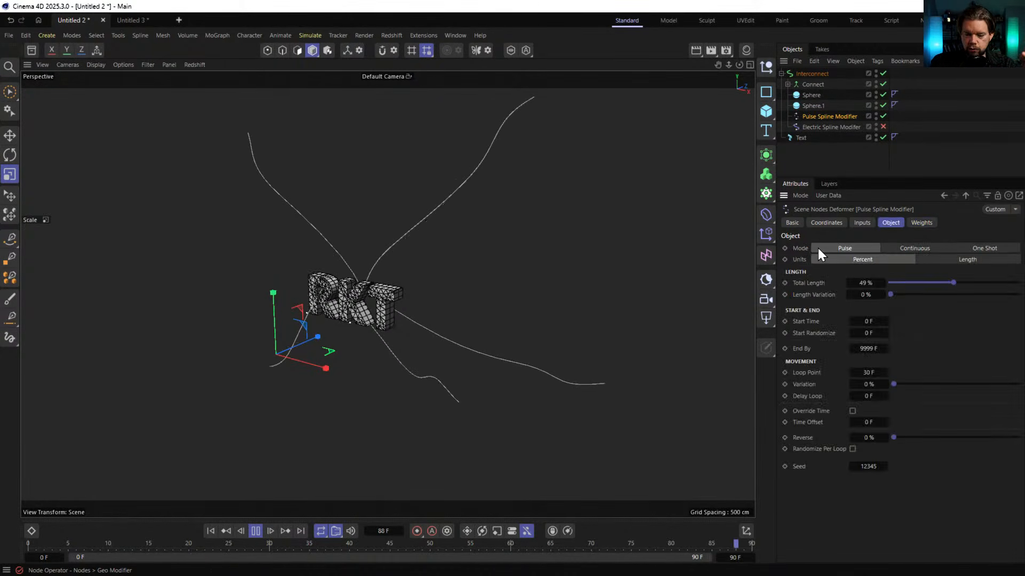
{"action": "left_click", "coordinate": [862, 223]}
{"action": "left_click", "coordinate": [890, 223]}
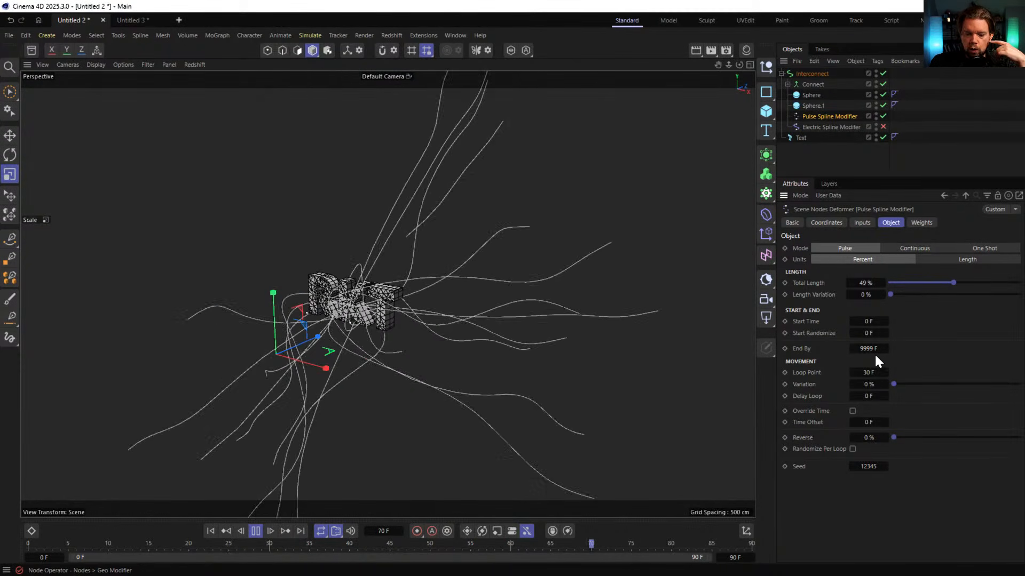
{"action": "left_click_drag", "start_coordinate": [875, 376], "coordinate": [901, 367]}
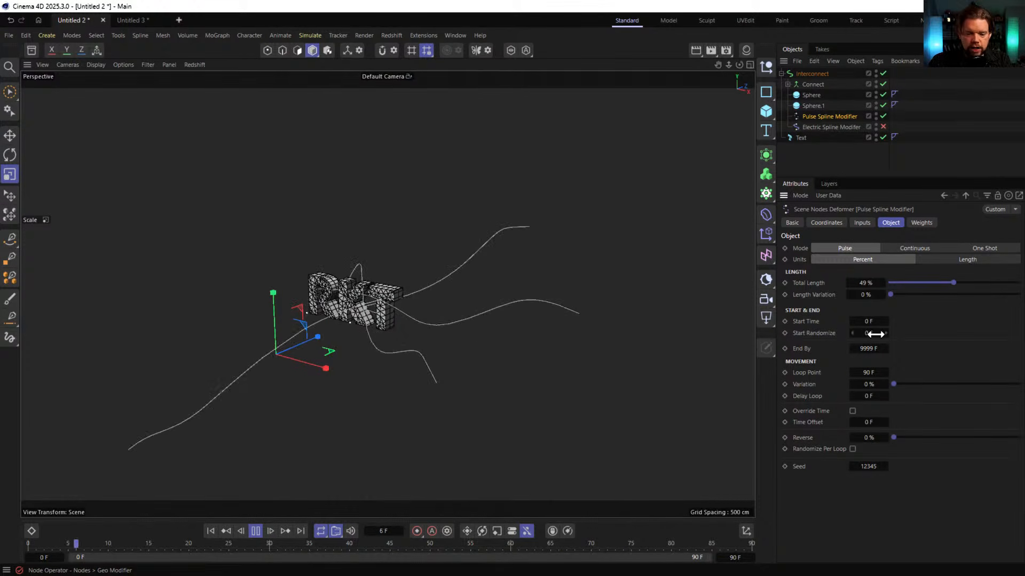
{"action": "left_click_drag", "start_coordinate": [905, 285], "coordinate": [901, 284]}
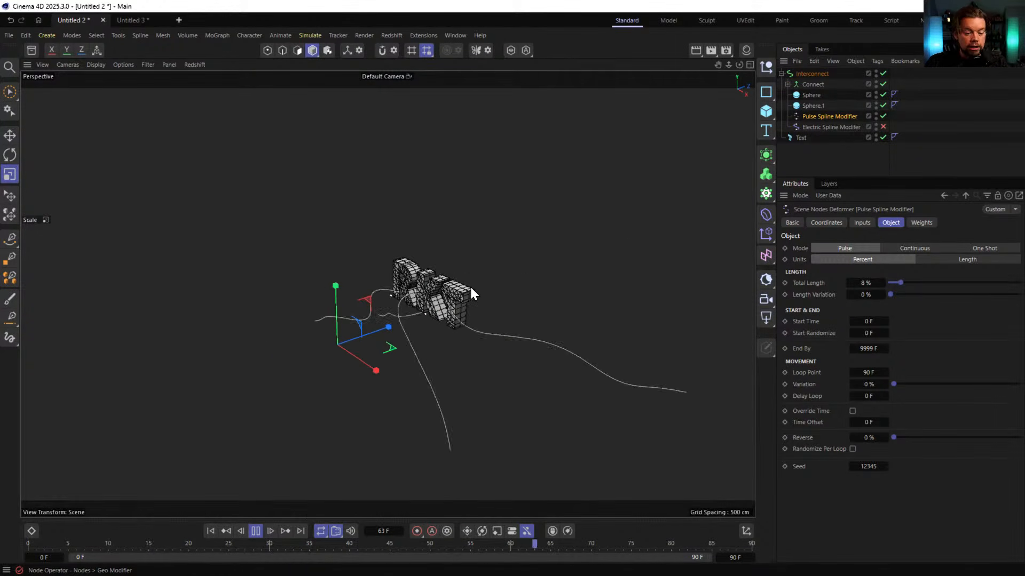
Enable the Electric Spline Modifier and reorder it above the Pulse Spline Modifier under Interconnect
{"action": "left_click", "coordinate": [829, 127]}
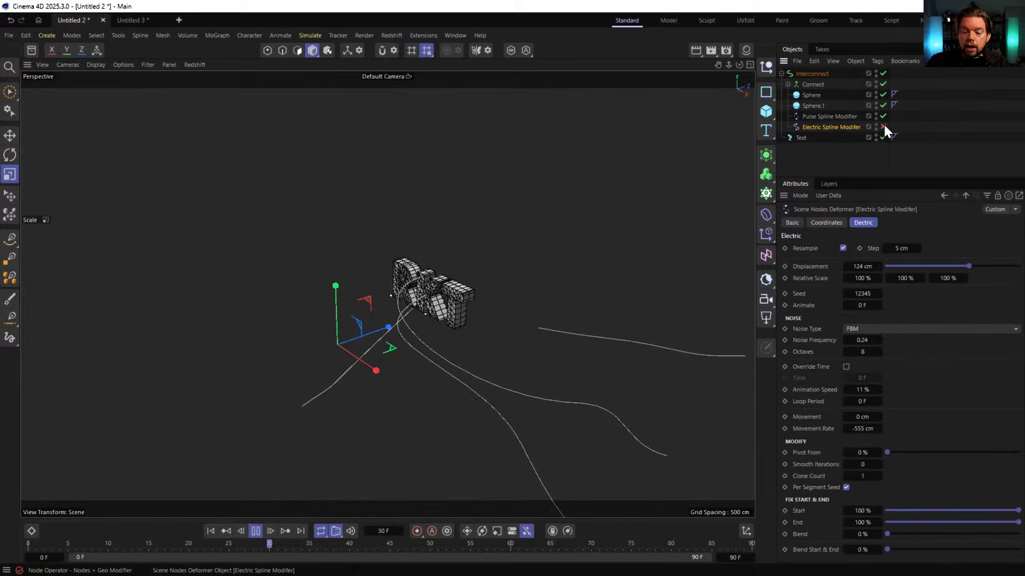
{"action": "left_click", "coordinate": [884, 126]}
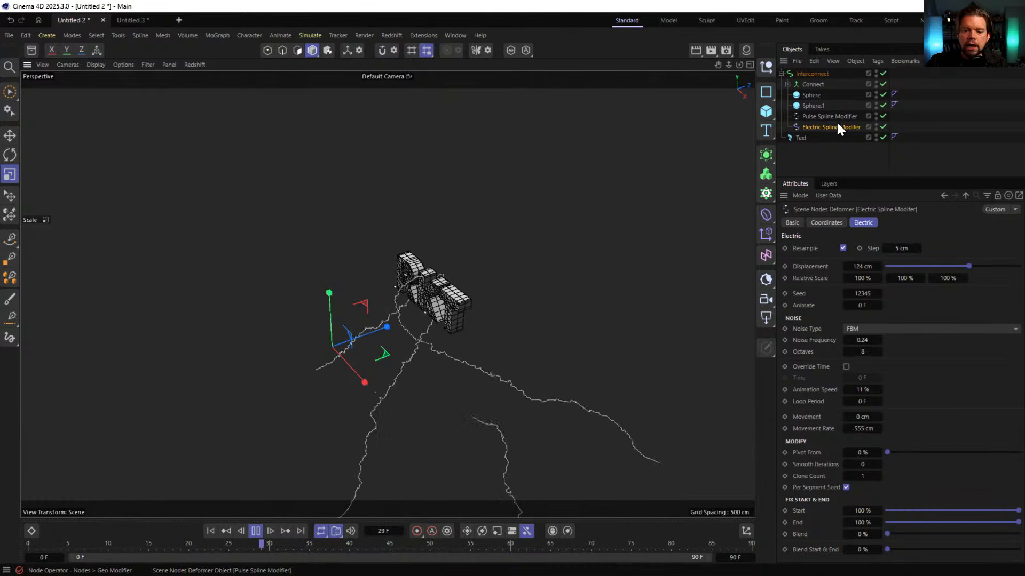
{"action": "left_click", "coordinate": [882, 127]}
{"action": "left_click_drag", "start_coordinate": [828, 125], "coordinate": [824, 107]}
{"action": "left_click", "coordinate": [884, 115]}
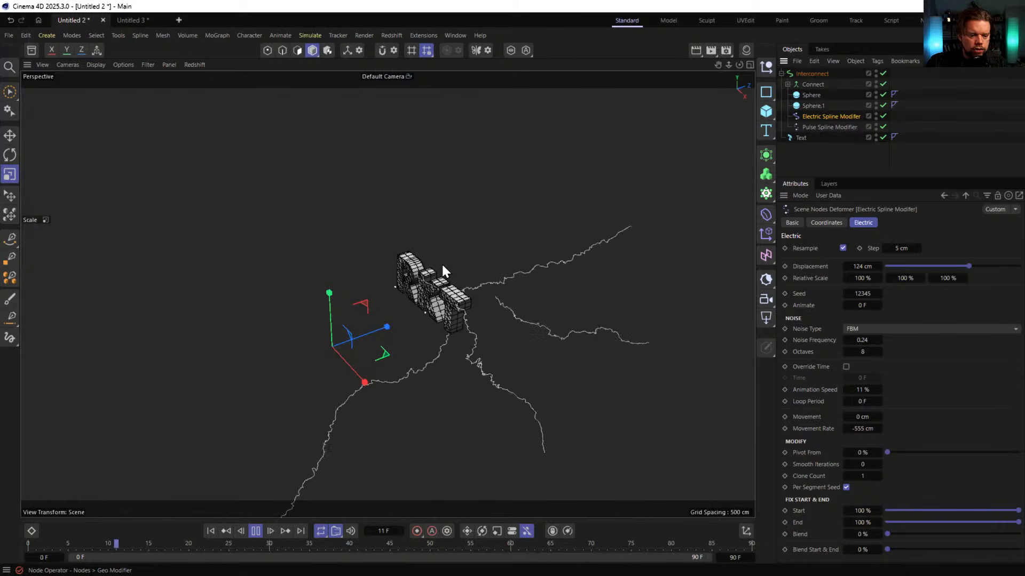
{"action": "right_click_drag", "start_coordinate": [429, 337], "coordinate": [400, 302], "text": "alt"}
{"action": "middle_click_drag", "start_coordinate": [496, 241], "coordinate": [421, 286], "text": "alt"}
{"action": "right_click_drag", "start_coordinate": [453, 256], "coordinate": [485, 225], "text": "alt"}
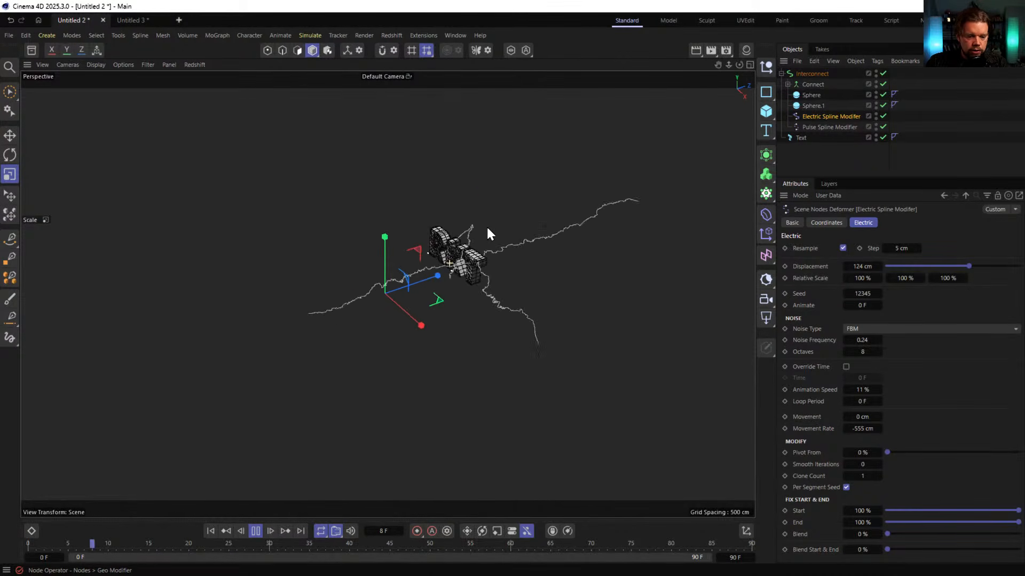
{"action": "middle_click_drag", "start_coordinate": [486, 225], "coordinate": [440, 261], "text": "alt"}
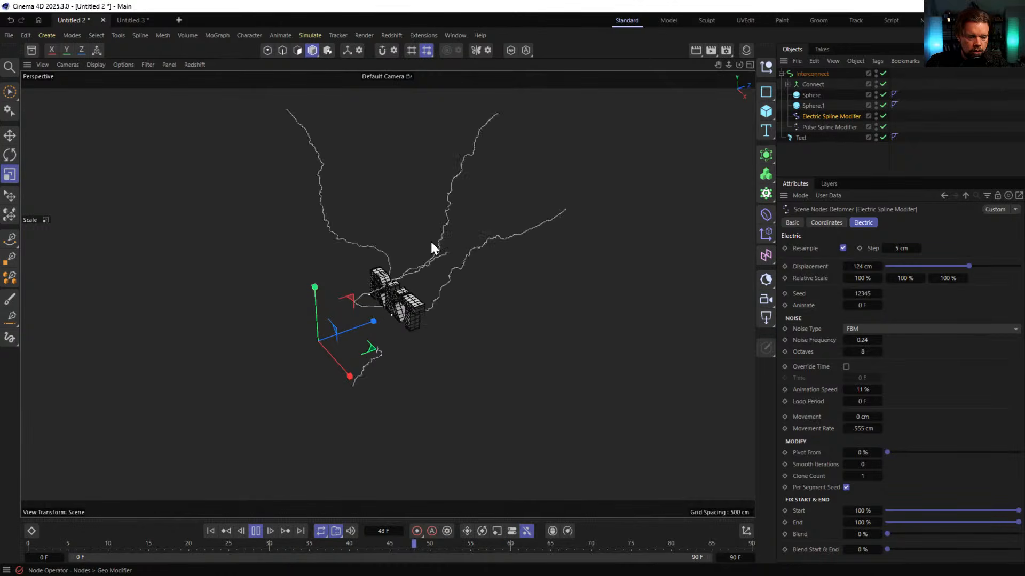
Try the Pulse Spline Modifier above the Electric Spline Modifier and restore the previous order
{"action": "left_click", "coordinate": [821, 127]}
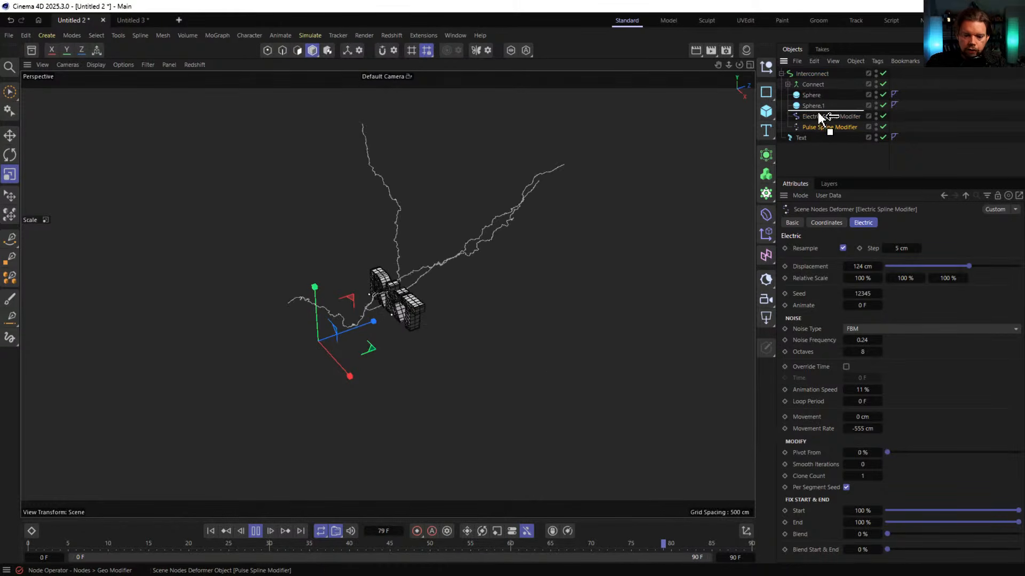
{"action": "left_click_drag", "start_coordinate": [819, 114], "coordinate": [820, 115]}
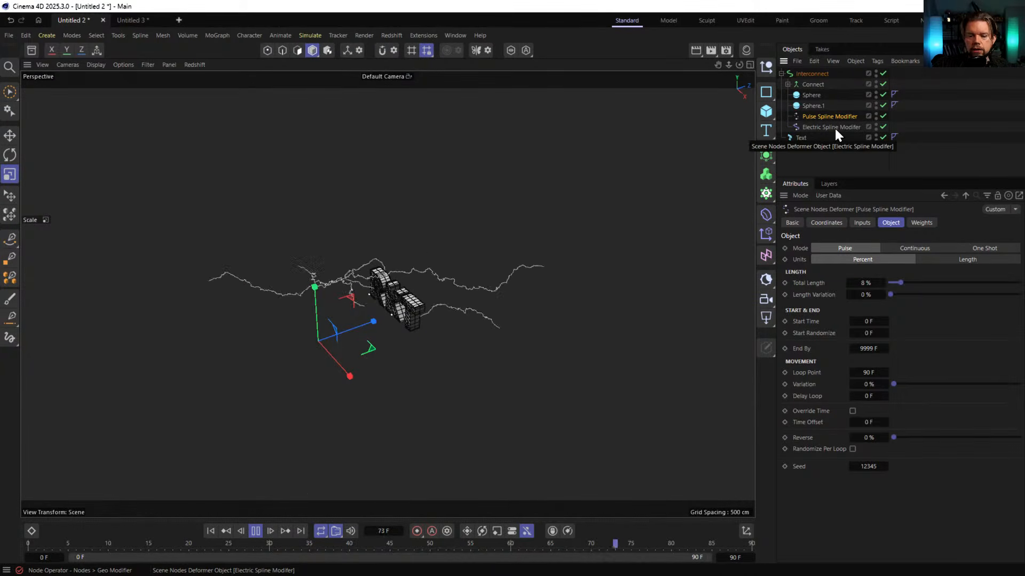
{"action": "left_click_drag", "start_coordinate": [834, 126], "coordinate": [841, 115]}
Compare the splines with the Electric and Pulse modifiers switched off and on again
{"action": "left_click", "coordinate": [882, 116]}
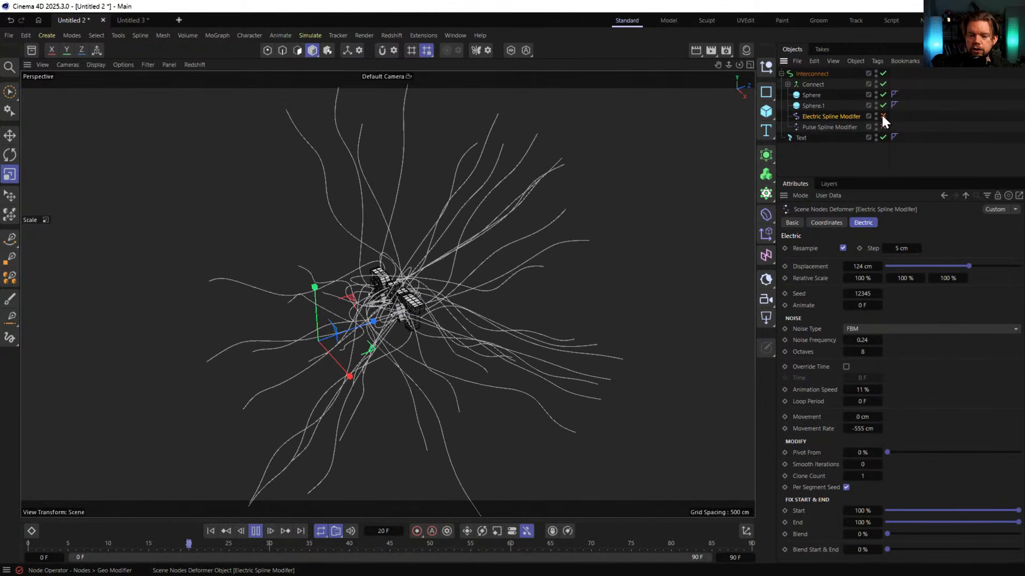
{"action": "left_click", "coordinate": [882, 116]}
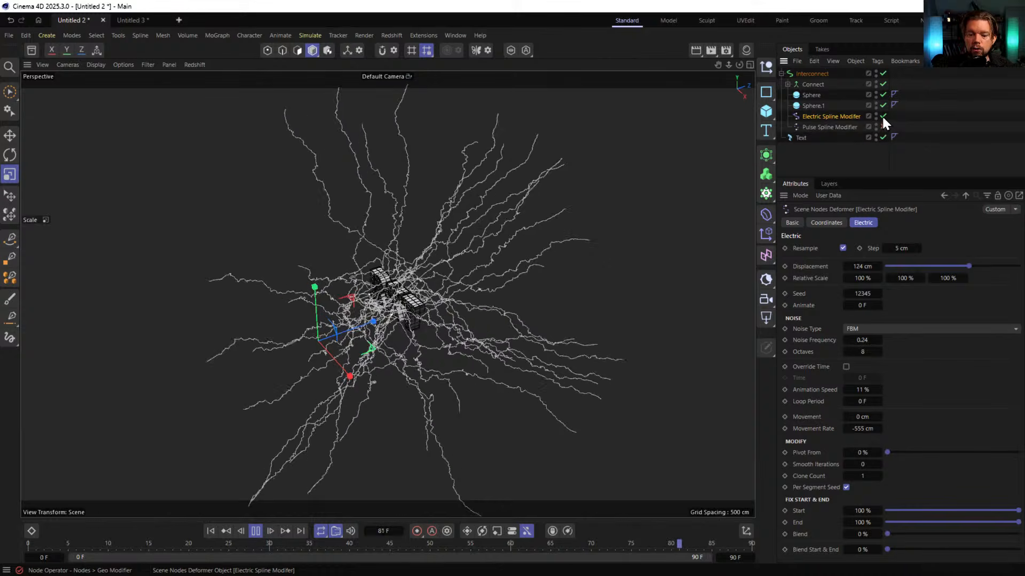
{"action": "left_click", "coordinate": [883, 127]}
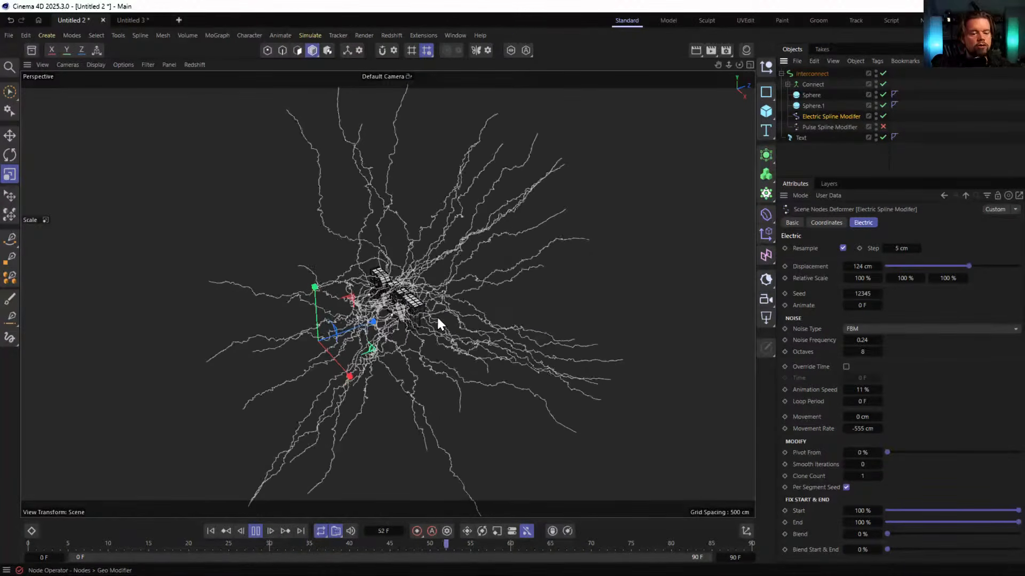
{"action": "left_click", "coordinate": [883, 127]}
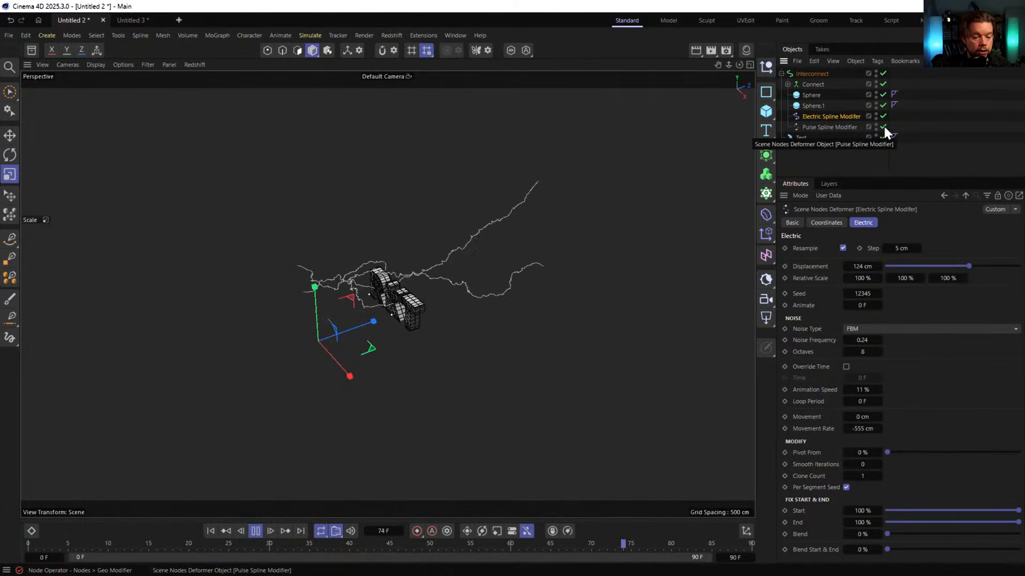
Disable both modifiers, place the Pulse Spline Modifier above the Electric one, and enable only the Pulse
{"action": "left_click", "coordinate": [883, 126]}
{"action": "left_click", "coordinate": [882, 115]}
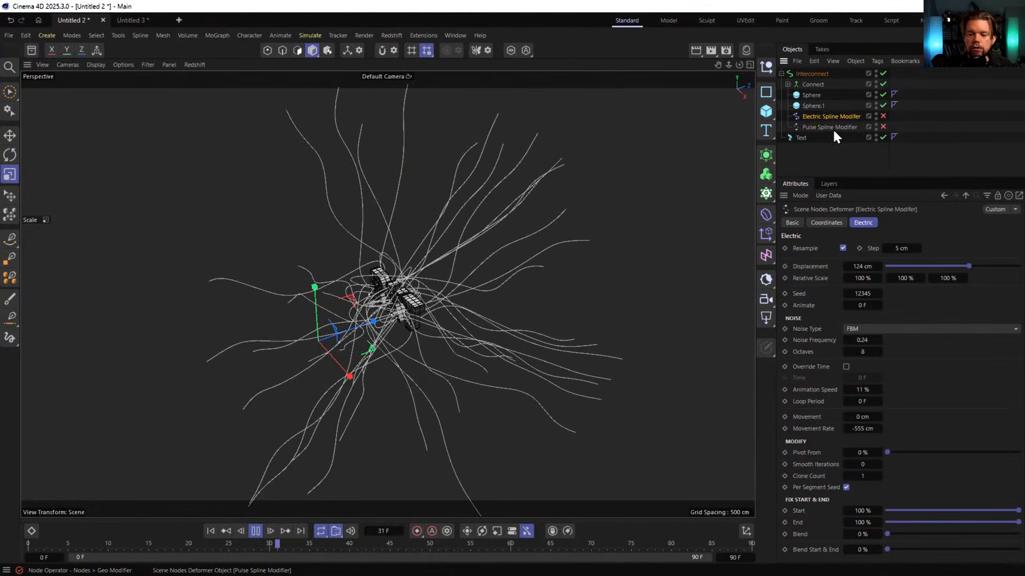
{"action": "left_click_drag", "start_coordinate": [824, 116], "coordinate": [853, 115]}
{"action": "left_click", "coordinate": [883, 116]}
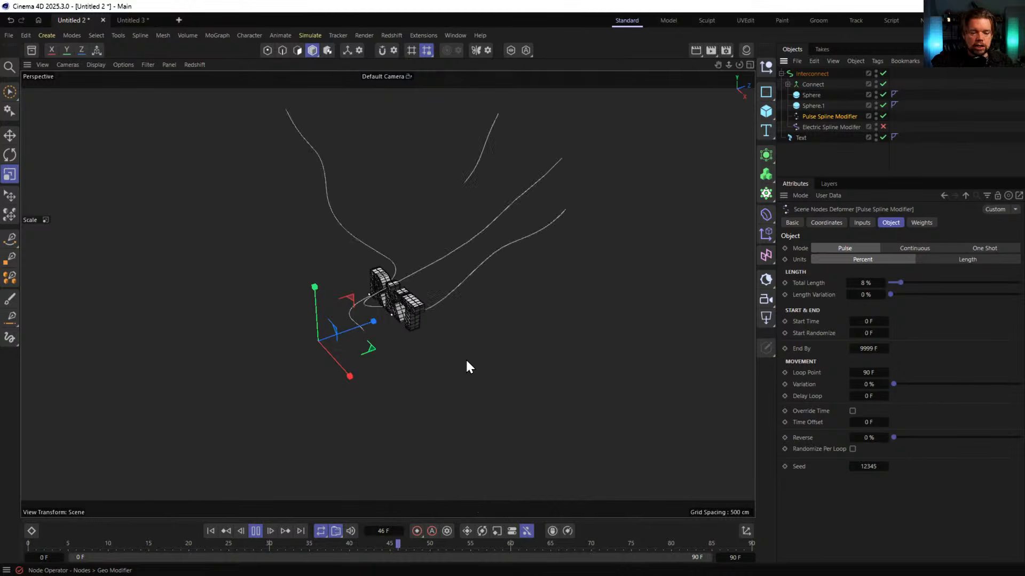
Enable the Electric Spline Modifier beneath the Pulse and check the splines with the Text object temporarily disabled
{"action": "left_click", "coordinate": [830, 127]}
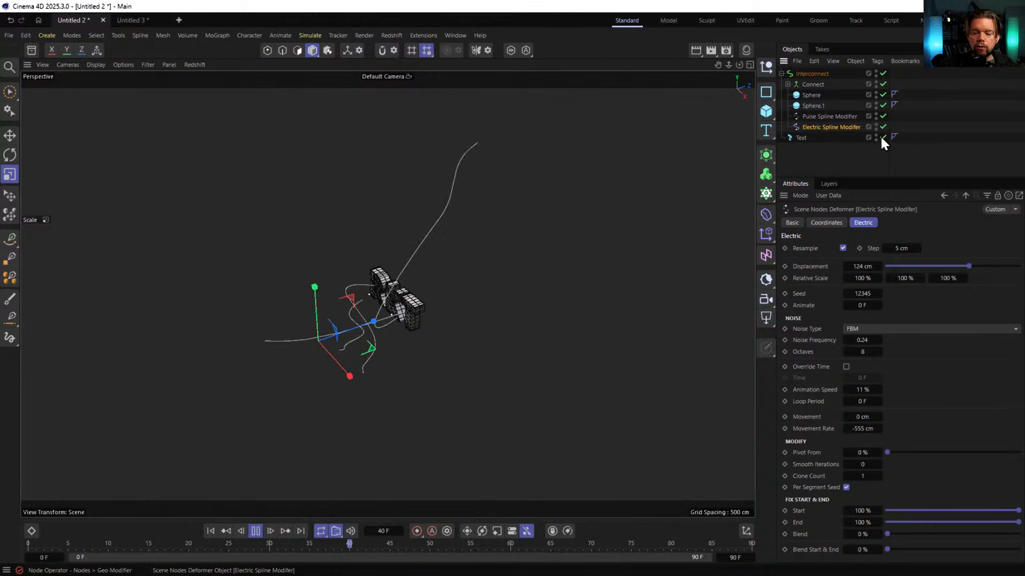
{"action": "left_click", "coordinate": [883, 127]}
{"action": "left_click", "coordinate": [883, 137]}
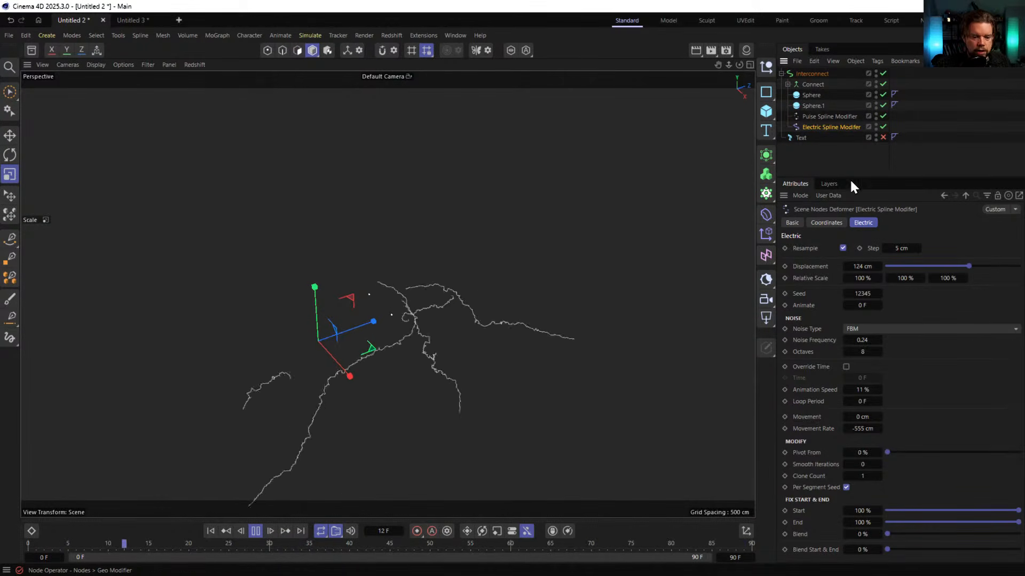
{"action": "left_click", "coordinate": [883, 137]}
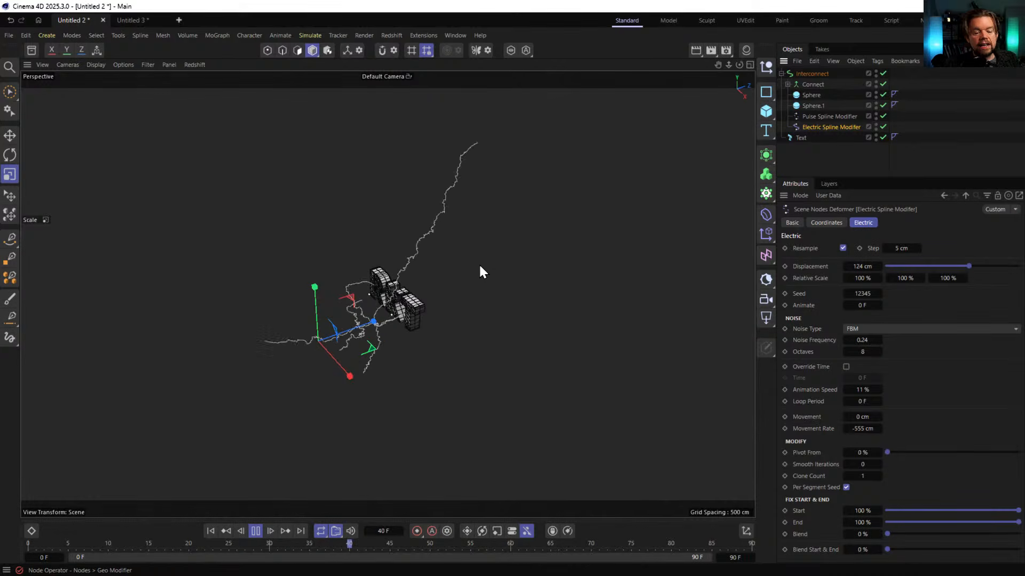
Move the Electric Spline Modifier above the Pulse Spline Modifier and set its movement rate to 0 cm
{"action": "left_click_drag", "start_coordinate": [821, 127], "coordinate": [824, 120]}
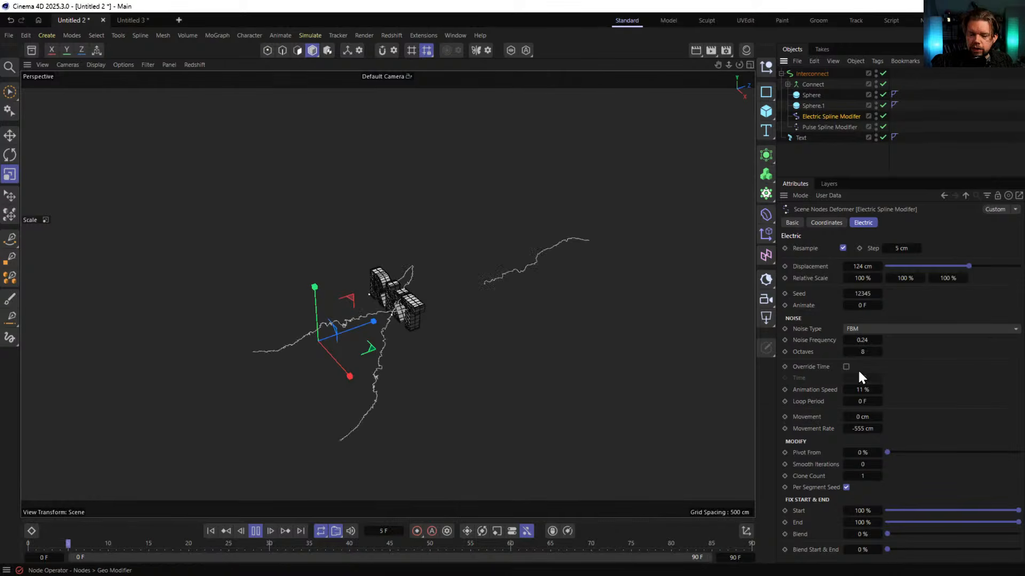
{"action": "left_click", "coordinate": [861, 428]}
{"action": "type", "text": "0"}
{"action": "key", "text": "Return"}
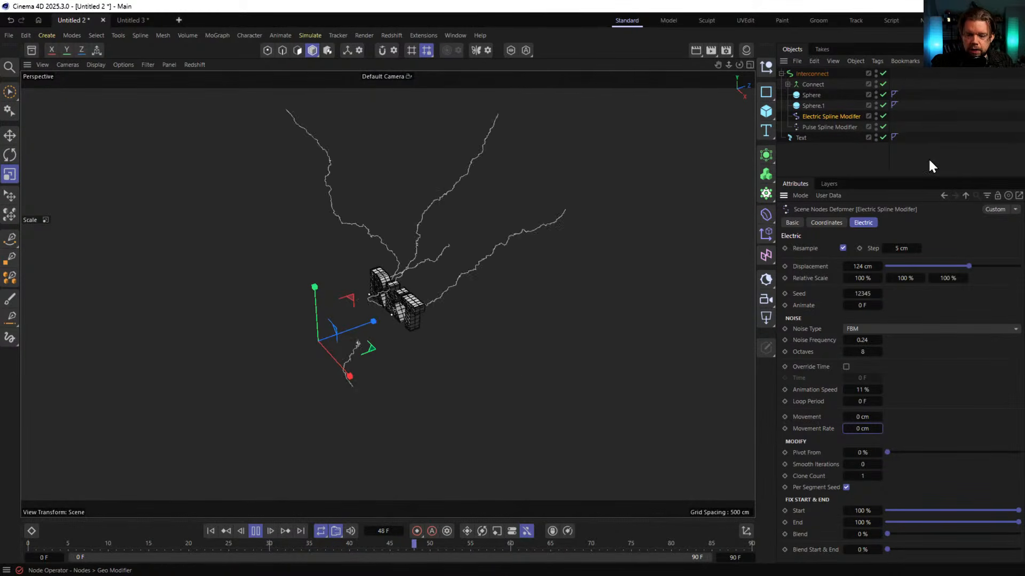
Disable the Pulse Spline Modifier and make a switched-off copy of the Electric Spline Modifier directly below the original
{"action": "left_click", "coordinate": [883, 127]}
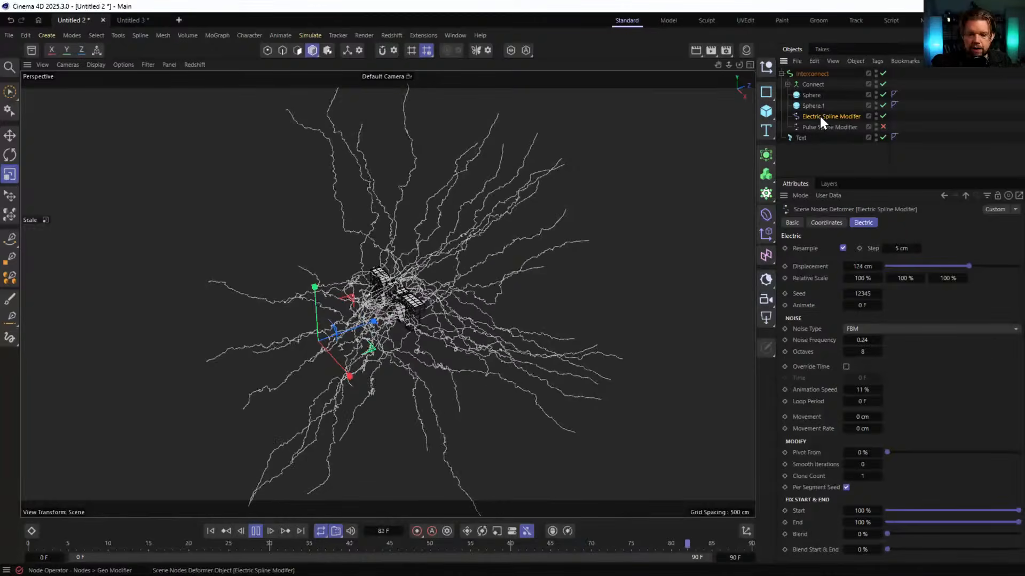
{"action": "left_click_drag", "start_coordinate": [826, 119], "coordinate": [816, 122], "text": "ctrl"}
{"action": "left_click", "coordinate": [887, 127]}
Change the original Electric Spline Modifier's noise type to Perlin and set its noise frequency to 0.6
{"action": "left_click", "coordinate": [833, 118]}
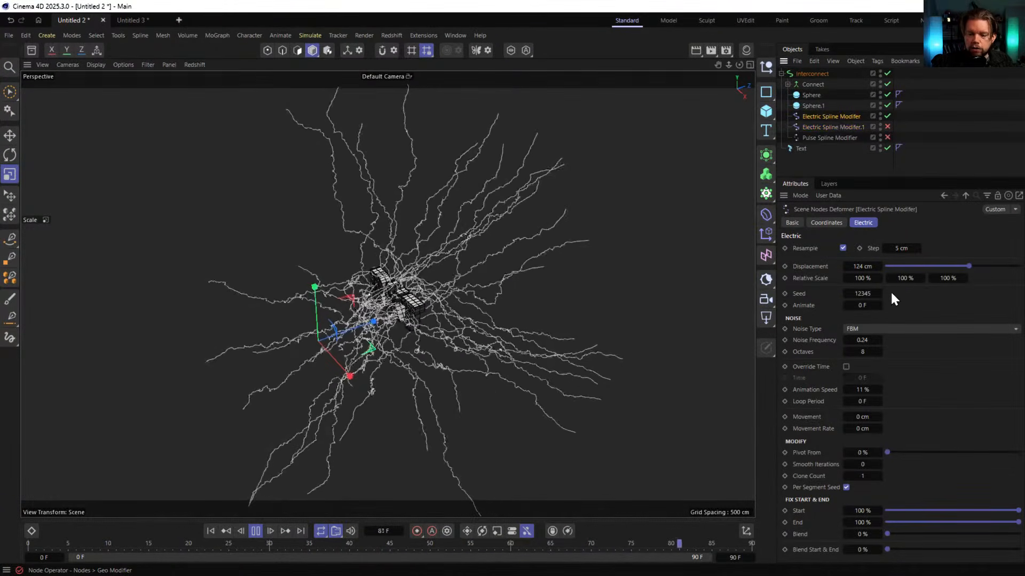
{"action": "left_click", "coordinate": [877, 329]}
{"action": "left_click", "coordinate": [741, 193]}
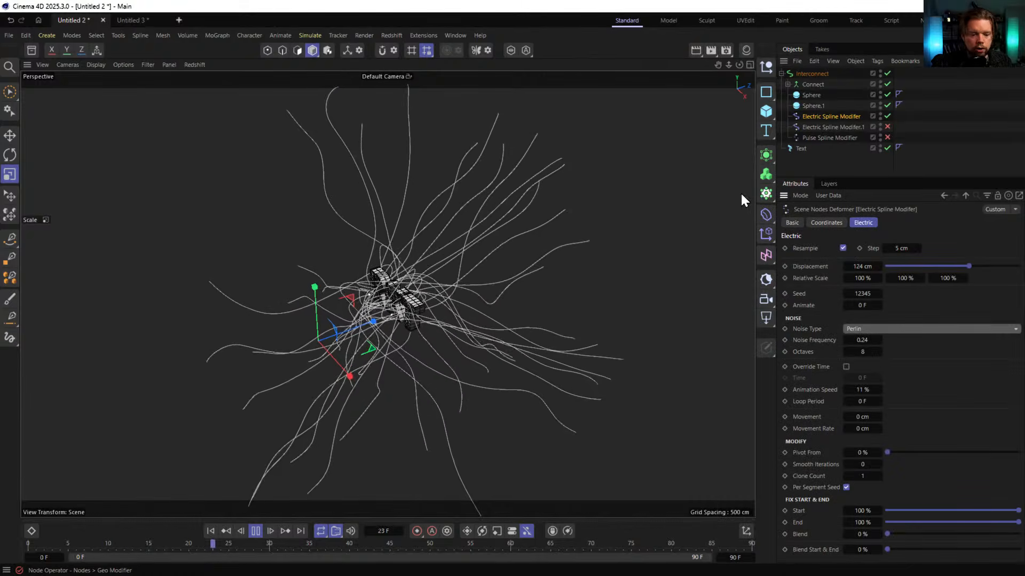
{"action": "mouse_move", "coordinate": [868, 341]}
{"action": "left_mouse_down"}
{"action": "mouse_move", "coordinate": [888, 340]}
{"action": "mouse_move", "coordinate": [860, 340]}
{"action": "left_mouse_up"}
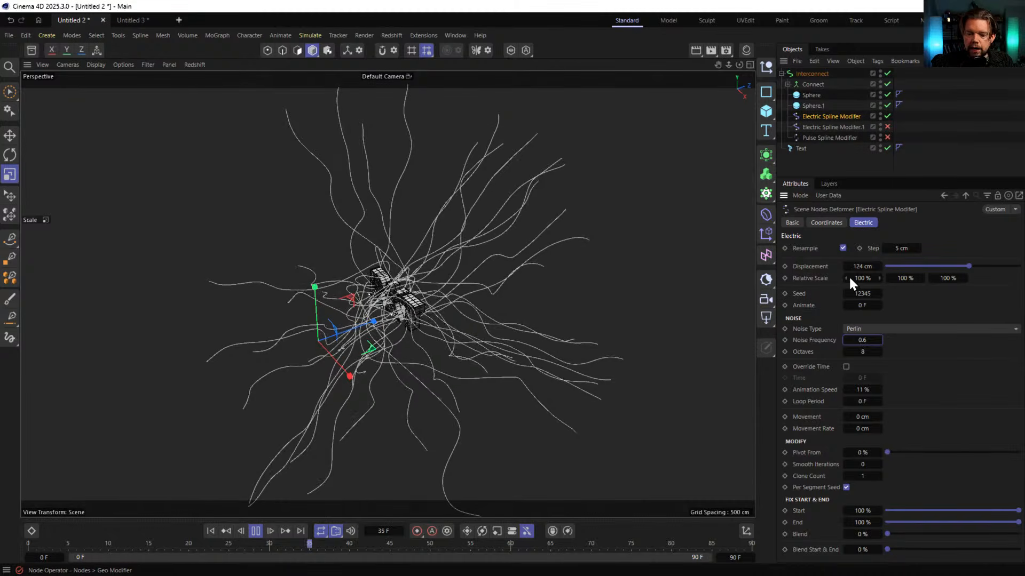
Set the original Electric Spline Modifier's displacement to 315 cm and its animation speed to 100%
{"action": "left_click_drag", "start_coordinate": [853, 266], "coordinate": [940, 266]}
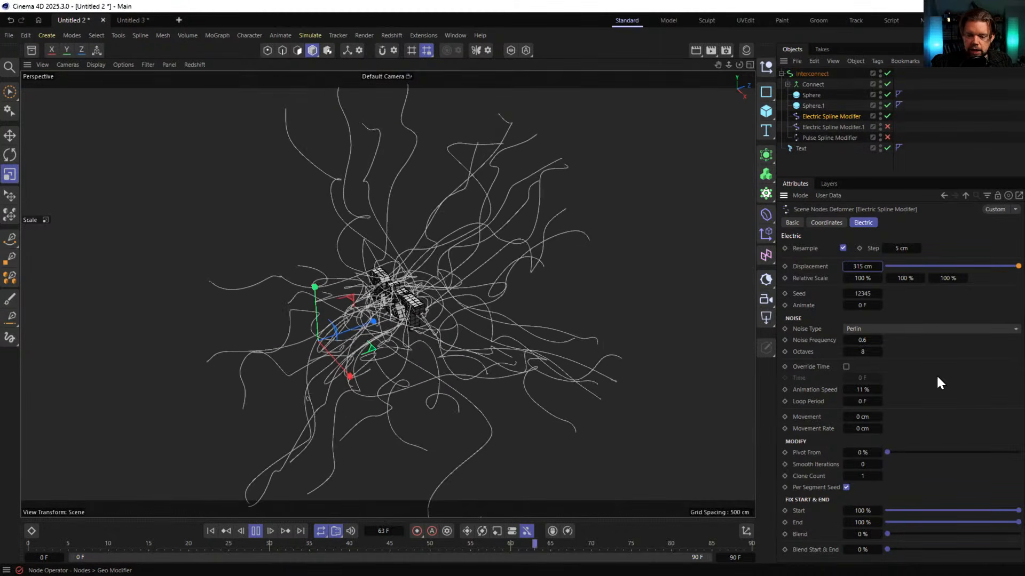
{"action": "left_click", "coordinate": [857, 390]}
{"action": "type", "text": "100"}
{"action": "key", "text": "Return"}
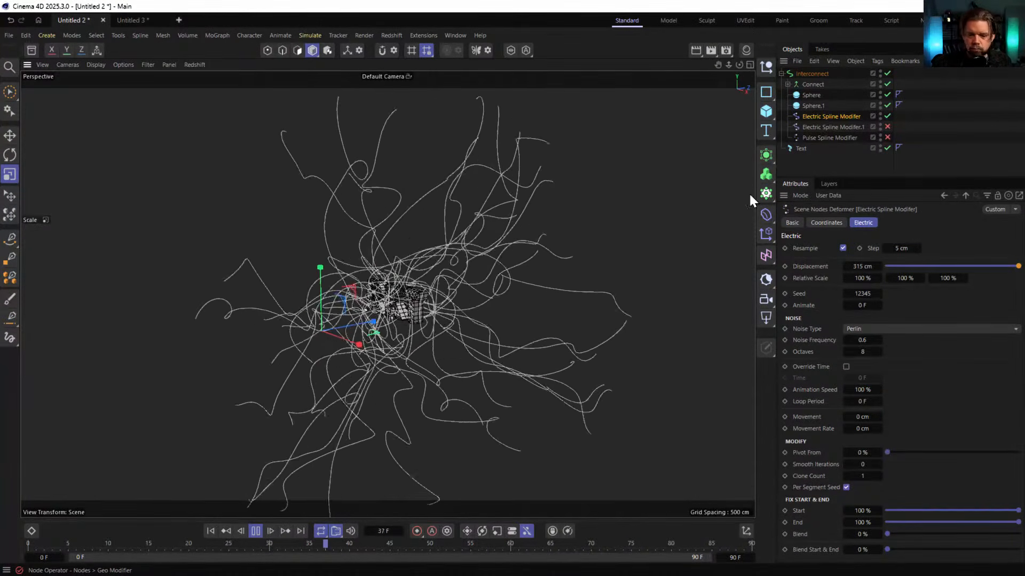
Enable the duplicated Electric Spline Modifier to layer its FBM noise over the Perlin displacement, and inspect the splines
{"action": "left_click", "coordinate": [846, 126]}
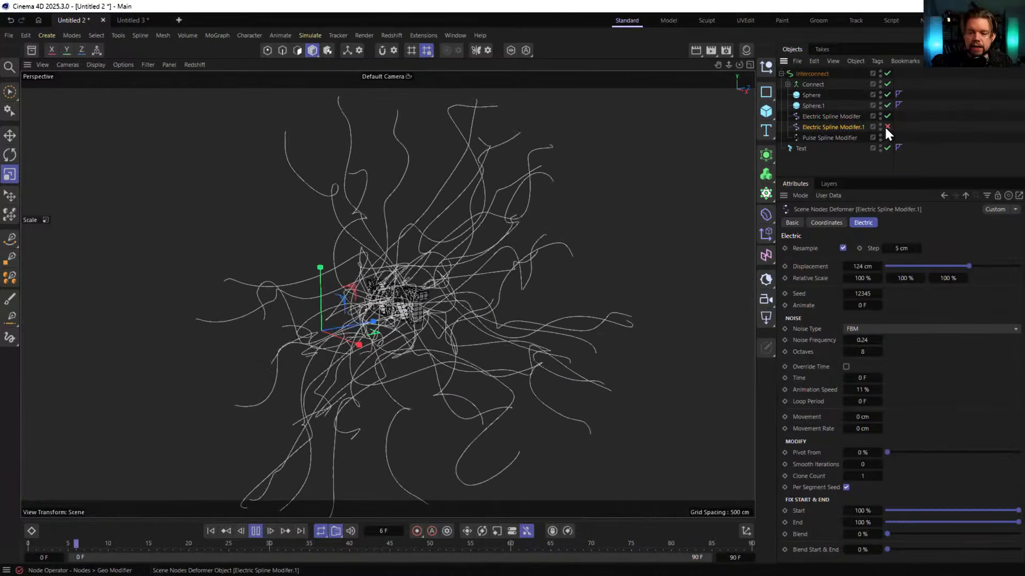
{"action": "left_click", "coordinate": [887, 126]}
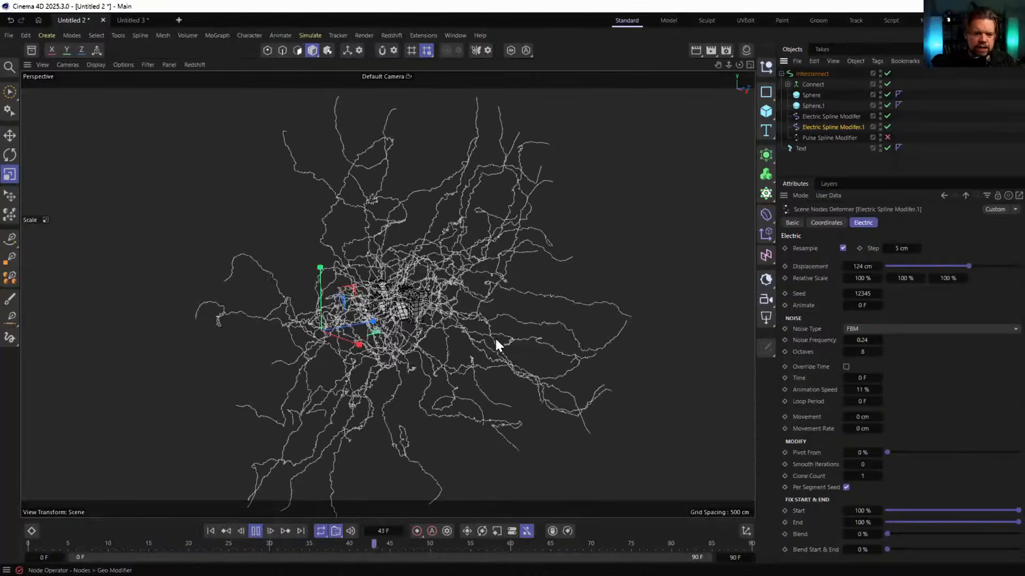
{"action": "left_click_drag", "start_coordinate": [429, 286], "coordinate": [386, 257], "text": "alt"}
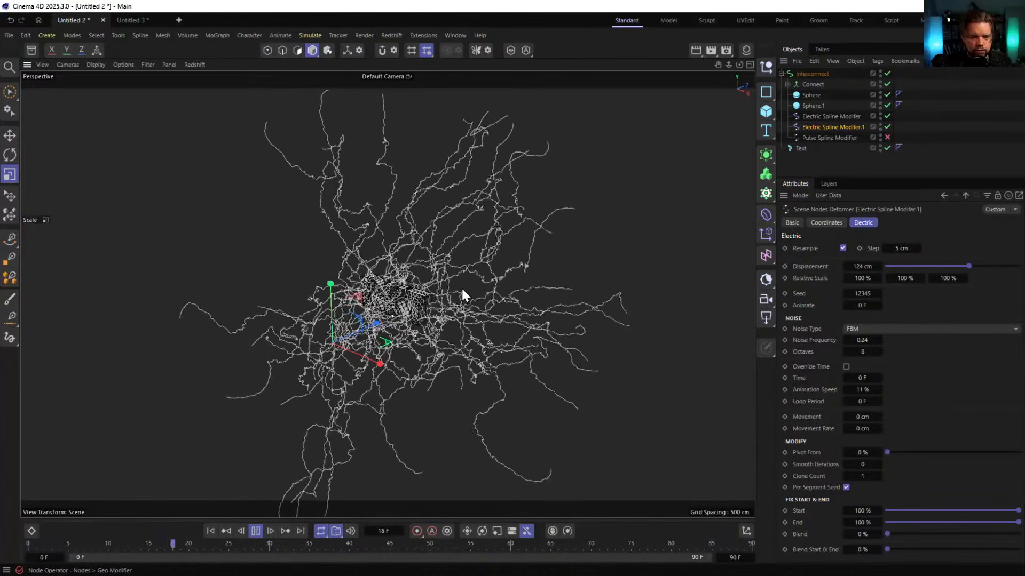
Enable the Pulse Spline Modifier and inspect the pulsing electric splines around the text from near and far
{"action": "left_click", "coordinate": [886, 137]}
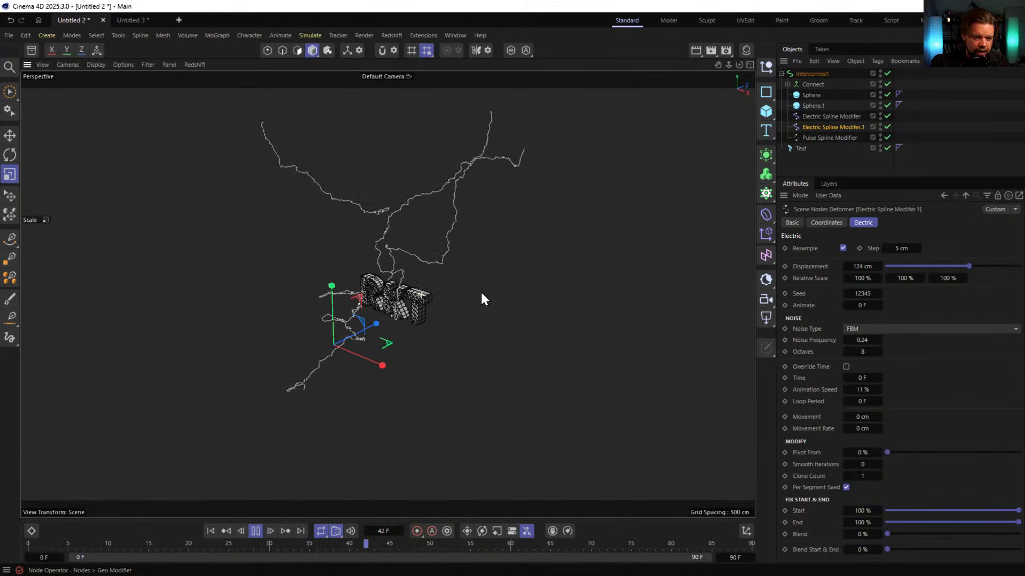
{"action": "left_click_drag", "start_coordinate": [395, 315], "coordinate": [449, 283], "text": "alt"}
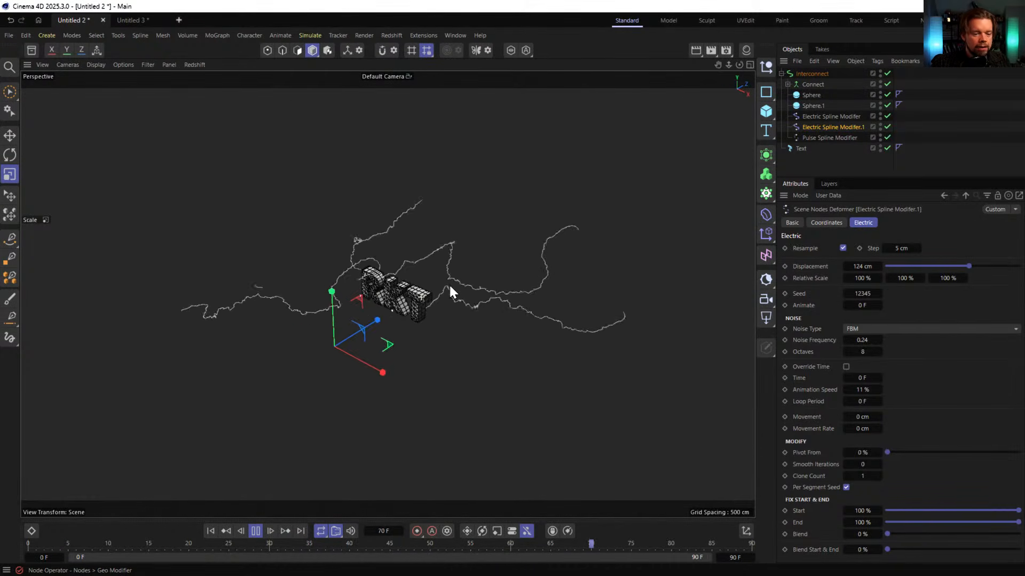
{"action": "right_click_drag", "start_coordinate": [449, 283], "coordinate": [579, 268], "text": "alt"}
{"action": "scroll", "coordinate": [362, 288], "scroll_direction": "up", "scroll_amount": 4}
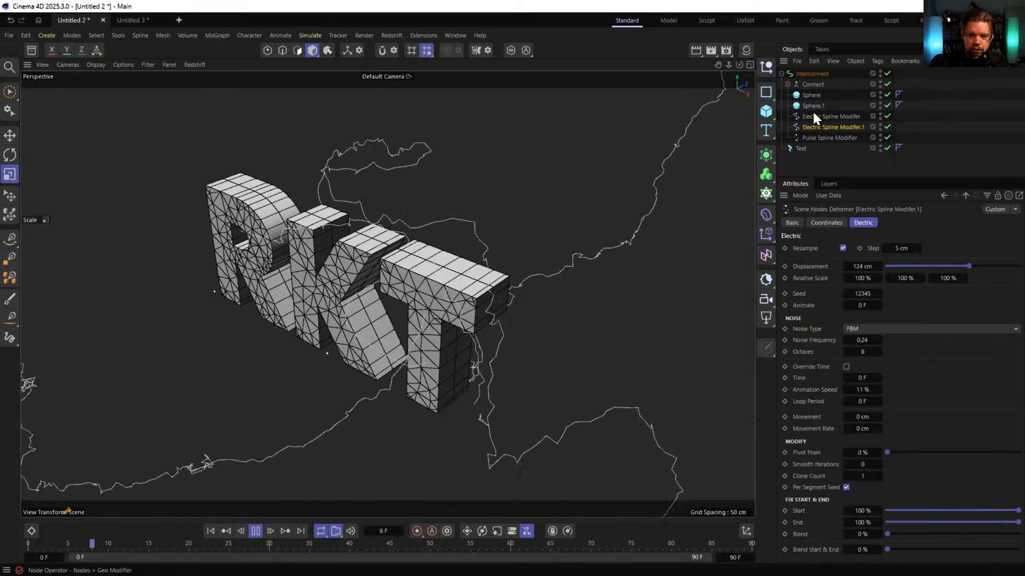
{"action": "left_click_drag", "start_coordinate": [366, 242], "coordinate": [324, 286], "text": "alt"}
{"action": "right_click_drag", "start_coordinate": [322, 279], "coordinate": [265, 296], "text": "alt"}
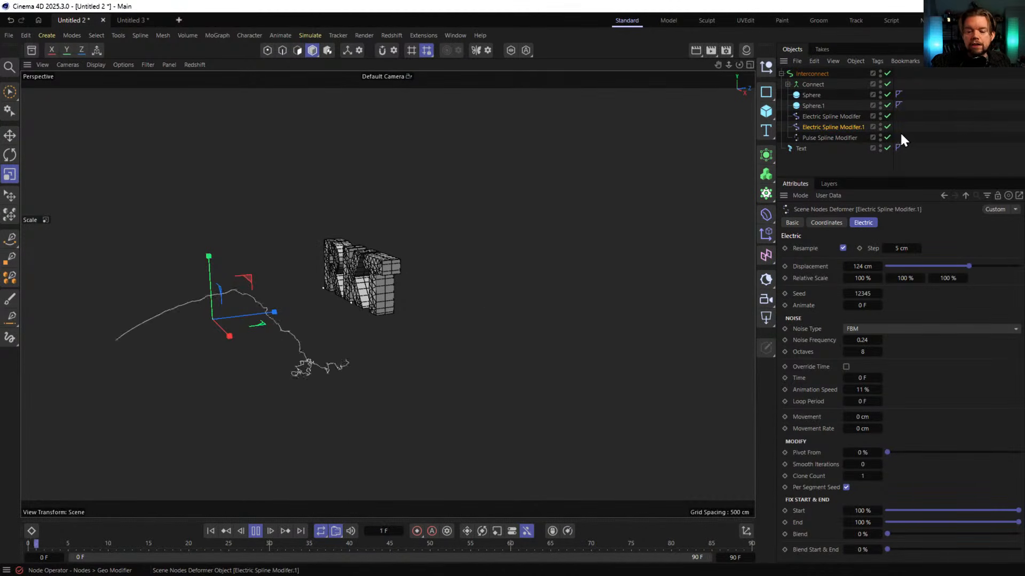
Switch off the Pulse and both Electric Spline Modifiers for comparison, and re-enable the Electric pair followed by the Pulse
{"action": "left_click_drag", "start_coordinate": [888, 137], "coordinate": [885, 116]}
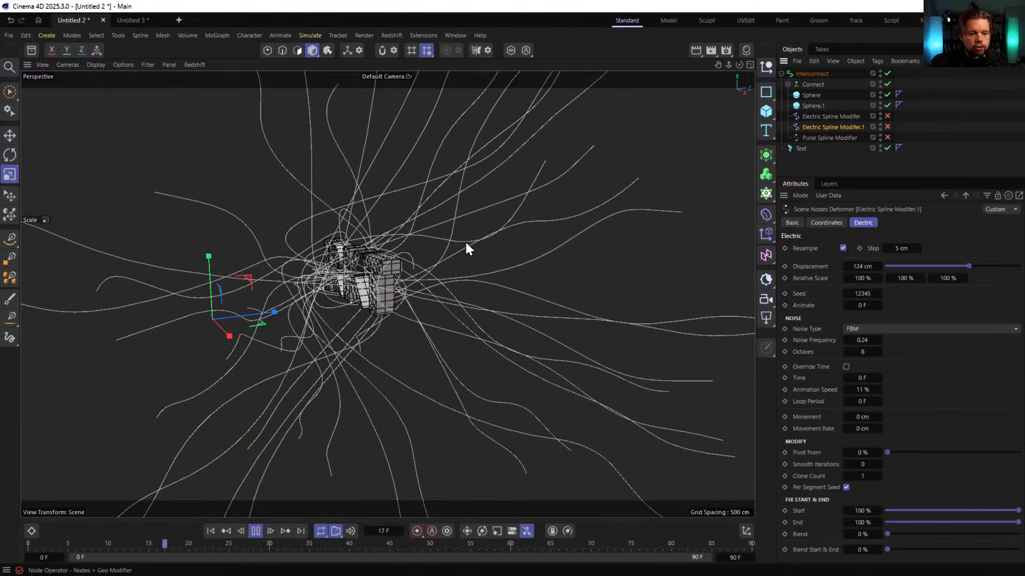
{"action": "left_click", "coordinate": [886, 117]}
{"action": "left_click", "coordinate": [886, 126]}
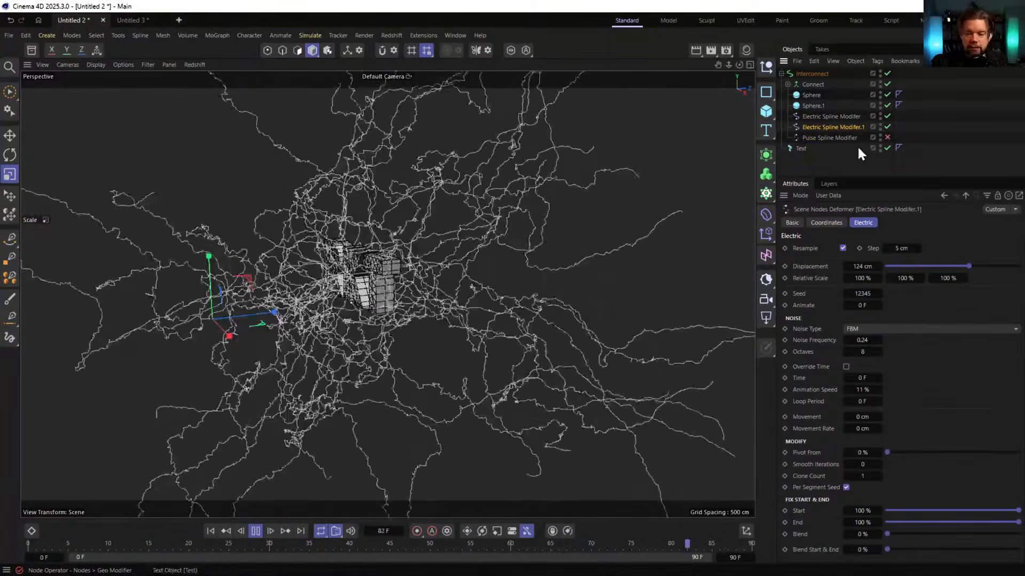
{"action": "left_click", "coordinate": [886, 137]}
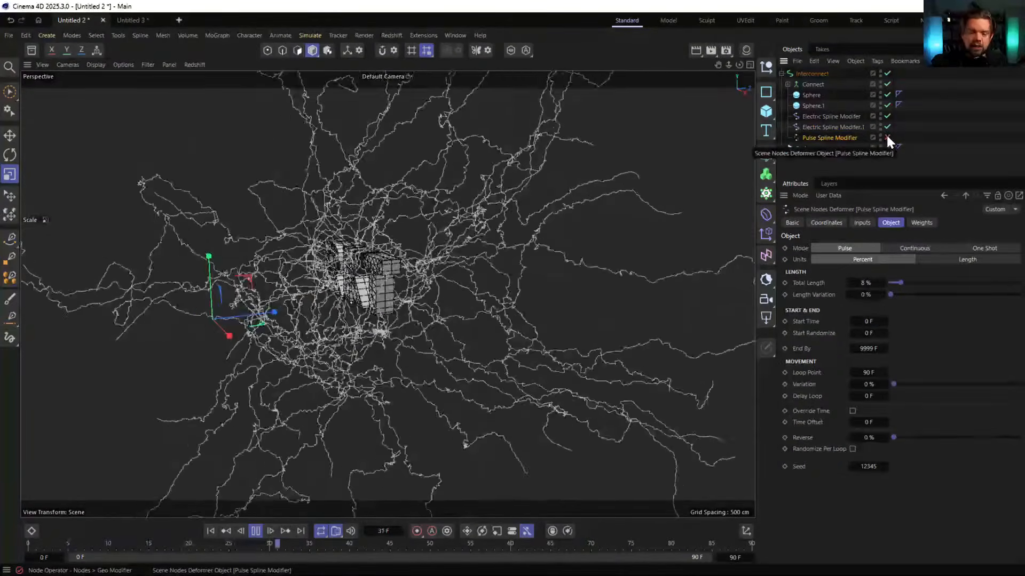
{"action": "left_click", "coordinate": [886, 138]}
{"action": "left_click_drag", "start_coordinate": [468, 223], "coordinate": [407, 244], "text": "alt"}
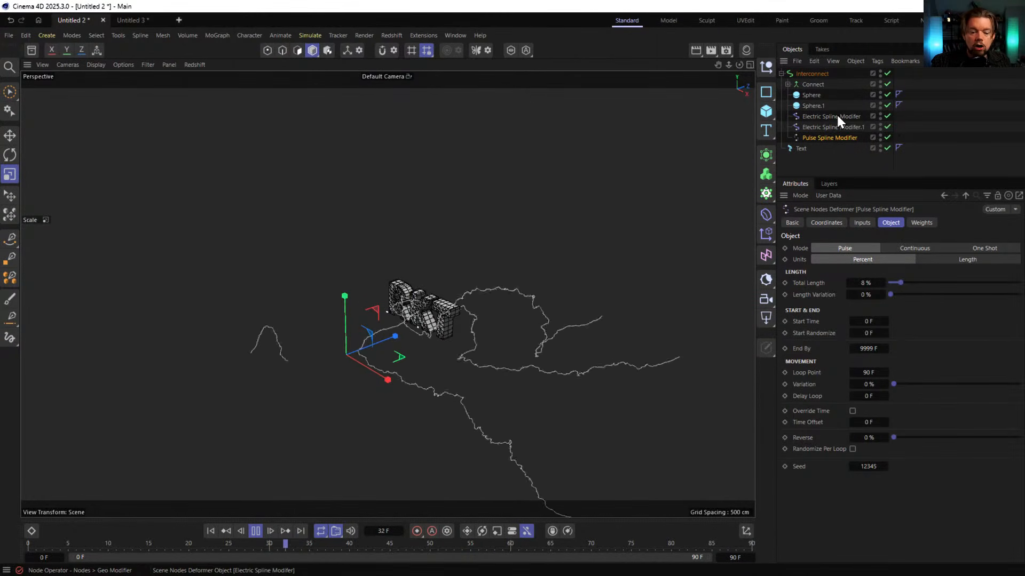
Set the duplicated Electric Spline Modifier's displacement to 200 cm and inspect the splines around the text
{"action": "left_click", "coordinate": [828, 128]}
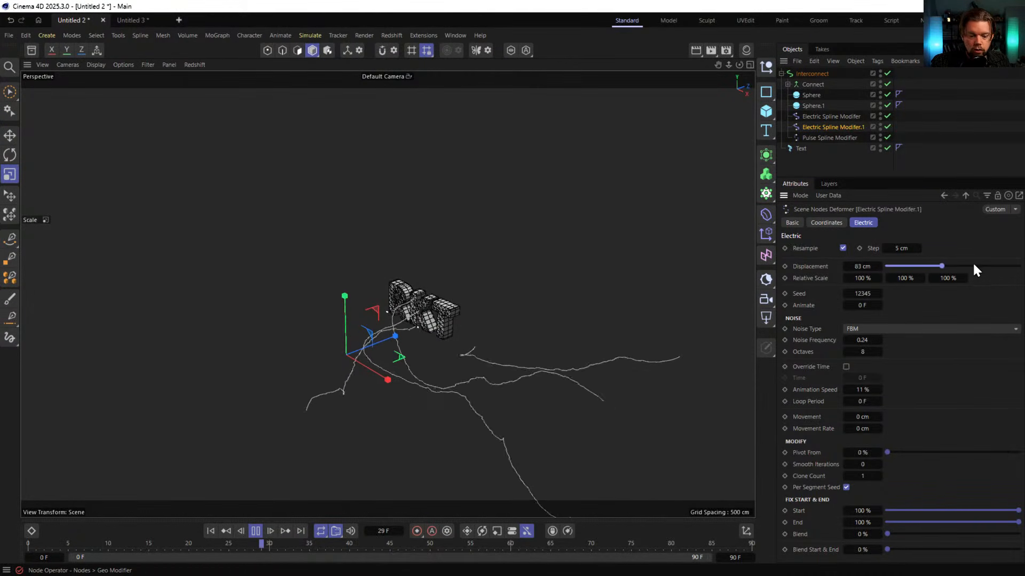
{"action": "left_click_drag", "start_coordinate": [883, 271], "coordinate": [1001, 279]}
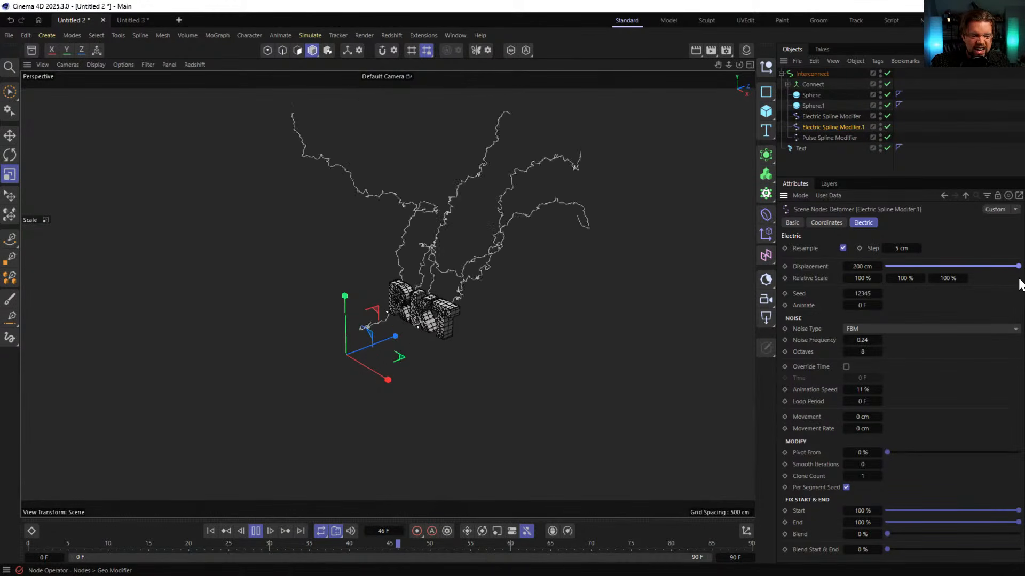
{"action": "left_click_drag", "start_coordinate": [563, 285], "coordinate": [391, 331], "text": "alt"}
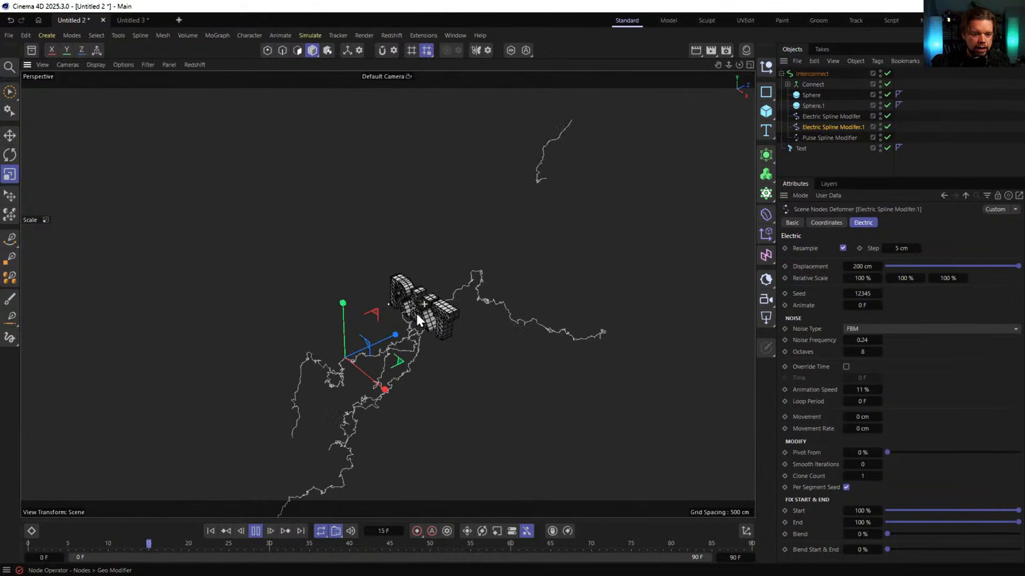
{"action": "scroll", "coordinate": [463, 313], "scroll_direction": "up", "scroll_amount": 3}
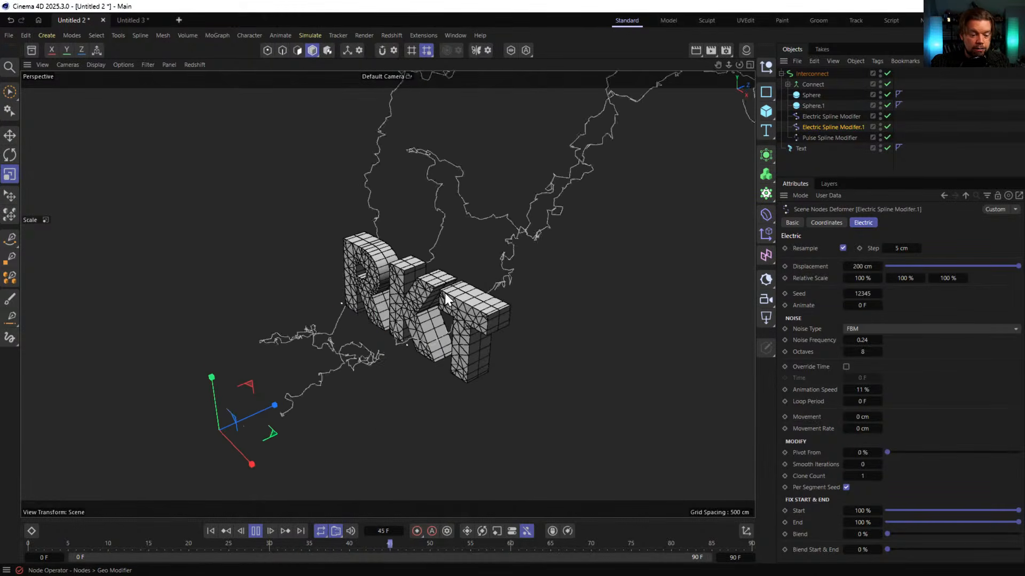
{"action": "left_click_drag", "start_coordinate": [444, 293], "coordinate": [446, 278], "text": "alt"}
{"action": "right_click_drag", "start_coordinate": [445, 278], "coordinate": [440, 300], "text": "alt"}
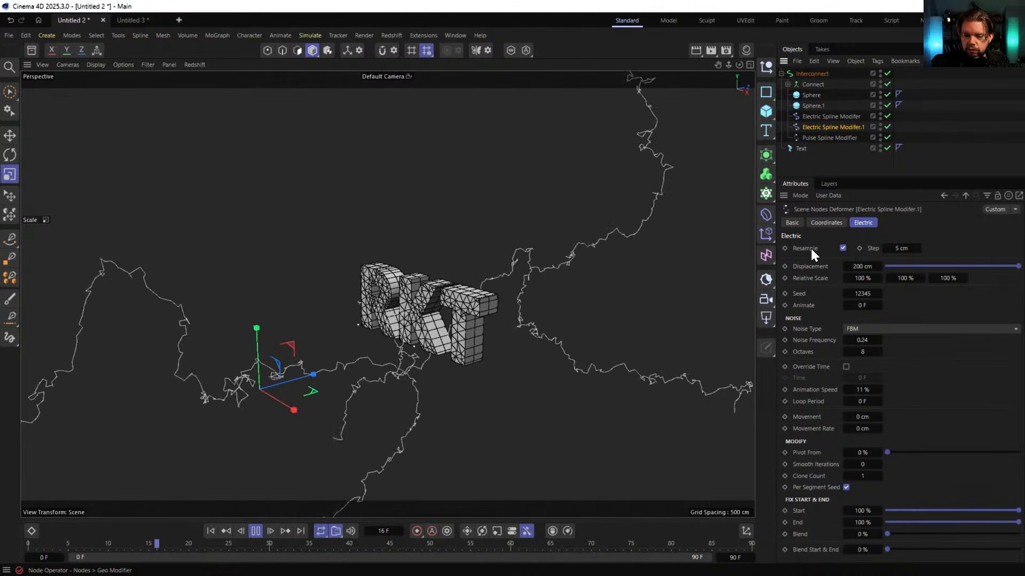
Turn off Resample on the duplicated Electric Spline Modifier after comparing its settings with the original modifier's
{"action": "left_click", "coordinate": [842, 248]}
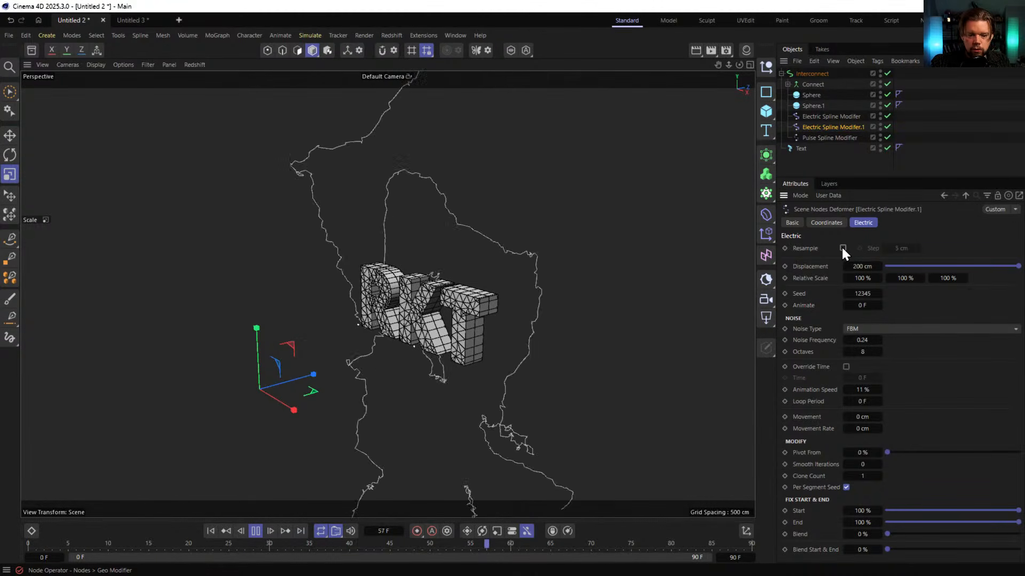
{"action": "left_click", "coordinate": [842, 247]}
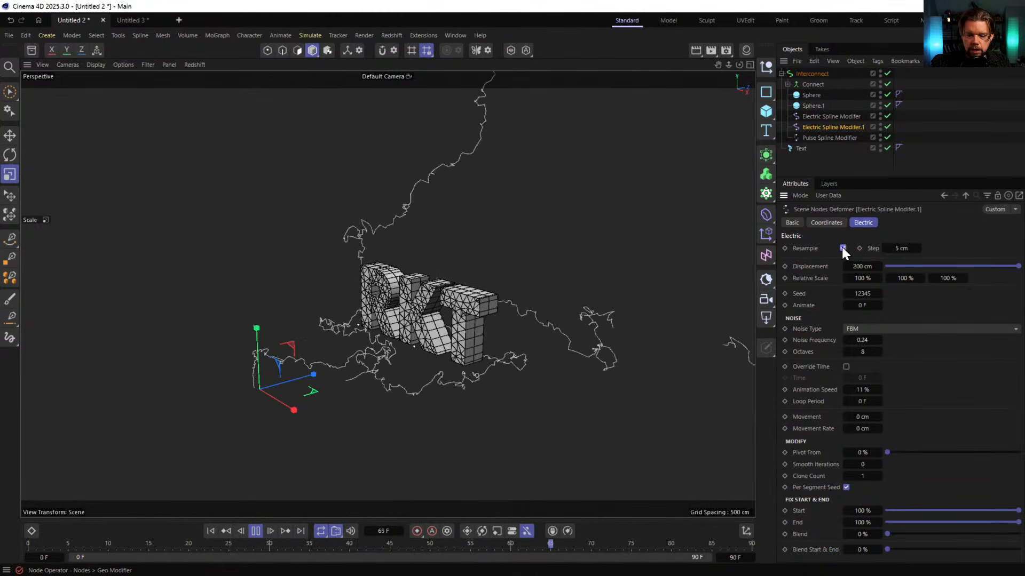
{"action": "left_click", "coordinate": [808, 107]}
{"action": "left_click", "coordinate": [805, 117]}
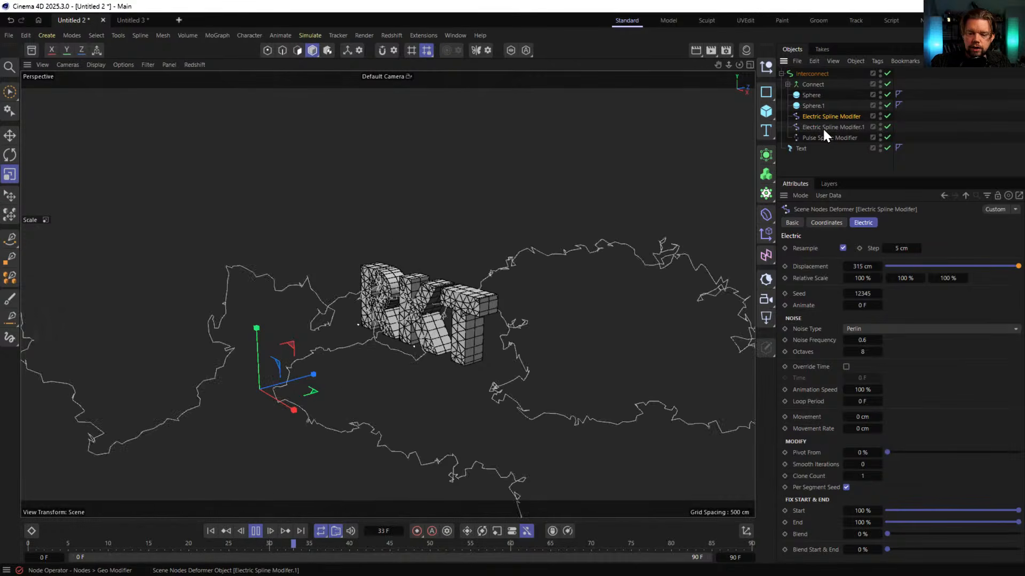
{"action": "left_click", "coordinate": [819, 128]}
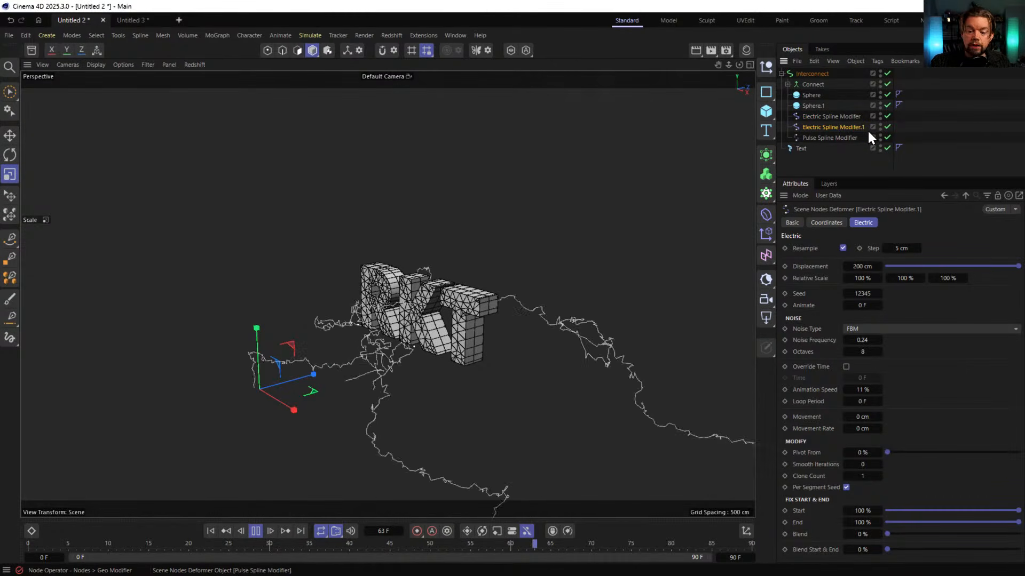
{"action": "left_click", "coordinate": [842, 248]}
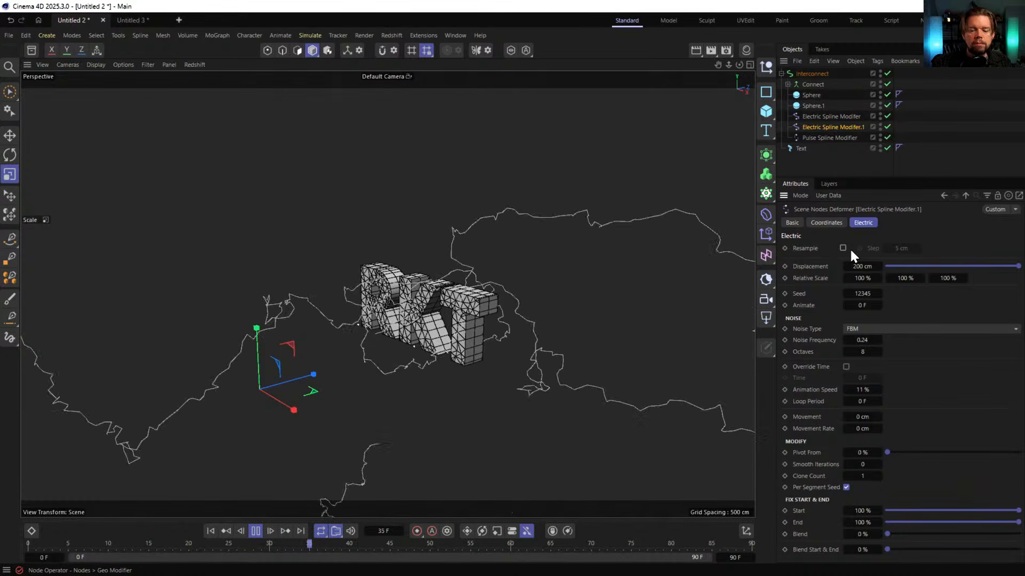
Examine the animated electric splines around the text from several angles and distances, and stop the playback
{"action": "right_click_drag", "start_coordinate": [466, 232], "coordinate": [407, 282], "text": "alt"}
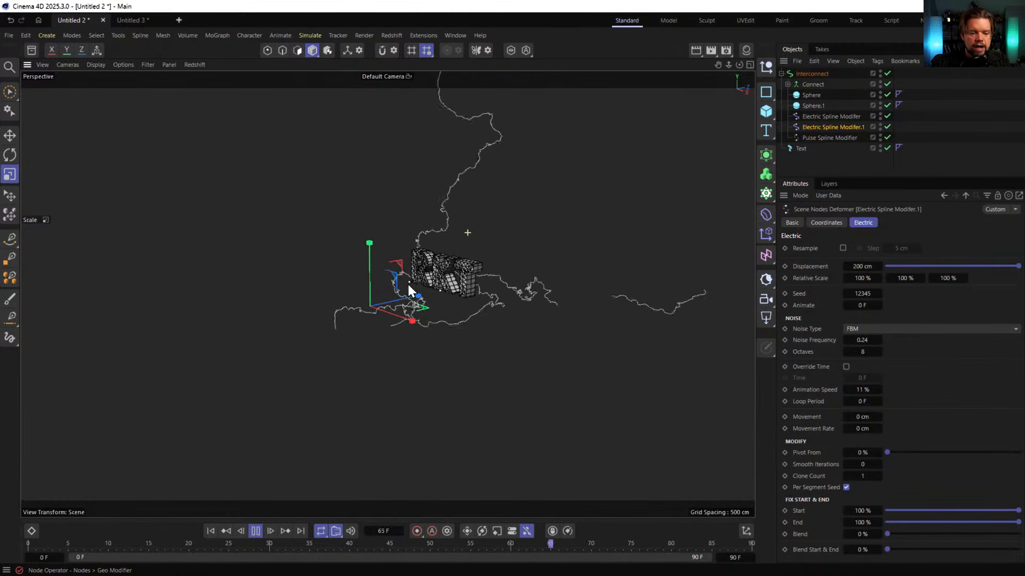
{"action": "middle_click_drag", "start_coordinate": [470, 337], "coordinate": [470, 388], "text": "alt"}
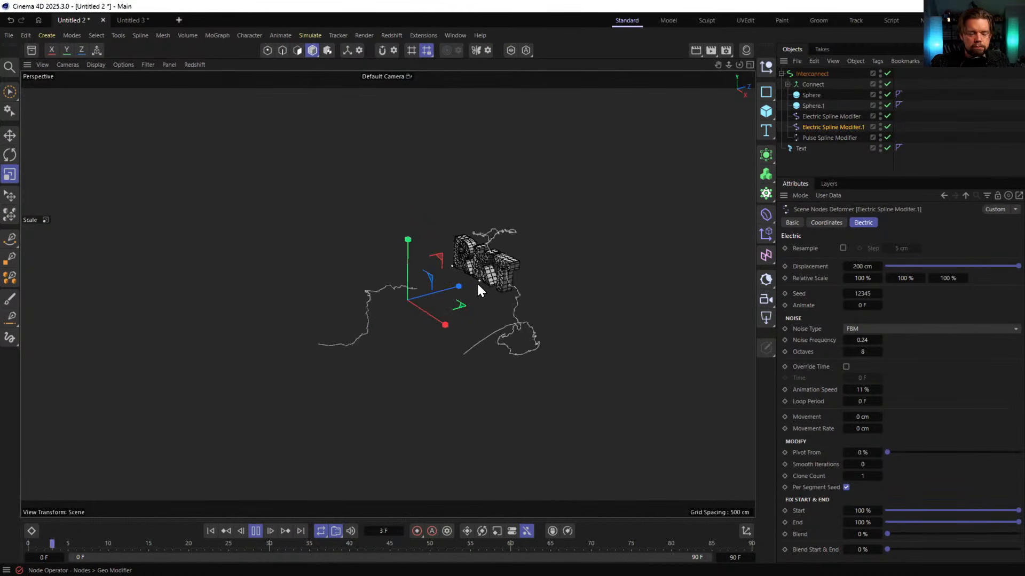
{"action": "middle_click_drag", "start_coordinate": [491, 262], "coordinate": [417, 338], "text": "alt"}
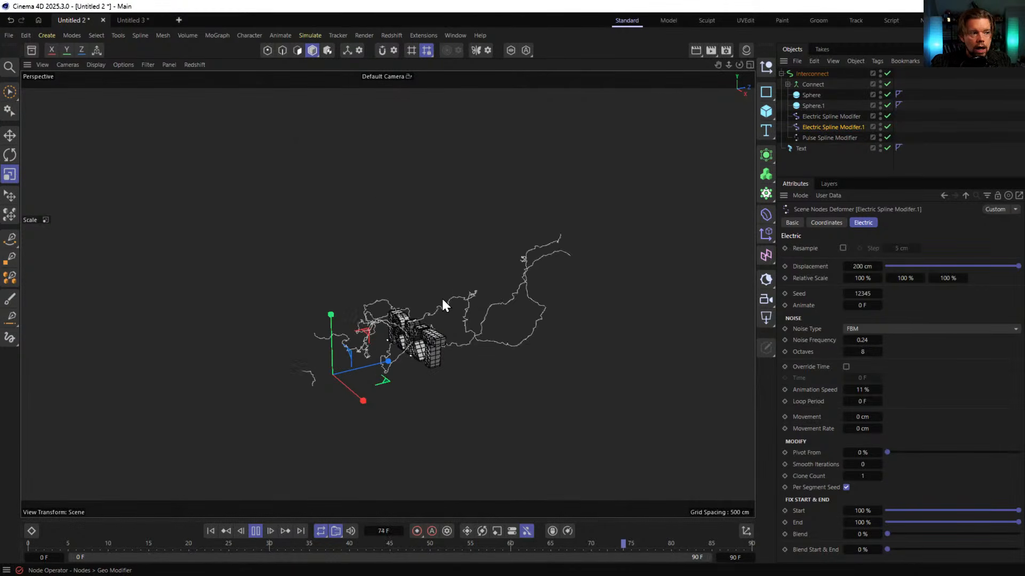
{"action": "scroll", "coordinate": [414, 354], "scroll_direction": "up", "scroll_amount": 5}
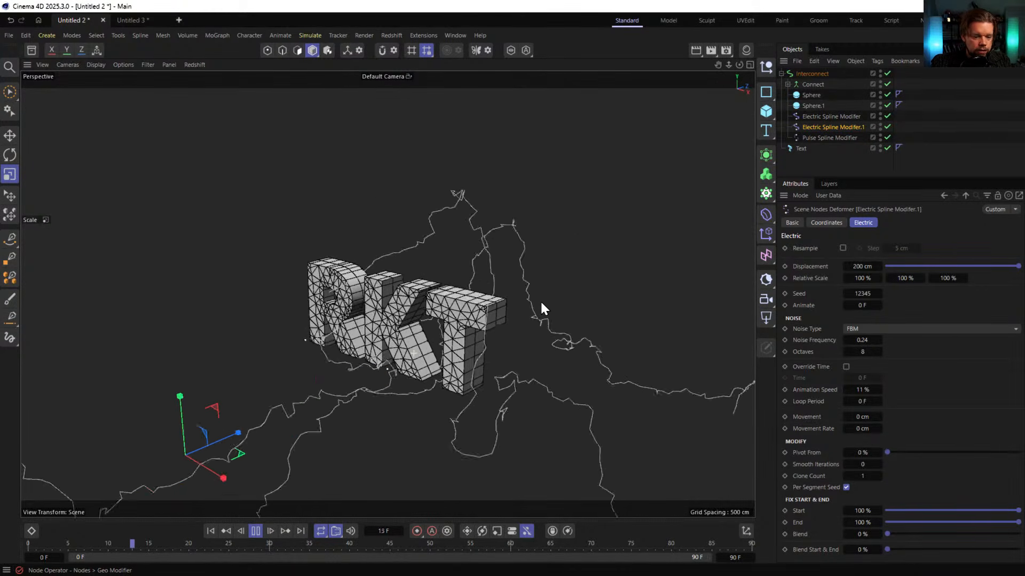
{"action": "right_click_drag", "start_coordinate": [541, 302], "coordinate": [579, 290], "text": "alt"}
{"action": "left_click_drag", "start_coordinate": [437, 299], "coordinate": [610, 264], "text": "alt"}
{"action": "left_click_drag", "start_coordinate": [476, 286], "coordinate": [309, 318], "text": "alt"}
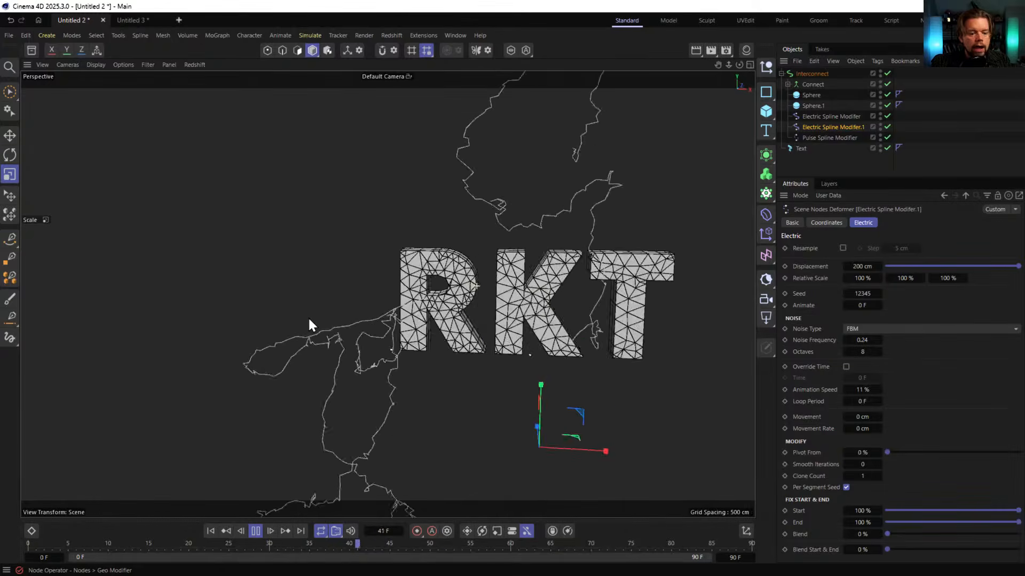
{"action": "scroll", "coordinate": [477, 307], "scroll_direction": "down", "scroll_amount": 5}
{"action": "middle_click_drag", "start_coordinate": [499, 311], "coordinate": [371, 311], "text": "alt"}
{"action": "left_click_drag", "start_coordinate": [383, 305], "coordinate": [304, 310], "text": "alt"}
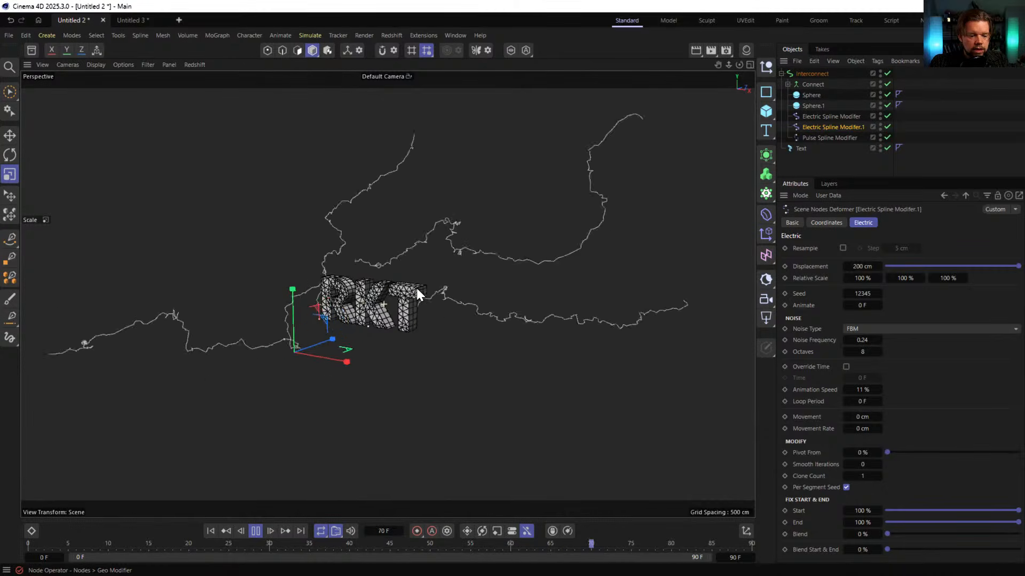
{"action": "right_click_drag", "start_coordinate": [415, 286], "coordinate": [470, 259], "text": "alt"}
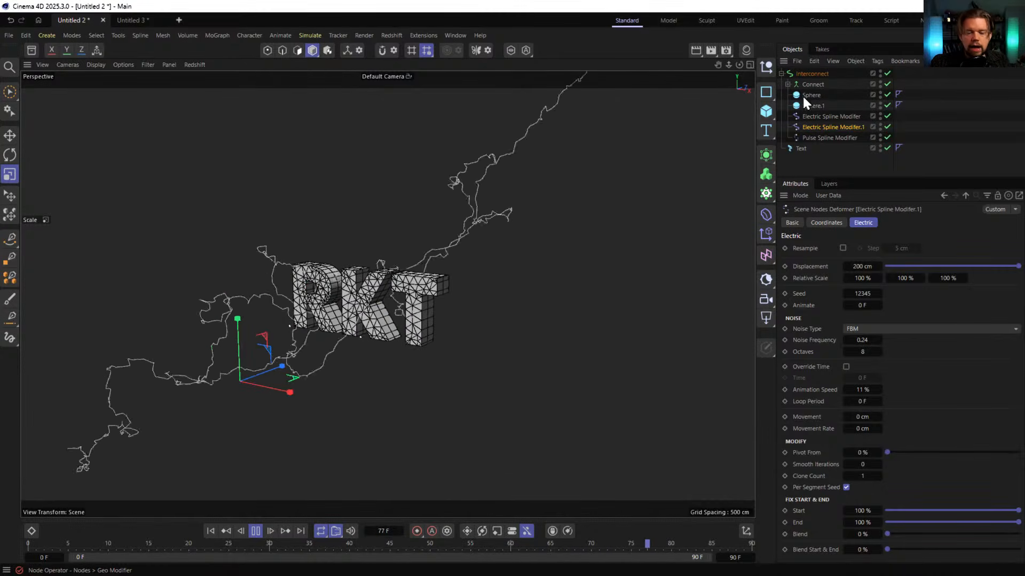
{"action": "left_click", "coordinate": [255, 531]}
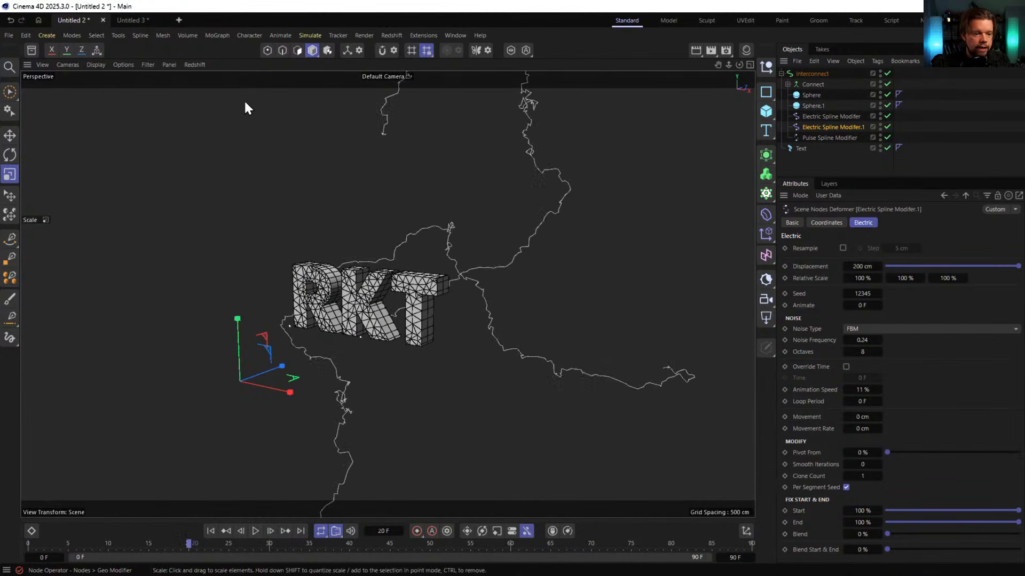
Create a new project, add an Interconnect object to it, and show its Subdivision settings
{"action": "left_click", "coordinate": [179, 21]}
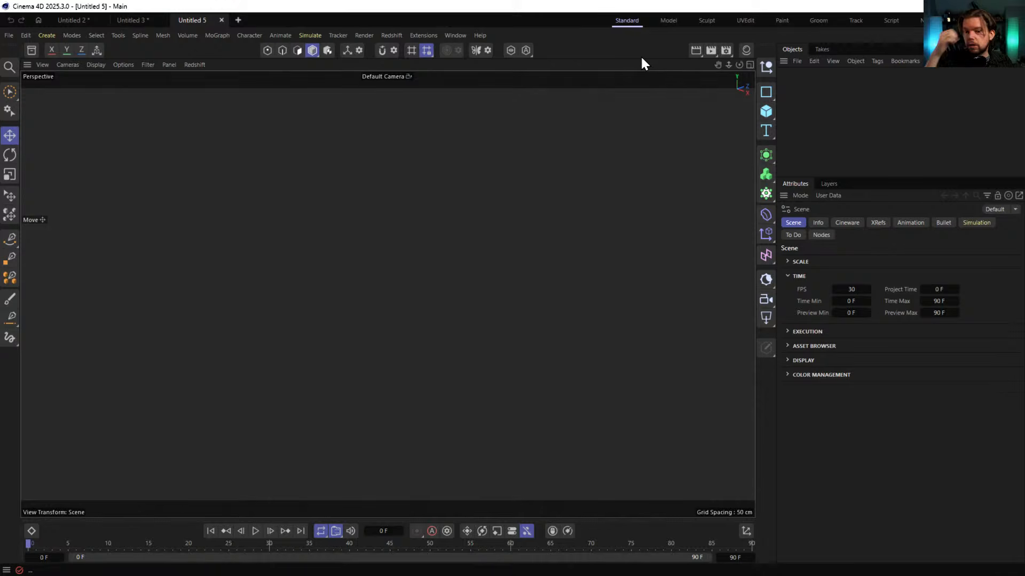
{"action": "key", "text": "shift+c"}
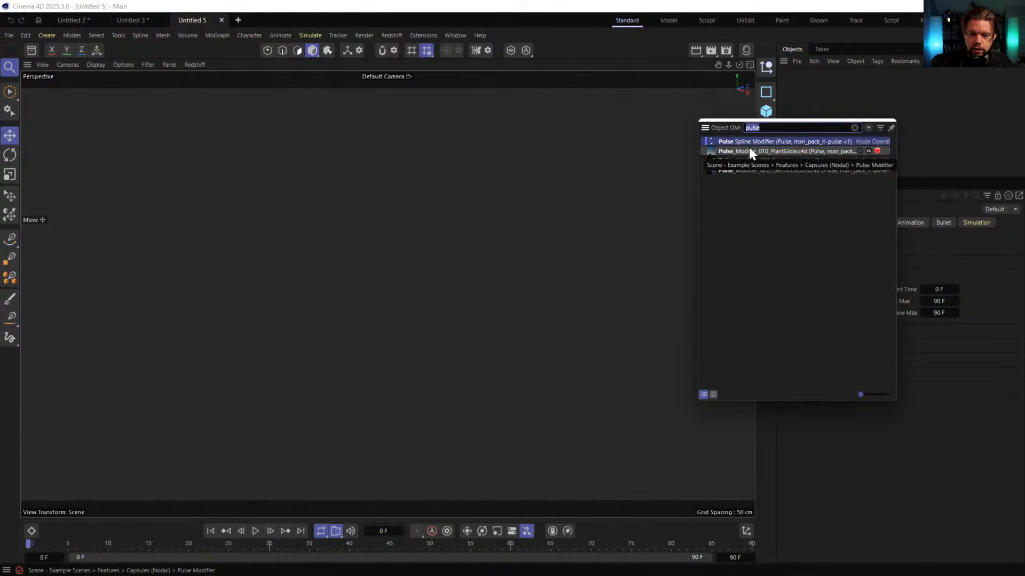
{"action": "type", "text": "inter"}
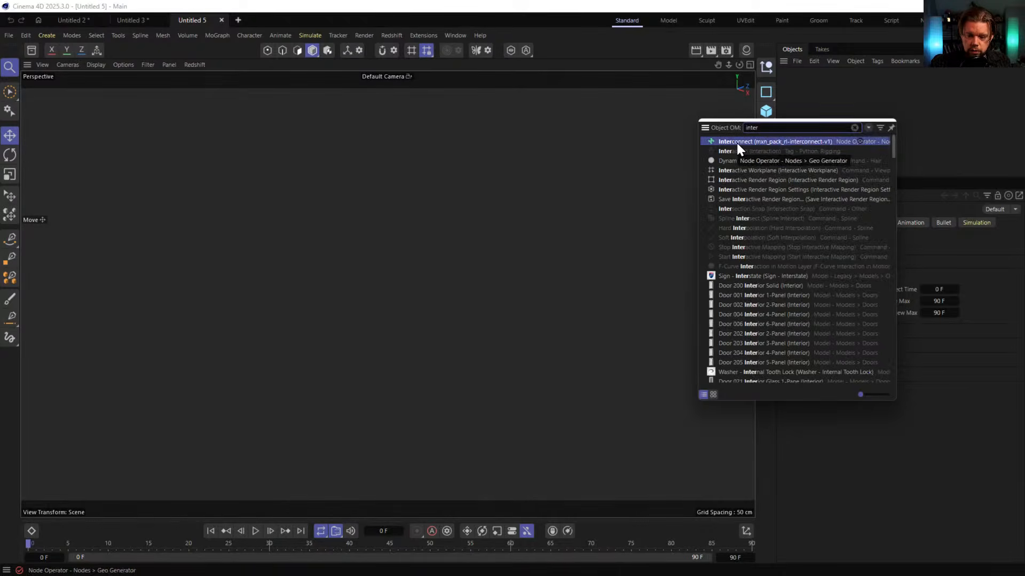
{"action": "left_click", "coordinate": [737, 143]}
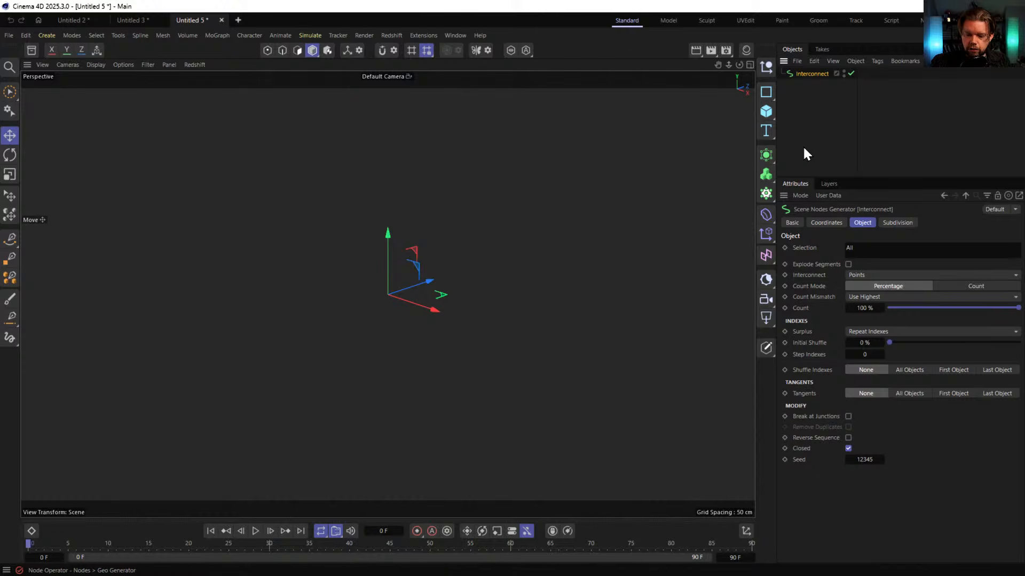
{"action": "left_click", "coordinate": [896, 222]}
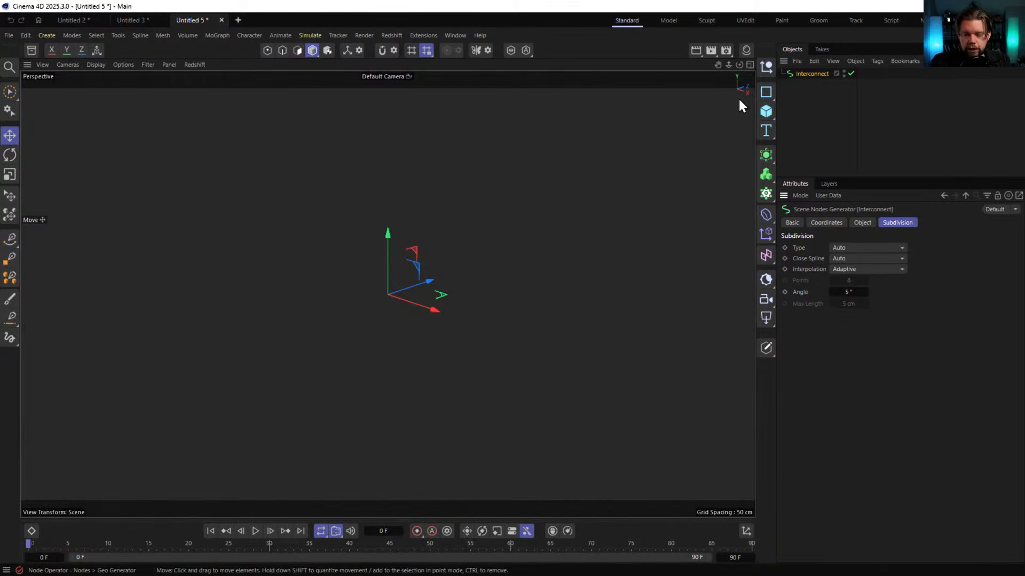
Place two identical 400 × 400 cm Planes inside the Interconnect object, with the copy raised well above the original
{"action": "left_click", "coordinate": [764, 113]}
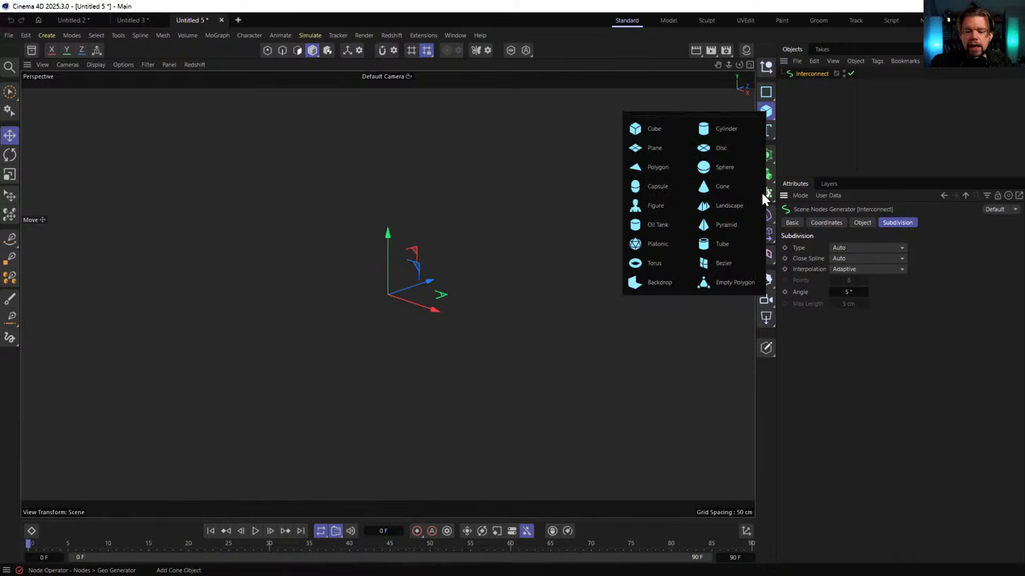
{"action": "left_click", "coordinate": [657, 148]}
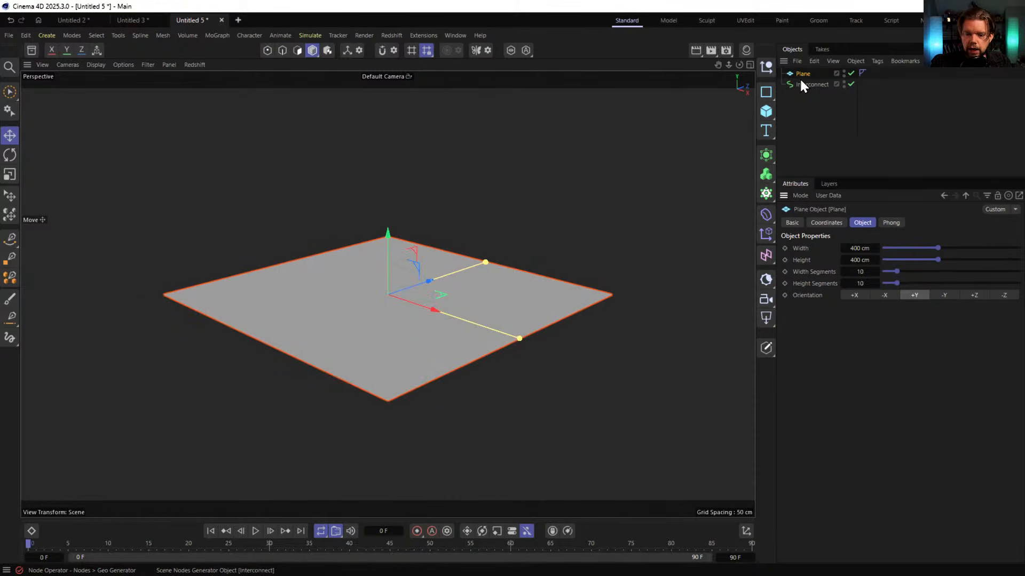
{"action": "left_click_drag", "start_coordinate": [805, 86], "coordinate": [810, 80]}
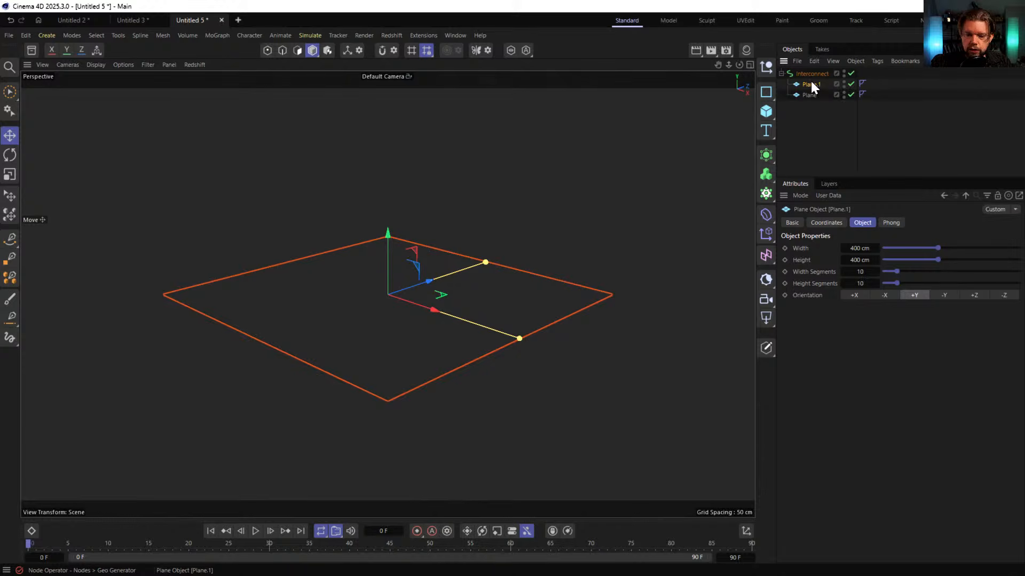
{"action": "scroll", "coordinate": [639, 181], "scroll_direction": "down", "scroll_amount": 4}
{"action": "left_click_drag", "start_coordinate": [500, 214], "coordinate": [514, 80]}
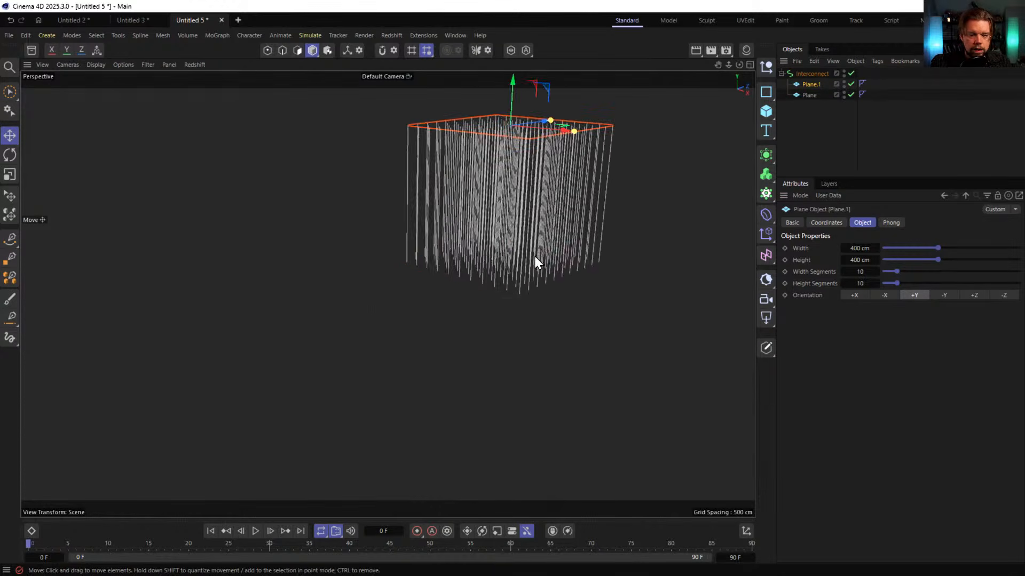
Duplicate the upper plane inside the Interconnect and move the copy well above and off to one side of the others
{"action": "middle_click_drag", "start_coordinate": [534, 257], "coordinate": [447, 426], "text": "alt"}
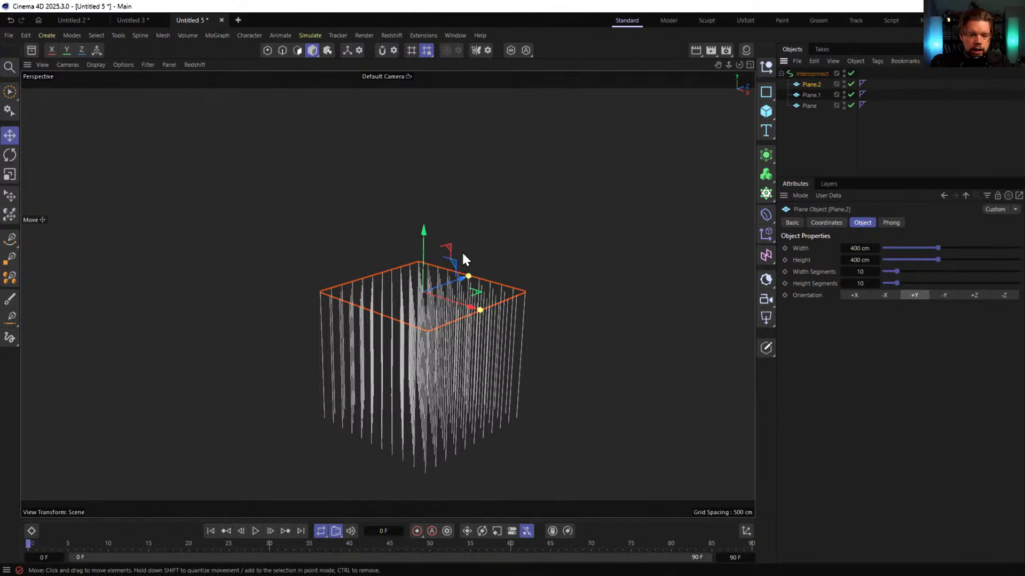
{"action": "left_click_drag", "start_coordinate": [453, 268], "coordinate": [719, 126]}
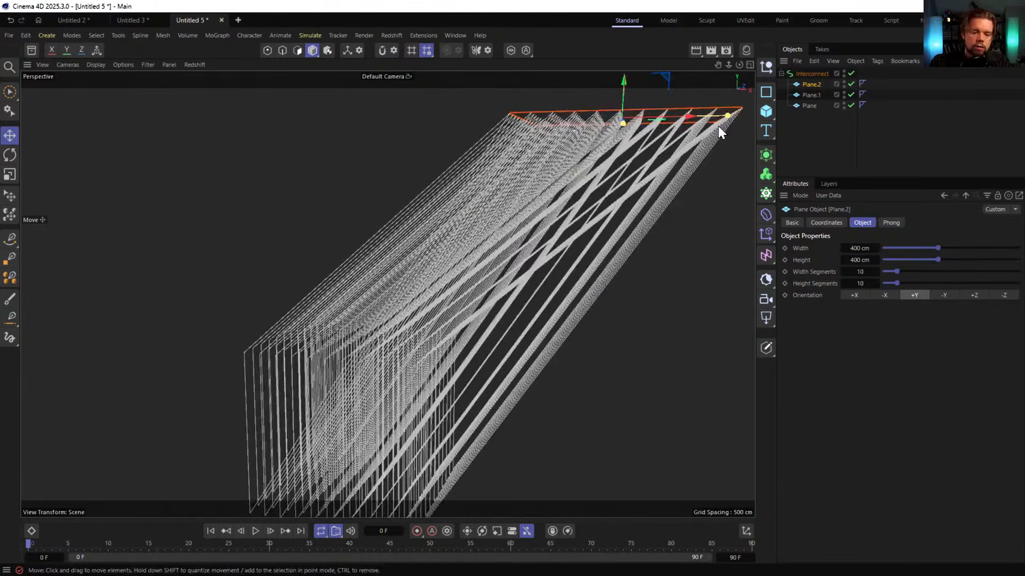
Turn off Closed on the Interconnect object and set its Subdivision type to B-Spline
{"action": "left_click", "coordinate": [808, 74]}
{"action": "left_click", "coordinate": [862, 222]}
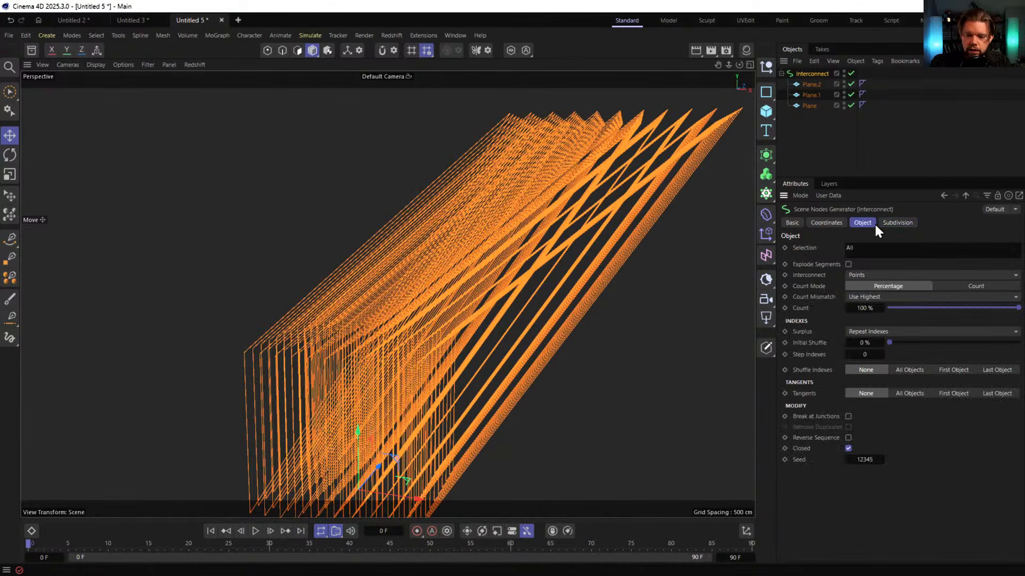
{"action": "left_click", "coordinate": [847, 448]}
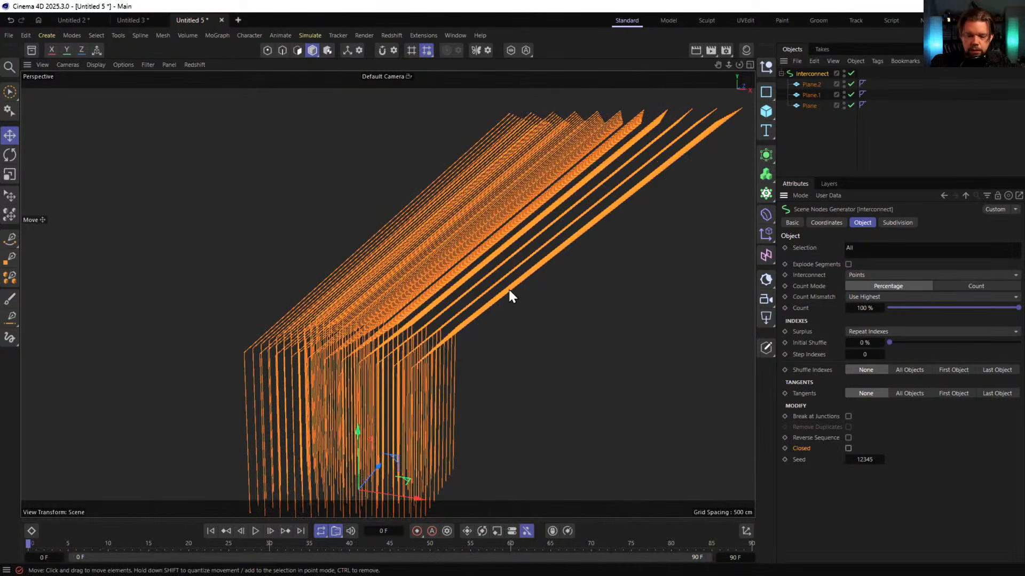
{"action": "left_click_drag", "start_coordinate": [421, 431], "coordinate": [453, 286]}
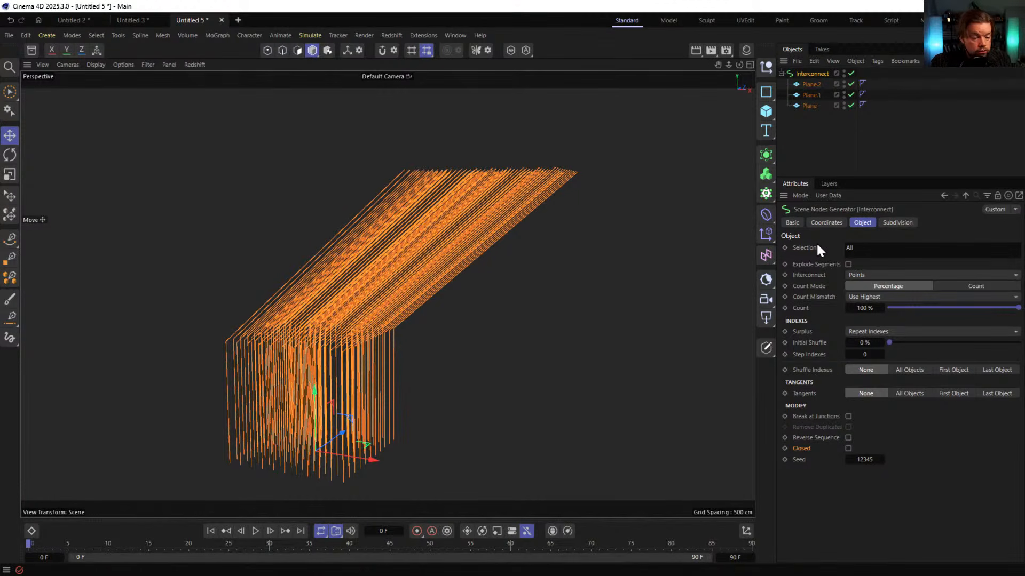
{"action": "left_click", "coordinate": [901, 224]}
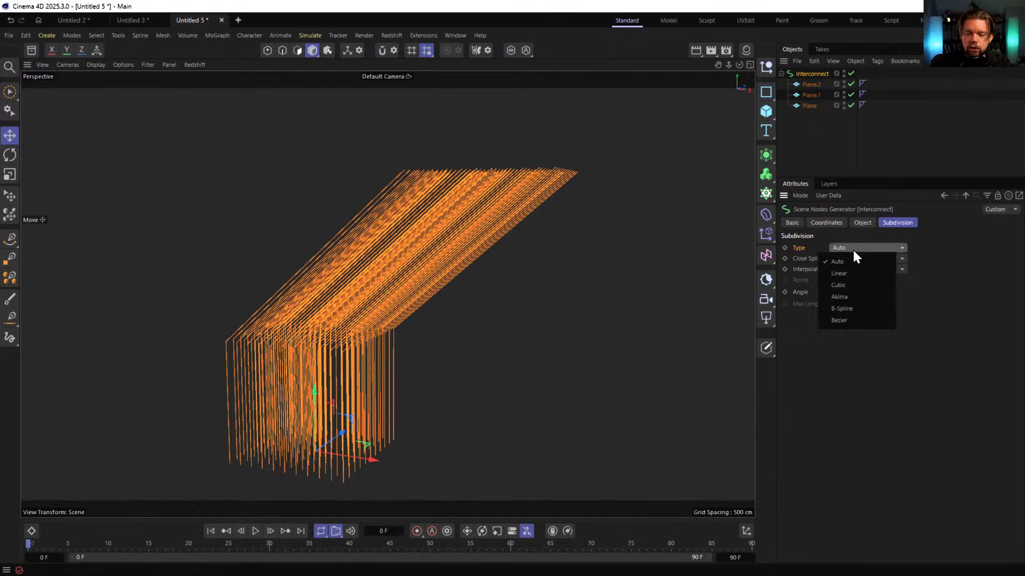
{"action": "left_click", "coordinate": [857, 309]}
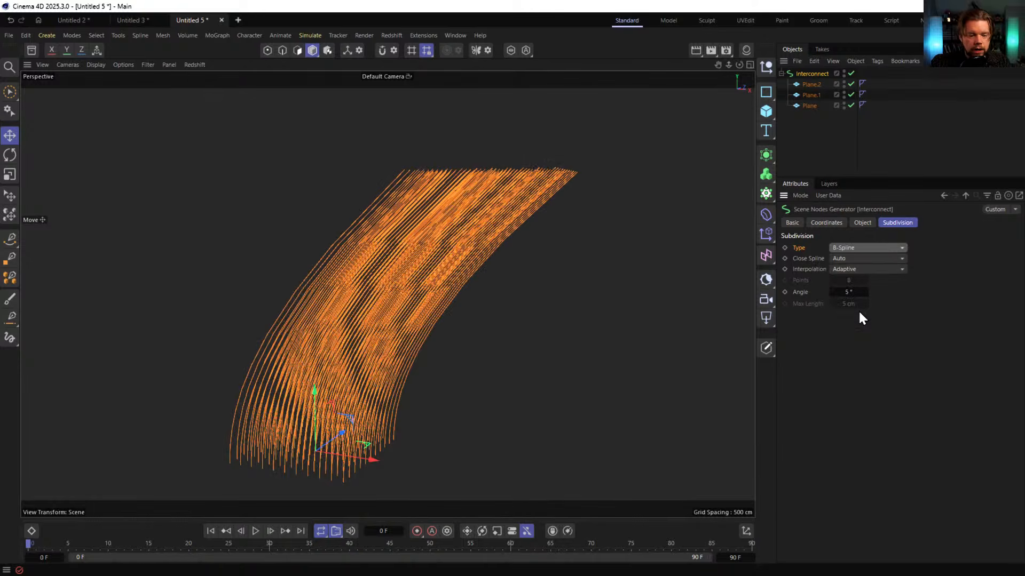
Move the middle plane slightly upward and scale it down to 0% so the splines pinch together there
{"action": "left_click", "coordinate": [811, 94]}
{"action": "left_click_drag", "start_coordinate": [347, 303], "coordinate": [359, 273]}
{"action": "key", "text": "t"}
{"action": "left_click_drag", "start_coordinate": [479, 260], "coordinate": [156, 508]}
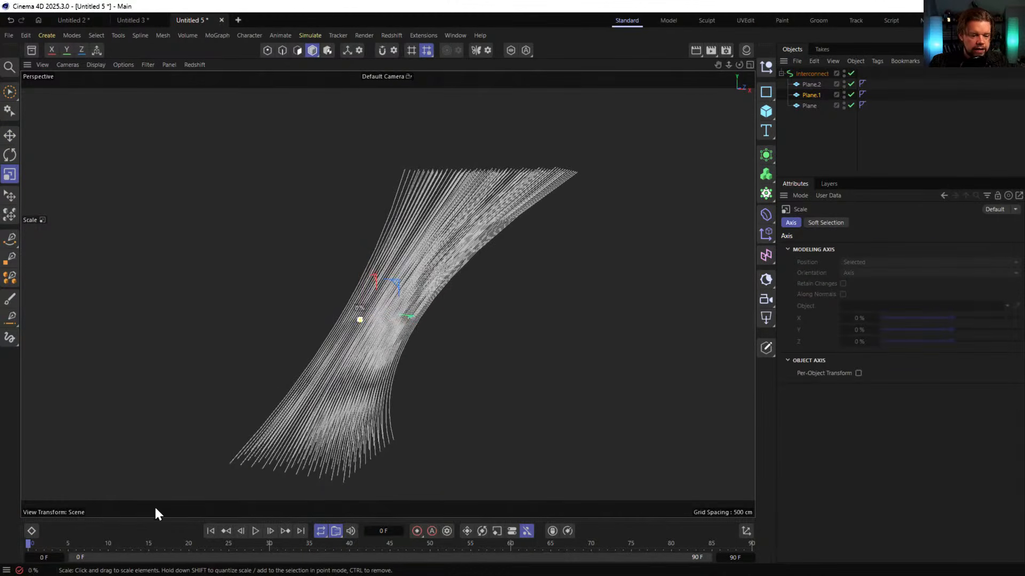
{"action": "left_click_drag", "start_coordinate": [574, 207], "coordinate": [386, 323], "text": "alt"}
Duplicate the collapsed middle plane and move the copy diagonally upward toward the topmost plane
{"action": "key", "text": "e"}
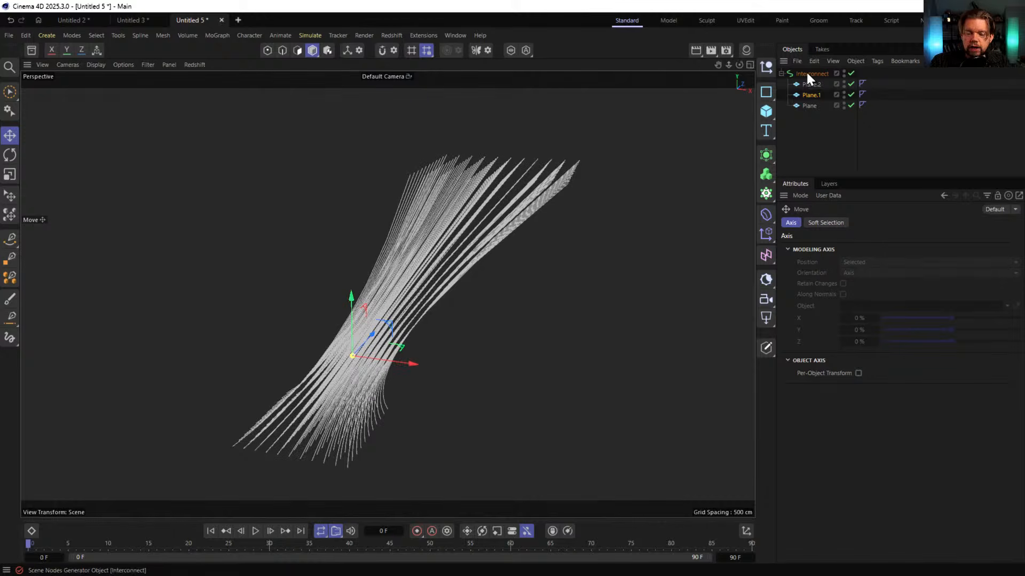
{"action": "left_click_drag", "start_coordinate": [808, 97], "coordinate": [808, 90], "text": "ctrl"}
{"action": "key", "text": "e"}
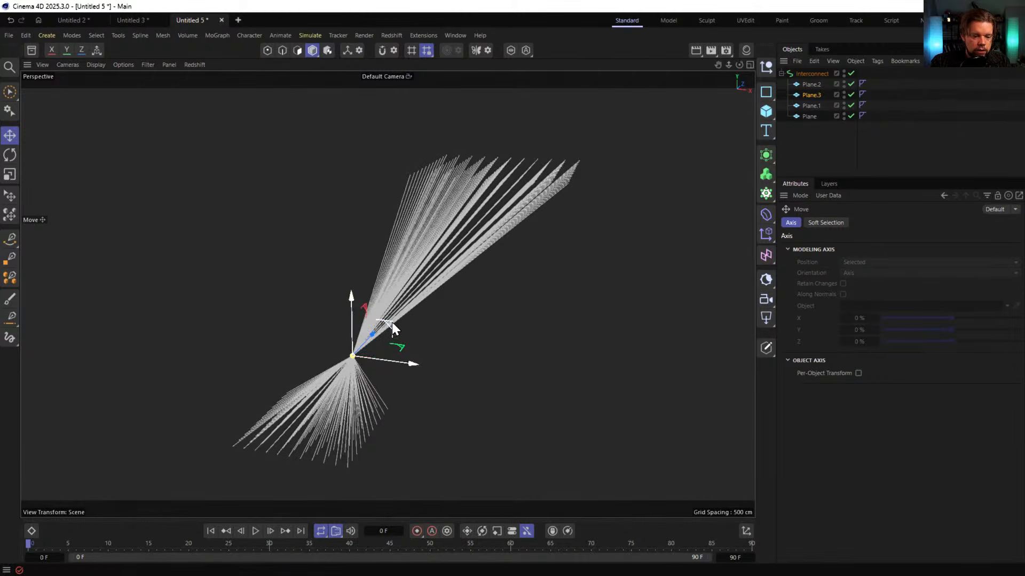
{"action": "left_click_drag", "start_coordinate": [392, 328], "coordinate": [450, 241]}
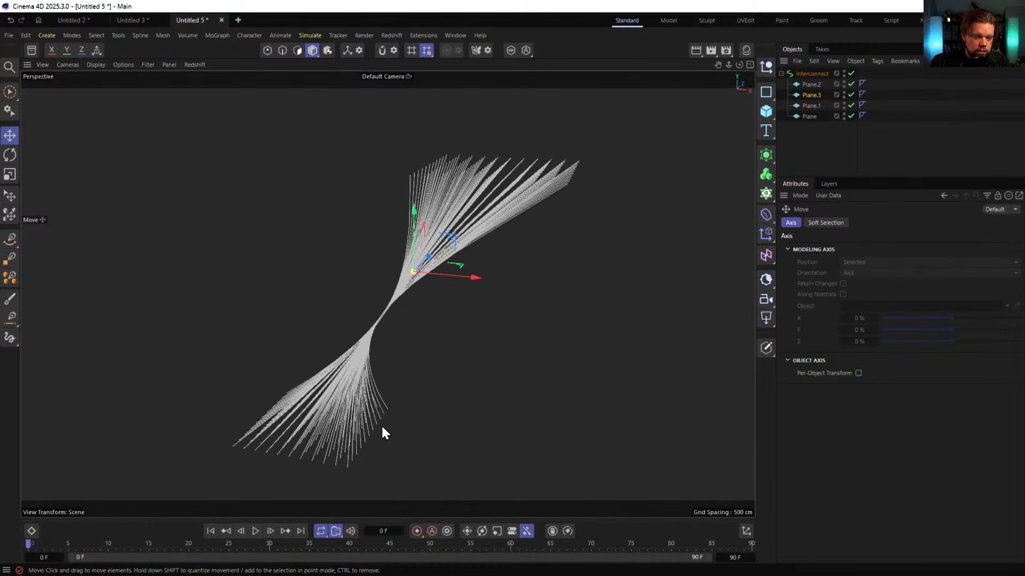
{"action": "left_click_drag", "start_coordinate": [438, 202], "coordinate": [514, 191], "text": "alt"}
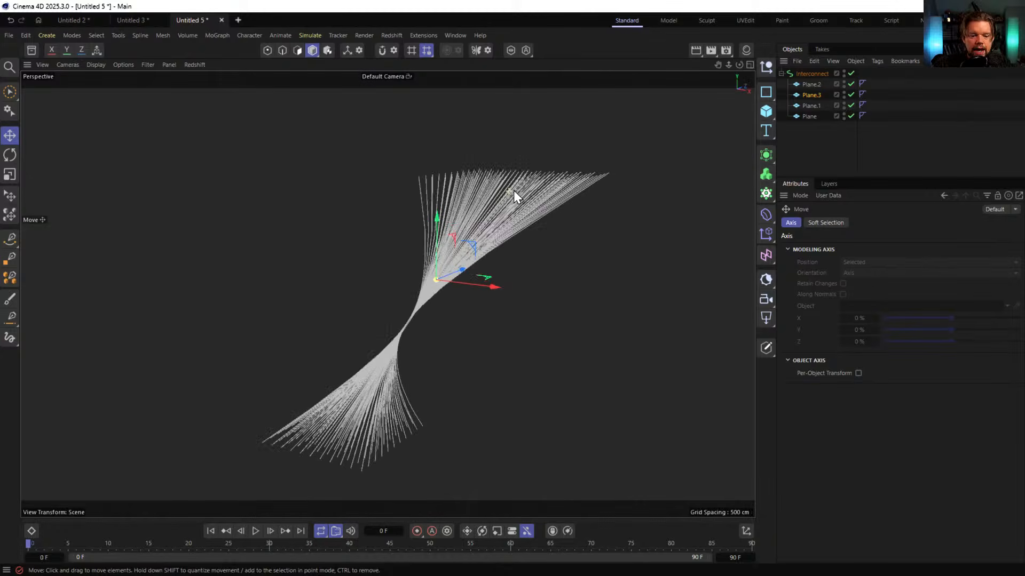
Scale up the topmost plane so the splines fan out widely at that end
{"action": "left_click", "coordinate": [818, 84]}
{"action": "key", "text": "t"}
{"action": "left_click_drag", "start_coordinate": [357, 180], "coordinate": [529, 180]}
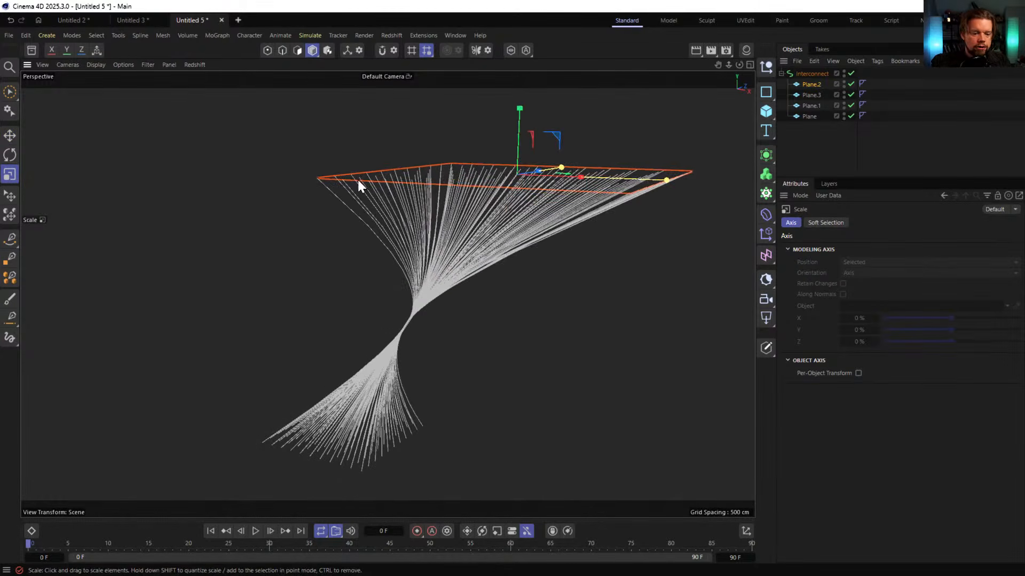
{"action": "left_click_drag", "start_coordinate": [426, 219], "coordinate": [471, 180], "text": "alt"}
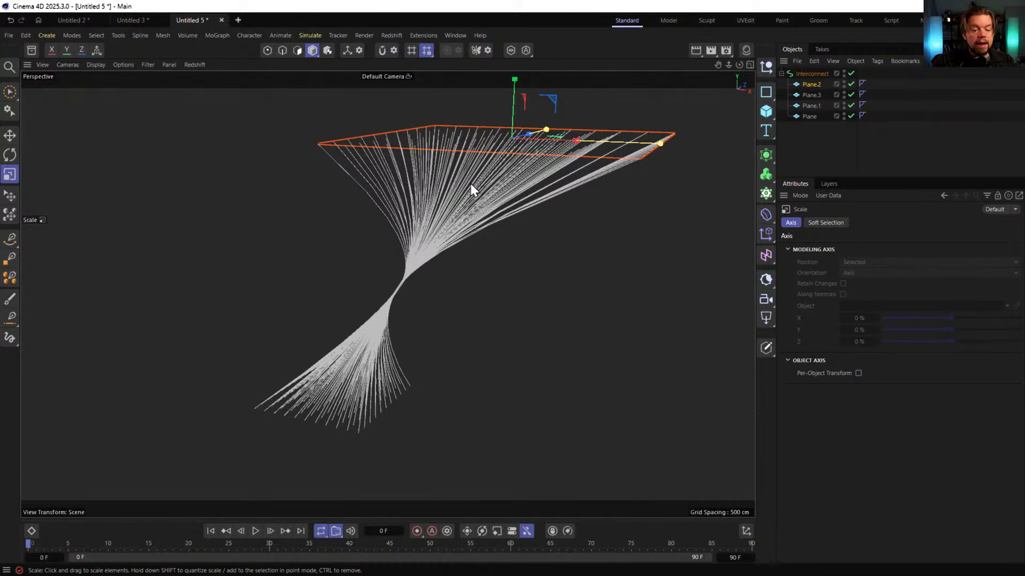
{"action": "left_click_drag", "start_coordinate": [391, 200], "coordinate": [431, 250], "text": "alt"}
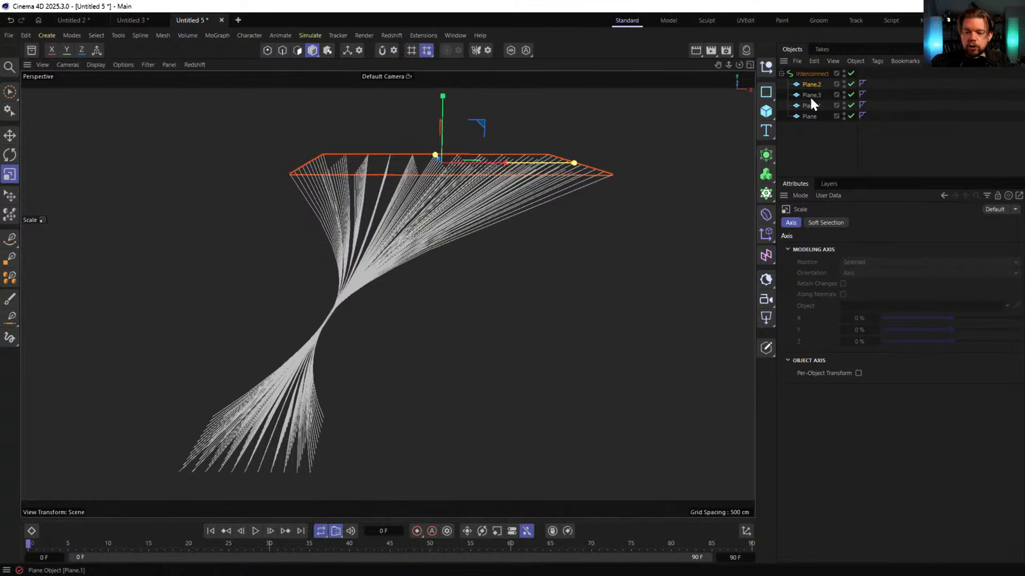
Try Shuffle Indexes with First Object on the Interconnect, return it to None, and examine the splines from several angles
{"action": "left_click", "coordinate": [811, 75]}
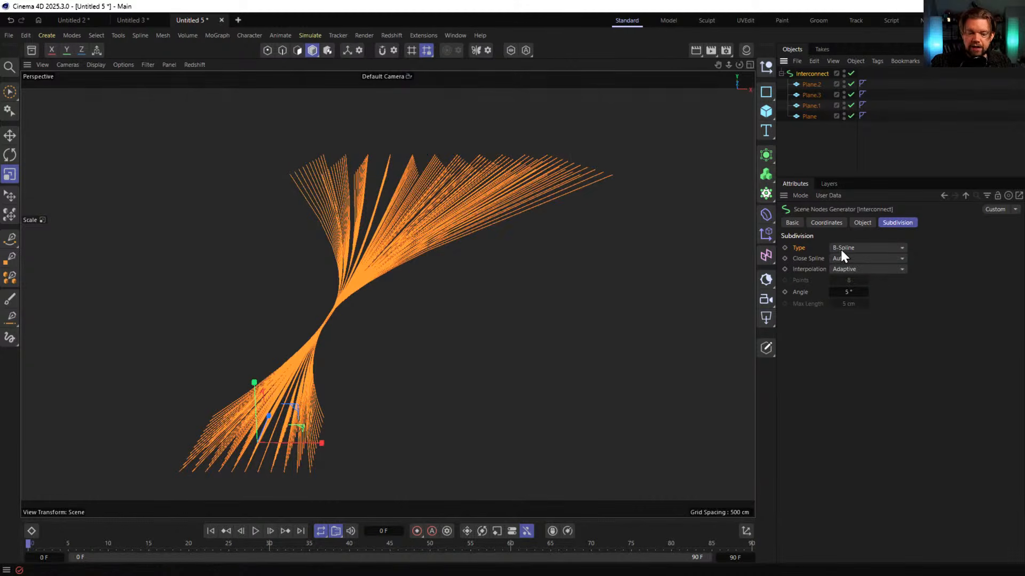
{"action": "left_click_drag", "start_coordinate": [368, 182], "coordinate": [480, 189], "text": "alt"}
{"action": "left_click", "coordinate": [863, 222]}
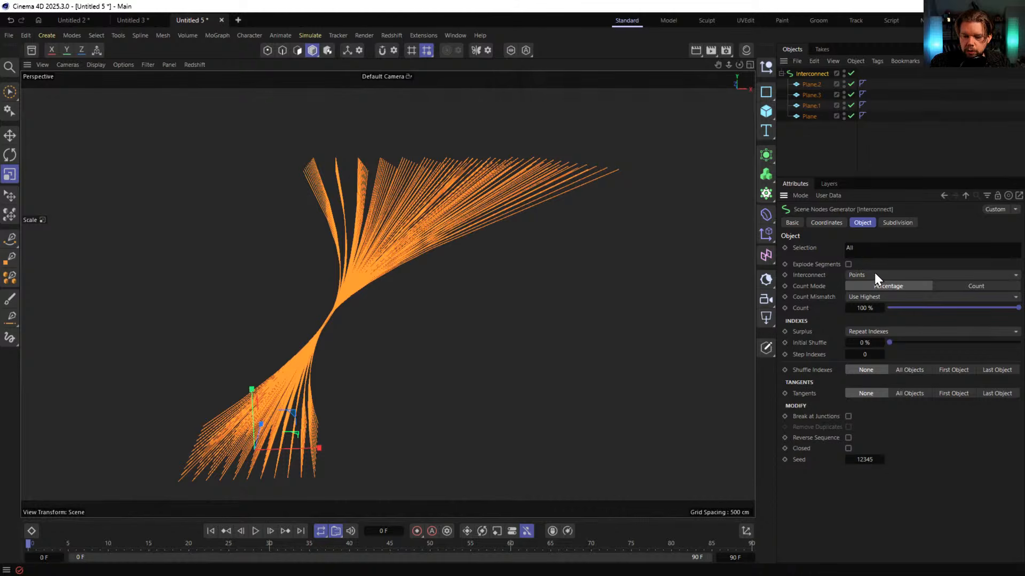
{"action": "left_click", "coordinate": [864, 331]}
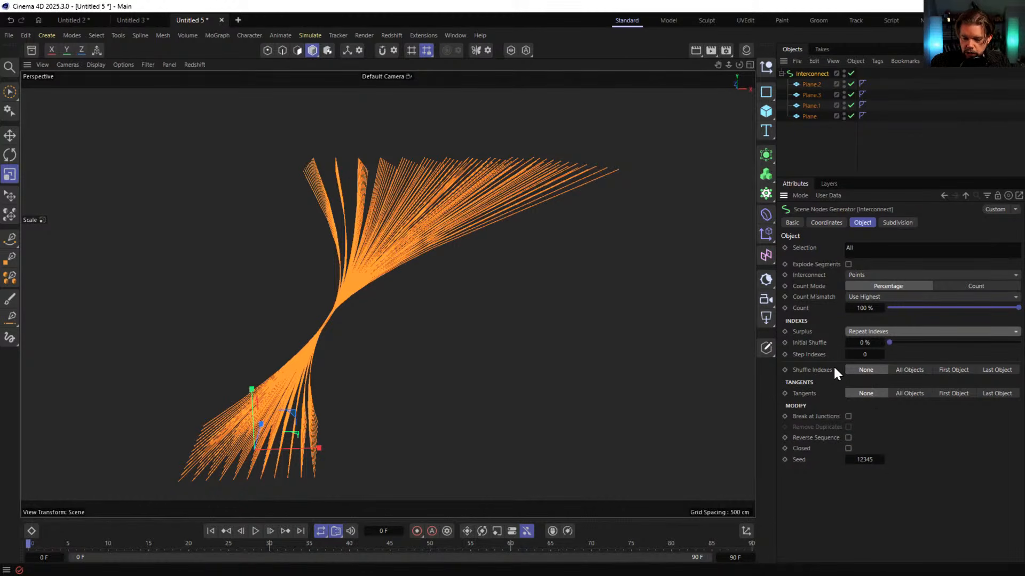
{"action": "left_click", "coordinate": [943, 370]}
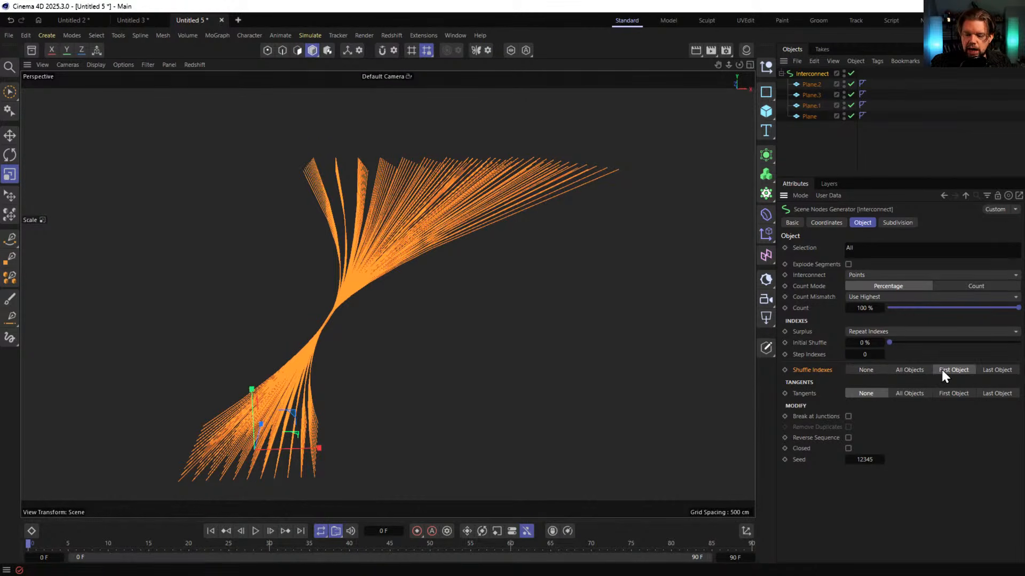
{"action": "left_click", "coordinate": [866, 370]}
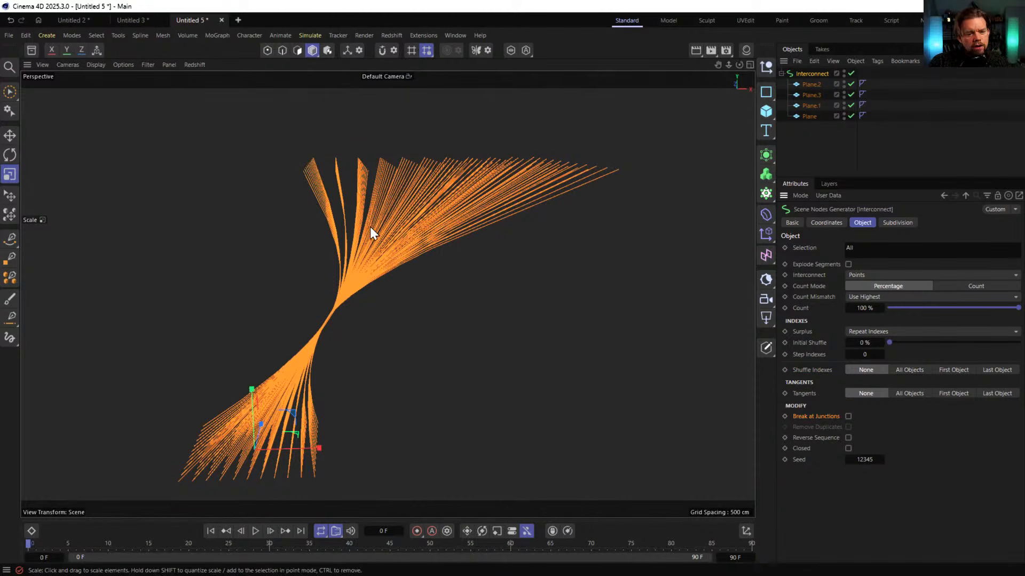
{"action": "left_click_drag", "start_coordinate": [352, 272], "coordinate": [444, 206], "text": "alt"}
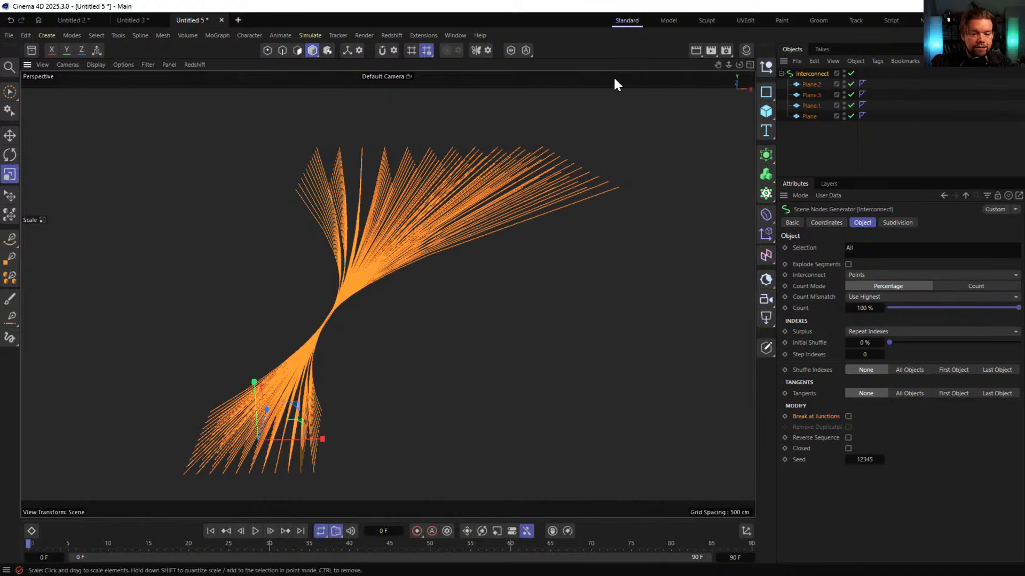
{"action": "mouse_move", "coordinate": [455, 227]}
{"action": "left_mouse_down", "text": "alt"}
{"action": "mouse_move", "coordinate": [527, 191]}
{"action": "mouse_move", "coordinate": [396, 225]}
{"action": "mouse_move", "coordinate": [443, 213]}
{"action": "left_mouse_up", "text": "alt"}
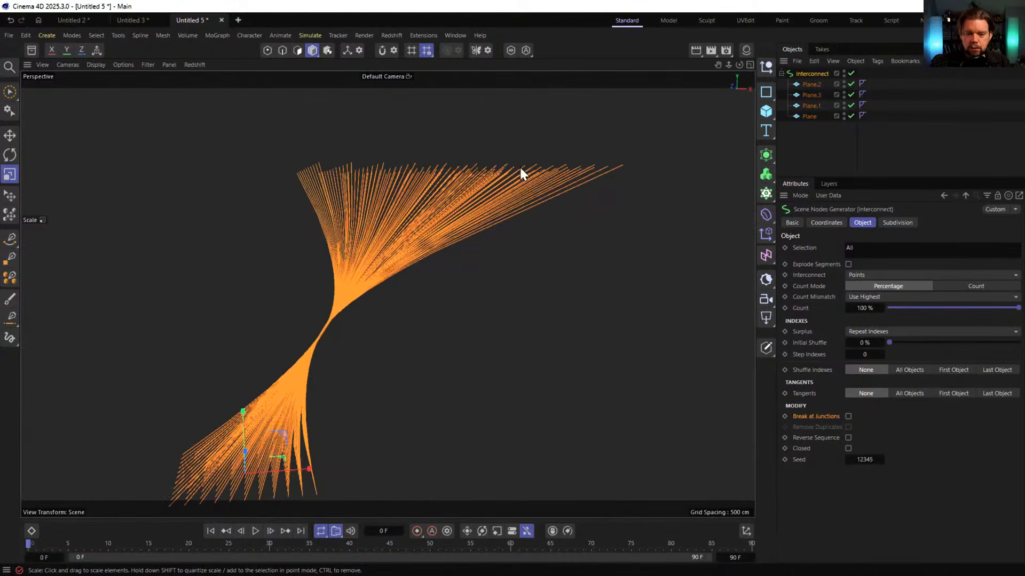
{"action": "left_click_drag", "start_coordinate": [521, 168], "coordinate": [480, 195], "text": "alt"}
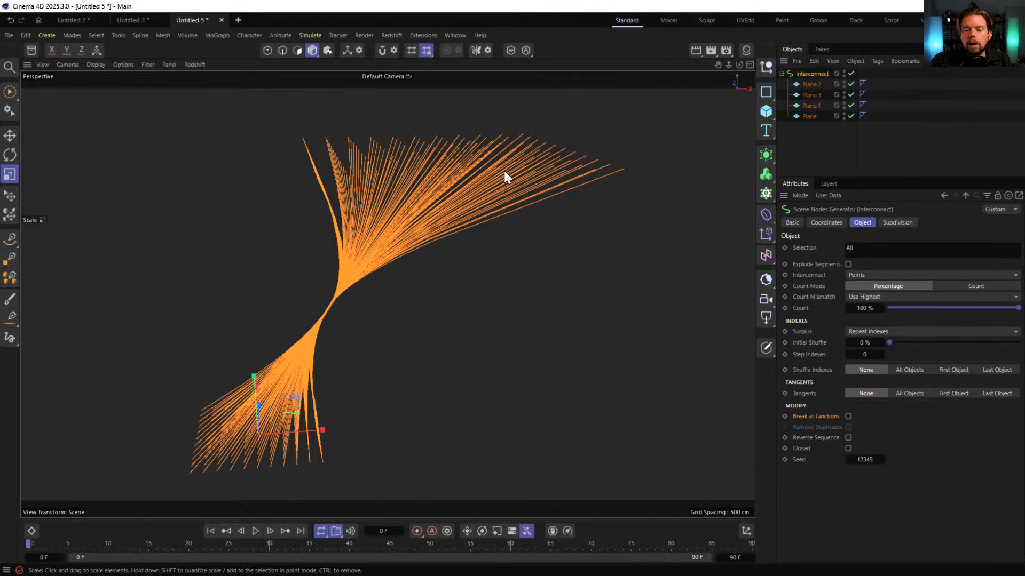
Create a new project, add a Plane to it, and display the shaded surface with its segment lines
{"action": "left_click", "coordinate": [243, 21]}
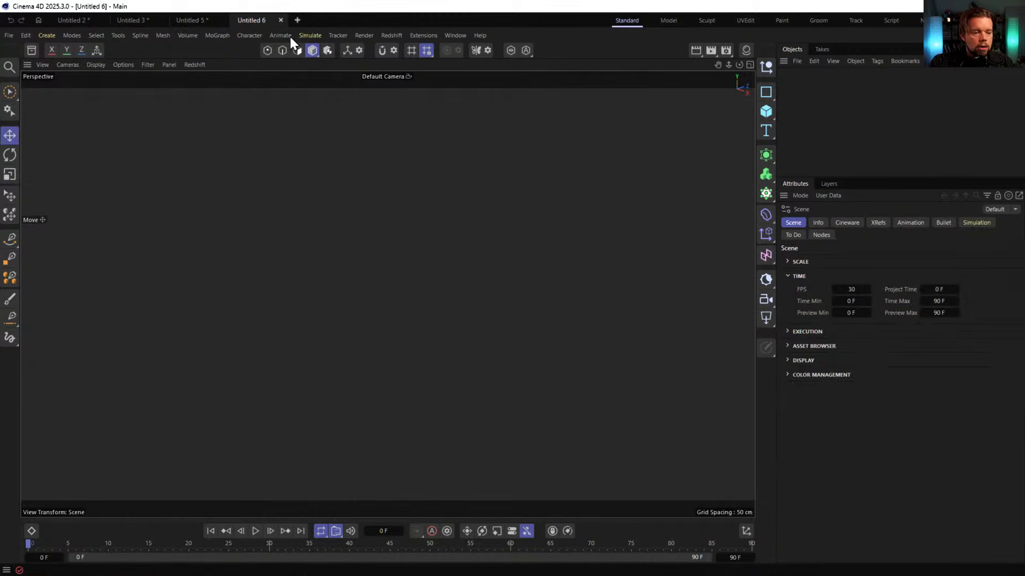
{"action": "left_click", "coordinate": [768, 119]}
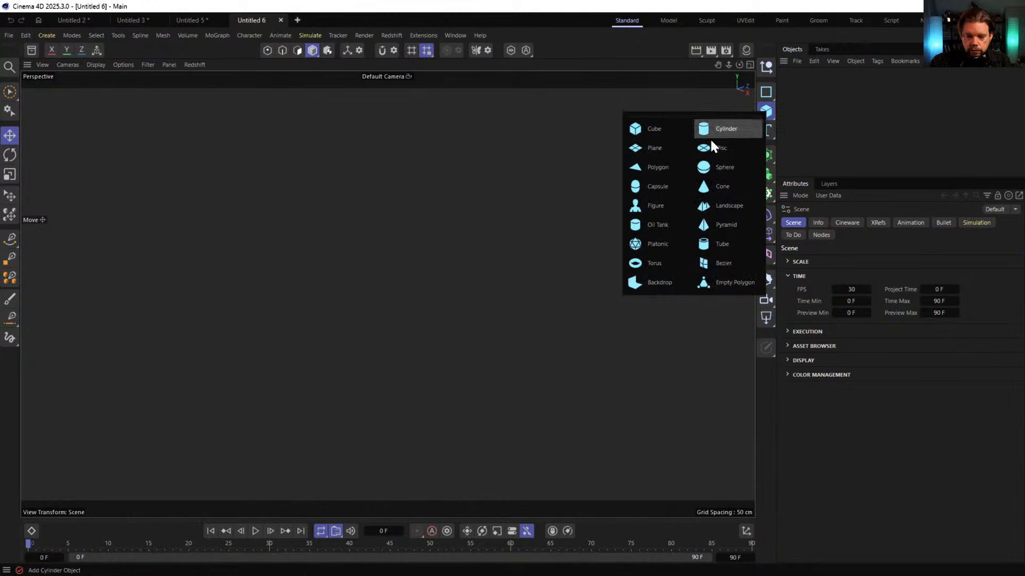
{"action": "left_click", "coordinate": [665, 148]}
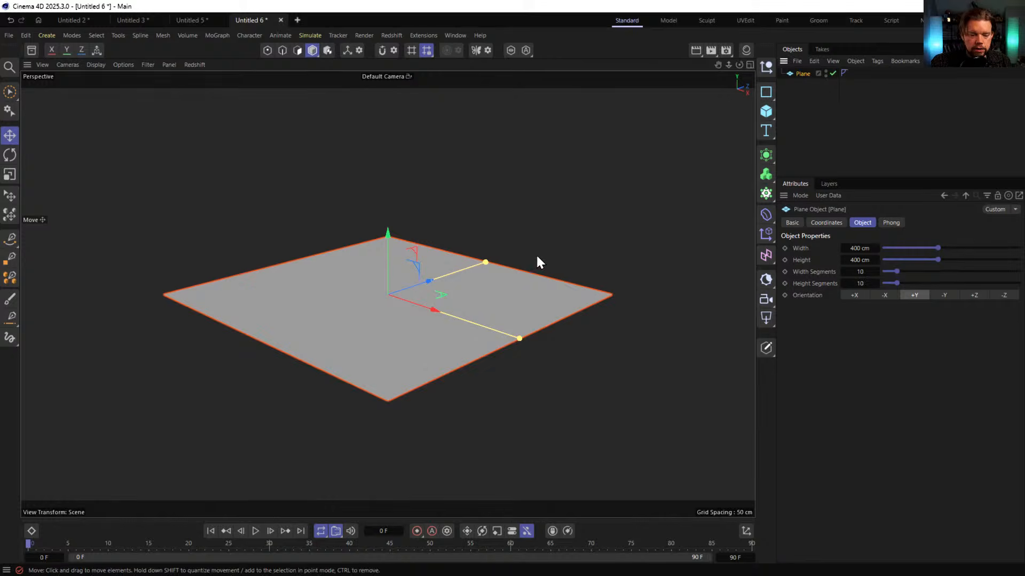
{"action": "key", "text": "n"}
{"action": "key", "text": "b"}
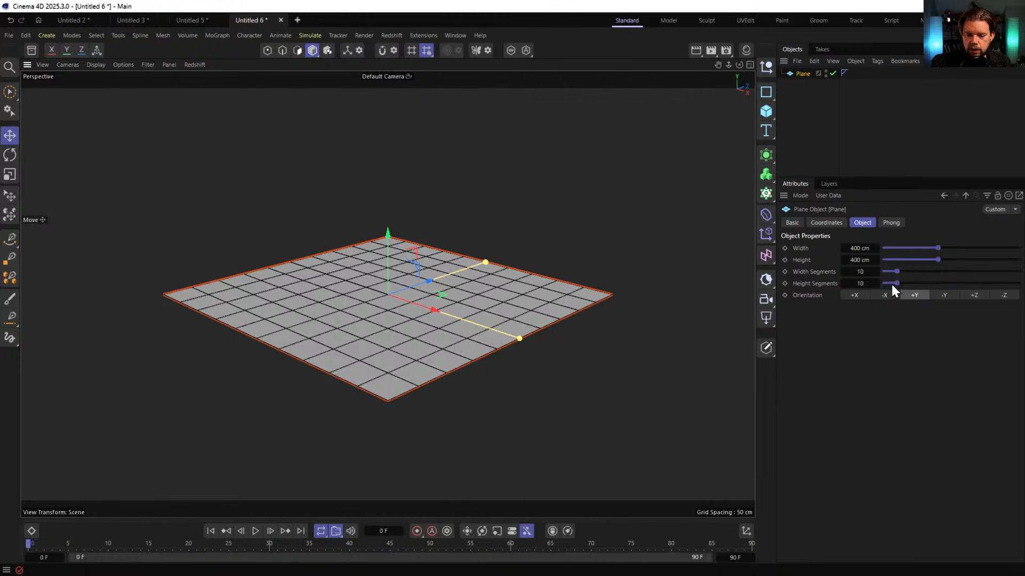
Reduce the plane to 1 height segment and set its height to 52 cm
{"action": "left_click_drag", "start_coordinate": [896, 283], "coordinate": [758, 293]}
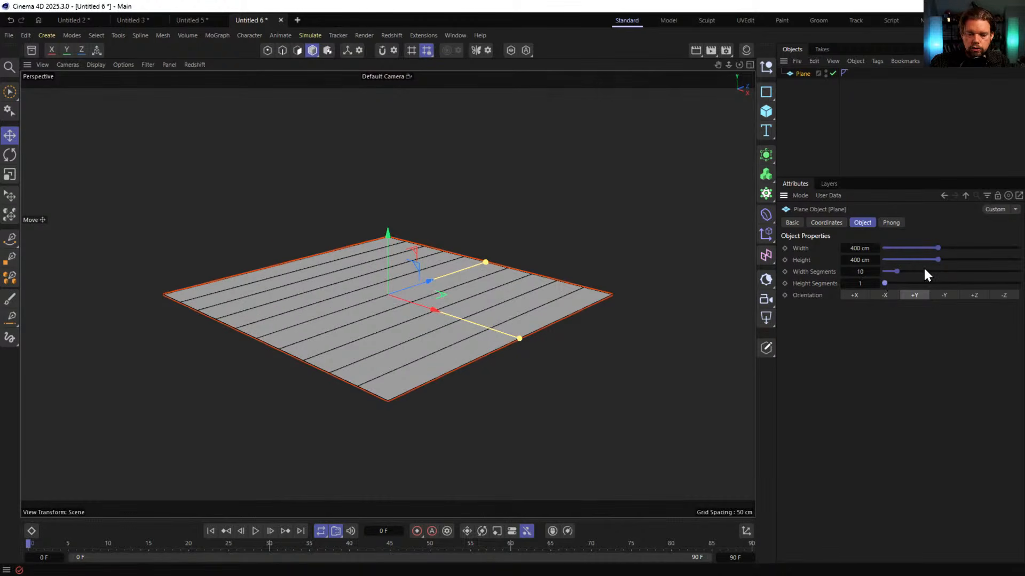
{"action": "left_click_drag", "start_coordinate": [939, 263], "coordinate": [890, 261]}
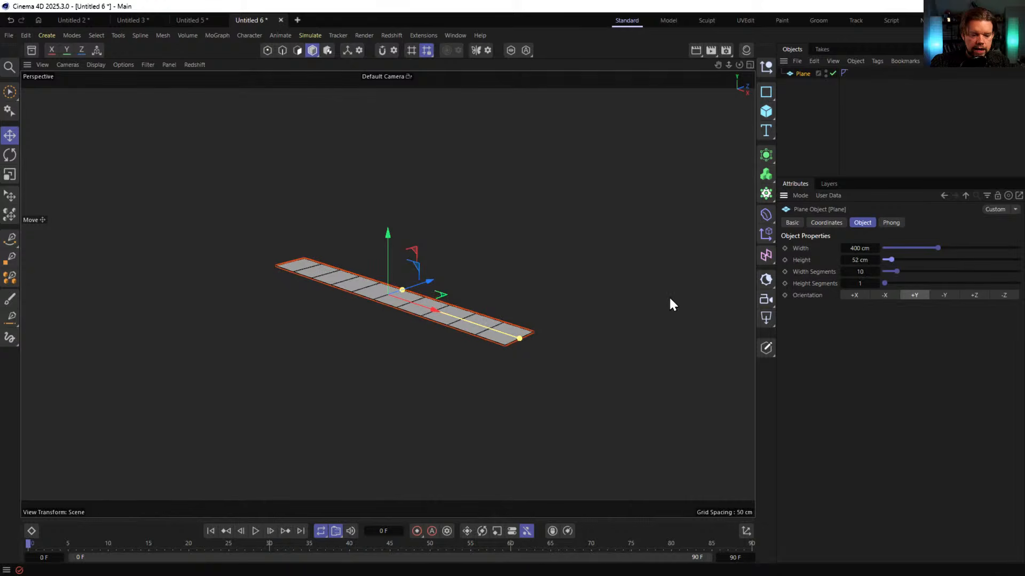
{"action": "left_click_drag", "start_coordinate": [376, 295], "coordinate": [285, 268], "text": "alt"}
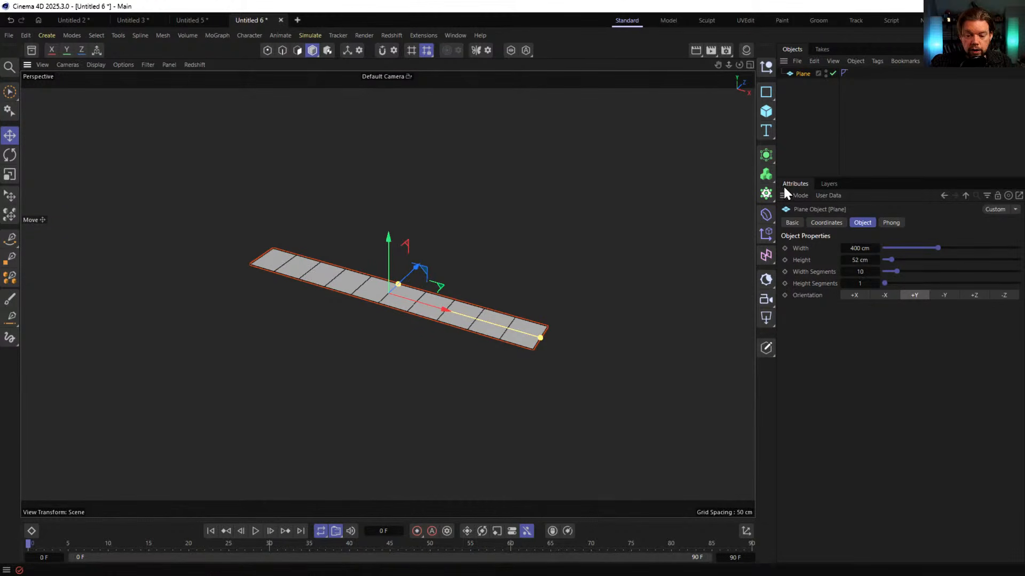
Add an Interconnect object to the scene and make the plane strip its child
{"action": "key", "text": "shift+c"}
{"action": "type", "text": "inter"}
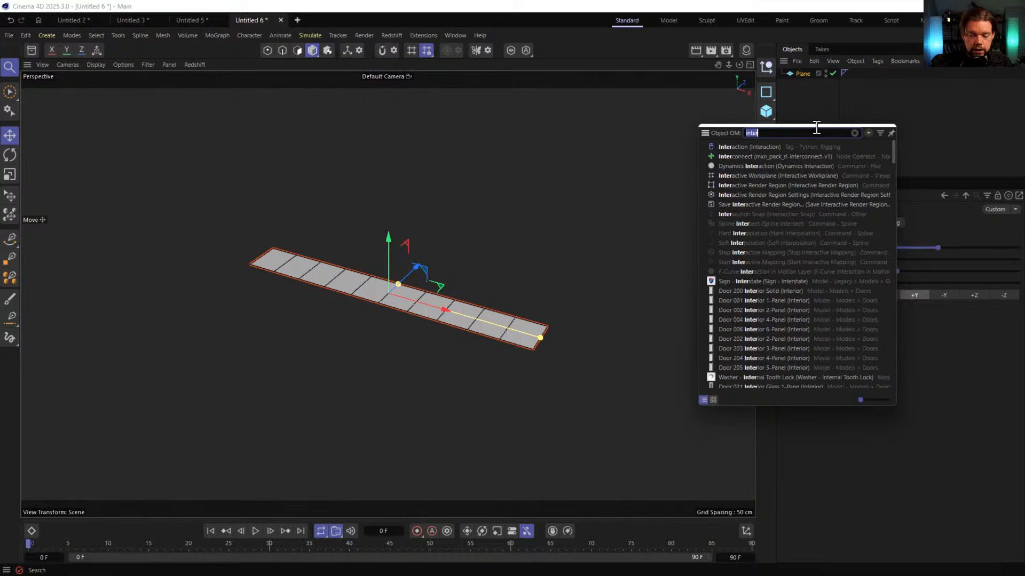
{"action": "left_click", "coordinate": [724, 156]}
{"action": "left_click_drag", "start_coordinate": [808, 77], "coordinate": [810, 74]}
Duplicate the plane strip inside the Interconnect and raise the copy about 229 cm above the original
{"action": "left_click_drag", "start_coordinate": [809, 84], "coordinate": [811, 79], "text": "ctrl"}
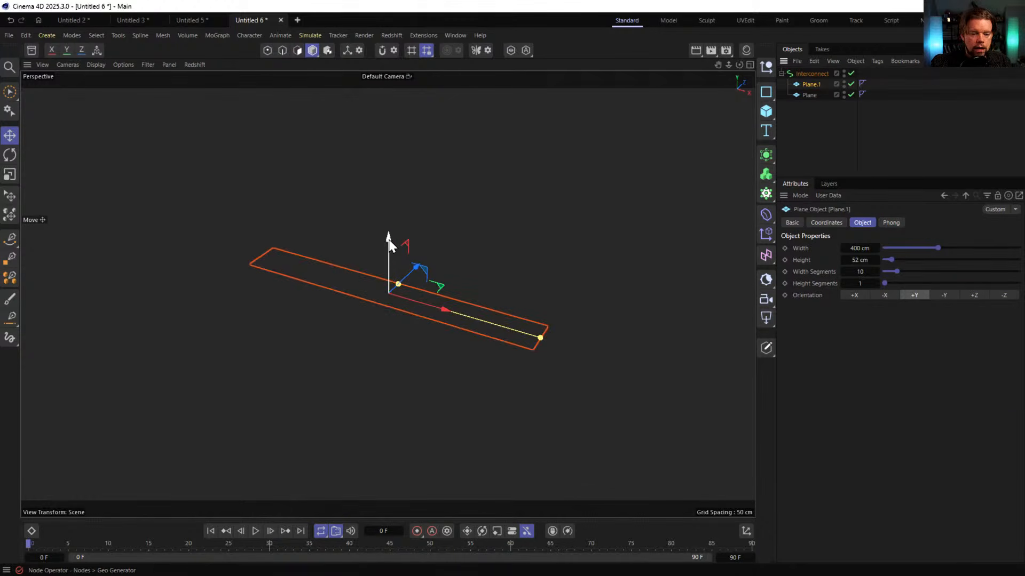
{"action": "left_click_drag", "start_coordinate": [388, 241], "coordinate": [424, 58]}
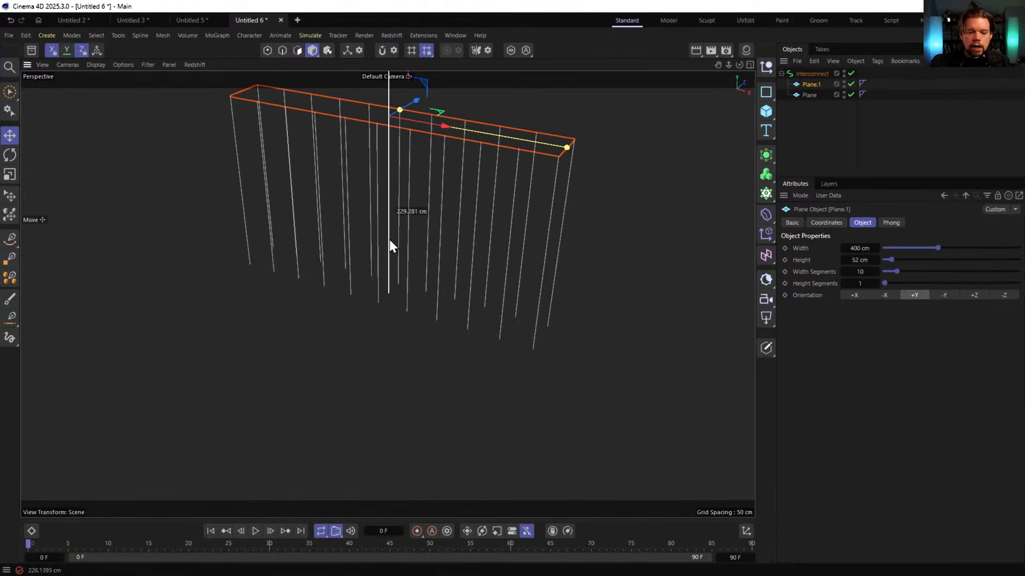
{"action": "left_click_drag", "start_coordinate": [517, 185], "coordinate": [516, 205], "text": "alt"}
Set the Interconnect object to connect the two strips by Polygons
{"action": "left_click", "coordinate": [805, 74]}
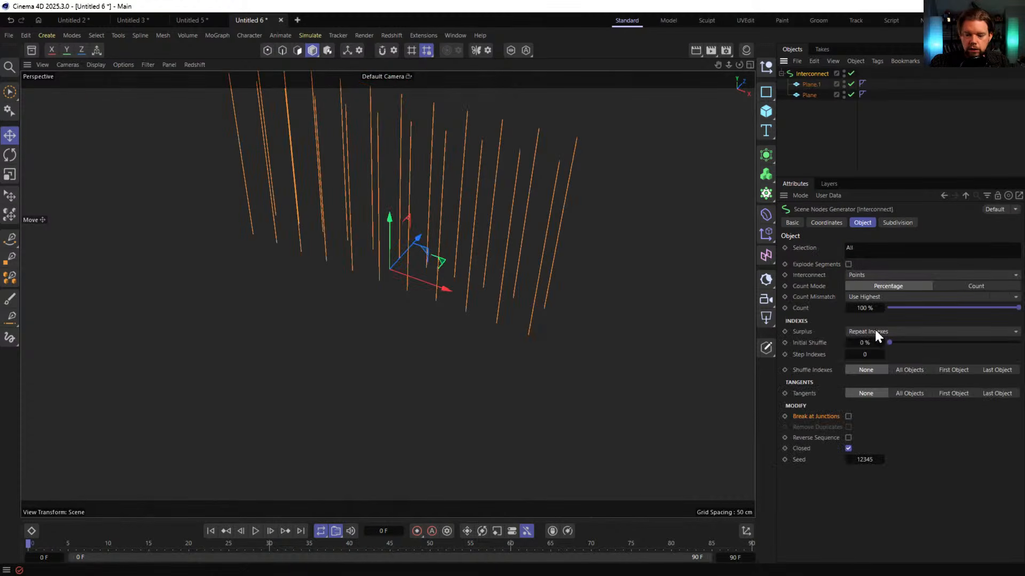
{"action": "left_click", "coordinate": [865, 275]}
{"action": "left_click", "coordinate": [830, 300]}
{"action": "left_click_drag", "start_coordinate": [495, 307], "coordinate": [514, 356], "text": "alt"}
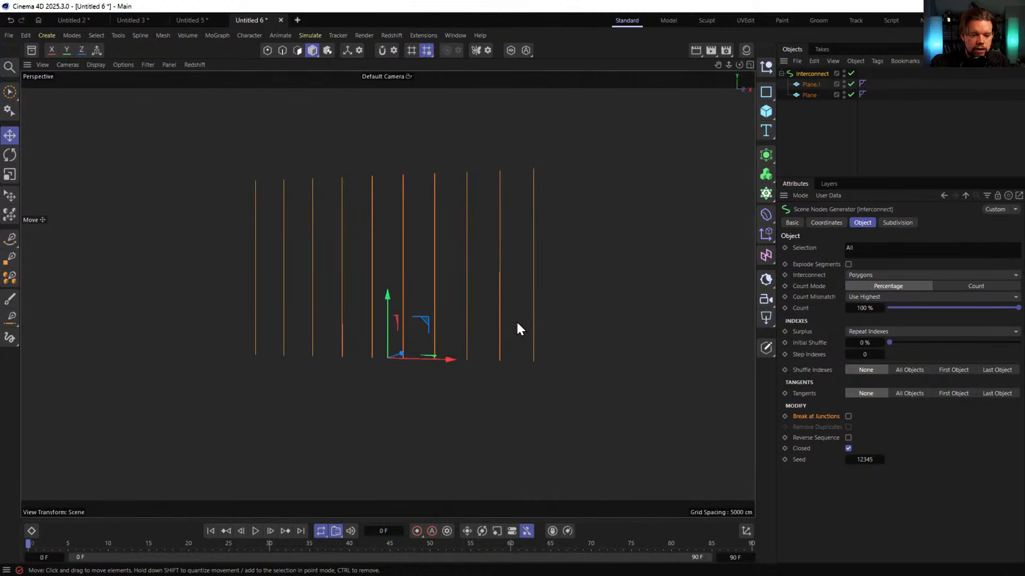
Set the orientation of both plane strips in the Interconnect to -Y
{"action": "left_click_drag", "start_coordinate": [494, 140], "coordinate": [531, 237], "text": "alt"}
{"action": "left_click", "coordinate": [811, 84]}
{"action": "left_click", "coordinate": [809, 95], "text": "shift"}
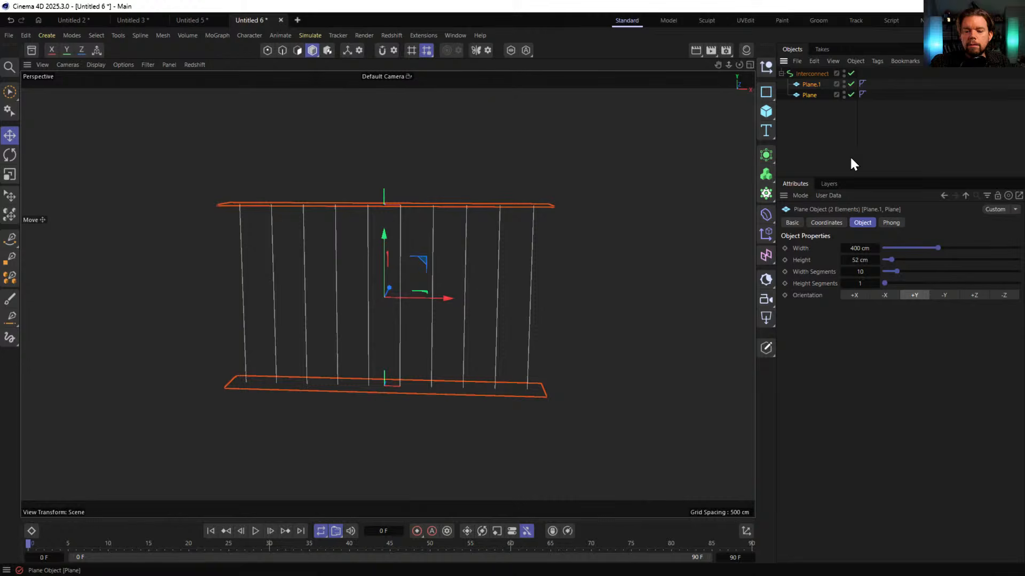
{"action": "left_click", "coordinate": [944, 295]}
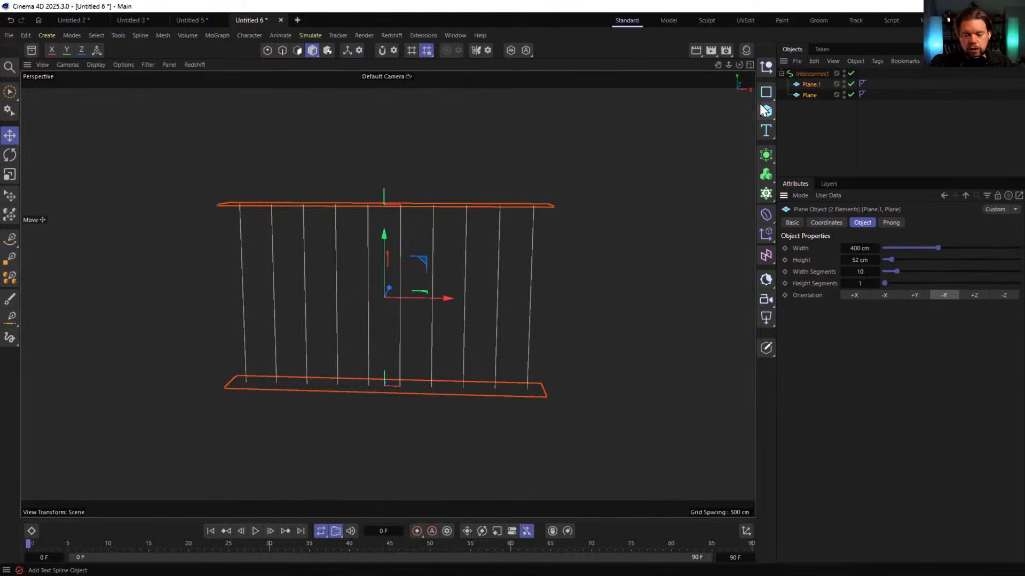
Duplicate the upper plane strip to a higher position inside the Interconnect and widen the copy to about 867 cm
{"action": "left_click", "coordinate": [811, 84]}
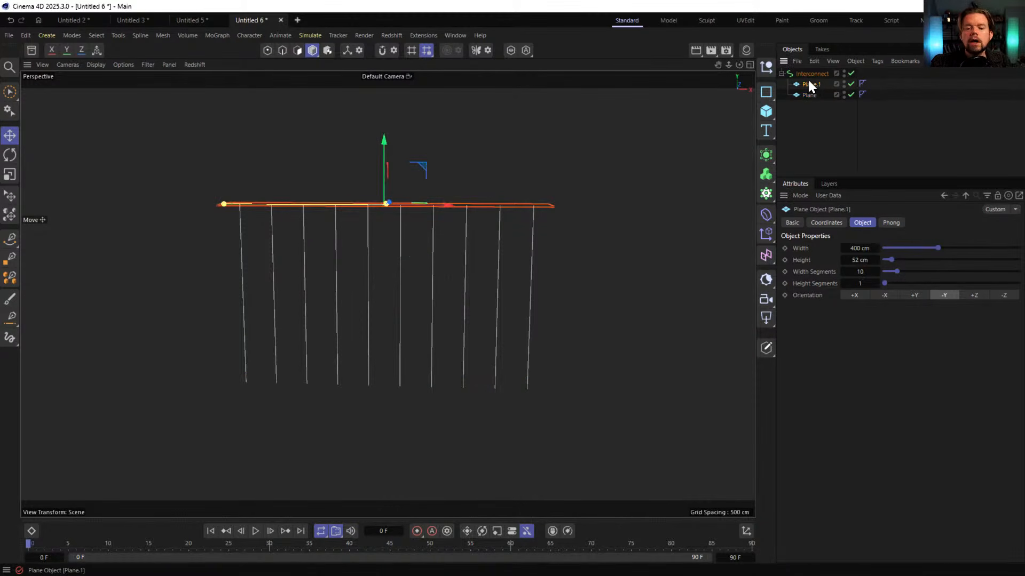
{"action": "left_click_drag", "start_coordinate": [816, 83], "coordinate": [818, 80], "text": "ctrl"}
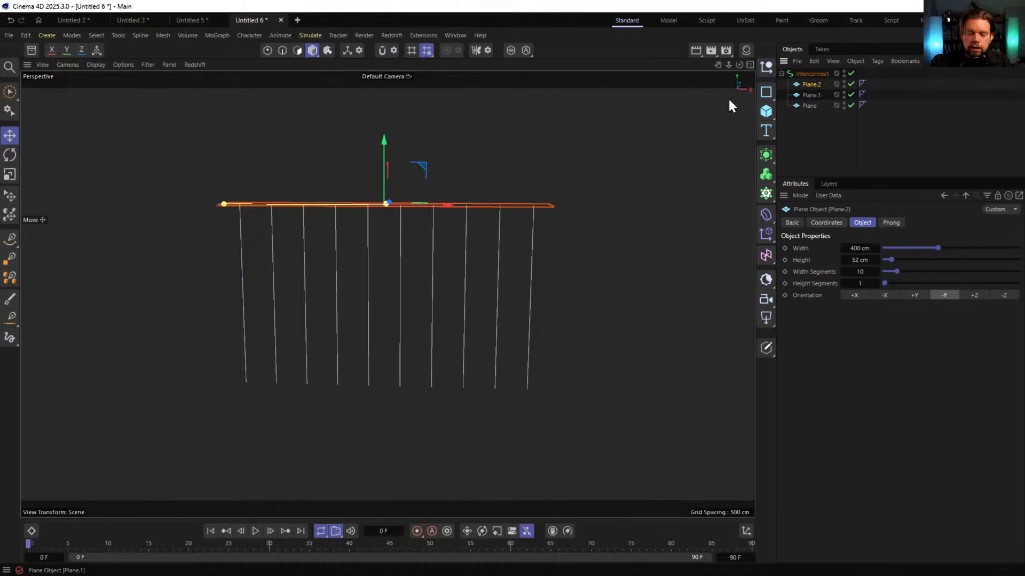
{"action": "left_click_drag", "start_coordinate": [382, 145], "coordinate": [382, 27]}
{"action": "middle_click_drag", "start_coordinate": [431, 205], "coordinate": [431, 324], "text": "alt"}
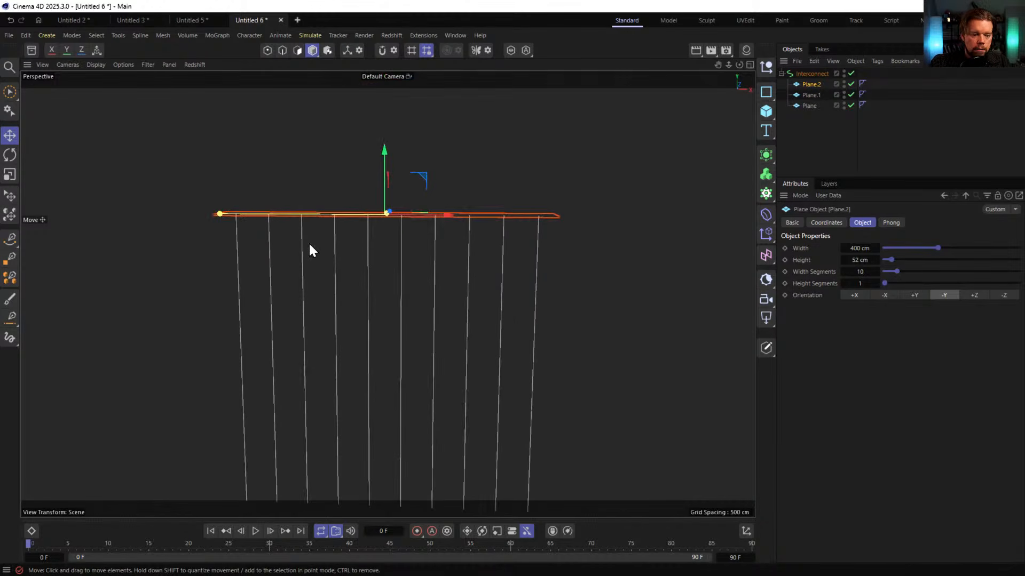
{"action": "left_click_drag", "start_coordinate": [222, 214], "coordinate": [35, 213]}
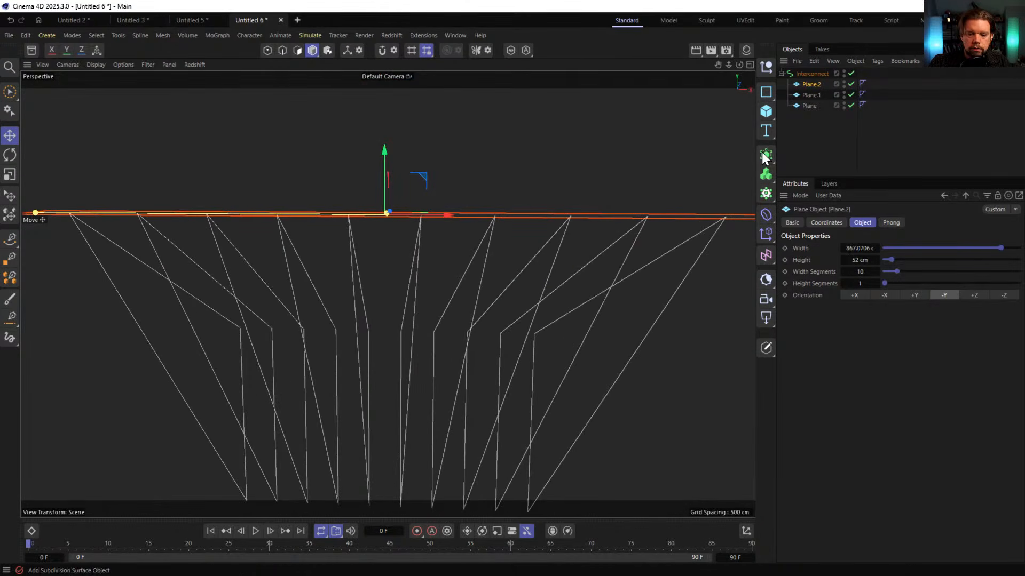
Turn off Closed on the Interconnect object so its splines are open
{"action": "left_click", "coordinate": [811, 74]}
{"action": "left_click", "coordinate": [848, 448]}
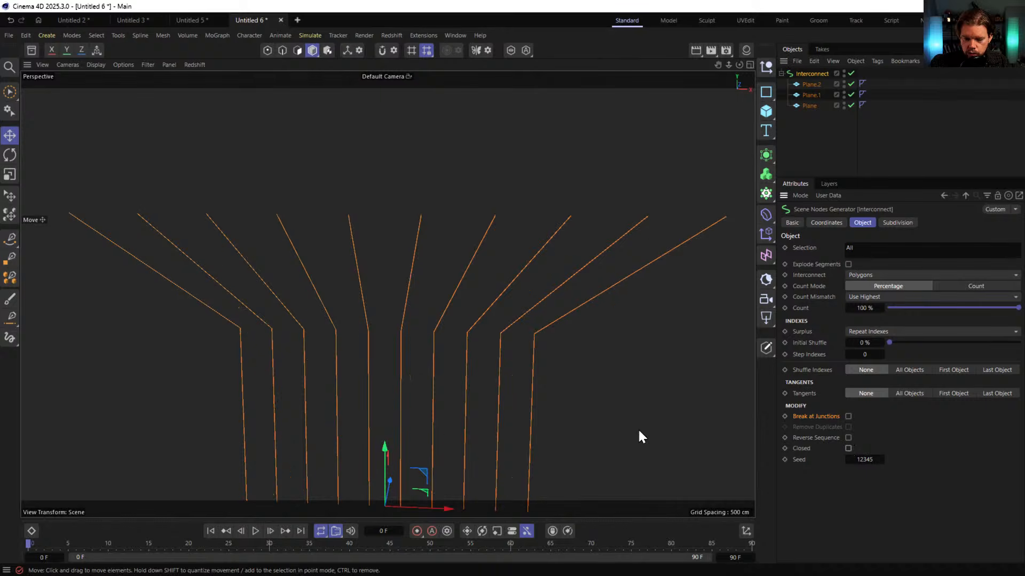
{"action": "left_click_drag", "start_coordinate": [637, 428], "coordinate": [484, 429], "text": "alt"}
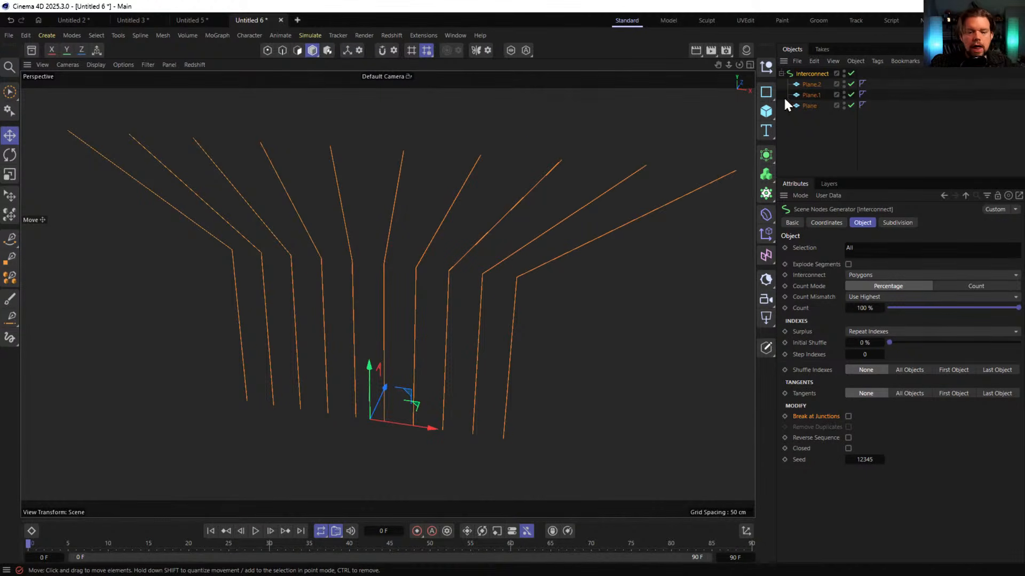
Set the wide top strip's width segments to 20
{"action": "left_click", "coordinate": [809, 84]}
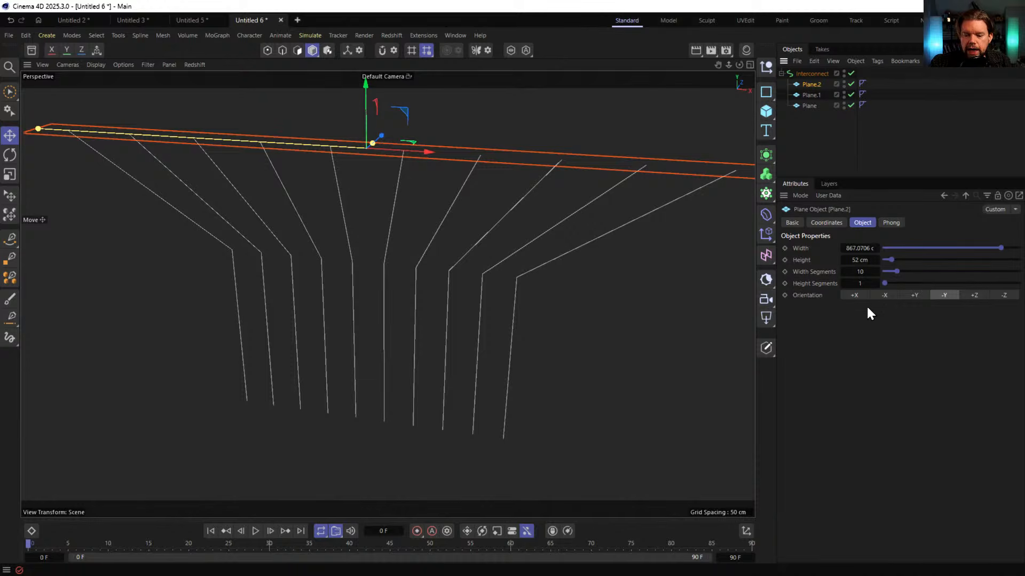
{"action": "left_click", "coordinate": [860, 272]}
{"action": "type", "text": "2"}
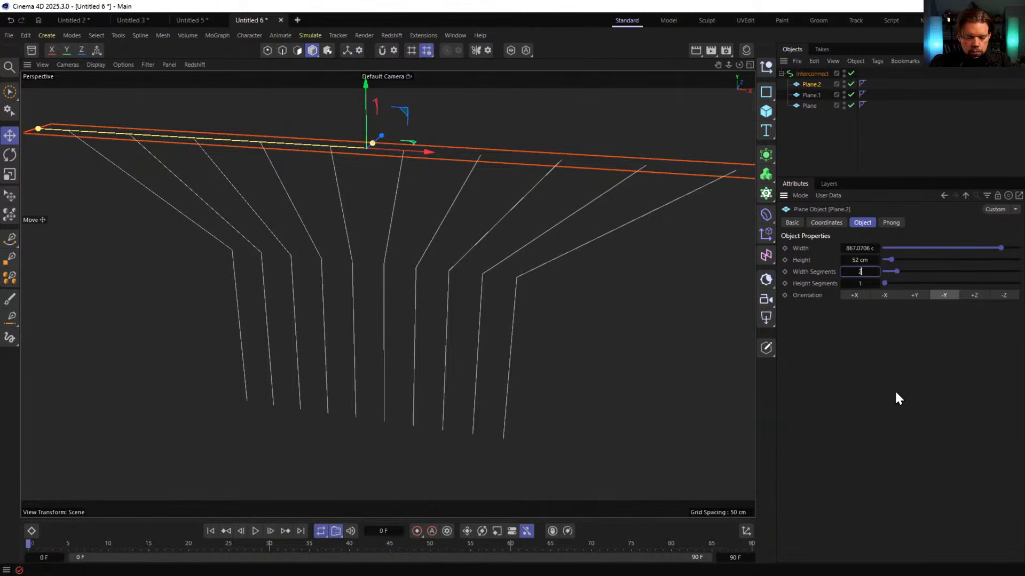
{"action": "type", "text": "0"}
{"action": "key", "text": "Return"}
{"action": "left_click_drag", "start_coordinate": [401, 312], "coordinate": [453, 233], "text": "alt"}
{"action": "scroll", "coordinate": [452, 326], "scroll_direction": "down", "scroll_amount": 3}
{"action": "left_click_drag", "start_coordinate": [450, 325], "coordinate": [452, 336], "text": "alt"}
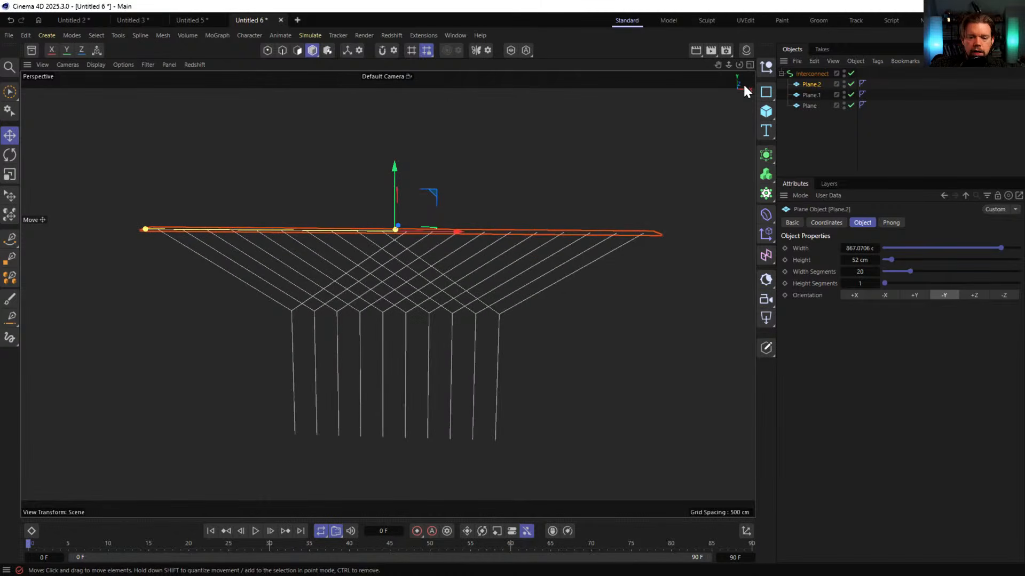
Duplicate the wide strip inside the Interconnect and raise the copy above the original
{"action": "left_click_drag", "start_coordinate": [811, 84], "coordinate": [819, 77], "text": "ctrl"}
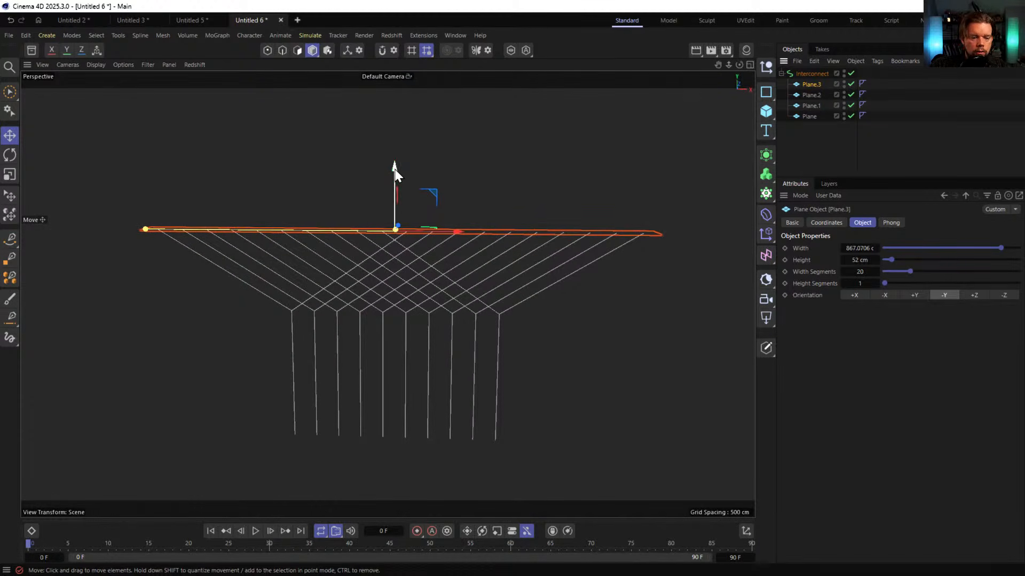
{"action": "left_click_drag", "start_coordinate": [396, 173], "coordinate": [395, 51]}
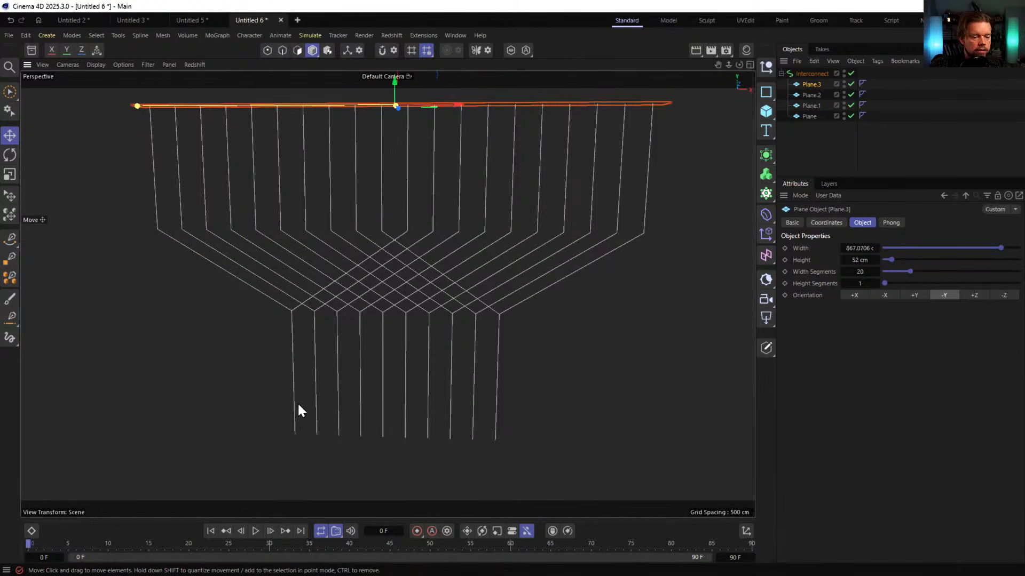
Reduce the lower of the two wide strips to 10 width segments
{"action": "left_click", "coordinate": [812, 95]}
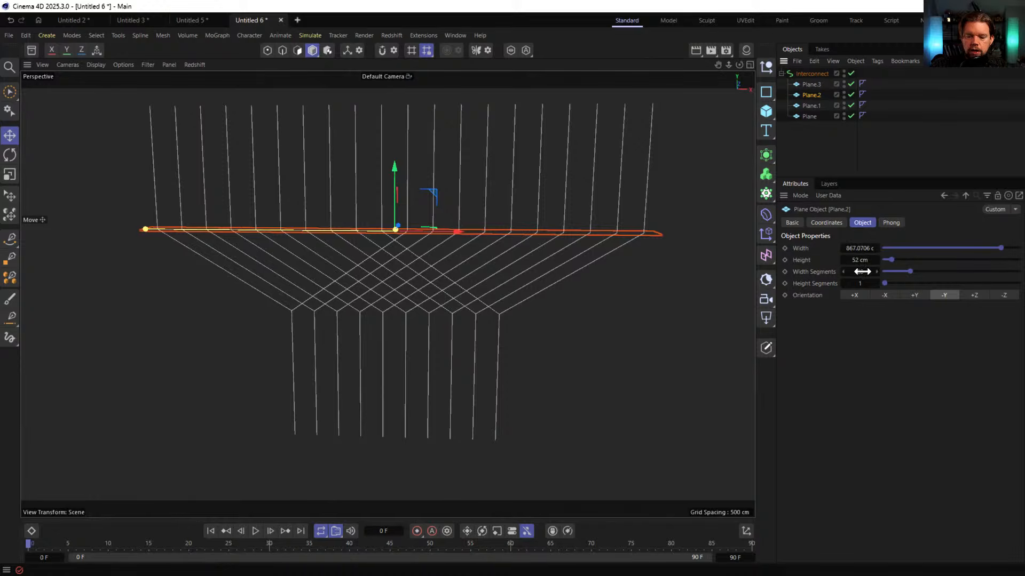
{"action": "left_click", "coordinate": [862, 272]}
{"action": "type", "text": "10"}
{"action": "key", "text": "Return"}
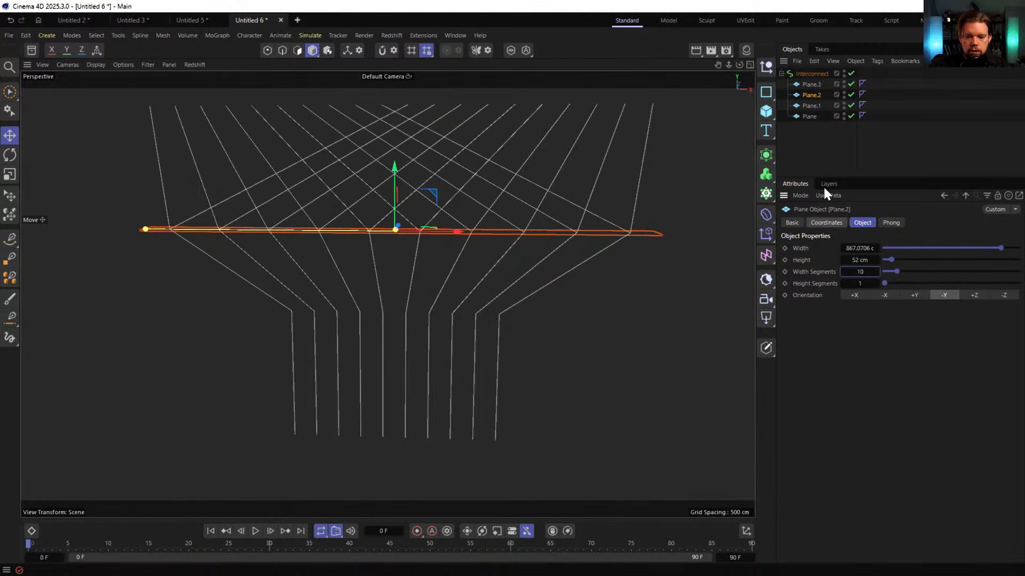
Set the width segments of both wide strips together to 10
{"action": "left_click", "coordinate": [810, 84]}
{"action": "left_click", "coordinate": [810, 95], "text": "ctrl"}
{"action": "left_click_drag", "start_coordinate": [864, 272], "coordinate": [869, 272]}
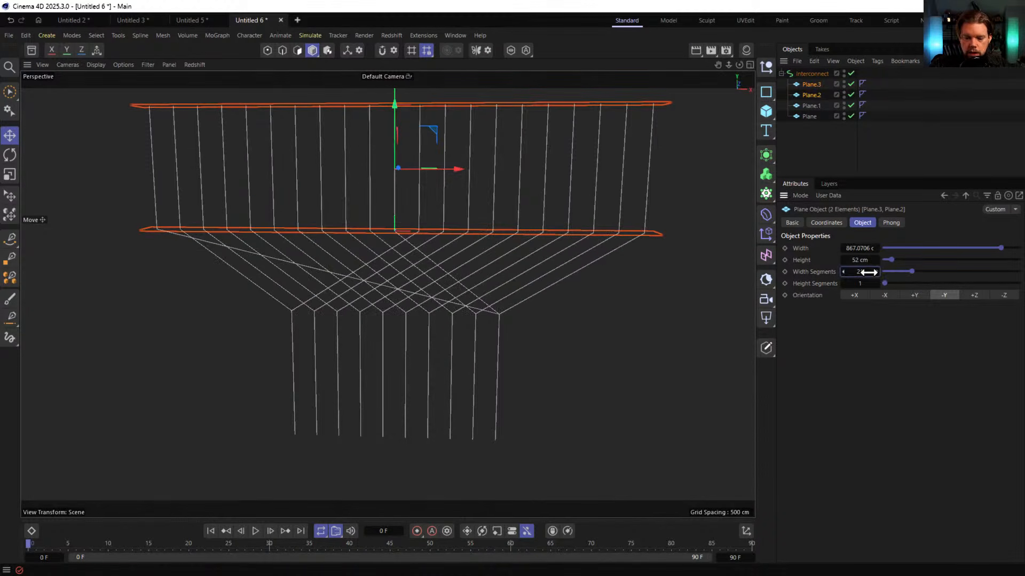
{"action": "left_click", "coordinate": [869, 272]}
{"action": "type", "text": "10"}
{"action": "key", "text": "Return"}
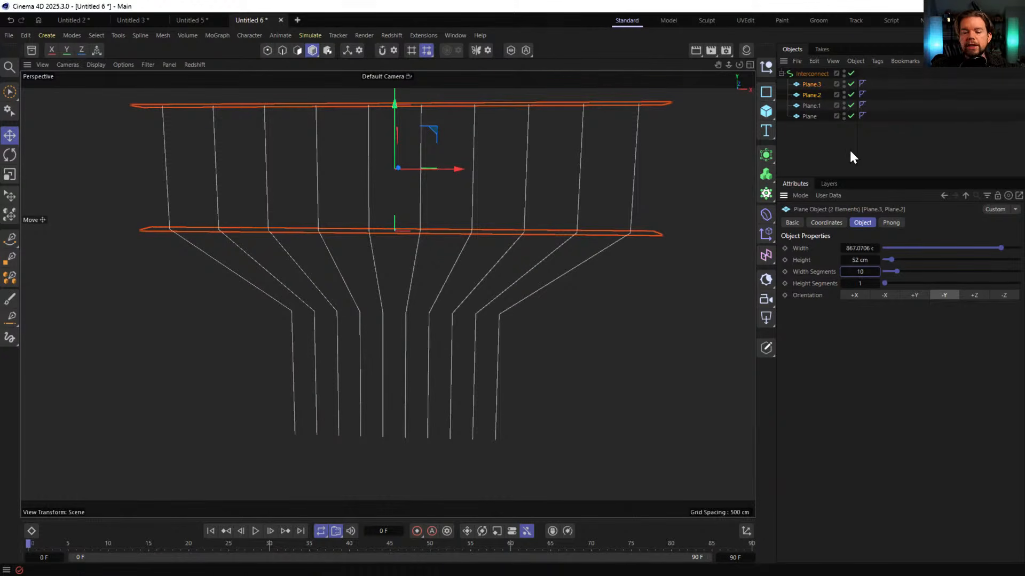
Increase the width segments of both wide strips gradually to 20
{"action": "left_click", "coordinate": [869, 271]}
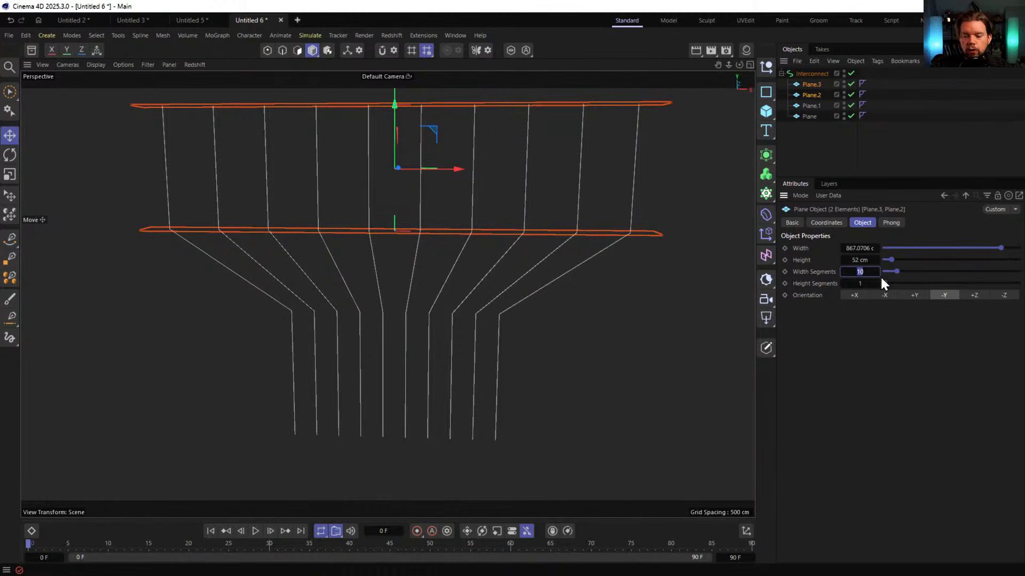
{"action": "left_click", "coordinate": [875, 271]}
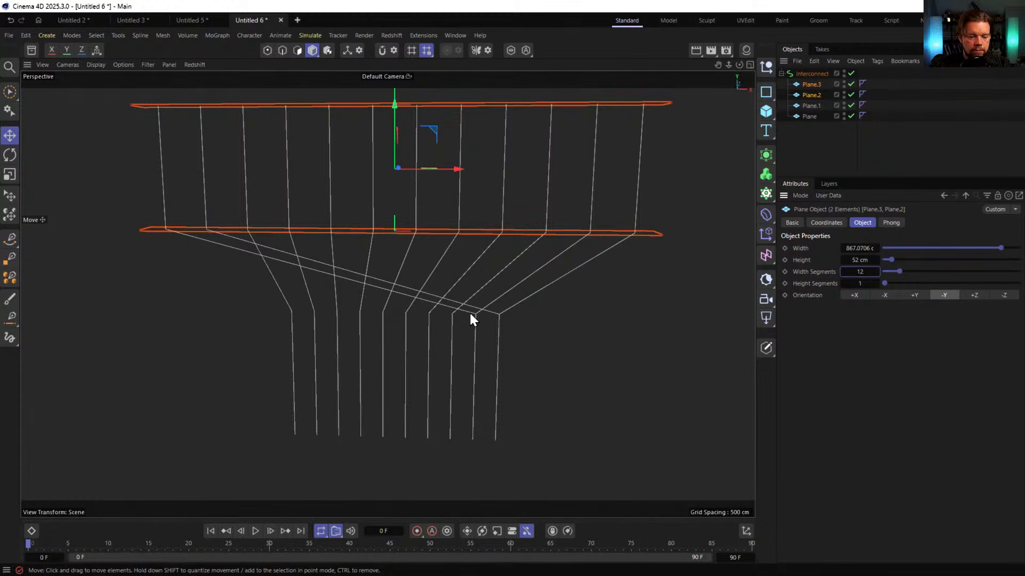
{"action": "left_click", "coordinate": [877, 272]}
{"action": "left_click", "coordinate": [877, 271]}
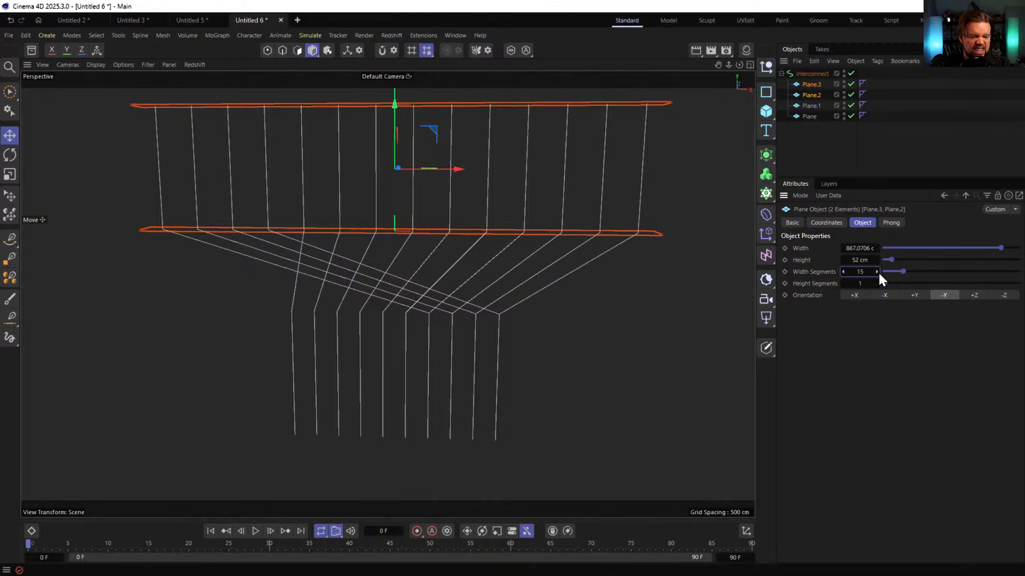
{"action": "left_click", "coordinate": [877, 273]}
{"action": "left_click", "coordinate": [878, 272]}
{"action": "left_click", "coordinate": [878, 272]}
{"action": "left_click", "coordinate": [878, 272]}
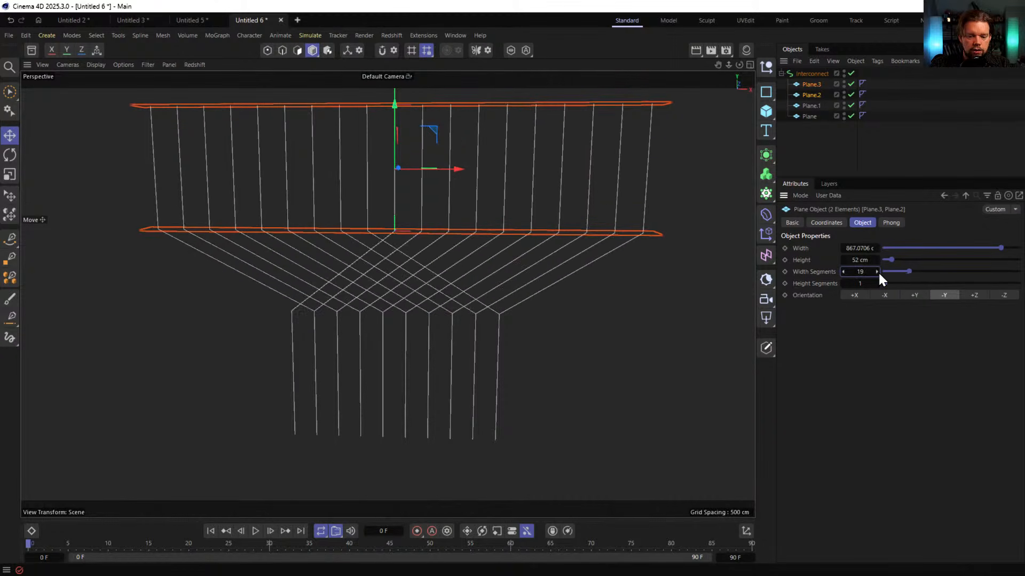
{"action": "left_click", "coordinate": [877, 271]}
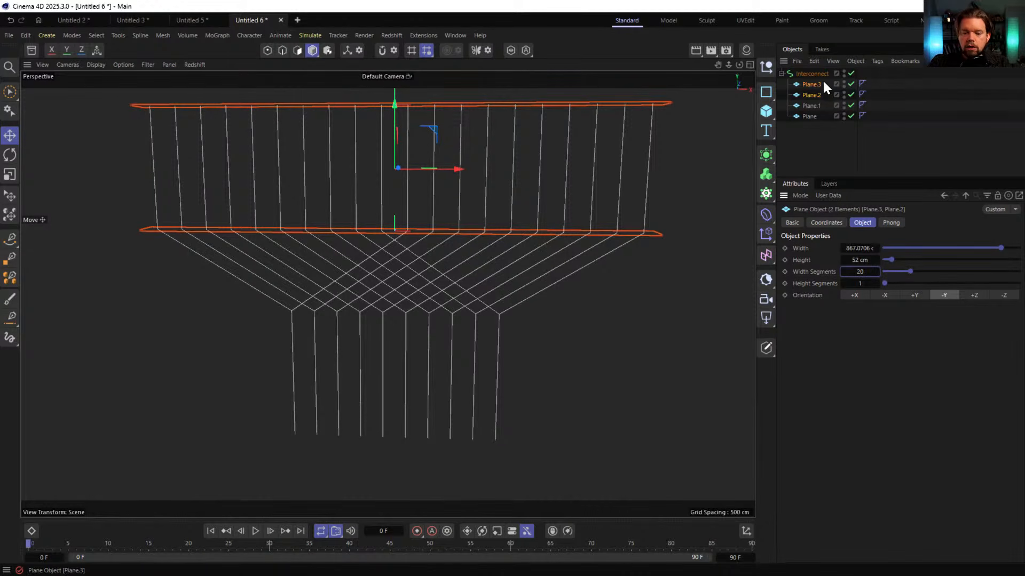
Set the Interconnect's subdivision type to B-Spline
{"action": "left_click", "coordinate": [805, 73]}
{"action": "left_click", "coordinate": [898, 223]}
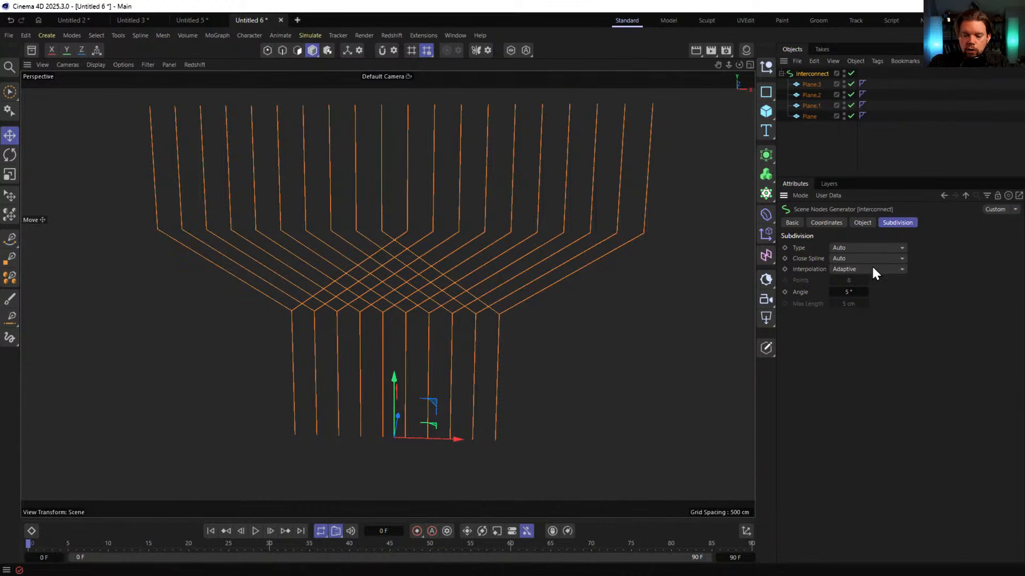
{"action": "left_click", "coordinate": [850, 248]}
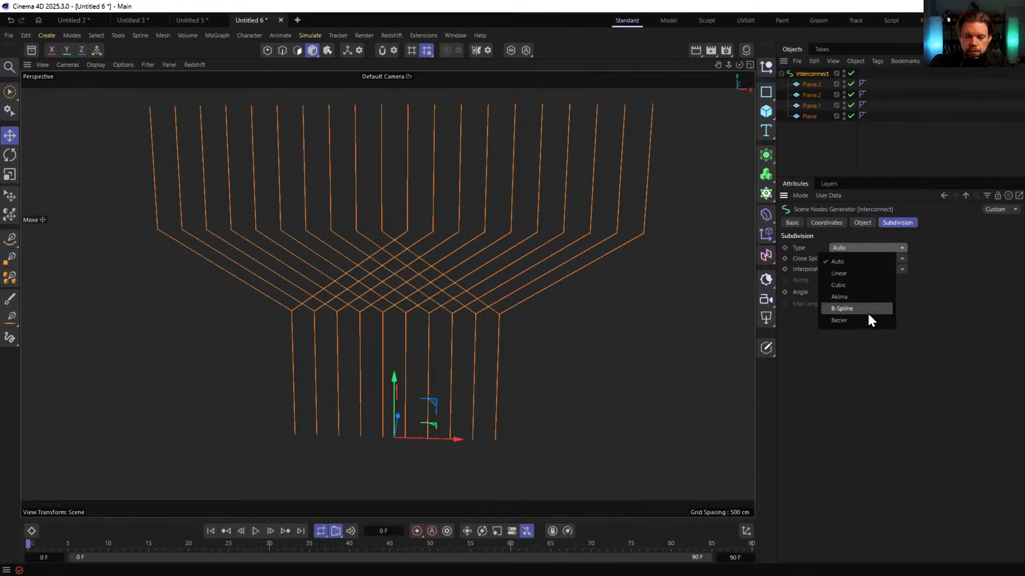
{"action": "left_click", "coordinate": [867, 312]}
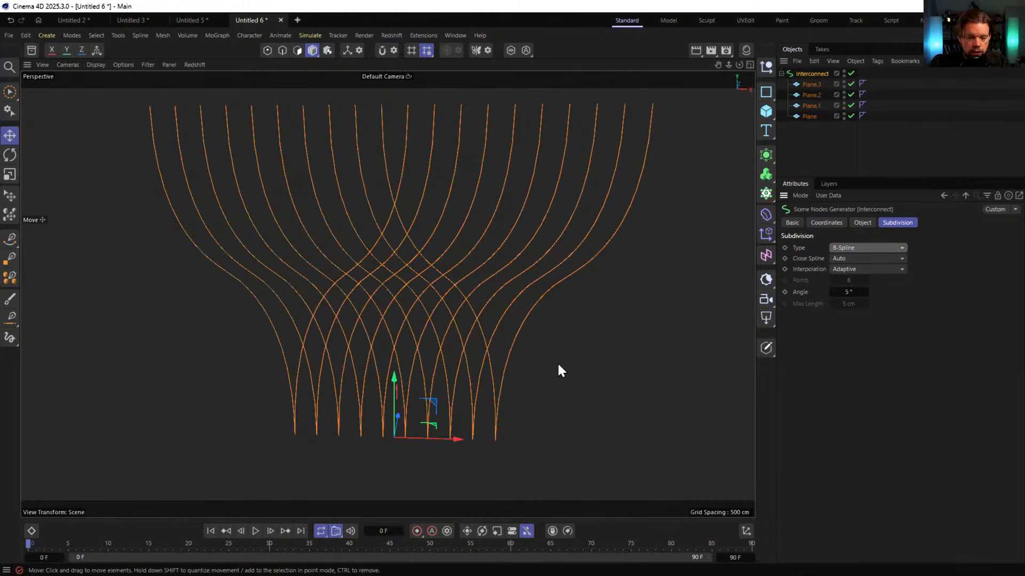
Compare the Cubic, Akima and B-Spline subdivision types on the Interconnect, and reset the type to Auto
{"action": "left_click", "coordinate": [865, 247]}
{"action": "left_click", "coordinate": [853, 281]}
{"action": "left_click", "coordinate": [857, 253]}
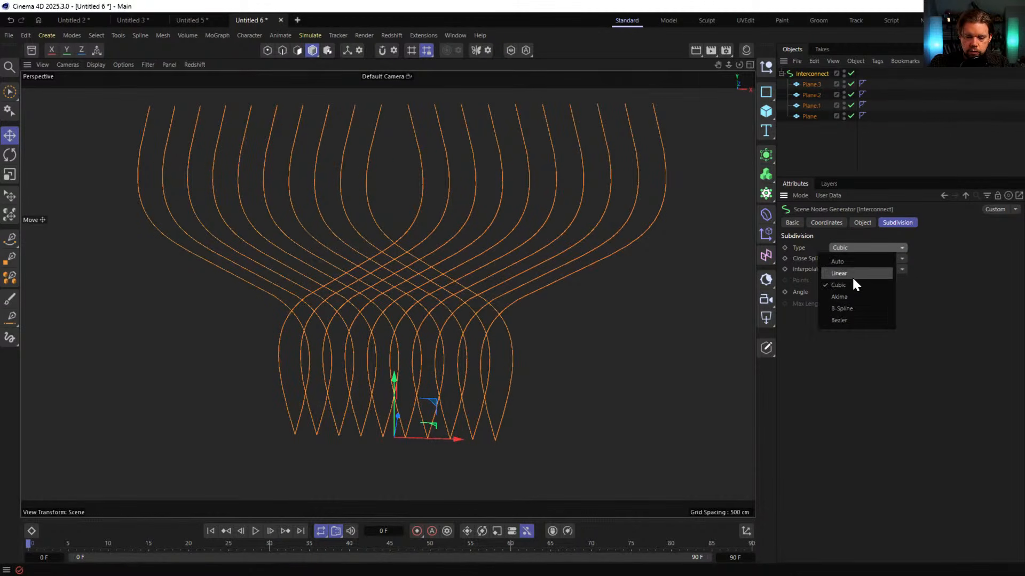
{"action": "left_click", "coordinate": [853, 307]}
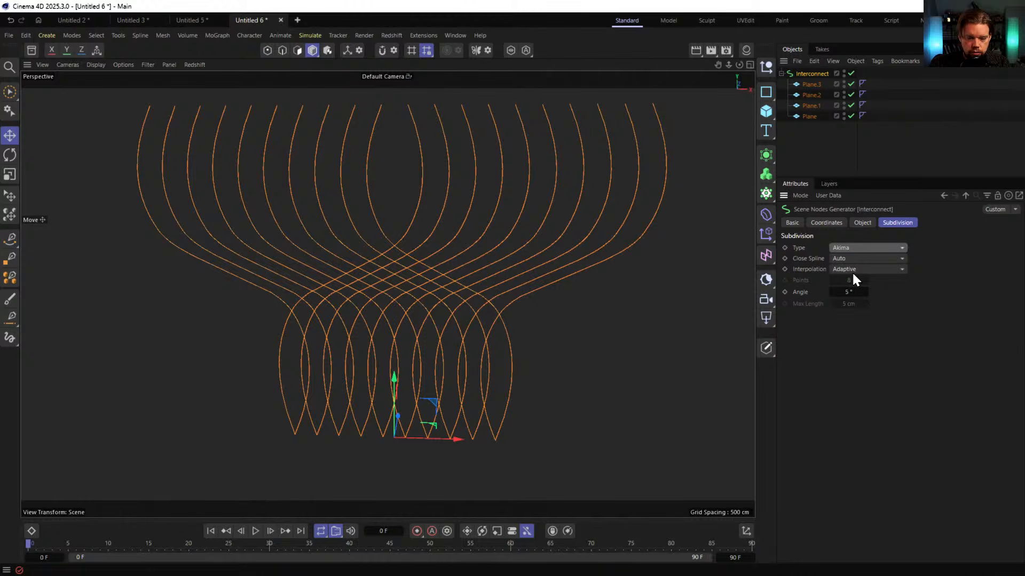
{"action": "left_click", "coordinate": [850, 247]}
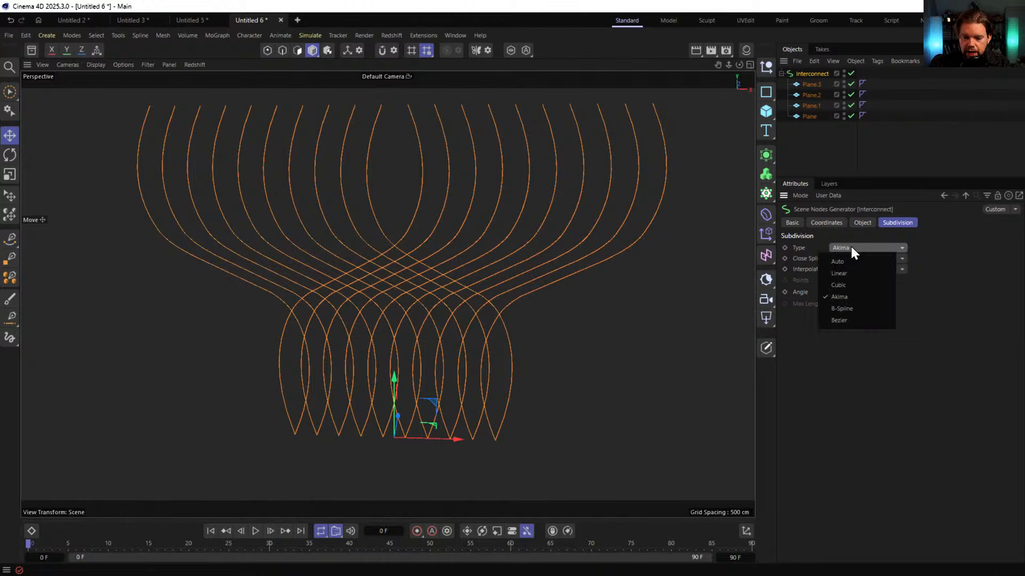
{"action": "left_click", "coordinate": [849, 308]}
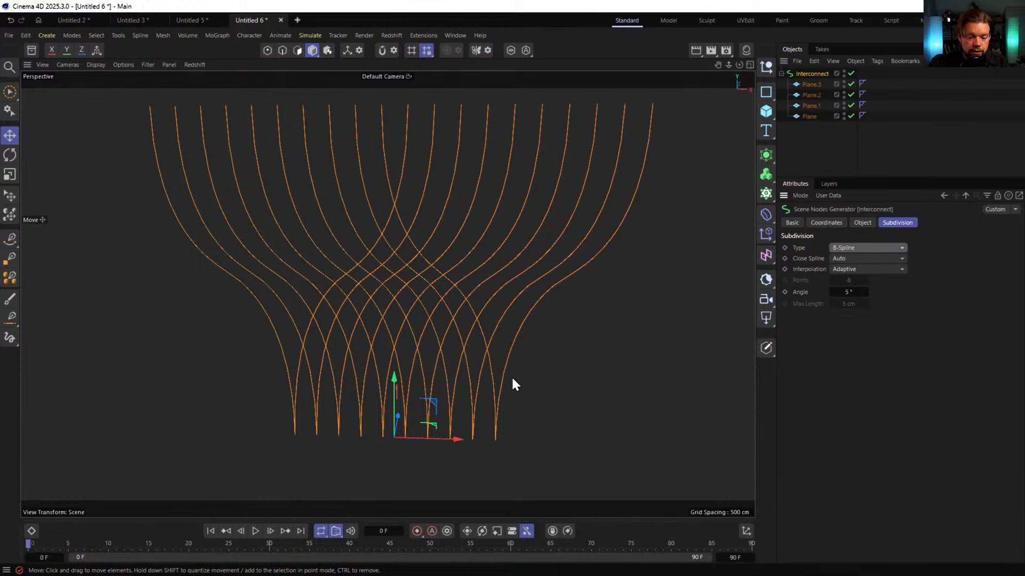
{"action": "left_click", "coordinate": [839, 250]}
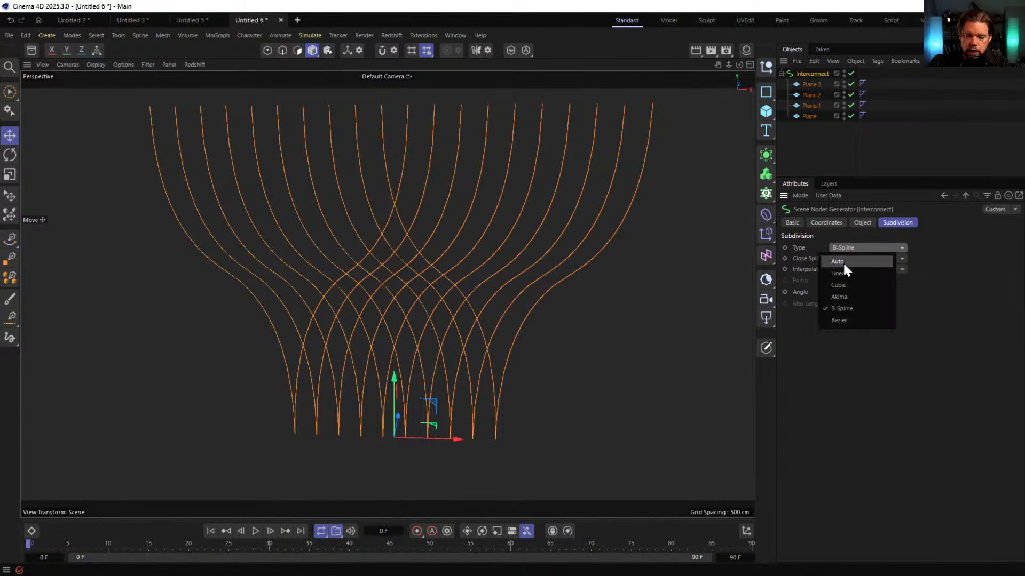
{"action": "left_click", "coordinate": [844, 262]}
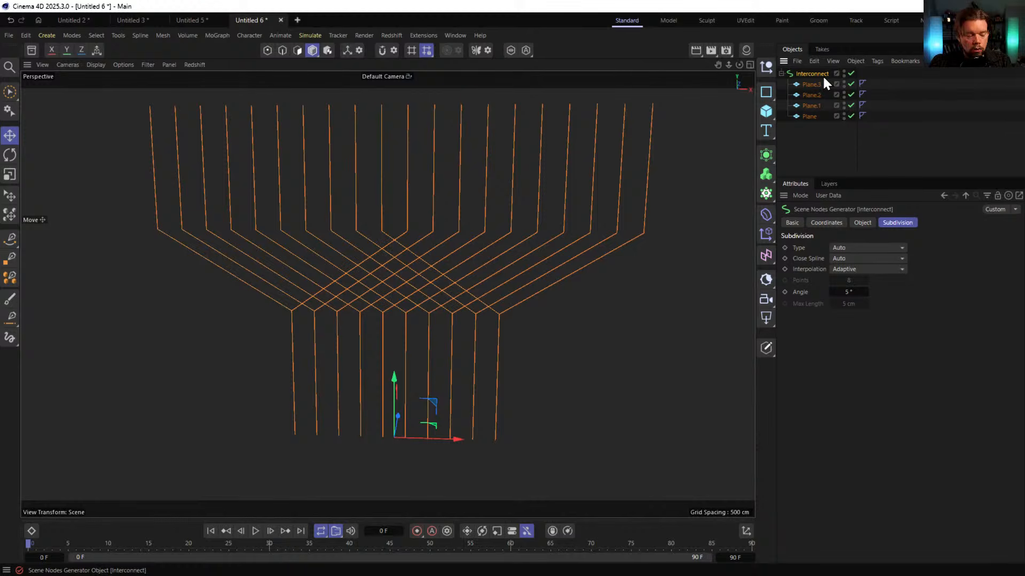
Set the Interconnect's Surplus option to Bundle Indexes
{"action": "left_click", "coordinate": [863, 222]}
{"action": "left_click", "coordinate": [804, 332]}
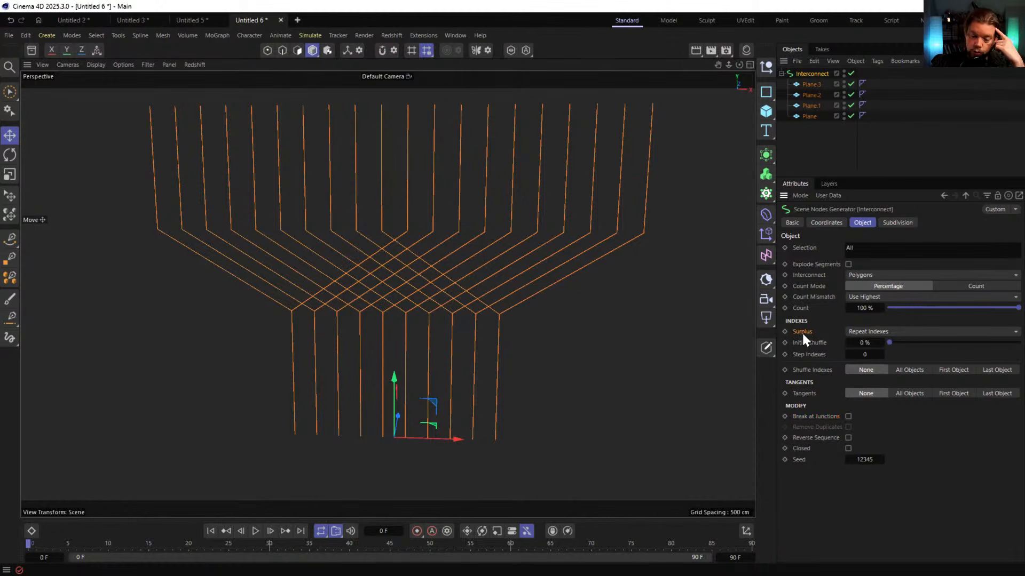
{"action": "left_click", "coordinate": [877, 333]}
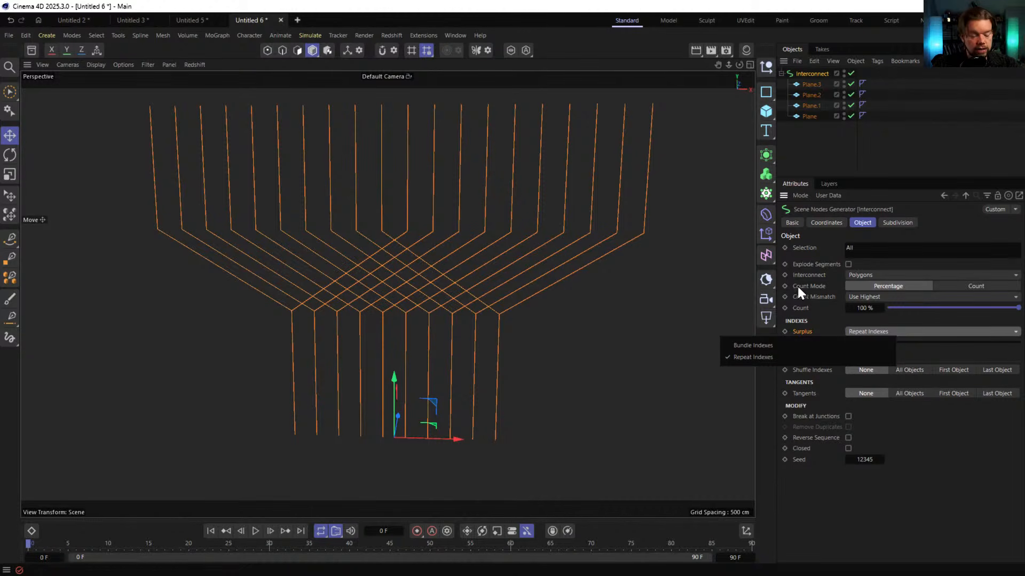
{"action": "left_click", "coordinate": [763, 347]}
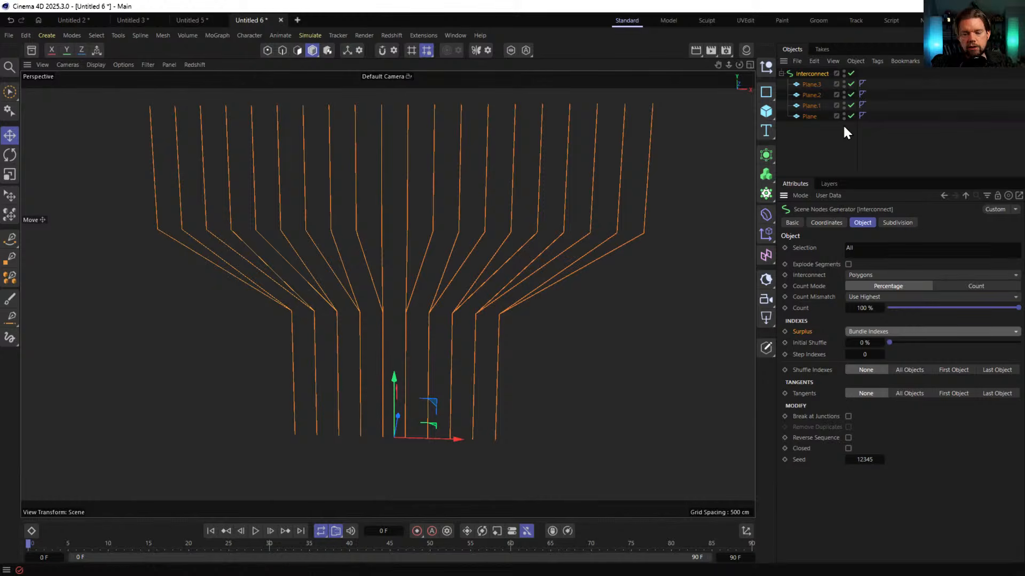
Enable tangents for All Objects on the Interconnect and set the tangent strength to 55%
{"action": "left_click", "coordinate": [915, 395]}
{"action": "mouse_move", "coordinate": [954, 427]}
{"action": "left_mouse_down"}
{"action": "mouse_move", "coordinate": [975, 425]}
{"action": "mouse_move", "coordinate": [961, 427]}
{"action": "left_mouse_up"}
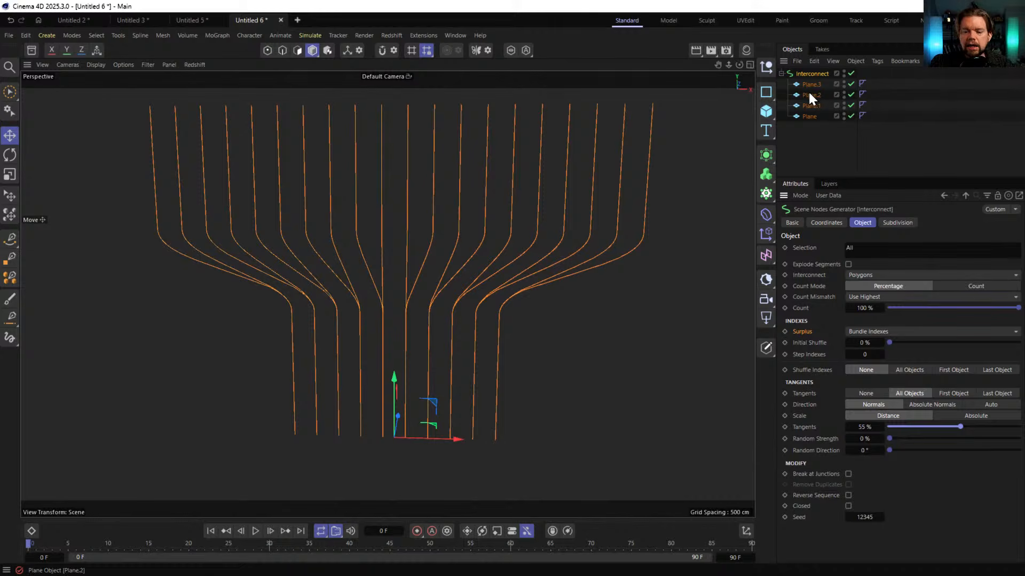
Set the width segments of the two lower planes, Plane and Plane.1, to 1
{"action": "left_click", "coordinate": [813, 114]}
{"action": "left_click", "coordinate": [811, 106], "text": "ctrl"}
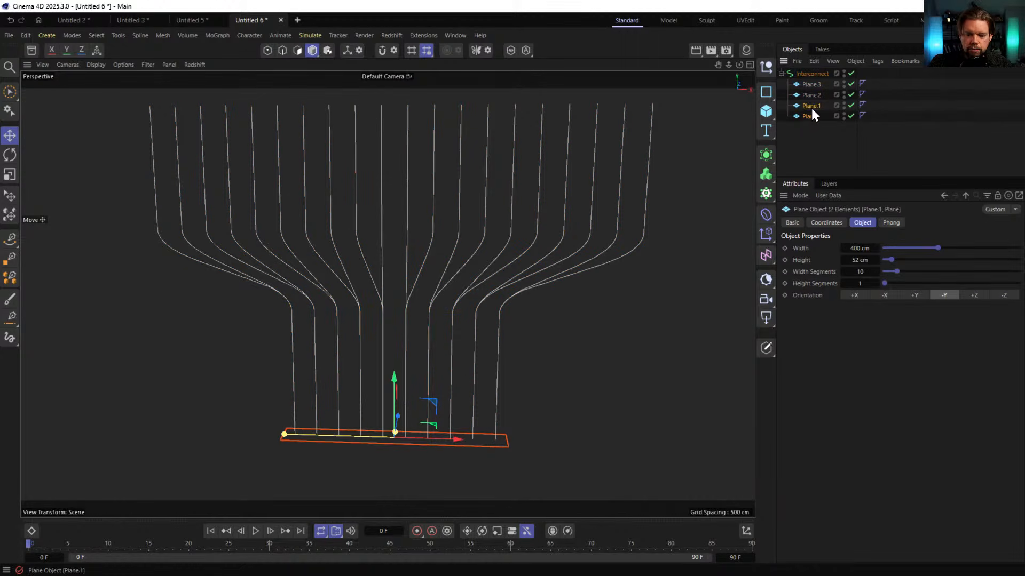
{"action": "left_click", "coordinate": [868, 273]}
{"action": "type", "text": "1"}
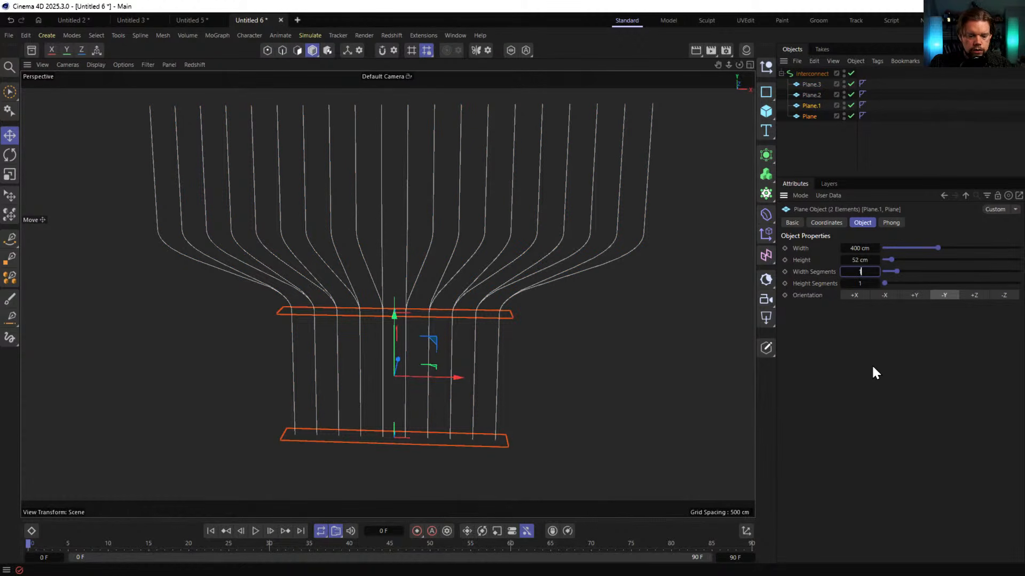
{"action": "key", "text": "Return"}
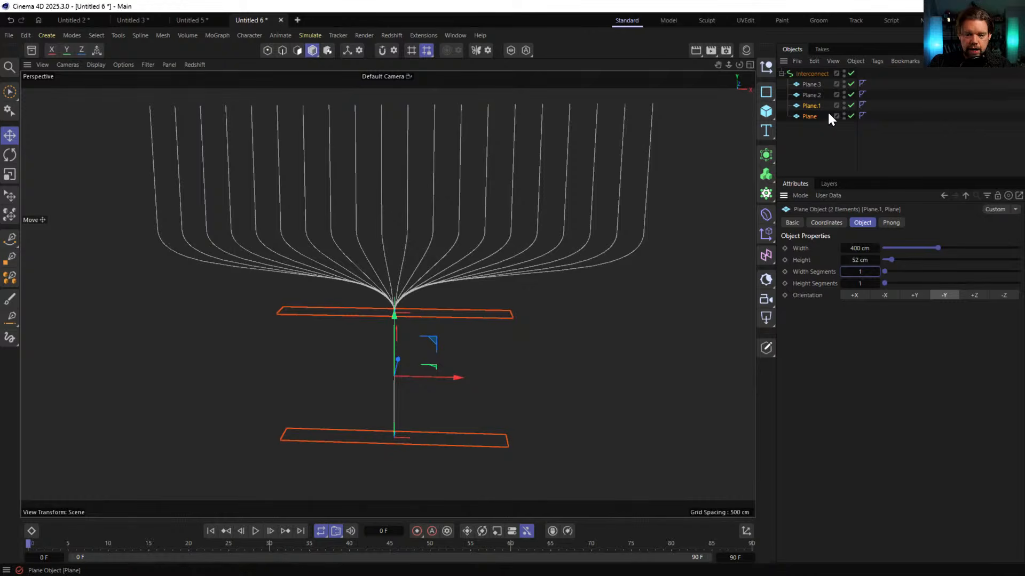
Set the width segments of the two upper planes, Plane.2 and Plane.3, to 2
{"action": "left_click", "coordinate": [806, 94]}
{"action": "left_click", "coordinate": [808, 84], "text": "ctrl"}
{"action": "left_click", "coordinate": [859, 271]}
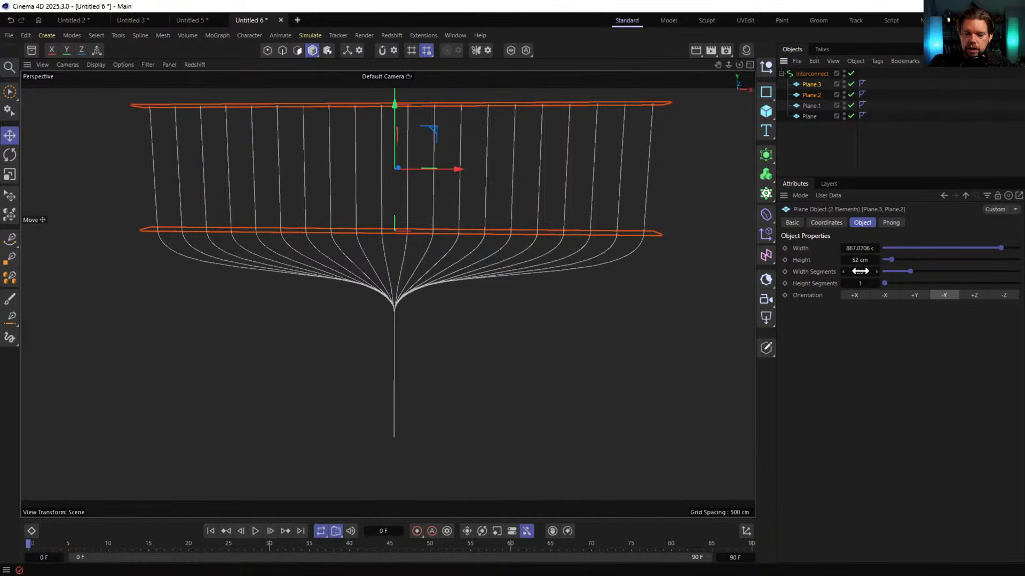
{"action": "type", "text": "2"}
{"action": "key", "text": "Return"}
{"action": "left_click_drag", "start_coordinate": [392, 103], "coordinate": [551, 243]}
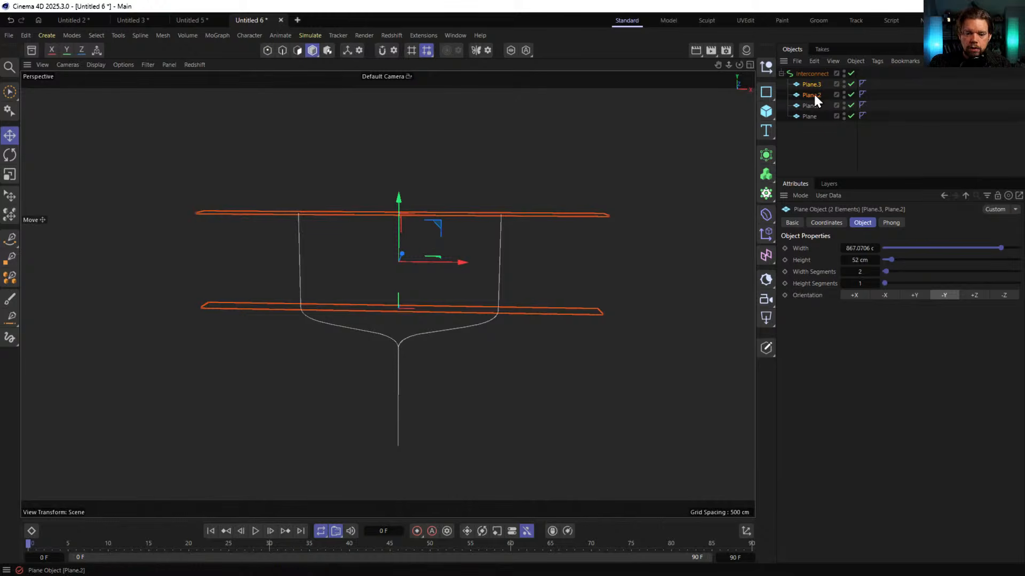
Duplicate the two upper planes, raise the copies above the originals and set the copies' width segments to 4
{"action": "left_click_drag", "start_coordinate": [810, 82], "coordinate": [794, 79], "text": "ctrl"}
{"action": "left_click_drag", "start_coordinate": [398, 204], "coordinate": [400, 57]}
{"action": "middle_click_drag", "start_coordinate": [471, 269], "coordinate": [460, 351], "text": "alt"}
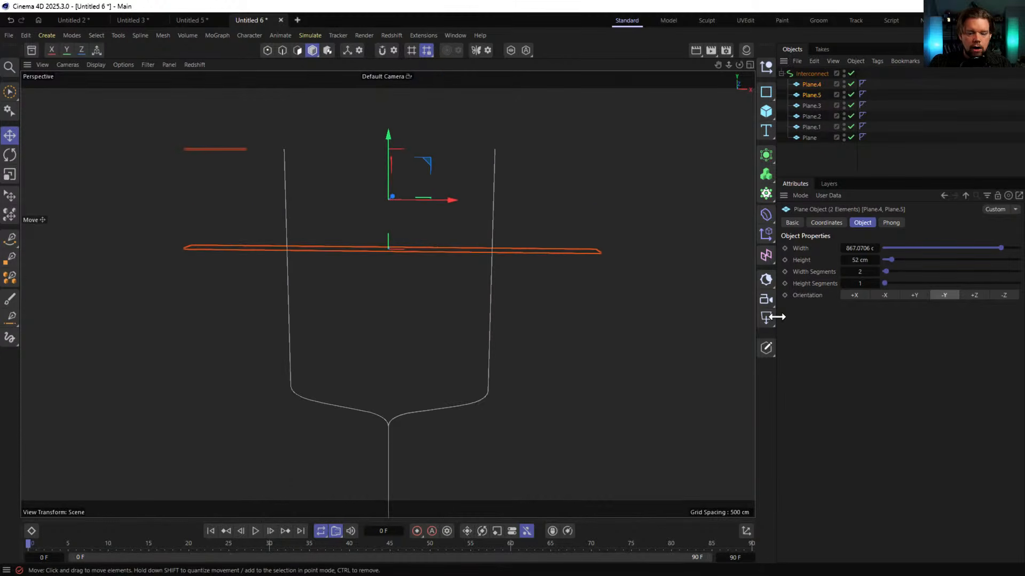
{"action": "left_click", "coordinate": [865, 272]}
{"action": "type", "text": "4"}
{"action": "key", "text": "Return"}
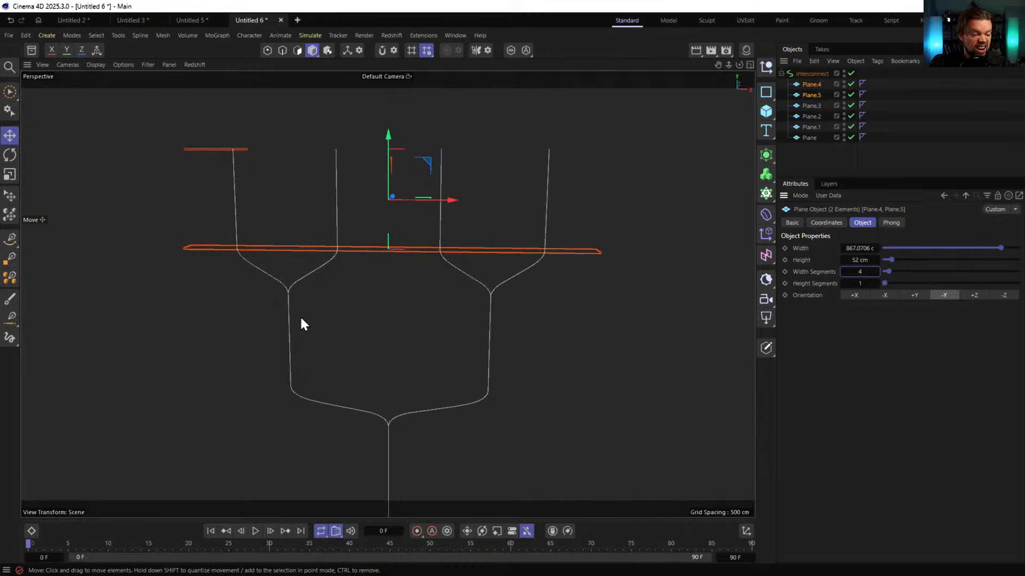
Duplicate the top pair of planes, position the copies above them and set the copies' width segments to 8
{"action": "scroll", "coordinate": [463, 259], "scroll_direction": "down", "scroll_amount": 5}
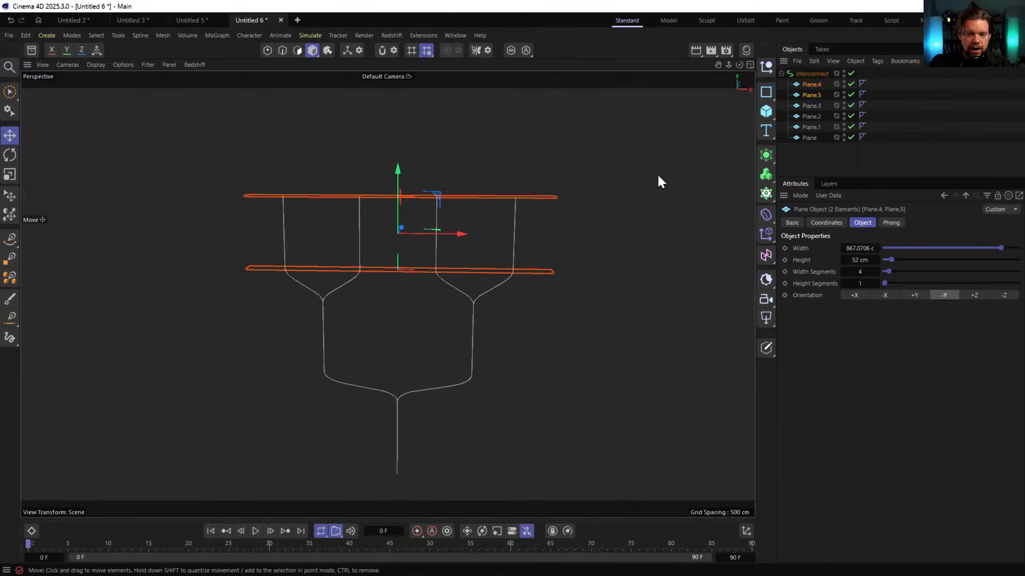
{"action": "left_click_drag", "start_coordinate": [817, 78], "coordinate": [817, 79], "text": "ctrl"}
{"action": "middle_click_drag", "start_coordinate": [495, 232], "coordinate": [465, 287], "text": "alt"}
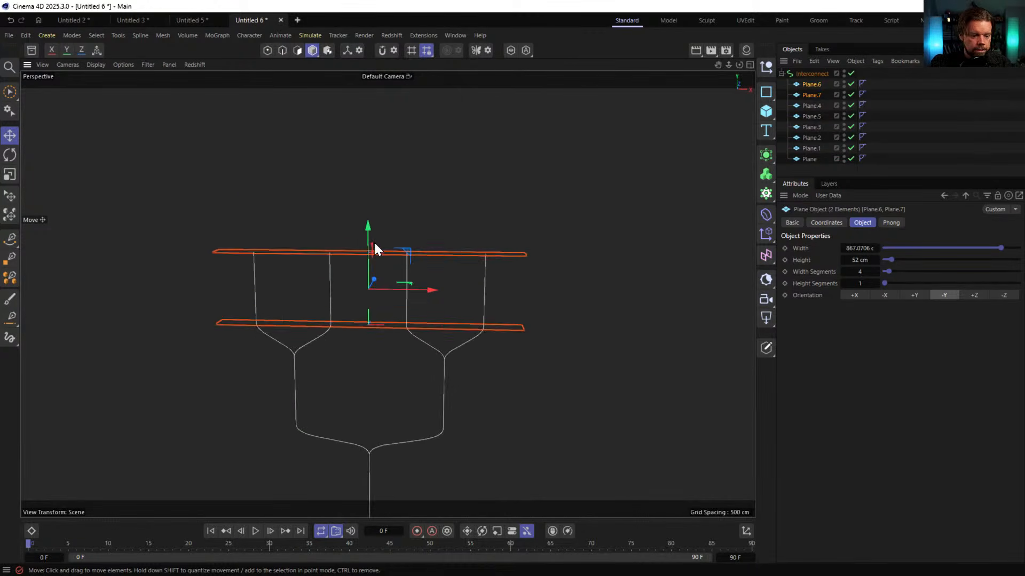
{"action": "left_click_drag", "start_coordinate": [371, 242], "coordinate": [398, 83]}
{"action": "double_click", "coordinate": [859, 272]}
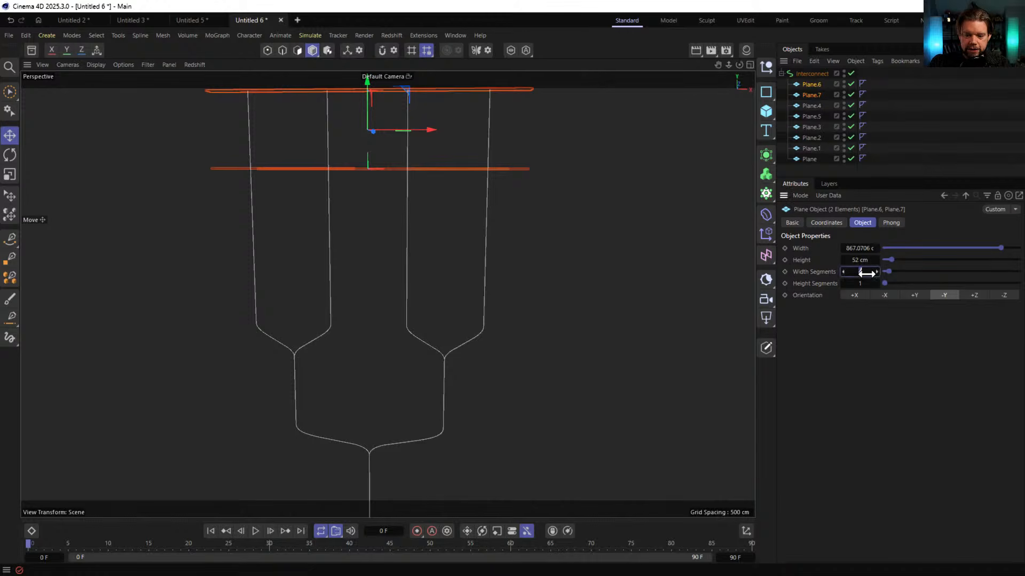
{"action": "type", "text": "8"}
{"action": "key", "text": "Return"}
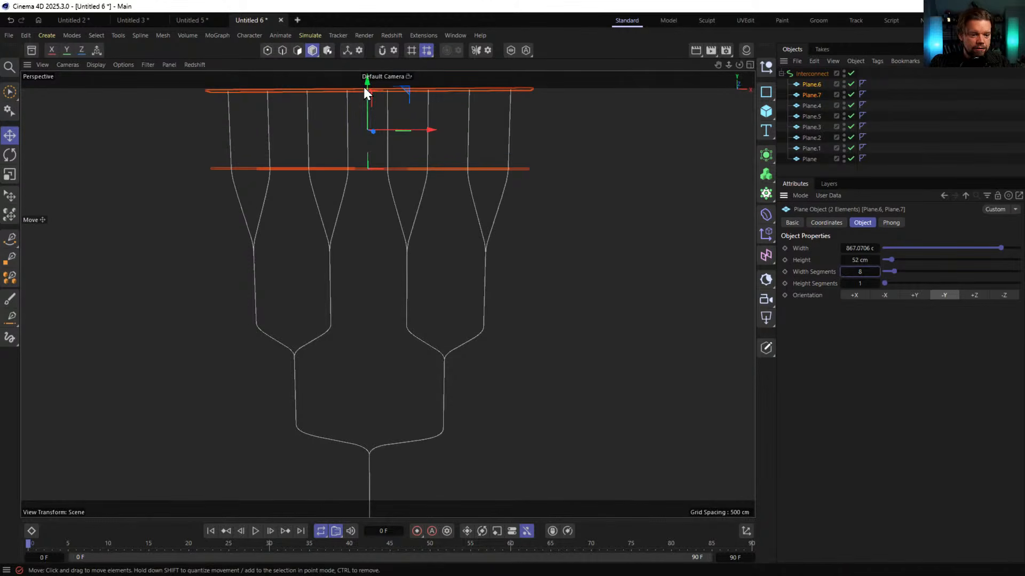
{"action": "left_click_drag", "start_coordinate": [365, 88], "coordinate": [398, 128]}
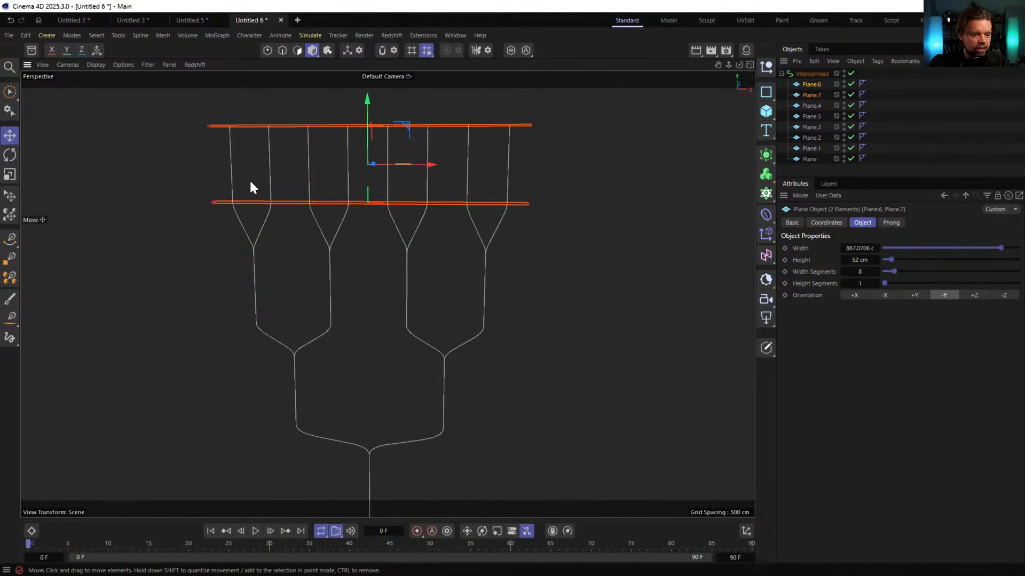
Set the width segments of the topmost two planes to 16, try 17 and undo that last change
{"action": "left_click_drag", "start_coordinate": [425, 231], "coordinate": [435, 262], "text": "alt"}
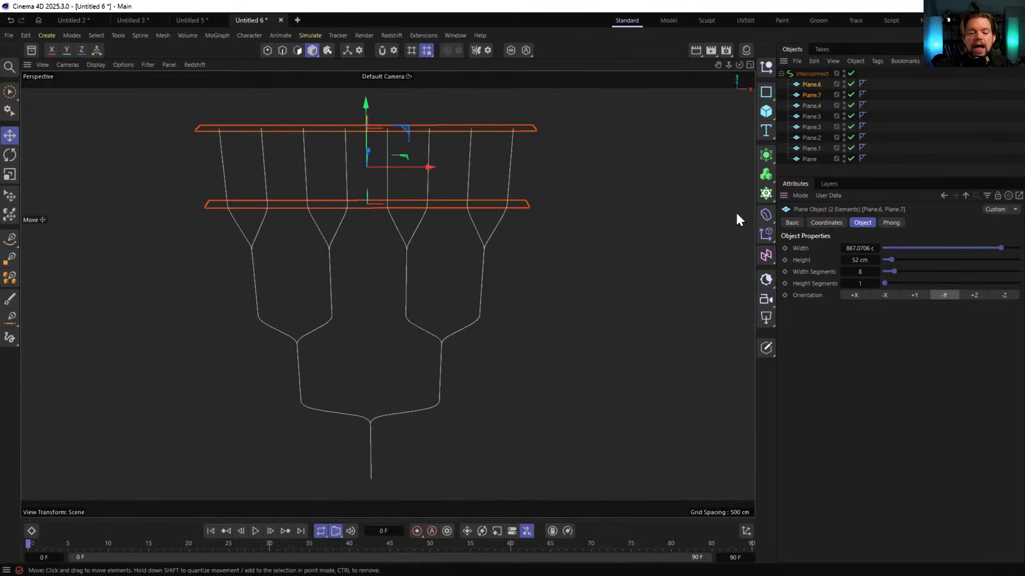
{"action": "left_click_drag", "start_coordinate": [422, 346], "coordinate": [411, 325], "text": "alt"}
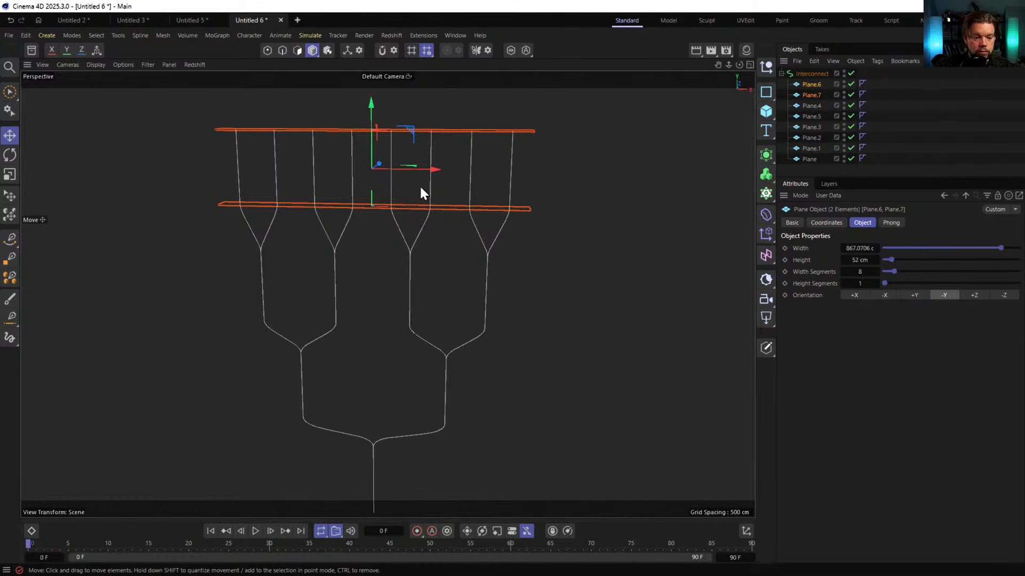
{"action": "left_click", "coordinate": [870, 272]}
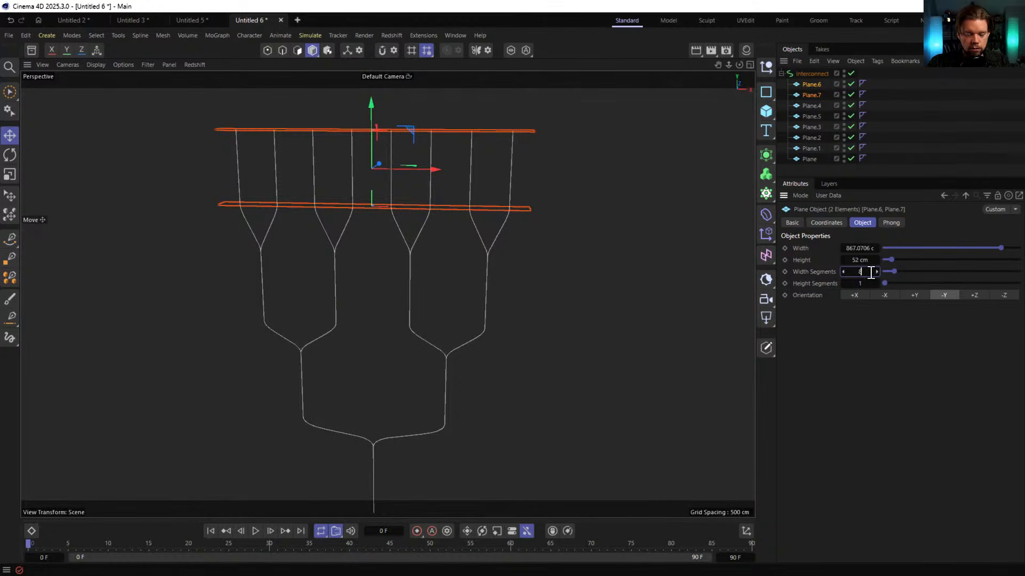
{"action": "key", "text": "BackSpace"}
{"action": "type", "text": "16"}
{"action": "key", "text": "Return"}
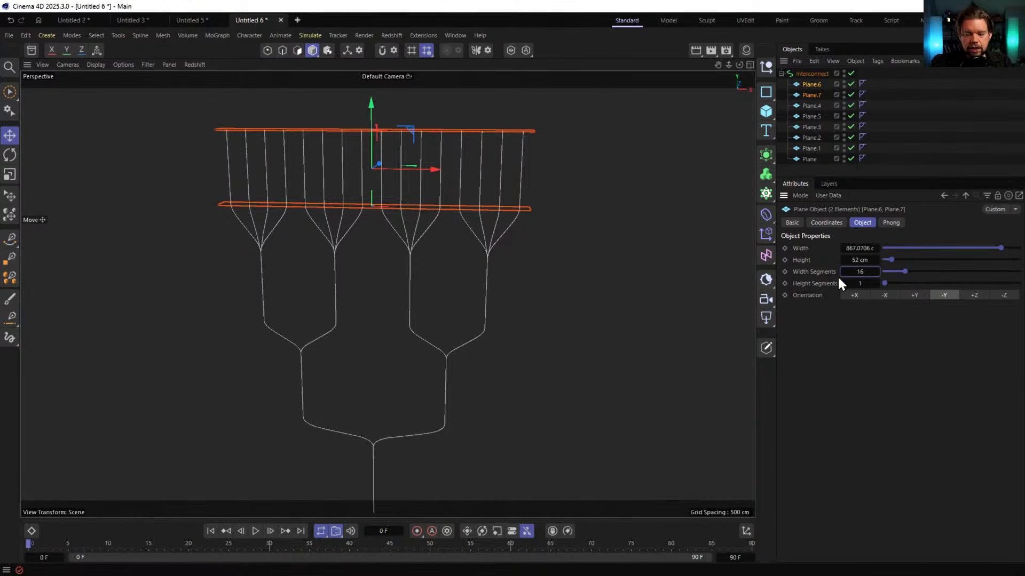
{"action": "left_click", "coordinate": [878, 273]}
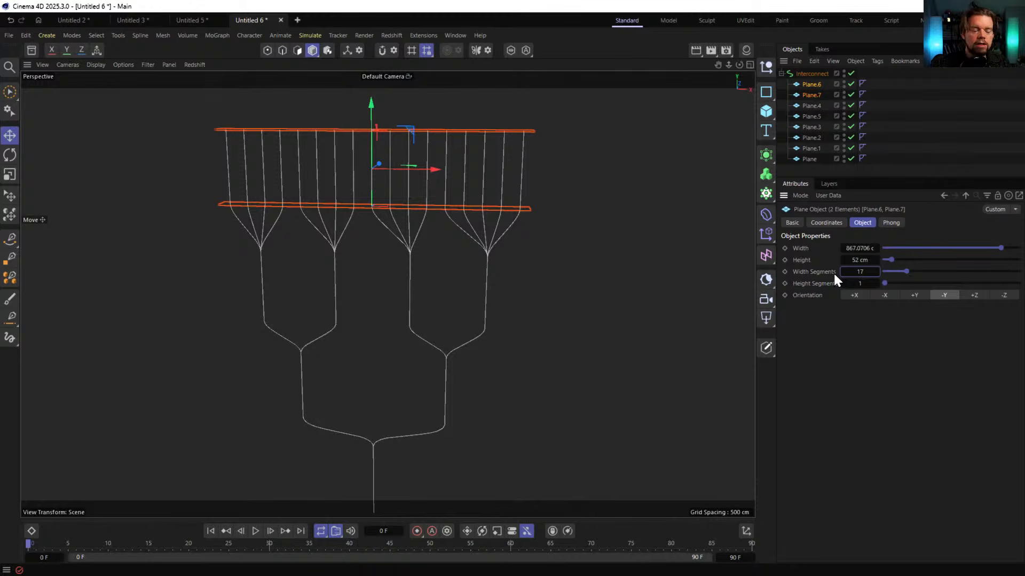
{"action": "key", "text": "ctrl+z"}
Scale the topmost plane, Plane.6, up slightly so the uppermost spline ends spread outward
{"action": "left_click_drag", "start_coordinate": [467, 220], "coordinate": [489, 268], "text": "alt"}
{"action": "middle_click_drag", "start_coordinate": [685, 218], "coordinate": [381, 257], "text": "alt"}
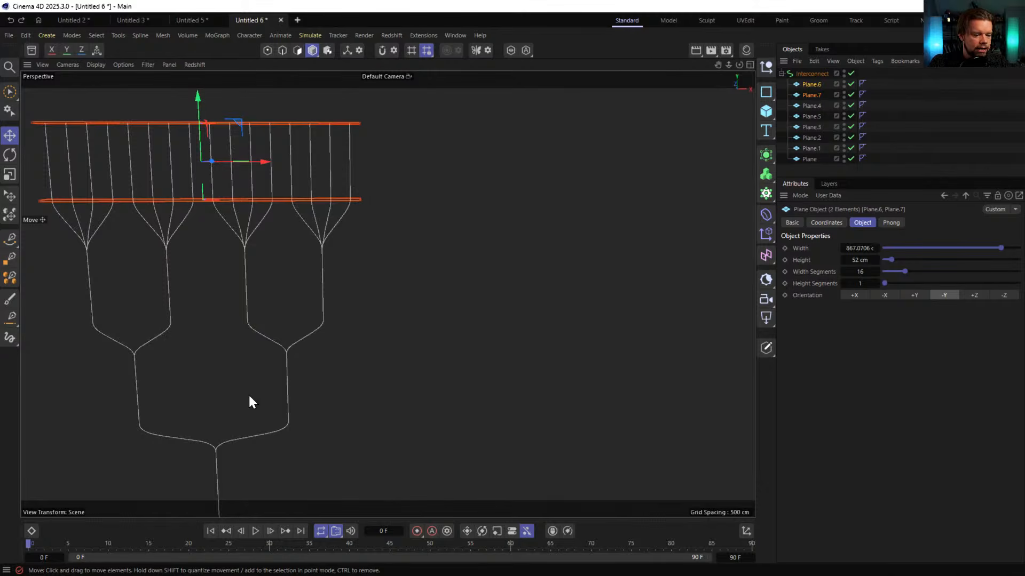
{"action": "middle_click_drag", "start_coordinate": [249, 396], "coordinate": [346, 382], "text": "alt"}
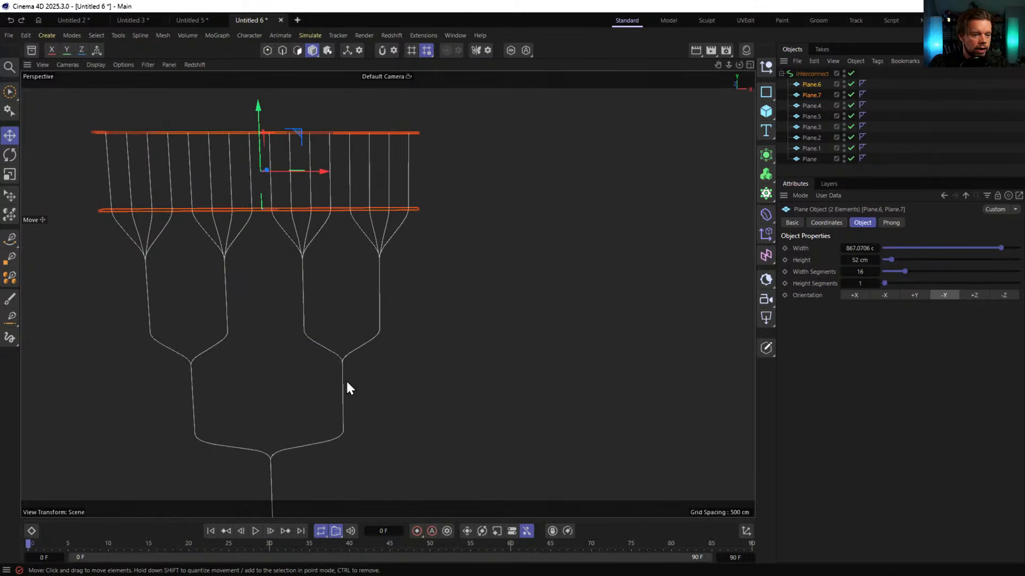
{"action": "left_click", "coordinate": [808, 96]}
{"action": "mouse_move", "coordinate": [258, 149]}
{"action": "left_mouse_down"}
{"action": "mouse_move", "coordinate": [255, 178]}
{"action": "mouse_move", "coordinate": [260, 144]}
{"action": "left_mouse_up"}
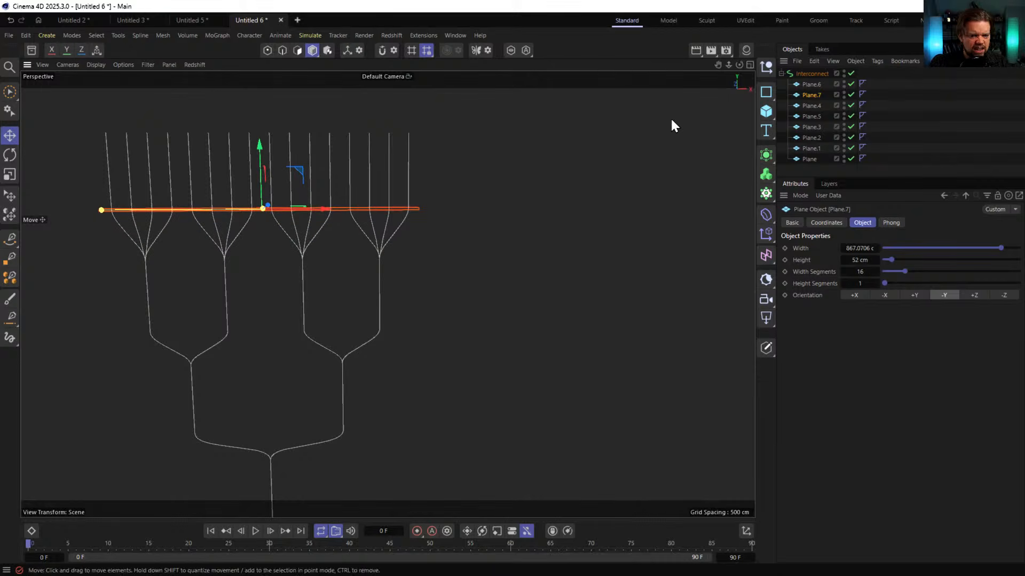
{"action": "left_click", "coordinate": [811, 85]}
{"action": "key", "text": "t"}
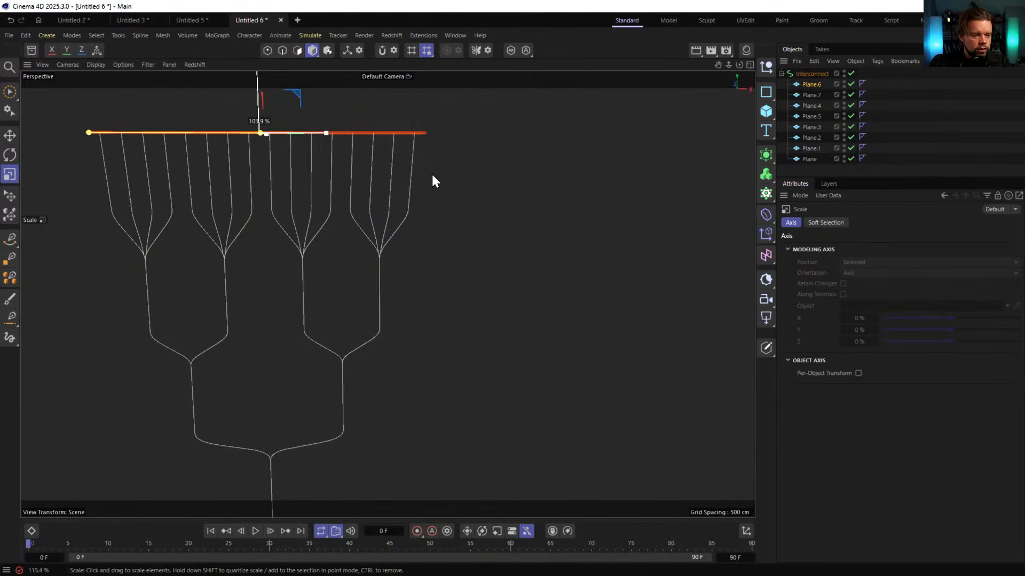
Duplicate Plane.1 to the end of the Interconnect's children and move the copy below the lowest plane
{"action": "right_click_drag", "start_coordinate": [377, 233], "coordinate": [328, 290], "text": "alt"}
{"action": "middle_click_drag", "start_coordinate": [328, 290], "coordinate": [348, 202], "text": "alt"}
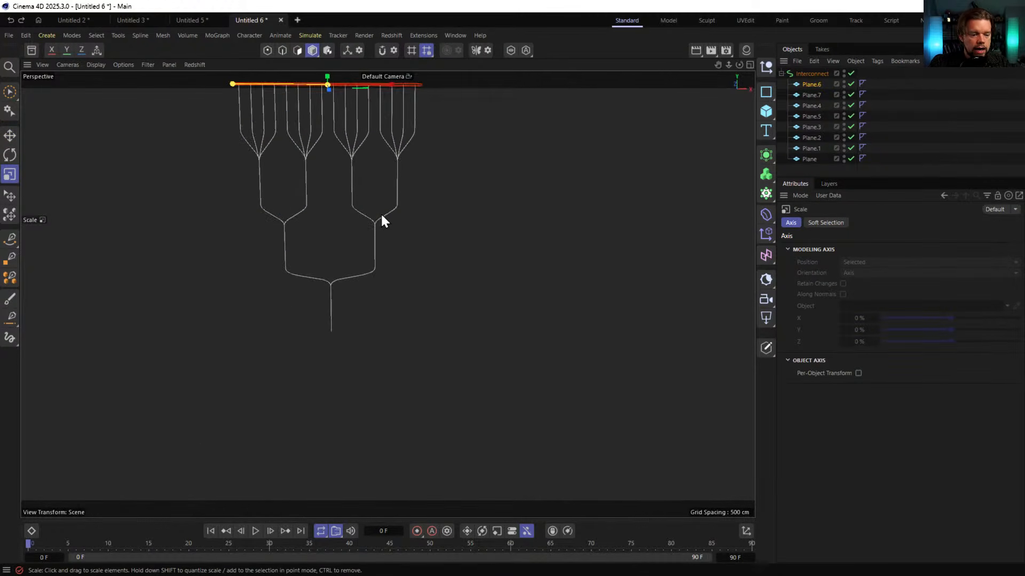
{"action": "left_click_drag", "start_coordinate": [811, 150], "coordinate": [807, 164], "text": "ctrl"}
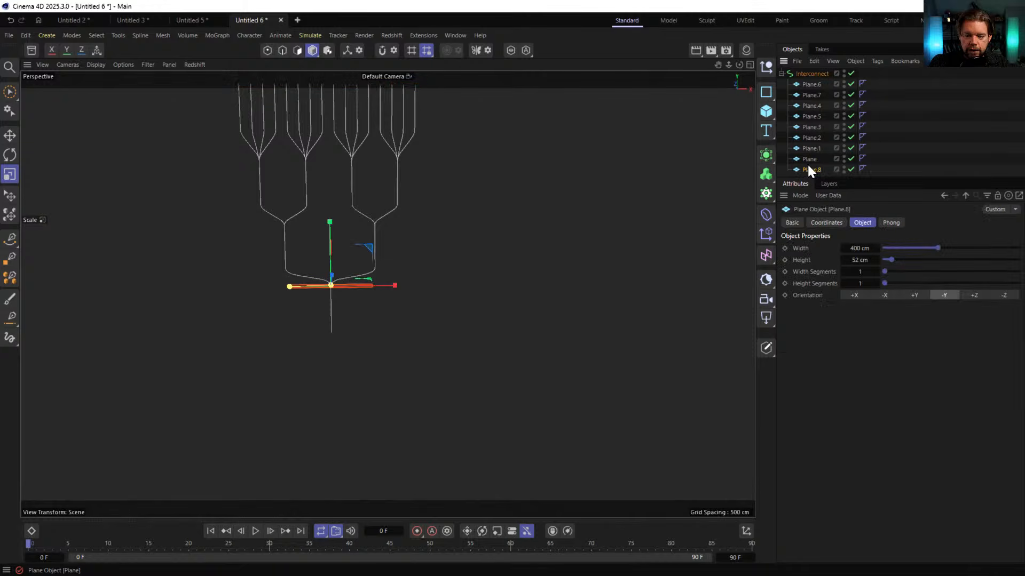
{"action": "key", "text": "e"}
{"action": "left_click_drag", "start_coordinate": [330, 229], "coordinate": [347, 357]}
Set the width segments of Plane.8 to 2 and widen it to about 1374 cm
{"action": "left_click", "coordinate": [812, 168]}
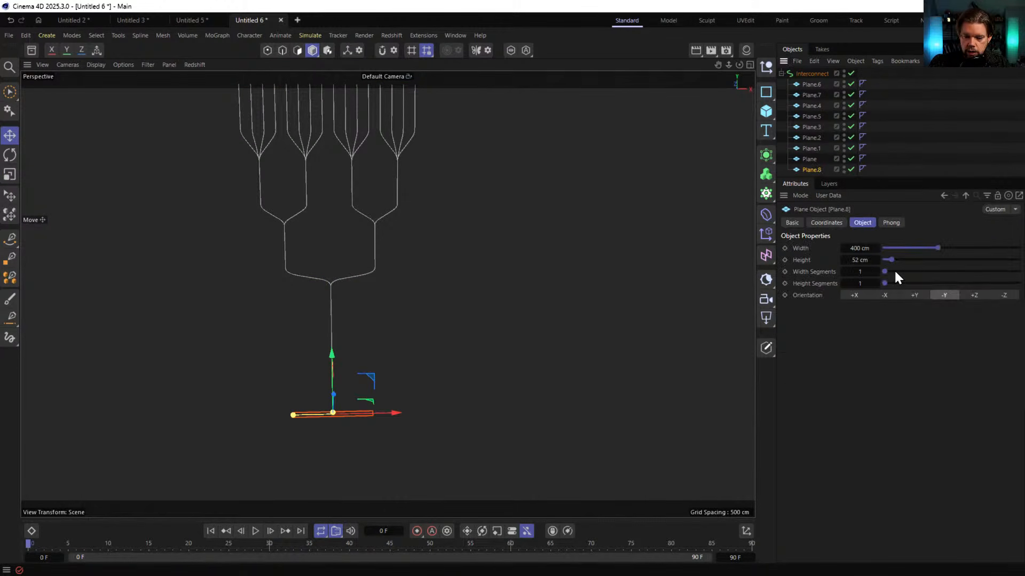
{"action": "left_click", "coordinate": [875, 272]}
{"action": "type", "text": "2"}
{"action": "key", "text": "Return"}
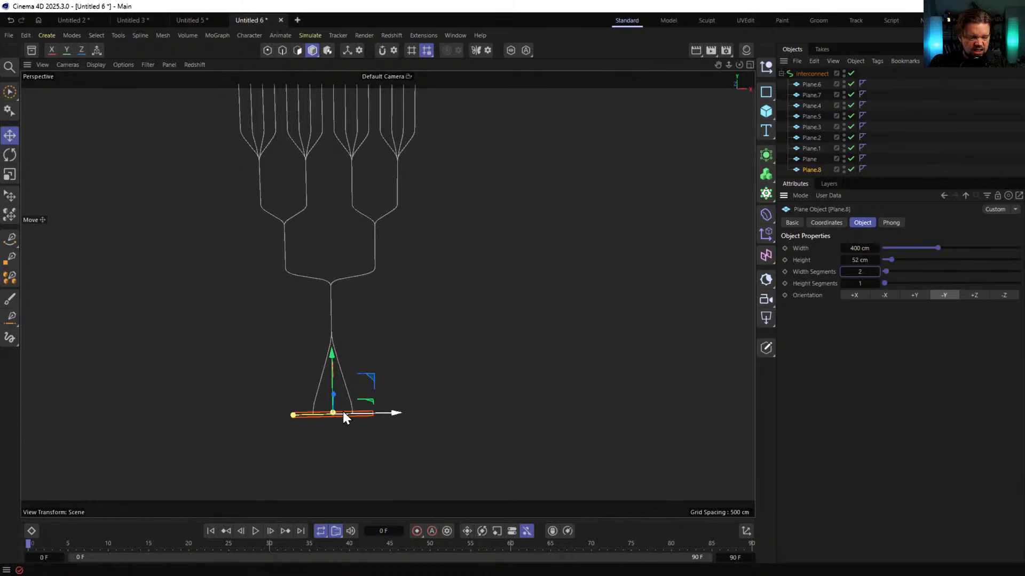
{"action": "left_click_drag", "start_coordinate": [293, 415], "coordinate": [195, 416]}
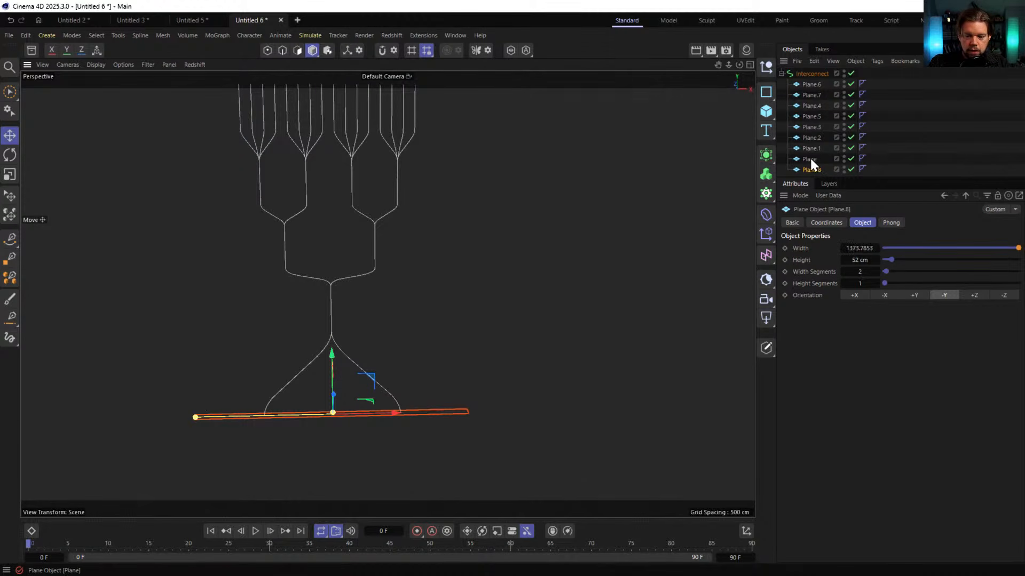
Duplicate the single-segment Plane to the end of the hierarchy and move the copy below the wide Plane.8
{"action": "left_click_drag", "start_coordinate": [810, 160], "coordinate": [811, 173], "text": "ctrl"}
{"action": "left_click_drag", "start_coordinate": [324, 279], "coordinate": [336, 443]}
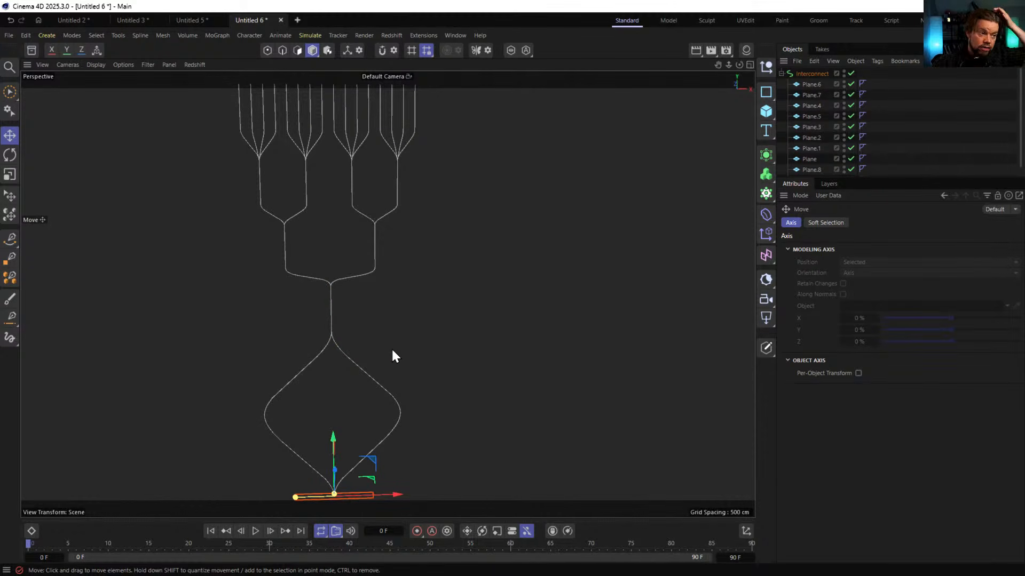
{"action": "left_click_drag", "start_coordinate": [382, 182], "coordinate": [379, 251], "text": "alt"}
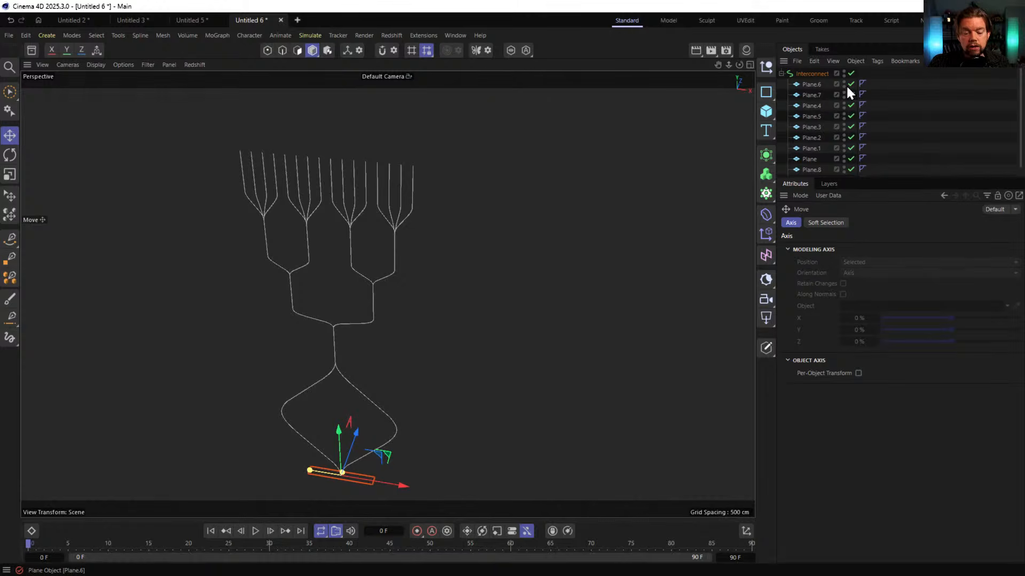
Delete all the planes under the Interconnect while keeping the Interconnect itself
{"action": "middle_click", "coordinate": [808, 73]}
{"action": "left_click", "coordinate": [810, 73], "text": "ctrl"}
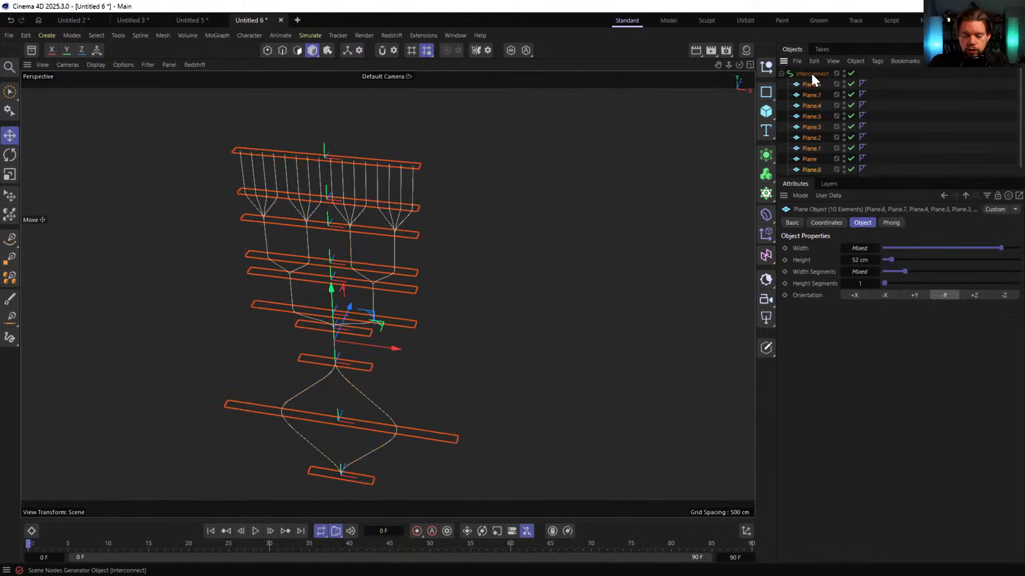
{"action": "key", "text": "Delete"}
Add a Disc with an inner radius of about 376 cm and outer radius of about 473 cm, and parent it to the Interconnect
{"action": "left_click_drag", "start_coordinate": [766, 111], "coordinate": [731, 158]}
{"action": "left_click_drag", "start_coordinate": [351, 364], "coordinate": [403, 372]}
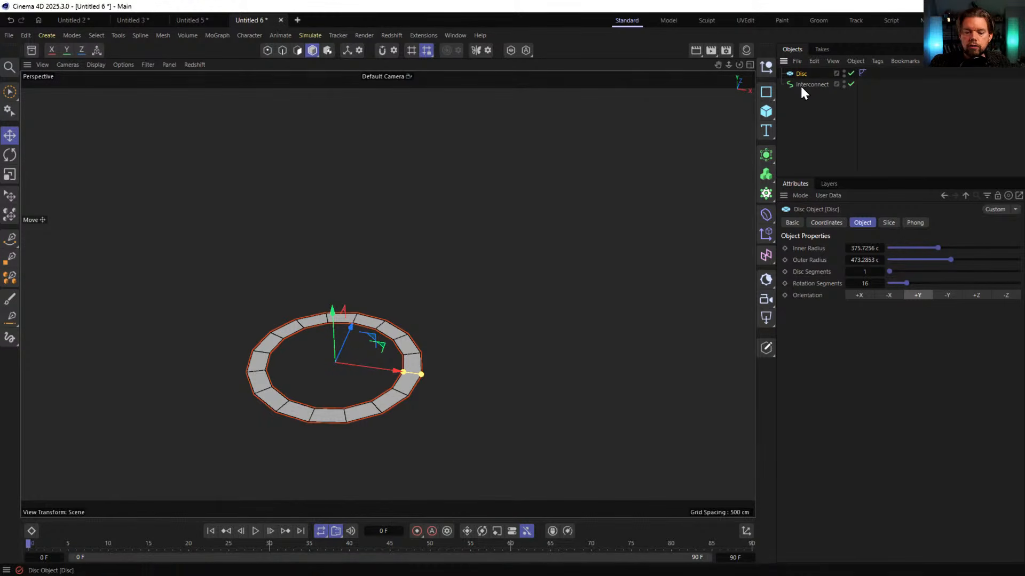
{"action": "left_click_drag", "start_coordinate": [801, 74], "coordinate": [807, 80]}
Duplicate the disc twice within the Interconnect, raising each copy above the previous one
{"action": "left_click_drag", "start_coordinate": [332, 310], "coordinate": [335, 206]}
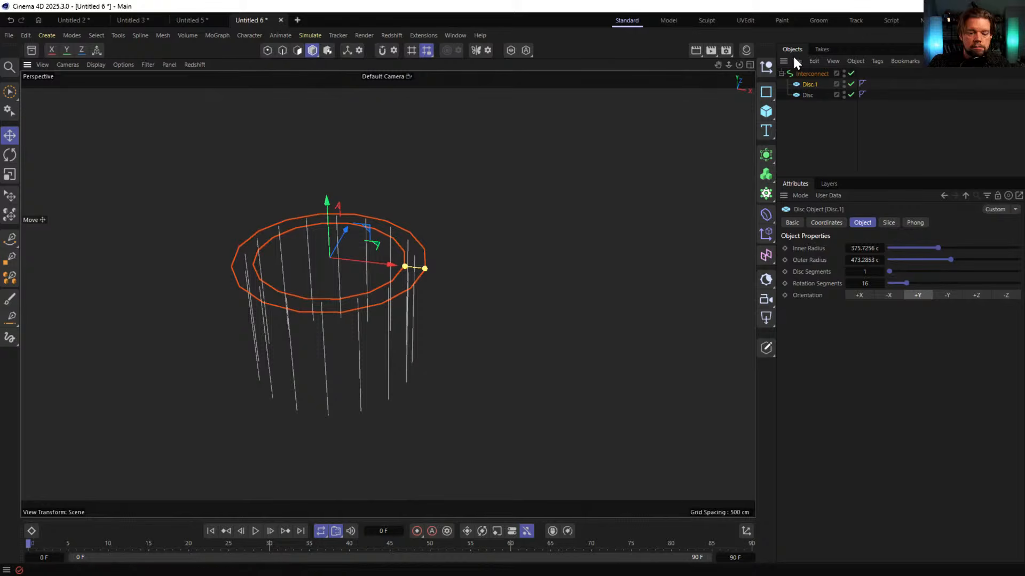
{"action": "left_click_drag", "start_coordinate": [806, 84], "coordinate": [803, 80], "text": "ctrl"}
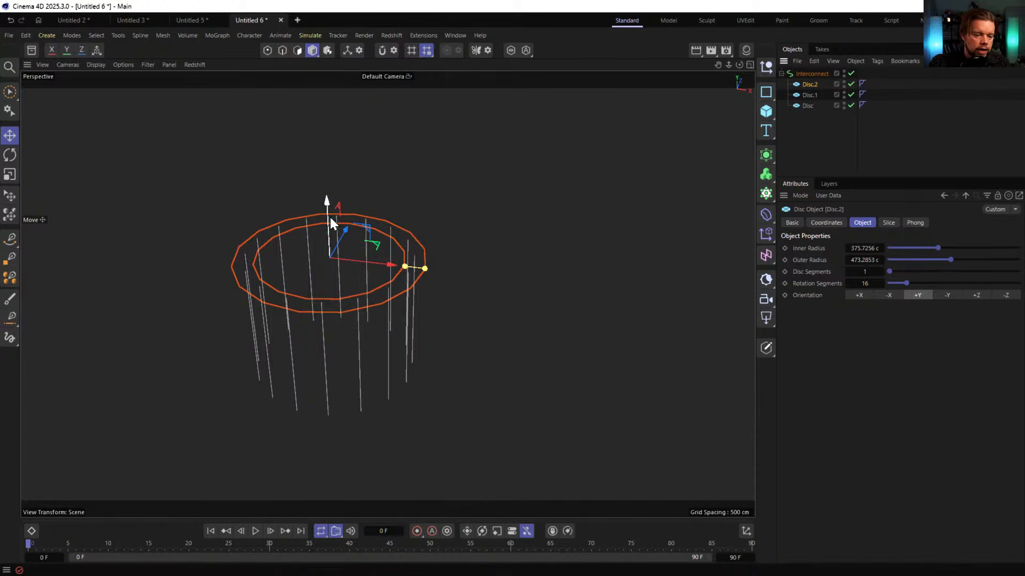
{"action": "left_click_drag", "start_coordinate": [329, 215], "coordinate": [337, 148]}
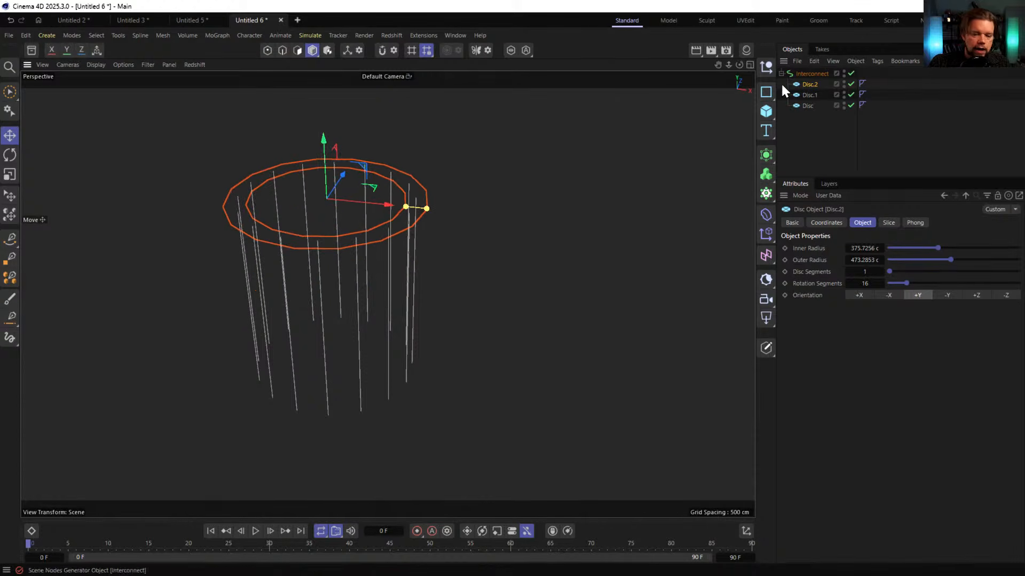
Set the rotation segments of the top disc, Disc.2, to 32
{"action": "double_click", "coordinate": [865, 284]}
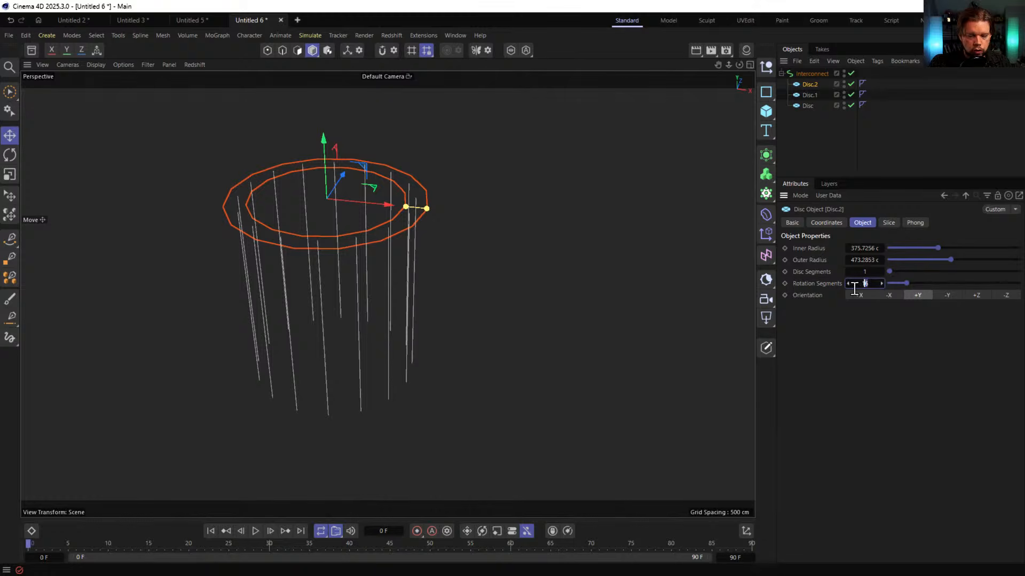
{"action": "type", "text": "32"}
{"action": "key", "text": "Return"}
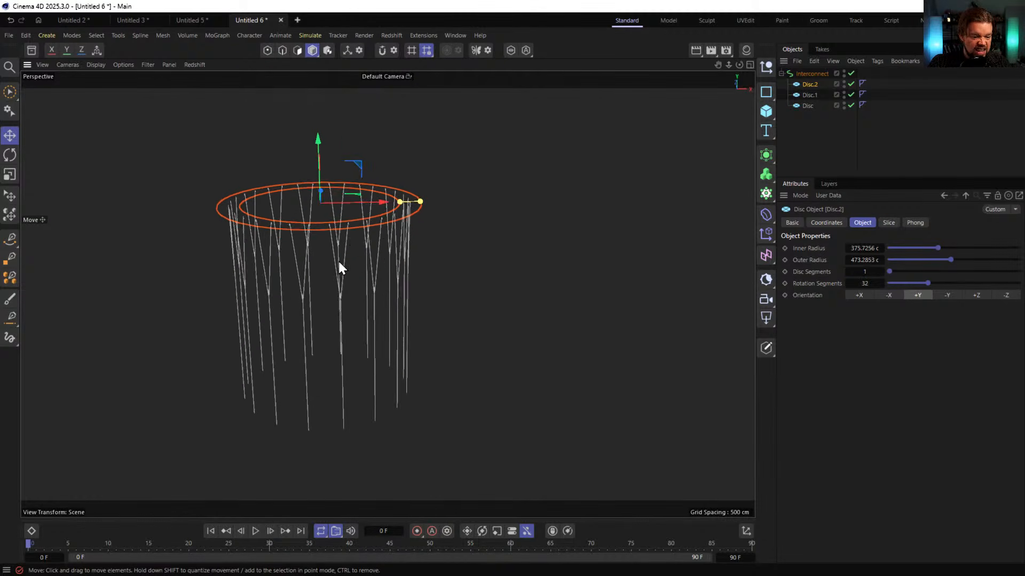
Lower Disc.2 toward the discs below it and set the orientation of all three discs to -Y
{"action": "left_click_drag", "start_coordinate": [330, 143], "coordinate": [330, 179]}
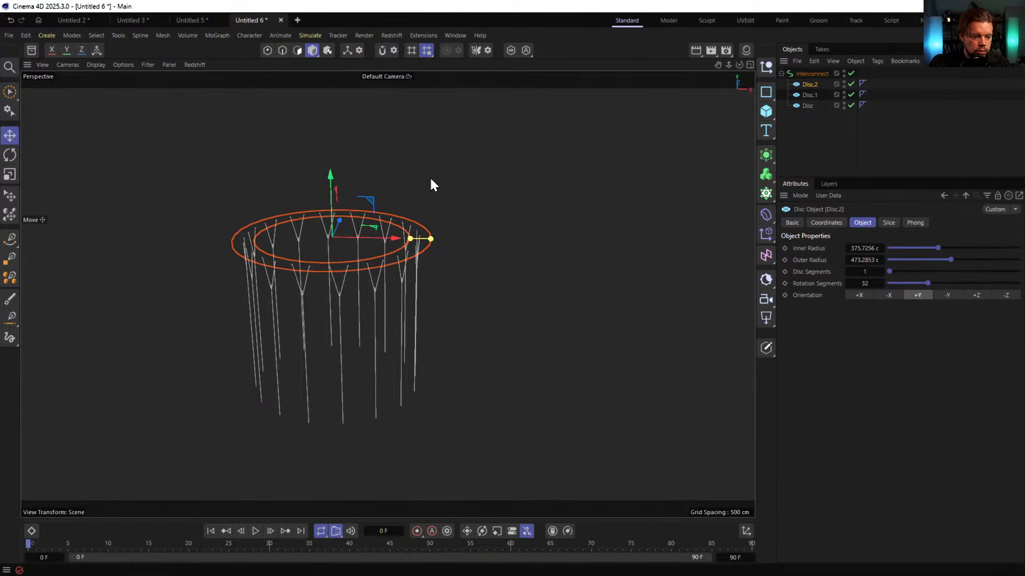
{"action": "left_click_drag", "start_coordinate": [815, 119], "coordinate": [808, 87]}
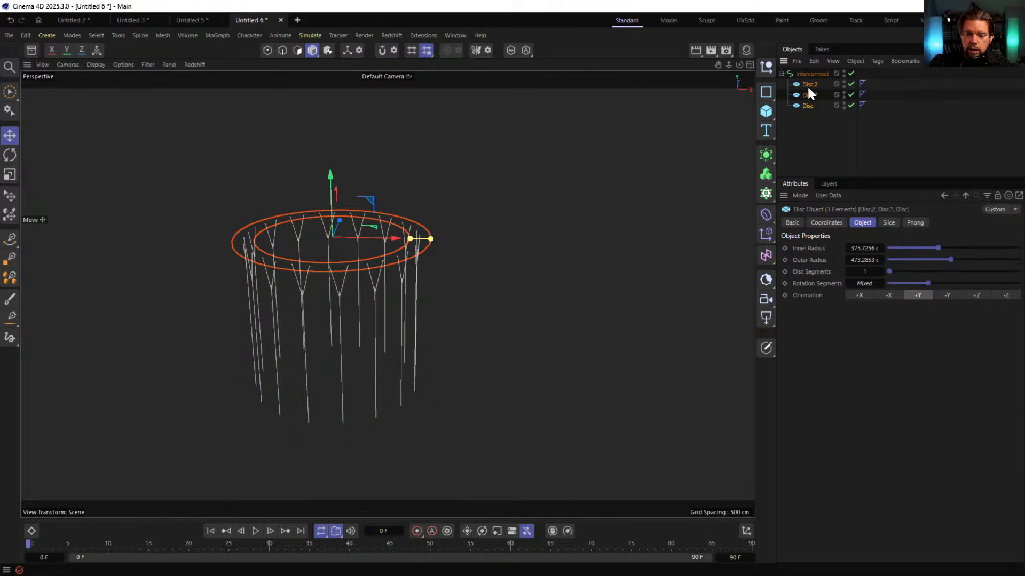
{"action": "left_click", "coordinate": [948, 294]}
{"action": "left_click", "coordinate": [709, 174]}
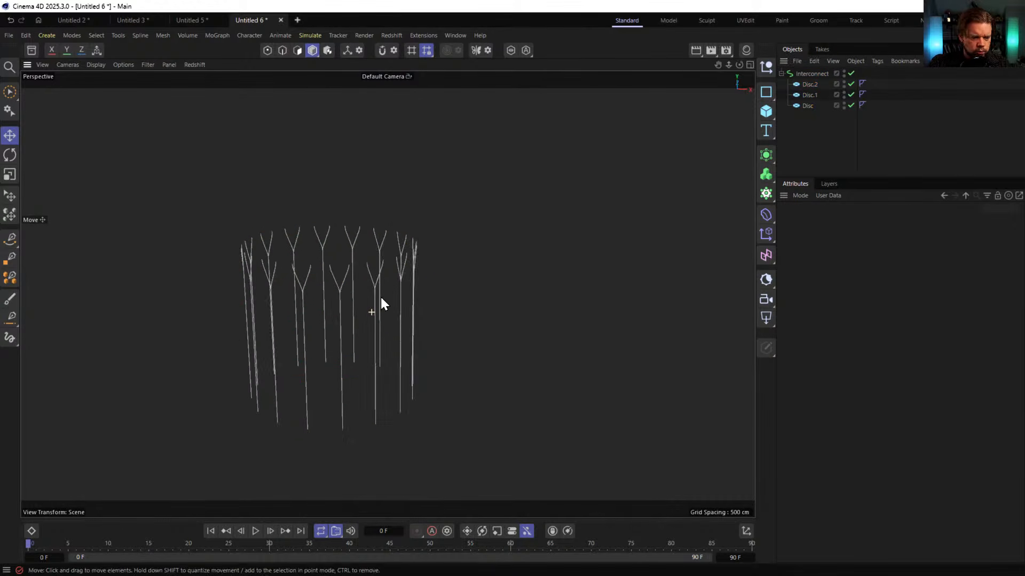
Duplicate the top disc, Disc.2, within the Interconnect and raise the copy slightly above the original
{"action": "left_click_drag", "start_coordinate": [814, 81], "coordinate": [817, 80]}
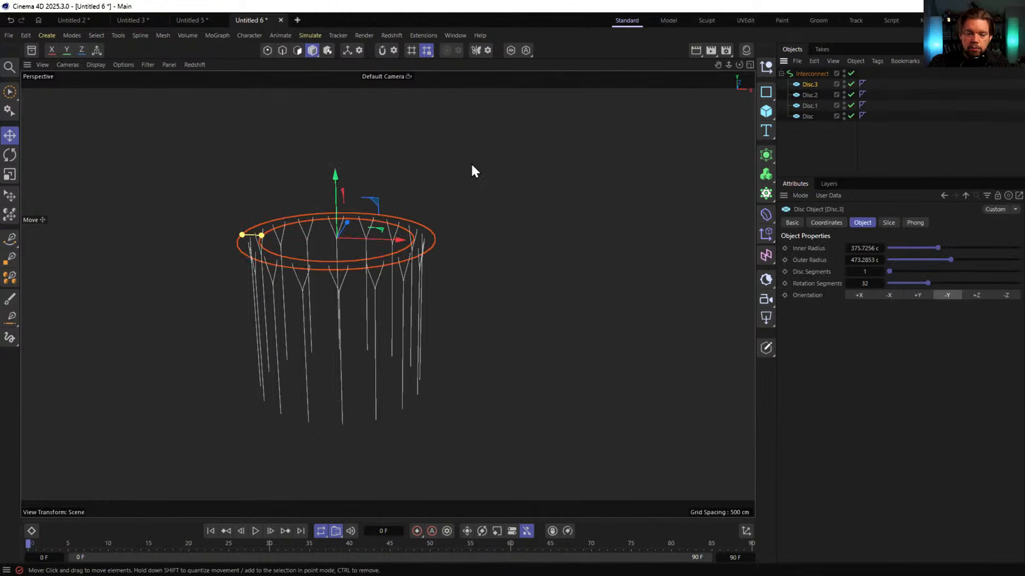
{"action": "left_click_drag", "start_coordinate": [332, 174], "coordinate": [338, 152]}
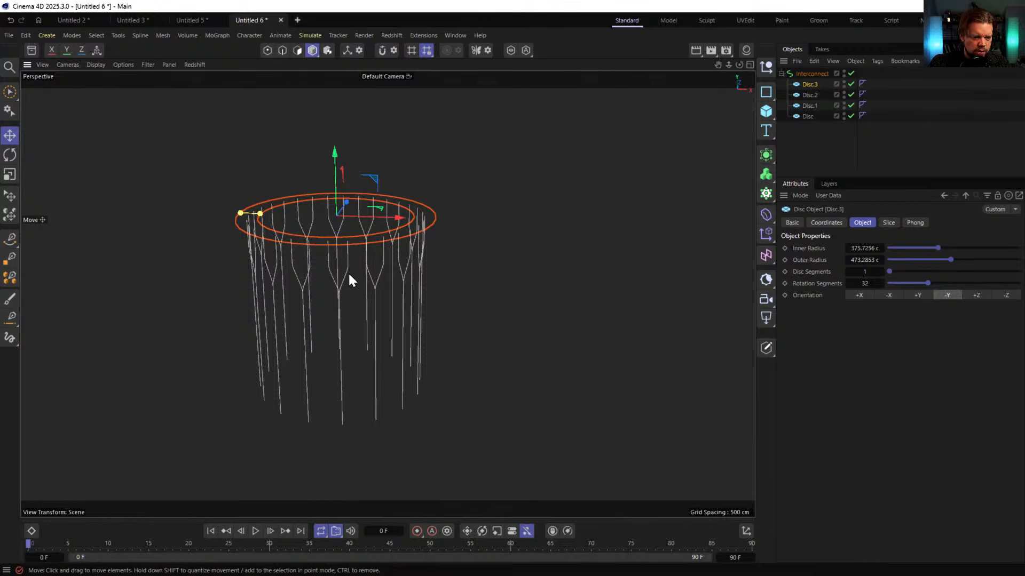
{"action": "left_click_drag", "start_coordinate": [349, 275], "coordinate": [375, 263], "text": "alt"}
Duplicate Disc.2 and Disc.3 together, raise the pair well above the others, and scale it to about 565 cm inner and 712 cm outer radius
{"action": "left_click", "coordinate": [812, 96]}
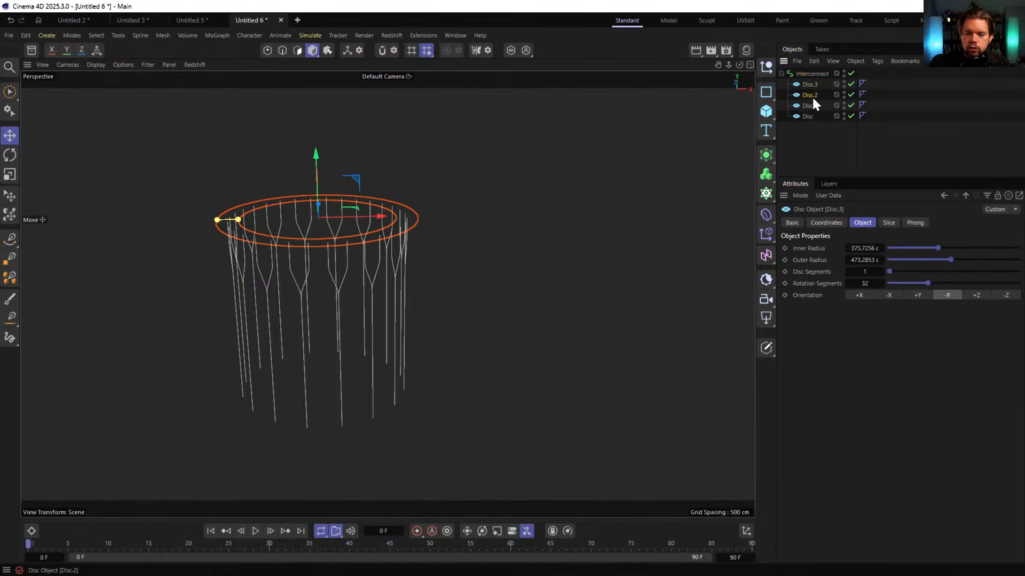
{"action": "left_click", "coordinate": [811, 87], "text": "ctrl"}
{"action": "left_click_drag", "start_coordinate": [811, 88], "coordinate": [814, 80], "text": "ctrl"}
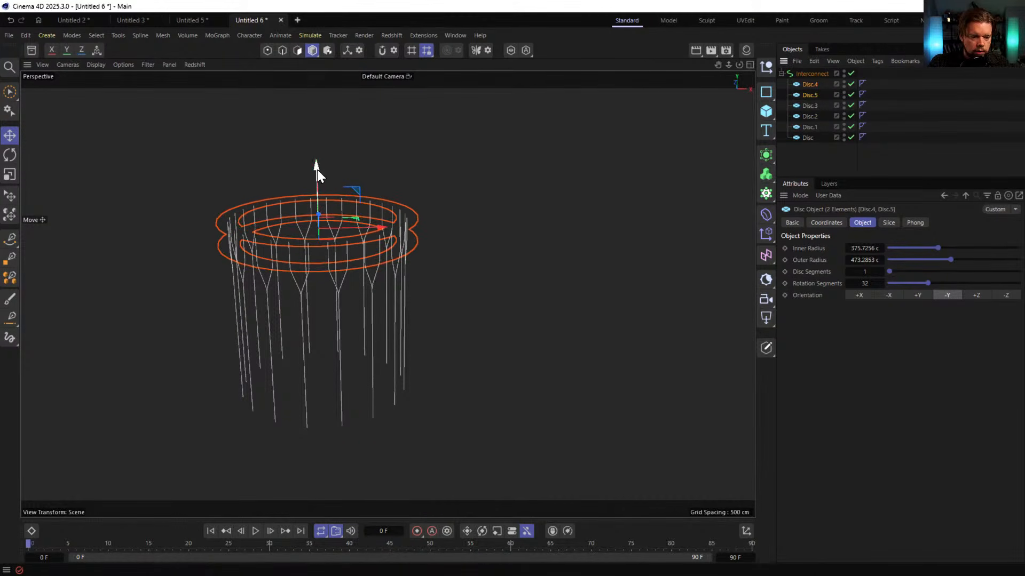
{"action": "left_click_drag", "start_coordinate": [317, 174], "coordinate": [316, 94]}
{"action": "key", "text": "t"}
{"action": "left_click_drag", "start_coordinate": [402, 202], "coordinate": [388, 282]}
{"action": "left_click_drag", "start_coordinate": [409, 196], "coordinate": [458, 178], "text": "alt"}
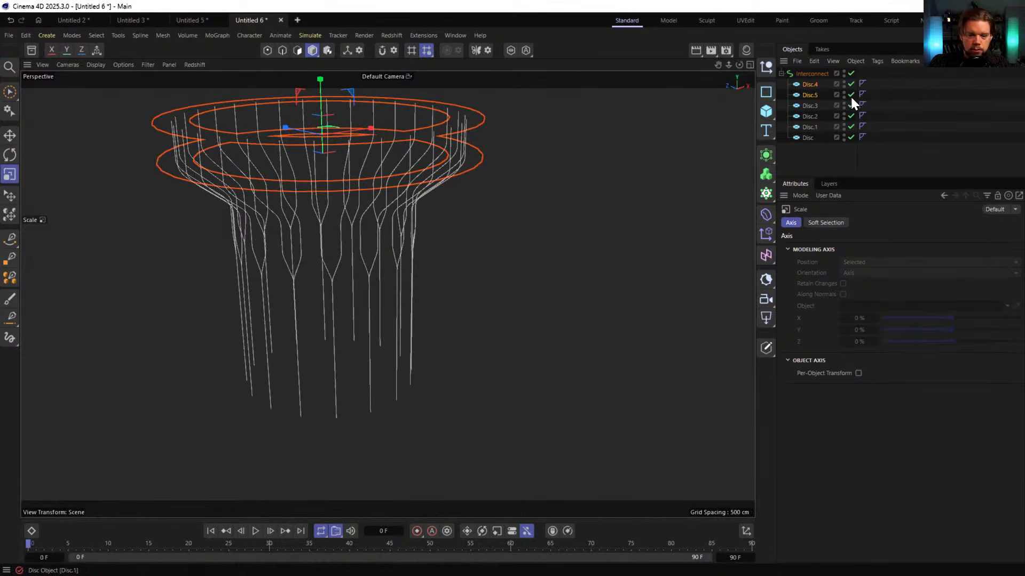
Set the rotation segments of the two enlarged discs, Disc.4 and Disc.5, to 4
{"action": "left_click", "coordinate": [809, 83]}
{"action": "left_click", "coordinate": [808, 93], "text": "ctrl"}
{"action": "double_click", "coordinate": [867, 284]}
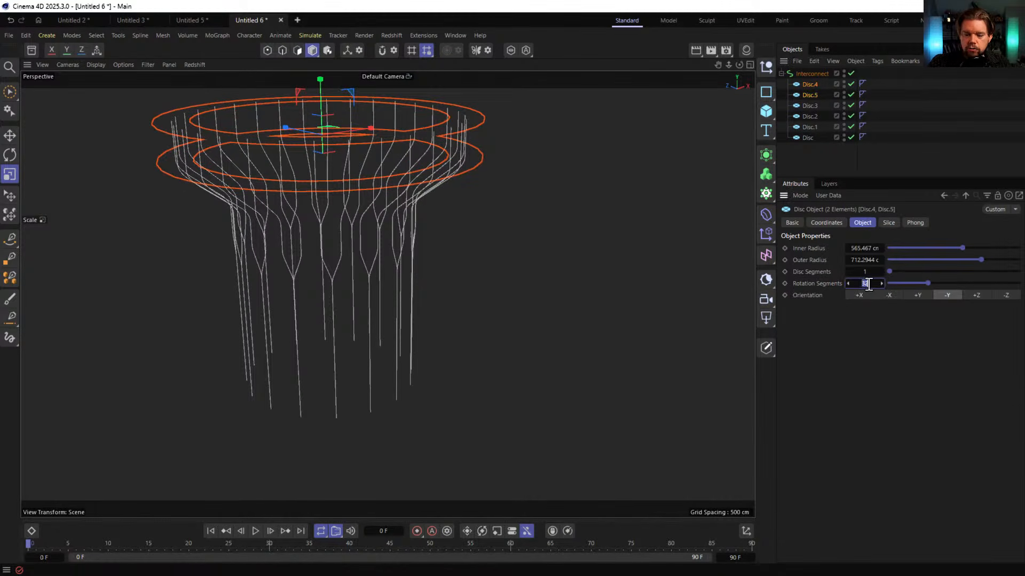
{"action": "type", "text": "4"}
{"action": "key", "text": "Return"}
{"action": "left_click_drag", "start_coordinate": [313, 215], "coordinate": [399, 208], "text": "alt"}
{"action": "left_click", "coordinate": [791, 162]}
{"action": "left_click_drag", "start_coordinate": [459, 198], "coordinate": [422, 179], "text": "alt"}
Duplicate Disc.2 and Disc.3 again at the start of the Interconnect and raise the copies above the four-segment discs
{"action": "left_click", "coordinate": [810, 107]}
{"action": "left_click", "coordinate": [811, 114], "text": "ctrl"}
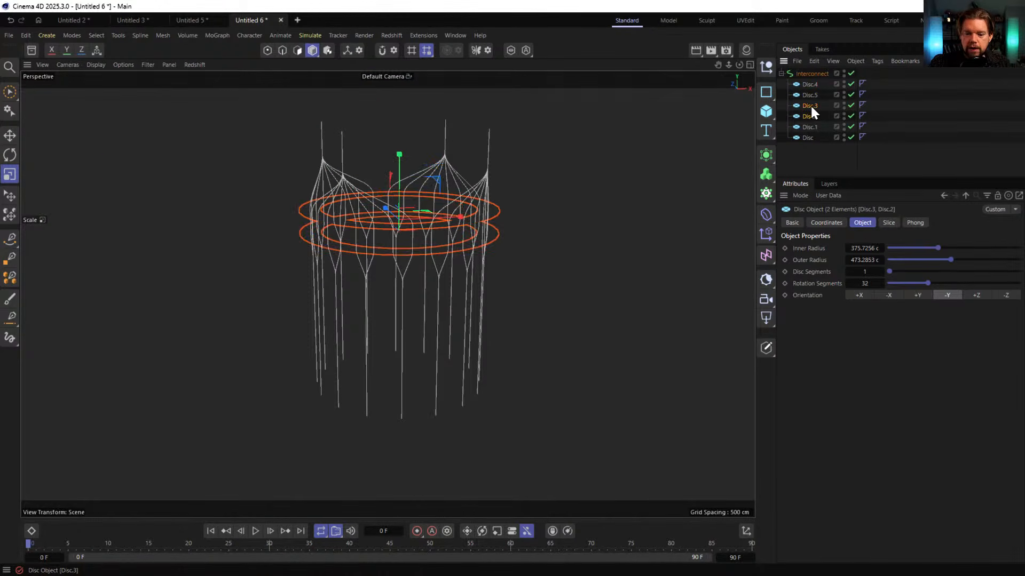
{"action": "left_click_drag", "start_coordinate": [811, 78], "coordinate": [811, 79], "text": "ctrl"}
{"action": "key", "text": "e"}
{"action": "scroll", "coordinate": [411, 181], "scroll_direction": "down", "scroll_amount": 3}
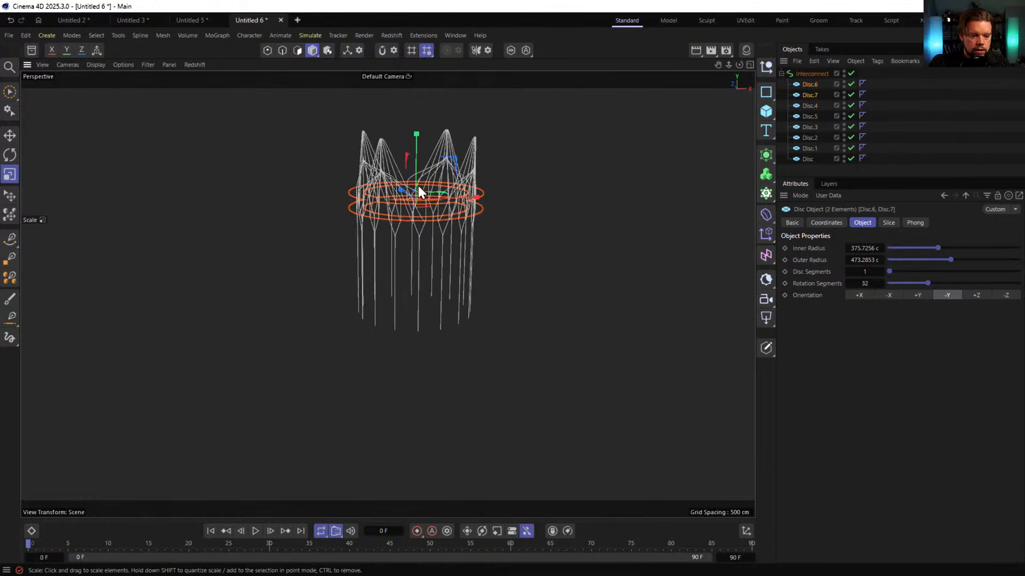
{"action": "left_click_drag", "start_coordinate": [396, 235], "coordinate": [409, 150]}
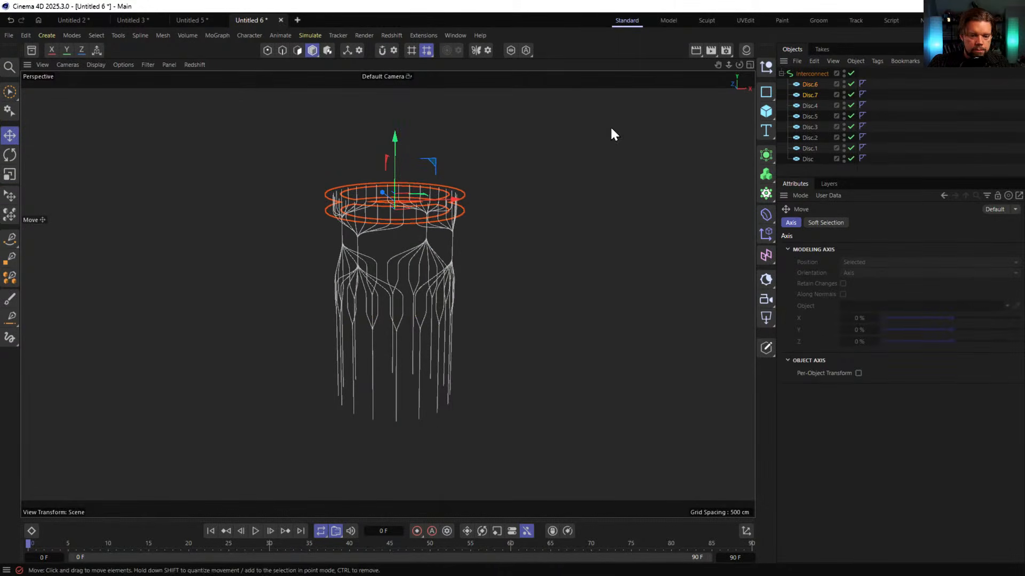
Set the rotation segments of the topmost pair, Disc.6 and Disc.7, to 64
{"action": "left_click", "coordinate": [807, 89]}
{"action": "double_click", "coordinate": [867, 284]}
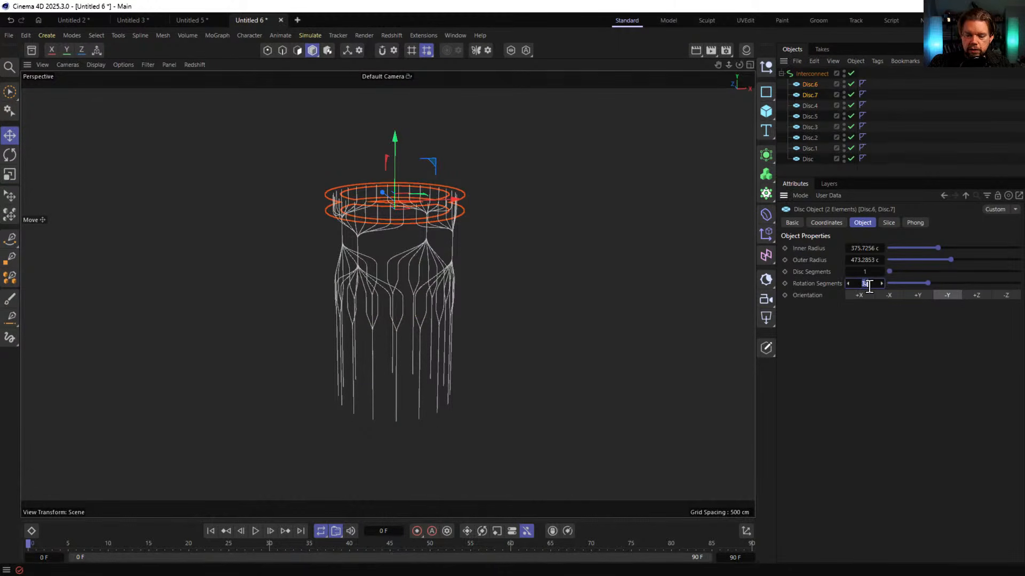
{"action": "type", "text": "64"}
{"action": "key", "text": "Return"}
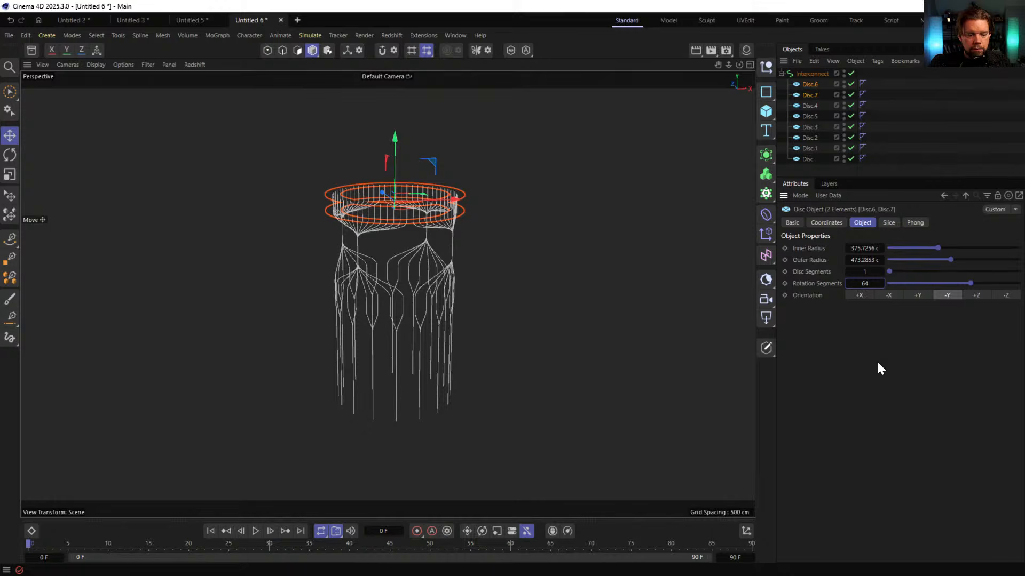
Deselect the discs and examine the branching Interconnect splines from several sides and up close
{"action": "left_click", "coordinate": [919, 110]}
{"action": "left_click_drag", "start_coordinate": [376, 276], "coordinate": [427, 304], "text": "alt"}
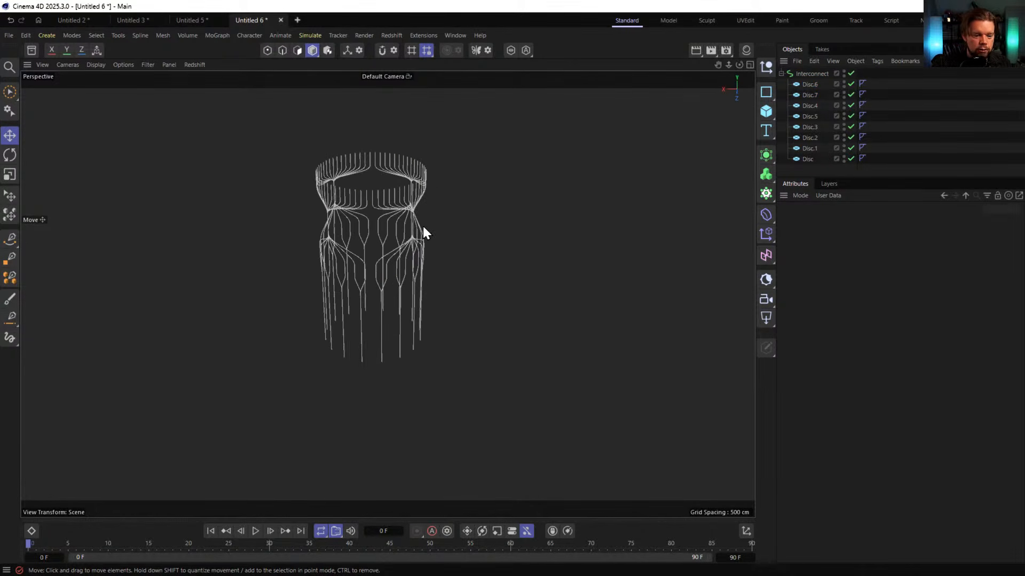
{"action": "left_click_drag", "start_coordinate": [423, 231], "coordinate": [379, 218], "text": "alt"}
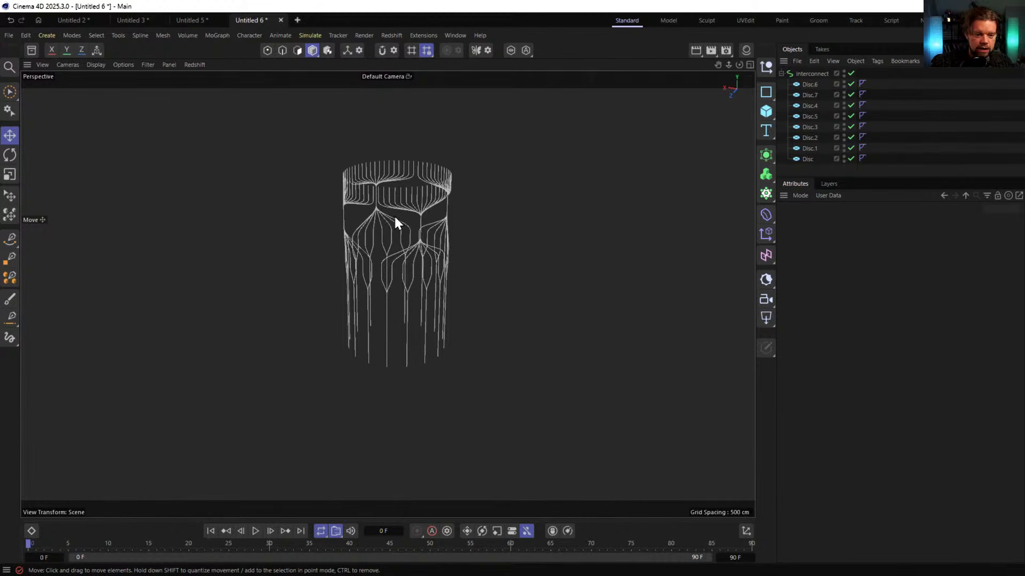
{"action": "left_click_drag", "start_coordinate": [395, 219], "coordinate": [528, 222], "text": "alt"}
{"action": "scroll", "coordinate": [405, 262], "scroll_direction": "up", "scroll_amount": 5}
{"action": "left_click_drag", "start_coordinate": [337, 258], "coordinate": [463, 160], "text": "alt"}
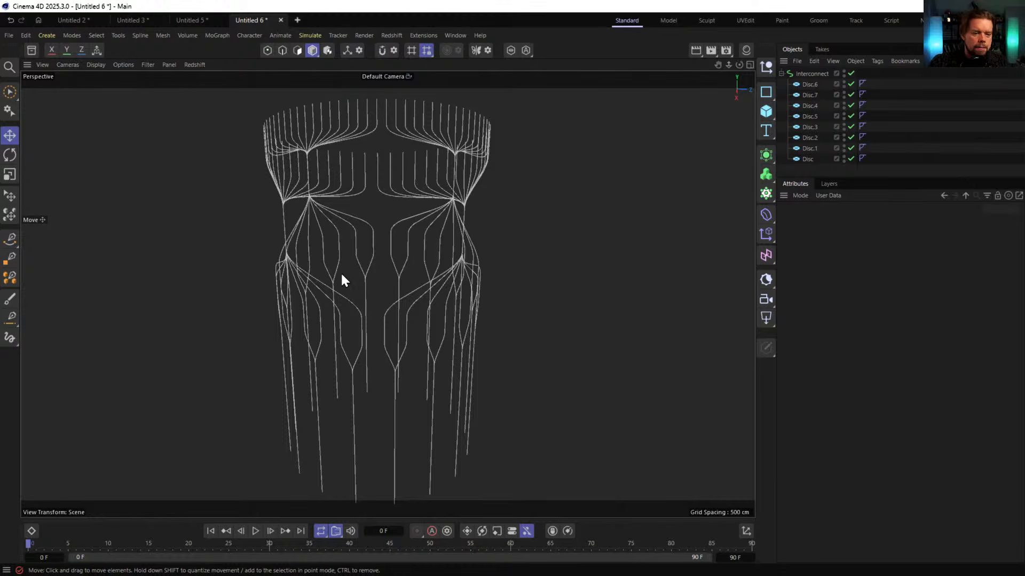
{"action": "left_click_drag", "start_coordinate": [341, 271], "coordinate": [407, 267], "text": "alt"}
Open the Interconnect_Spline_Generator_020_Example_Rigs scene from the Rocket Lasso assets and examine its bracket-style branching splines
{"action": "left_click", "coordinate": [31, 51]}
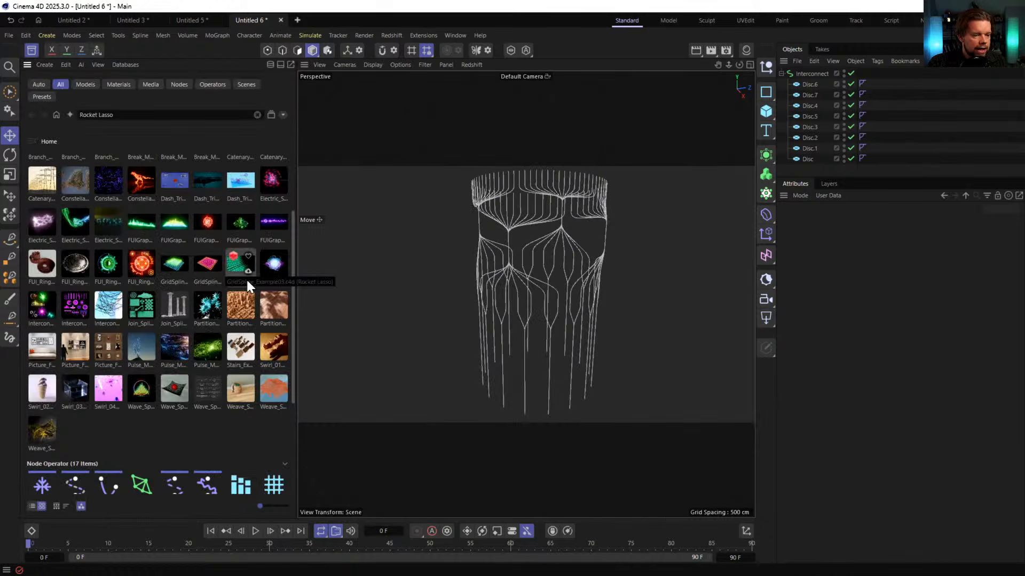
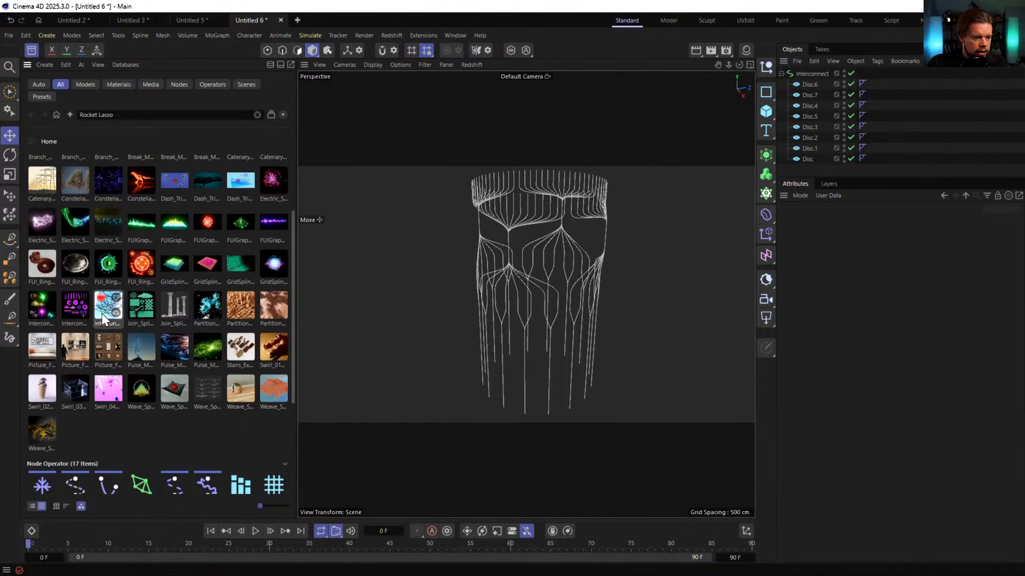
{"action": "double_click", "coordinate": [71, 306]}
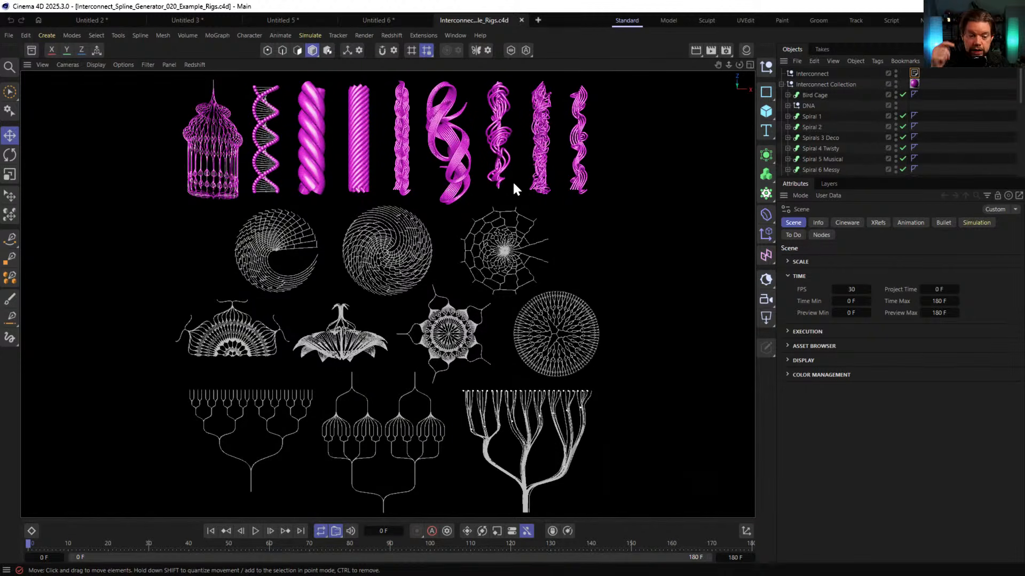
{"action": "scroll", "coordinate": [326, 322], "scroll_direction": "up", "scroll_amount": 6}
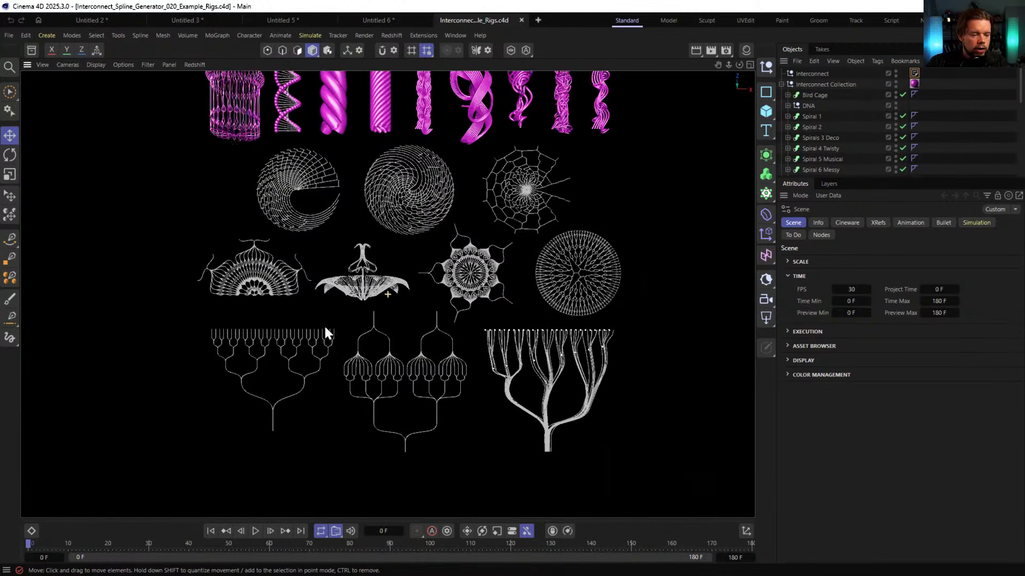
{"action": "scroll", "coordinate": [394, 324], "scroll_direction": "down", "scroll_amount": 2}
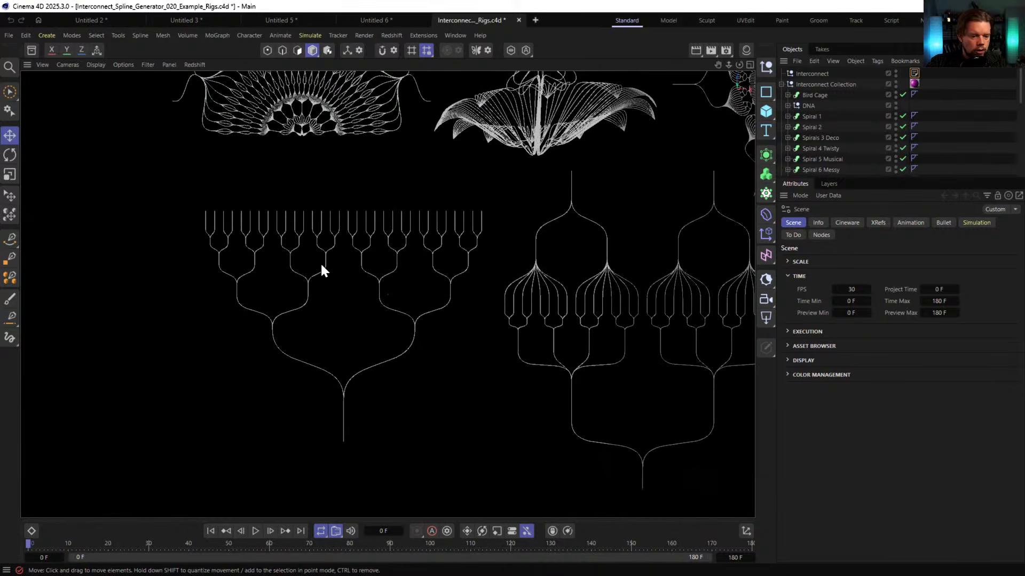
{"action": "middle_click_drag", "start_coordinate": [474, 301], "coordinate": [318, 250], "text": "alt"}
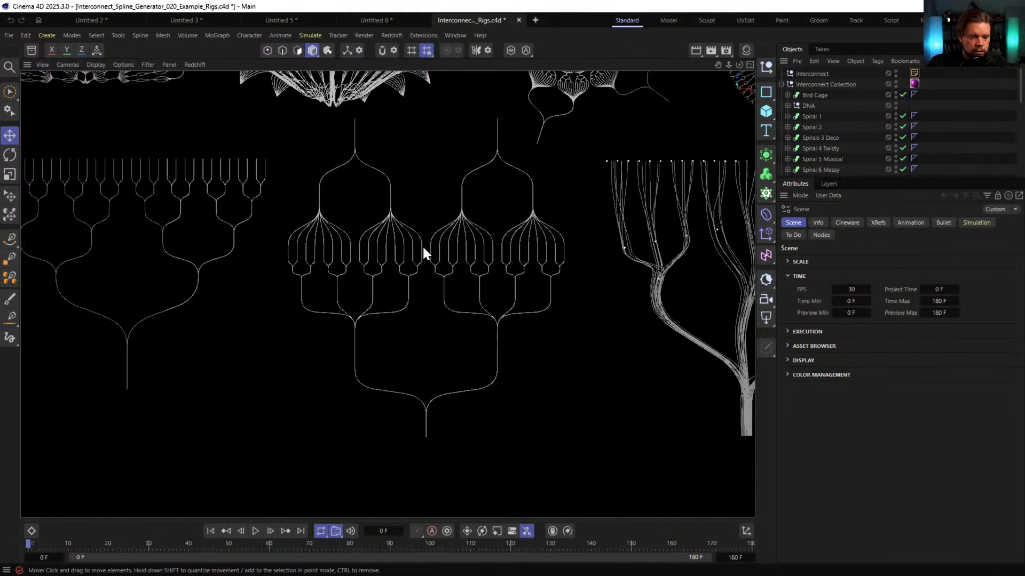
{"action": "middle_click_drag", "start_coordinate": [518, 269], "coordinate": [134, 253], "text": "alt"}
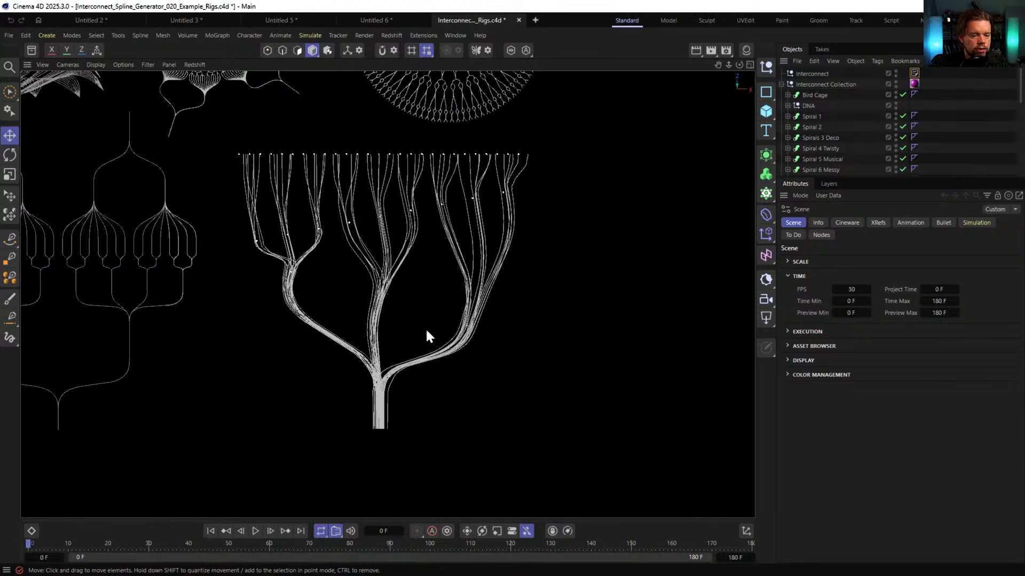
Inspect the Interconnect Bracket Tree and Interconnect Radial rigs, and locate Interconnect Radial in the object hierarchy
{"action": "left_click", "coordinate": [379, 259]}
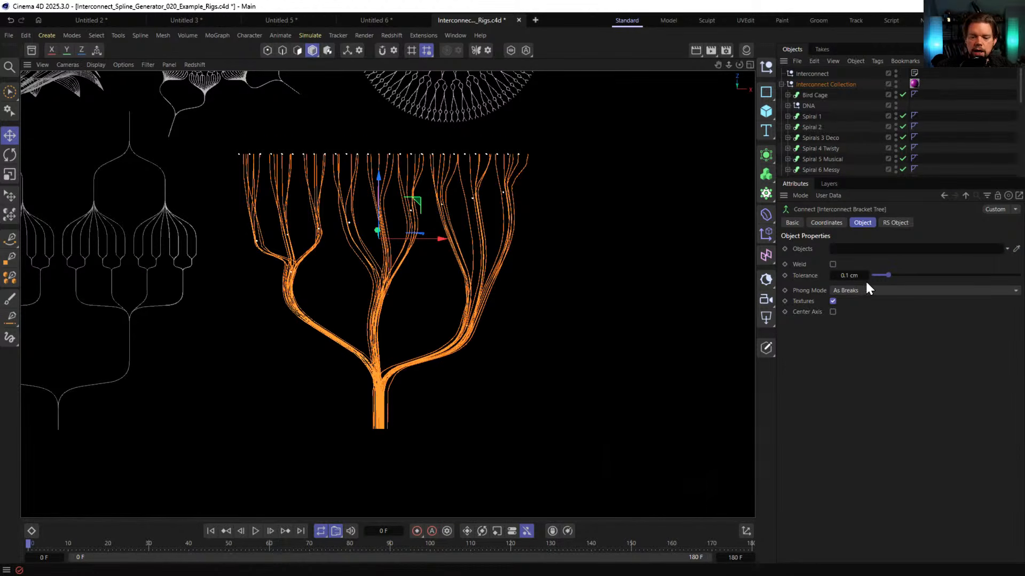
{"action": "middle_click_drag", "start_coordinate": [365, 282], "coordinate": [336, 438], "text": "alt"}
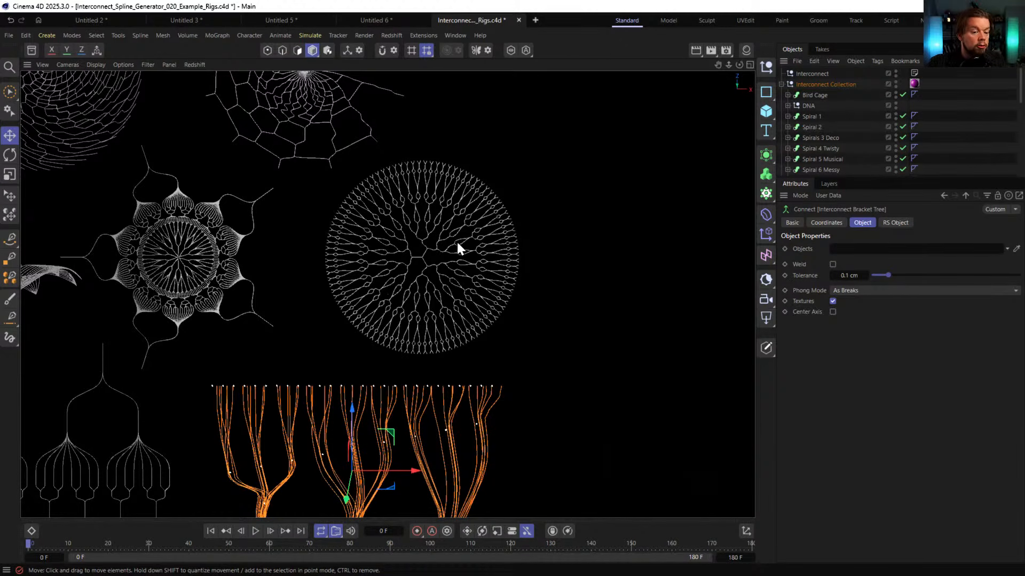
{"action": "left_click", "coordinate": [427, 243]}
{"action": "scroll", "coordinate": [827, 115], "scroll_direction": "down", "scroll_amount": 5}
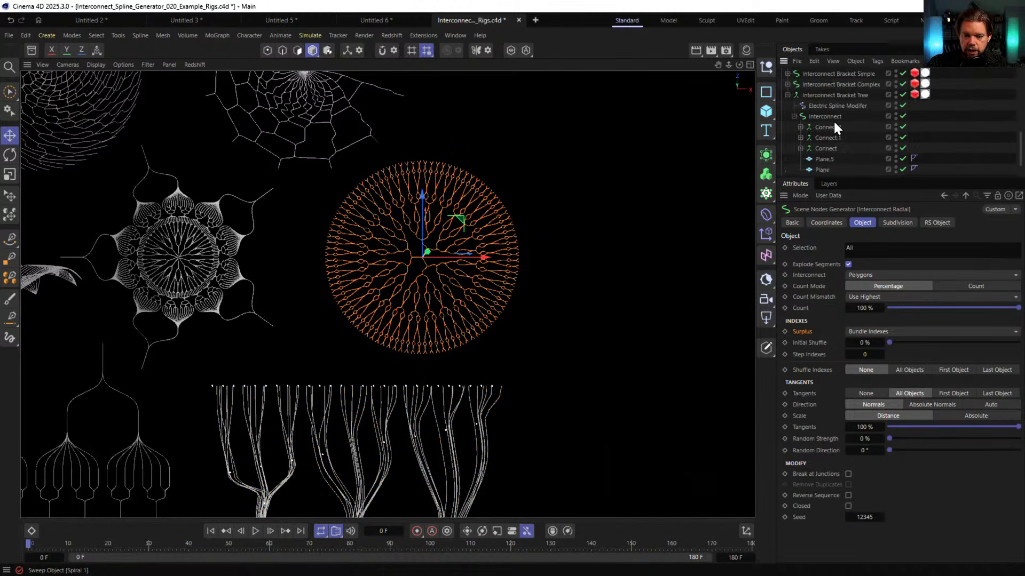
{"action": "scroll", "coordinate": [832, 126], "scroll_direction": "up", "scroll_amount": 6}
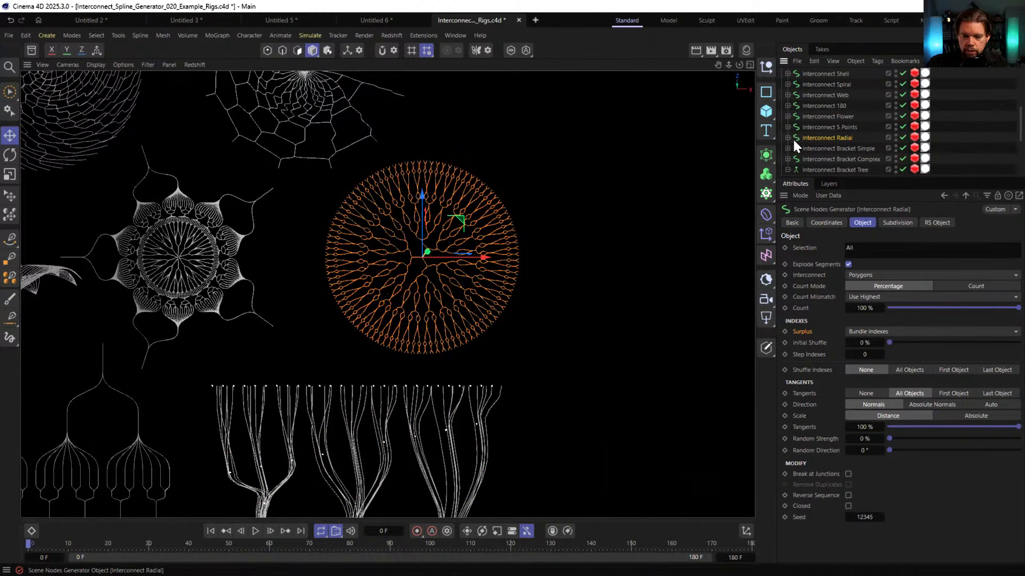
Expand Interconnect Radial, disable it temporarily to inspect its concentric source cylinders, and re-enable it
{"action": "left_click", "coordinate": [787, 137]}
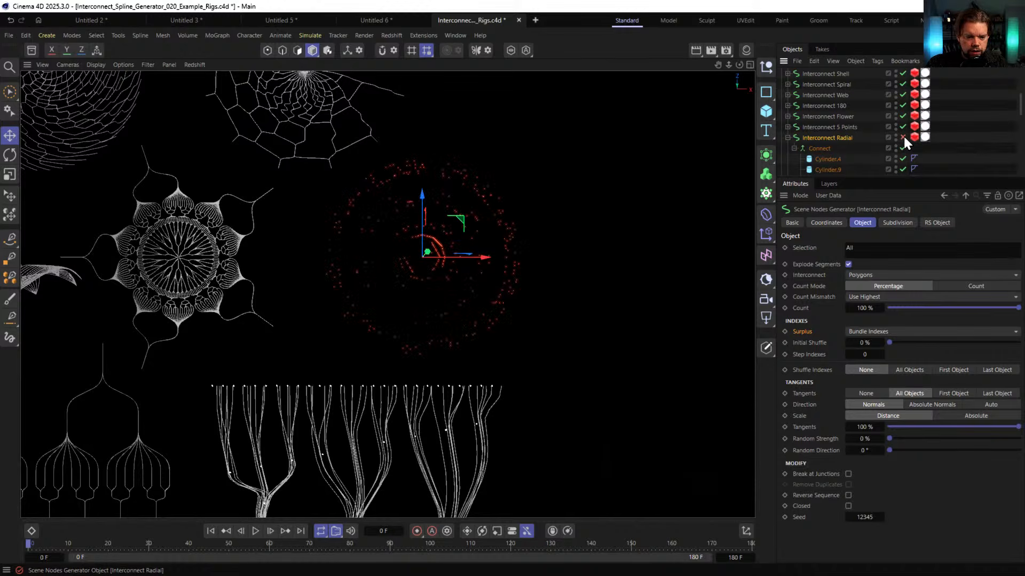
{"action": "left_click_drag", "start_coordinate": [503, 232], "coordinate": [434, 252], "text": "alt"}
{"action": "right_click_drag", "start_coordinate": [434, 252], "coordinate": [483, 216], "text": "alt"}
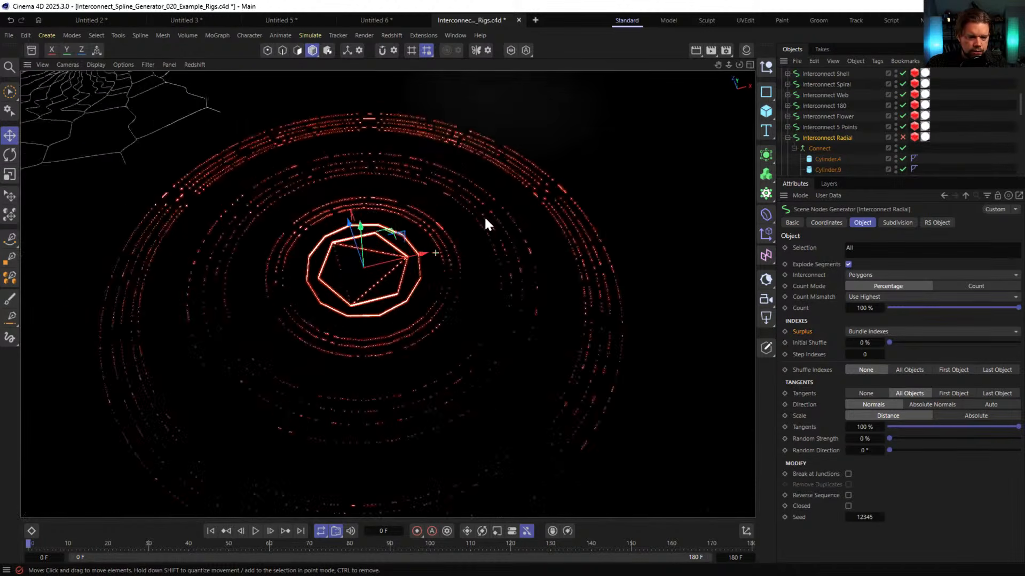
{"action": "left_click_drag", "start_coordinate": [484, 215], "coordinate": [394, 303], "text": "alt"}
{"action": "right_click_drag", "start_coordinate": [395, 305], "coordinate": [446, 272], "text": "alt"}
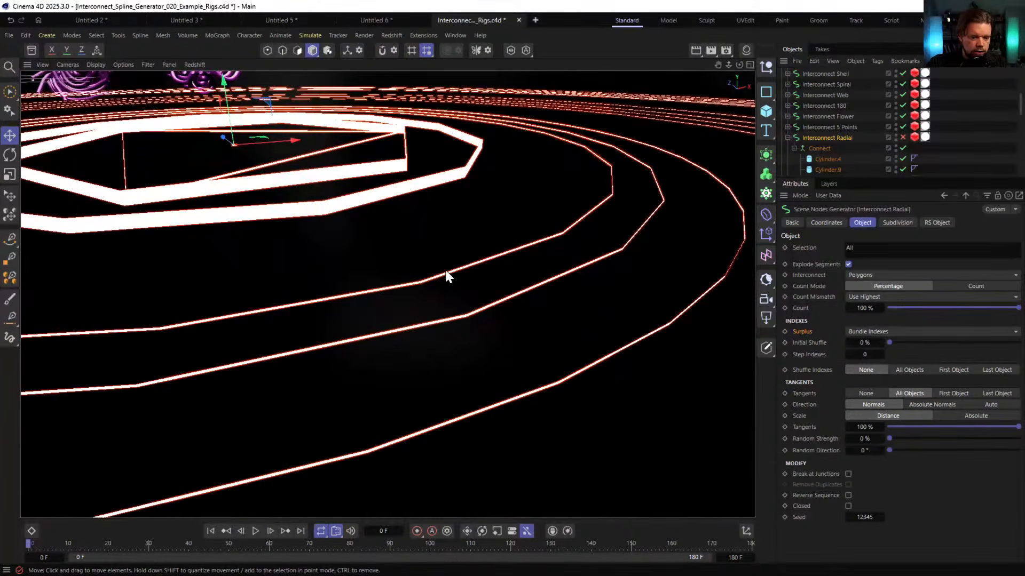
{"action": "right_click_drag", "start_coordinate": [501, 254], "coordinate": [589, 258], "text": "alt"}
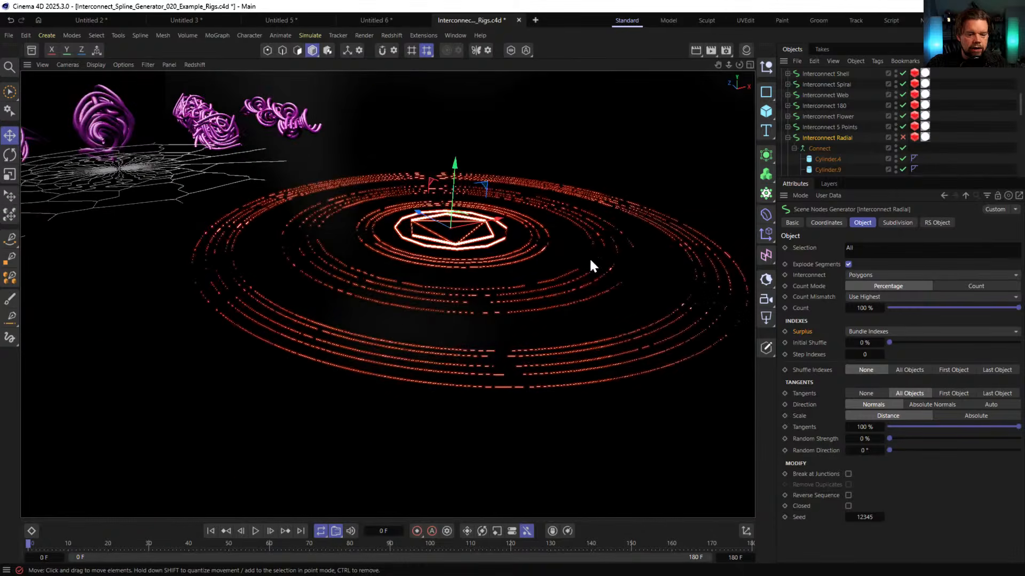
{"action": "left_click", "coordinate": [902, 138]}
Examine the radial rig's branching splines, the neighbouring flower-like rigs, and the half-circle rig up close
{"action": "left_click_drag", "start_coordinate": [551, 243], "coordinate": [516, 324], "text": "alt"}
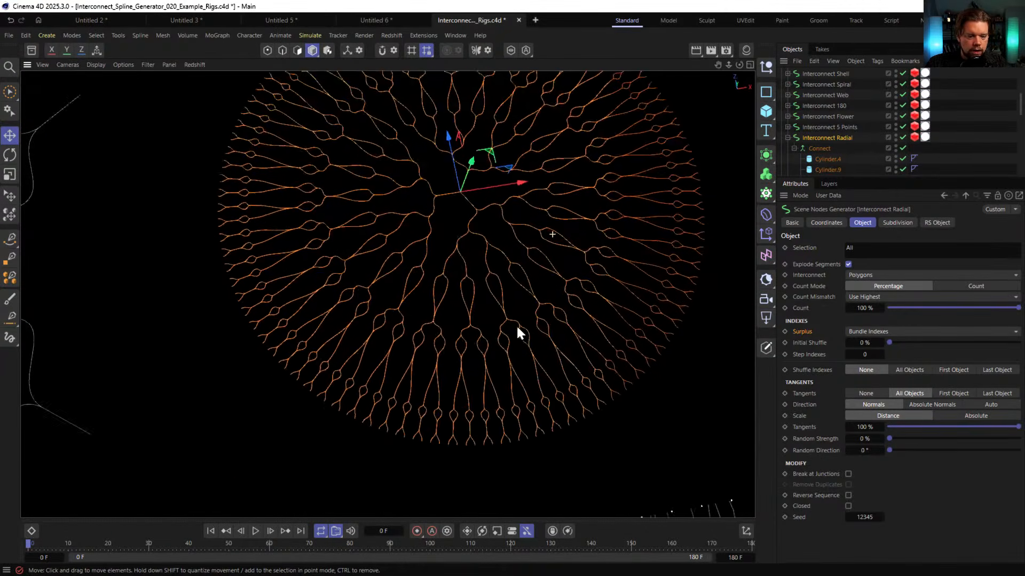
{"action": "right_click_drag", "start_coordinate": [487, 224], "coordinate": [390, 235], "text": "alt"}
{"action": "middle_click_drag", "start_coordinate": [374, 243], "coordinate": [578, 256], "text": "alt"}
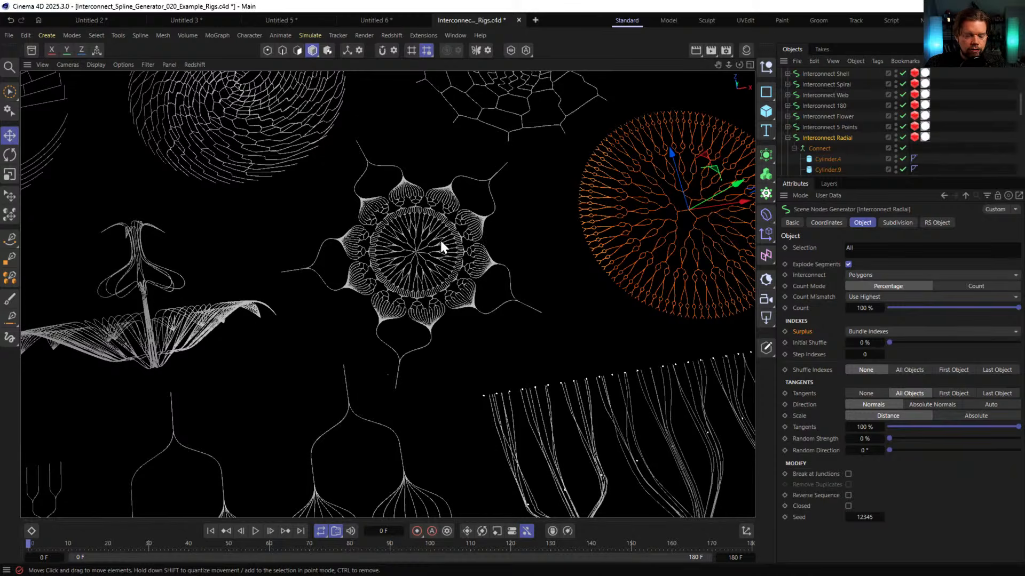
{"action": "left_click_drag", "start_coordinate": [425, 242], "coordinate": [567, 215], "text": "alt"}
{"action": "left_click_drag", "start_coordinate": [401, 347], "coordinate": [337, 327], "text": "alt"}
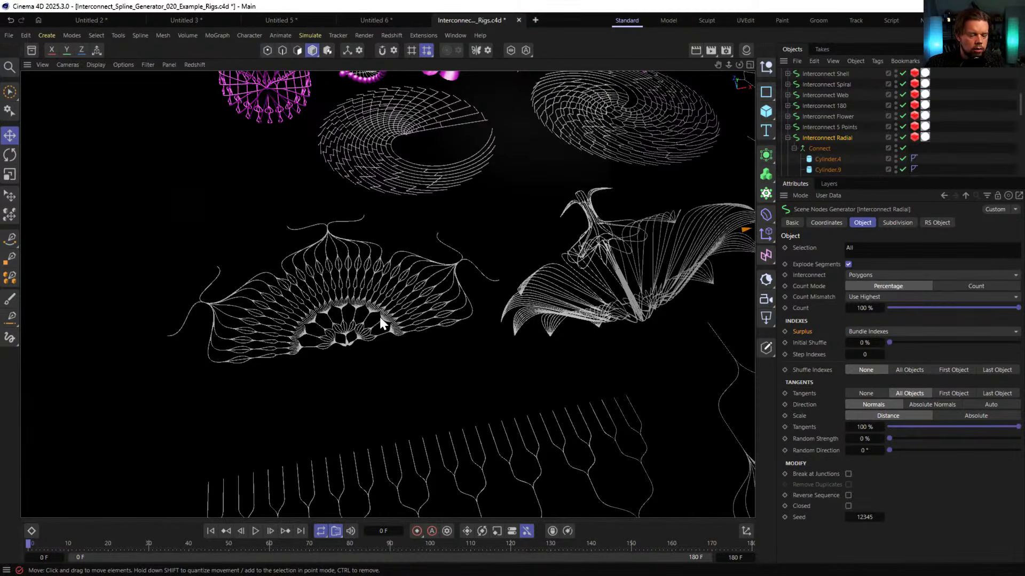
Examine the spiral, shell and web rigs, and view the birdcage, DNA helix and twisted rope rigs up close
{"action": "left_click_drag", "start_coordinate": [387, 310], "coordinate": [349, 279], "text": "alt"}
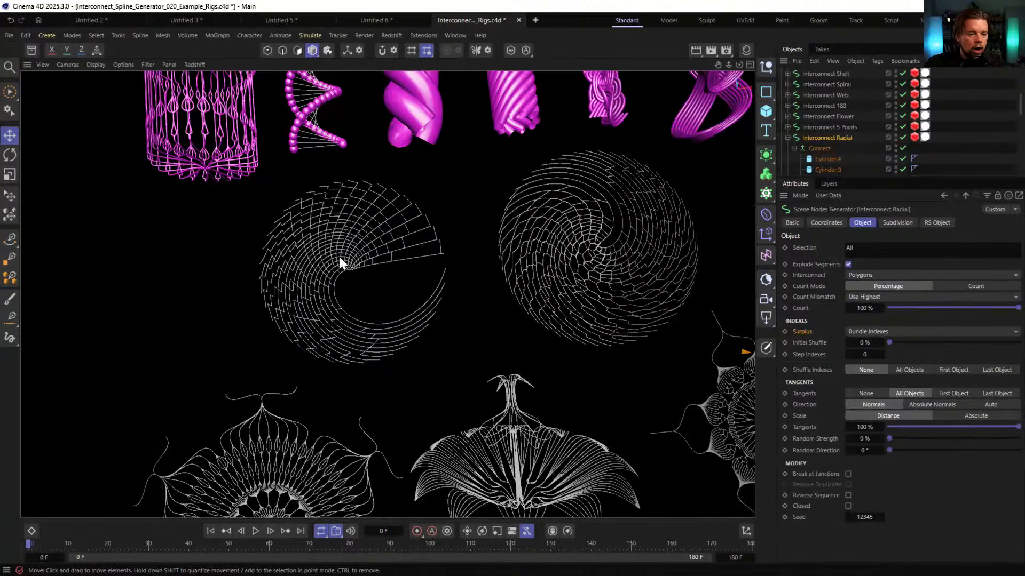
{"action": "left_click_drag", "start_coordinate": [639, 249], "coordinate": [379, 280], "text": "alt"}
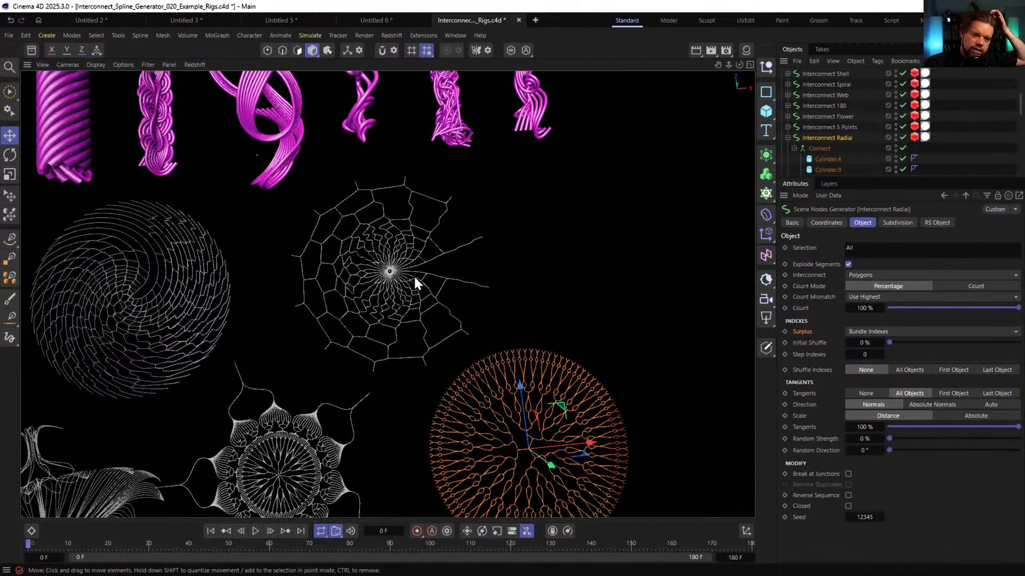
{"action": "left_click_drag", "start_coordinate": [154, 151], "coordinate": [257, 246], "text": "alt"}
{"action": "middle_click_drag", "start_coordinate": [245, 278], "coordinate": [389, 289], "text": "alt"}
{"action": "right_click_drag", "start_coordinate": [389, 289], "coordinate": [427, 275], "text": "alt"}
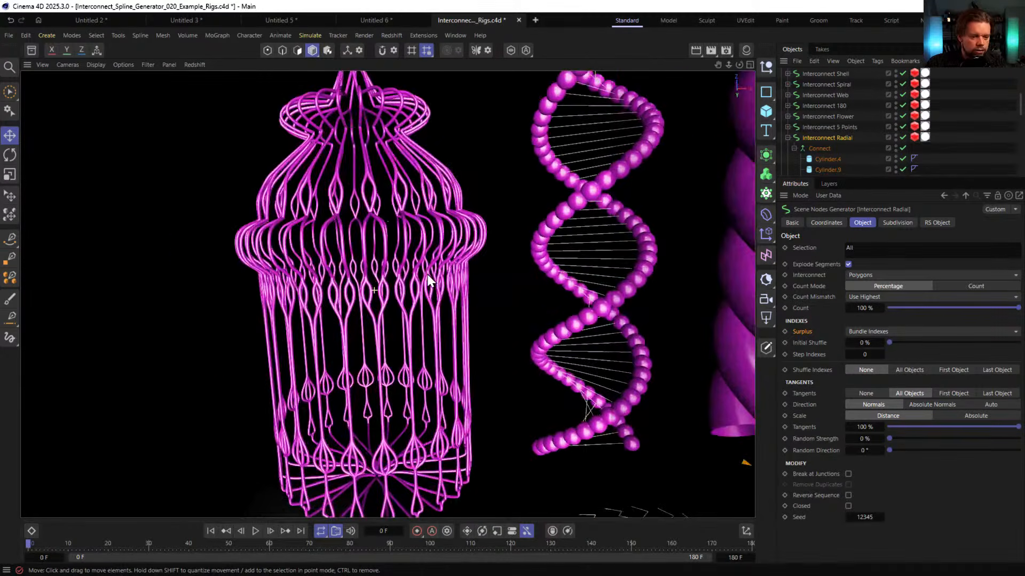
{"action": "mouse_move", "coordinate": [328, 267]}
{"action": "left_mouse_down", "text": "alt"}
{"action": "mouse_move", "coordinate": [384, 248]}
{"action": "mouse_move", "coordinate": [329, 227]}
{"action": "mouse_move", "coordinate": [320, 269]}
{"action": "left_mouse_up", "text": "alt"}
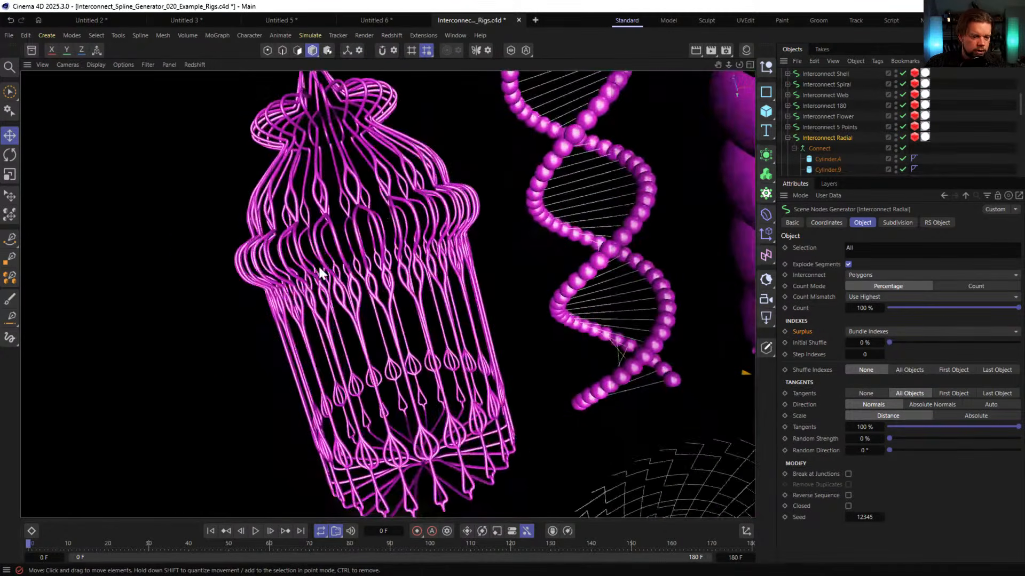
{"action": "scroll", "coordinate": [432, 224], "scroll_direction": "down", "scroll_amount": 3}
{"action": "middle_click_drag", "start_coordinate": [505, 136], "coordinate": [394, 237], "text": "alt"}
{"action": "left_click_drag", "start_coordinate": [394, 237], "coordinate": [502, 240], "text": "alt"}
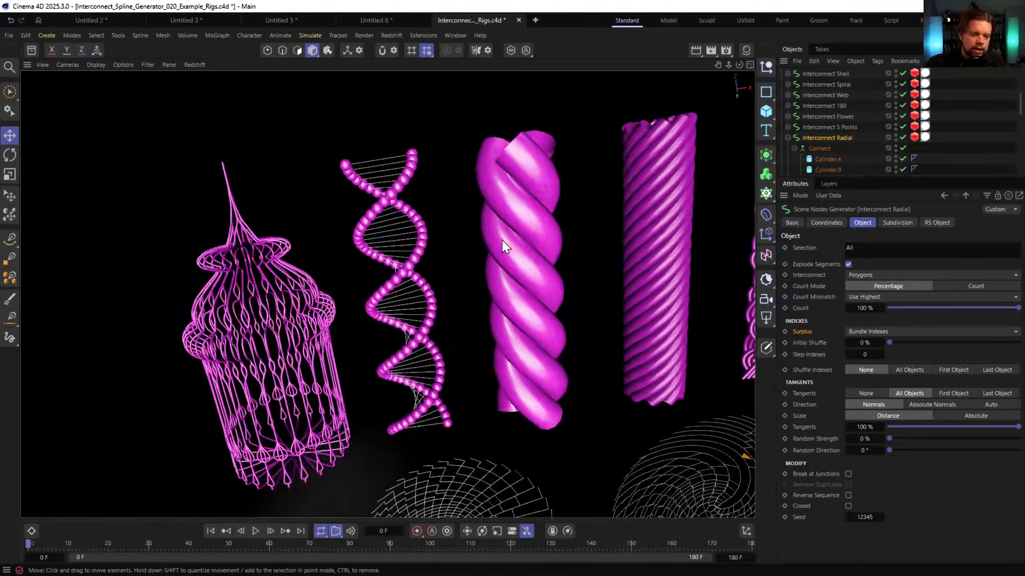
{"action": "middle_click_drag", "start_coordinate": [501, 240], "coordinate": [345, 273], "text": "alt"}
{"action": "left_click_drag", "start_coordinate": [567, 230], "coordinate": [438, 234], "text": "alt"}
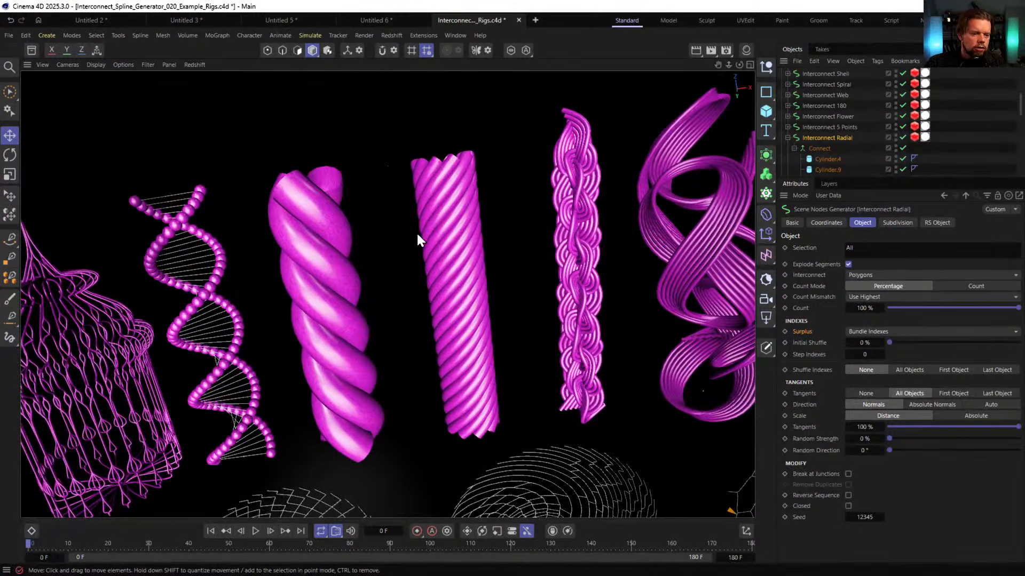
Select the thick twisted rope rig, Spiral 1, and look into its hierarchy down to the source Disc's settings
{"action": "left_click", "coordinate": [298, 215]}
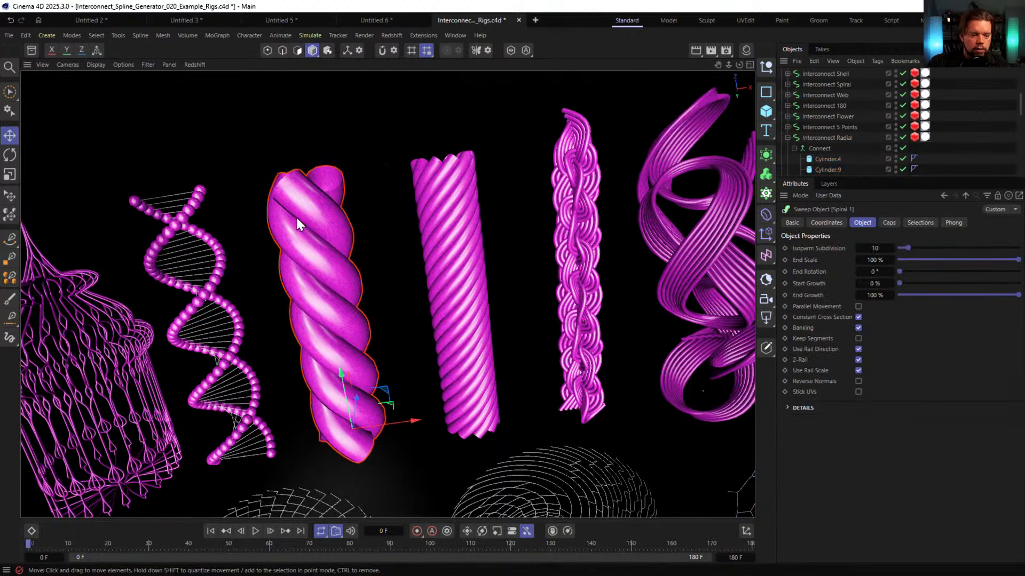
{"action": "scroll", "coordinate": [856, 121], "scroll_direction": "up", "scroll_amount": 3}
{"action": "left_click", "coordinate": [787, 74]}
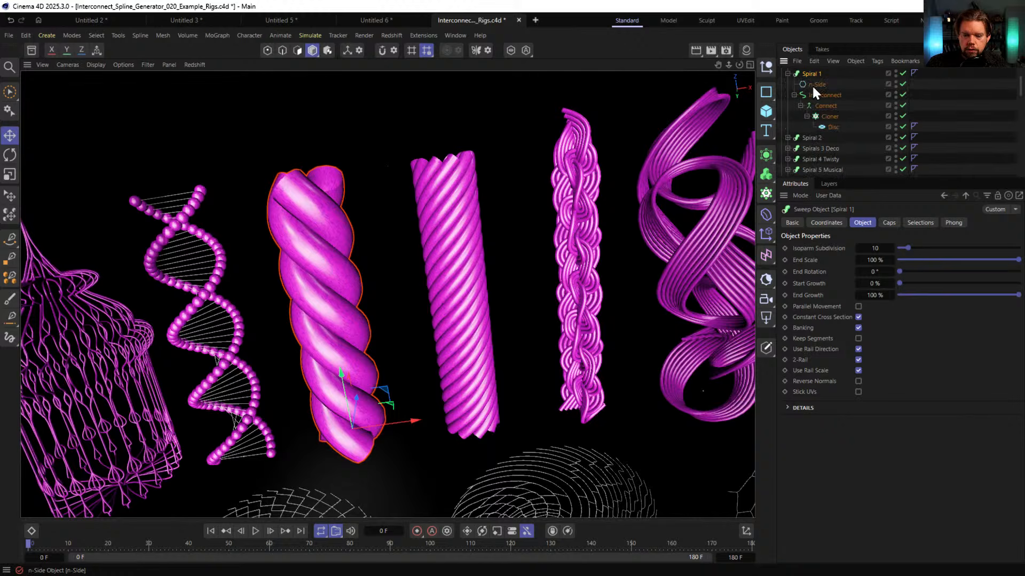
{"action": "left_click", "coordinate": [832, 127]}
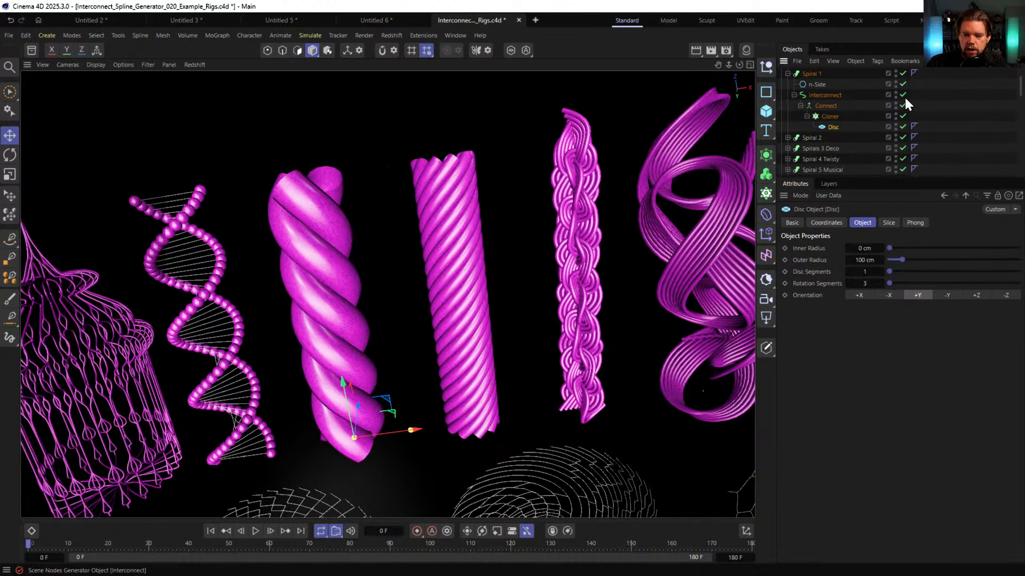
Disable Spiral 1's Sweep, n-Side and Interconnect with shaded lines displayed, and inspect the Cloner stacking the rotated discs
{"action": "left_click_drag", "start_coordinate": [902, 95], "coordinate": [898, 78]}
{"action": "left_click_drag", "start_coordinate": [329, 367], "coordinate": [344, 401], "text": "alt"}
{"action": "key", "text": "n"}
{"action": "key", "text": "b"}
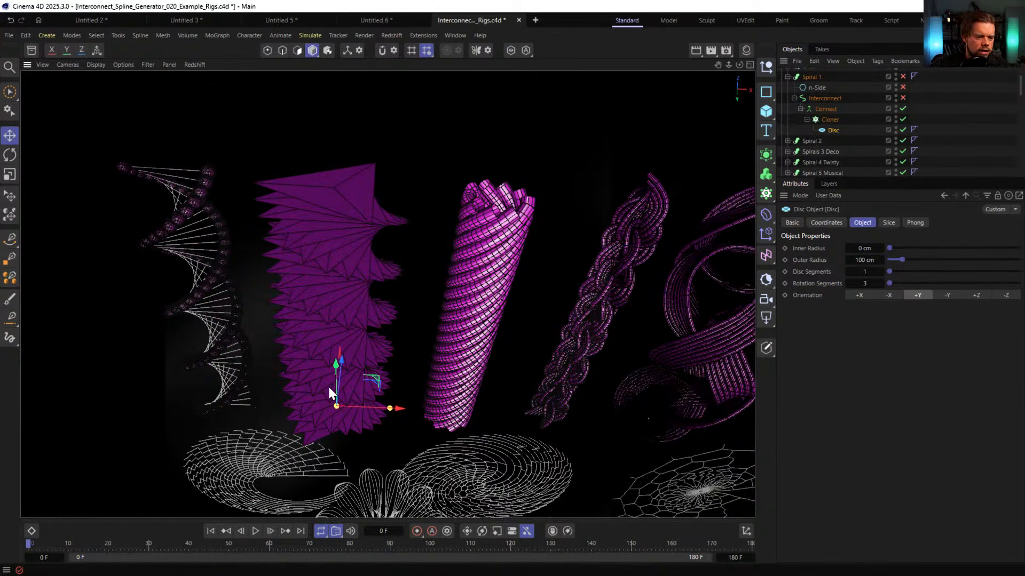
{"action": "left_click", "coordinate": [822, 119]}
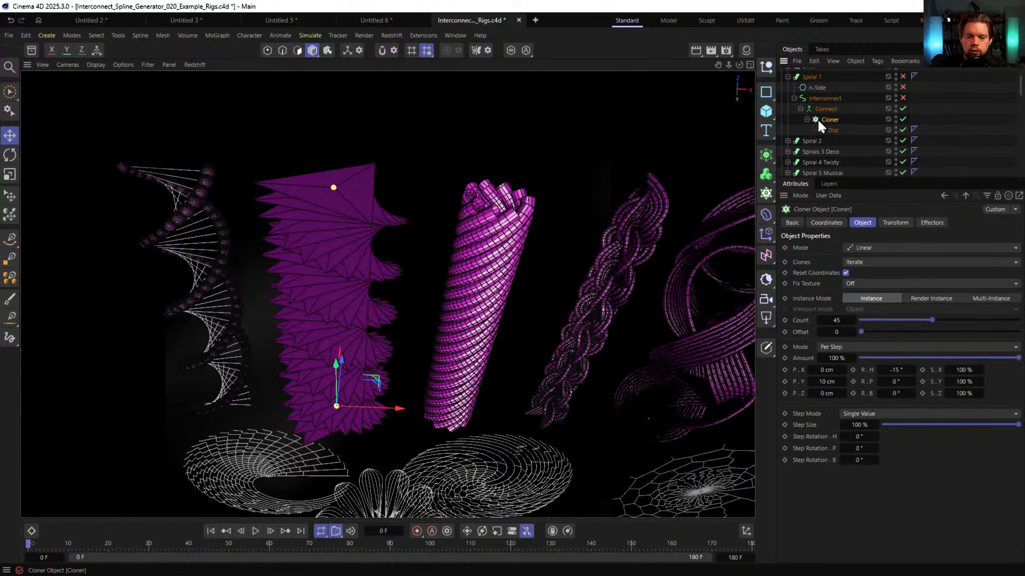
Re-enable Spiral 1's Interconnect, n-Side and Sweep one after another to review how the rope is built up
{"action": "left_click", "coordinate": [903, 98]}
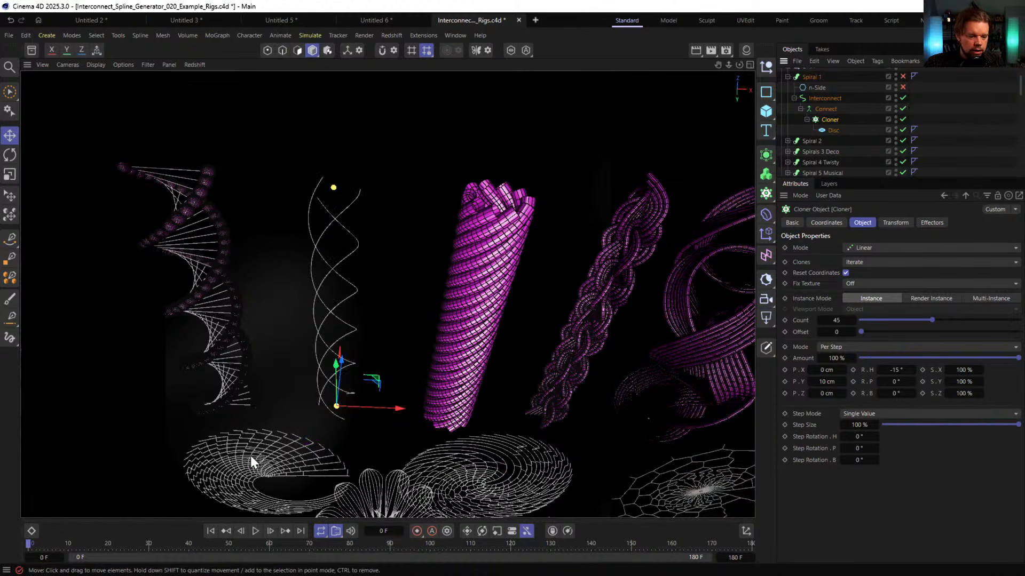
{"action": "left_click", "coordinate": [902, 86]}
{"action": "left_click", "coordinate": [902, 77]}
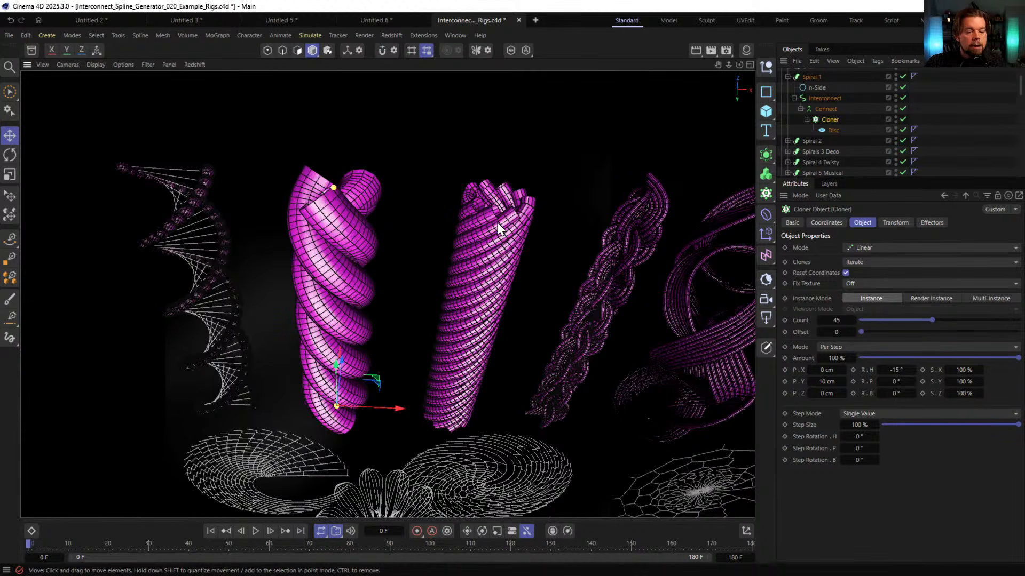
Select the braided Spirals 3 Deco rig and examine its interwoven strands up close
{"action": "middle_click_drag", "start_coordinate": [497, 223], "coordinate": [208, 181]}
{"action": "left_click", "coordinate": [372, 197]}
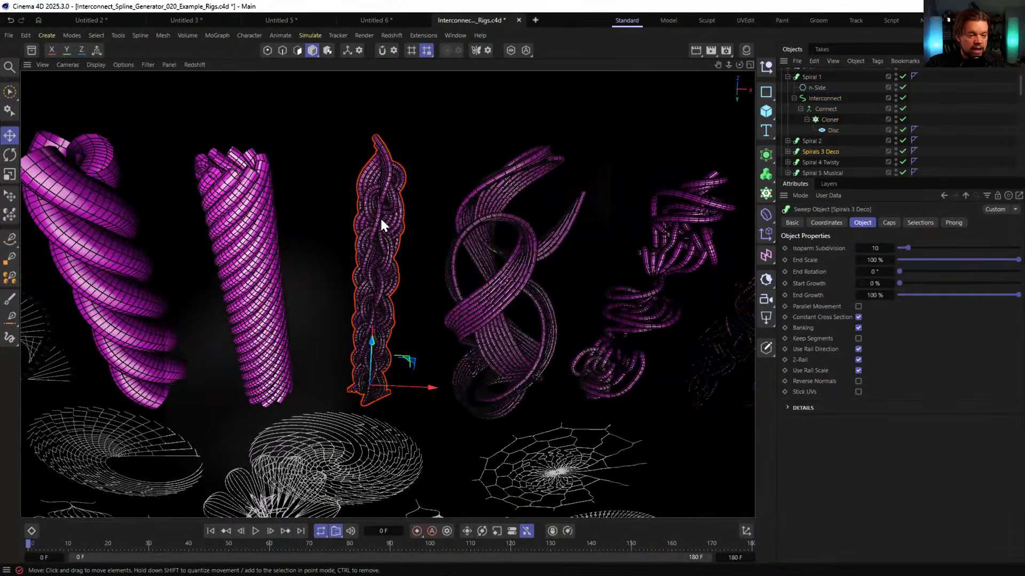
{"action": "left_click_drag", "start_coordinate": [379, 216], "coordinate": [380, 265], "text": "alt"}
{"action": "right_click_drag", "start_coordinate": [380, 264], "coordinate": [400, 210], "text": "alt"}
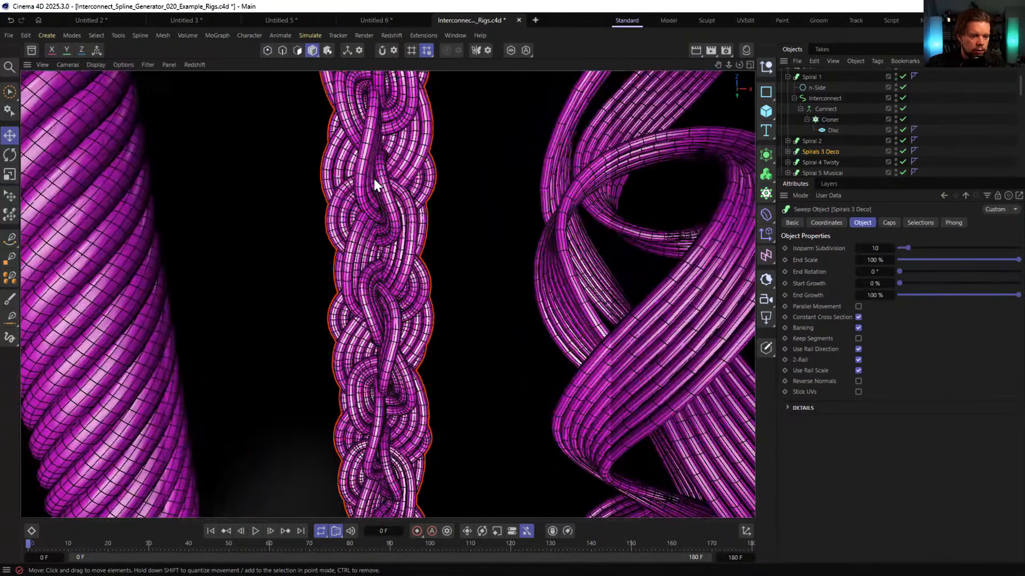
{"action": "middle_click_drag", "start_coordinate": [383, 163], "coordinate": [501, 229], "text": "alt"}
{"action": "right_click_drag", "start_coordinate": [500, 228], "coordinate": [372, 204], "text": "alt"}
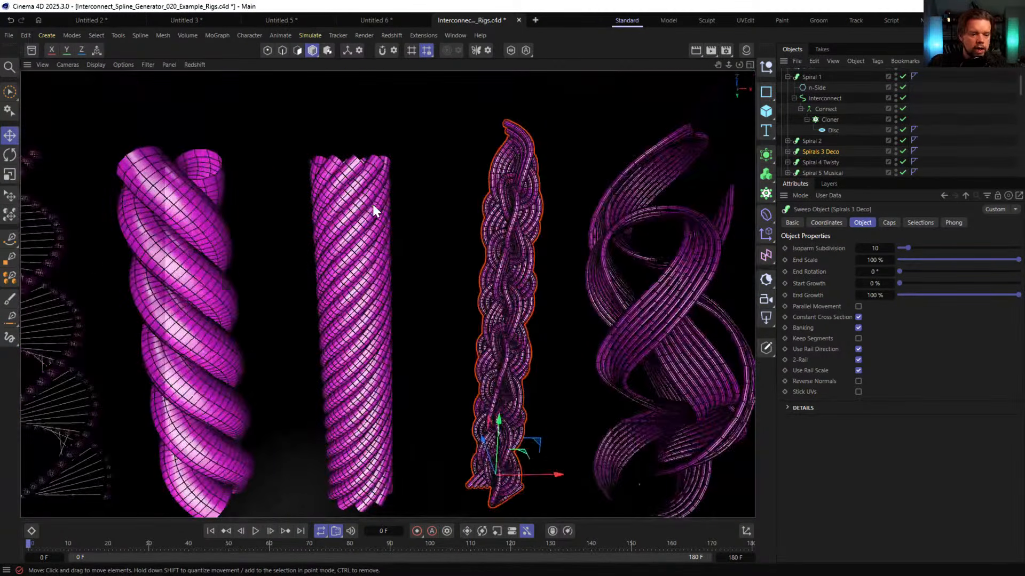
Set the per-step rotation of the Cloner inside Spiral 2 to H 10°, P 16° and B 13°
{"action": "left_click", "coordinate": [372, 204]}
{"action": "left_click", "coordinate": [788, 140]}
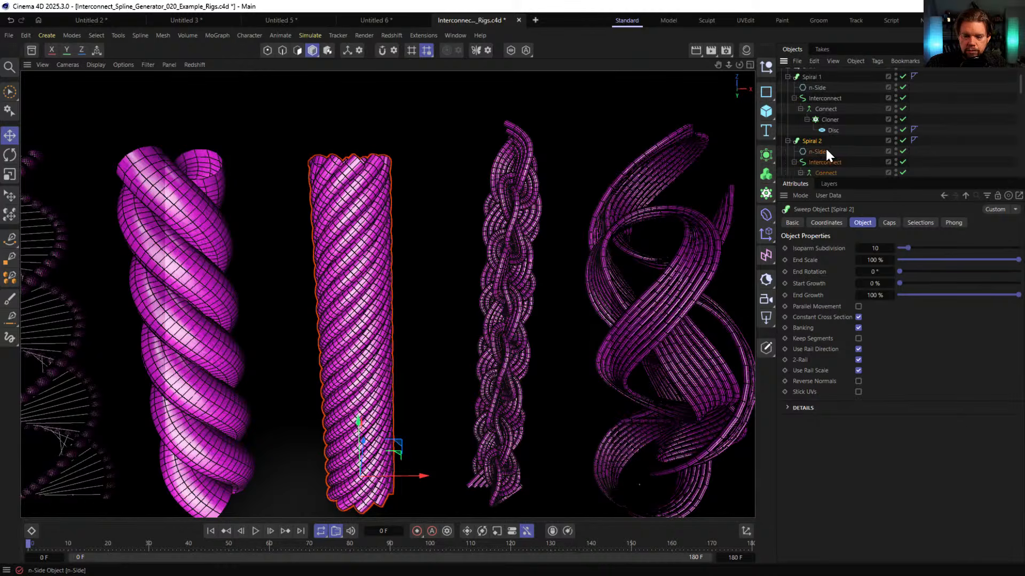
{"action": "scroll", "coordinate": [832, 146], "scroll_direction": "down", "scroll_amount": 3}
{"action": "left_click", "coordinate": [826, 120]}
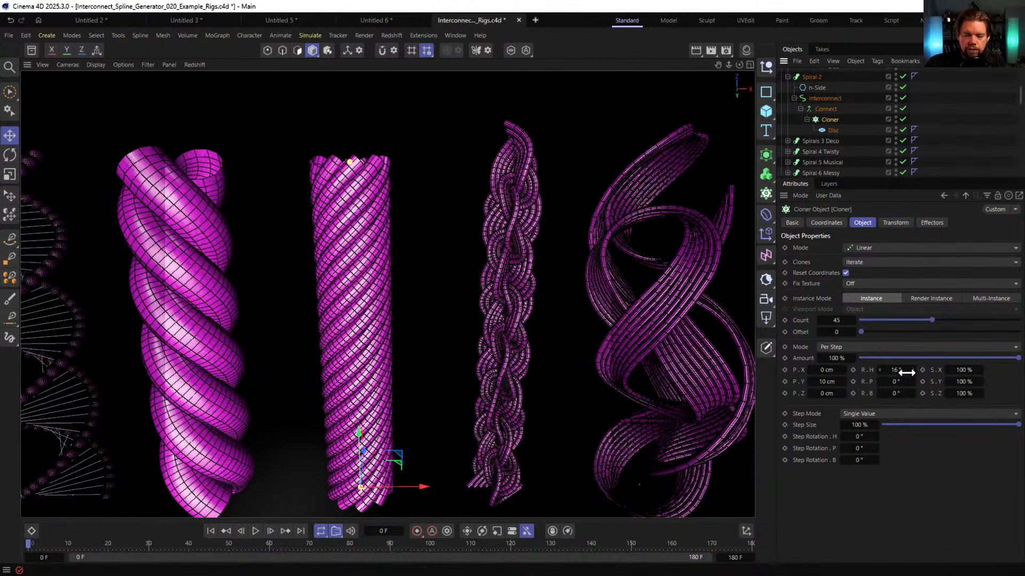
{"action": "left_click_drag", "start_coordinate": [907, 373], "coordinate": [903, 392]}
Examine the modified Spiral 2 and its neighbouring spiral rigs, and switch the viewport to Gouraud shading without lines
{"action": "left_click_drag", "start_coordinate": [358, 308], "coordinate": [297, 341], "text": "alt"}
{"action": "right_click_drag", "start_coordinate": [343, 311], "coordinate": [414, 283], "text": "alt"}
{"action": "mouse_move", "coordinate": [414, 282]}
{"action": "left_mouse_down", "text": "alt"}
{"action": "mouse_move", "coordinate": [392, 281]}
{"action": "mouse_move", "coordinate": [515, 289]}
{"action": "left_mouse_up", "text": "alt"}
{"action": "key", "text": "n"}
{"action": "key", "text": "a"}
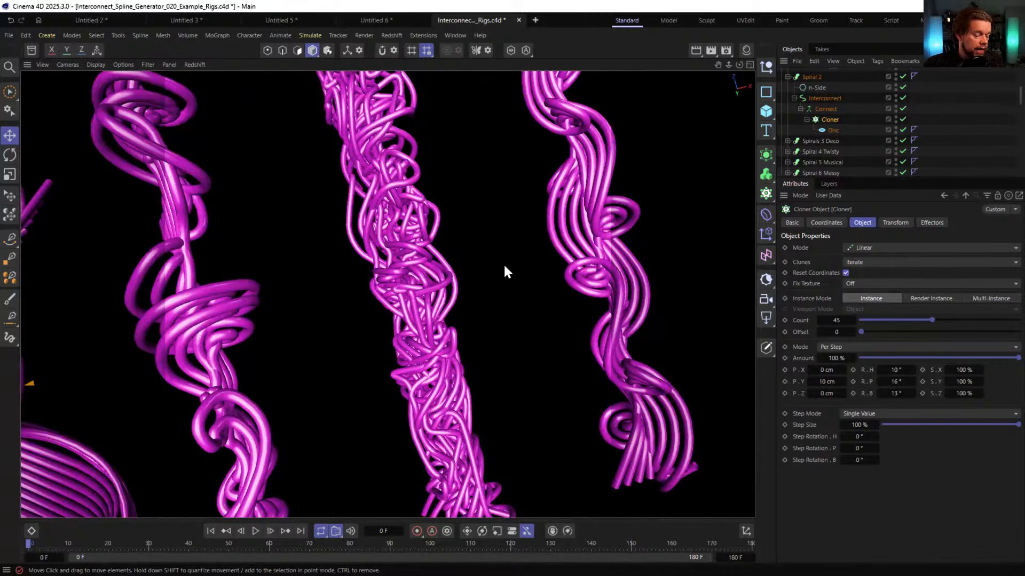
Examine the curled rig at the end of the spiral row up close, and frame the whole set of example rigs
{"action": "scroll", "coordinate": [389, 234], "scroll_direction": "down", "scroll_amount": 5}
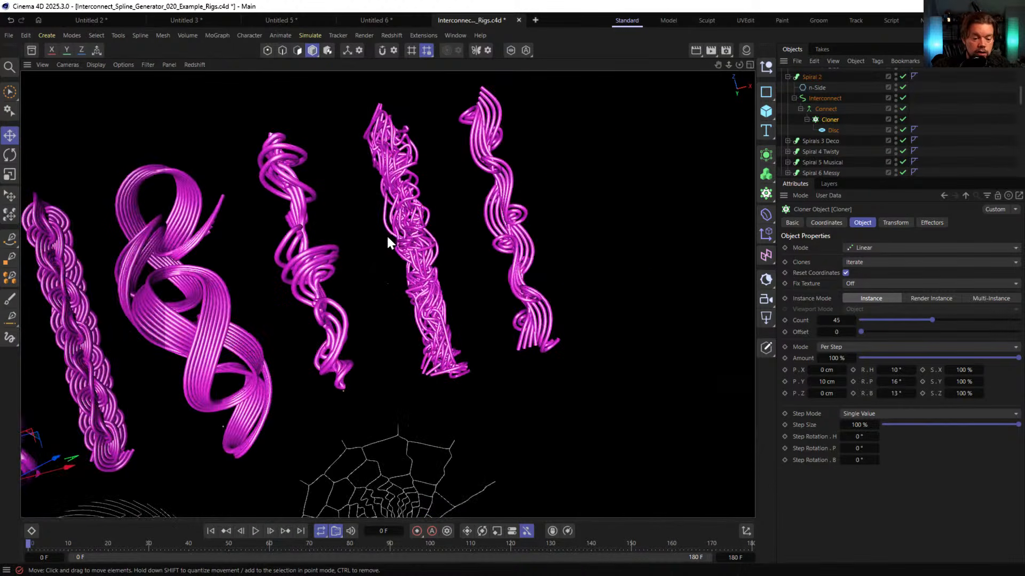
{"action": "left_click_drag", "start_coordinate": [522, 235], "coordinate": [422, 260], "text": "alt"}
{"action": "right_click_drag", "start_coordinate": [423, 261], "coordinate": [465, 241], "text": "alt"}
{"action": "mouse_move", "coordinate": [465, 241]}
{"action": "left_mouse_down", "text": "alt"}
{"action": "mouse_move", "coordinate": [394, 248]}
{"action": "mouse_move", "coordinate": [447, 235]}
{"action": "left_mouse_up", "text": "alt"}
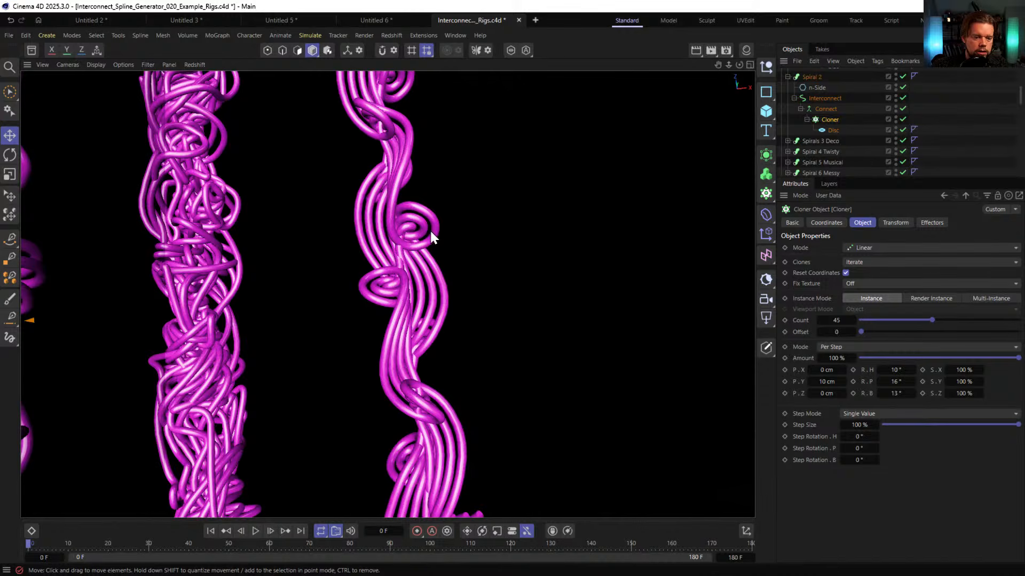
{"action": "right_click_drag", "start_coordinate": [405, 245], "coordinate": [250, 277], "text": "alt"}
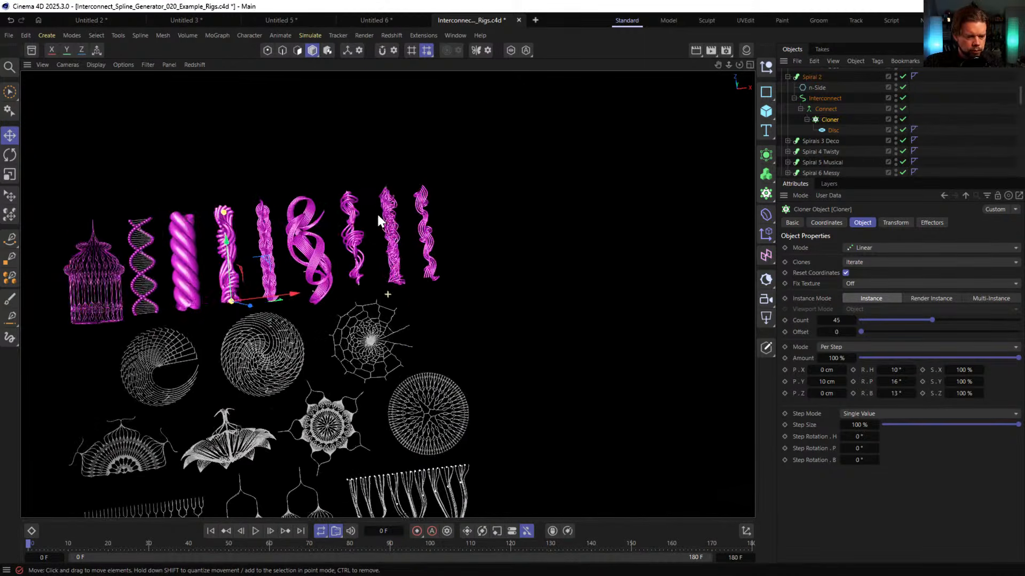
{"action": "mouse_move", "coordinate": [377, 212]}
{"action": "middle_mouse_down", "text": "alt"}
{"action": "mouse_move", "coordinate": [425, 167]}
{"action": "mouse_move", "coordinate": [389, 170]}
{"action": "middle_mouse_up", "text": "alt"}
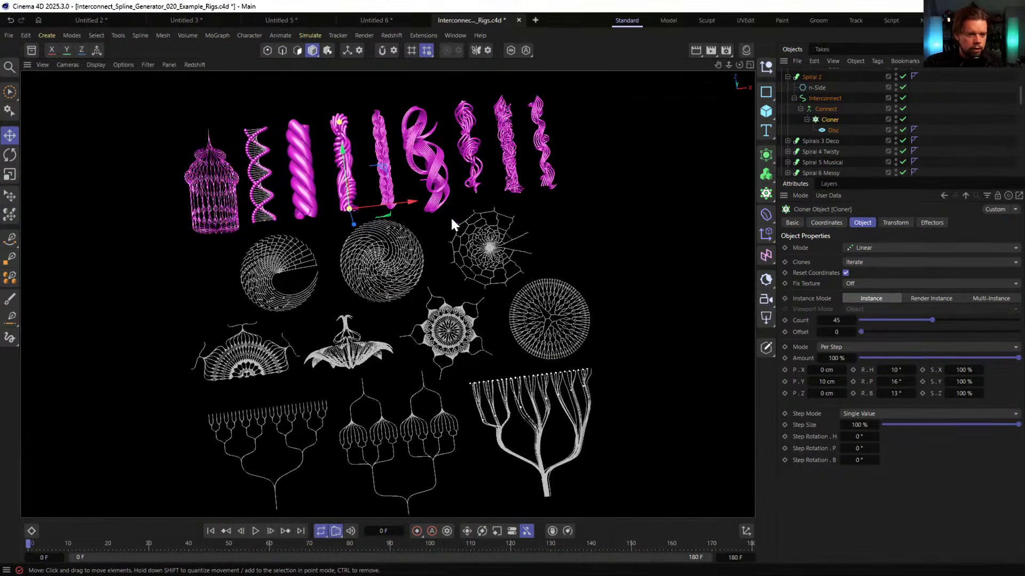
Open the Interconnect_Spline_Generator_030_Cables scene from the Rocket Lasso assets and close the Asset Browser
{"action": "left_click", "coordinate": [35, 52]}
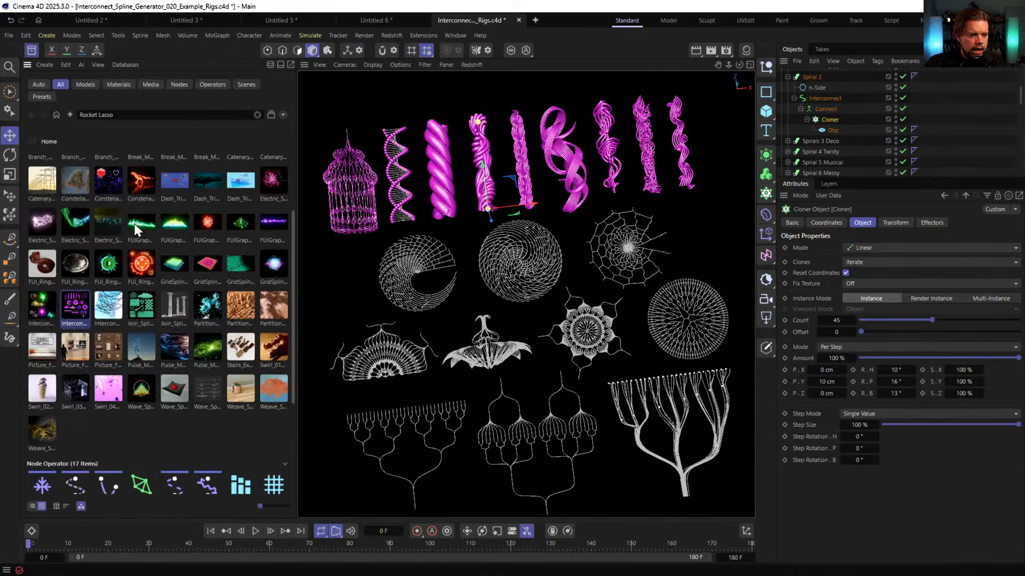
{"action": "double_click", "coordinate": [102, 313]}
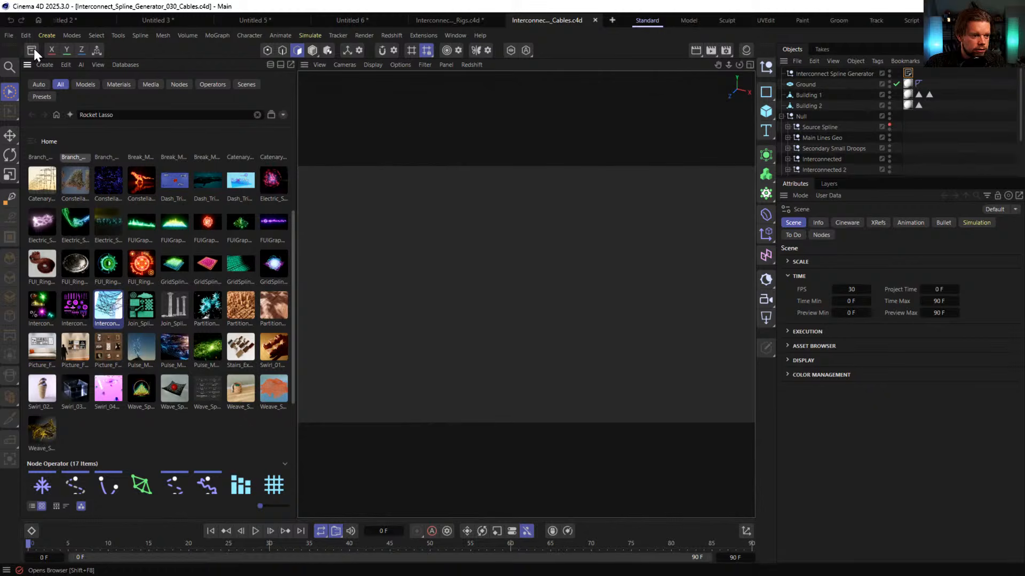
{"action": "left_click", "coordinate": [32, 51]}
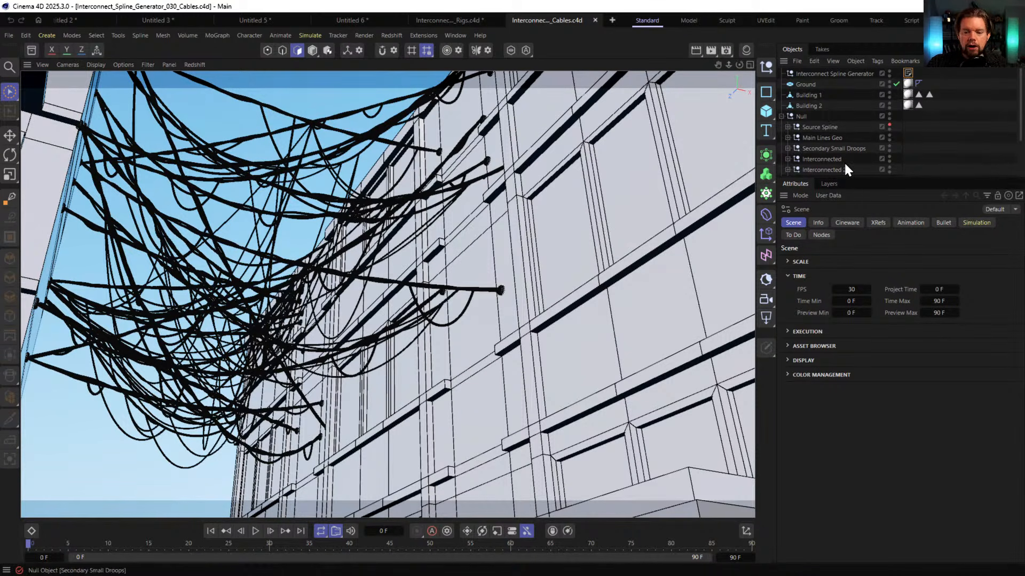
Enlarge the object list to show the full cables hierarchy and look inside the Source Spline group
{"action": "left_click_drag", "start_coordinate": [848, 177], "coordinate": [862, 342]}
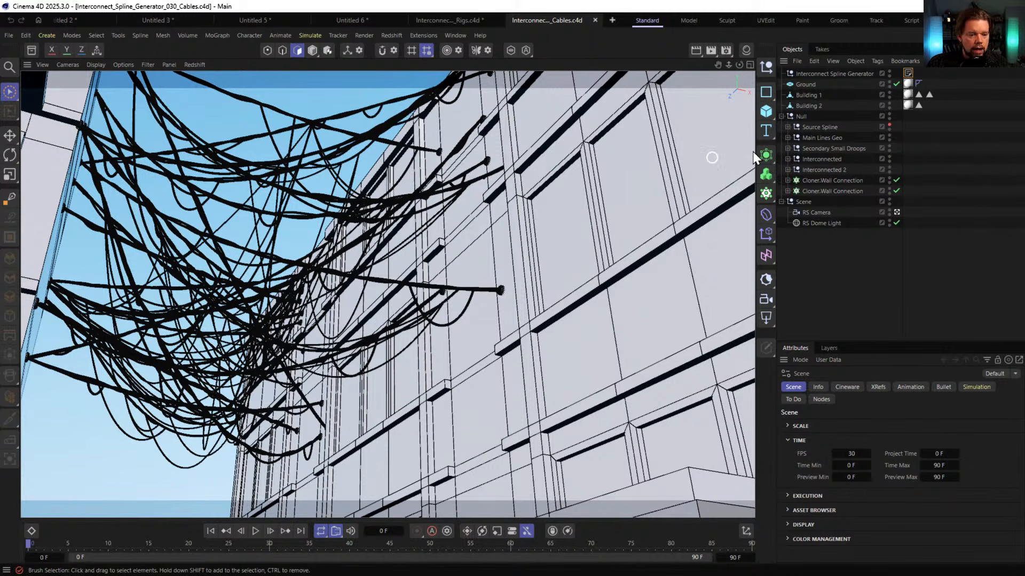
{"action": "left_click", "coordinate": [786, 127]}
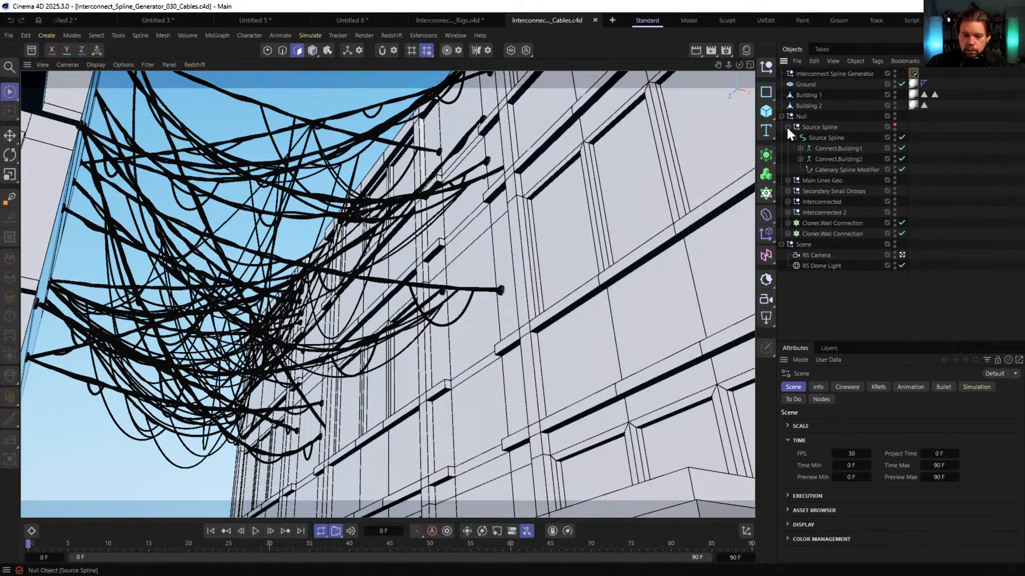
{"action": "left_click", "coordinate": [786, 126]}
Delete all cable groups from Main Lines Geo through the second Cloner.Wall Connection, leaving only the Source Spline group under Null
{"action": "left_click", "coordinate": [813, 139]}
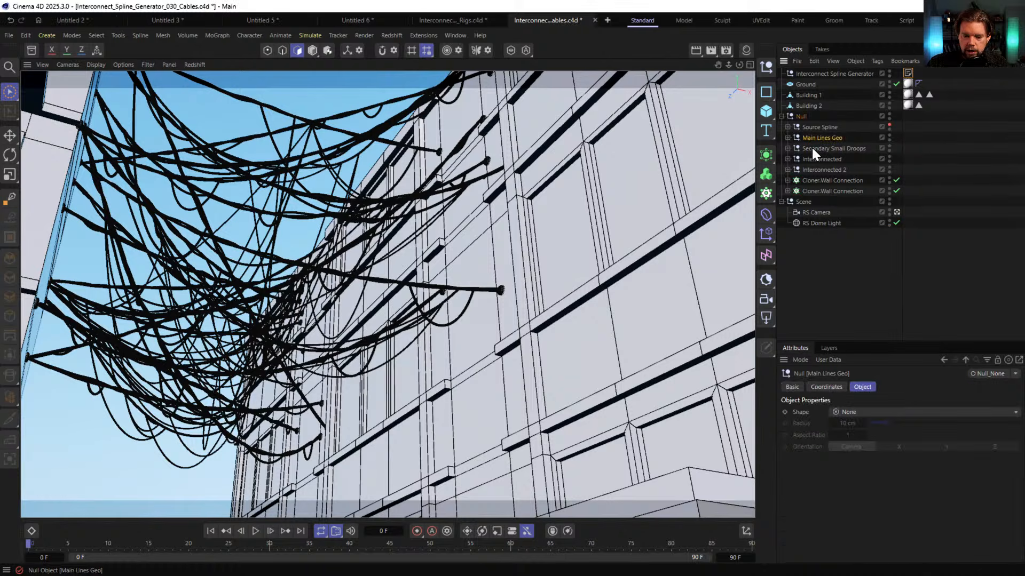
{"action": "left_click", "coordinate": [788, 138]}
{"action": "left_click", "coordinate": [786, 138]}
{"action": "left_click", "coordinate": [812, 192], "text": "shift"}
{"action": "key", "text": "Delete"}
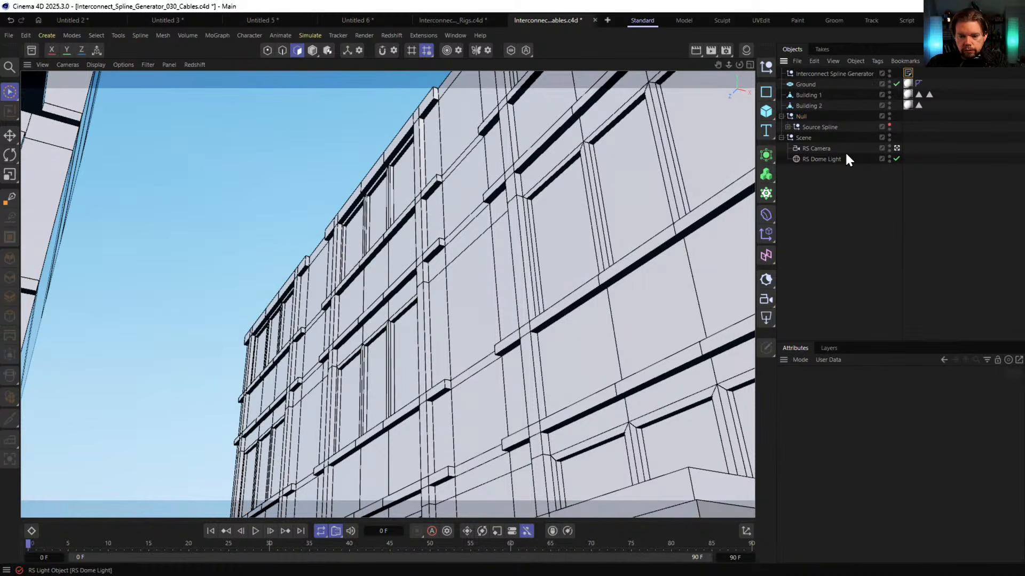
Unhide the Source Spline group and expand it down to the Cloner inside Connect.Building1
{"action": "left_click", "coordinate": [889, 118]}
{"action": "left_click", "coordinate": [787, 127]}
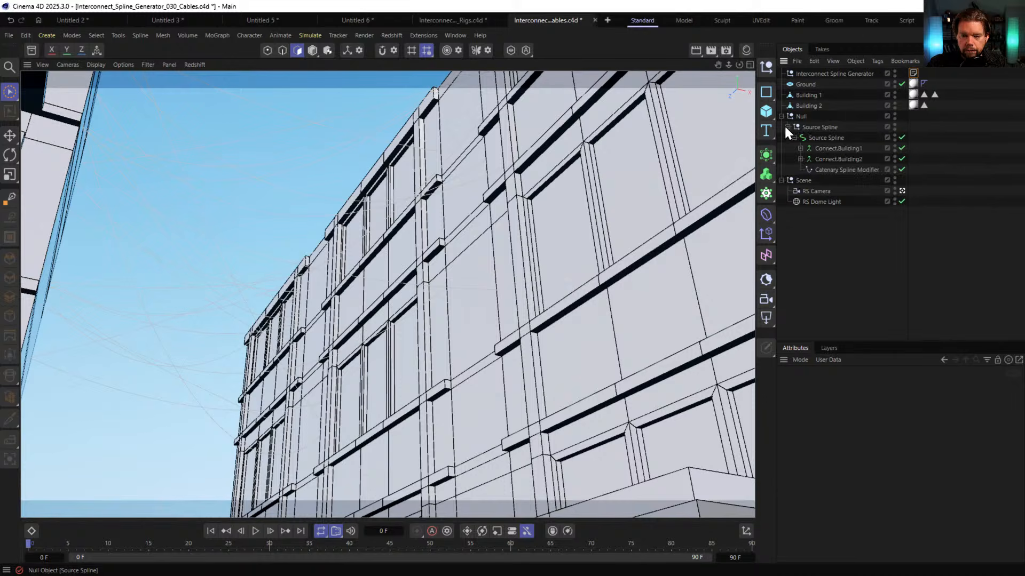
{"action": "left_click", "coordinate": [840, 139]}
{"action": "left_click", "coordinate": [830, 159]}
{"action": "left_click", "coordinate": [799, 149]}
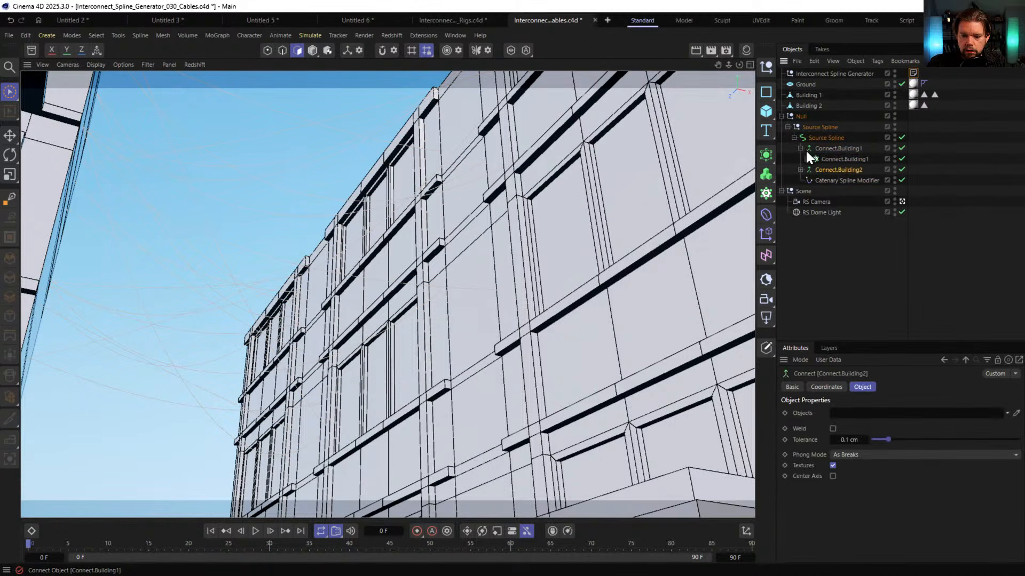
Disable the Source Spline generator to inspect both buildings' source polygons, and re-enable it with the Catenary Spline Modifier left off
{"action": "left_click", "coordinate": [824, 138]}
{"action": "left_click", "coordinate": [901, 138]}
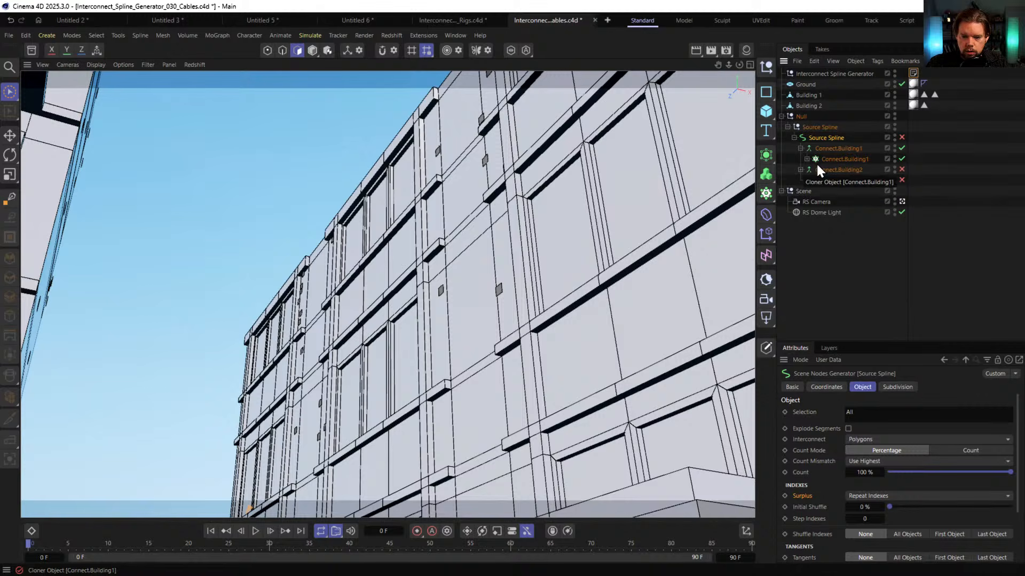
{"action": "left_click", "coordinate": [900, 169]}
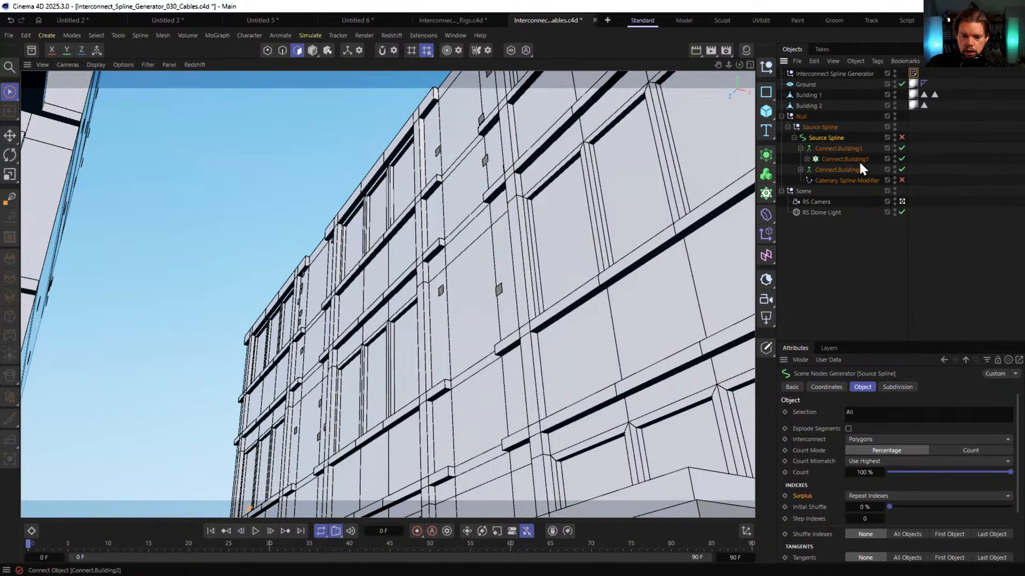
{"action": "left_click", "coordinate": [900, 138]}
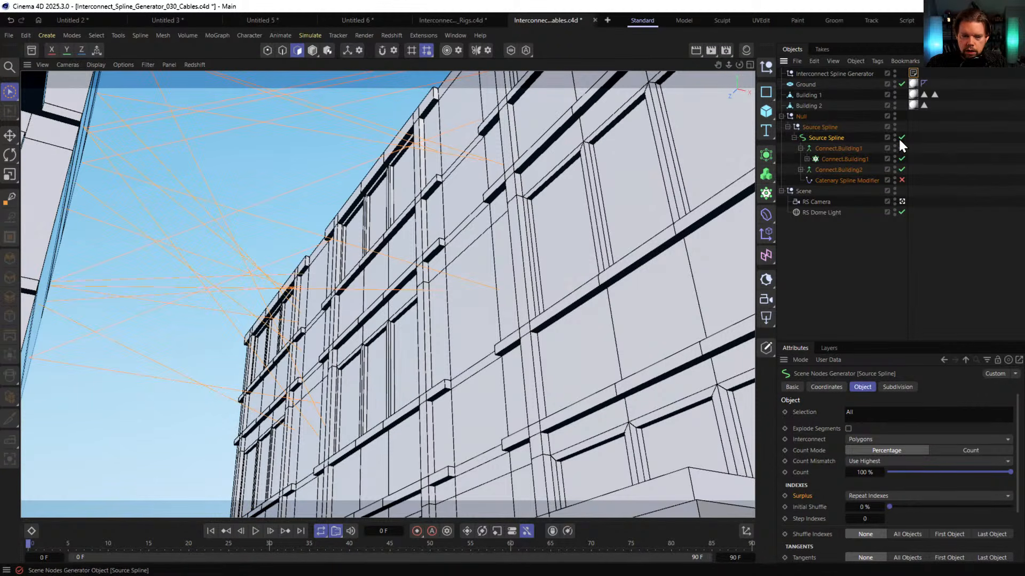
Expand the Cloner inside Connect.Building1 and inspect the settings of its Single Polygon plane and of the Cloner itself
{"action": "left_click", "coordinate": [811, 264]}
{"action": "left_click", "coordinate": [806, 159]}
{"action": "left_click", "coordinate": [844, 170]}
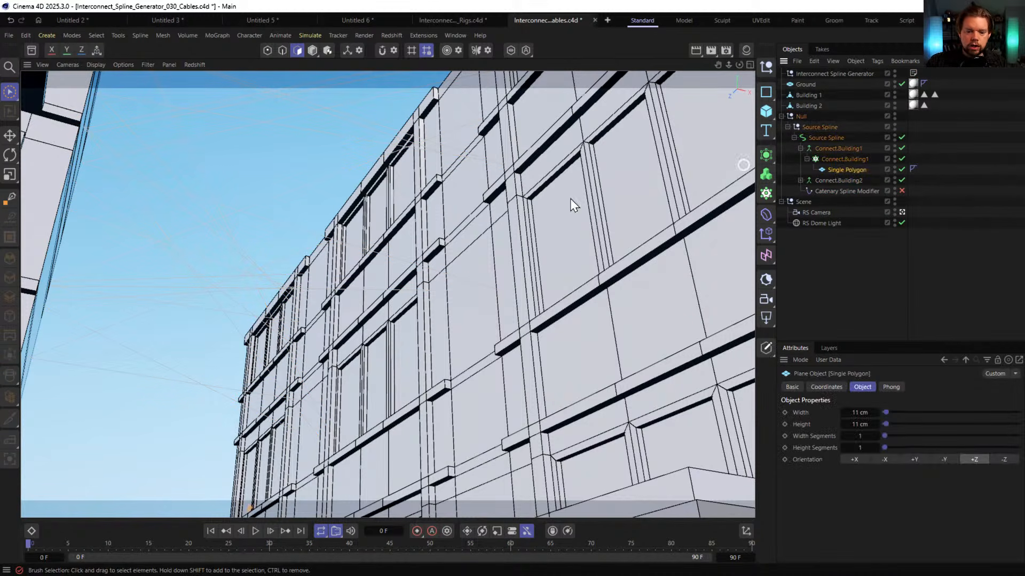
{"action": "left_click", "coordinate": [832, 159]}
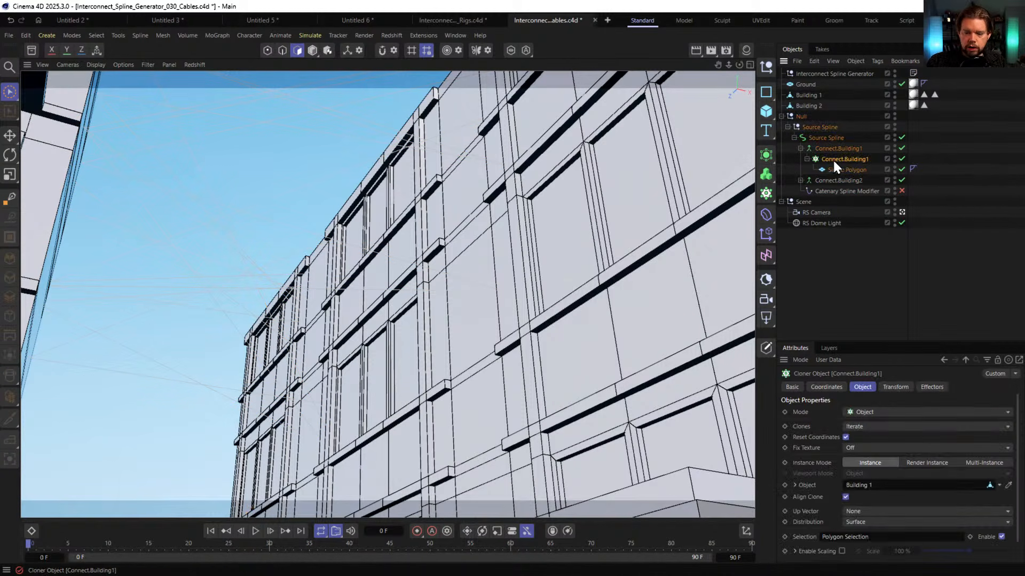
Disable the Source Spline generator to inspect Cloner.1 in Connect.Building2 and the polygons on the walls, and re-enable it with both Connect groups collapsed
{"action": "left_click", "coordinate": [901, 138]}
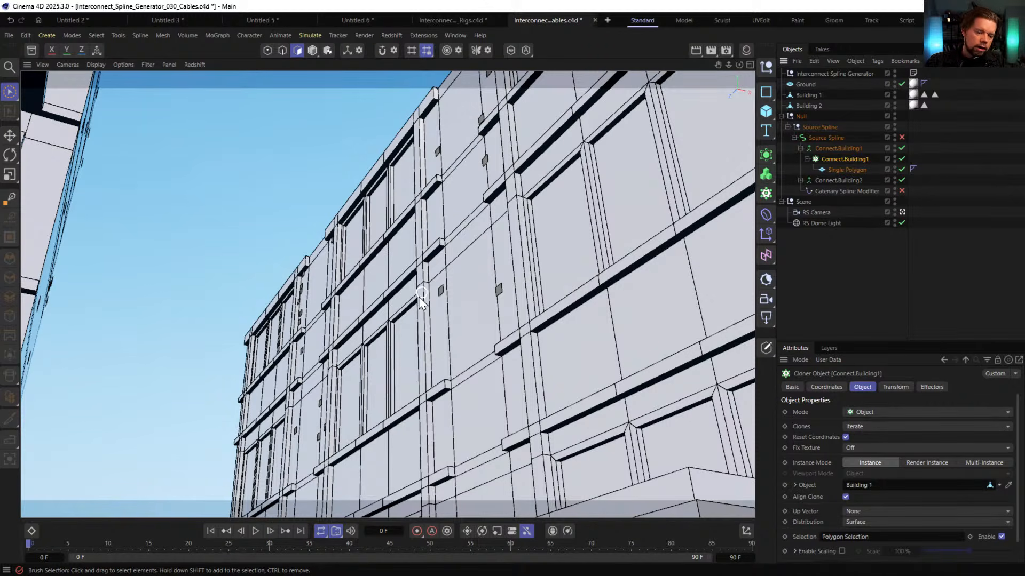
{"action": "left_click", "coordinate": [799, 180]}
{"action": "left_click", "coordinate": [825, 191]}
{"action": "left_click_drag", "start_coordinate": [153, 216], "coordinate": [36, 226], "text": "alt"}
{"action": "left_click_drag", "start_coordinate": [149, 221], "coordinate": [267, 222], "text": "alt"}
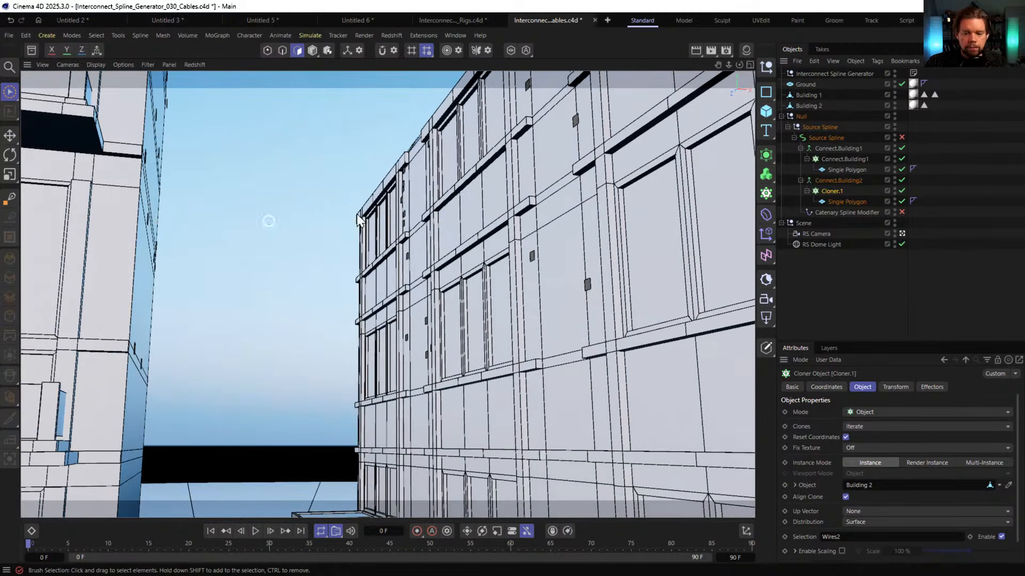
{"action": "left_click", "coordinate": [799, 148]}
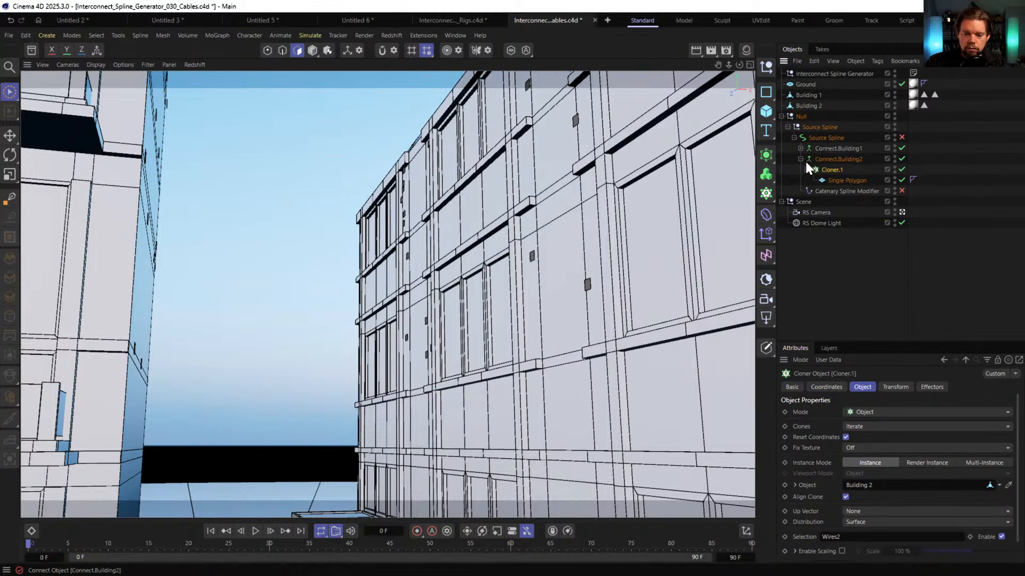
{"action": "left_click", "coordinate": [801, 159]}
{"action": "left_click", "coordinate": [902, 137]}
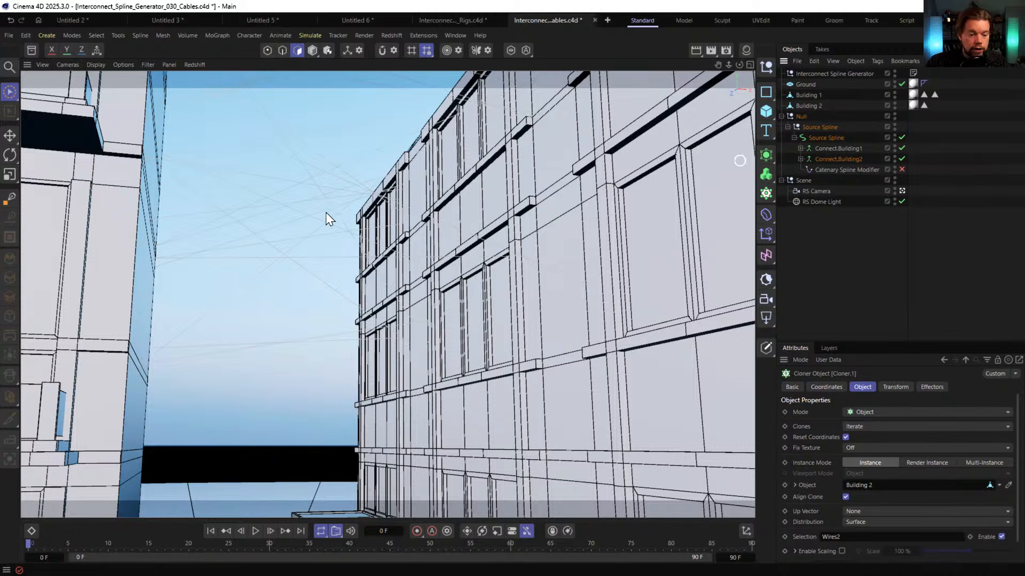
{"action": "left_click_drag", "start_coordinate": [327, 217], "coordinate": [287, 137], "text": "alt"}
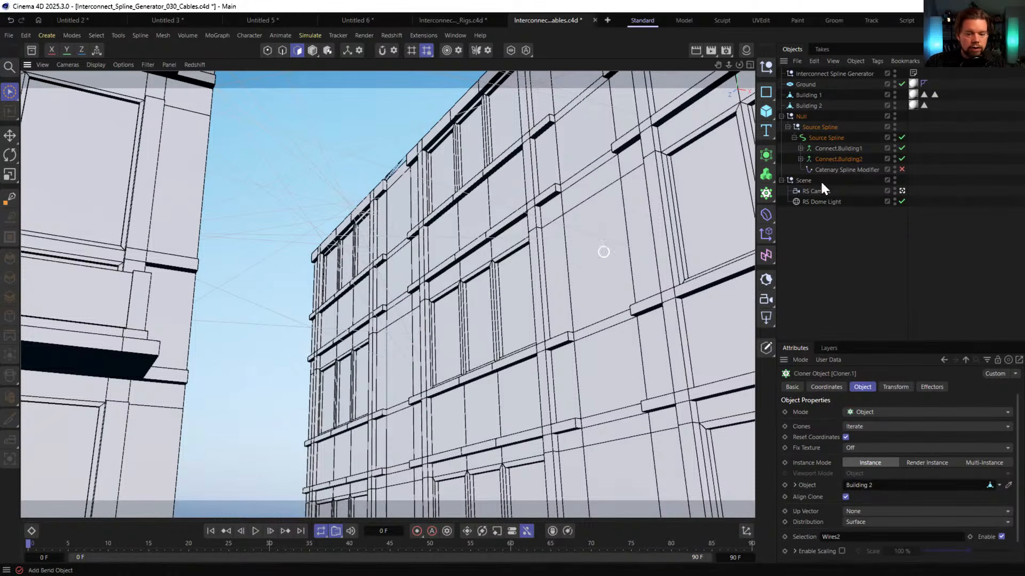
Show the complete Source Spline generator settings in an enlarged attributes area and review the lines between the buildings
{"action": "left_click", "coordinate": [821, 137]}
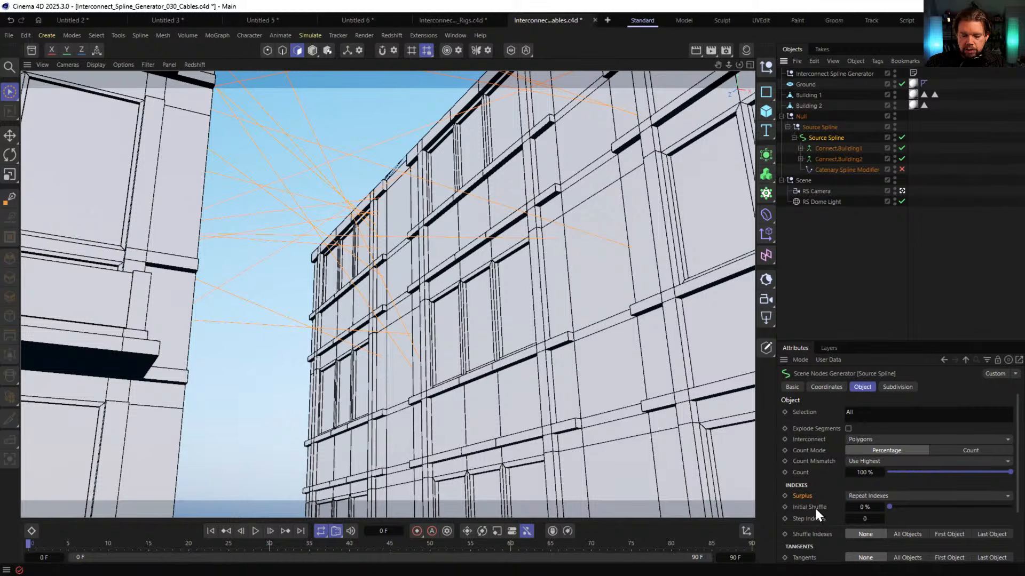
{"action": "left_click_drag", "start_coordinate": [876, 341], "coordinate": [876, 214]}
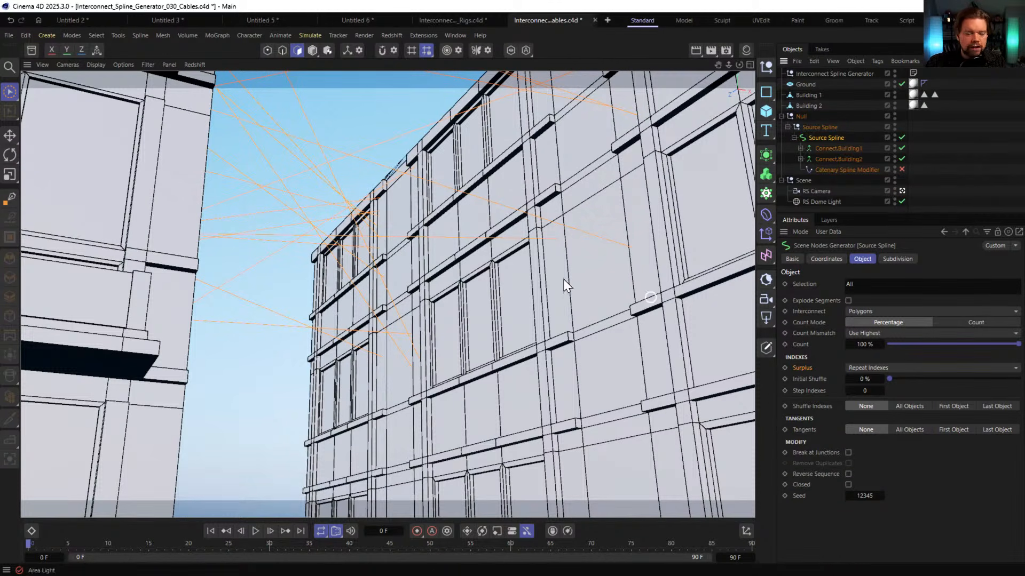
{"action": "left_click_drag", "start_coordinate": [367, 245], "coordinate": [356, 245], "text": "alt"}
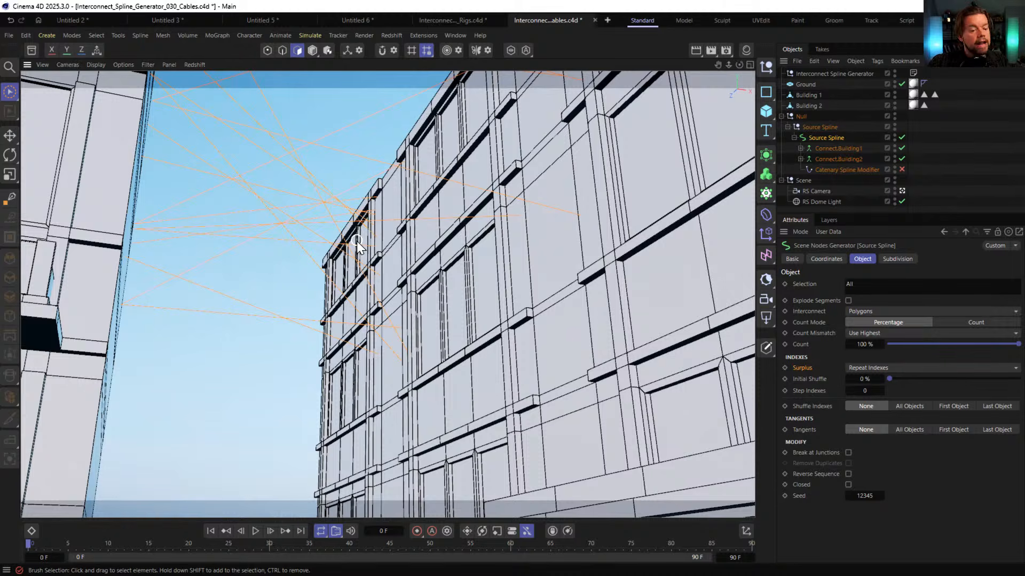
Delete the Catenary Spline Modifier under the Source Spline generator, leaving that generator selected
{"action": "left_click", "coordinate": [828, 170]}
{"action": "key", "text": "Delete"}
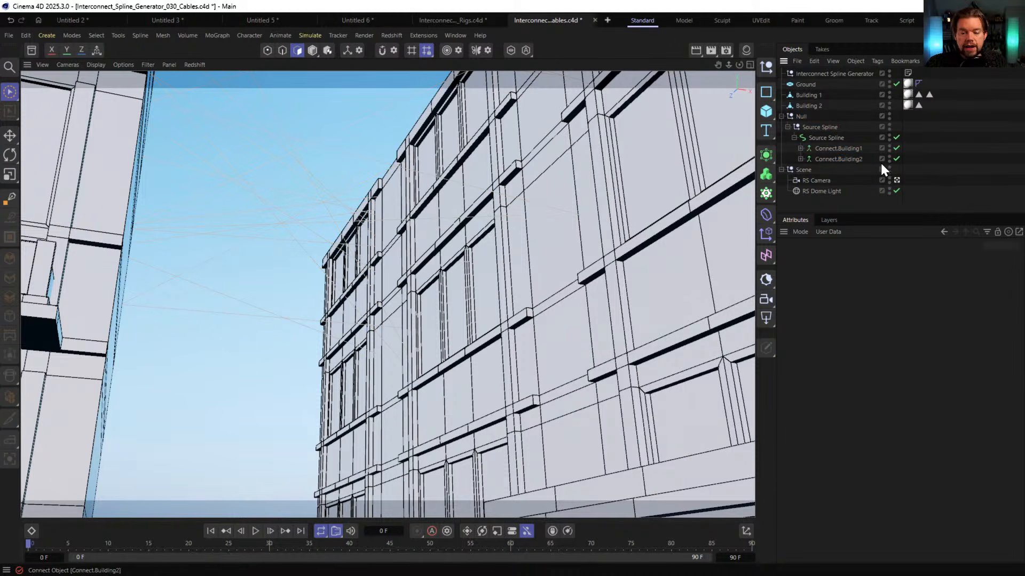
{"action": "left_click", "coordinate": [825, 138]}
{"action": "key", "text": "shift+c"}
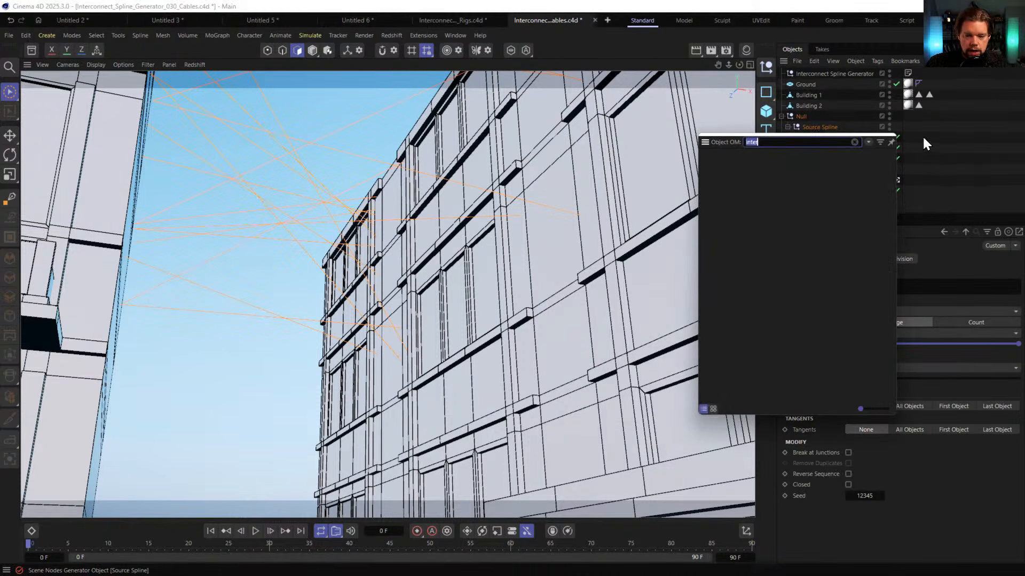
{"action": "key", "text": "Escape"}
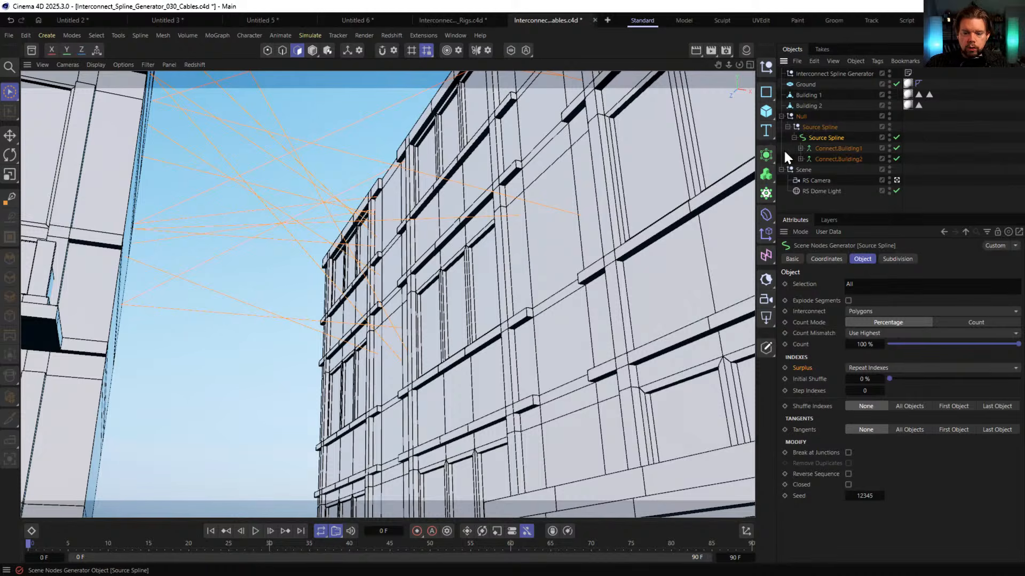
Create a Sweep in the Source Spline group and make the Source Spline generator its child
{"action": "left_click", "coordinate": [766, 155]}
{"action": "left_click", "coordinate": [693, 211]}
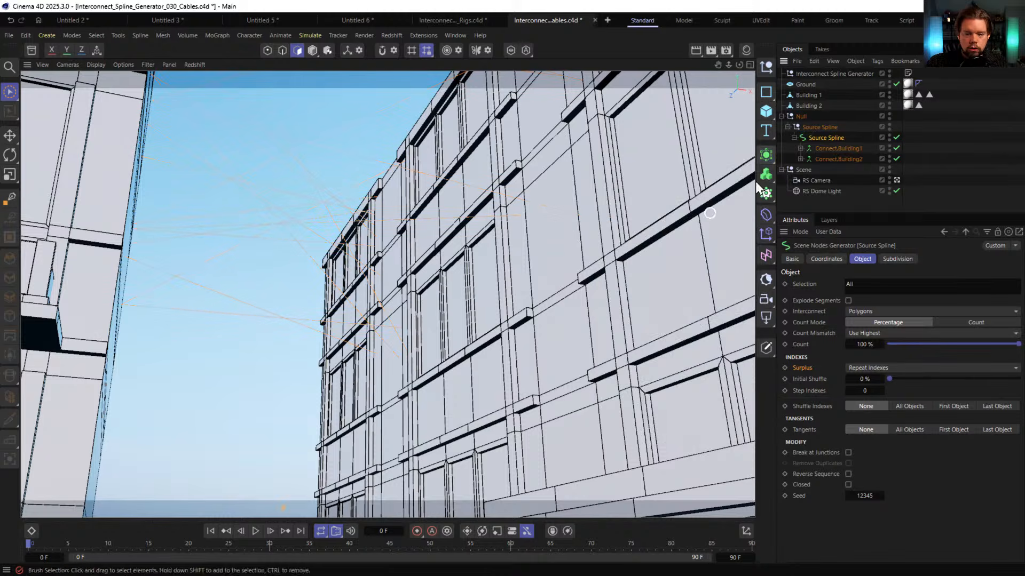
{"action": "left_click_drag", "start_coordinate": [823, 148], "coordinate": [818, 146]}
{"action": "left_click", "coordinate": [830, 148]}
{"action": "left_click", "coordinate": [766, 92]}
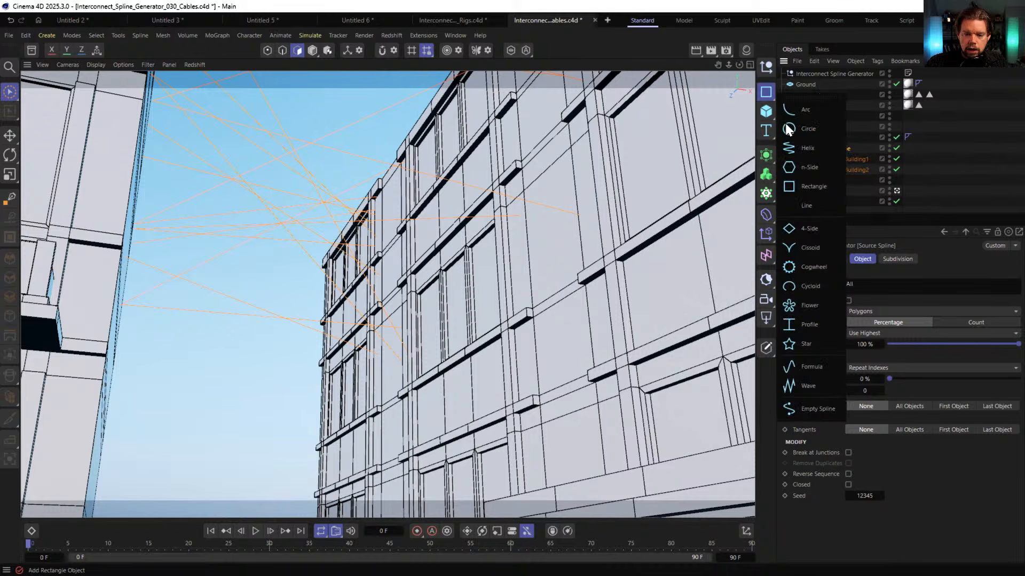
{"action": "left_click", "coordinate": [813, 174]}
{"action": "left_click_drag", "start_coordinate": [805, 74], "coordinate": [821, 155]}
{"action": "double_click", "coordinate": [839, 284]}
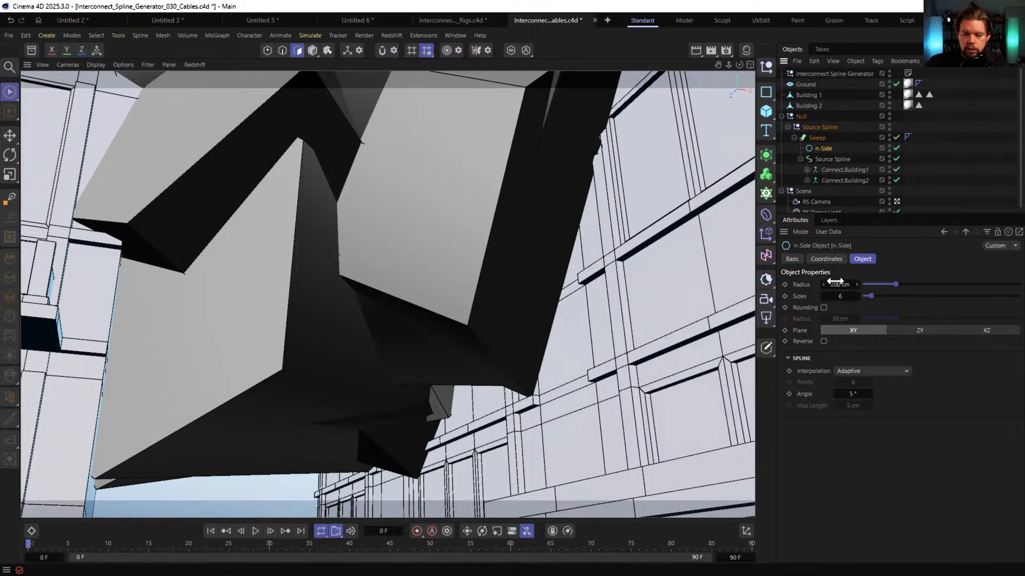
{"action": "type", "text": "2"}
{"action": "key", "text": "Return"}
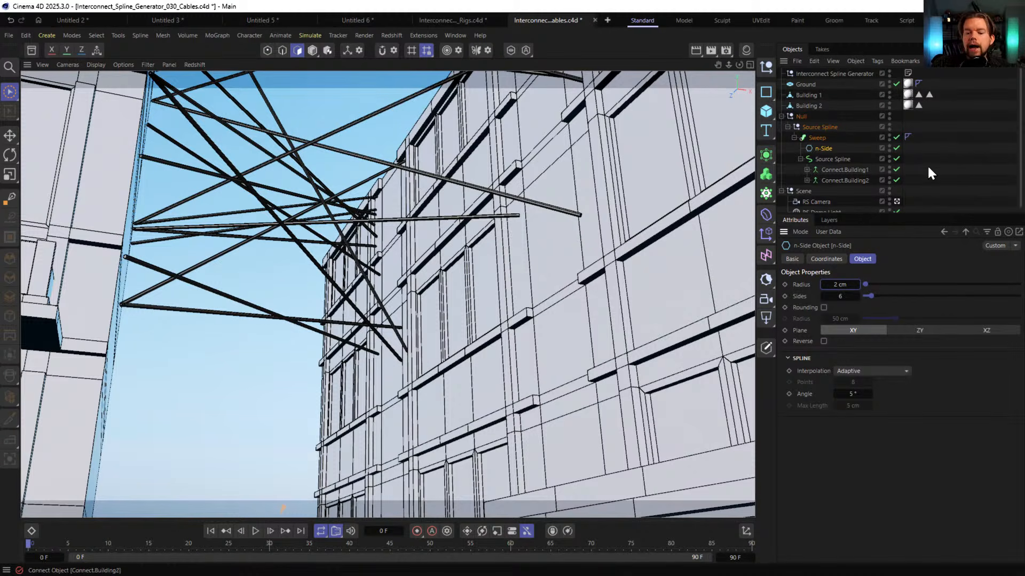
Add the Catenary Spline Modifier from the Rocket Lasso assets as the last child of the Source Spline generator
{"action": "left_click", "coordinate": [30, 50]}
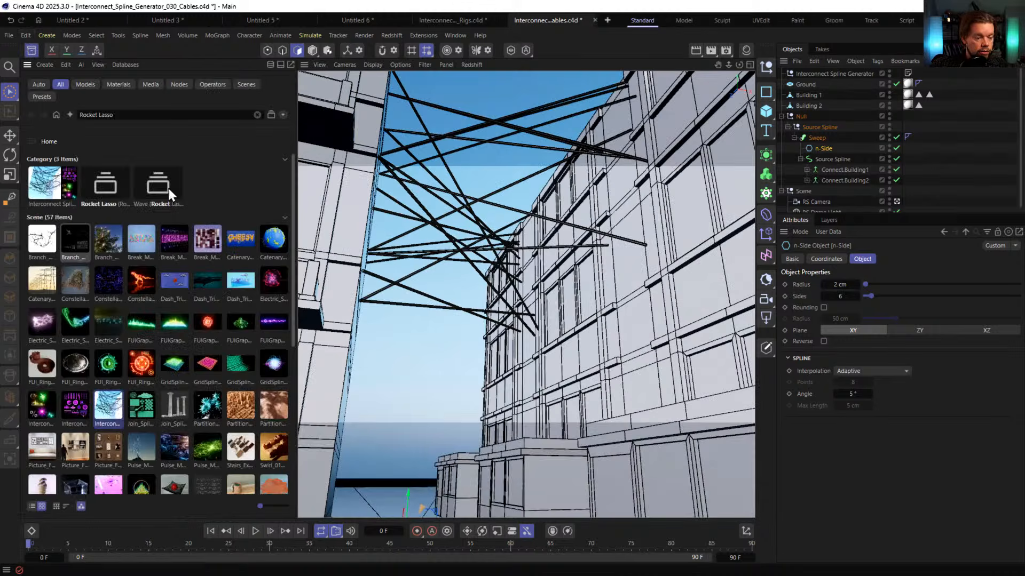
{"action": "scroll", "coordinate": [211, 280], "scroll_direction": "down", "scroll_amount": 5}
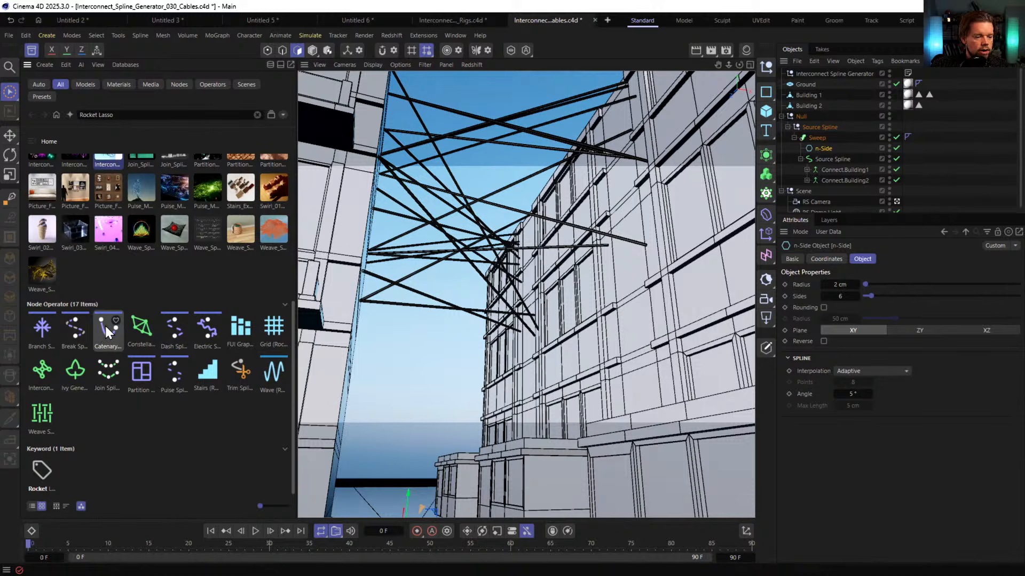
{"action": "left_click_drag", "start_coordinate": [104, 326], "coordinate": [824, 182]}
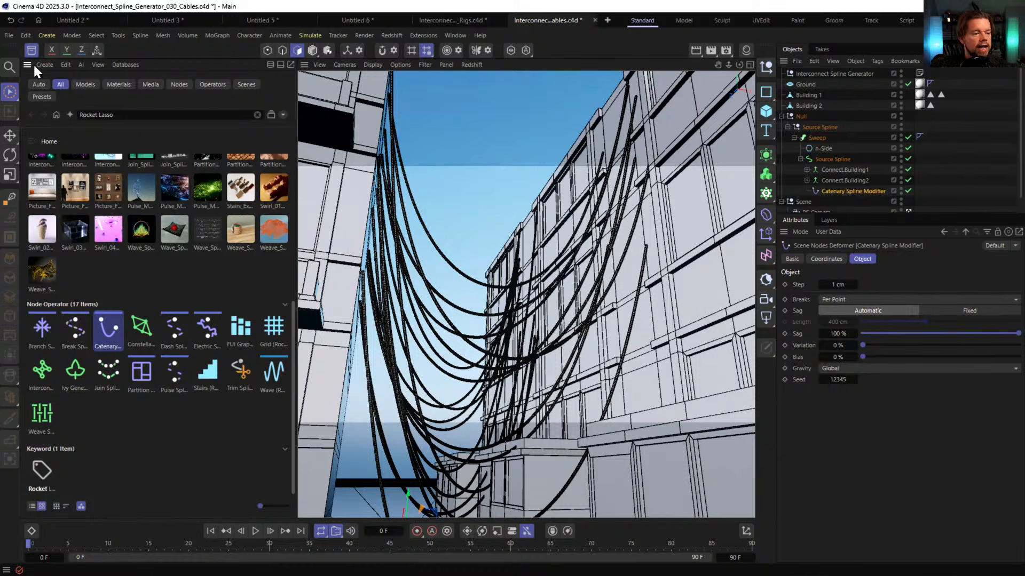
{"action": "key", "text": "shift+F8"}
Set the Catenary Spline Modifier's Sag to 16 %, Variation to 100 % and Bias to 47 %
{"action": "left_click", "coordinate": [833, 181]}
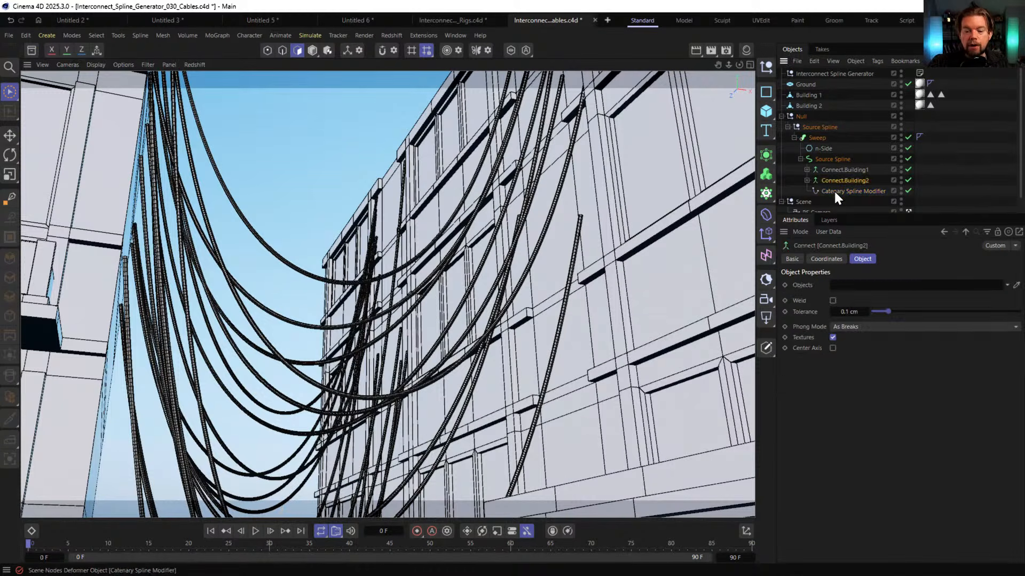
{"action": "left_click", "coordinate": [835, 192]}
{"action": "left_click_drag", "start_coordinate": [983, 337], "coordinate": [1018, 345]}
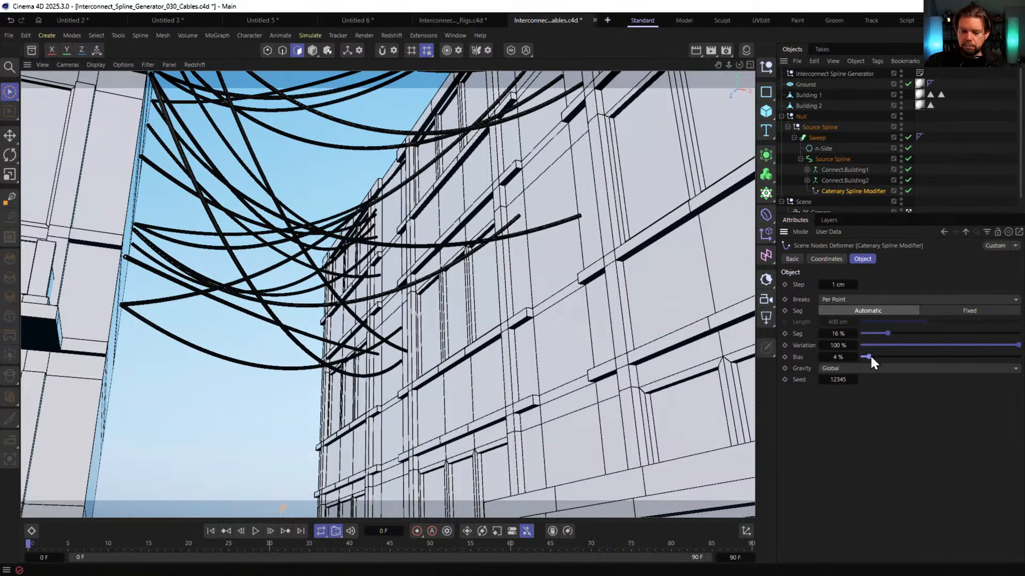
{"action": "left_click_drag", "start_coordinate": [870, 356], "coordinate": [936, 356]}
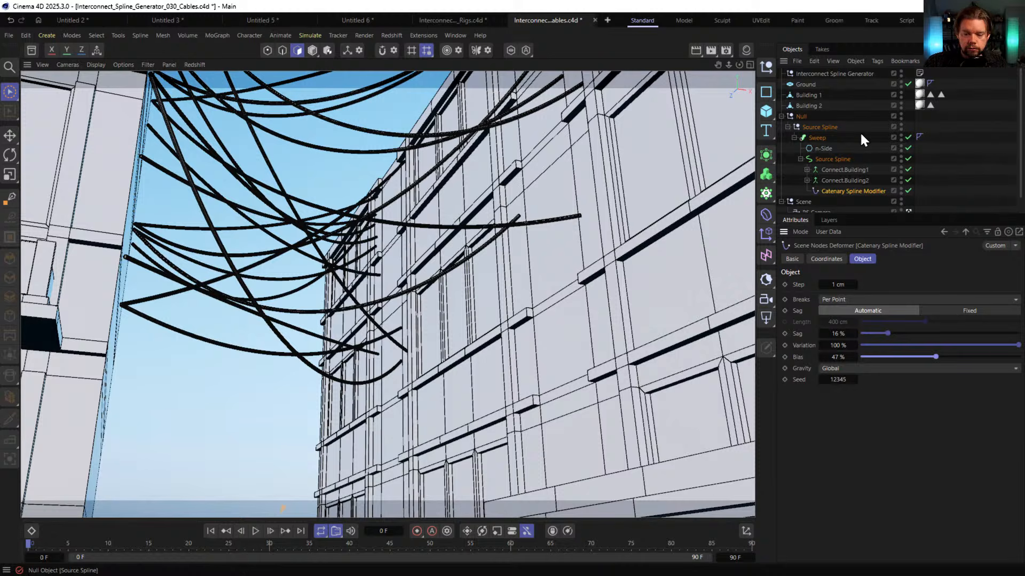
Try a different clone count on both buildings' Cloners together, and undo the change
{"action": "left_click", "coordinate": [806, 180]}
{"action": "left_click", "coordinate": [806, 170]}
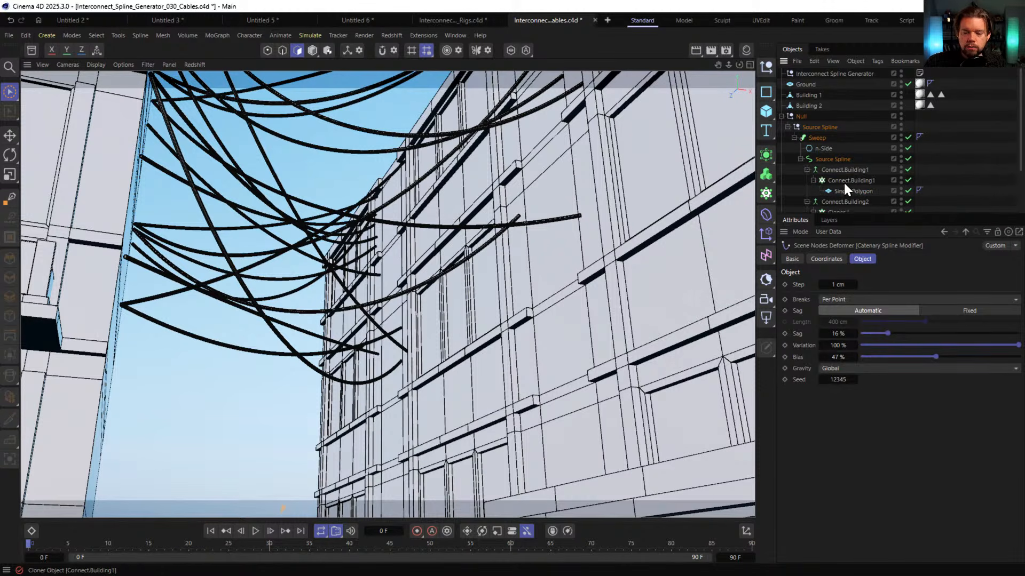
{"action": "left_click", "coordinate": [849, 180]}
{"action": "scroll", "coordinate": [852, 195], "scroll_direction": "down", "scroll_amount": 3}
{"action": "left_click", "coordinate": [837, 154], "text": "ctrl"}
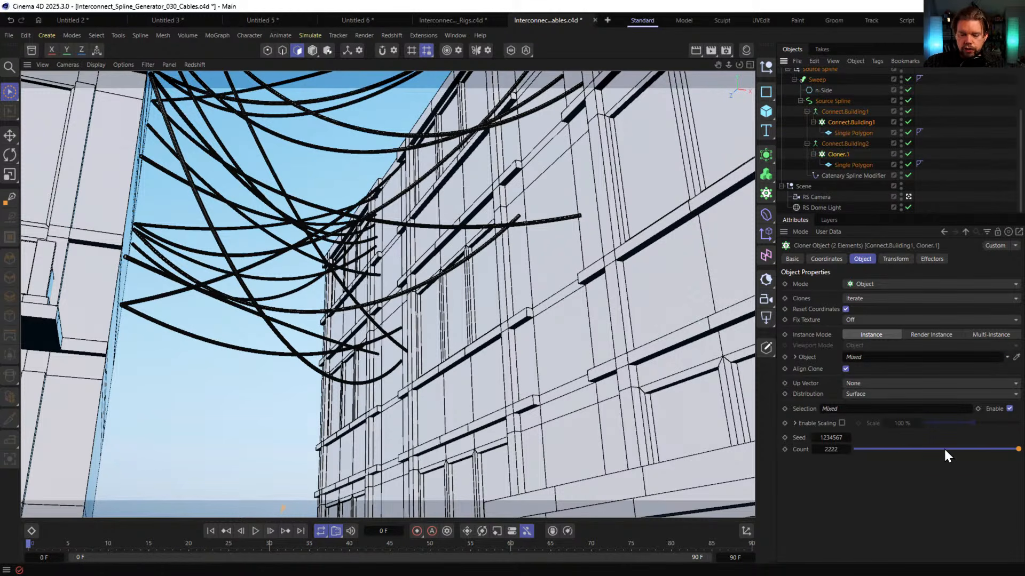
{"action": "left_click_drag", "start_coordinate": [834, 451], "coordinate": [859, 450]}
{"action": "key", "text": "ctrl+z"}
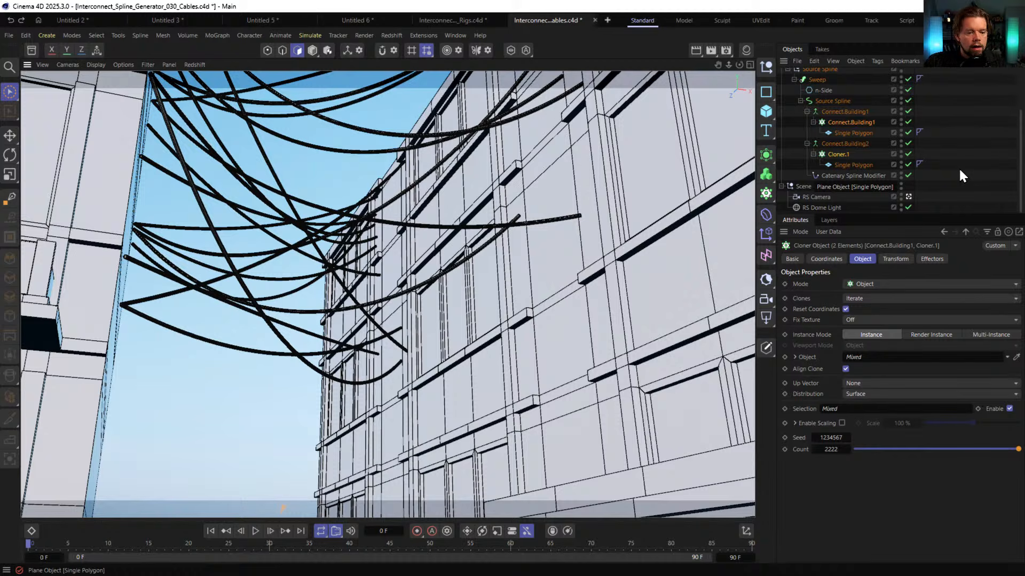
Collapse the Source Spline hierarchy, duplicate the whole Source Spline group within Null, and expand the copy
{"action": "left_click", "coordinate": [953, 140]}
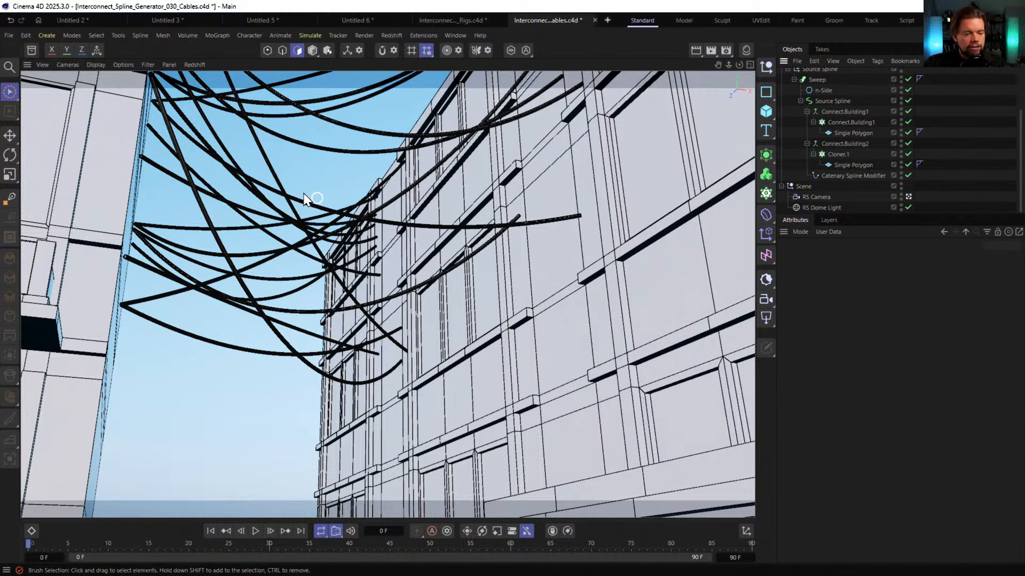
{"action": "left_click", "coordinate": [799, 101]}
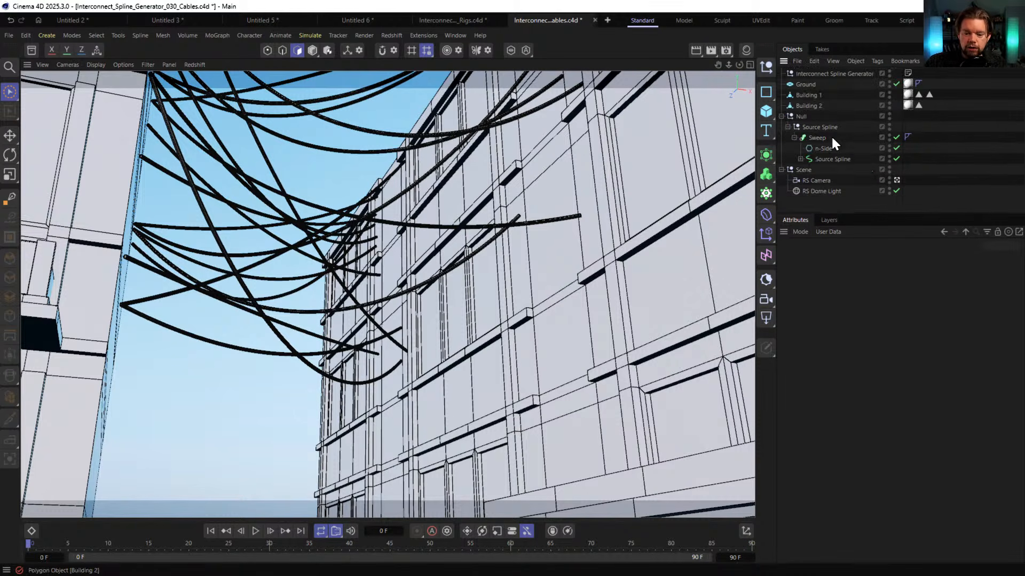
{"action": "left_click", "coordinate": [824, 157]}
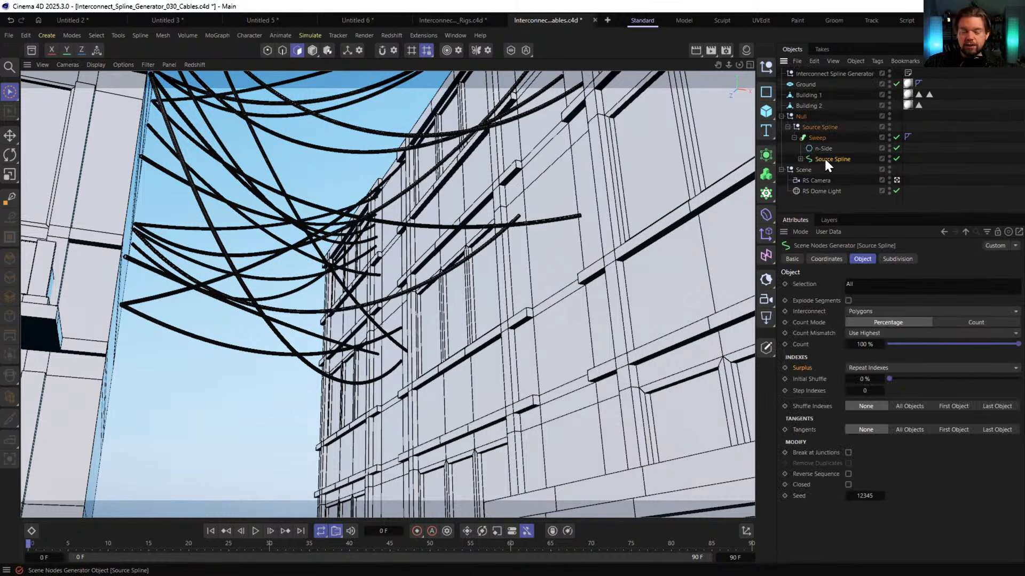
{"action": "left_click", "coordinate": [787, 127]}
{"action": "left_click_drag", "start_coordinate": [820, 126], "coordinate": [789, 136], "text": "ctrl"}
{"action": "left_click", "coordinate": [788, 137]}
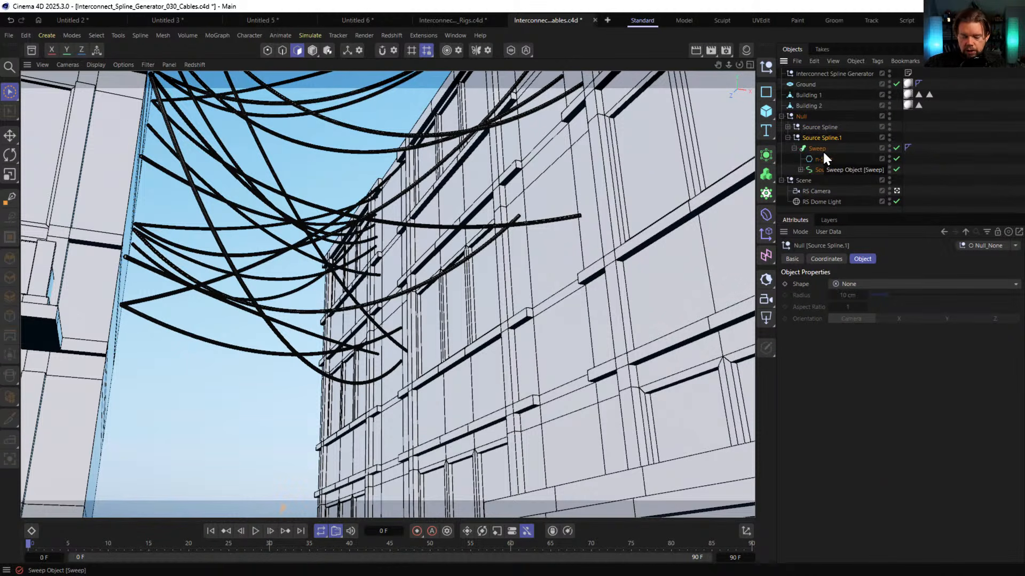
Expand the duplicated group's hierarchy down to both Cloners and select its Catenary Spline Modifier
{"action": "left_click", "coordinate": [800, 169]}
{"action": "scroll", "coordinate": [844, 175], "scroll_direction": "down", "scroll_amount": 3}
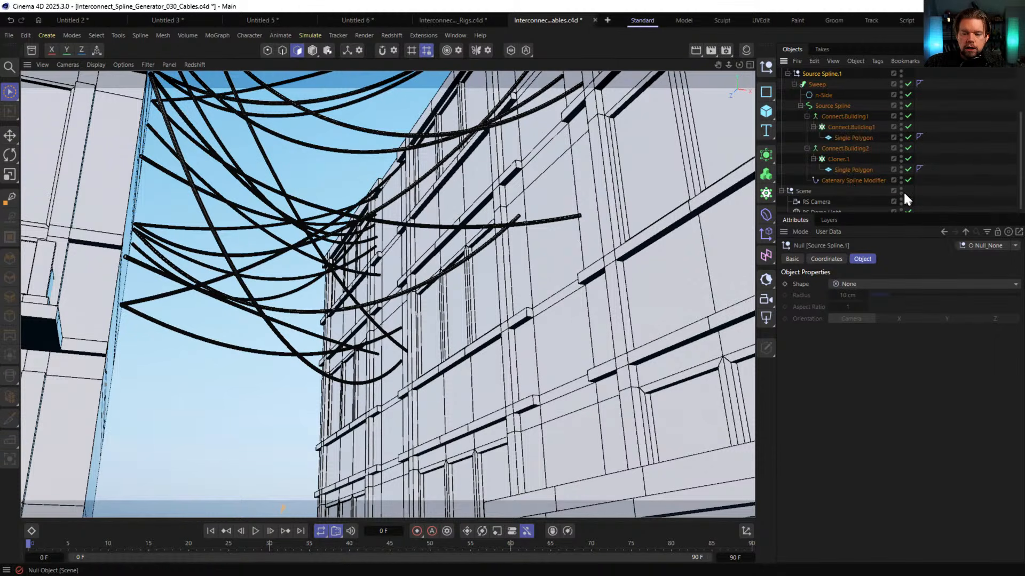
{"action": "left_click", "coordinate": [845, 180]}
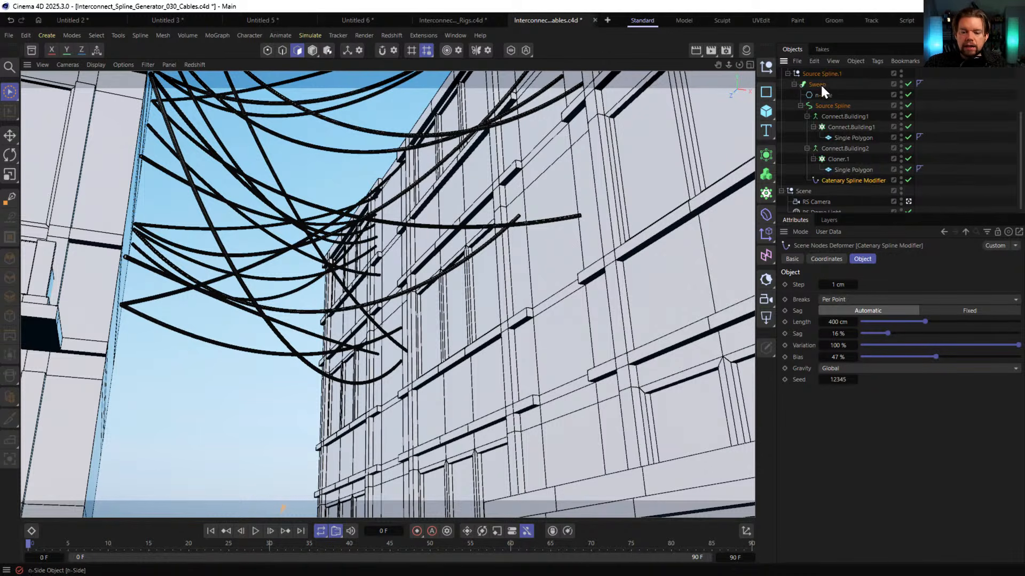
{"action": "left_click", "coordinate": [793, 85]}
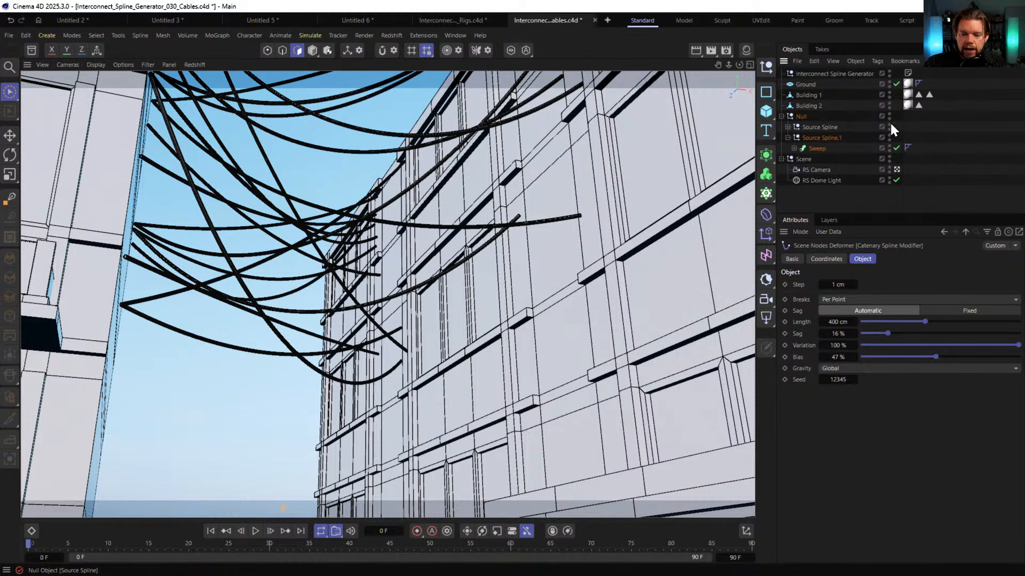
{"action": "left_click", "coordinate": [792, 148]}
{"action": "scroll", "coordinate": [854, 177], "scroll_direction": "down", "scroll_amount": 2}
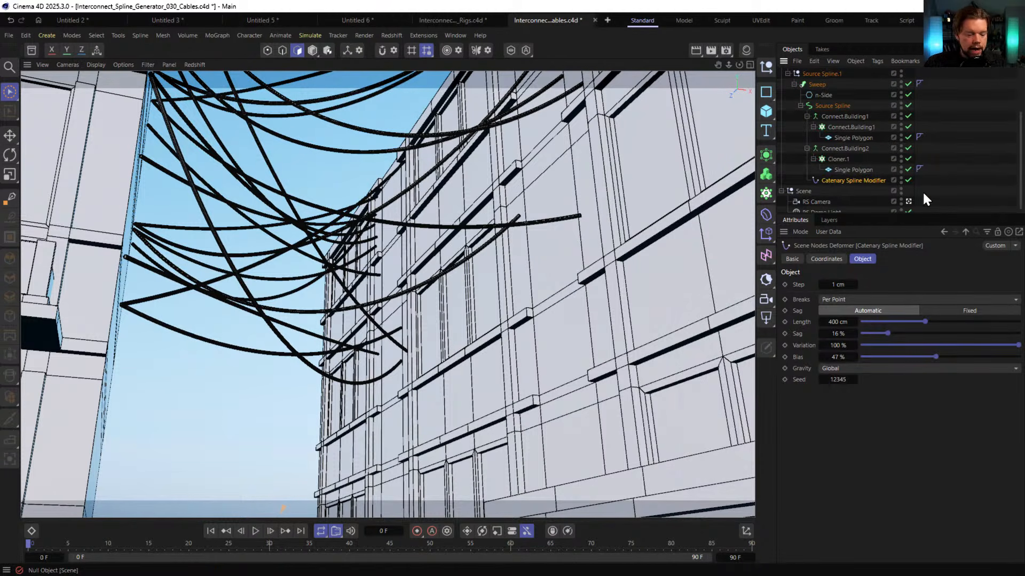
Add a Break Spline Modifier below the Catenary Spline Modifier in the duplicated Source Spline group and set its Count to 4
{"action": "key", "text": "shift+c"}
{"action": "type", "text": "break"}
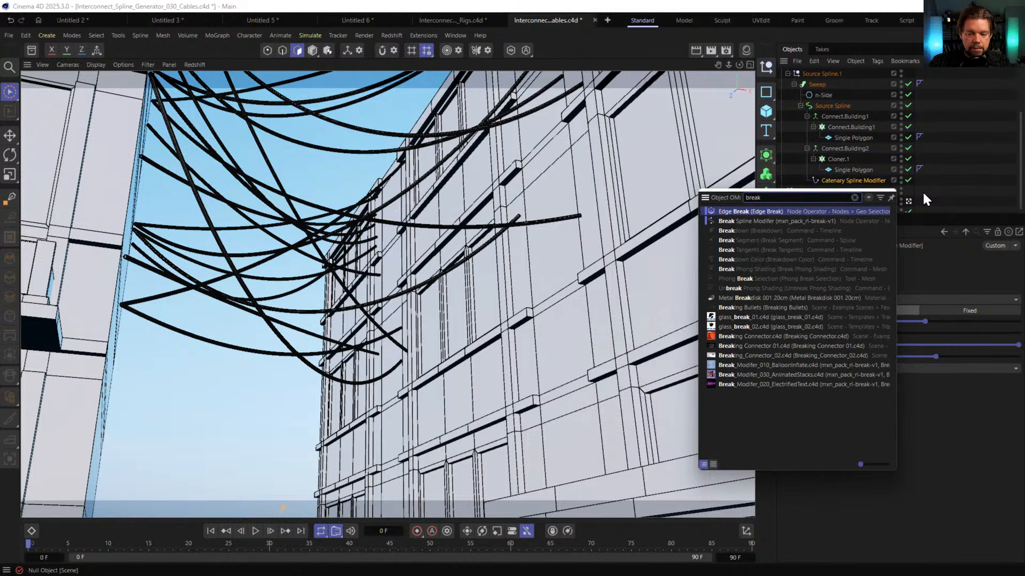
{"action": "left_click_drag", "start_coordinate": [732, 222], "coordinate": [849, 190]}
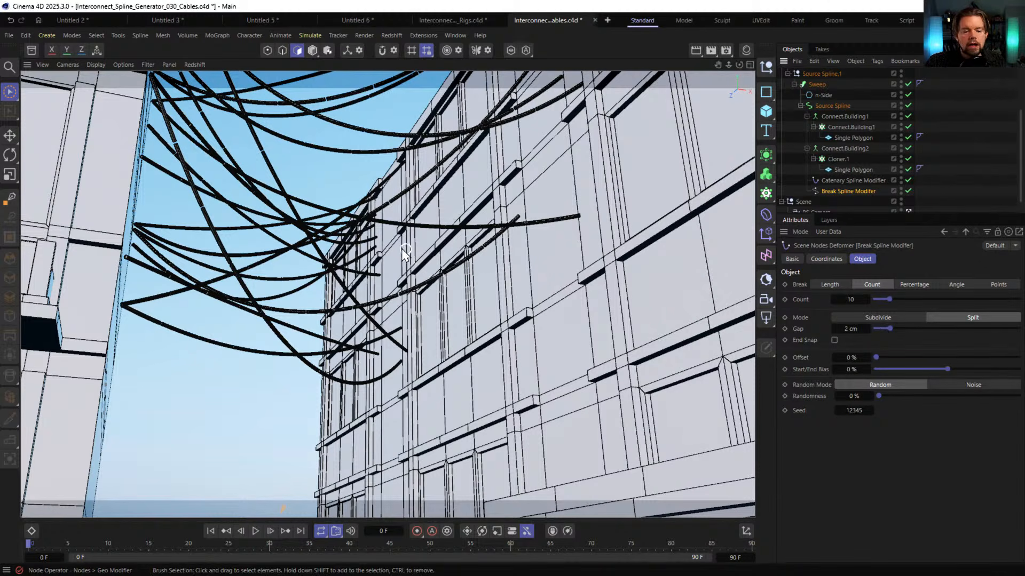
{"action": "scroll", "coordinate": [391, 203], "scroll_direction": "up", "scroll_amount": 5}
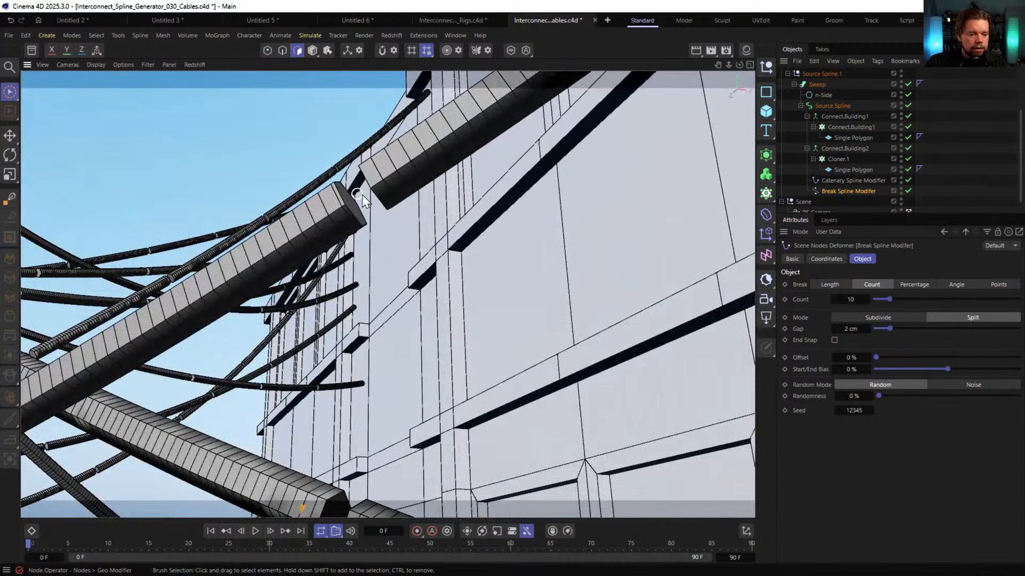
{"action": "scroll", "coordinate": [376, 198], "scroll_direction": "down", "scroll_amount": 6}
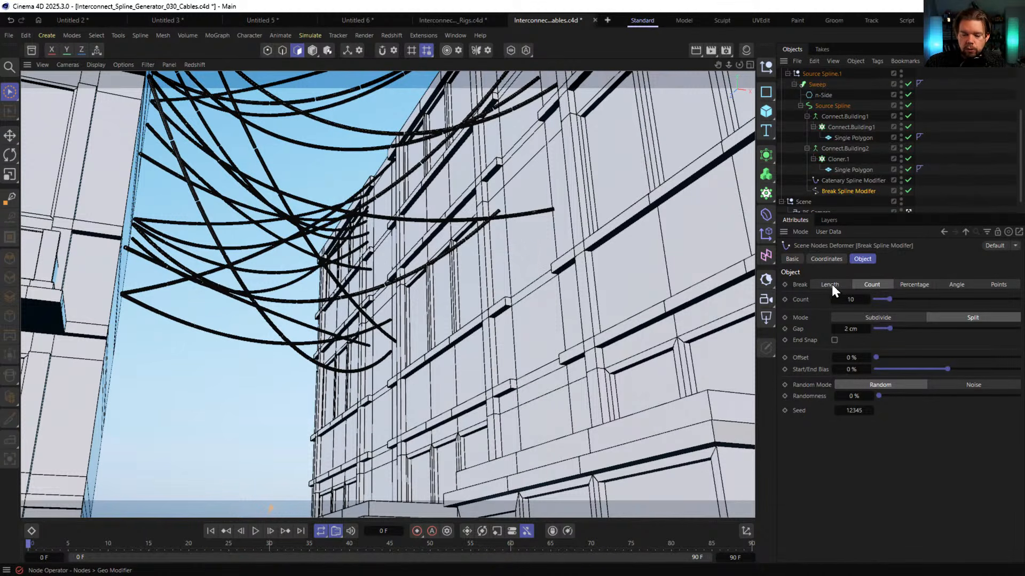
{"action": "left_click_drag", "start_coordinate": [888, 295], "coordinate": [864, 301]}
{"action": "left_click", "coordinate": [834, 297]}
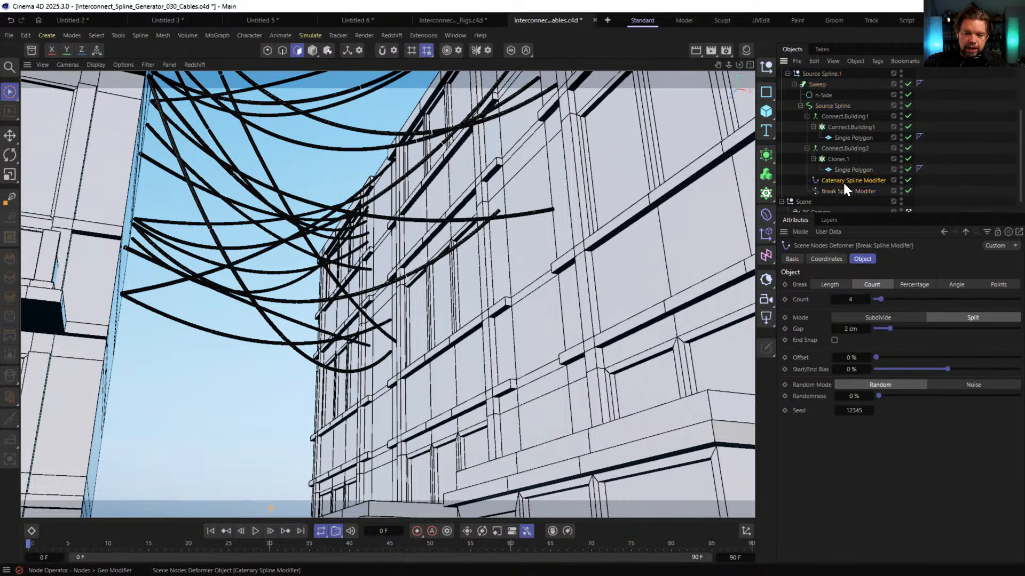
Duplicate the Catenary Spline Modifier below the Break Spline Modifier, set the copy's Breaks to Per Segment and its Sag to 42 %
{"action": "left_click_drag", "start_coordinate": [843, 181], "coordinate": [832, 196], "text": "ctrl"}
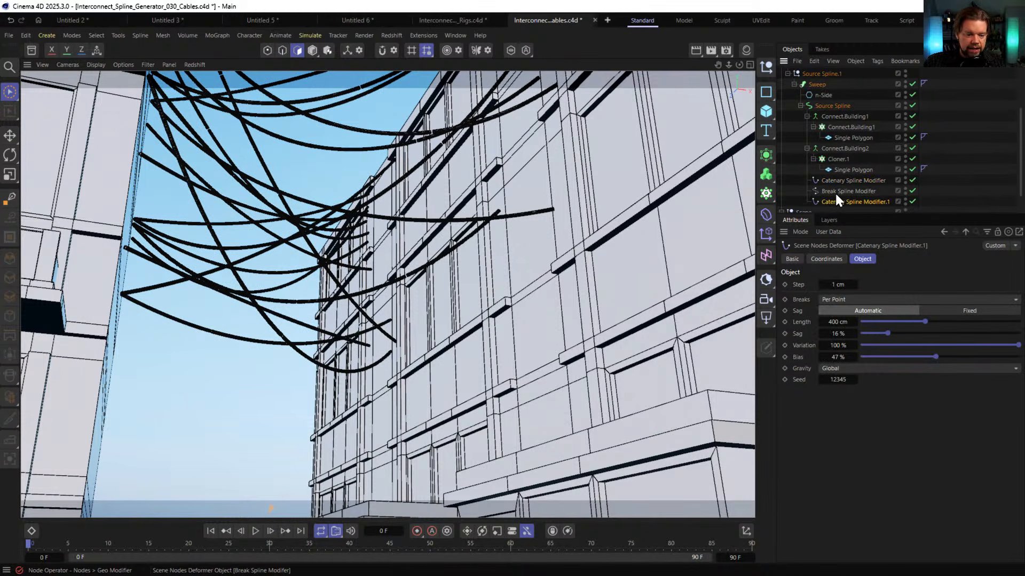
{"action": "left_click", "coordinate": [840, 190]}
{"action": "left_click", "coordinate": [846, 202]}
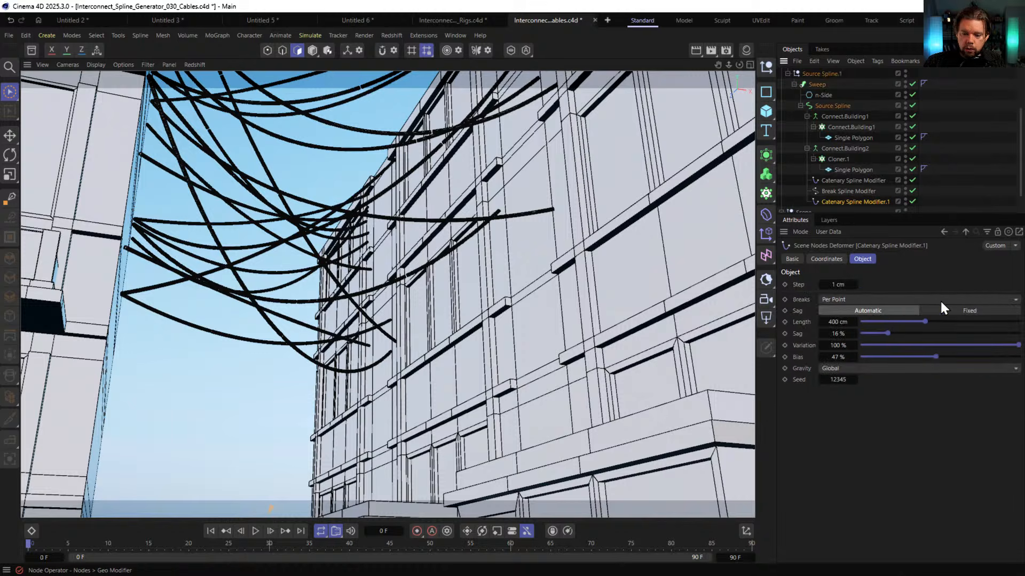
{"action": "left_click", "coordinate": [835, 298]}
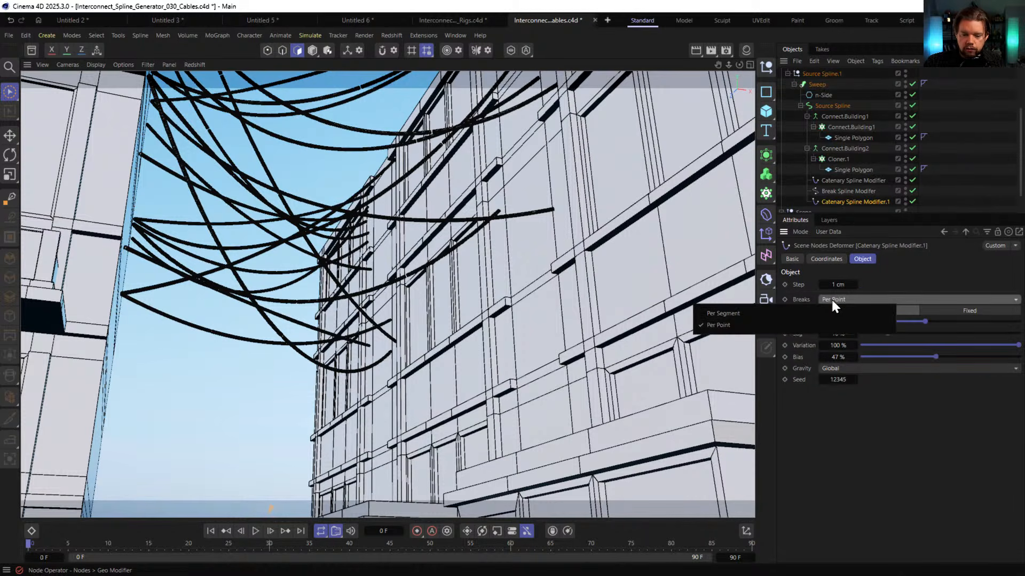
{"action": "left_click", "coordinate": [794, 311]}
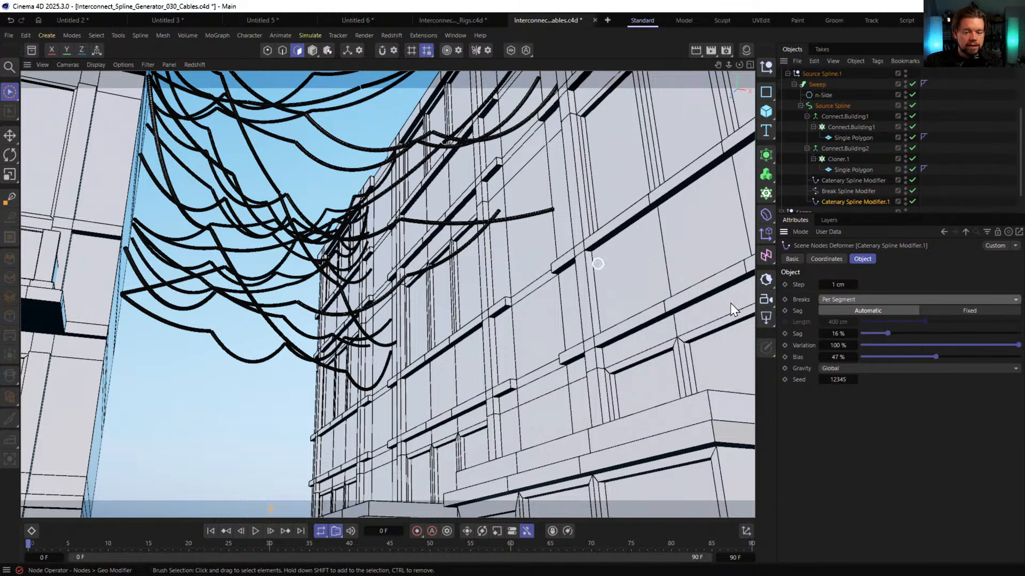
{"action": "left_click_drag", "start_coordinate": [888, 334], "coordinate": [930, 312]}
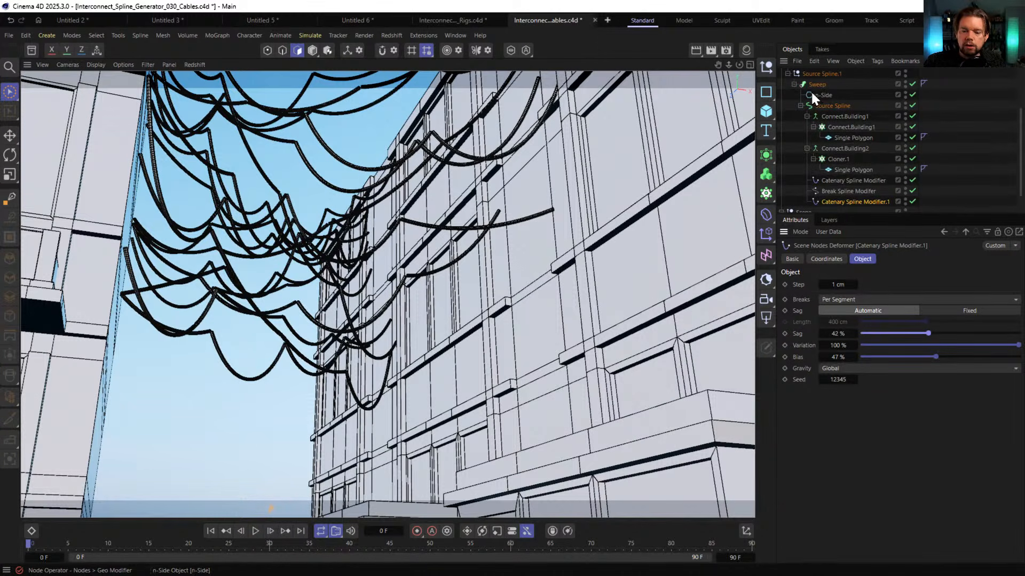
Collapse the duplicated group's Sweep and turn the original Source Spline group's visibility back on under Null
{"action": "left_click", "coordinate": [794, 84]}
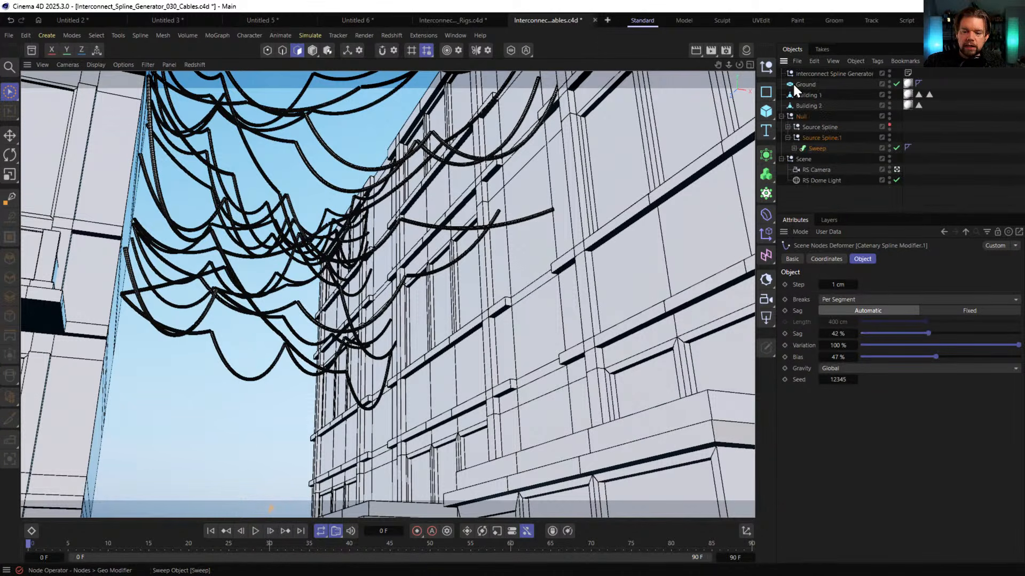
{"action": "left_click", "coordinate": [889, 116]}
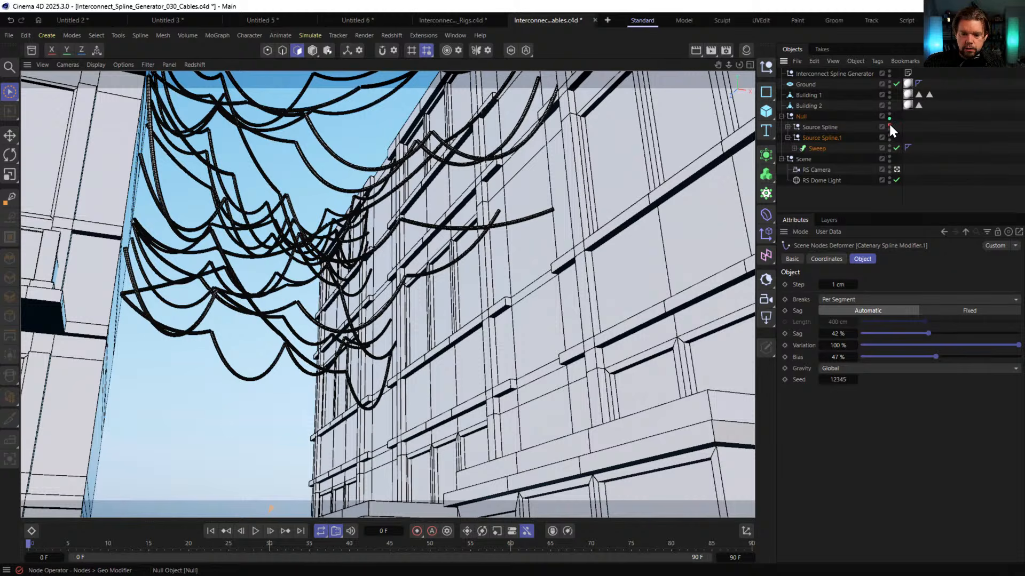
{"action": "left_click", "coordinate": [889, 125]}
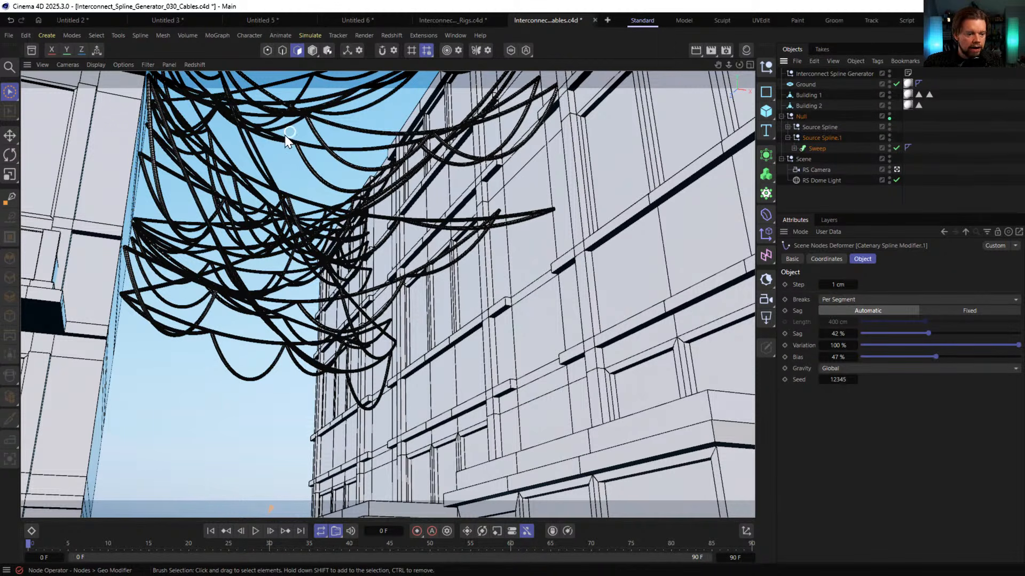
Scale down the duplicated Sweep's n-Side profile for thinner cables and switch the viewport display to Gouraud shading
{"action": "left_click", "coordinate": [794, 148]}
{"action": "left_click", "coordinate": [816, 149]}
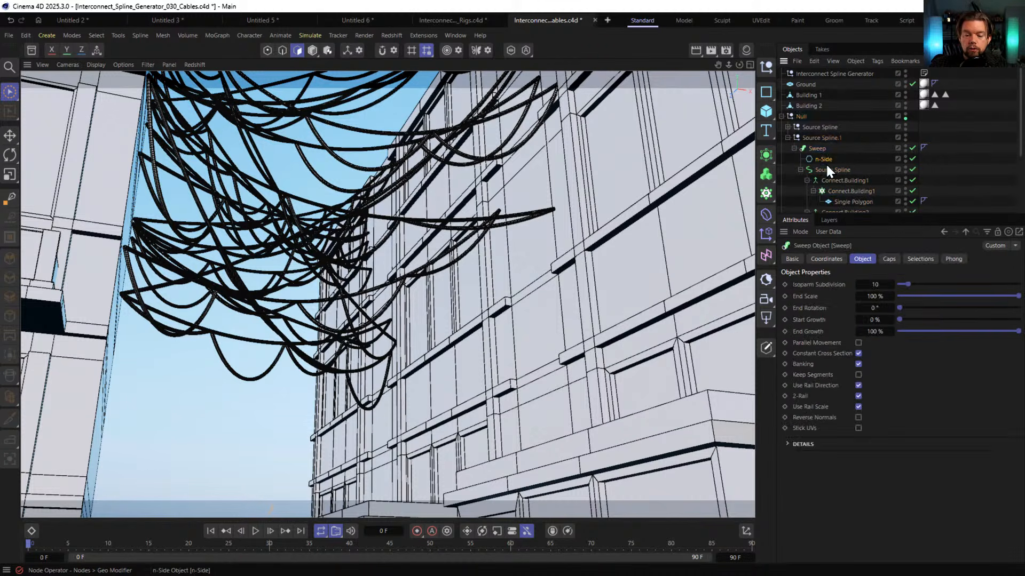
{"action": "key", "text": "t"}
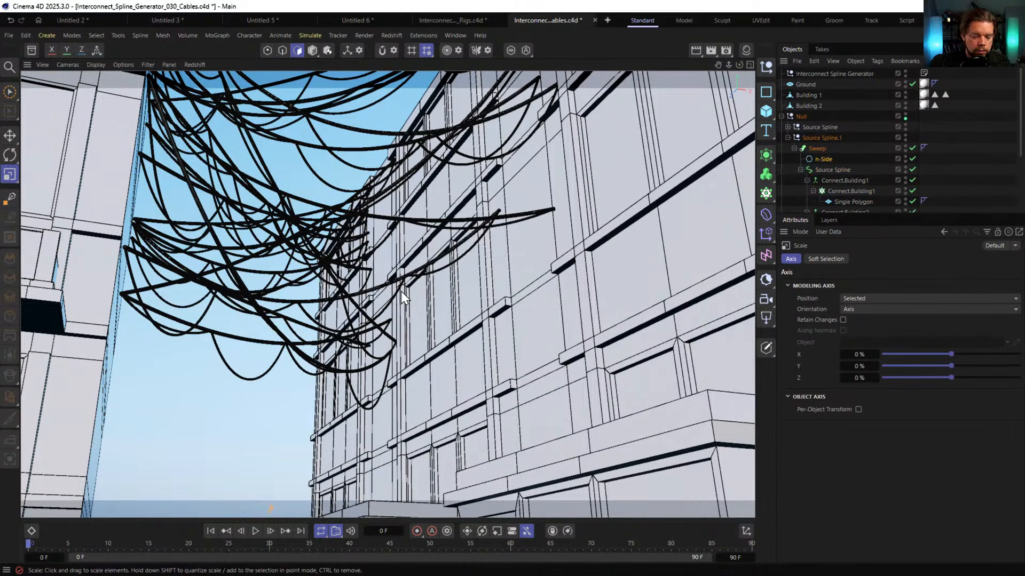
{"action": "key", "text": "n"}
{"action": "key", "text": "a"}
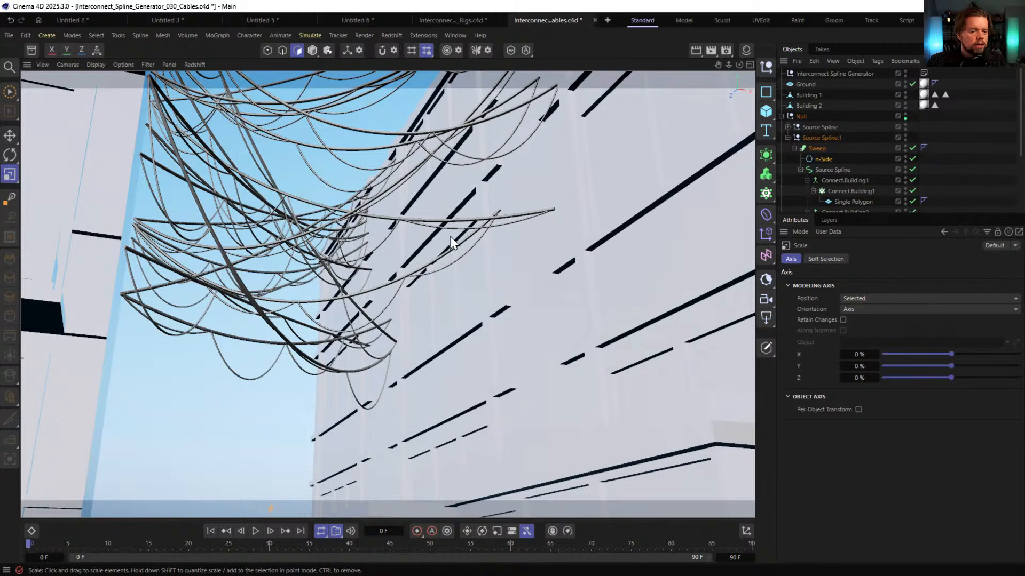
Collapse the duplicated group and move the Building 1 object farther away from Building 2 in Model mode
{"action": "left_click_drag", "start_coordinate": [521, 274], "coordinate": [639, 283], "text": "alt"}
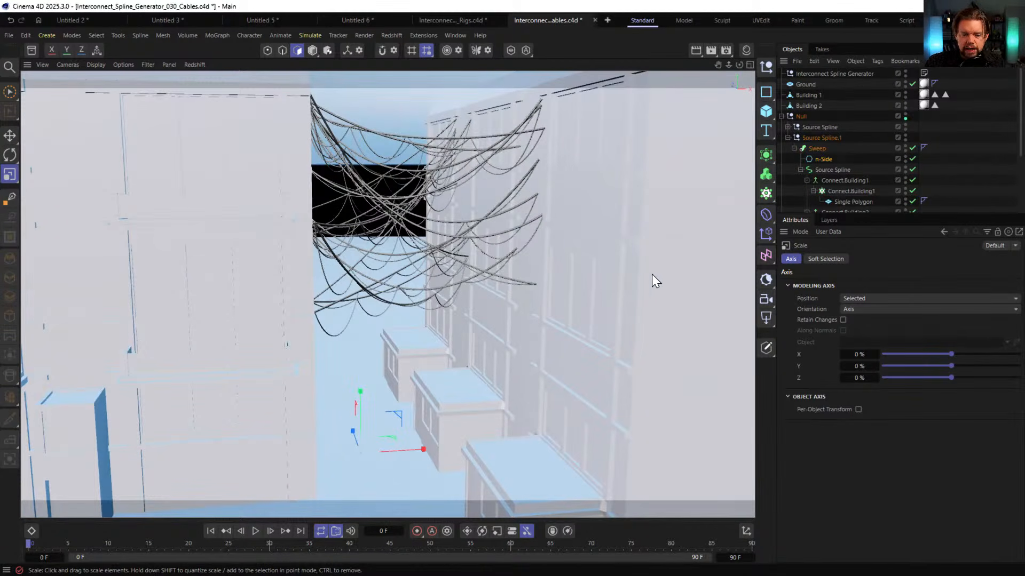
{"action": "left_click", "coordinate": [787, 138]}
{"action": "left_click", "coordinate": [808, 95]}
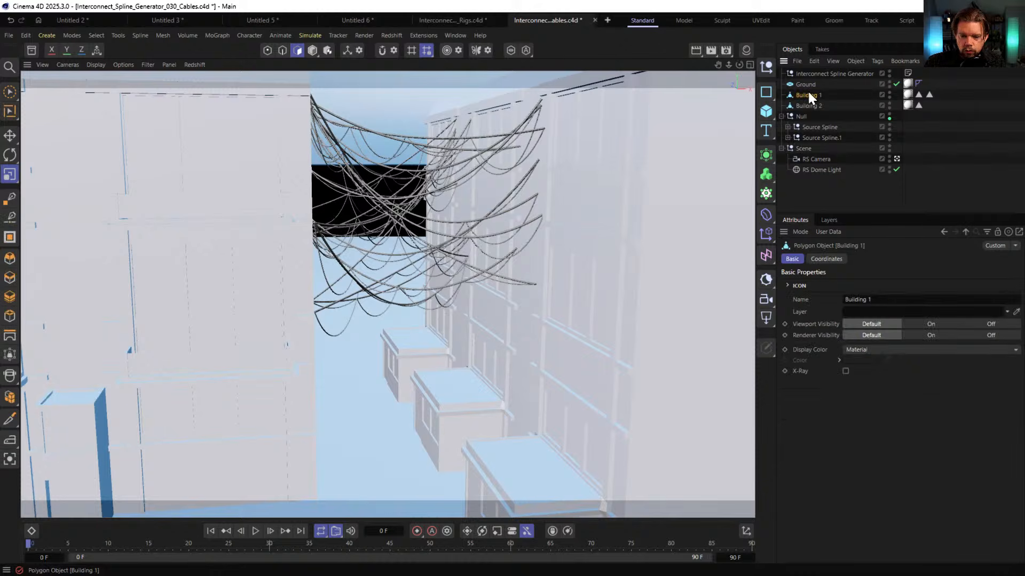
{"action": "key", "text": "e"}
{"action": "left_click", "coordinate": [313, 51]}
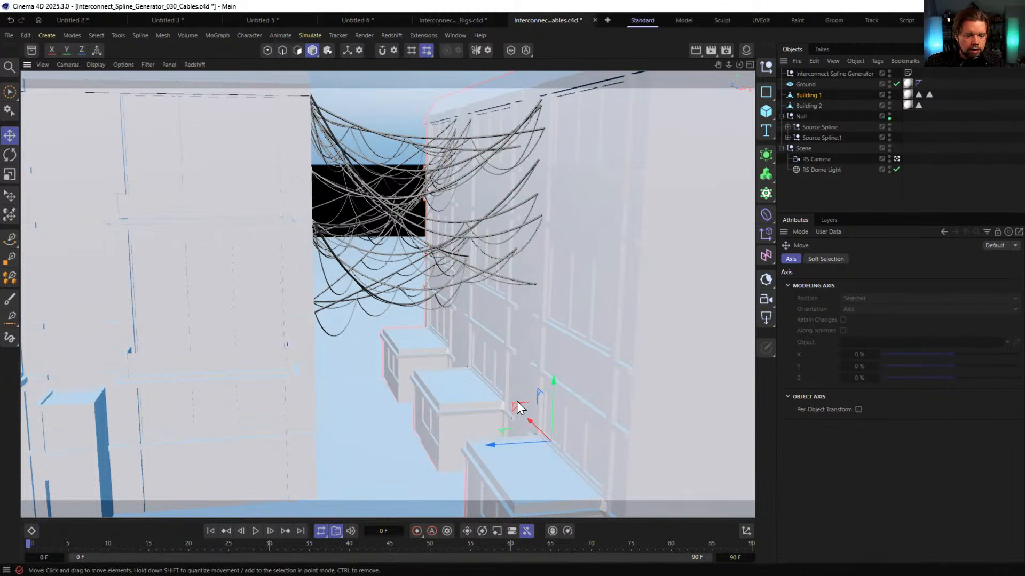
{"action": "left_click_drag", "start_coordinate": [503, 443], "coordinate": [630, 406]}
{"action": "left_click_drag", "start_coordinate": [601, 404], "coordinate": [639, 413]}
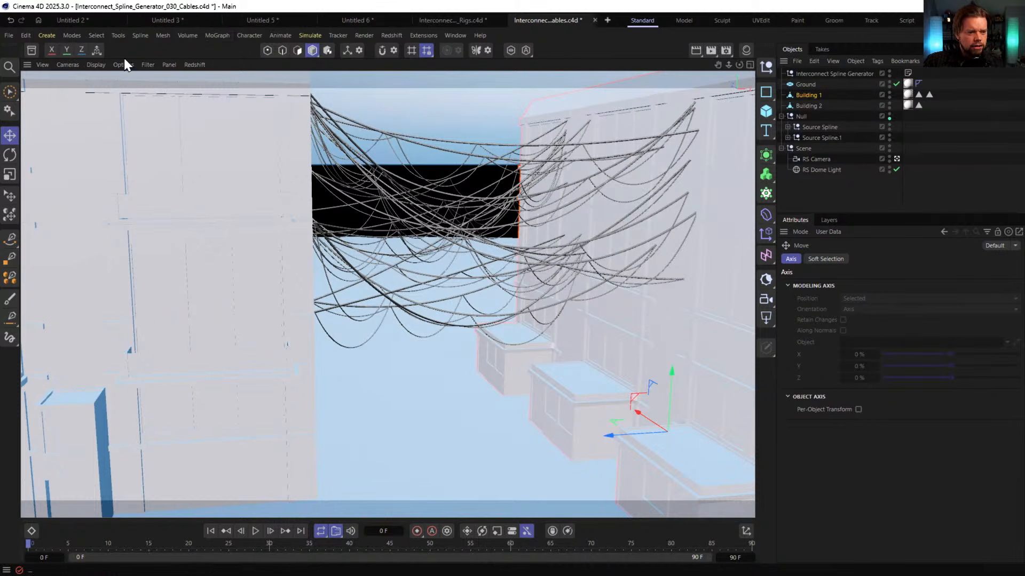
Open the Interconnect_Spline_Generator_010_Electic_Examples.c4d scene from the Asset Browser in a new project, and close the browser
{"action": "left_click", "coordinate": [30, 47]}
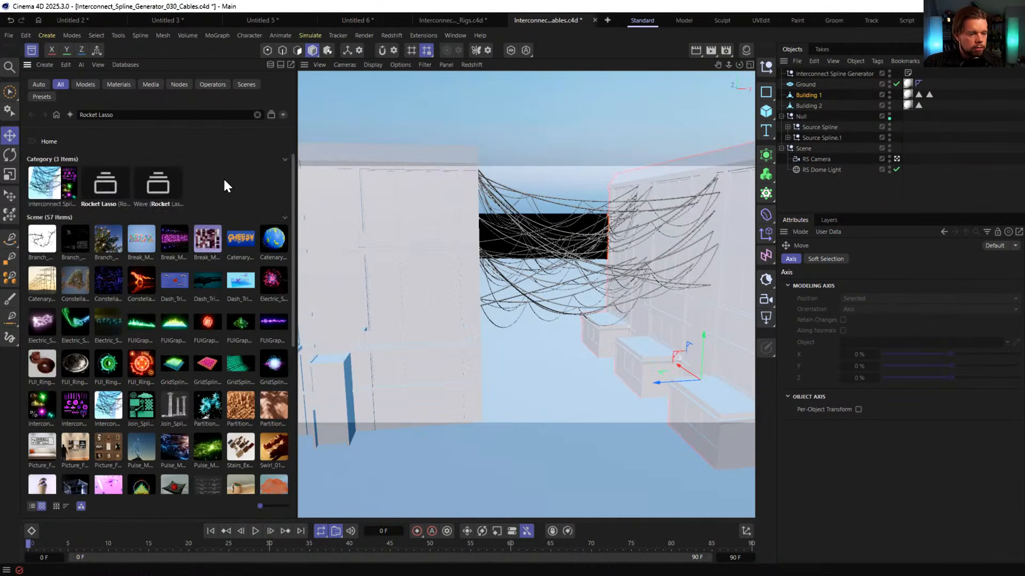
{"action": "scroll", "coordinate": [214, 181], "scroll_direction": "down", "scroll_amount": 3}
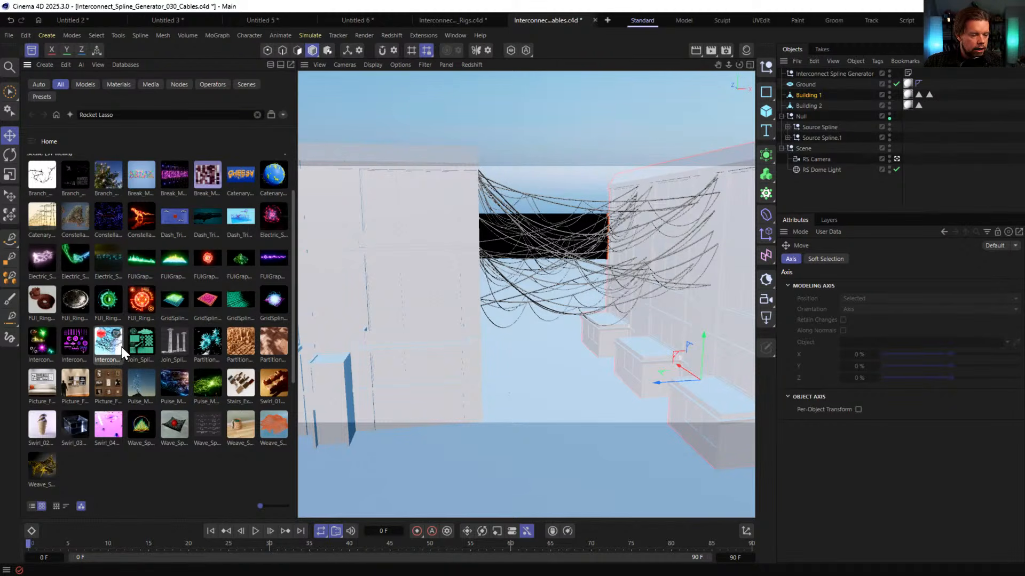
{"action": "mouse_move", "coordinate": [577, 248]}
{"action": "right_mouse_down", "text": "alt"}
{"action": "mouse_move", "coordinate": [569, 253]}
{"action": "mouse_move", "coordinate": [640, 234]}
{"action": "mouse_move", "coordinate": [574, 266]}
{"action": "right_mouse_up", "text": "alt"}
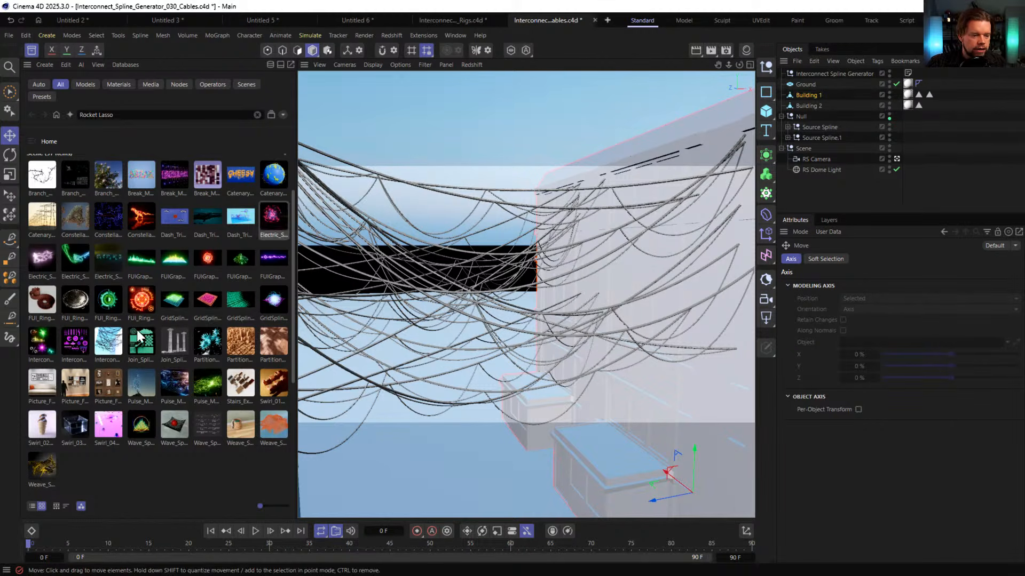
{"action": "left_click", "coordinate": [607, 19]}
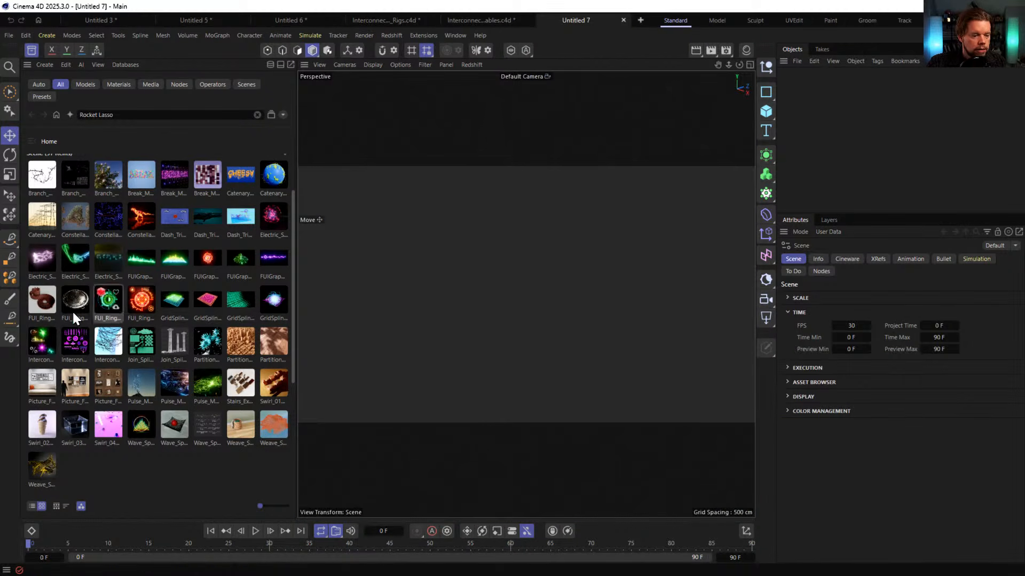
{"action": "left_click", "coordinate": [42, 342]}
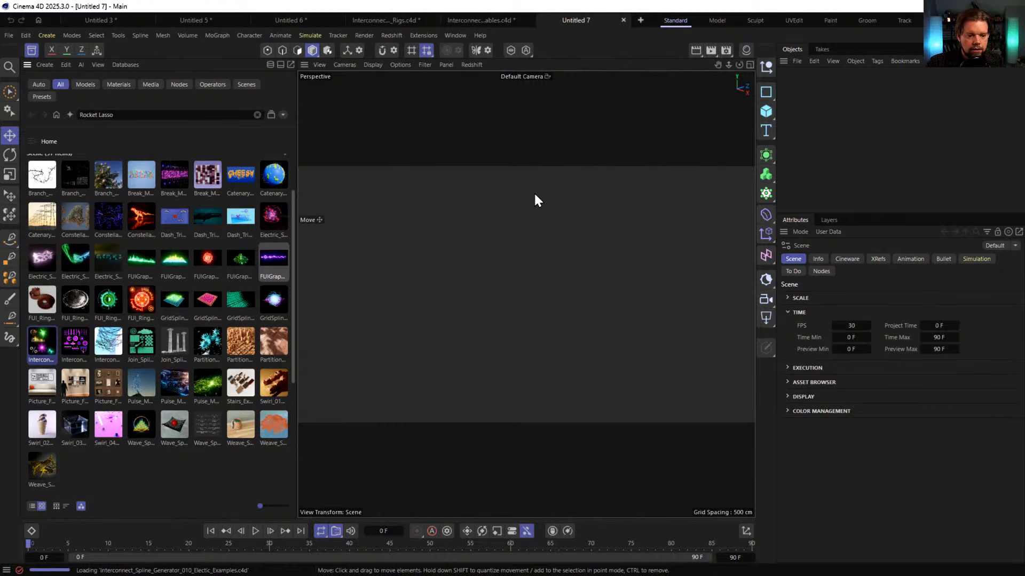
{"action": "left_click", "coordinate": [32, 50]}
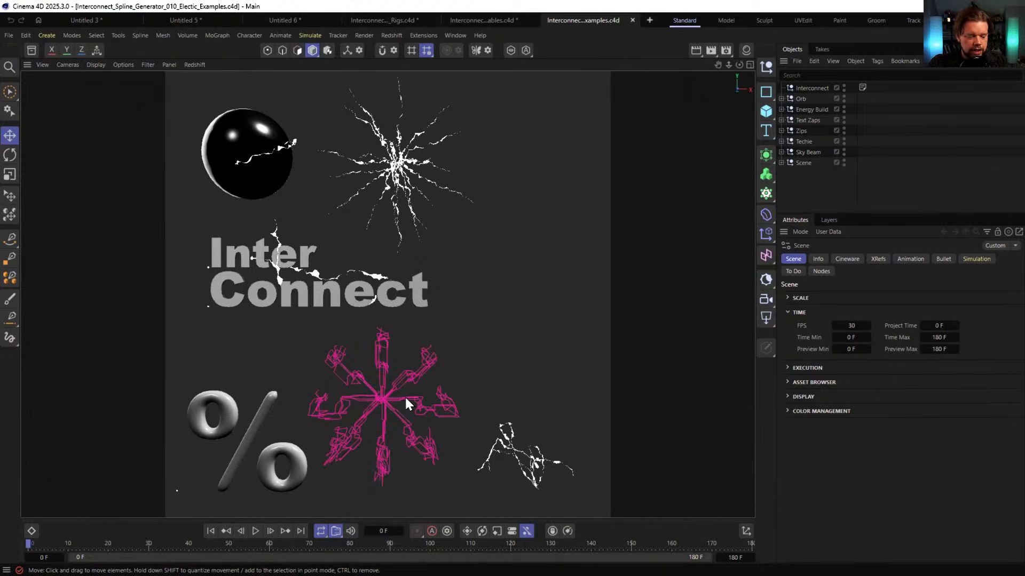
Play the electric examples animation, view it from an angle and select the pink Techie Interconnect spline
{"action": "left_click", "coordinate": [256, 531]}
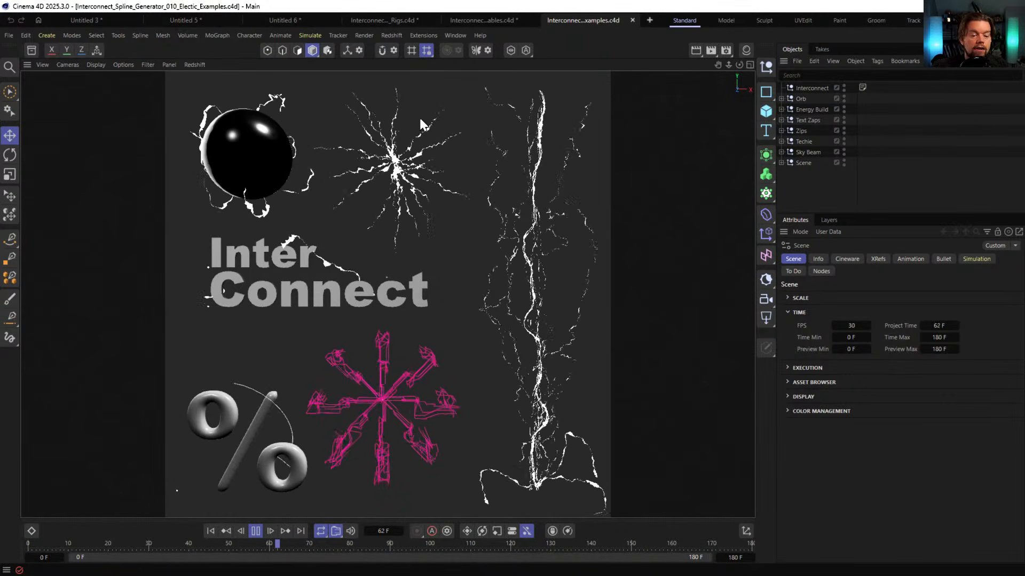
{"action": "left_click_drag", "start_coordinate": [390, 262], "coordinate": [410, 264], "text": "alt"}
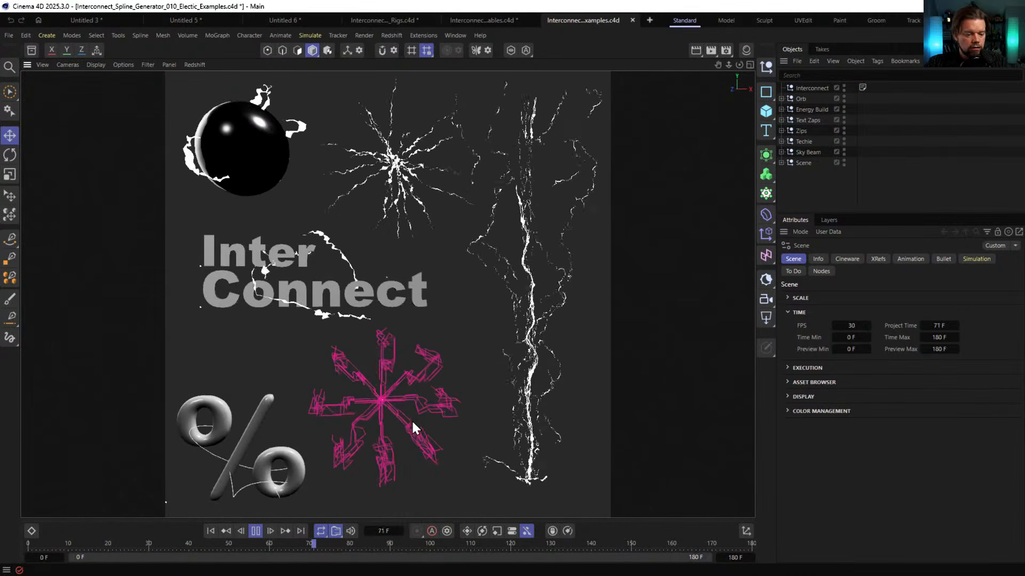
{"action": "left_click_drag", "start_coordinate": [414, 427], "coordinate": [414, 409], "text": "alt"}
{"action": "right_click_drag", "start_coordinate": [414, 410], "coordinate": [456, 390], "text": "alt"}
{"action": "left_click_drag", "start_coordinate": [456, 389], "coordinate": [386, 238], "text": "alt"}
{"action": "left_click", "coordinate": [372, 246]}
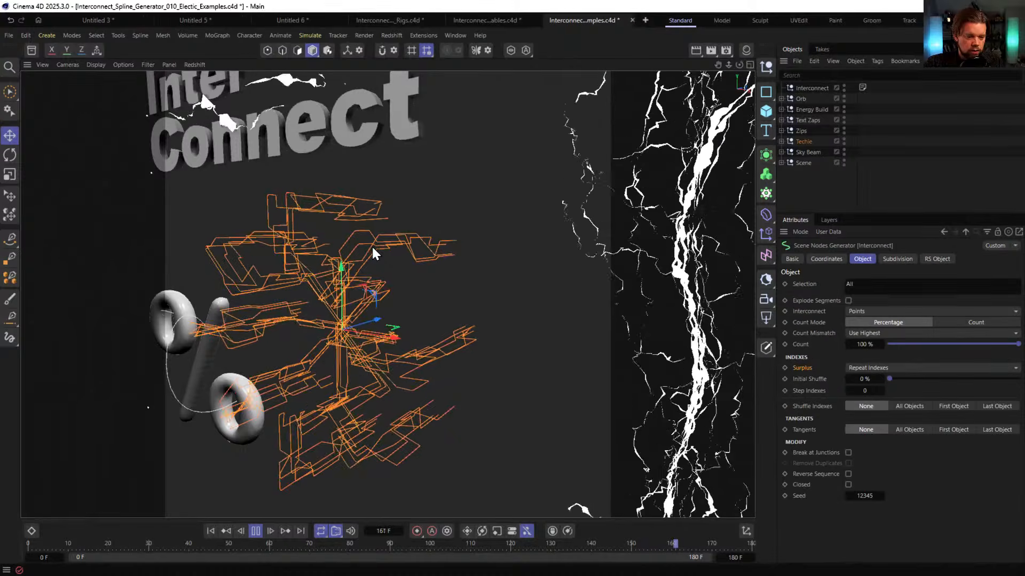
Expand the Techie group and inspect the Electric Spline Modifier's settings beneath its n-Side splines
{"action": "left_click", "coordinate": [781, 141]}
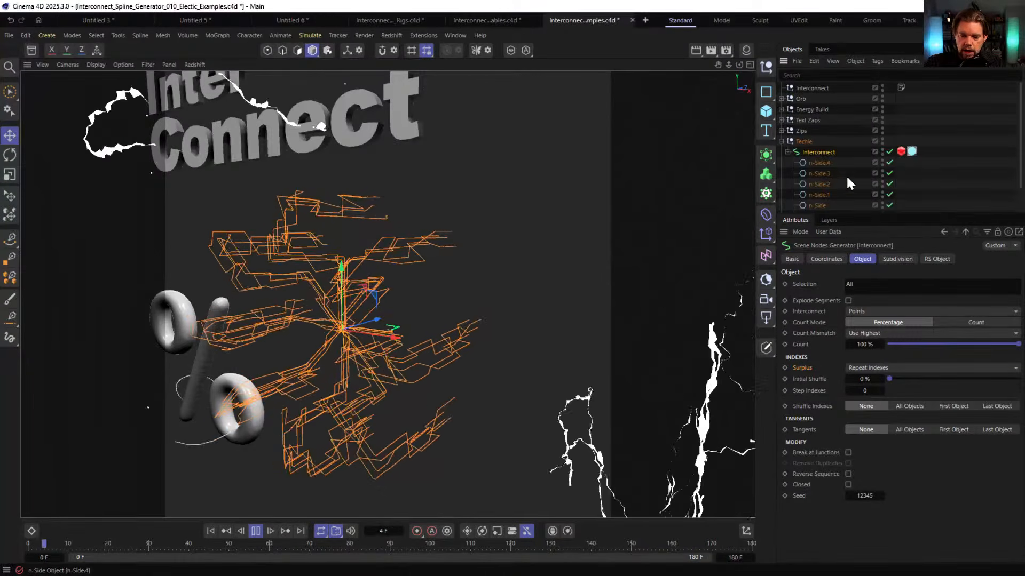
{"action": "scroll", "coordinate": [832, 179], "scroll_direction": "down", "scroll_amount": 3}
{"action": "left_click", "coordinate": [828, 186]}
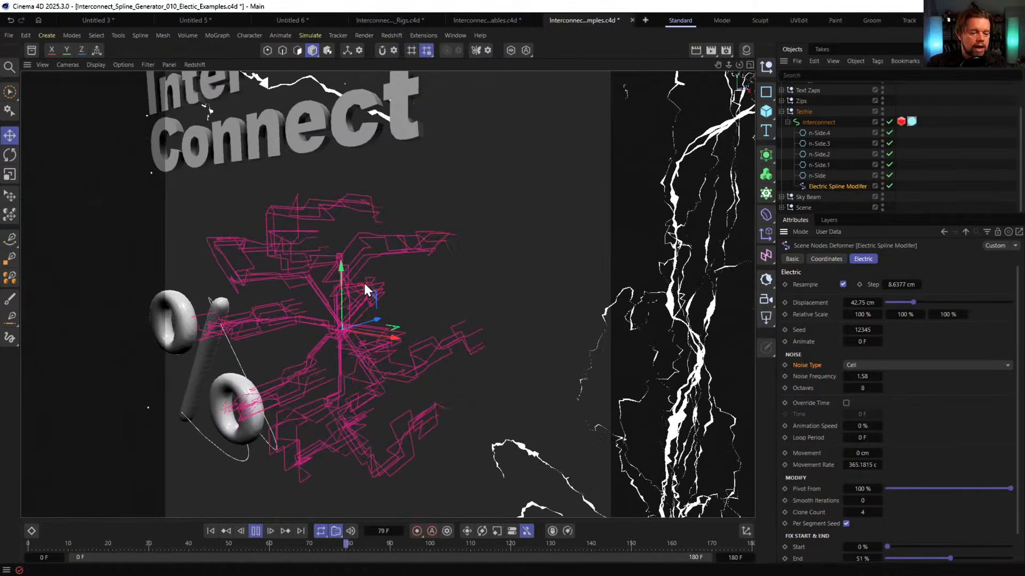
Bring all the electric examples back into view, reopen the Asset Browser and stop the animation playback
{"action": "left_click_drag", "start_coordinate": [364, 283], "coordinate": [329, 303], "text": "alt"}
{"action": "scroll", "coordinate": [378, 324], "scroll_direction": "down", "scroll_amount": 6}
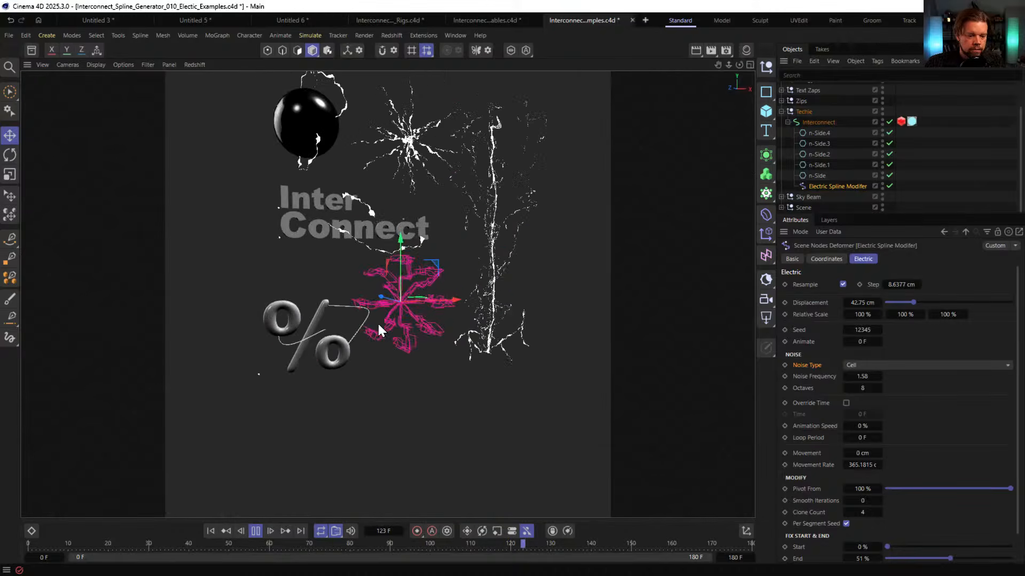
{"action": "mouse_move", "coordinate": [379, 324]}
{"action": "left_mouse_down", "text": "alt"}
{"action": "mouse_move", "coordinate": [362, 310]}
{"action": "mouse_move", "coordinate": [381, 311]}
{"action": "left_mouse_up", "text": "alt"}
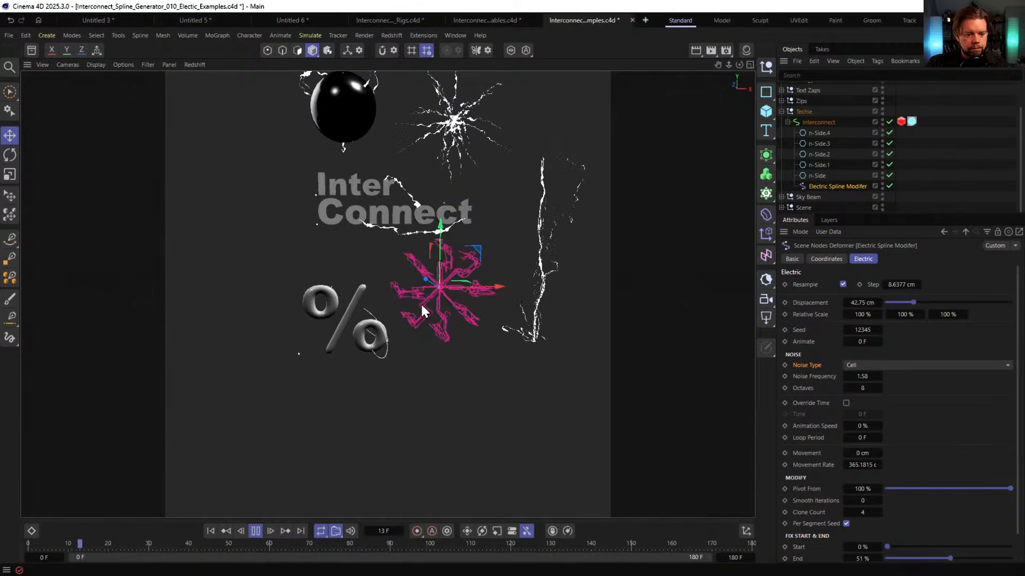
{"action": "middle_click_drag", "start_coordinate": [420, 305], "coordinate": [398, 378], "text": "alt"}
{"action": "left_click", "coordinate": [31, 51]}
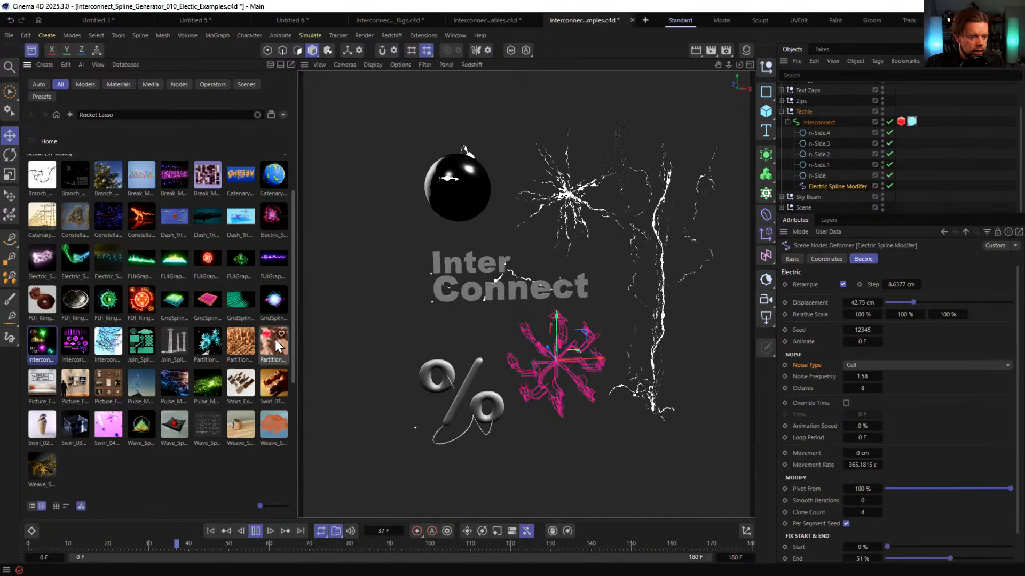
{"action": "left_click", "coordinate": [255, 531]}
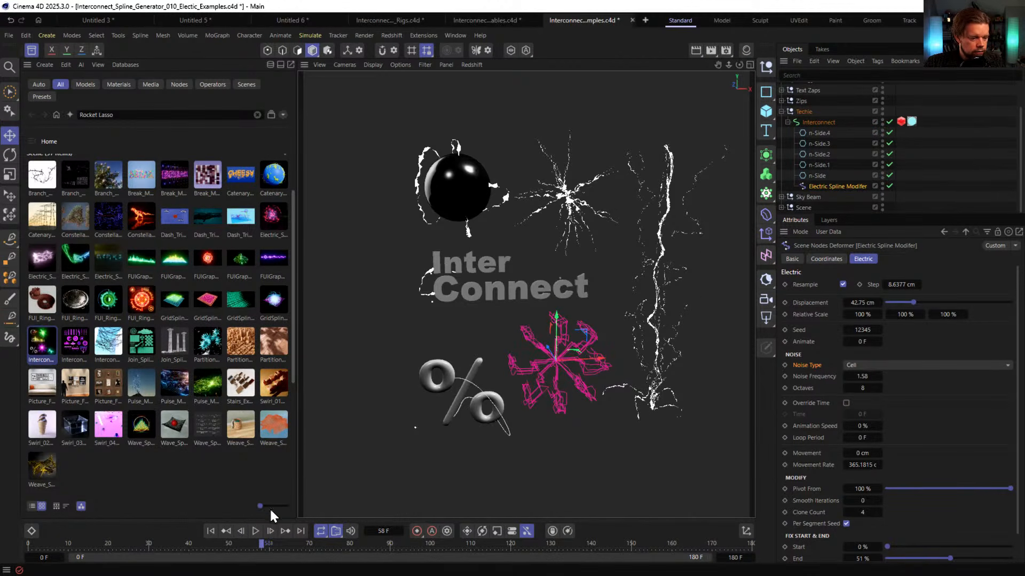
Enlarge the Asset Browser thumbnails to their maximum size and widen the browser to fit five assets per row
{"action": "left_click_drag", "start_coordinate": [269, 507], "coordinate": [286, 506]}
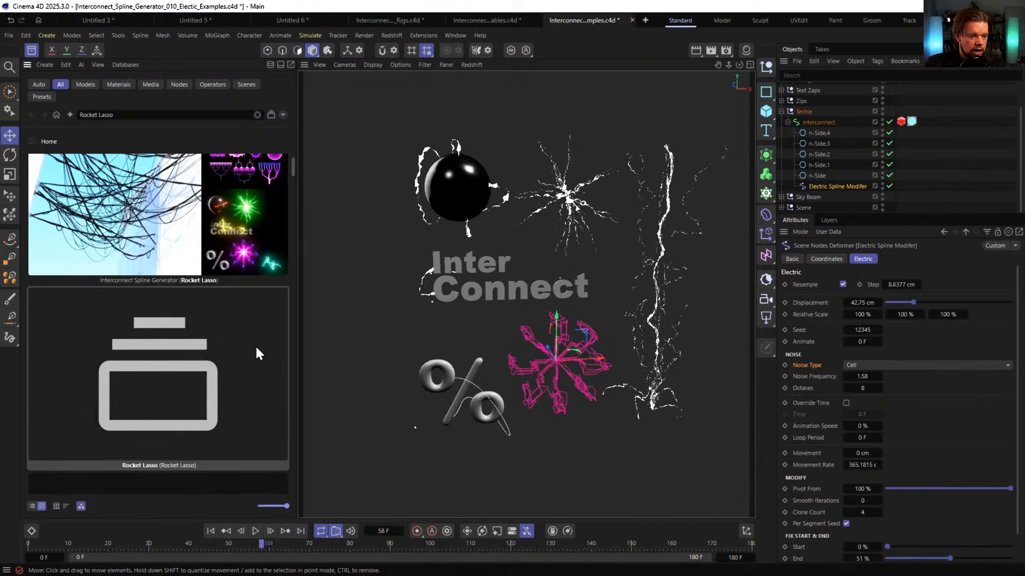
{"action": "scroll", "coordinate": [166, 427], "scroll_direction": "down", "scroll_amount": 5}
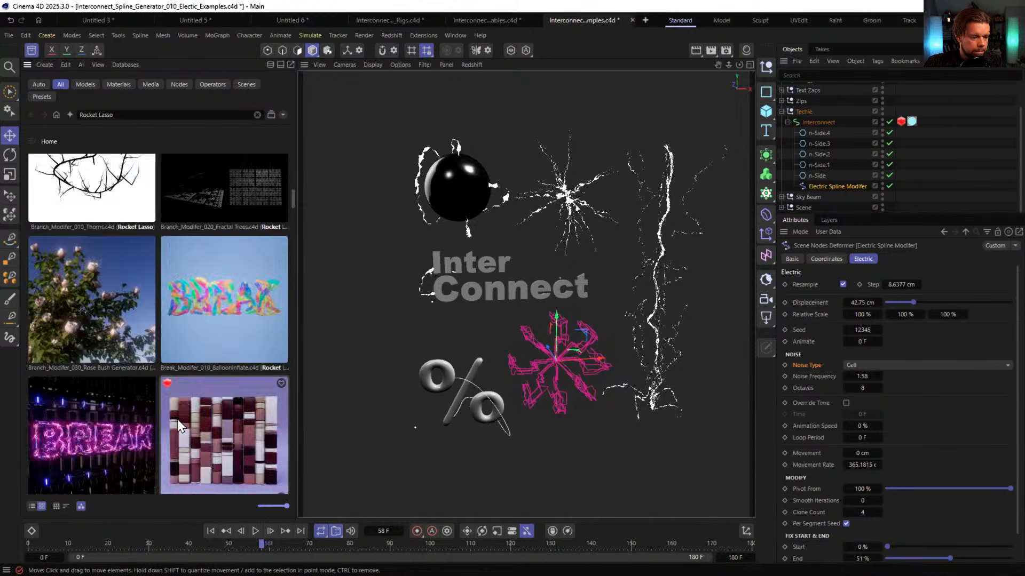
{"action": "scroll", "coordinate": [177, 419], "scroll_direction": "down", "scroll_amount": 6}
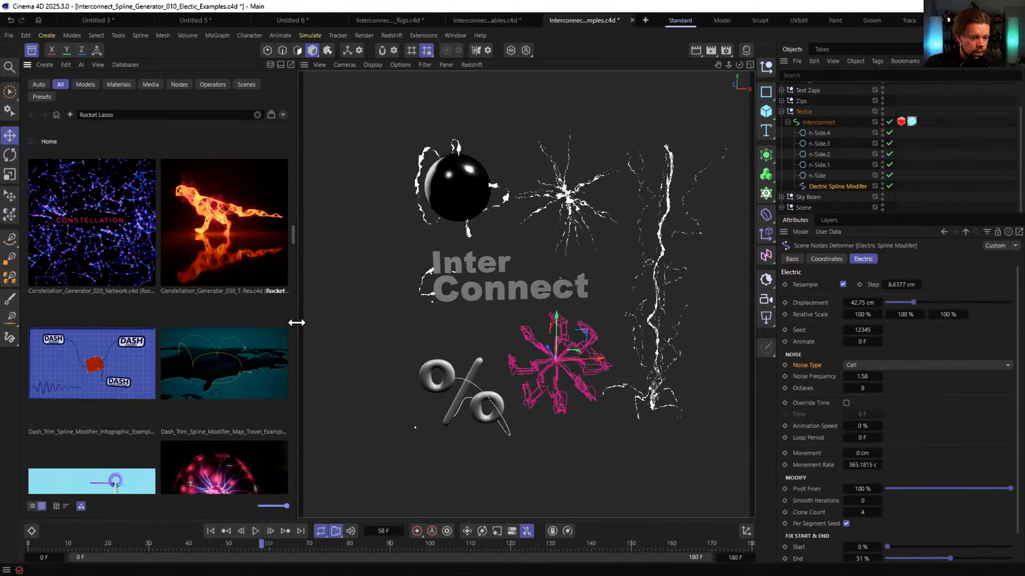
{"action": "left_click_drag", "start_coordinate": [297, 320], "coordinate": [519, 326]}
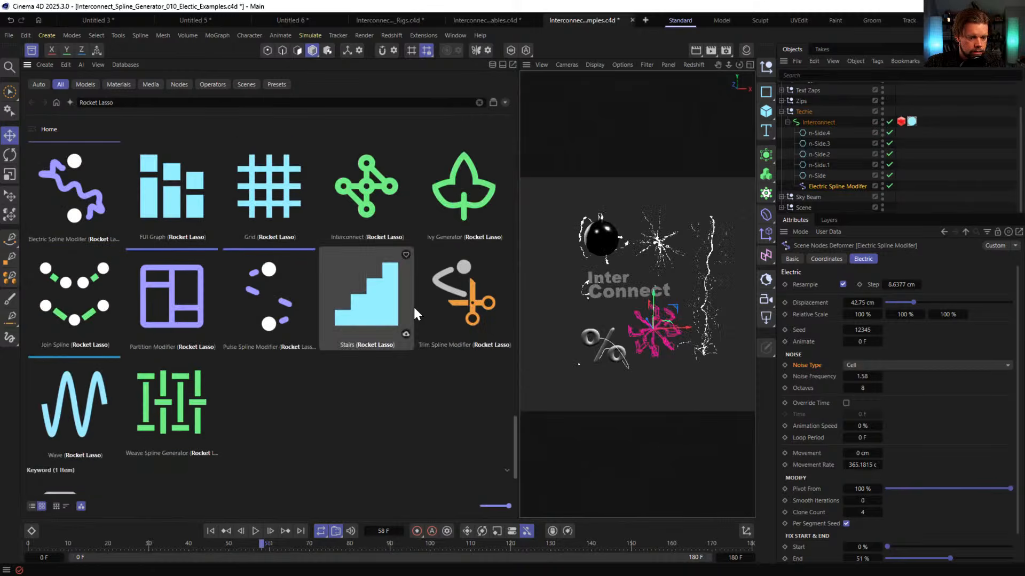
Look through the Rocket Lasso example scenes, from the Weave and Wave splines to the Electric, FUI and Interconnect examples
{"action": "scroll", "coordinate": [413, 310], "scroll_direction": "up", "scroll_amount": 5}
{"action": "scroll", "coordinate": [407, 400], "scroll_direction": "up", "scroll_amount": 10}
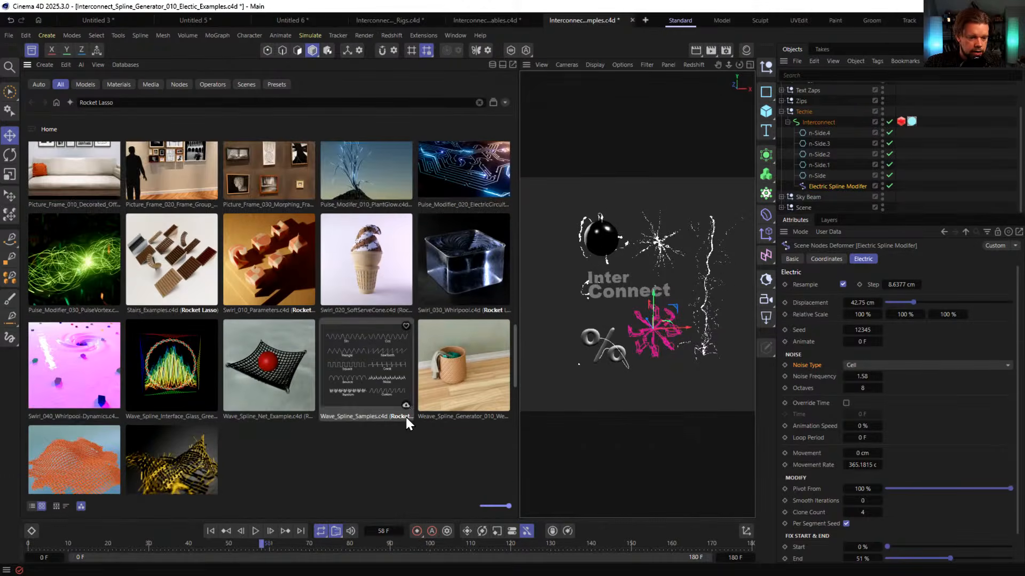
{"action": "left_click", "coordinate": [294, 291]}
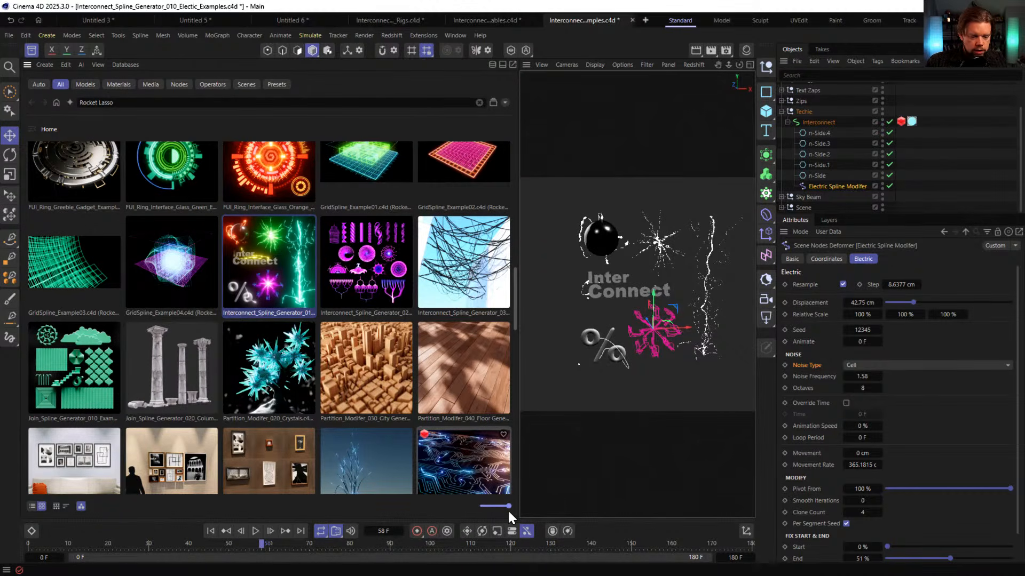
{"action": "scroll", "coordinate": [491, 503], "scroll_direction": "up", "scroll_amount": 10}
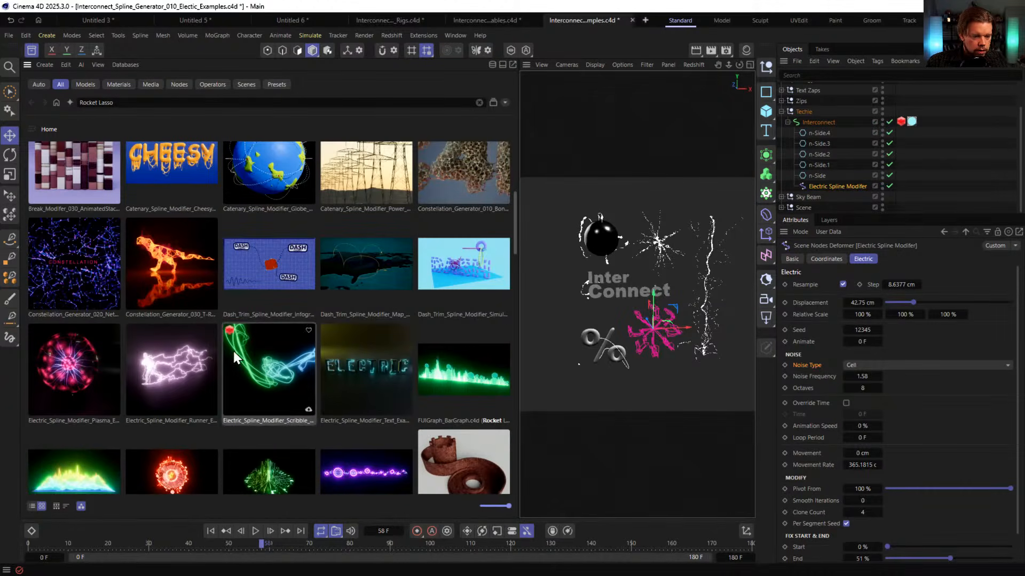
{"action": "scroll", "coordinate": [217, 363], "scroll_direction": "down", "scroll_amount": 3}
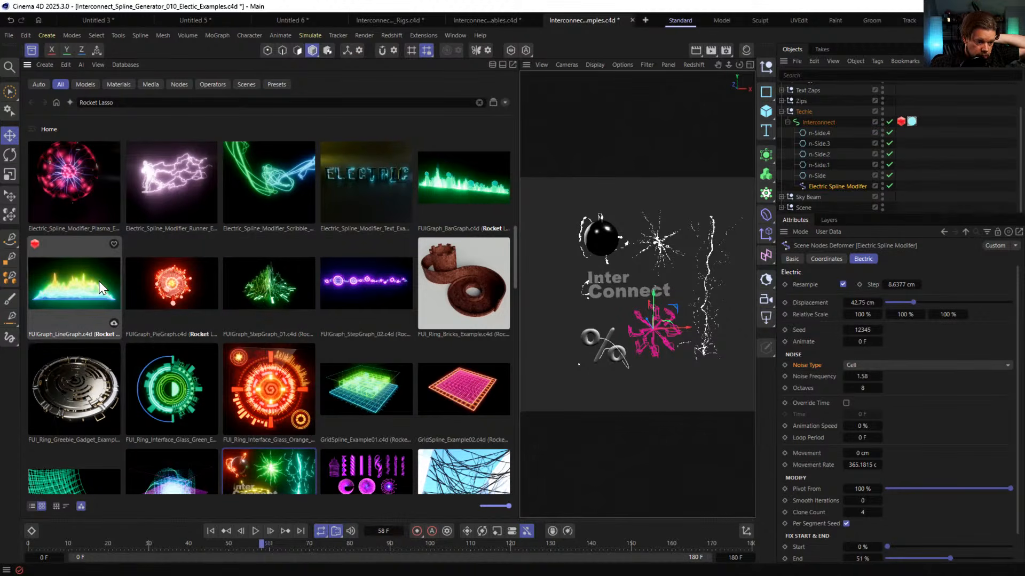
{"action": "scroll", "coordinate": [101, 282], "scroll_direction": "down", "scroll_amount": 3}
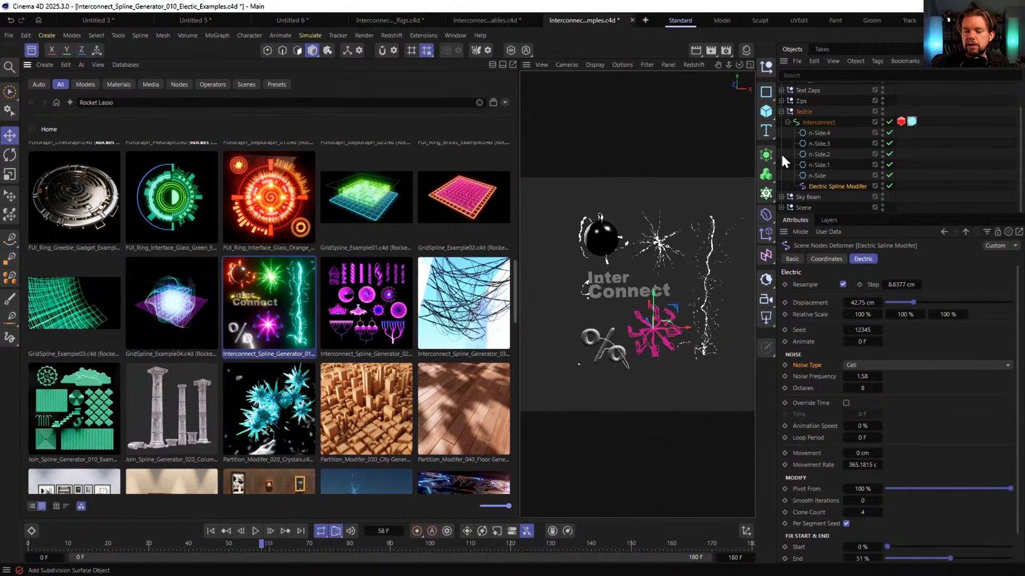
Select the Techie group's Interconnect generator and review the Branch, Break, Catenary, Constellation and Dash example scenes in the Asset Browser
{"action": "left_click", "coordinate": [812, 122]}
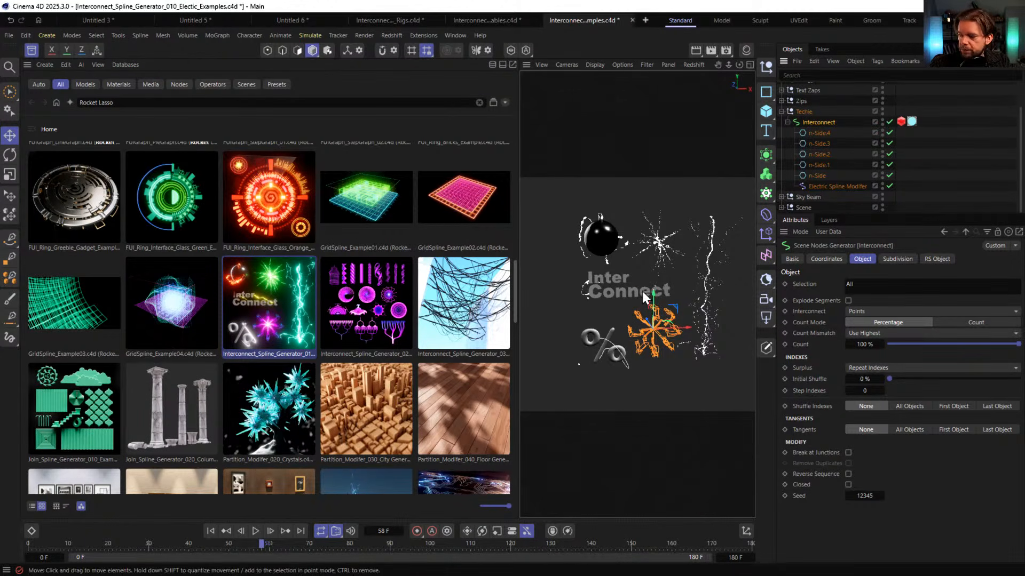
{"action": "scroll", "coordinate": [394, 320], "scroll_direction": "up", "scroll_amount": 3}
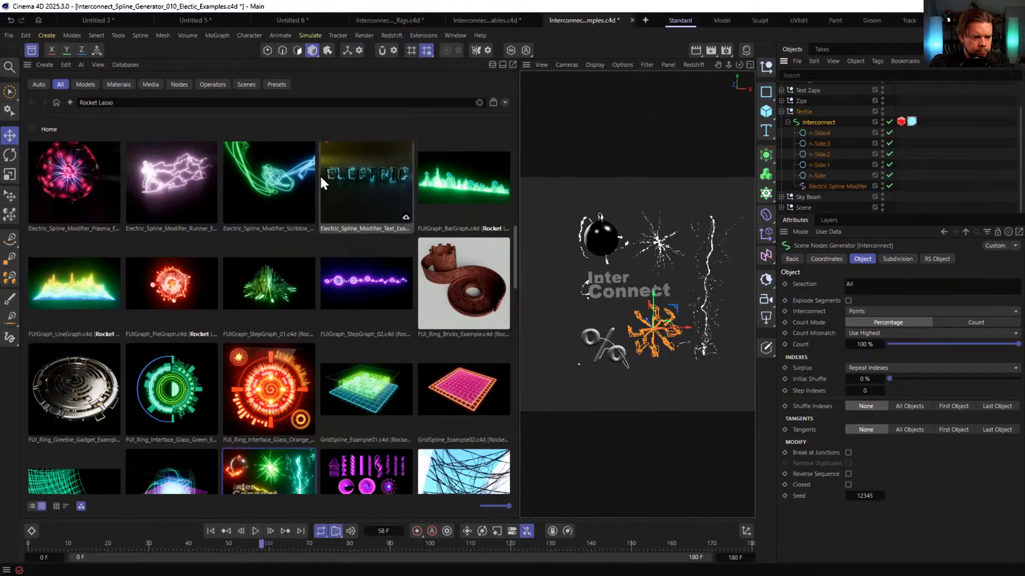
{"action": "scroll", "coordinate": [112, 224], "scroll_direction": "up", "scroll_amount": 6}
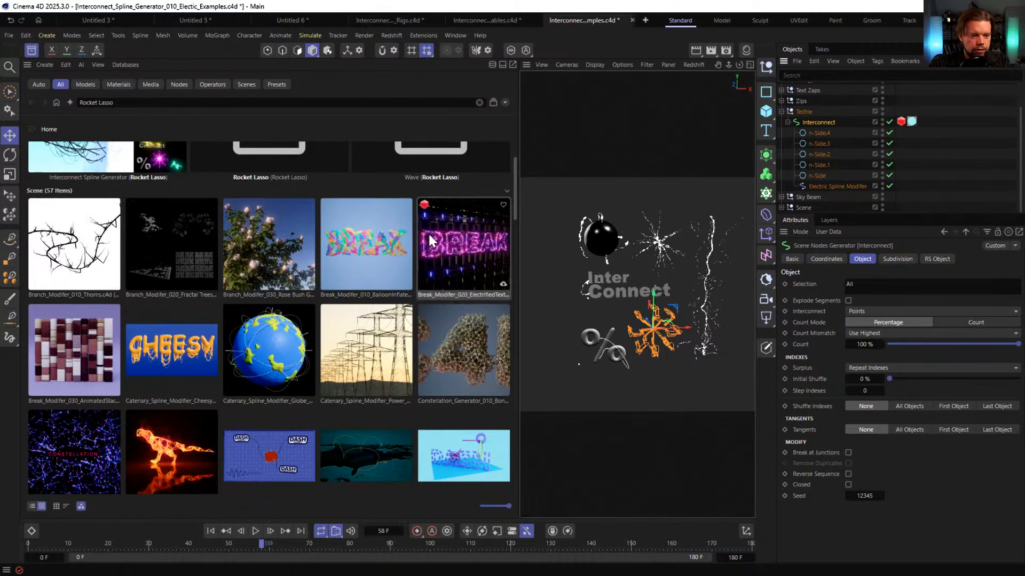
{"action": "scroll", "coordinate": [106, 221], "scroll_direction": "up", "scroll_amount": 1}
{"action": "scroll", "coordinate": [163, 252], "scroll_direction": "down", "scroll_amount": 2}
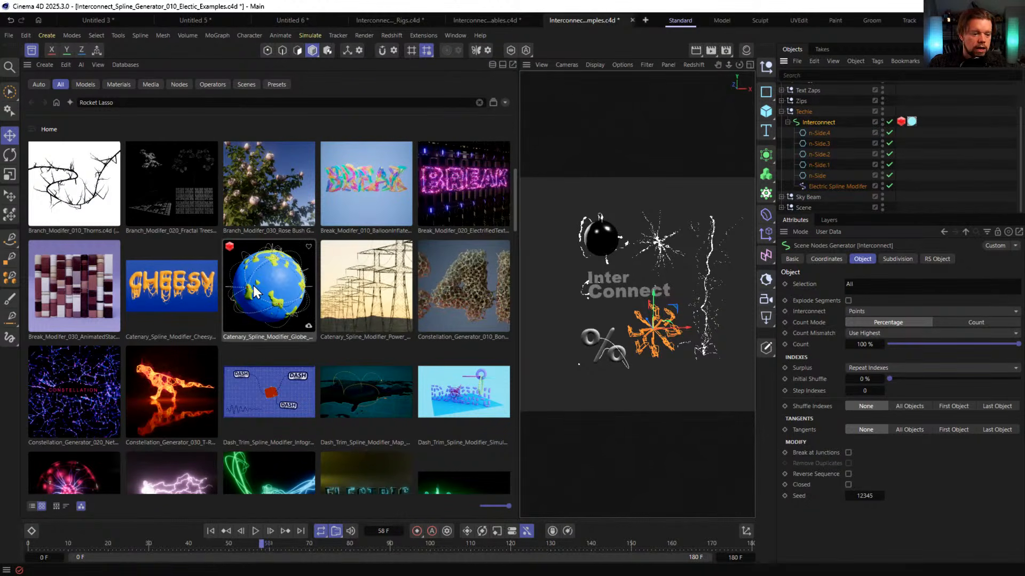
{"action": "scroll", "coordinate": [251, 283], "scroll_direction": "down", "scroll_amount": 2}
{"action": "scroll", "coordinate": [399, 267], "scroll_direction": "up", "scroll_amount": 1}
{"action": "scroll", "coordinate": [399, 266], "scroll_direction": "down", "scroll_amount": 1}
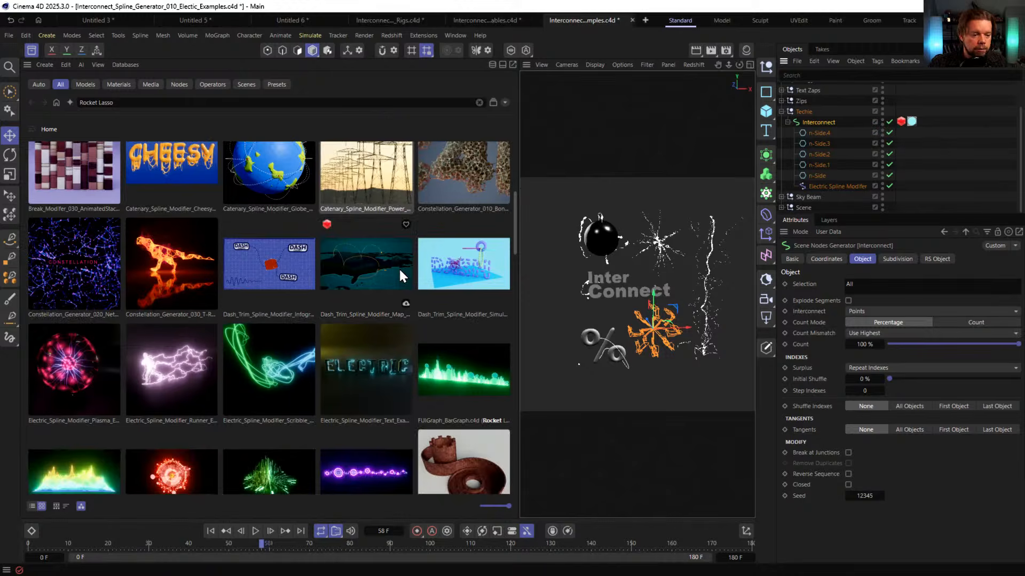
{"action": "scroll", "coordinate": [398, 267], "scroll_direction": "up", "scroll_amount": 1}
Examine the Rocket Lasso node operators listed below the example scenes, from Branch Spline Modifier to Weave Spline Generator
{"action": "scroll", "coordinate": [406, 257], "scroll_direction": "down", "scroll_amount": 6}
{"action": "scroll", "coordinate": [404, 249], "scroll_direction": "down", "scroll_amount": 8}
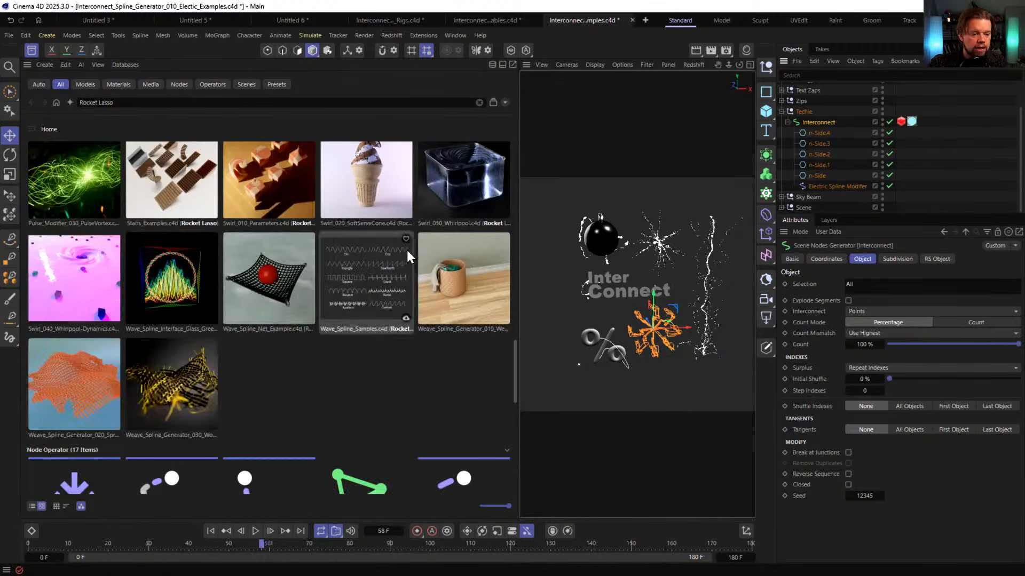
{"action": "scroll", "coordinate": [338, 312], "scroll_direction": "down", "scroll_amount": 2}
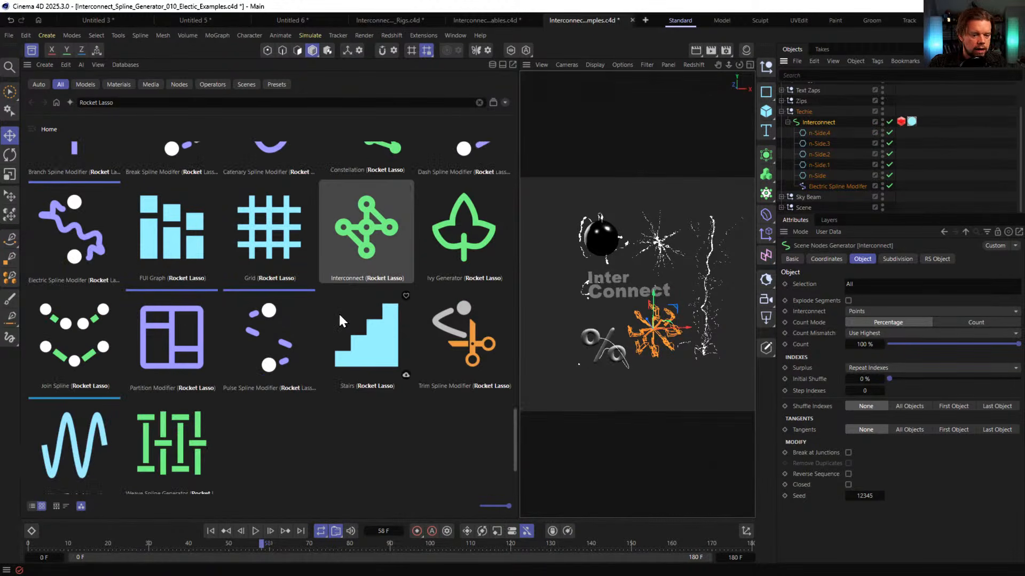
{"action": "scroll", "coordinate": [338, 311], "scroll_direction": "up", "scroll_amount": 2}
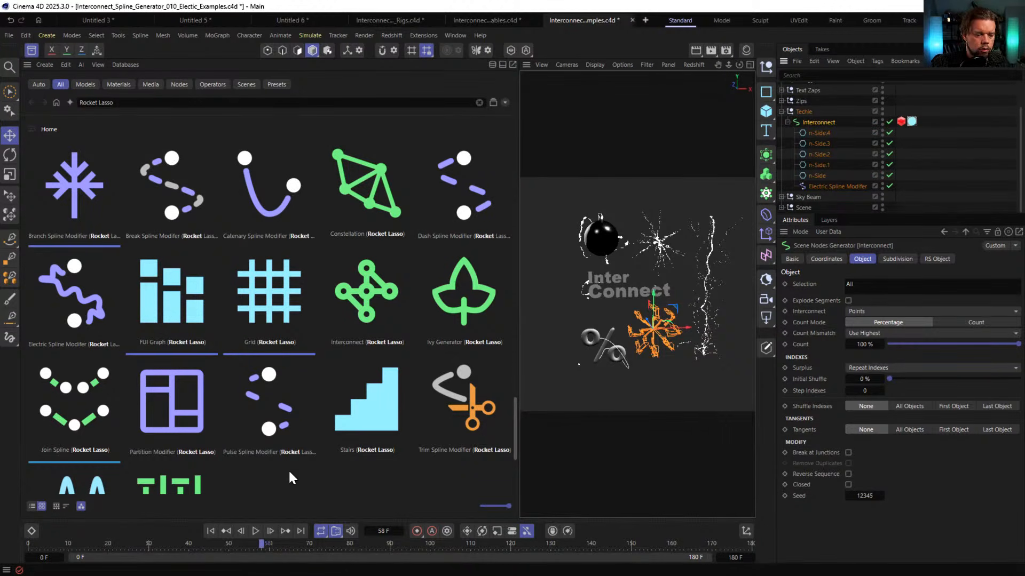
{"action": "left_click_drag", "start_coordinate": [514, 446], "coordinate": [514, 413]}
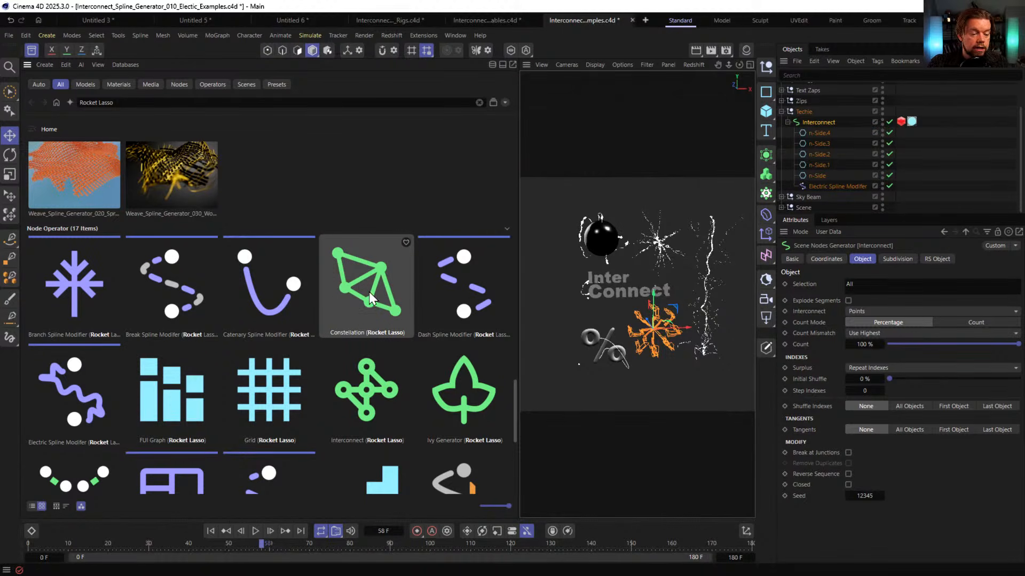
Return through the example scenes to the Interconnect Spline Generator examples and close the Asset Browser
{"action": "scroll", "coordinate": [406, 320], "scroll_direction": "up", "scroll_amount": 3}
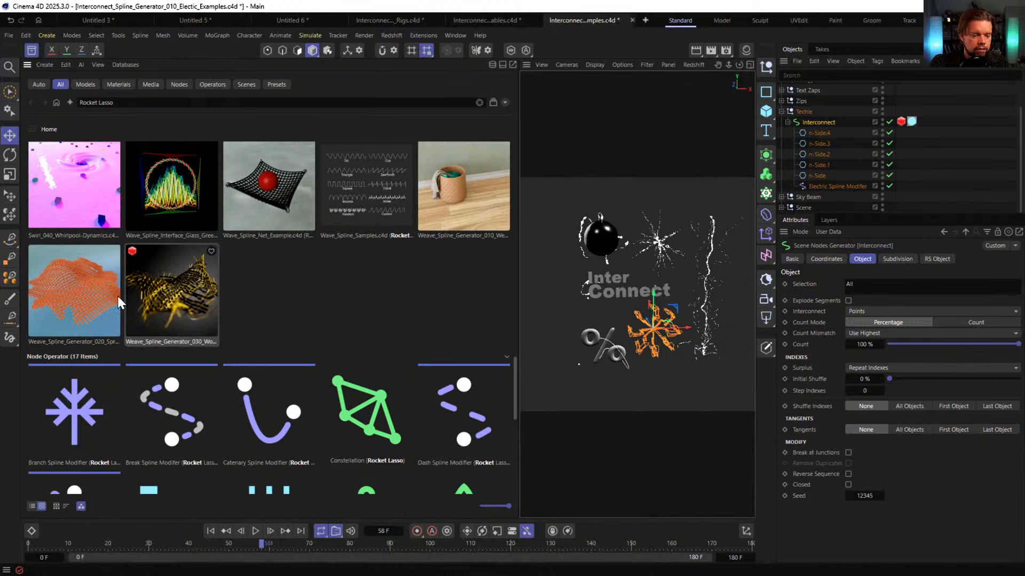
{"action": "scroll", "coordinate": [332, 367], "scroll_direction": "up", "scroll_amount": 5}
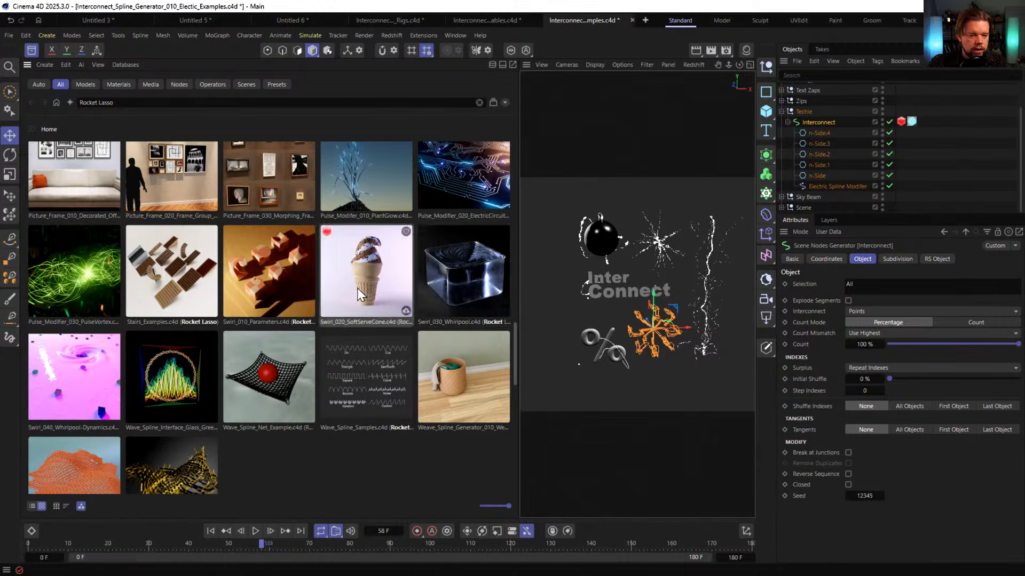
{"action": "scroll", "coordinate": [324, 327], "scroll_direction": "up", "scroll_amount": 4}
{"action": "scroll", "coordinate": [344, 328], "scroll_direction": "up", "scroll_amount": 3}
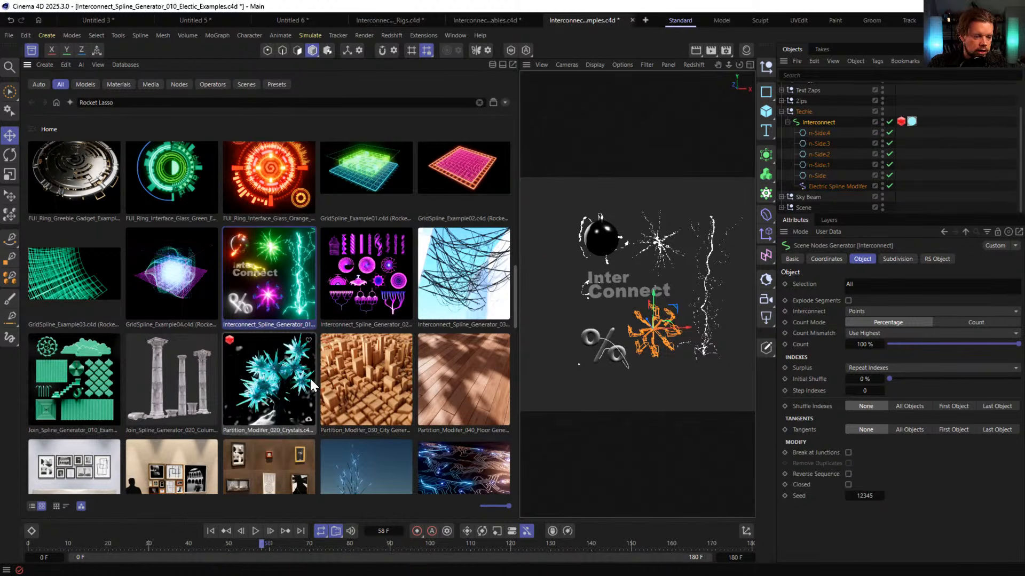
{"action": "scroll", "coordinate": [373, 373], "scroll_direction": "up", "scroll_amount": 1}
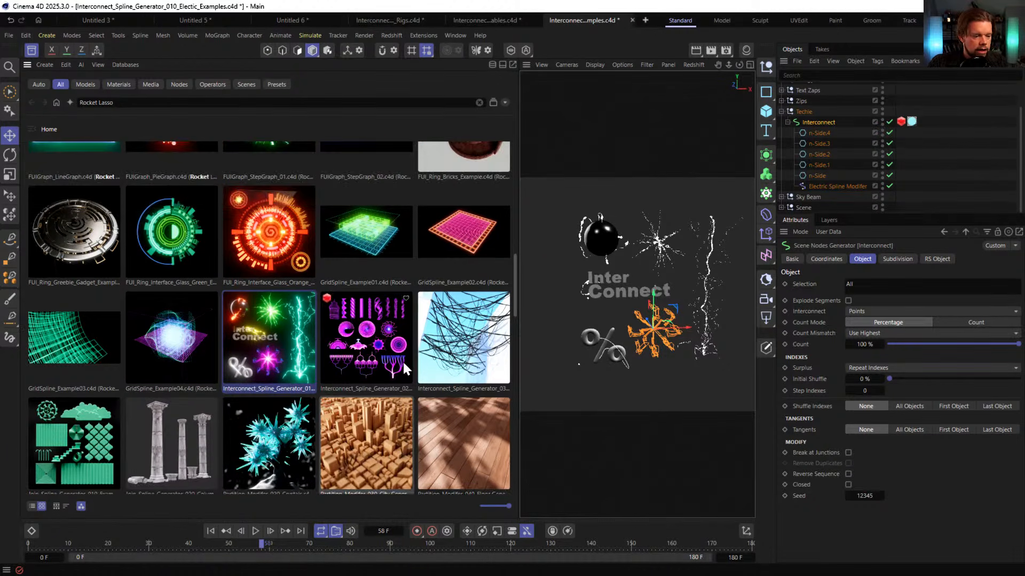
{"action": "scroll", "coordinate": [363, 368], "scroll_direction": "up", "scroll_amount": 1}
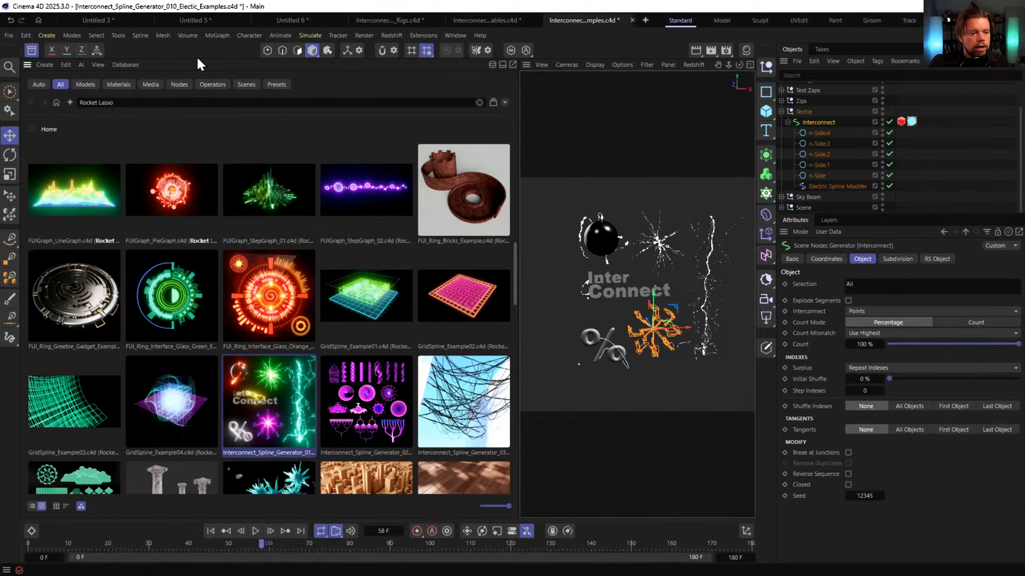
{"action": "left_click", "coordinate": [33, 51]}
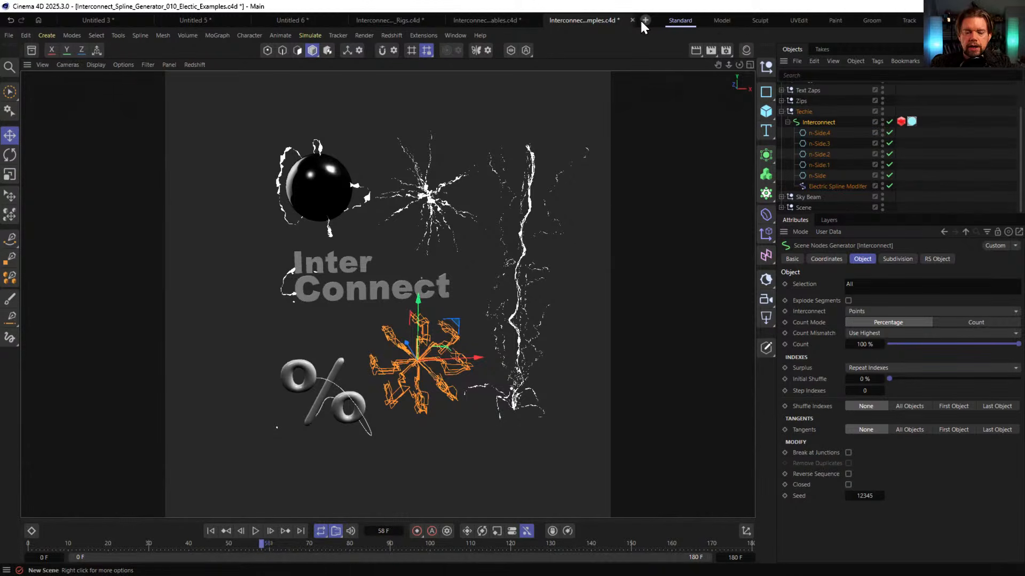
View the cloned-sphere Interconnect in Untitled 3, switch to Untitled 5 and deselect its Interconnect generator
{"action": "left_click", "coordinate": [97, 20]}
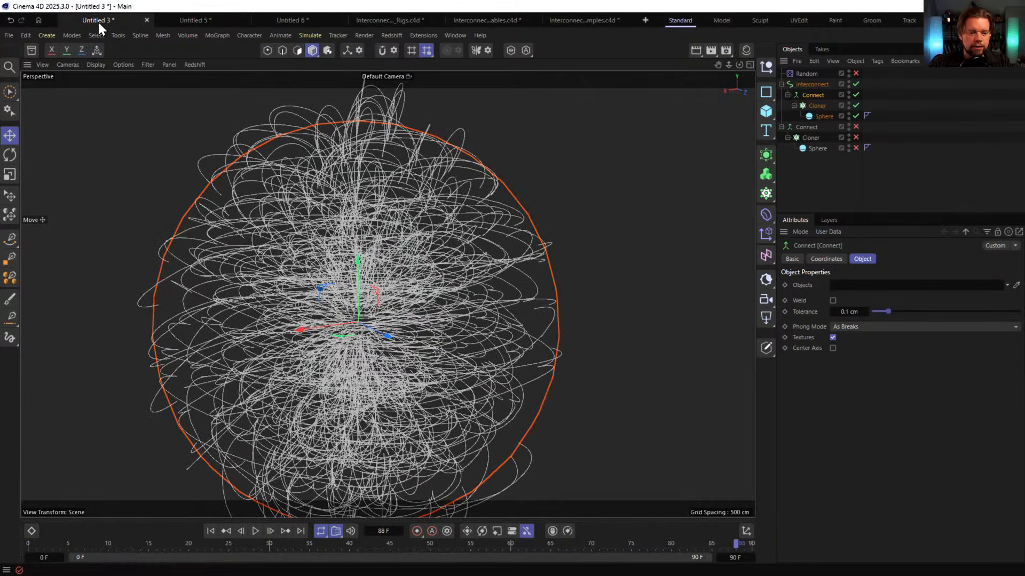
{"action": "left_click", "coordinate": [201, 19]}
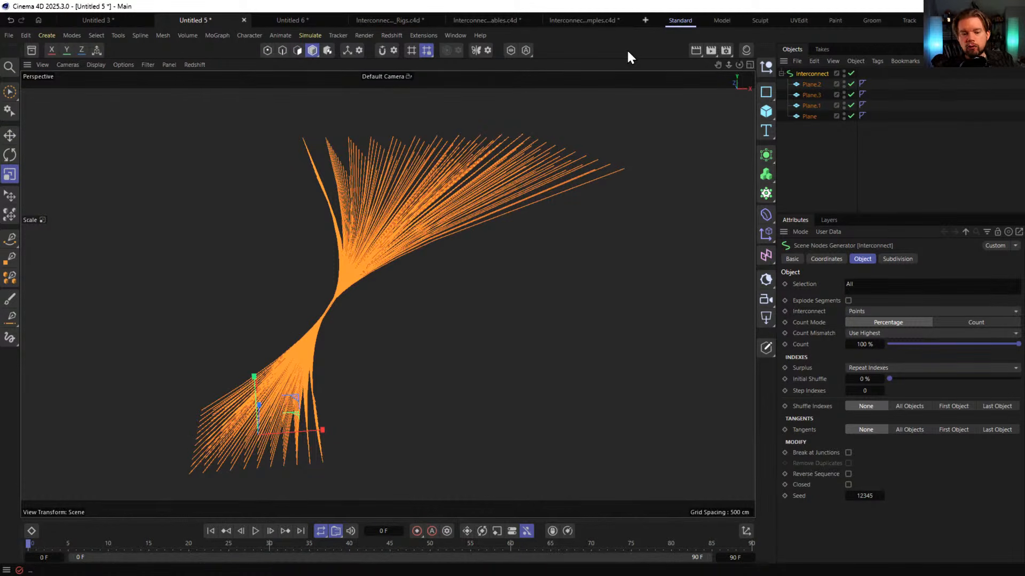
{"action": "left_click", "coordinate": [831, 163]}
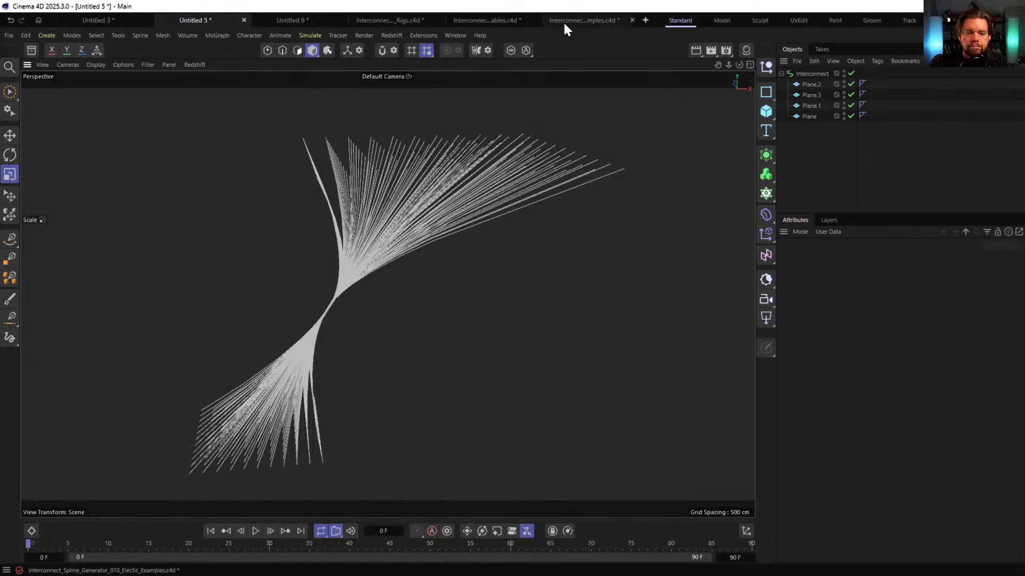
Revisit the Untitled 6 and Untitled 3 projects, return to Untitled 5 and reveal the earlier open projects
{"action": "left_click", "coordinate": [292, 20]}
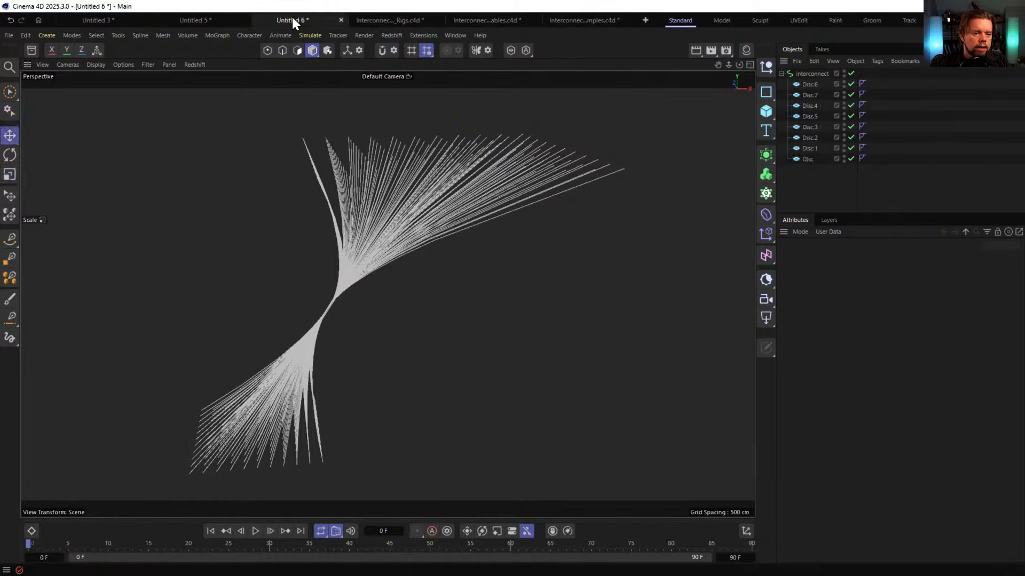
{"action": "left_click", "coordinate": [375, 16]}
{"action": "left_click", "coordinate": [108, 21]}
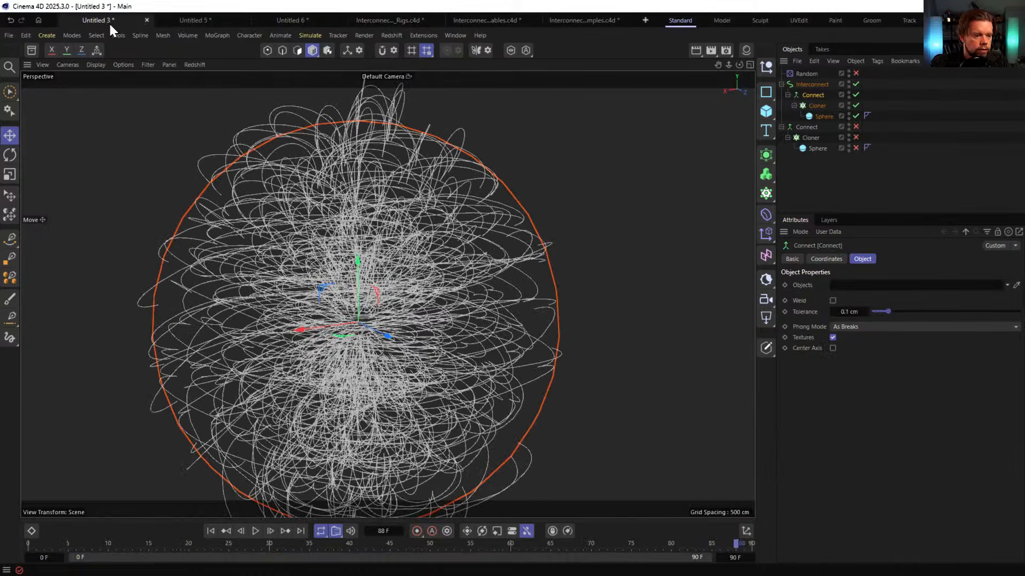
{"action": "left_click", "coordinate": [208, 23]}
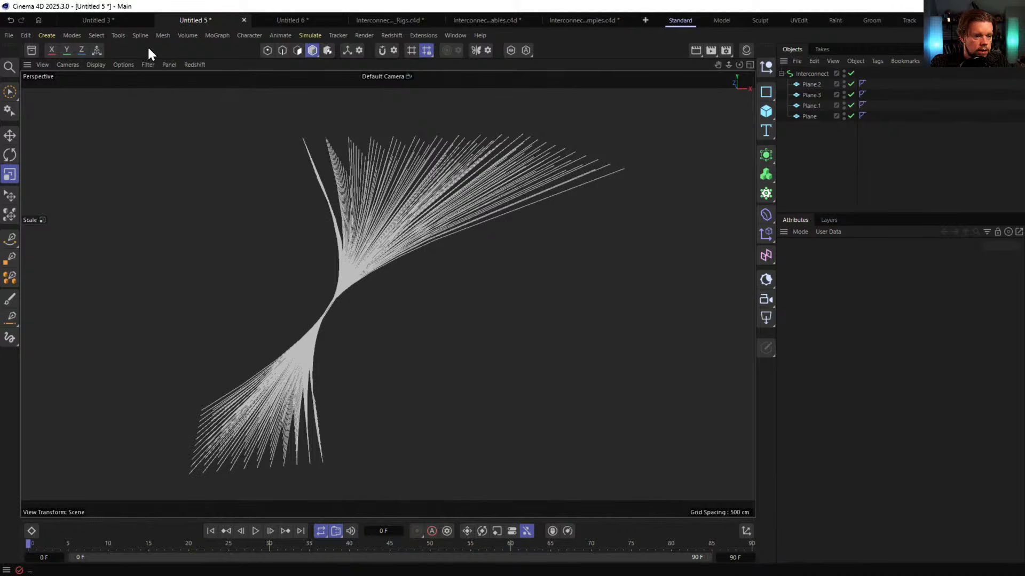
{"action": "scroll", "coordinate": [619, 20], "scroll_direction": "up", "scroll_amount": 3}
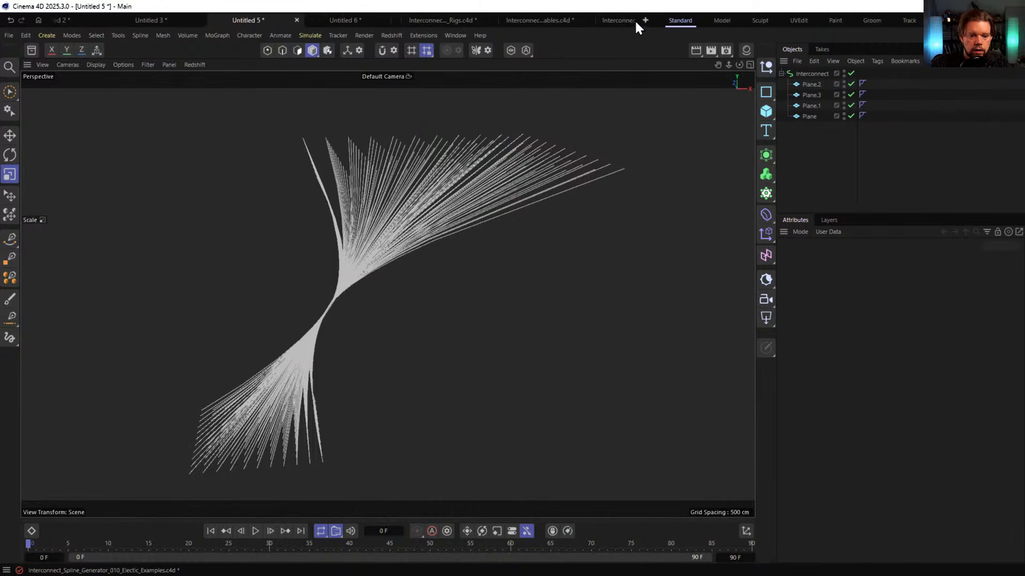
Switch to the Untitled 2 scene and preview its electric spline animation with the Interconnect generator selected, stopping at frame 28
{"action": "left_click", "coordinate": [99, 18]}
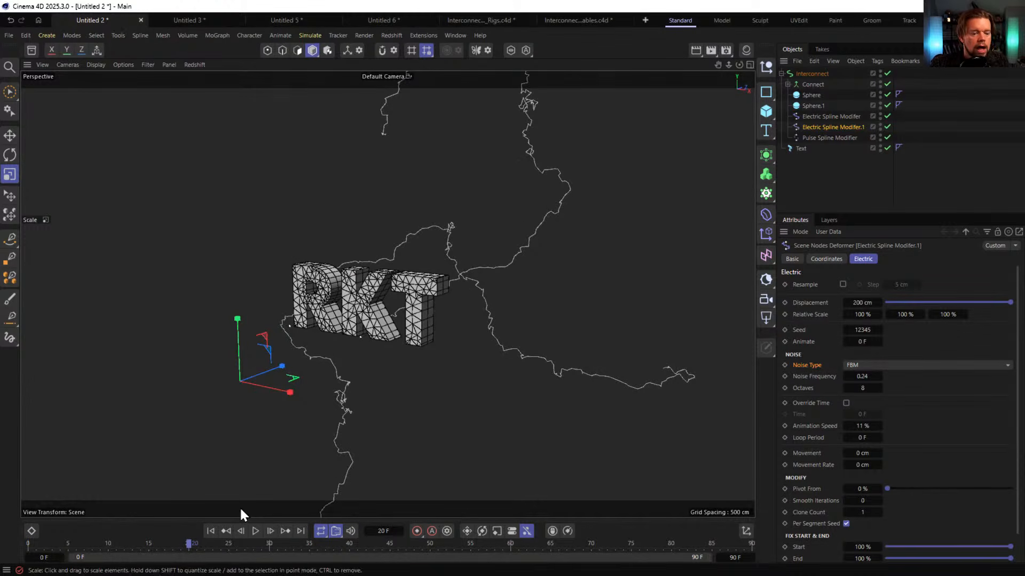
{"action": "left_click", "coordinate": [253, 530]}
{"action": "left_click_drag", "start_coordinate": [427, 342], "coordinate": [399, 297], "text": "alt"}
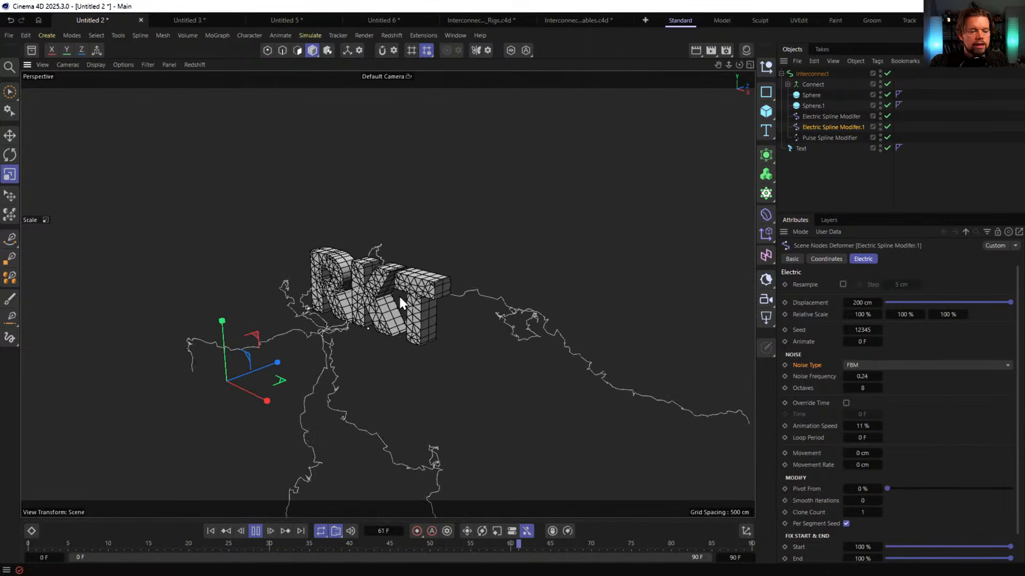
{"action": "left_click", "coordinate": [792, 73]}
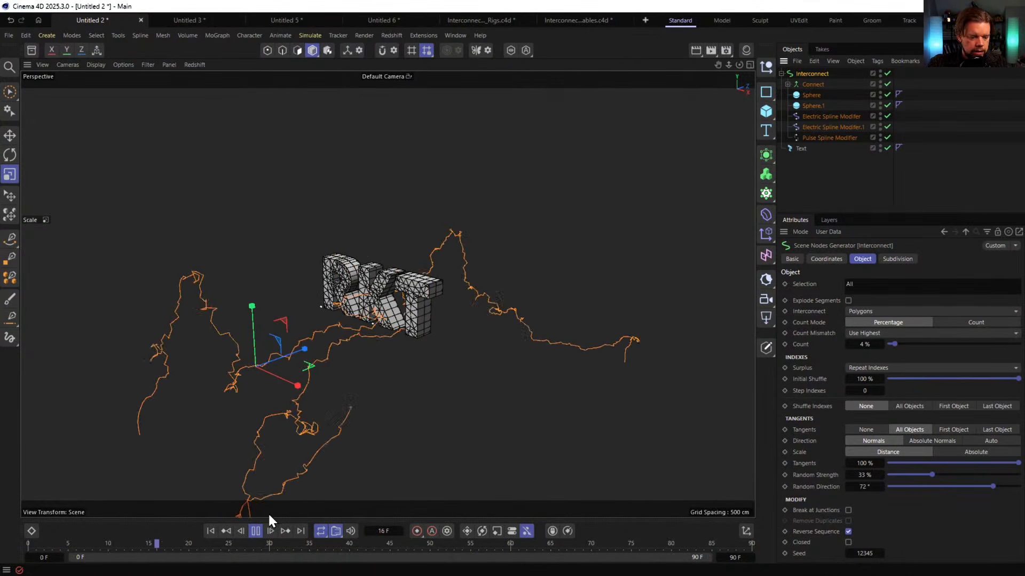
{"action": "left_click", "coordinate": [255, 531]}
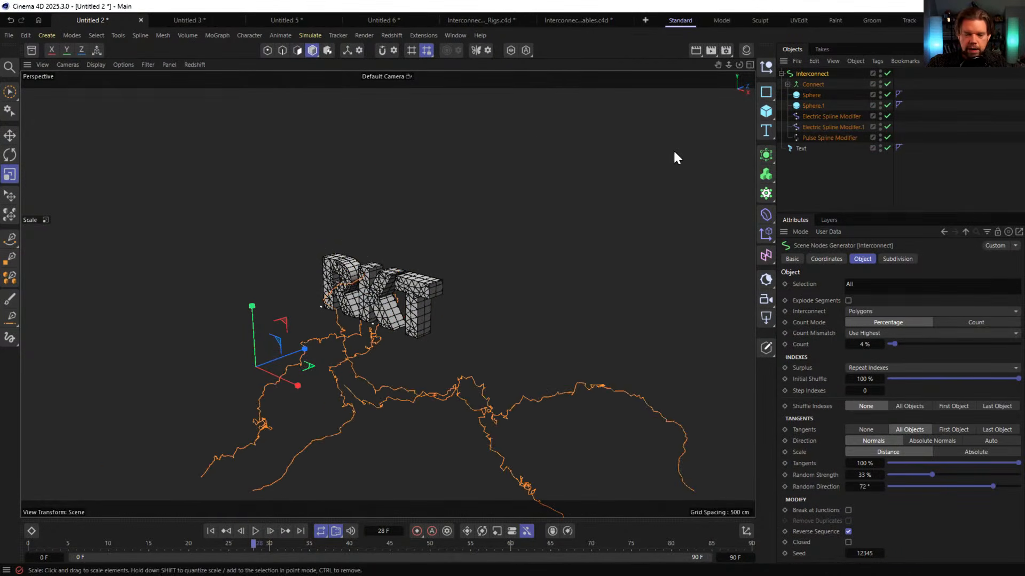
Place the Interconnect generator in a Sweep with an n-Side profile and set the profile's radius to 2 cm
{"action": "left_click", "coordinate": [767, 156]}
{"action": "left_click", "coordinate": [713, 207], "text": "alt"}
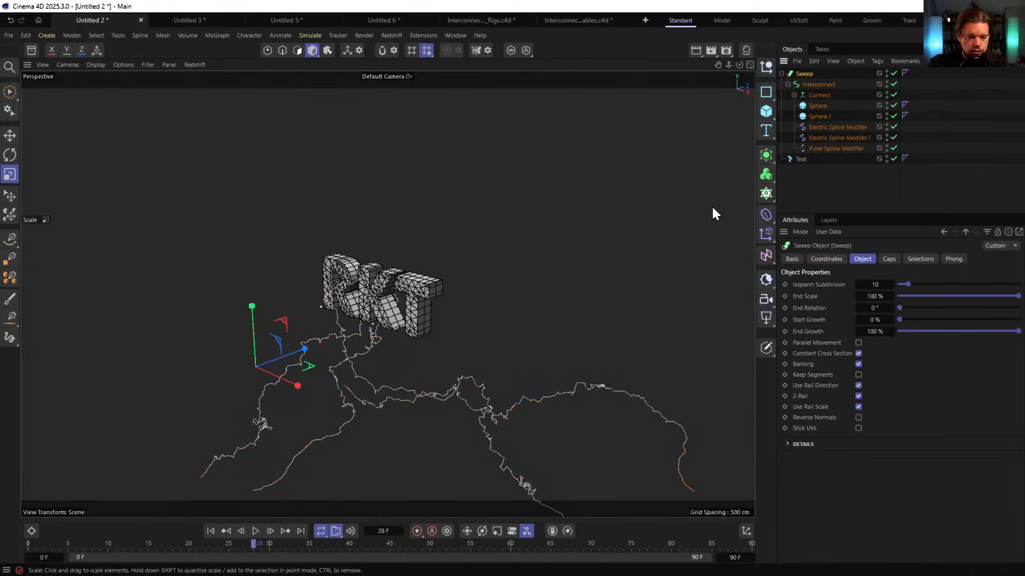
{"action": "left_click", "coordinate": [766, 92]}
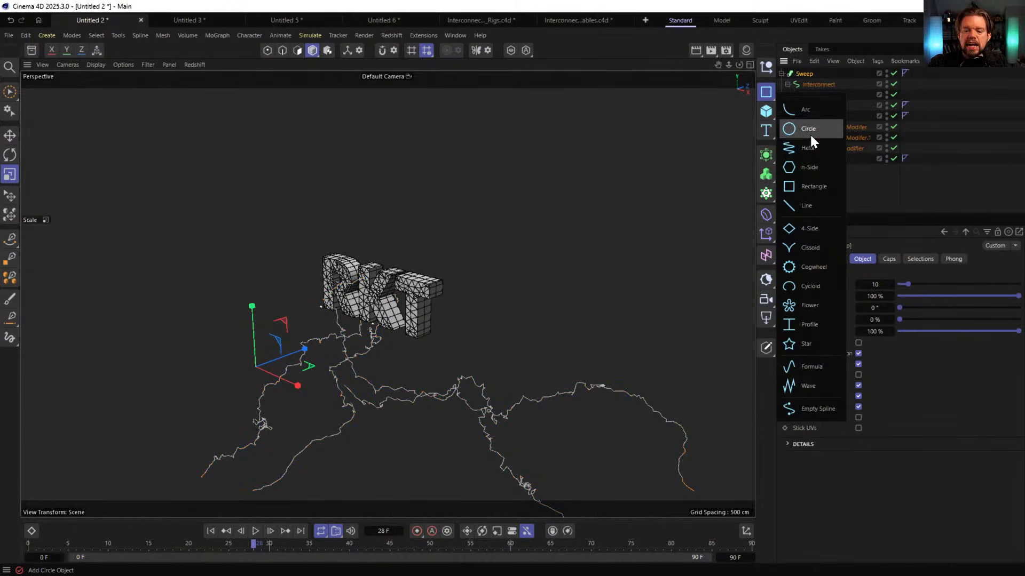
{"action": "left_click", "coordinate": [807, 168], "text": "shift"}
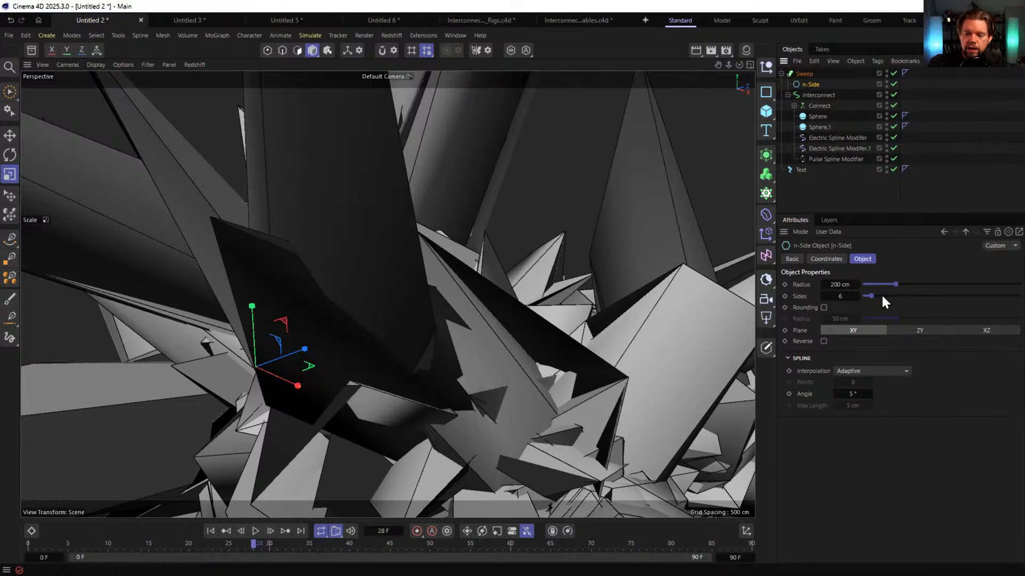
{"action": "left_click", "coordinate": [840, 284]}
{"action": "type", "text": "2"}
{"action": "key", "text": "Return"}
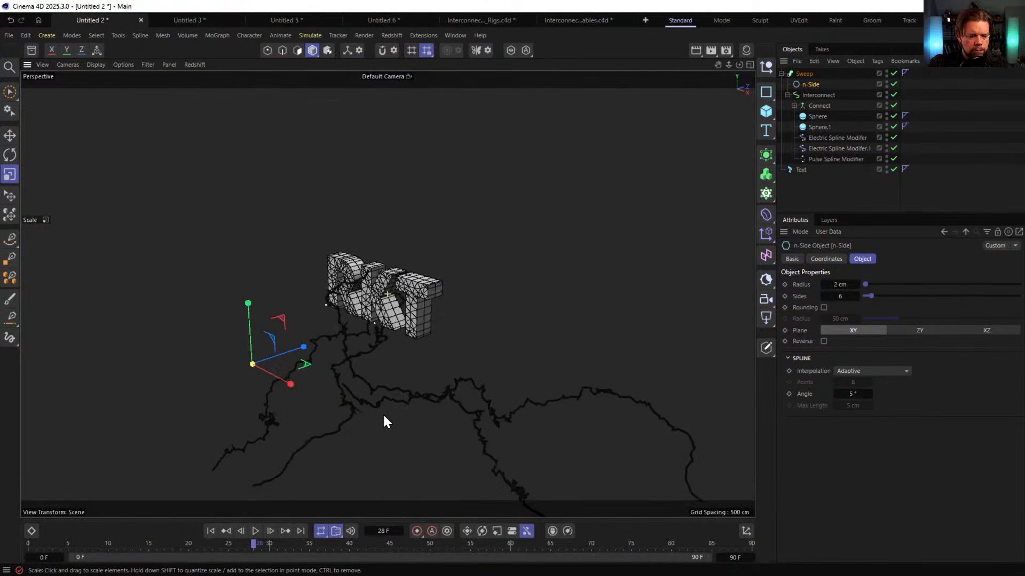
Examine the swept lightning geometry below the RKT text from near and far for pinching at sharp bends
{"action": "left_click_drag", "start_coordinate": [471, 394], "coordinate": [507, 368], "text": "alt"}
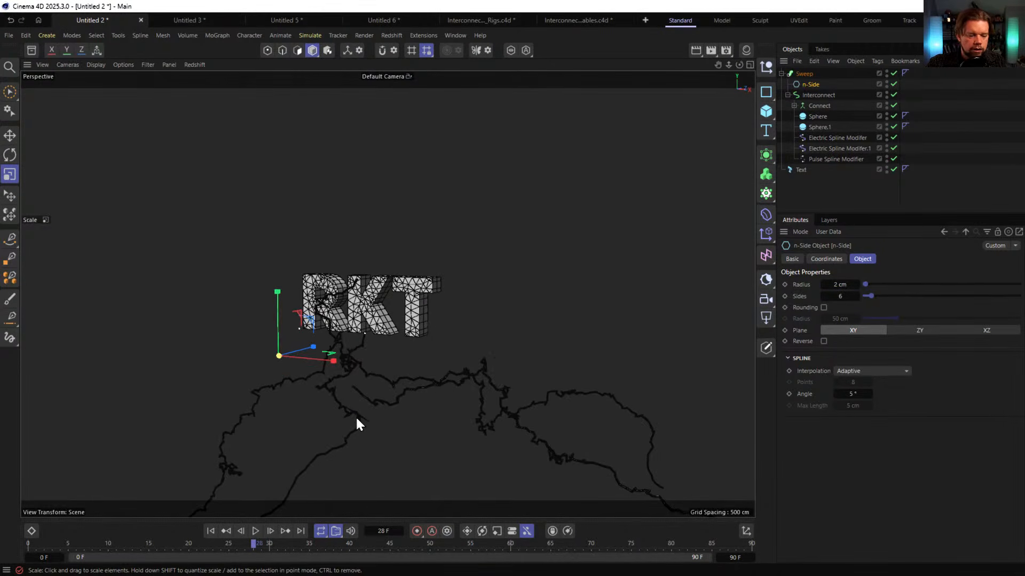
{"action": "right_click_drag", "start_coordinate": [356, 416], "coordinate": [635, 355], "text": "alt"}
{"action": "left_click_drag", "start_coordinate": [320, 357], "coordinate": [309, 338], "text": "alt"}
{"action": "right_click_drag", "start_coordinate": [354, 384], "coordinate": [267, 422], "text": "alt"}
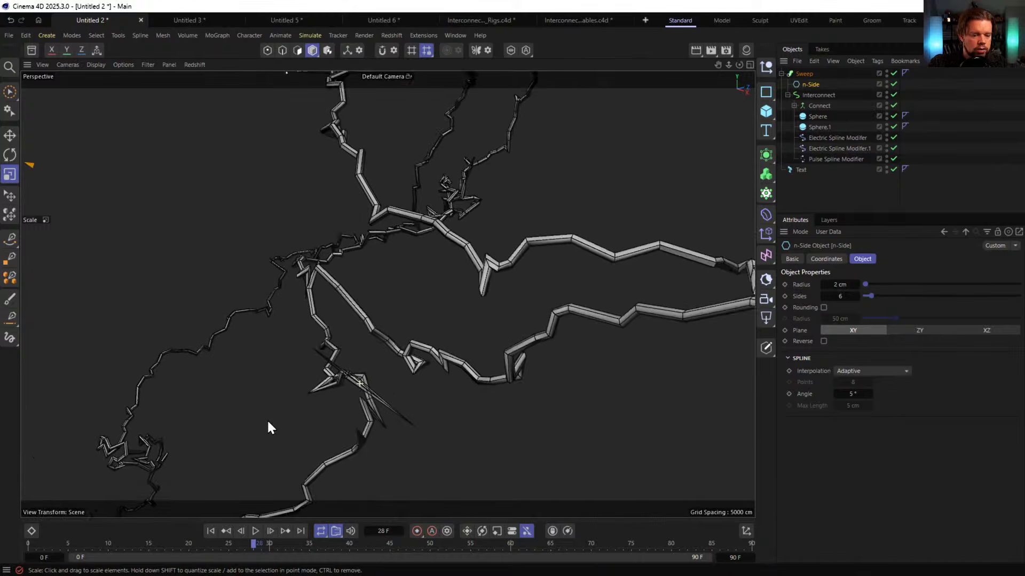
{"action": "left_click_drag", "start_coordinate": [267, 422], "coordinate": [394, 341], "text": "alt"}
{"action": "right_click_drag", "start_coordinate": [433, 251], "coordinate": [430, 221], "text": "alt"}
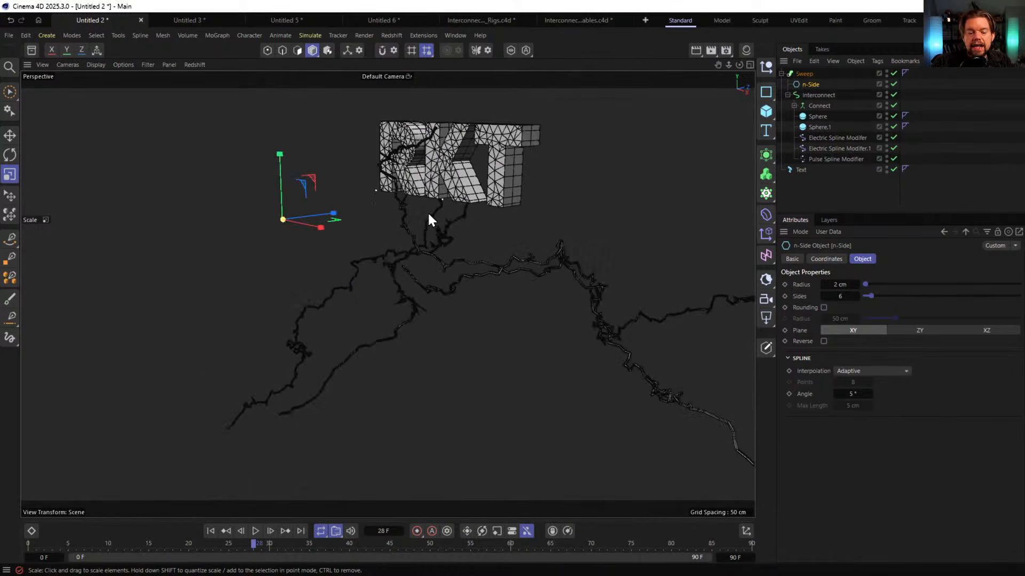
{"action": "left_click_drag", "start_coordinate": [430, 221], "coordinate": [508, 324], "text": "alt"}
{"action": "right_click_drag", "start_coordinate": [507, 324], "coordinate": [378, 266], "text": "alt"}
{"action": "left_click_drag", "start_coordinate": [377, 265], "coordinate": [362, 272], "text": "alt"}
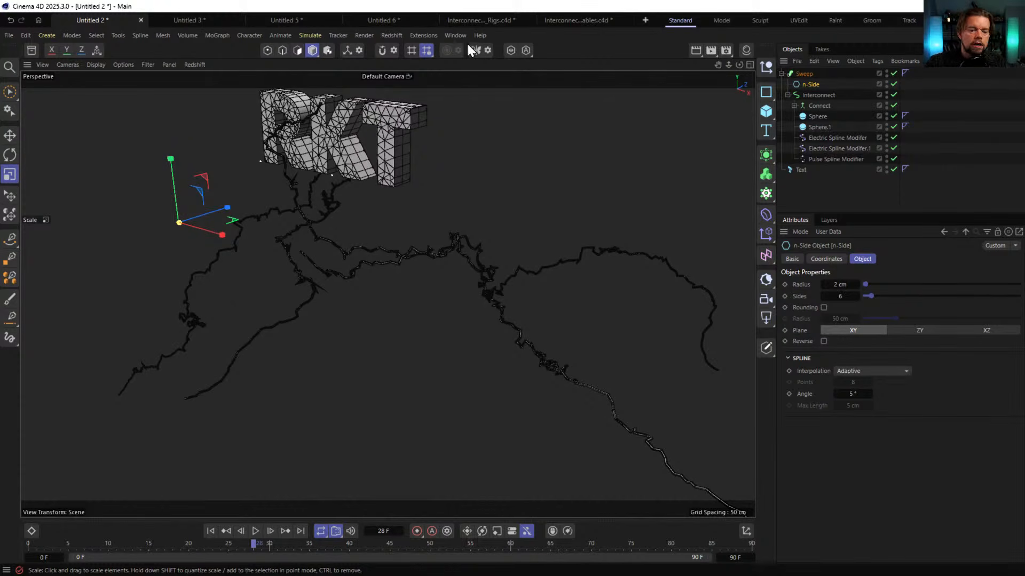
Create a new project and add an editable Rectangle spline
{"action": "left_click", "coordinate": [645, 20]}
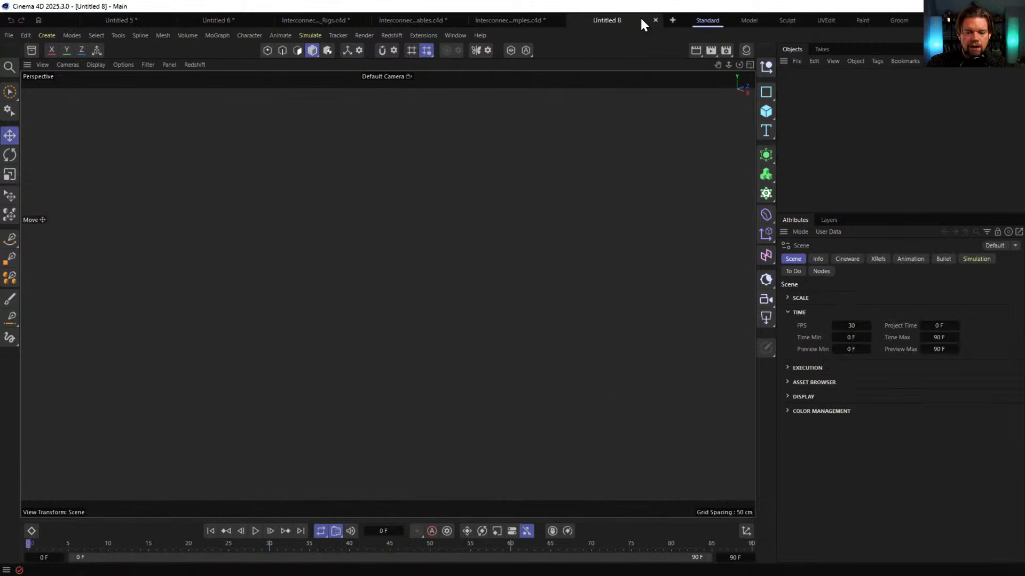
{"action": "left_click", "coordinate": [764, 94]}
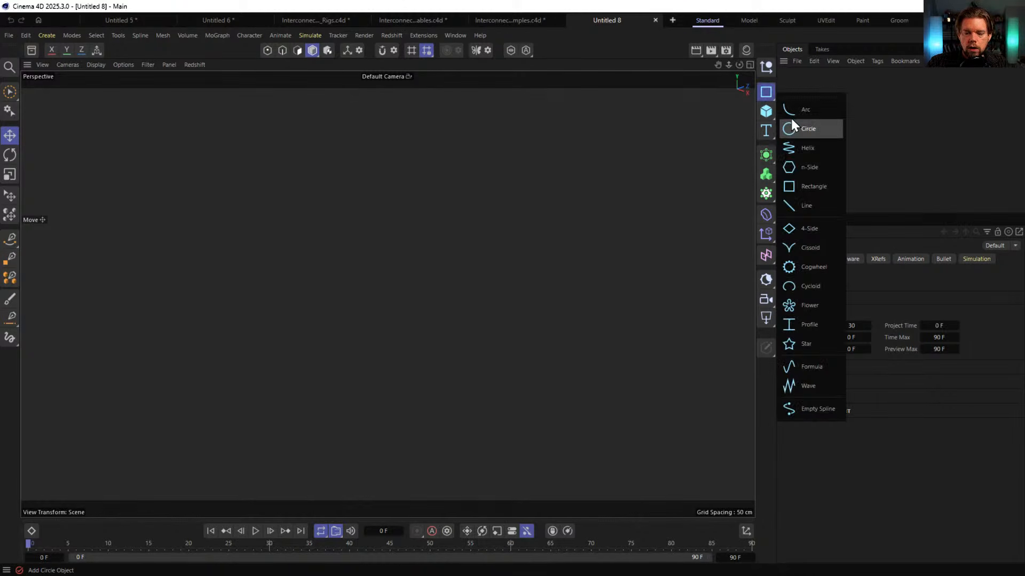
{"action": "left_click", "coordinate": [815, 185]}
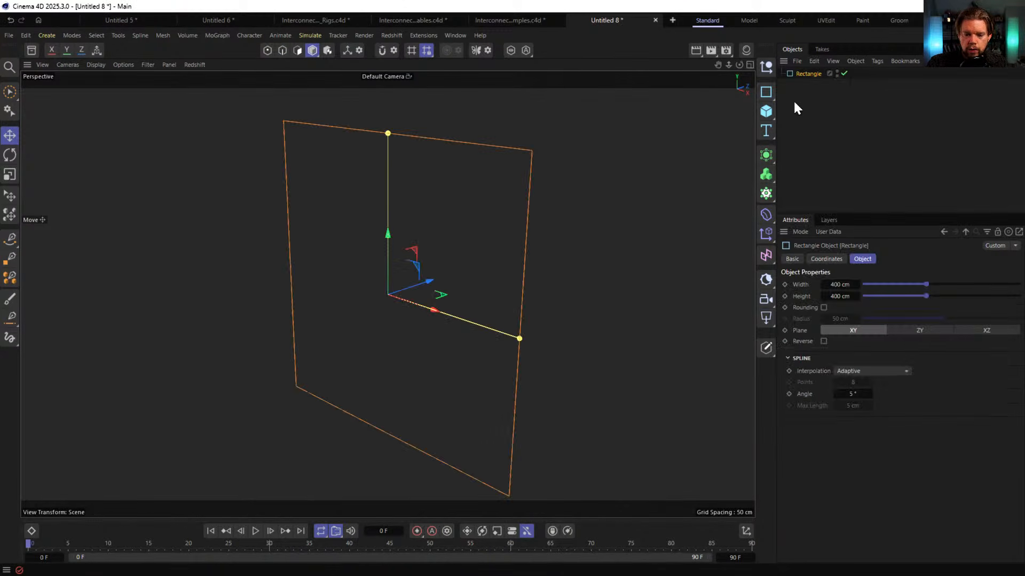
Sweep the rectangle spline with a second Rectangle as profile, scaled down to form a thin square frame
{"action": "left_click", "coordinate": [767, 156]}
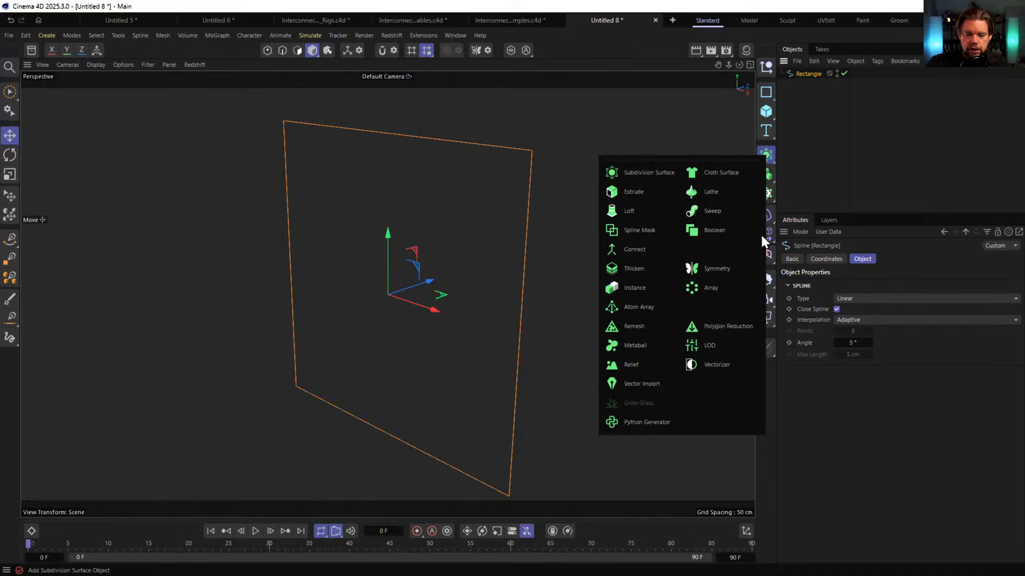
{"action": "left_click", "coordinate": [714, 212]}
{"action": "left_click", "coordinate": [766, 93]}
{"action": "left_click", "coordinate": [789, 187]}
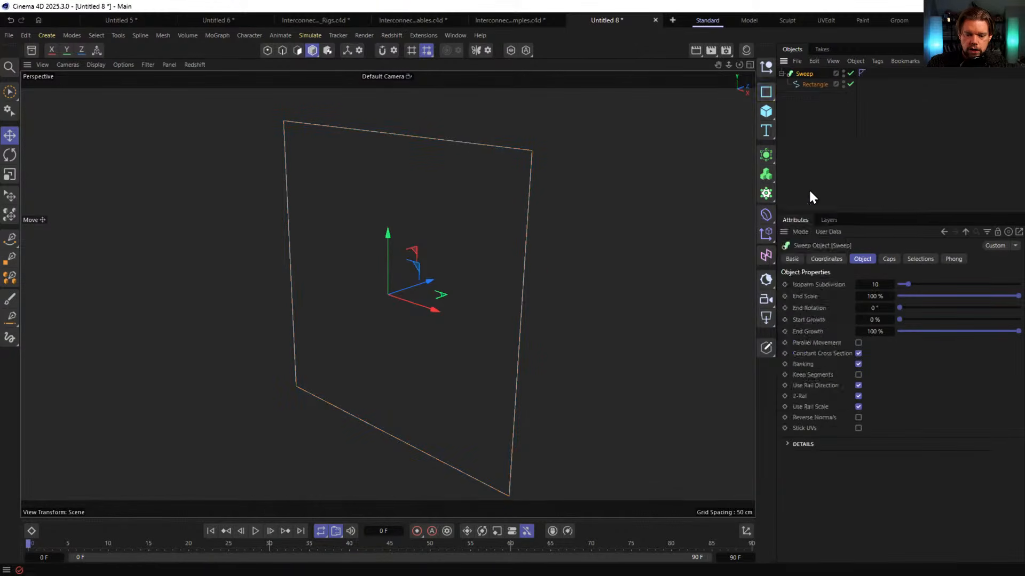
{"action": "key", "text": "t"}
{"action": "left_click_drag", "start_coordinate": [417, 357], "coordinate": [315, 430]}
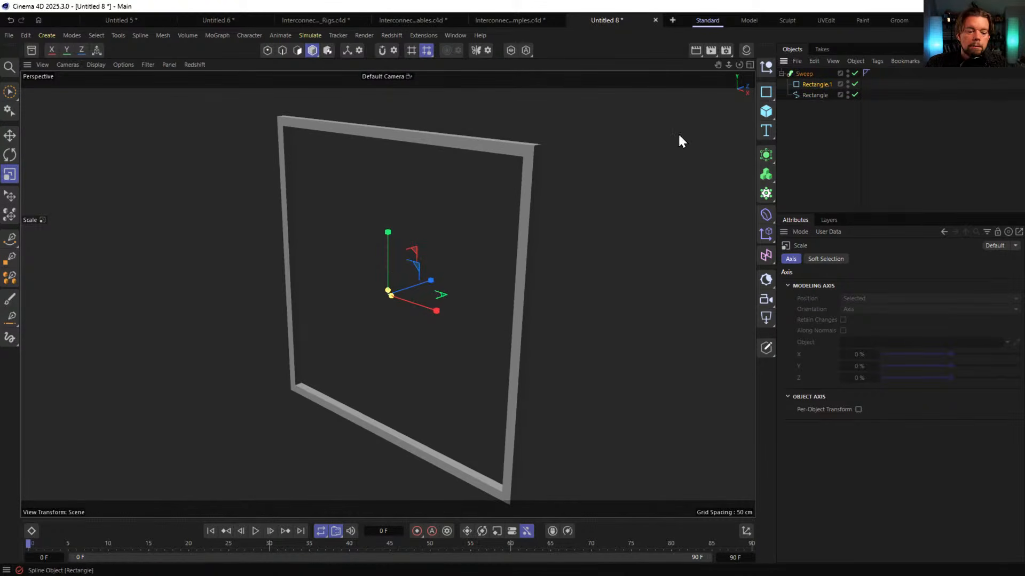
Select two diagonally opposite corner points of the Sweep's path rectangle in point mode
{"action": "left_click_drag", "start_coordinate": [305, 126], "coordinate": [350, 107], "text": "alt"}
{"action": "left_click", "coordinate": [282, 50]}
{"action": "key", "text": "9"}
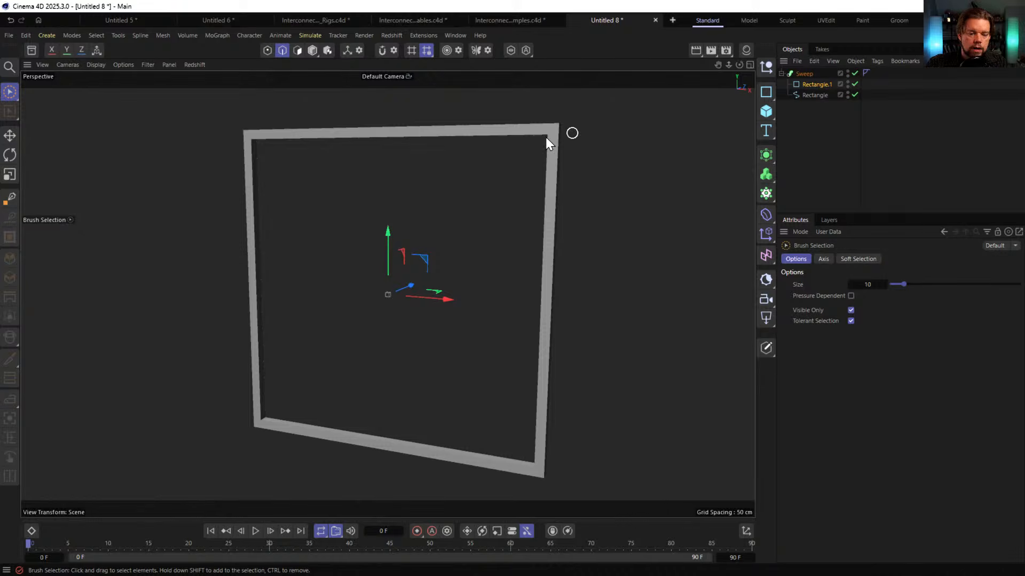
{"action": "left_click", "coordinate": [805, 95]}
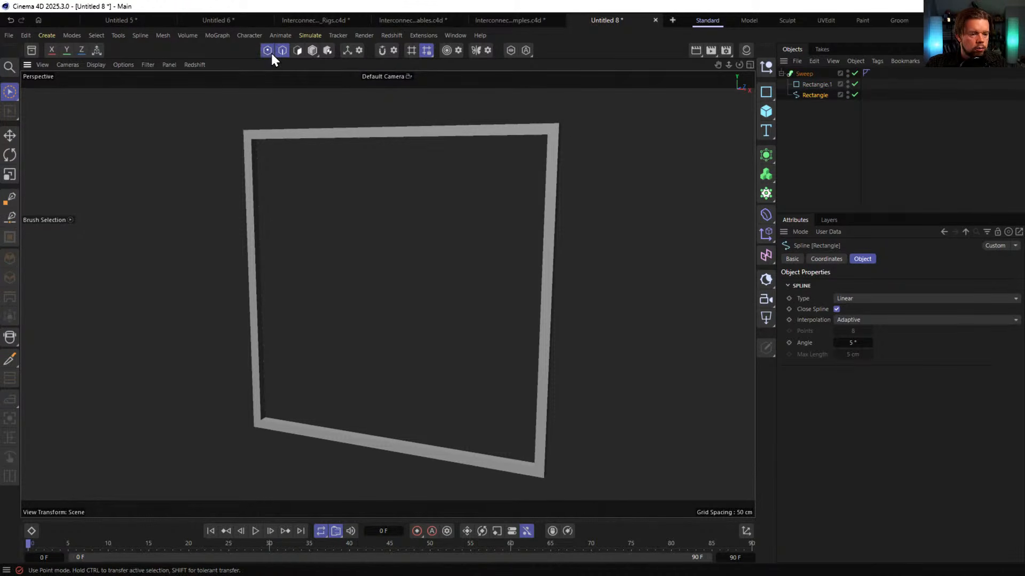
{"action": "left_click", "coordinate": [267, 50]}
{"action": "left_click", "coordinate": [258, 427]}
{"action": "left_click", "coordinate": [553, 122], "text": "shift"}
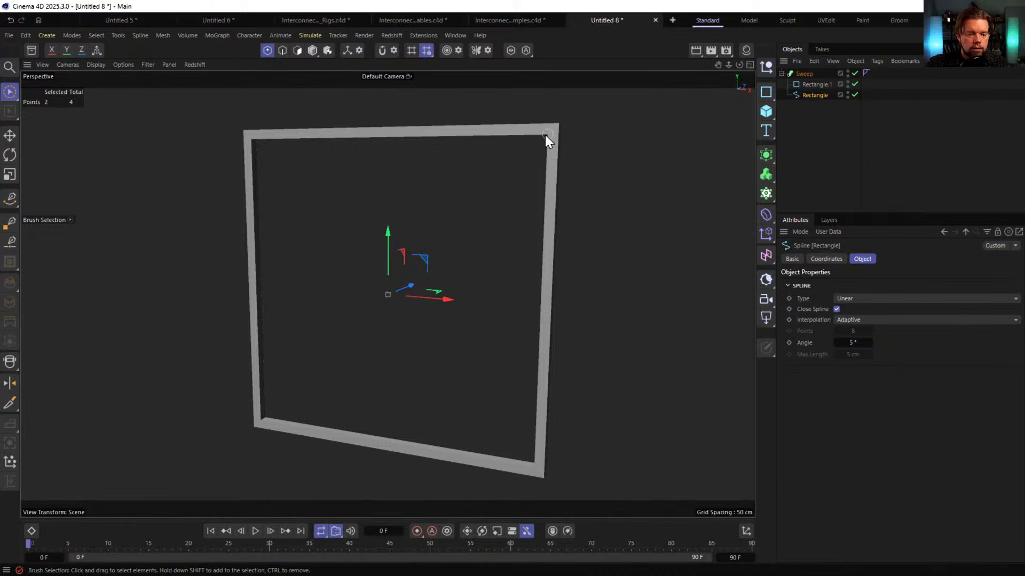
Scale the two selected corner points inward until the swept frame collapses into a thin diagonal sliver
{"action": "left_click_drag", "start_coordinate": [583, 128], "coordinate": [559, 212], "text": "alt"}
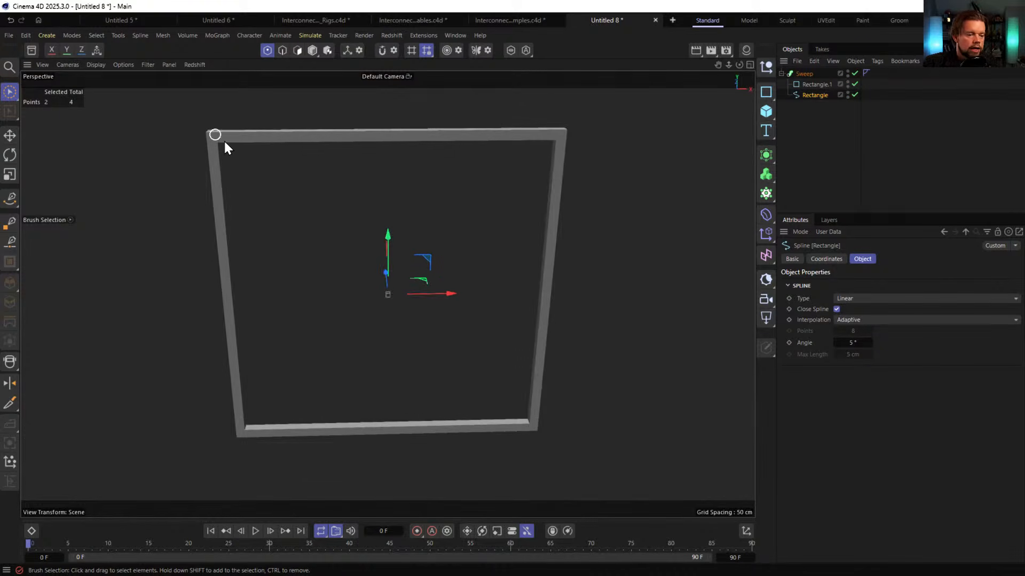
{"action": "left_click_drag", "start_coordinate": [223, 139], "coordinate": [320, 165], "text": "alt"}
{"action": "key", "text": "t"}
{"action": "left_click_drag", "start_coordinate": [602, 183], "coordinate": [633, 173]}
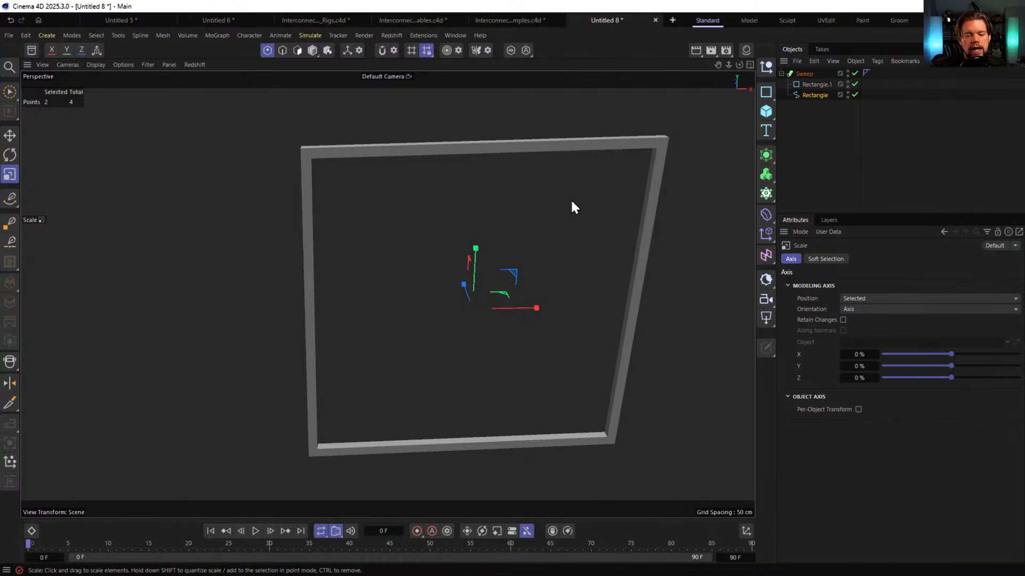
{"action": "left_click_drag", "start_coordinate": [570, 198], "coordinate": [410, 274]}
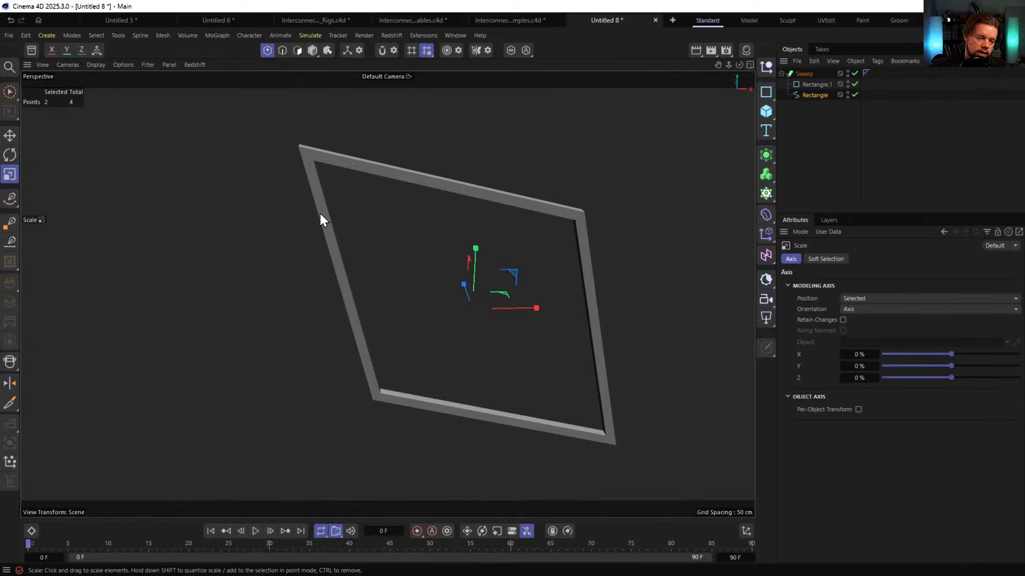
{"action": "left_click", "coordinate": [816, 95]}
{"action": "key", "text": "t"}
{"action": "left_click_drag", "start_coordinate": [637, 149], "coordinate": [494, 277]}
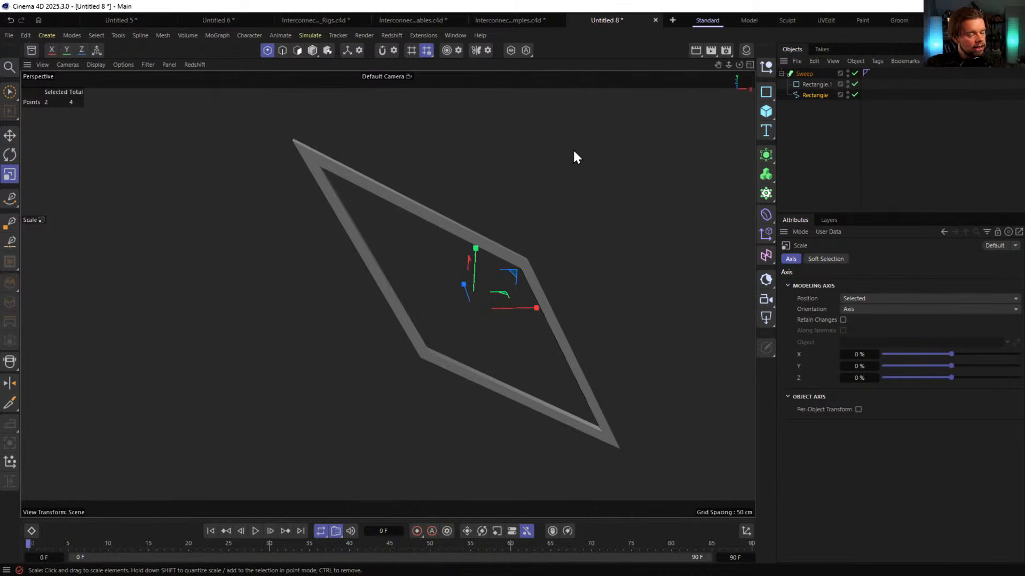
{"action": "left_click_drag", "start_coordinate": [694, 120], "coordinate": [401, 395]}
{"action": "middle_click_drag", "start_coordinate": [331, 159], "coordinate": [356, 227], "text": "alt"}
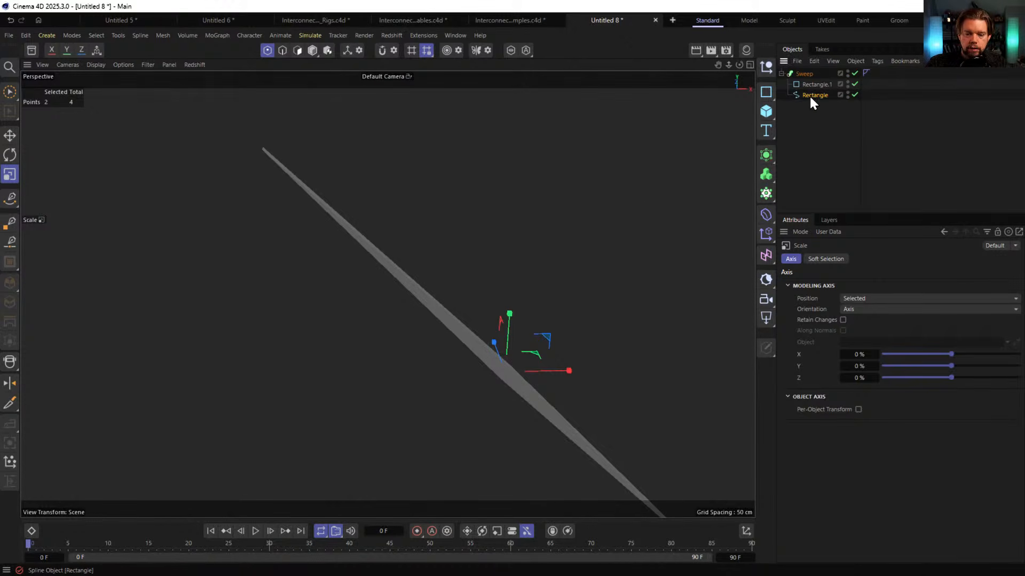
Duplicate the collapsed path spline outside the Sweep and scale its two selected points outward into a square for comparison
{"action": "left_click_drag", "start_coordinate": [809, 95], "coordinate": [805, 115], "text": "ctrl"}
{"action": "left_click_drag", "start_coordinate": [366, 281], "coordinate": [679, 203]}
{"action": "left_click_drag", "start_coordinate": [240, 454], "coordinate": [672, 187]}
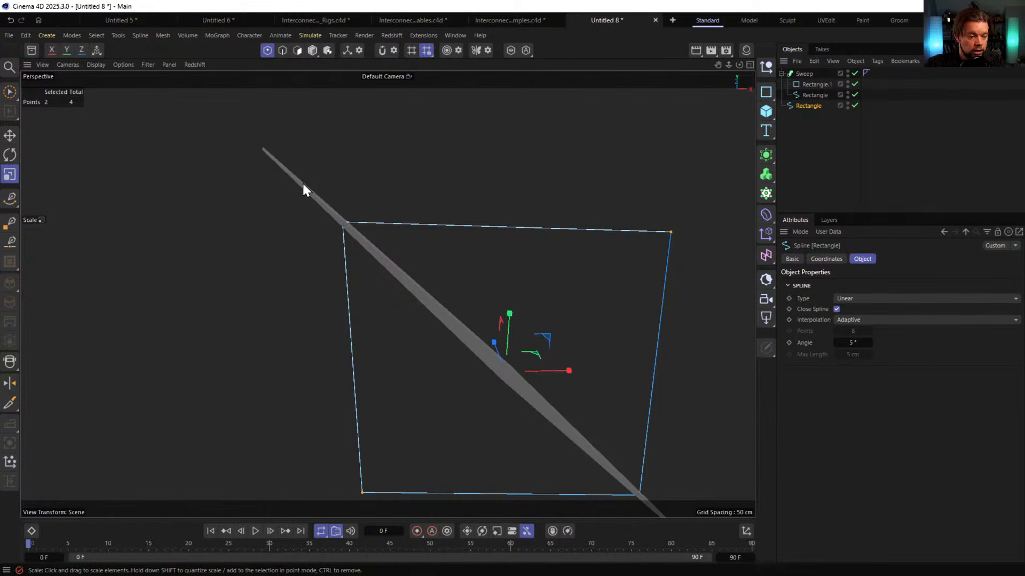
{"action": "left_click", "coordinate": [797, 96]}
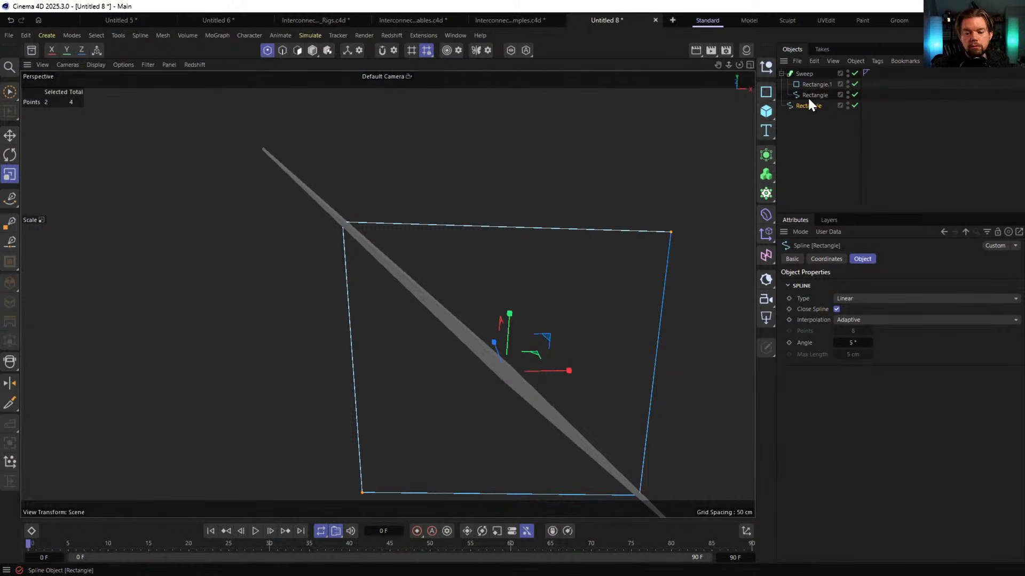
{"action": "left_click_drag", "start_coordinate": [632, 154], "coordinate": [674, 179]}
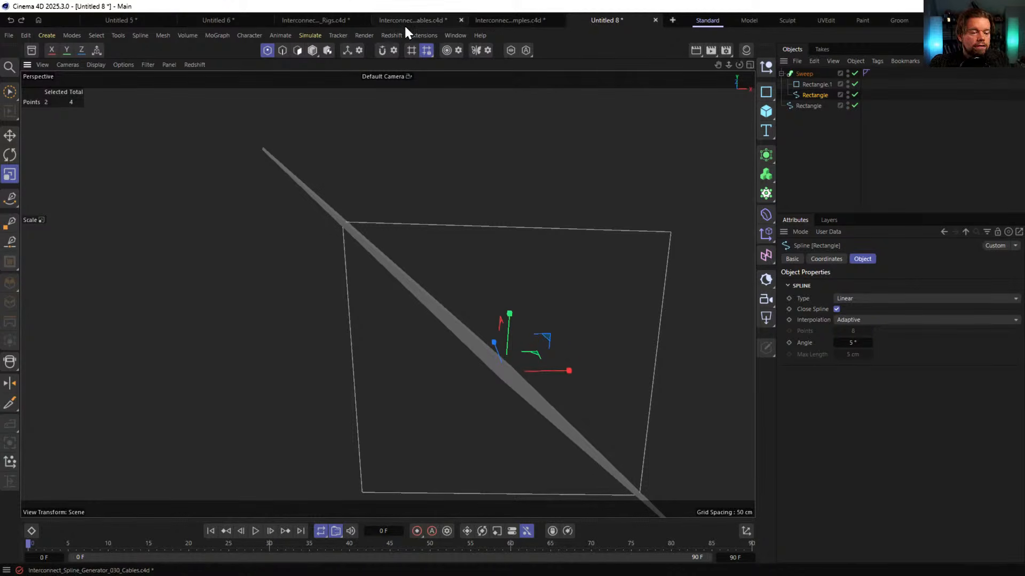
Return to the Untitled 2 scene and examine the pinched, spiky bends of the swept lightning up close
{"action": "left_click", "coordinate": [507, 21]}
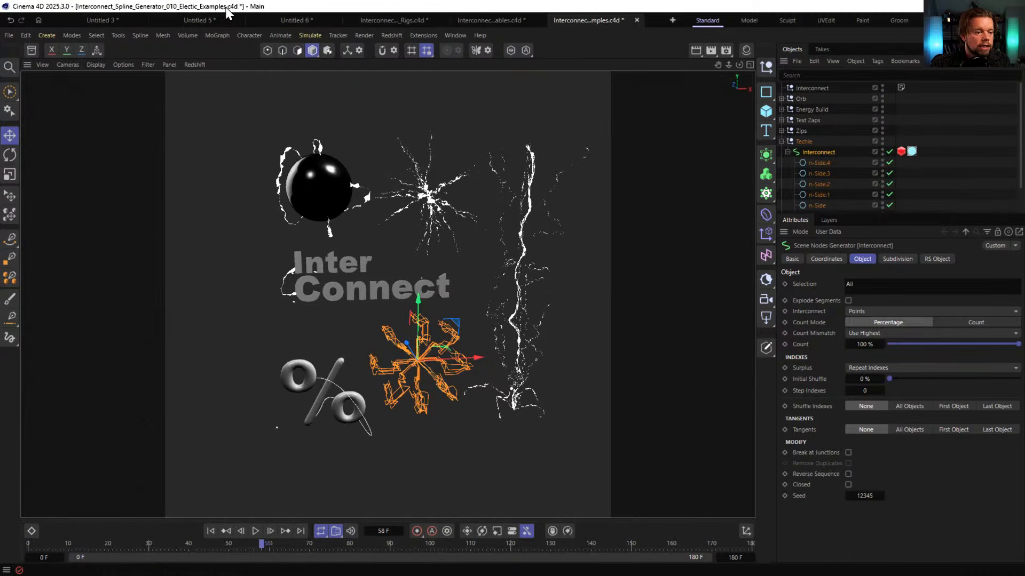
{"action": "left_click", "coordinate": [96, 20]}
{"action": "right_click_drag", "start_coordinate": [309, 270], "coordinate": [512, 225], "text": "alt"}
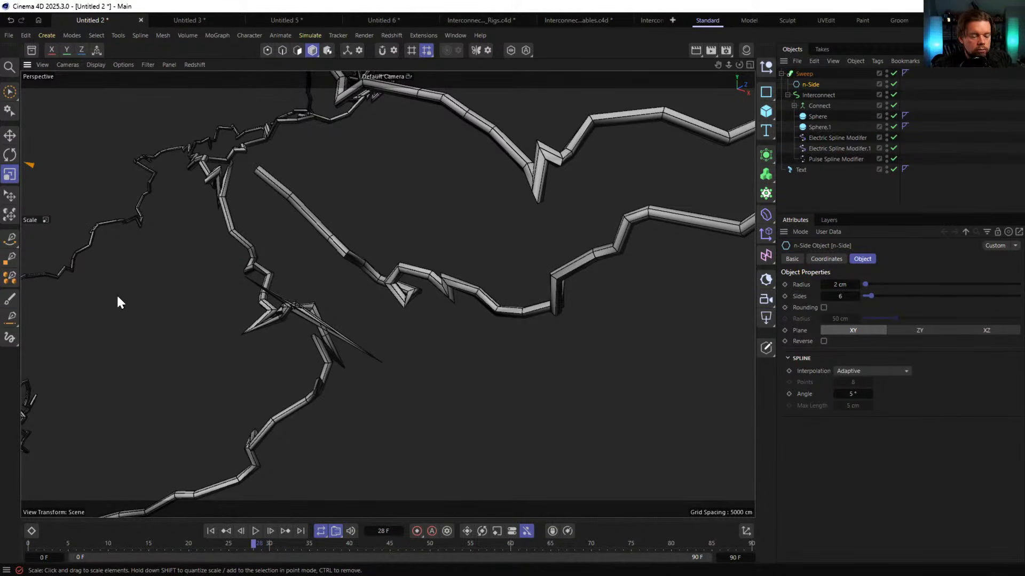
{"action": "right_click_drag", "start_coordinate": [379, 287], "coordinate": [515, 261], "text": "alt"}
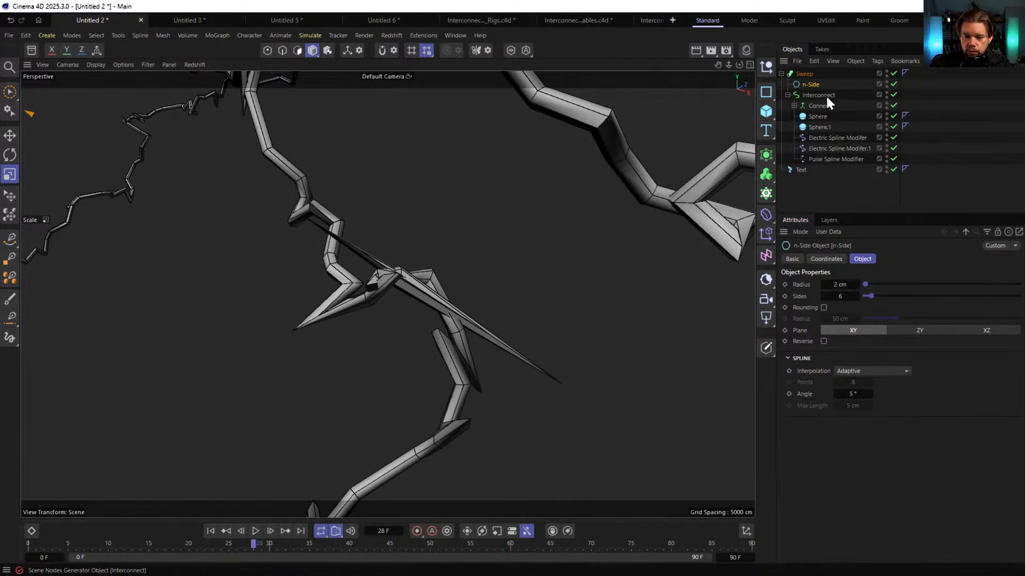
Set Smooth Iterations to 1 on Electric Spline Modifier.1 to soften the sharp bends of the swept lightning
{"action": "left_click", "coordinate": [827, 159]}
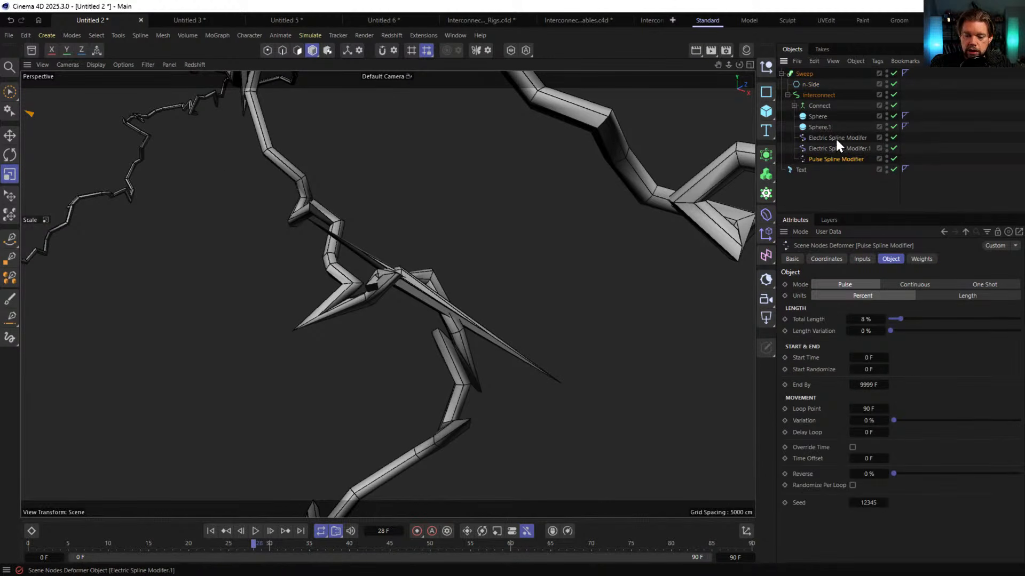
{"action": "left_click", "coordinate": [839, 148]}
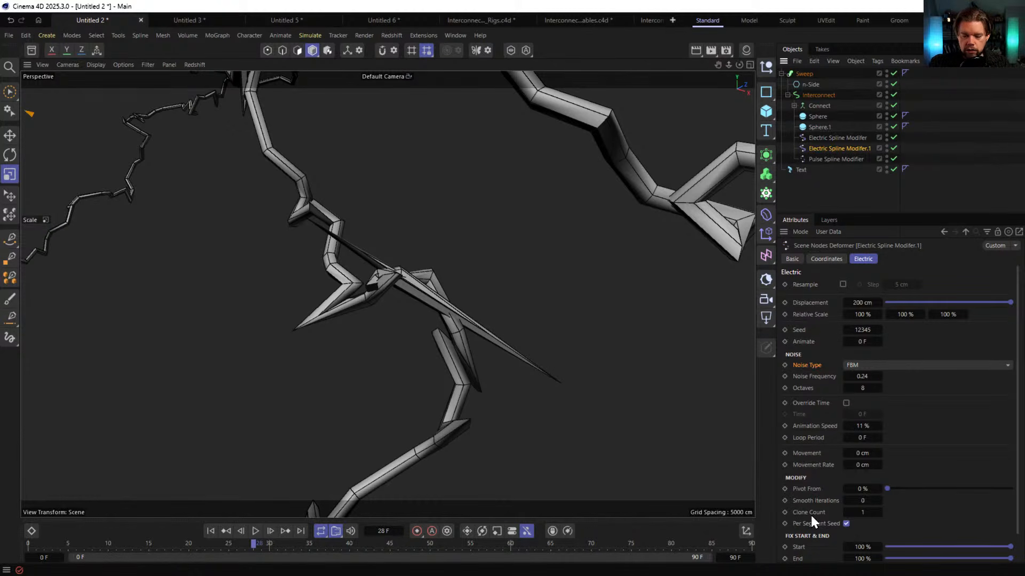
{"action": "scroll", "coordinate": [829, 478], "scroll_direction": "down", "scroll_amount": 2}
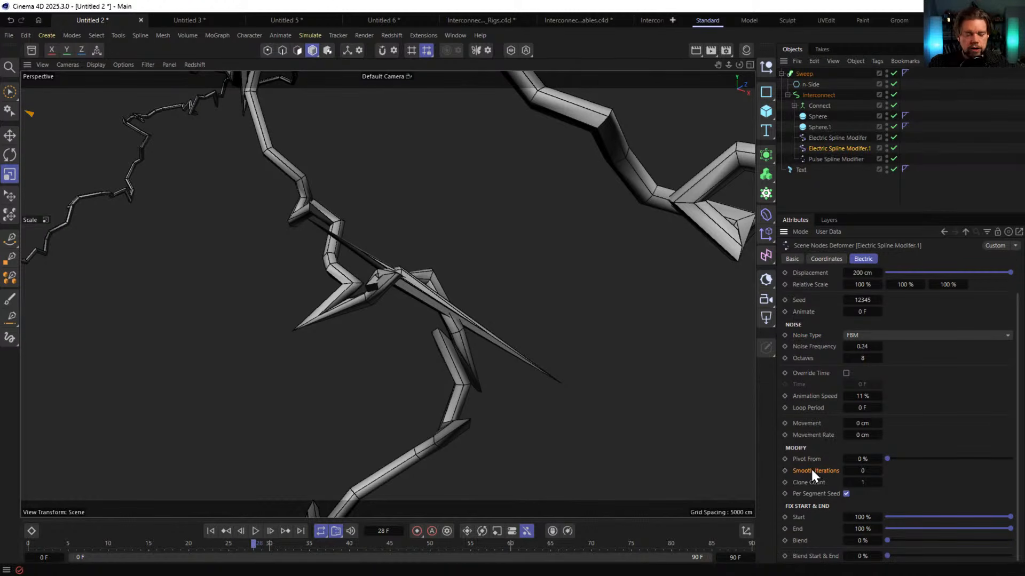
{"action": "left_click", "coordinate": [880, 471]}
{"action": "scroll", "coordinate": [325, 303], "scroll_direction": "down", "scroll_amount": 3}
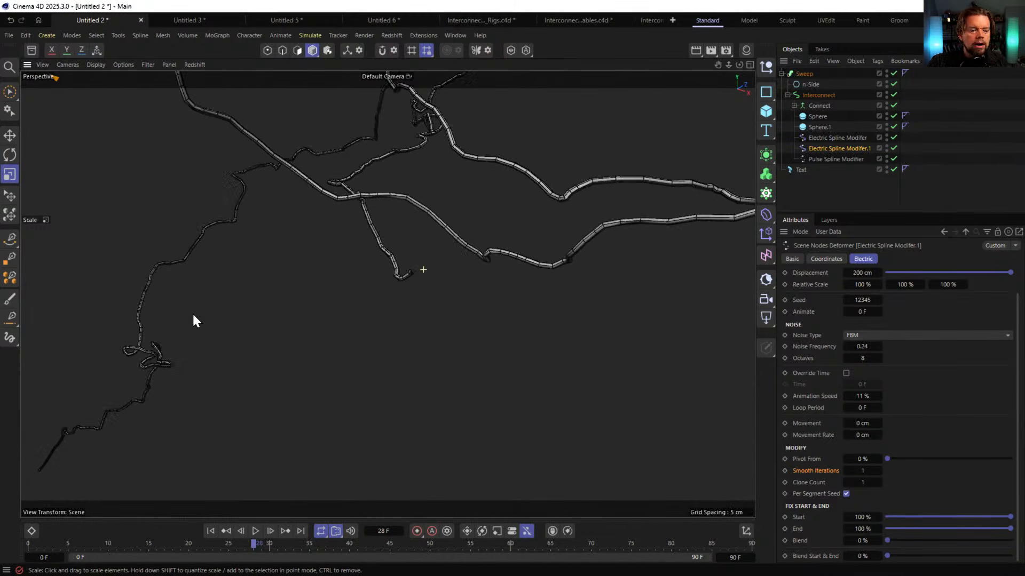
{"action": "right_click_drag", "start_coordinate": [194, 315], "coordinate": [176, 315], "text": "alt"}
{"action": "left_click_drag", "start_coordinate": [352, 211], "coordinate": [472, 306], "text": "alt"}
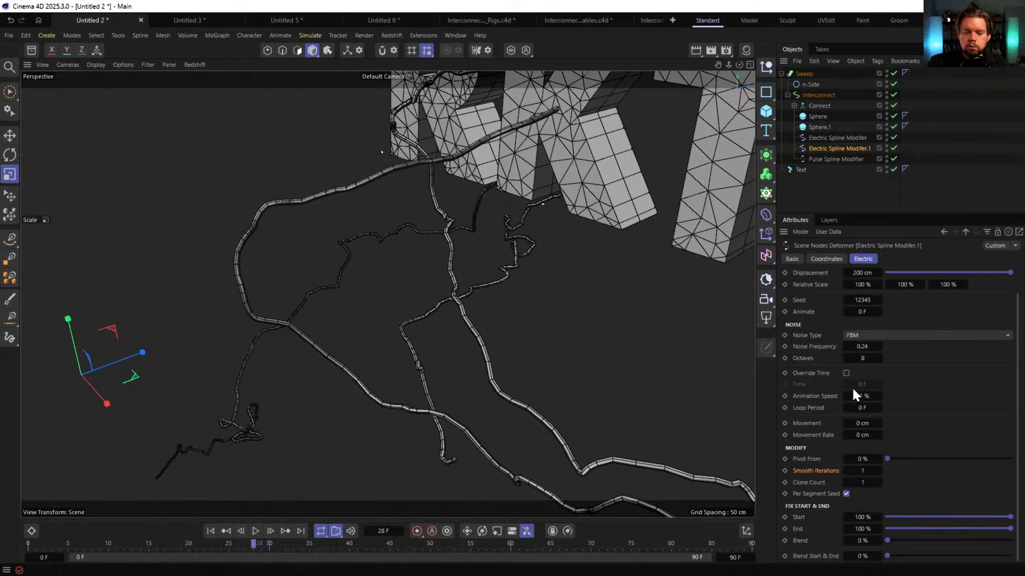
Compare the smoothing on Electric Spline Modifier.1 by setting Smooth Iterations to 0 and back to 1
{"action": "left_click", "coordinate": [844, 469]}
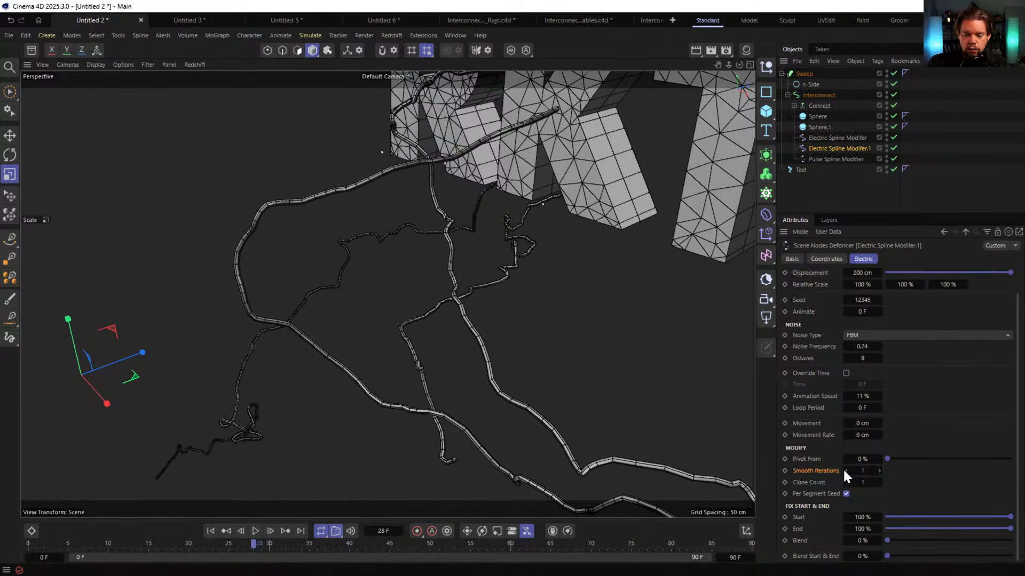
{"action": "type", "text": "0"}
{"action": "key", "text": "Return"}
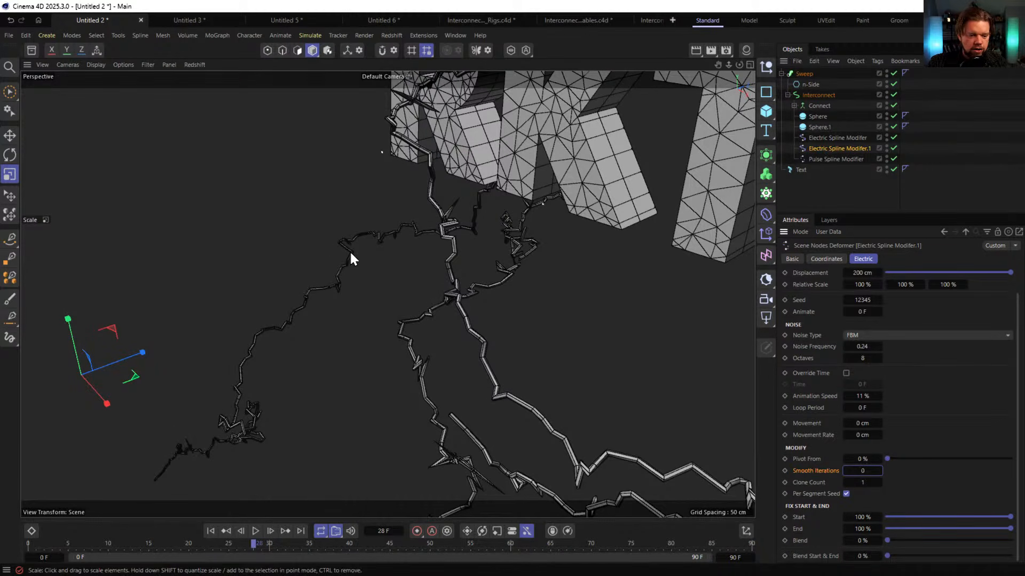
{"action": "left_click", "coordinate": [878, 471]}
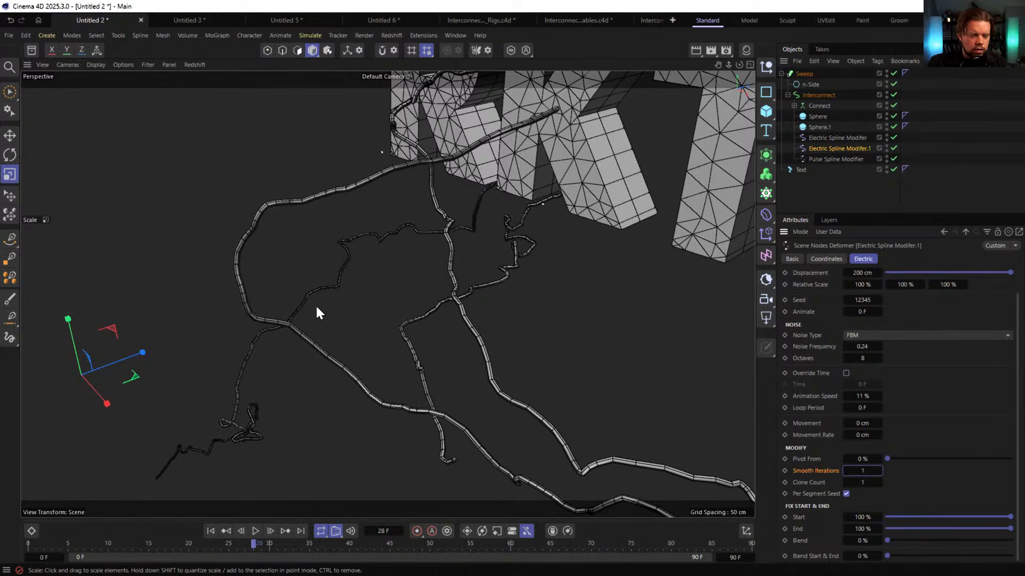
Review the smoothed lightning around the RKT text from farther away and undo the last Smooth Iterations change
{"action": "left_click_drag", "start_coordinate": [480, 261], "coordinate": [510, 254], "text": "alt"}
{"action": "right_click_drag", "start_coordinate": [509, 254], "coordinate": [438, 244], "text": "alt"}
{"action": "left_click_drag", "start_coordinate": [438, 244], "coordinate": [390, 302], "text": "alt"}
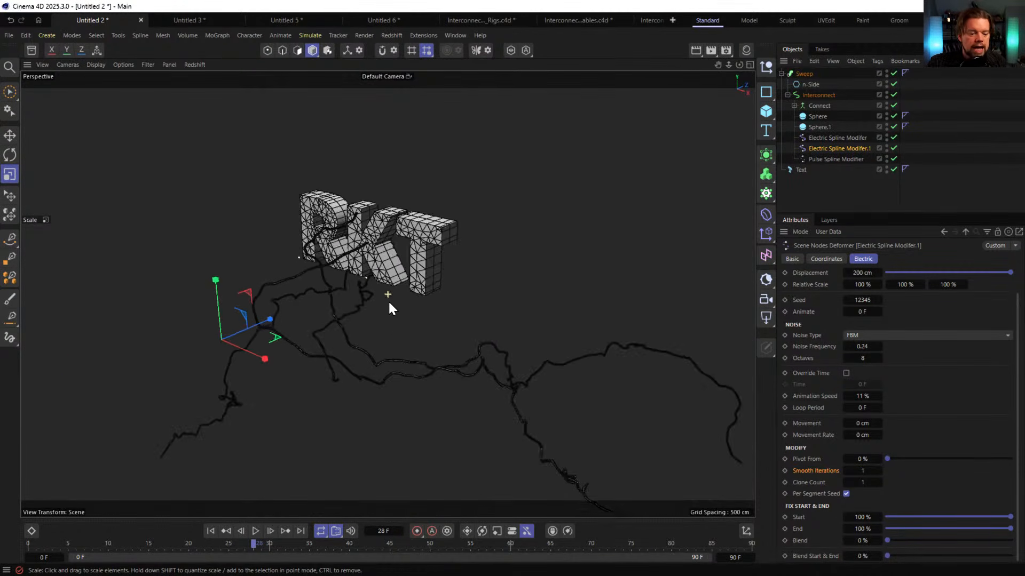
{"action": "right_click_drag", "start_coordinate": [389, 303], "coordinate": [449, 295], "text": "alt"}
{"action": "key", "text": "ctrl+z"}
{"action": "left_click_drag", "start_coordinate": [431, 243], "coordinate": [517, 260], "text": "alt"}
Collapse the Interconnect hierarchy and add an RKT Smooth utility spline as the parent of Interconnect inside the Sweep
{"action": "left_click", "coordinate": [818, 95]}
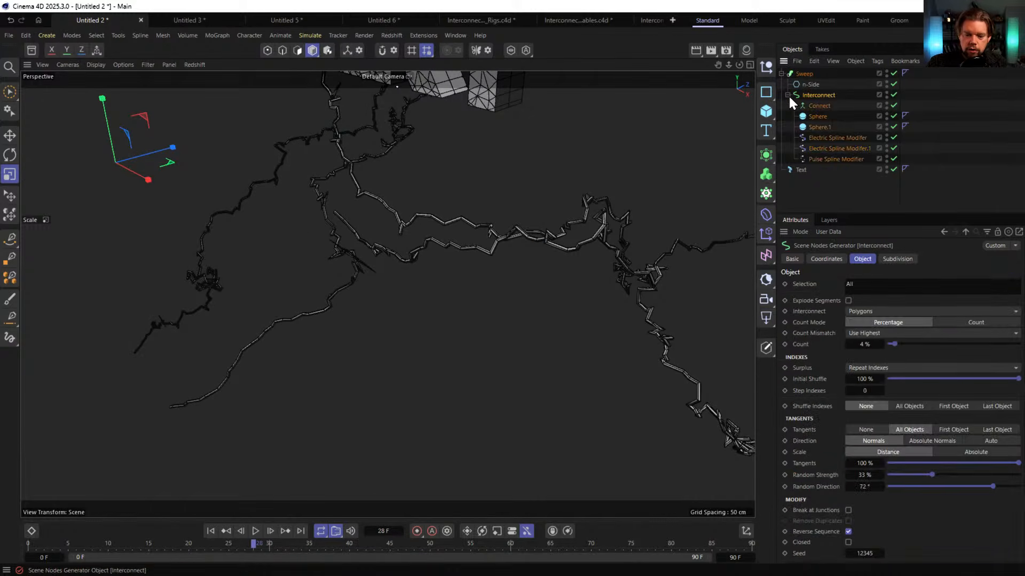
{"action": "left_click", "coordinate": [787, 95]}
{"action": "left_click", "coordinate": [424, 35]}
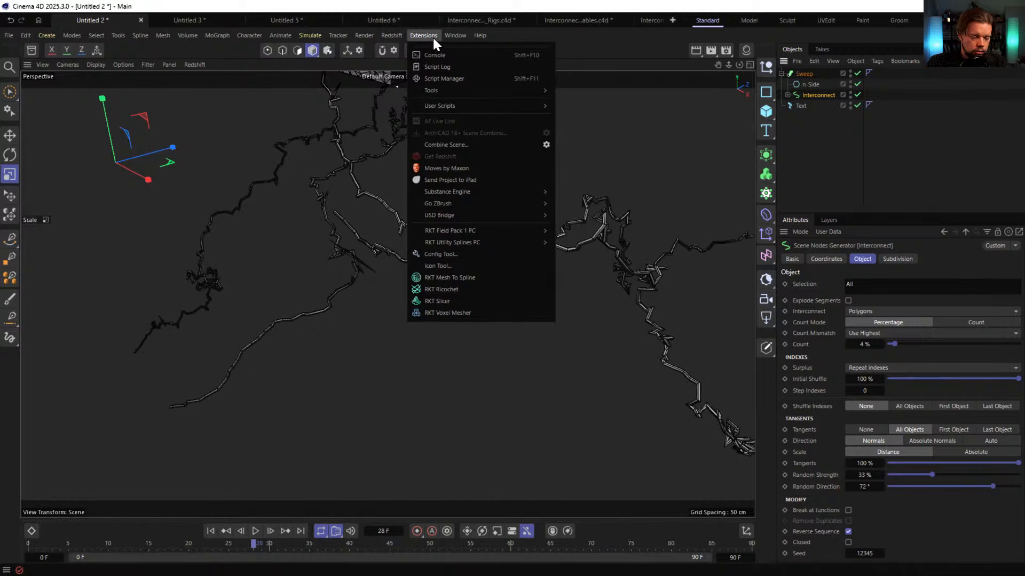
{"action": "mouse_move", "coordinate": [478, 242]}
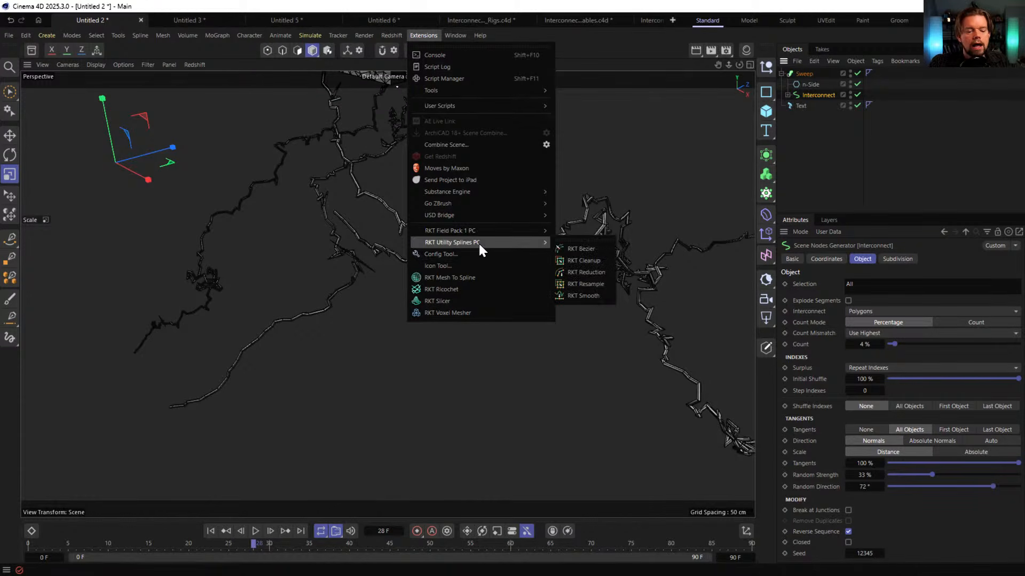
{"action": "left_click", "coordinate": [585, 297]}
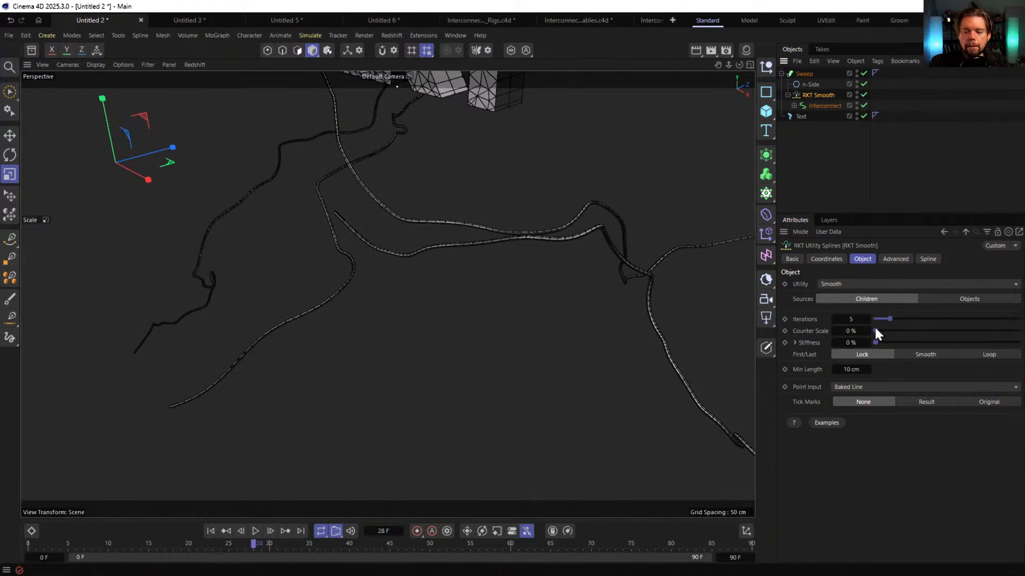
Set RKT Smooth's Iterations to 0 and change its Point Input to Subdivide while viewing the spiky bends up close
{"action": "left_click_drag", "start_coordinate": [882, 318], "coordinate": [776, 346]}
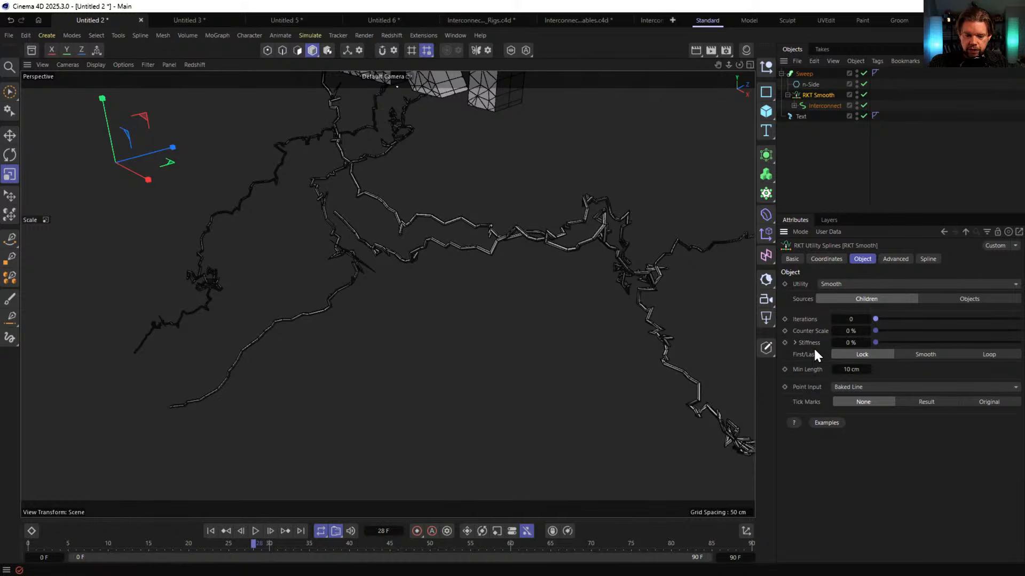
{"action": "scroll", "coordinate": [375, 256], "scroll_direction": "up", "scroll_amount": 10}
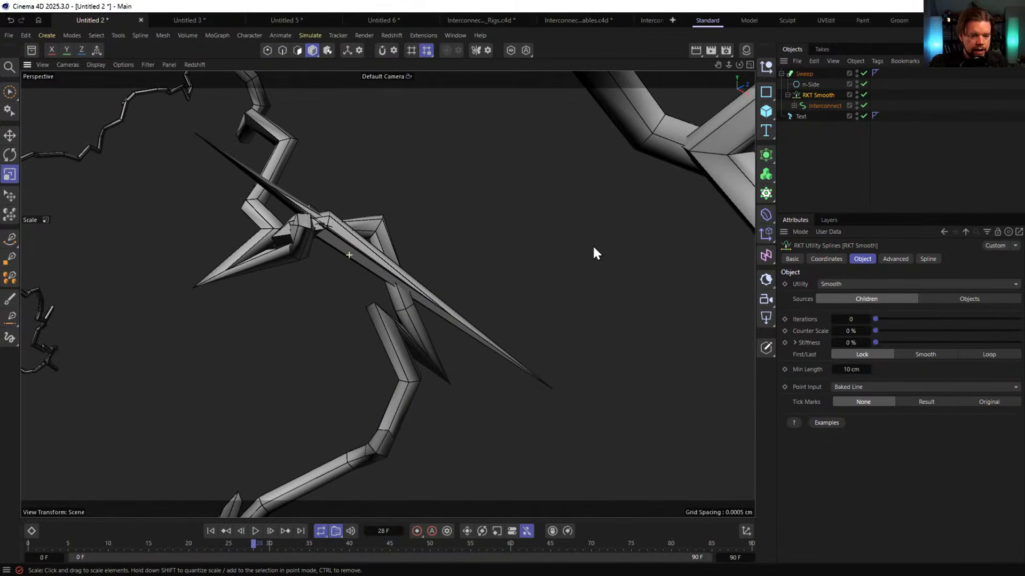
{"action": "scroll", "coordinate": [299, 224], "scroll_direction": "up", "scroll_amount": 5}
{"action": "middle_click_drag", "start_coordinate": [300, 184], "coordinate": [401, 248], "text": "alt"}
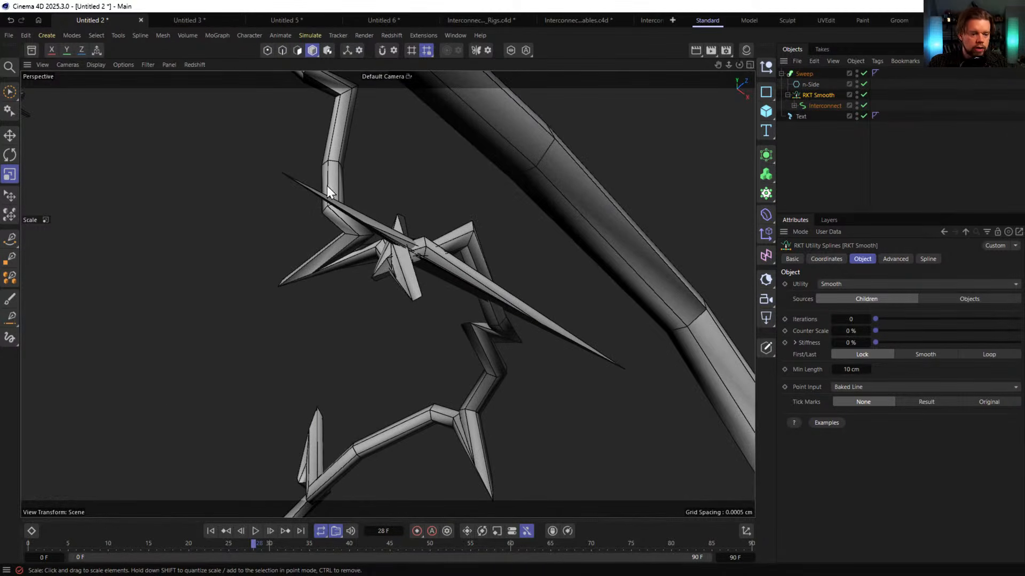
{"action": "left_click_drag", "start_coordinate": [336, 124], "coordinate": [323, 180], "text": "alt"}
{"action": "left_click_drag", "start_coordinate": [392, 306], "coordinate": [448, 292], "text": "alt"}
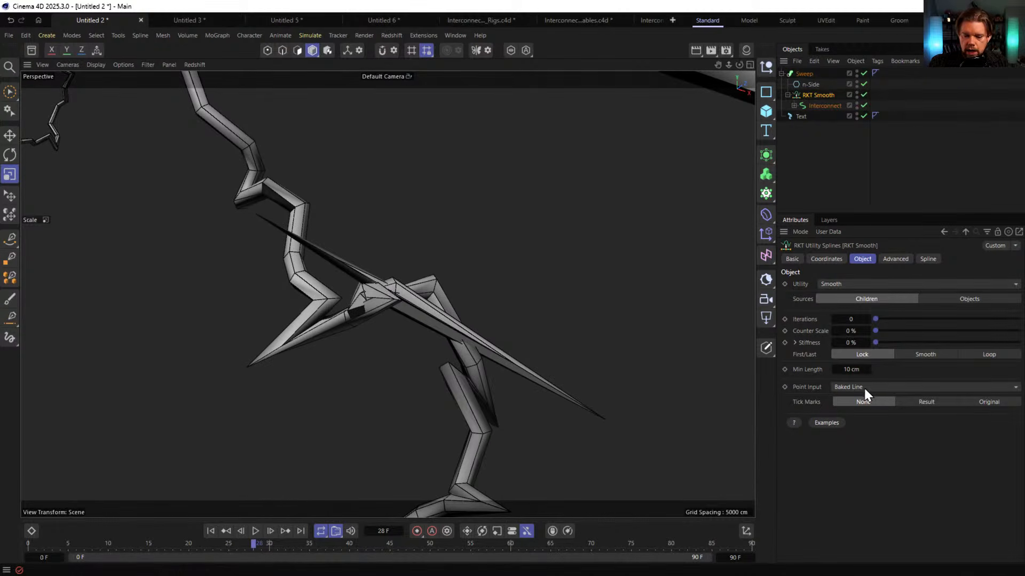
{"action": "left_click", "coordinate": [864, 388]}
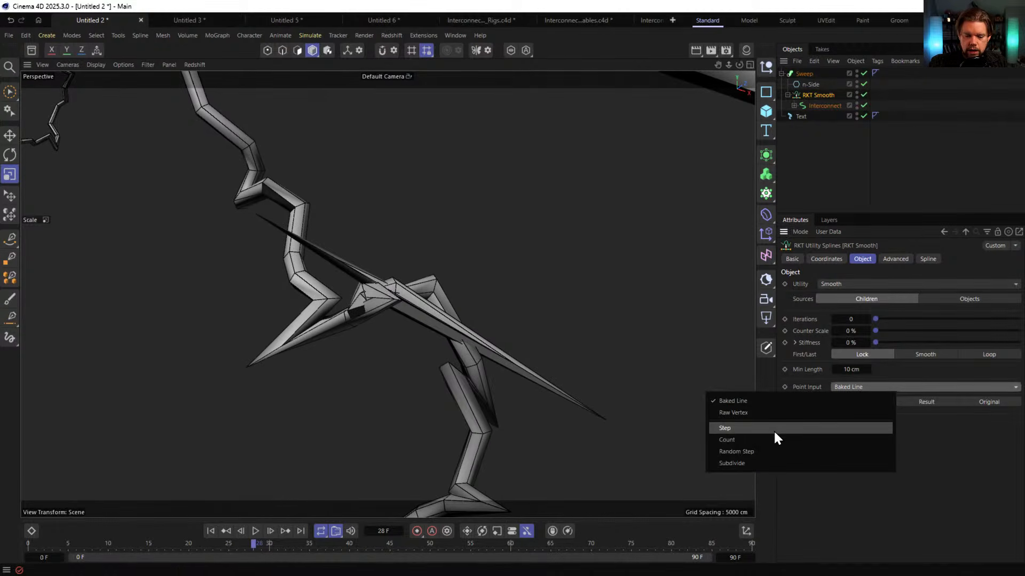
{"action": "left_click", "coordinate": [757, 462]}
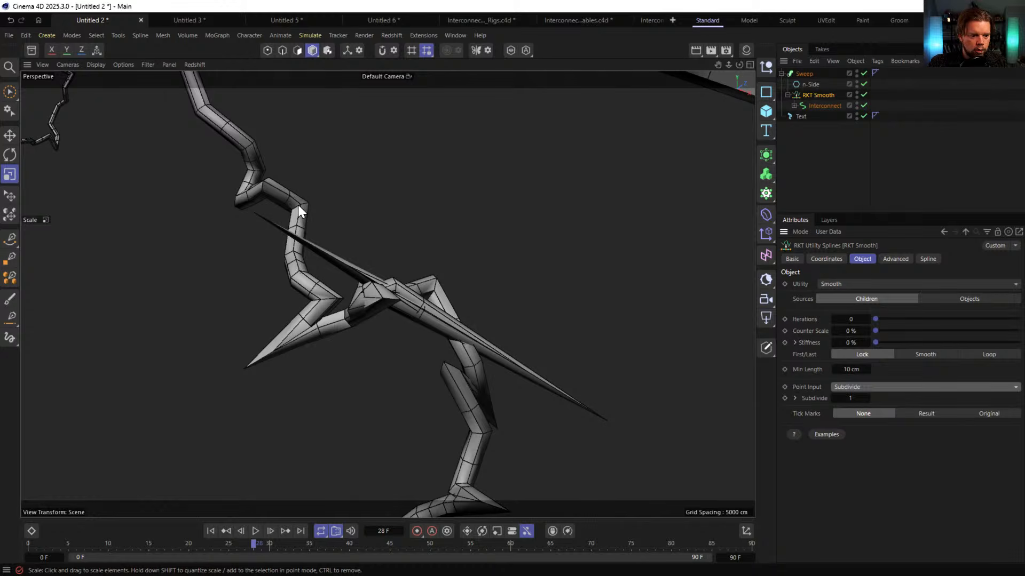
Set RKT Smooth's Iterations to 1, toggling it to 0 and back to compare the bends
{"action": "left_click", "coordinate": [867, 319]}
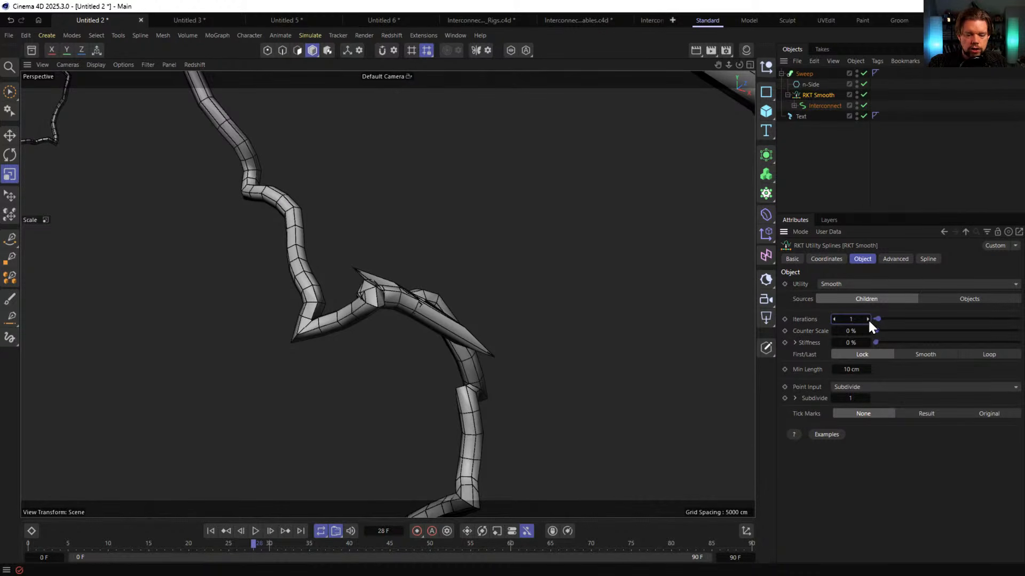
{"action": "right_click_drag", "start_coordinate": [340, 220], "coordinate": [166, 296], "text": "alt"}
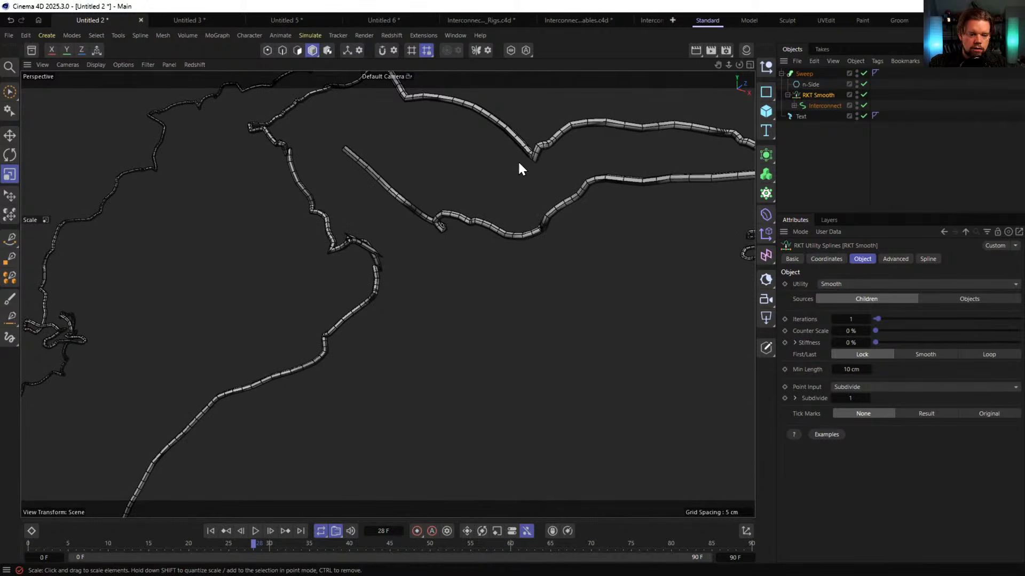
{"action": "middle_click_drag", "start_coordinate": [518, 159], "coordinate": [519, 184], "text": "alt"}
{"action": "left_click_drag", "start_coordinate": [876, 318], "coordinate": [861, 320]}
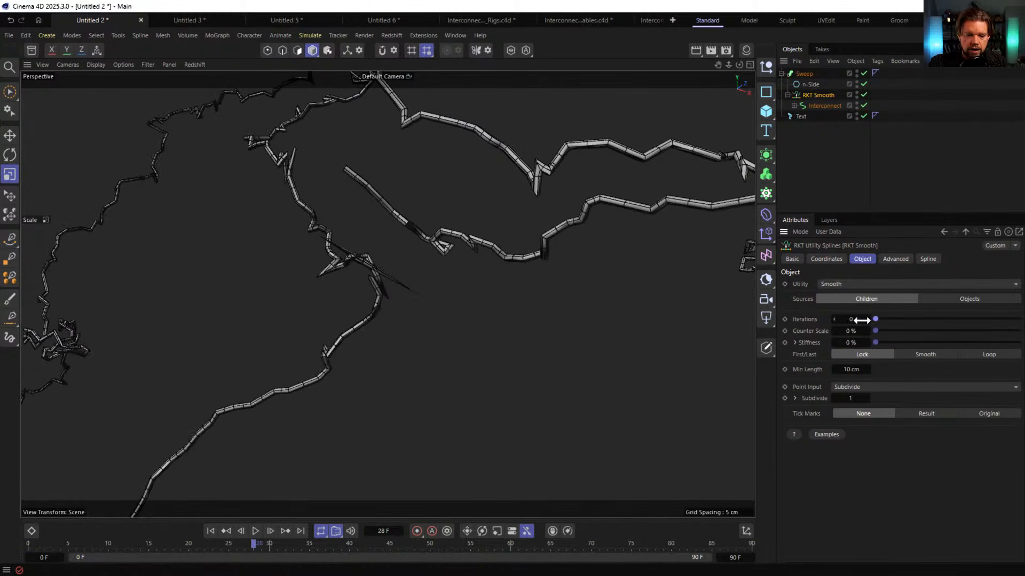
{"action": "left_click", "coordinate": [867, 319]}
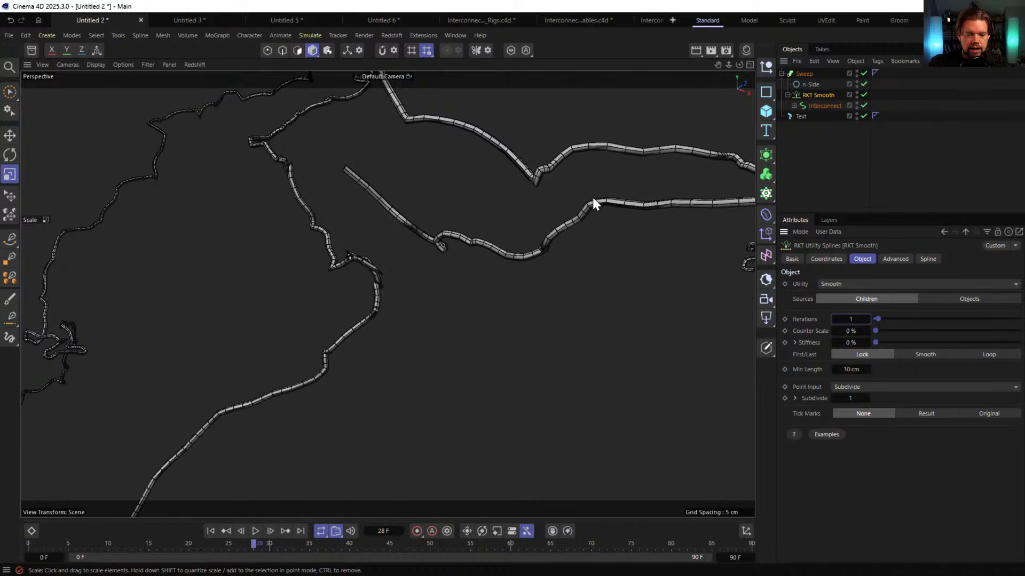
Raise RKT Smooth's Iterations to 2 and inspect the remaining pinched bends of the swept lightning up close
{"action": "scroll", "coordinate": [592, 197], "scroll_direction": "down", "scroll_amount": 2}
{"action": "scroll", "coordinate": [414, 246], "scroll_direction": "up", "scroll_amount": 5}
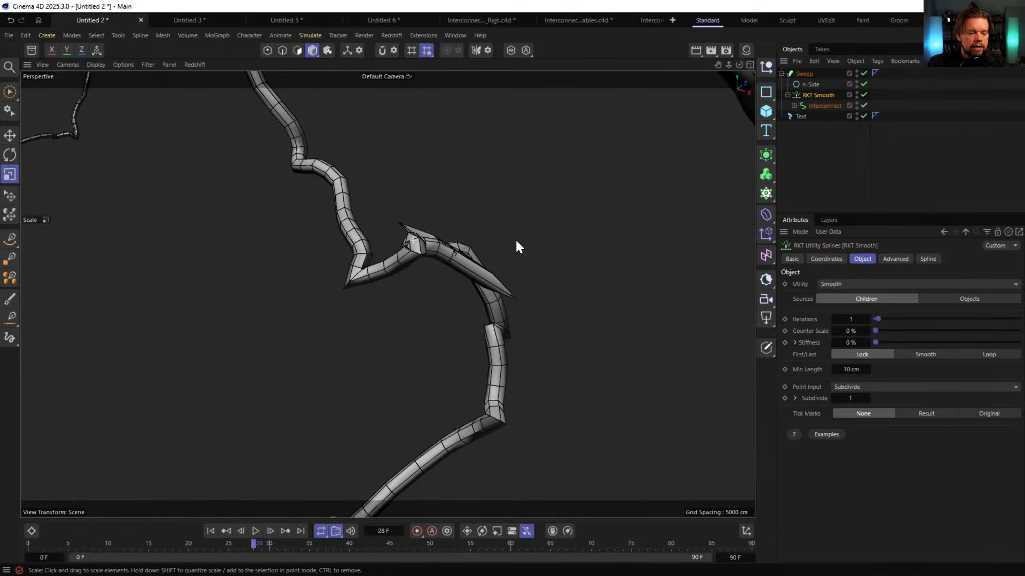
{"action": "scroll", "coordinate": [435, 251], "scroll_direction": "up", "scroll_amount": 3}
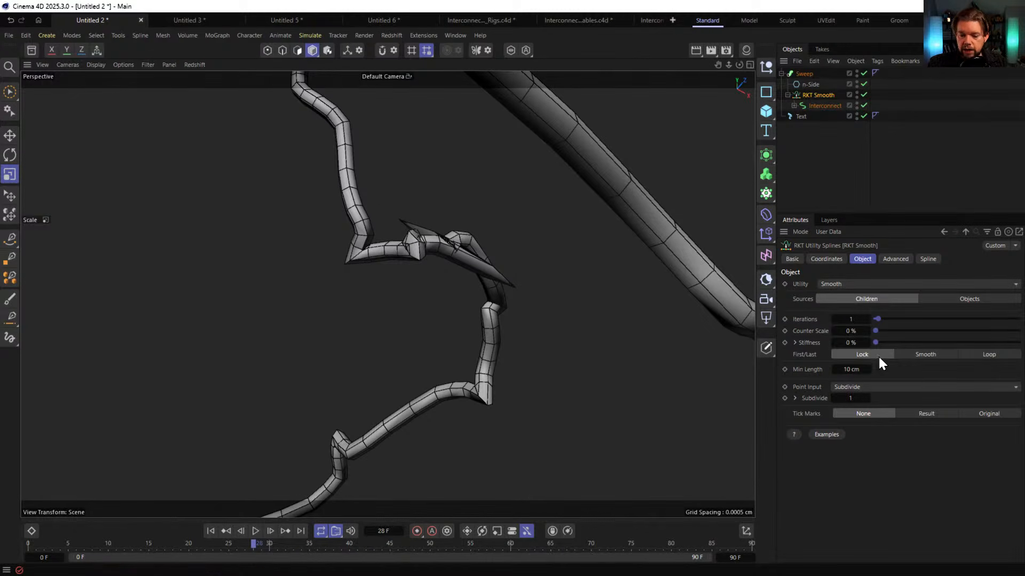
{"action": "left_click_drag", "start_coordinate": [863, 318], "coordinate": [866, 319]}
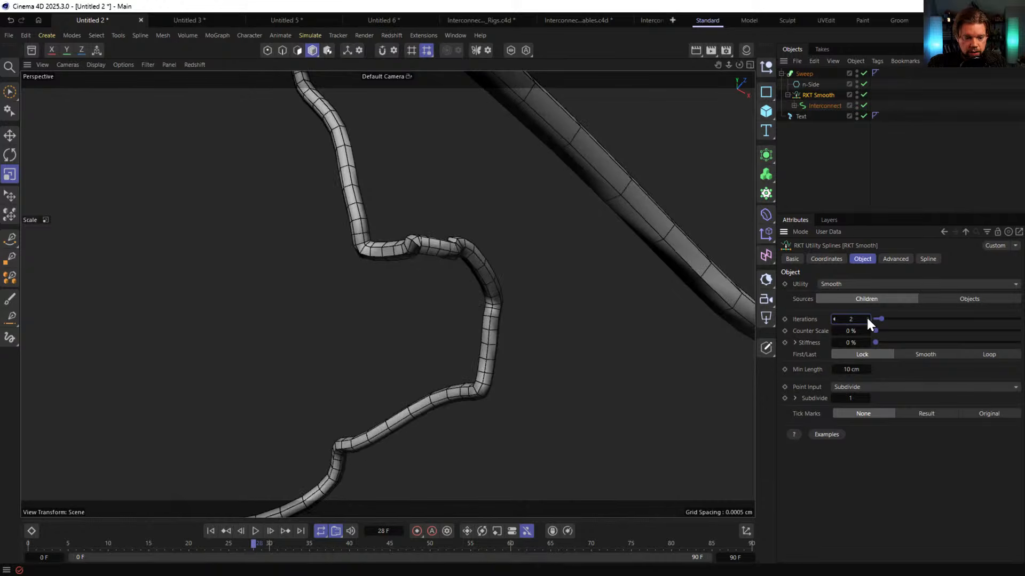
{"action": "scroll", "coordinate": [446, 288], "scroll_direction": "up", "scroll_amount": 6}
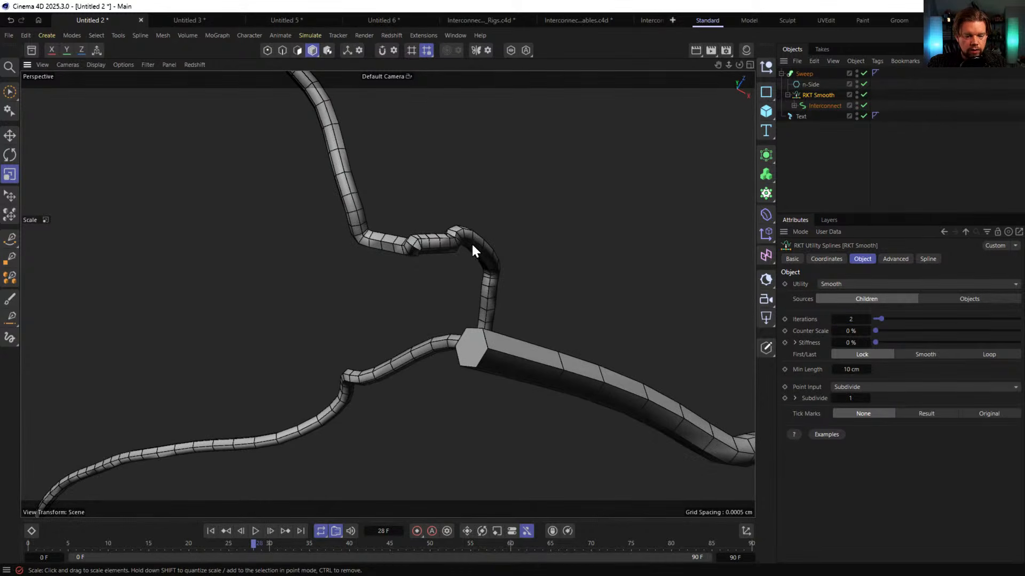
{"action": "scroll", "coordinate": [504, 224], "scroll_direction": "up", "scroll_amount": 5}
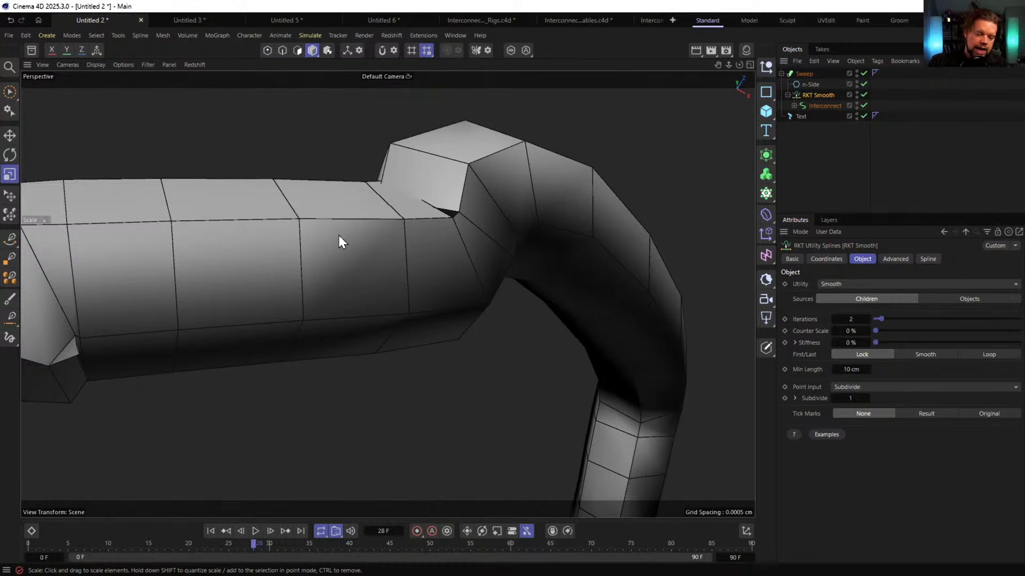
Raise RKT Smooth's Subdivide to 3 and its Iterations to 6, and check the smoothed lightning around the text
{"action": "scroll", "coordinate": [352, 251], "scroll_direction": "down", "scroll_amount": 10}
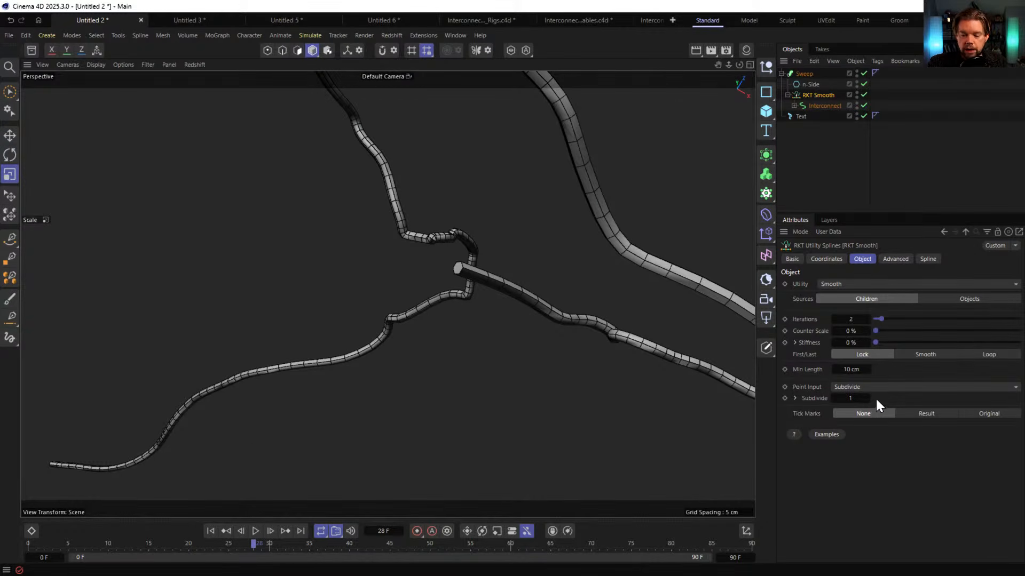
{"action": "left_click", "coordinate": [866, 398]}
{"action": "left_click", "coordinate": [866, 398]}
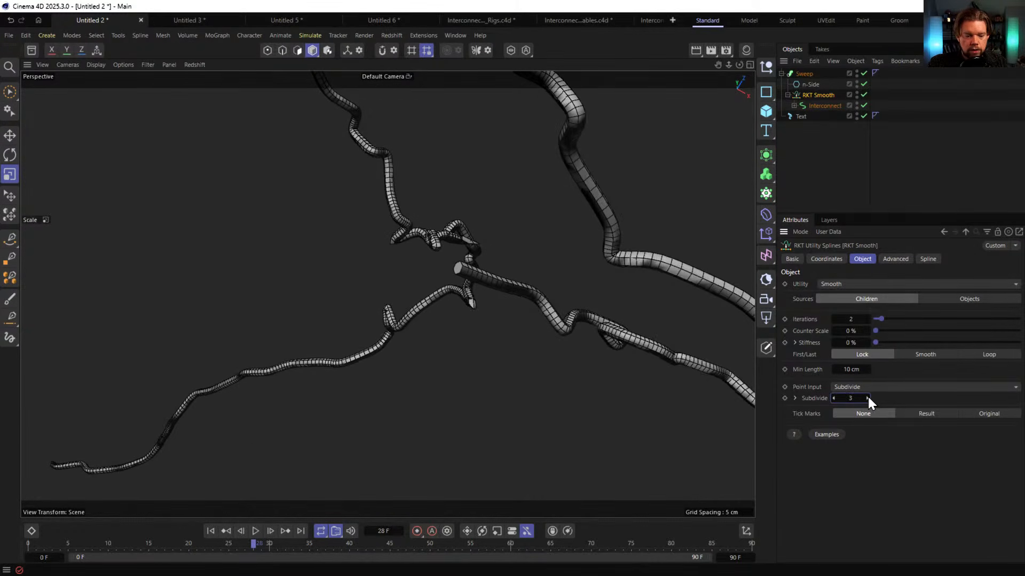
{"action": "left_click", "coordinate": [864, 316]}
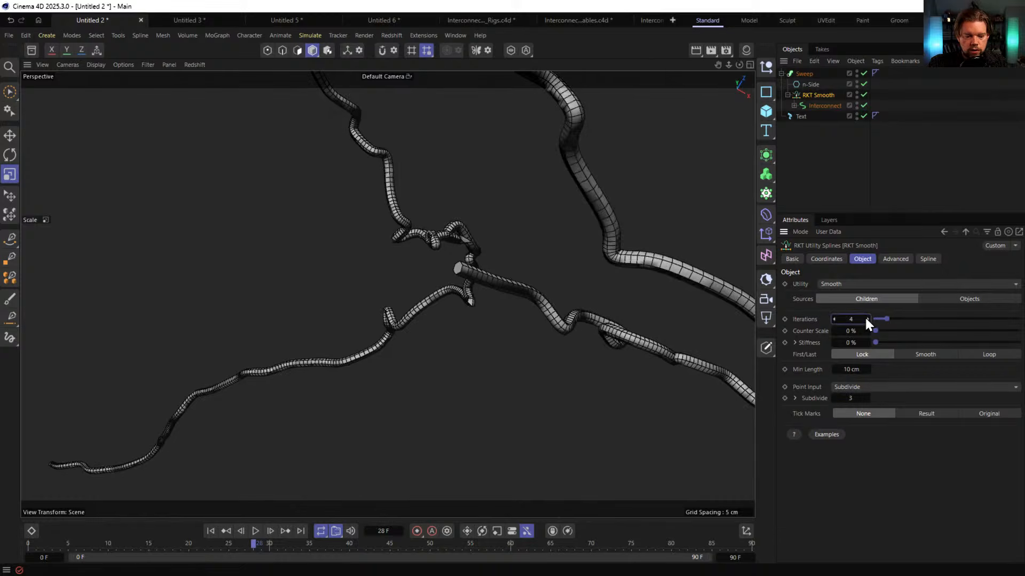
{"action": "left_click", "coordinate": [865, 317]}
{"action": "left_click", "coordinate": [864, 316]}
{"action": "left_click", "coordinate": [866, 317]}
{"action": "scroll", "coordinate": [523, 177], "scroll_direction": "down", "scroll_amount": 8}
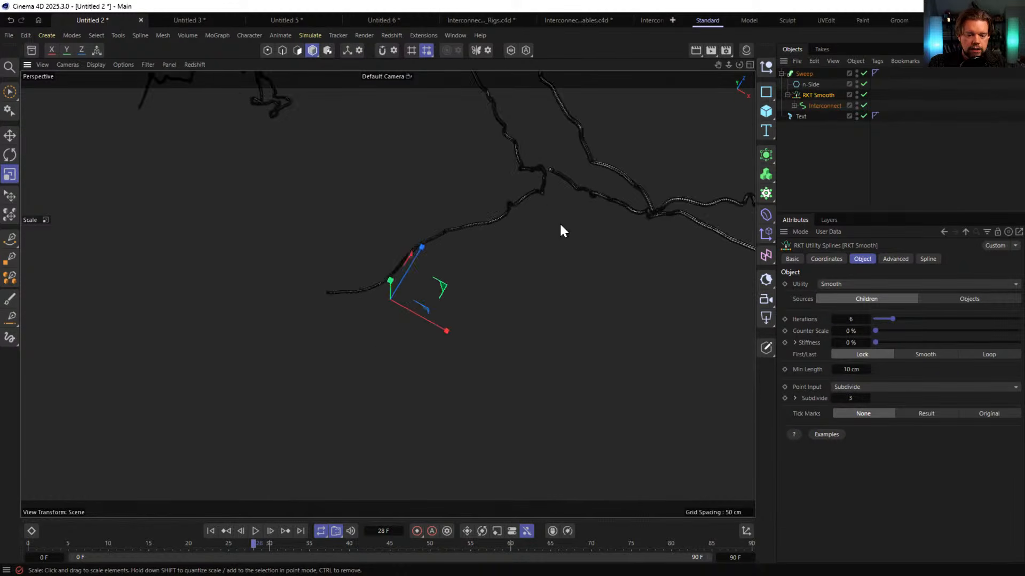
{"action": "scroll", "coordinate": [470, 255], "scroll_direction": "up", "scroll_amount": 5}
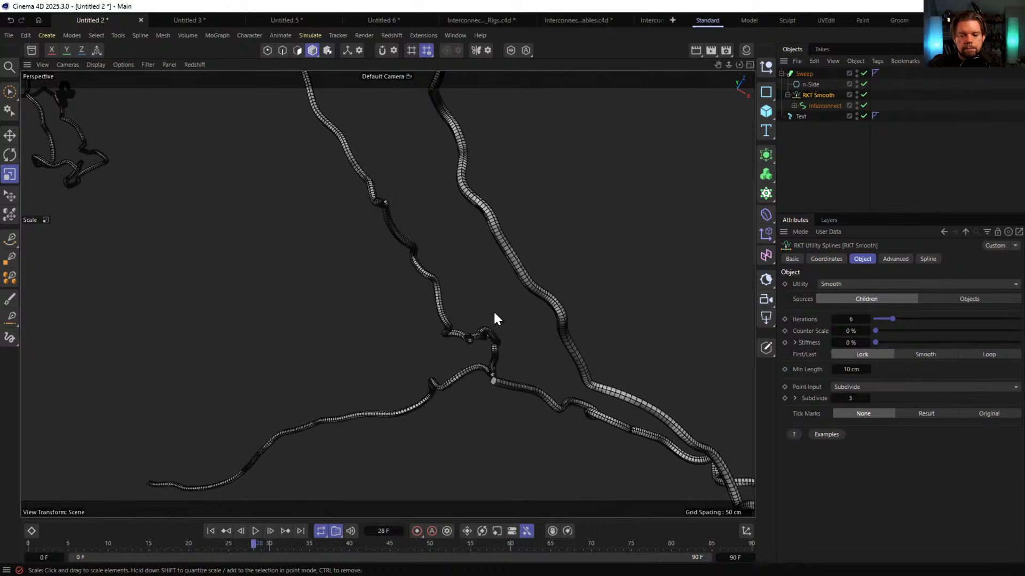
{"action": "scroll", "coordinate": [501, 295], "scroll_direction": "down", "scroll_amount": 5}
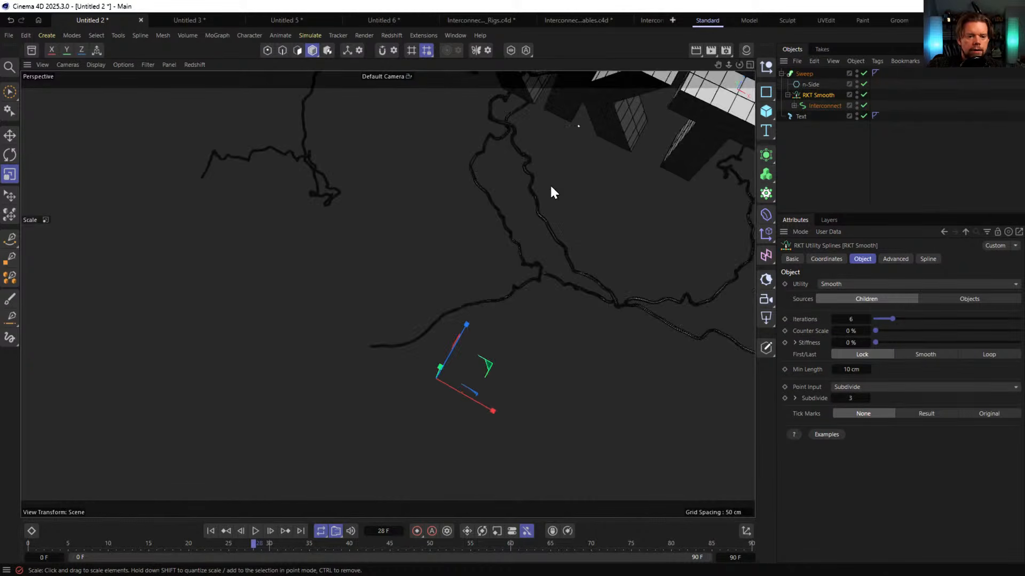
{"action": "left_click_drag", "start_coordinate": [551, 192], "coordinate": [508, 187], "text": "alt"}
{"action": "left_click_drag", "start_coordinate": [573, 302], "coordinate": [391, 199], "text": "alt"}
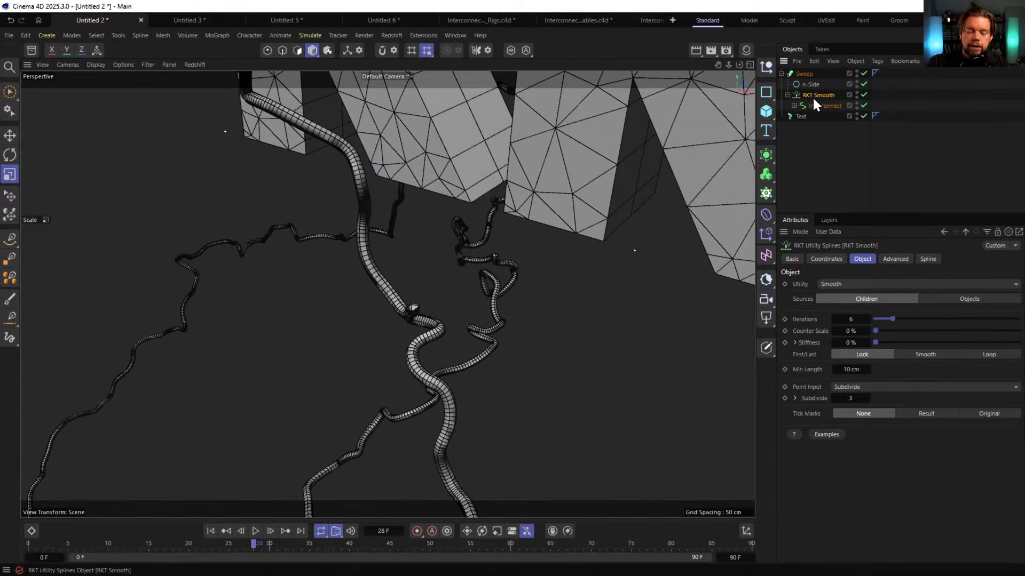
Add an RKT Reduction above RKT Smooth in the Sweep and set its Deviation Tolerance to 0.1 cm
{"action": "left_click", "coordinate": [426, 36]}
{"action": "mouse_move", "coordinate": [485, 244]}
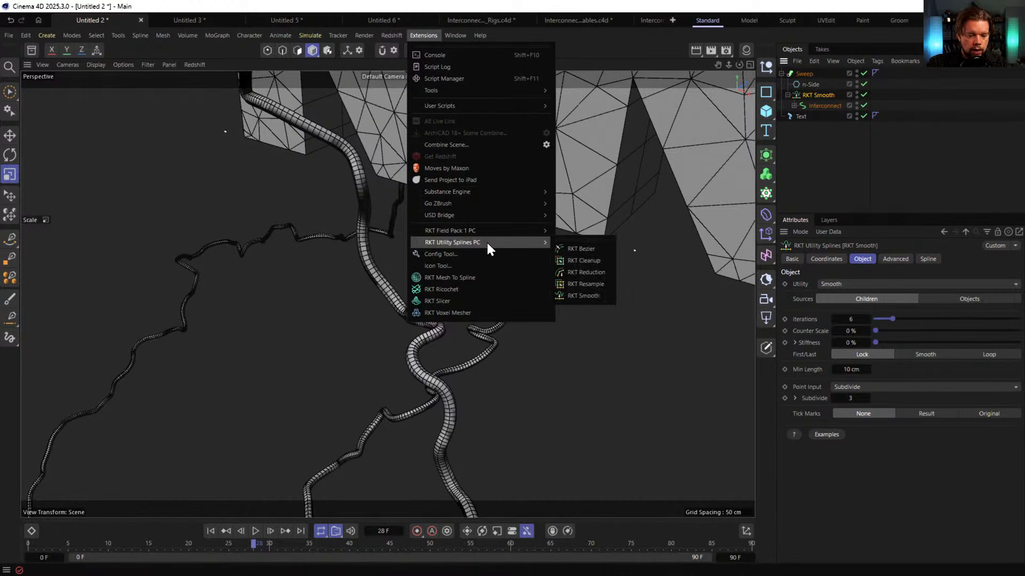
{"action": "left_click", "coordinate": [598, 275]}
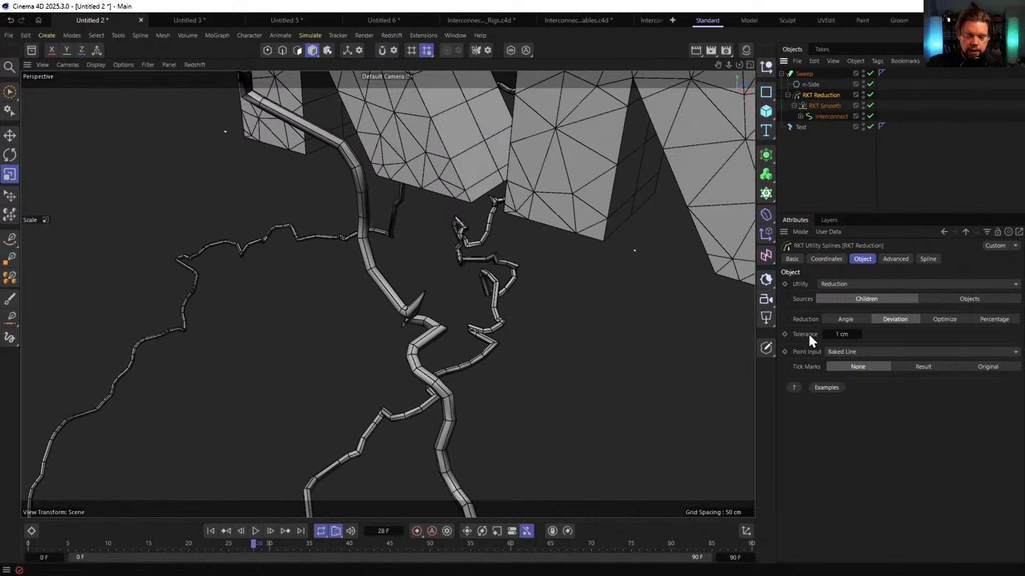
{"action": "double_click", "coordinate": [836, 334]}
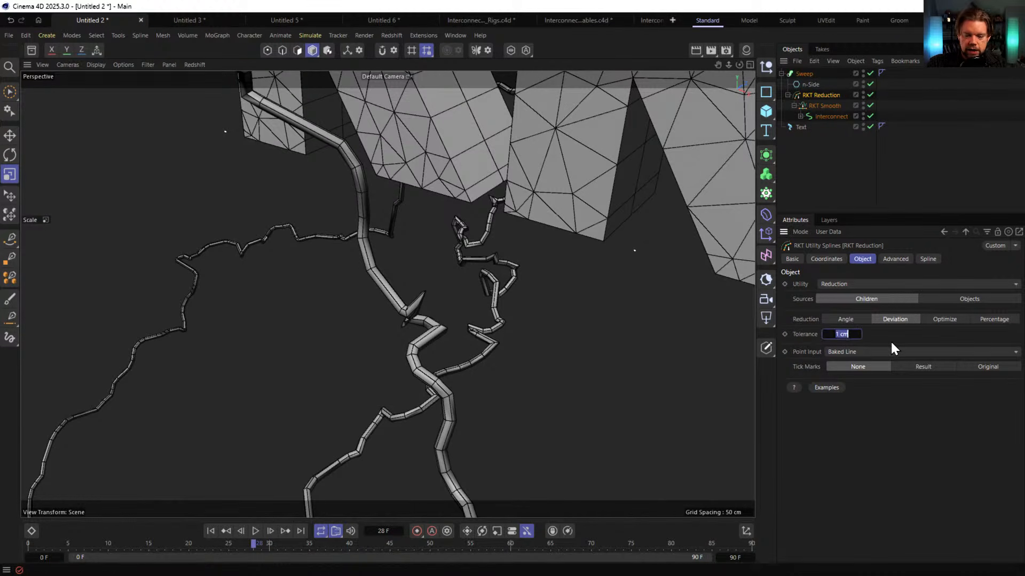
{"action": "type", "text": "0.1"}
{"action": "key", "text": "Return"}
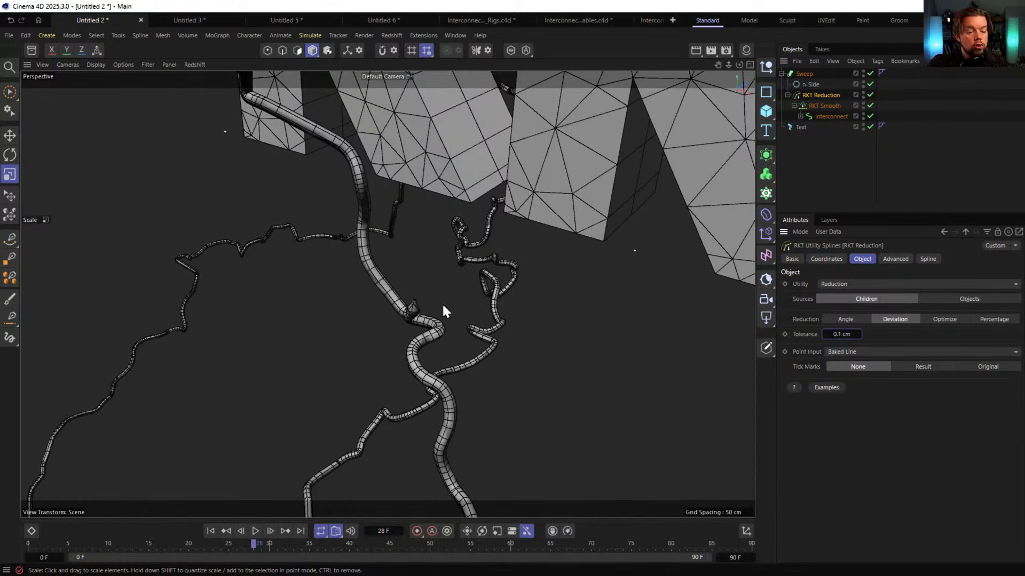
Inspect the reduced lightning sweep up close and check RKT Reduction's point count feedback
{"action": "right_click_drag", "start_coordinate": [443, 311], "coordinate": [319, 287], "text": "alt"}
{"action": "middle_click_drag", "start_coordinate": [715, 448], "coordinate": [528, 270], "text": "alt"}
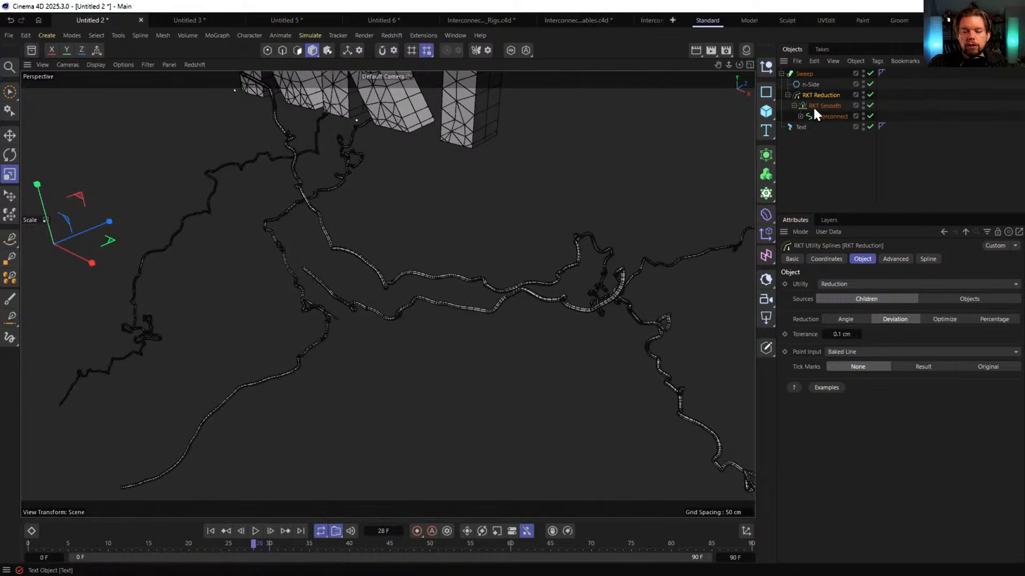
{"action": "right_click_drag", "start_coordinate": [304, 199], "coordinate": [382, 194], "text": "alt"}
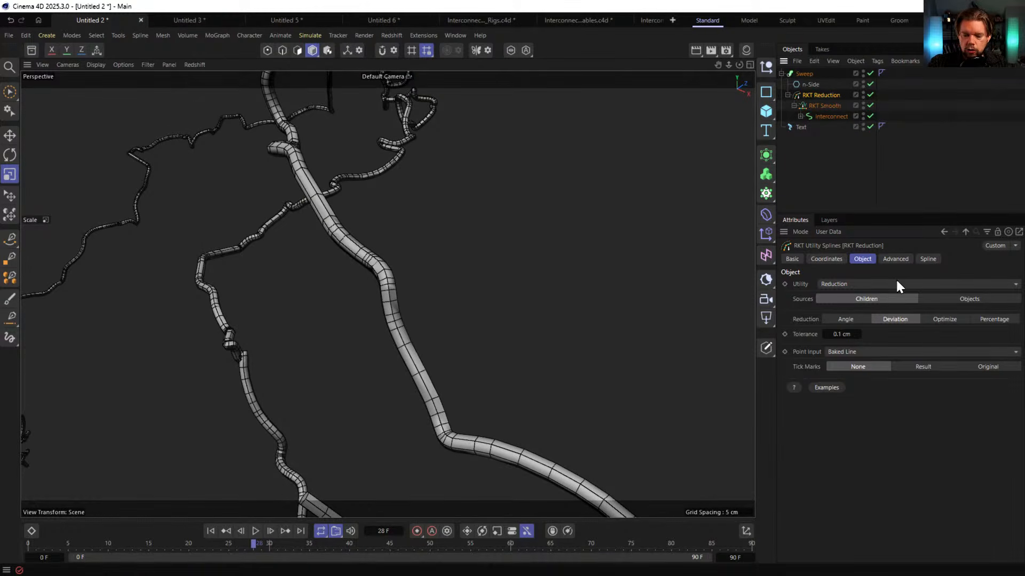
{"action": "left_click", "coordinate": [895, 259]}
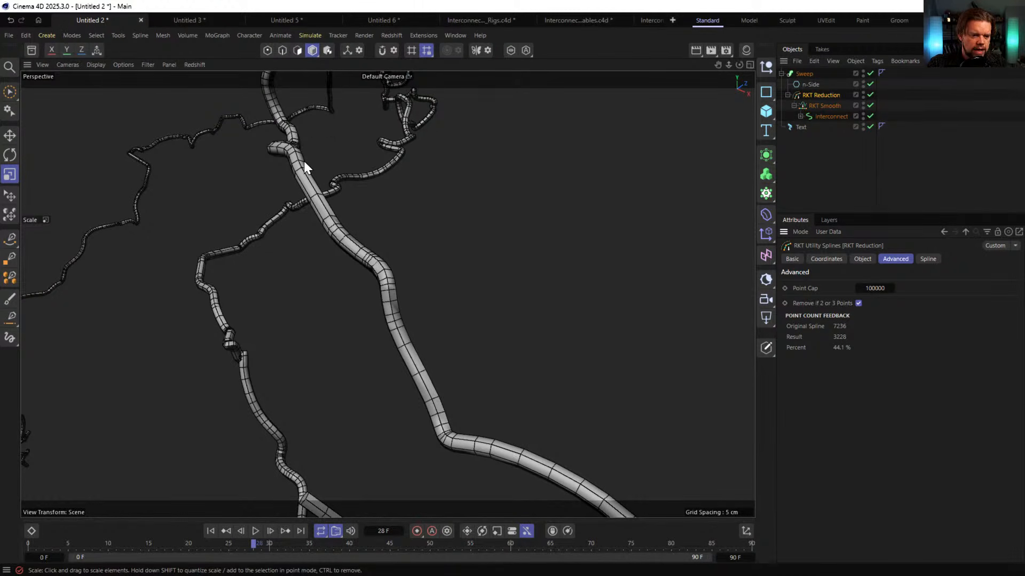
{"action": "scroll", "coordinate": [300, 158], "scroll_direction": "down", "scroll_amount": 5}
Set RKT Reduction's Tolerance to 1 cm and check its point count feedback
{"action": "left_click", "coordinate": [861, 258]}
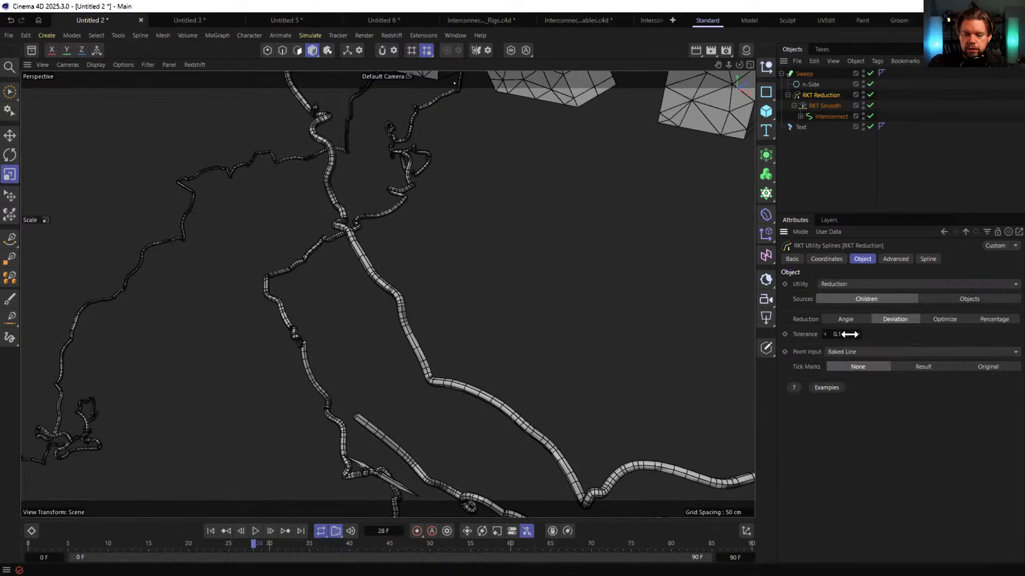
{"action": "double_click", "coordinate": [841, 334]}
{"action": "left_click", "coordinate": [879, 439]}
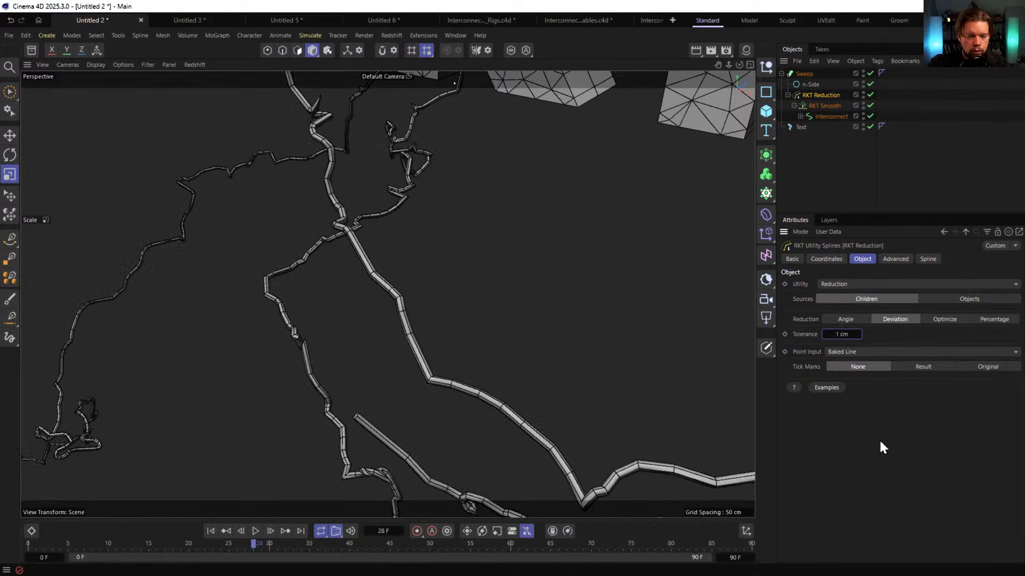
{"action": "left_click", "coordinate": [895, 259]}
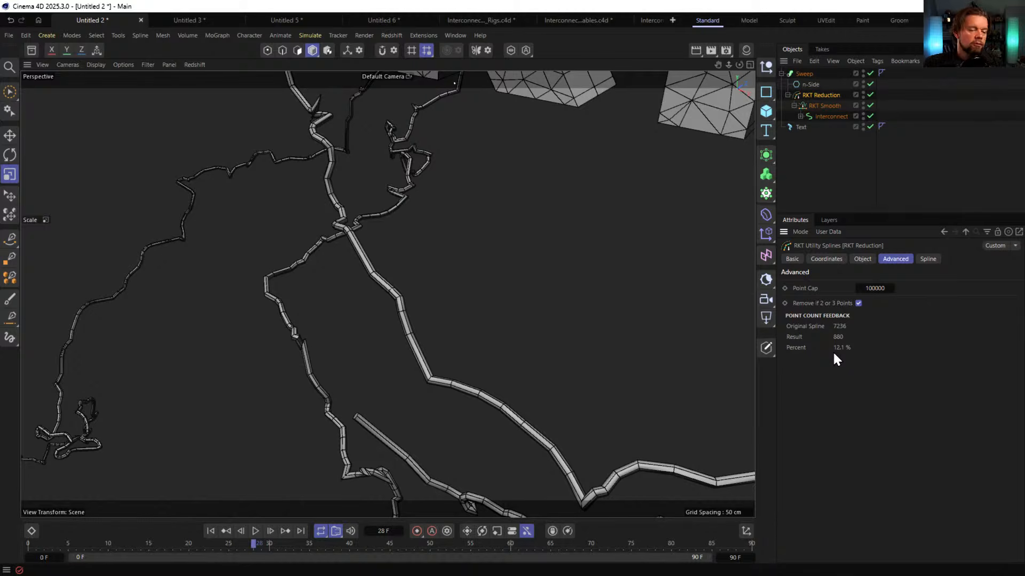
Switch the viewport to shading without wireframe lines and view the whole lightning around the text
{"action": "mouse_move", "coordinate": [423, 187]}
{"action": "right_mouse_down", "text": "alt"}
{"action": "mouse_move", "coordinate": [350, 243]}
{"action": "mouse_move", "coordinate": [216, 301]}
{"action": "mouse_move", "coordinate": [245, 317]}
{"action": "right_mouse_up", "text": "alt"}
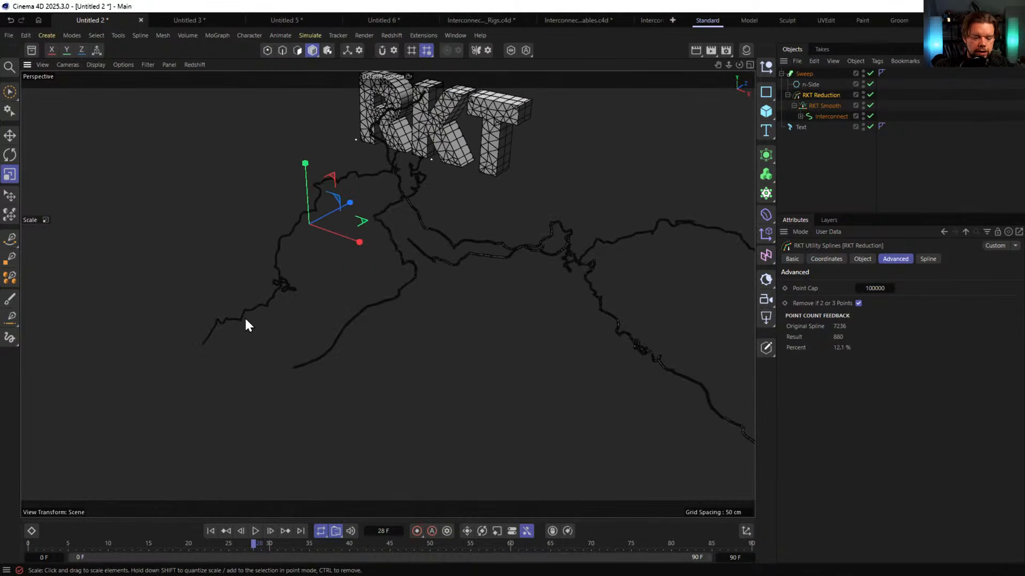
{"action": "key", "text": "n"}
{"action": "key", "text": "a"}
{"action": "right_click_drag", "start_coordinate": [430, 229], "coordinate": [352, 264], "text": "alt"}
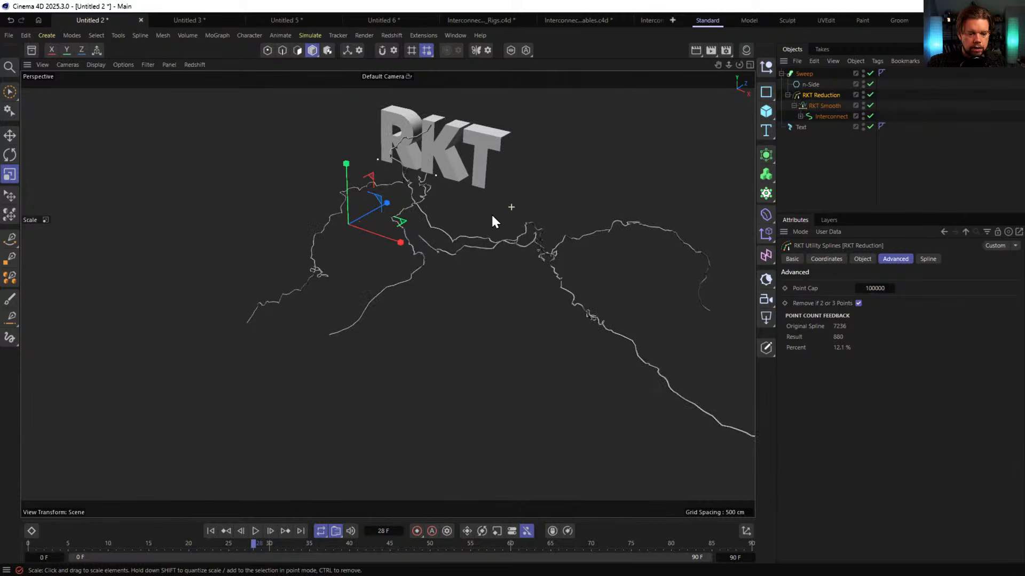
Compare RKT Reduction's Tolerance at 0 cm and back at 1 cm, checking the point count feedback
{"action": "left_click", "coordinate": [863, 259]}
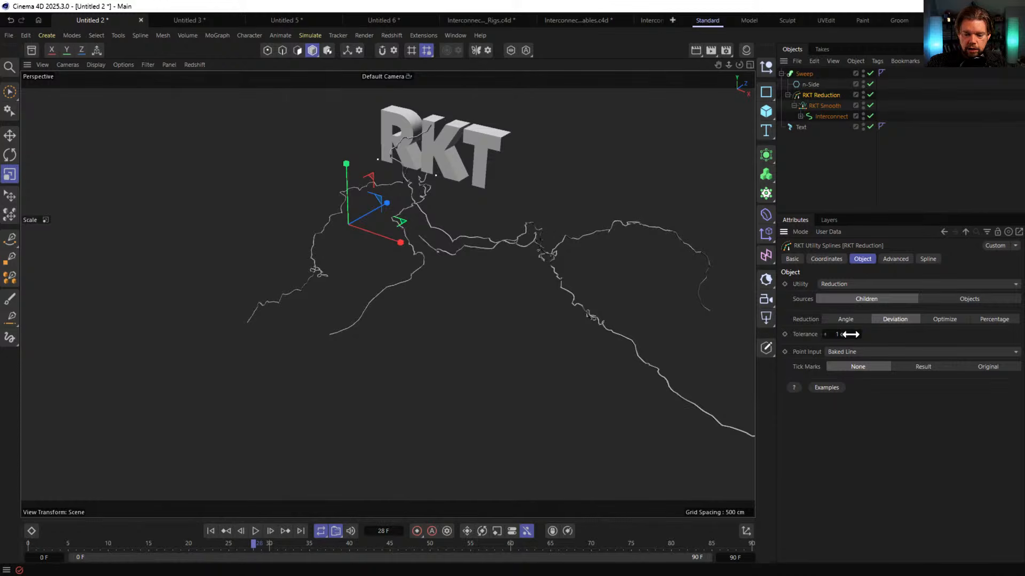
{"action": "left_click", "coordinate": [850, 334]}
{"action": "type", "text": "0"}
{"action": "key", "text": "Return"}
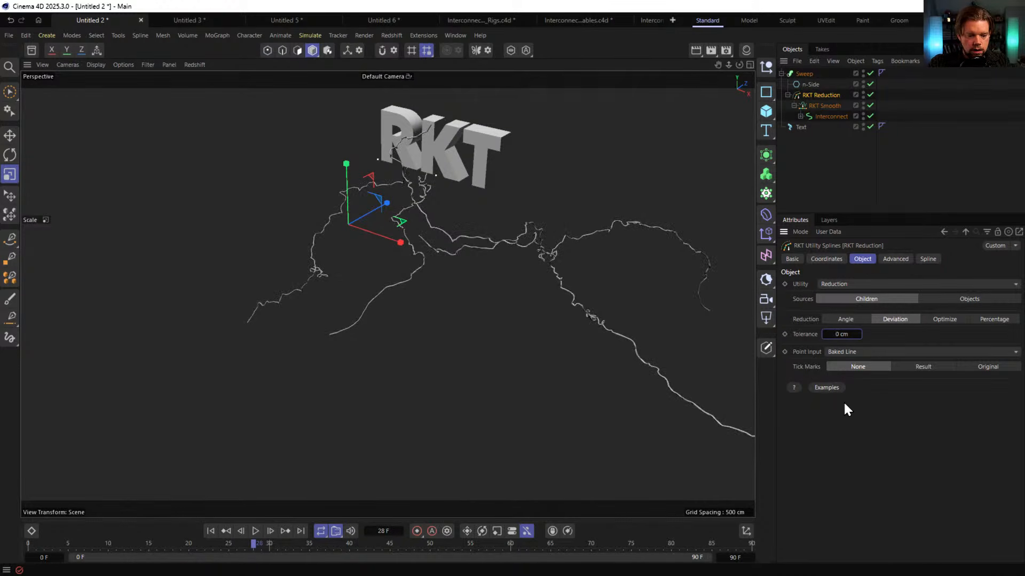
{"action": "left_click", "coordinate": [838, 334]}
{"action": "type", "text": "1"}
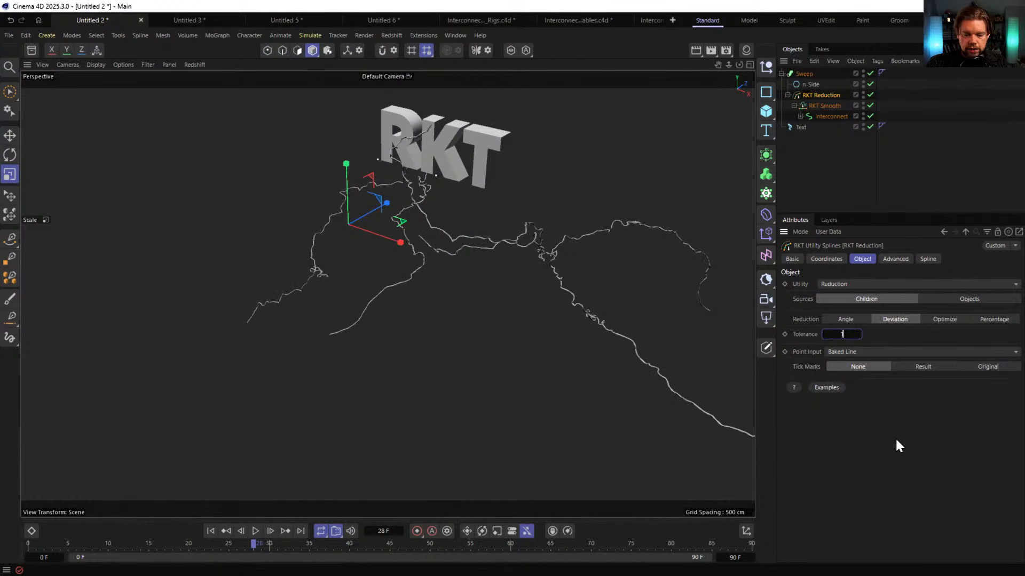
{"action": "key", "text": "Return"}
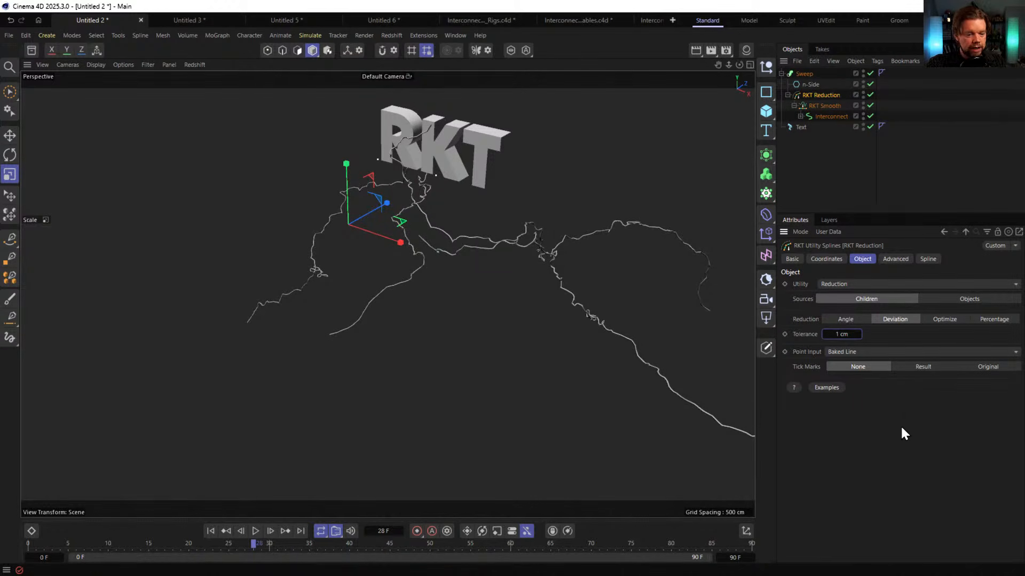
{"action": "left_click", "coordinate": [895, 259]}
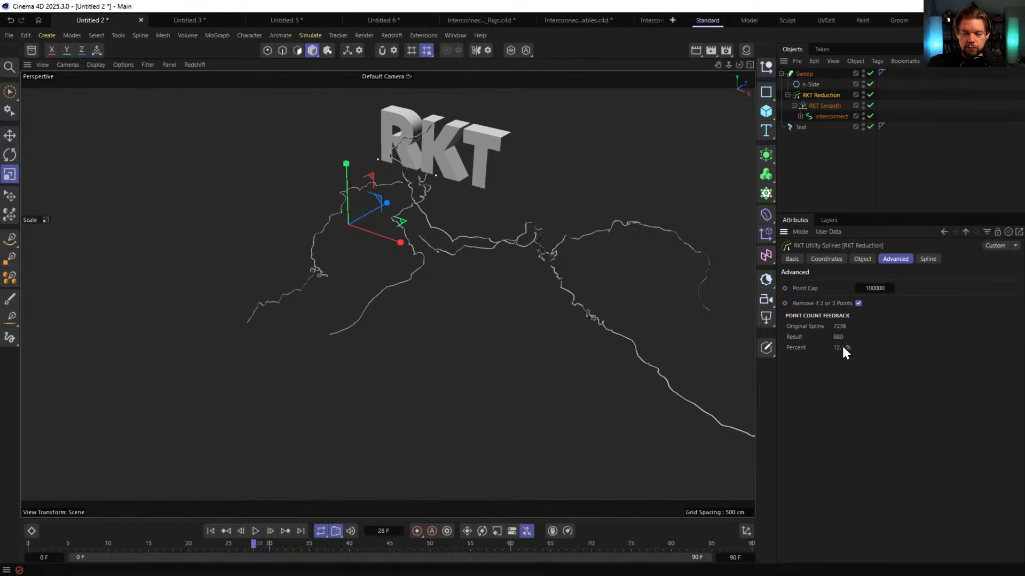
Examine the bends of the reduced lightning sweep up close and from a distance
{"action": "scroll", "coordinate": [422, 204], "scroll_direction": "up", "scroll_amount": 10}
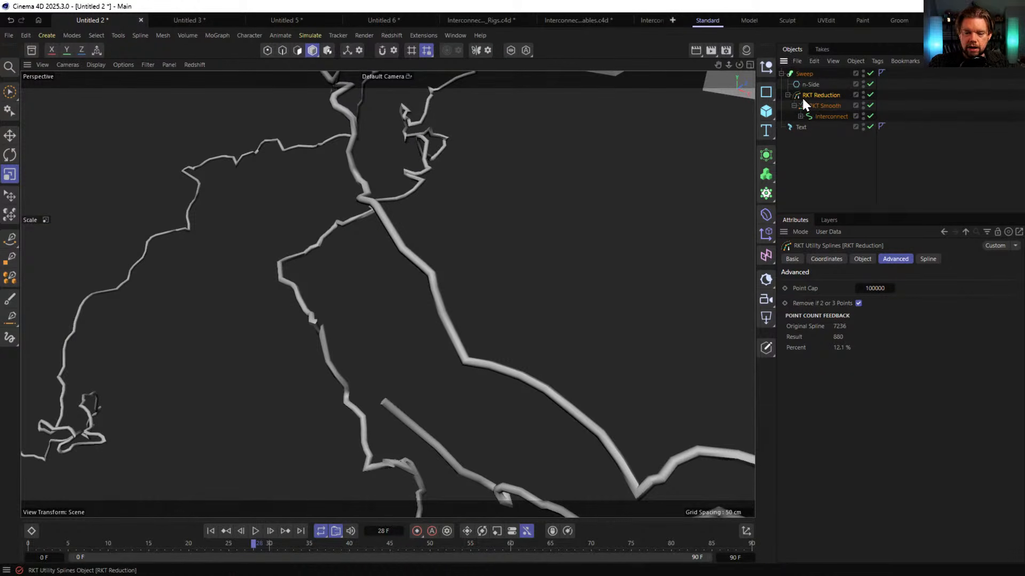
{"action": "scroll", "coordinate": [446, 233], "scroll_direction": "down", "scroll_amount": 5}
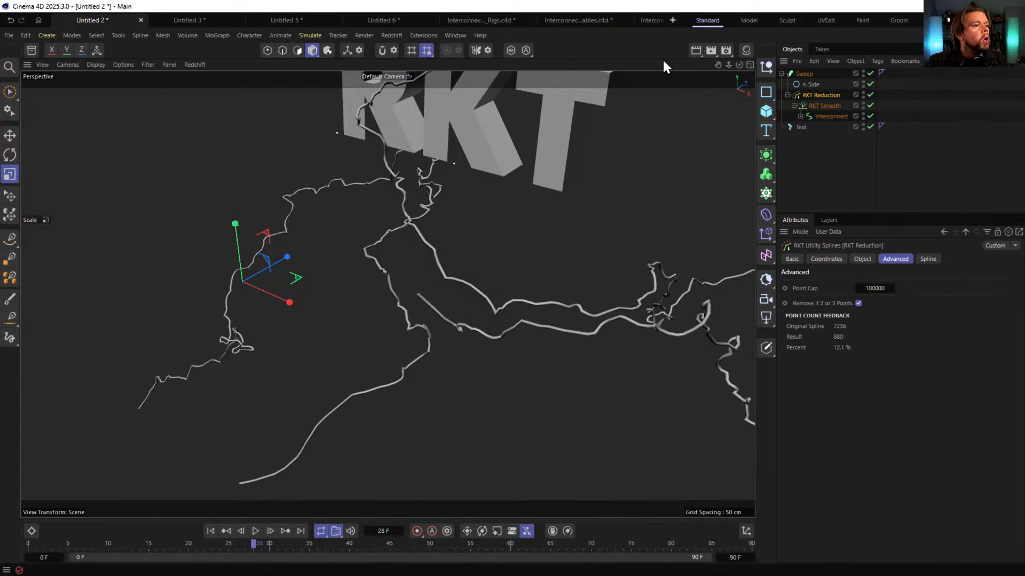
{"action": "scroll", "coordinate": [448, 159], "scroll_direction": "down", "scroll_amount": 2}
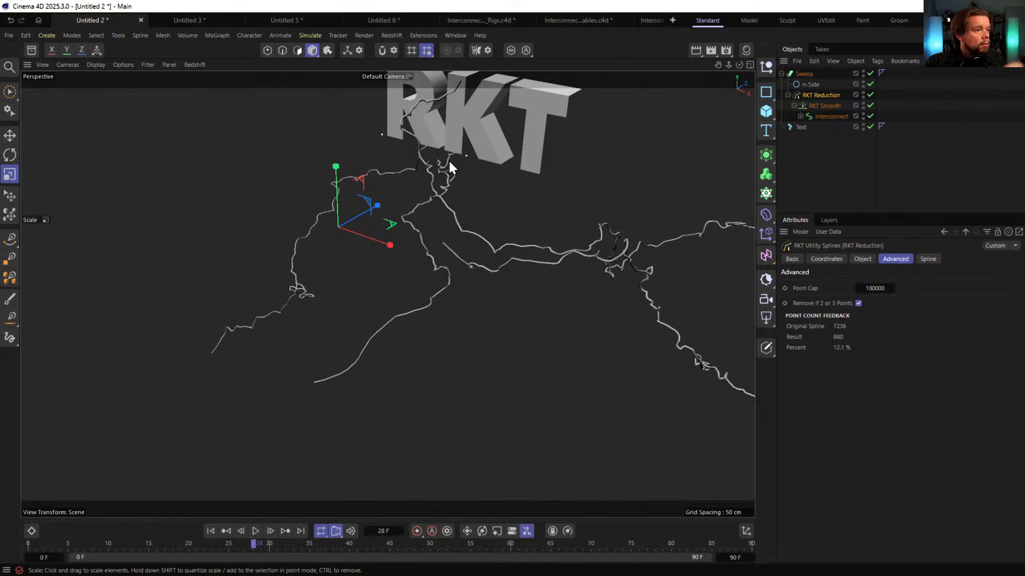
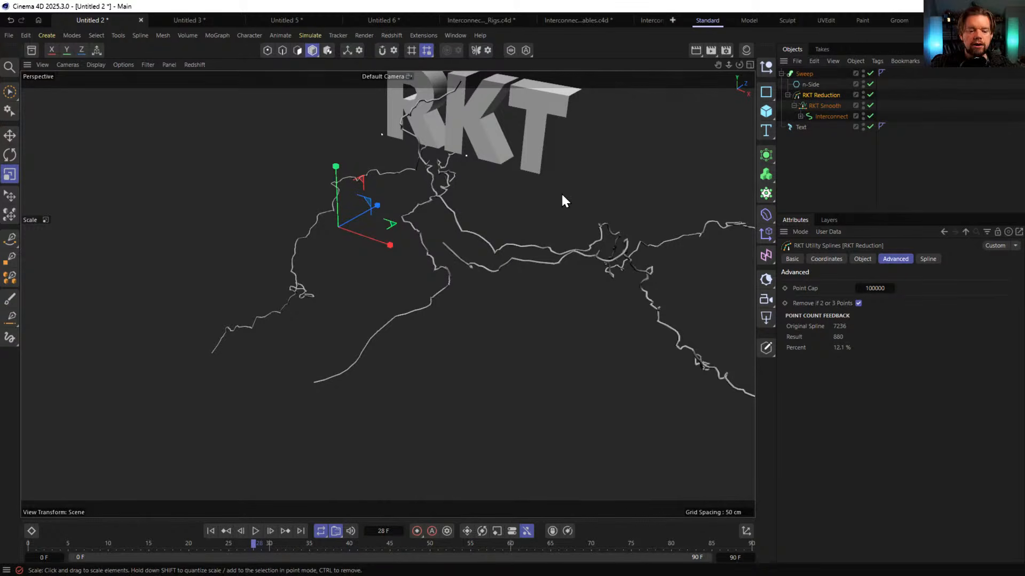
{"action": "scroll", "coordinate": [457, 238], "scroll_direction": "up", "scroll_amount": 5}
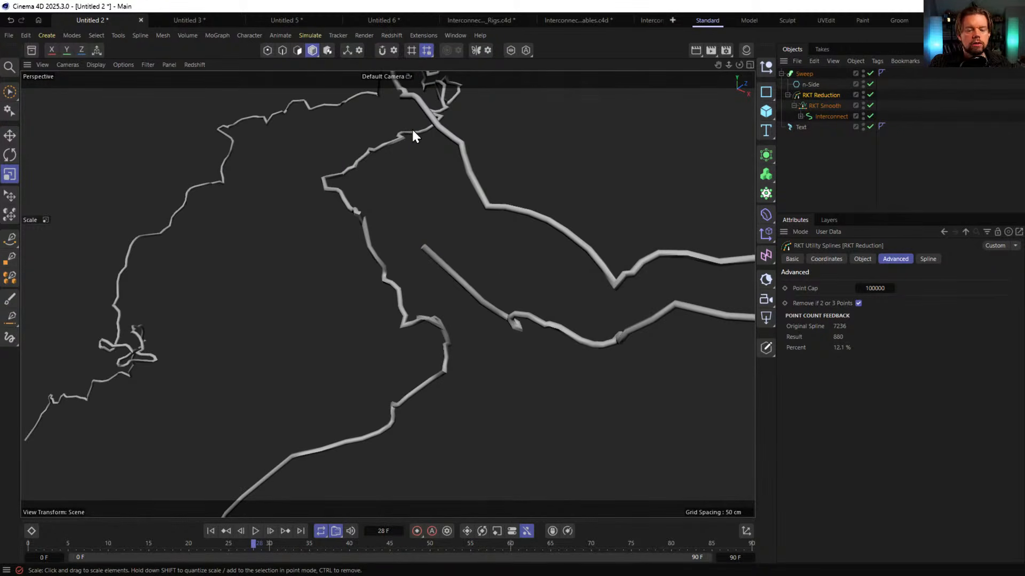
{"action": "scroll", "coordinate": [480, 137], "scroll_direction": "up", "scroll_amount": 5}
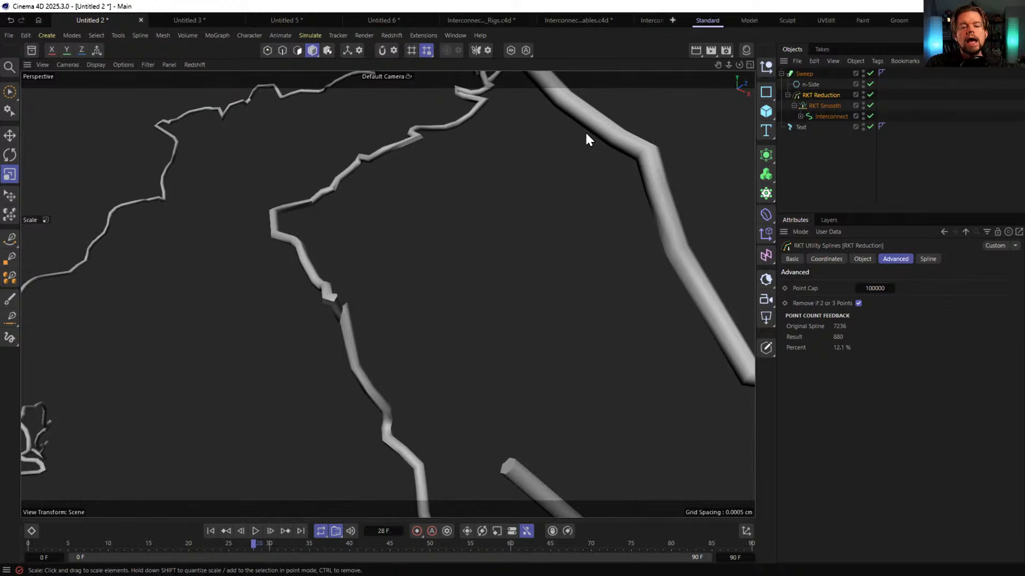
{"action": "scroll", "coordinate": [531, 136], "scroll_direction": "down", "scroll_amount": 5}
{"action": "scroll", "coordinate": [531, 138], "scroll_direction": "up", "scroll_amount": 5}
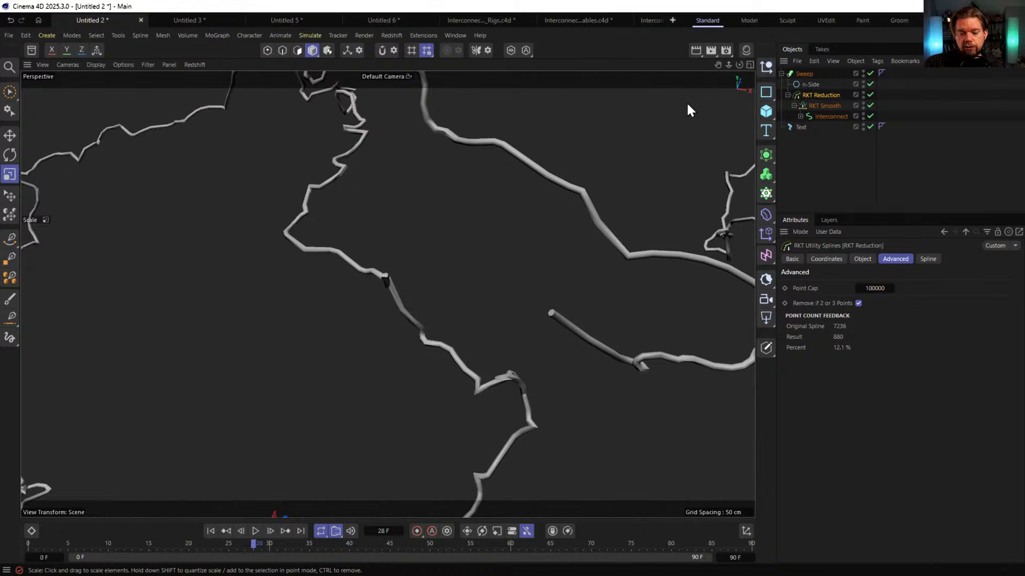
Delete RKT Reduction and RKT Smooth while keeping Interconnect, and move Interconnect out of the Sweep to the top level
{"action": "left_click_drag", "start_coordinate": [824, 115], "coordinate": [809, 92]}
{"action": "key", "text": "Delete"}
{"action": "left_click", "coordinate": [806, 94]}
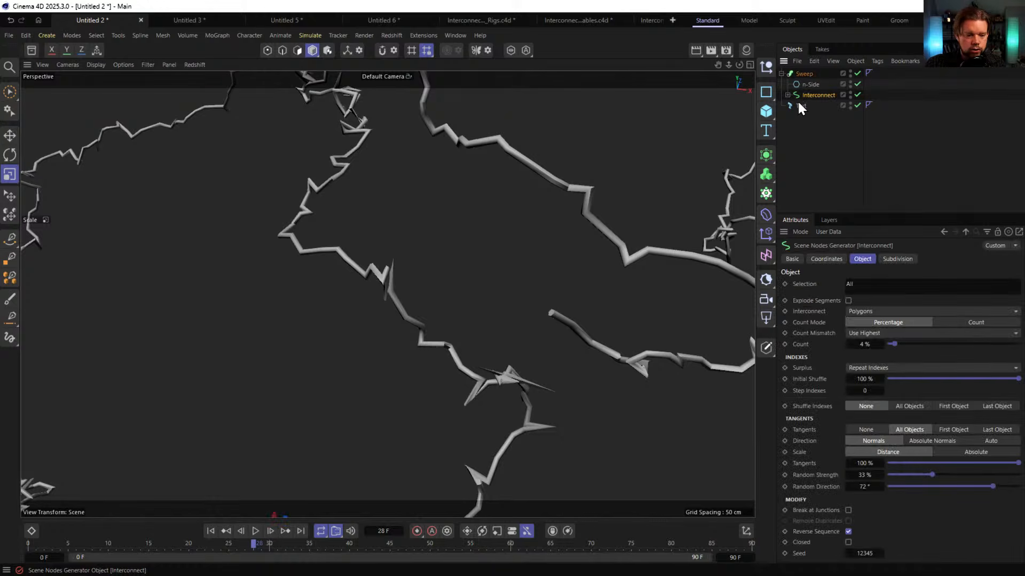
{"action": "left_click_drag", "start_coordinate": [808, 94], "coordinate": [803, 76]}
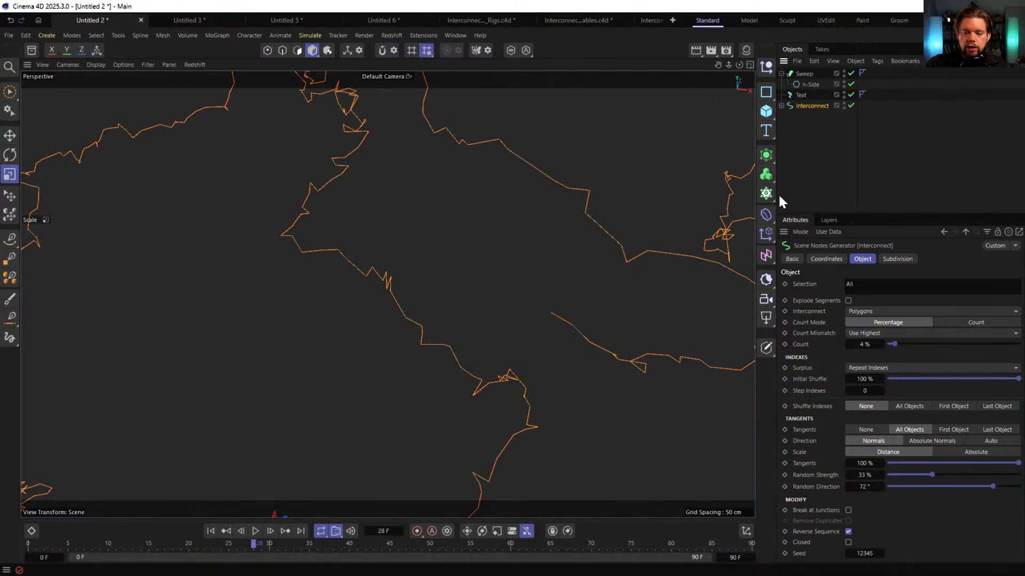
Add a Redshift RS Object render tag to Interconnect and review its Curve modes, leaving the mode Disabled
{"action": "right_click", "coordinate": [802, 105]}
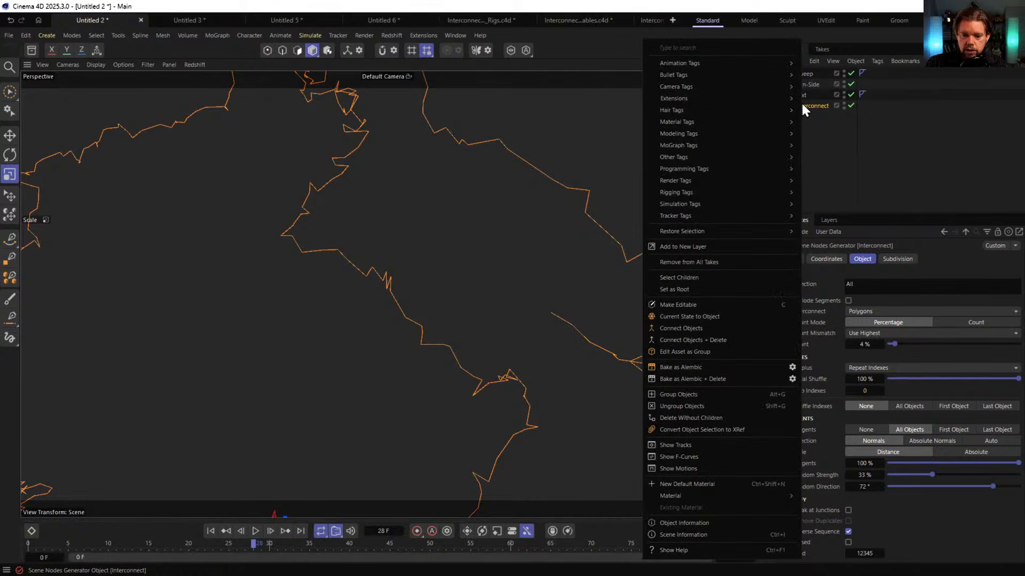
{"action": "mouse_move", "coordinate": [688, 181]}
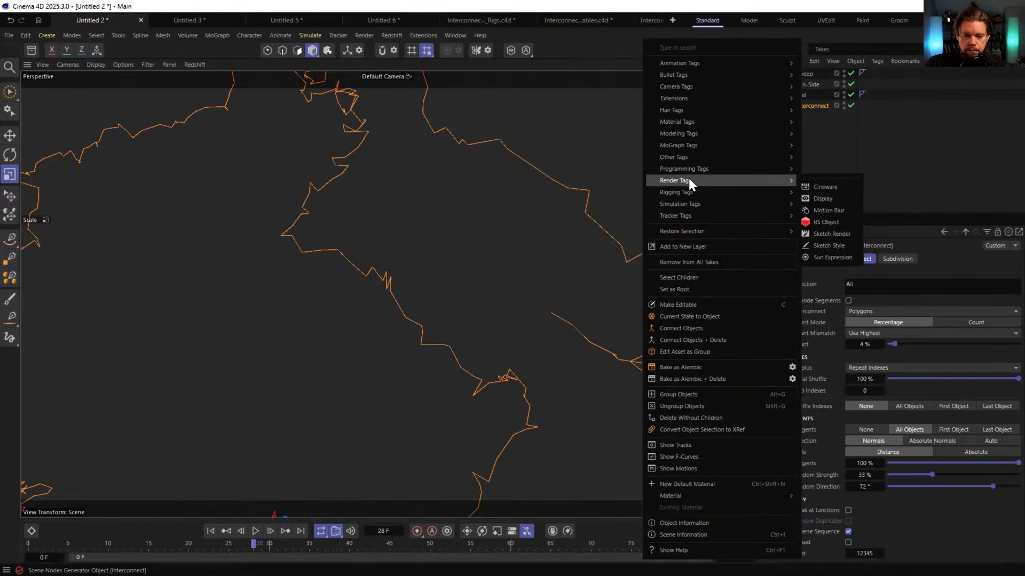
{"action": "left_click", "coordinate": [825, 229]}
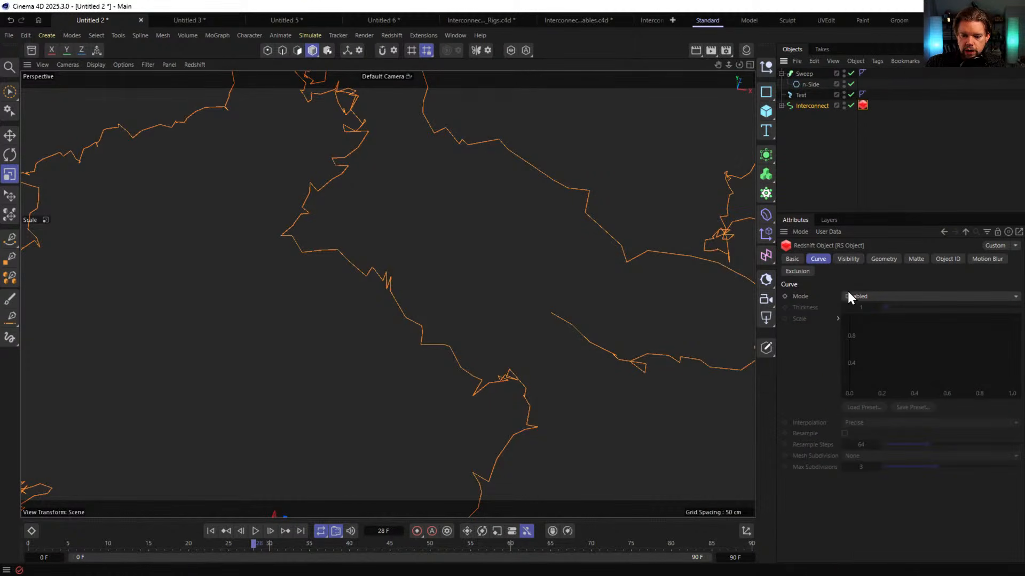
{"action": "left_click", "coordinate": [851, 296]}
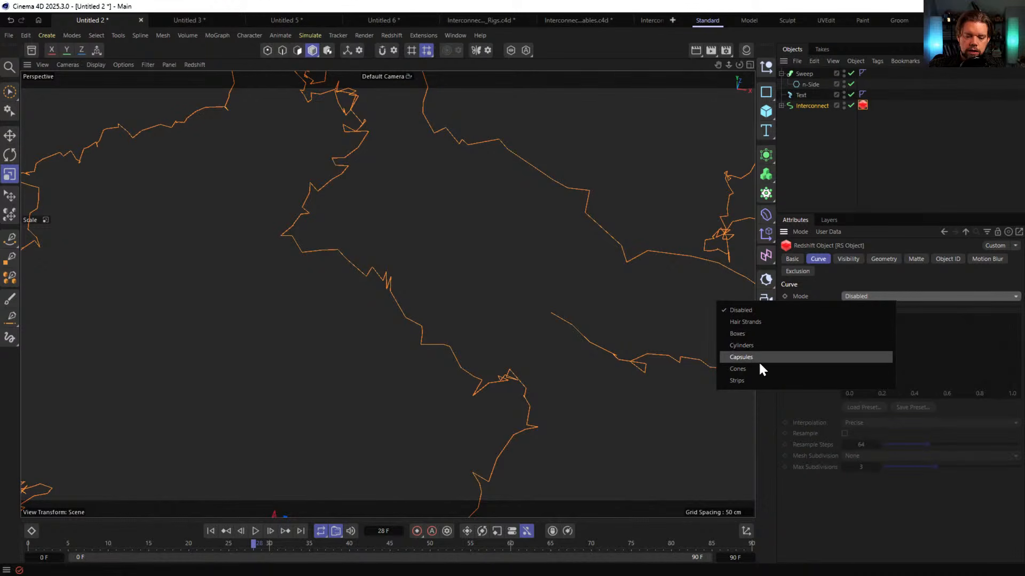
{"action": "left_click", "coordinate": [842, 276]}
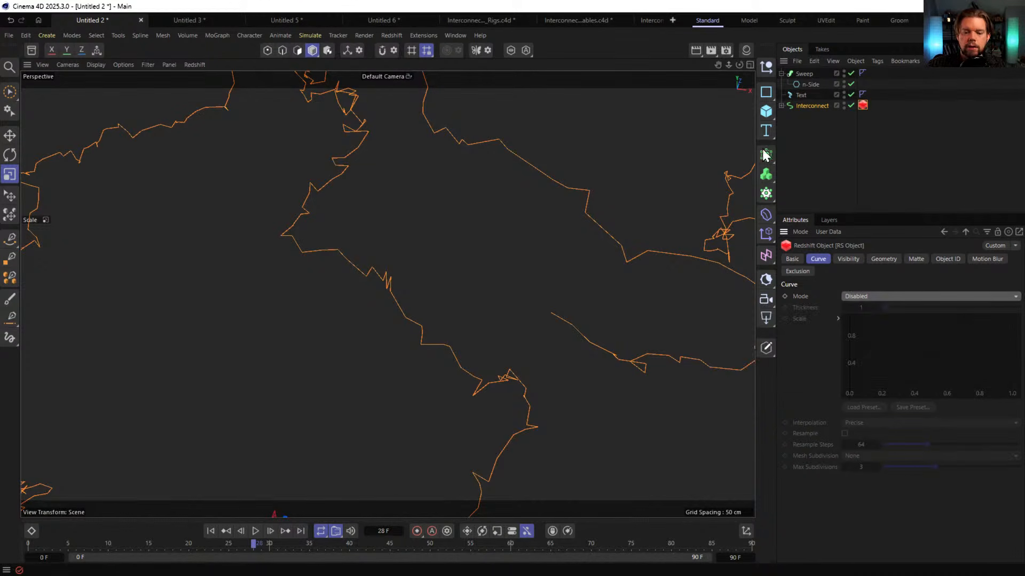
Create a Capsule primitive and stretch its height to a longer pill shape beside the splines
{"action": "left_click", "coordinate": [765, 114]}
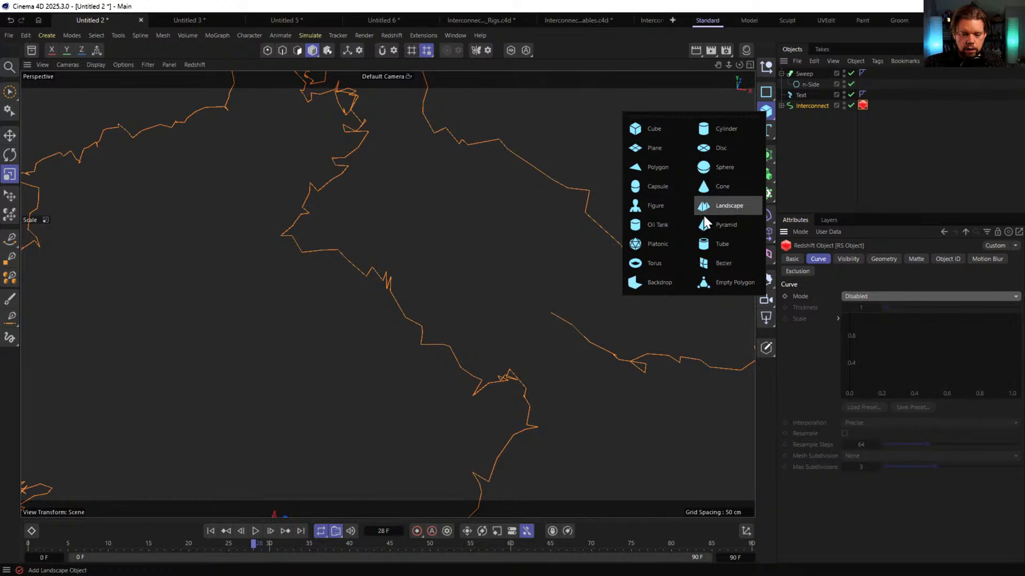
{"action": "left_click", "coordinate": [659, 187]}
{"action": "left_click_drag", "start_coordinate": [238, 405], "coordinate": [235, 405]}
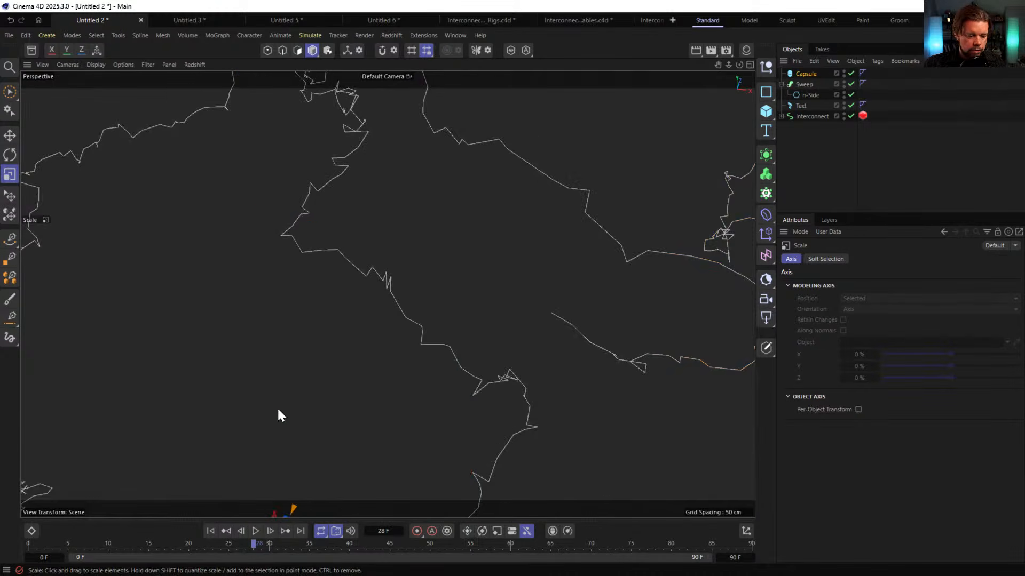
{"action": "middle_click_drag", "start_coordinate": [386, 293], "coordinate": [379, 208], "text": "alt"}
{"action": "left_click_drag", "start_coordinate": [410, 247], "coordinate": [391, 261], "text": "alt"}
{"action": "middle_click_drag", "start_coordinate": [374, 214], "coordinate": [362, 271], "text": "alt"}
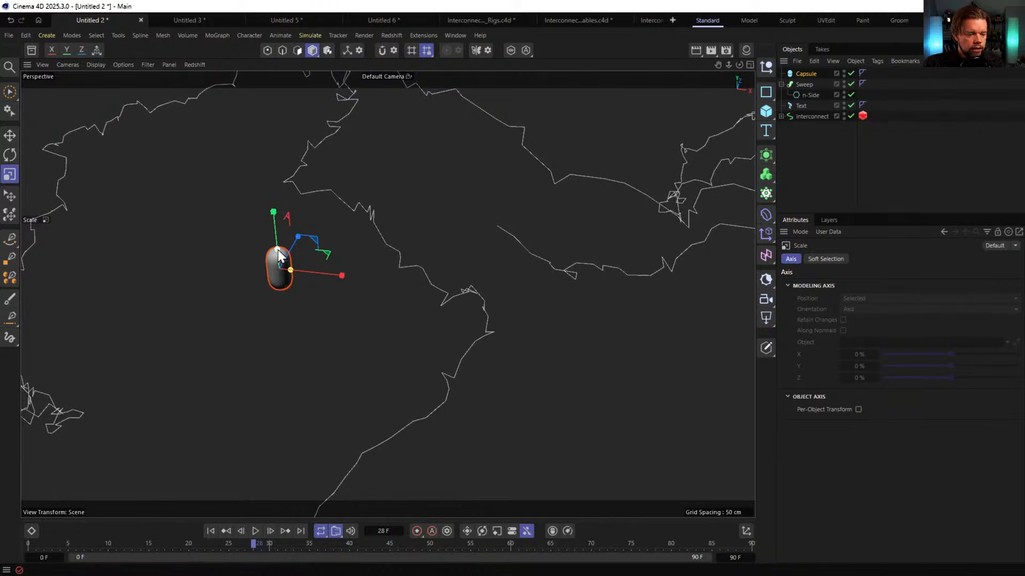
{"action": "left_click_drag", "start_coordinate": [277, 248], "coordinate": [278, 230]}
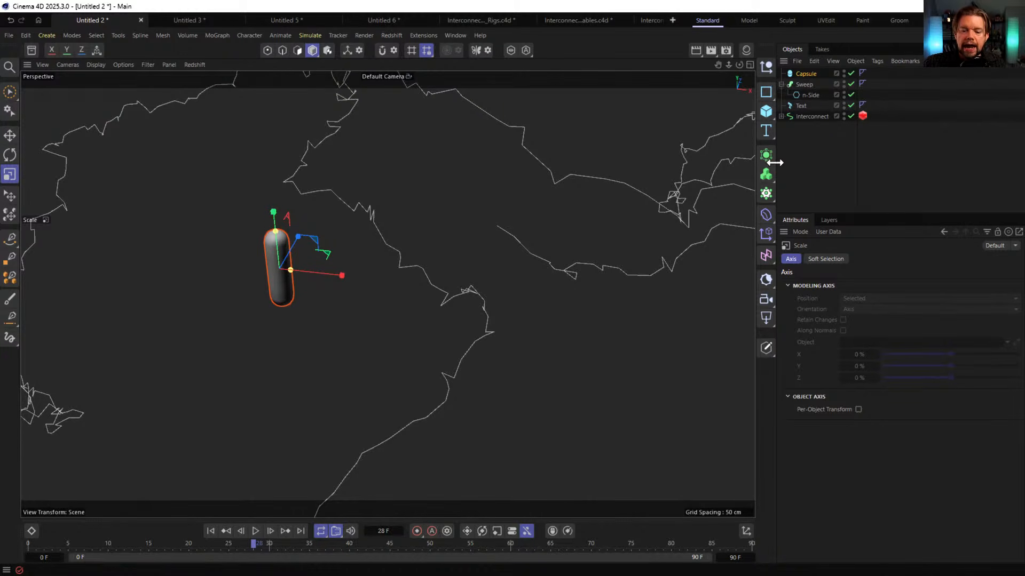
Orient the capsule along +Z and make it the child of a new Cloner
{"action": "left_click", "coordinate": [805, 73]}
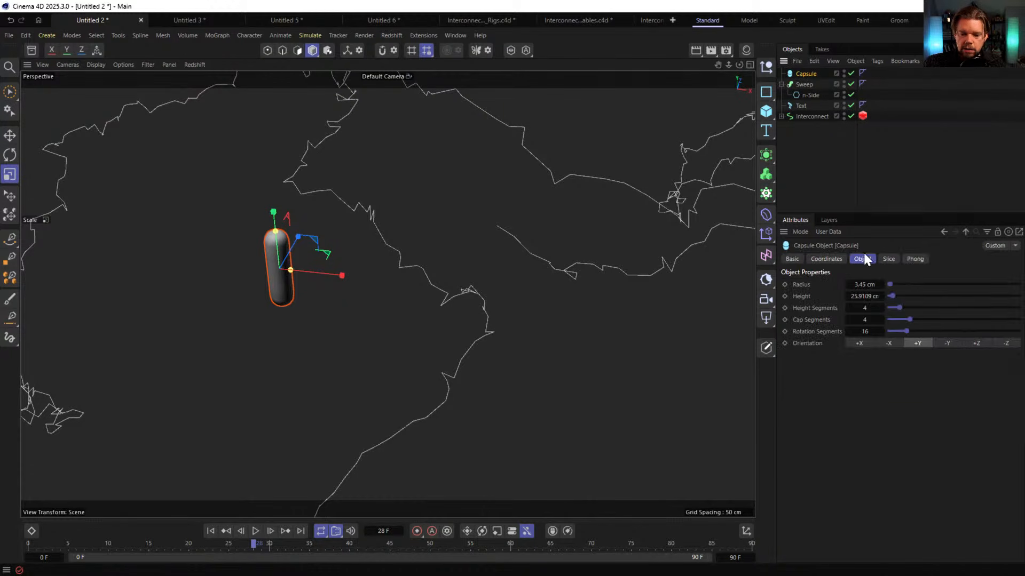
{"action": "left_click", "coordinate": [948, 343]}
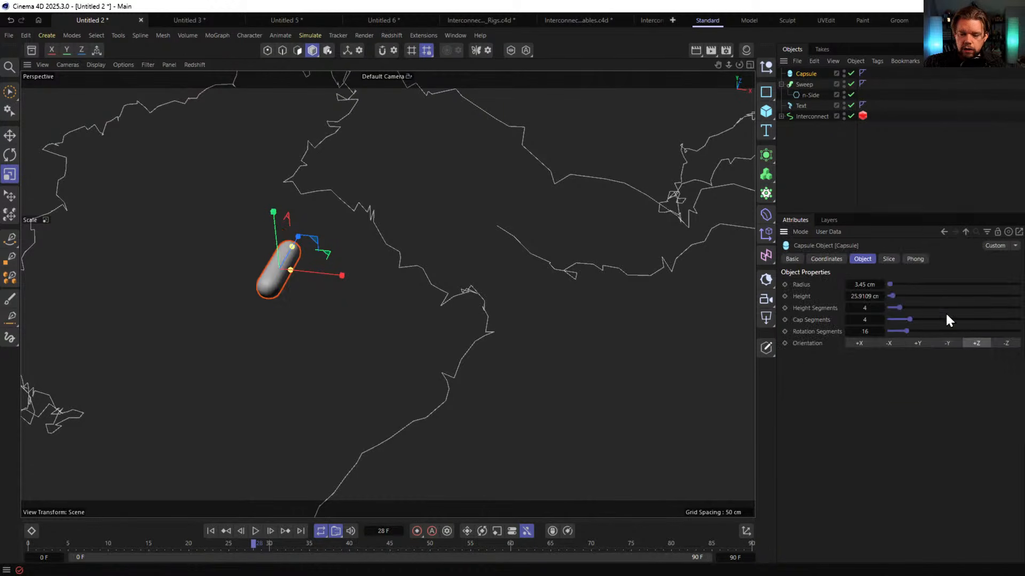
{"action": "left_click", "coordinate": [766, 175], "text": "alt"}
Set the Cloner to Object mode and assign Interconnect as its source object
{"action": "left_click", "coordinate": [978, 336]}
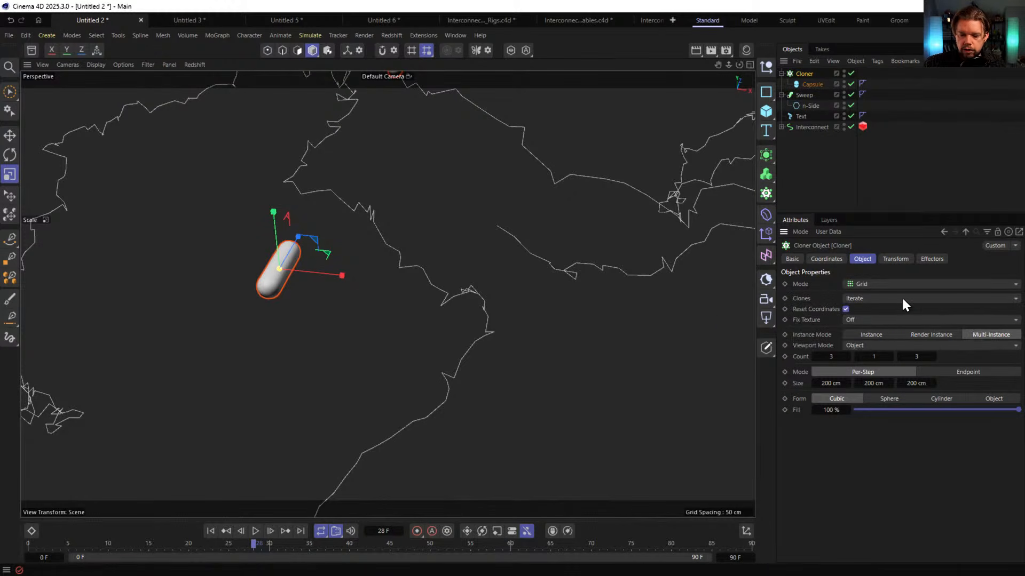
{"action": "left_click", "coordinate": [900, 285]}
{"action": "left_click", "coordinate": [846, 295]}
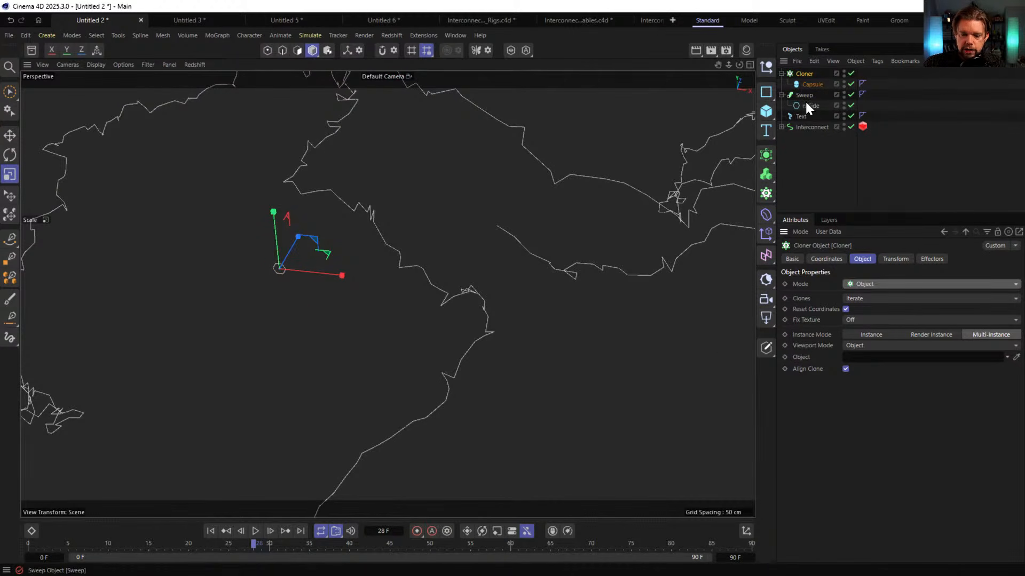
{"action": "left_click_drag", "start_coordinate": [807, 126], "coordinate": [883, 358]}
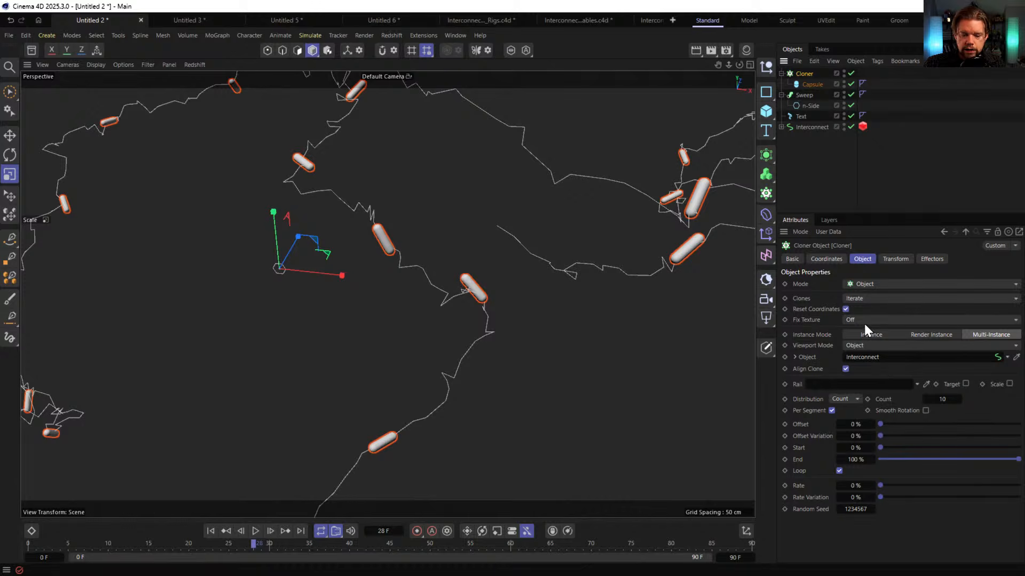
Switch the Cloner's distribution to Step with a spacing of 25 cm
{"action": "left_click", "coordinate": [943, 401]}
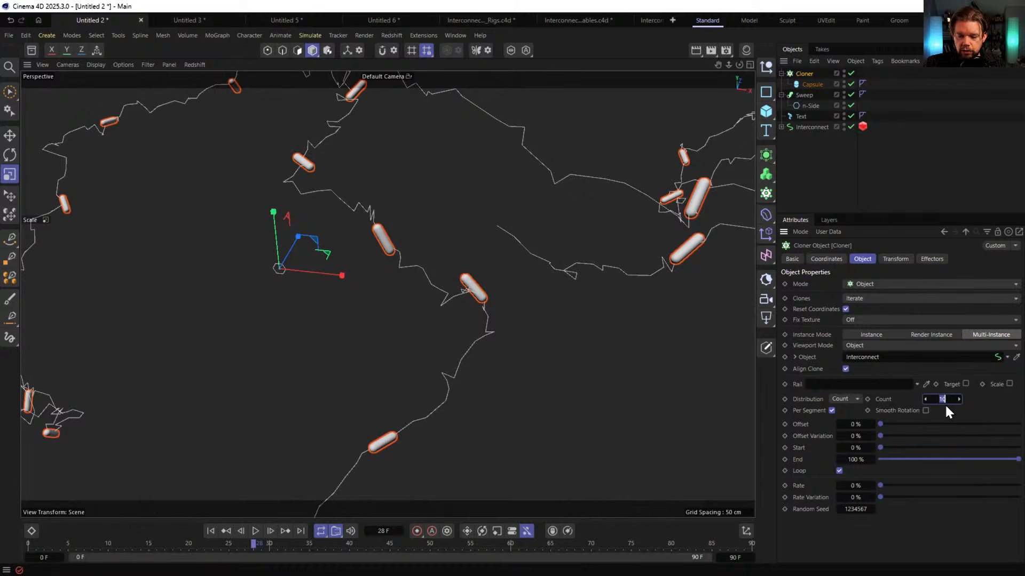
{"action": "left_click", "coordinate": [841, 397]}
{"action": "left_click", "coordinate": [851, 423]}
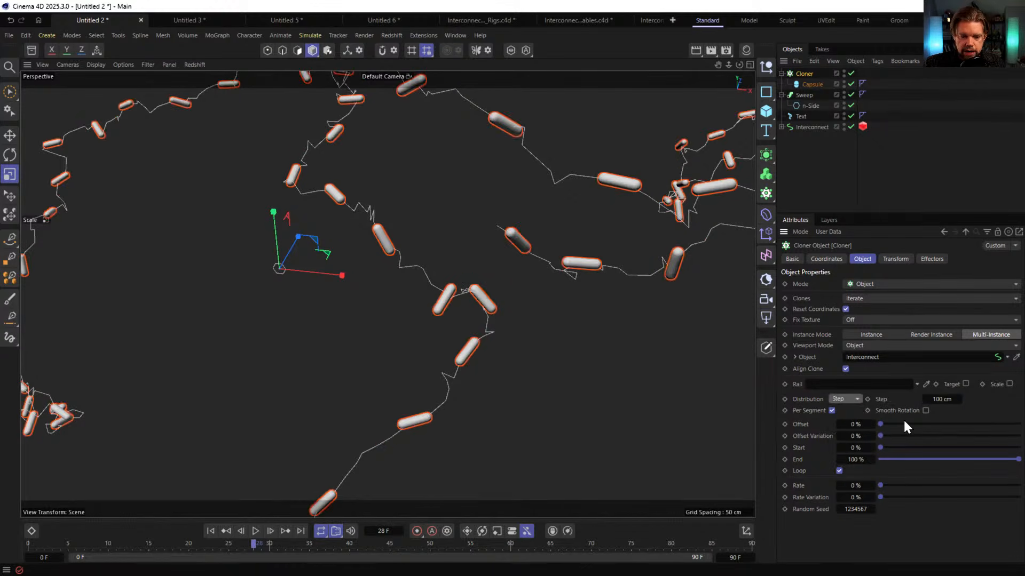
{"action": "left_click", "coordinate": [941, 400]}
{"action": "type", "text": "25"}
{"action": "key", "text": "Return"}
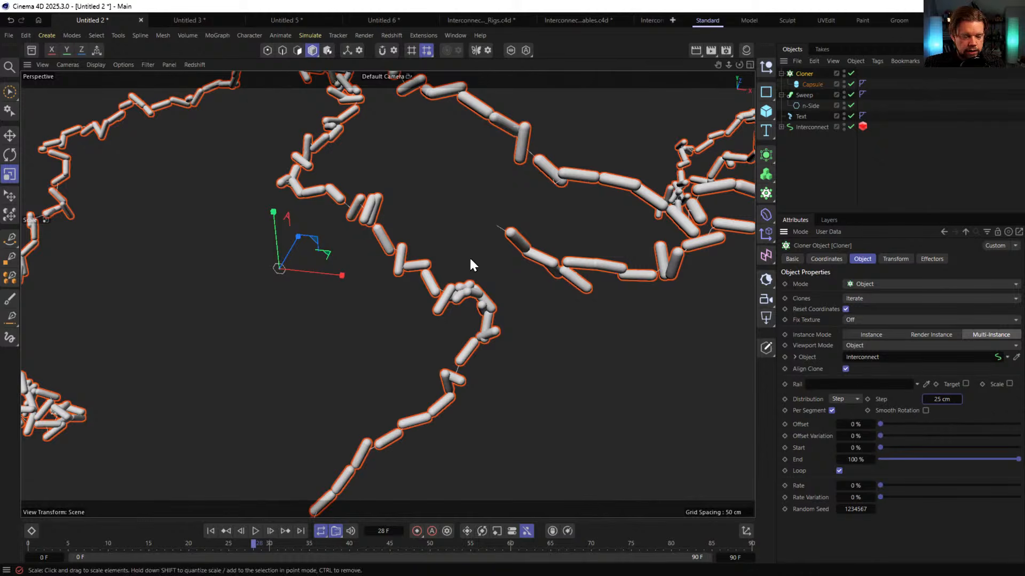
Scale the capsule down to a radius of about 0.71 cm and a height of about 5.3 cm
{"action": "left_click", "coordinate": [810, 86]}
{"action": "key", "text": "t"}
{"action": "left_click_drag", "start_coordinate": [606, 133], "coordinate": [315, 367]}
{"action": "scroll", "coordinate": [374, 214], "scroll_direction": "up", "scroll_amount": 10}
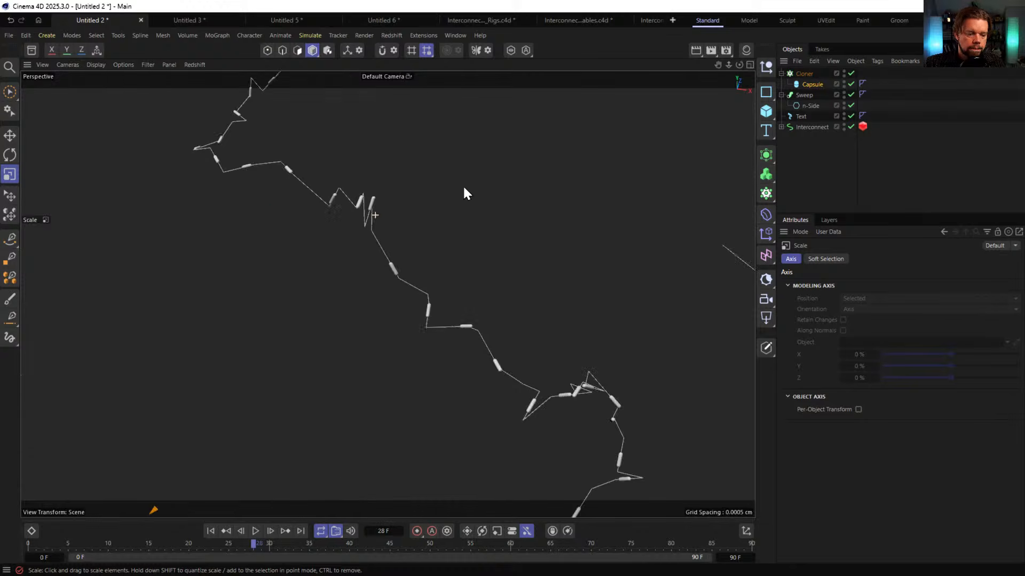
Set the Cloner's step distance to 5 cm and check the capsule spacing along the spline
{"action": "left_click", "coordinate": [792, 73]}
{"action": "left_click", "coordinate": [942, 399]}
{"action": "type", "text": "5"}
{"action": "key", "text": "Return"}
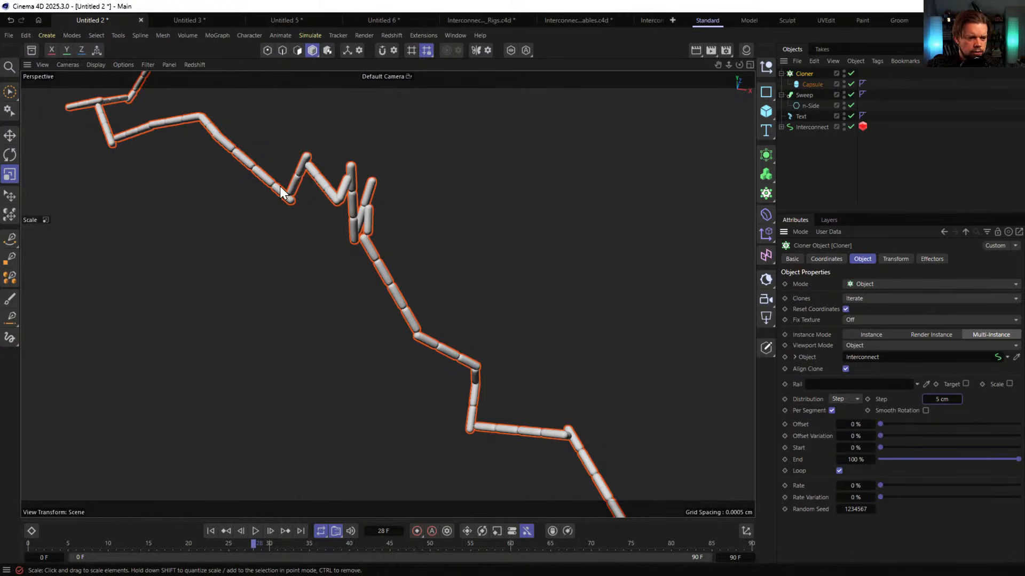
{"action": "scroll", "coordinate": [324, 203], "scroll_direction": "down", "scroll_amount": 4}
{"action": "scroll", "coordinate": [379, 255], "scroll_direction": "up", "scroll_amount": 5}
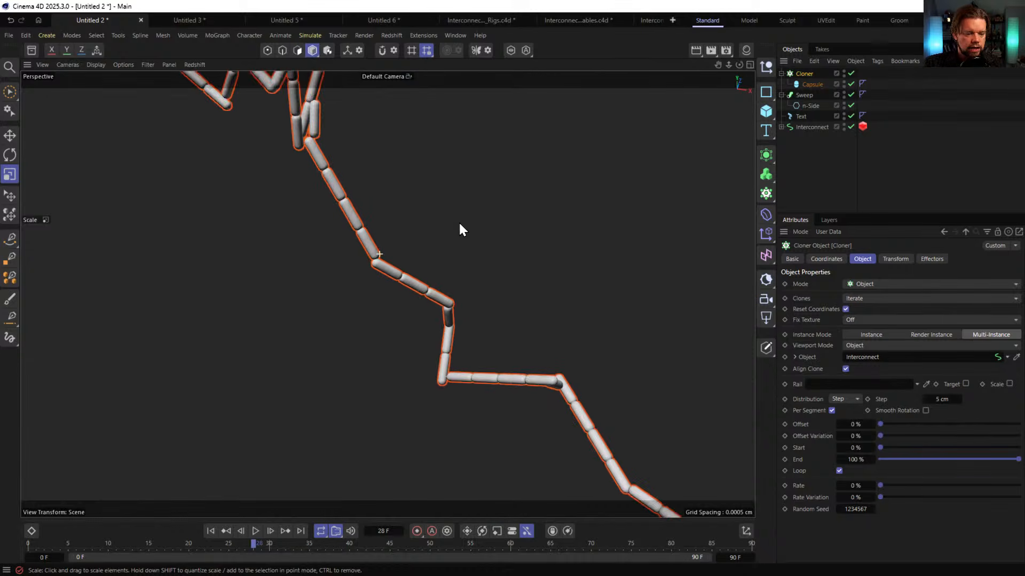
Shorten the cloned capsule to a height of 3 cm
{"action": "left_click", "coordinate": [811, 84]}
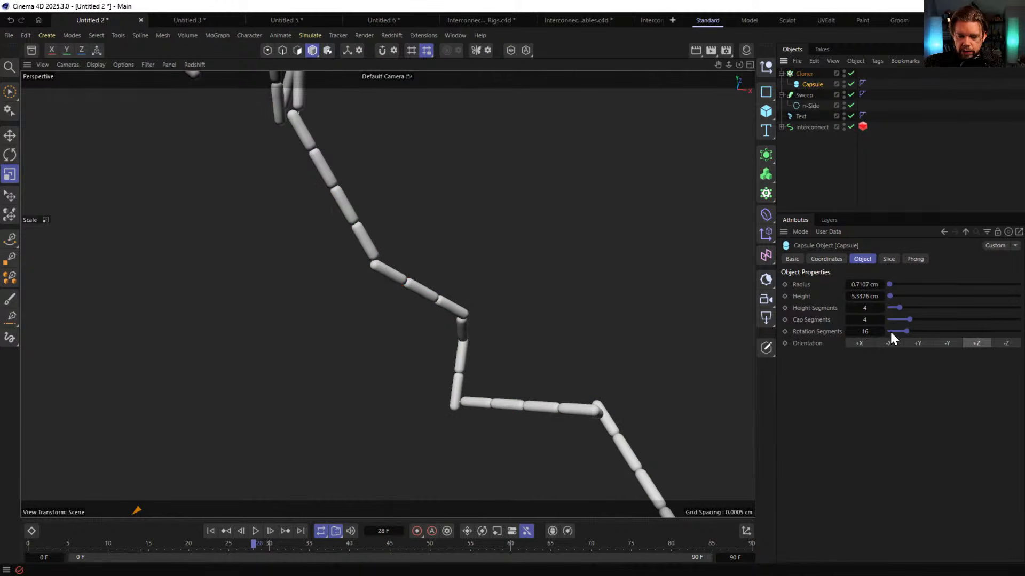
{"action": "left_click", "coordinate": [872, 296]}
{"action": "type", "text": "2"}
{"action": "key", "text": "Return"}
{"action": "left_click", "coordinate": [881, 296]}
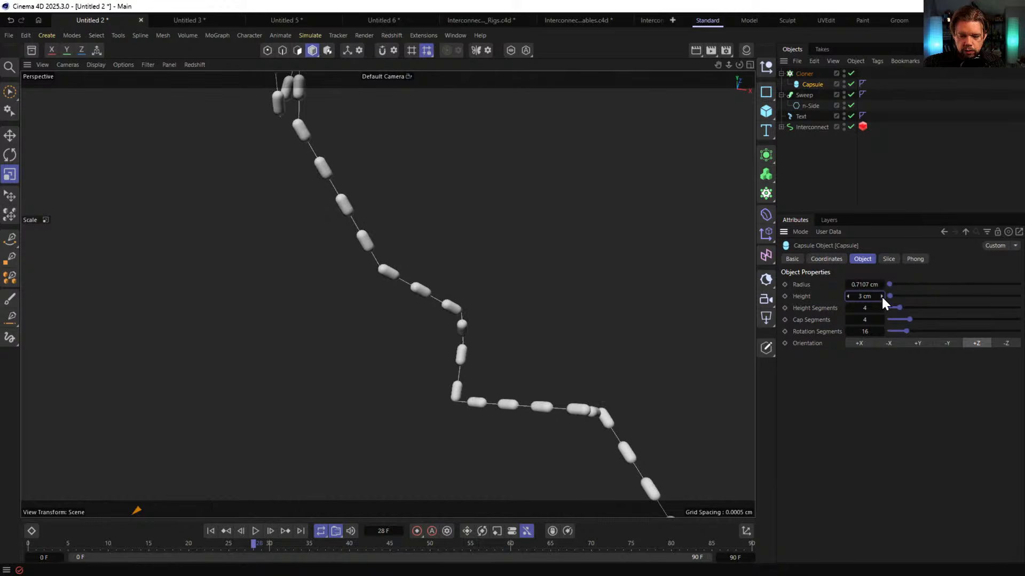
Tighten the Cloner's step distance to 2 cm and inspect the overlapping capsules along the bends
{"action": "left_click", "coordinate": [808, 96]}
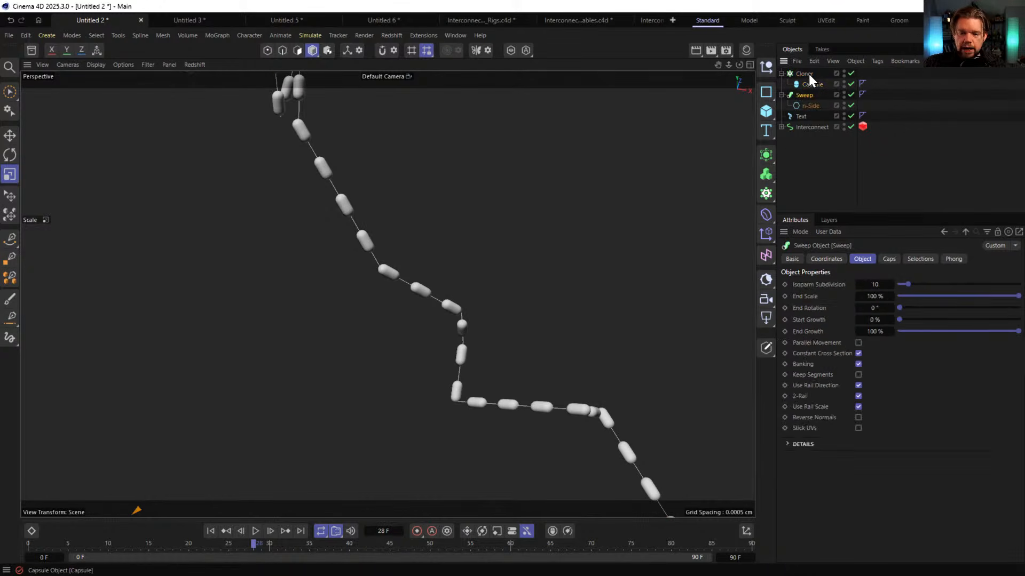
{"action": "left_click", "coordinate": [806, 75]}
{"action": "left_click", "coordinate": [941, 398]}
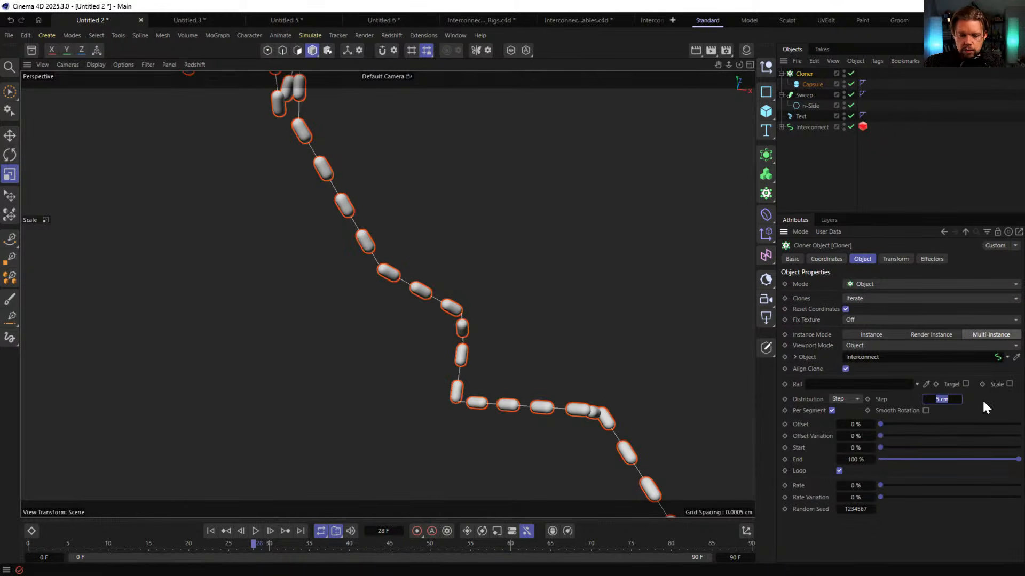
{"action": "type", "text": "2"}
{"action": "key", "text": "Return"}
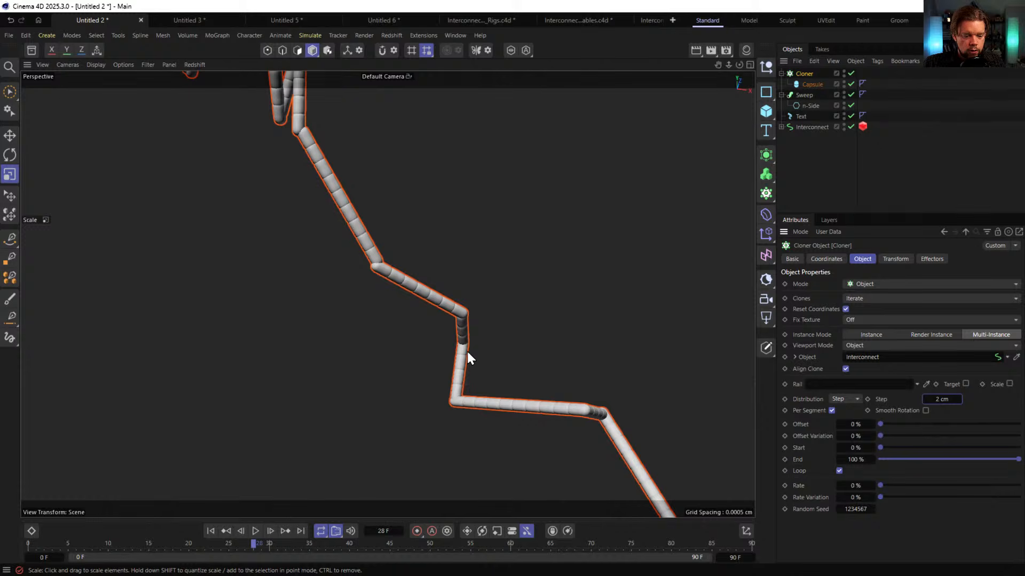
{"action": "mouse_move", "coordinate": [431, 297]}
{"action": "middle_mouse_down", "text": "alt"}
{"action": "mouse_move", "coordinate": [443, 331]}
{"action": "mouse_move", "coordinate": [531, 412]}
{"action": "middle_mouse_up", "text": "alt"}
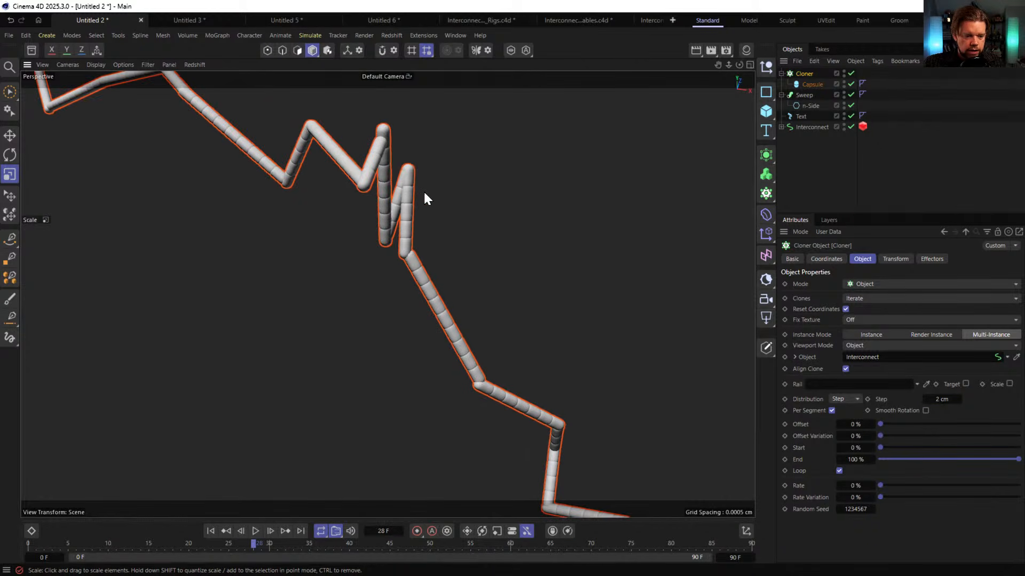
{"action": "right_click_drag", "start_coordinate": [361, 165], "coordinate": [306, 205], "text": "alt"}
{"action": "middle_click_drag", "start_coordinate": [306, 204], "coordinate": [339, 287], "text": "alt"}
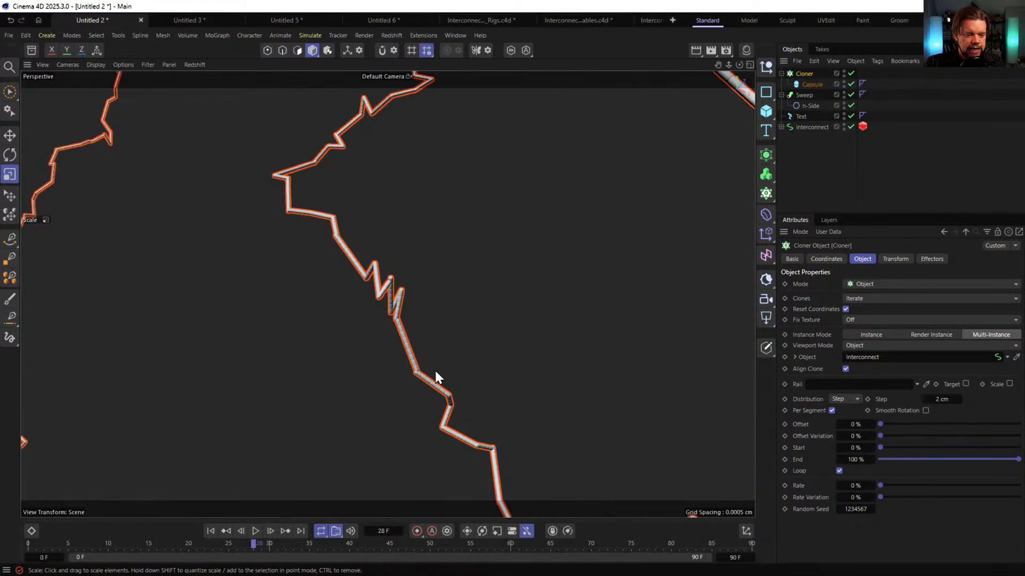
Set the Cloner's step distance to 1 cm and scale the capsule down further for thinner strands
{"action": "left_click", "coordinate": [942, 400]}
{"action": "type", "text": "1"}
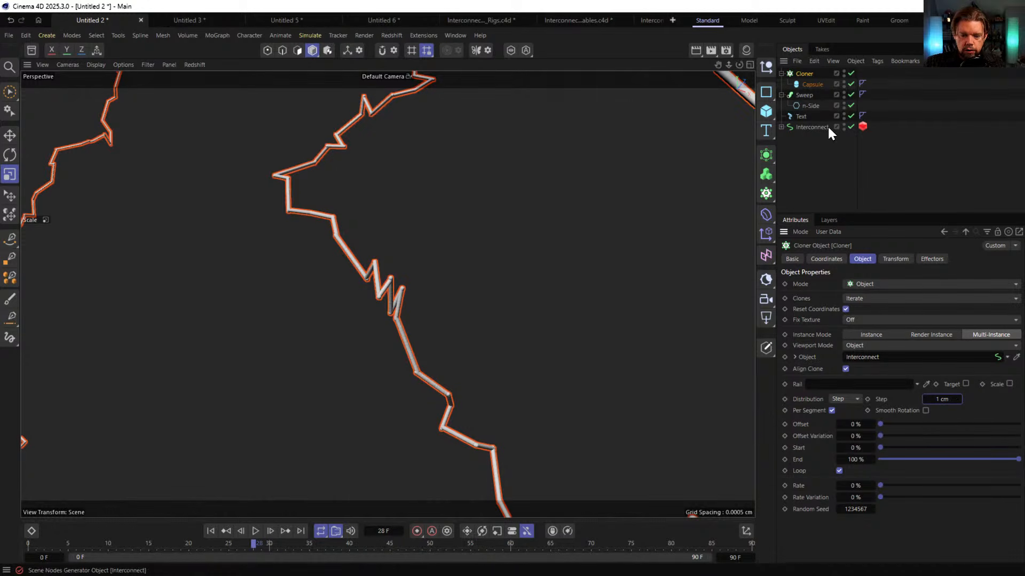
{"action": "left_click", "coordinate": [810, 87]}
{"action": "mouse_move", "coordinate": [606, 174]}
{"action": "left_mouse_down"}
{"action": "mouse_move", "coordinate": [442, 310]}
{"action": "mouse_move", "coordinate": [454, 310]}
{"action": "left_mouse_up"}
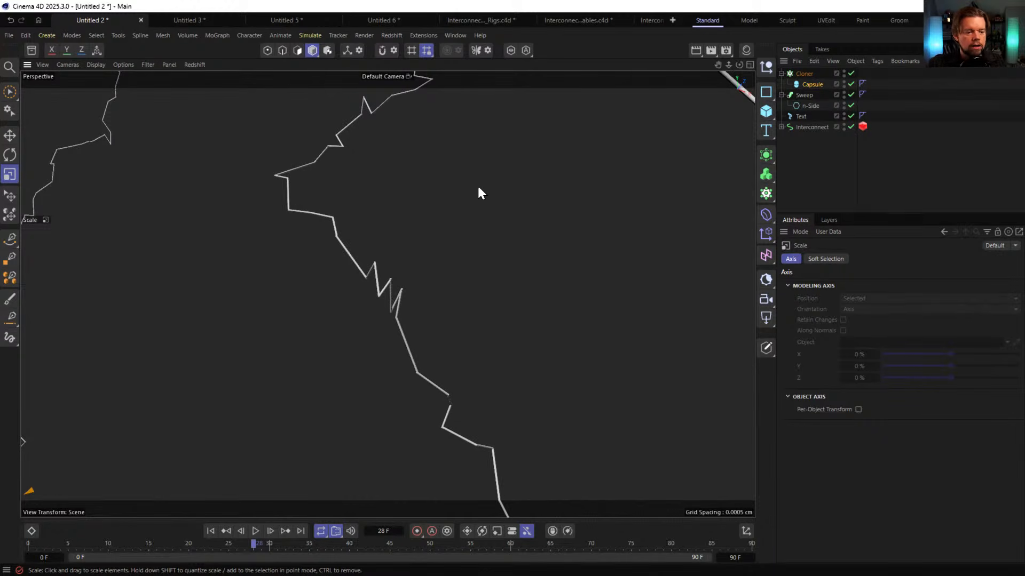
Examine the cloned-capsule lightning at its bends up close and across the whole strands from a distance
{"action": "scroll", "coordinate": [478, 193], "scroll_direction": "down", "scroll_amount": 15}
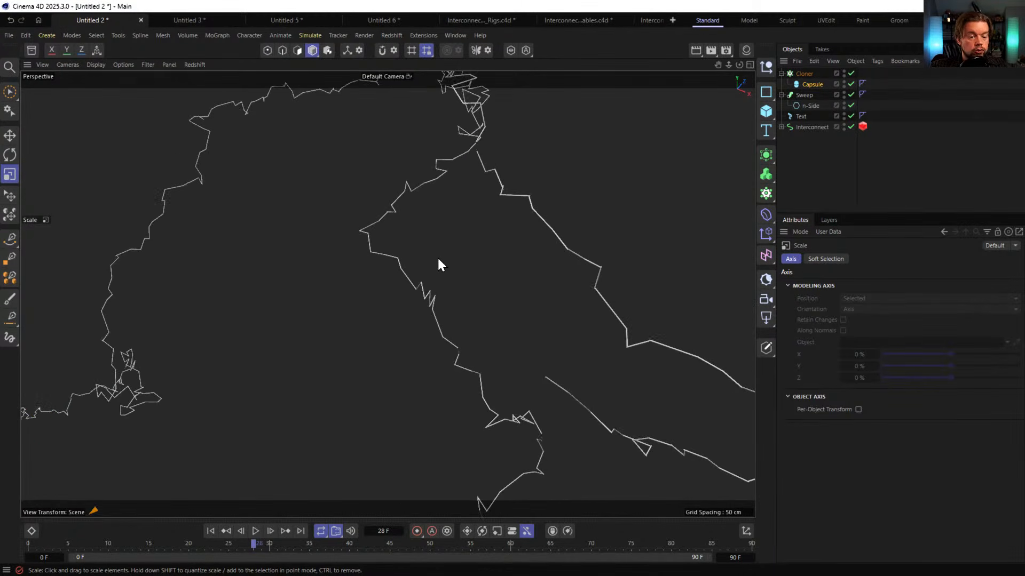
{"action": "scroll", "coordinate": [457, 160], "scroll_direction": "up", "scroll_amount": 15}
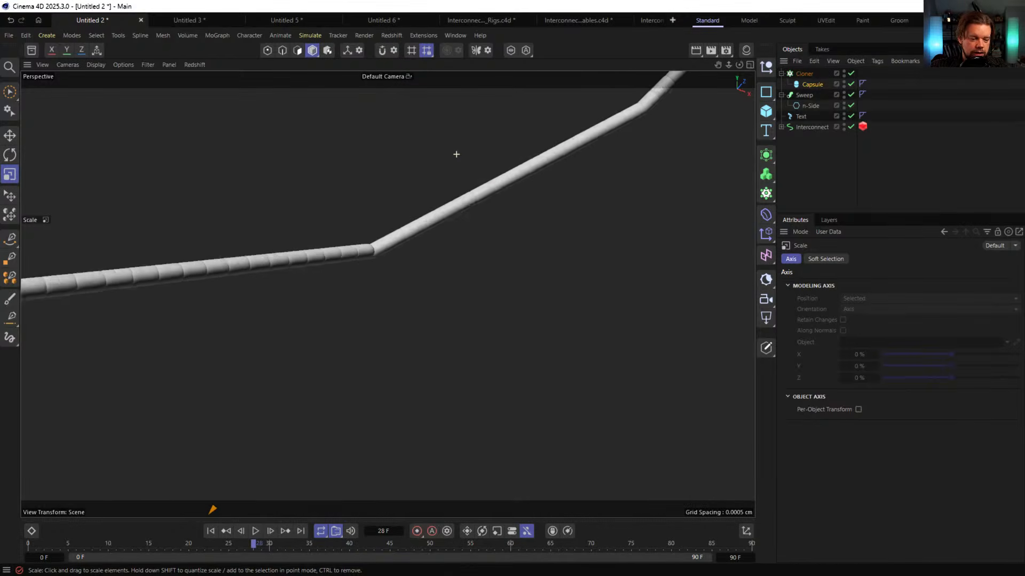
{"action": "scroll", "coordinate": [422, 226], "scroll_direction": "up", "scroll_amount": 10}
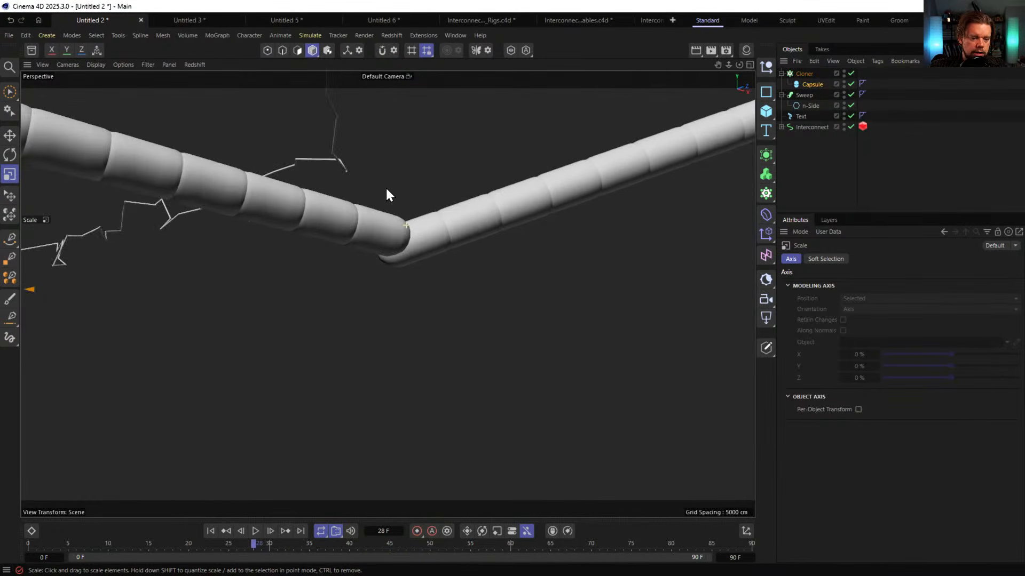
{"action": "scroll", "coordinate": [412, 238], "scroll_direction": "up", "scroll_amount": 3}
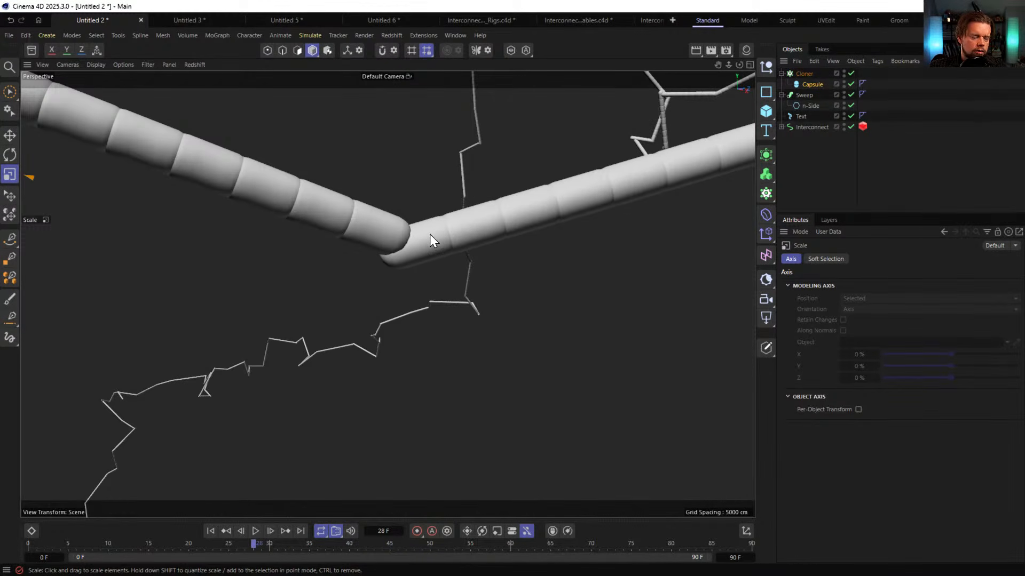
{"action": "scroll", "coordinate": [419, 234], "scroll_direction": "up", "scroll_amount": 10}
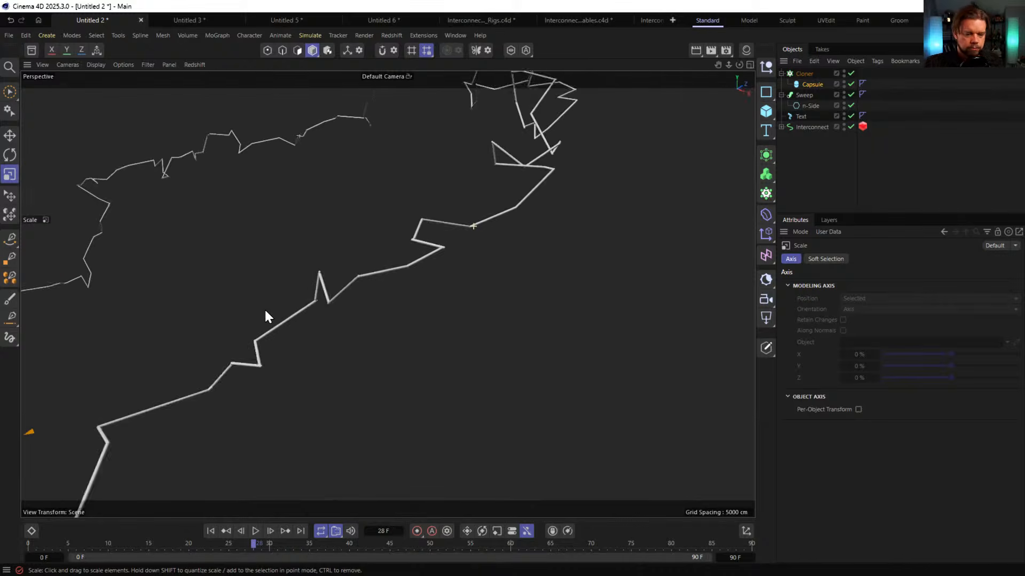
{"action": "scroll", "coordinate": [416, 243], "scroll_direction": "down", "scroll_amount": 3}
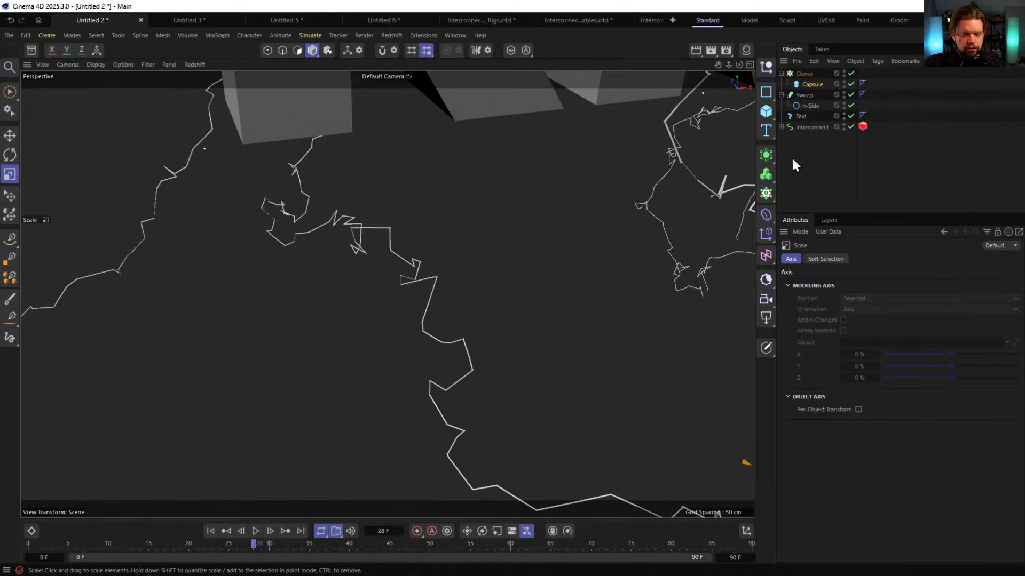
{"action": "left_click_drag", "start_coordinate": [396, 283], "coordinate": [457, 289], "text": "alt"}
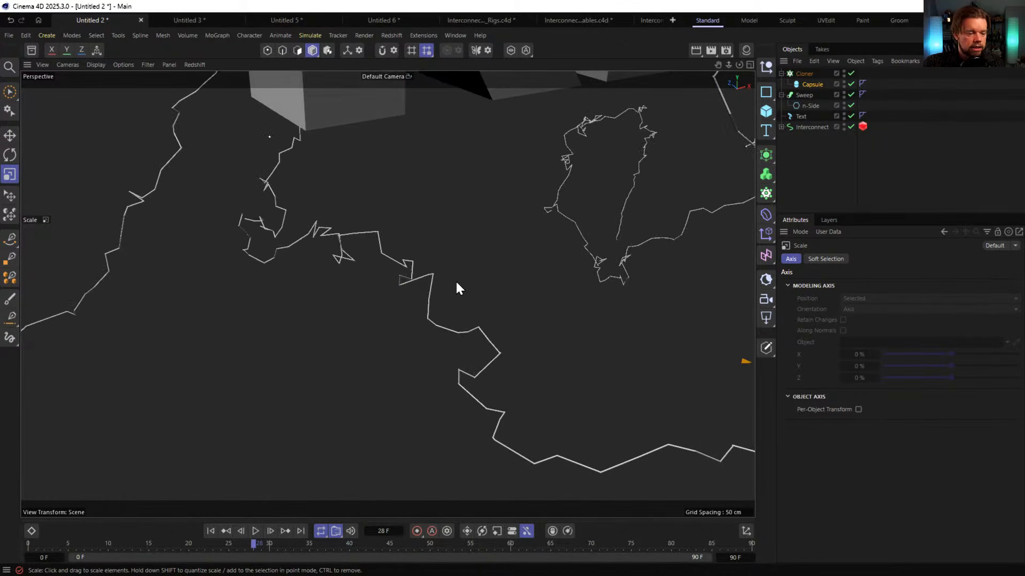
{"action": "scroll", "coordinate": [457, 279], "scroll_direction": "up", "scroll_amount": 4}
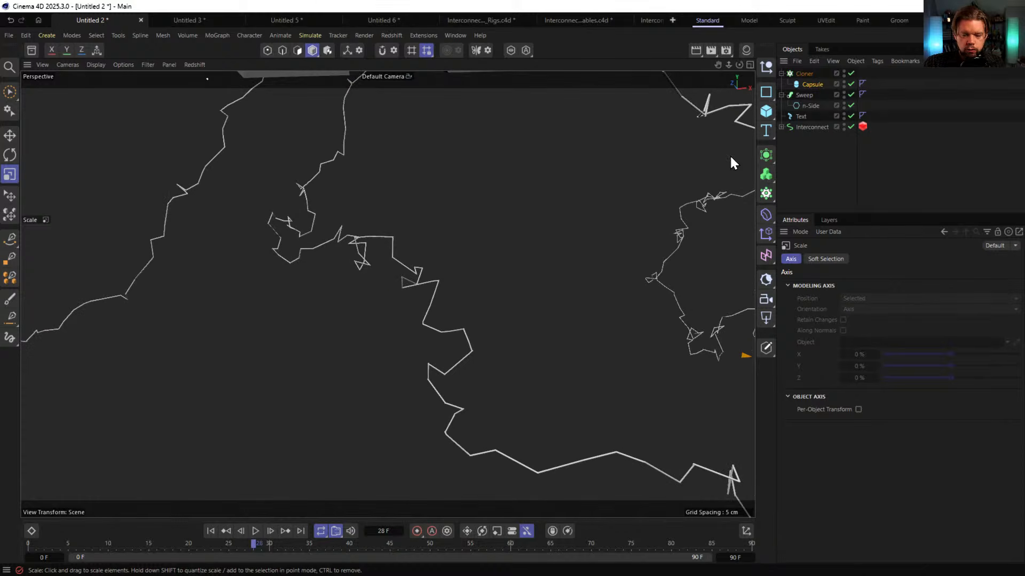
{"action": "left_click", "coordinate": [803, 73]}
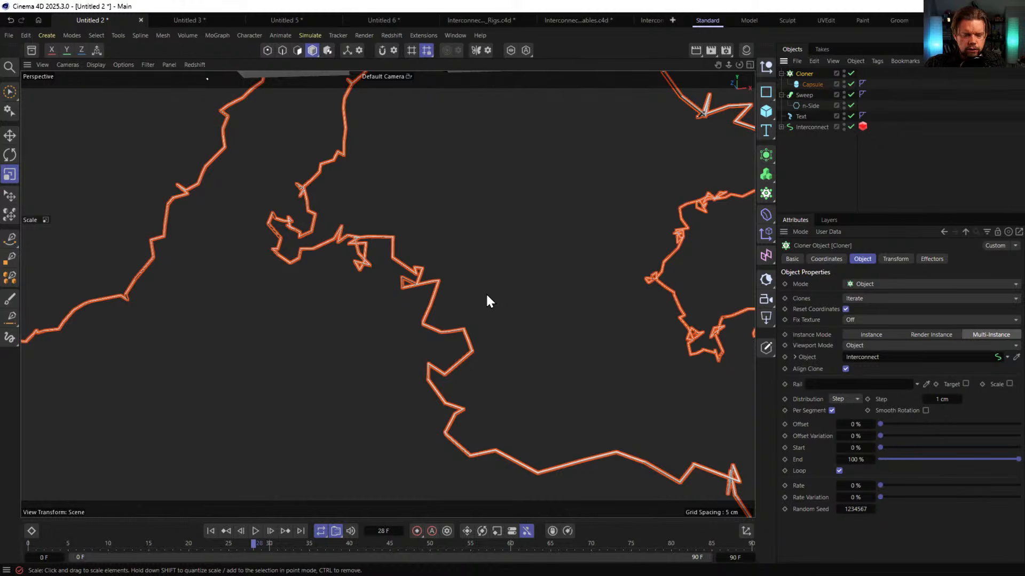
{"action": "left_click", "coordinate": [582, 70]}
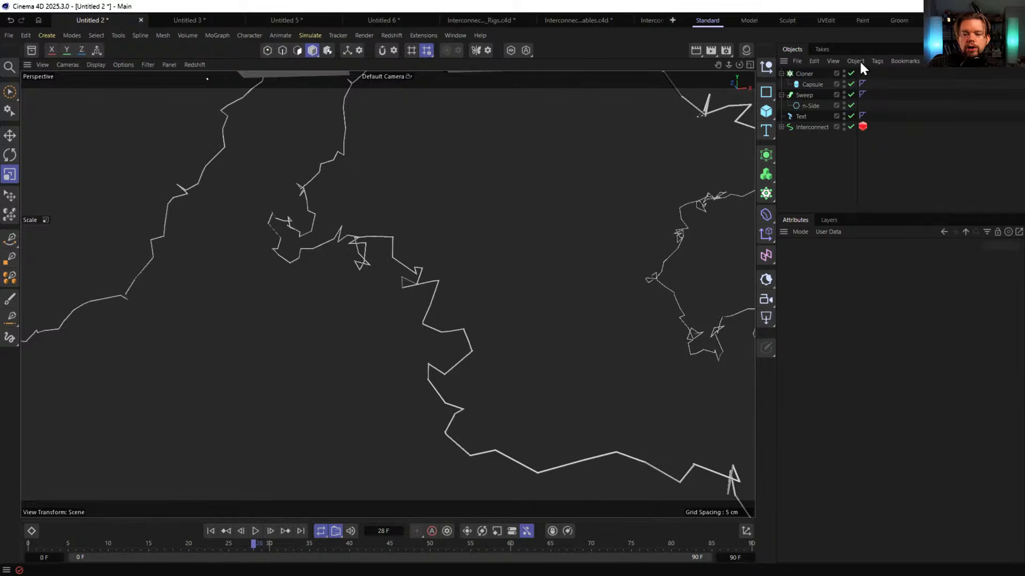
Select Interconnect, view the complete lightning around the RKT text, and expand the object's hierarchy to show its children
{"action": "left_click", "coordinate": [798, 128]}
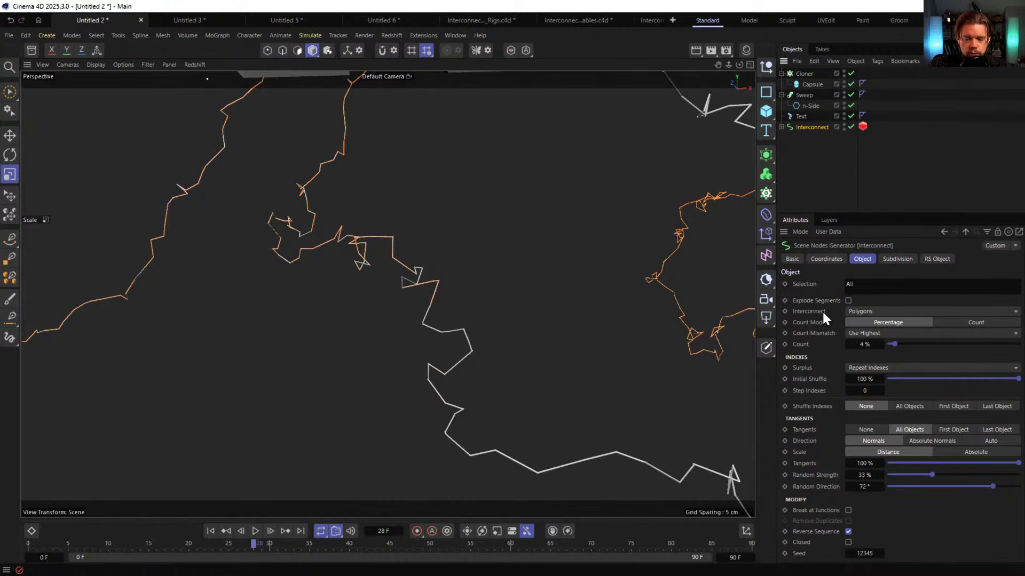
{"action": "left_click", "coordinate": [818, 283]}
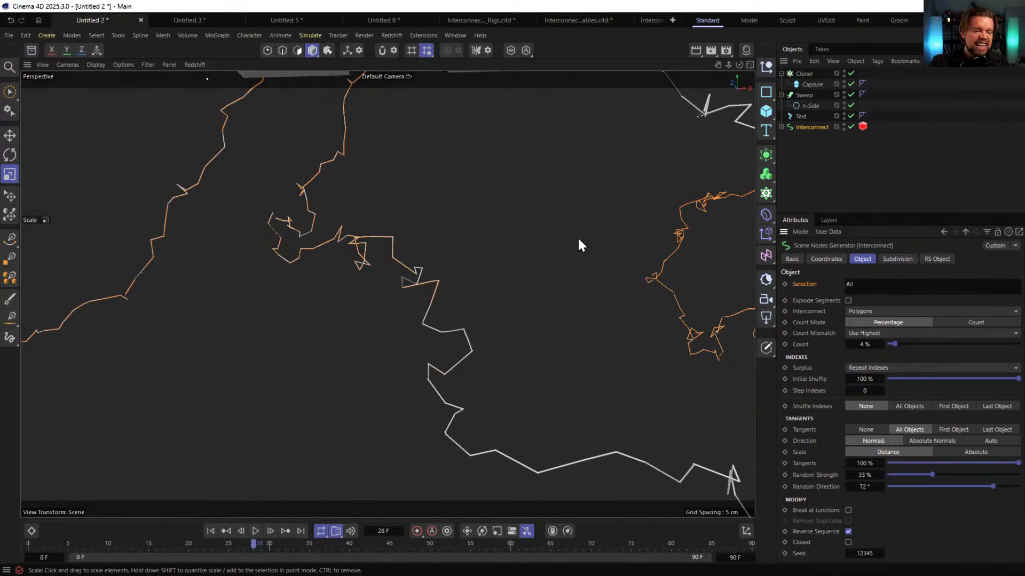
{"action": "scroll", "coordinate": [399, 205], "scroll_direction": "down", "scroll_amount": 5}
{"action": "mouse_move", "coordinate": [411, 223]}
{"action": "left_mouse_down", "text": "alt"}
{"action": "mouse_move", "coordinate": [485, 217]}
{"action": "mouse_move", "coordinate": [409, 219]}
{"action": "left_mouse_up", "text": "alt"}
{"action": "right_click_drag", "start_coordinate": [409, 220], "coordinate": [356, 235], "text": "alt"}
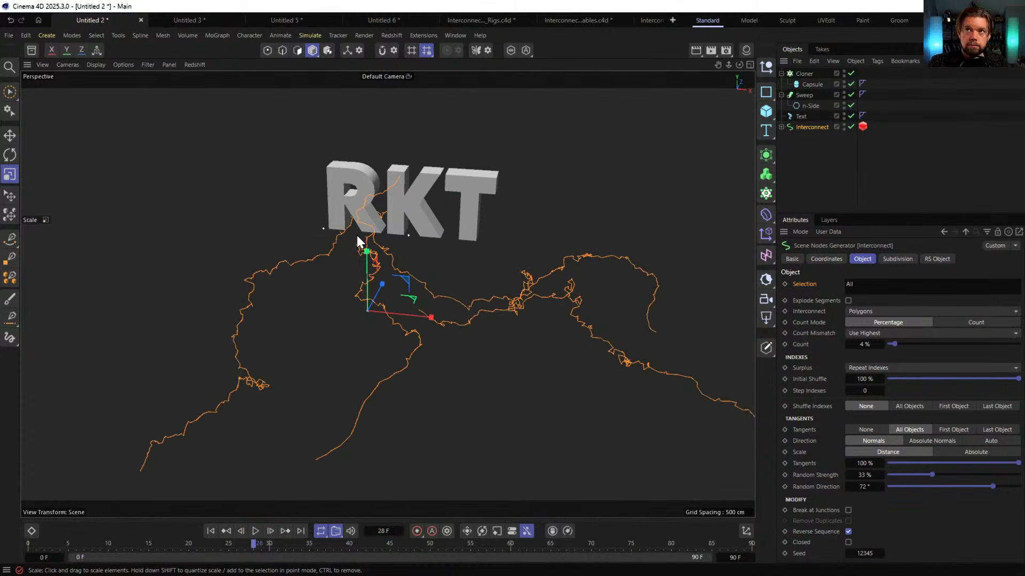
{"action": "left_click_drag", "start_coordinate": [420, 218], "coordinate": [389, 251], "text": "alt"}
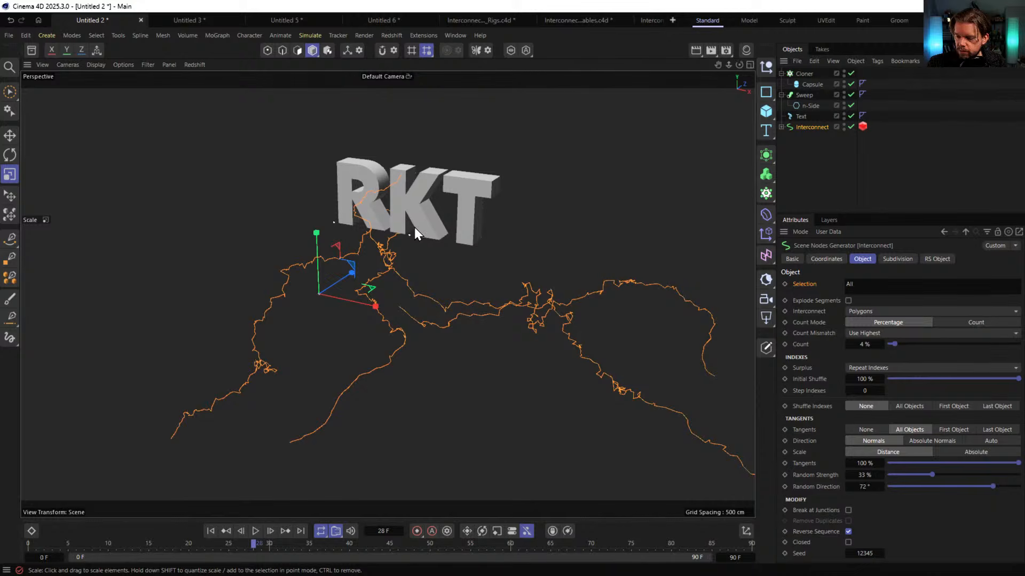
{"action": "left_click", "coordinate": [781, 126]}
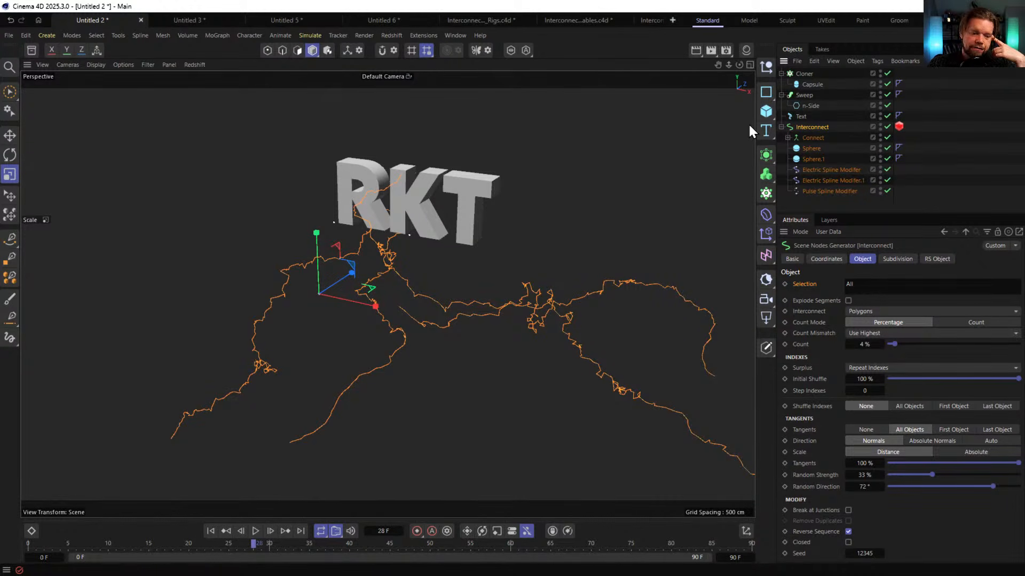
Add the Rocket Lasso FUI Graph asset to the RKT lightning scene
{"action": "left_click", "coordinate": [31, 50]}
{"action": "scroll", "coordinate": [255, 323], "scroll_direction": "down", "scroll_amount": 1}
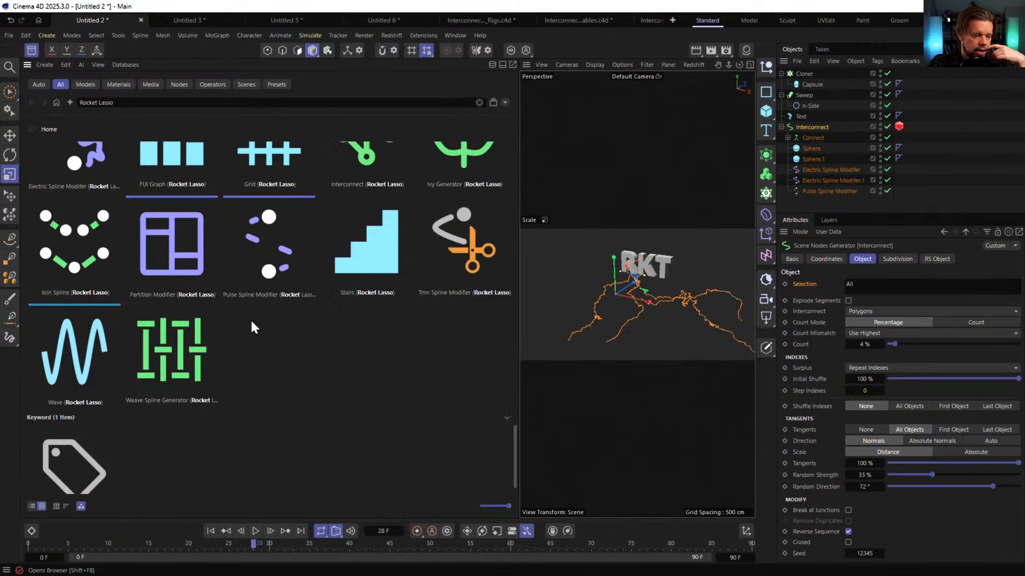
{"action": "scroll", "coordinate": [203, 314], "scroll_direction": "up", "scroll_amount": 1}
{"action": "left_click", "coordinate": [178, 214]}
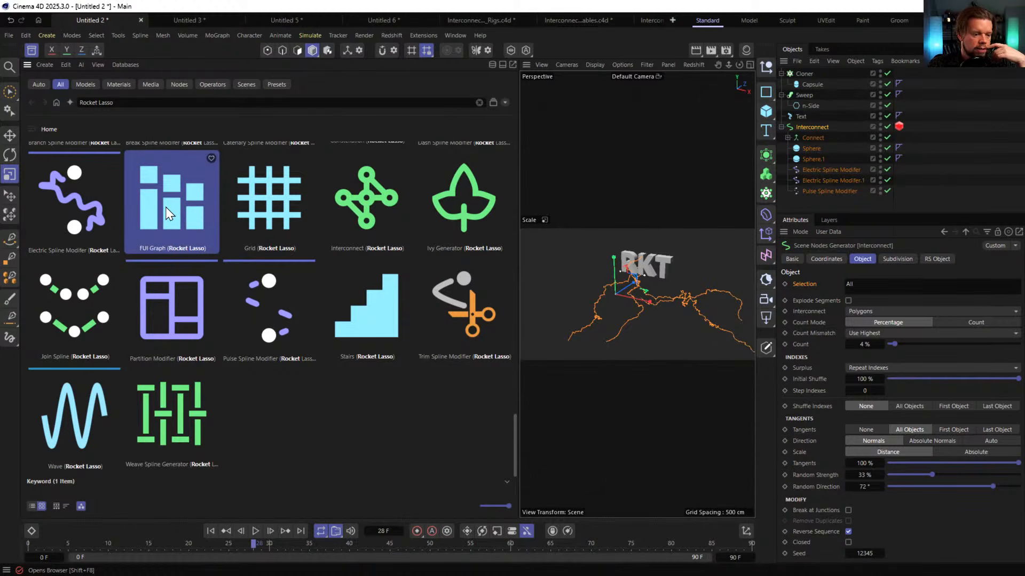
{"action": "double_click", "coordinate": [172, 216]}
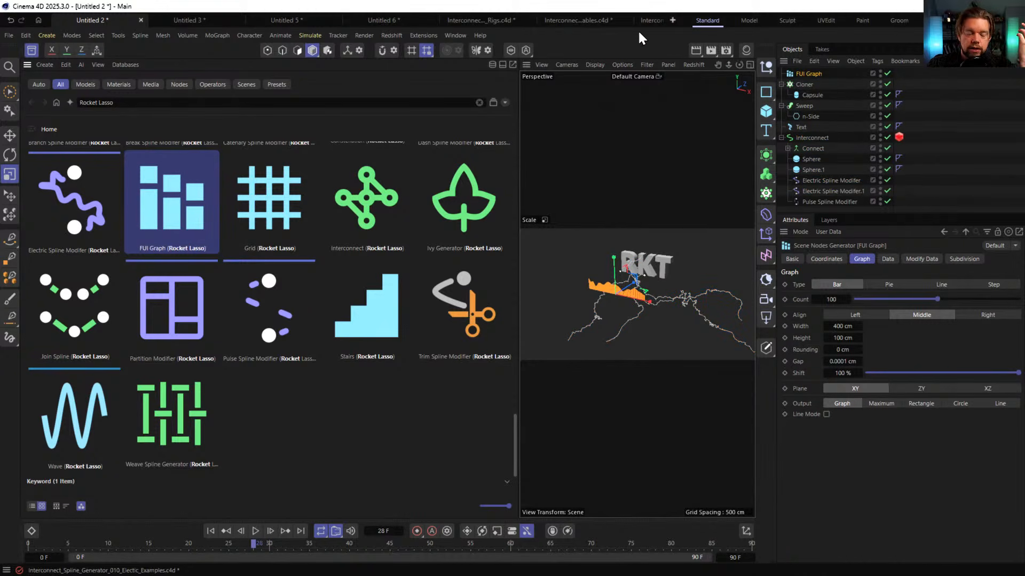
Switch to the Untitled 8 project, add an FUI Graph there and close the asset browser
{"action": "middle_click_drag", "start_coordinate": [644, 20], "coordinate": [196, 8]}
{"action": "left_click", "coordinate": [600, 21]}
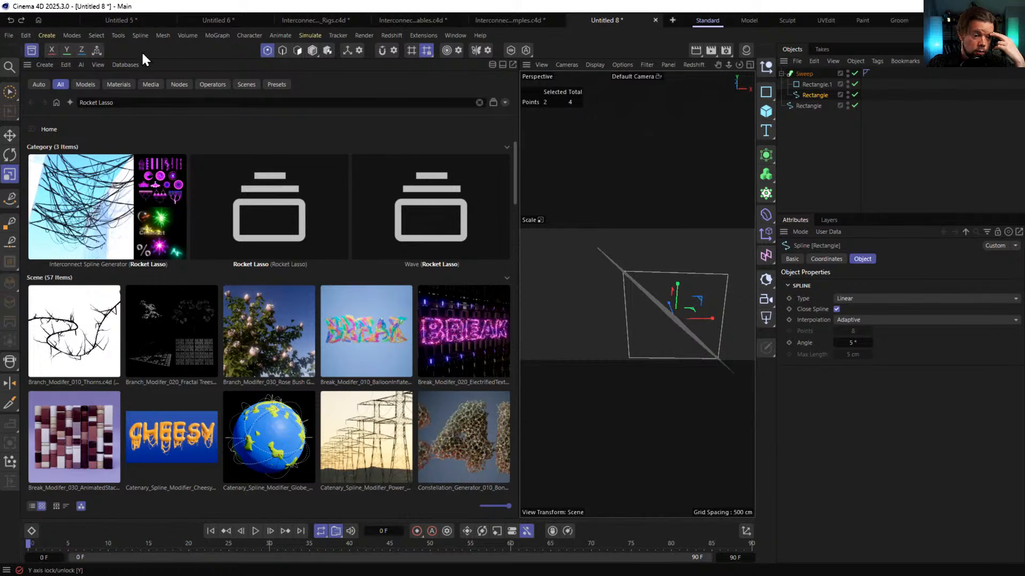
{"action": "scroll", "coordinate": [458, 287], "scroll_direction": "down", "scroll_amount": 15}
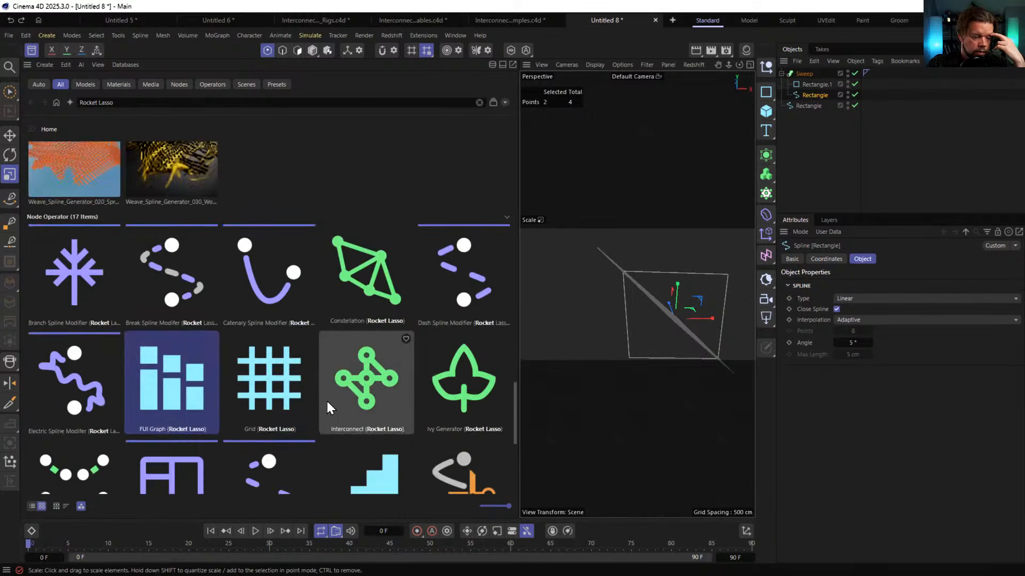
{"action": "scroll", "coordinate": [224, 315], "scroll_direction": "up", "scroll_amount": 1}
{"action": "double_click", "coordinate": [173, 245]}
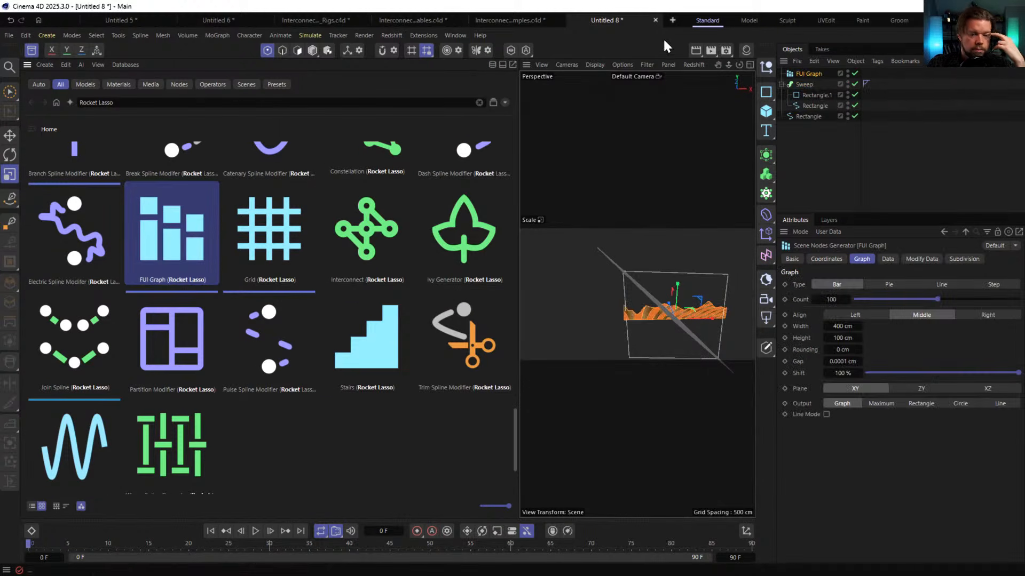
{"action": "left_click", "coordinate": [32, 50]}
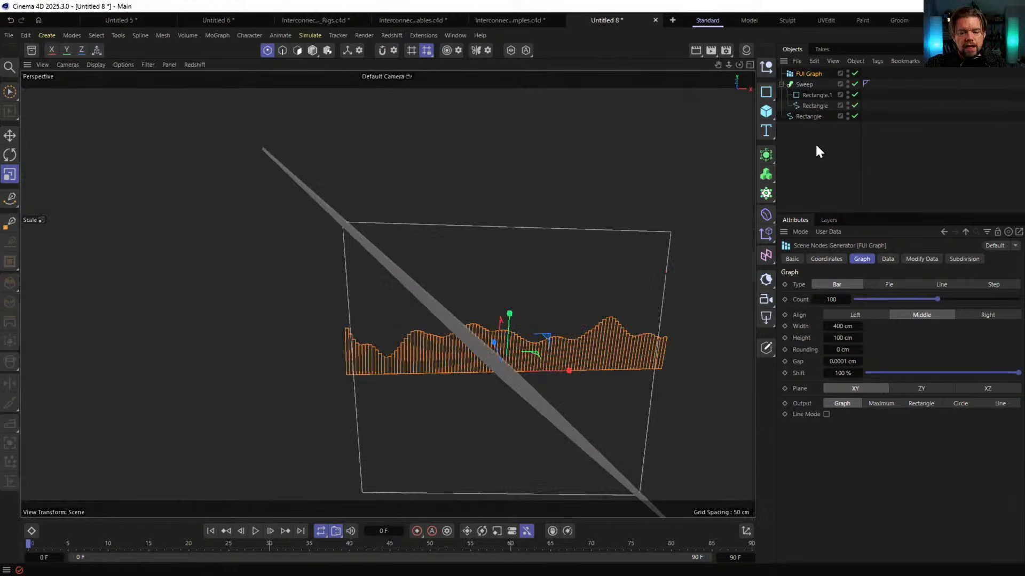
Use manual data input for the FUI Graph and append three entries sized 32 x 22, 76 x 39 and 67 x 19 cm
{"action": "left_click", "coordinate": [887, 258]}
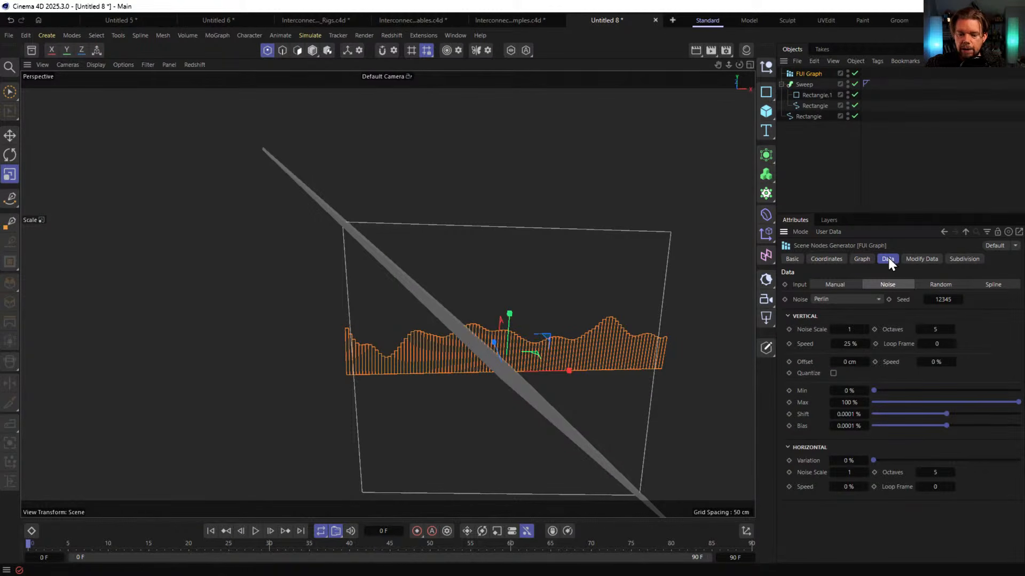
{"action": "left_click", "coordinate": [836, 284]}
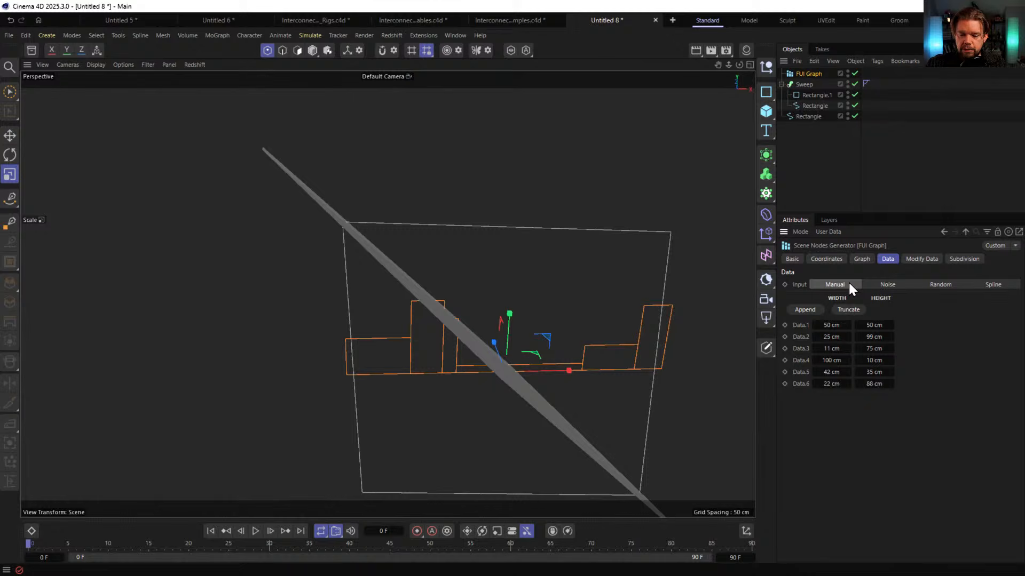
{"action": "left_click", "coordinate": [811, 309]}
{"action": "left_click", "coordinate": [812, 309]}
{"action": "left_click", "coordinate": [812, 311]}
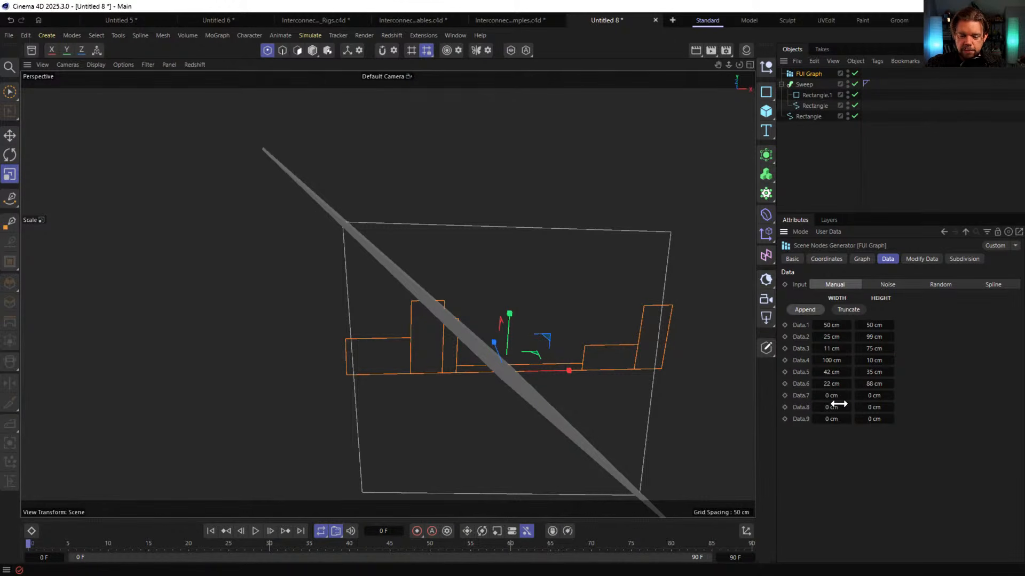
{"action": "left_click_drag", "start_coordinate": [837, 406], "coordinate": [853, 420]}
Delete the Sweep with its children and the separate Rectangle, and review the FUI Graph's manual data on its own
{"action": "left_click", "coordinate": [803, 85]}
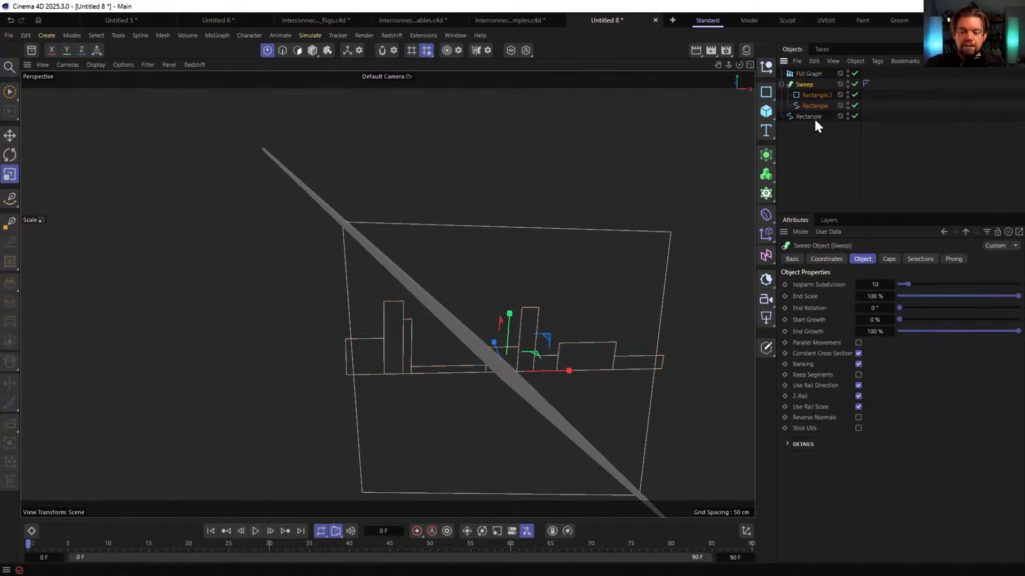
{"action": "left_click", "coordinate": [813, 116], "text": "shift"}
{"action": "key", "text": "Delete"}
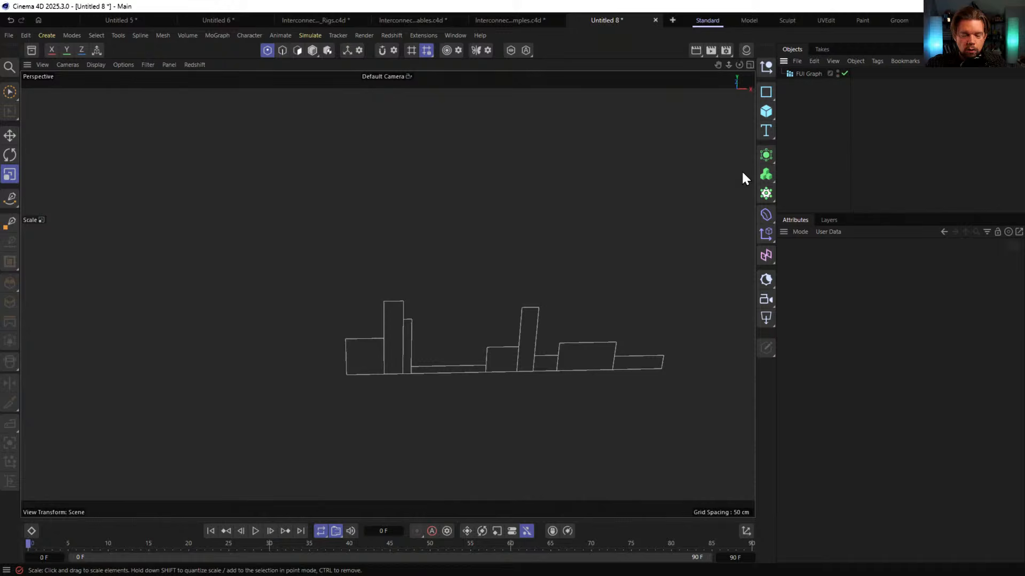
{"action": "left_click", "coordinate": [796, 74]}
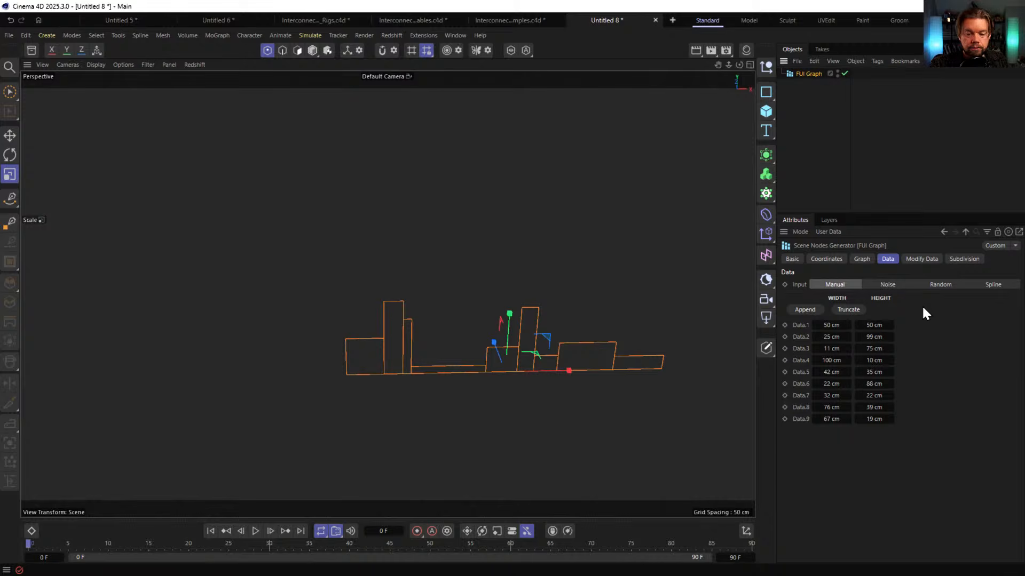
{"action": "key", "text": "ctrl+shift+a"}
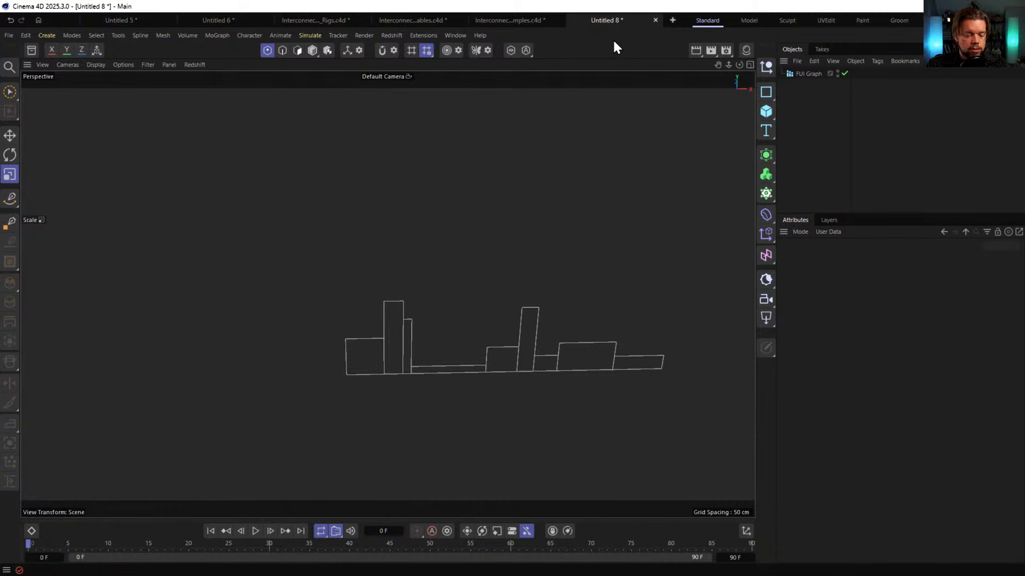
Close the Untitled 8 project and create a new empty project
{"action": "left_click", "coordinate": [655, 20]}
{"action": "left_click", "coordinate": [529, 332]}
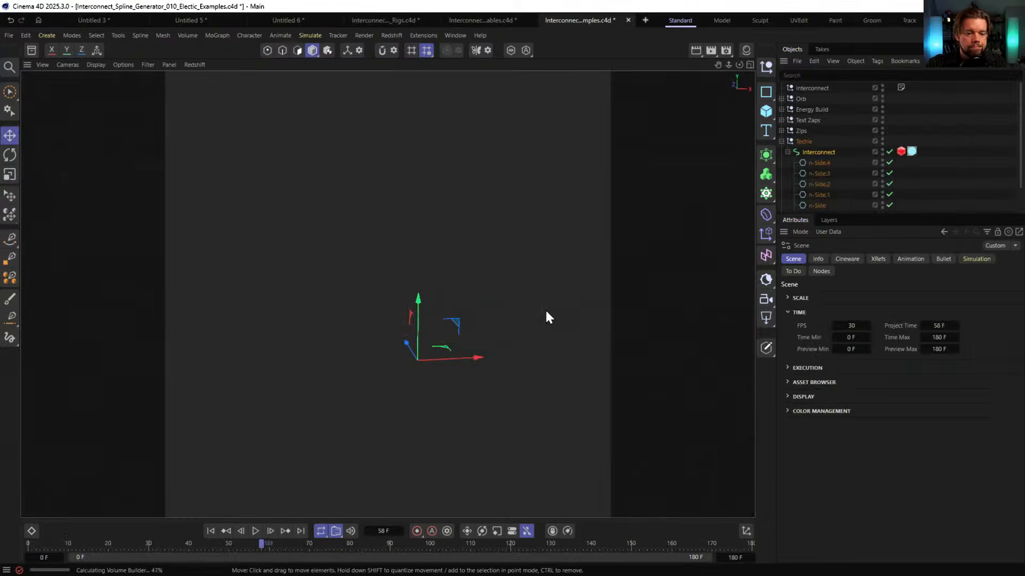
{"action": "left_click", "coordinate": [646, 20]}
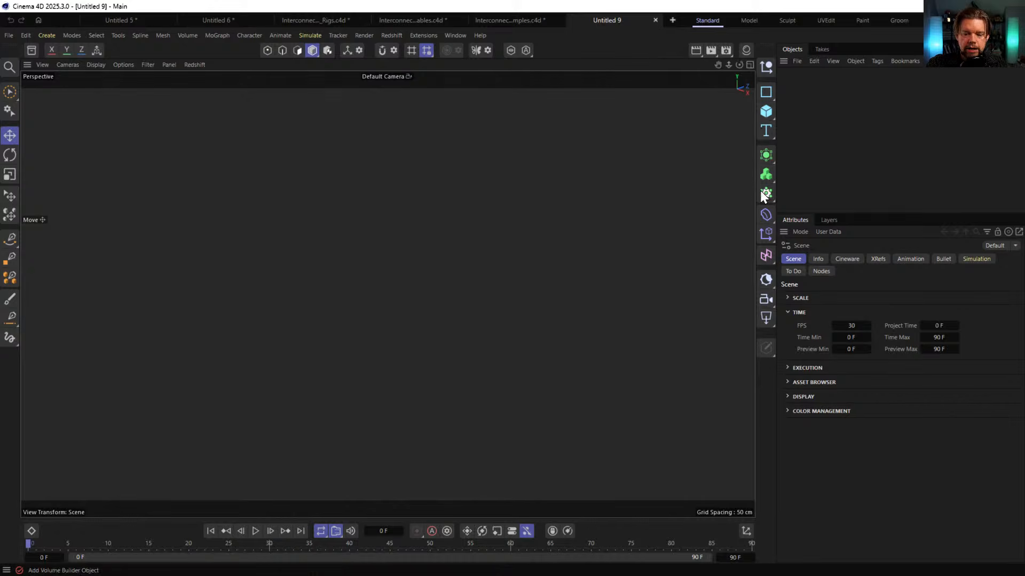
{"action": "left_click", "coordinate": [578, 191]}
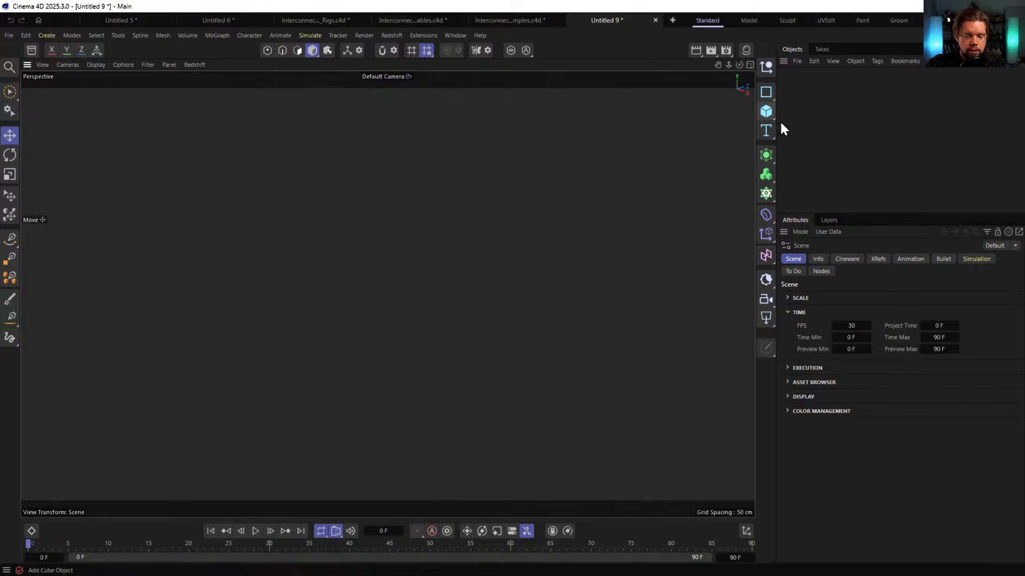
{"action": "left_click", "coordinate": [768, 161]}
{"action": "left_click", "coordinate": [767, 195]}
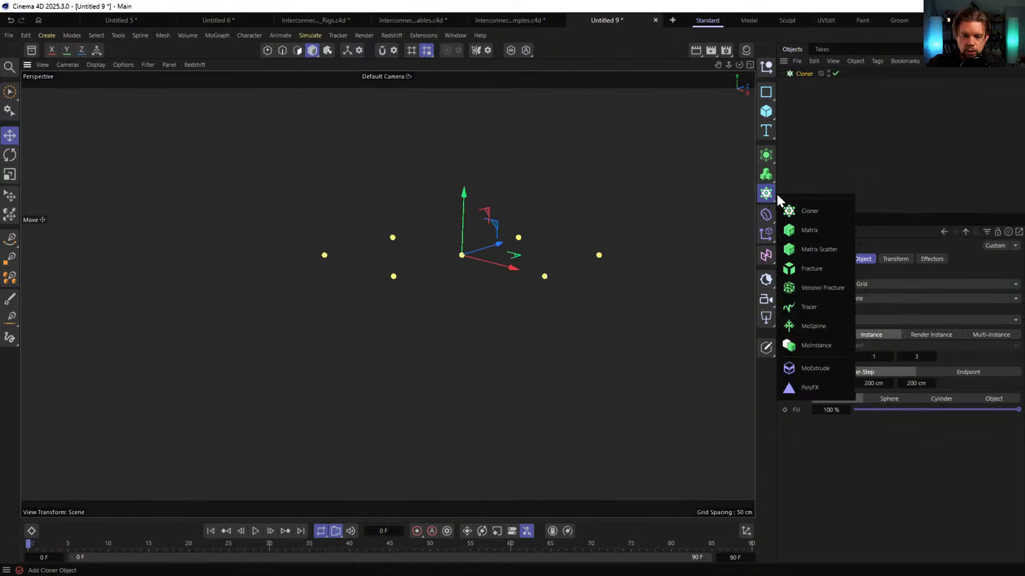
{"action": "key", "text": "ctrl+z"}
Add a Cloner and a Plane, setting the plane's width and height segments to 1
{"action": "left_click", "coordinate": [769, 195]}
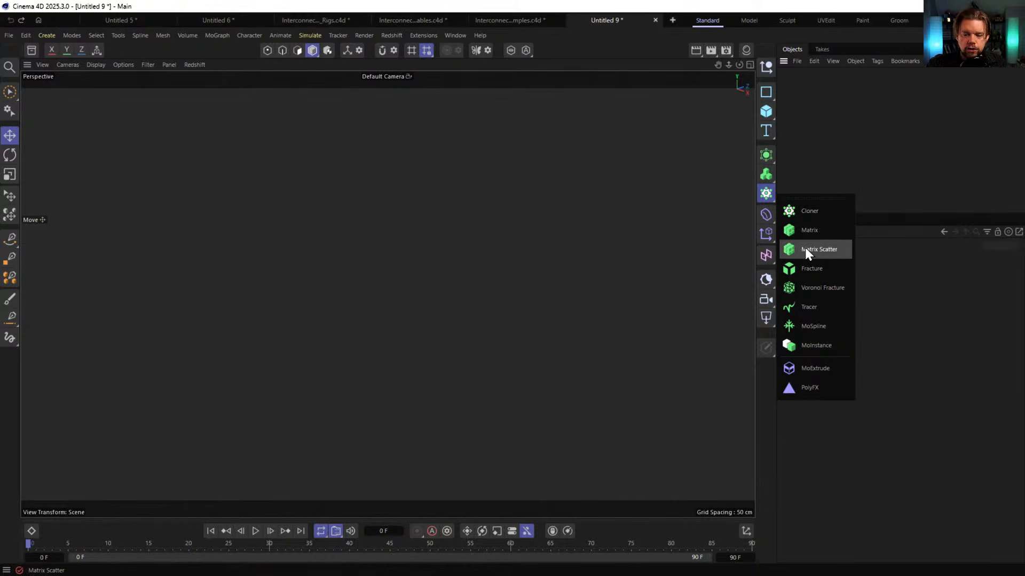
{"action": "left_click", "coordinate": [809, 211]}
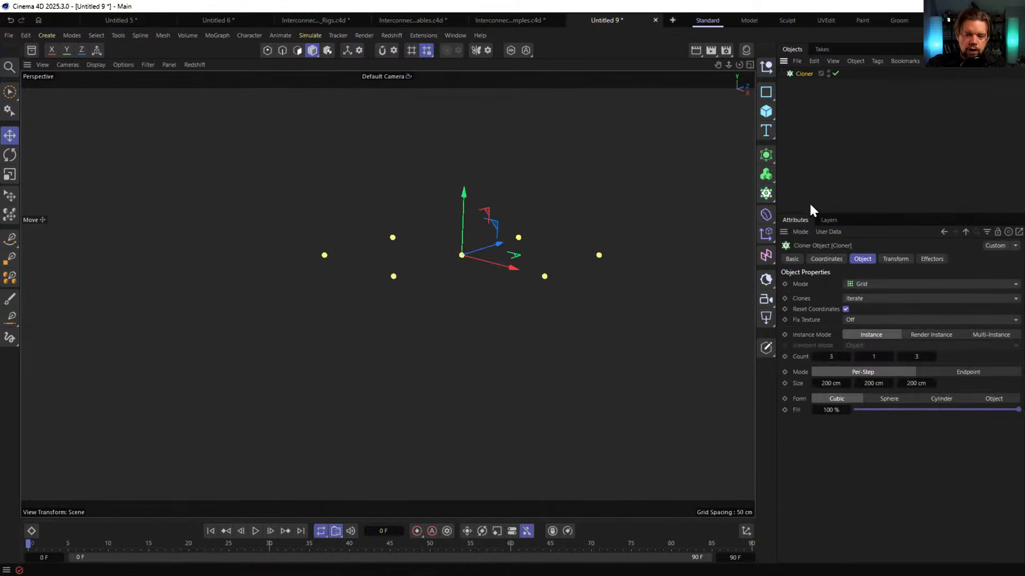
{"action": "left_click", "coordinate": [766, 109]}
{"action": "left_click", "coordinate": [650, 153]}
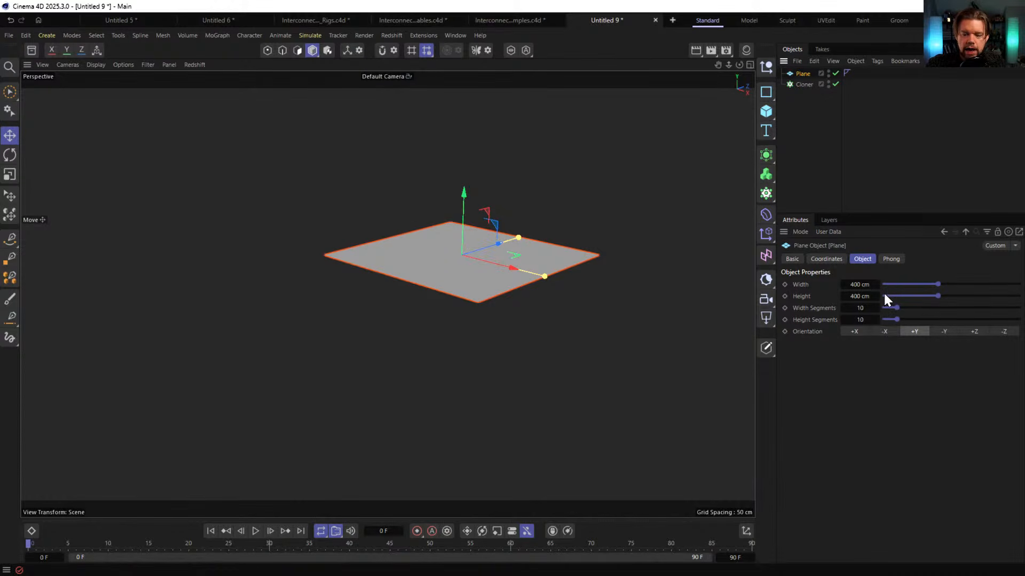
{"action": "double_click", "coordinate": [866, 307]}
{"action": "type", "text": "1"}
{"action": "key", "text": "Tab"}
{"action": "type", "text": "1"}
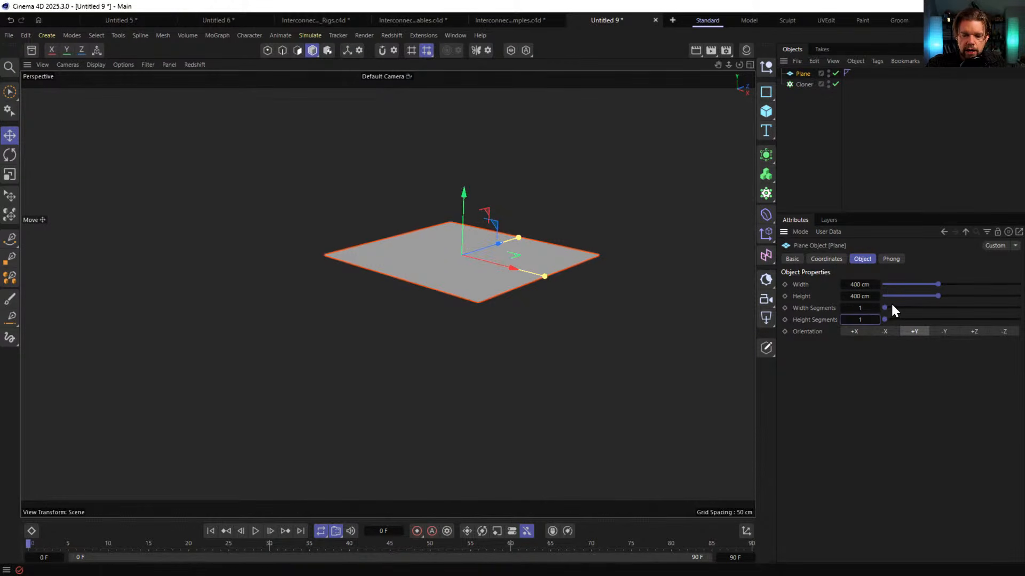
Set the plane's width and height to 1 cm
{"action": "double_click", "coordinate": [859, 296]}
{"action": "double_click", "coordinate": [860, 284]}
{"action": "type", "text": "1"}
{"action": "key", "text": "Tab"}
{"action": "type", "text": "1"}
{"action": "key", "text": "Return"}
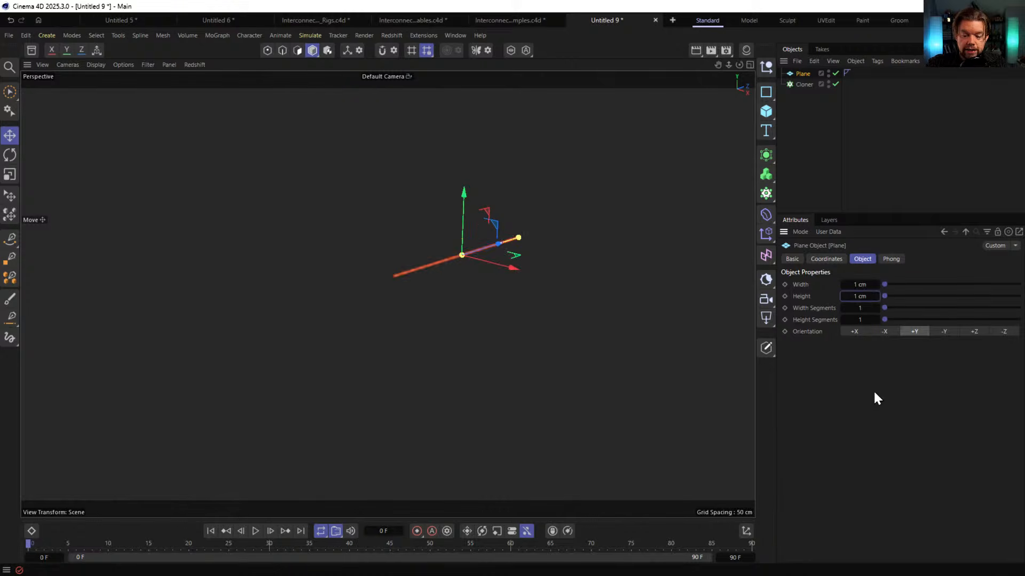
Resize the plane to 11 cm wide and 11 cm high
{"action": "double_click", "coordinate": [863, 285]}
{"action": "type", "text": "11"}
{"action": "key", "text": "Tab"}
{"action": "type", "text": "111"}
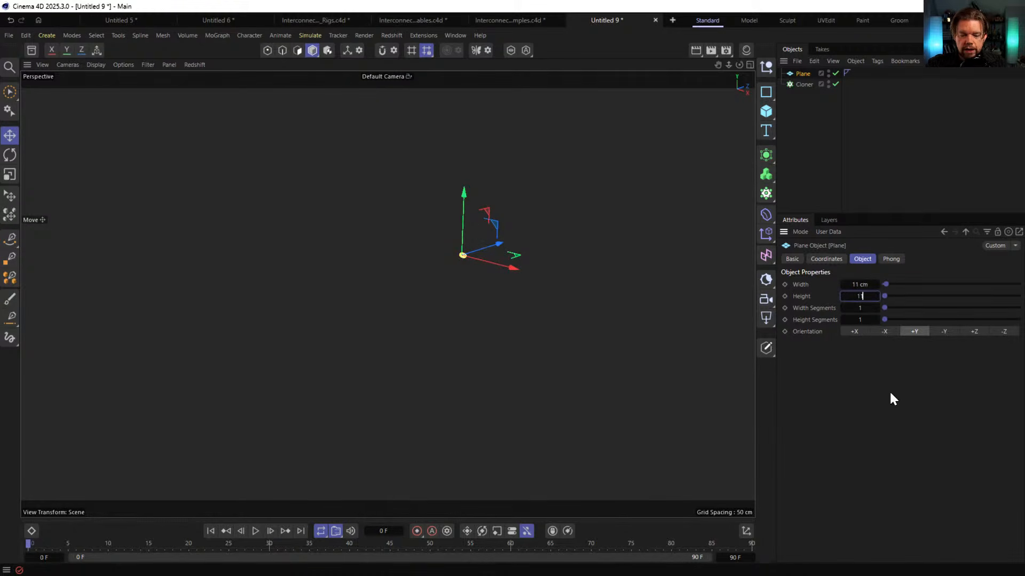
{"action": "key", "text": "Return"}
{"action": "double_click", "coordinate": [859, 296]}
{"action": "type", "text": "11"}
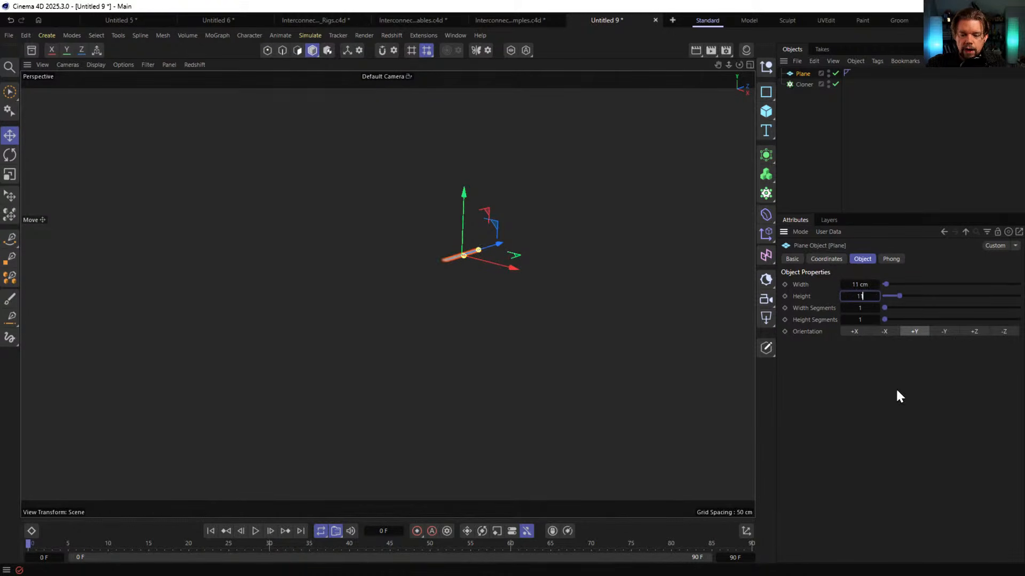
{"action": "key", "text": "Return"}
Nest the plane under the Cloner and apply a Random effector to the clones
{"action": "left_click_drag", "start_coordinate": [801, 73], "coordinate": [801, 83]}
{"action": "left_click", "coordinate": [800, 75]}
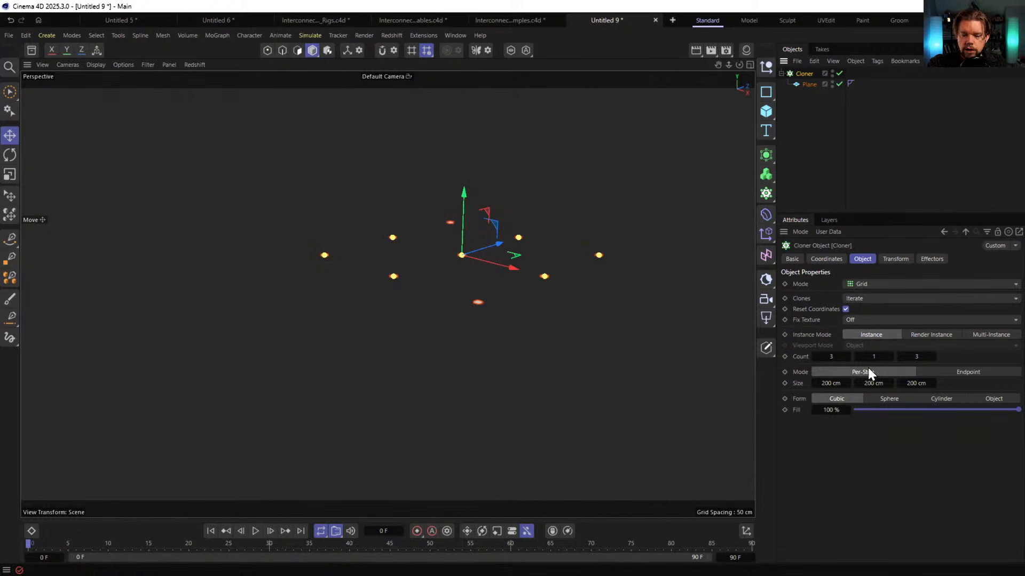
{"action": "left_click", "coordinate": [767, 236]}
{"action": "left_click", "coordinate": [718, 327]}
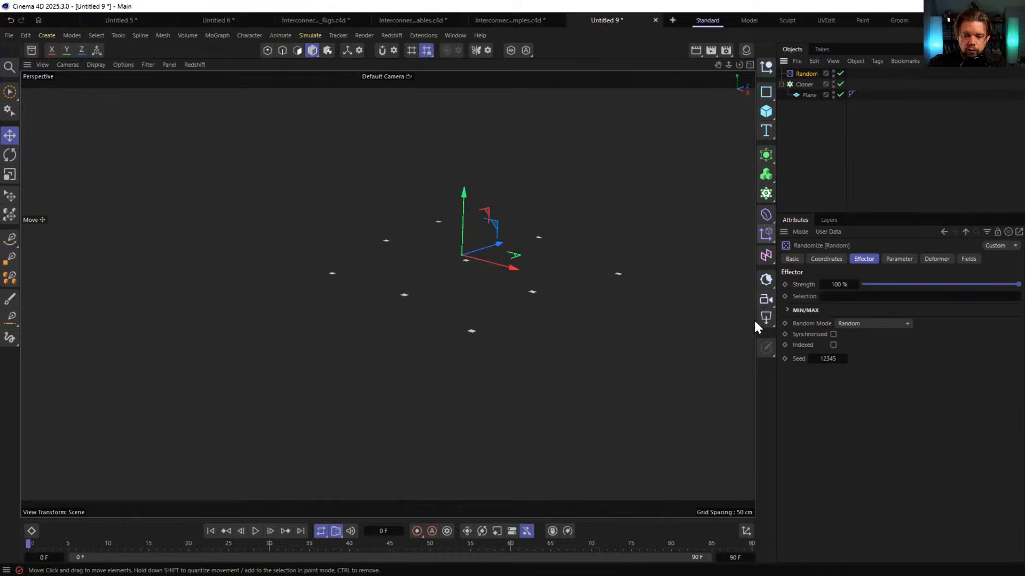
Set the Random effector to Noise mode with Indexed enabled and an animation speed of 22%
{"action": "left_click", "coordinate": [861, 322]}
{"action": "left_click", "coordinate": [864, 357]}
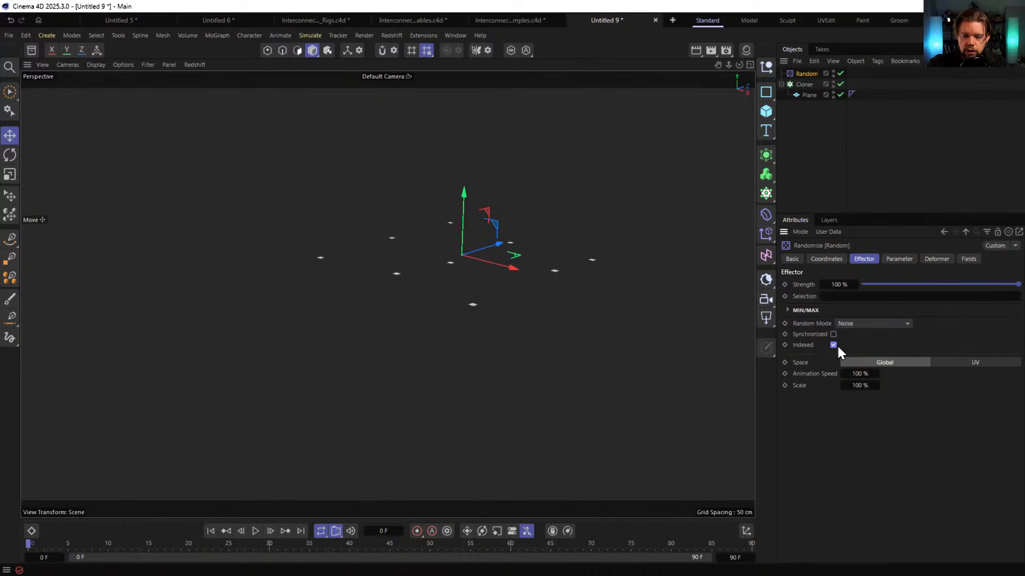
{"action": "left_click", "coordinate": [833, 344]}
{"action": "double_click", "coordinate": [862, 374]}
{"action": "type", "text": "22"}
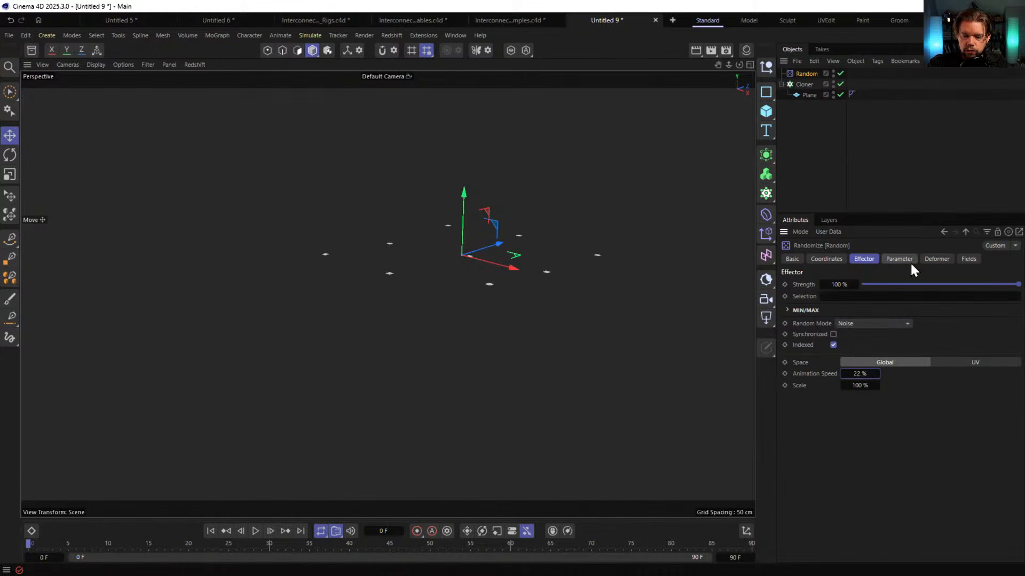
Set the Random effector's X, Y and Z position offsets to 555 cm and play the animation
{"action": "left_click", "coordinate": [899, 259]}
{"action": "double_click", "coordinate": [862, 332]}
{"action": "type", "text": "555"}
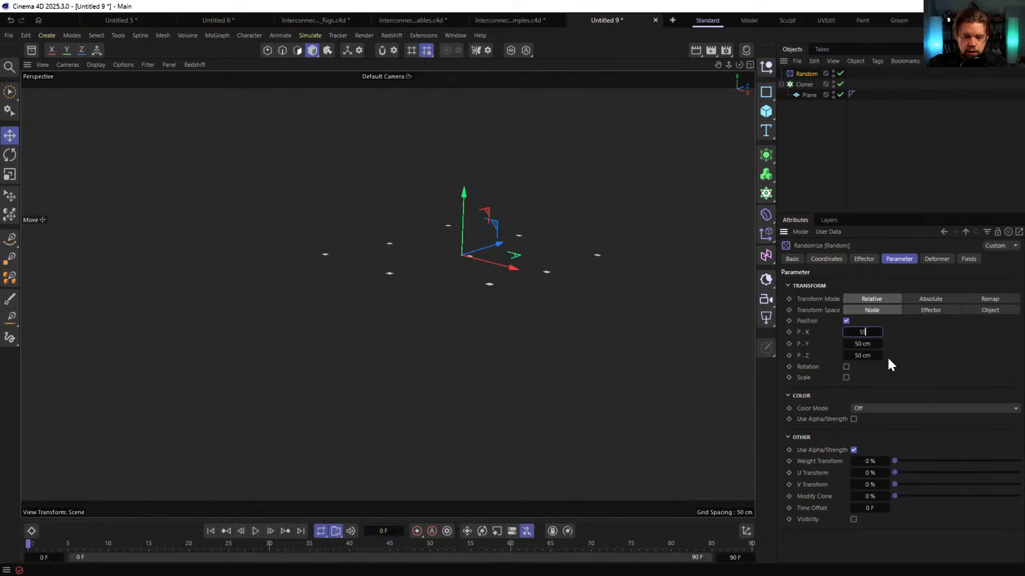
{"action": "double_click", "coordinate": [866, 343]}
{"action": "type", "text": "555"}
{"action": "double_click", "coordinate": [869, 356]}
{"action": "type", "text": "555"}
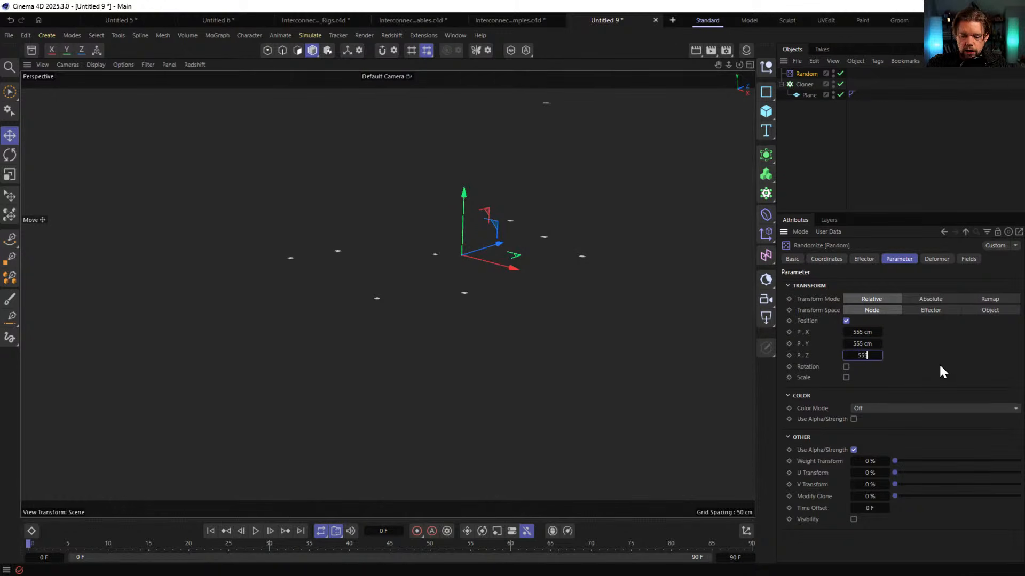
{"action": "key", "text": "Return"}
{"action": "scroll", "coordinate": [512, 277], "scroll_direction": "down", "scroll_amount": 3}
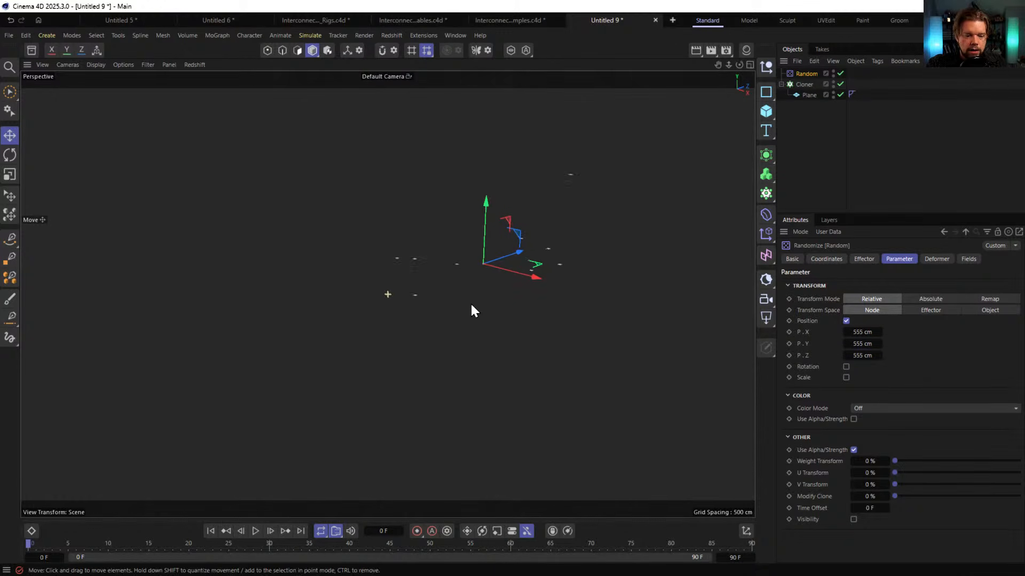
{"action": "left_click", "coordinate": [255, 531]}
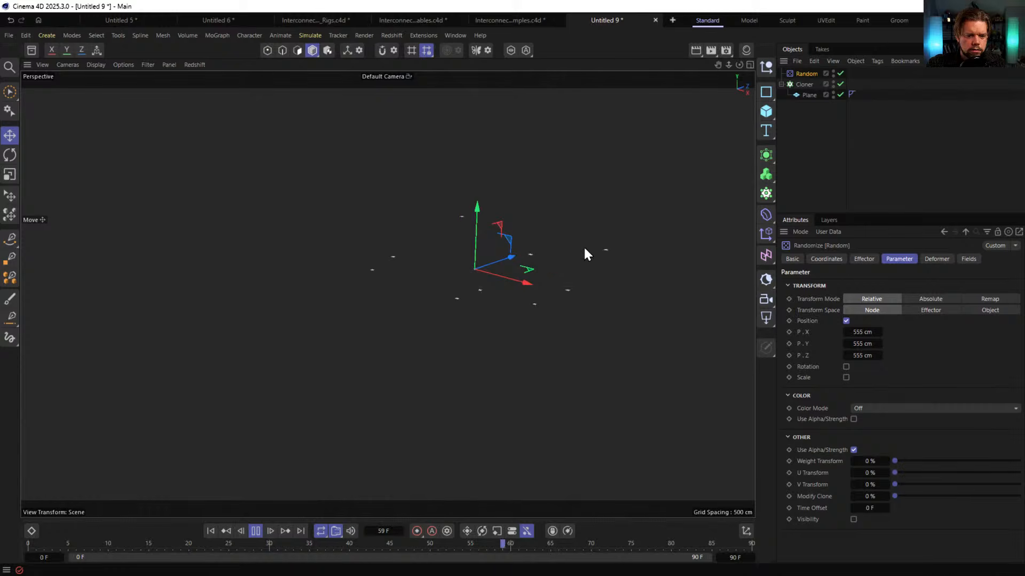
Wrap the Cloner in a Connect object as its parent
{"action": "left_click", "coordinate": [809, 87]}
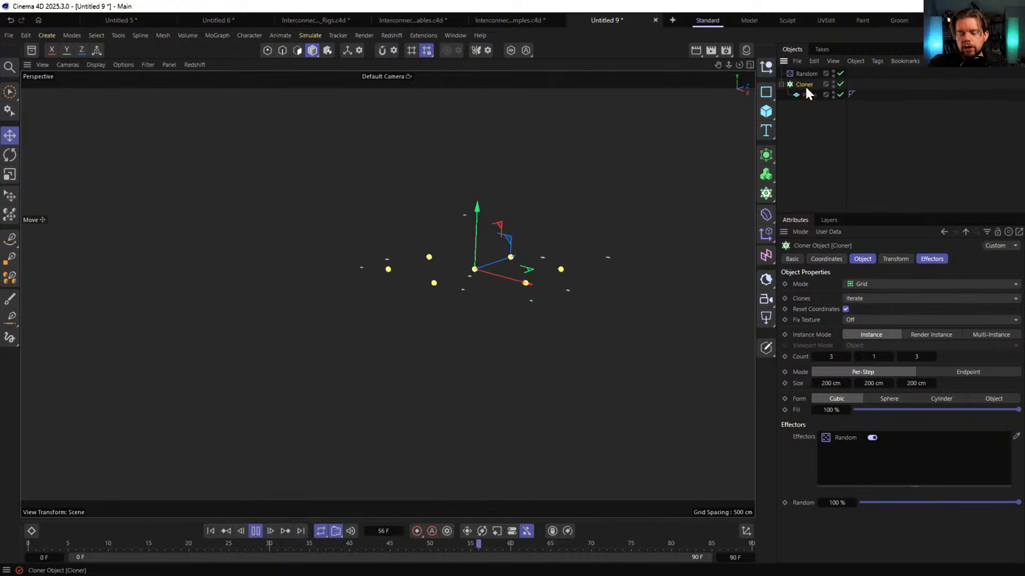
{"action": "left_click", "coordinate": [766, 156]}
{"action": "left_click", "coordinate": [649, 249]}
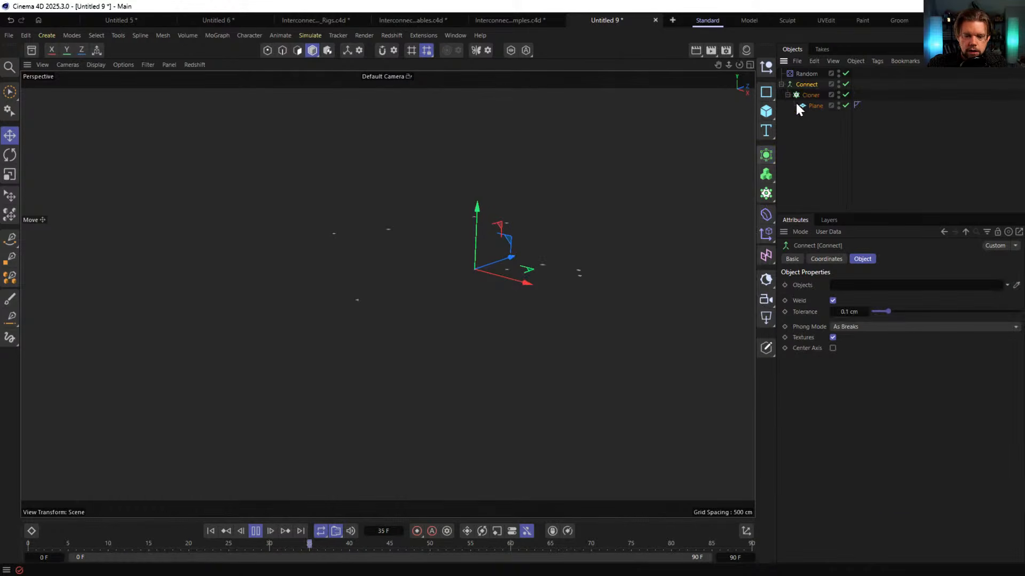
Add an Interconnect object and make it the parent of the Connect object
{"action": "key", "text": "shift+c"}
{"action": "type", "text": "inte"}
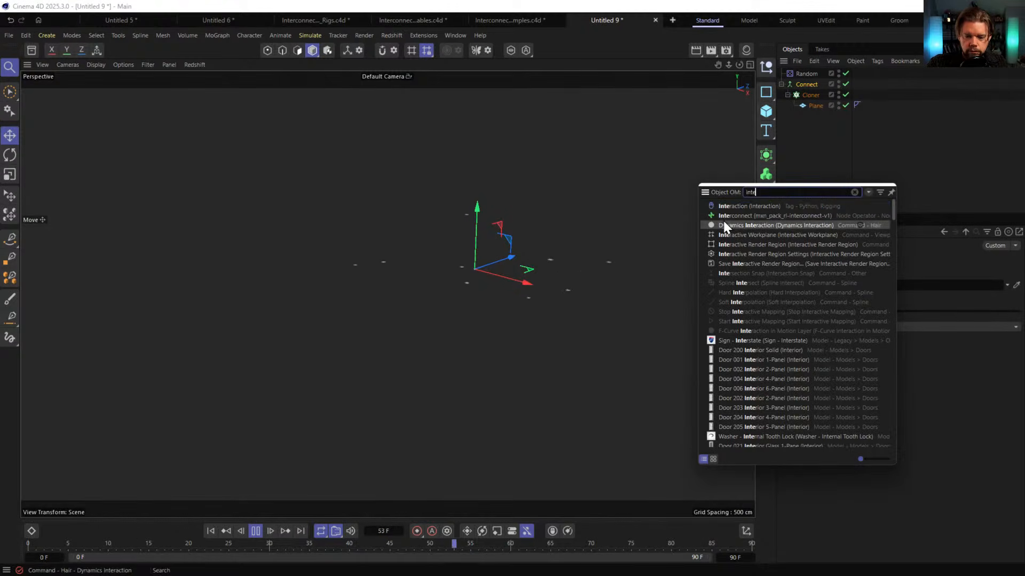
{"action": "left_click", "coordinate": [725, 217]}
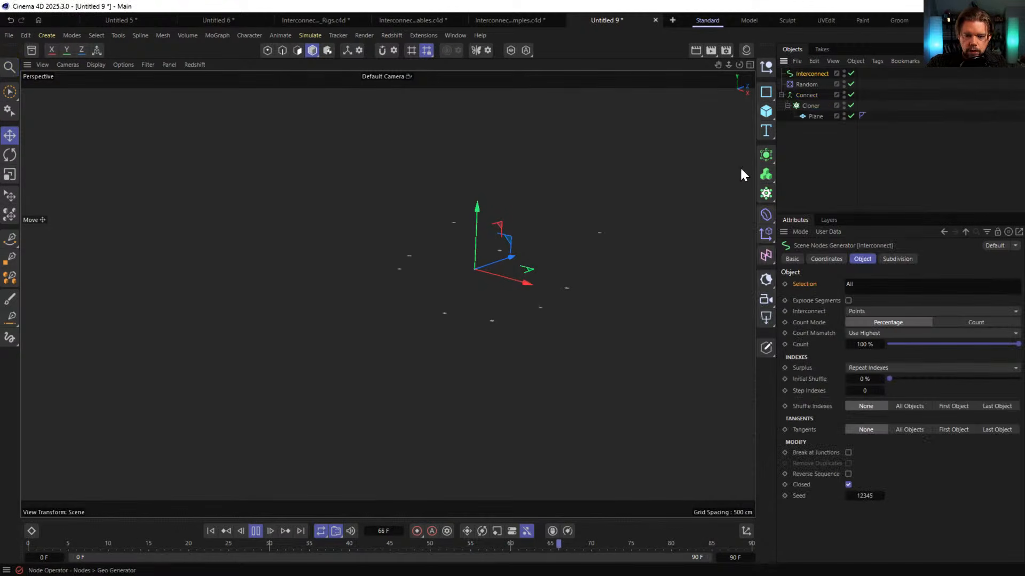
{"action": "mouse_move", "coordinate": [800, 76]}
{"action": "left_mouse_down"}
{"action": "mouse_move", "coordinate": [804, 94]}
{"action": "mouse_move", "coordinate": [805, 72]}
{"action": "left_mouse_up"}
{"action": "left_click_drag", "start_coordinate": [806, 73], "coordinate": [796, 149]}
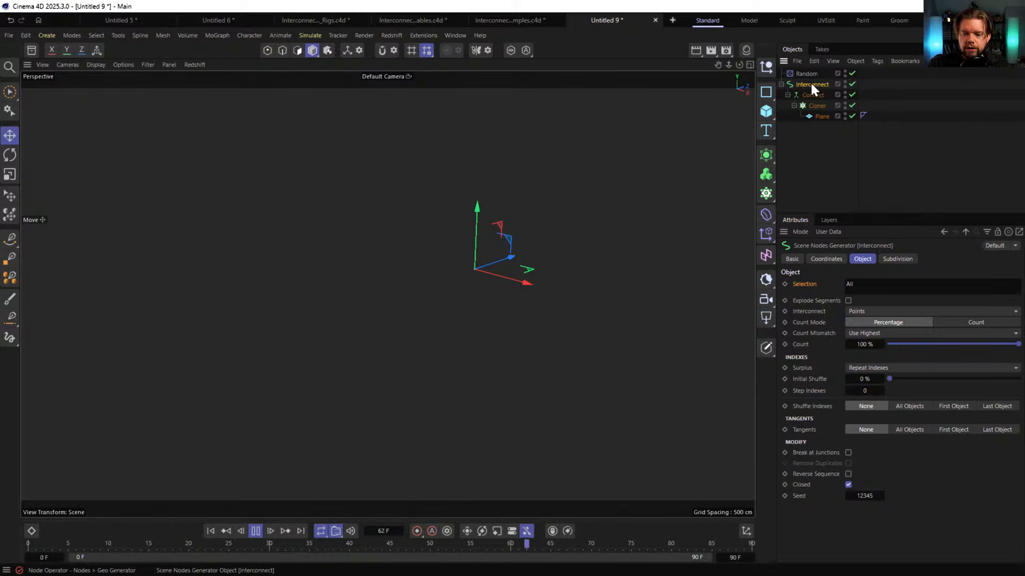
Explode the Interconnect's segments into an open path with 100% Initial Shuffle and Break at Junctions enabled
{"action": "left_click", "coordinate": [848, 301]}
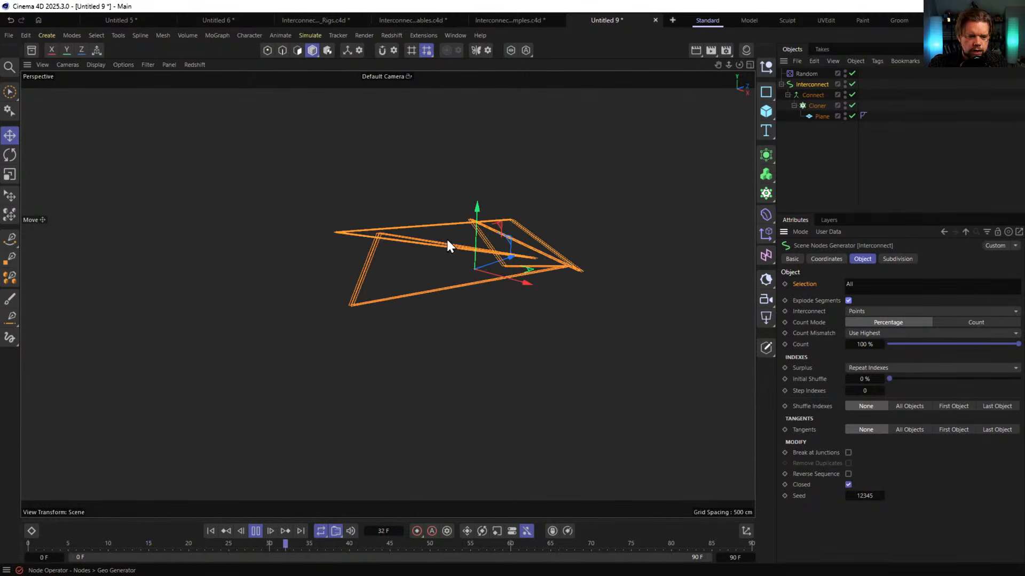
{"action": "left_click", "coordinate": [848, 485]}
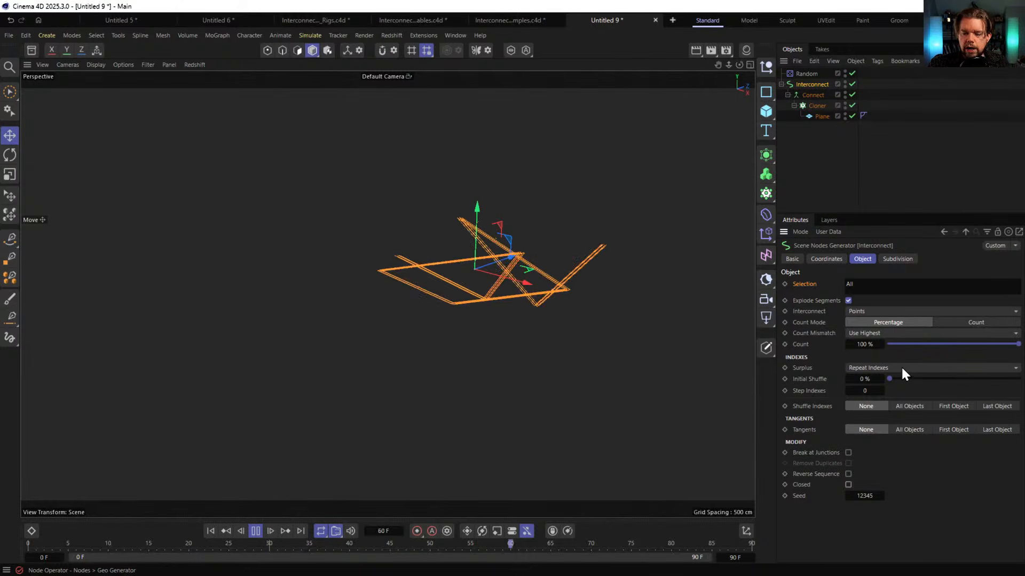
{"action": "left_click_drag", "start_coordinate": [890, 378], "coordinate": [1020, 378]}
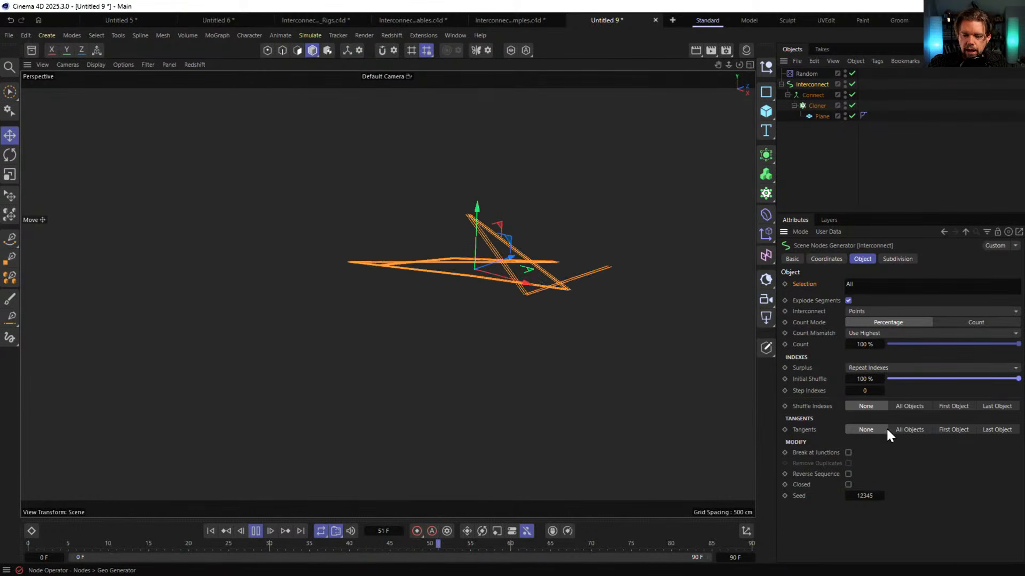
{"action": "left_click", "coordinate": [847, 453]}
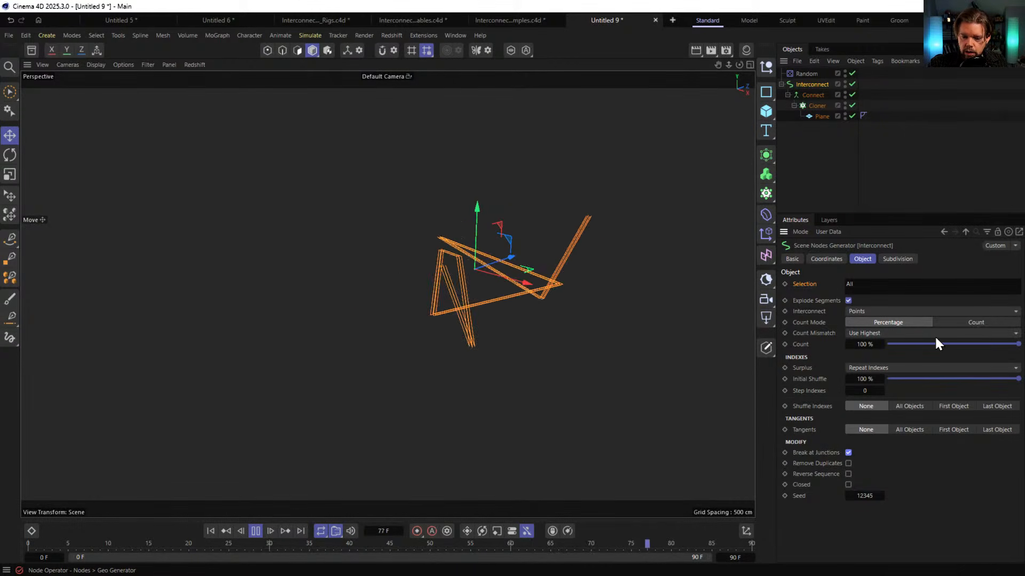
Shuffle the Interconnect's indexes on All Objects at 100% and make it connect Polygons instead of points
{"action": "left_click", "coordinate": [903, 405]}
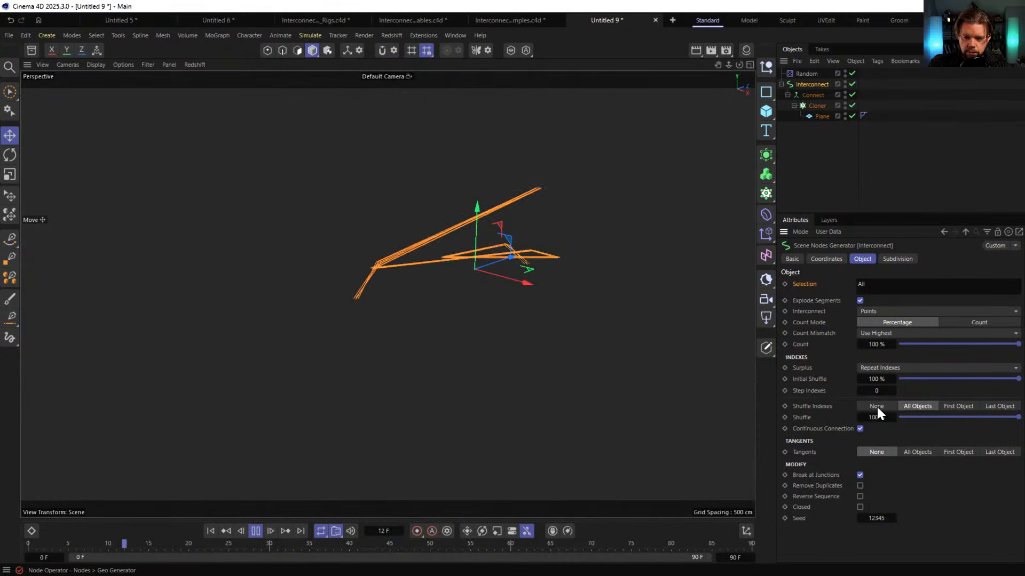
{"action": "left_click", "coordinate": [872, 405]}
{"action": "left_click", "coordinate": [914, 408]}
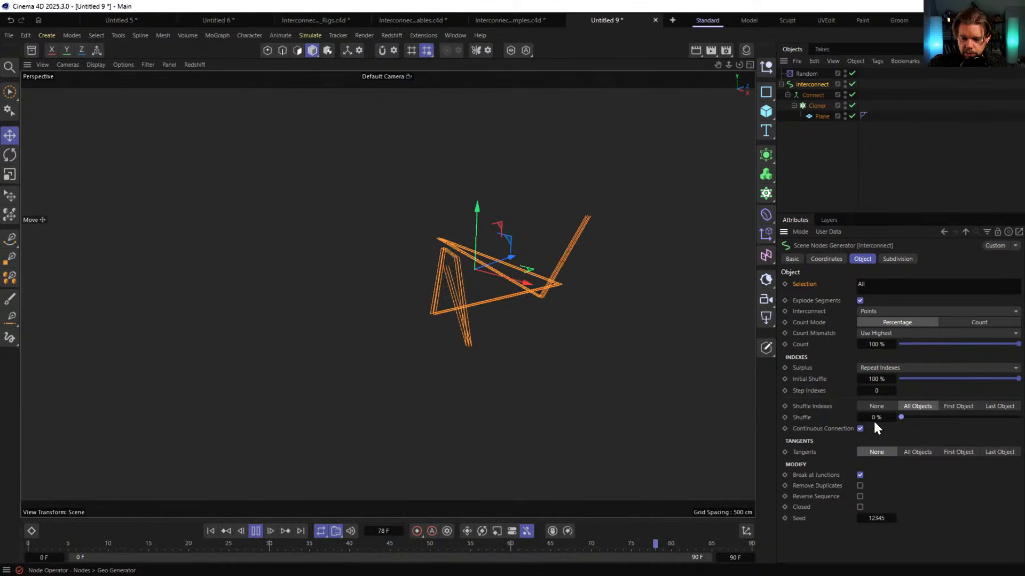
{"action": "left_click", "coordinate": [865, 311]}
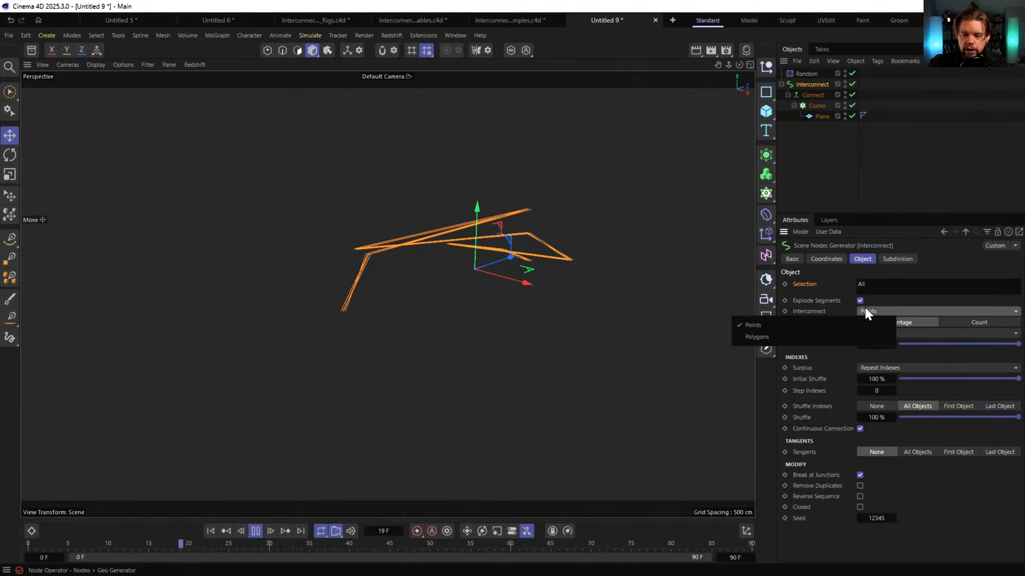
{"action": "left_click", "coordinate": [831, 334]}
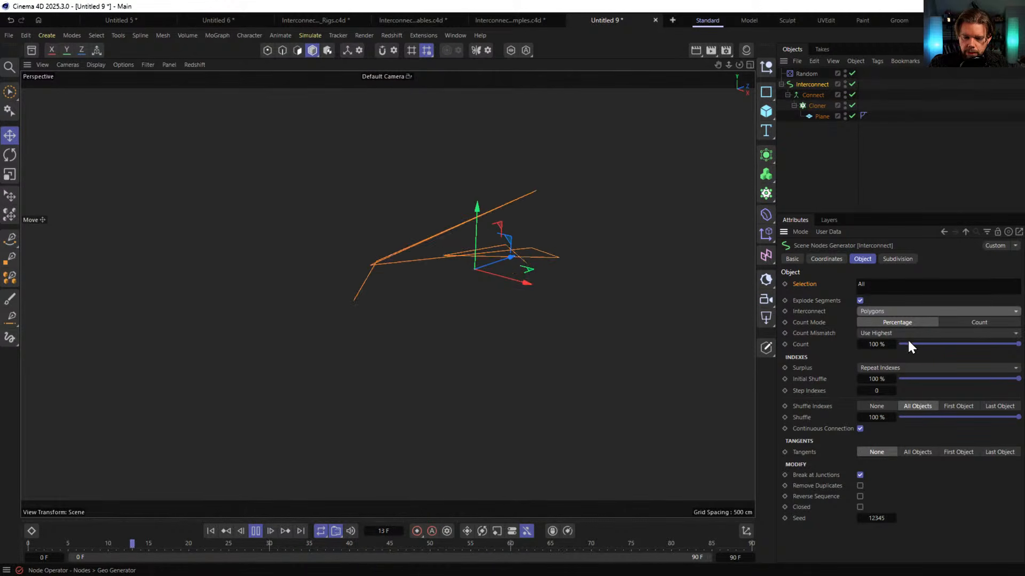
Try raising the Interconnect's Count to 578% and reset it to 100%
{"action": "left_click_drag", "start_coordinate": [875, 346], "coordinate": [1011, 346]}
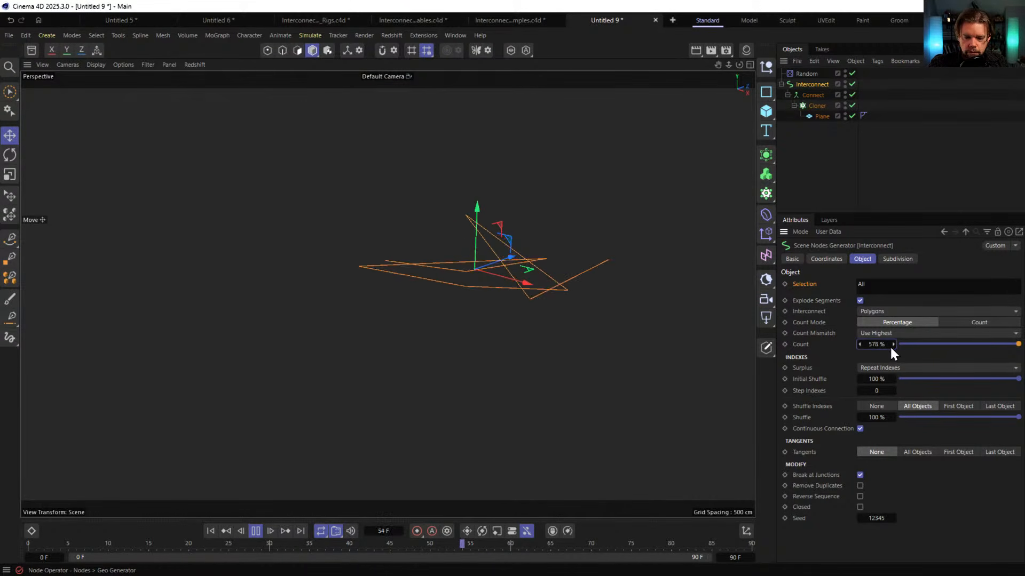
{"action": "right_click", "coordinate": [891, 344]}
{"action": "left_click", "coordinate": [881, 370]}
{"action": "left_click", "coordinate": [879, 369]}
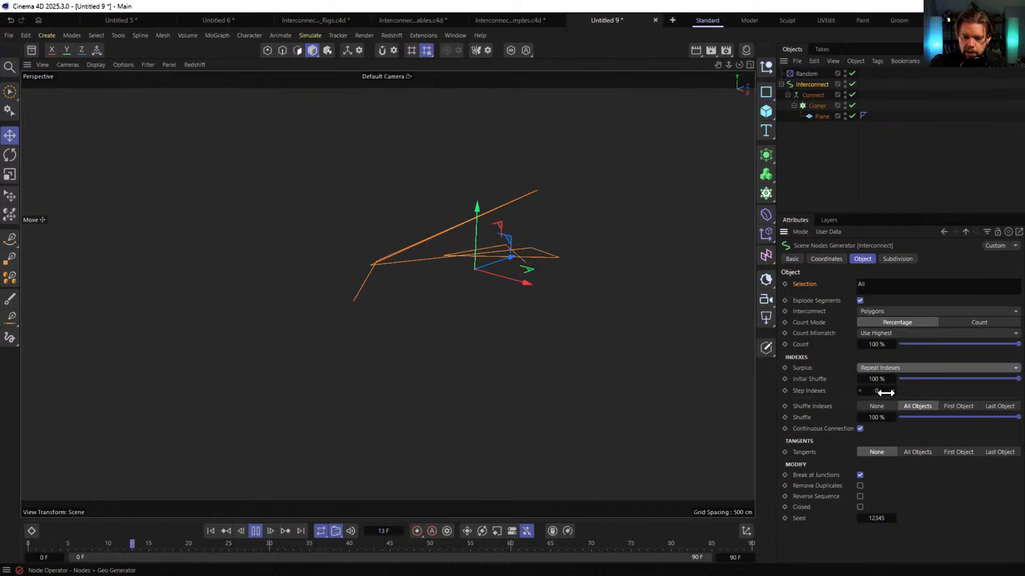
Turn off Continuous Connection, try tangents on All Objects, and return Tangents to None
{"action": "left_click", "coordinate": [860, 429]}
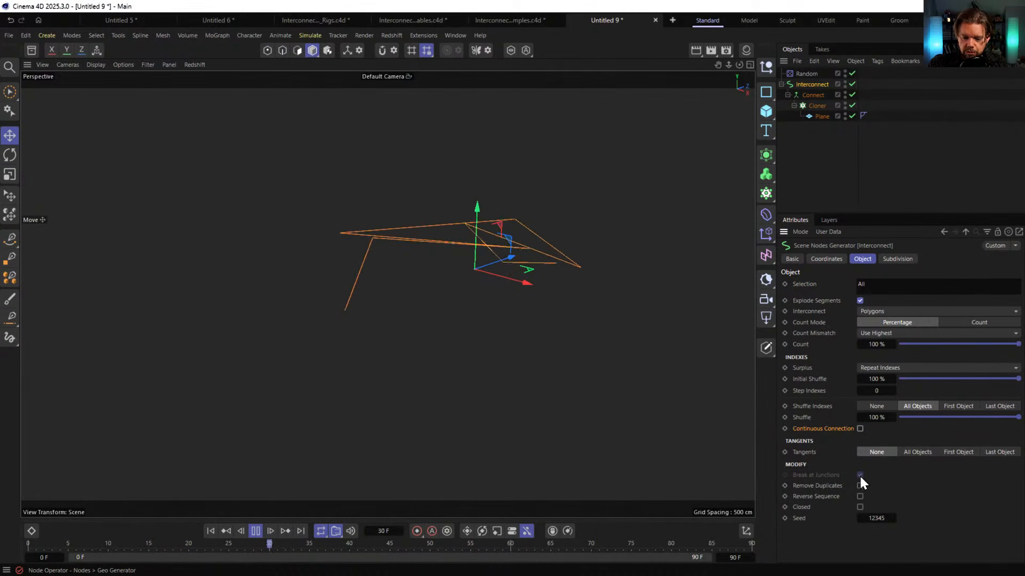
{"action": "left_click", "coordinate": [909, 452]}
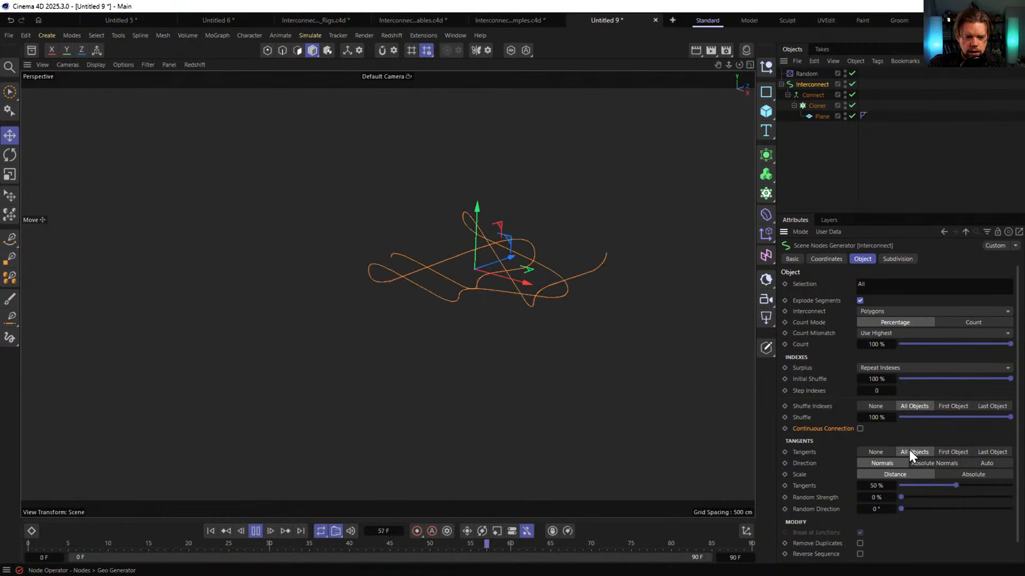
{"action": "left_click", "coordinate": [890, 452]}
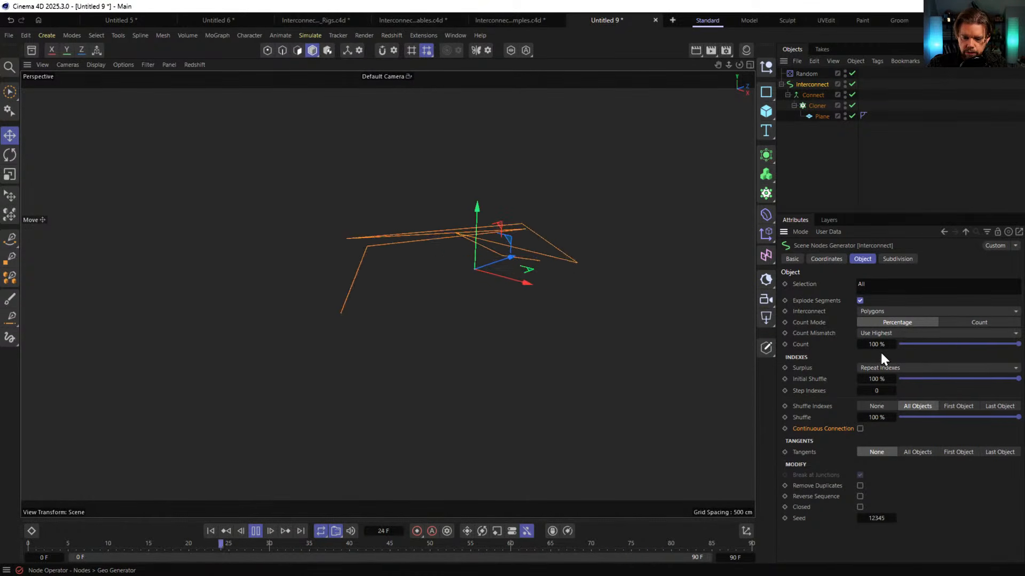
Set the Interconnect's Count Mode to Count with a value of 182, and try Bundle Indexes as Surplus before undoing it
{"action": "left_click", "coordinate": [956, 323]}
{"action": "left_click_drag", "start_coordinate": [884, 334], "coordinate": [886, 334]}
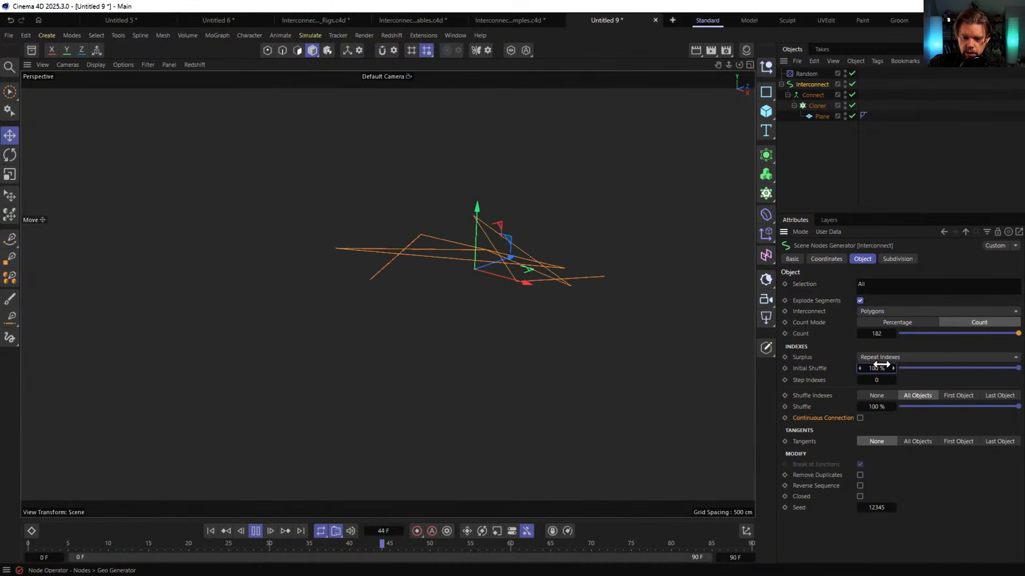
{"action": "left_click", "coordinate": [880, 357]}
{"action": "left_click", "coordinate": [834, 369]}
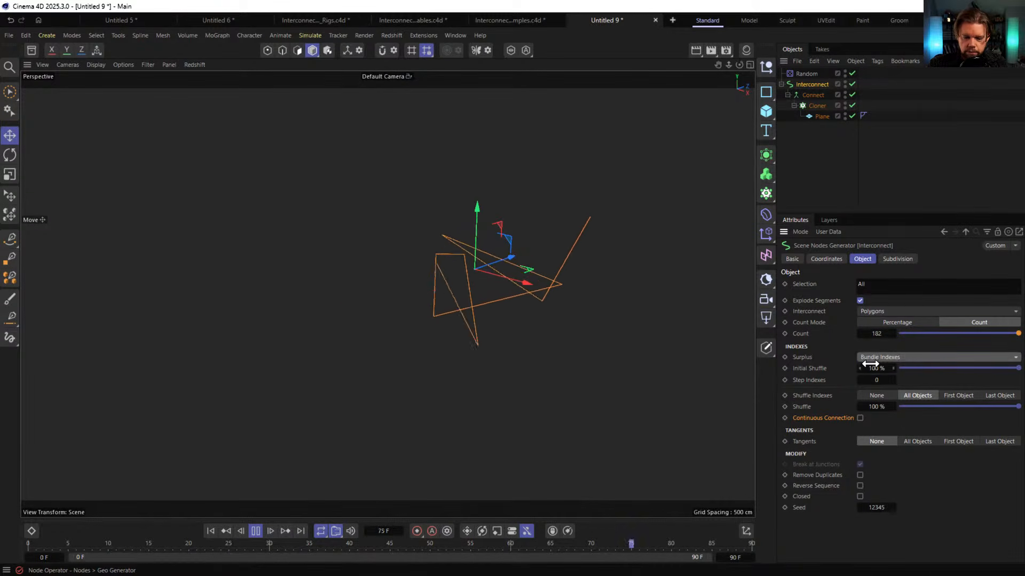
{"action": "key", "text": "ctrl+z"}
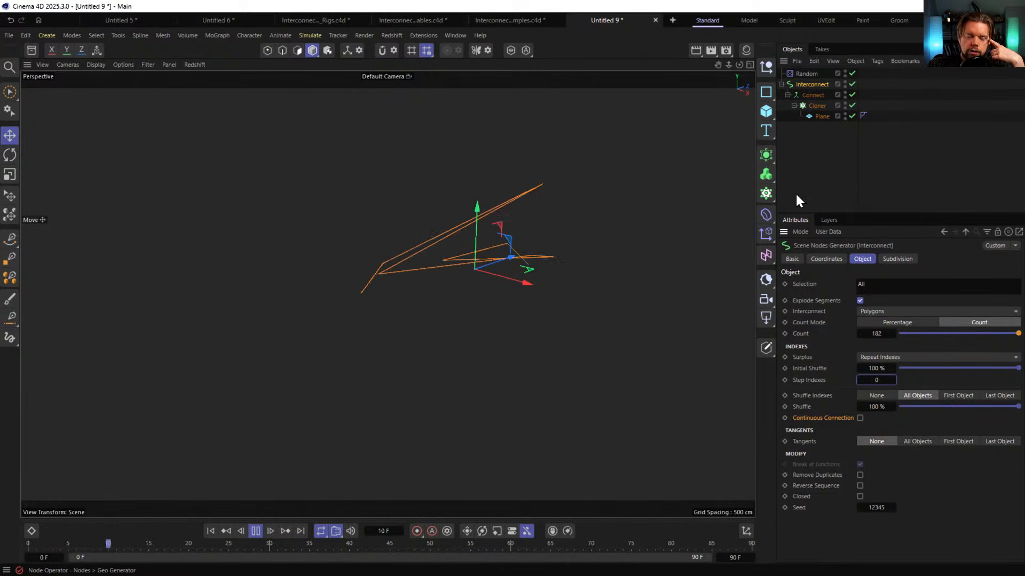
Select the Cloner, stop the animation and rewind to frame 0
{"action": "left_click", "coordinate": [821, 104]}
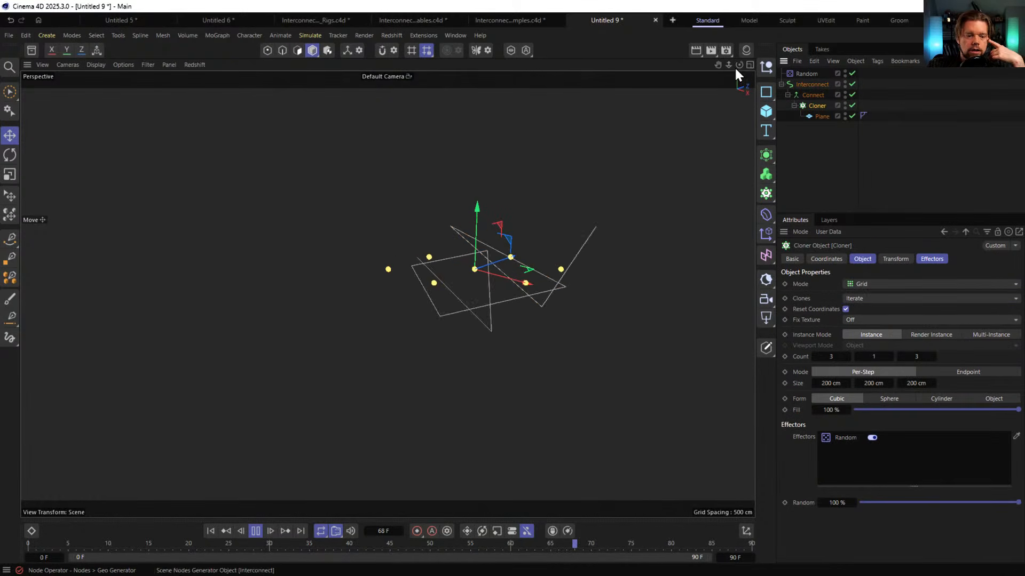
{"action": "left_click", "coordinate": [255, 531]}
{"action": "left_click", "coordinate": [211, 530]}
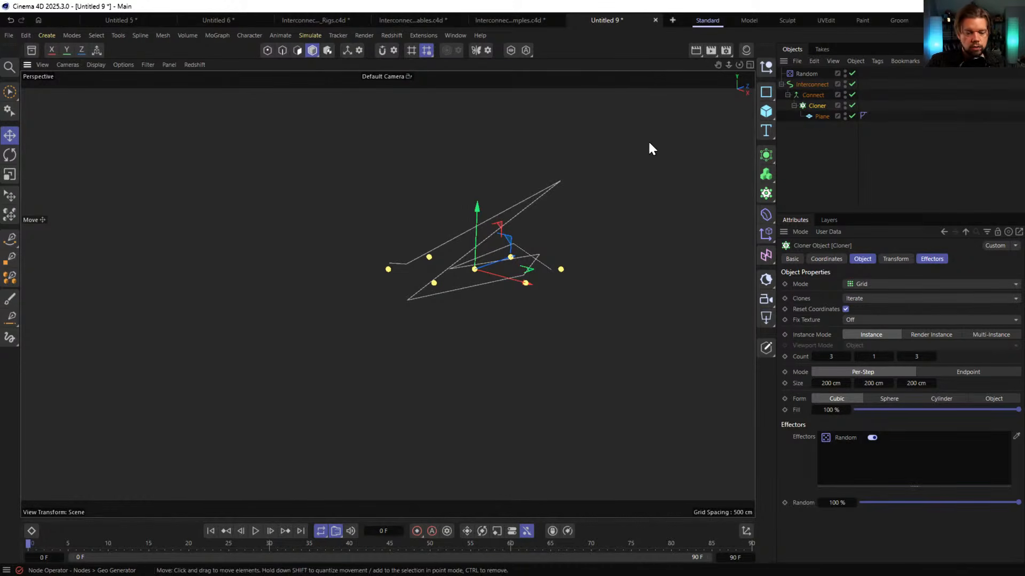
Close all open projects without saving their changes
{"action": "key", "text": "ctrl+F4"}
{"action": "left_click", "coordinate": [533, 330]}
{"action": "key", "text": "ctrl+F4"}
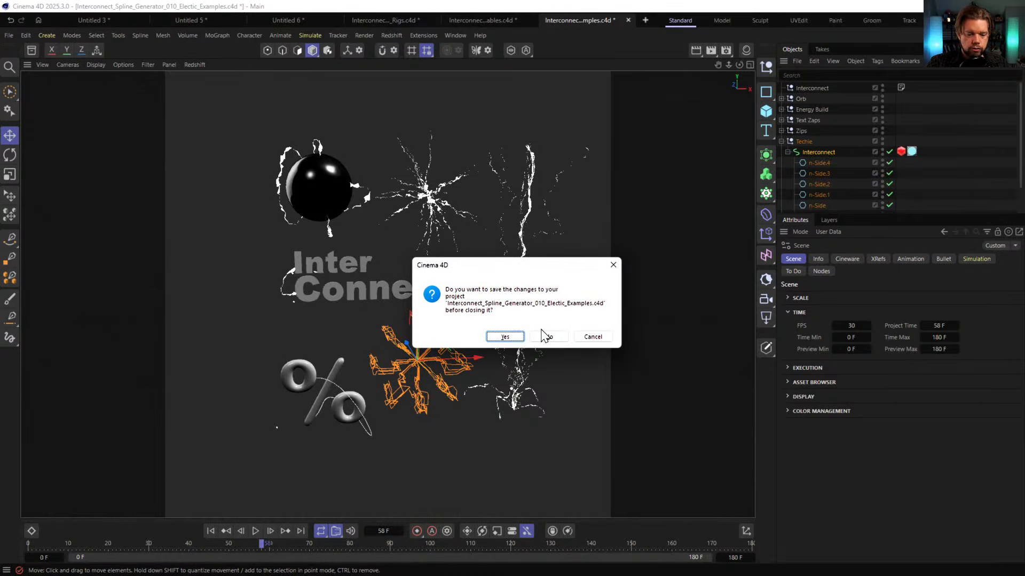
{"action": "left_click", "coordinate": [544, 336]}
{"action": "key", "text": "ctrl+F4"}
{"action": "left_click", "coordinate": [546, 336]}
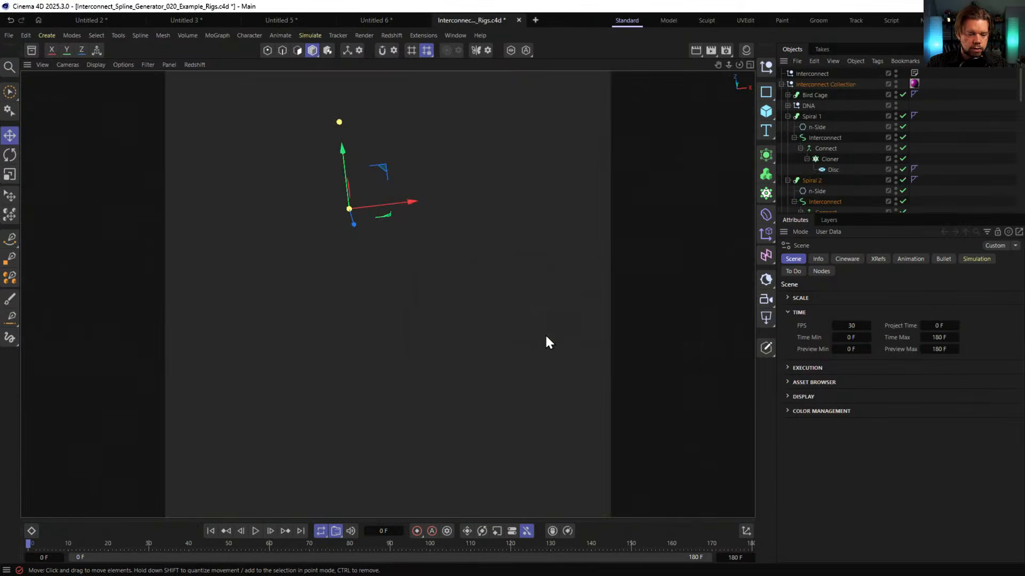
{"action": "key", "text": "ctrl+F4"}
{"action": "left_click", "coordinate": [540, 337]}
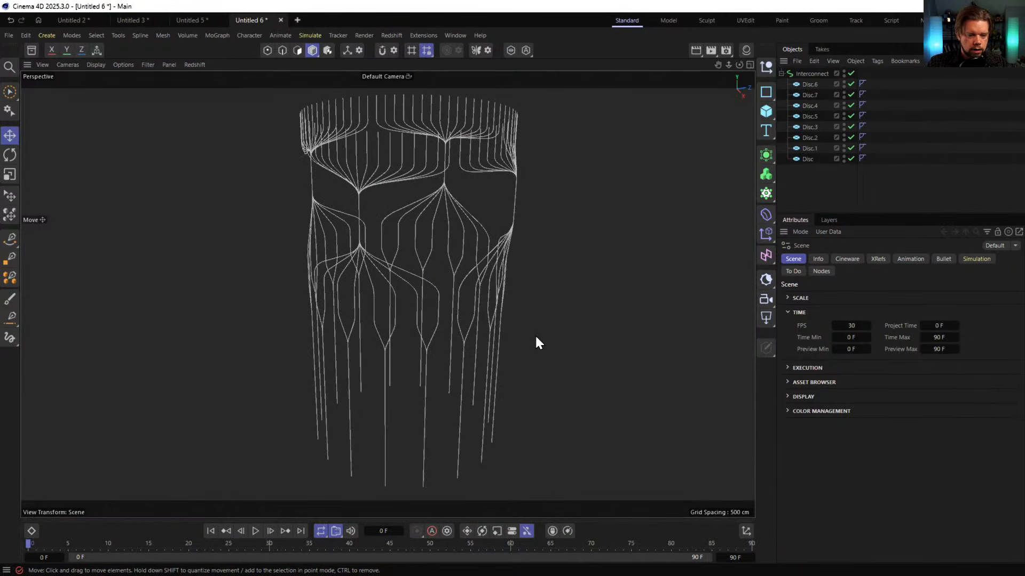
{"action": "key", "text": "ctrl+F4"}
{"action": "left_click", "coordinate": [536, 335]}
{"action": "key", "text": "ctrl+F4"}
{"action": "left_click", "coordinate": [527, 338]}
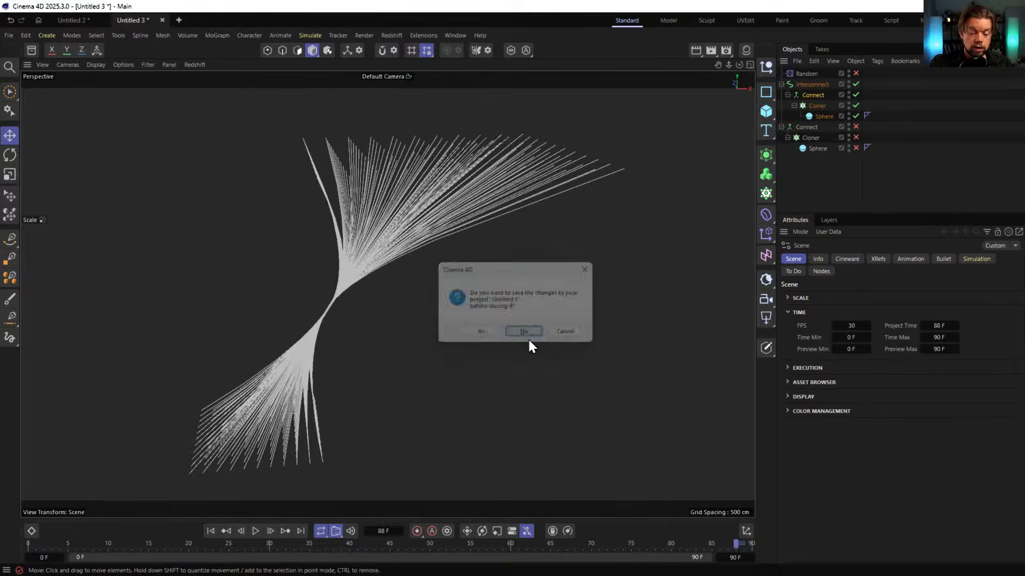
{"action": "key", "text": "ctrl+F4"}
{"action": "left_click", "coordinate": [527, 335]}
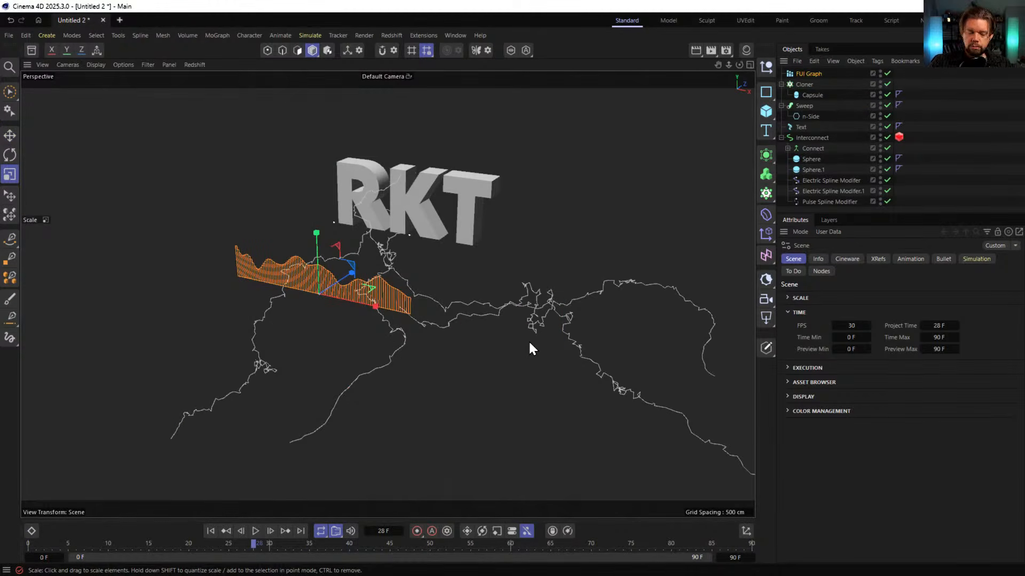
{"action": "key", "text": "ctrl+F4"}
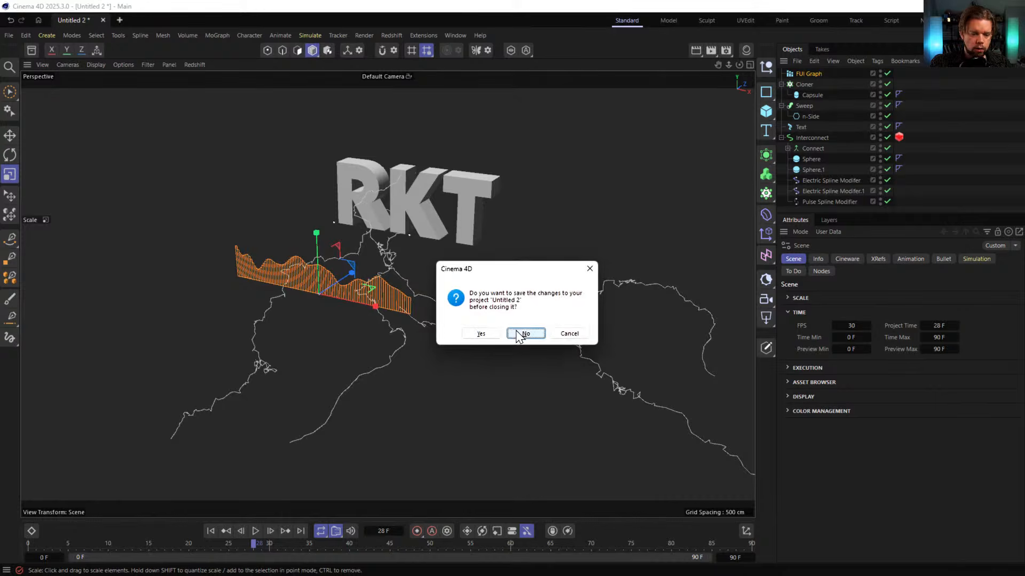
{"action": "left_click", "coordinate": [518, 335]}
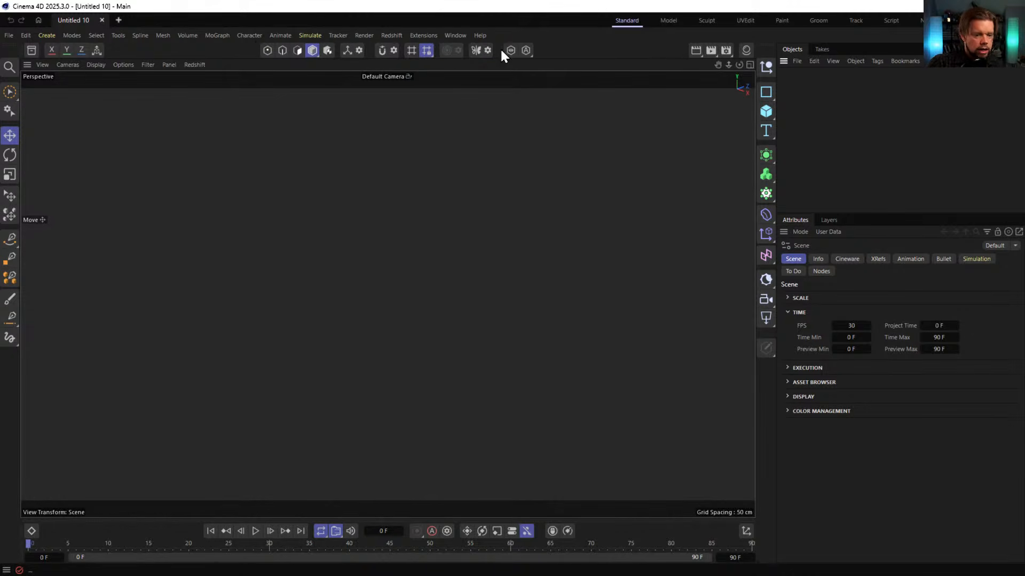
Switch to the particle layout and add a Basic Emitter to the empty scene
{"action": "left_click", "coordinate": [254, 40]}
{"action": "left_click", "coordinate": [222, 56]}
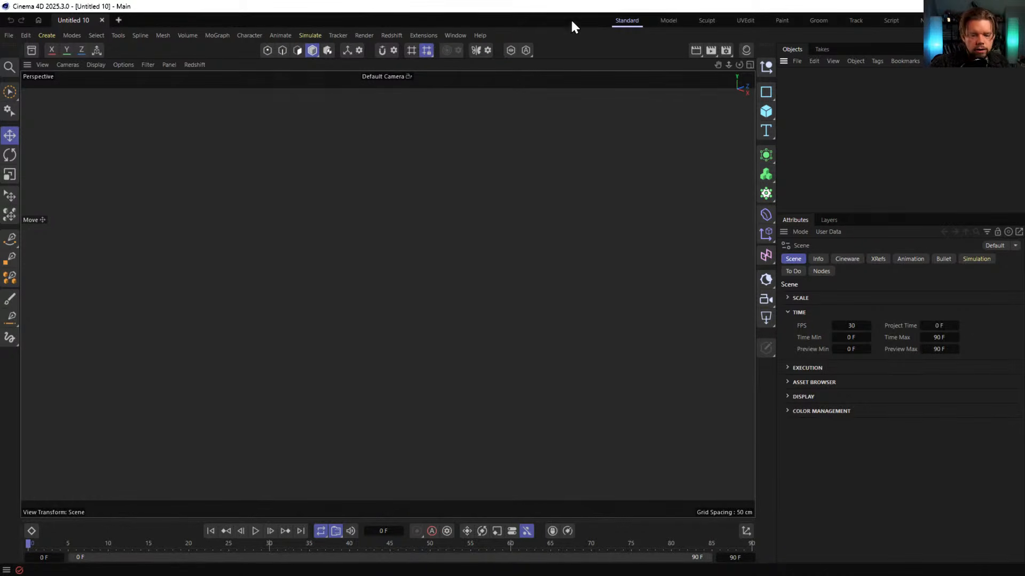
{"action": "left_click", "coordinate": [960, 20]}
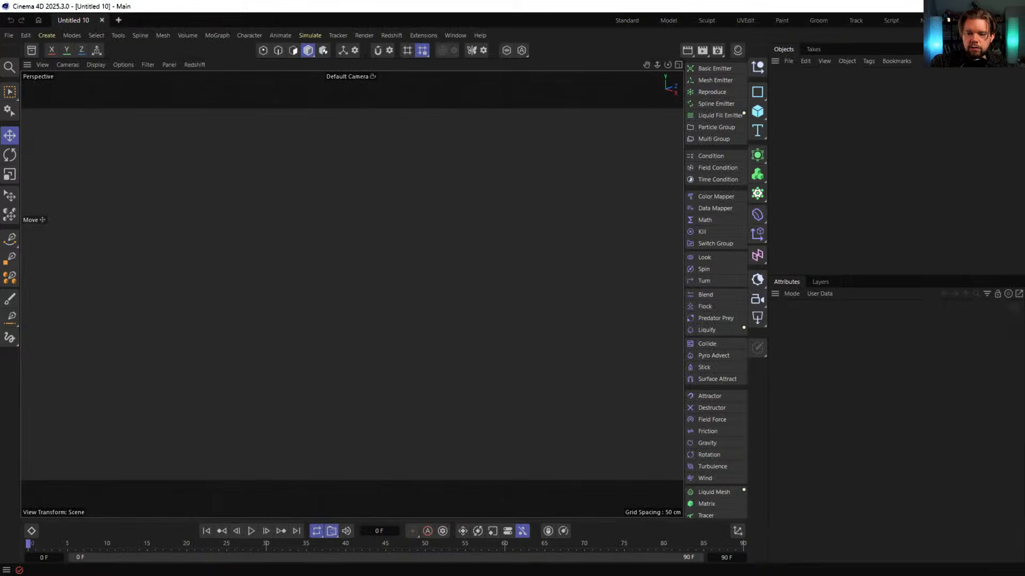
{"action": "left_click", "coordinate": [712, 67]}
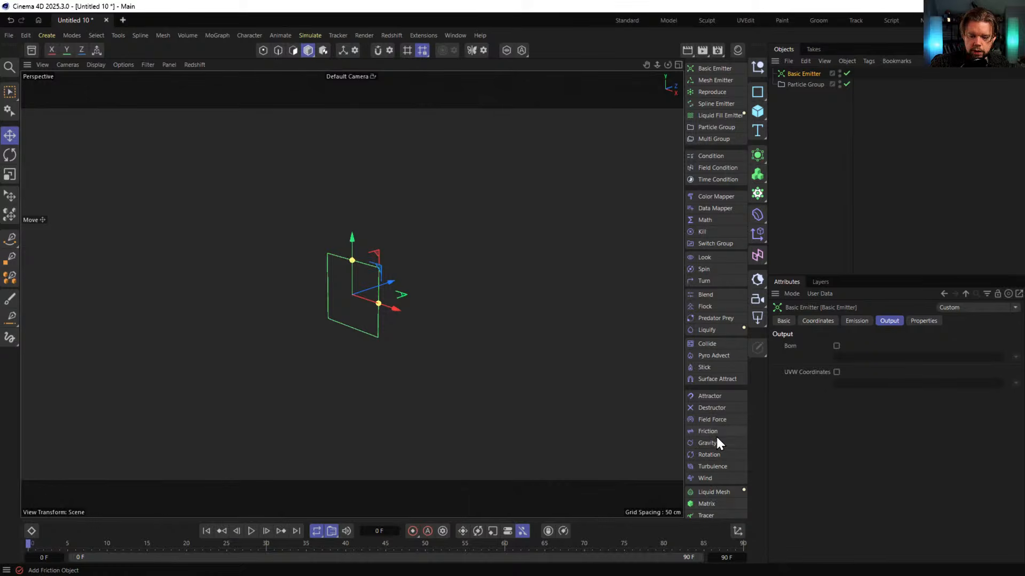
Add a Turbulence force and play the particle simulation to frame 49
{"action": "left_click", "coordinate": [713, 466]}
{"action": "left_click", "coordinate": [251, 530]}
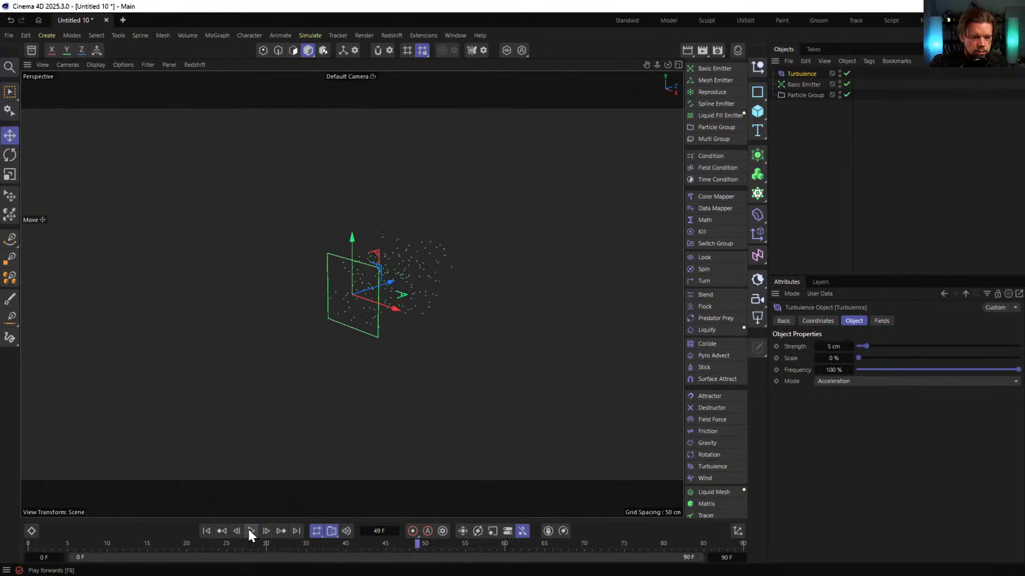
{"action": "left_click", "coordinate": [249, 530]}
Add an Interconnect generator to the particle scene with the Particle Group nested inside it
{"action": "key", "text": "shift+c"}
{"action": "type", "text": "inete"}
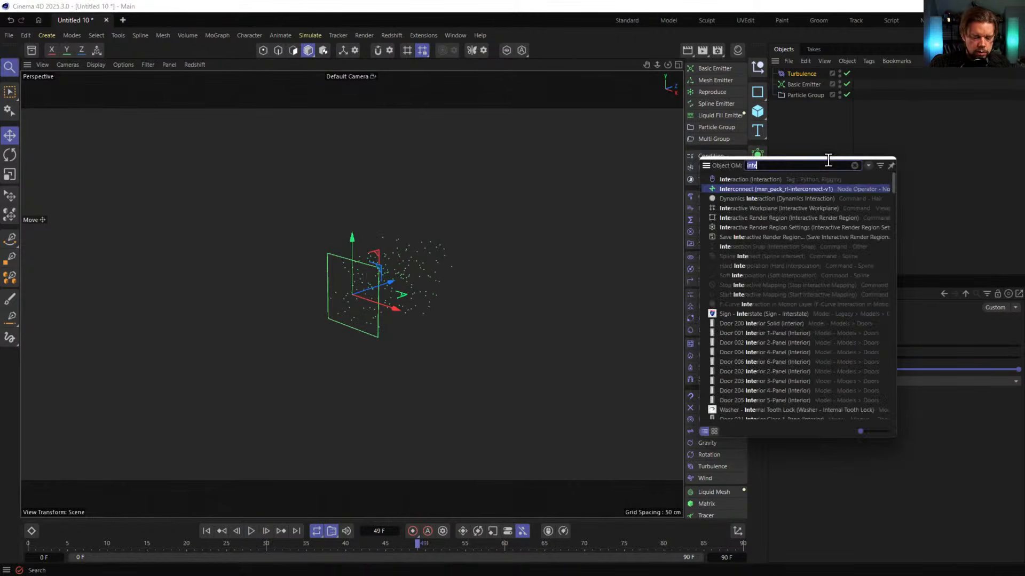
{"action": "key", "text": "BackSpace"}
{"action": "key", "text": "BackSpace"}
{"action": "key", "text": "BackSpace"}
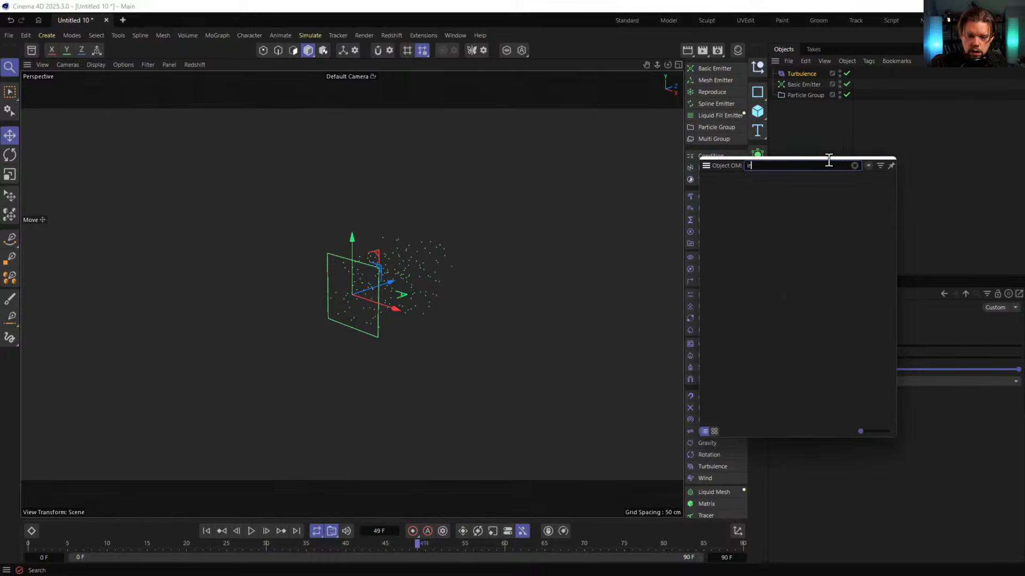
{"action": "type", "text": "ter"}
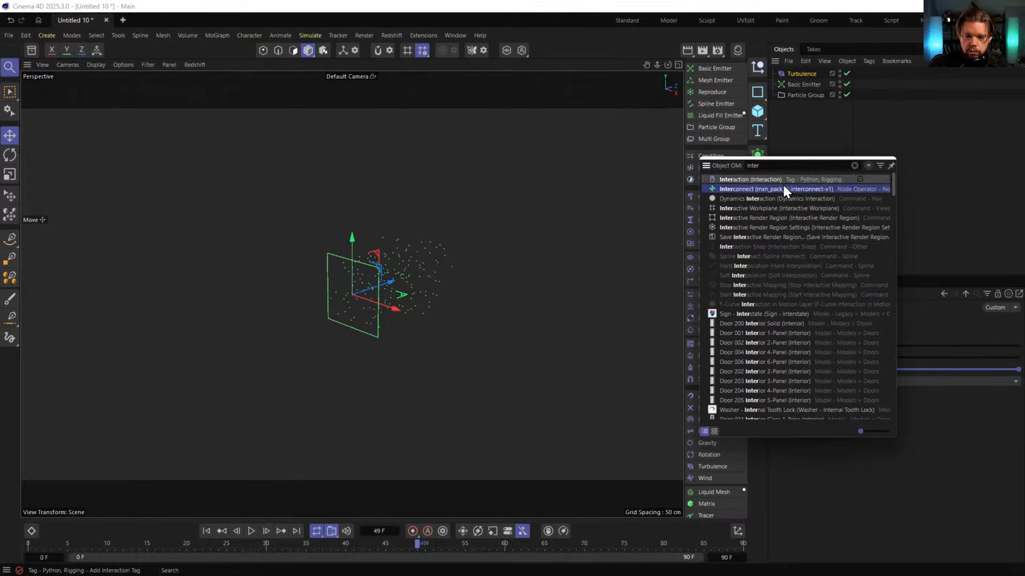
{"action": "left_click", "coordinate": [735, 189]}
{"action": "left_click_drag", "start_coordinate": [798, 74], "coordinate": [799, 110]}
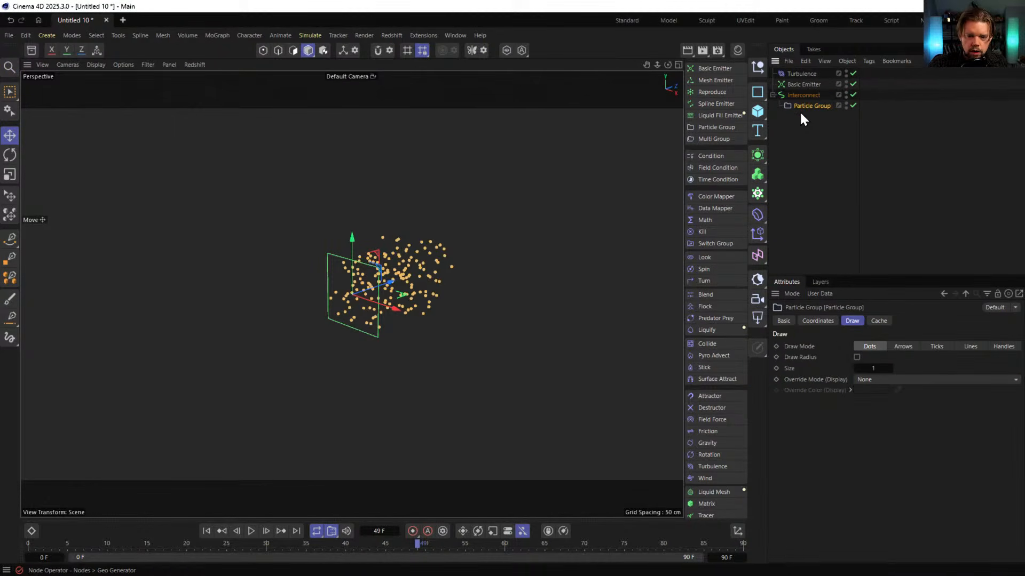
Try Explode Segments on the Interconnect and play the particle simulation on to frame 55
{"action": "left_click", "coordinate": [805, 96]}
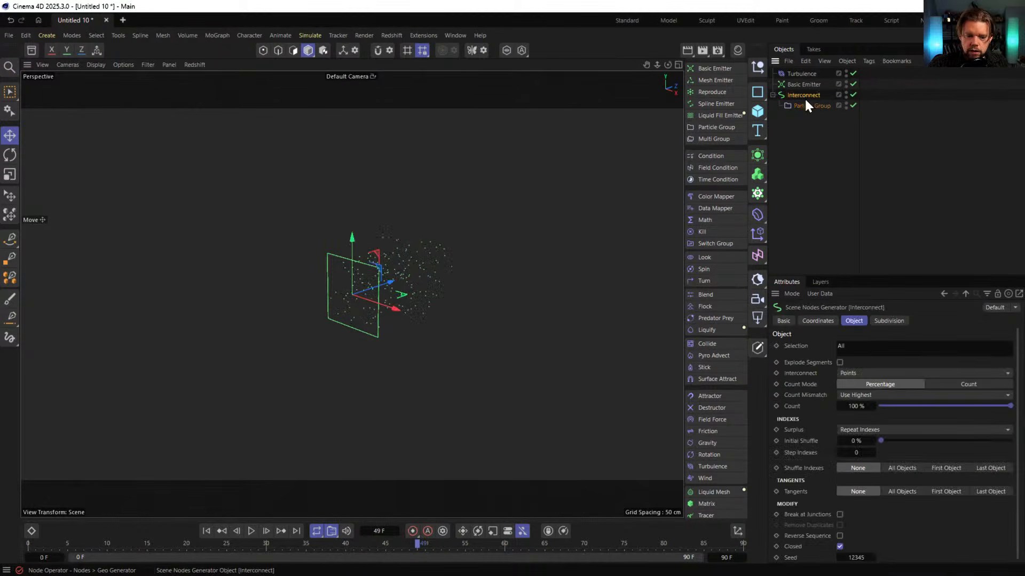
{"action": "left_click", "coordinate": [838, 362]}
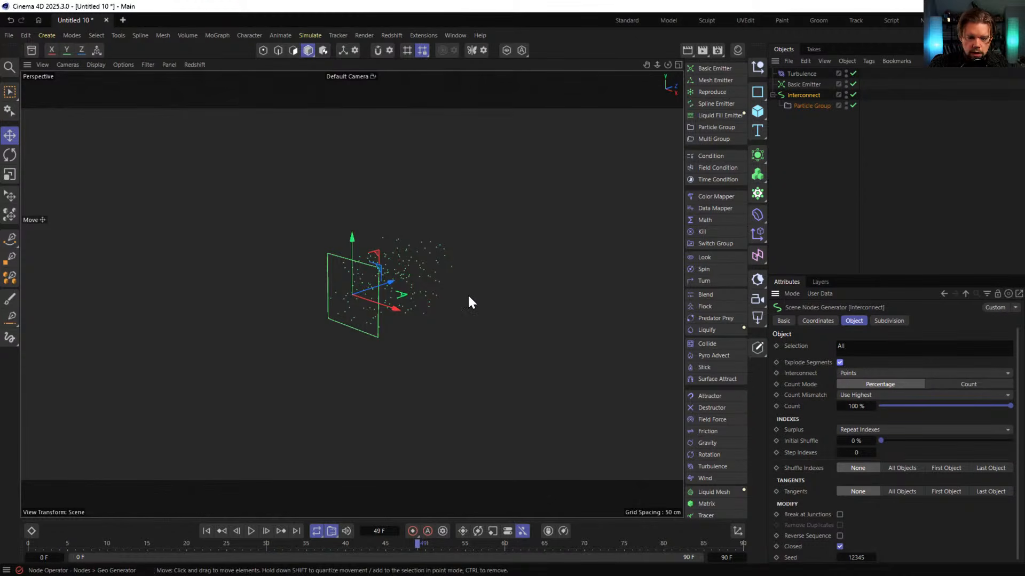
{"action": "scroll", "coordinate": [485, 268], "scroll_direction": "up", "scroll_amount": 3}
{"action": "scroll", "coordinate": [442, 270], "scroll_direction": "up", "scroll_amount": 3}
{"action": "left_click", "coordinate": [249, 530]}
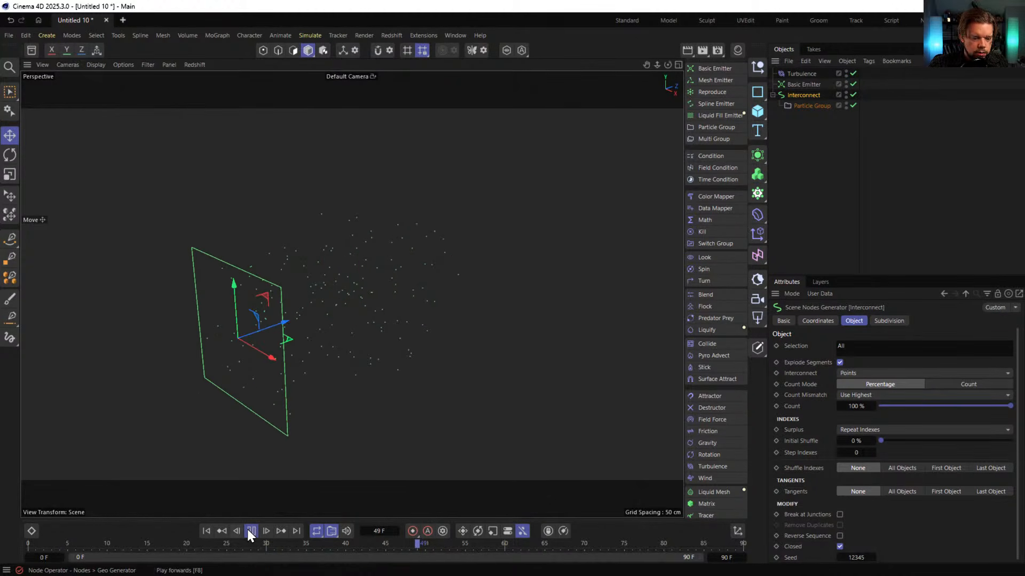
{"action": "left_click", "coordinate": [252, 529]}
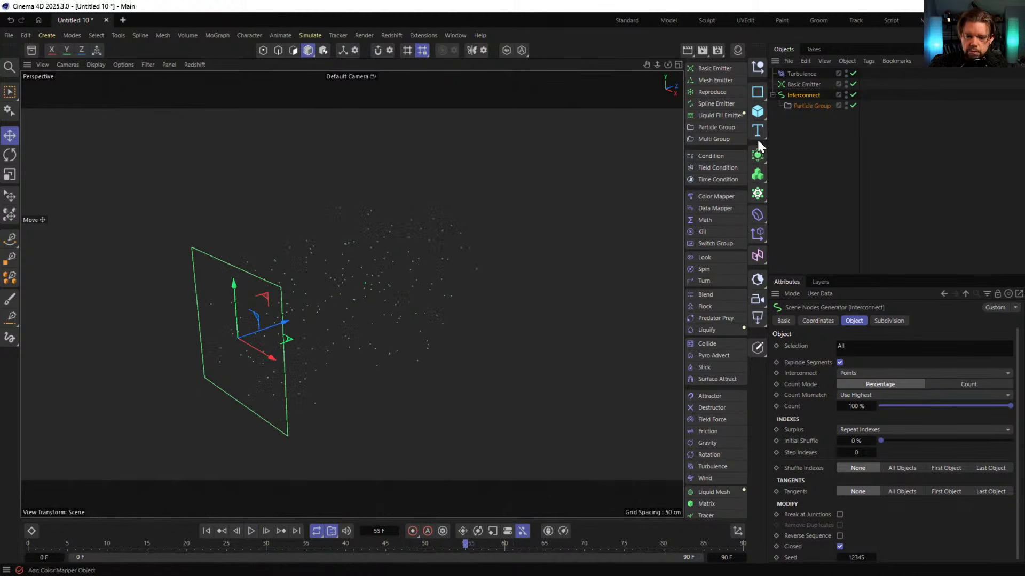
Examine the project's particle simulation settings, including the system properties and the drawing options for groupless particles
{"action": "left_click", "coordinate": [801, 104]}
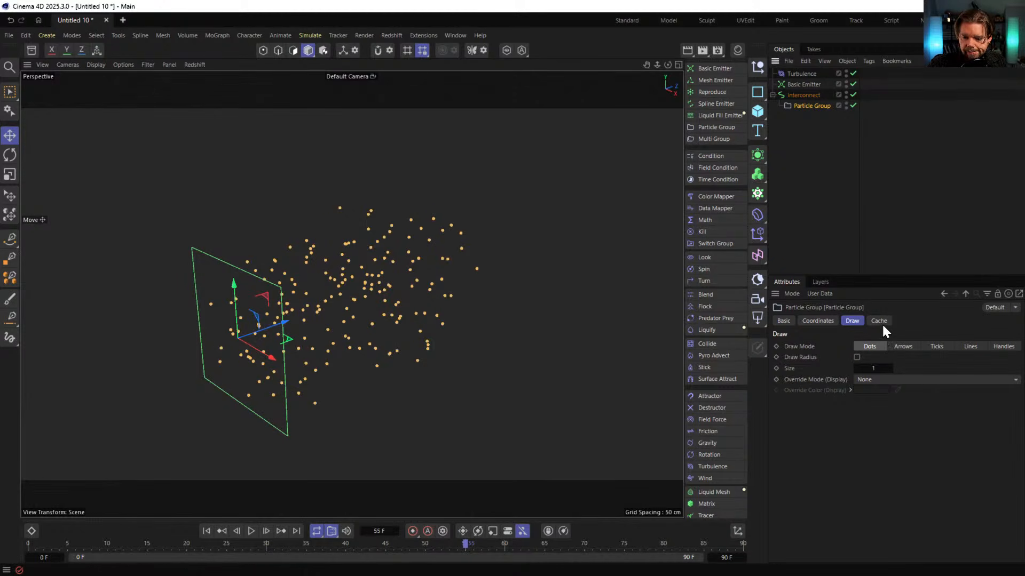
{"action": "key", "text": "ctrl+d"}
{"action": "left_click", "coordinate": [960, 323]}
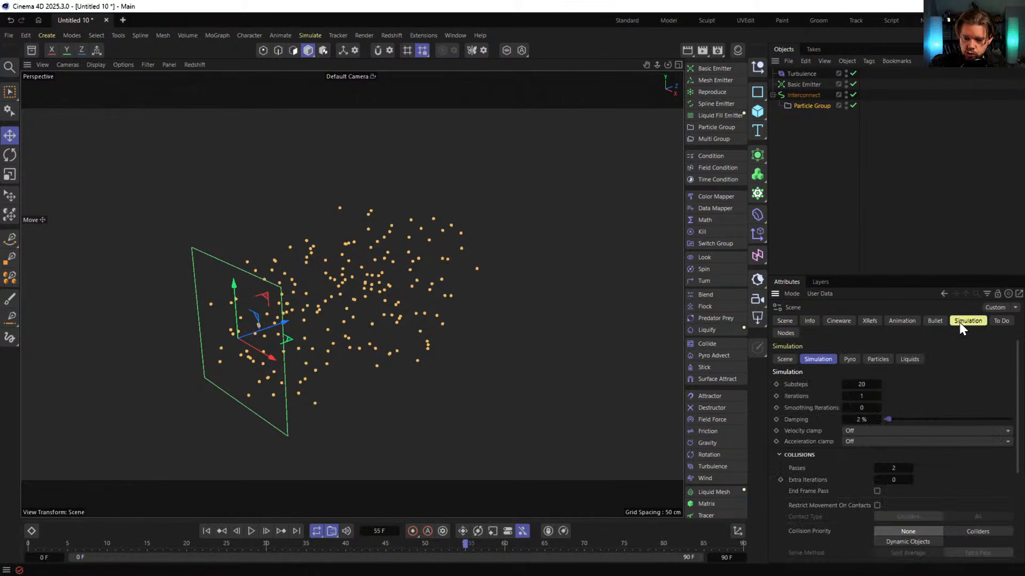
{"action": "left_click", "coordinate": [875, 360]}
{"action": "scroll", "coordinate": [831, 457], "scroll_direction": "down", "scroll_amount": 1}
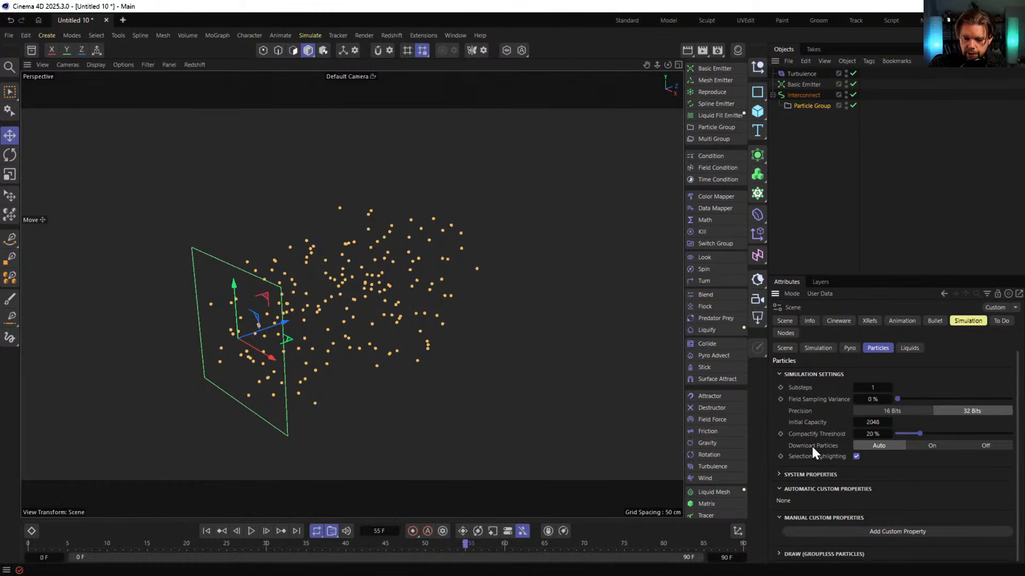
{"action": "left_click", "coordinate": [809, 474]}
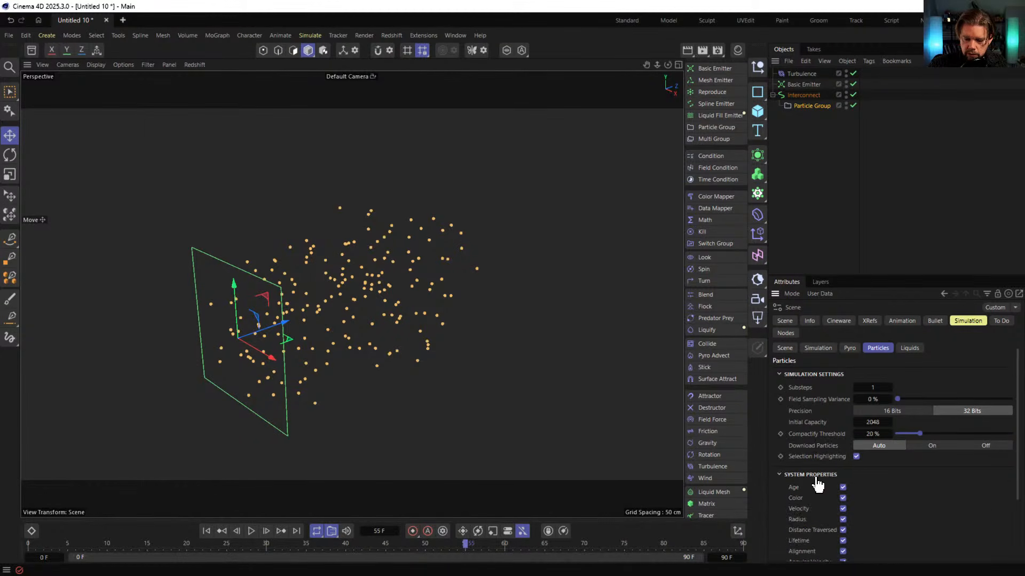
{"action": "scroll", "coordinate": [815, 451], "scroll_direction": "down", "scroll_amount": 3}
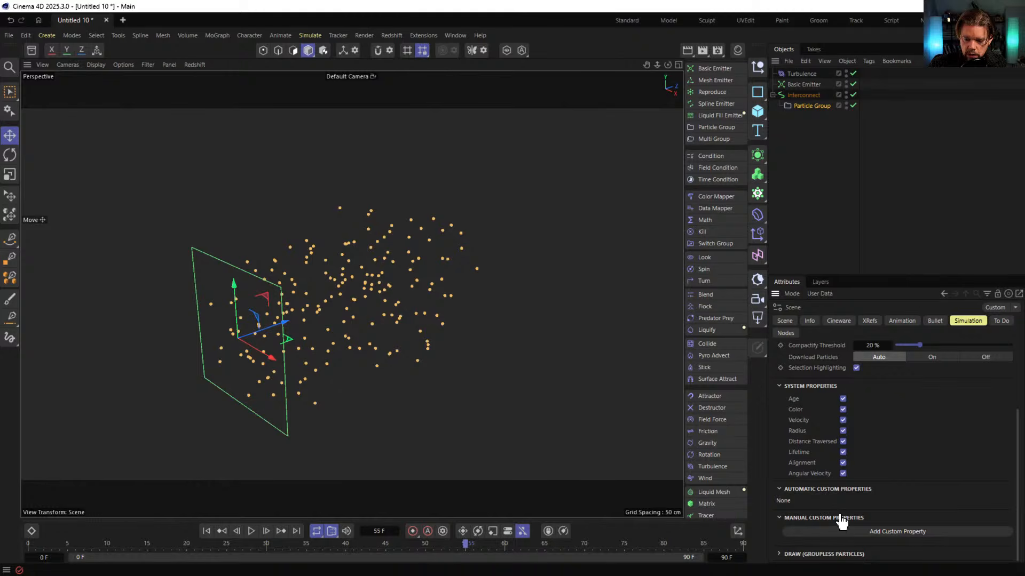
{"action": "left_click", "coordinate": [830, 555]}
{"action": "scroll", "coordinate": [814, 467], "scroll_direction": "down", "scroll_amount": 2}
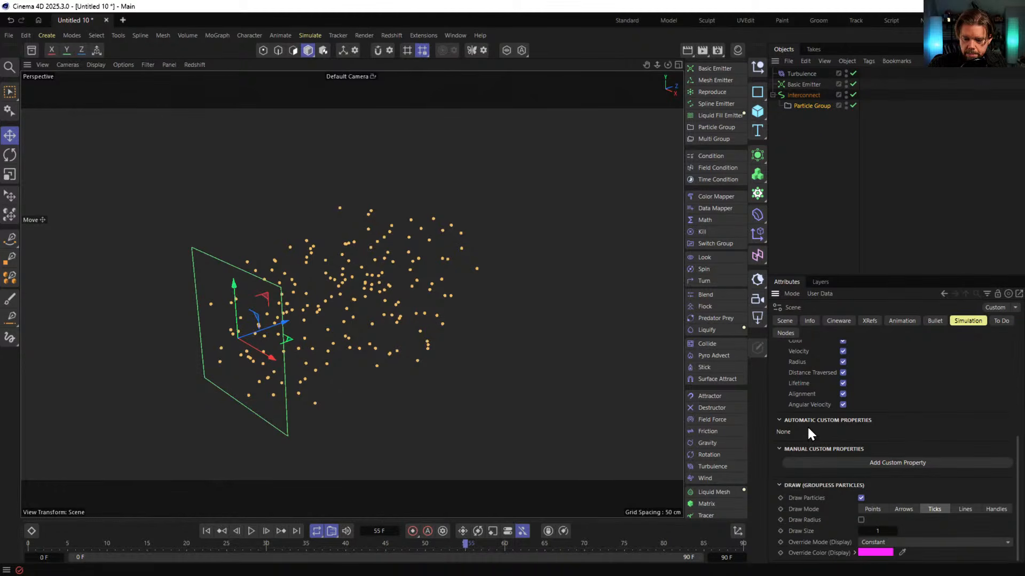
{"action": "scroll", "coordinate": [806, 425], "scroll_direction": "up", "scroll_amount": 5}
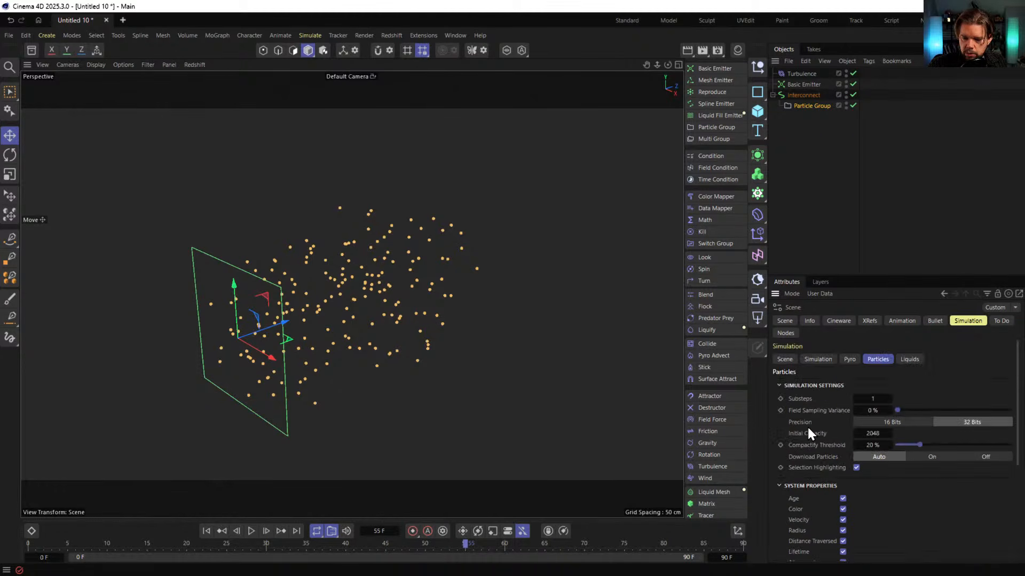
Inspect the Particle Group's display override and cache settings and the Basic Emitter's output settings
{"action": "left_click", "coordinate": [803, 104]}
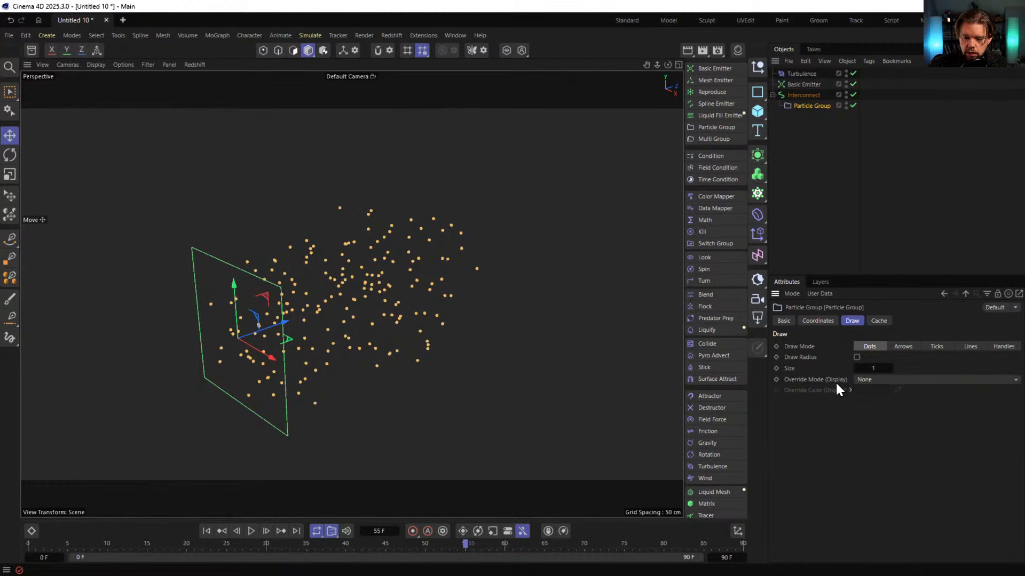
{"action": "left_click", "coordinate": [867, 380]}
{"action": "left_click", "coordinate": [978, 425]}
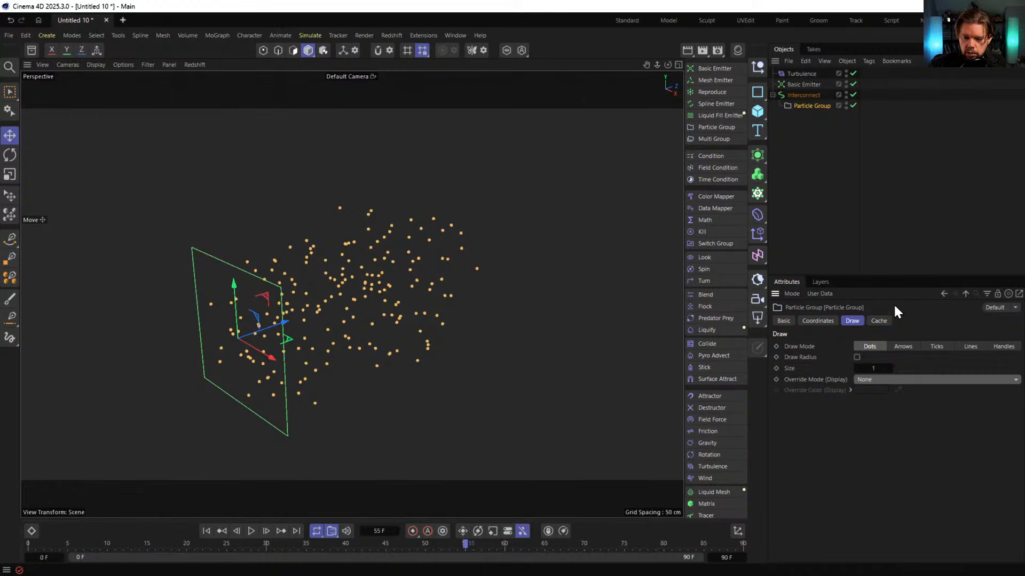
{"action": "left_click", "coordinate": [879, 321]}
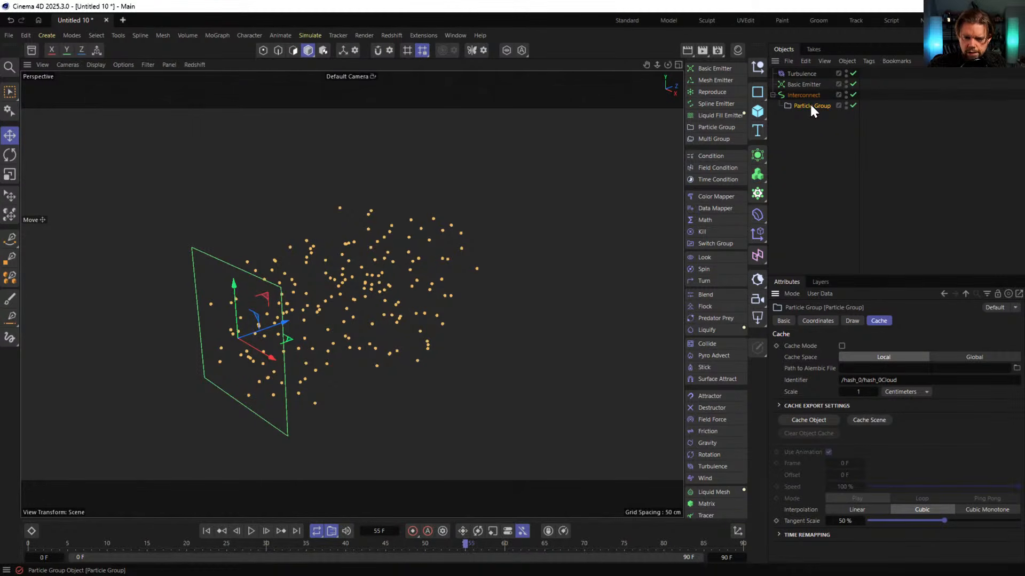
{"action": "left_click", "coordinate": [796, 83]}
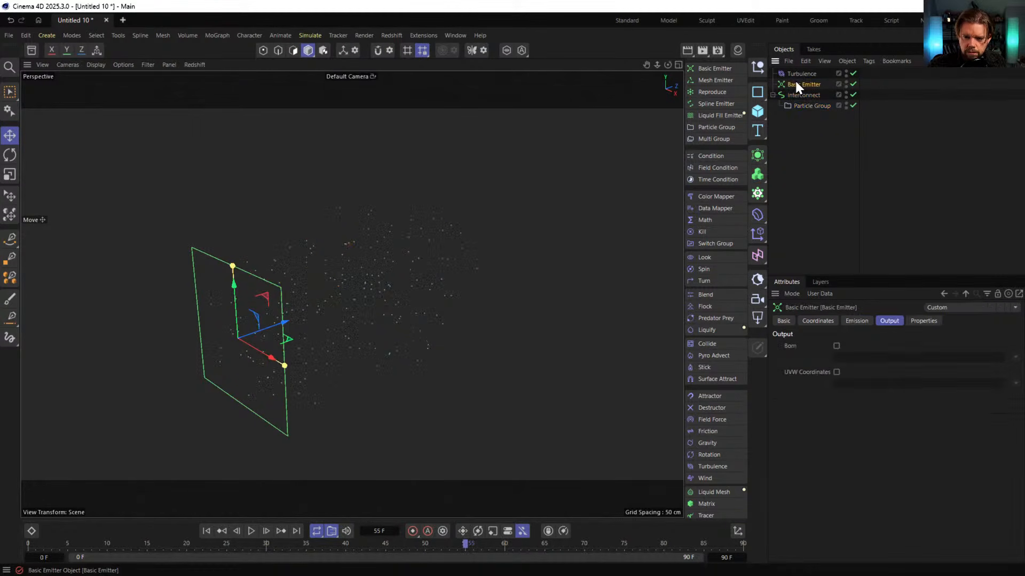
{"action": "left_click", "coordinate": [815, 106]}
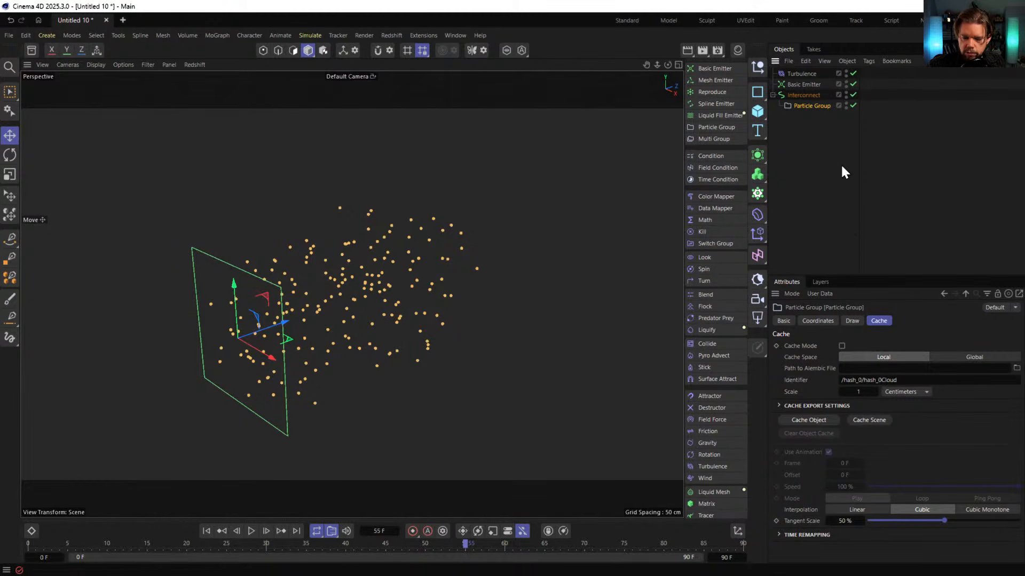
Turn off Explode Segments on the Interconnect and duplicate the Basic Emitter together with its Particle Group
{"action": "left_click", "coordinate": [805, 95]}
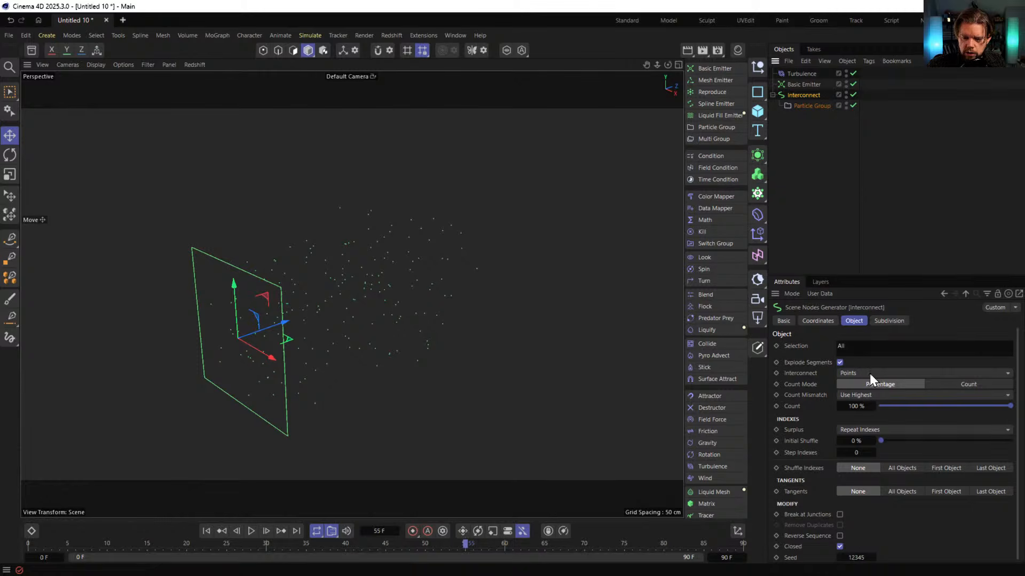
{"action": "left_click", "coordinate": [840, 362]}
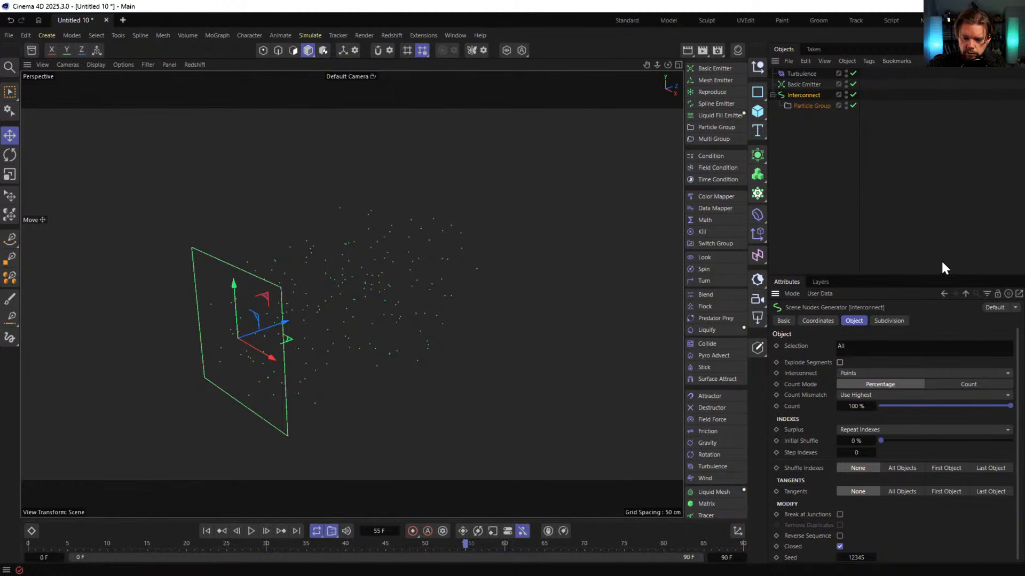
{"action": "left_click", "coordinate": [801, 84]}
{"action": "left_click", "coordinate": [810, 106], "text": "ctrl"}
{"action": "key", "text": "ctrl+c"}
{"action": "key", "text": "ctrl+v"}
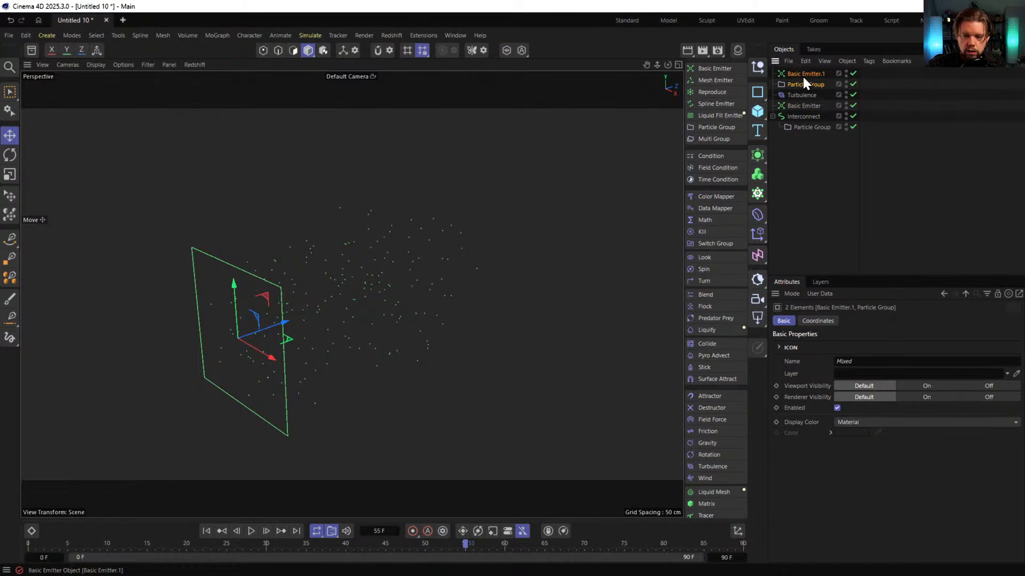
Move the copied emitter forward along Z and nest its Particle Group under the Interconnect
{"action": "left_click_drag", "start_coordinate": [285, 319], "coordinate": [416, 286]}
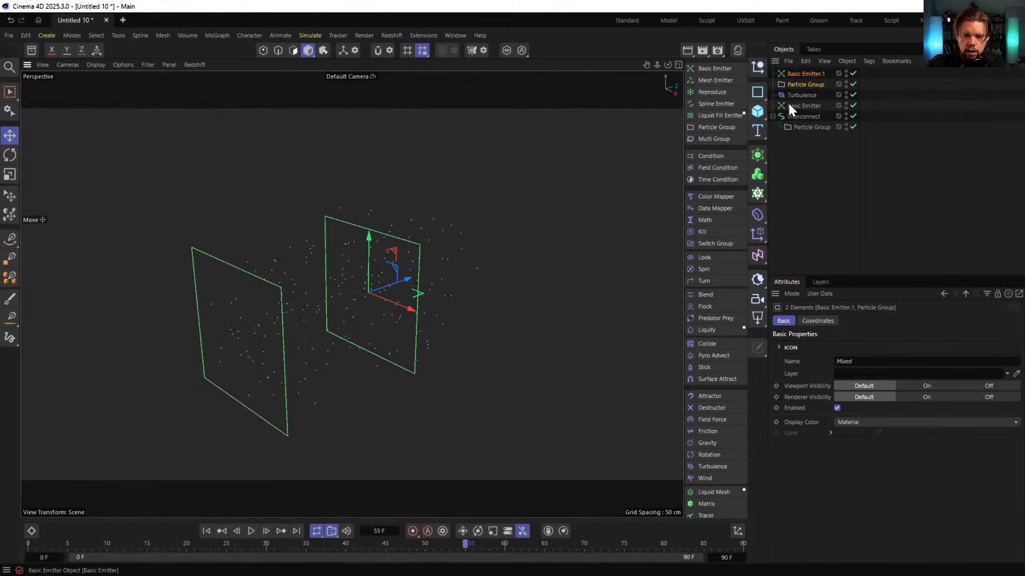
{"action": "left_click_drag", "start_coordinate": [807, 83], "coordinate": [810, 131]}
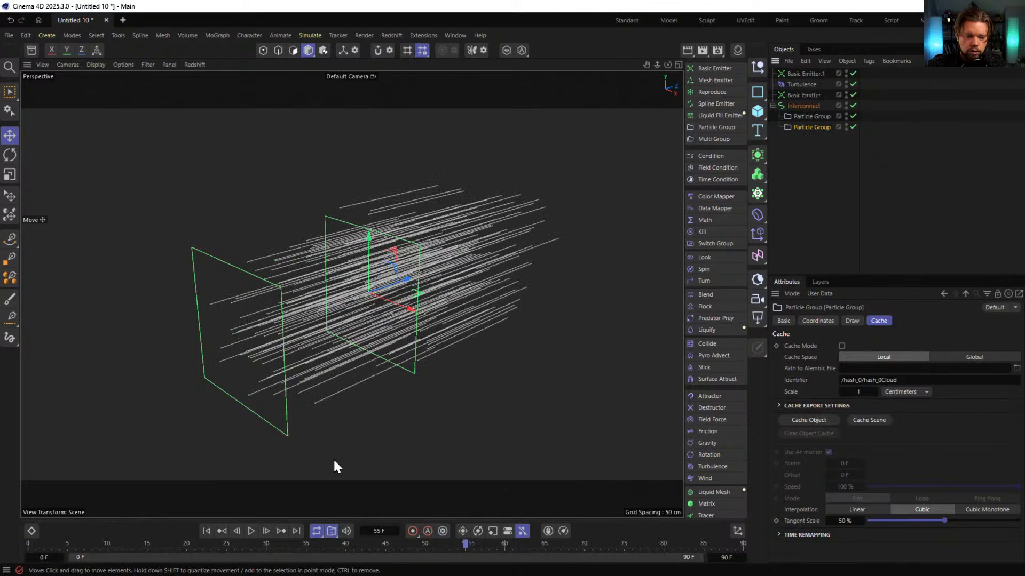
Play the simulation from frame 0 to view the interconnected particles, select the Interconnect and rewind to the start
{"action": "left_click", "coordinate": [206, 531]}
{"action": "left_click", "coordinate": [251, 531]}
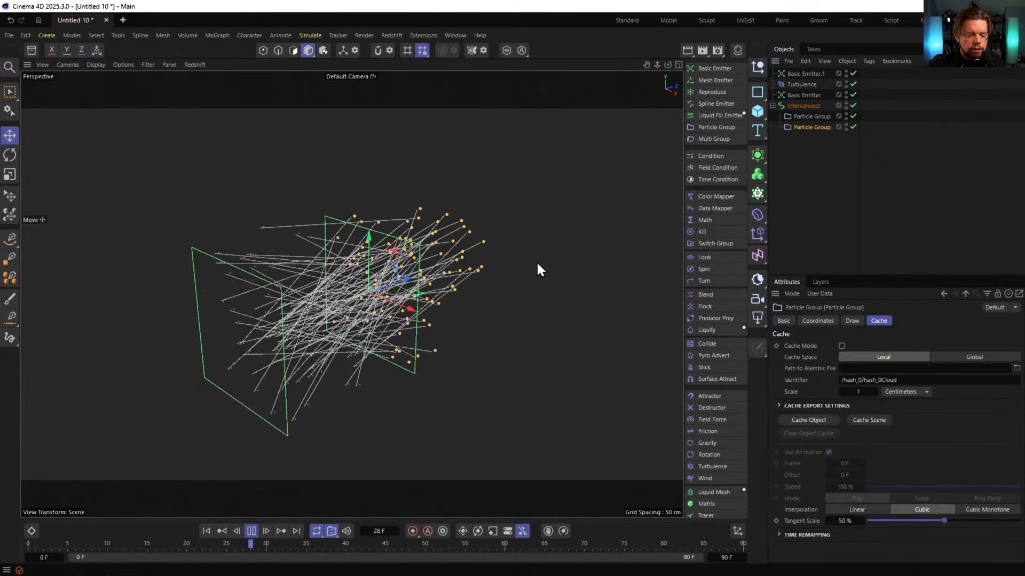
{"action": "left_click", "coordinate": [807, 106]}
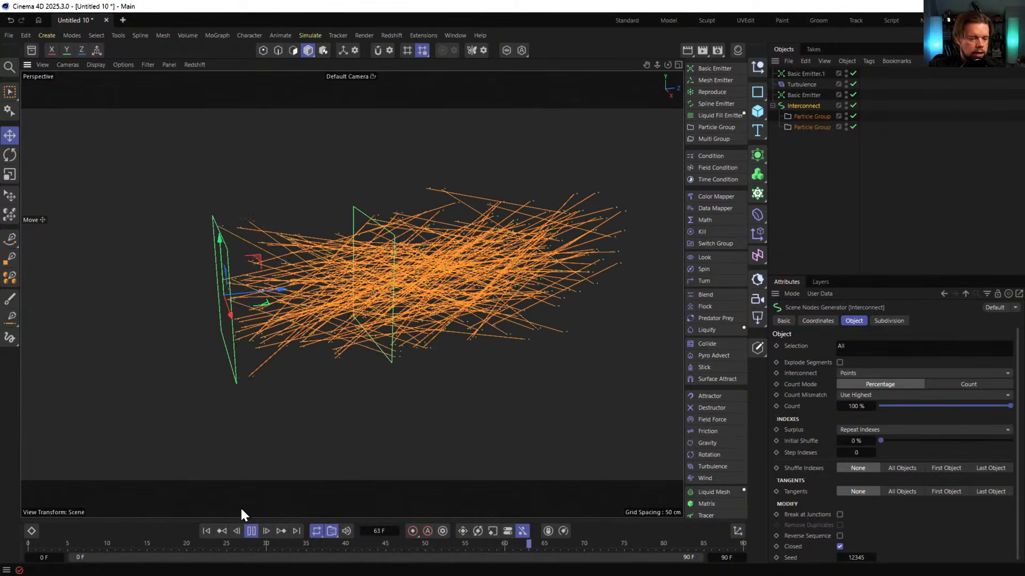
{"action": "left_click", "coordinate": [207, 531]}
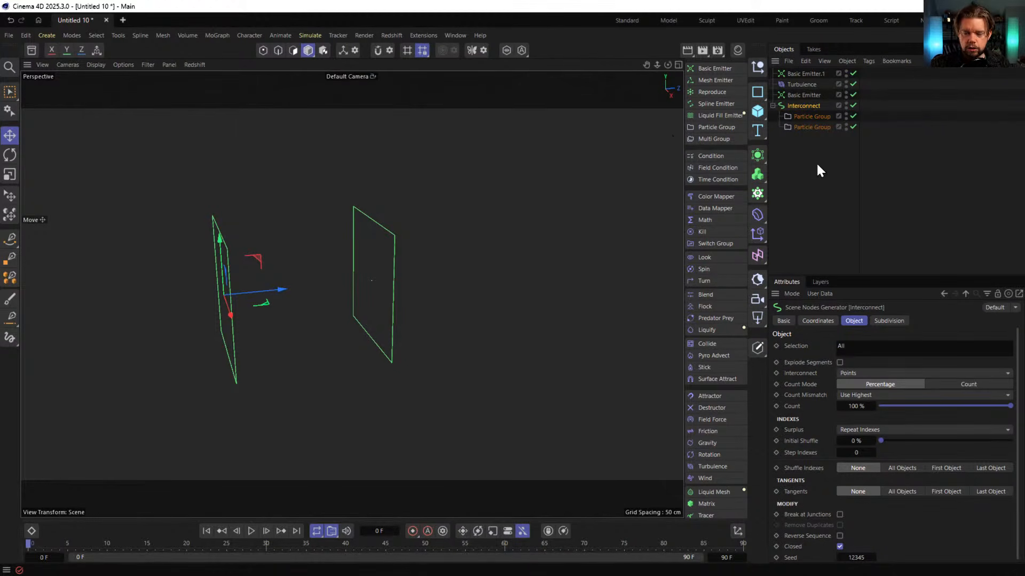
Start a new project and add a Plane with its orientation set to +Z
{"action": "left_click", "coordinate": [123, 21]}
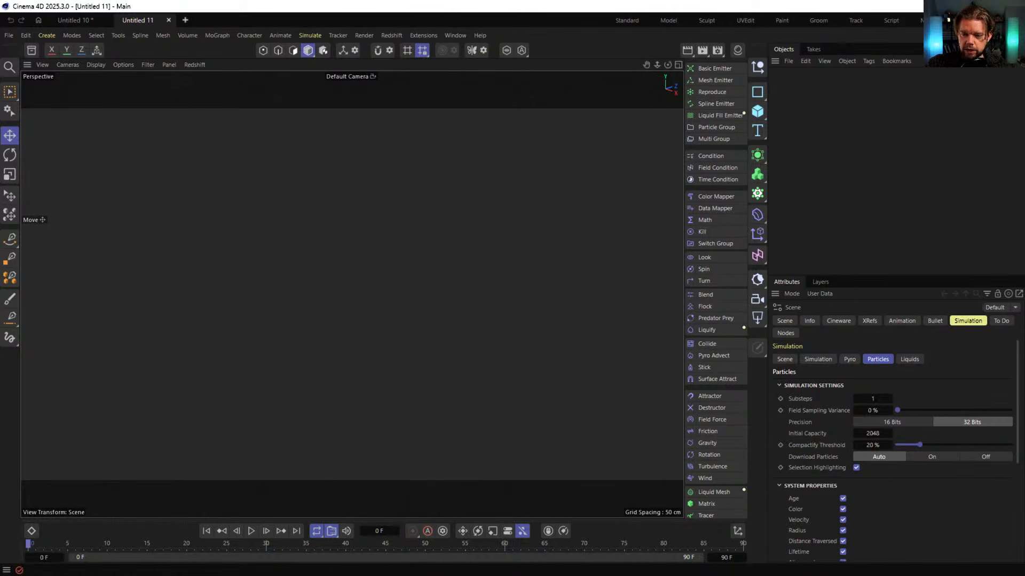
{"action": "left_click", "coordinate": [757, 112]}
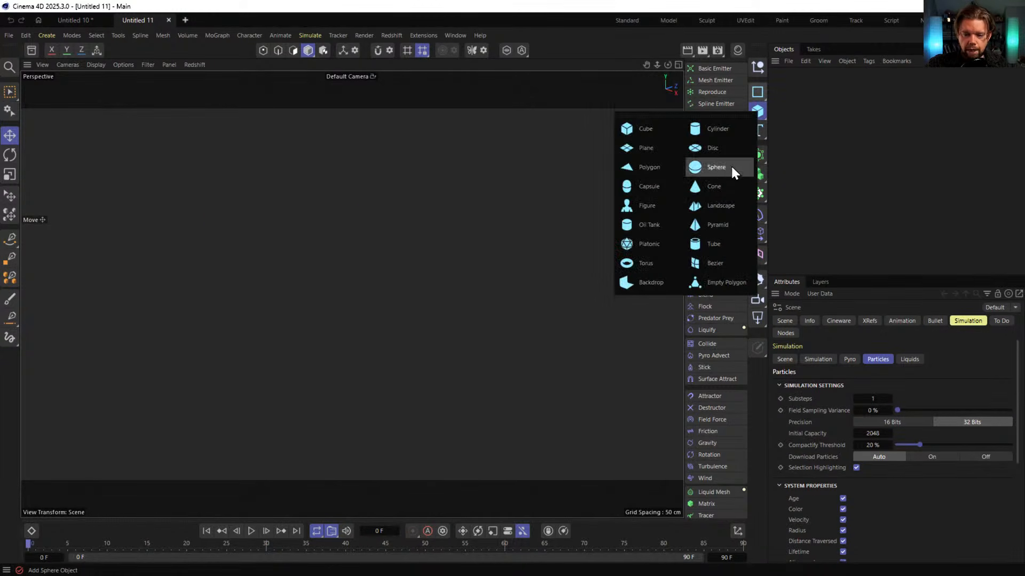
{"action": "left_click", "coordinate": [652, 149]}
{"action": "left_click", "coordinate": [971, 393]}
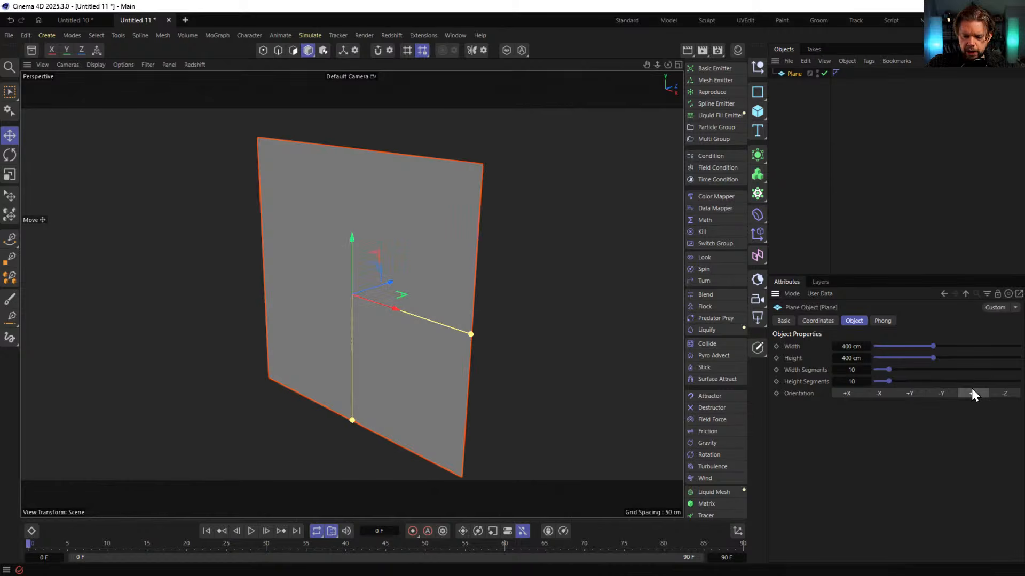
Set the viewport to Gouraud shading with lines to show the plane's segments from an angled side view
{"action": "key", "text": "n"}
{"action": "key", "text": "b"}
{"action": "left_click_drag", "start_coordinate": [426, 276], "coordinate": [396, 298], "text": "alt"}
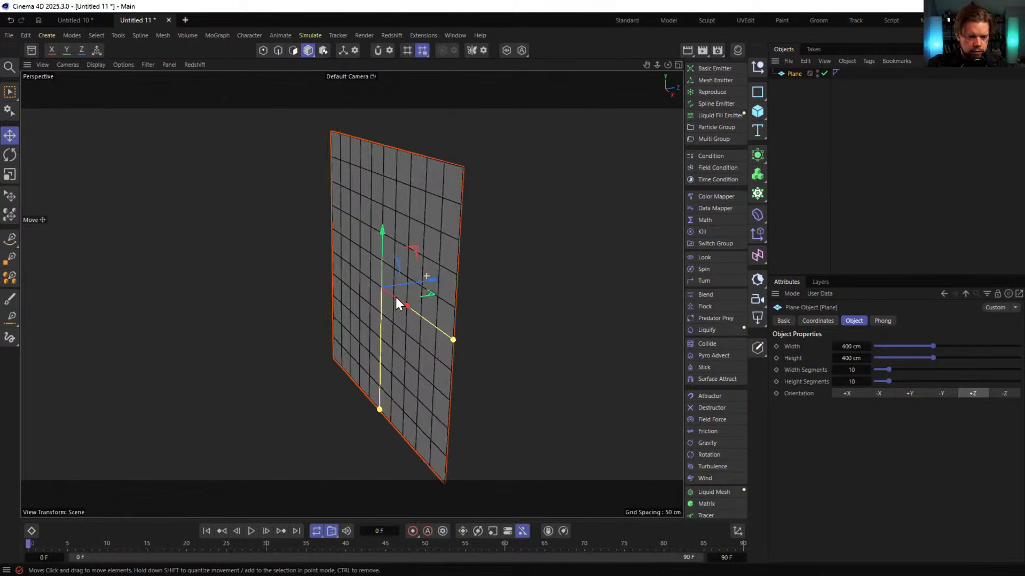
{"action": "scroll", "coordinate": [396, 303], "scroll_direction": "down", "scroll_amount": 3}
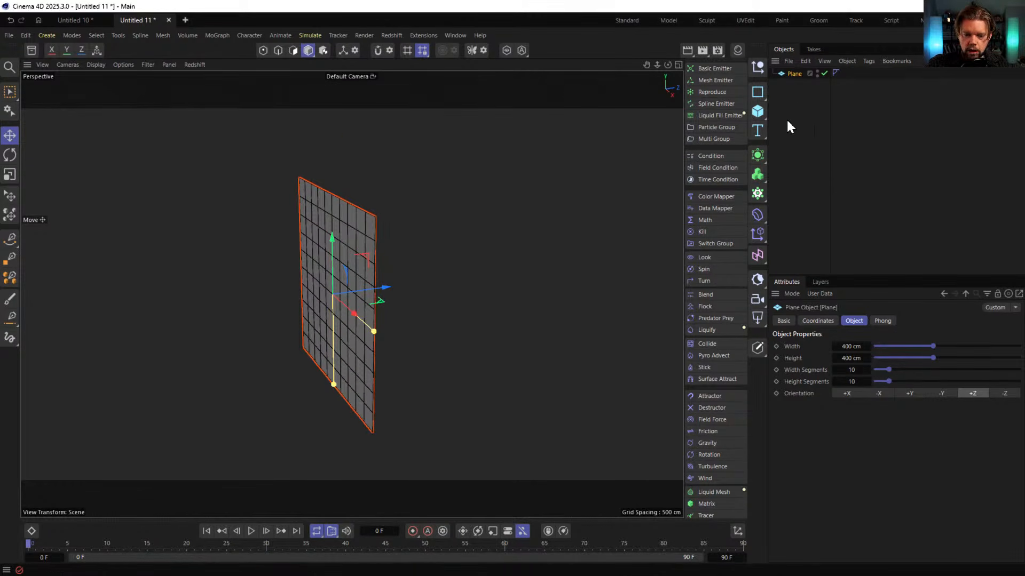
Restore the Standard layout and add an Interconnect generator to the scene with the Plane
{"action": "left_click", "coordinate": [628, 21]}
{"action": "left_click", "coordinate": [794, 73]}
{"action": "key", "text": "shift+c"}
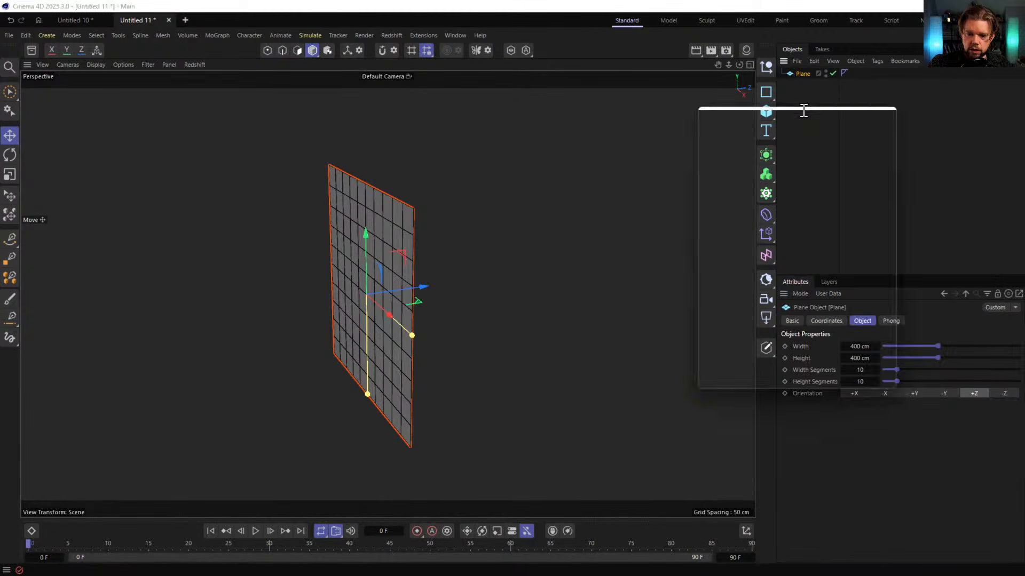
{"action": "type", "text": "ine"}
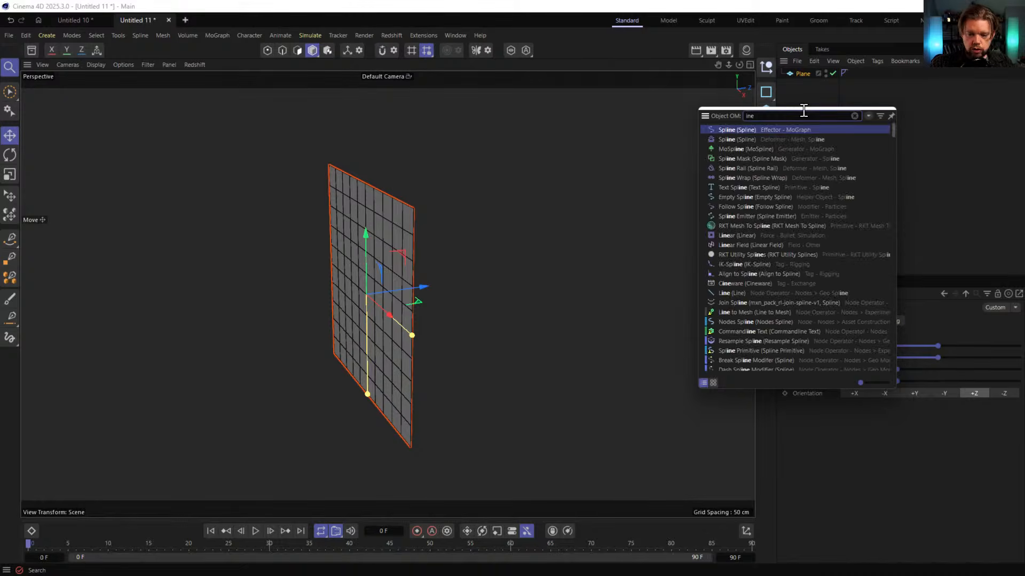
{"action": "key", "text": "BackSpace"}
{"action": "key", "text": "BackSpace"}
{"action": "key", "text": "BackSpace"}
{"action": "type", "text": "inter"}
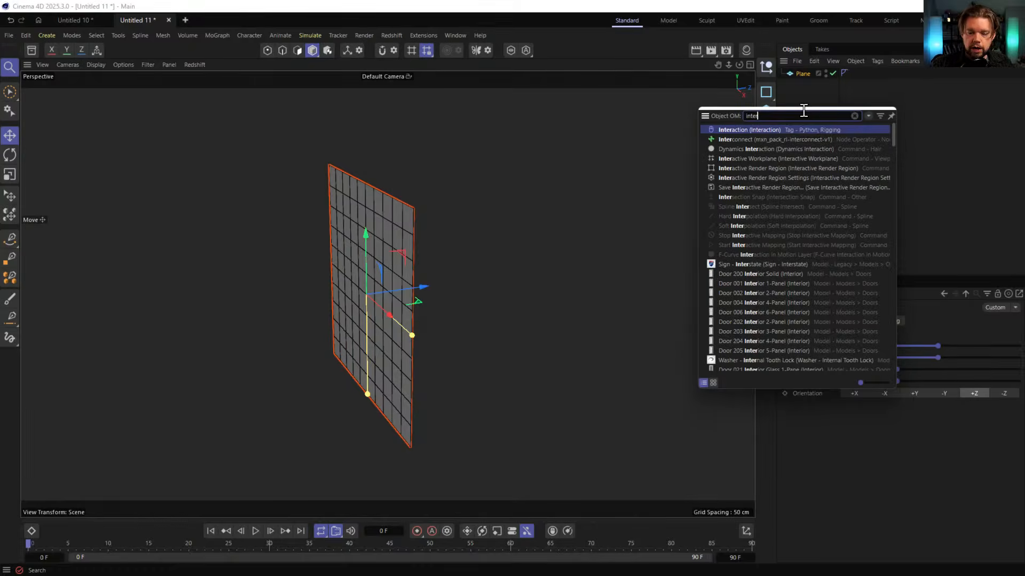
{"action": "left_click", "coordinate": [724, 140]}
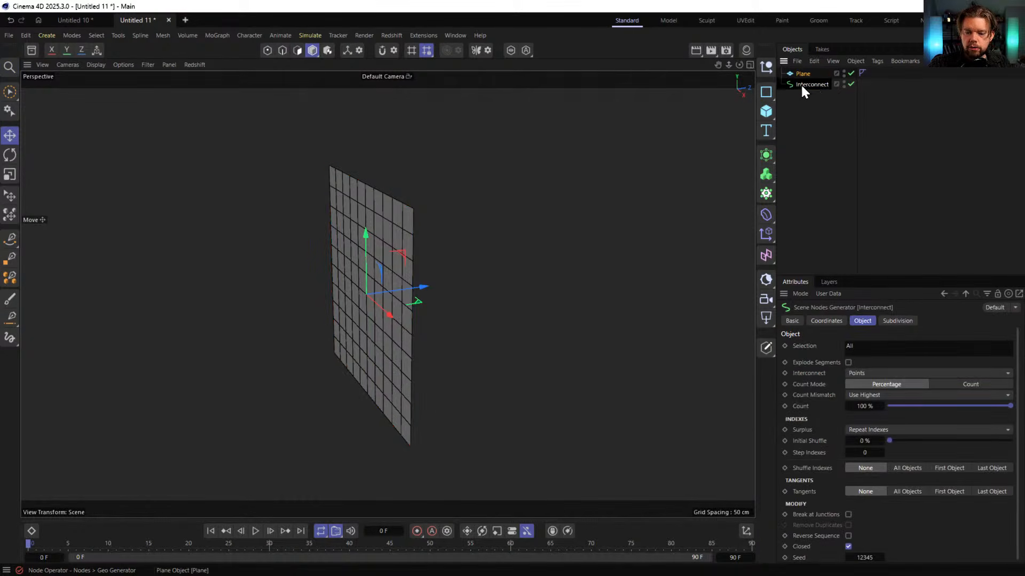
Nest the Plane and a duplicate of it under the Interconnect, moving the duplicate far along the Z axis
{"action": "left_click_drag", "start_coordinate": [801, 86], "coordinate": [805, 92]}
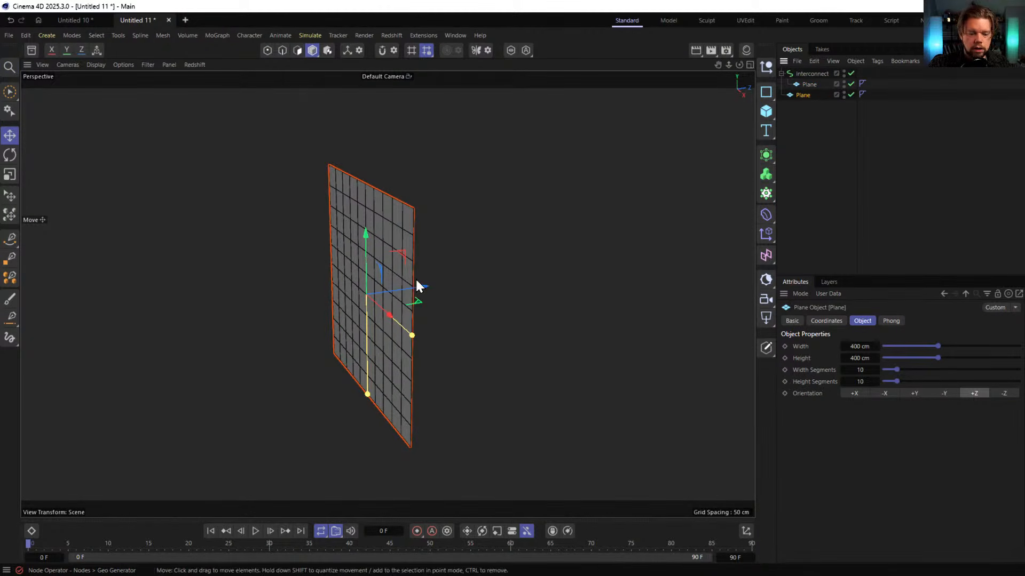
{"action": "left_click_drag", "start_coordinate": [419, 286], "coordinate": [754, 240]}
{"action": "key", "text": "ctrl+z"}
{"action": "left_click_drag", "start_coordinate": [809, 84], "coordinate": [805, 87]}
{"action": "left_click_drag", "start_coordinate": [422, 287], "coordinate": [754, 240]}
{"action": "right_click_drag", "start_coordinate": [482, 283], "coordinate": [405, 320], "text": "alt"}
{"action": "middle_click_drag", "start_coordinate": [688, 283], "coordinate": [449, 315], "text": "alt"}
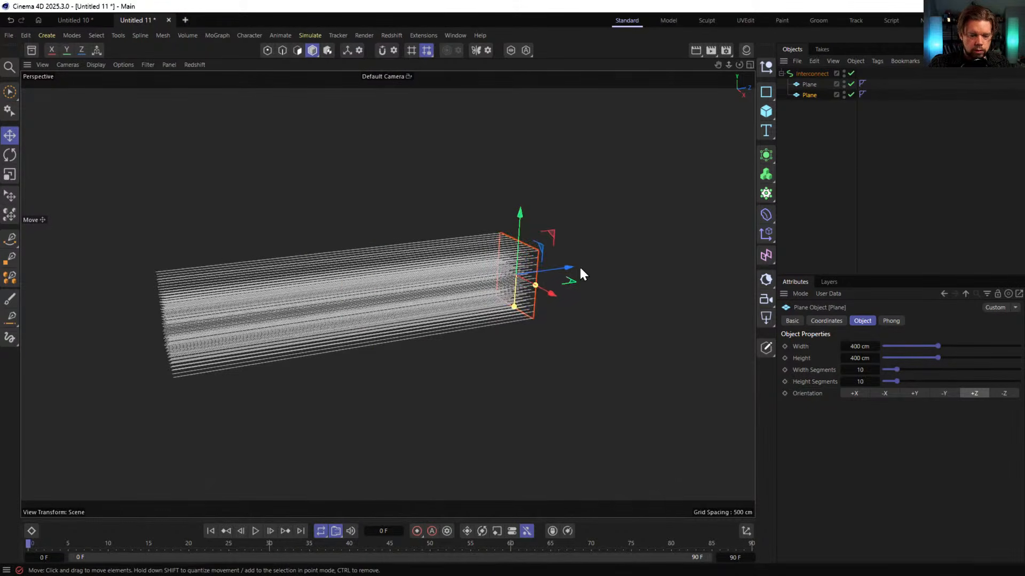
{"action": "left_click_drag", "start_coordinate": [572, 267], "coordinate": [705, 237]}
{"action": "mouse_move", "coordinate": [279, 272]}
{"action": "left_mouse_down", "text": "alt"}
{"action": "mouse_move", "coordinate": [323, 270]}
{"action": "mouse_move", "coordinate": [291, 259]}
{"action": "left_mouse_up", "text": "alt"}
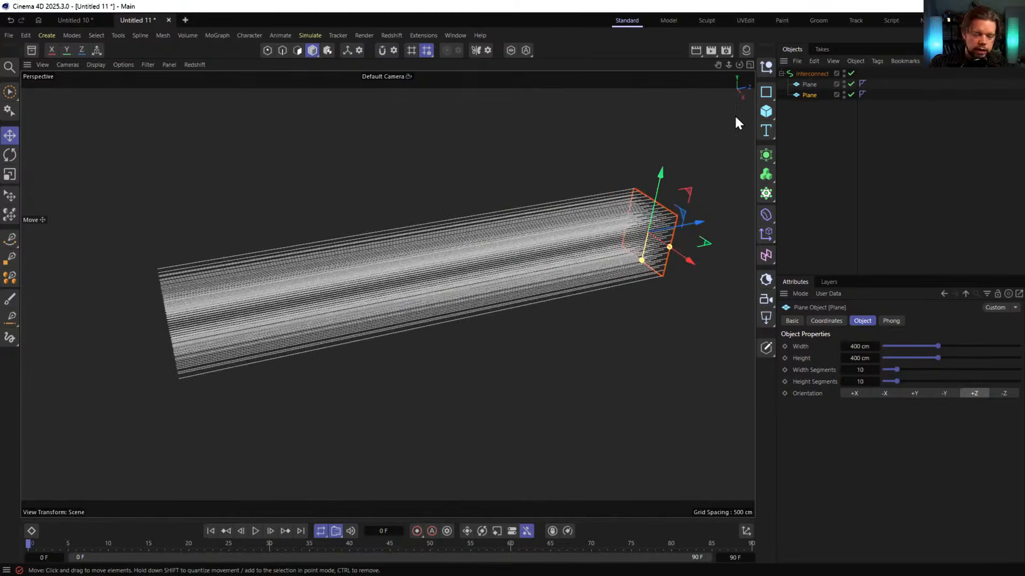
Set the Interconnect's subdivision interpolation to Subdivided with a Max Length of 10 cm
{"action": "left_click", "coordinate": [818, 74]}
{"action": "left_click", "coordinate": [892, 322]}
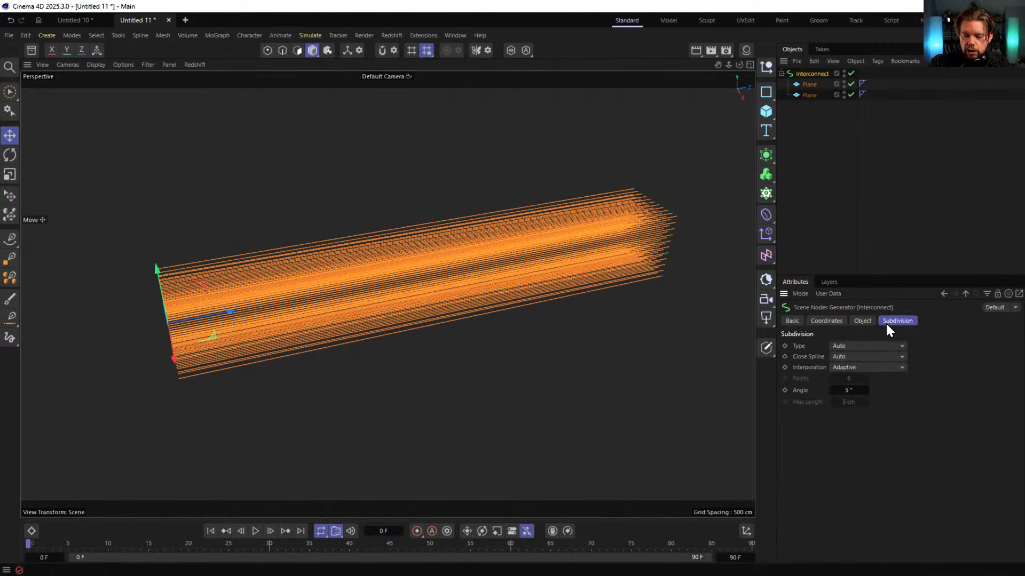
{"action": "left_click", "coordinate": [843, 368]}
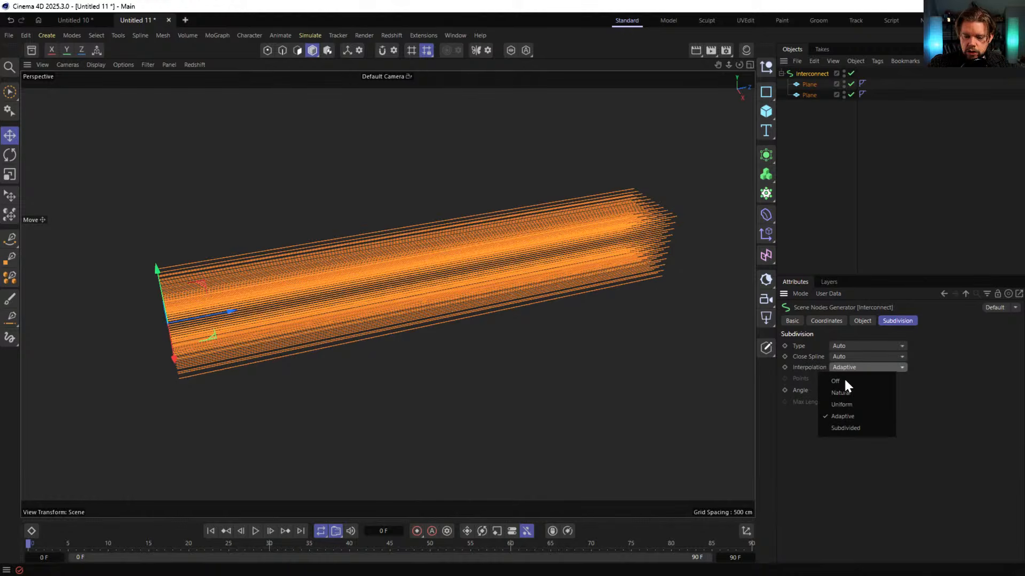
{"action": "left_click", "coordinate": [856, 428]}
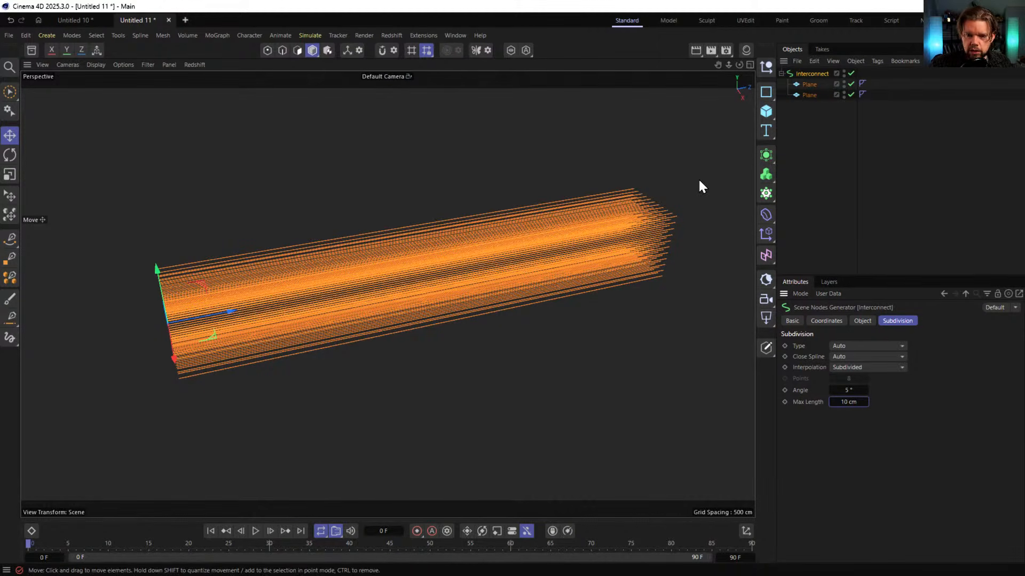
Try enlarging the first Plane under the Interconnect and undo the scaling
{"action": "left_click", "coordinate": [804, 84]}
{"action": "key", "text": "t"}
{"action": "left_click_drag", "start_coordinate": [475, 283], "coordinate": [542, 277]}
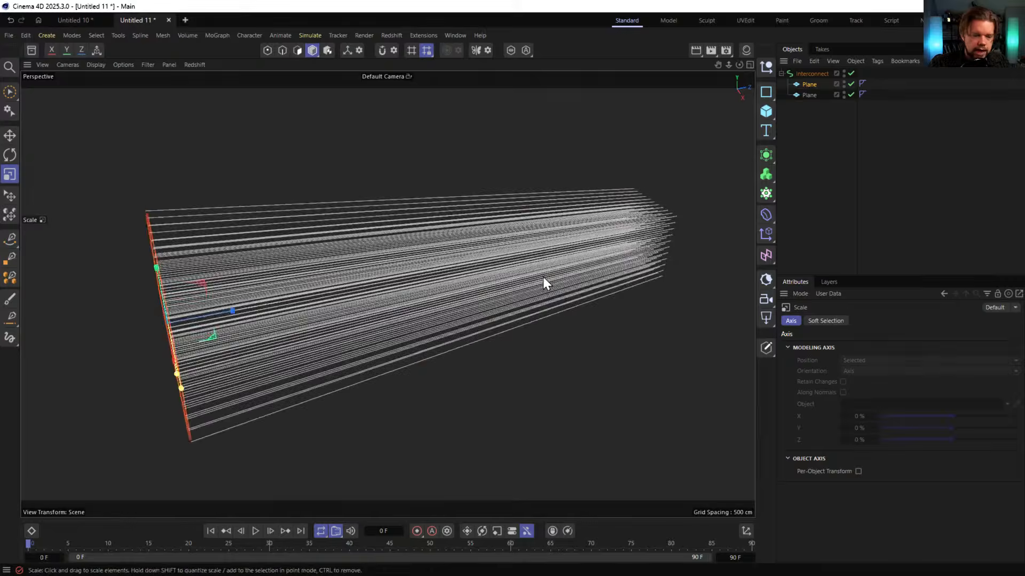
{"action": "key", "text": "ctrl+z"}
{"action": "left_click_drag", "start_coordinate": [624, 212], "coordinate": [694, 182], "text": "alt"}
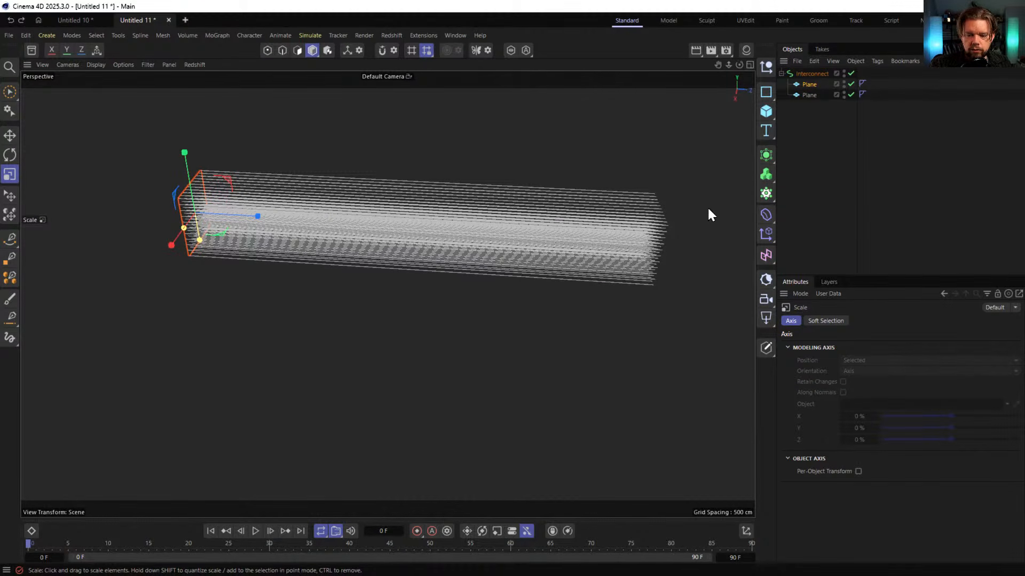
{"action": "left_click_drag", "start_coordinate": [745, 147], "coordinate": [566, 213], "text": "alt"}
Apply a Rope simulation tag to the Interconnect
{"action": "right_click", "coordinate": [802, 75]}
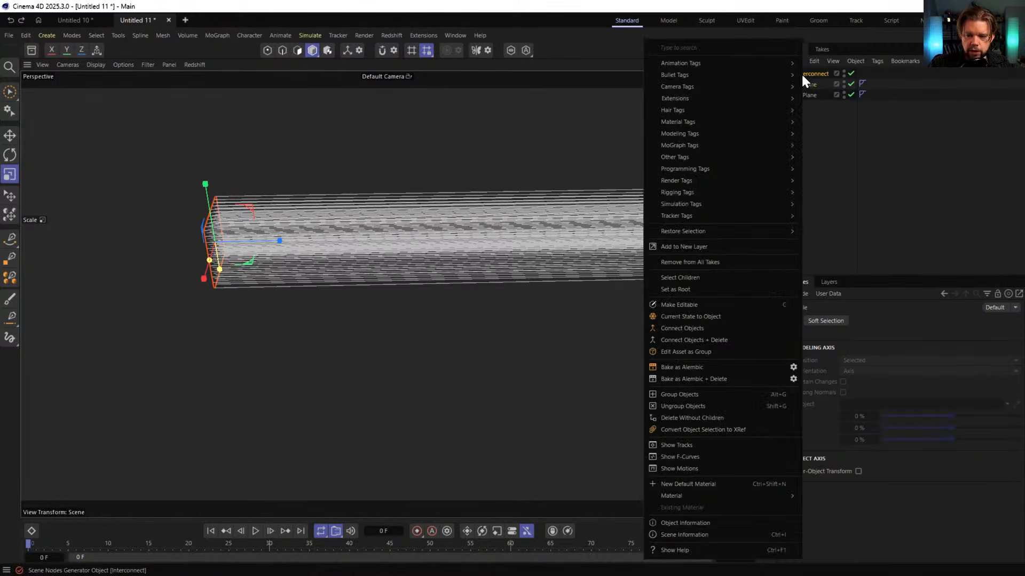
{"action": "left_click", "coordinate": [811, 73]}
{"action": "left_click", "coordinate": [859, 320]}
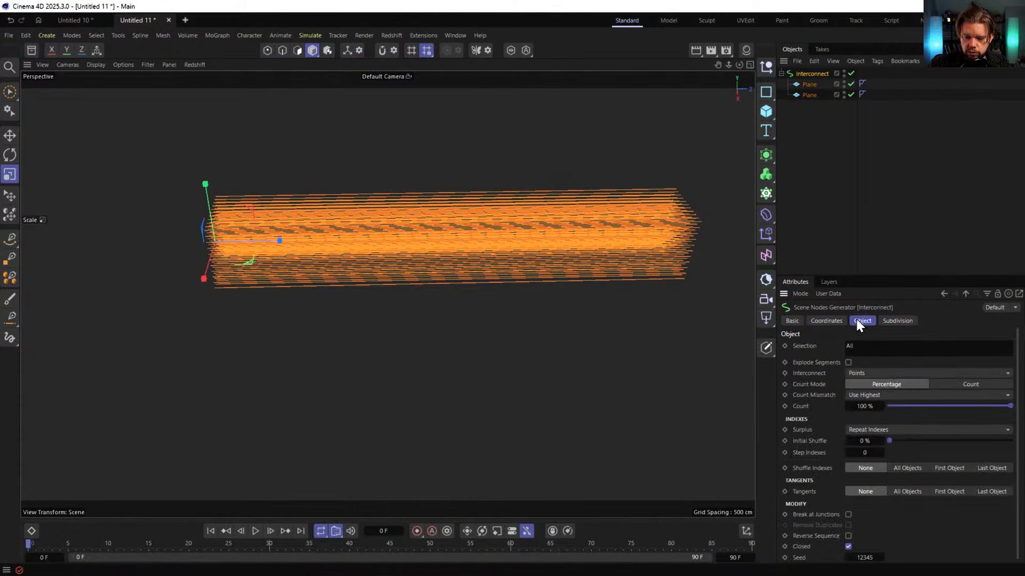
{"action": "right_click", "coordinate": [806, 72]}
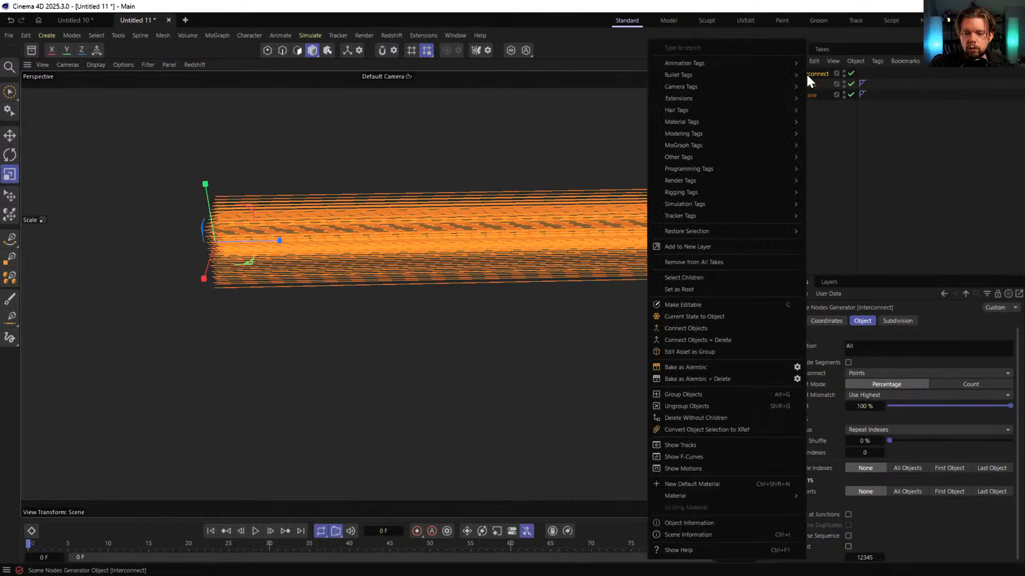
{"action": "mouse_move", "coordinate": [694, 207]}
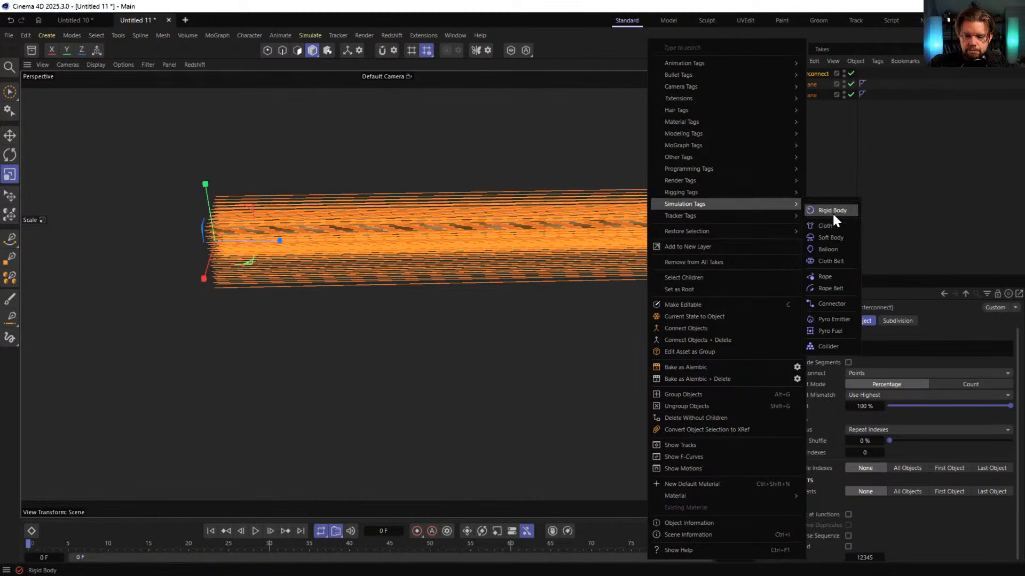
{"action": "left_click", "coordinate": [834, 276]}
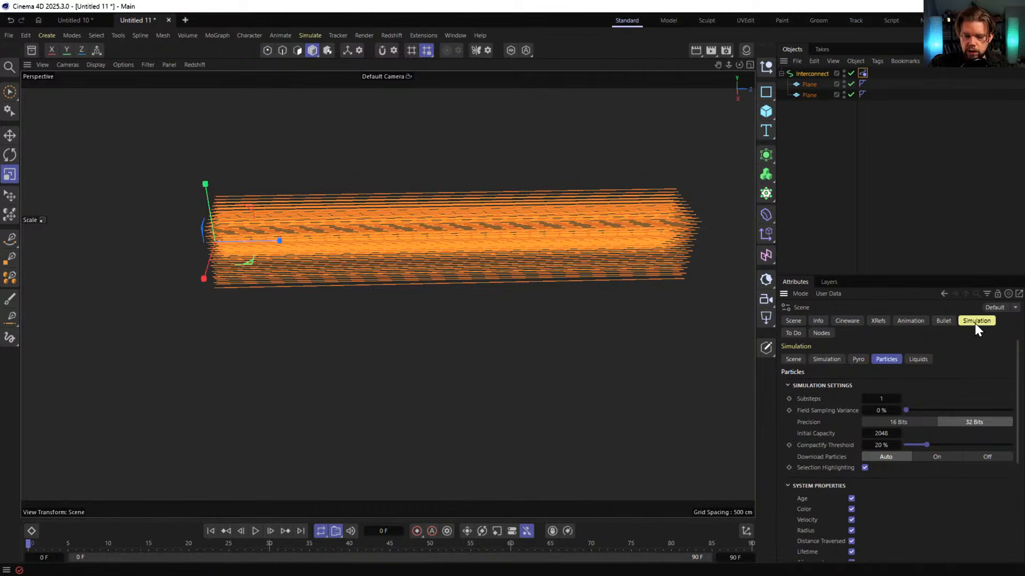
Set the project's simulation scene gravity to 0 cm
{"action": "left_click", "coordinate": [830, 359]}
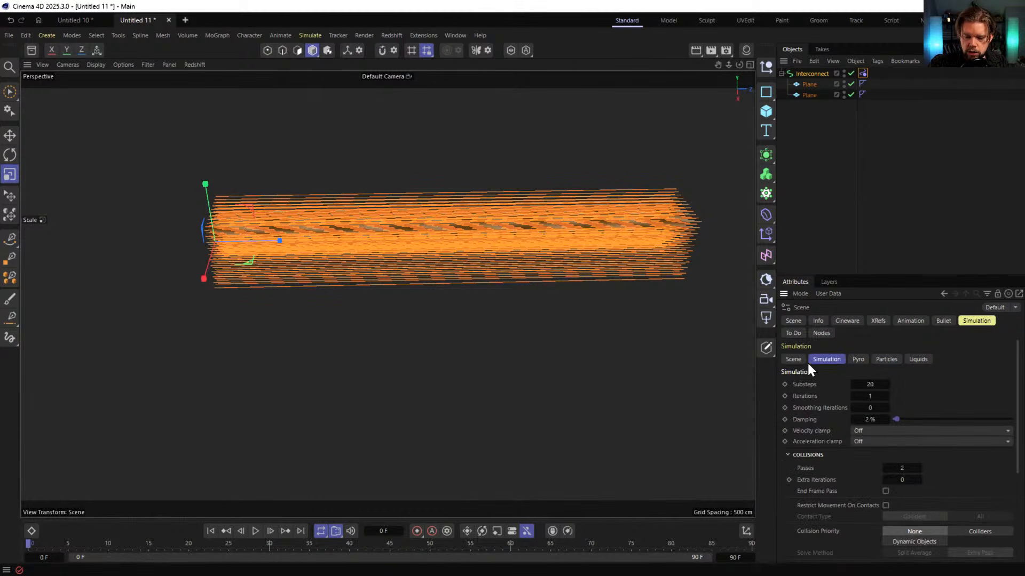
{"action": "left_click", "coordinate": [794, 359]}
{"action": "left_click", "coordinate": [886, 407]}
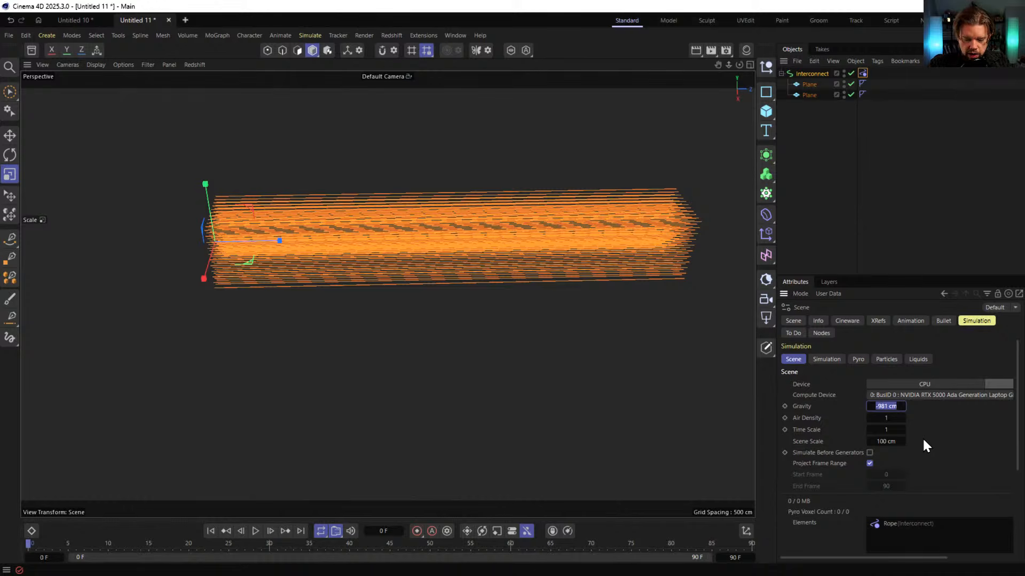
{"action": "type", "text": "0"}
{"action": "key", "text": "Return"}
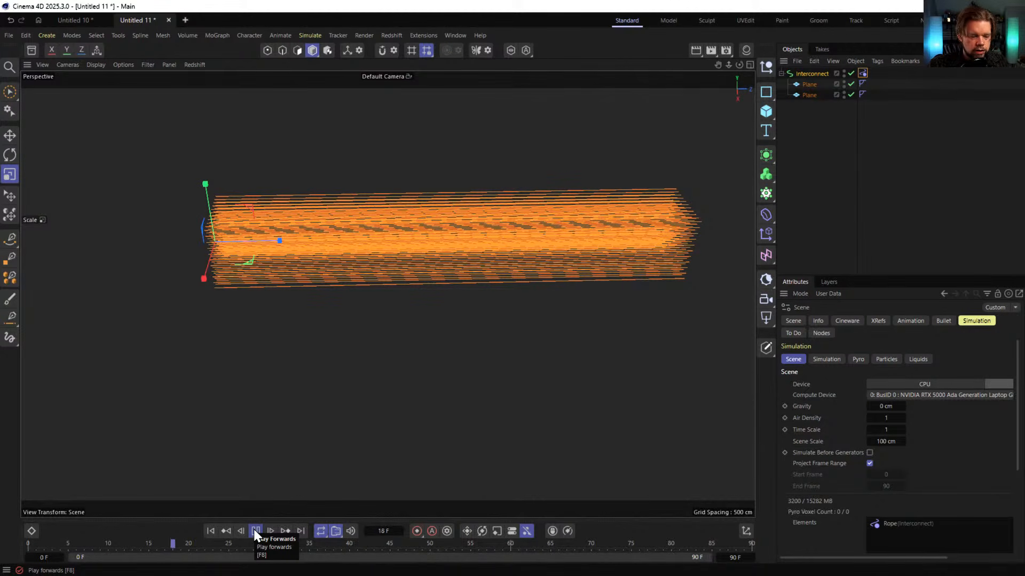
Stop the playback and extend the project's end to frame 999
{"action": "left_click", "coordinate": [255, 530]}
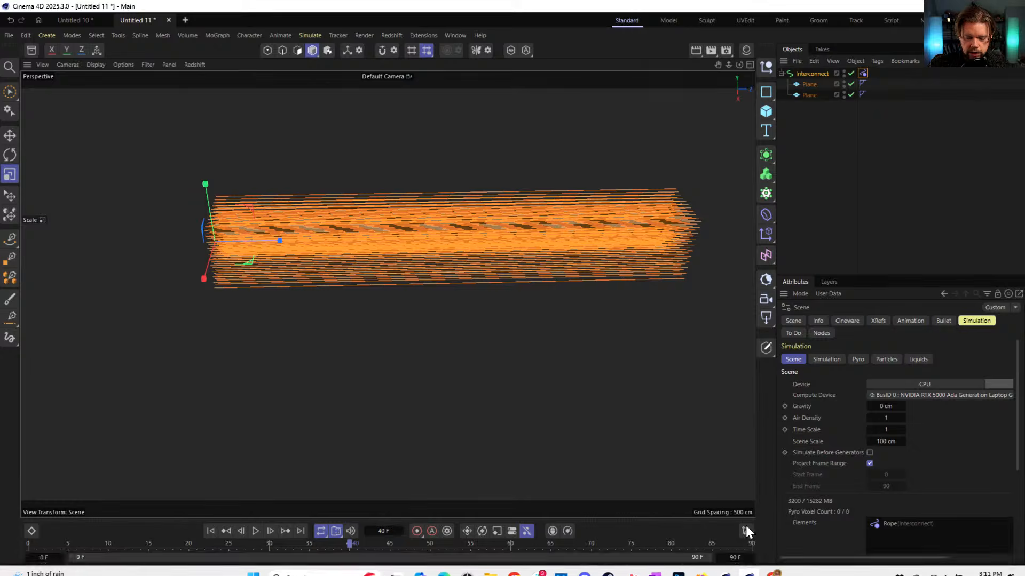
{"action": "left_click", "coordinate": [735, 557]}
{"action": "type", "text": "999"}
{"action": "key", "text": "Return"}
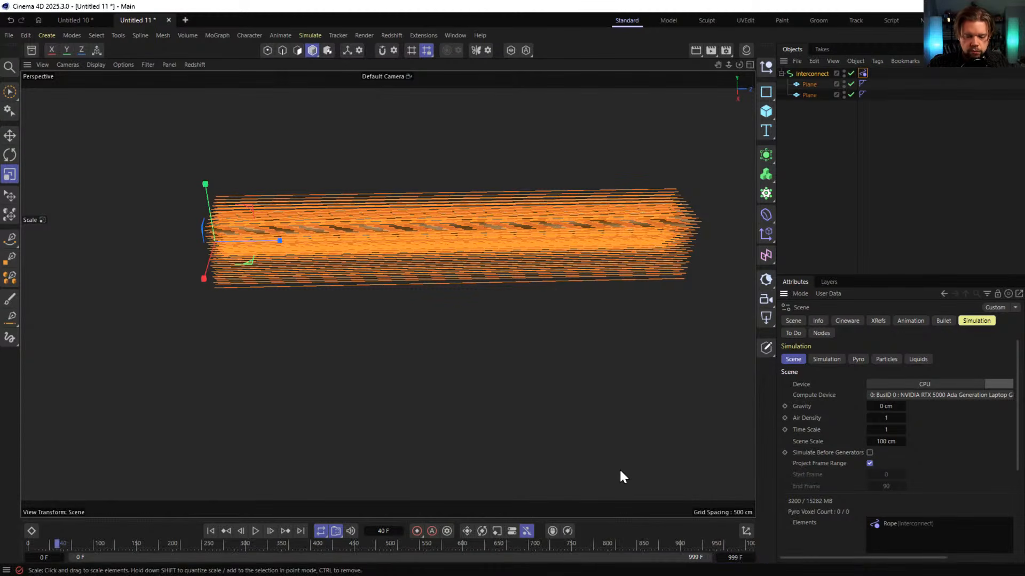
Add a Turbulence force with a Strength of 25 cm and a Scale of about 90%
{"action": "left_click", "coordinate": [761, 232]}
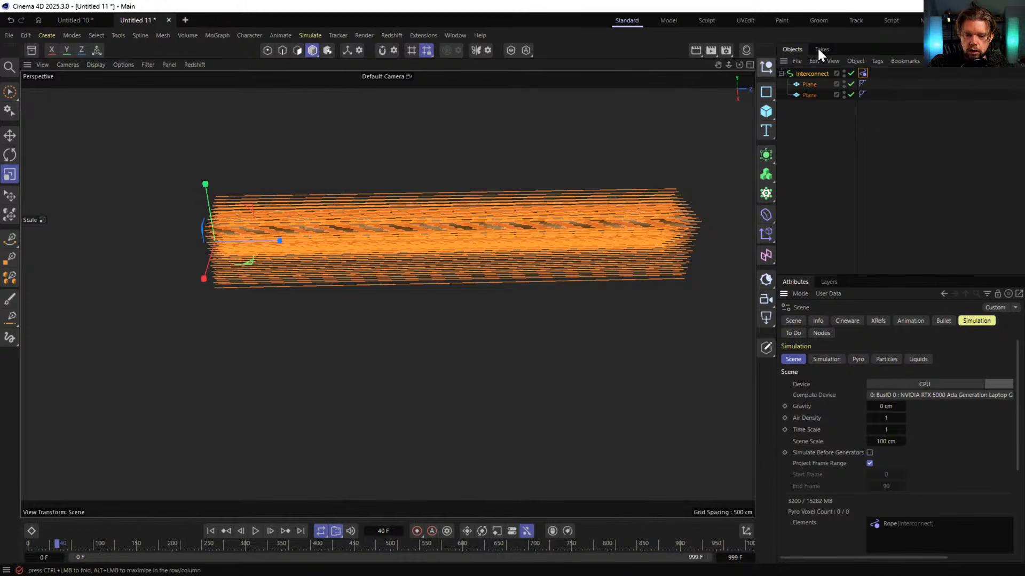
{"action": "left_click", "coordinate": [312, 36]}
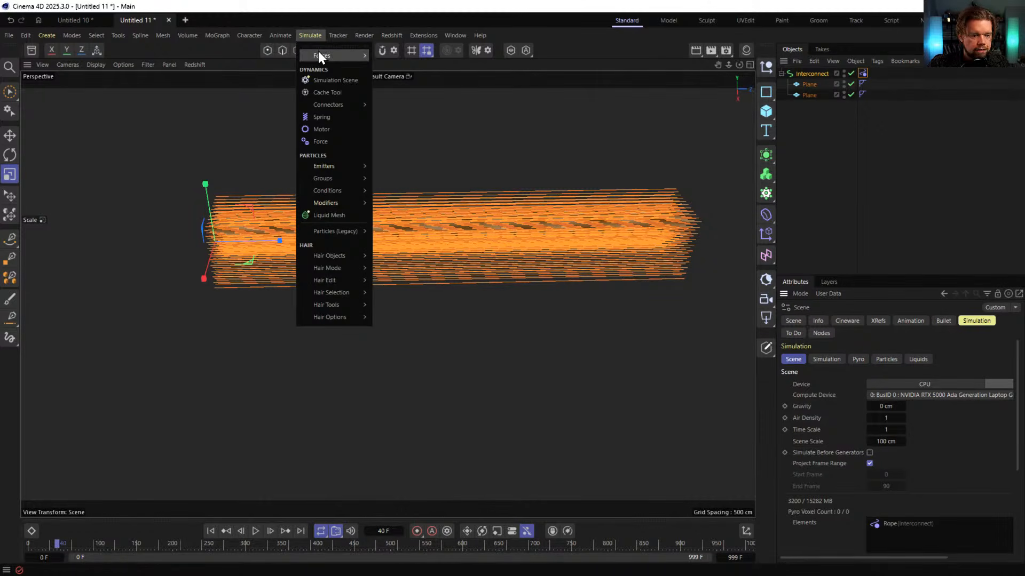
{"action": "mouse_move", "coordinate": [320, 53]}
{"action": "left_click", "coordinate": [409, 146]}
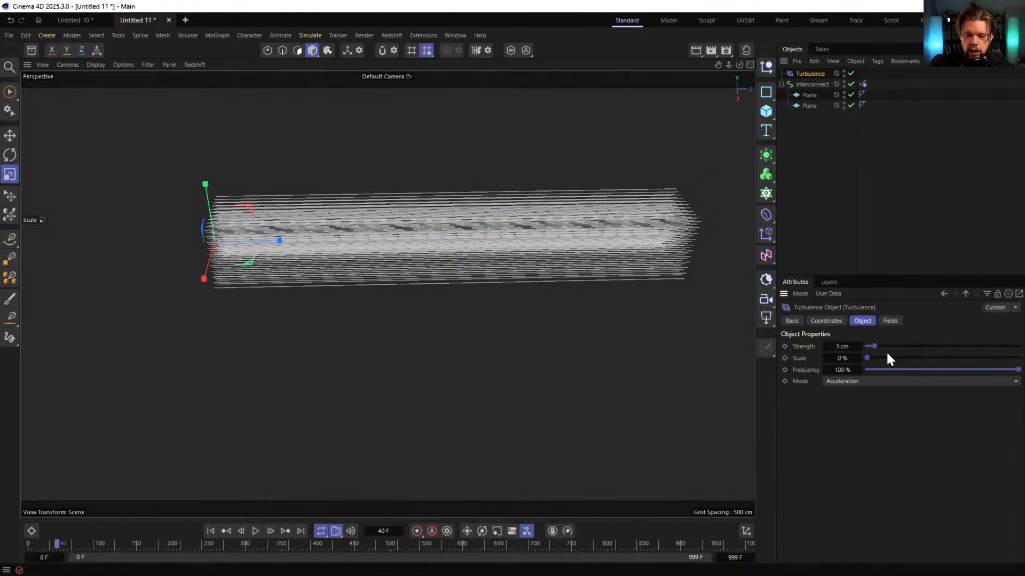
{"action": "left_click_drag", "start_coordinate": [887, 357], "coordinate": [1003, 357]}
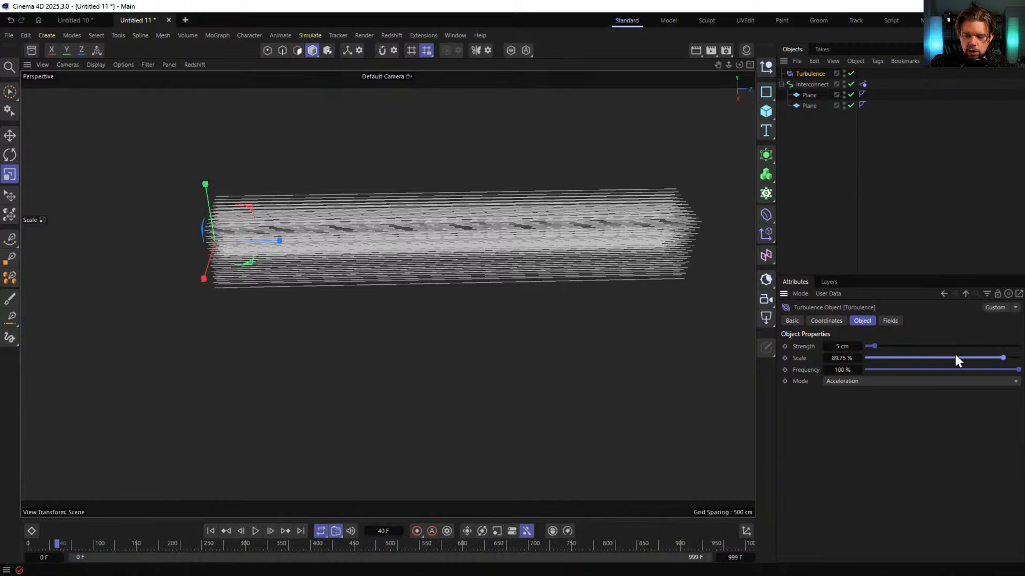
{"action": "double_click", "coordinate": [842, 346]}
{"action": "type", "text": "25"}
{"action": "key", "text": "Return"}
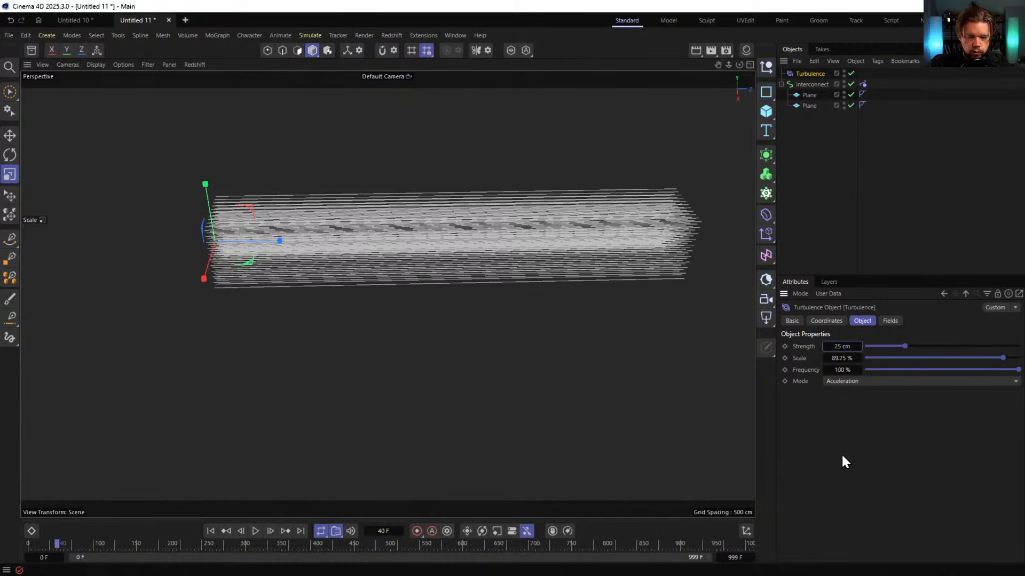
Play the rope simulation from frame 0 for about 30 frames to check the turbulence on the splines
{"action": "left_click", "coordinate": [211, 531]}
{"action": "left_click", "coordinate": [256, 531]}
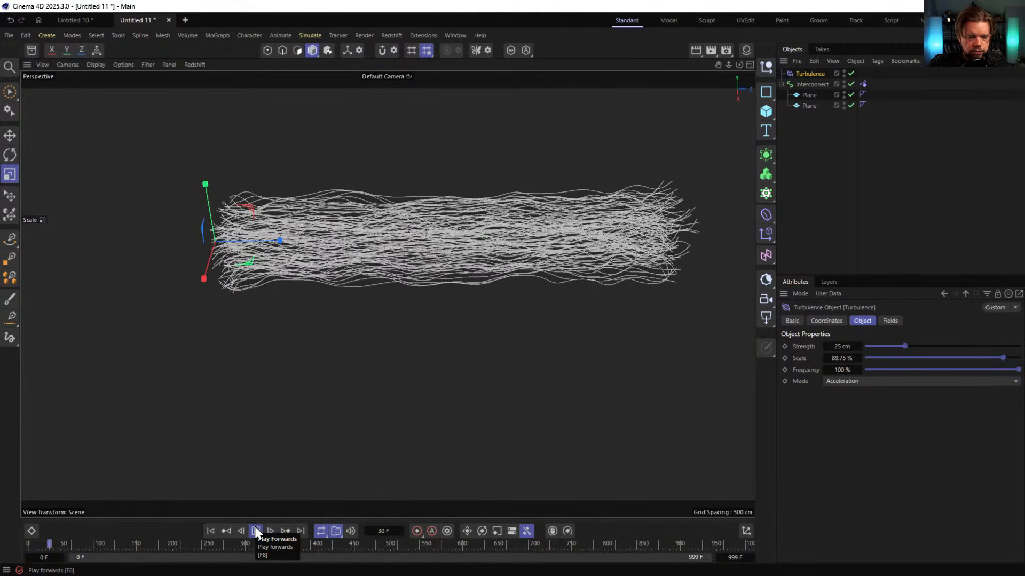
{"action": "left_click", "coordinate": [256, 531]}
Set the Turbulence's Scale to 155% and Strength to 35 cm, and rewind to frame 0
{"action": "left_click_drag", "start_coordinate": [860, 358], "coordinate": [849, 358]}
{"action": "left_click", "coordinate": [849, 358]}
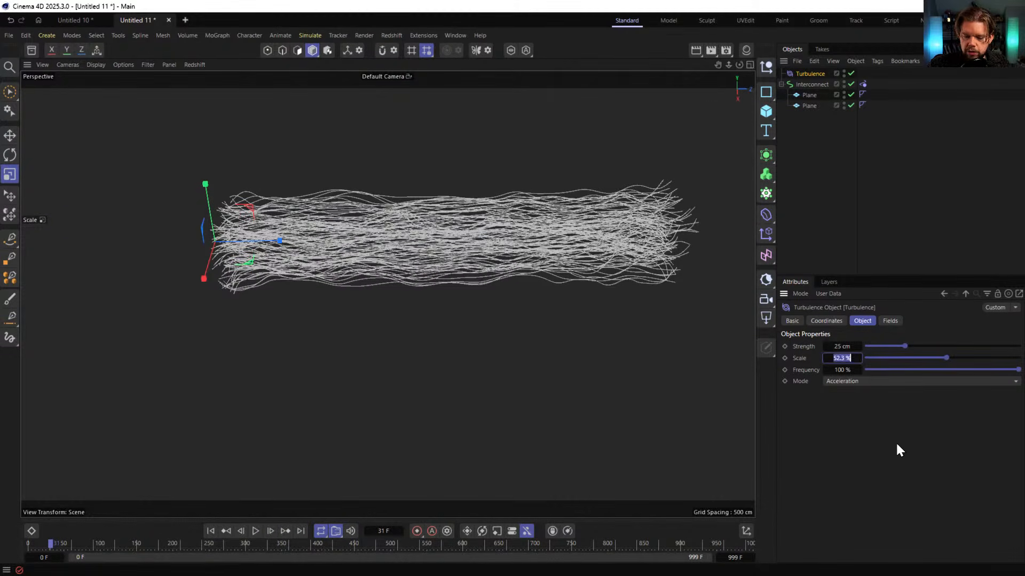
{"action": "type", "text": "155"}
{"action": "left_click", "coordinate": [849, 347]}
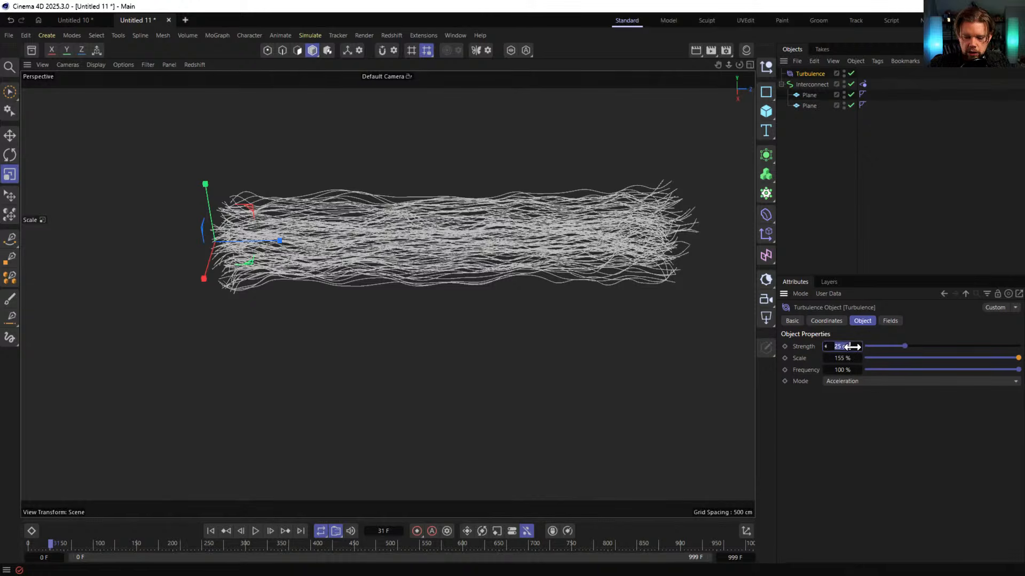
{"action": "type", "text": "35"}
{"action": "key", "text": "Return"}
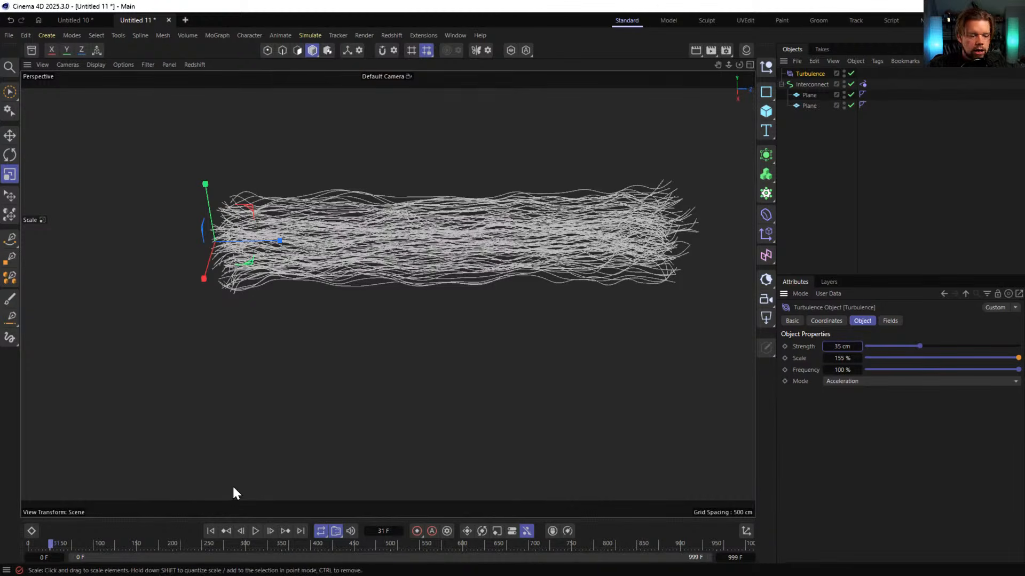
{"action": "left_click", "coordinate": [210, 530]}
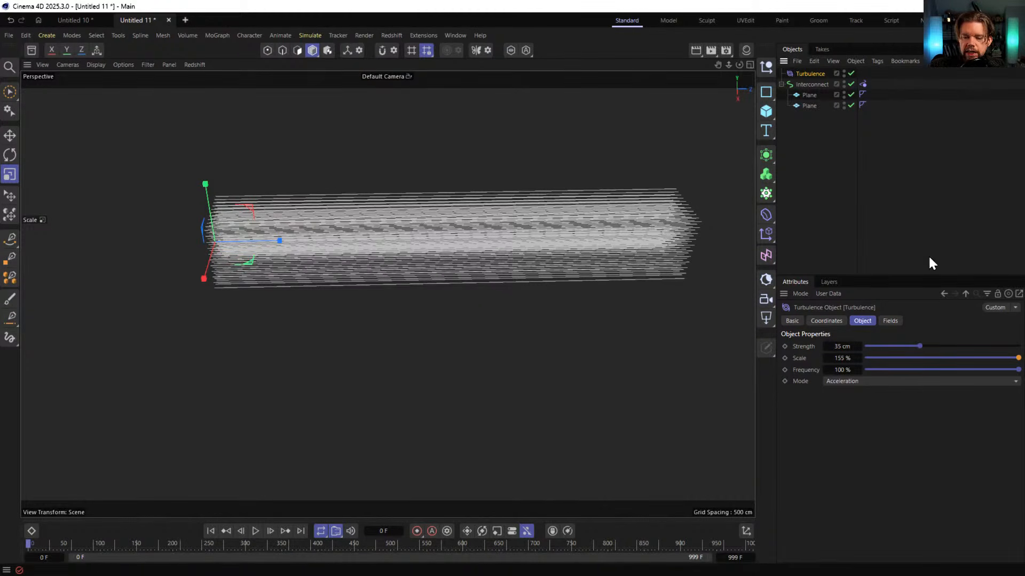
Add a Linear Field to the Turbulence with direction +Z, about 278 cm long, shifted along Z from the first Plane
{"action": "left_click", "coordinate": [890, 321]}
{"action": "left_click", "coordinate": [801, 426]}
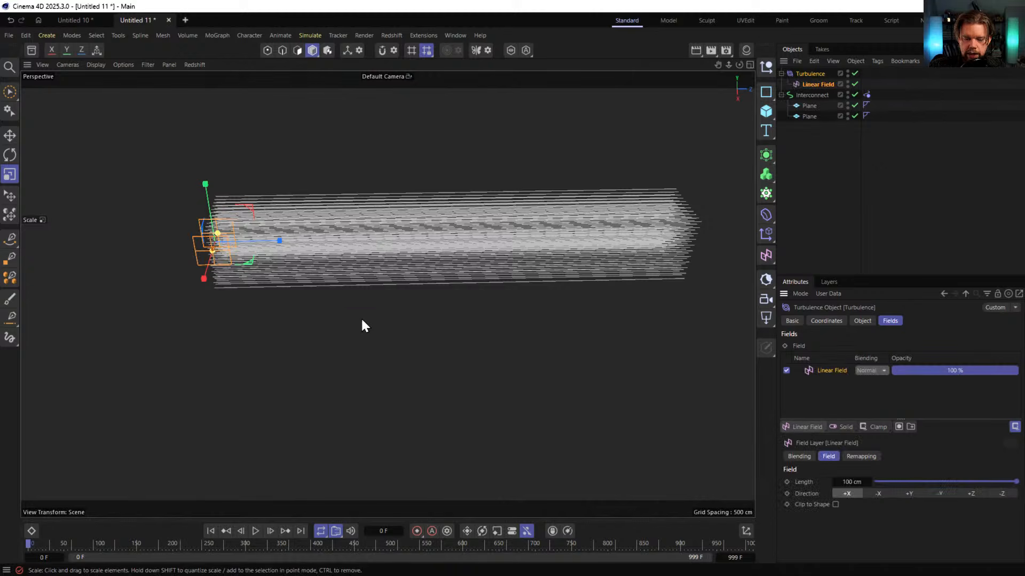
{"action": "left_click", "coordinate": [970, 494]}
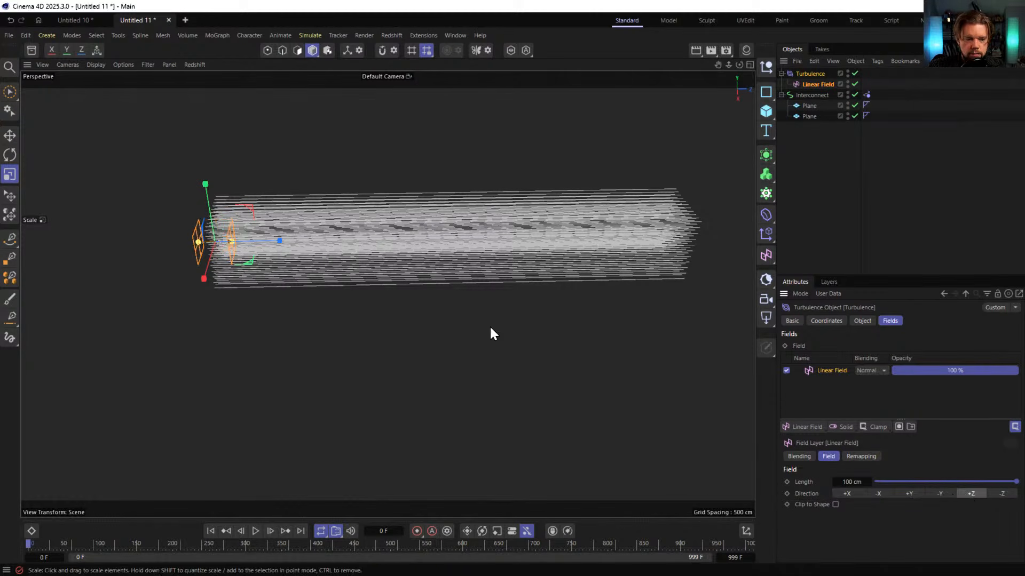
{"action": "key", "text": "e"}
{"action": "left_click_drag", "start_coordinate": [270, 241], "coordinate": [313, 243]}
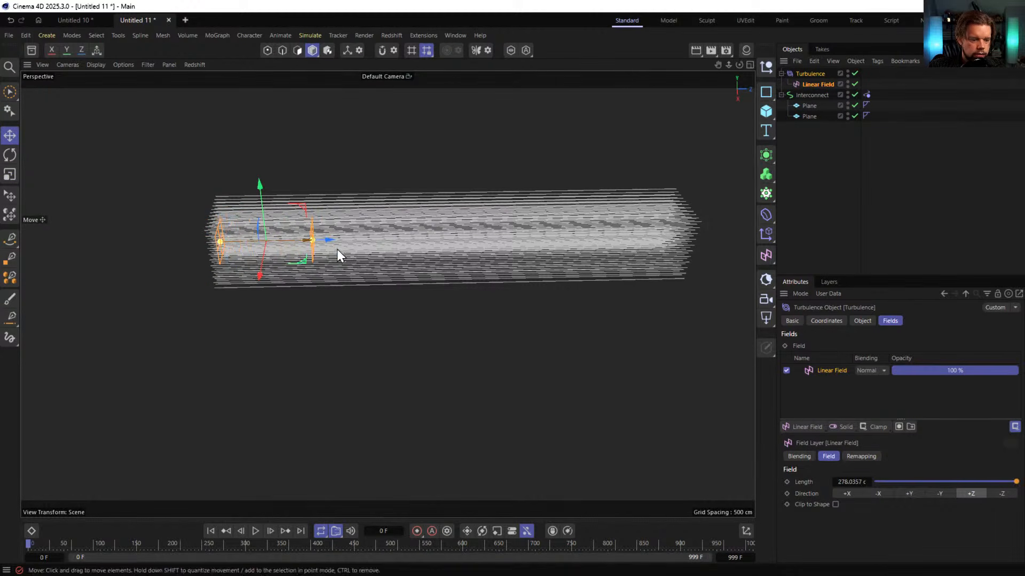
Set the Linear Field's direction to -Z and move it along Z toward the middle of the splines while the simulation plays
{"action": "left_click", "coordinate": [252, 529]}
{"action": "left_click", "coordinate": [210, 531]}
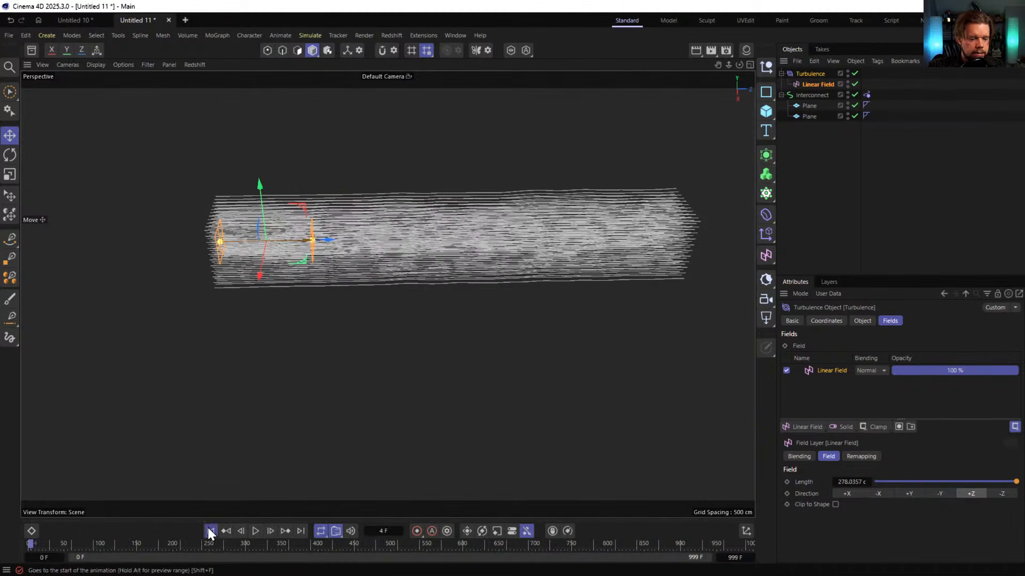
{"action": "left_click", "coordinate": [993, 493]}
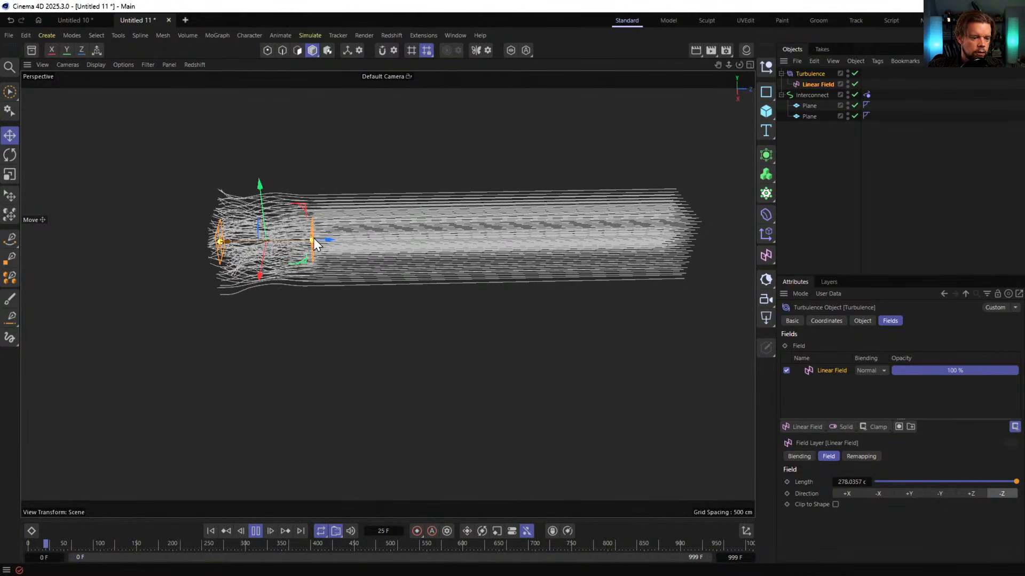
{"action": "left_click_drag", "start_coordinate": [326, 240], "coordinate": [533, 235]}
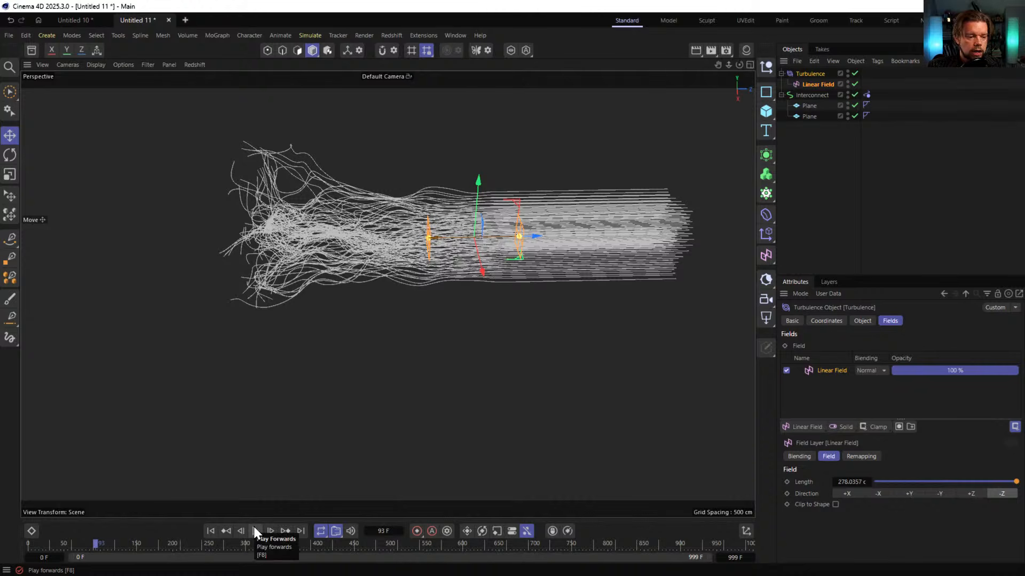
Inspect the simulated splines around the Linear Field from several angles at frame 93, and rewind to frame 0
{"action": "left_click_drag", "start_coordinate": [427, 251], "coordinate": [380, 246], "text": "alt"}
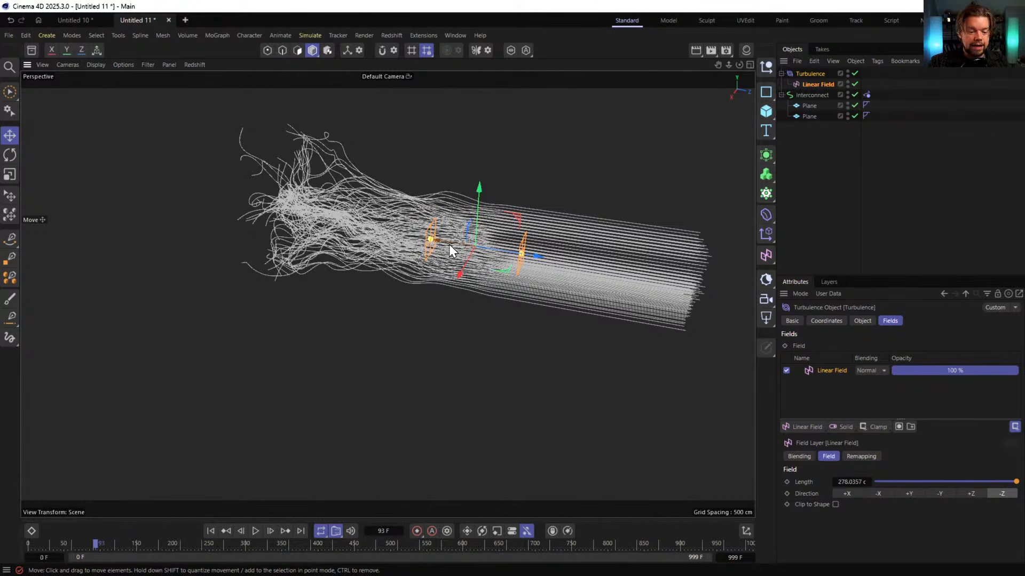
{"action": "scroll", "coordinate": [455, 239], "scroll_direction": "up", "scroll_amount": 3}
{"action": "left_click_drag", "start_coordinate": [507, 268], "coordinate": [385, 264], "text": "alt"}
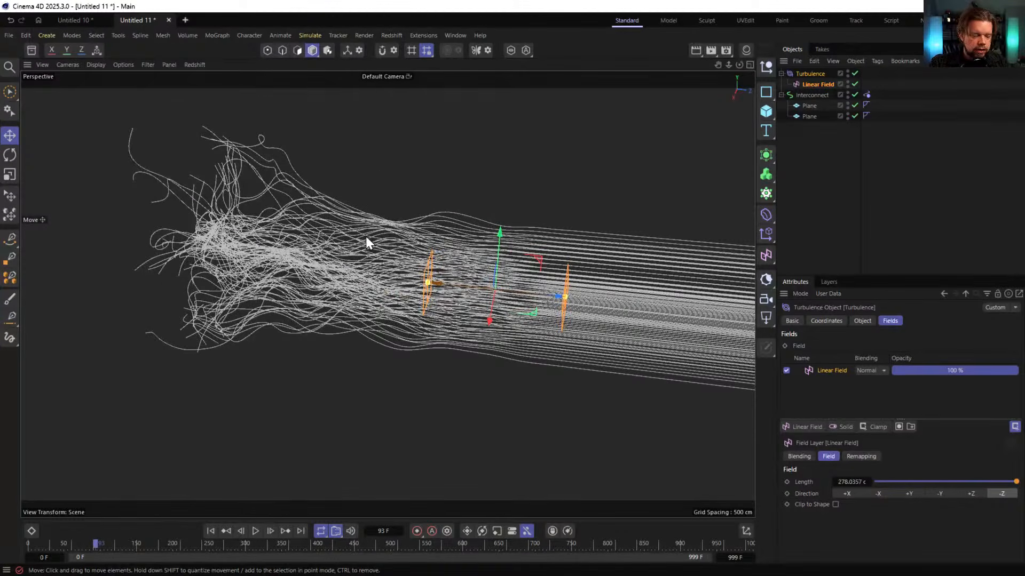
{"action": "left_click_drag", "start_coordinate": [299, 260], "coordinate": [374, 334], "text": "alt"}
{"action": "left_click", "coordinate": [211, 531]}
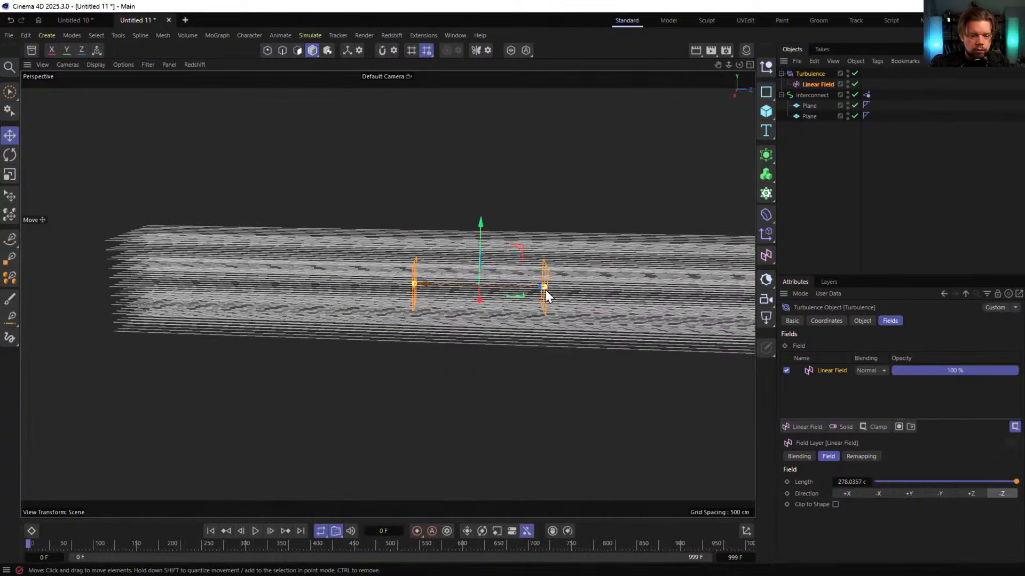
Set both Planes to 16 width segments and 1 height segment, widening them and reducing their height
{"action": "left_click_drag", "start_coordinate": [546, 291], "coordinate": [481, 272], "text": "alt"}
{"action": "left_click", "coordinate": [808, 105]}
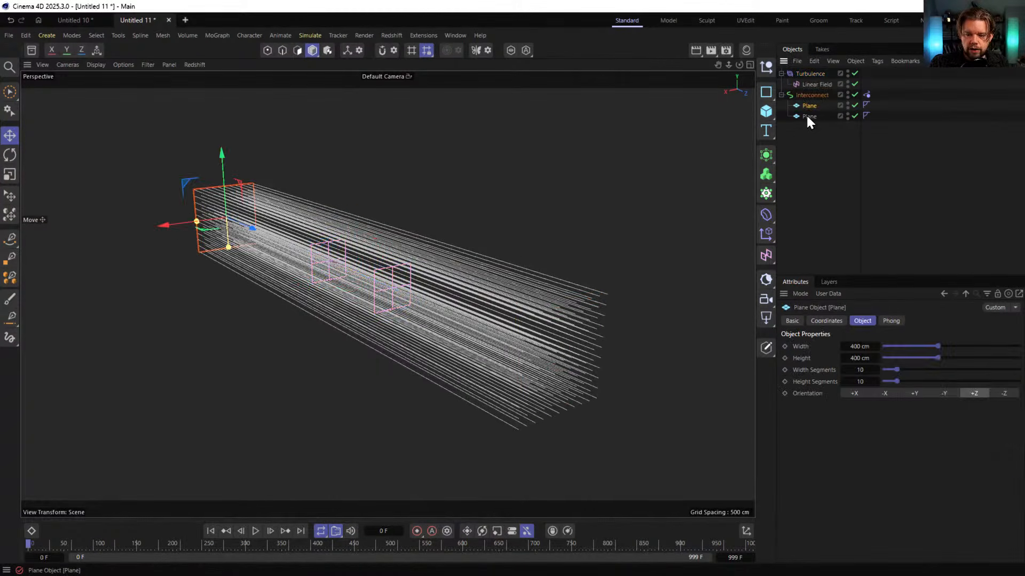
{"action": "left_click", "coordinate": [807, 116], "text": "shift"}
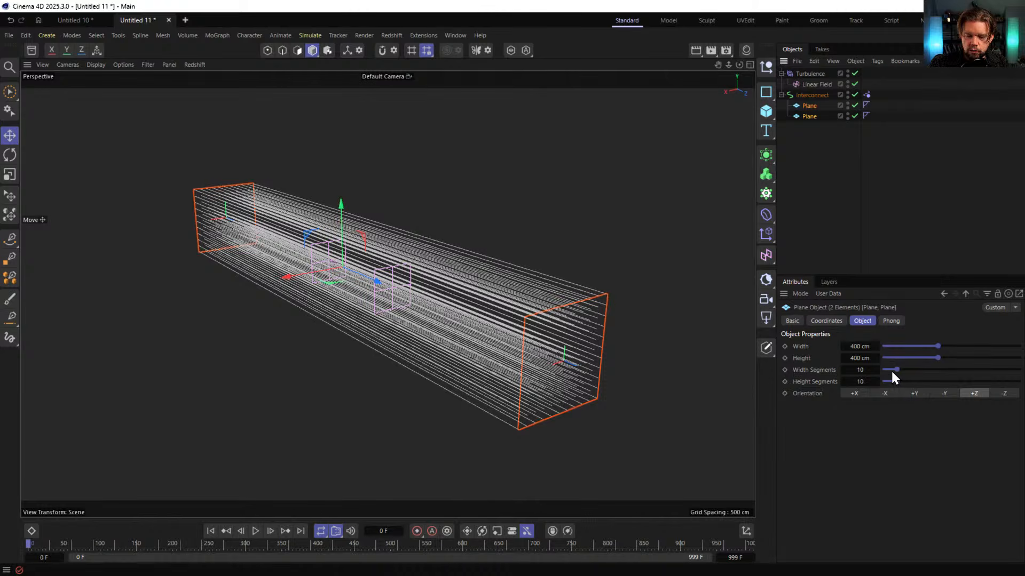
{"action": "left_click_drag", "start_coordinate": [891, 370], "coordinate": [864, 390]}
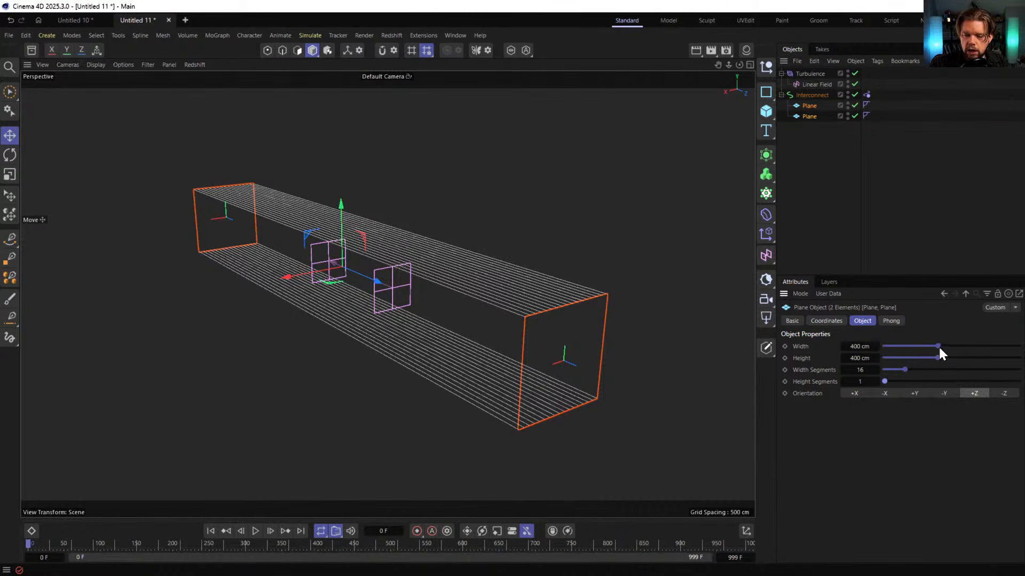
{"action": "left_click_drag", "start_coordinate": [938, 346], "coordinate": [888, 358]}
Set the Interconnect mode to Polygons so the splines run between the two Planes' polygons
{"action": "left_click", "coordinate": [810, 95]}
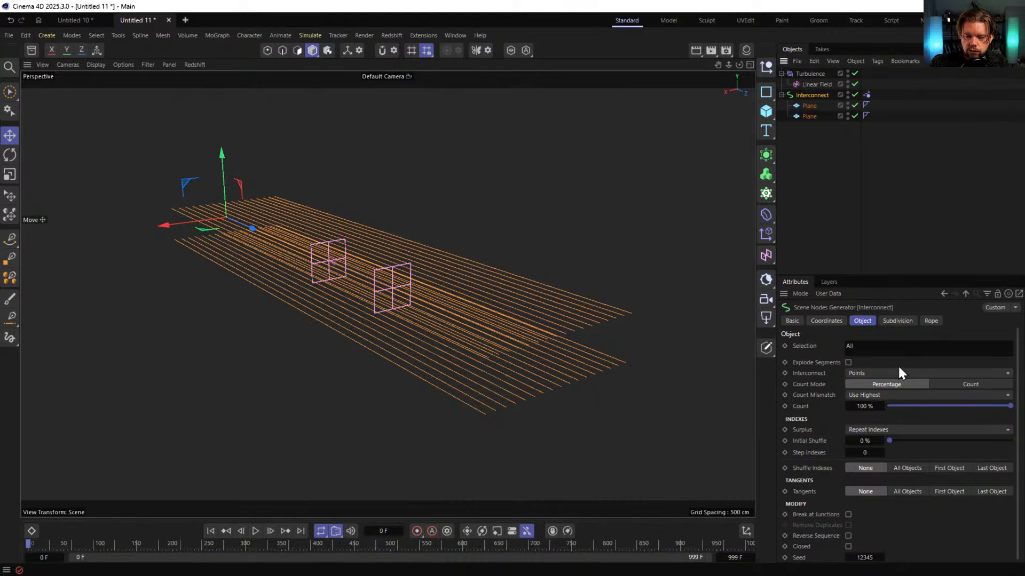
{"action": "left_click", "coordinate": [945, 374]}
{"action": "left_click", "coordinate": [844, 393]}
{"action": "left_click_drag", "start_coordinate": [492, 337], "coordinate": [530, 363], "text": "alt"}
{"action": "middle_click_drag", "start_coordinate": [475, 309], "coordinate": [637, 297], "text": "alt"}
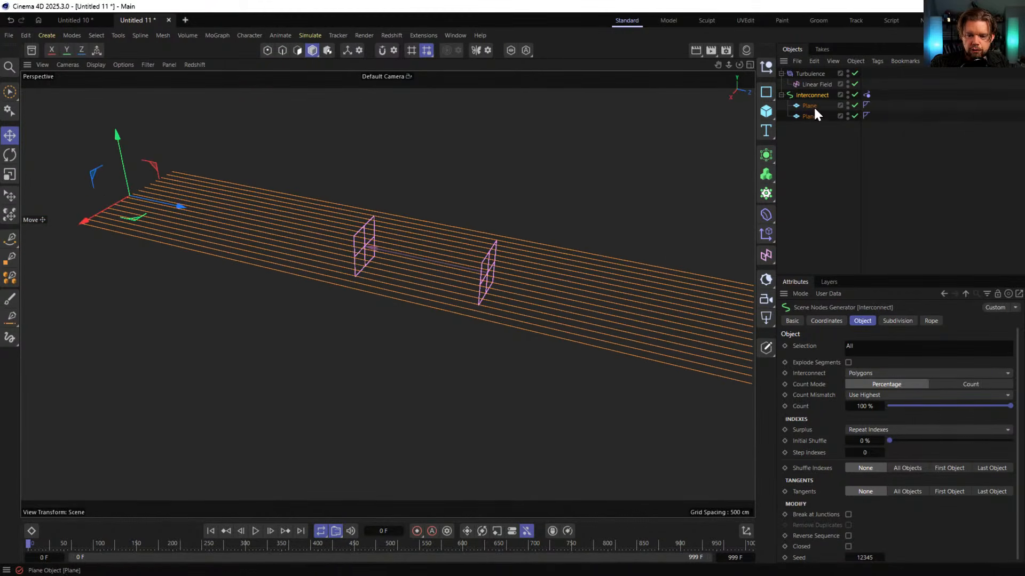
Lengthen the Linear Field to about 722 cm and shift it along Z toward the start of the splines
{"action": "left_click", "coordinate": [813, 84]}
{"action": "left_click_drag", "start_coordinate": [535, 286], "coordinate": [601, 294]}
{"action": "left_click_drag", "start_coordinate": [486, 274], "coordinate": [331, 258]}
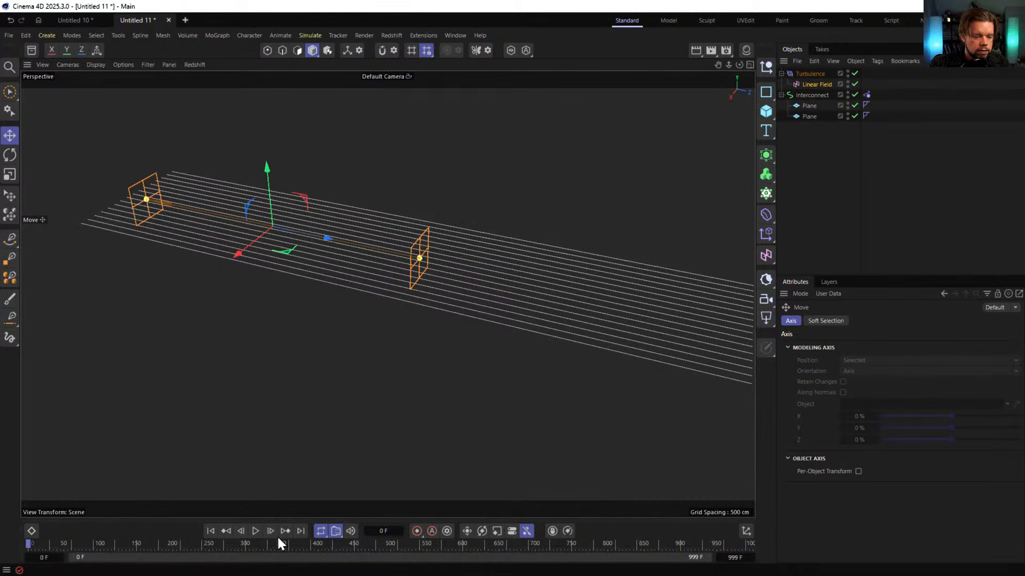
Play the simulation to frame 90, inspect the drifting splines from several angles, and rewind to frame 0
{"action": "left_click", "coordinate": [256, 531]}
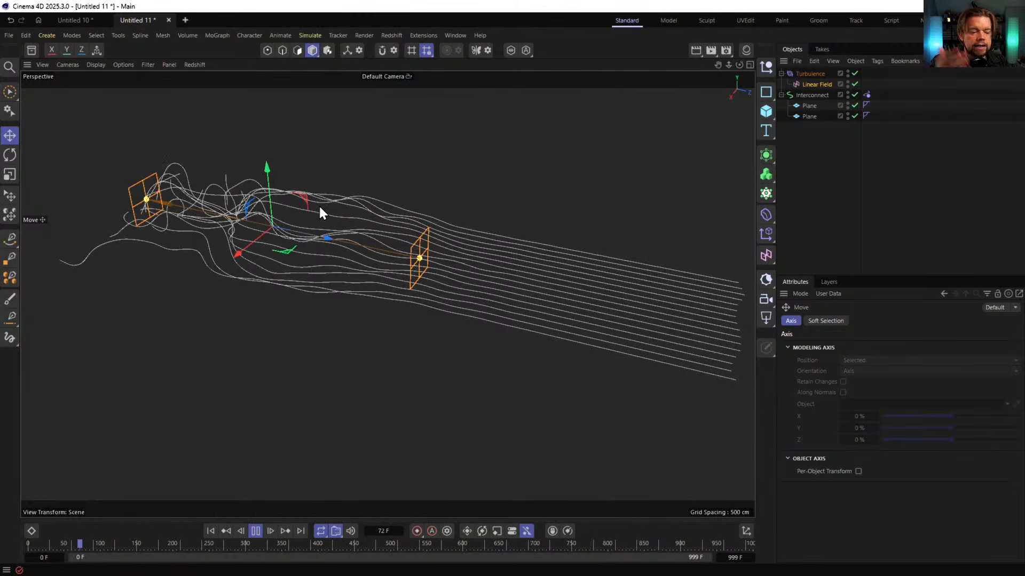
{"action": "left_click", "coordinate": [255, 530]}
{"action": "left_click_drag", "start_coordinate": [362, 268], "coordinate": [356, 246], "text": "alt"}
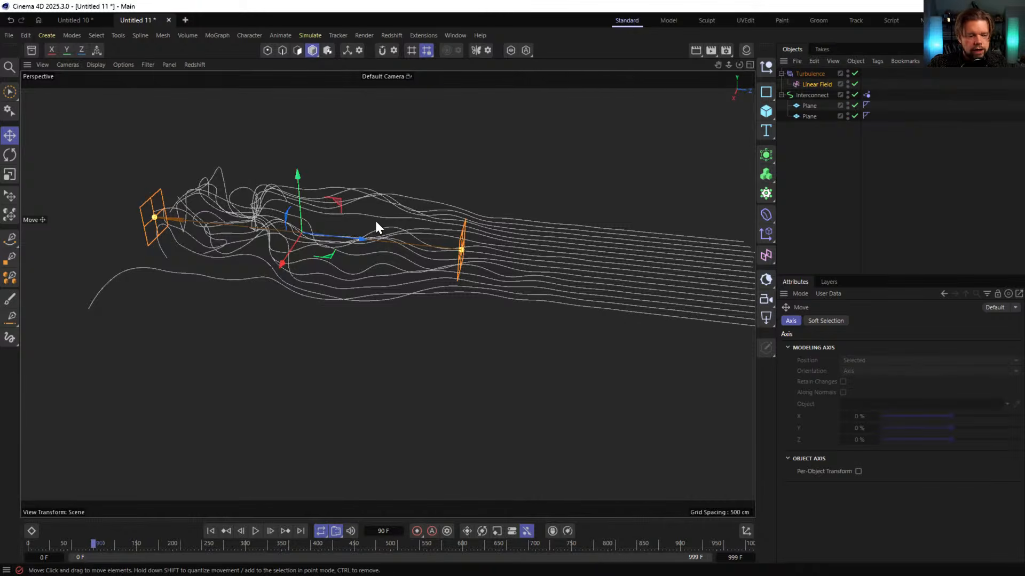
{"action": "left_click_drag", "start_coordinate": [375, 221], "coordinate": [284, 252], "text": "alt"}
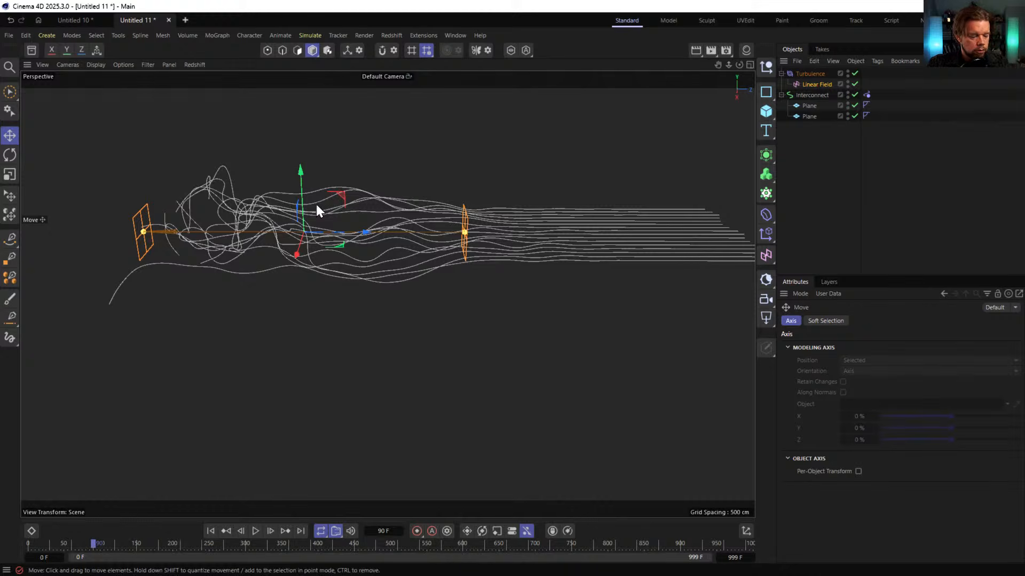
{"action": "left_click", "coordinate": [210, 531]}
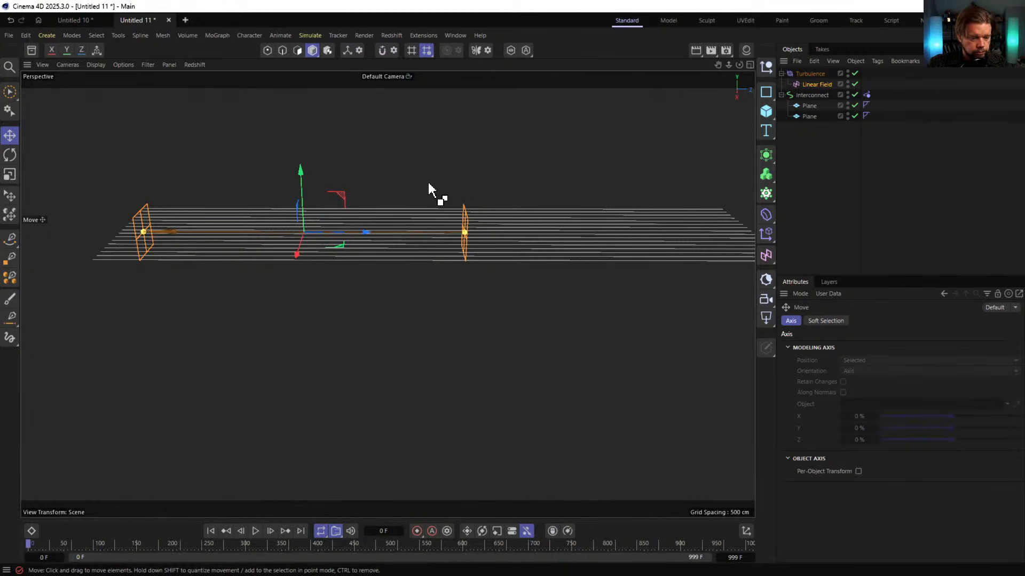
Start saving the scene and browse to the SceneFiles folder of Episode 15 under Rocket Lasso Live S7
{"action": "key", "text": "ctrl+s"}
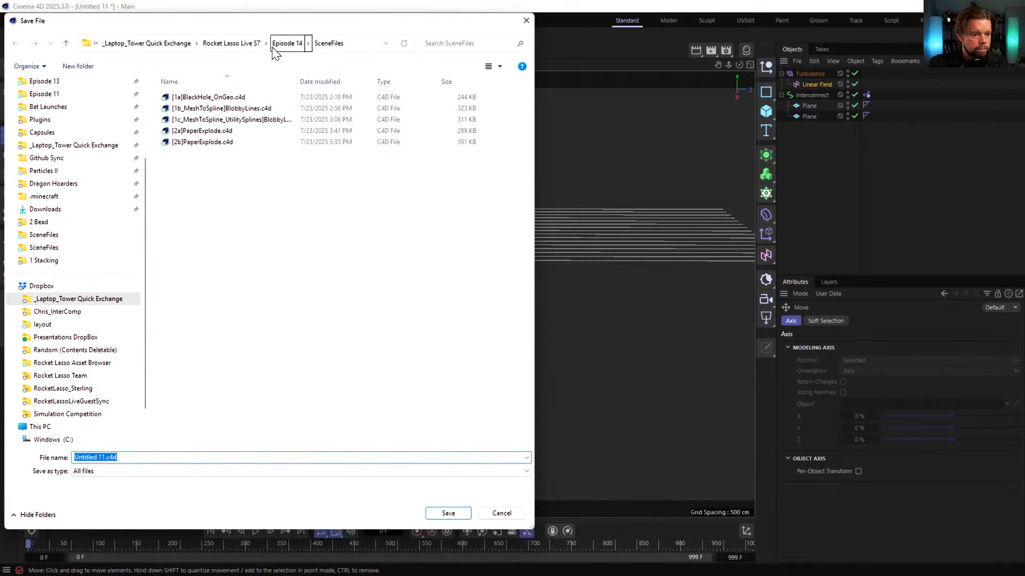
{"action": "left_click", "coordinate": [282, 43]}
{"action": "left_click", "coordinate": [267, 43]}
{"action": "double_click", "coordinate": [190, 263]}
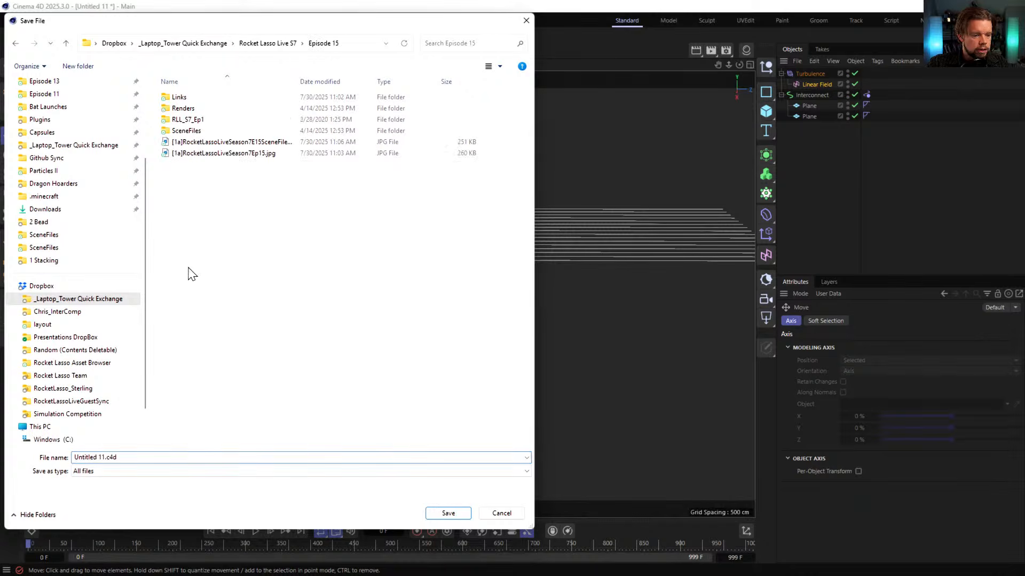
{"action": "double_click", "coordinate": [192, 131]}
Name the scene file [1a]DriftingLines.c4d and save it
{"action": "left_click", "coordinate": [130, 457]}
{"action": "key", "text": "ctrl+a"}
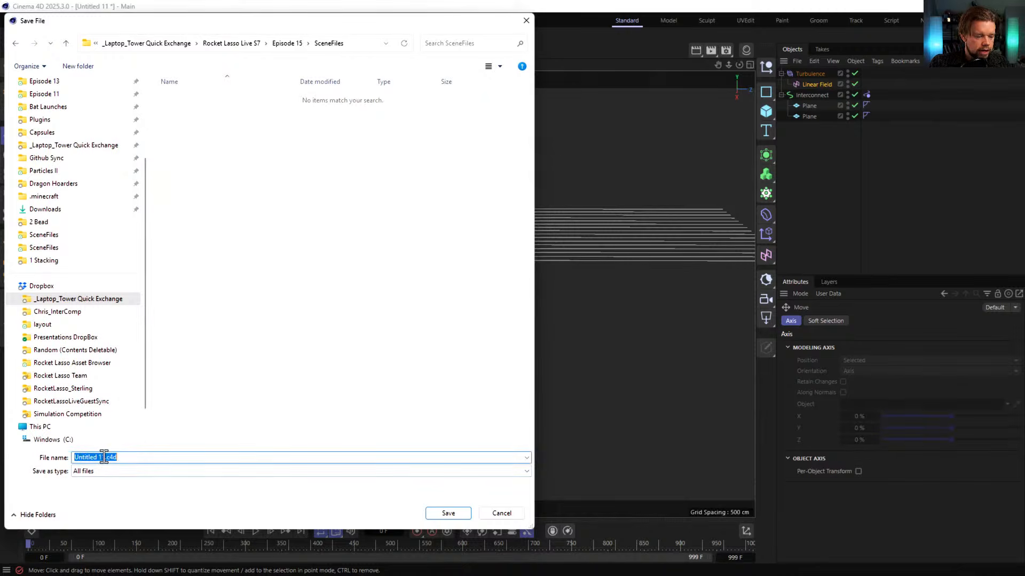
{"action": "left_click_drag", "start_coordinate": [105, 457], "coordinate": [47, 463]}
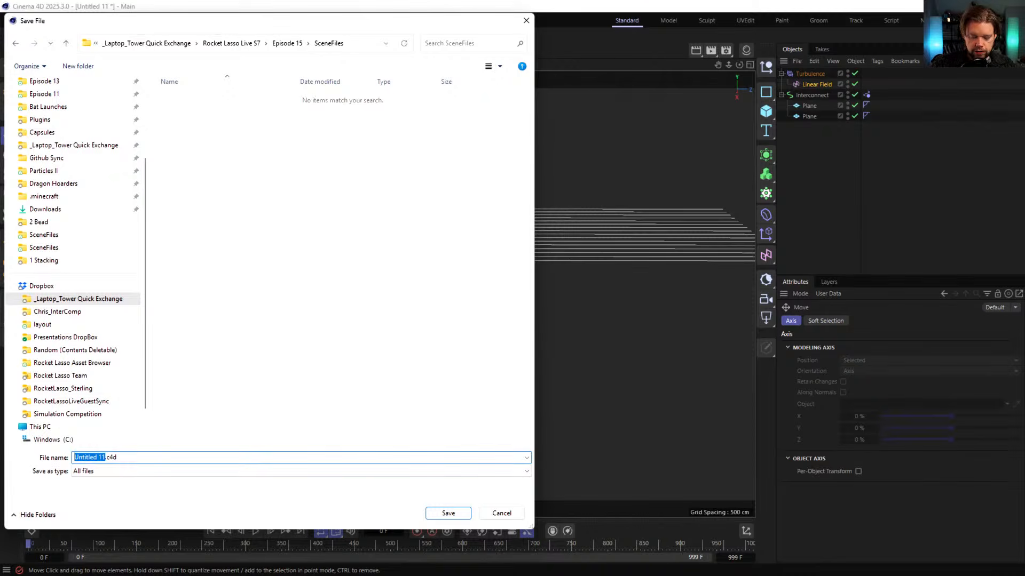
{"action": "key", "text": "BackSpace"}
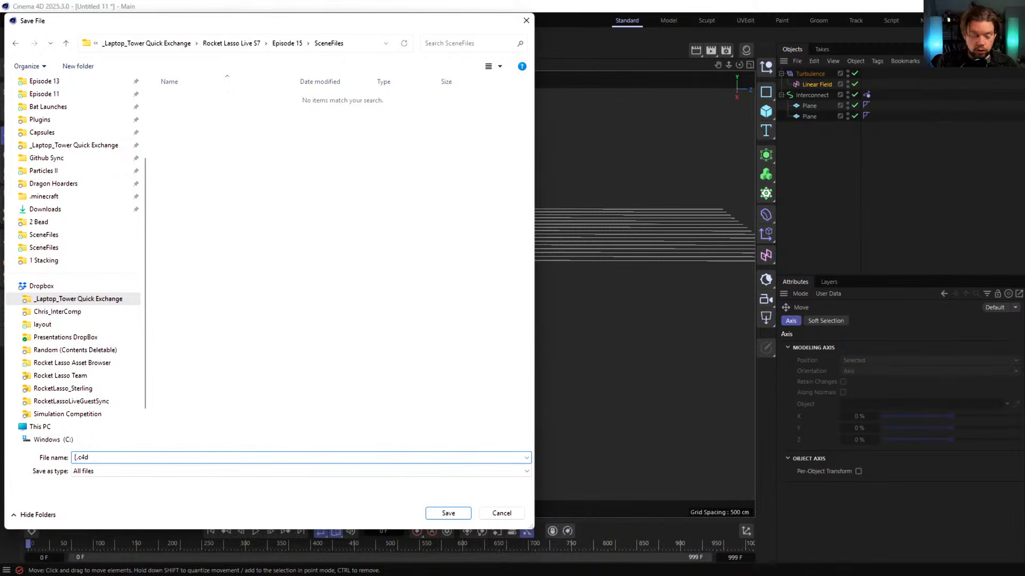
{"action": "type", "text": "[1a]Dri"}
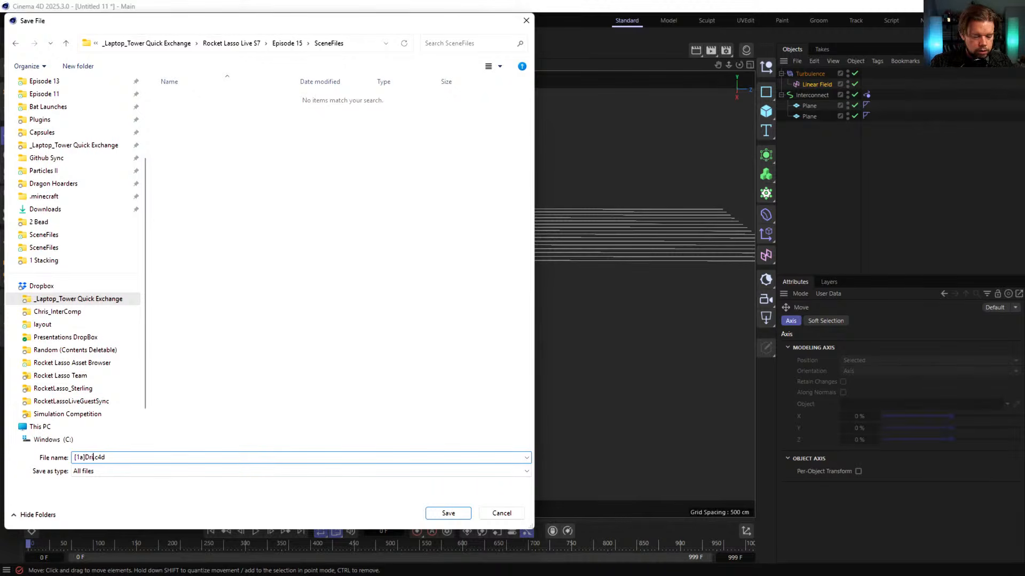
{"action": "type", "text": "ftingLines"}
{"action": "key", "text": "Return"}
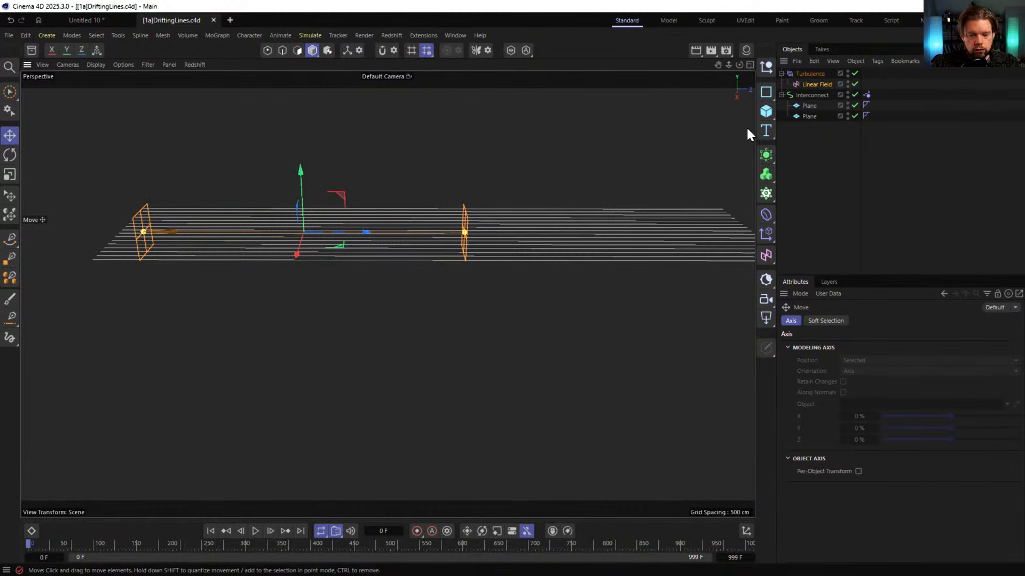
Check the Turbulence's field and the Linear Field's settings, play the simulation briefly, and rewind to frame 0
{"action": "left_click", "coordinate": [797, 73]}
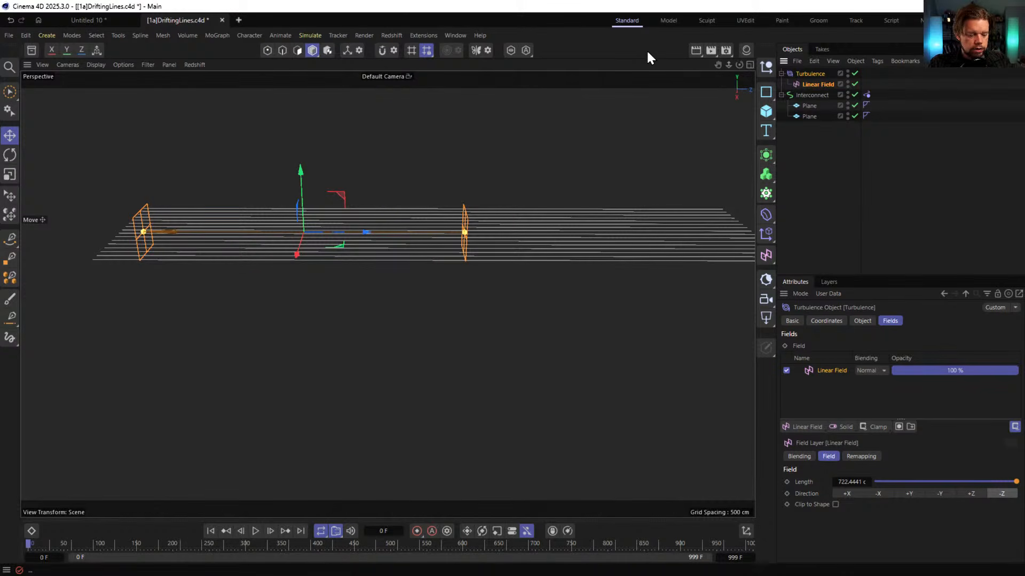
{"action": "left_click_drag", "start_coordinate": [478, 210], "coordinate": [464, 235], "text": "alt"}
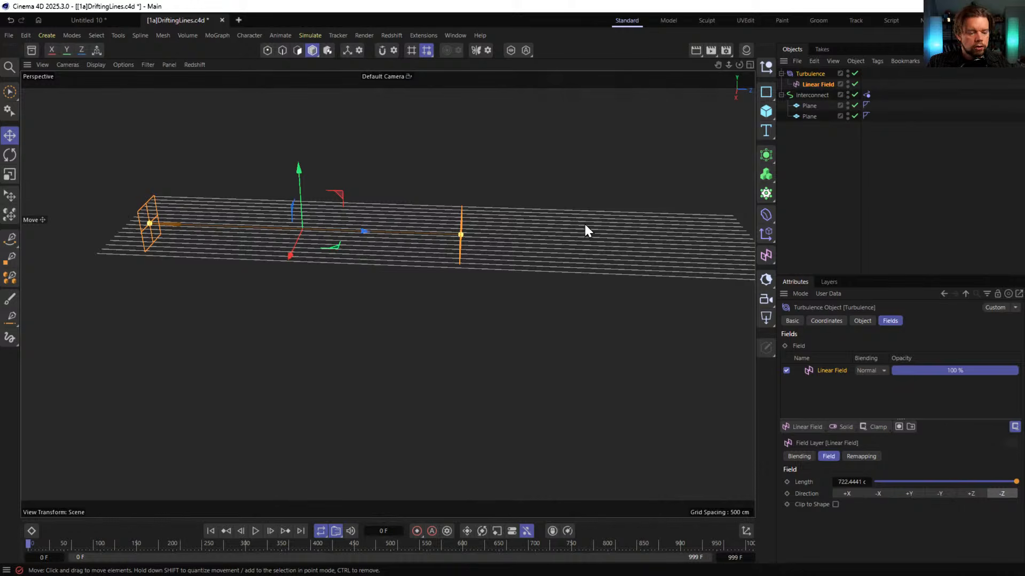
{"action": "left_click", "coordinate": [806, 83]}
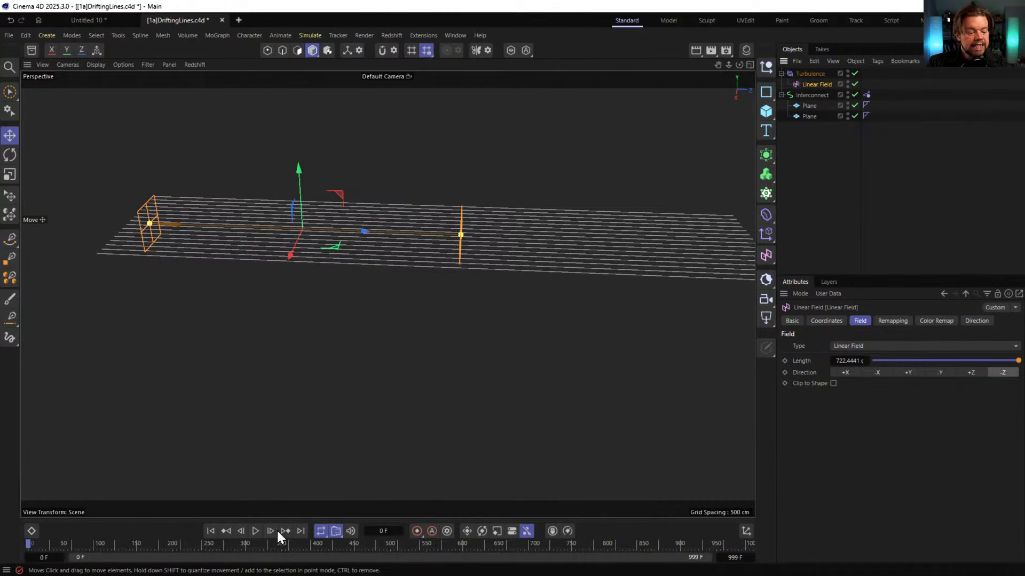
{"action": "left_click", "coordinate": [256, 530]}
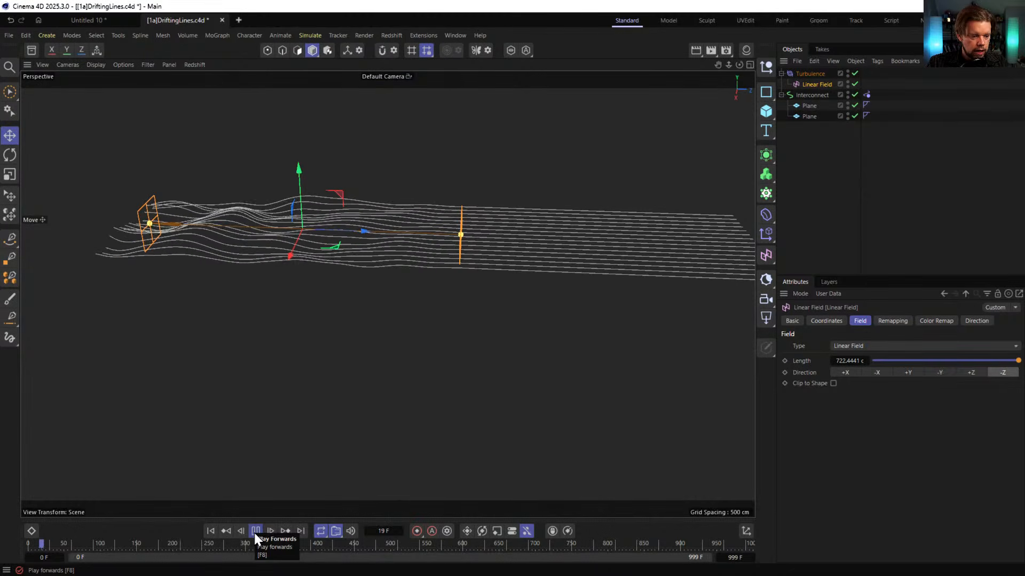
{"action": "left_click", "coordinate": [255, 531]}
{"action": "left_click", "coordinate": [211, 531]}
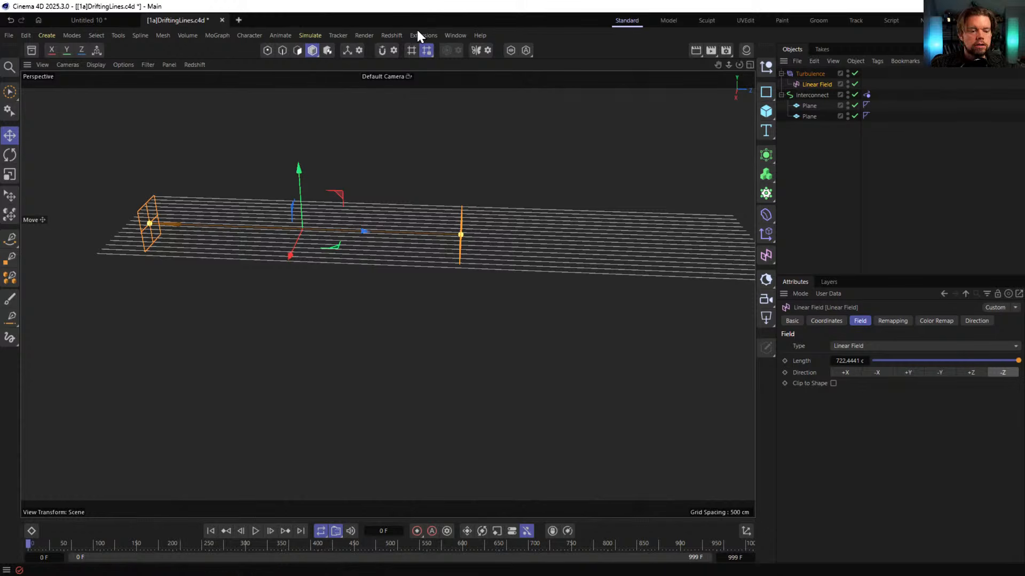
Create a new project with a Point-shaped Basic Emitter that emits 1 particle per frame, and start playback
{"action": "left_click", "coordinate": [238, 19]}
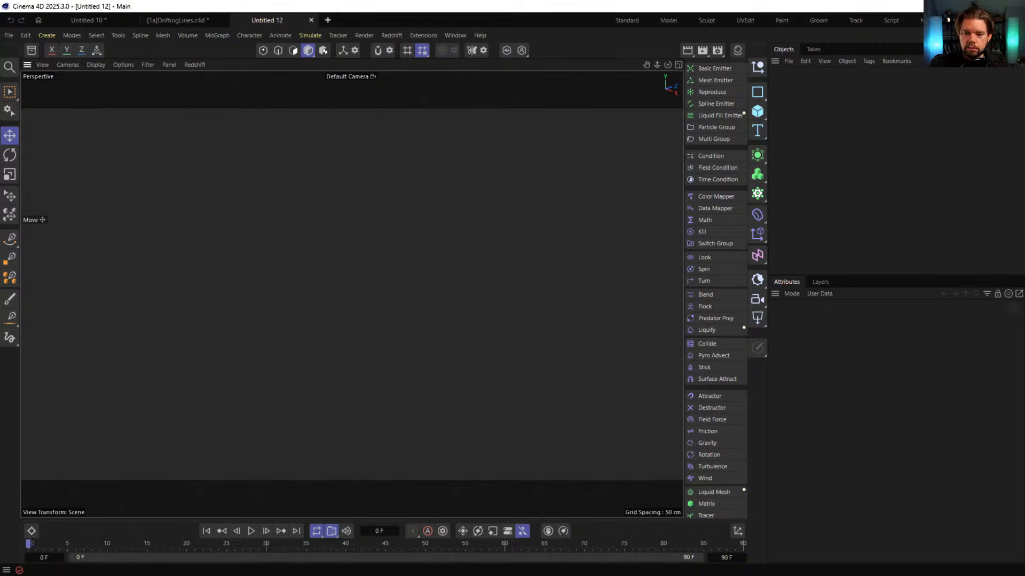
{"action": "left_click", "coordinate": [710, 69]}
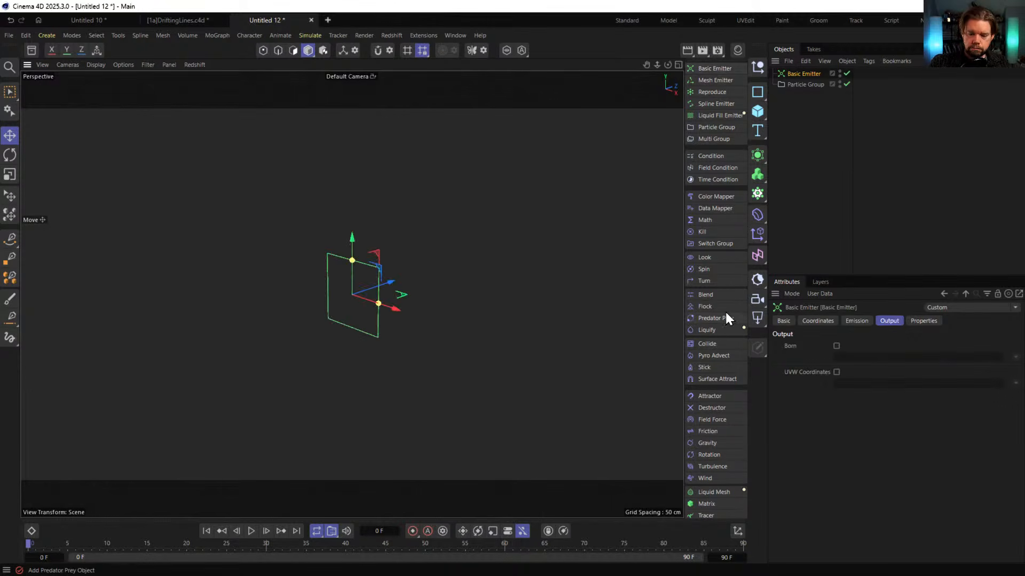
{"action": "left_click", "coordinate": [856, 320]}
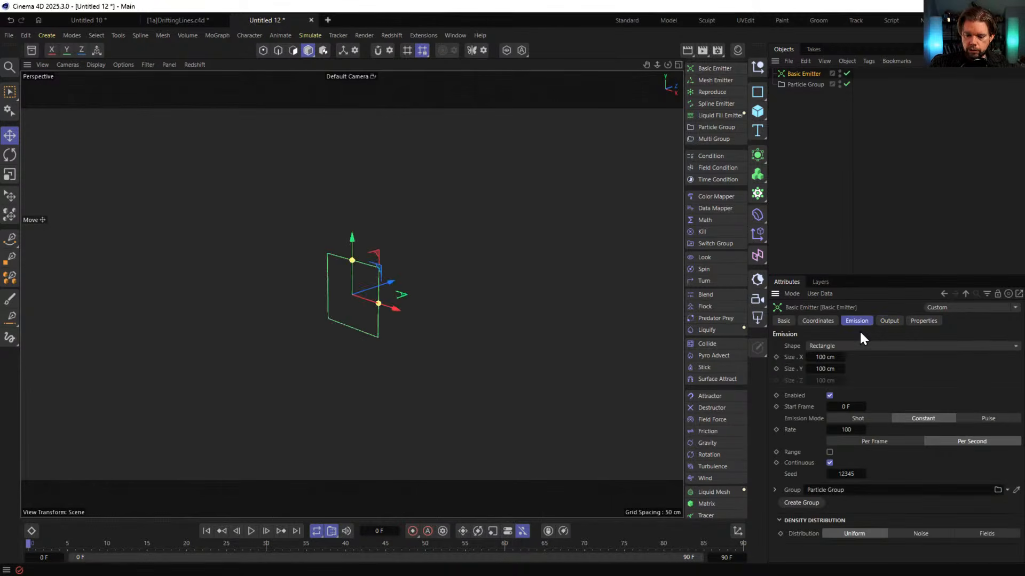
{"action": "left_click", "coordinate": [834, 346]}
{"action": "left_click", "coordinate": [704, 407]}
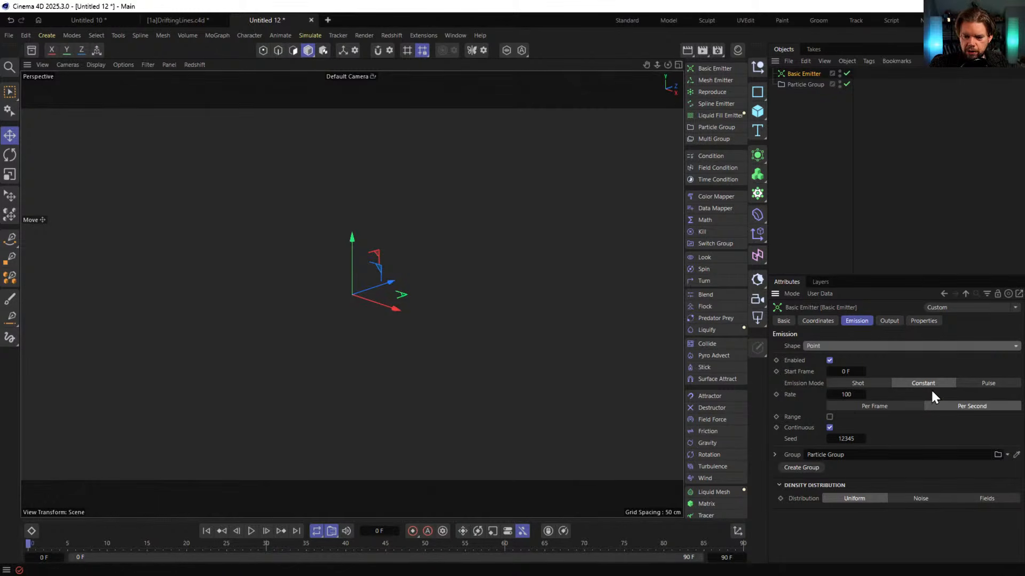
{"action": "left_click", "coordinate": [846, 396]}
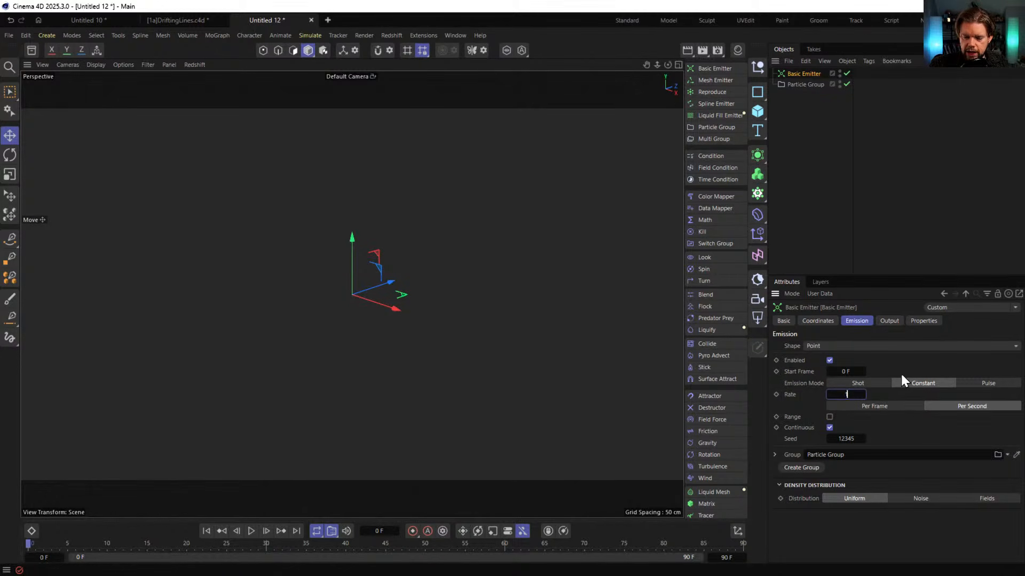
{"action": "left_click", "coordinate": [888, 404]}
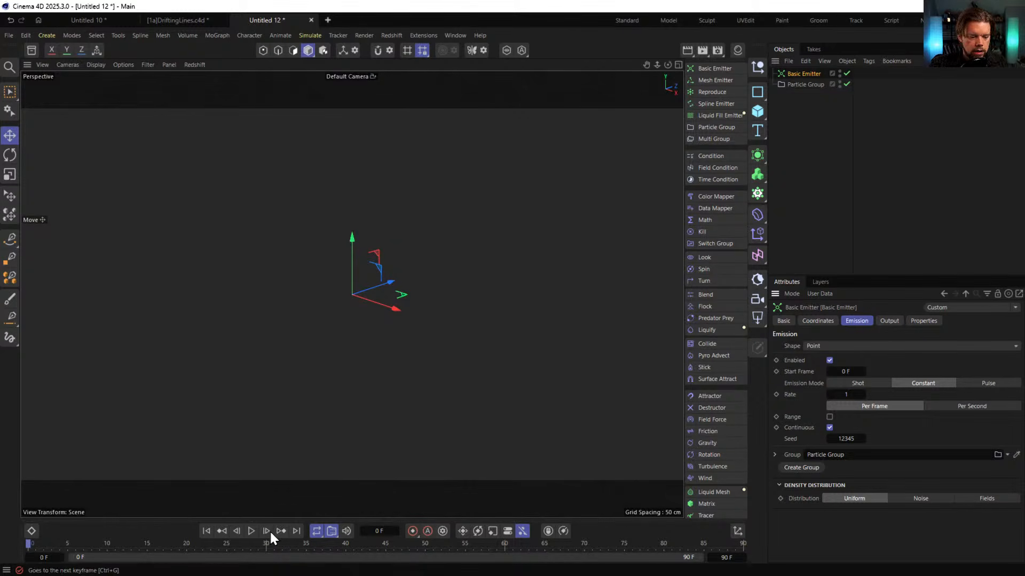
{"action": "left_click", "coordinate": [252, 531]}
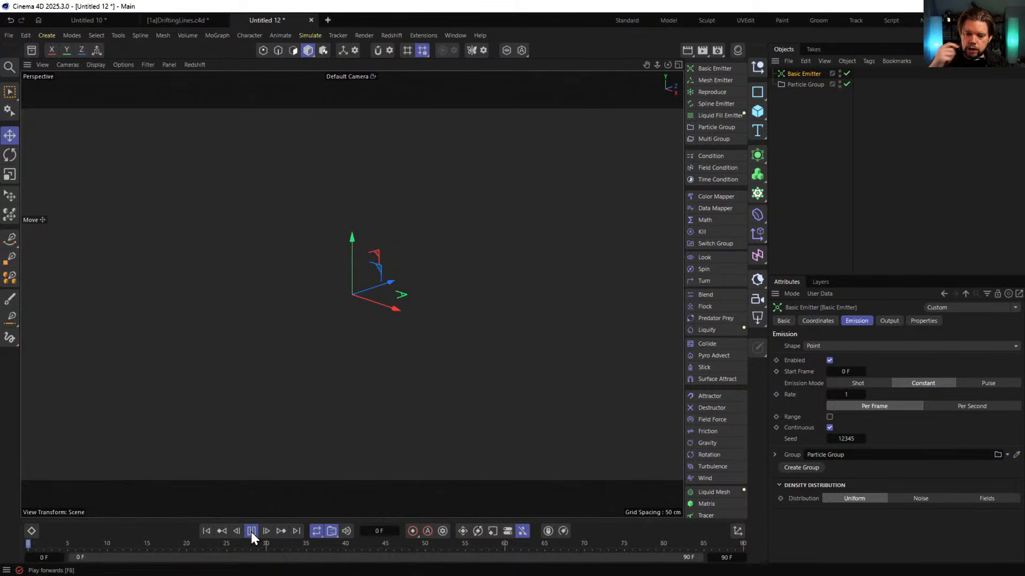
Select the Particle Group and extend the project's timeline to end at frame 999
{"action": "left_click", "coordinate": [798, 84]}
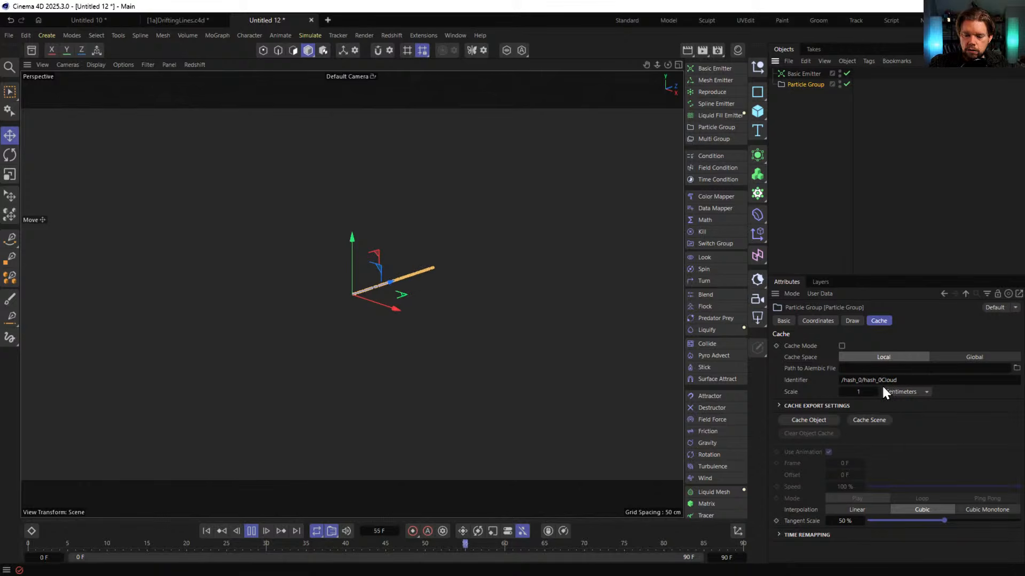
{"action": "left_click", "coordinate": [728, 557]}
{"action": "type", "text": "999"}
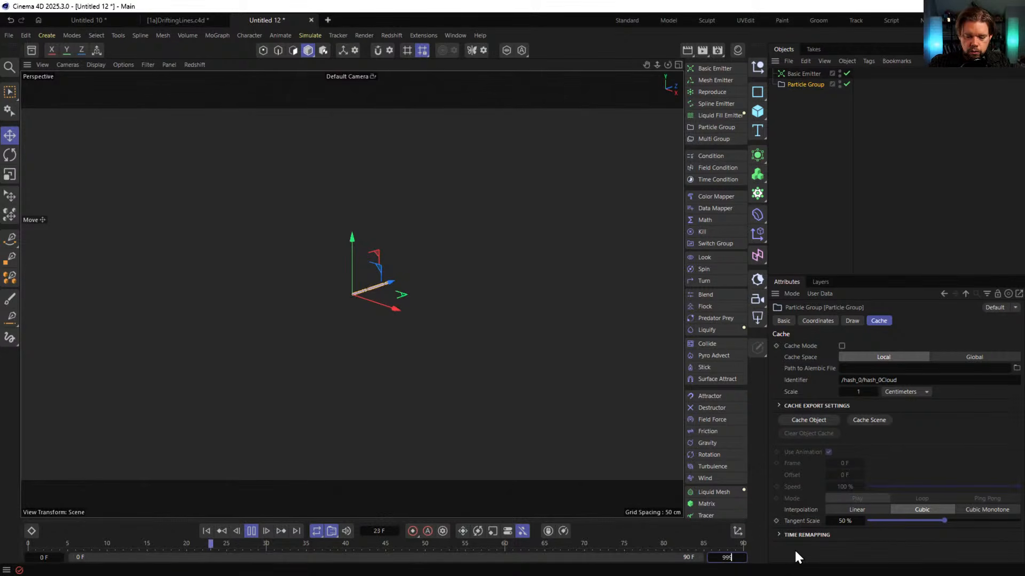
{"action": "key", "text": "Return"}
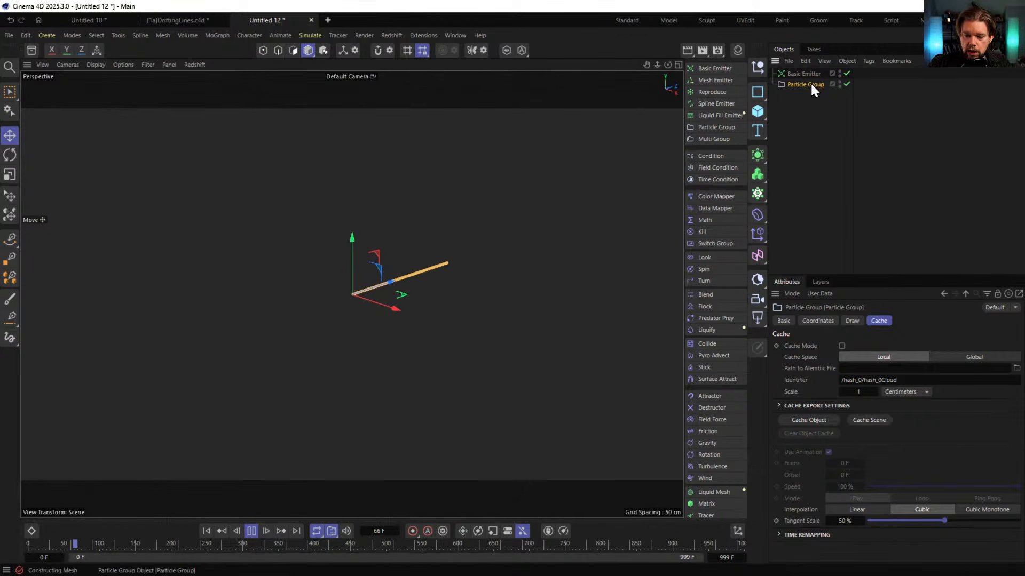
Show the Particle Group's draw settings, then pause playback and examine the spacing of the emitted particles up close
{"action": "left_click", "coordinate": [852, 320]}
{"action": "left_click", "coordinate": [872, 198]}
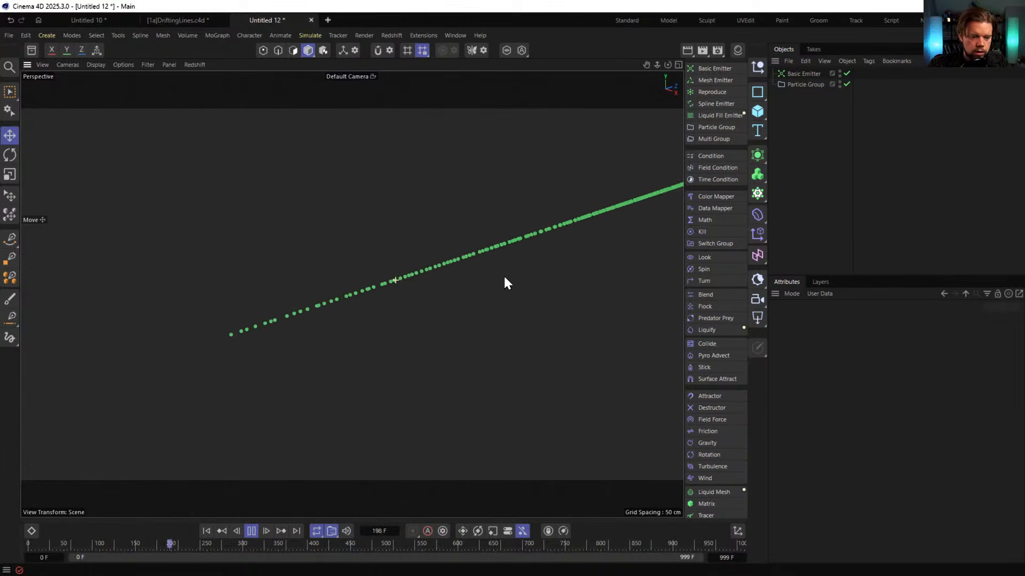
{"action": "left_click", "coordinate": [250, 531]}
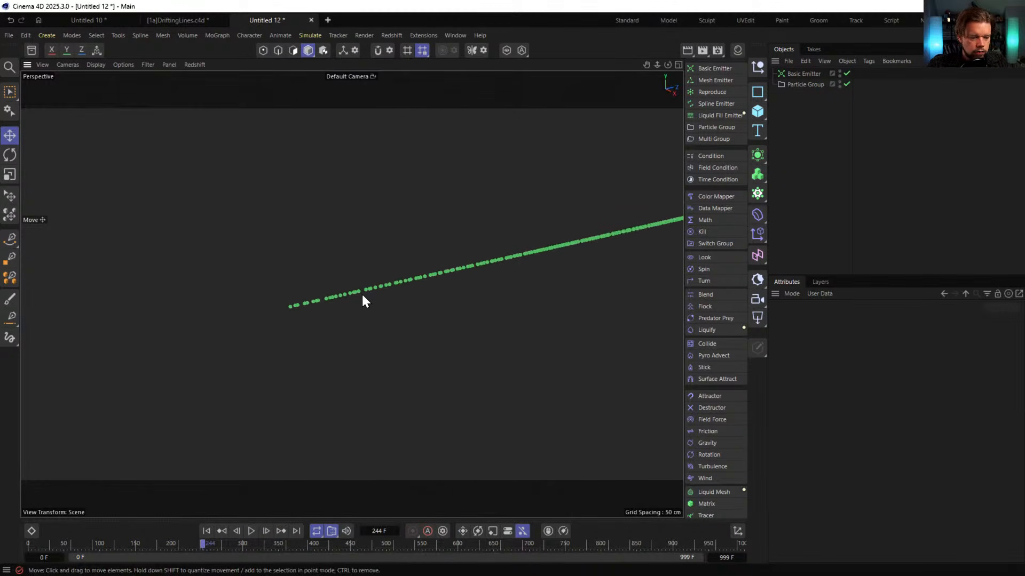
{"action": "scroll", "coordinate": [360, 292], "scroll_direction": "up", "scroll_amount": 8}
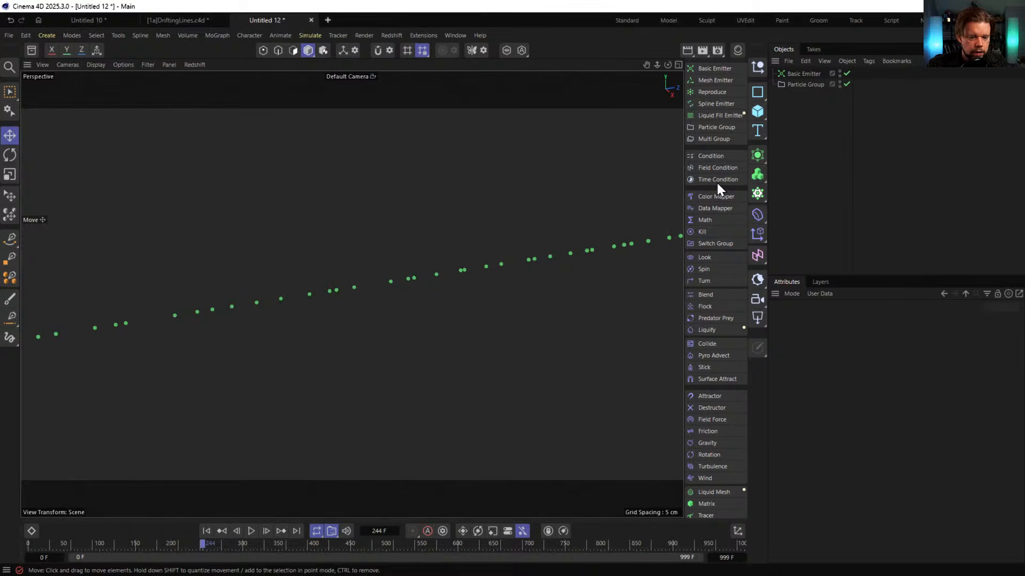
Check the Basic Emitter's speed variance options, output and emission settings
{"action": "left_click", "coordinate": [795, 74]}
{"action": "left_click", "coordinate": [922, 323]}
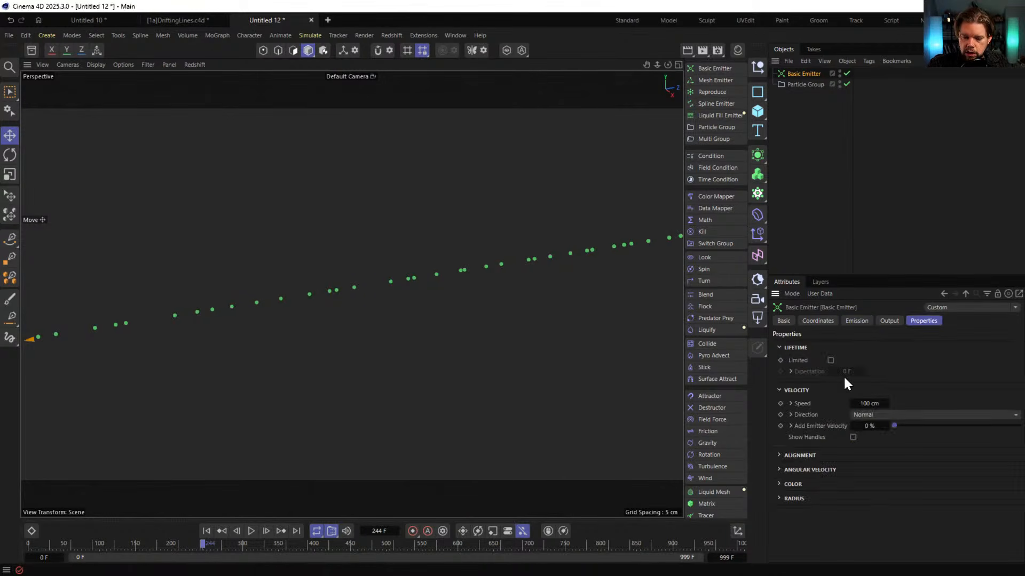
{"action": "left_click", "coordinate": [790, 404]}
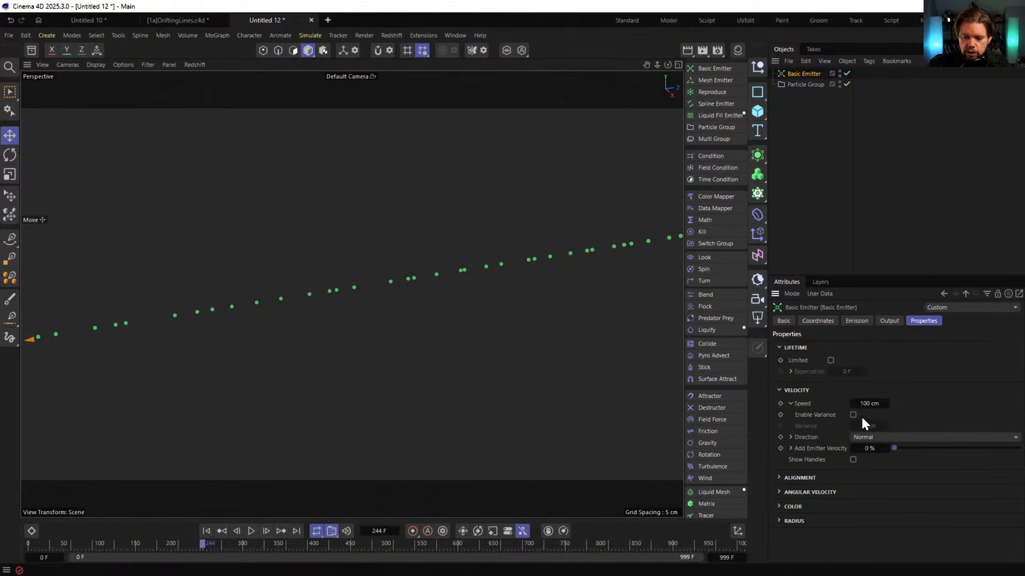
{"action": "left_click", "coordinate": [795, 403]}
{"action": "left_click", "coordinate": [886, 321]}
{"action": "left_click", "coordinate": [858, 321]}
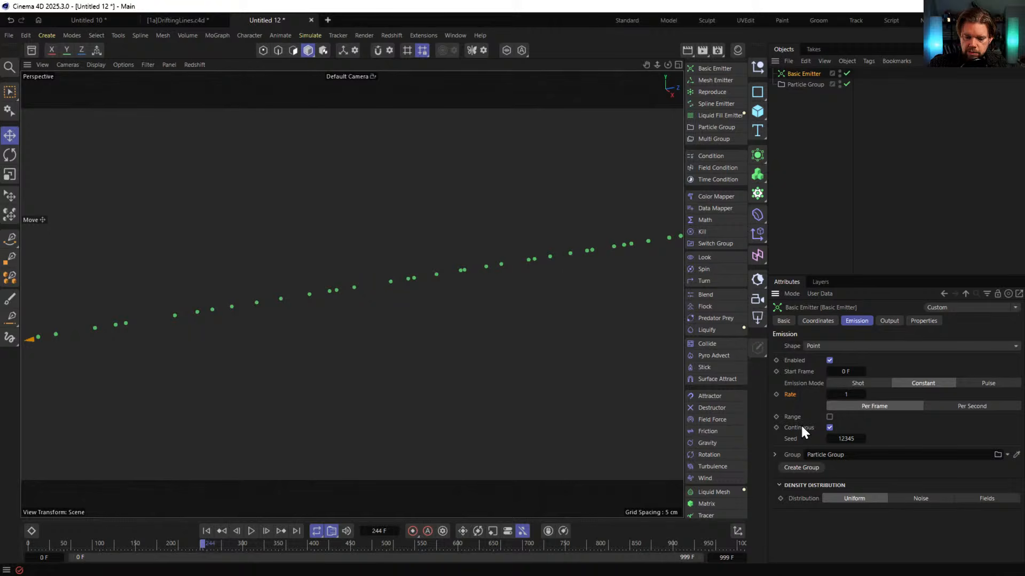
Run the particle simulation a little further, pause it, and examine the gaps between particles along the emitted line
{"action": "scroll", "coordinate": [526, 302], "scroll_direction": "down", "scroll_amount": 5}
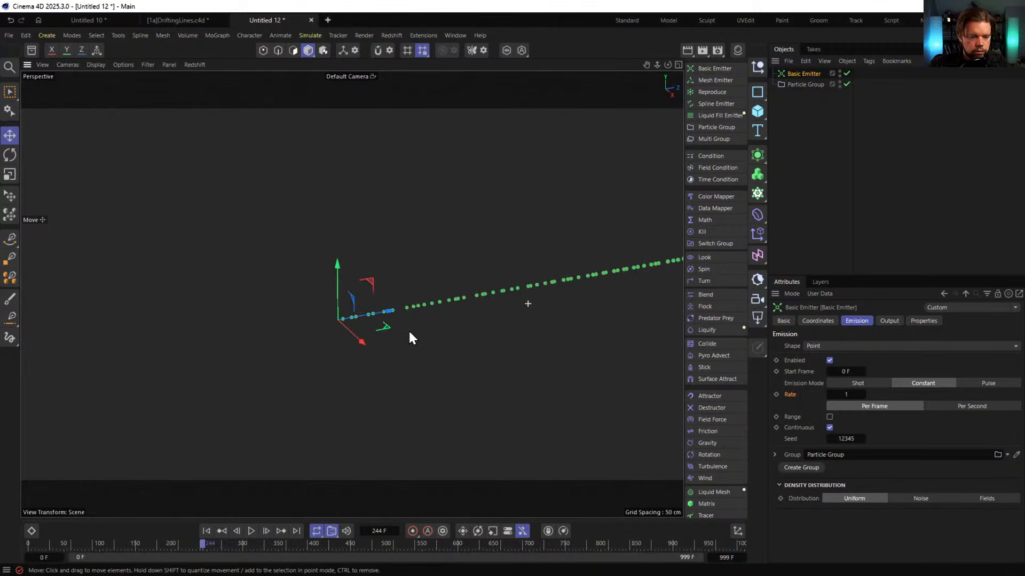
{"action": "left_click", "coordinate": [252, 530]}
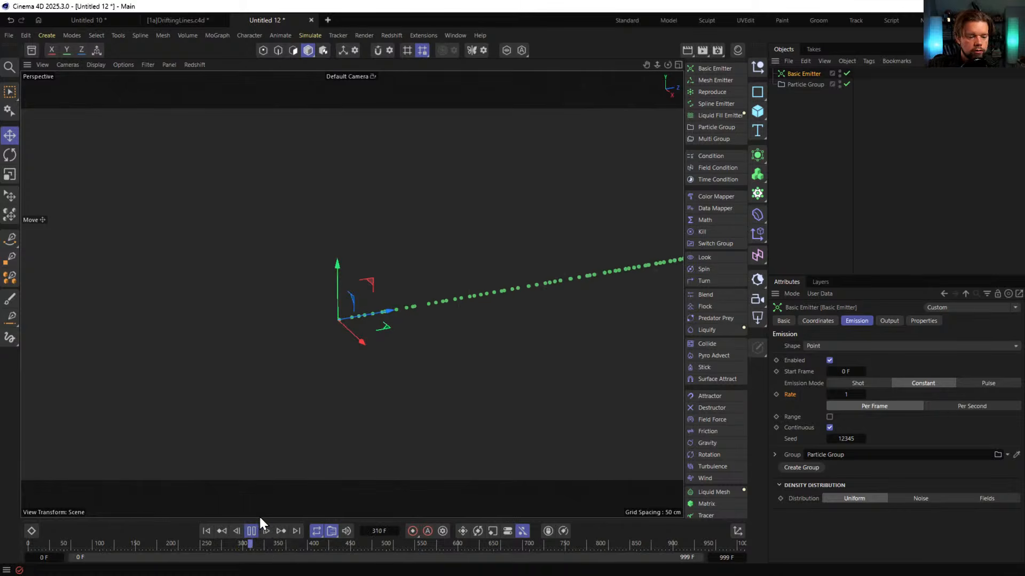
{"action": "left_click", "coordinate": [254, 530]}
{"action": "scroll", "coordinate": [471, 345], "scroll_direction": "down", "scroll_amount": 2}
{"action": "scroll", "coordinate": [411, 322], "scroll_direction": "up", "scroll_amount": 4}
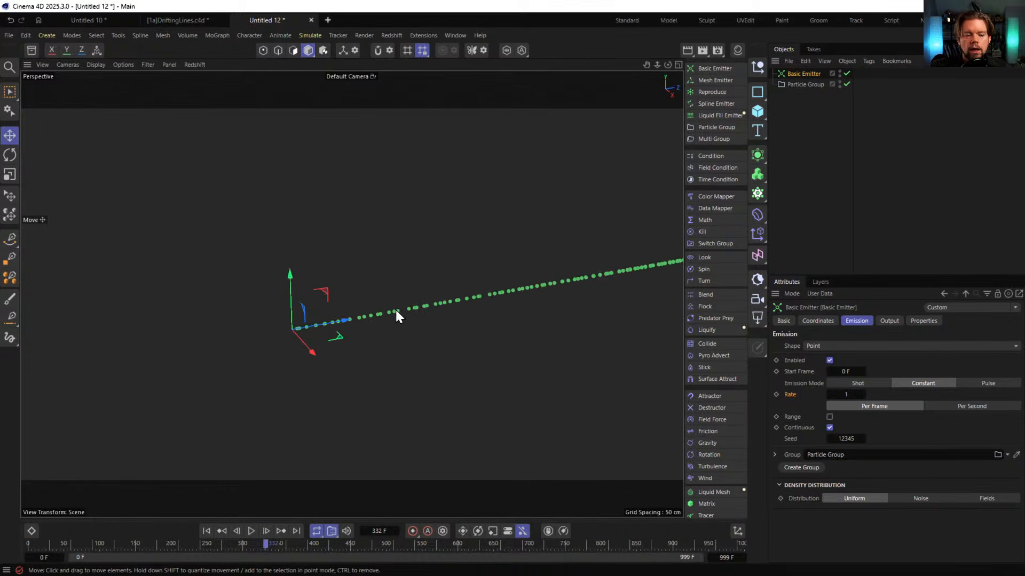
{"action": "scroll", "coordinate": [396, 309], "scroll_direction": "down", "scroll_amount": 5}
{"action": "scroll", "coordinate": [249, 288], "scroll_direction": "up", "scroll_amount": 2}
{"action": "scroll", "coordinate": [504, 277], "scroll_direction": "down", "scroll_amount": 2}
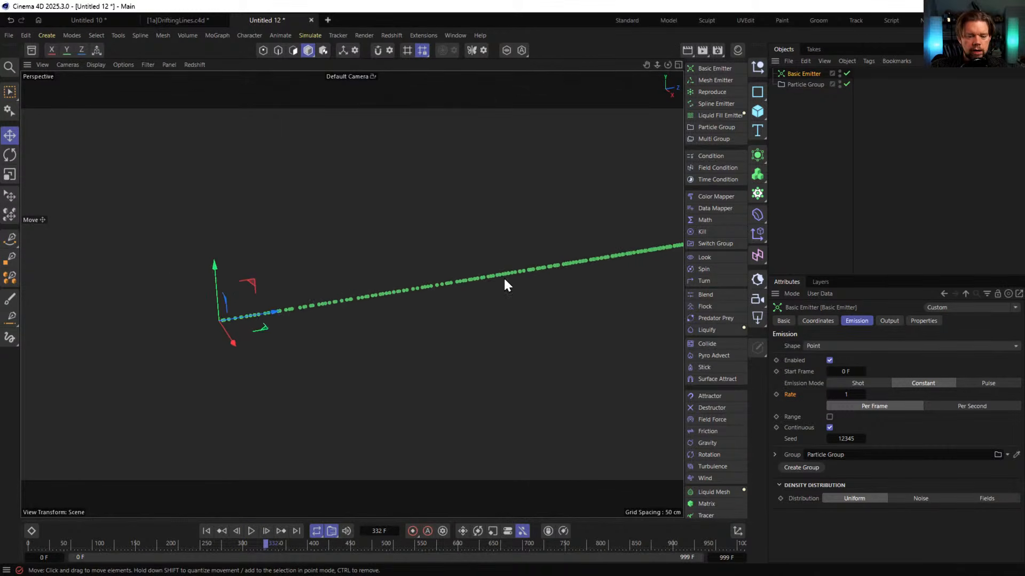
{"action": "scroll", "coordinate": [302, 297], "scroll_direction": "up", "scroll_amount": 4}
{"action": "scroll", "coordinate": [239, 316], "scroll_direction": "down", "scroll_amount": 7}
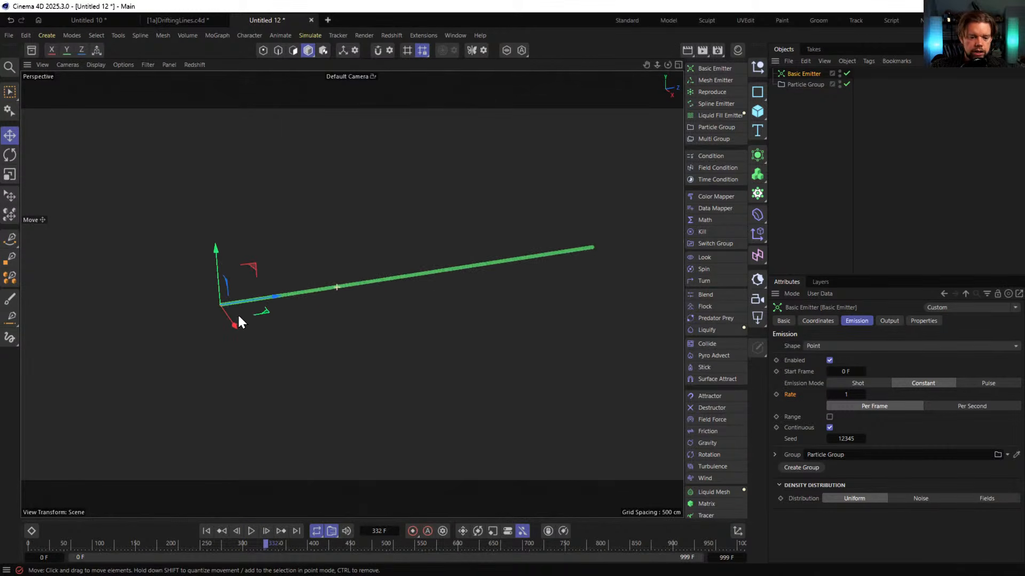
Replay the emission from the first frame and pause it at frame 67
{"action": "left_click", "coordinate": [206, 531]}
{"action": "left_click", "coordinate": [251, 531]}
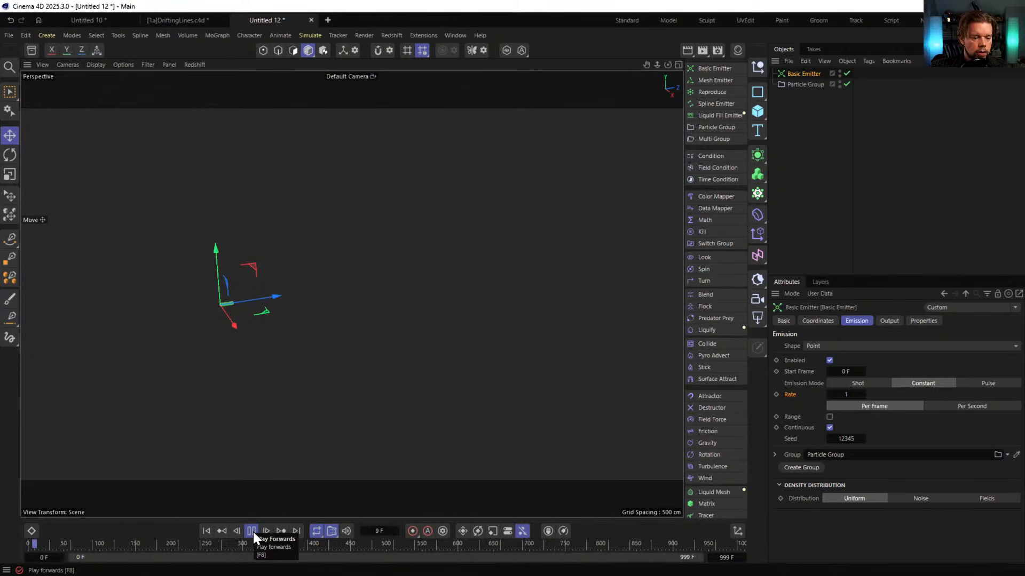
{"action": "left_click", "coordinate": [253, 534]}
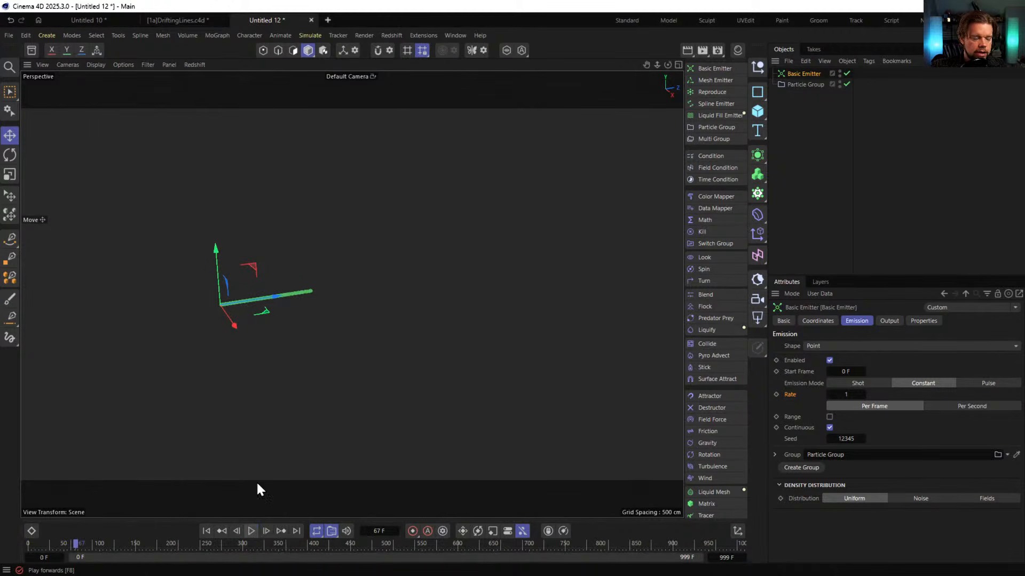
{"action": "scroll", "coordinate": [250, 292], "scroll_direction": "up", "scroll_amount": 2}
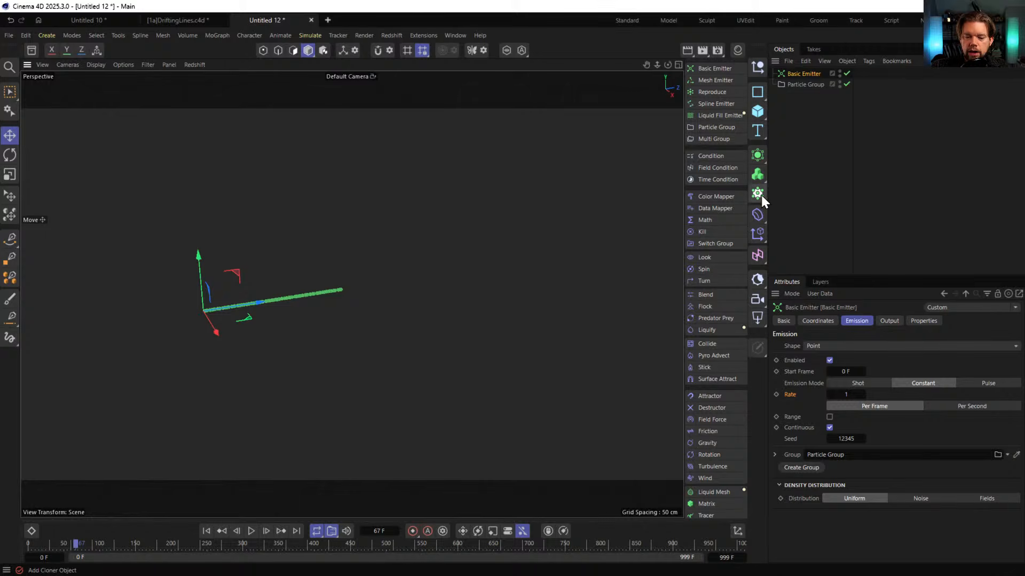
Add a Tracer linked to the Particle Group instead of the emitter, with its tracing mode set to Connect Elements
{"action": "left_click", "coordinate": [708, 515]}
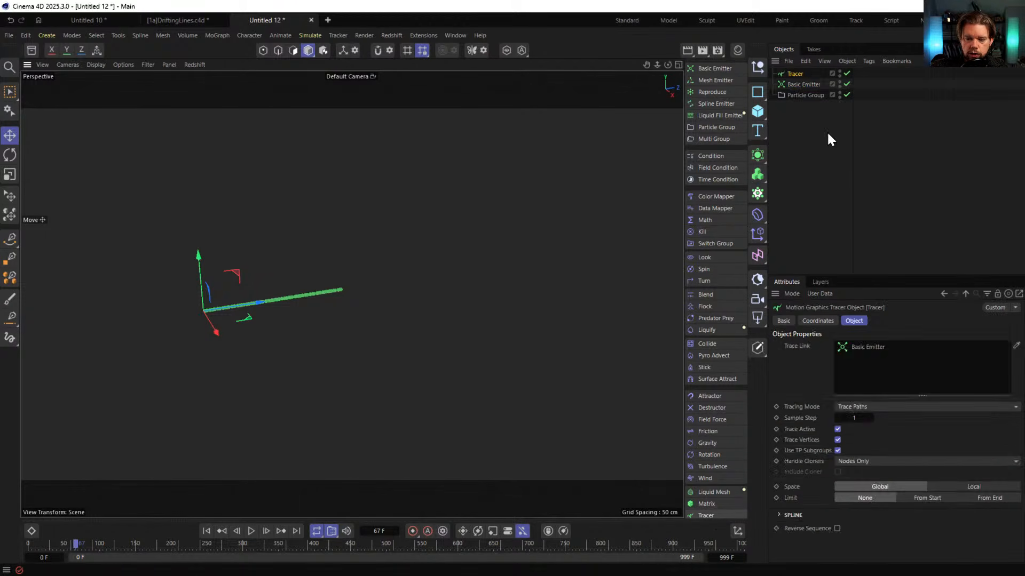
{"action": "key", "text": "ctrl+z"}
{"action": "left_click", "coordinate": [800, 85]}
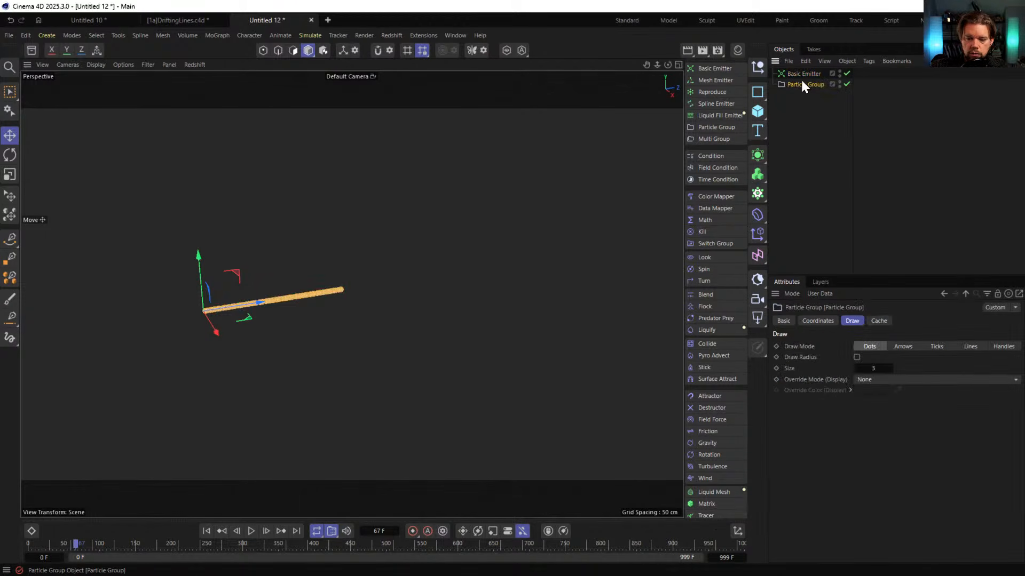
{"action": "left_click", "coordinate": [709, 515]}
{"action": "left_click", "coordinate": [883, 406]}
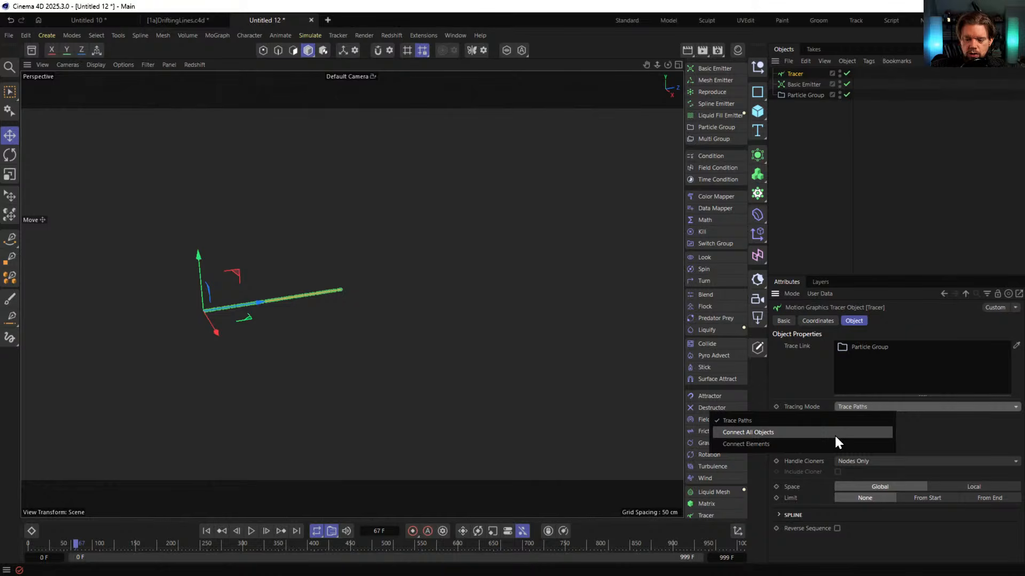
{"action": "left_click", "coordinate": [834, 434]}
{"action": "left_click", "coordinate": [866, 406]}
{"action": "left_click", "coordinate": [850, 443]}
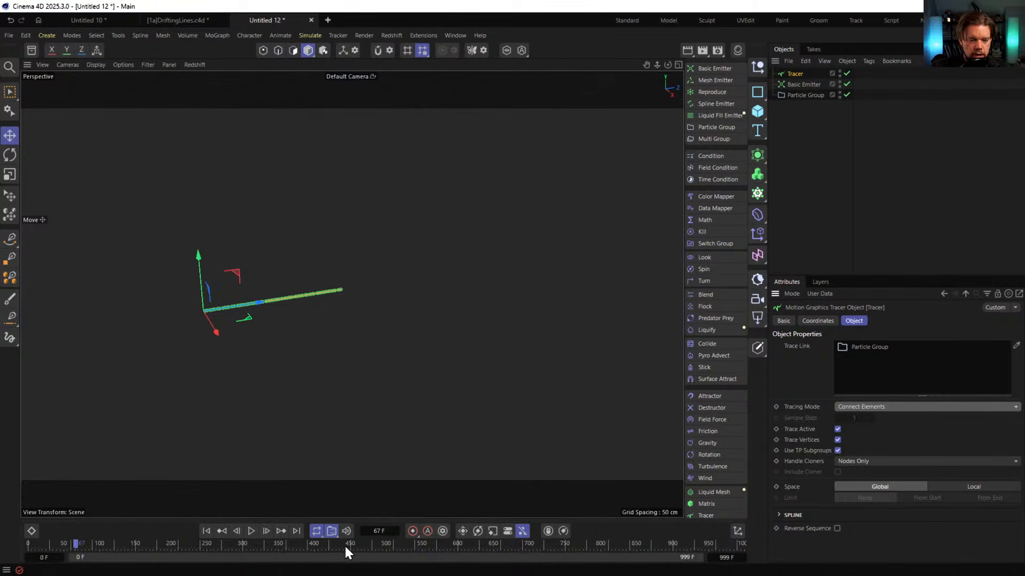
{"action": "mouse_move", "coordinate": [318, 303]}
{"action": "right_mouse_down", "text": "alt"}
{"action": "mouse_move", "coordinate": [372, 292]}
{"action": "mouse_move", "coordinate": [351, 307]}
{"action": "mouse_move", "coordinate": [244, 327]}
{"action": "mouse_move", "coordinate": [336, 304]}
{"action": "right_mouse_up", "text": "alt"}
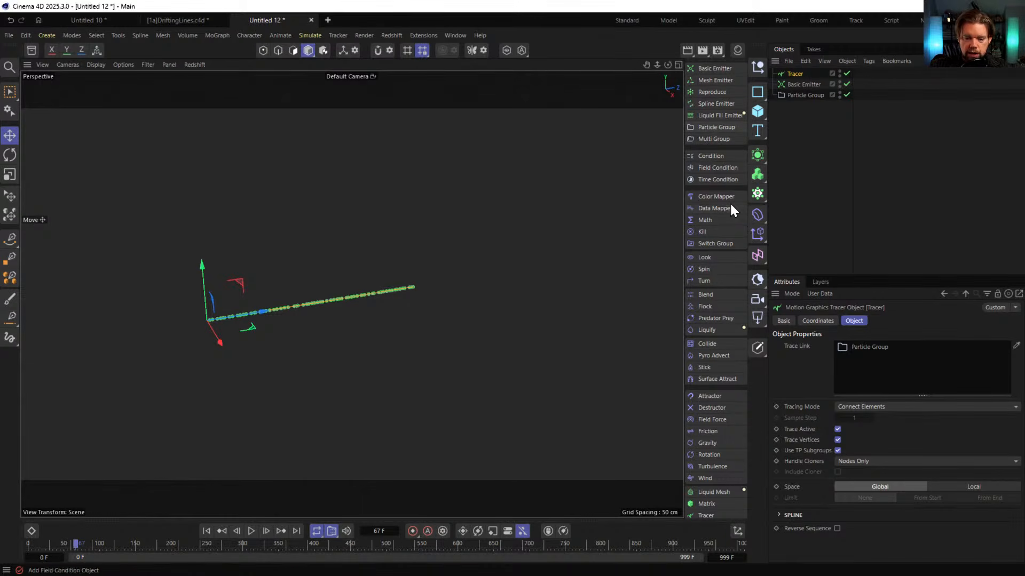
Add a Turbulence force with a strength of about 34 cm and play the simulation from the start
{"action": "left_click", "coordinate": [722, 467]}
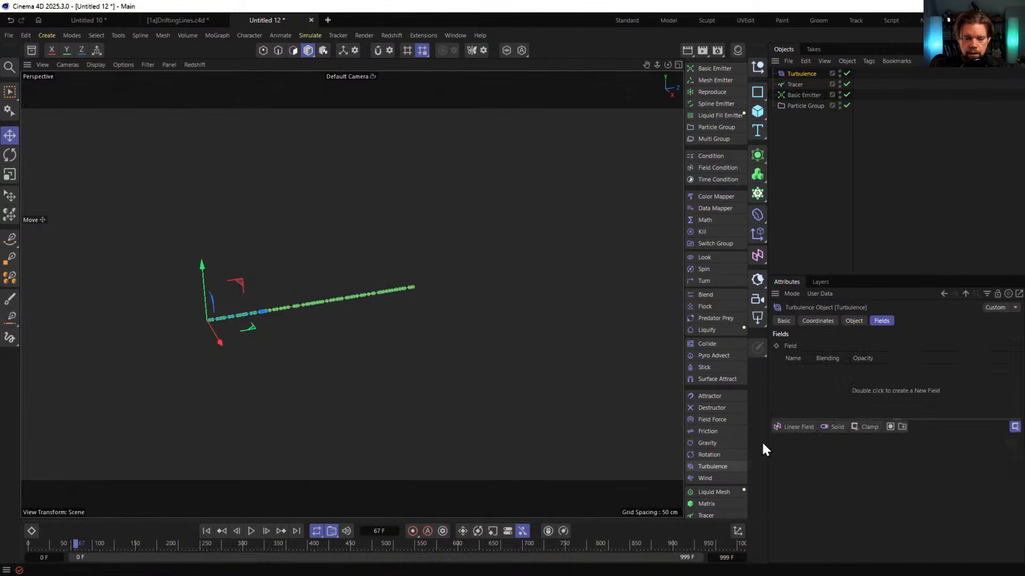
{"action": "left_click", "coordinate": [853, 320]}
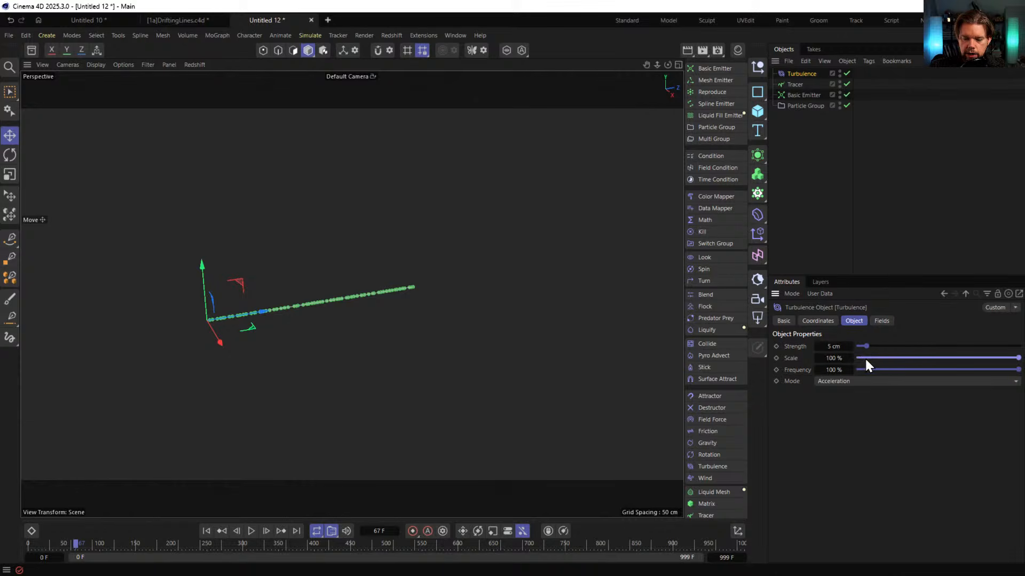
{"action": "left_click_drag", "start_coordinate": [872, 347], "coordinate": [911, 346]}
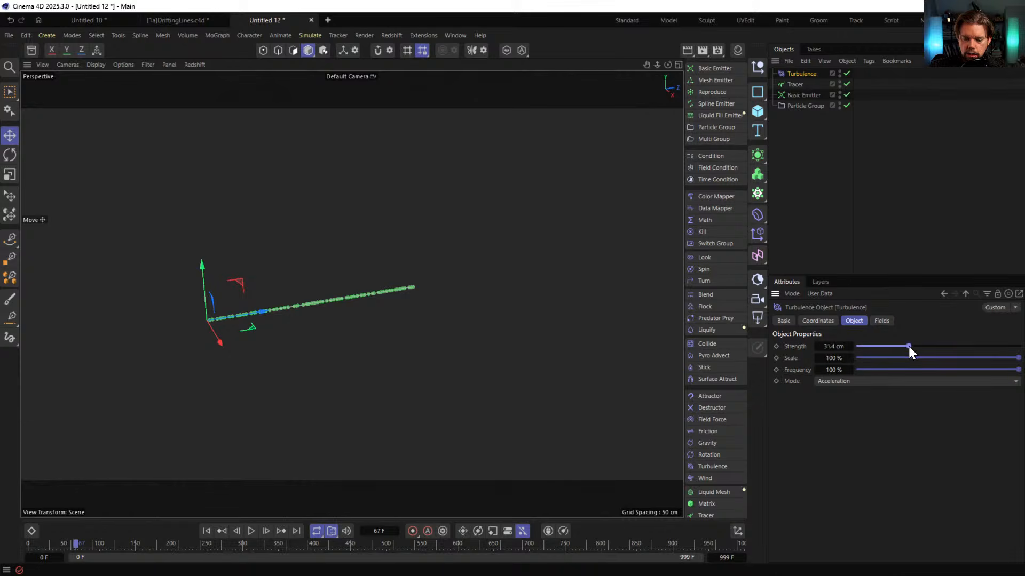
{"action": "left_click", "coordinate": [206, 531]}
{"action": "left_click", "coordinate": [251, 531]}
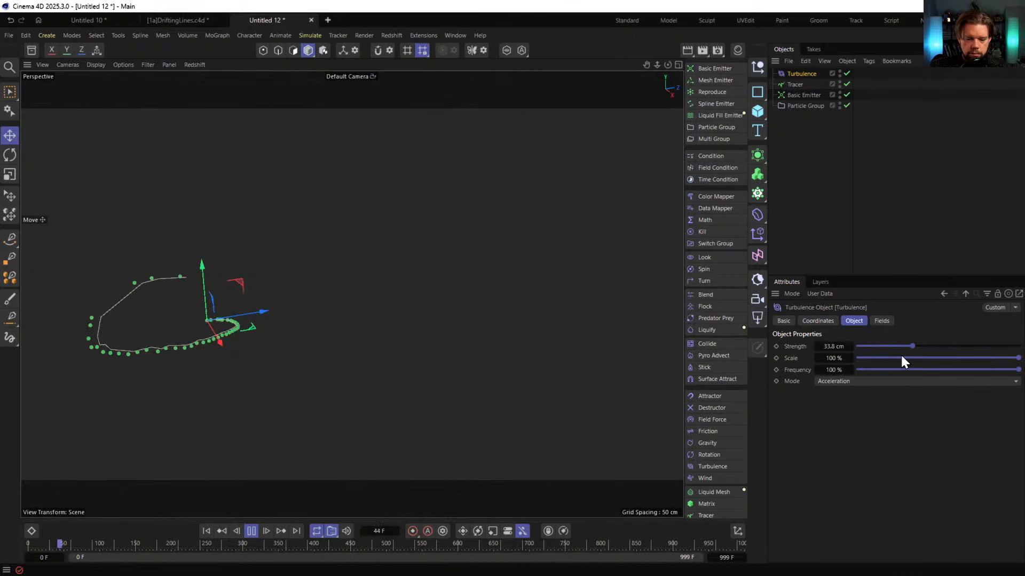
Lower the Turbulence strength to 4 cm, replay the simulation from the start, and pause at frame 384
{"action": "left_click", "coordinate": [864, 346]}
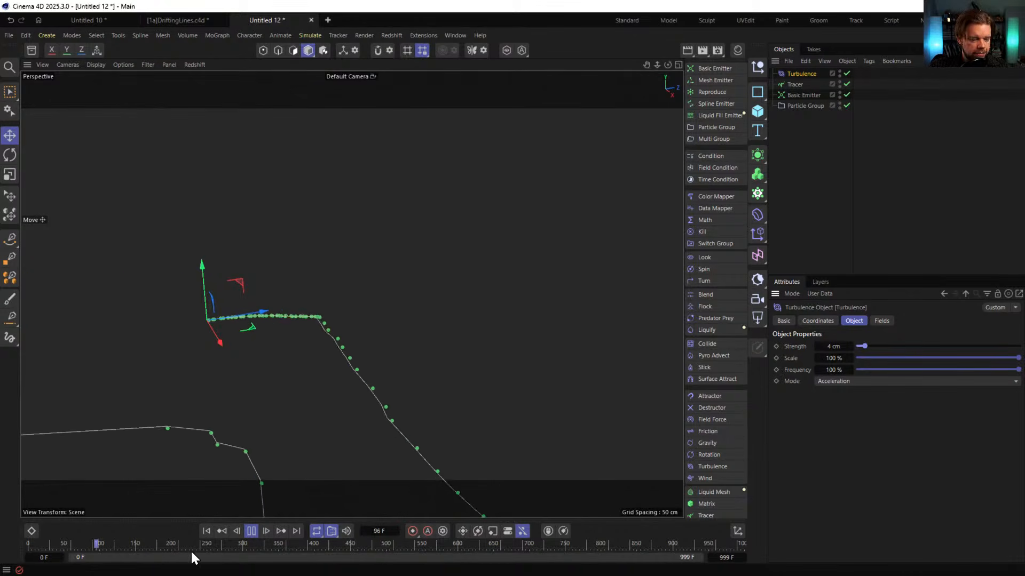
{"action": "left_click", "coordinate": [207, 531]}
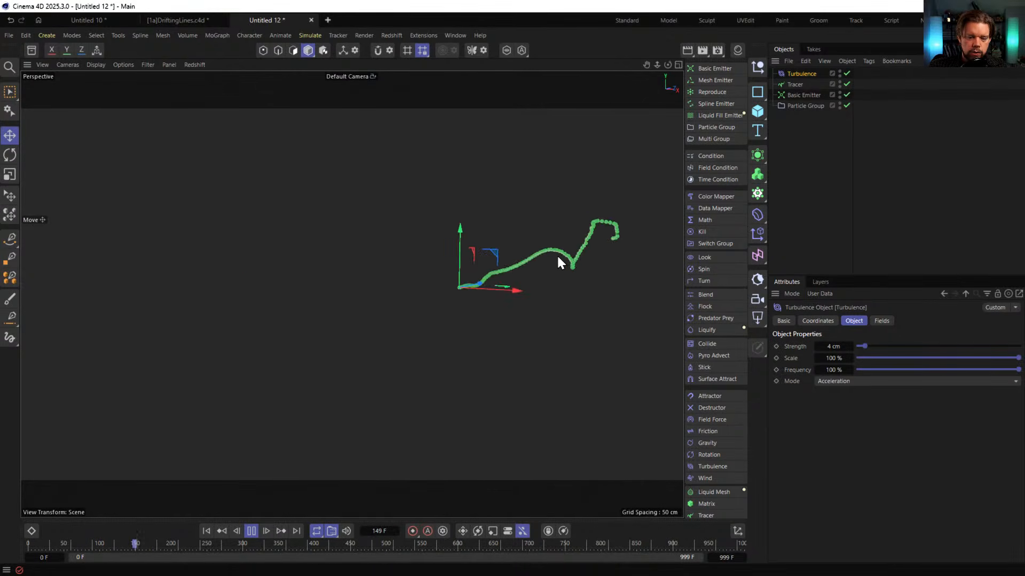
{"action": "middle_click_drag", "start_coordinate": [491, 253], "coordinate": [372, 273], "text": "alt"}
{"action": "left_click_drag", "start_coordinate": [460, 275], "coordinate": [422, 177], "text": "alt"}
{"action": "left_click", "coordinate": [252, 531]}
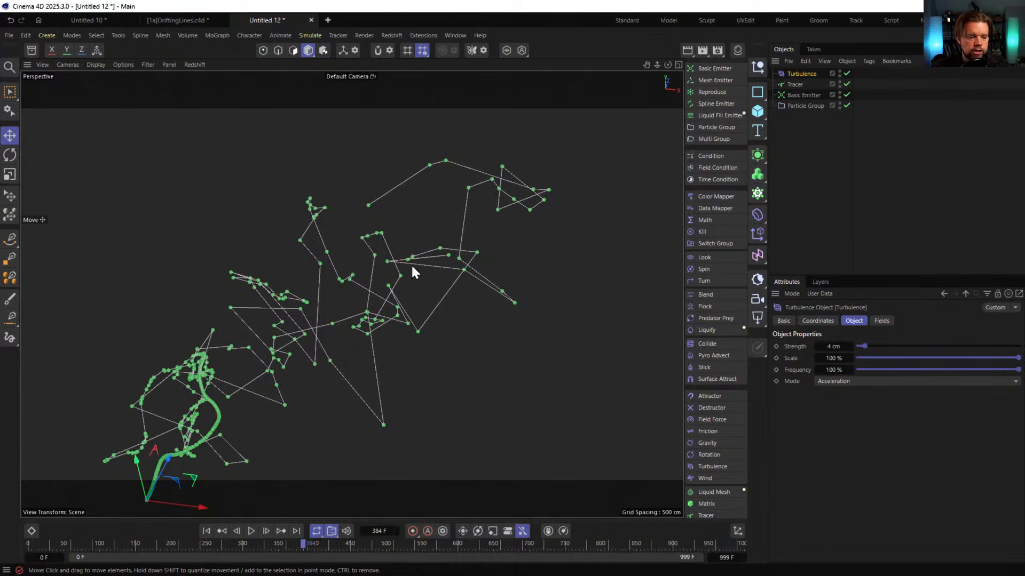
Inspect the traced line from several angles and hide the Particle Group
{"action": "left_click_drag", "start_coordinate": [414, 272], "coordinate": [297, 290], "text": "alt"}
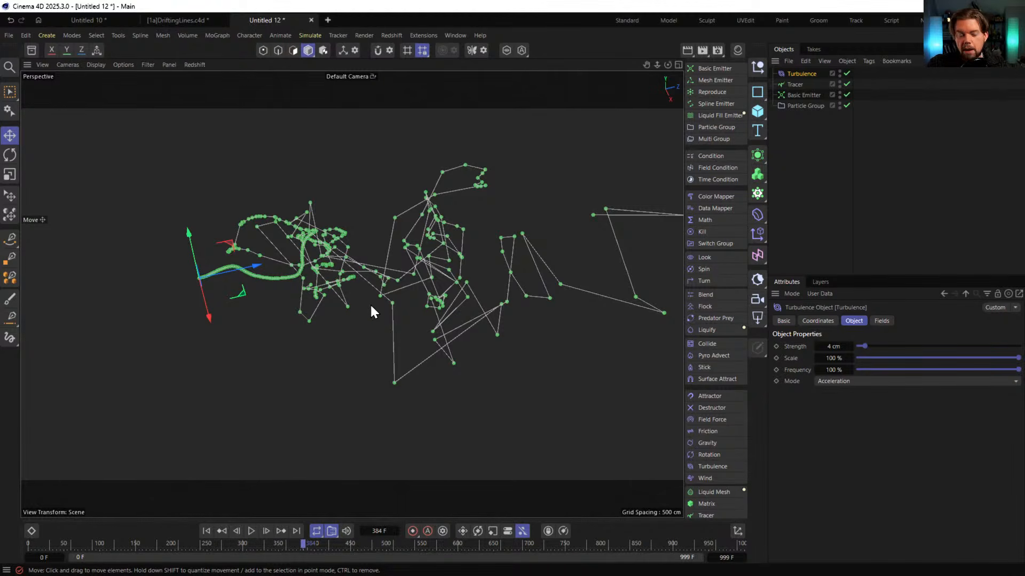
{"action": "left_click_drag", "start_coordinate": [370, 303], "coordinate": [731, 201], "text": "alt"}
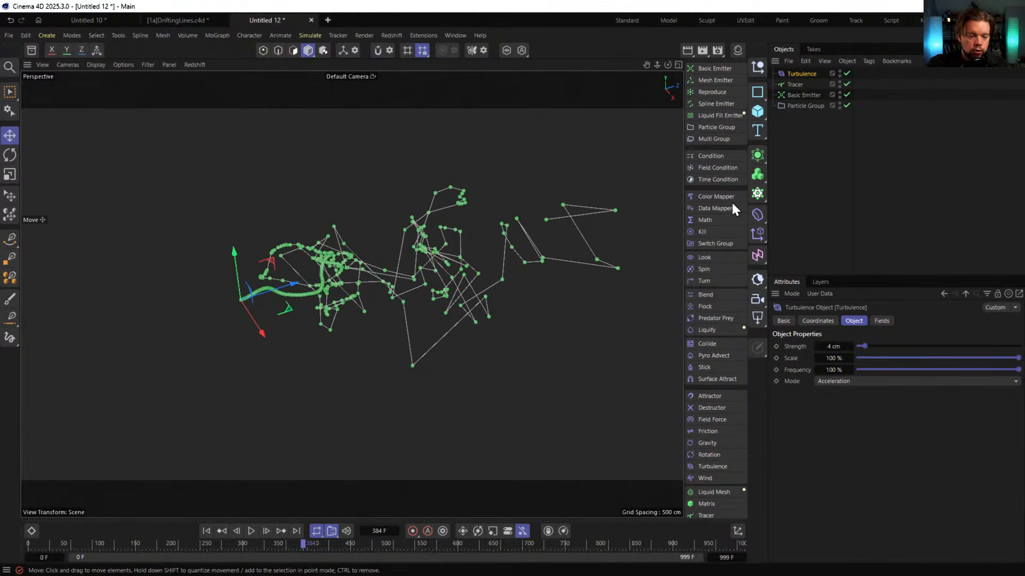
{"action": "double_click", "coordinate": [840, 103]}
{"action": "left_click_drag", "start_coordinate": [327, 312], "coordinate": [374, 293], "text": "alt"}
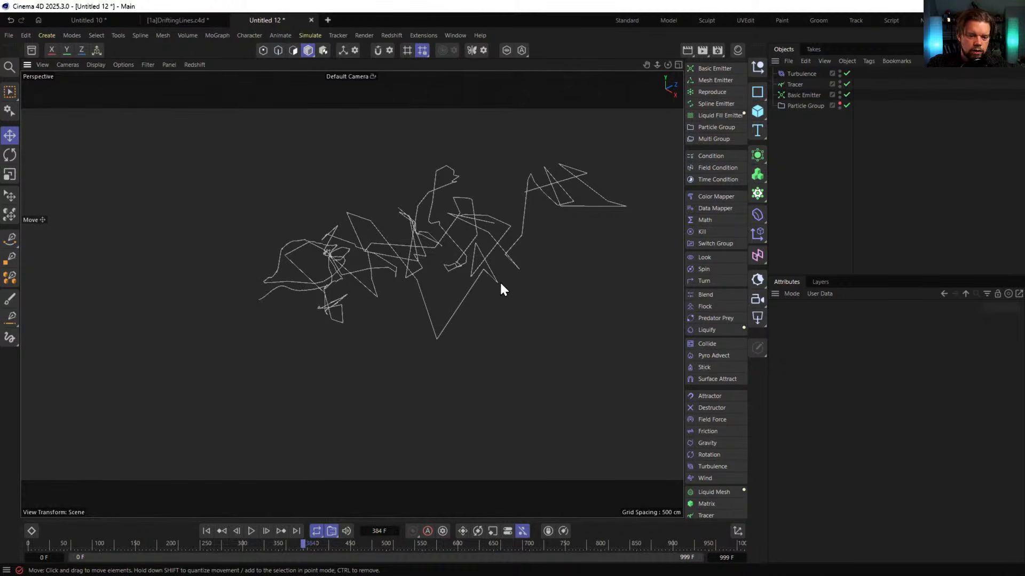
Add an RKT Smooth utility spline as the parent of the Tracer
{"action": "left_click", "coordinate": [794, 85]}
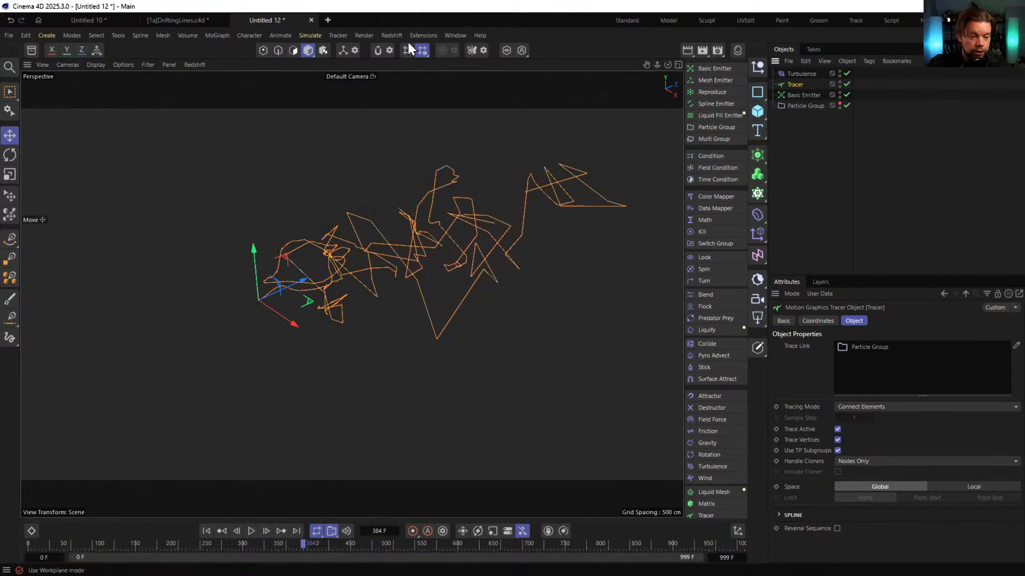
{"action": "left_click", "coordinate": [423, 35]}
{"action": "mouse_move", "coordinate": [464, 245]}
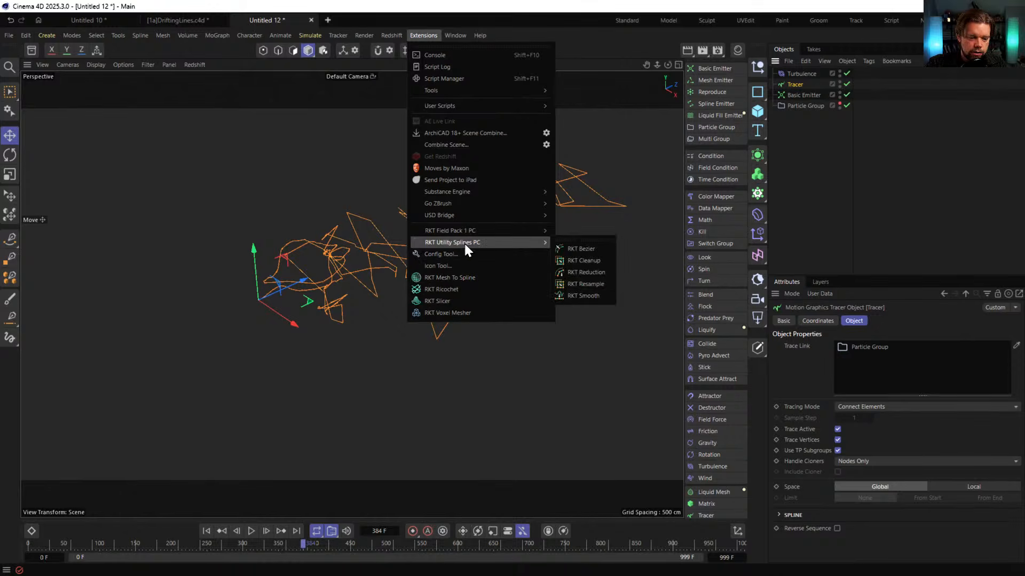
{"action": "left_click", "coordinate": [591, 296]}
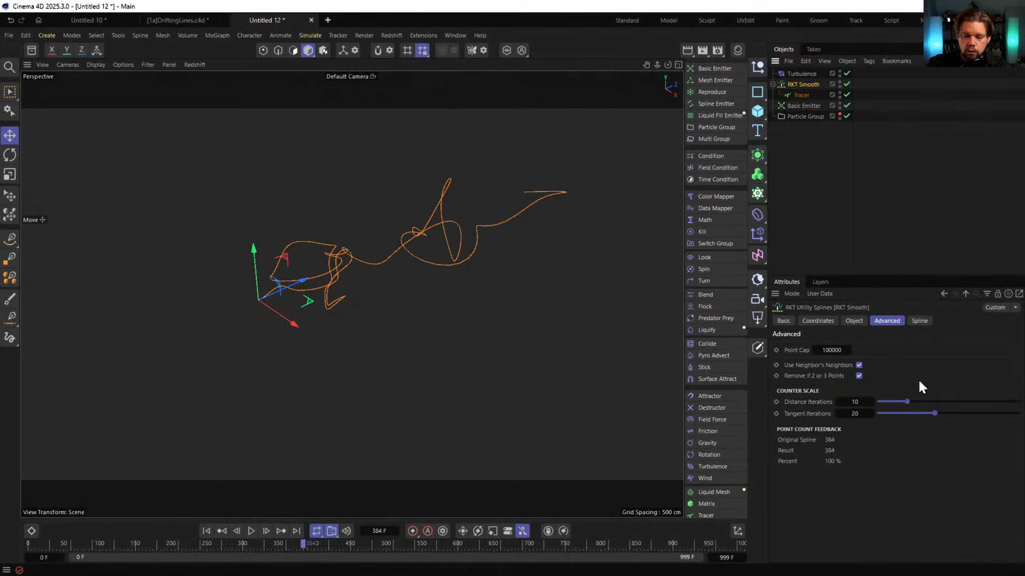
Set RKT Smooth's point input to Step with a 15 cm step and its iterations to 29, and resume playback
{"action": "left_click", "coordinate": [854, 321]}
{"action": "left_click", "coordinate": [860, 449]}
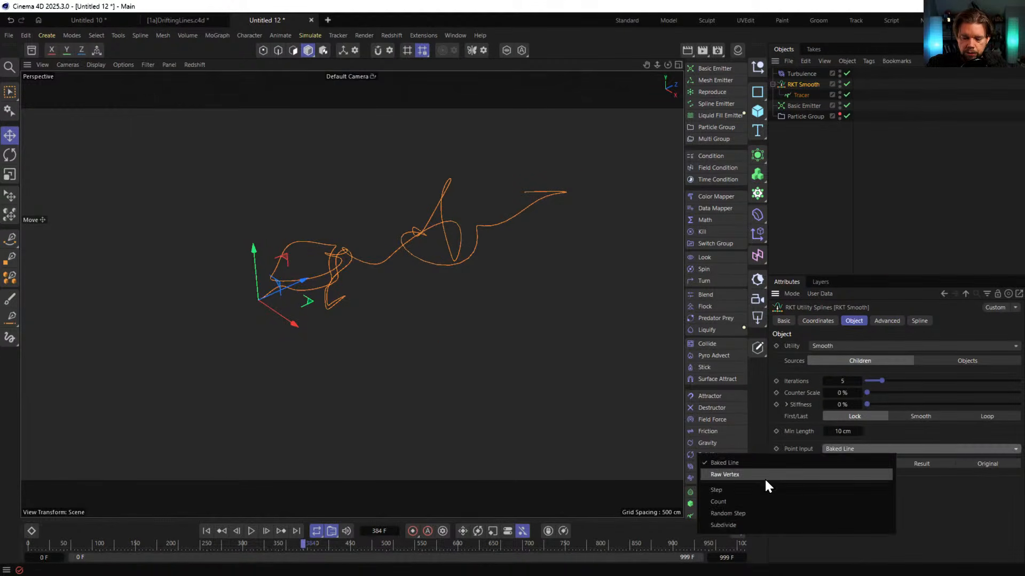
{"action": "left_click", "coordinate": [747, 487]}
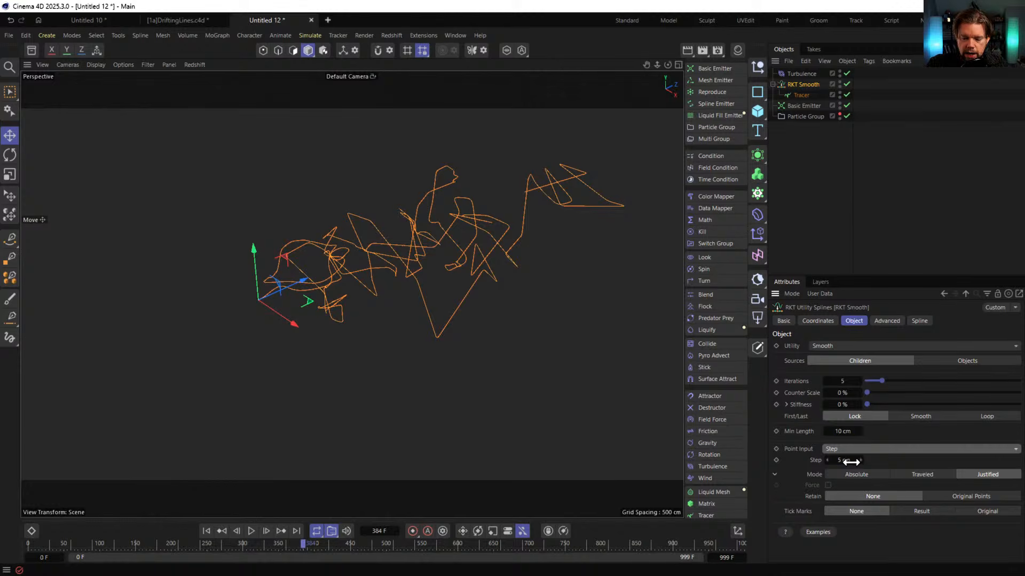
{"action": "double_click", "coordinate": [850, 460]}
{"action": "type", "text": "15"}
{"action": "key", "text": "Return"}
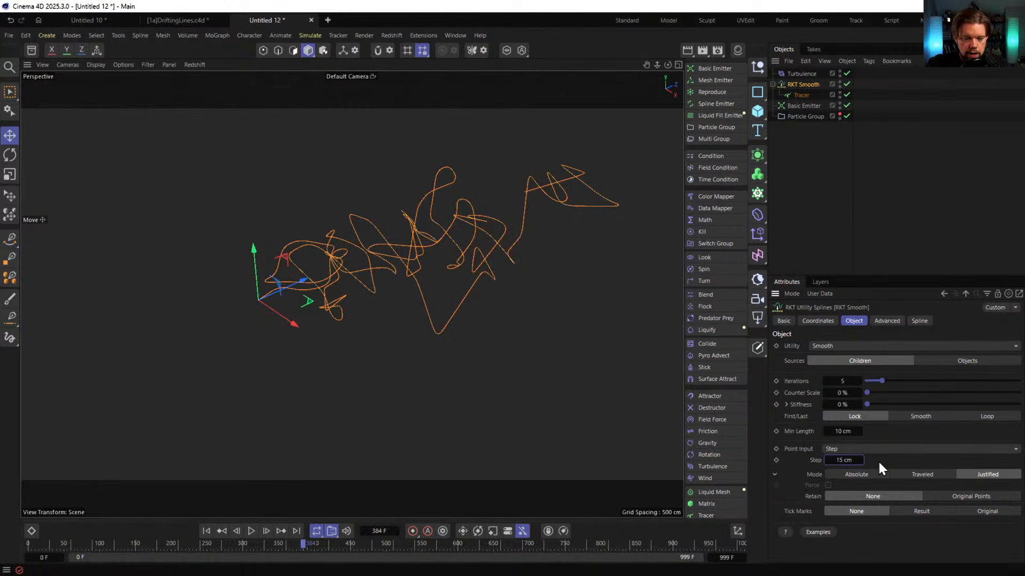
{"action": "left_click_drag", "start_coordinate": [881, 381], "coordinate": [950, 391]}
{"action": "left_click", "coordinate": [251, 532]}
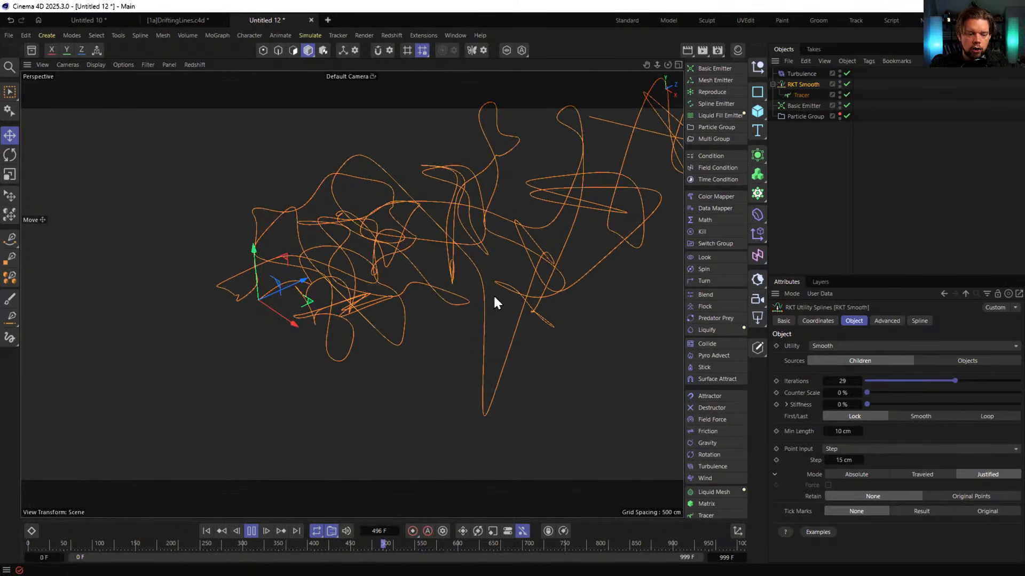
Set the Turbulence strength to 2 cm and play the simulation from the start to view the traced path
{"action": "left_click", "coordinate": [208, 532]}
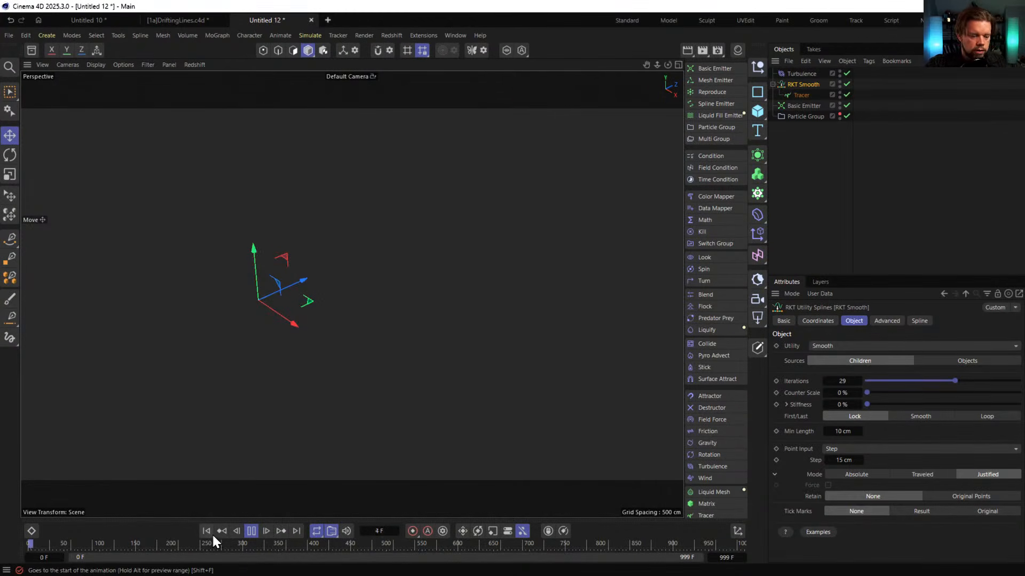
{"action": "left_click", "coordinate": [802, 73]}
{"action": "left_click", "coordinate": [841, 347]}
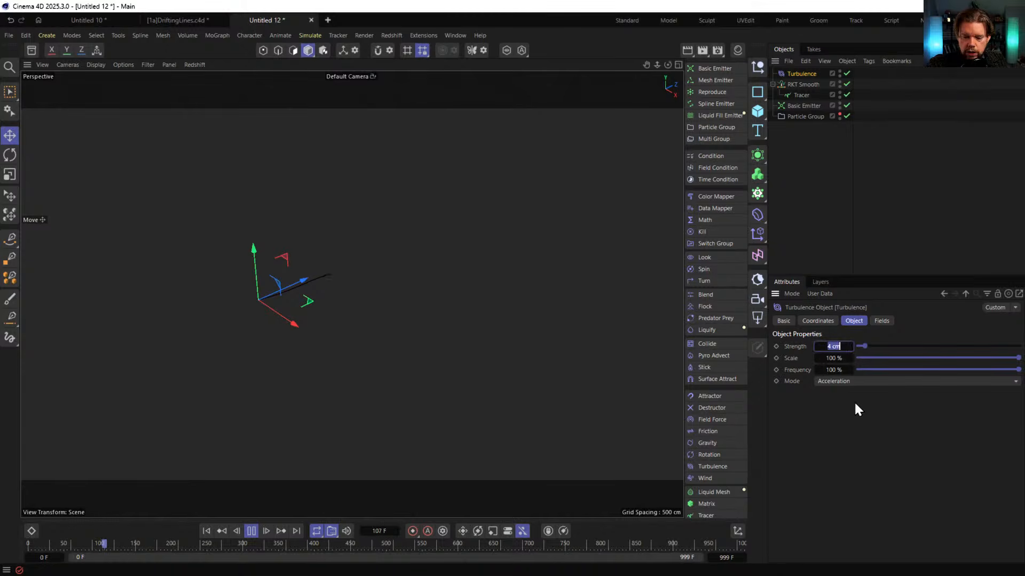
{"action": "type", "text": "2"}
{"action": "key", "text": "Return"}
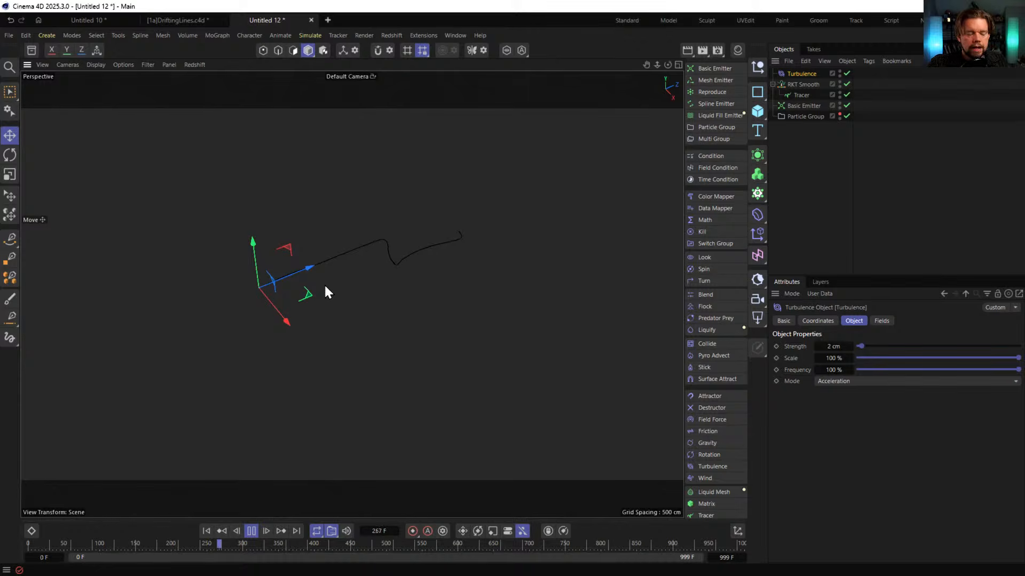
{"action": "left_click", "coordinate": [250, 533]}
{"action": "left_click_drag", "start_coordinate": [252, 315], "coordinate": [288, 358], "text": "alt"}
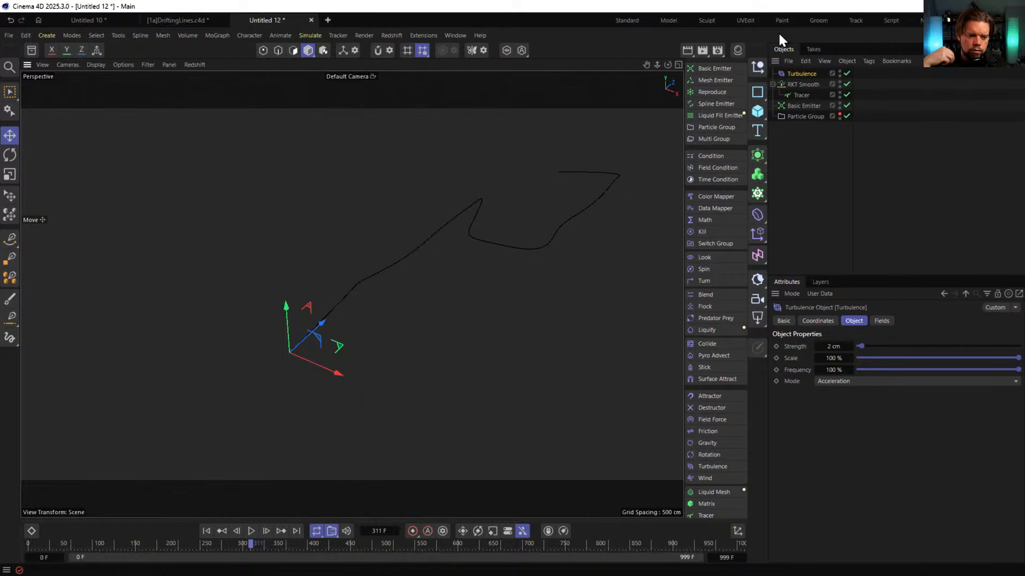
Change the Basic Emitter's shape to Cube and replay the simulation from the first frame
{"action": "left_click", "coordinate": [798, 105]}
{"action": "left_click", "coordinate": [823, 346]}
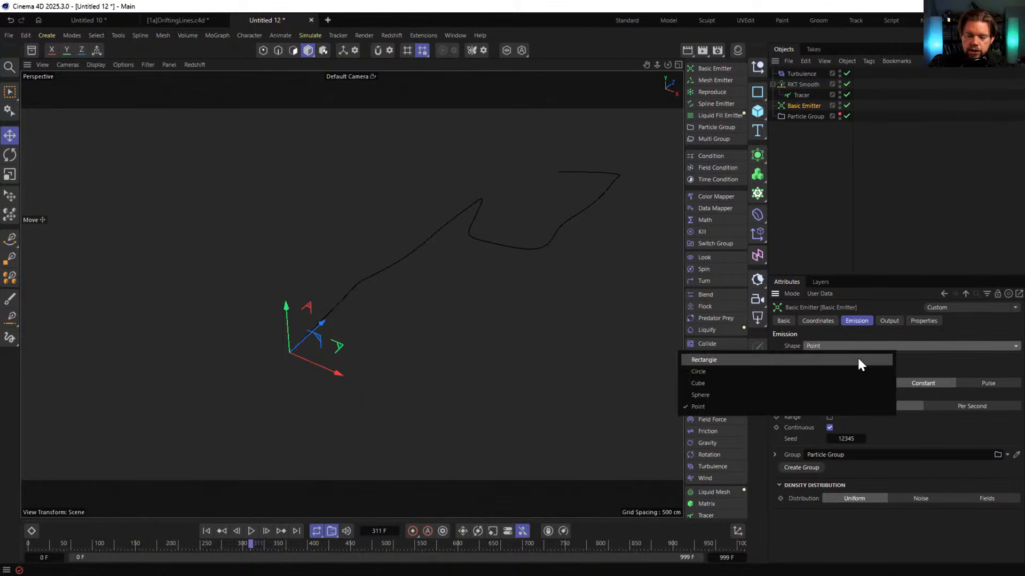
{"action": "left_click", "coordinate": [806, 384]}
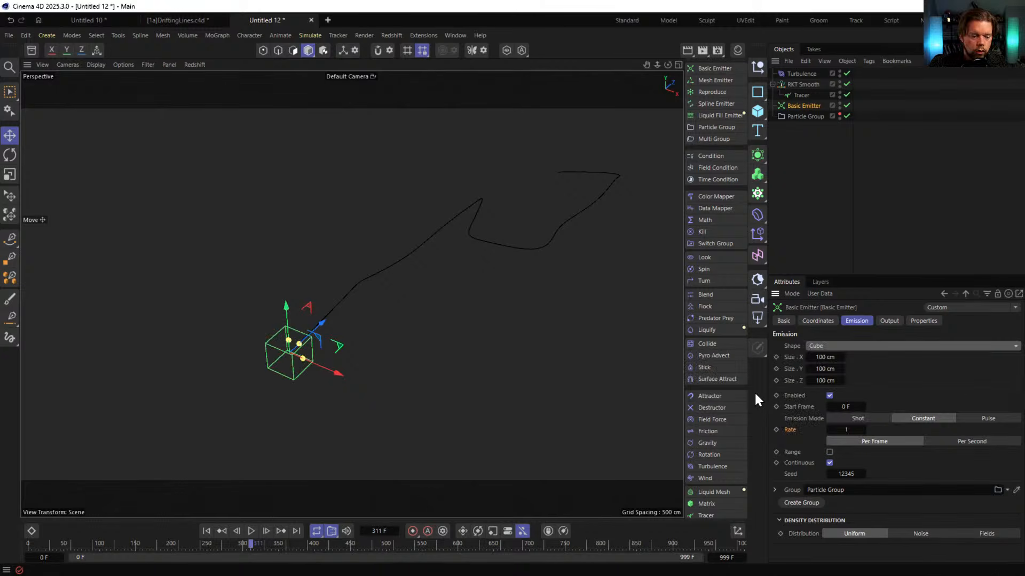
{"action": "left_click", "coordinate": [206, 531]}
{"action": "left_click", "coordinate": [251, 531]}
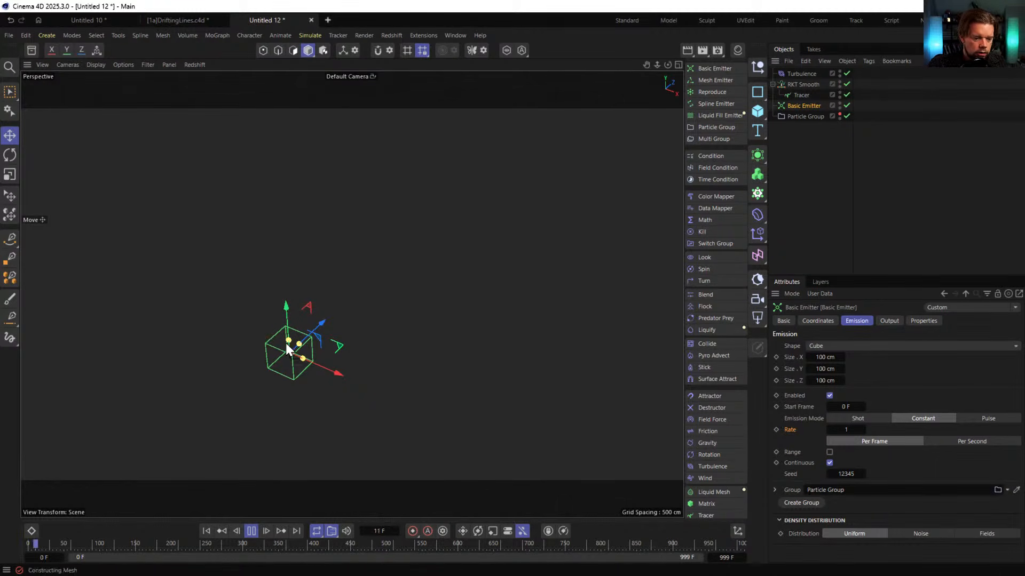
{"action": "scroll", "coordinate": [291, 352], "scroll_direction": "up", "scroll_amount": 8}
{"action": "scroll", "coordinate": [466, 317], "scroll_direction": "up", "scroll_amount": 2}
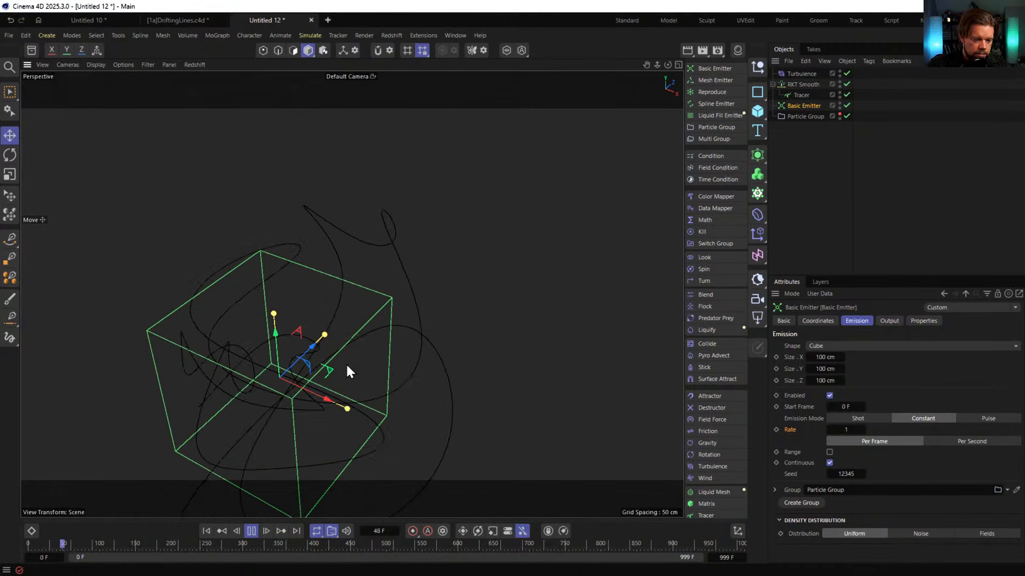
{"action": "scroll", "coordinate": [341, 374], "scroll_direction": "down", "scroll_amount": 8}
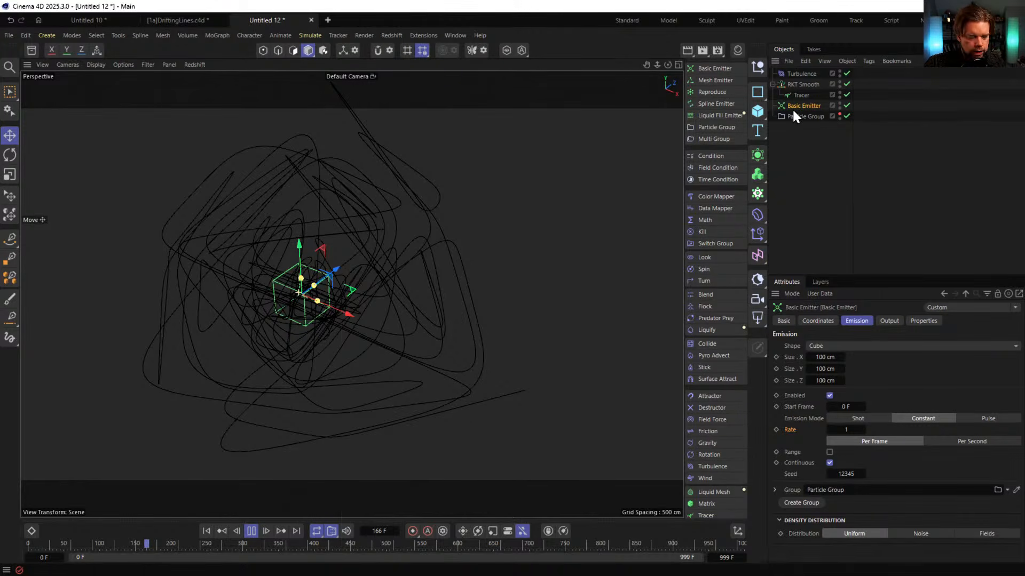
Switch to Task Manager and end the Cinema 4D task
{"action": "key", "text": "super"}
{"action": "type", "text": "tas"}
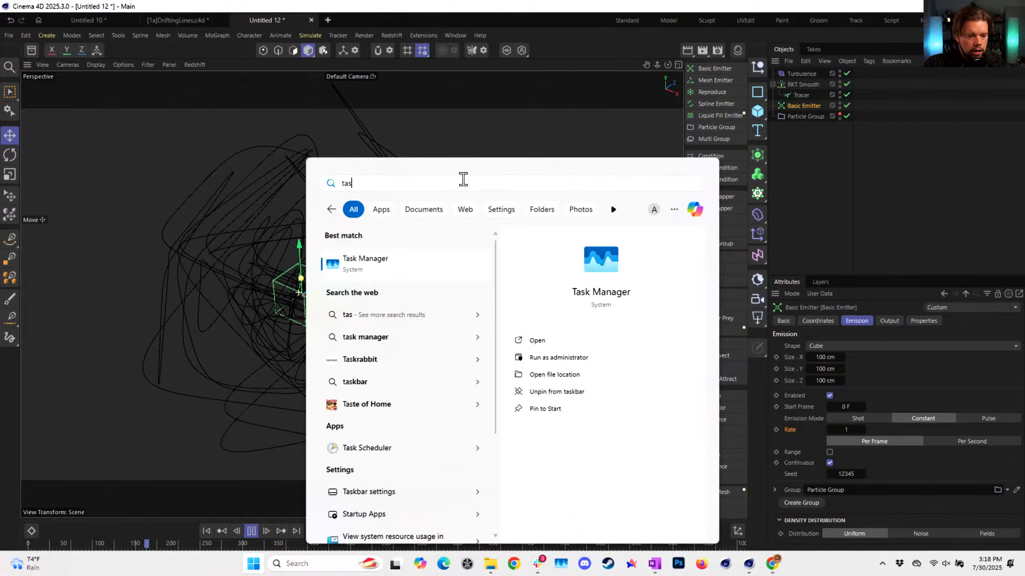
{"action": "left_click", "coordinate": [395, 261]}
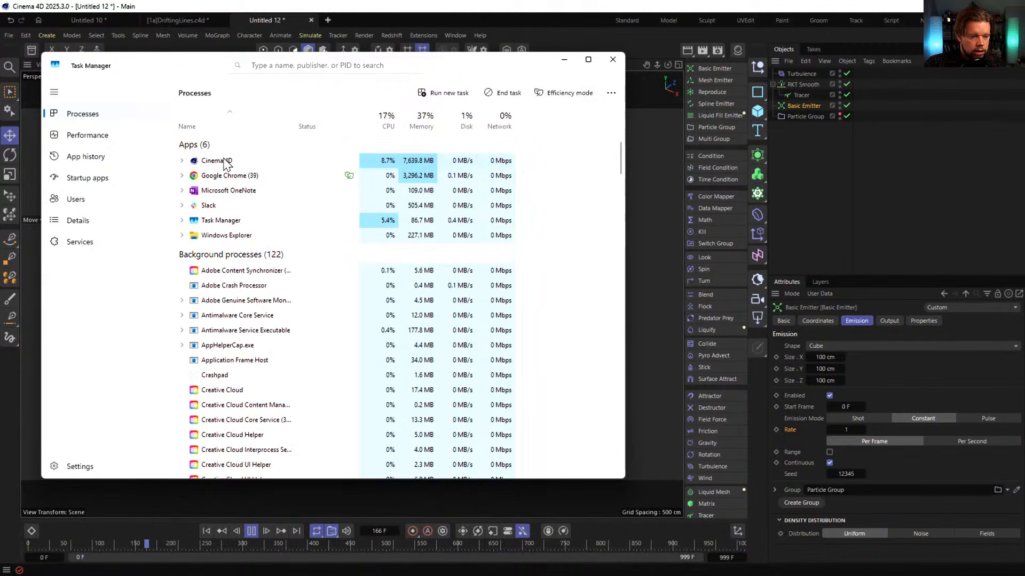
{"action": "left_click", "coordinate": [267, 161]}
{"action": "left_click", "coordinate": [501, 94]}
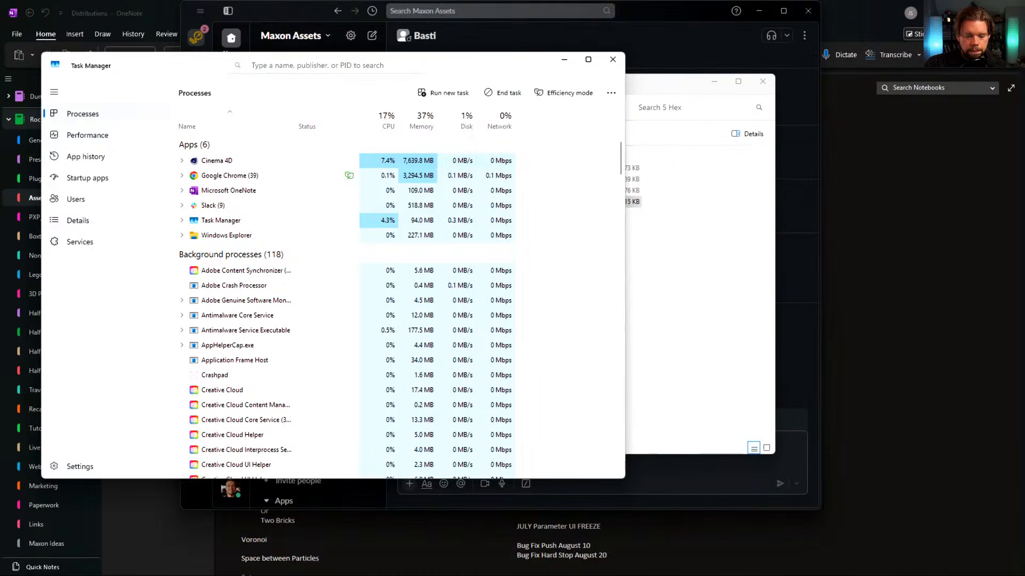
{"action": "mouse_move", "coordinate": [655, 569]}
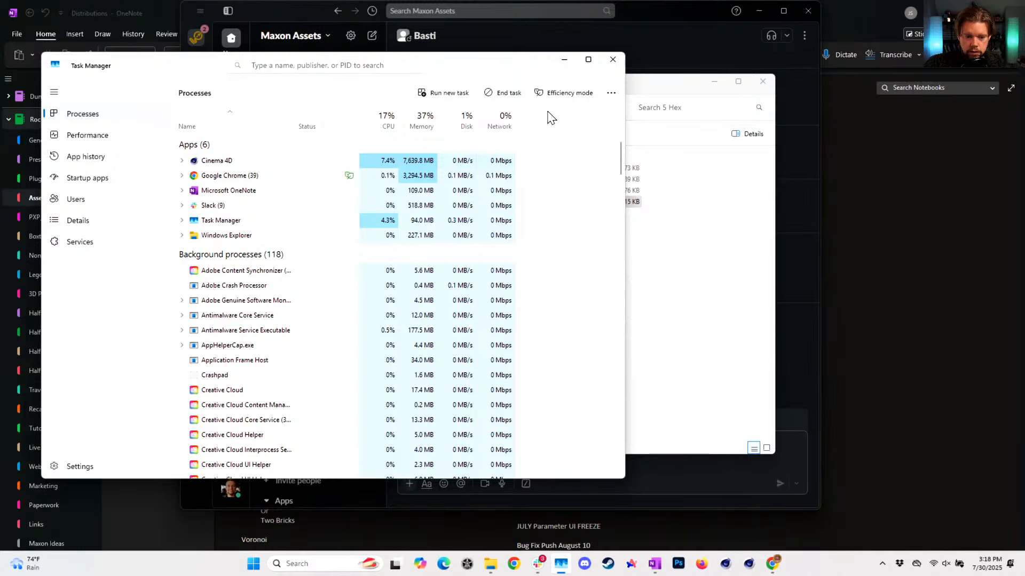
{"action": "double_click", "coordinate": [507, 67]}
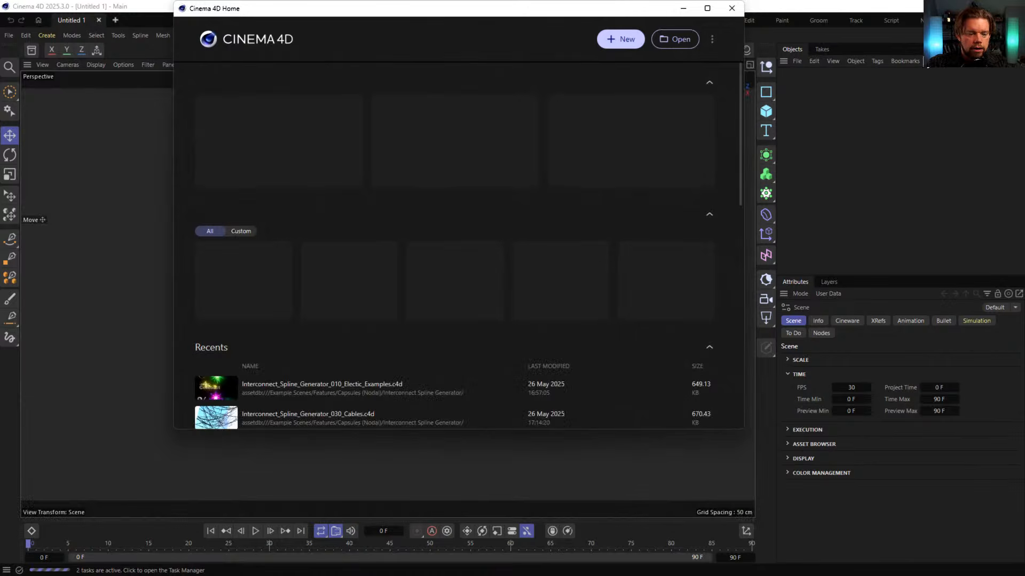
Close the Cinema 4D Home window and open [1a]DriftingLines.c4d from the Episode 15 SceneFiles folder
{"action": "left_click", "coordinate": [731, 8]}
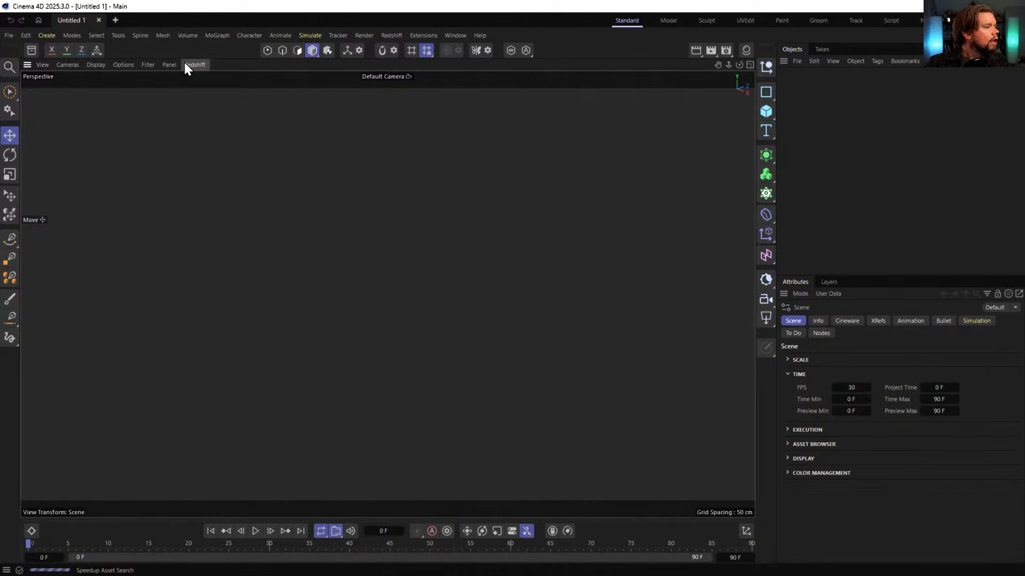
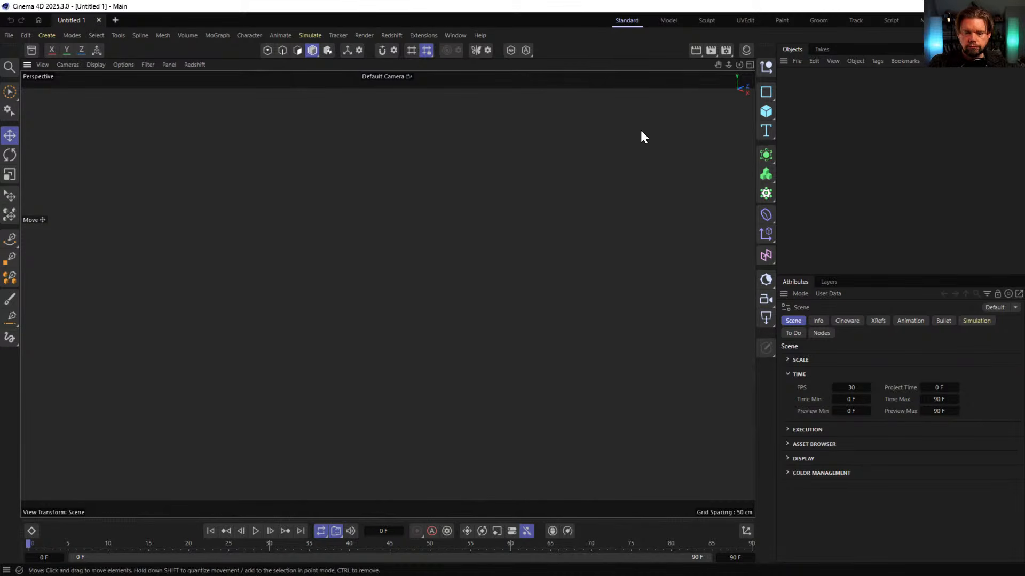
{"action": "left_click", "coordinate": [9, 36]}
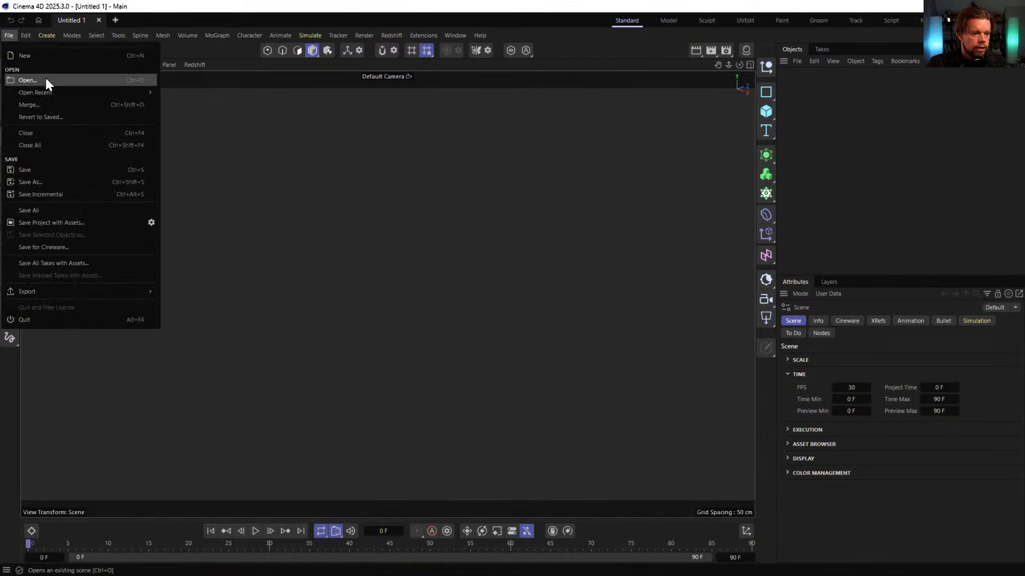
{"action": "mouse_move", "coordinate": [65, 92]}
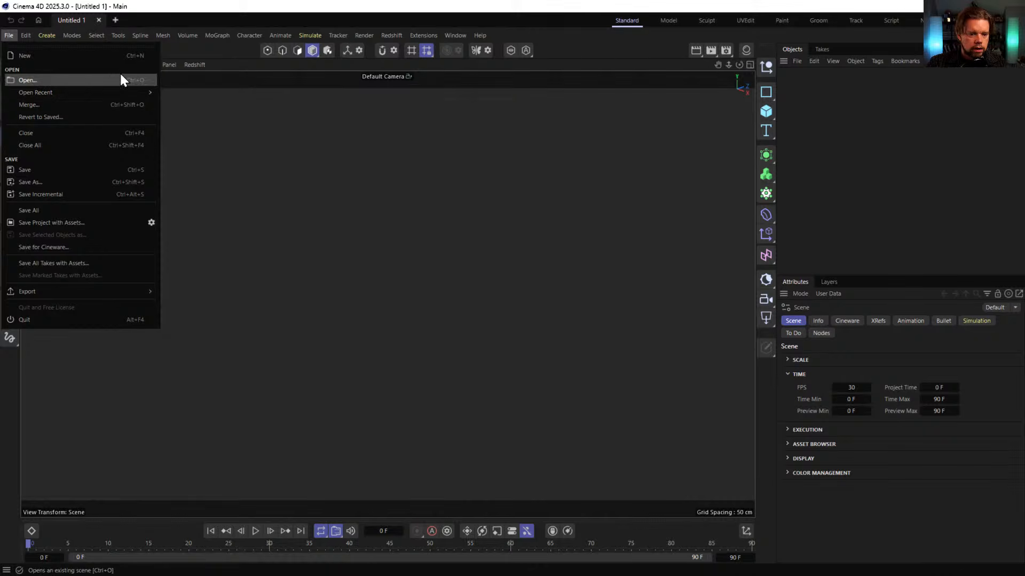
{"action": "left_click", "coordinate": [87, 81]}
{"action": "left_click", "coordinate": [224, 97]}
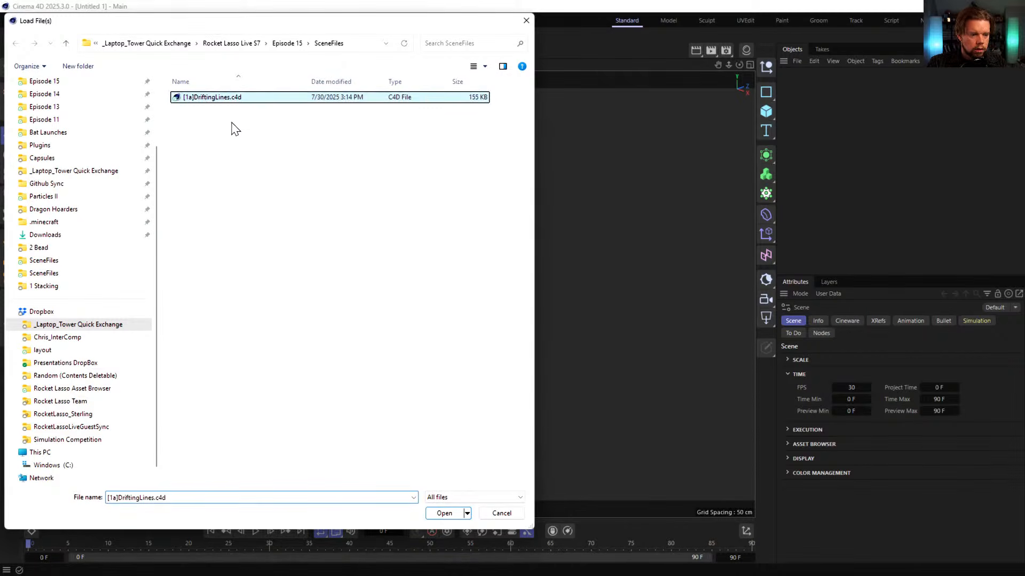
{"action": "left_click", "coordinate": [445, 513]}
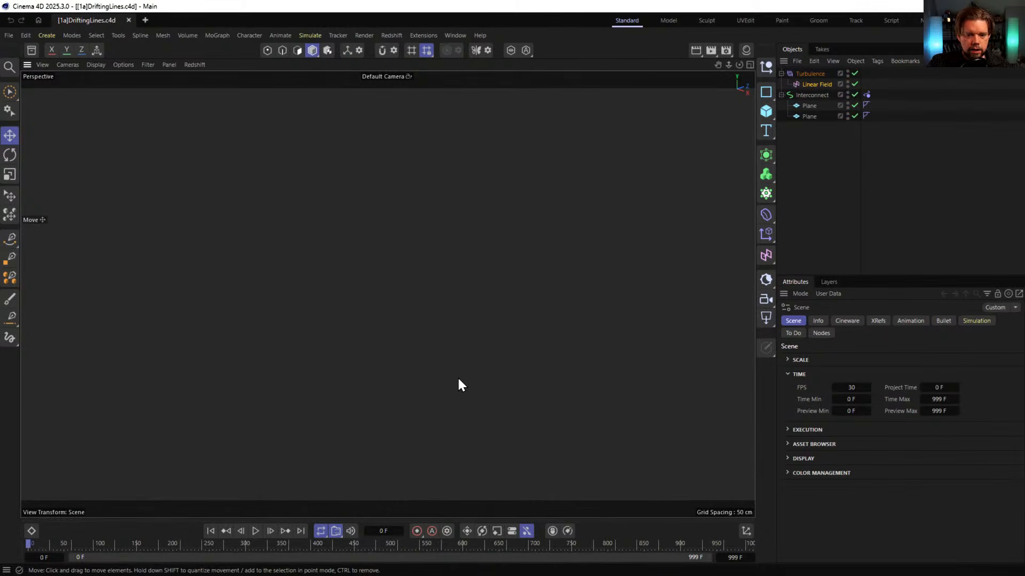
{"action": "left_click_drag", "start_coordinate": [334, 251], "coordinate": [388, 278], "text": "alt"}
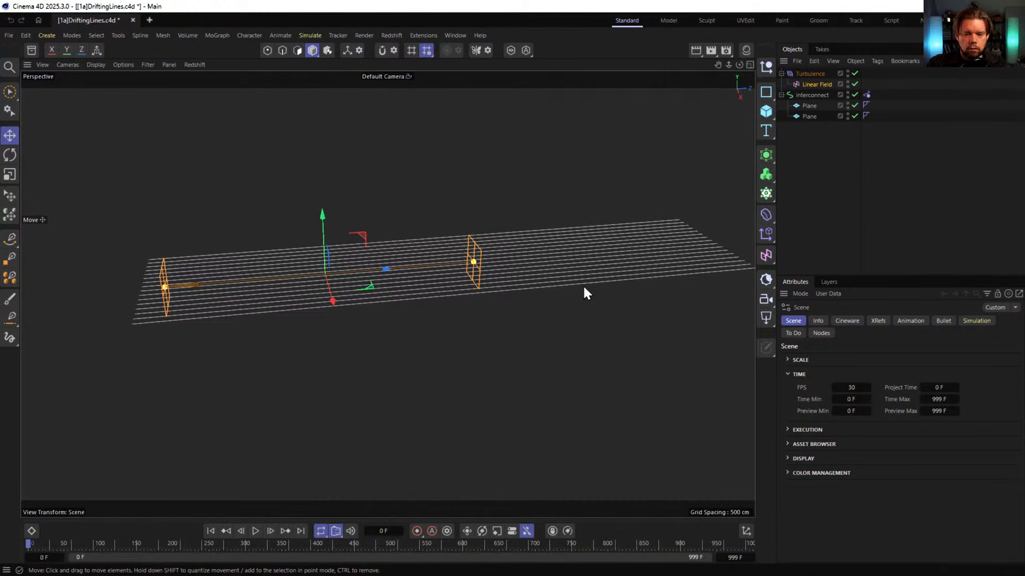
Add a Spline Emitter using Interconnect as its geometry and place it below Interconnect in the object hierarchy
{"action": "left_click", "coordinate": [808, 95]}
{"action": "left_click", "coordinate": [781, 95]}
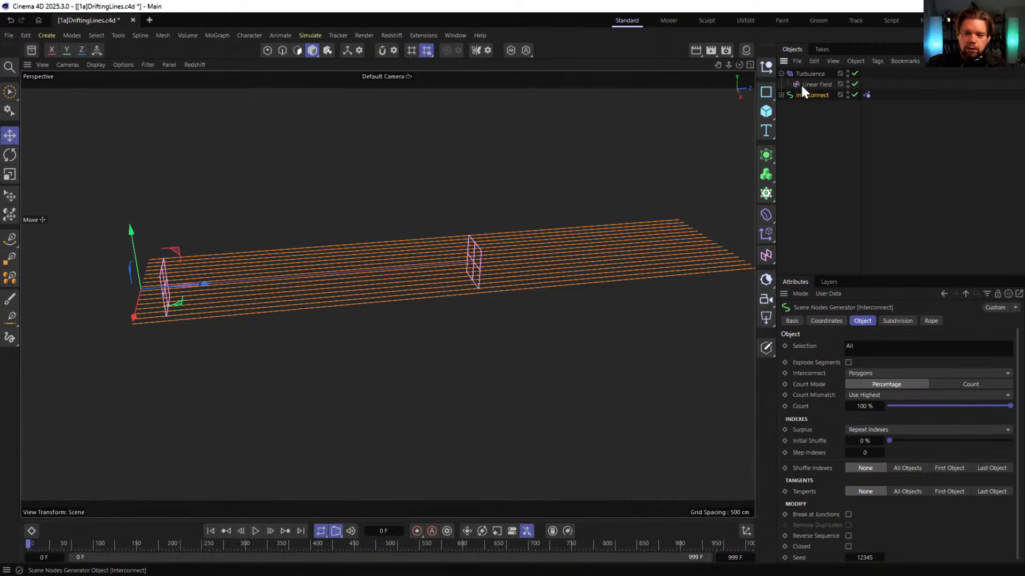
{"action": "left_click", "coordinate": [866, 95]}
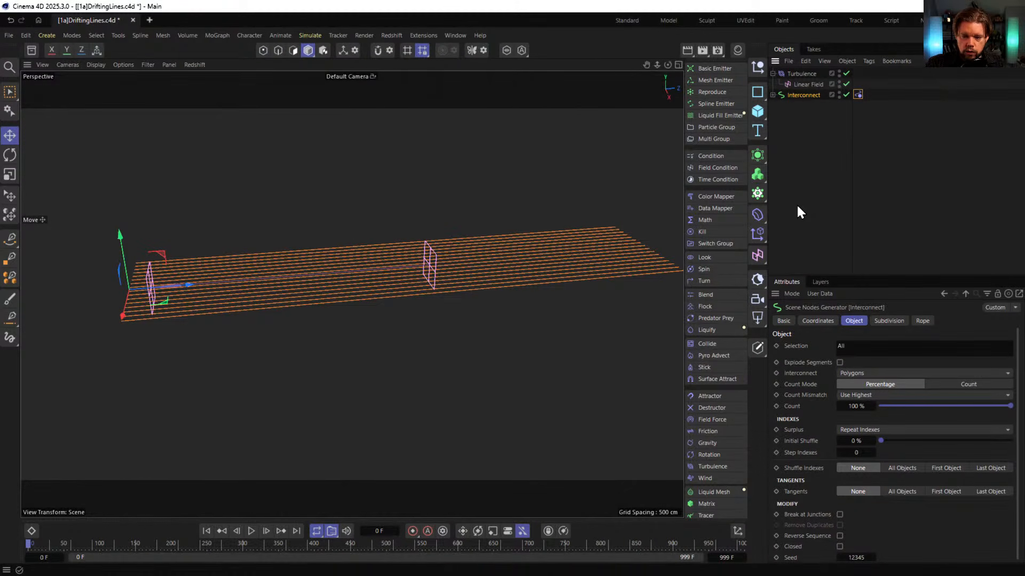
{"action": "left_click", "coordinate": [727, 103]}
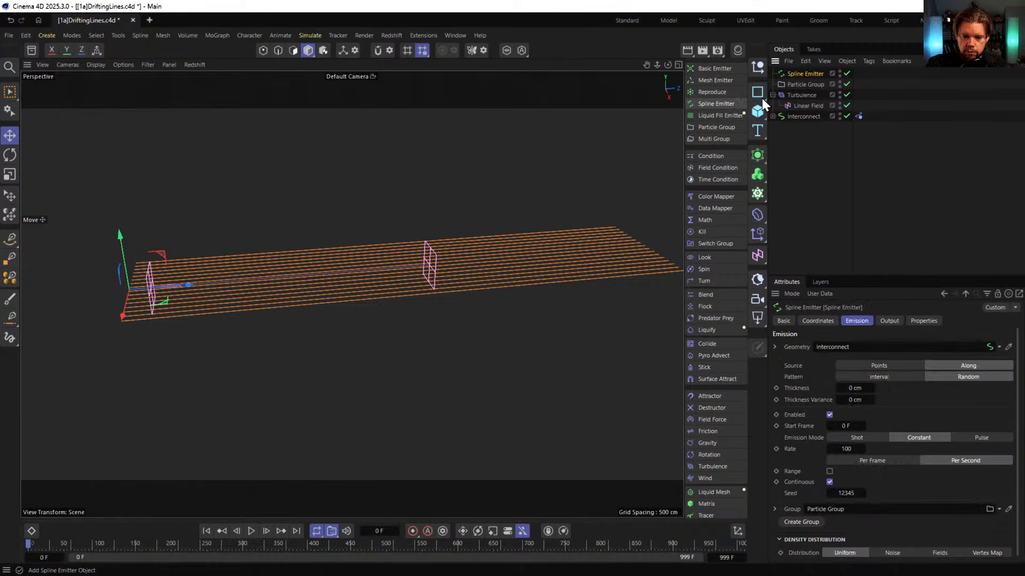
{"action": "left_click_drag", "start_coordinate": [792, 72], "coordinate": [803, 120]}
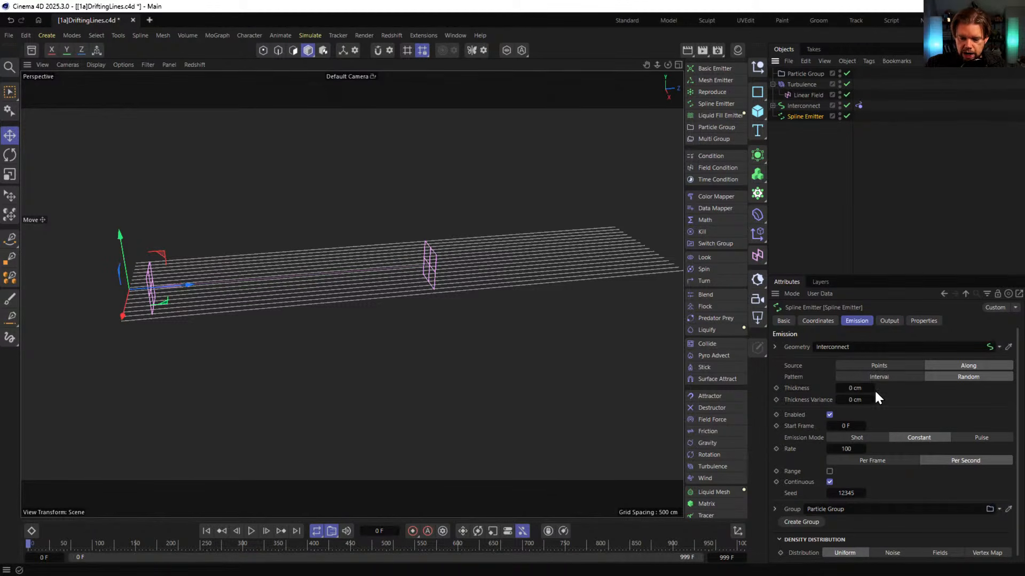
Play the simulation to frame 37 and examine how particles emit along the moving splines
{"action": "left_click", "coordinate": [825, 389]}
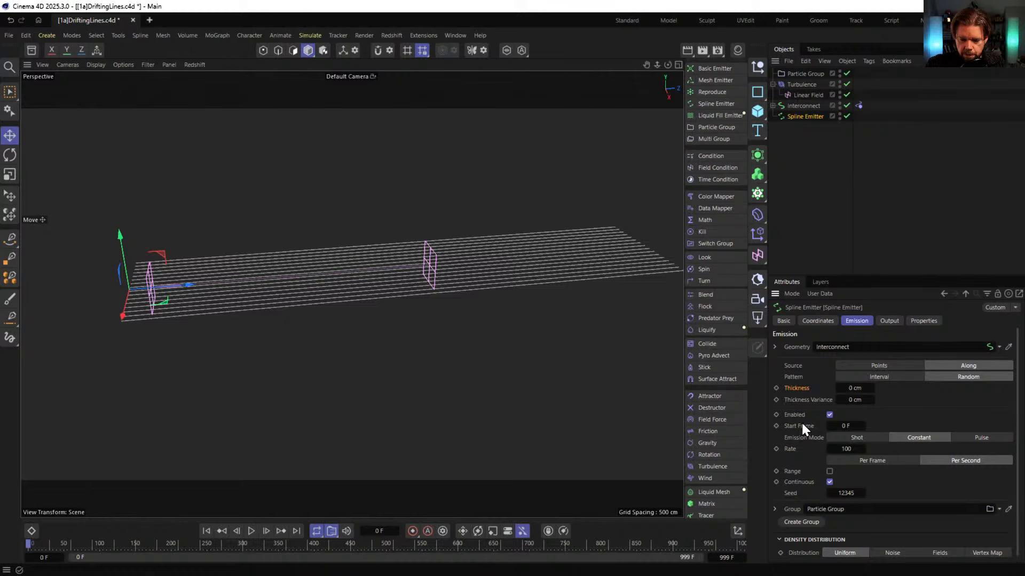
{"action": "scroll", "coordinate": [802, 426], "scroll_direction": "down", "scroll_amount": 1}
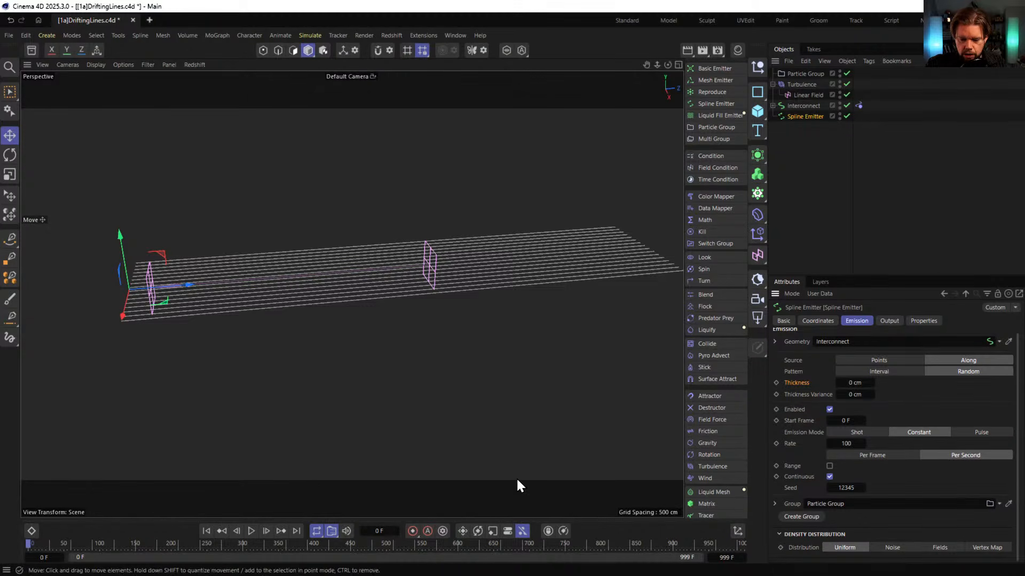
{"action": "left_click", "coordinate": [252, 531]}
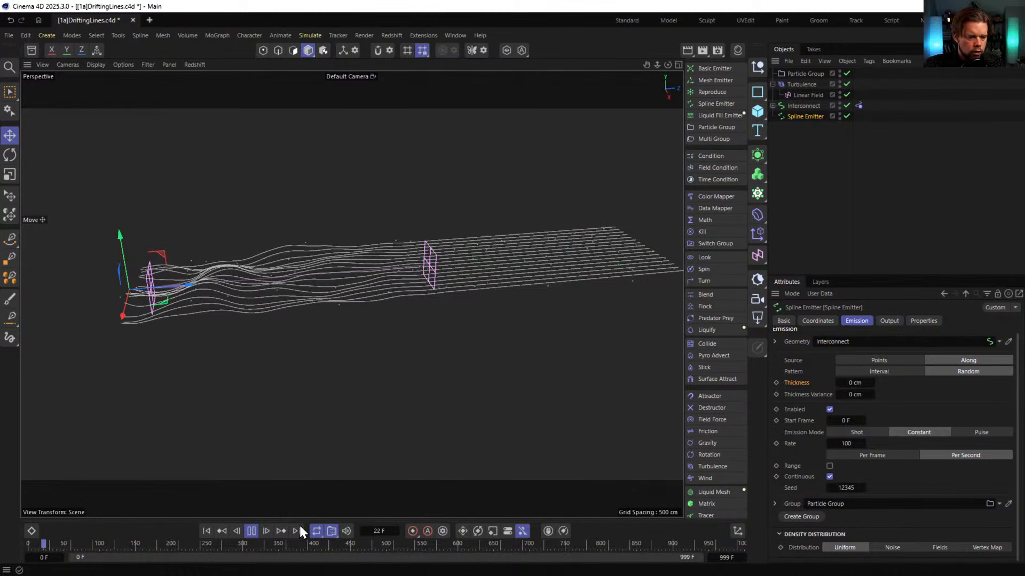
{"action": "left_click", "coordinate": [251, 531]}
{"action": "scroll", "coordinate": [364, 283], "scroll_direction": "up", "scroll_amount": 5}
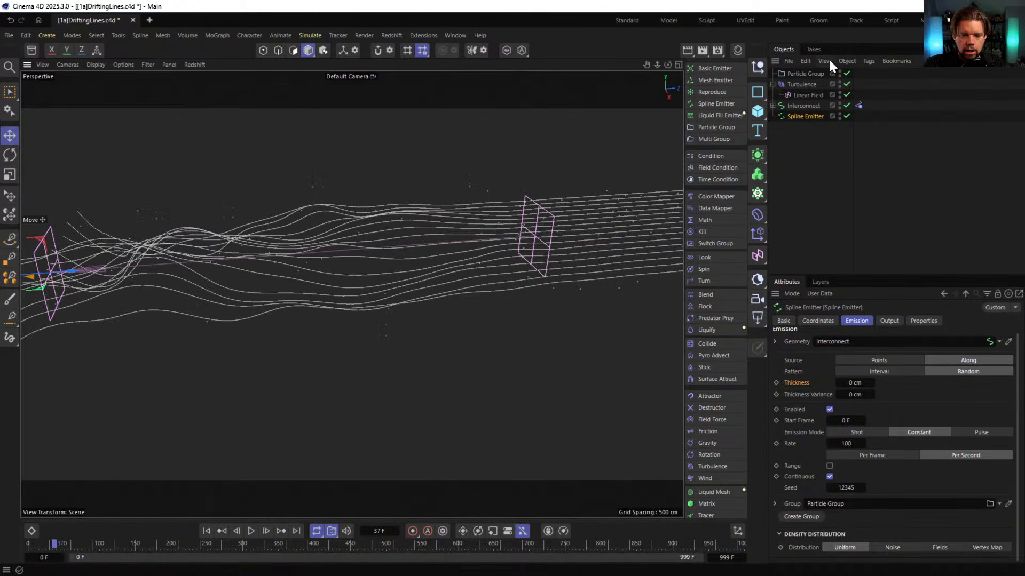
Add an RKT Smooth object as parent of Interconnect and set its tick marks to Result to inspect the spline points
{"action": "left_click", "coordinate": [795, 106]}
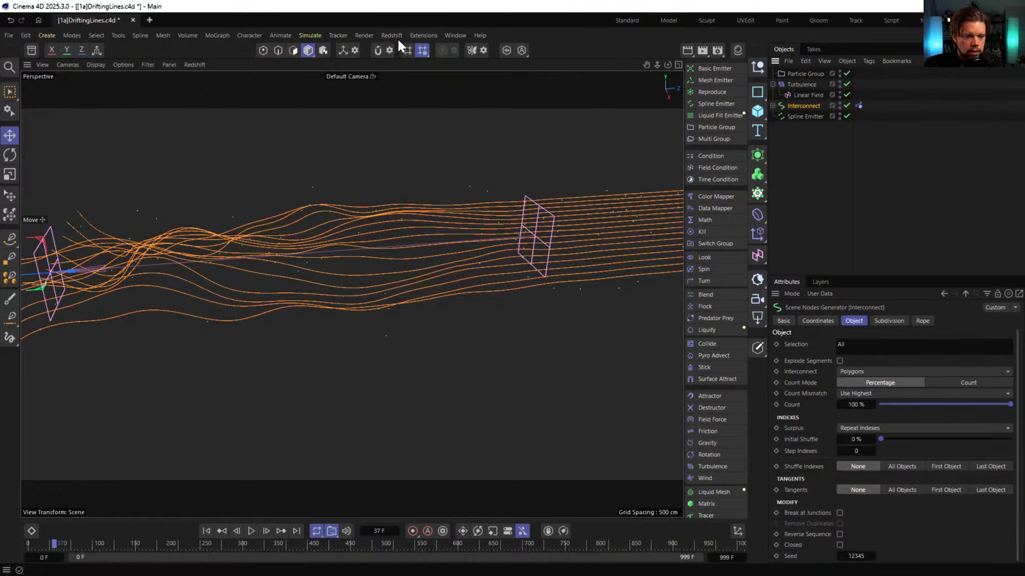
{"action": "left_click", "coordinate": [423, 35]}
{"action": "mouse_move", "coordinate": [480, 242]}
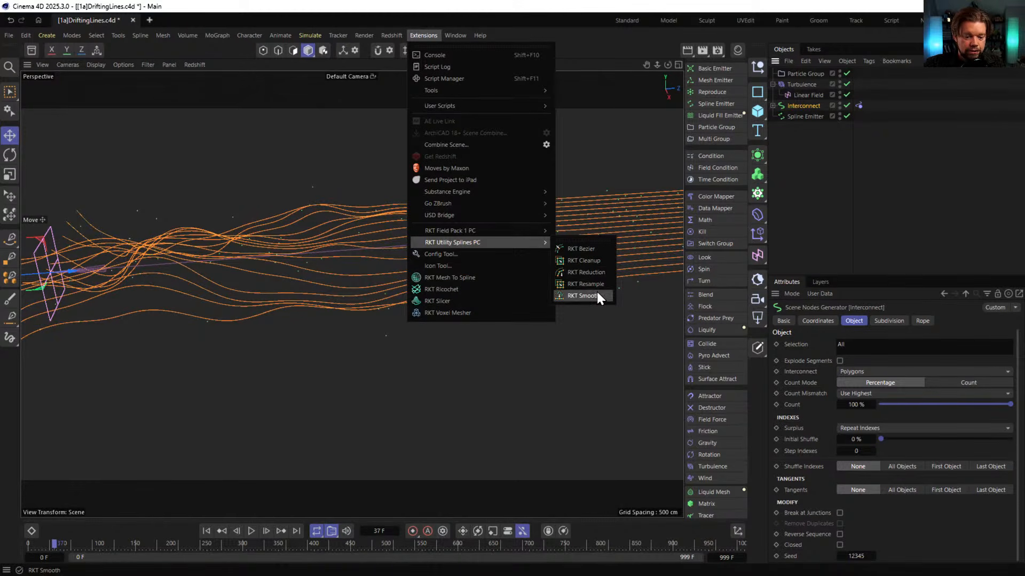
{"action": "left_click", "coordinate": [581, 295]}
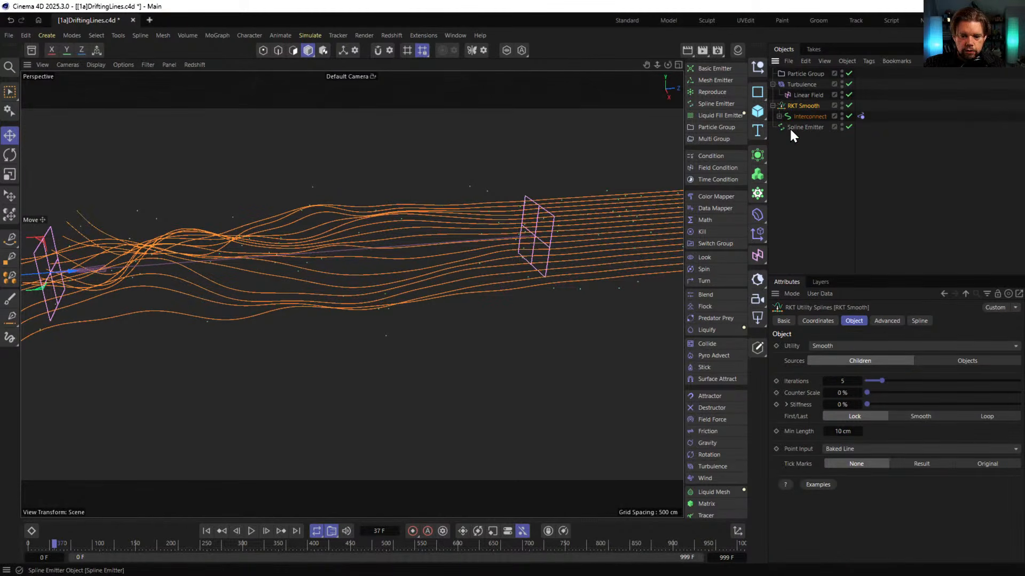
{"action": "scroll", "coordinate": [424, 278], "scroll_direction": "up", "scroll_amount": 8}
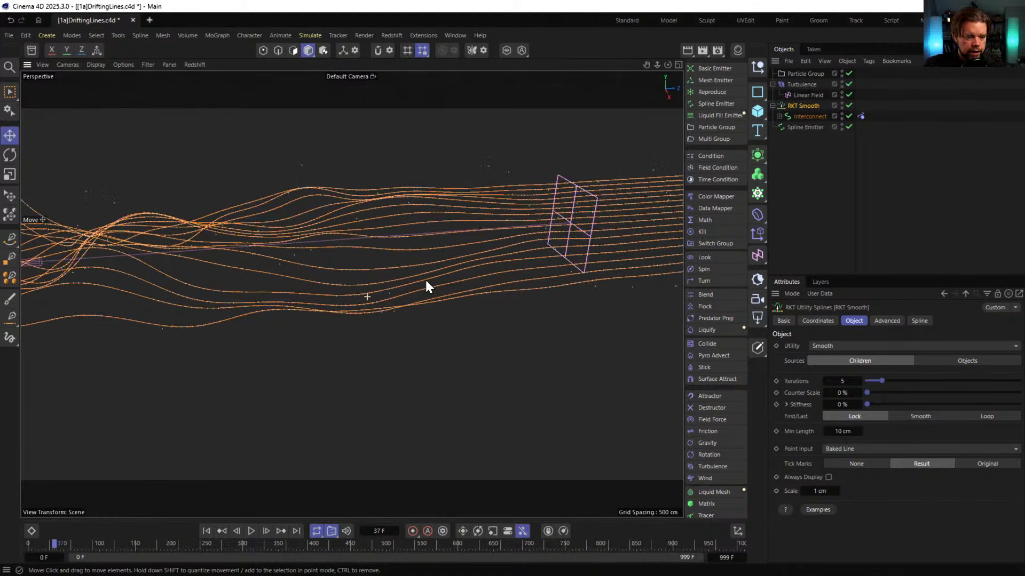
{"action": "scroll", "coordinate": [366, 267], "scroll_direction": "down", "scroll_amount": 8}
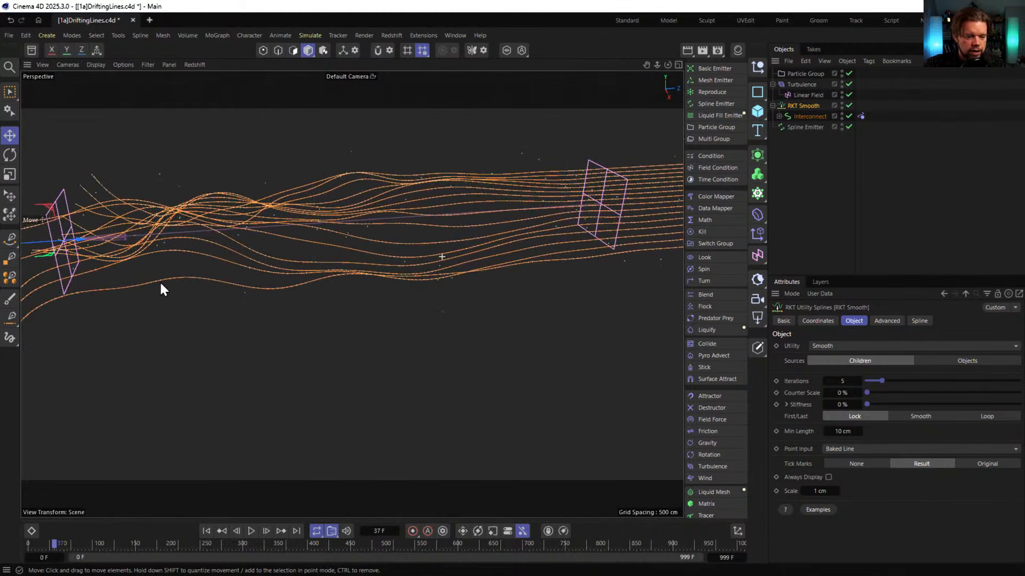
{"action": "left_click", "coordinate": [807, 117]}
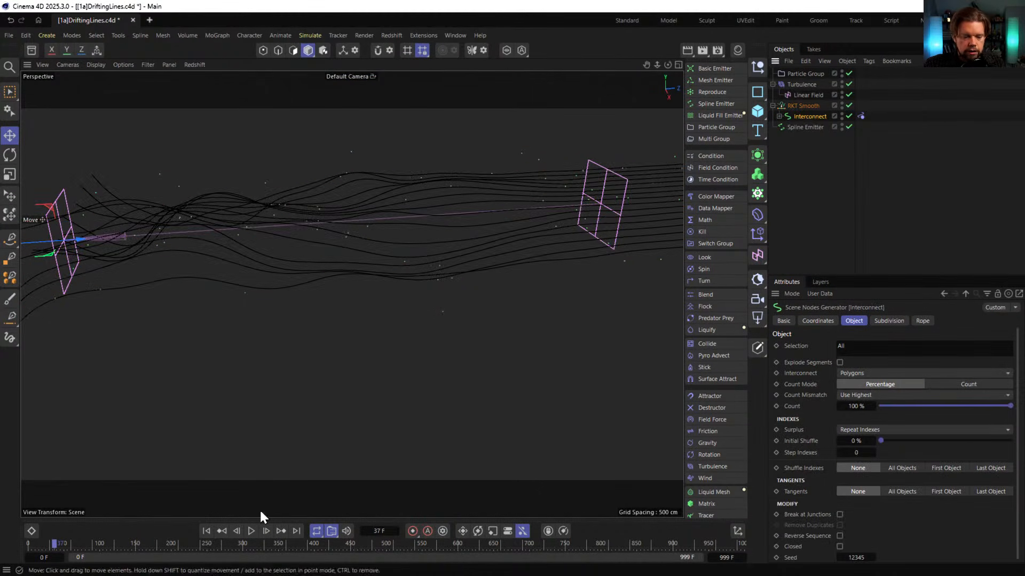
Return to frame 0 and set the Interconnect object's subdivision Max Length to 2
{"action": "left_click", "coordinate": [206, 531]}
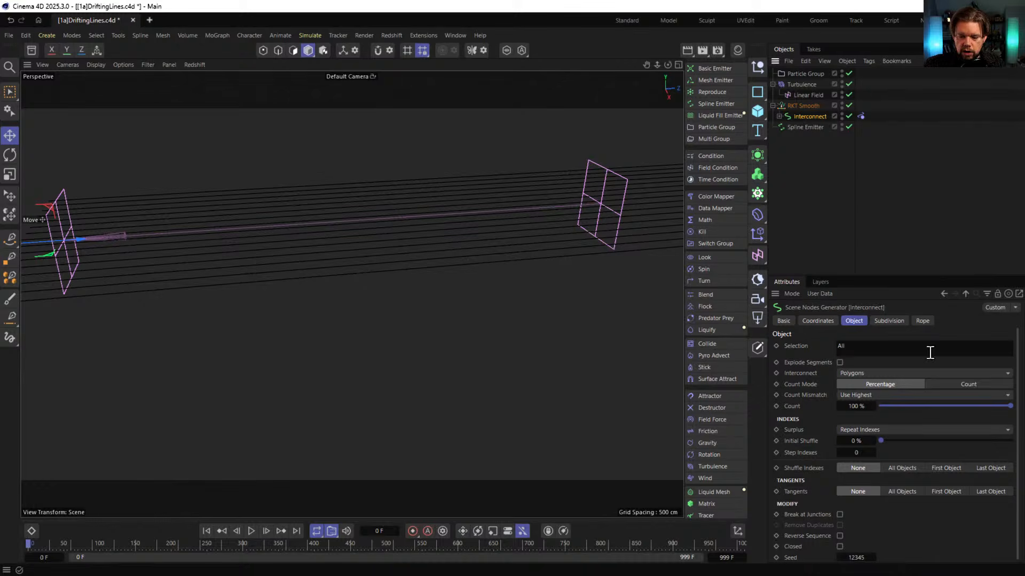
{"action": "left_click", "coordinate": [919, 321]}
{"action": "left_click", "coordinate": [889, 321]}
{"action": "double_click", "coordinate": [853, 402]}
{"action": "type", "text": "2"}
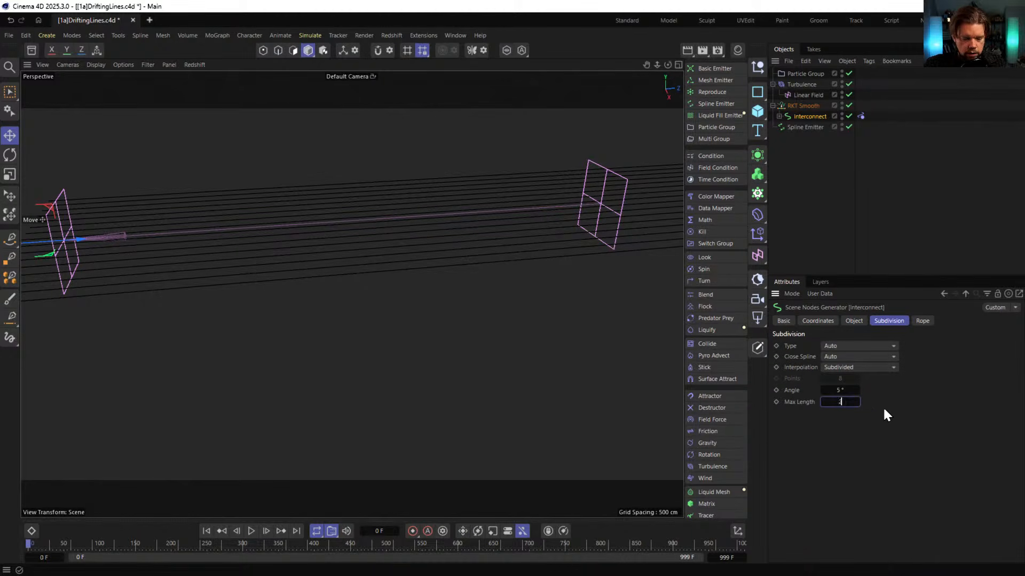
{"action": "key", "text": "Return"}
{"action": "left_click", "coordinate": [851, 194]}
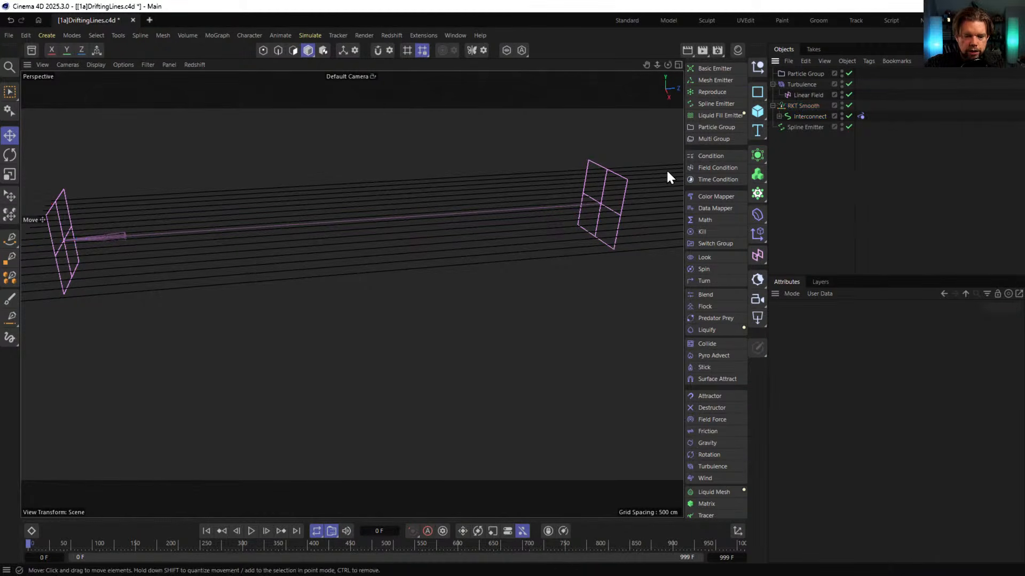
Take Interconnect out of the RKT Smooth object and delete RKT Smooth from the scene
{"action": "left_click_drag", "start_coordinate": [801, 115], "coordinate": [791, 123]}
{"action": "left_click", "coordinate": [792, 105]}
{"action": "key", "text": "Delete"}
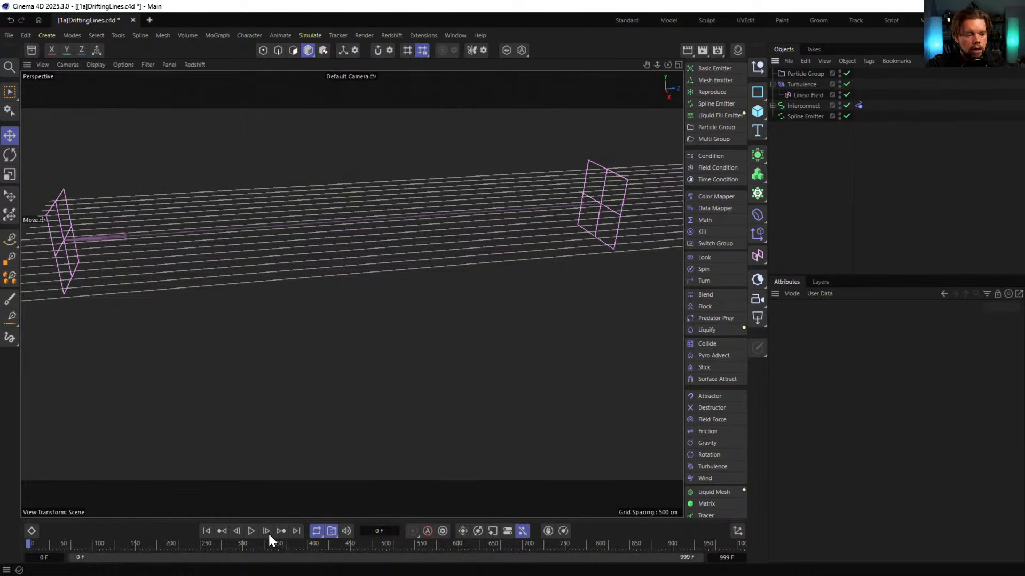
Play the simulation to frame 80 and examine how the emitted particles spread around the splines
{"action": "left_click", "coordinate": [252, 529]}
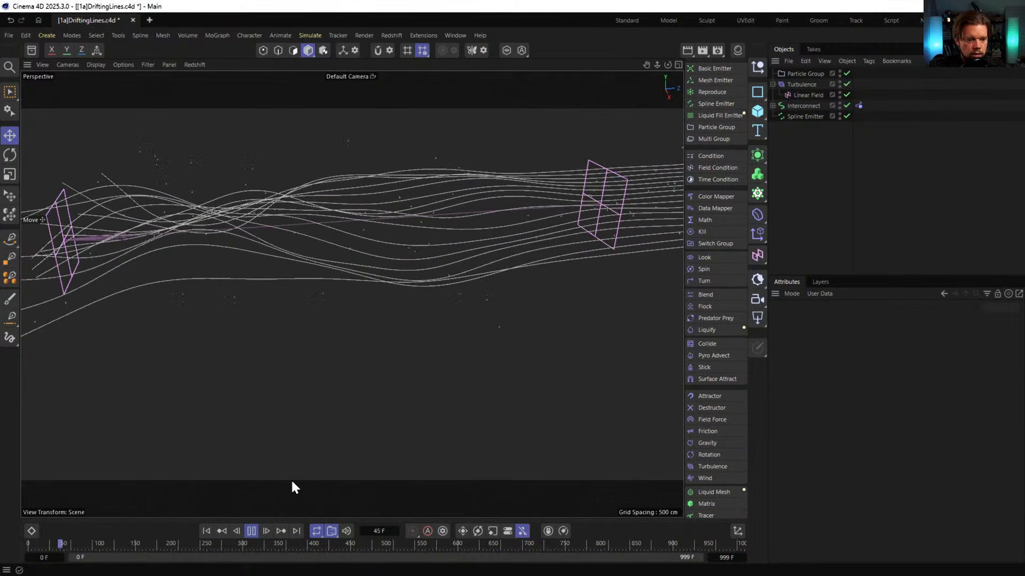
{"action": "left_click", "coordinate": [252, 531]}
{"action": "left_click_drag", "start_coordinate": [407, 279], "coordinate": [341, 309], "text": "alt"}
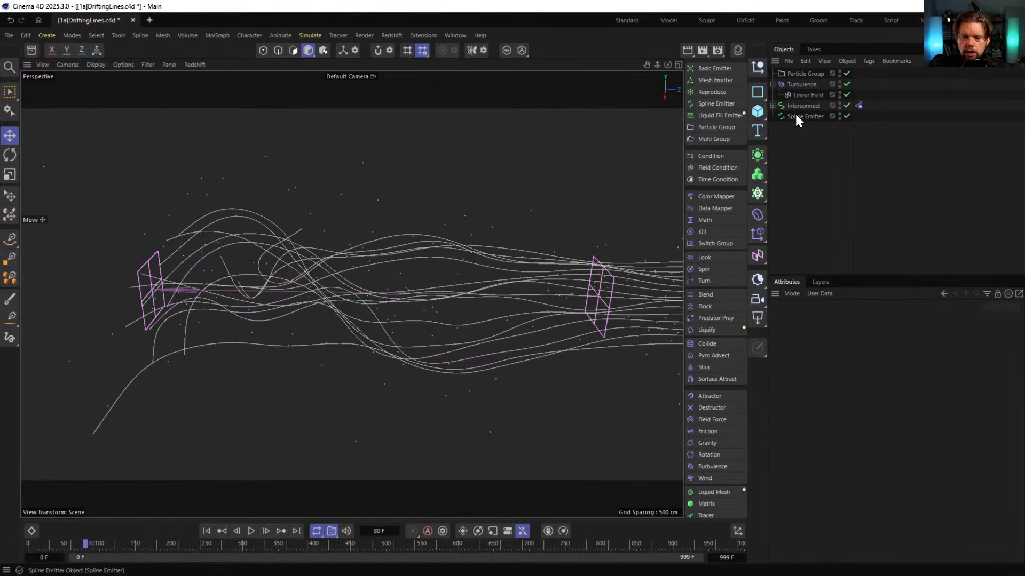
Set the Spline Emitter's velocity speed to 0 cm
{"action": "left_click", "coordinate": [799, 115]}
{"action": "left_click", "coordinate": [923, 320]}
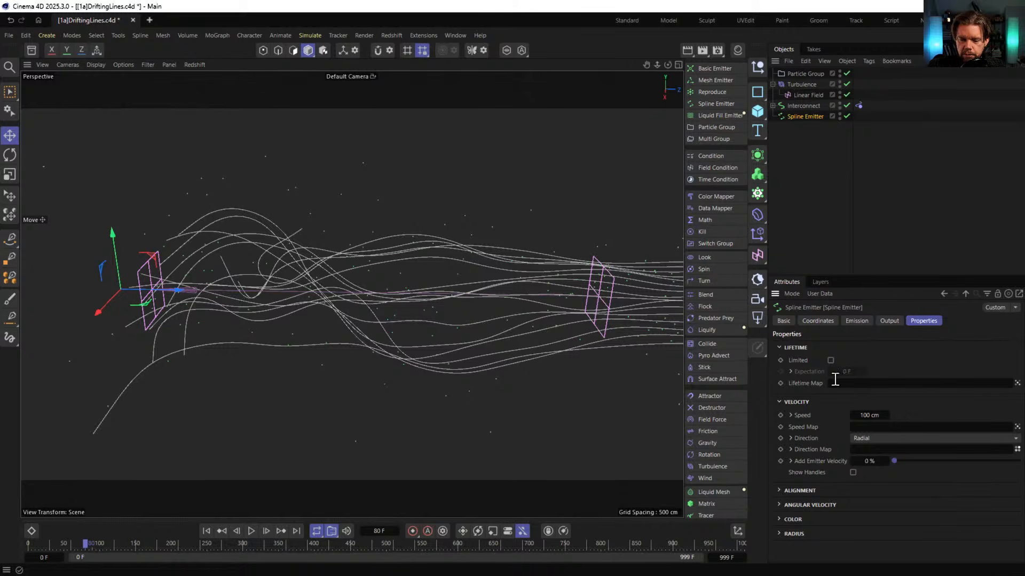
{"action": "left_click", "coordinate": [868, 415]}
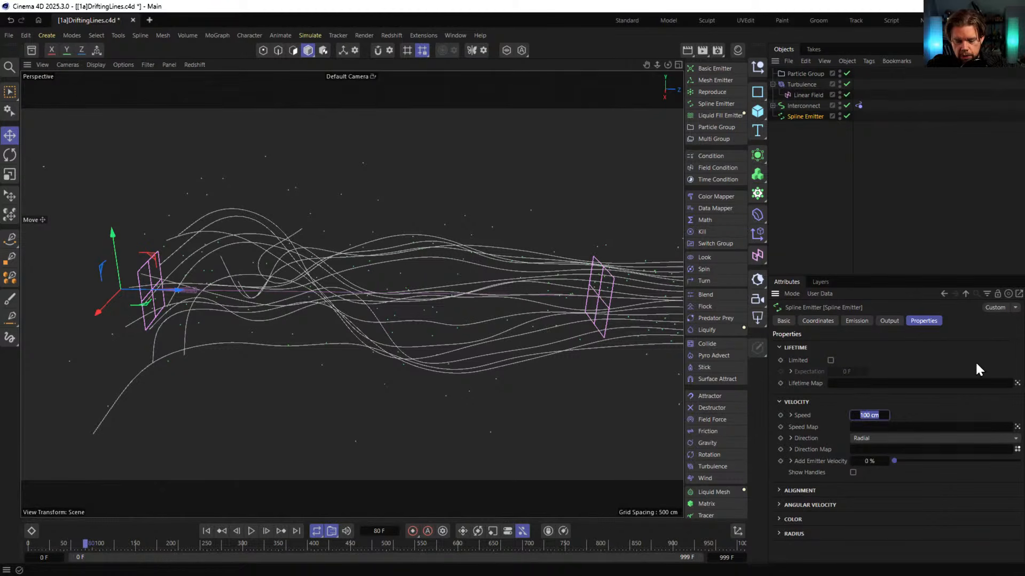
{"action": "type", "text": "0"}
{"action": "key", "text": "Return"}
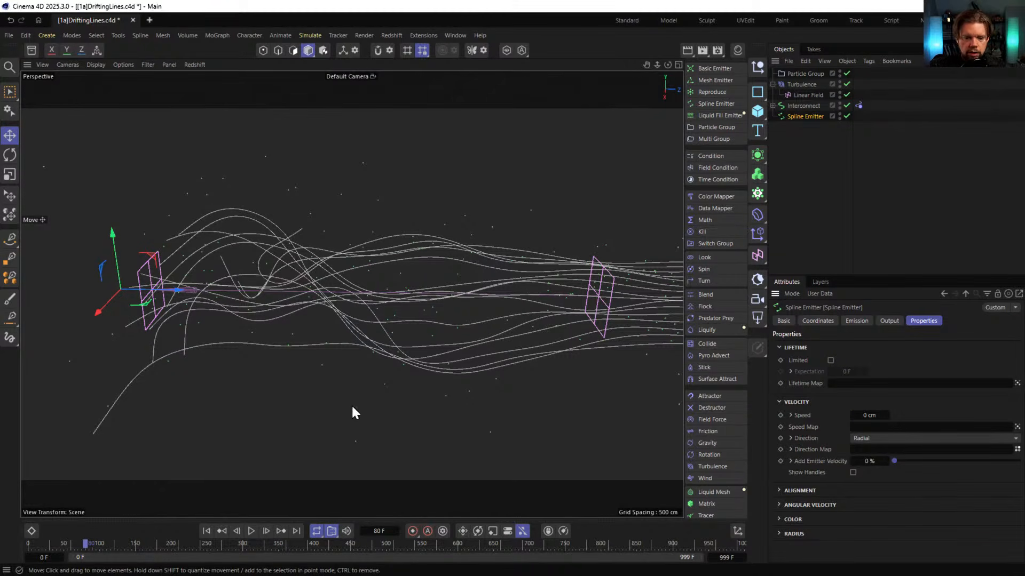
Replay the simulation from the start to frame 43 to check the particles, and return to frame 0
{"action": "left_click", "coordinate": [206, 531]}
{"action": "left_click", "coordinate": [251, 531]}
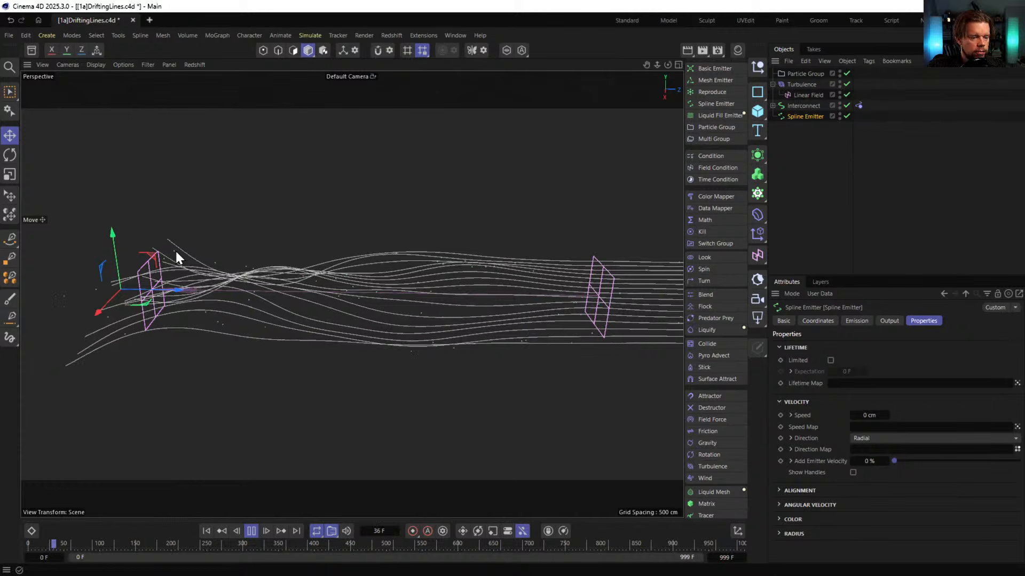
{"action": "left_click", "coordinate": [251, 531]}
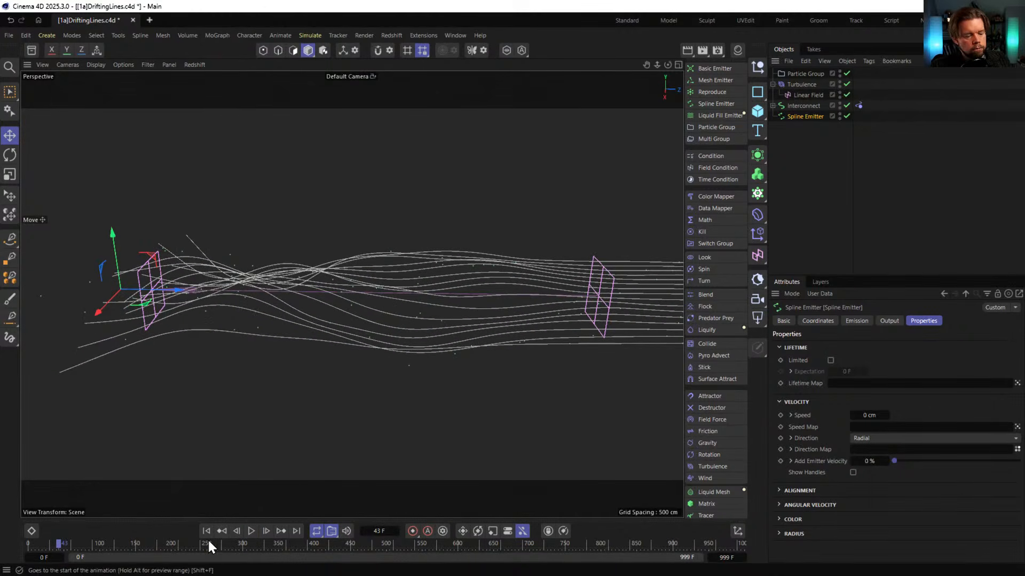
{"action": "left_click", "coordinate": [206, 531]}
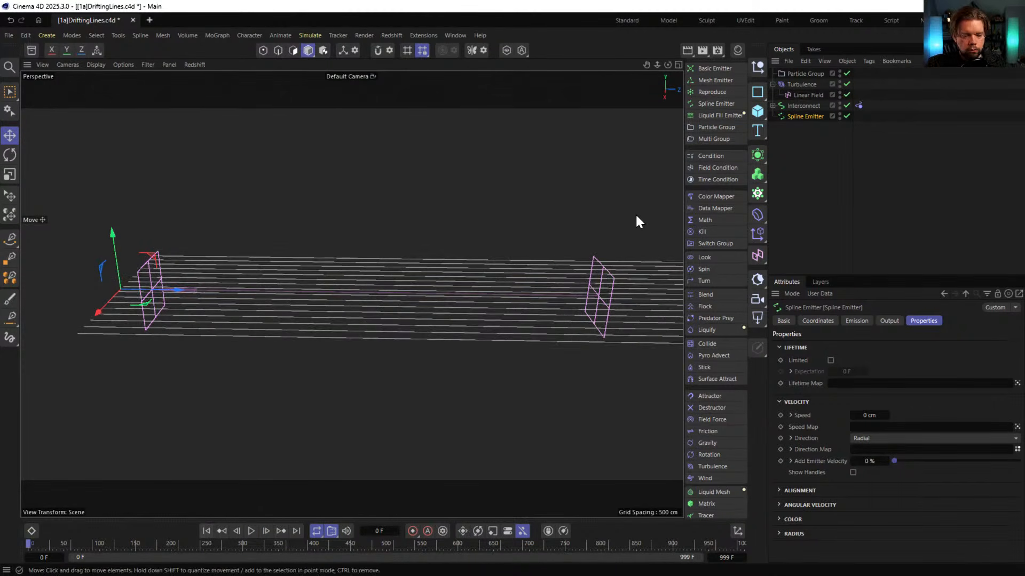
Set the Spline Emitter's rate to 1000 per second and limit the particle lifetime to 20 F
{"action": "left_click", "coordinate": [889, 322]}
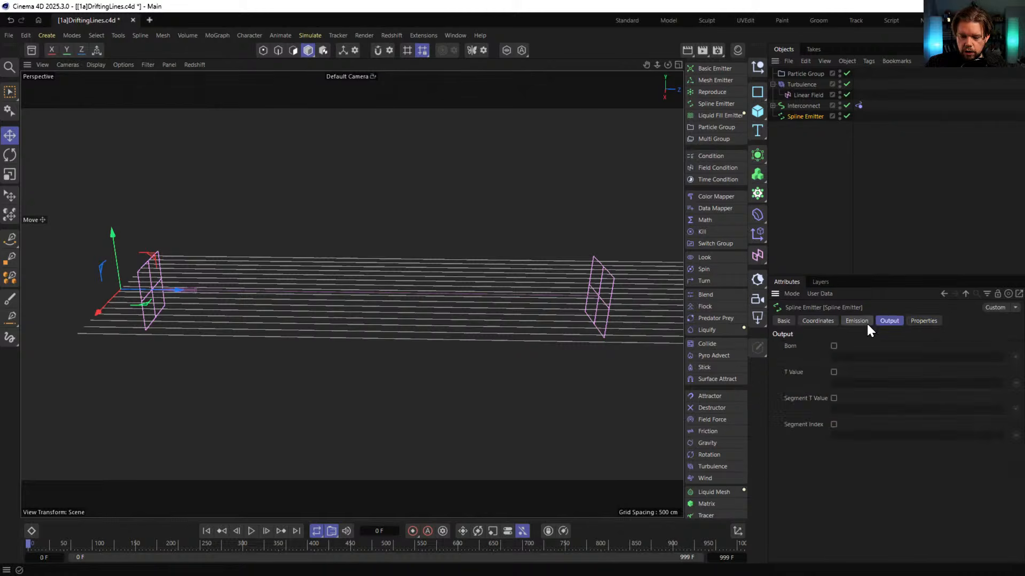
{"action": "left_click", "coordinate": [865, 321]}
{"action": "left_click", "coordinate": [847, 451]}
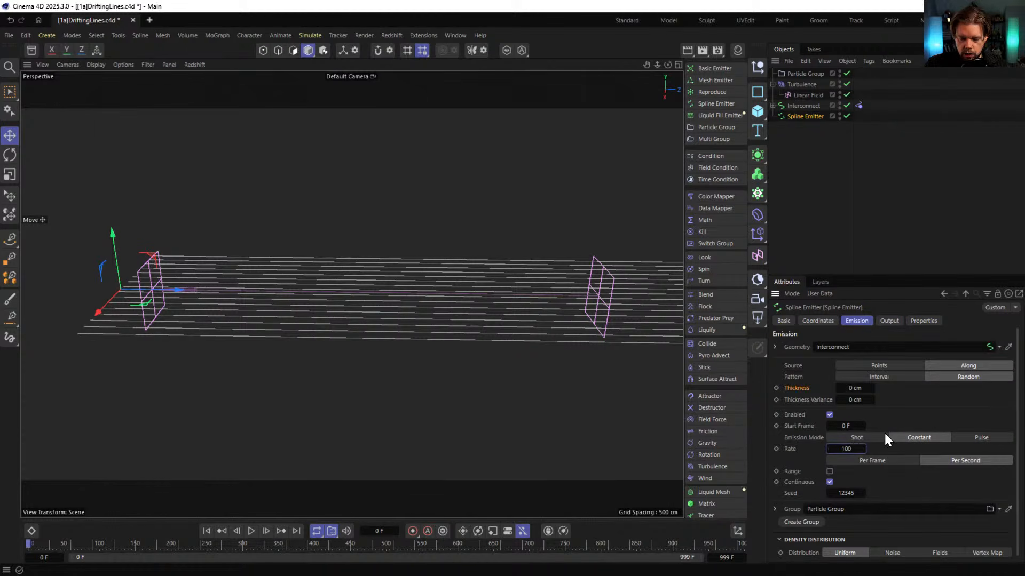
{"action": "type", "text": "0"}
{"action": "left_click", "coordinate": [933, 321]}
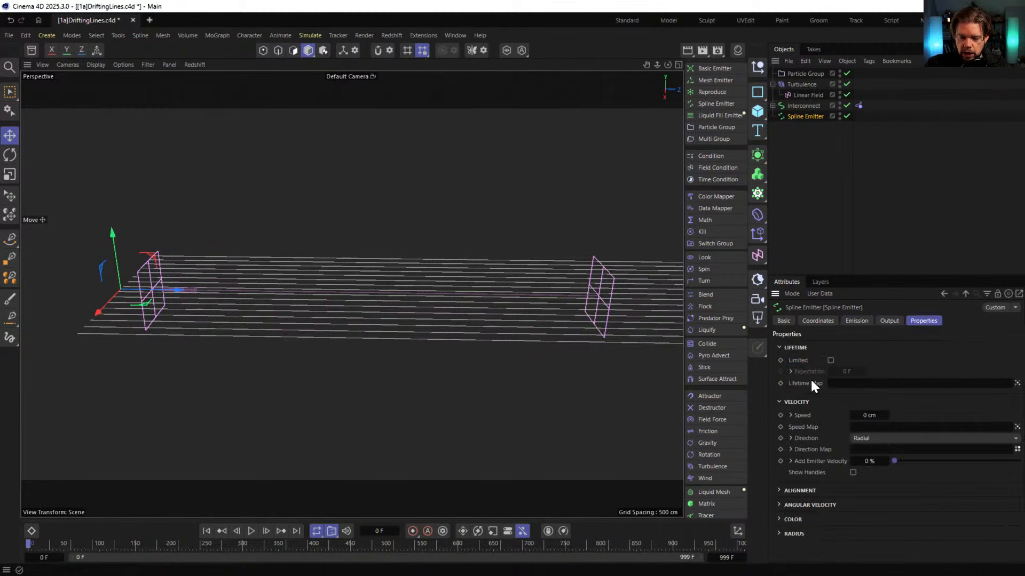
{"action": "left_click", "coordinate": [855, 371]}
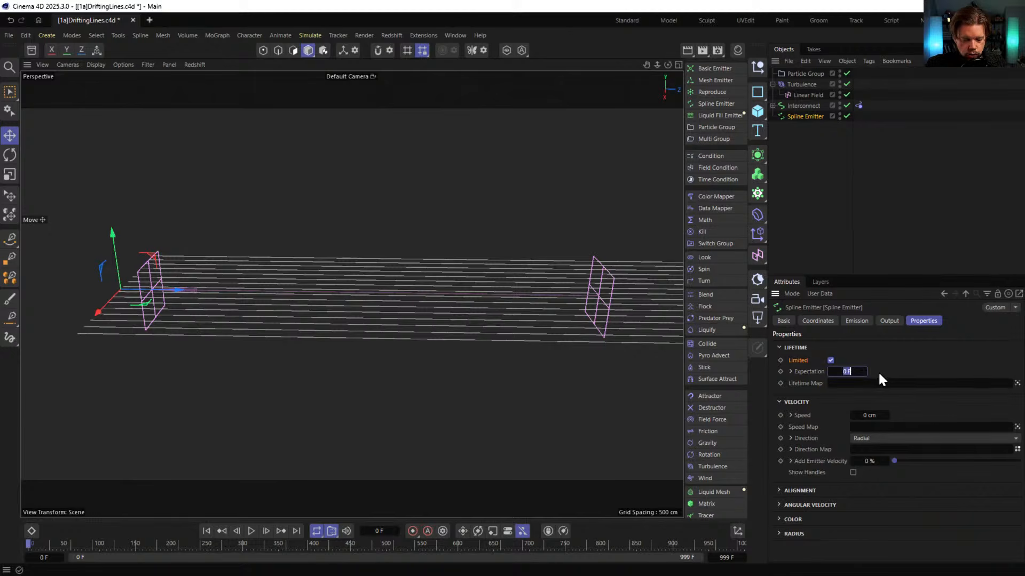
{"action": "type", "text": "20"}
{"action": "key", "text": "Return"}
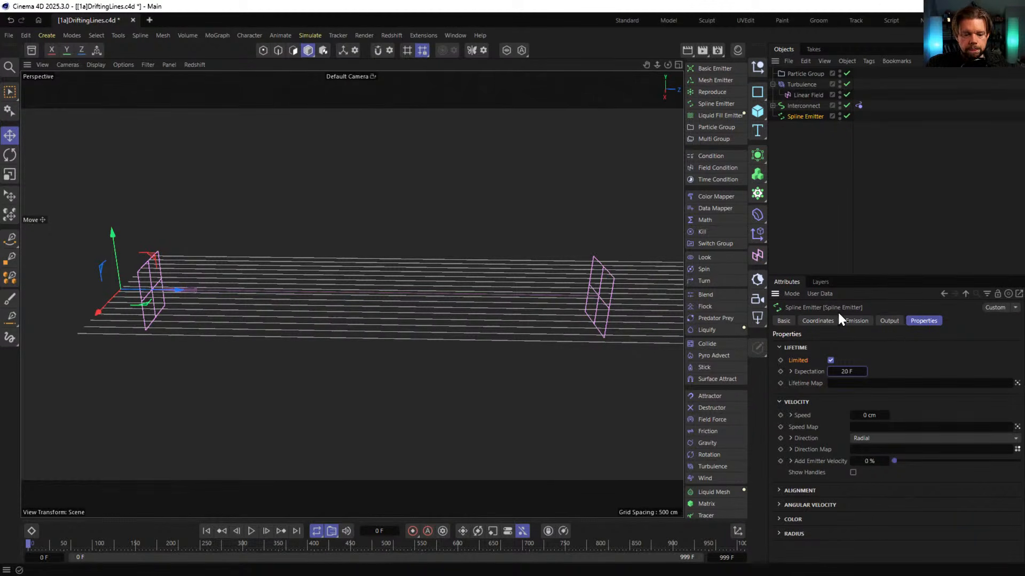
Set the Spline Emitter's color sample mode to Random and load a Rainbow preset running from cyan through purple, red and yellow to green
{"action": "left_click", "coordinate": [799, 523]}
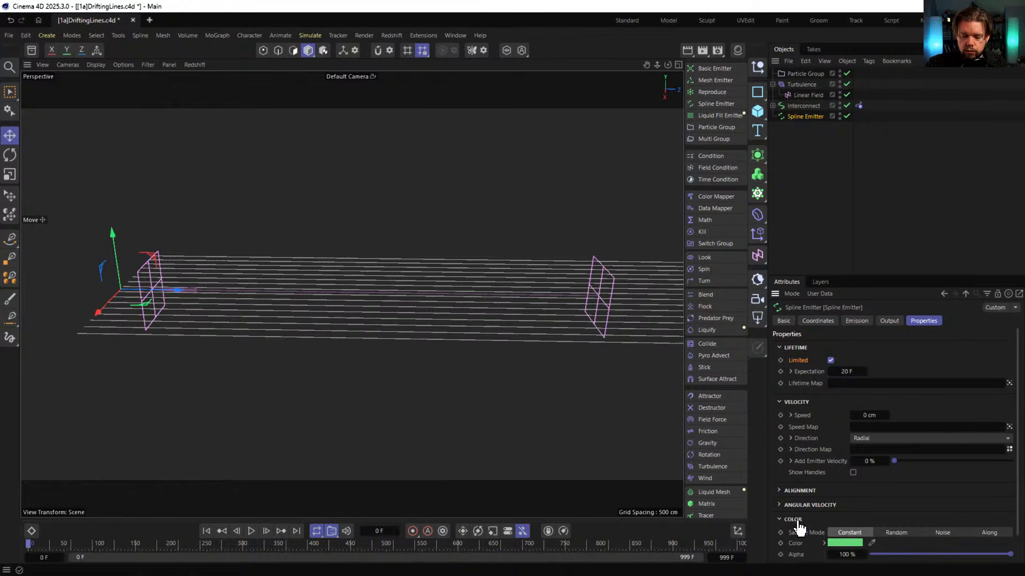
{"action": "scroll", "coordinate": [855, 485], "scroll_direction": "down", "scroll_amount": 1}
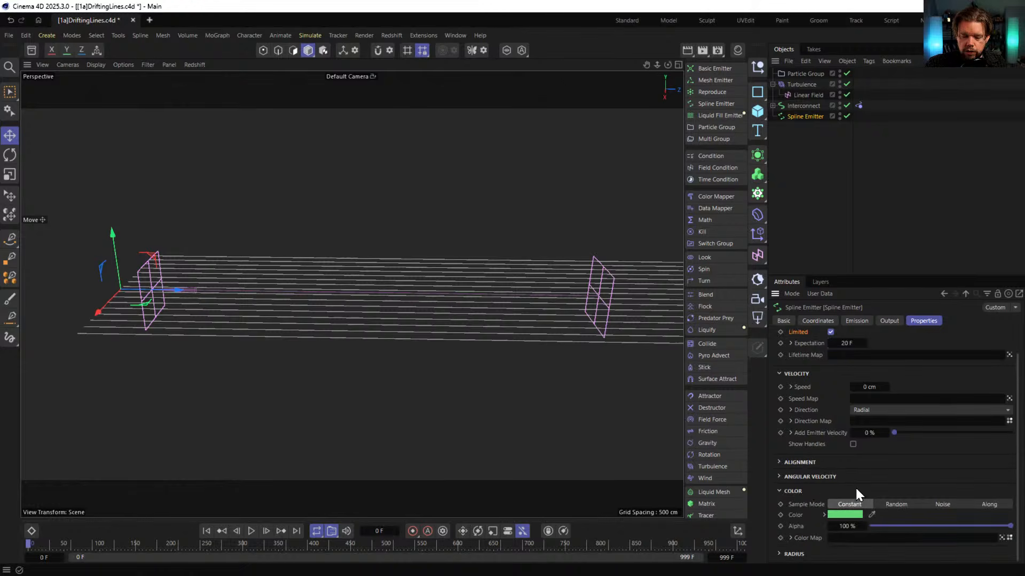
{"action": "left_click", "coordinate": [896, 504]}
{"action": "scroll", "coordinate": [869, 476], "scroll_direction": "down", "scroll_amount": 5}
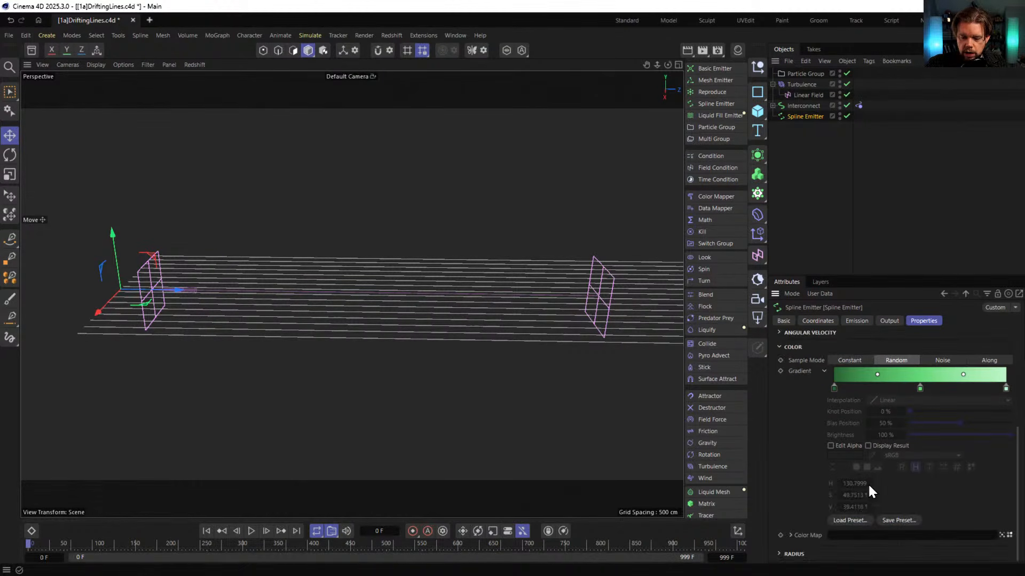
{"action": "left_click", "coordinate": [850, 521]}
{"action": "scroll", "coordinate": [896, 400], "scroll_direction": "down", "scroll_amount": 10}
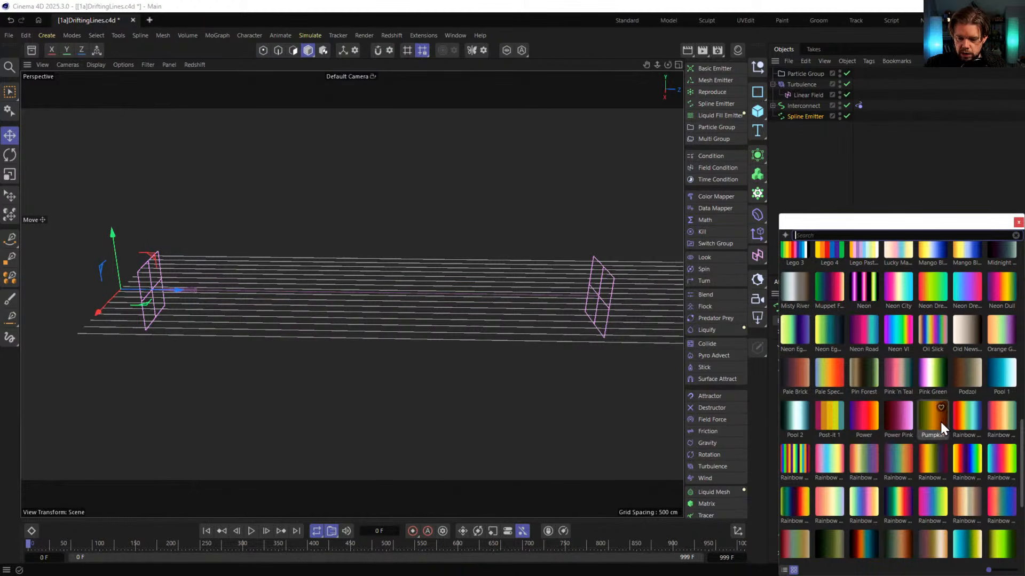
{"action": "double_click", "coordinate": [1004, 462]}
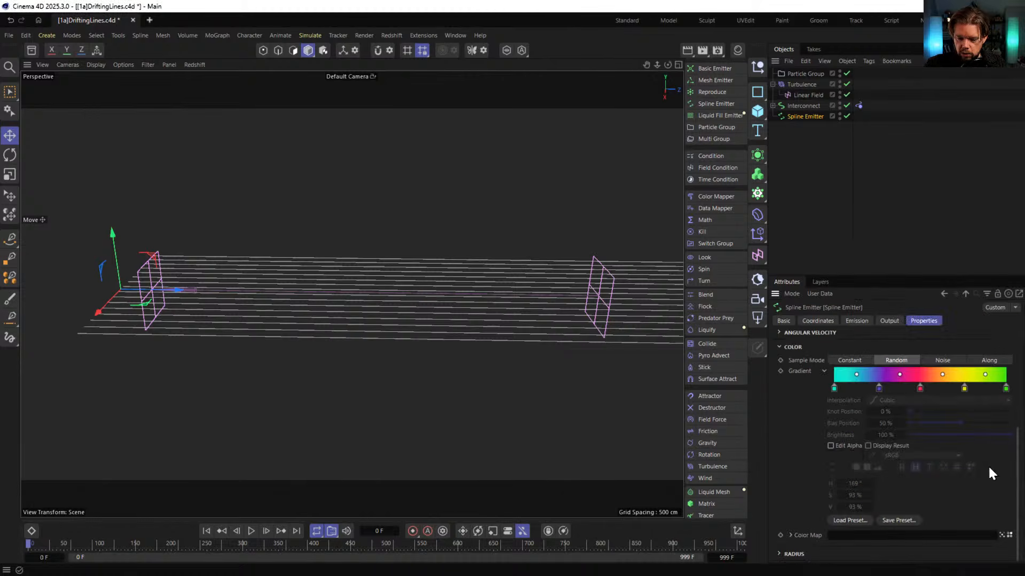
{"action": "right_click", "coordinate": [876, 375]}
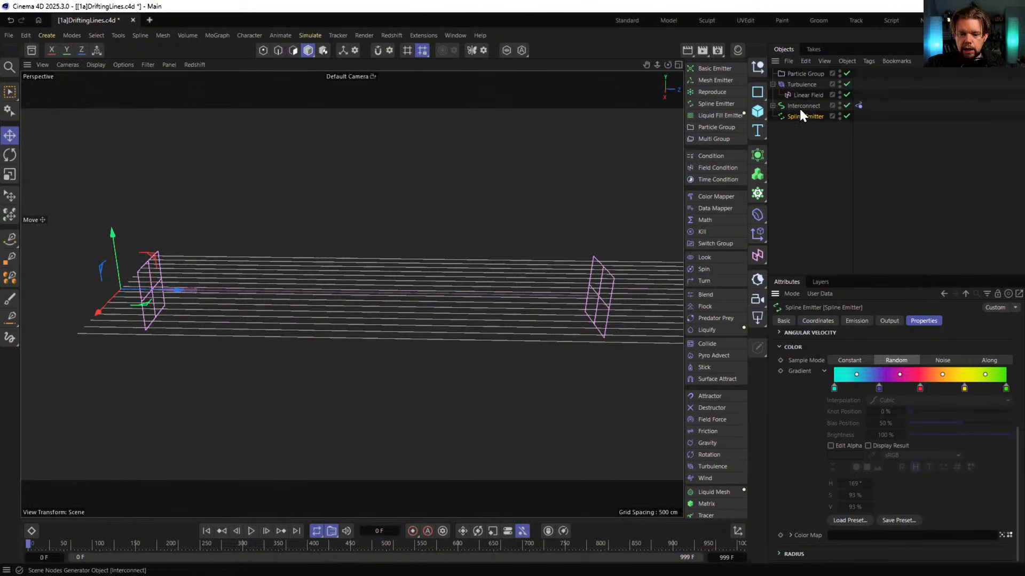
Move the Particle Group below the Spline Emitter in the object hierarchy and set its draw size to 3
{"action": "left_click_drag", "start_coordinate": [795, 73], "coordinate": [809, 171]}
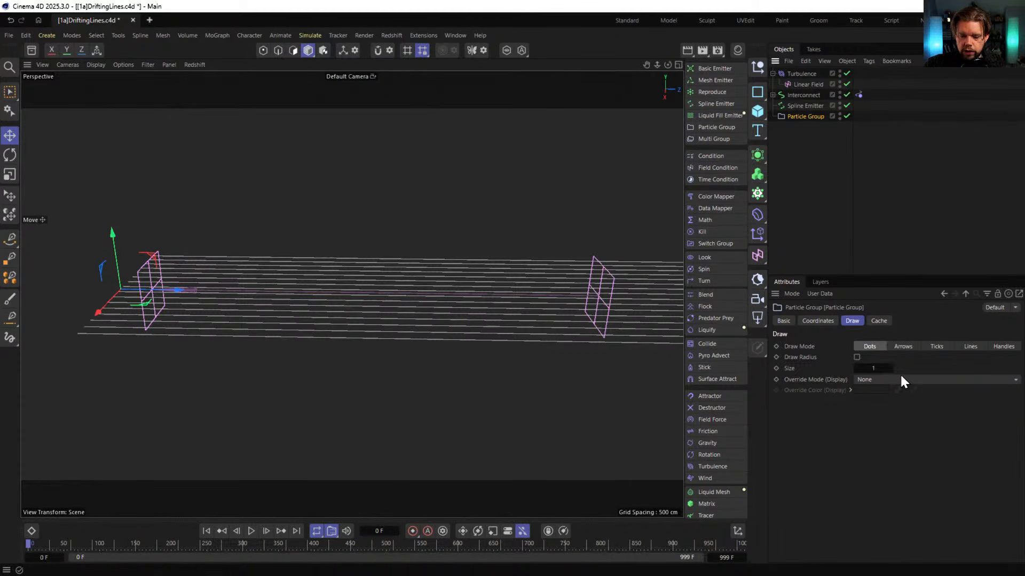
{"action": "left_click", "coordinate": [886, 369]}
{"action": "type", "text": "3"}
{"action": "key", "text": "Return"}
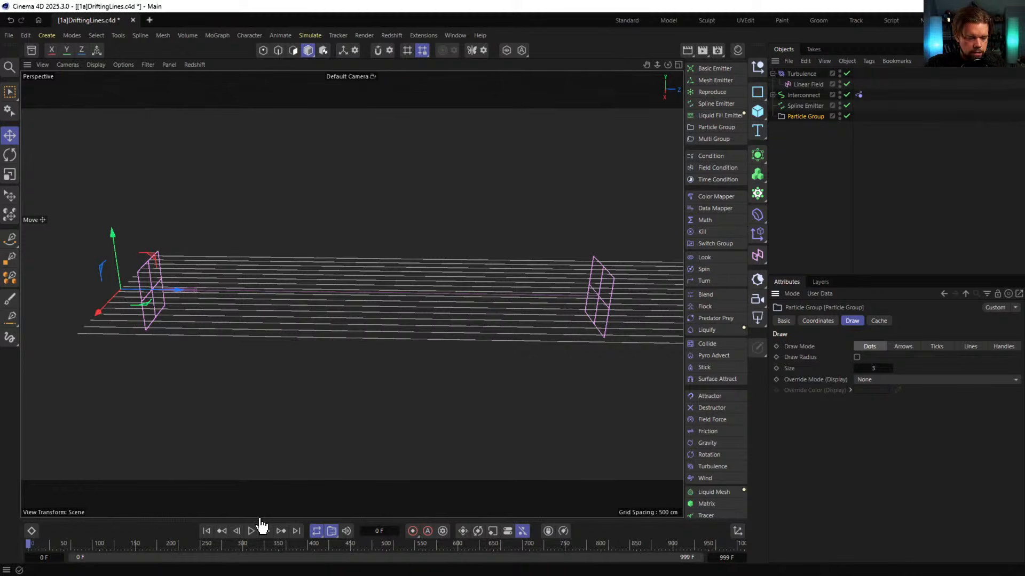
Play the simulation to examine the particles on the splines and inspect Interconnect's Rope tag properties
{"action": "left_click", "coordinate": [252, 529]}
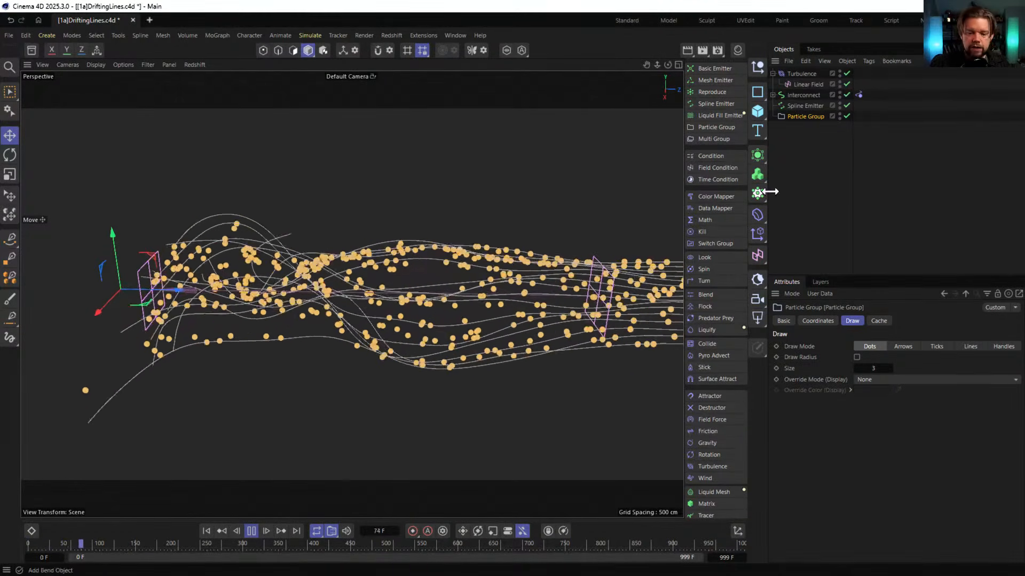
{"action": "left_click", "coordinate": [800, 187]}
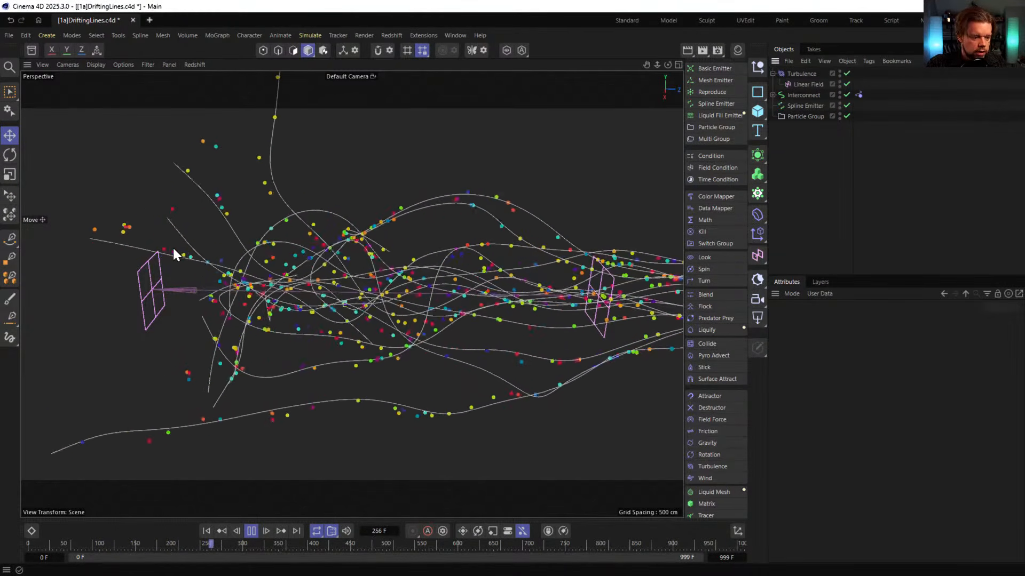
{"action": "left_click", "coordinate": [858, 95]}
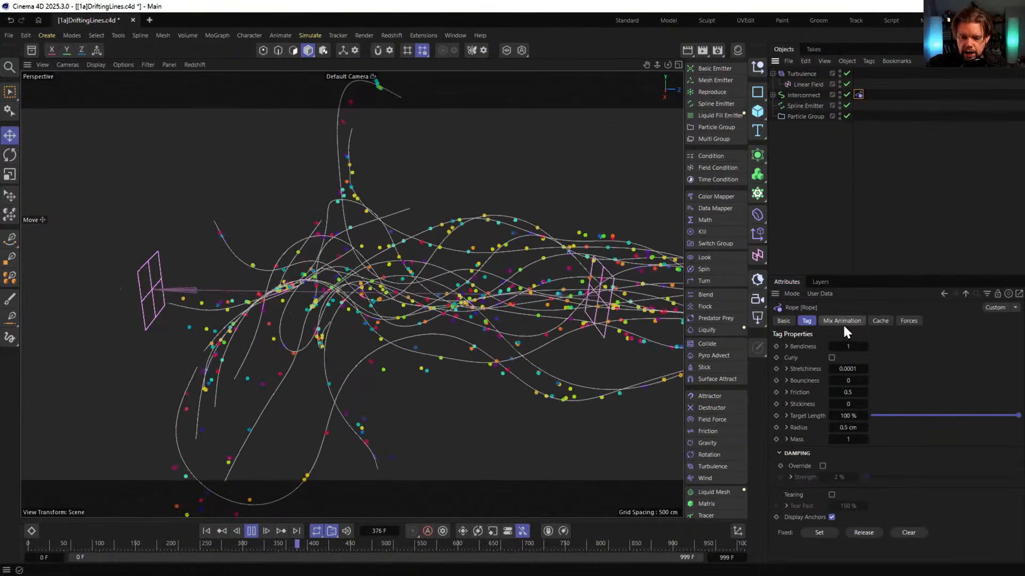
Set the Spline Emitter's Add Emitter Velocity to 100 %, leaving Show Handles disabled
{"action": "left_click", "coordinate": [804, 105]}
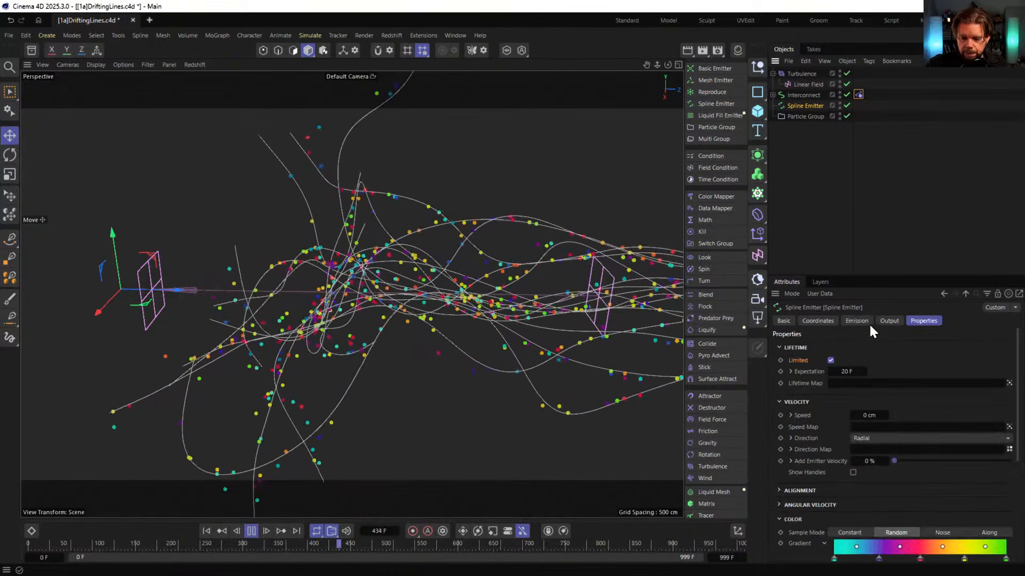
{"action": "scroll", "coordinate": [790, 408], "scroll_direction": "down", "scroll_amount": 1}
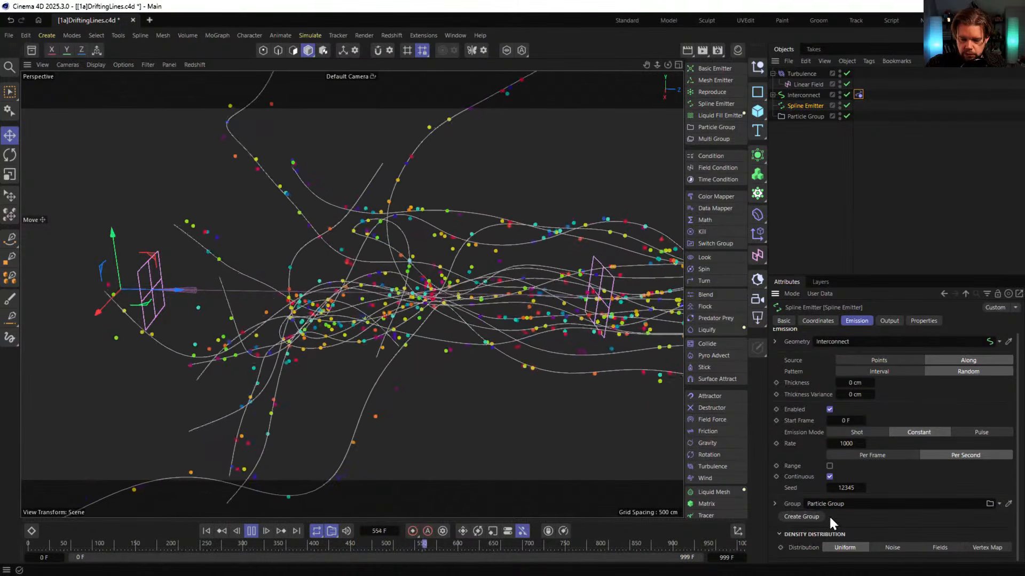
{"action": "left_click", "coordinate": [888, 321]}
{"action": "left_click", "coordinate": [917, 317]}
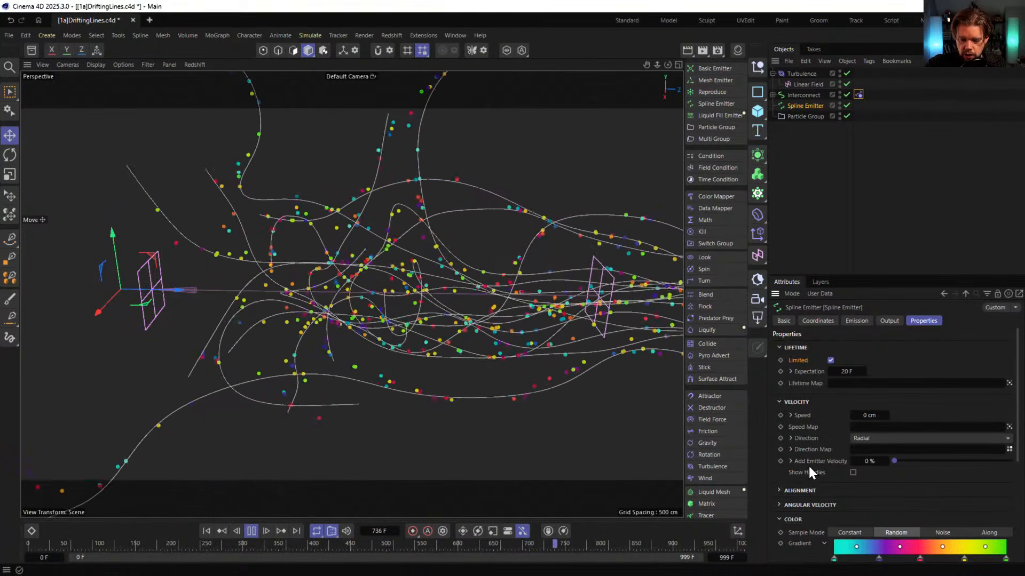
{"action": "left_click_drag", "start_coordinate": [894, 460], "coordinate": [1012, 461]}
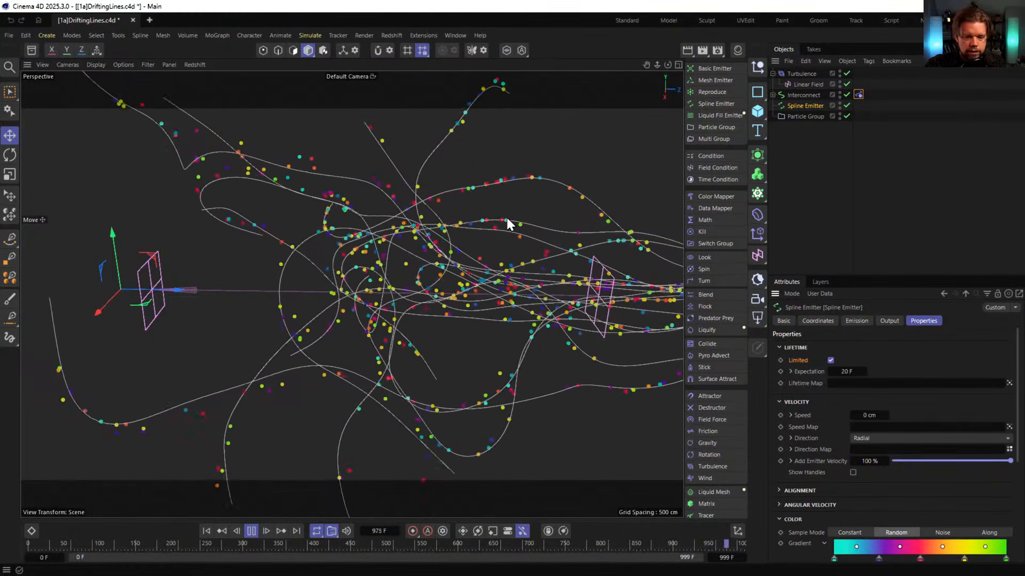
{"action": "left_click", "coordinate": [853, 473]}
{"action": "left_click", "coordinate": [852, 473]}
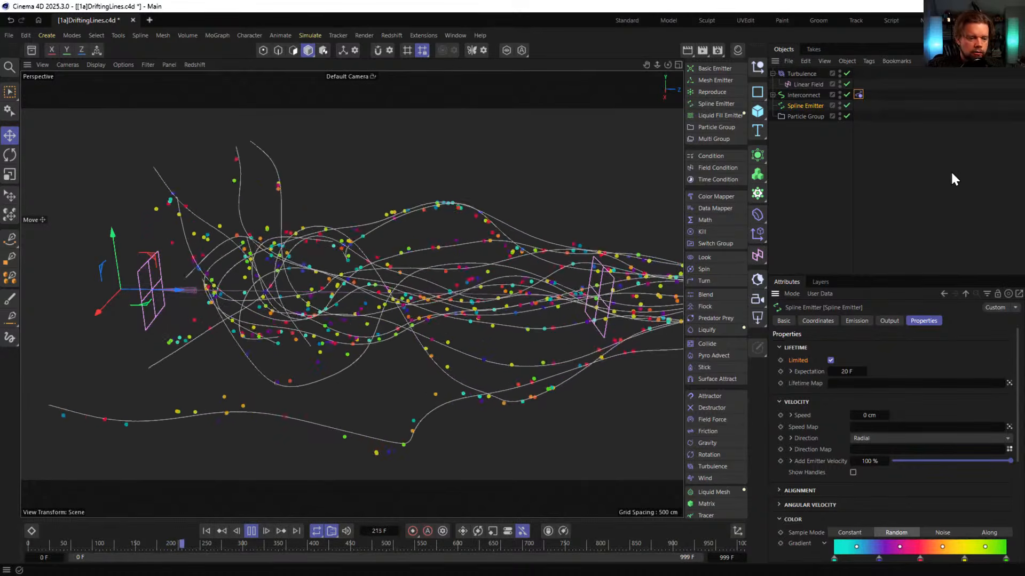
Set the Spline Emitter's emission rate to 10000 per second
{"action": "left_click", "coordinate": [858, 320]}
{"action": "left_click", "coordinate": [850, 447]}
{"action": "type", "text": "000"}
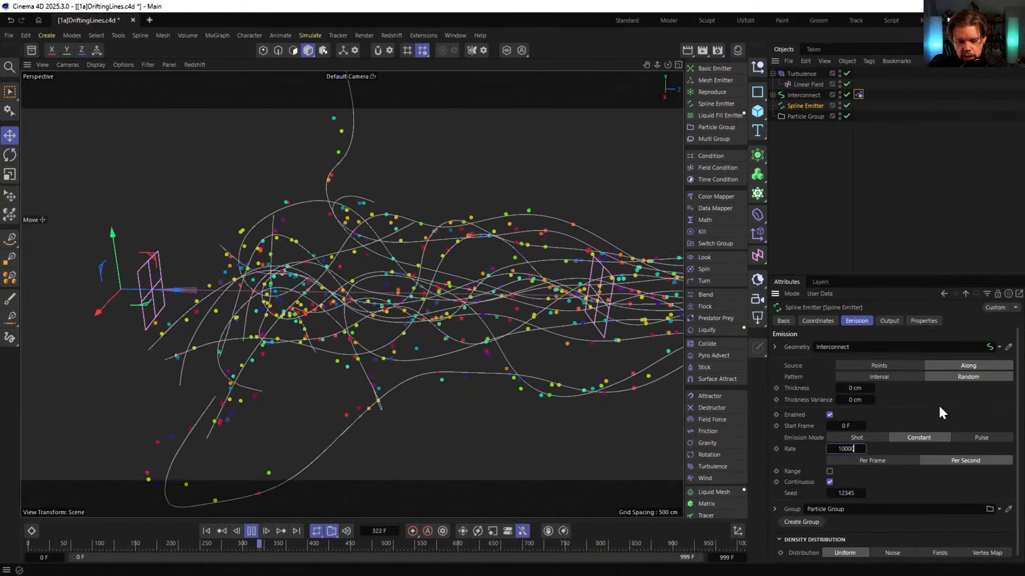
{"action": "key", "text": "Return"}
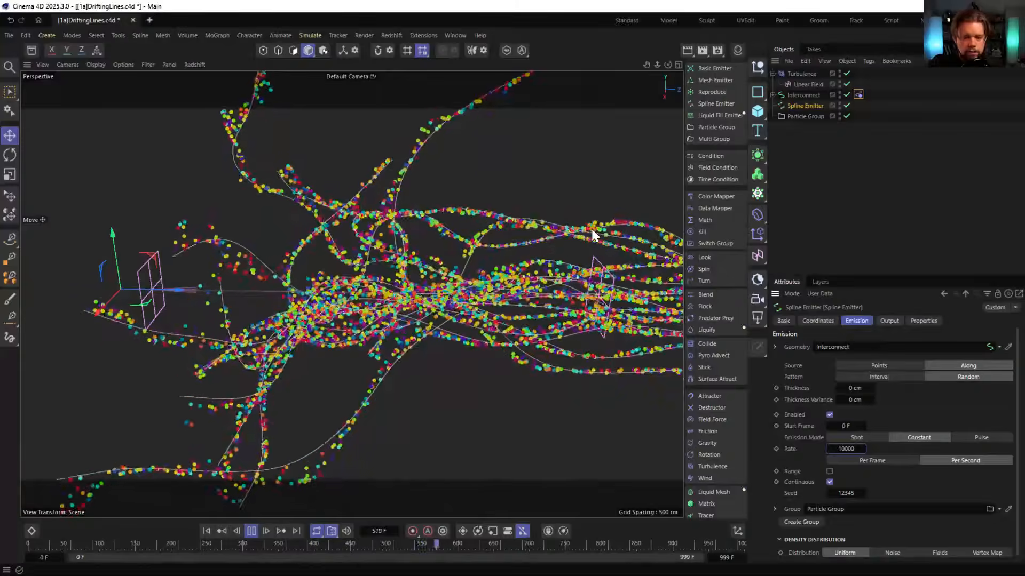
Add a Data Mapper modifier and make it a child of the Particle Group
{"action": "left_click_drag", "start_coordinate": [592, 229], "coordinate": [401, 324], "text": "alt"}
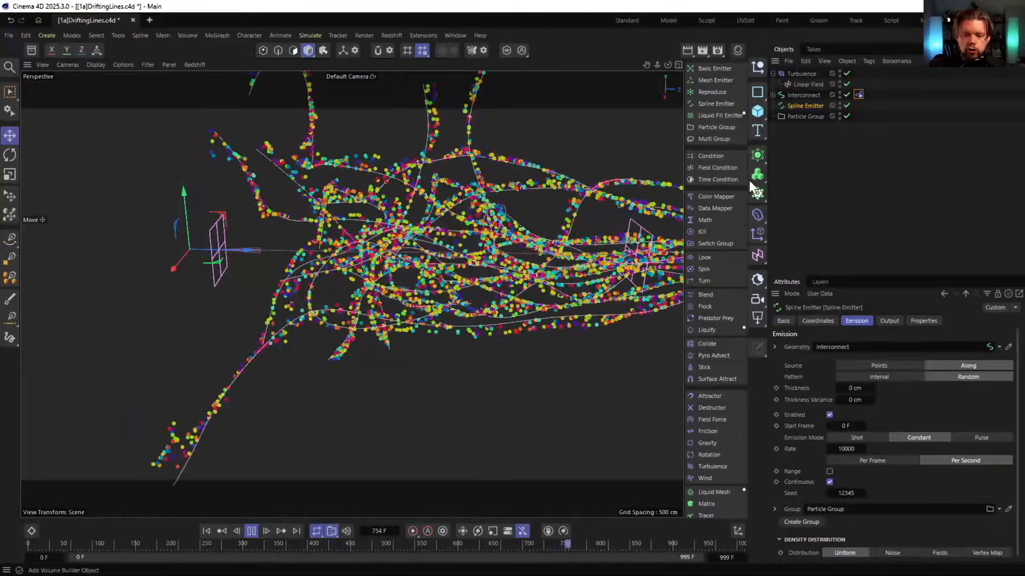
{"action": "left_click", "coordinate": [715, 208]}
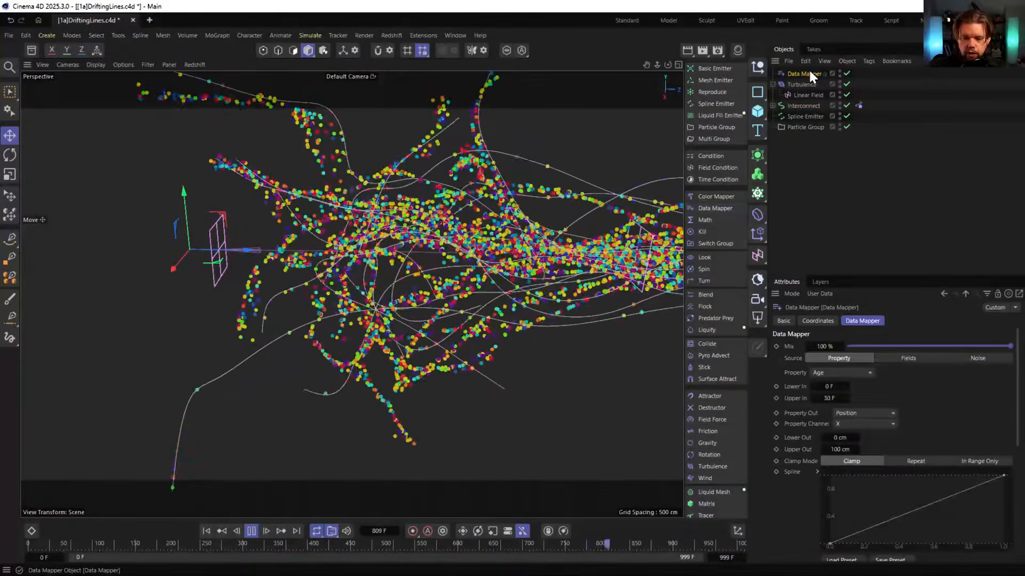
{"action": "left_click_drag", "start_coordinate": [805, 74], "coordinate": [797, 127]}
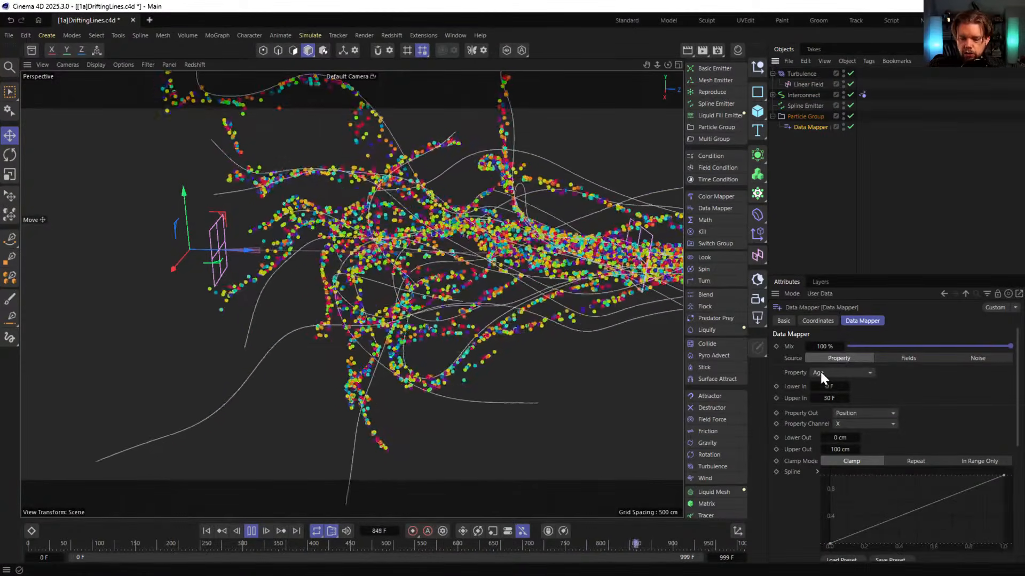
Set the Data Mapper's source property to Age Percentage and its Property Out to Radius
{"action": "left_click", "coordinate": [824, 374]}
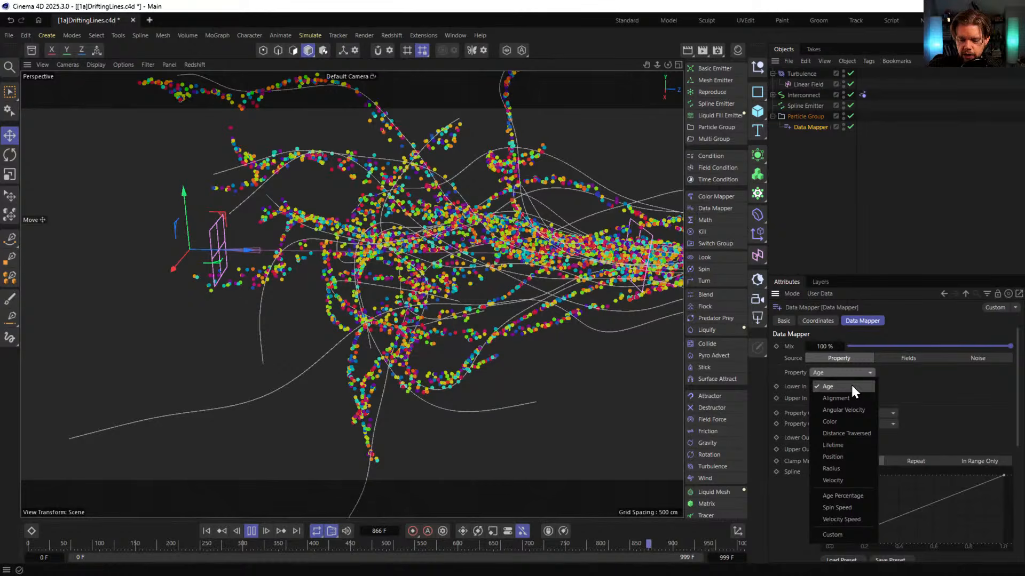
{"action": "left_click", "coordinate": [853, 497]}
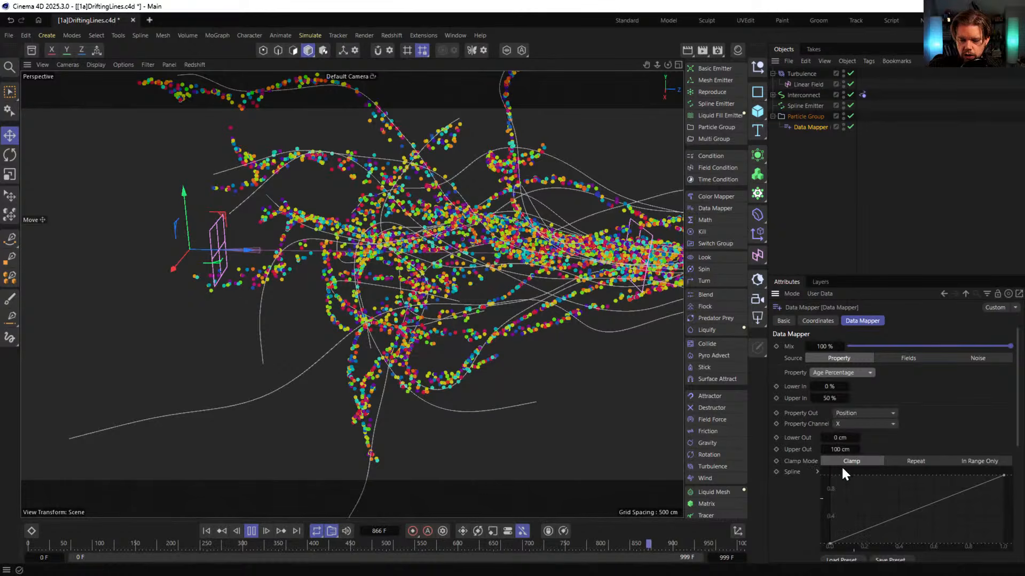
{"action": "left_click", "coordinate": [848, 412]}
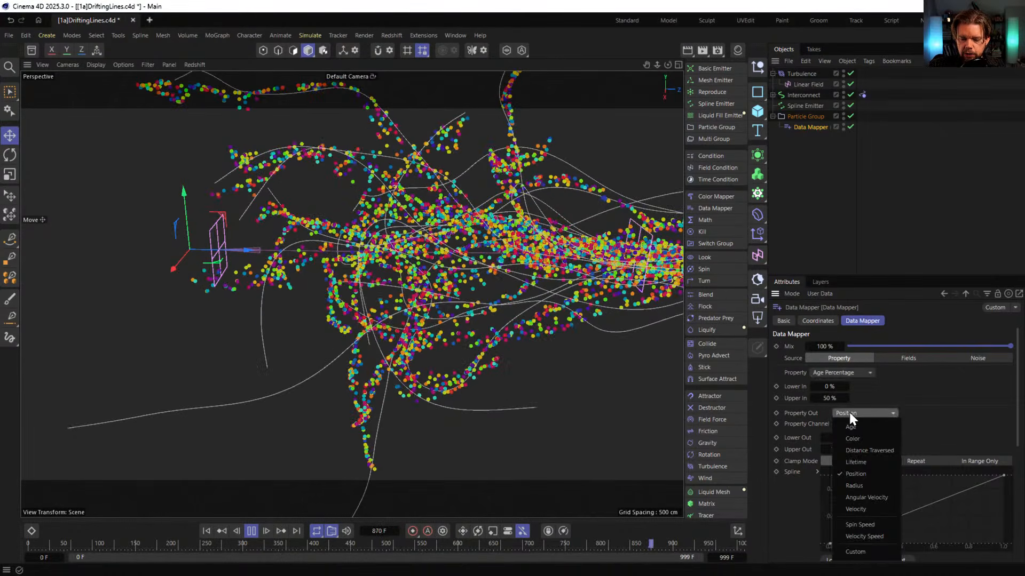
{"action": "left_click", "coordinate": [865, 485]}
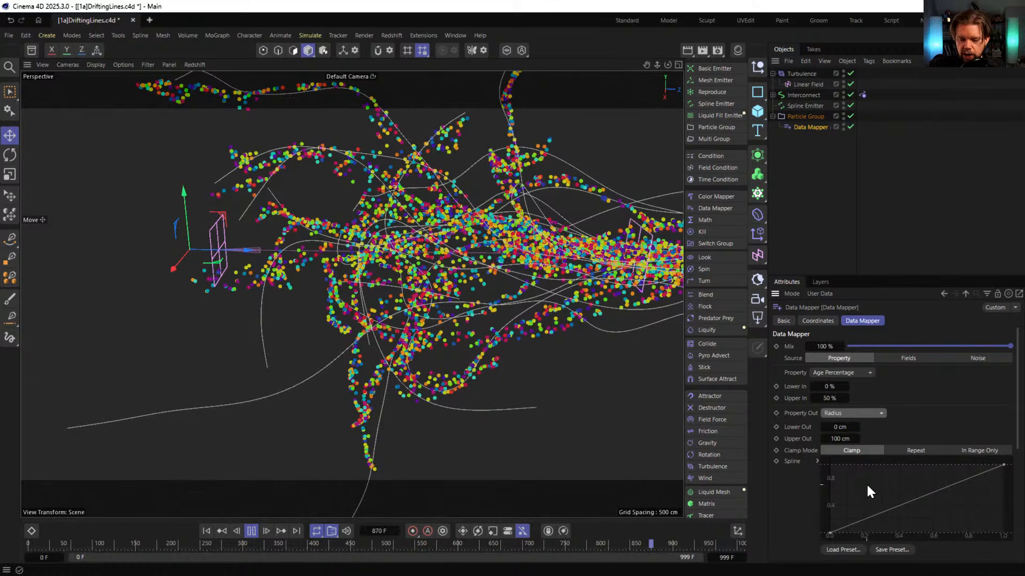
Set the Data Mapper's Upper In to 100 % and its Upper Out to 5 cm
{"action": "left_click", "coordinate": [840, 427]}
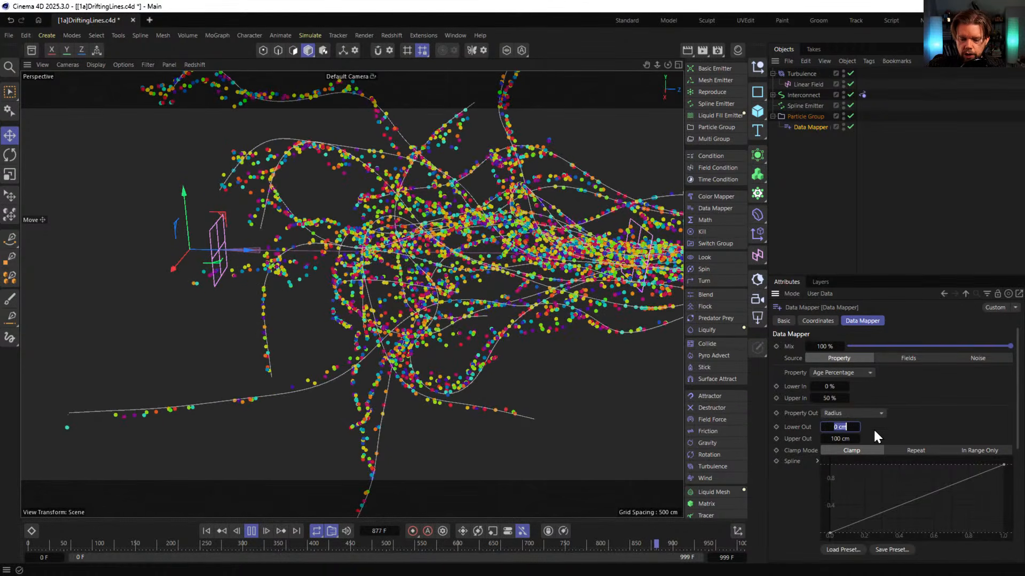
{"action": "left_click", "coordinate": [832, 397]}
{"action": "type", "text": "100"}
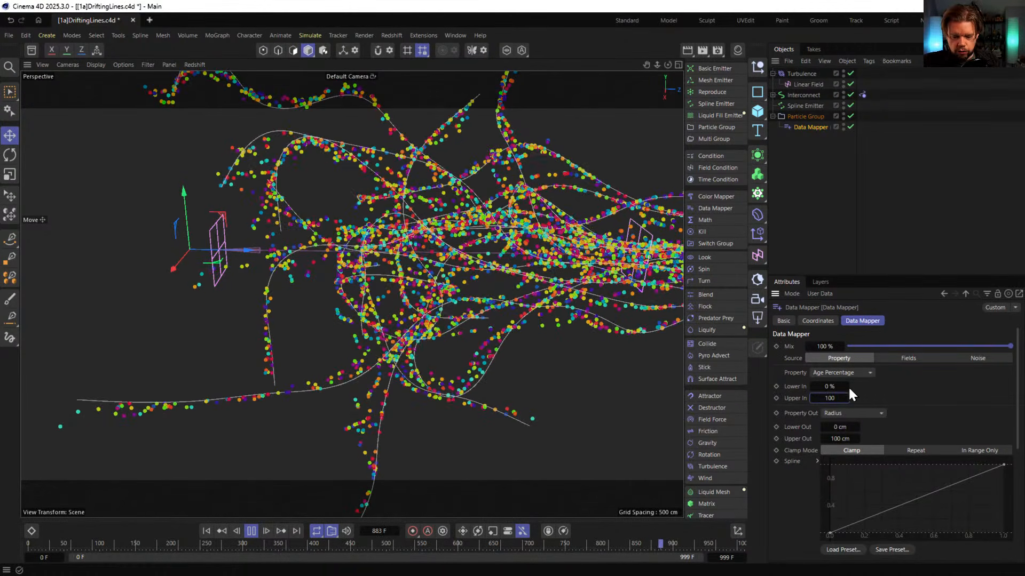
{"action": "key", "text": "Return"}
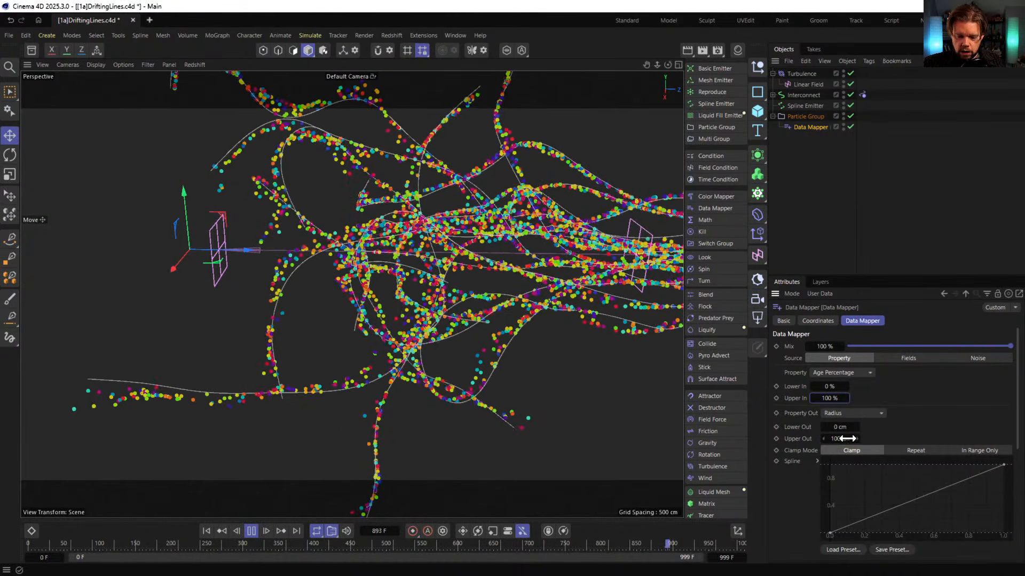
{"action": "left_click", "coordinate": [840, 438]}
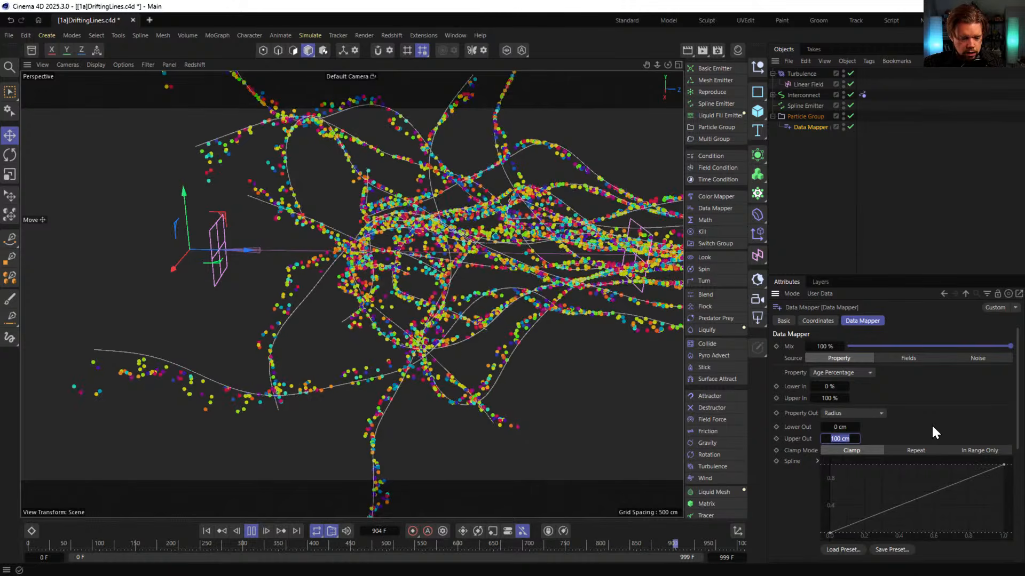
{"action": "type", "text": "5"}
{"action": "key", "text": "Return"}
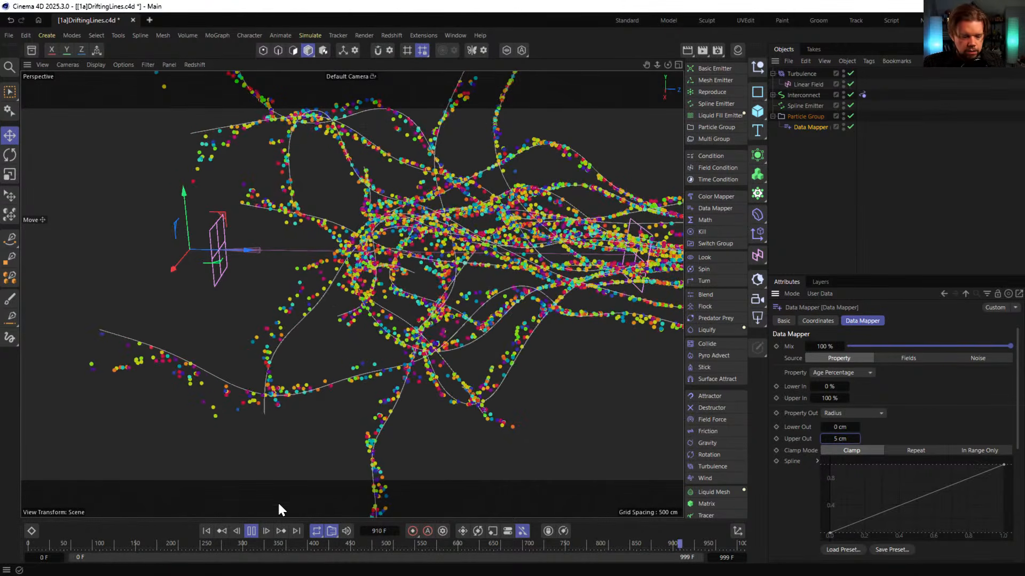
Restart the simulation, enable Draw Radius on the Particle Group and set its draw size to 0
{"action": "left_click", "coordinate": [207, 527]}
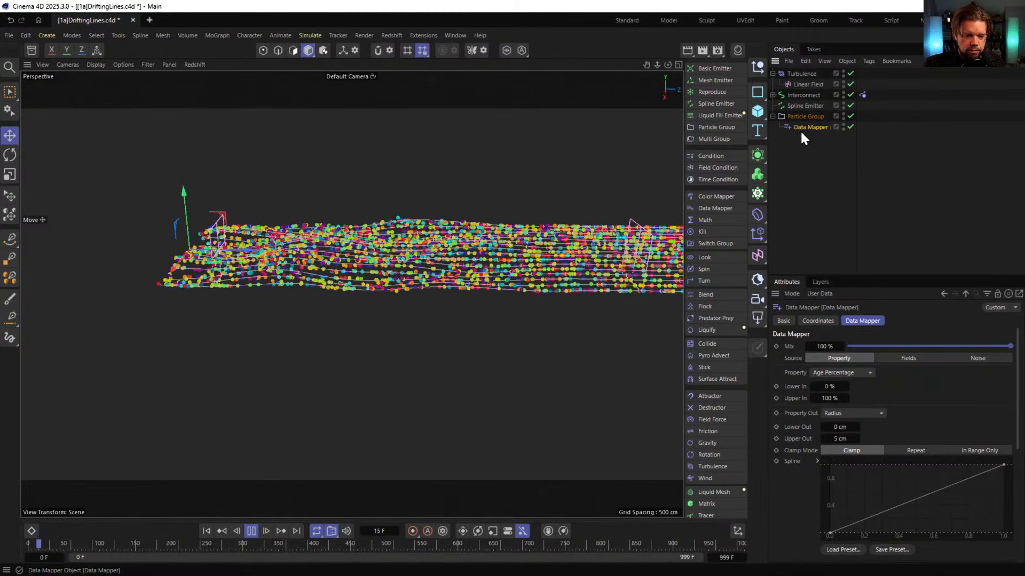
{"action": "left_click", "coordinate": [805, 115]}
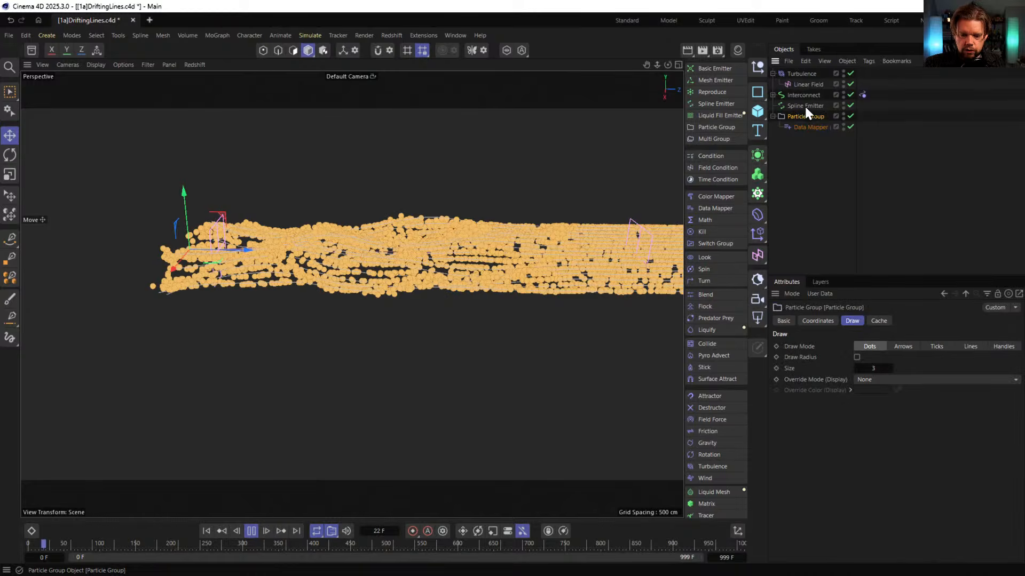
{"action": "left_click", "coordinate": [798, 103]}
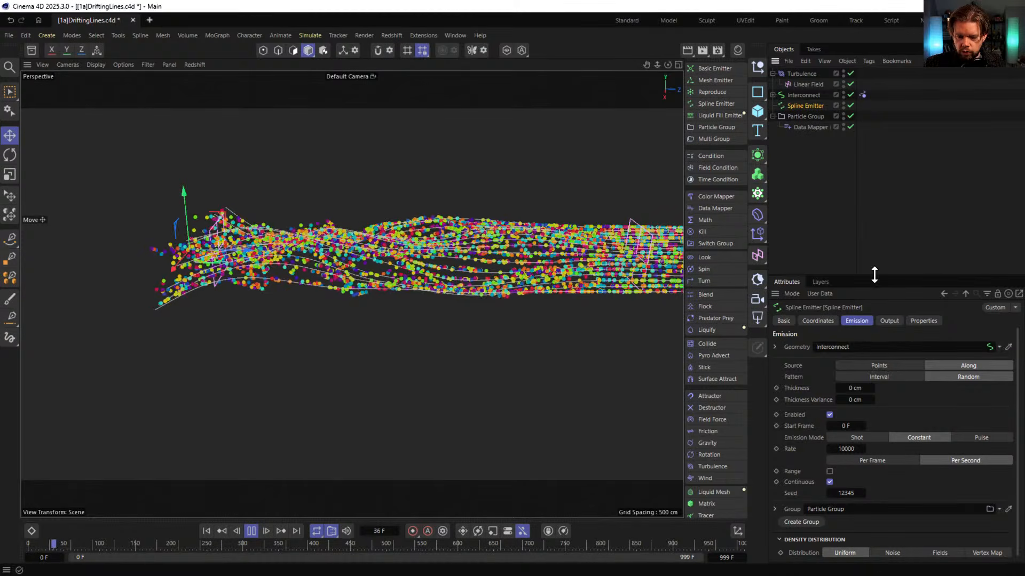
{"action": "left_click_drag", "start_coordinate": [875, 275], "coordinate": [887, 189]}
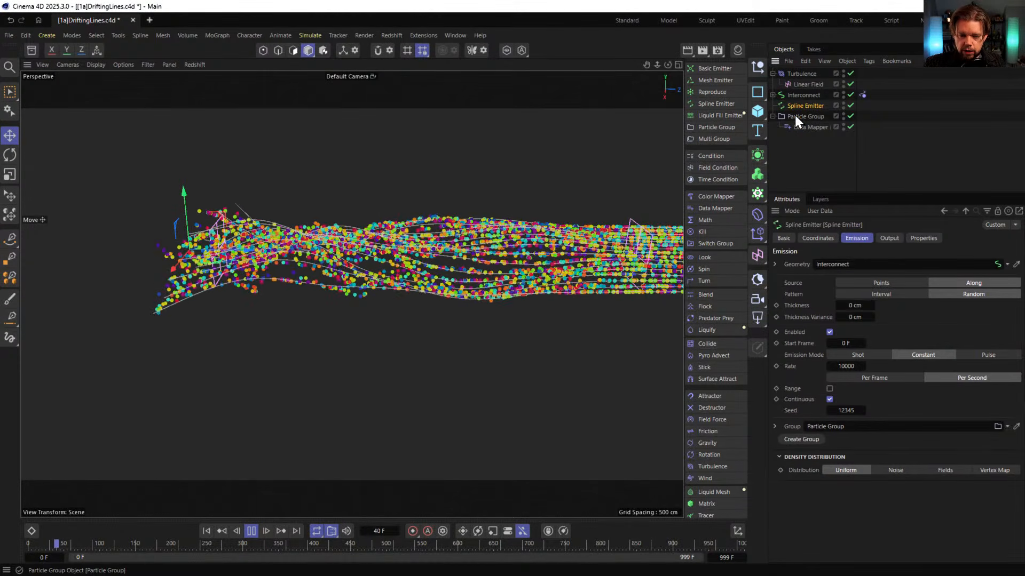
{"action": "left_click", "coordinate": [795, 116]}
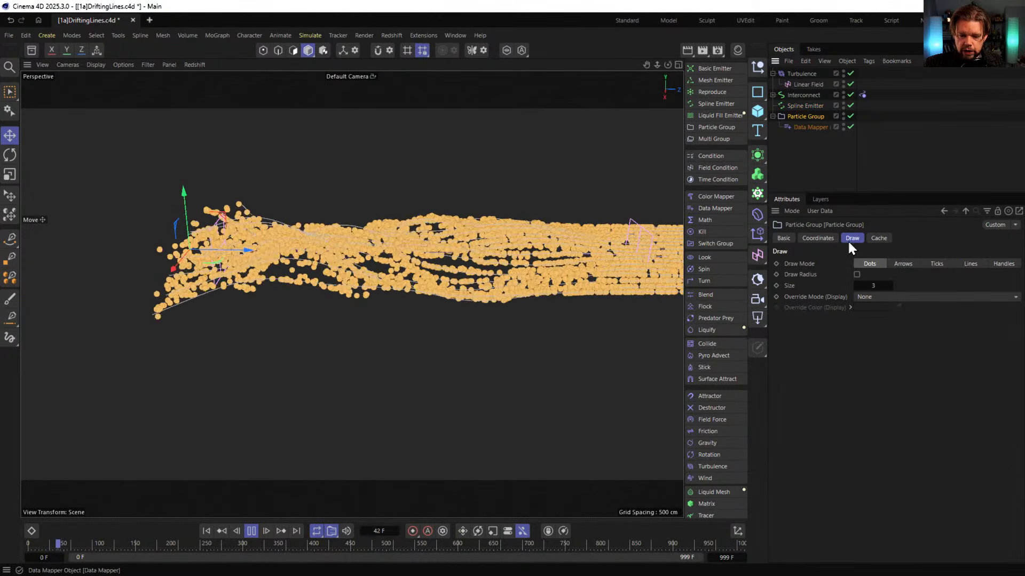
{"action": "left_click", "coordinate": [857, 274]}
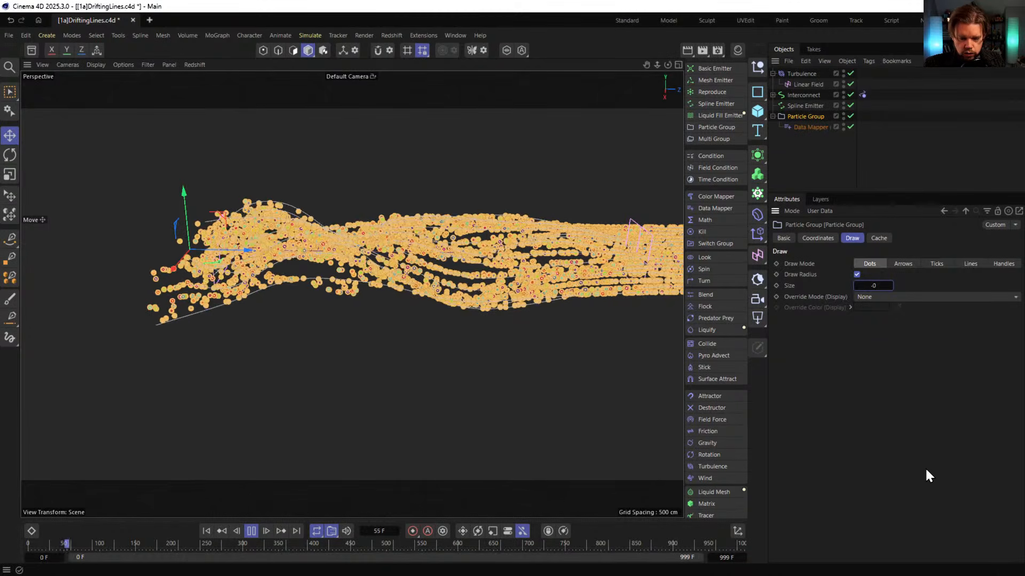
{"action": "left_click", "coordinate": [865, 168]}
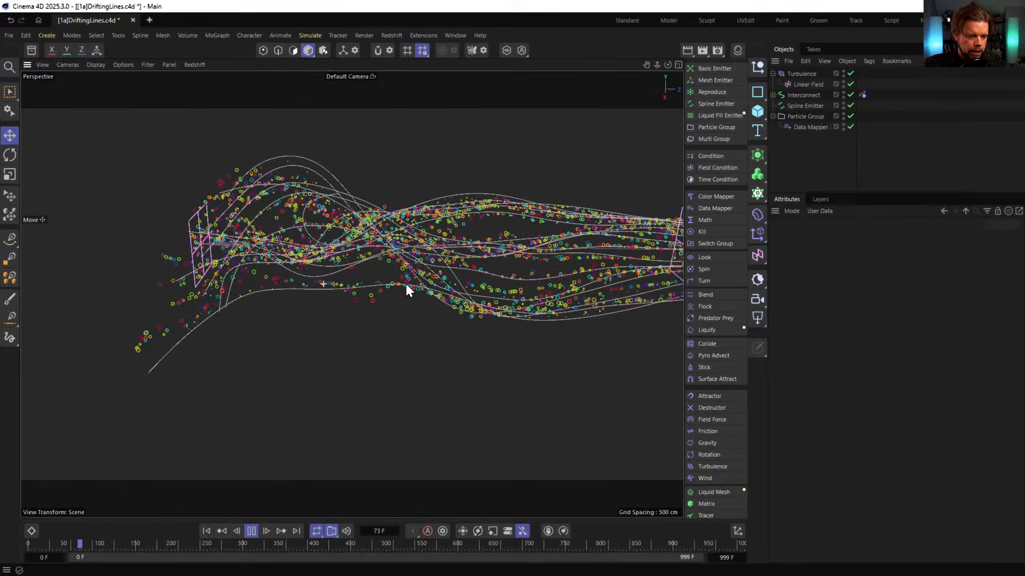
Reverse the radius mapping in the Data Mapper by setting Lower Out to 5 cm and Upper Out to 0 cm
{"action": "scroll", "coordinate": [366, 288], "scroll_direction": "up", "scroll_amount": 5}
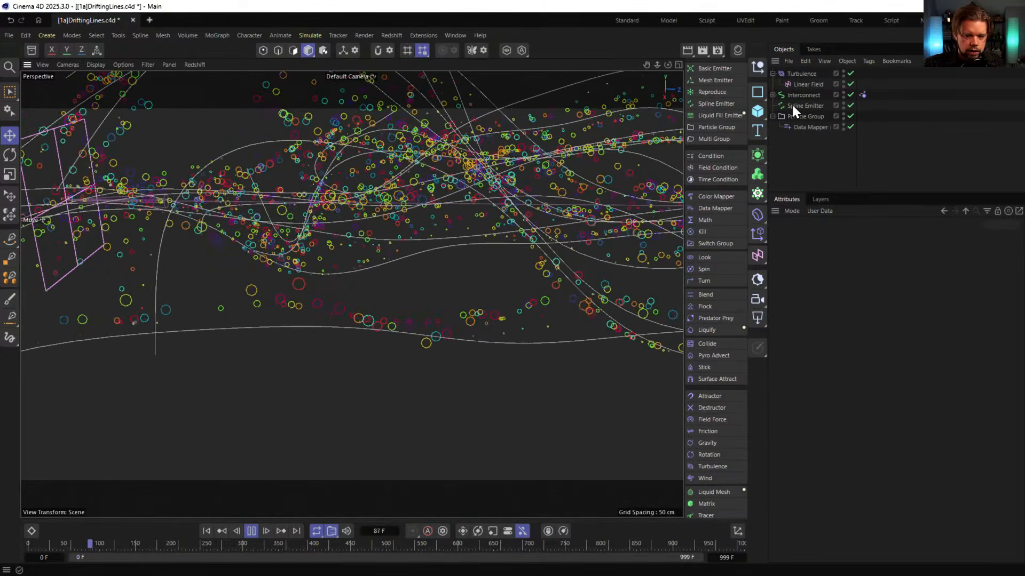
{"action": "left_click", "coordinate": [803, 128]}
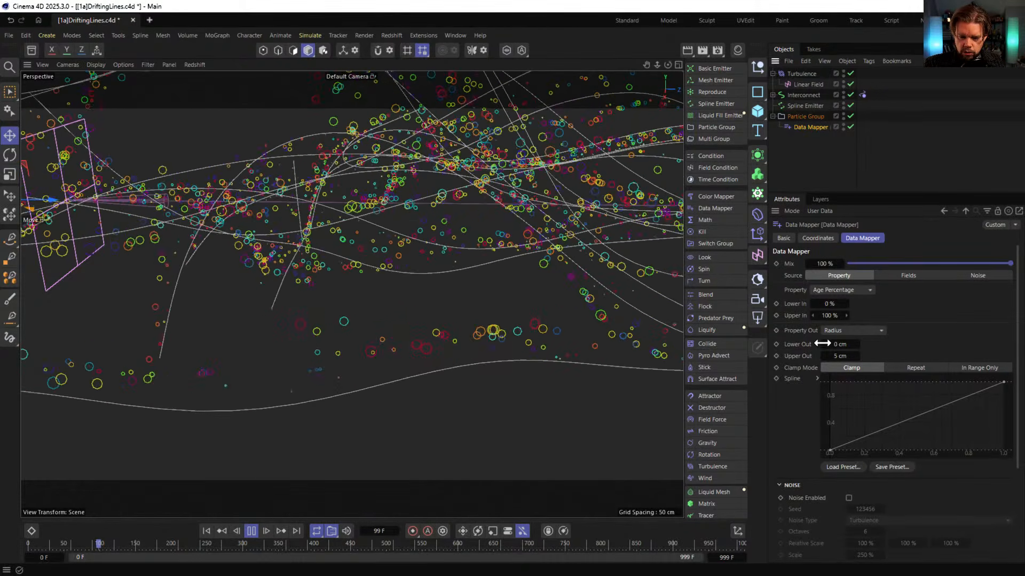
{"action": "double_click", "coordinate": [840, 344]}
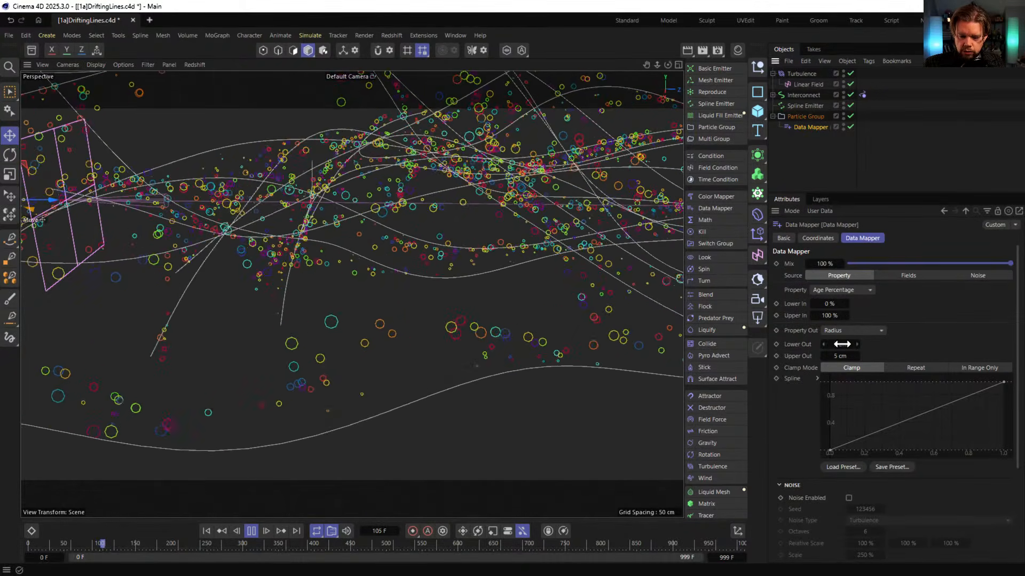
{"action": "type", "text": "5"}
{"action": "key", "text": "Tab"}
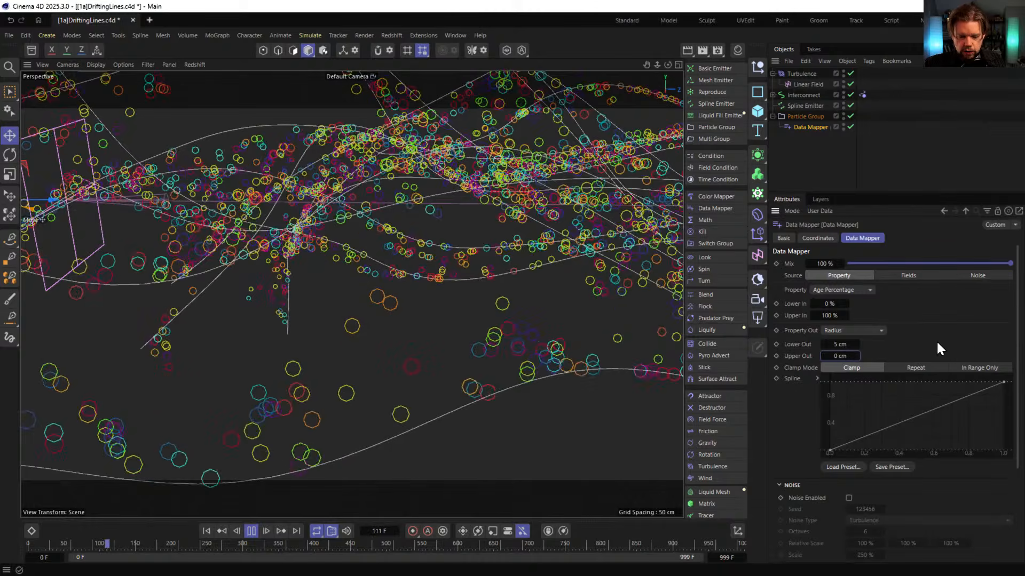
{"action": "scroll", "coordinate": [480, 422], "scroll_direction": "down", "scroll_amount": 6}
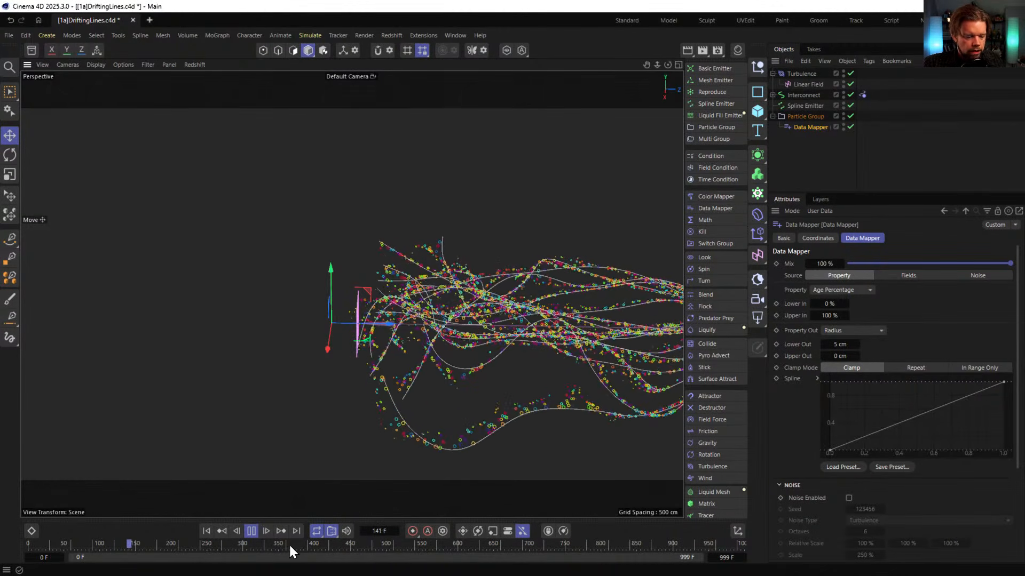
Stop playback, return to frame 0 and save the scene as a new file named [1b]DriftingLines_Particles.c4d
{"action": "left_click", "coordinate": [252, 531]}
{"action": "left_click_drag", "start_coordinate": [553, 335], "coordinate": [425, 270], "text": "alt"}
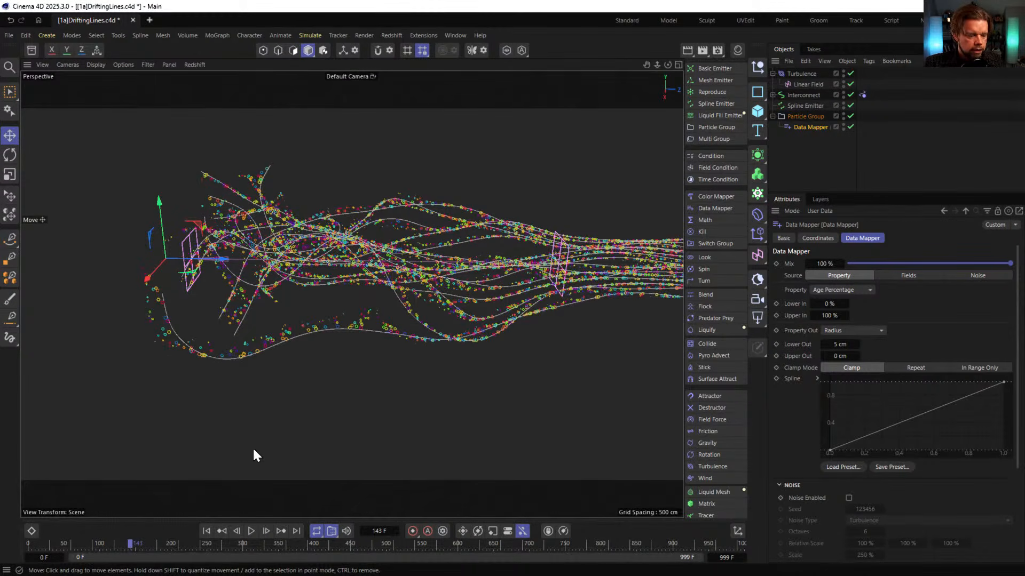
{"action": "left_click", "coordinate": [206, 531]}
{"action": "key", "text": "ctrl+shift+s"}
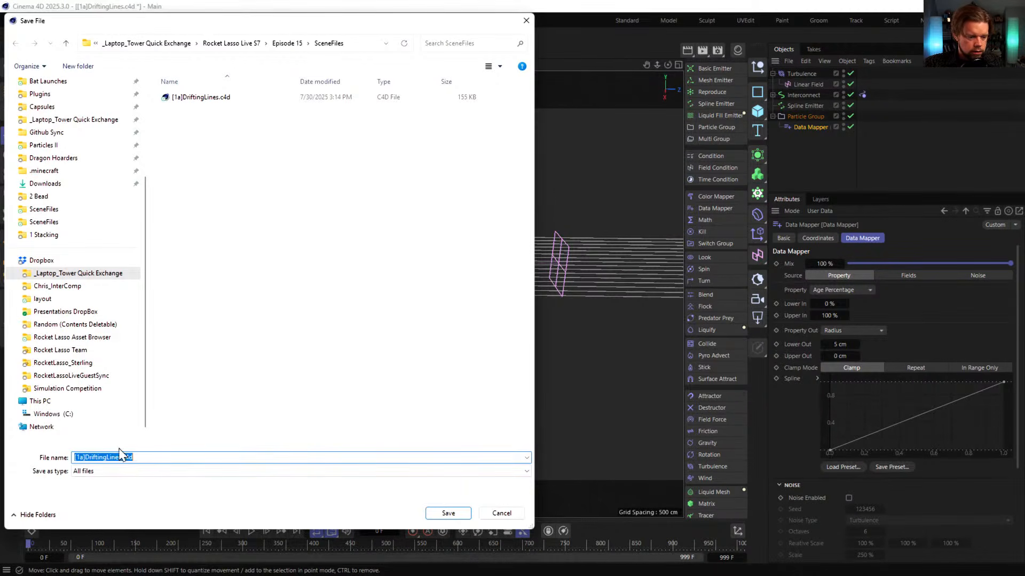
{"action": "left_click", "coordinate": [80, 457]}
{"action": "key", "text": "BackSpace"}
{"action": "type", "text": "b"}
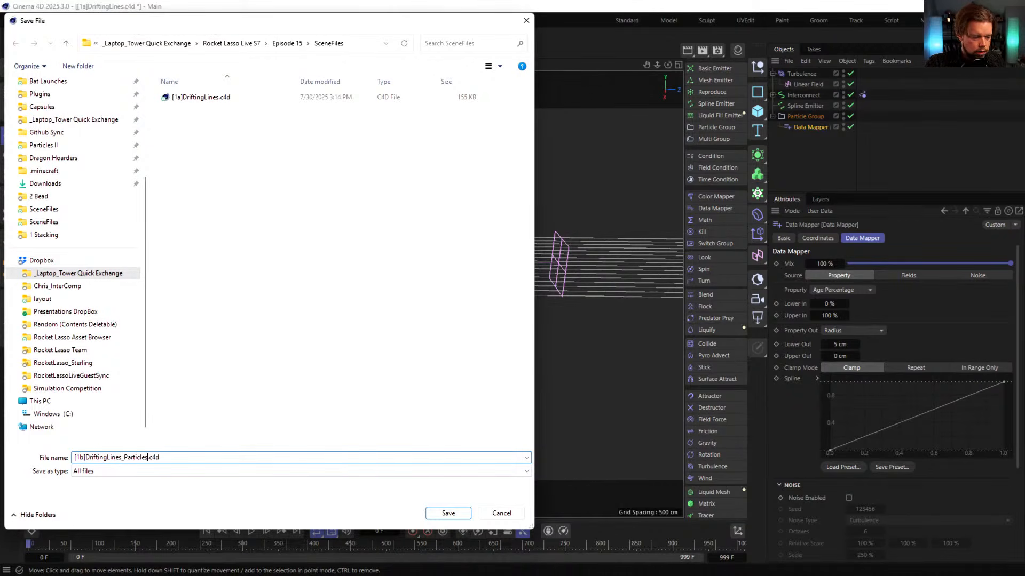
{"action": "key", "text": "Return"}
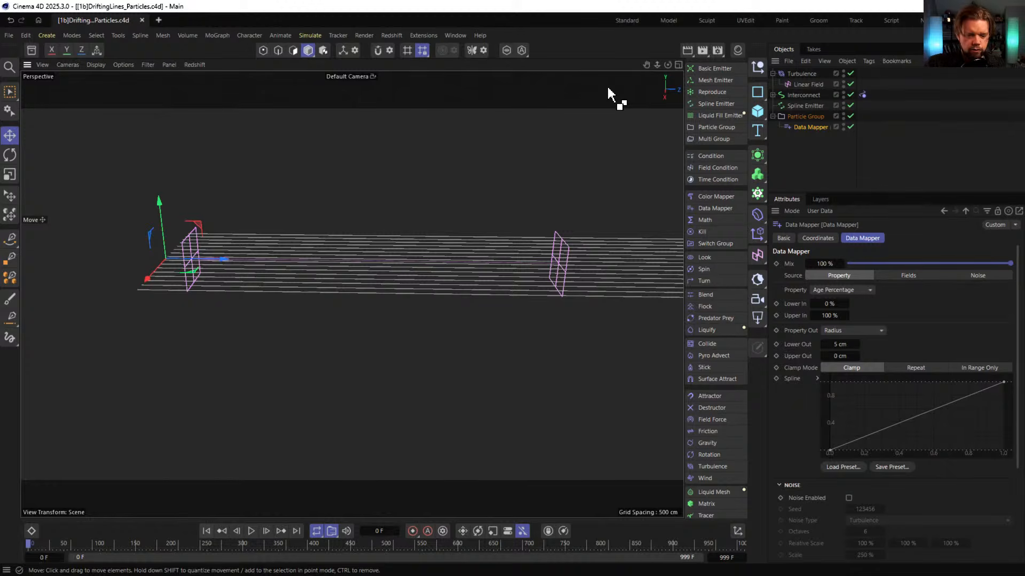
Open Windows Task Manager and check the running processes for Cinema 4D
{"action": "key", "text": "super"}
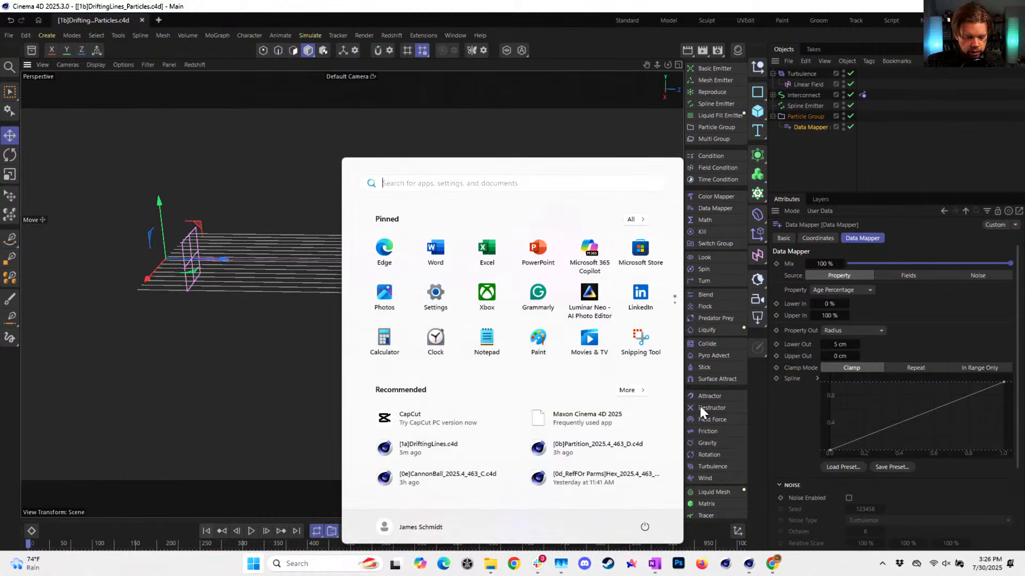
{"action": "type", "text": "tas"}
{"action": "left_click", "coordinate": [387, 259]}
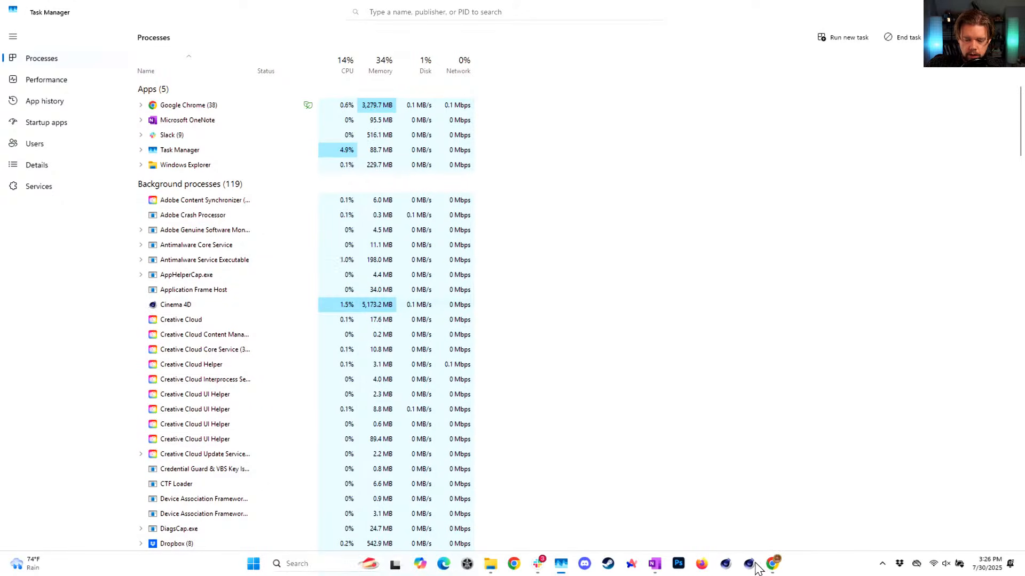
Relaunch Cinema 4D, dismiss its Home window and open [1b]DriftingLines_Particles.c4d from the SceneFiles folder
{"action": "left_click", "coordinate": [750, 565]}
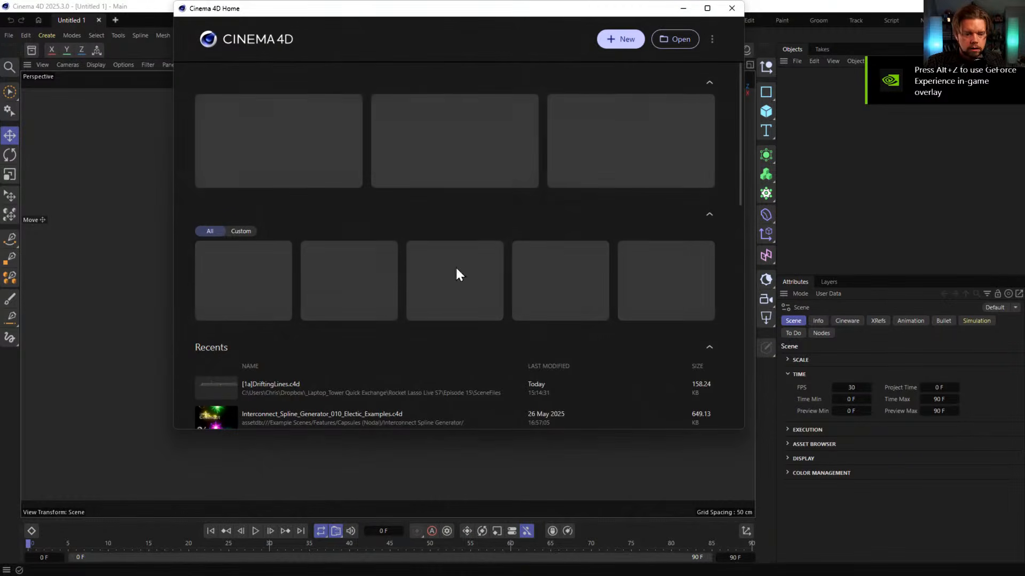
{"action": "left_click", "coordinate": [731, 9]}
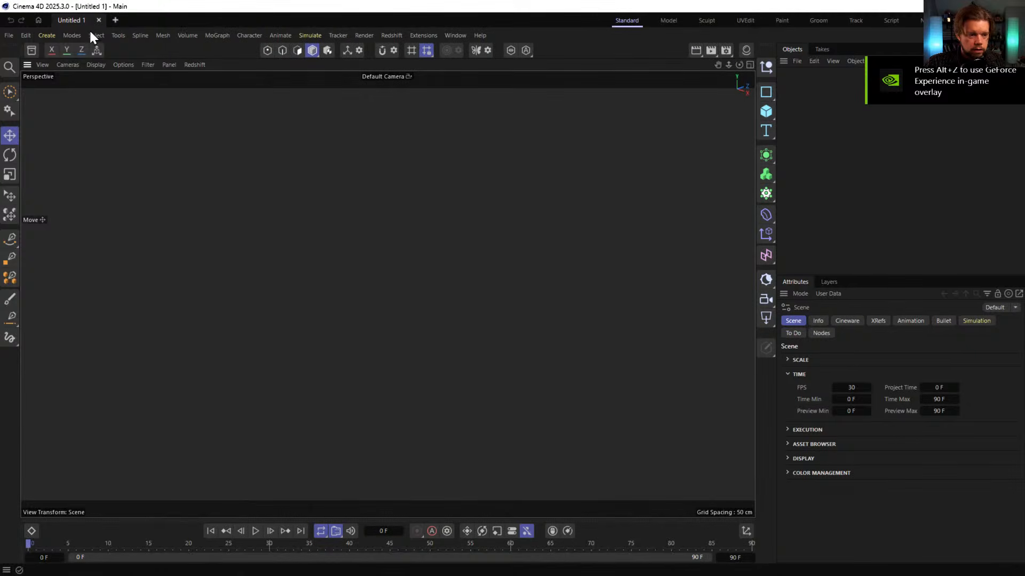
{"action": "left_click", "coordinate": [26, 35]}
{"action": "left_click", "coordinate": [9, 35]}
{"action": "mouse_move", "coordinate": [66, 94]}
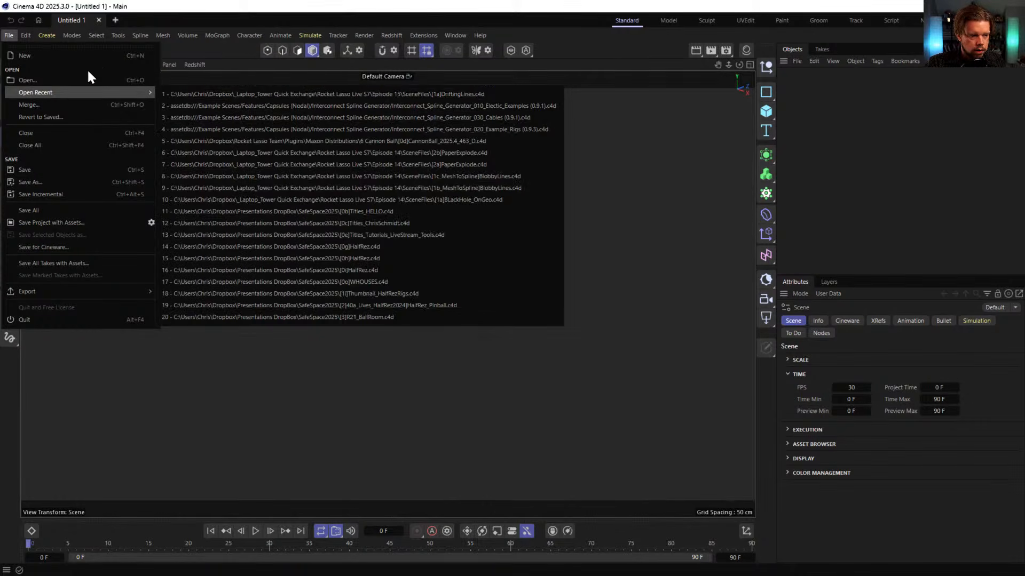
{"action": "left_click", "coordinate": [52, 80]}
{"action": "left_click", "coordinate": [224, 108]}
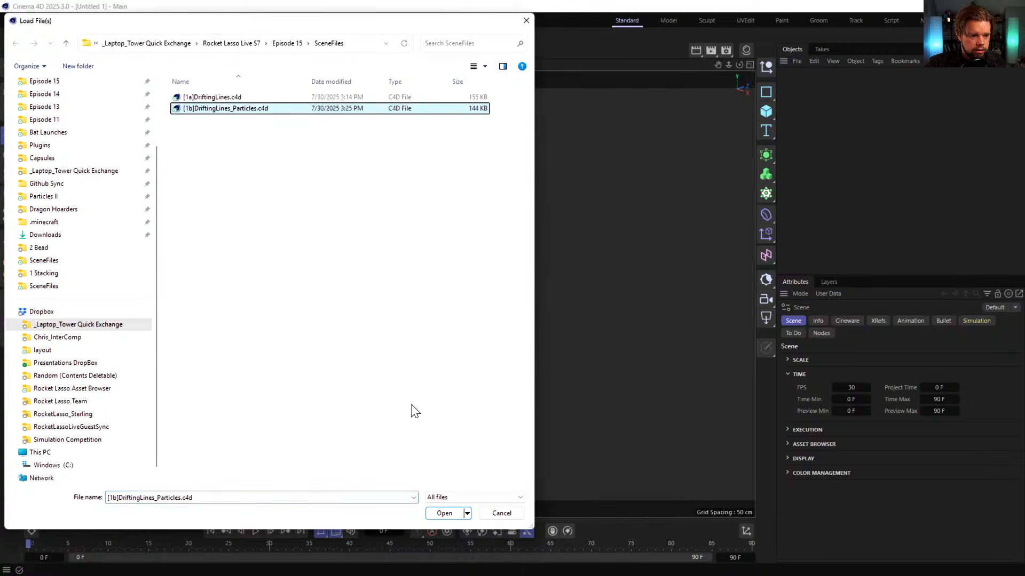
{"action": "left_click", "coordinate": [445, 511]}
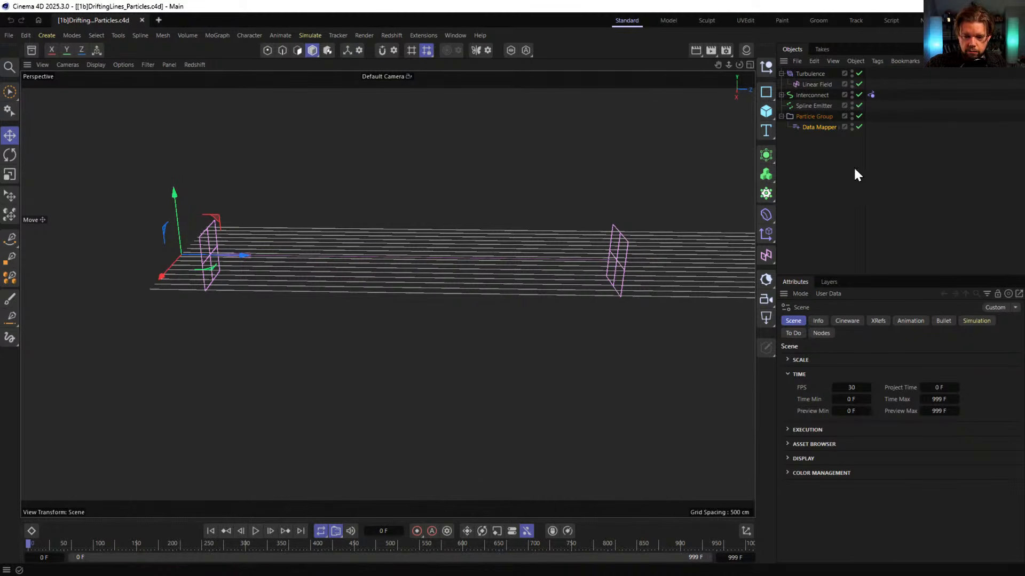
Expand the Interconnect object's children and play the simulation briefly to inspect the particles along its splines
{"action": "left_click", "coordinate": [815, 115]}
{"action": "left_click", "coordinate": [801, 95]}
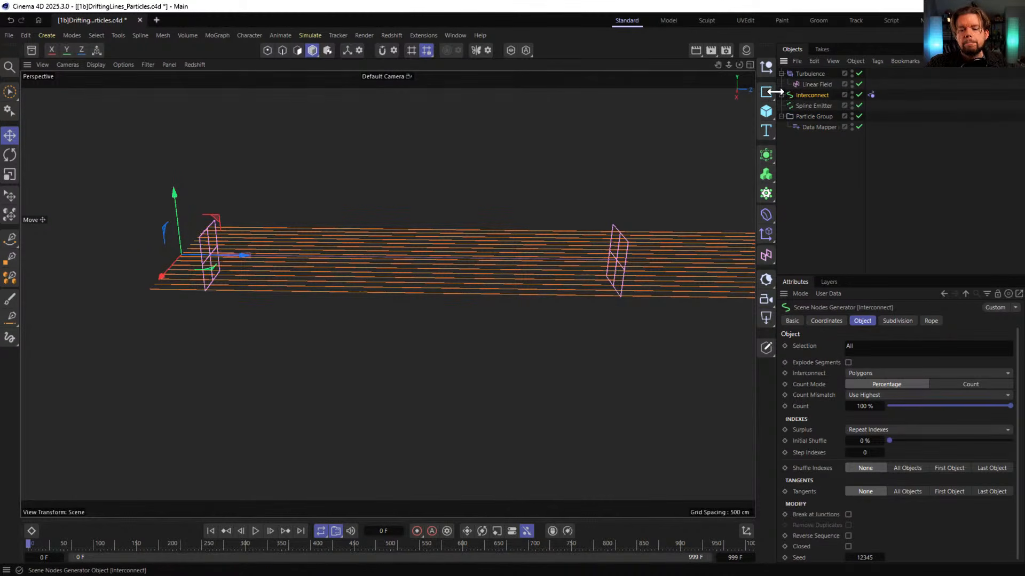
{"action": "left_click", "coordinate": [781, 95]}
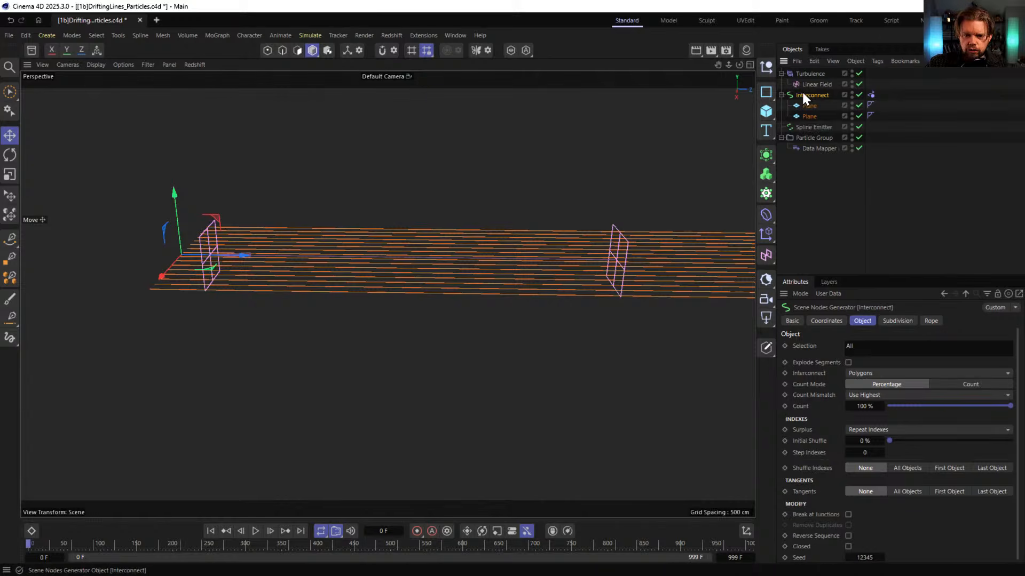
{"action": "left_click", "coordinate": [808, 86]}
{"action": "left_click", "coordinate": [802, 95]}
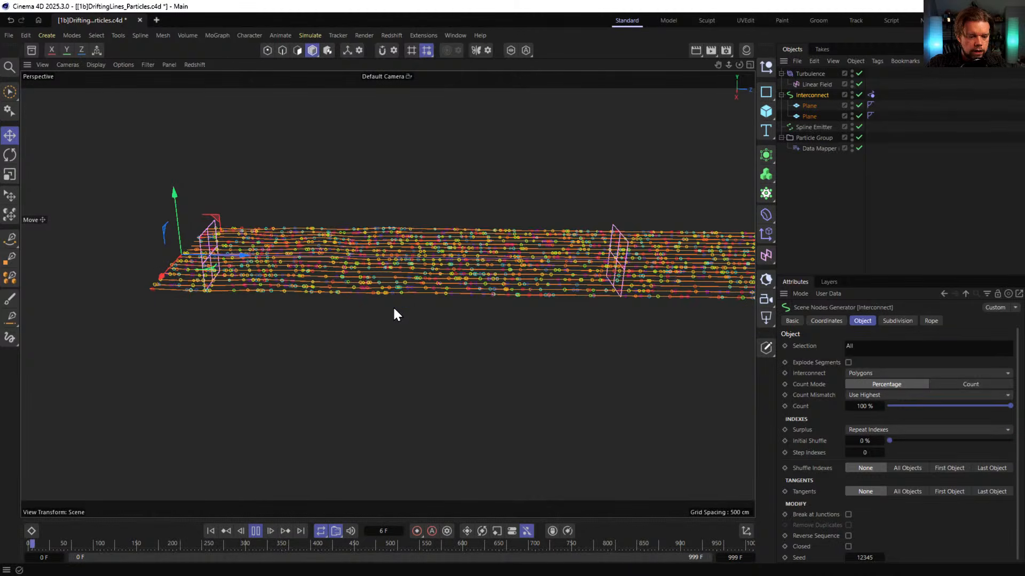
{"action": "left_click", "coordinate": [821, 185]}
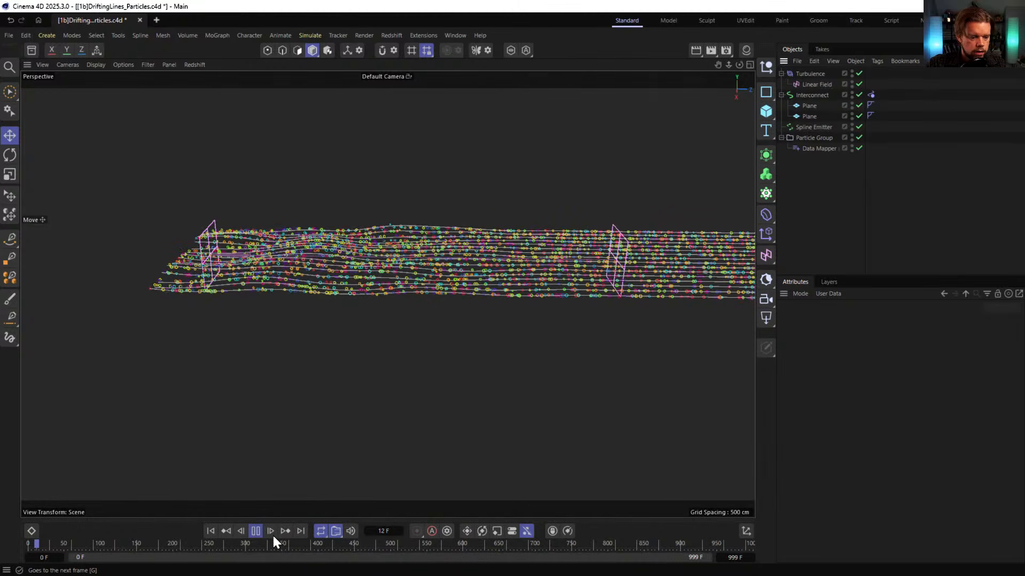
{"action": "left_click", "coordinate": [255, 530]}
{"action": "left_click_drag", "start_coordinate": [427, 219], "coordinate": [374, 288], "text": "alt"}
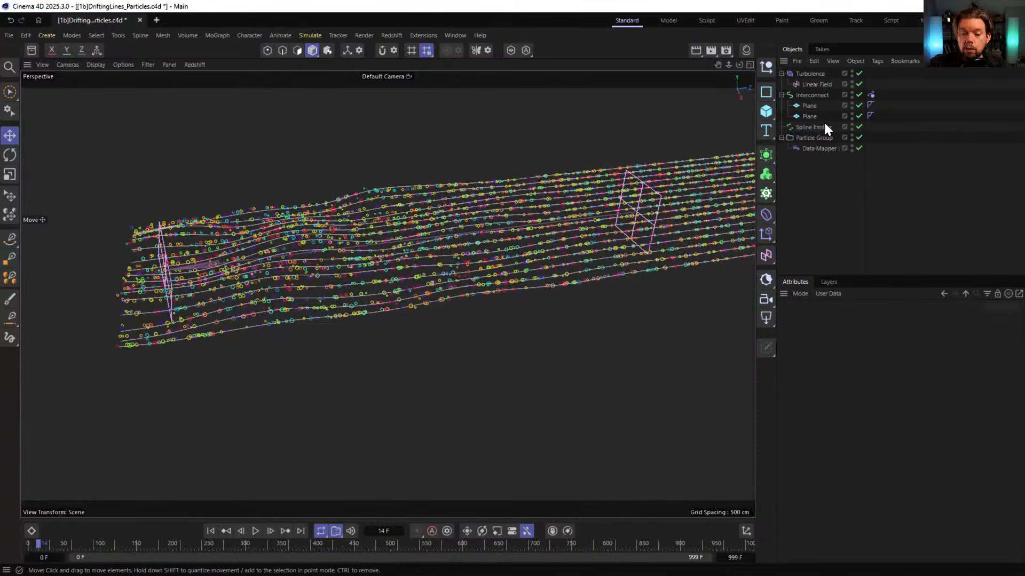
Add a Follow Spline modifier inside the Particle Group and assign Interconnect as its target spline
{"action": "key", "text": "alt+Tab"}
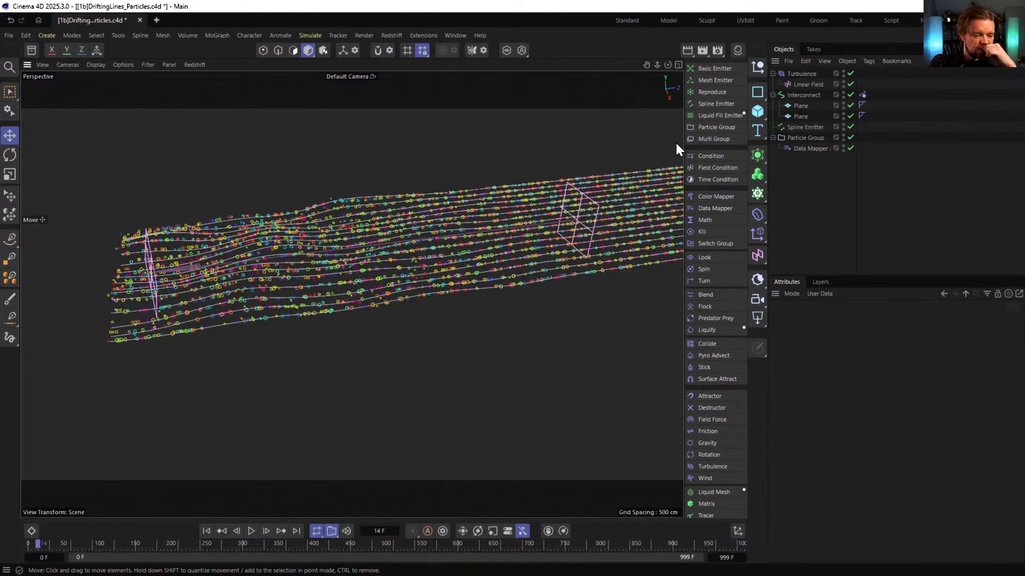
{"action": "left_click", "coordinate": [310, 35]}
{"action": "mouse_move", "coordinate": [318, 57]}
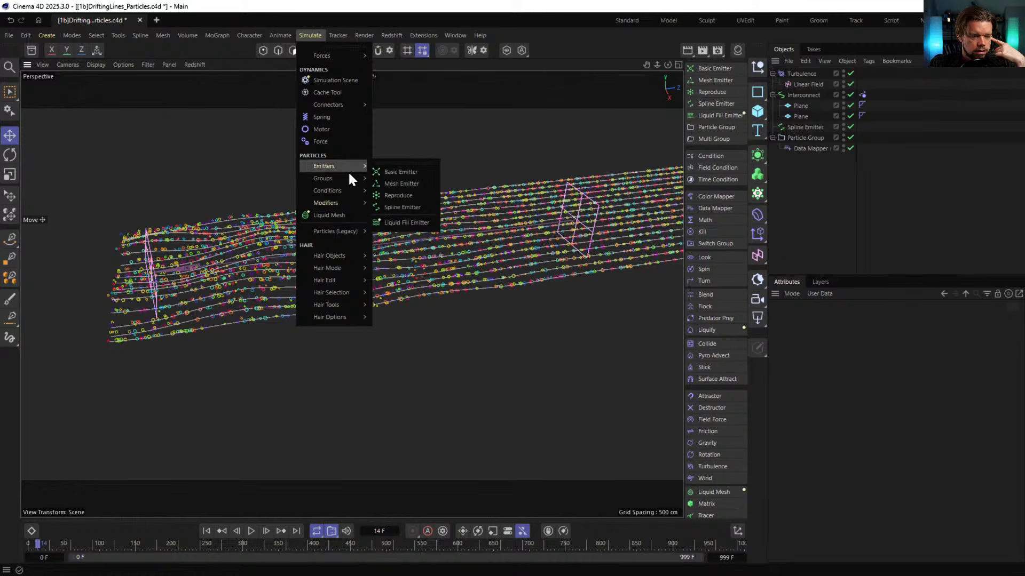
{"action": "mouse_move", "coordinate": [338, 202]}
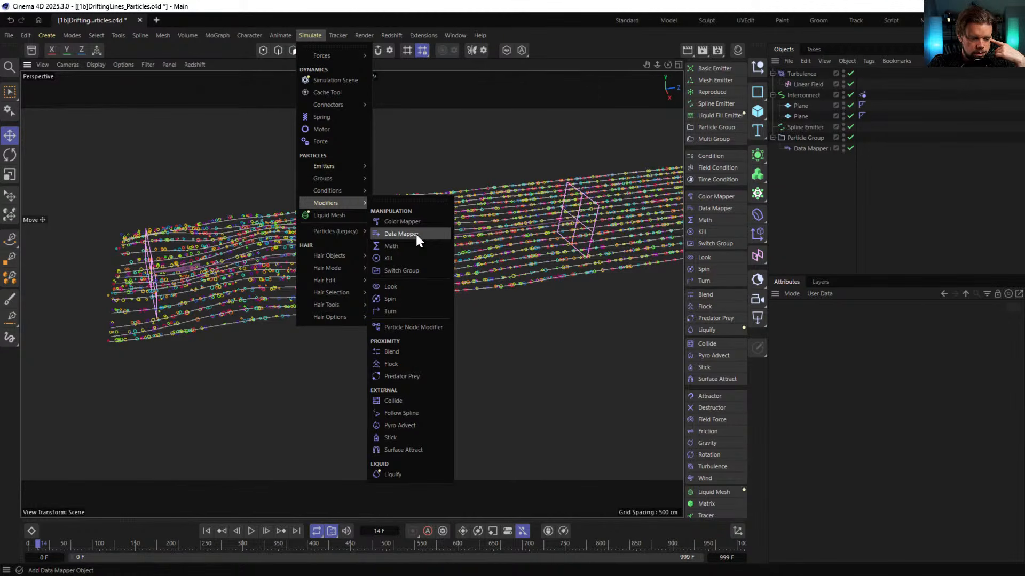
{"action": "left_click", "coordinate": [413, 415]}
{"action": "left_click_drag", "start_coordinate": [811, 72], "coordinate": [799, 162]}
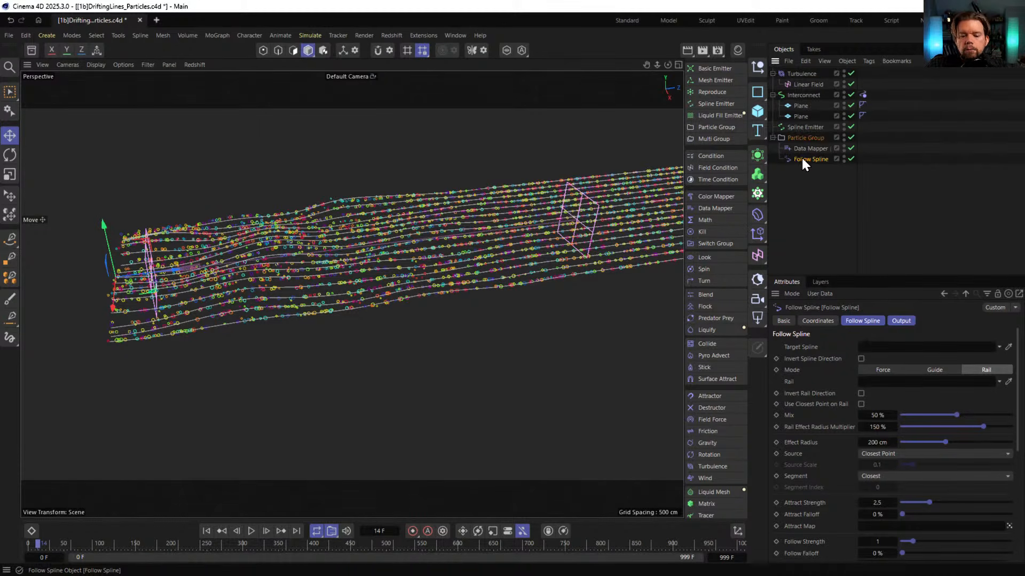
{"action": "left_click_drag", "start_coordinate": [803, 95], "coordinate": [874, 348]}
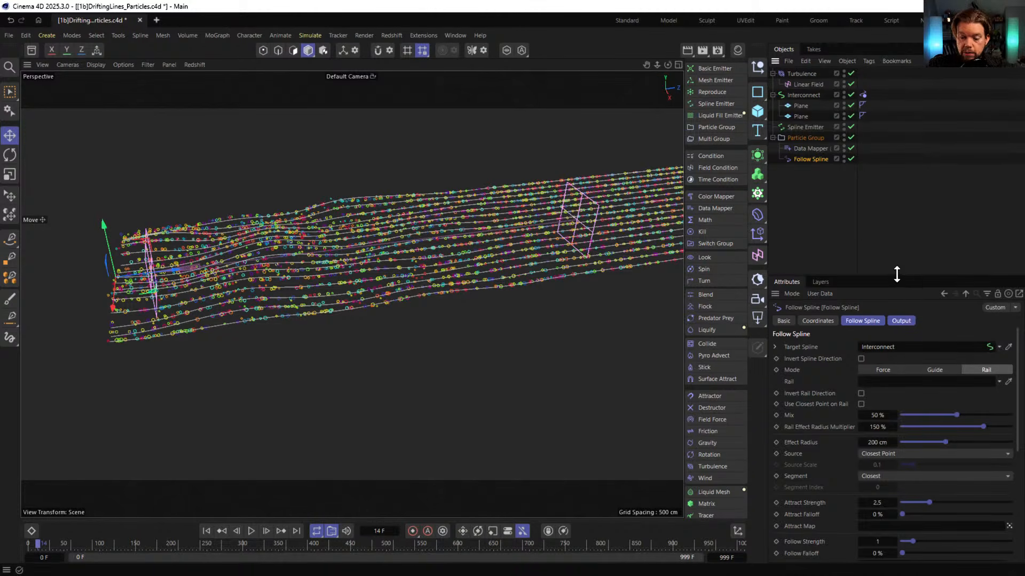
{"action": "left_click_drag", "start_coordinate": [896, 275], "coordinate": [890, 185]}
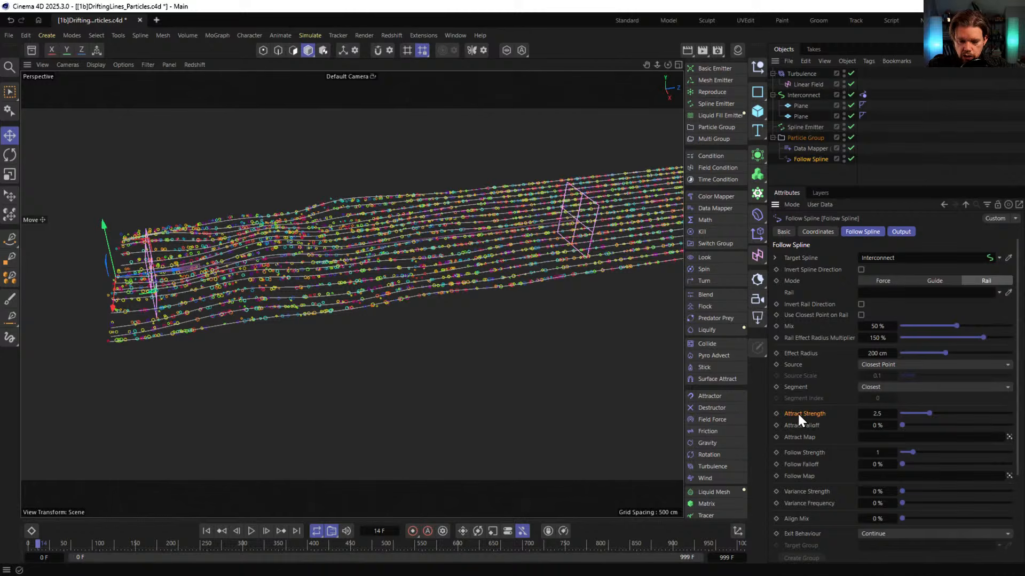
Play the simulation from the first frame and raise the Follow Spline's Attract Strength to 7.5
{"action": "left_click", "coordinate": [206, 530]}
{"action": "left_click", "coordinate": [251, 530]}
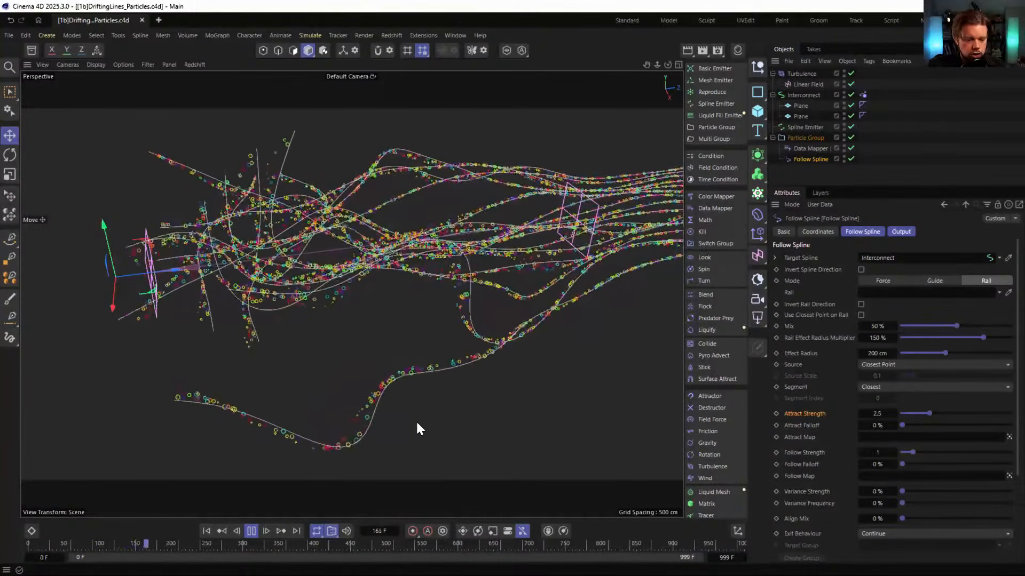
{"action": "left_click_drag", "start_coordinate": [931, 414], "coordinate": [983, 414]}
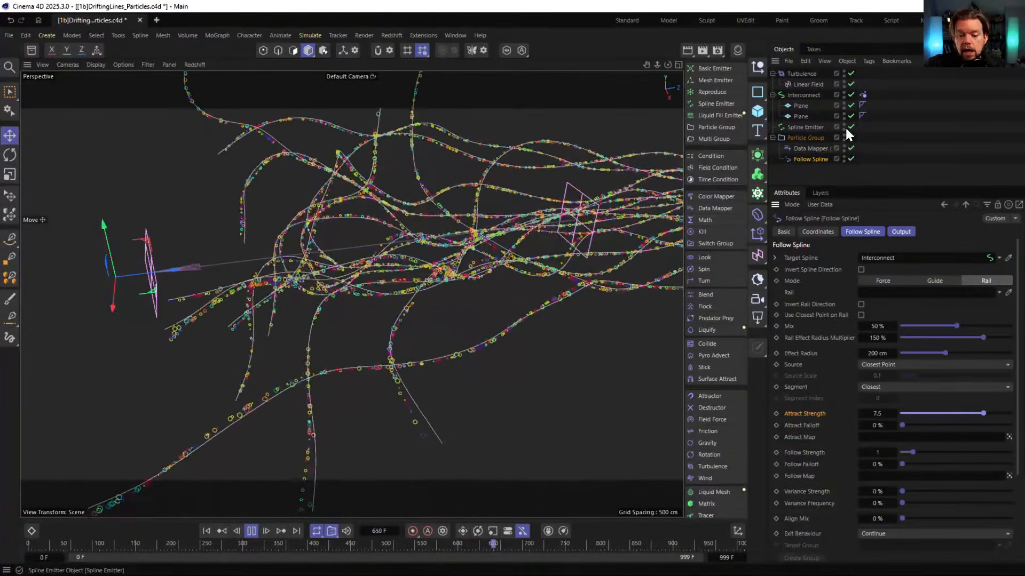
Hide the Interconnect and Turbulence objects in the viewport so that only the particles are displayed
{"action": "left_click", "coordinate": [843, 92]}
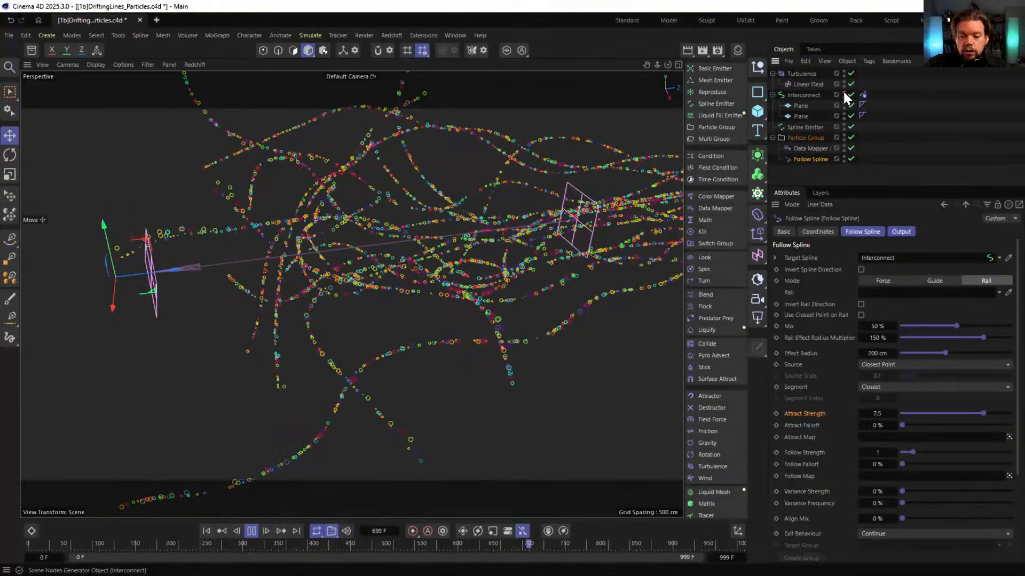
{"action": "left_click_drag", "start_coordinate": [547, 246], "coordinate": [331, 256], "text": "alt"}
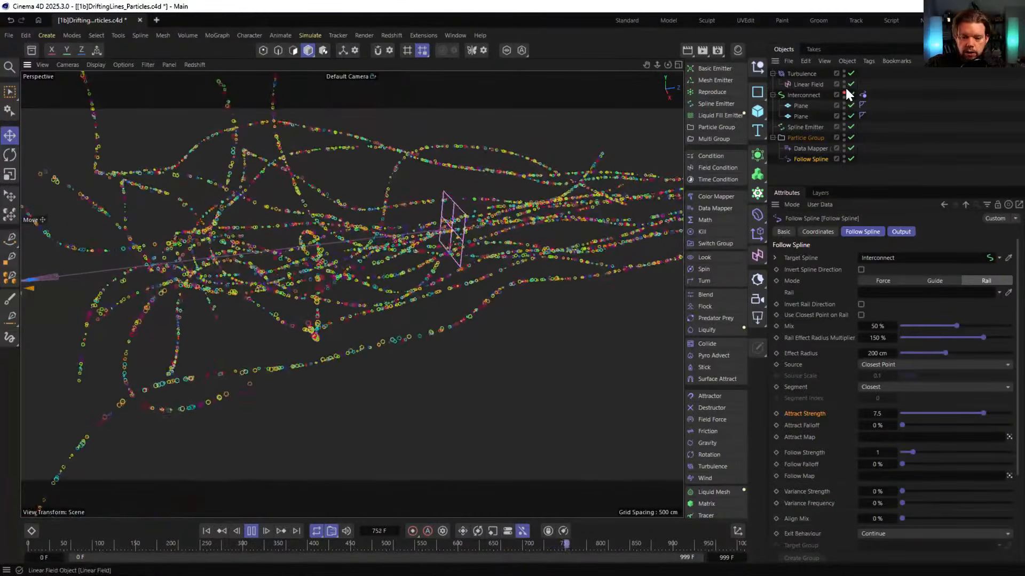
{"action": "left_click", "coordinate": [843, 72]}
{"action": "left_click", "coordinate": [675, 229]}
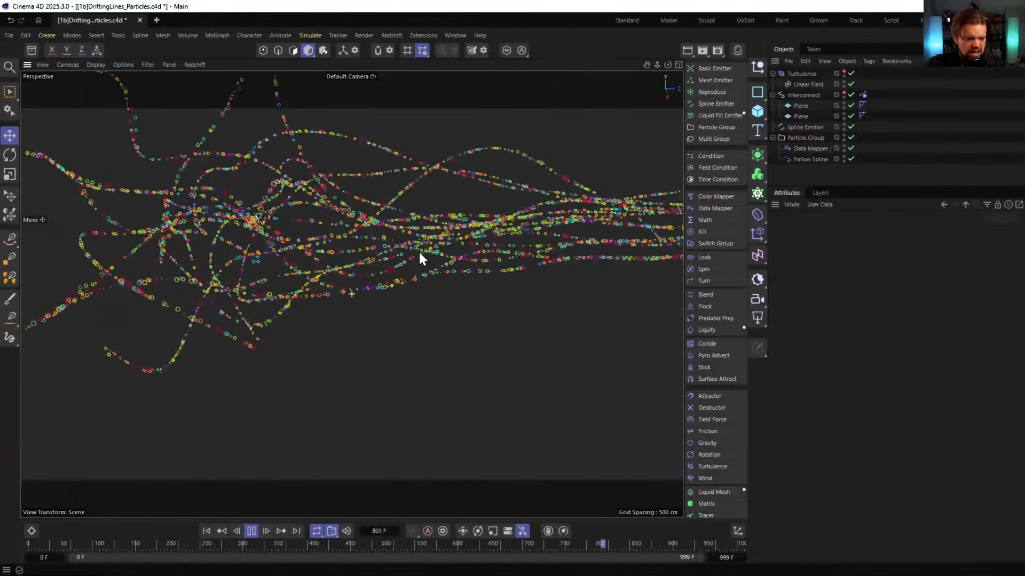
{"action": "left_click_drag", "start_coordinate": [418, 249], "coordinate": [474, 287], "text": "alt"}
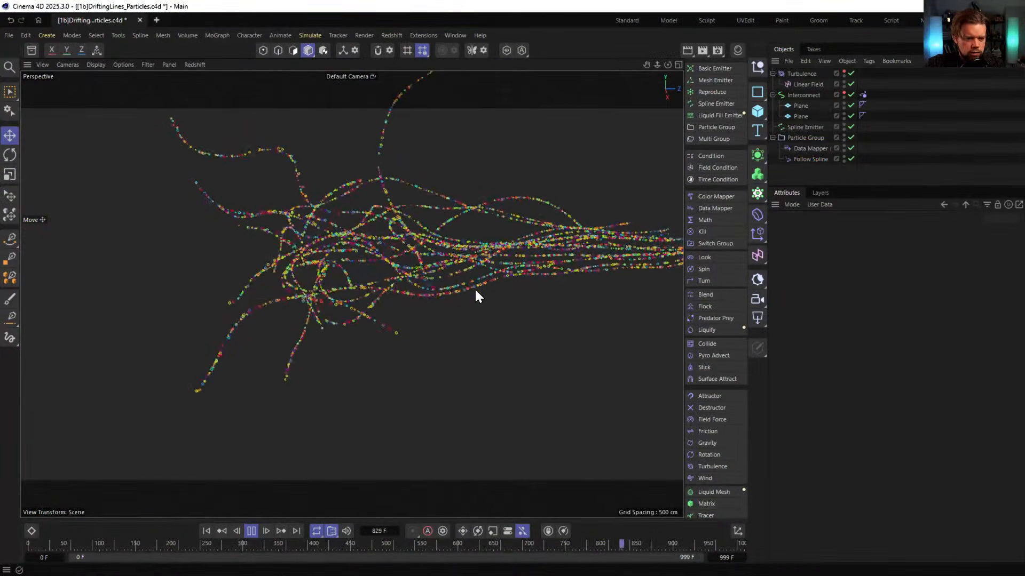
Enable Reverse Sequence on the Interconnect object and restart the simulation from the first frame
{"action": "left_click", "coordinate": [811, 157]}
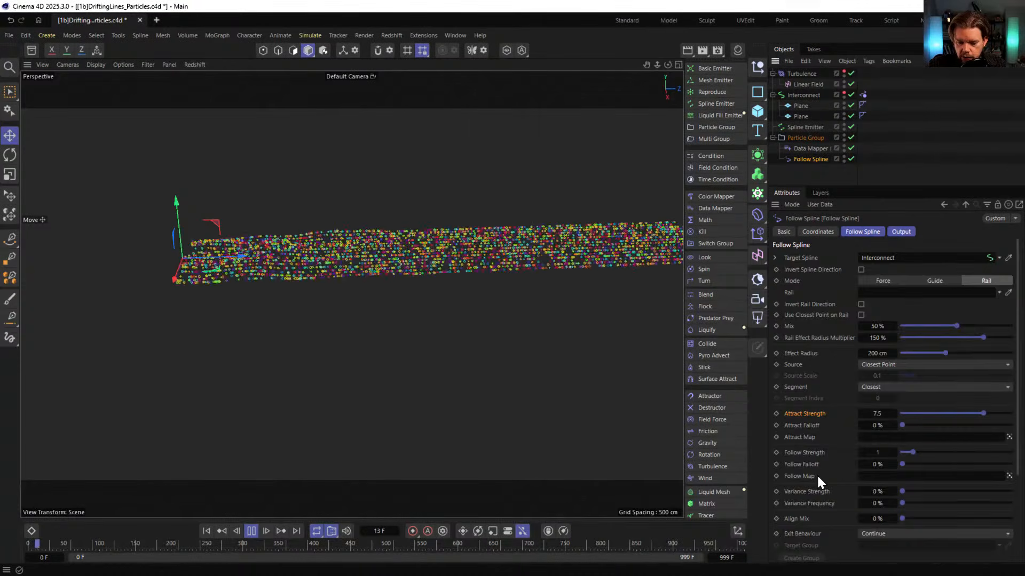
{"action": "scroll", "coordinate": [815, 473], "scroll_direction": "down", "scroll_amount": 3}
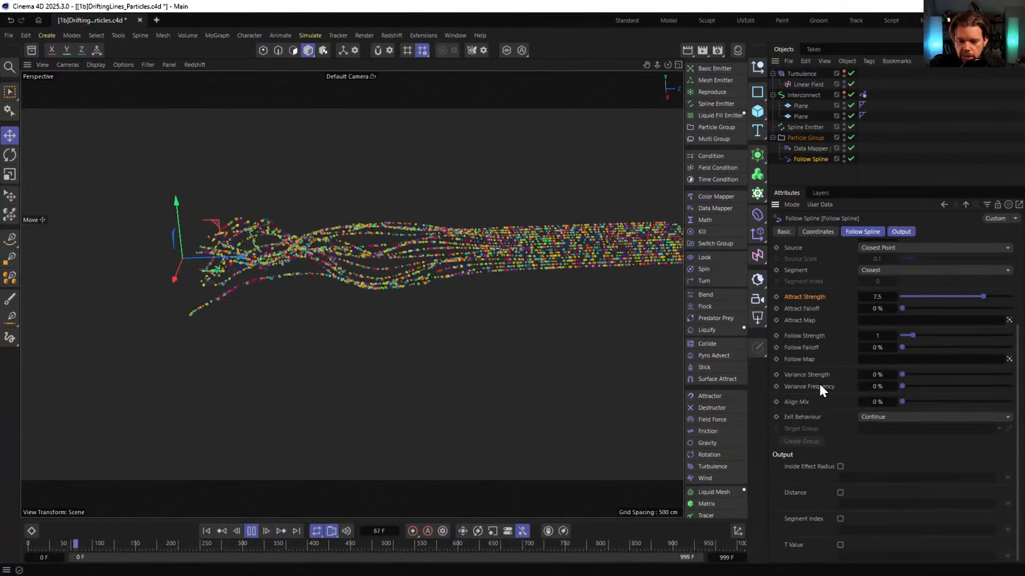
{"action": "scroll", "coordinate": [818, 382], "scroll_direction": "up", "scroll_amount": 3}
{"action": "left_click", "coordinate": [799, 95]}
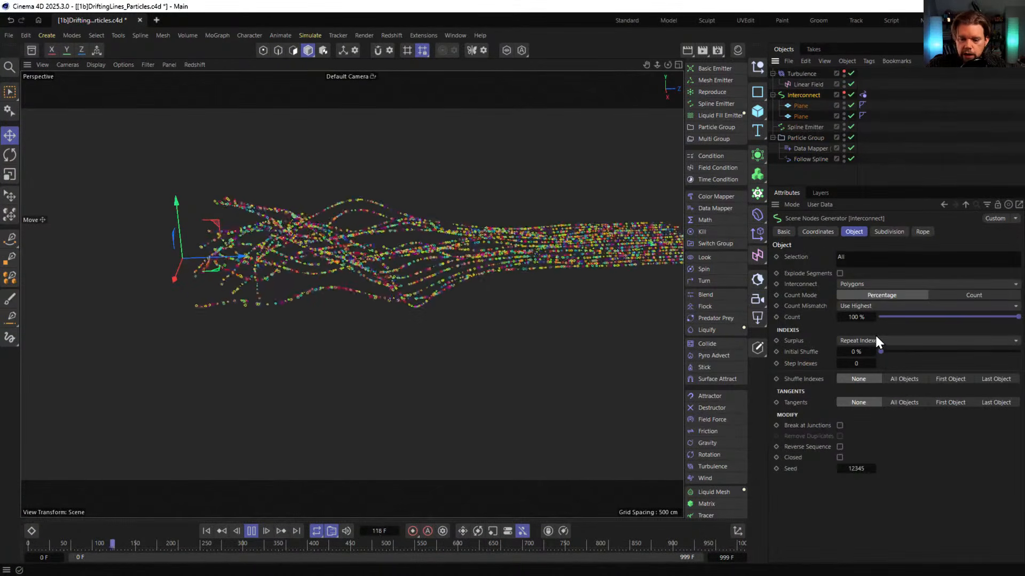
{"action": "left_click", "coordinate": [839, 446]}
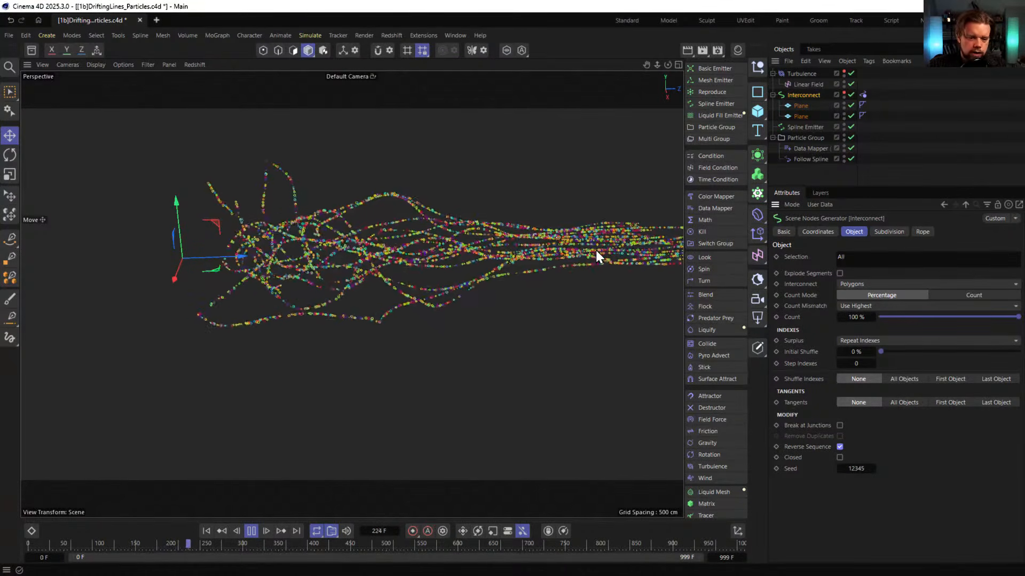
{"action": "left_click", "coordinate": [205, 532]}
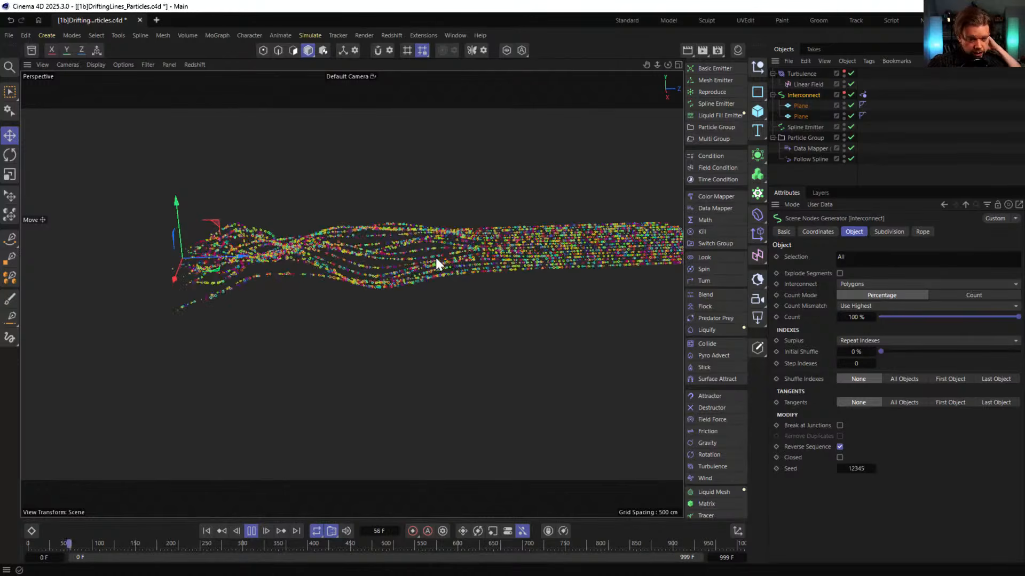
Set both the Attract Strength and the Follow Strength of the Follow Spline modifier to 3
{"action": "left_click", "coordinate": [808, 159]}
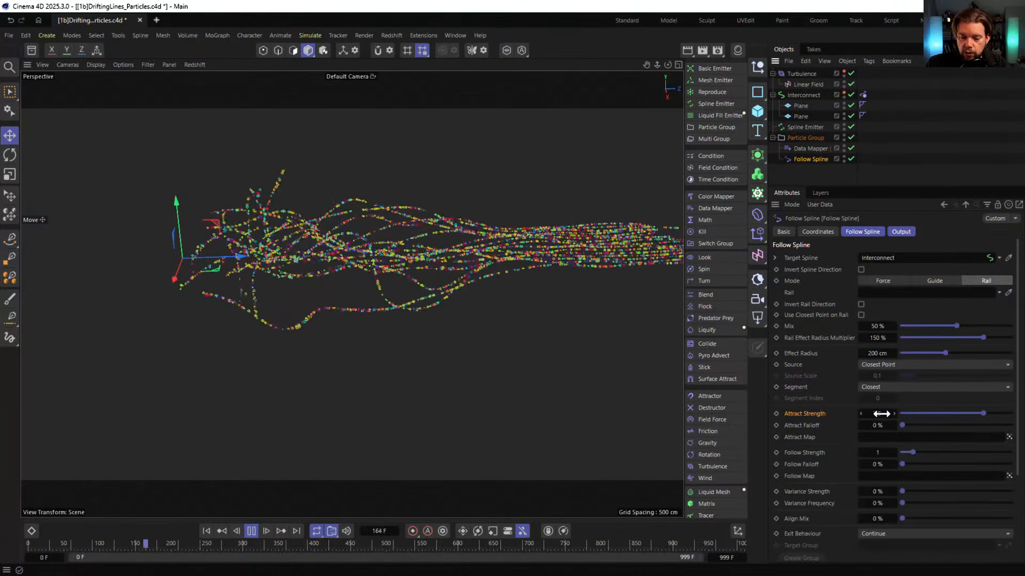
{"action": "left_click", "coordinate": [877, 413]}
{"action": "type", "text": "3"}
{"action": "key", "text": "Return"}
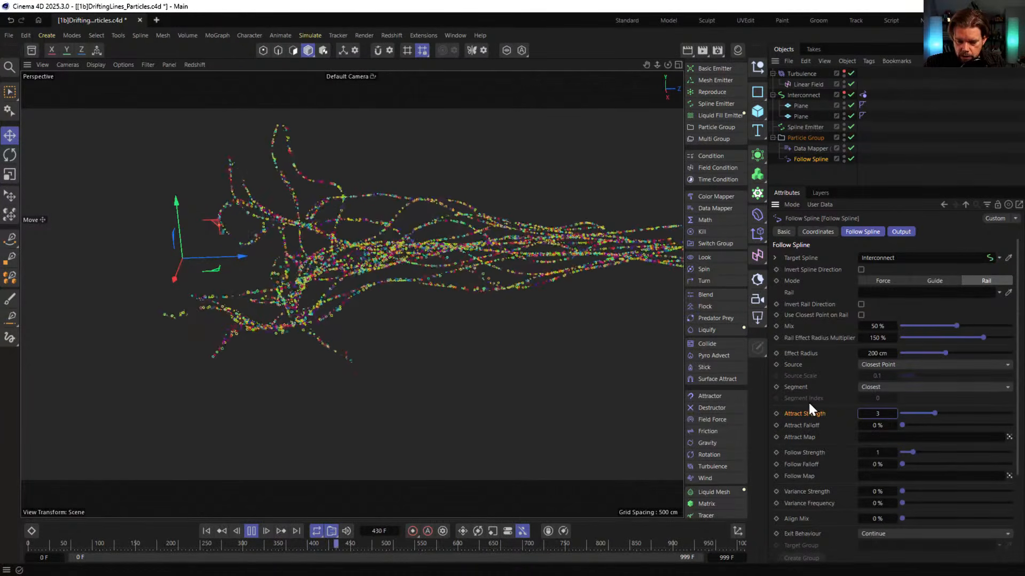
{"action": "left_click", "coordinate": [817, 452]}
{"action": "left_click", "coordinate": [892, 453]}
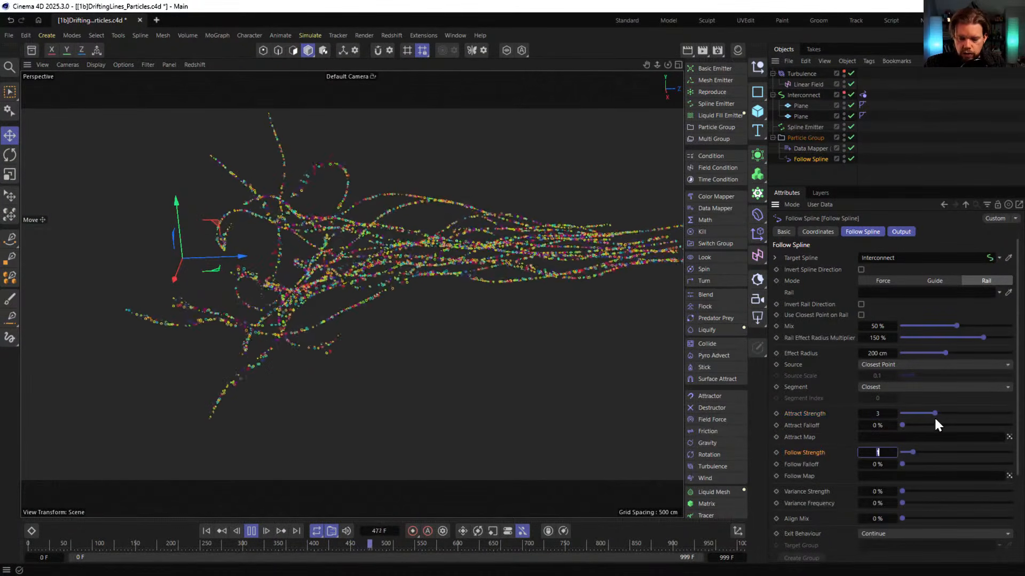
{"action": "type", "text": "3"}
{"action": "left_click", "coordinate": [811, 422]}
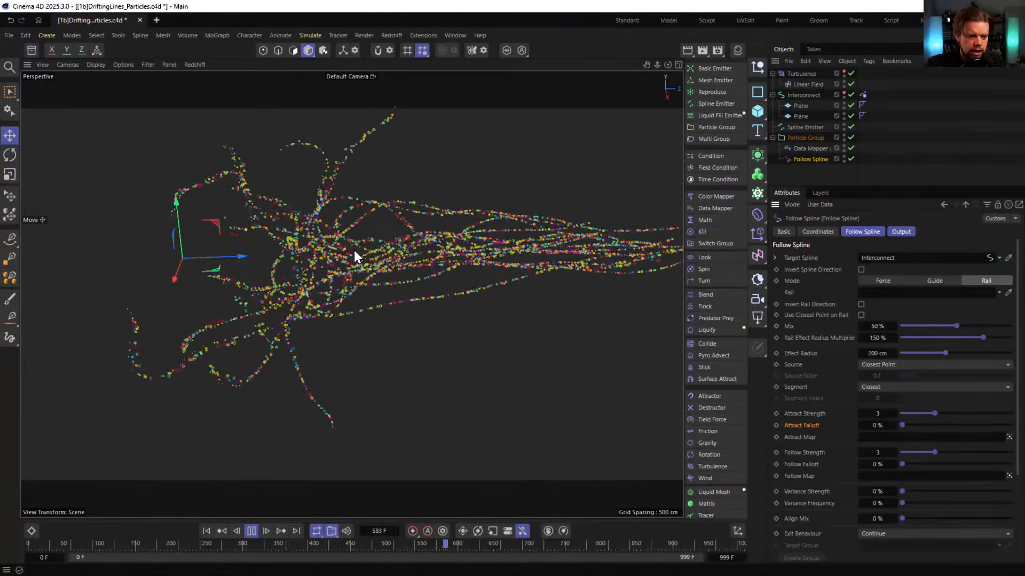
{"action": "left_click_drag", "start_coordinate": [350, 266], "coordinate": [379, 255], "text": "alt"}
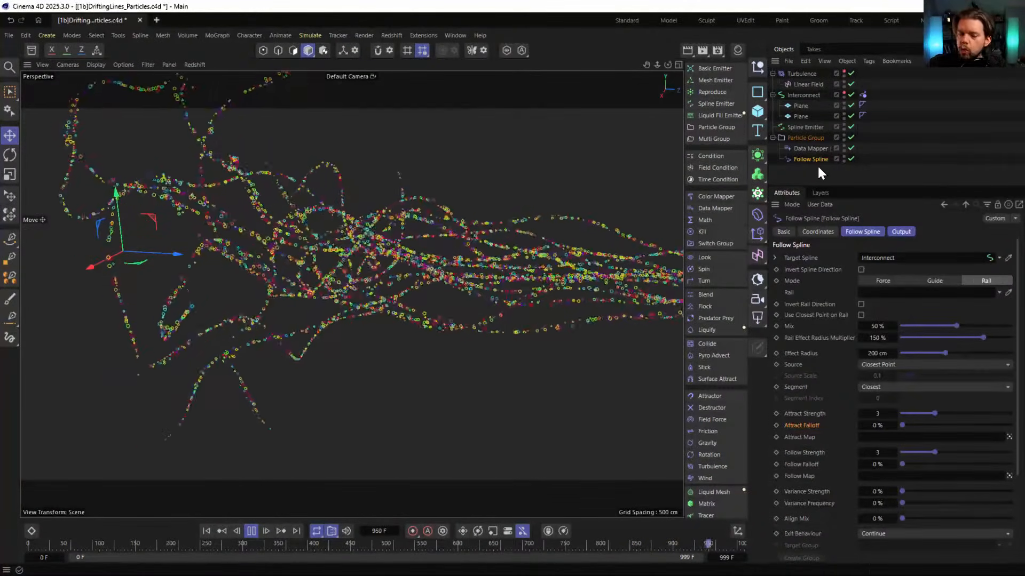
Switch the Spline Emitter's particle color sampling to Noise and double the knots of its gradient twice
{"action": "left_click", "coordinate": [804, 126]}
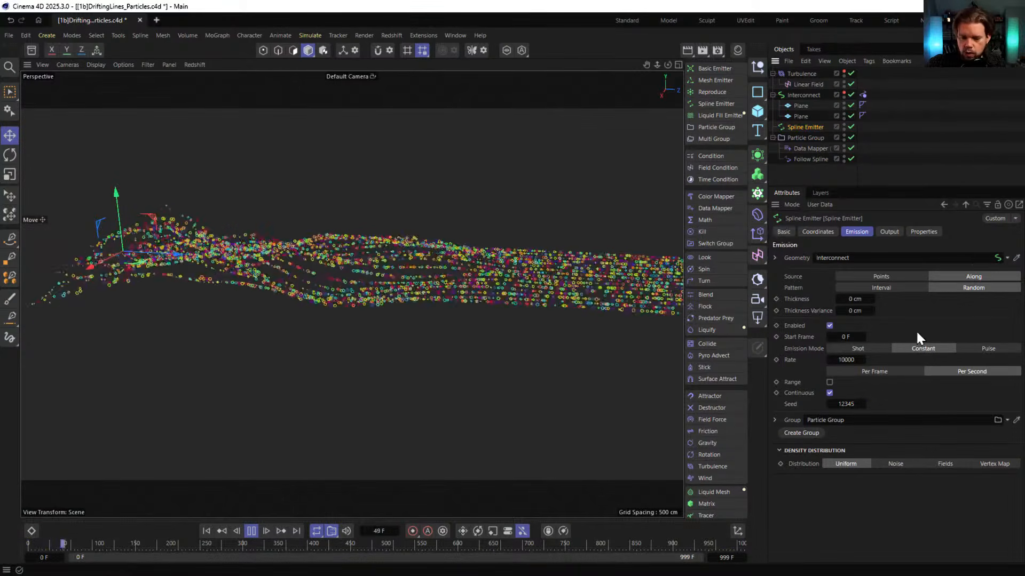
{"action": "left_click", "coordinate": [923, 231]}
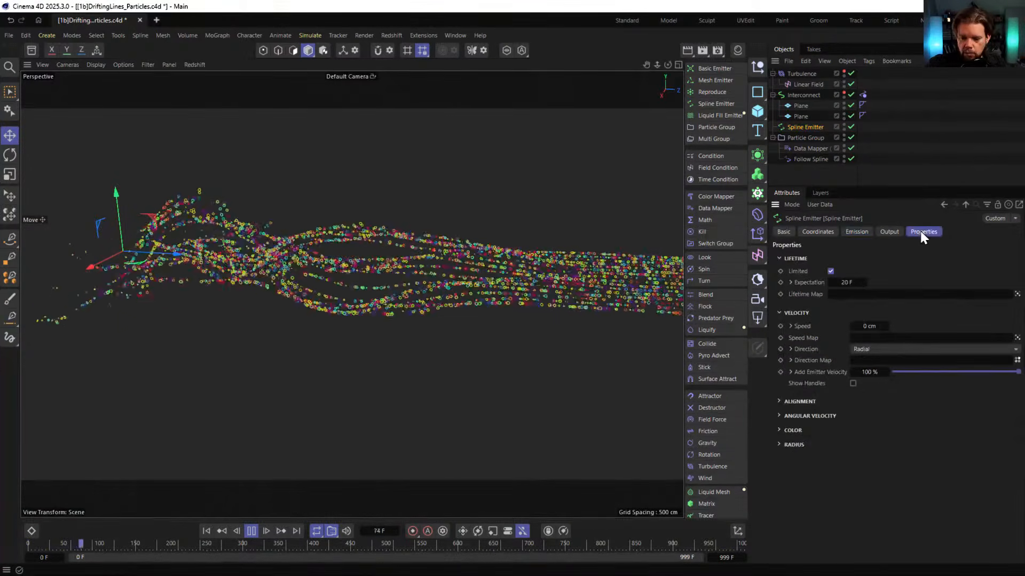
{"action": "left_click", "coordinate": [793, 430]}
{"action": "left_click", "coordinate": [942, 443]}
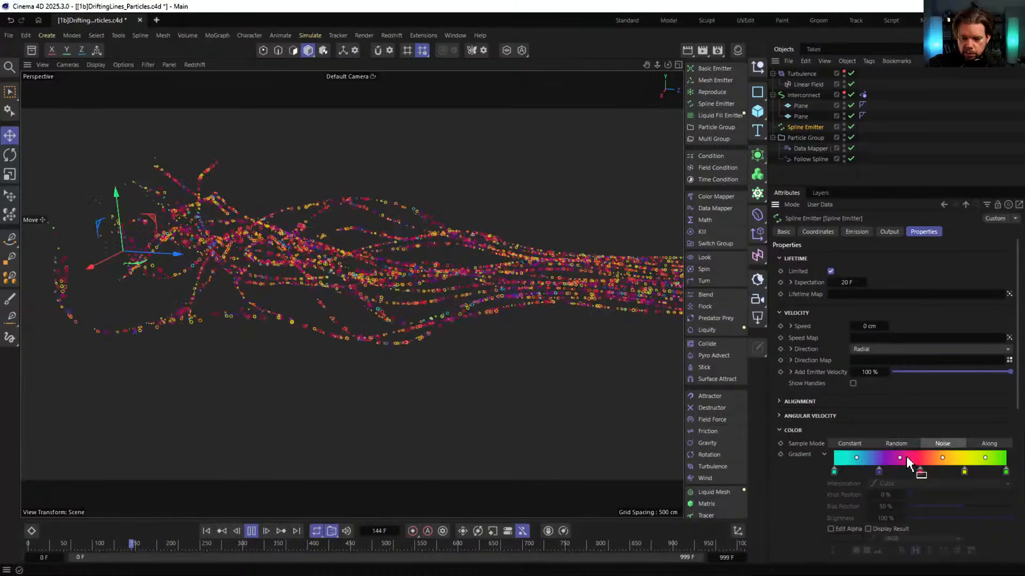
{"action": "right_click", "coordinate": [896, 465]}
{"action": "left_click", "coordinate": [932, 501]}
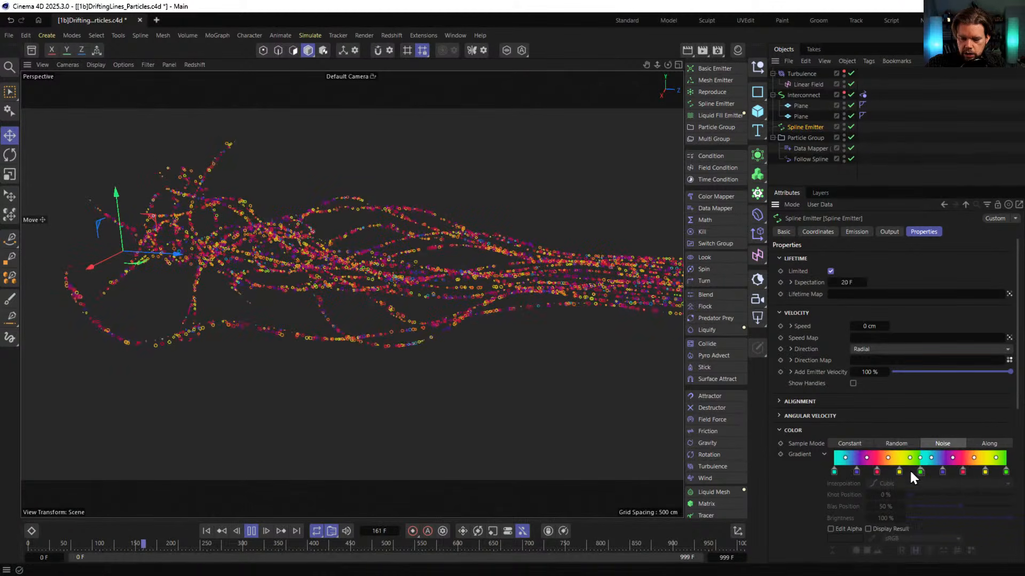
{"action": "right_click", "coordinate": [889, 455]}
{"action": "left_click", "coordinate": [928, 503]}
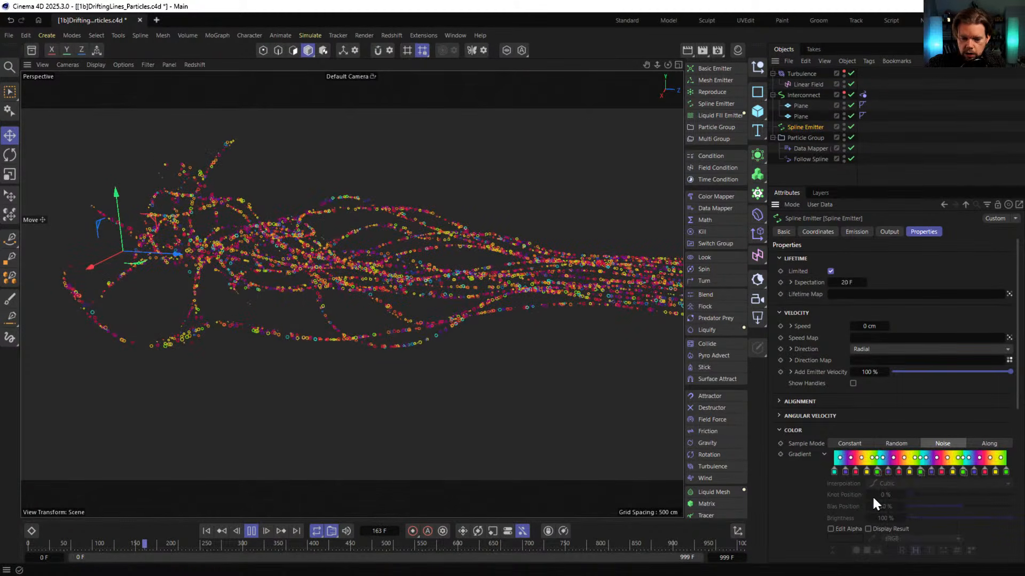
Set the scale of the Spline Emitter's color noise to 3333 %
{"action": "scroll", "coordinate": [853, 493], "scroll_direction": "down", "scroll_amount": 5}
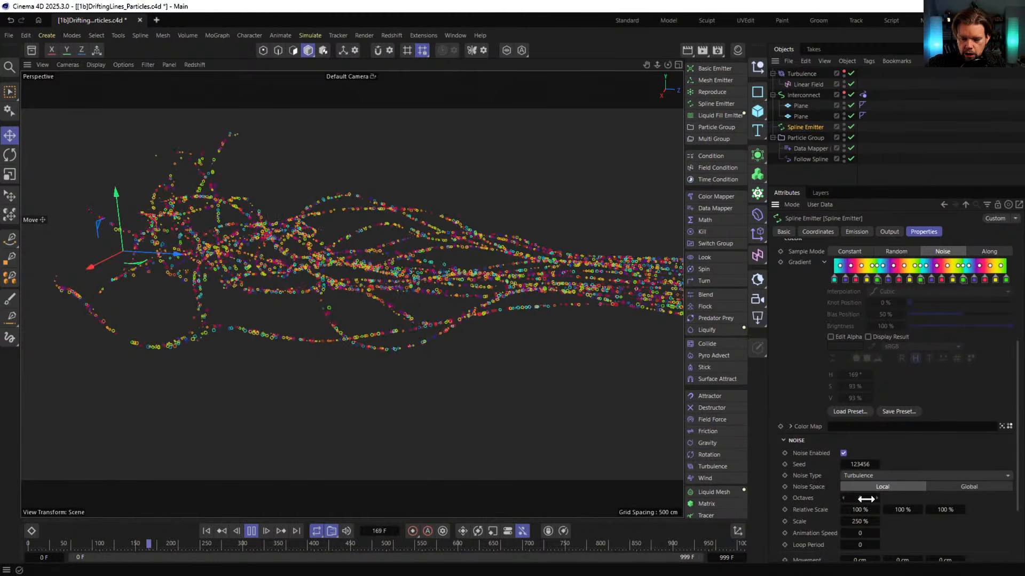
{"action": "left_click", "coordinate": [873, 522]}
{"action": "type", "text": "3333"}
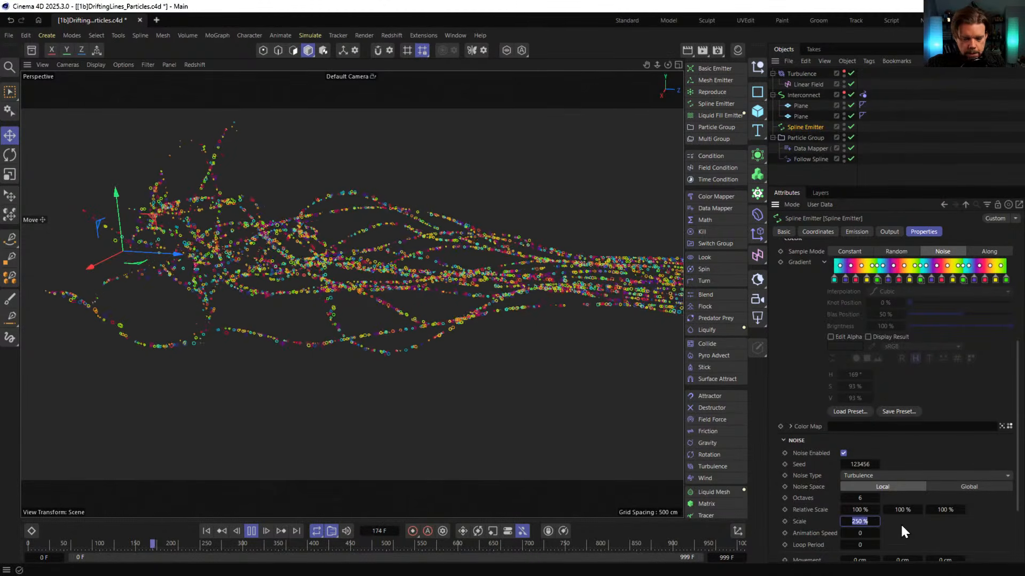
{"action": "key", "text": "Return"}
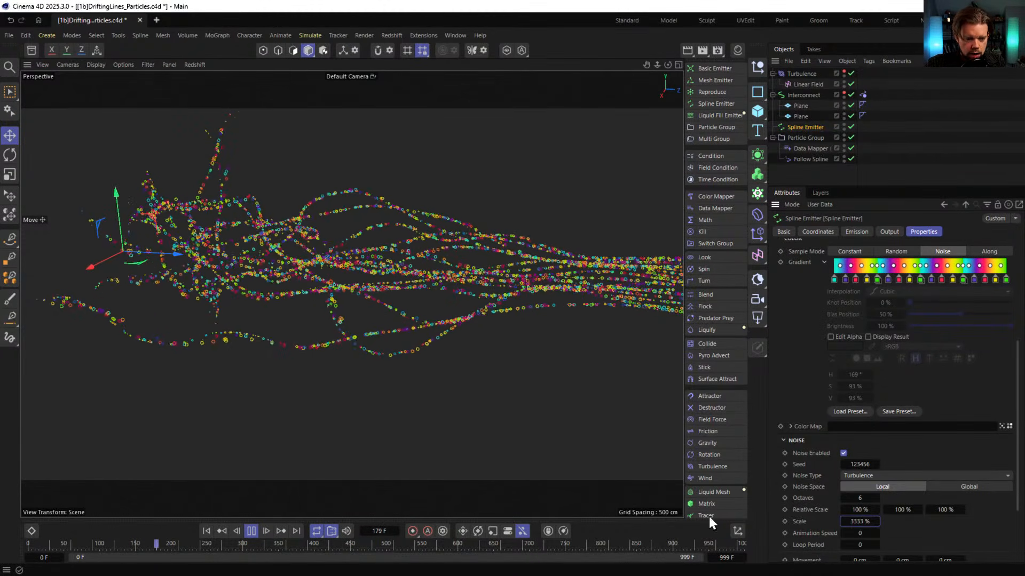
Restart the simulation and set the scale of the Spline Emitter's color noise to 8888 %
{"action": "left_click", "coordinate": [204, 527]}
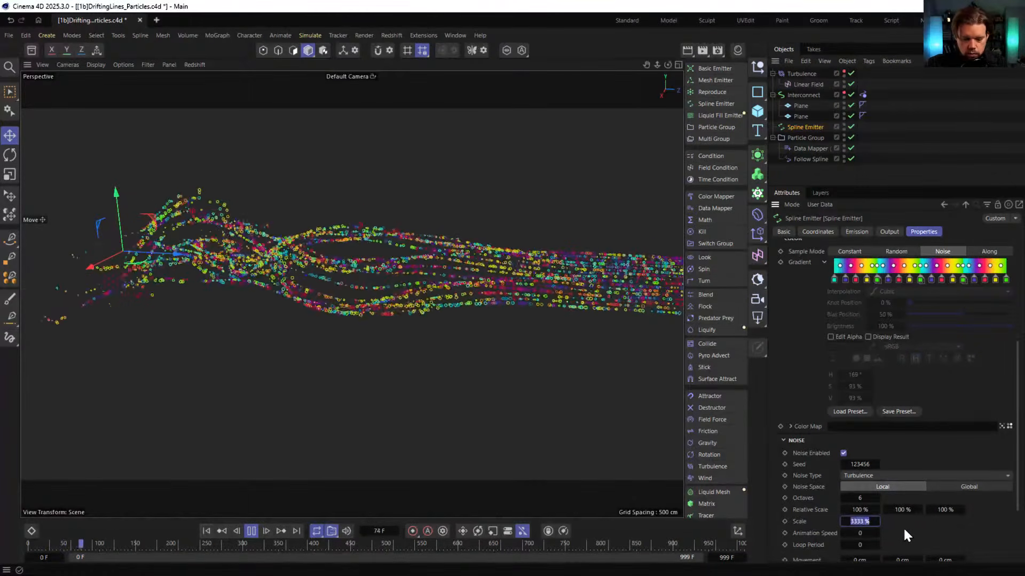
{"action": "type", "text": "8888"}
{"action": "key", "text": "Return"}
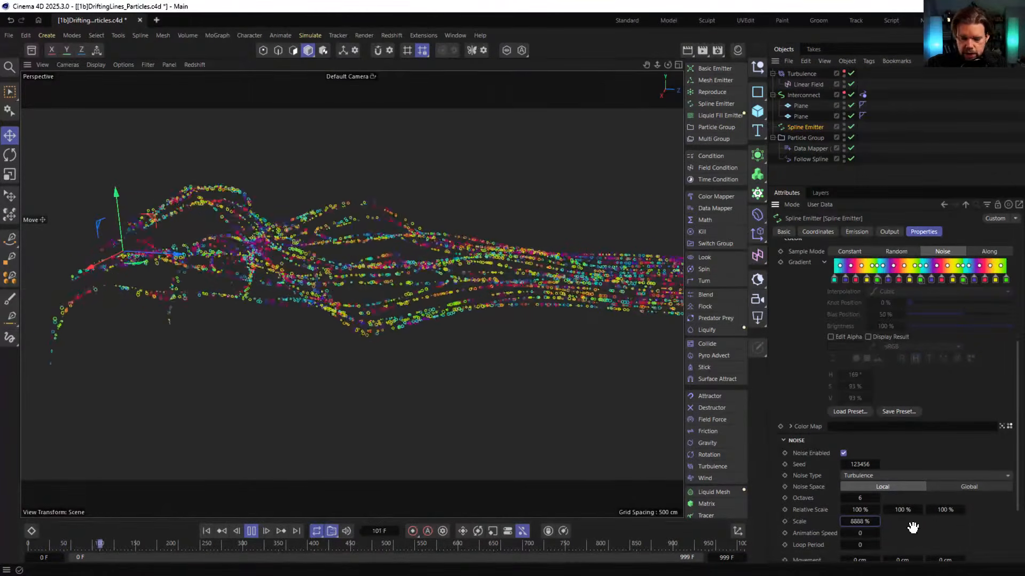
Replay the simulation from the first frame, examine the particle colors along the strands from several angles, and stop playback
{"action": "left_click", "coordinate": [206, 531]}
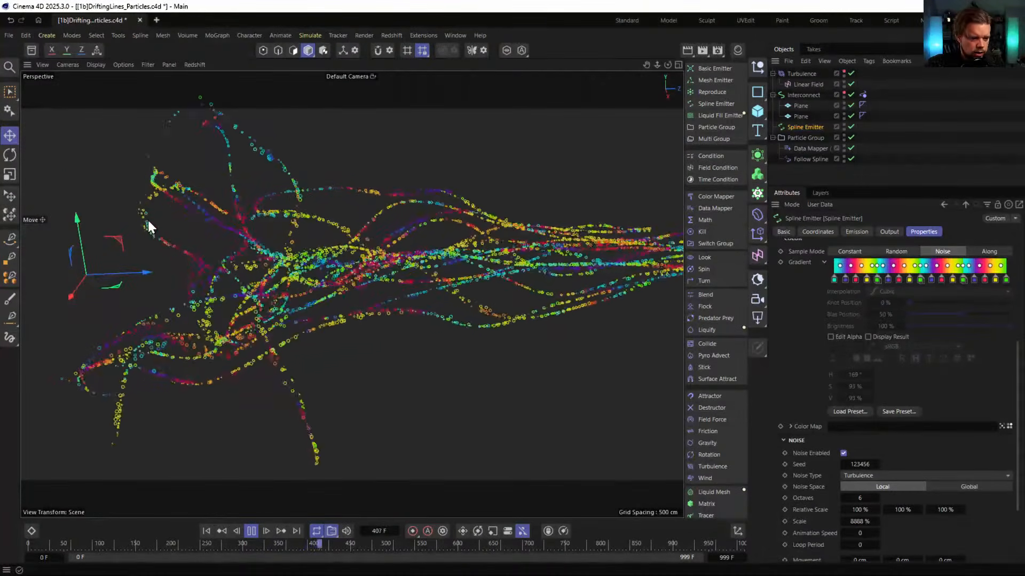
{"action": "middle_click_drag", "start_coordinate": [396, 238], "coordinate": [462, 221], "text": "alt"}
{"action": "left_click_drag", "start_coordinate": [462, 221], "coordinate": [470, 281], "text": "alt"}
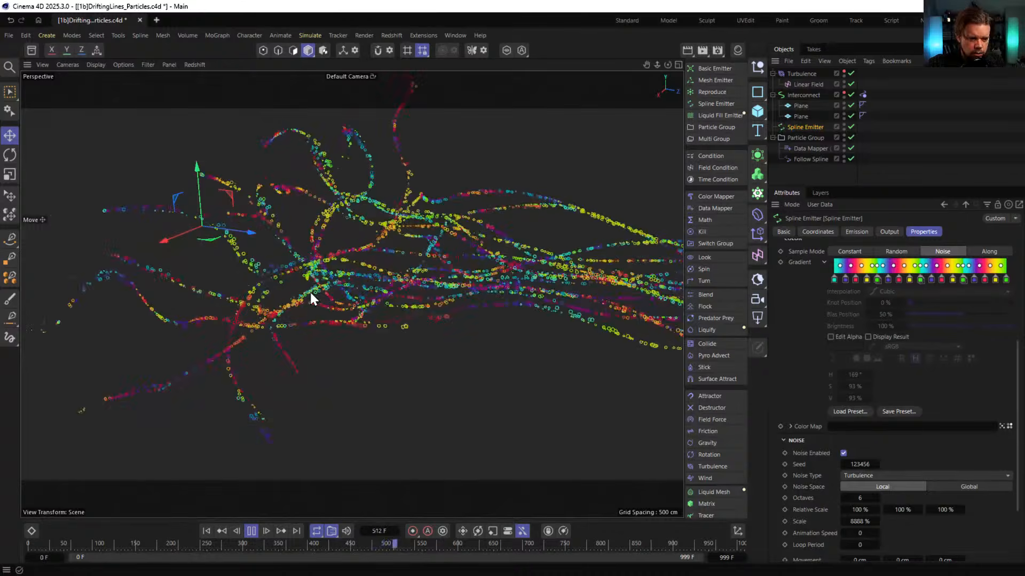
{"action": "left_click_drag", "start_coordinate": [582, 218], "coordinate": [520, 284], "text": "alt"}
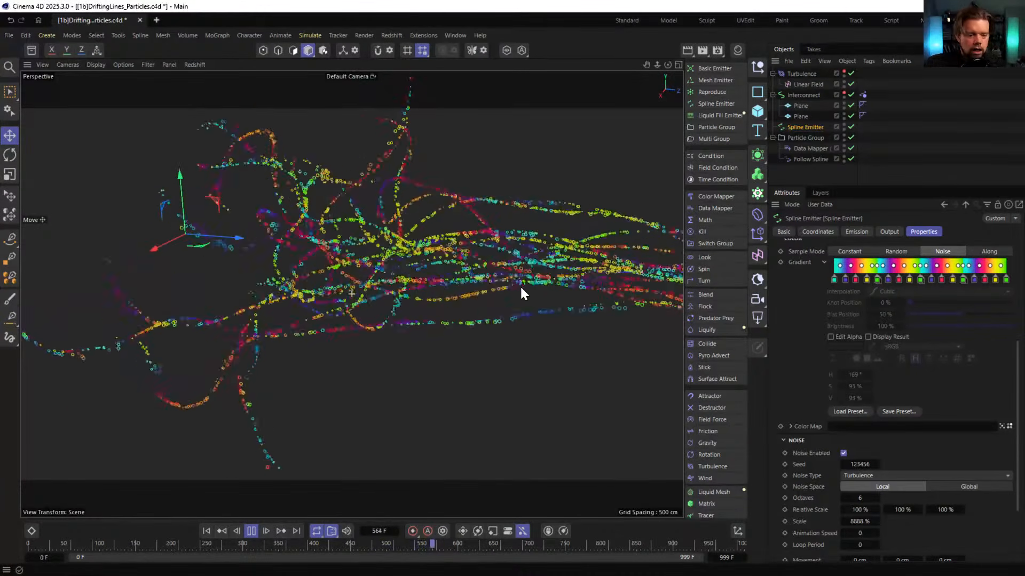
{"action": "middle_click_drag", "start_coordinate": [446, 269], "coordinate": [411, 282], "text": "alt"}
{"action": "scroll", "coordinate": [449, 299], "scroll_direction": "down", "scroll_amount": 3}
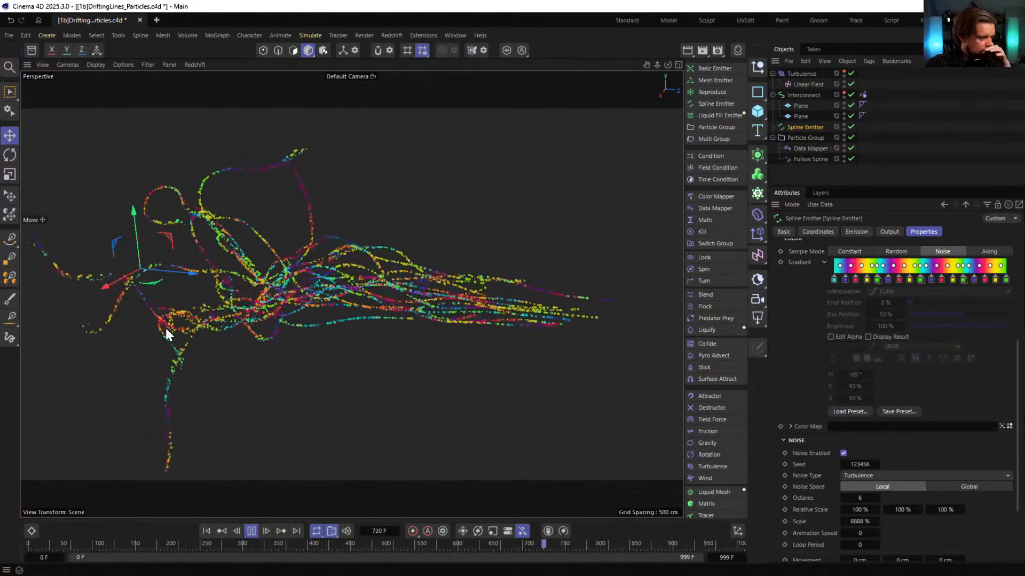
{"action": "left_click", "coordinate": [251, 531]}
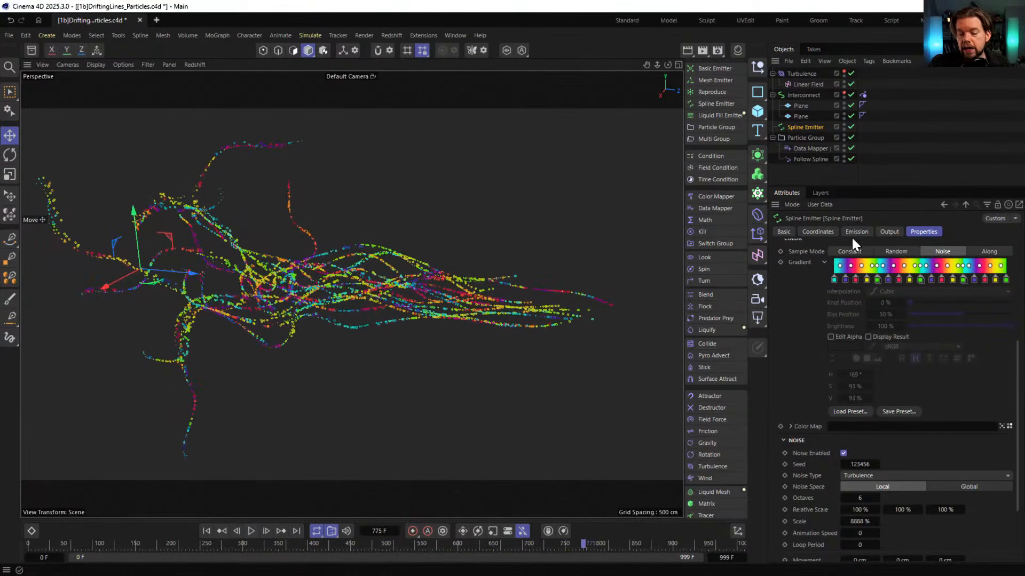
Collapse the Turbulence object and move it into the Particle Group above the Data Mapper
{"action": "left_click", "coordinate": [772, 73]}
{"action": "left_click", "coordinate": [800, 74]}
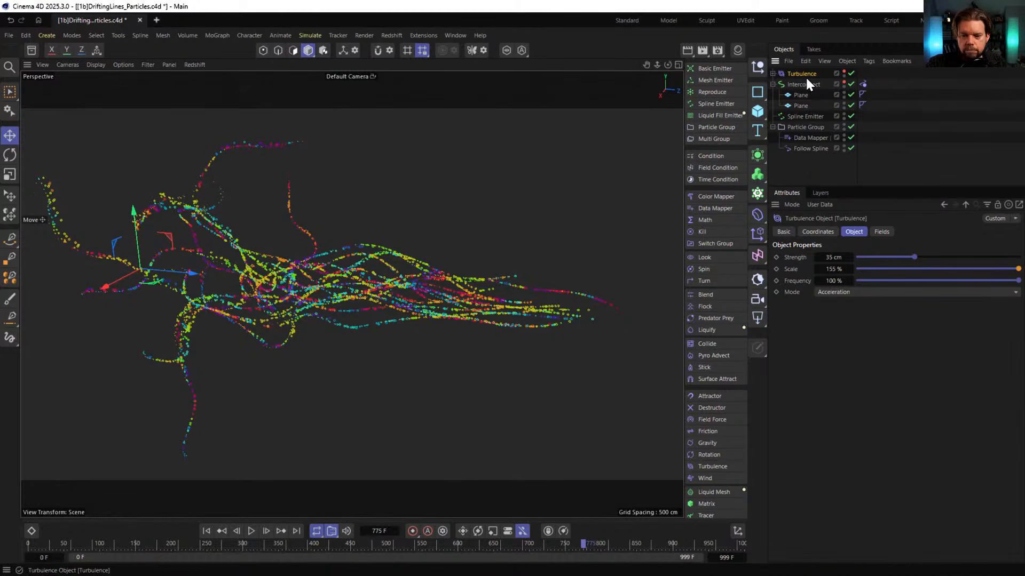
{"action": "left_click", "coordinate": [804, 127]}
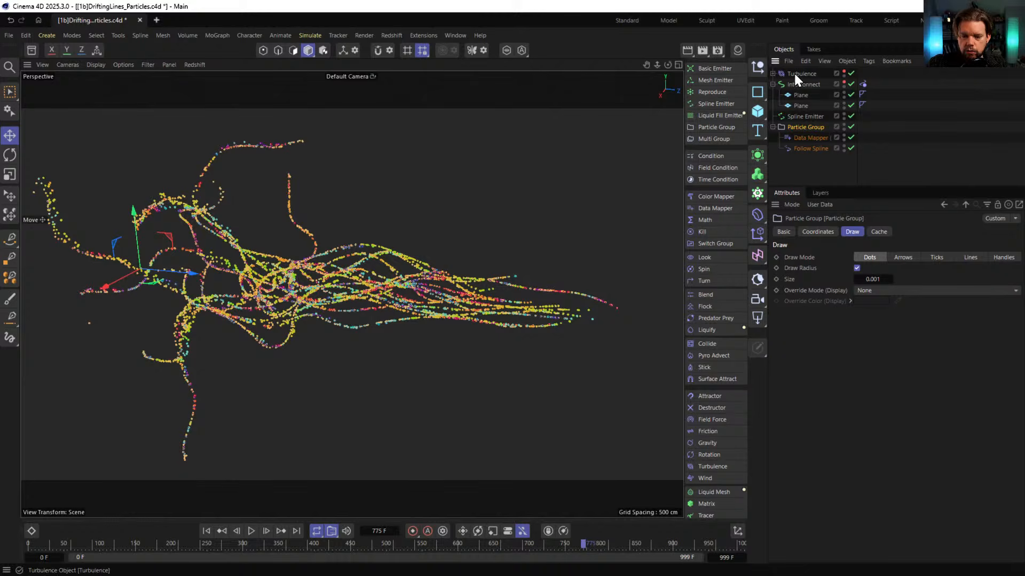
{"action": "left_click_drag", "start_coordinate": [793, 72], "coordinate": [806, 134]}
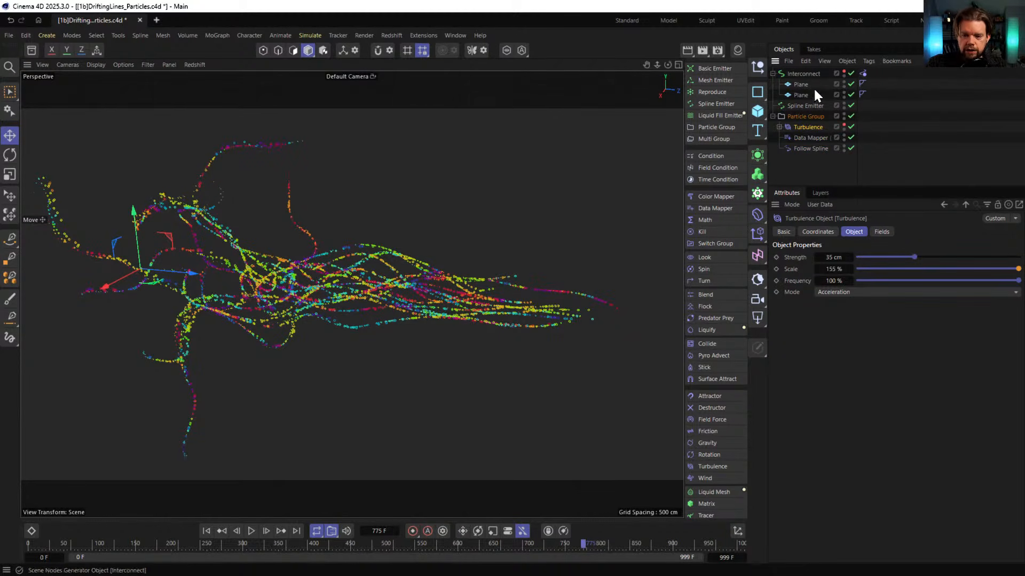
Rewind to the first frame, duplicate the Spline Emitter with its Particle Group, and disable the copied group's Follow Spline modifier
{"action": "left_click", "coordinate": [800, 105]}
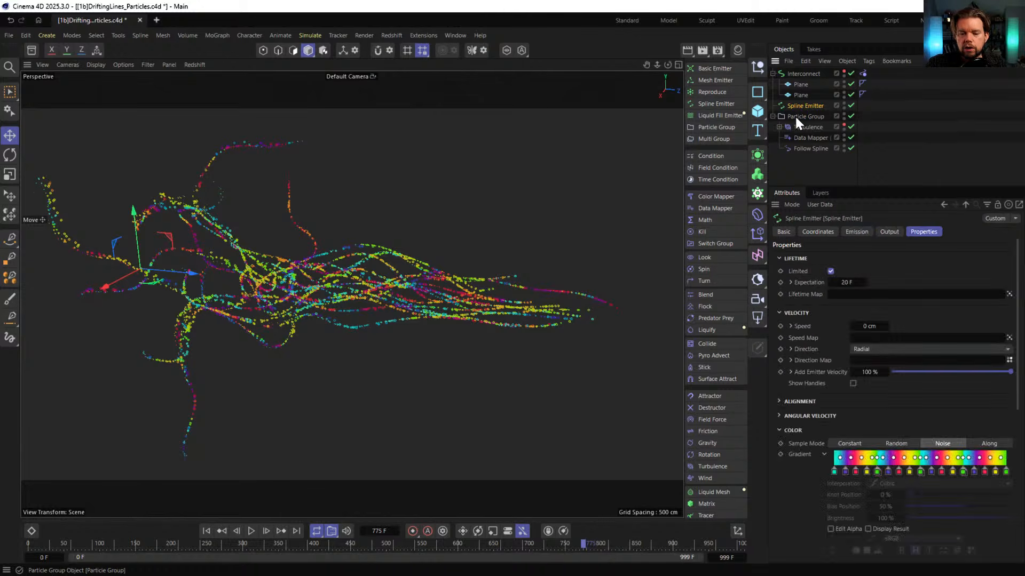
{"action": "left_click", "coordinate": [798, 116], "text": "ctrl"}
{"action": "left_click", "coordinate": [205, 530]}
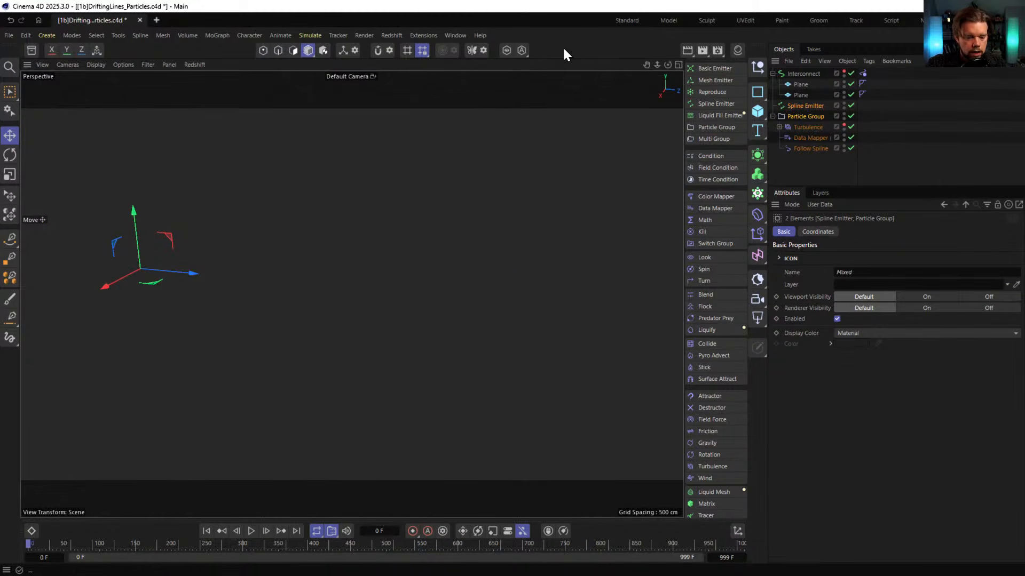
{"action": "left_click_drag", "start_coordinate": [796, 111], "coordinate": [799, 174], "text": "ctrl"}
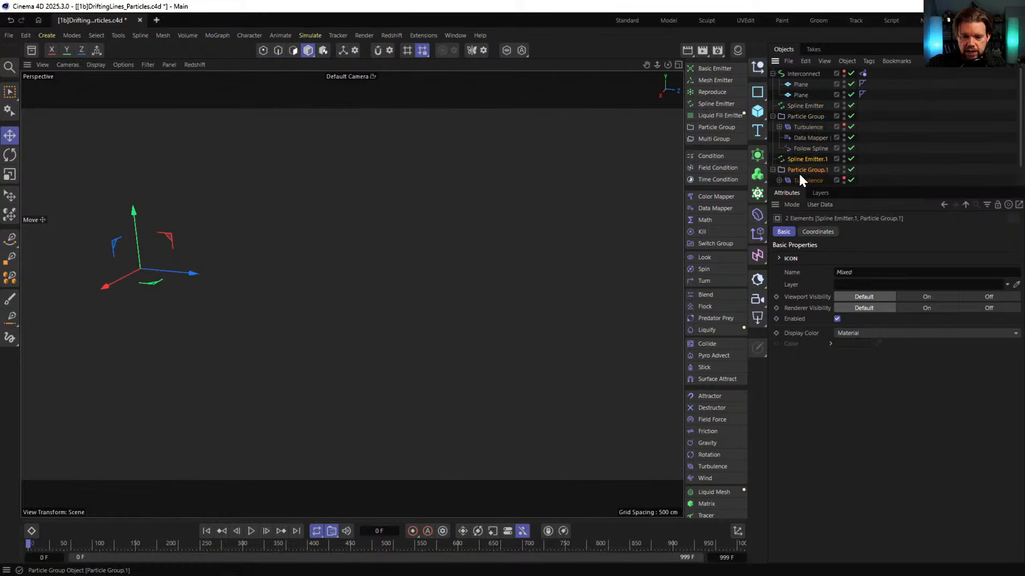
{"action": "scroll", "coordinate": [827, 149], "scroll_direction": "down", "scroll_amount": 1}
{"action": "left_click", "coordinate": [850, 180]}
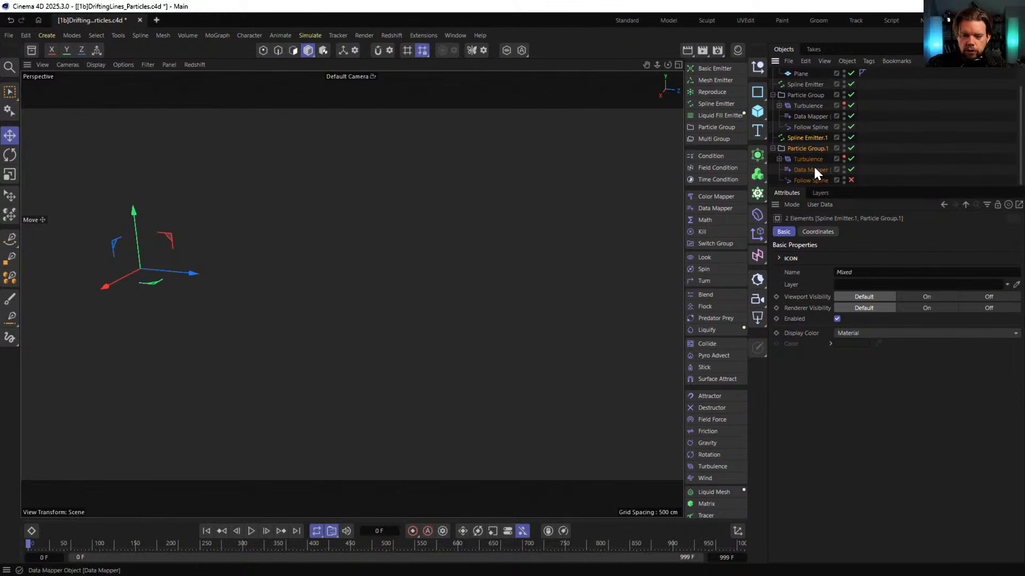
Set the Lower Out radius of the Data Mapper in Particle Group.1 to 2 cm
{"action": "left_click", "coordinate": [803, 135]}
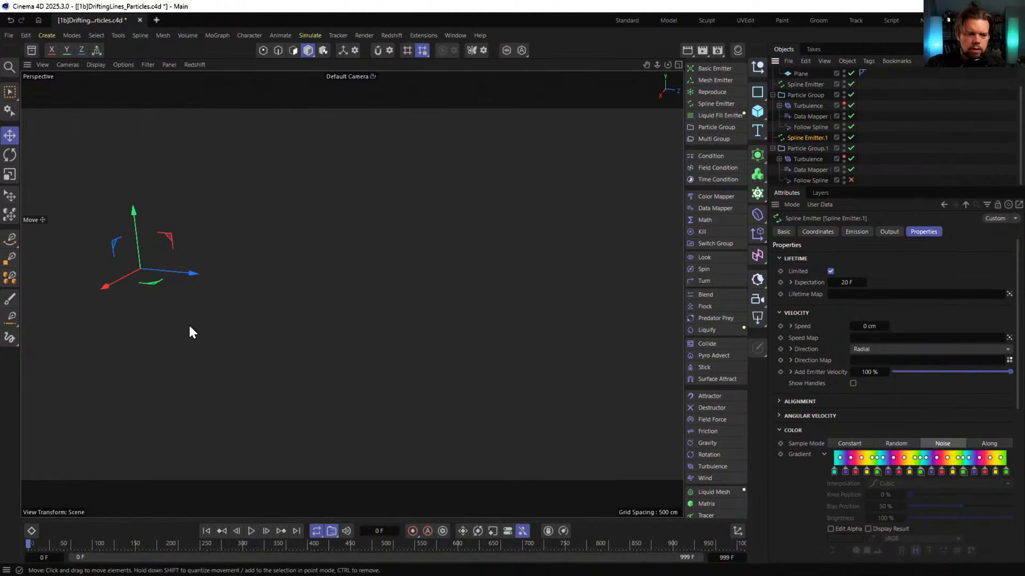
{"action": "left_click", "coordinate": [812, 170]}
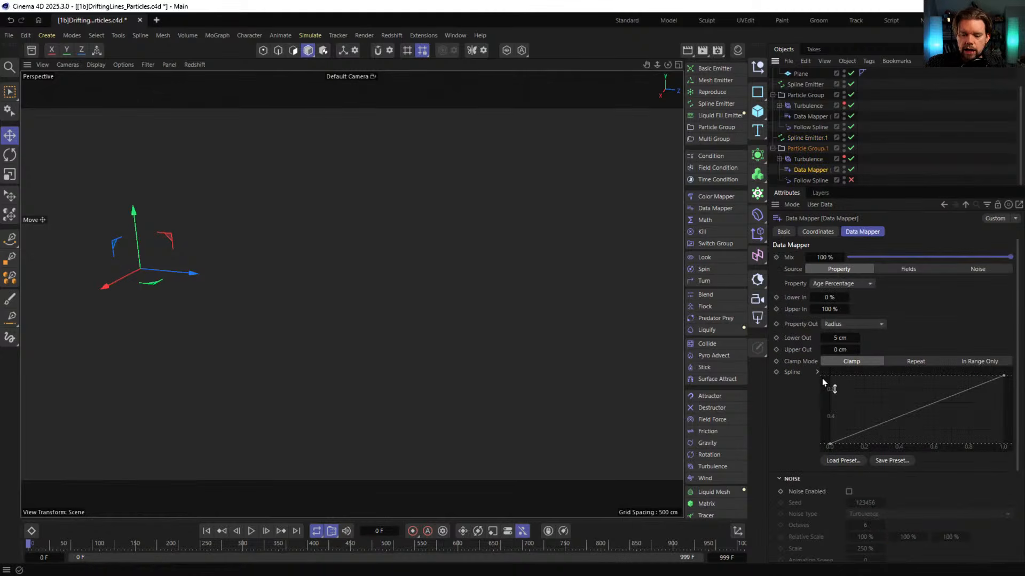
{"action": "left_click", "coordinate": [839, 338]}
{"action": "type", "text": "2"}
{"action": "key", "text": "Return"}
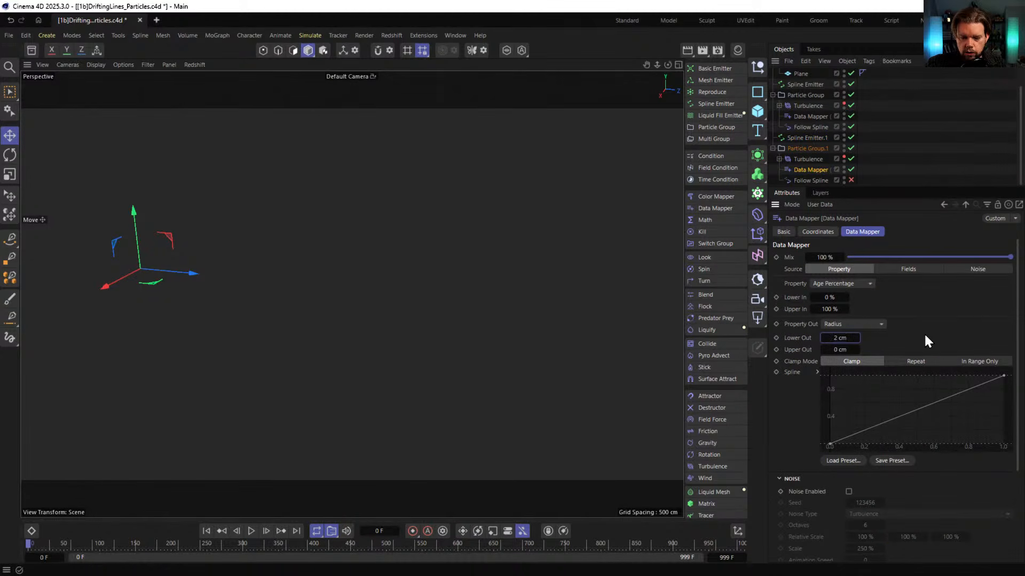
Set the particle lifetime expectation of Spline Emitter.1 to 60 F
{"action": "left_click", "coordinate": [804, 138]}
{"action": "left_click", "coordinate": [850, 279]}
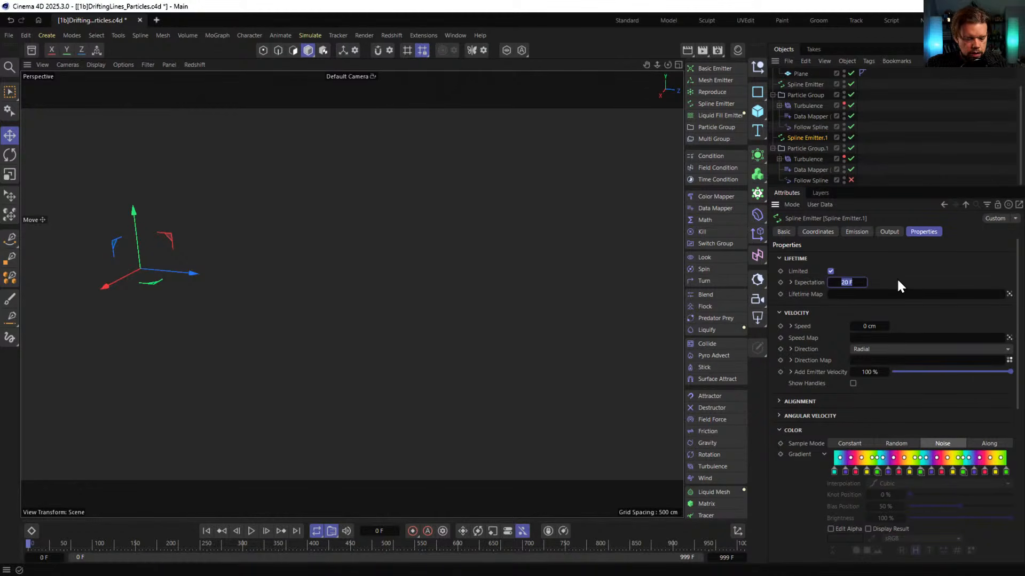
{"action": "type", "text": "60"}
{"action": "key", "text": "Return"}
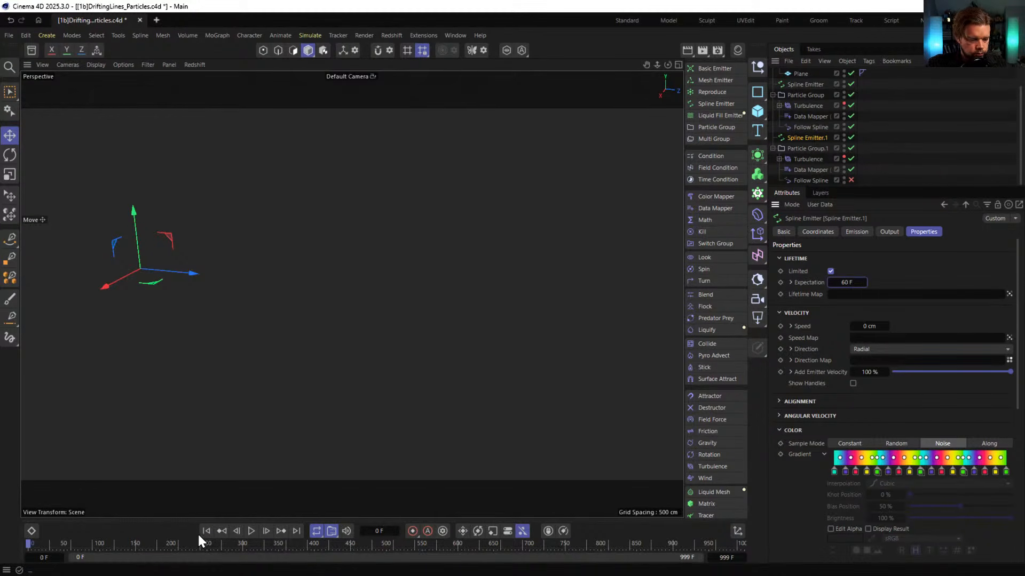
Play the simulation and examine from several angles how the second emitter's free particles spread around the strands
{"action": "left_click", "coordinate": [251, 531]}
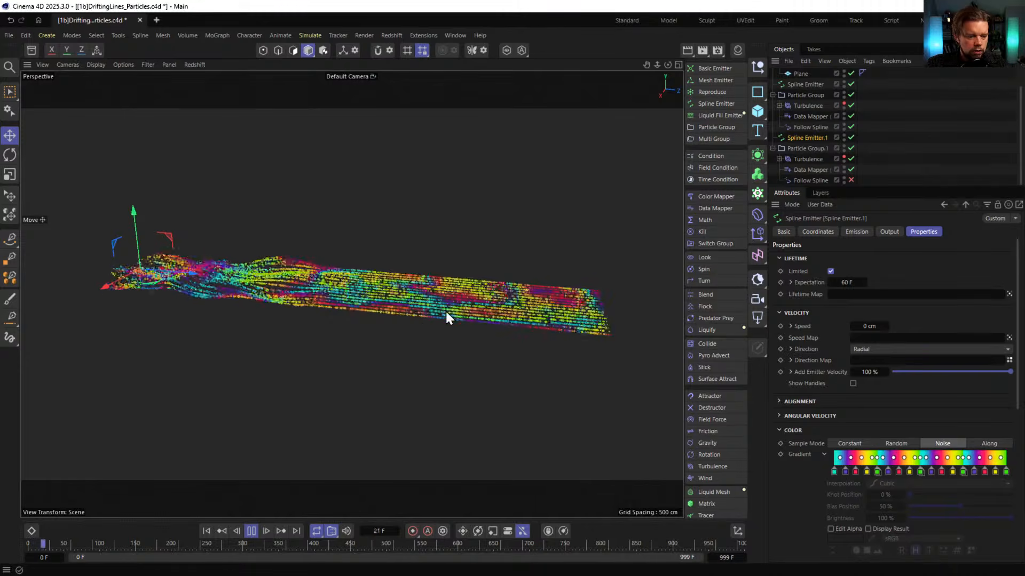
{"action": "left_click_drag", "start_coordinate": [303, 296], "coordinate": [283, 232], "text": "alt"}
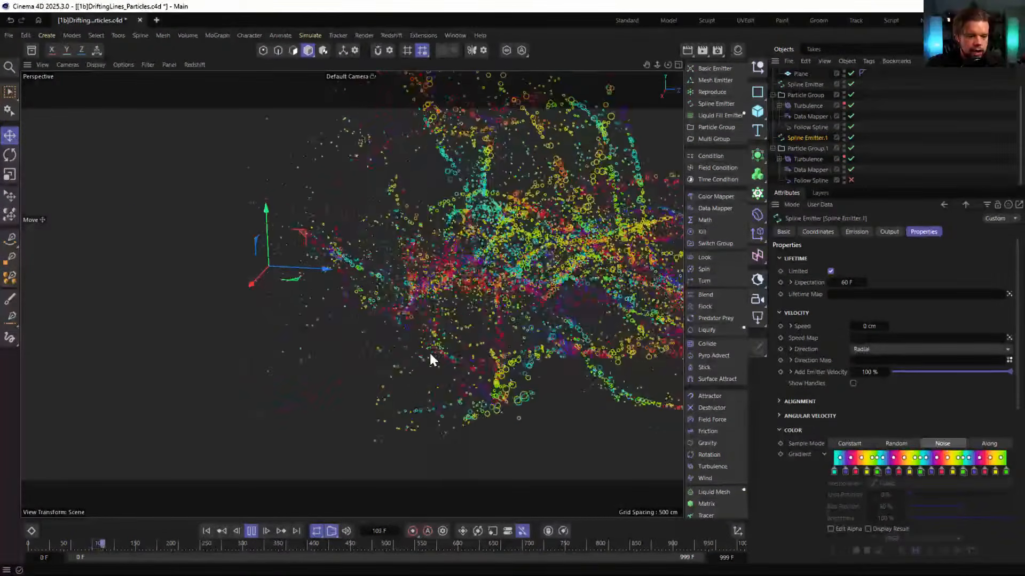
{"action": "left_click_drag", "start_coordinate": [549, 304], "coordinate": [431, 215], "text": "alt"}
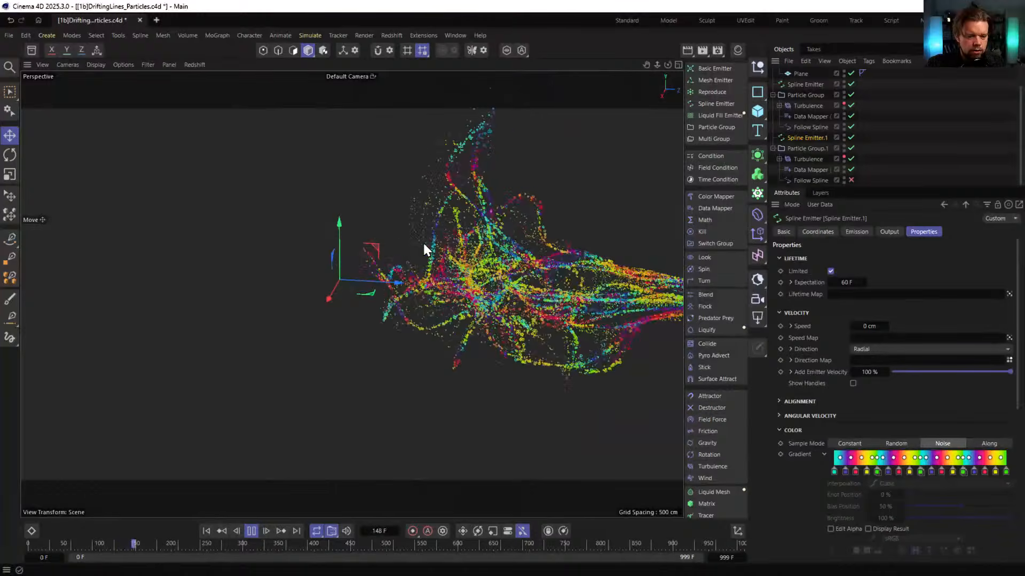
{"action": "mouse_move", "coordinate": [424, 271]}
{"action": "left_mouse_down", "text": "alt"}
{"action": "mouse_move", "coordinate": [361, 257]}
{"action": "mouse_move", "coordinate": [427, 254]}
{"action": "left_mouse_up", "text": "alt"}
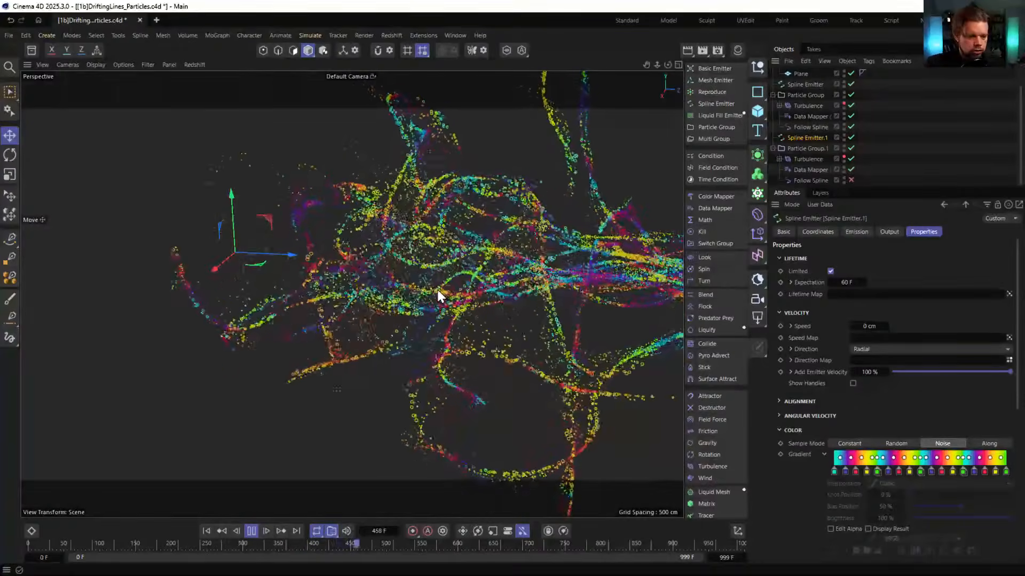
{"action": "middle_click_drag", "start_coordinate": [508, 302], "coordinate": [422, 268], "text": "alt"}
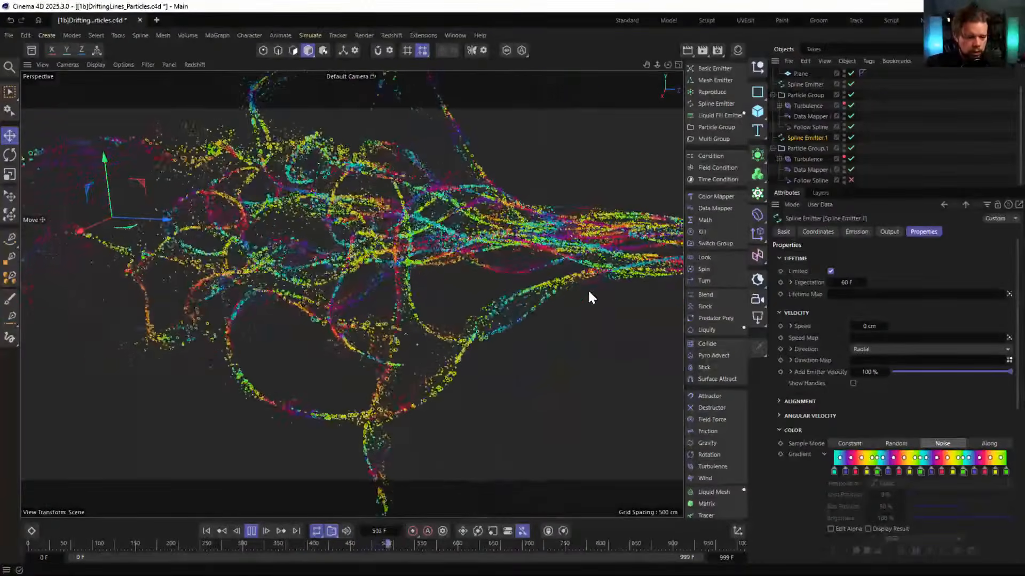
{"action": "left_click_drag", "start_coordinate": [402, 282], "coordinate": [395, 246], "text": "alt"}
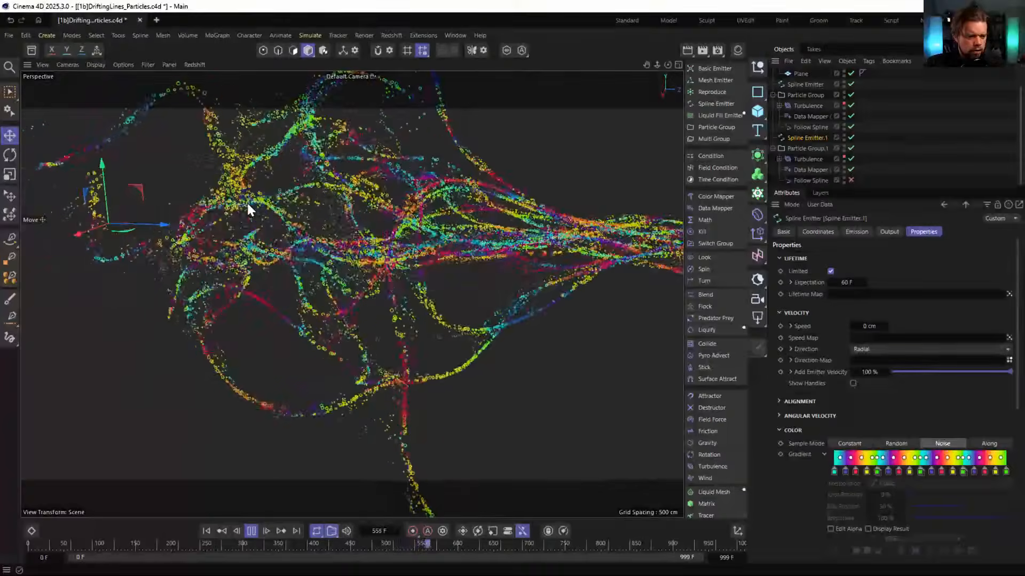
Enable the Follow Spline modifier in Particle Group.1 and reduce its Attract Strength to 0
{"action": "left_click", "coordinate": [848, 180]}
{"action": "left_click", "coordinate": [809, 180]}
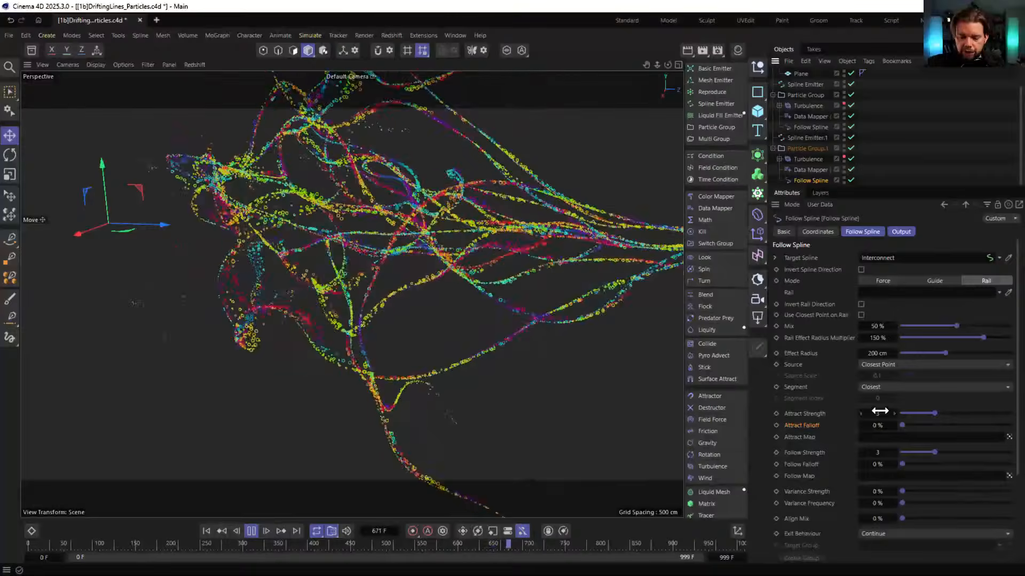
{"action": "left_click_drag", "start_coordinate": [929, 414], "coordinate": [896, 414]}
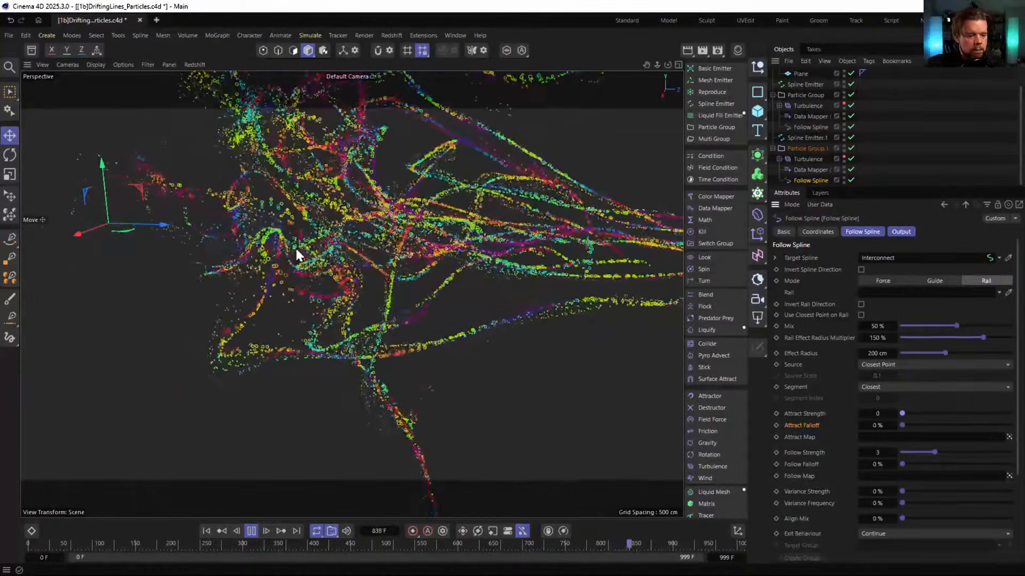
{"action": "mouse_move", "coordinate": [313, 334]}
{"action": "left_mouse_down", "text": "alt"}
{"action": "mouse_move", "coordinate": [249, 284]}
{"action": "mouse_move", "coordinate": [325, 274]}
{"action": "mouse_move", "coordinate": [345, 298]}
{"action": "mouse_move", "coordinate": [441, 284]}
{"action": "mouse_move", "coordinate": [331, 340]}
{"action": "left_mouse_up", "text": "alt"}
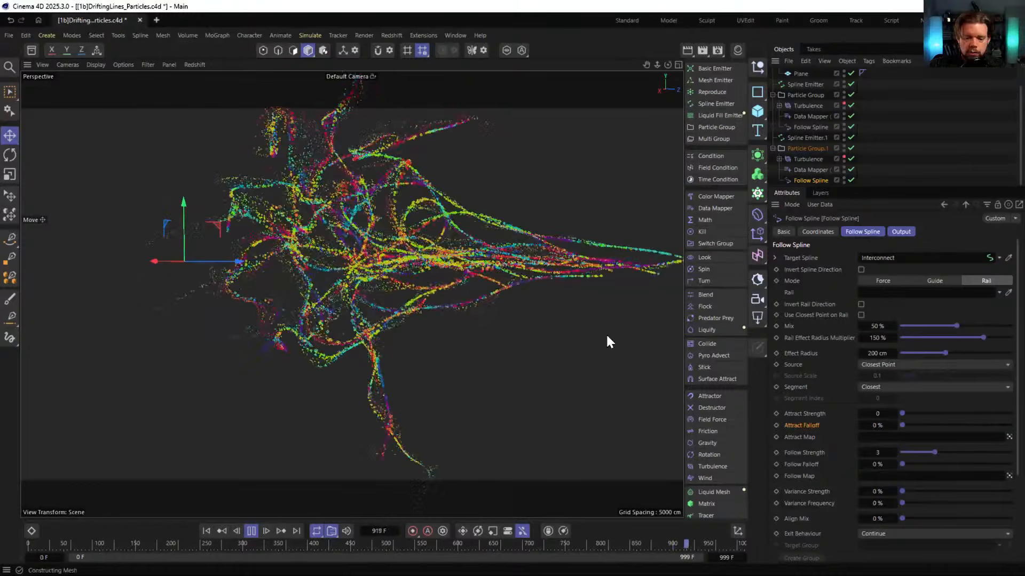
Set both the Attract Strength and the Follow Strength of Particle Group.1's Follow Spline modifier to 1
{"action": "left_click", "coordinate": [881, 416]}
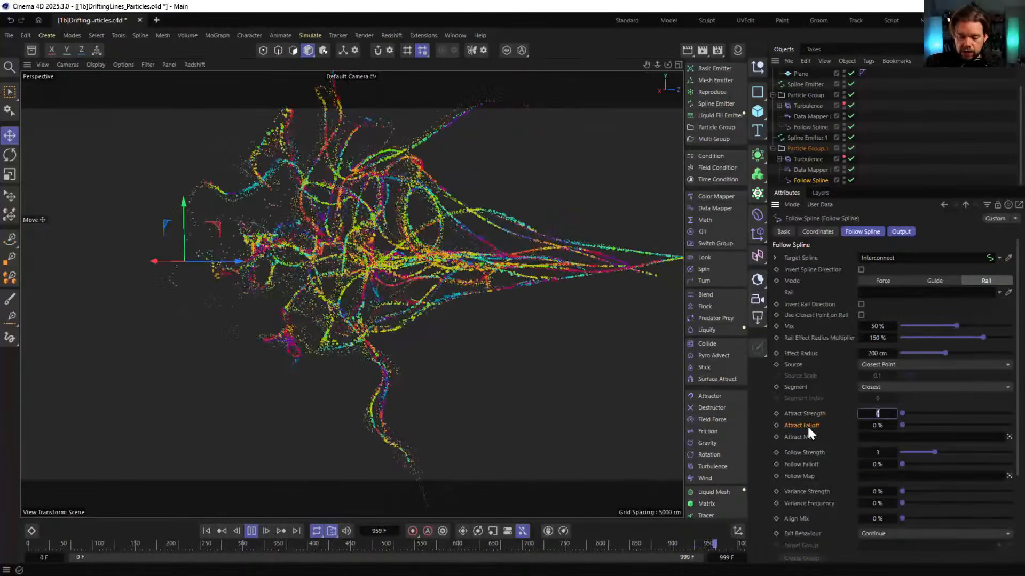
{"action": "type", "text": "1"}
{"action": "left_click", "coordinate": [809, 414]}
{"action": "left_click", "coordinate": [870, 453]}
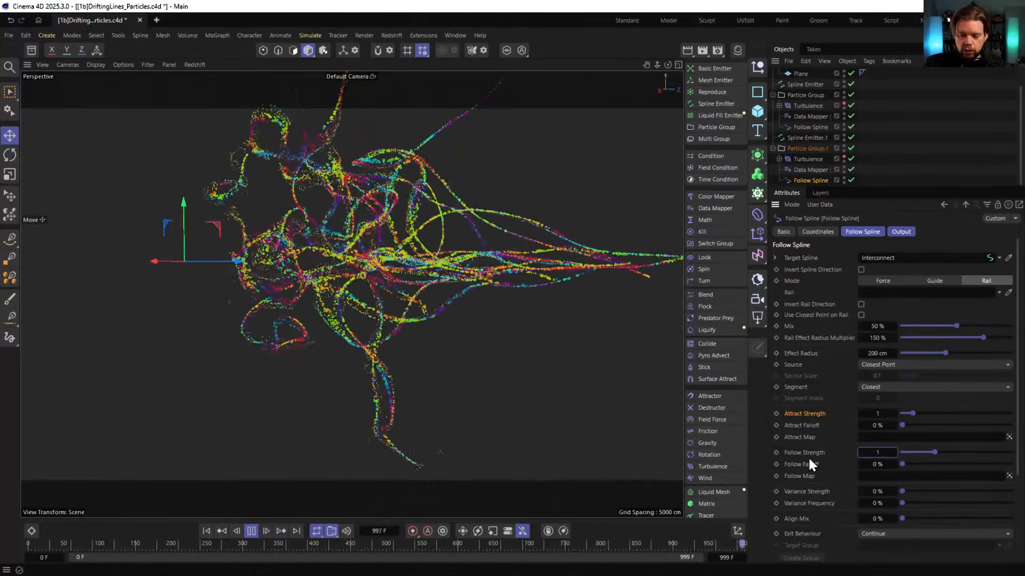
{"action": "type", "text": "1"}
{"action": "key", "text": "Return"}
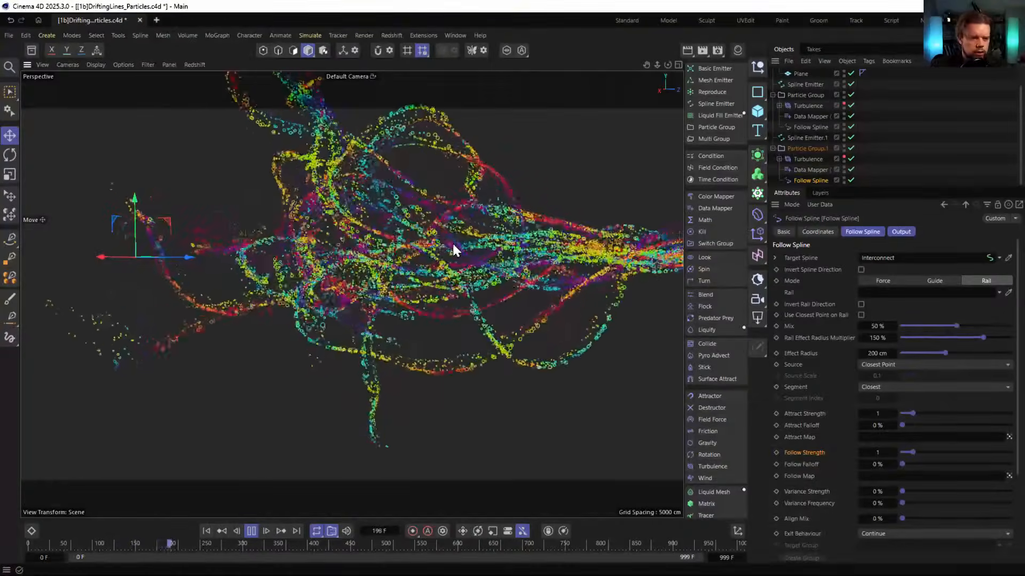
Set the color noise scale of both Spline Emitters together to 22222 %
{"action": "middle_click_drag", "start_coordinate": [514, 216], "coordinate": [418, 206], "text": "alt"}
{"action": "left_click_drag", "start_coordinate": [418, 206], "coordinate": [449, 273], "text": "alt"}
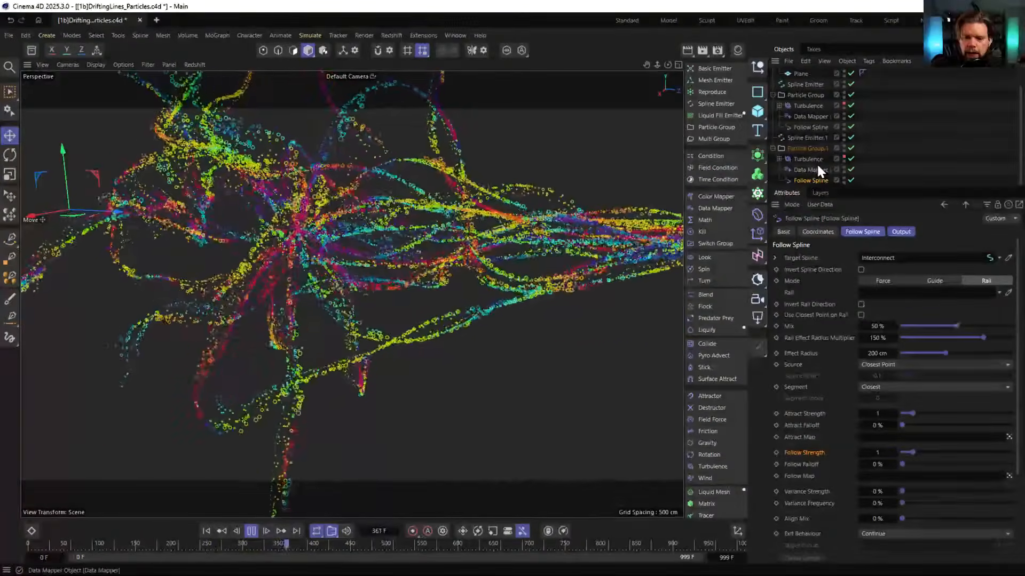
{"action": "left_click", "coordinate": [812, 138]}
{"action": "left_click", "coordinate": [804, 83], "text": "ctrl"}
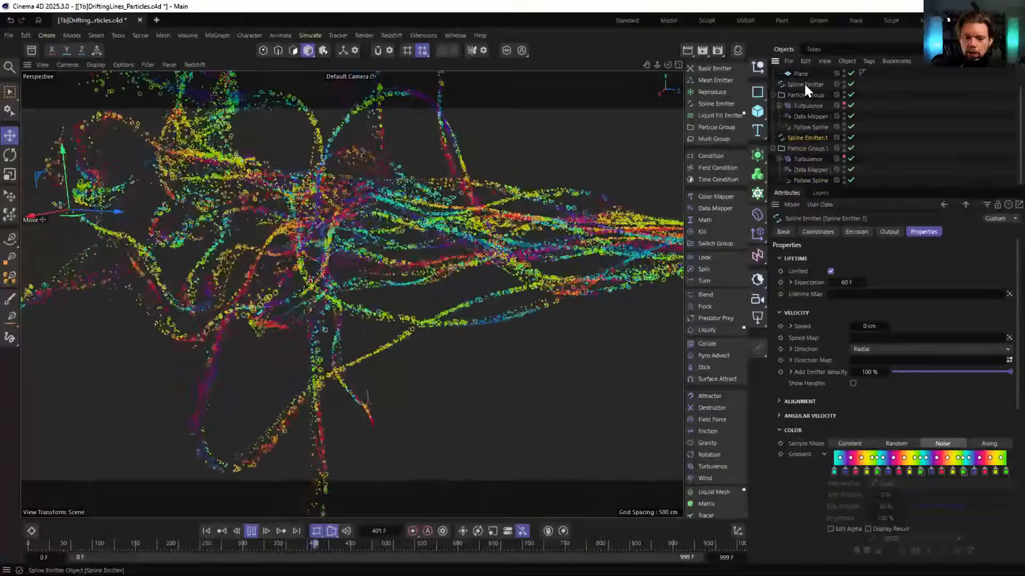
{"action": "scroll", "coordinate": [857, 426], "scroll_direction": "down", "scroll_amount": 5}
{"action": "double_click", "coordinate": [867, 457]}
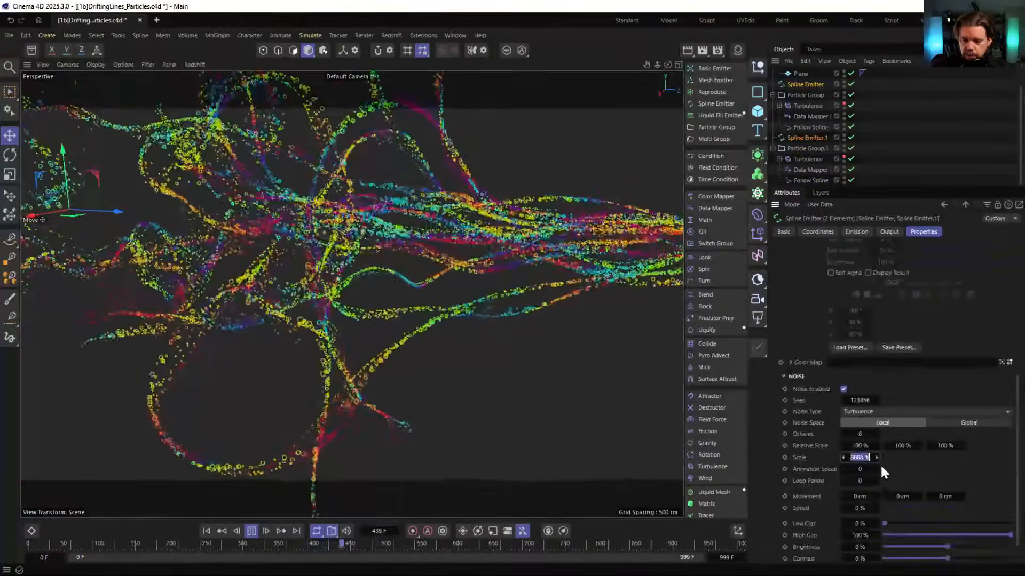
{"action": "type", "text": "22222"}
{"action": "key", "text": "Return"}
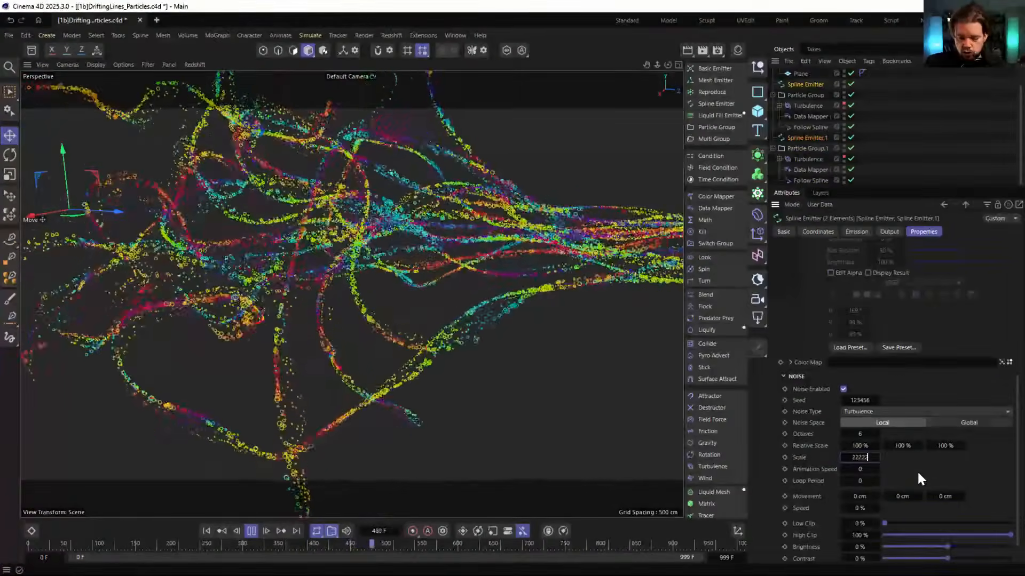
Deselect the emitters and replay the simulation from the first frame to examine the noise coloring along the strands
{"action": "left_click", "coordinate": [941, 166]}
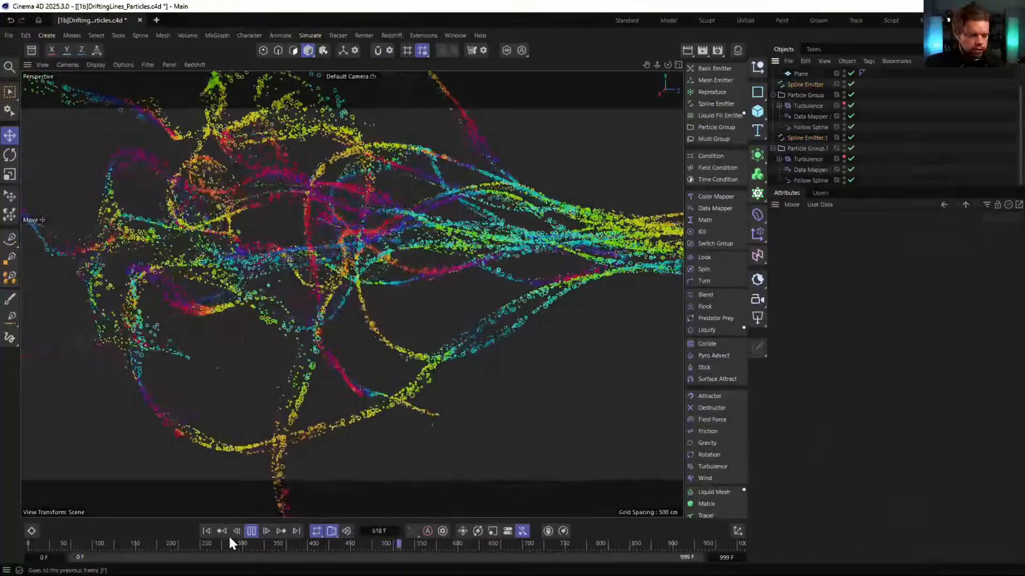
{"action": "left_click", "coordinate": [205, 531]}
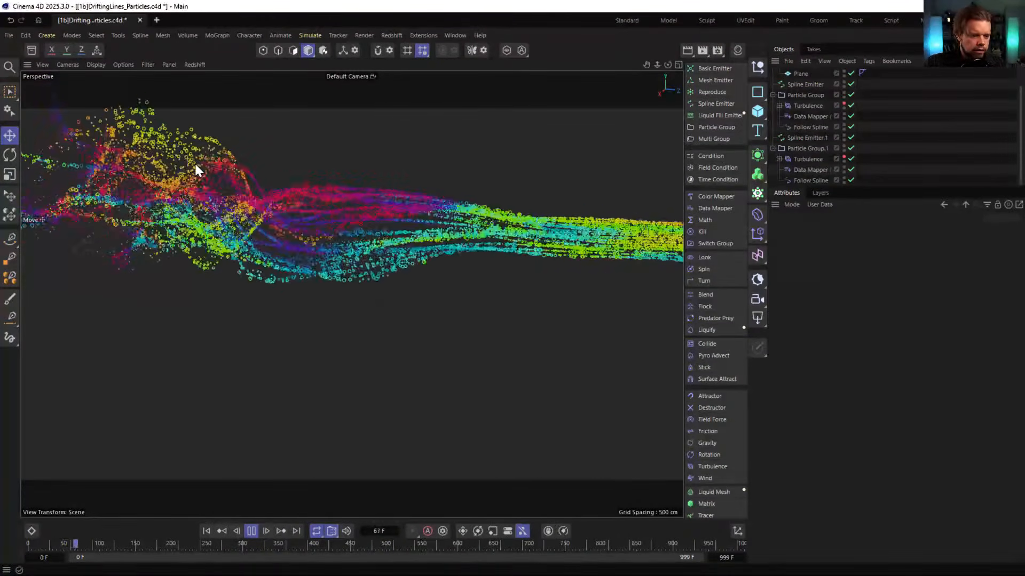
{"action": "left_click_drag", "start_coordinate": [277, 225], "coordinate": [411, 271], "text": "alt"}
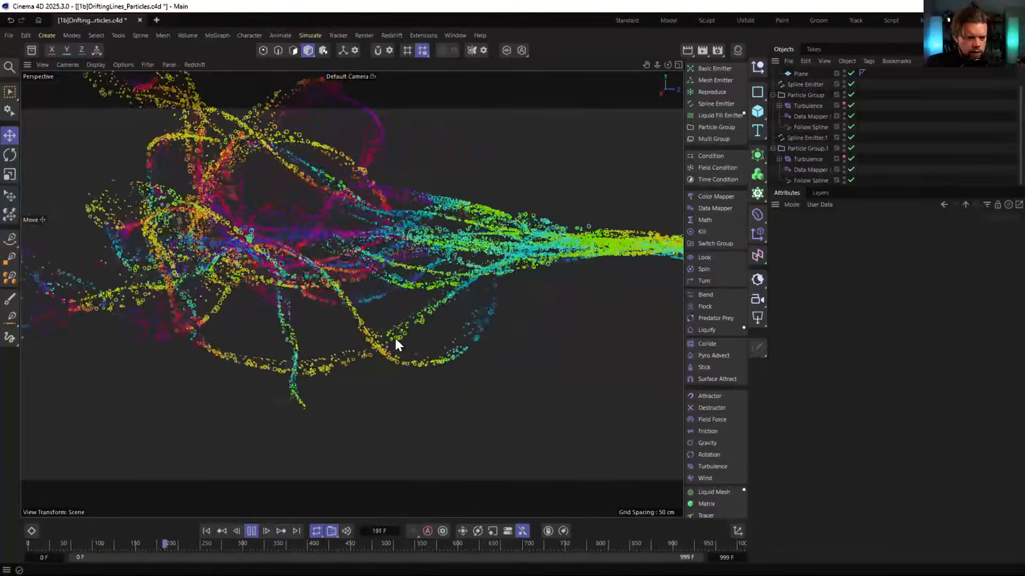
Set the Attract Strength of Particle Group.1's Follow Spline modifier to 0.25
{"action": "left_click", "coordinate": [814, 180]}
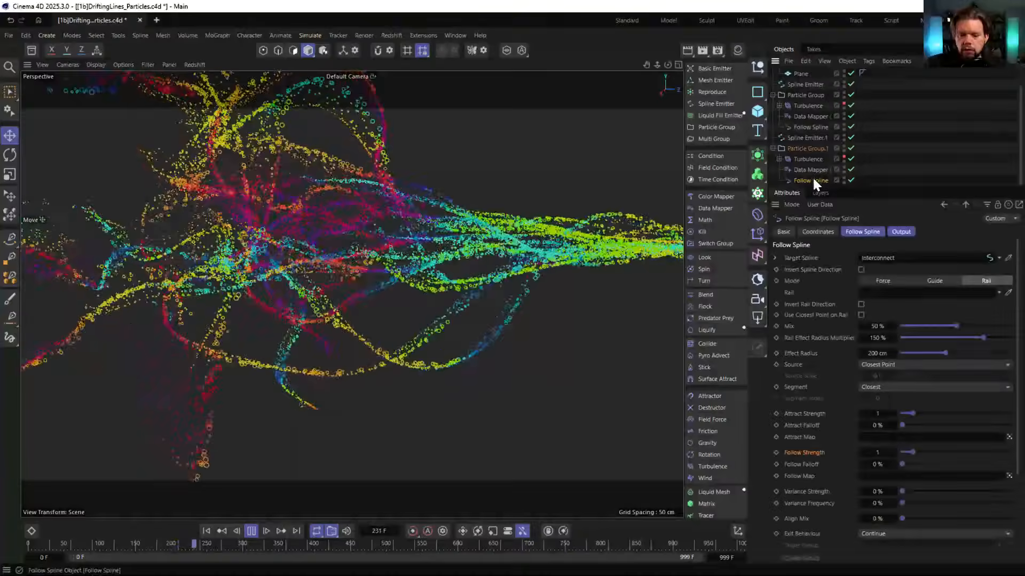
{"action": "double_click", "coordinate": [882, 414]}
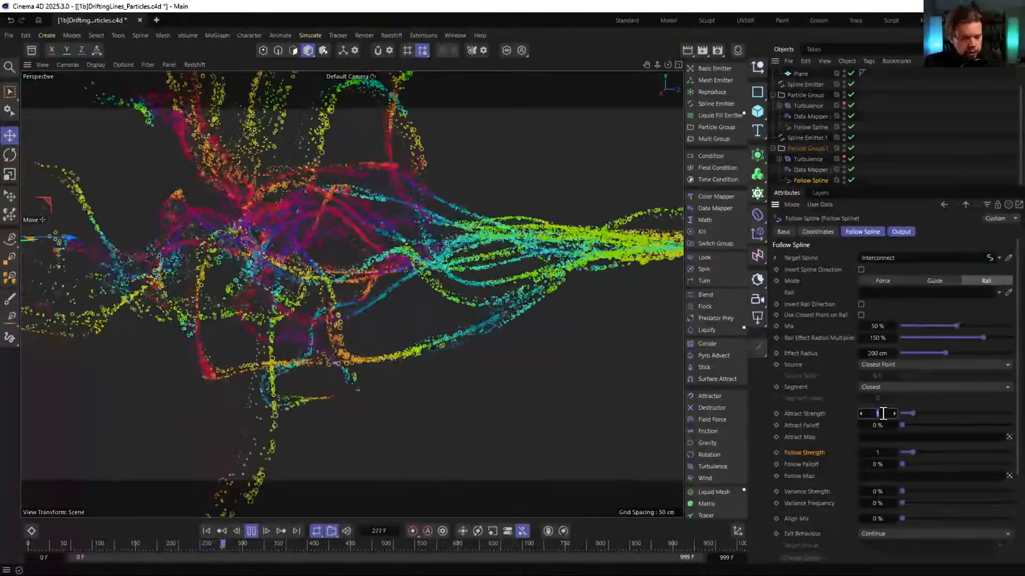
{"action": "type", "text": ".25"}
{"action": "key", "text": "Return"}
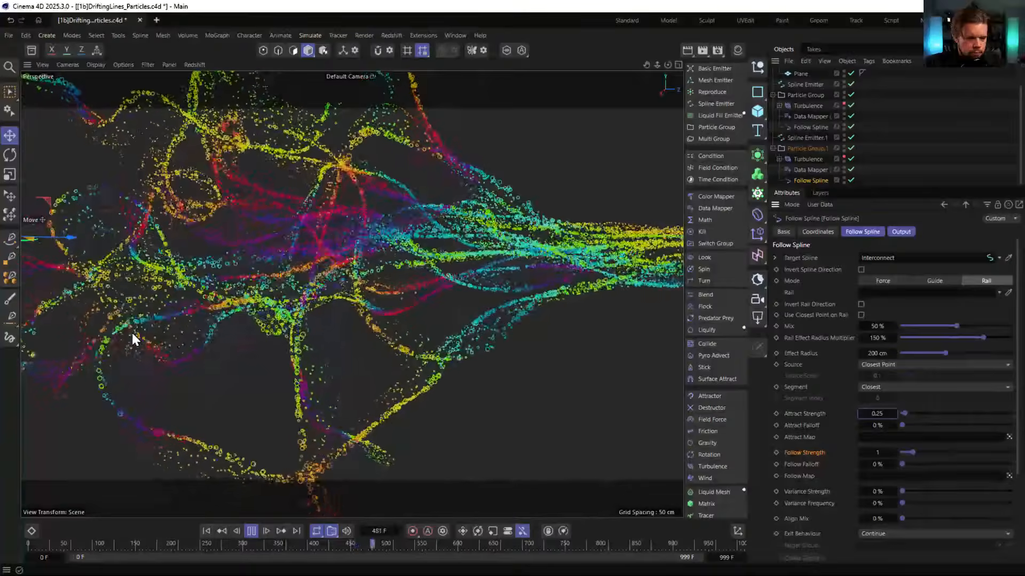
{"action": "scroll", "coordinate": [468, 344], "scroll_direction": "down", "scroll_amount": 5}
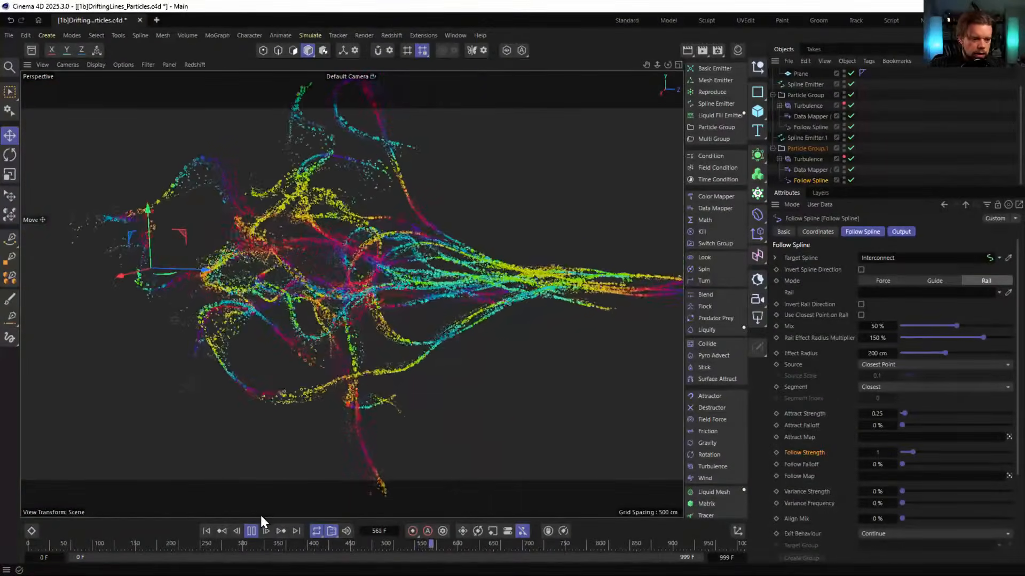
Stop the simulation at frame 579, with the strands filling the view, and save the scene
{"action": "left_click", "coordinate": [251, 531]}
{"action": "scroll", "coordinate": [417, 283], "scroll_direction": "up", "scroll_amount": 2}
{"action": "middle_click_drag", "start_coordinate": [414, 279], "coordinate": [335, 291], "text": "alt"}
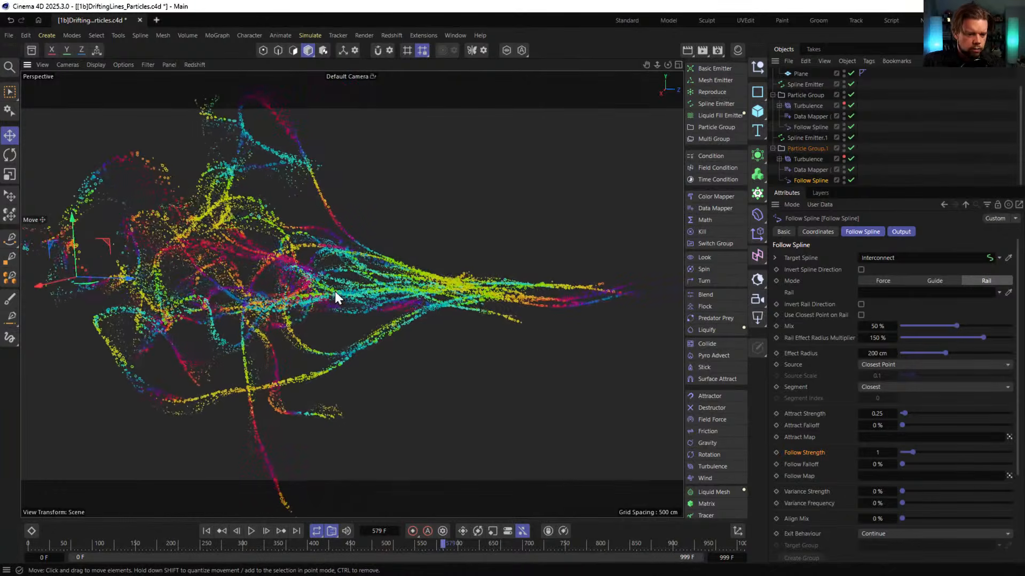
{"action": "right_click_drag", "start_coordinate": [321, 302], "coordinate": [441, 283], "text": "alt"}
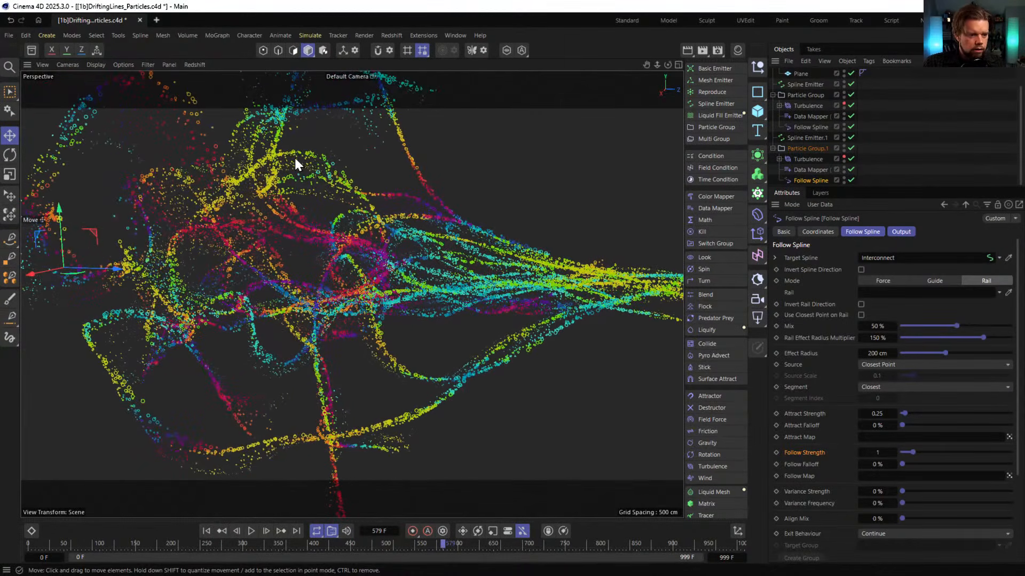
{"action": "key", "text": "ctrl+s"}
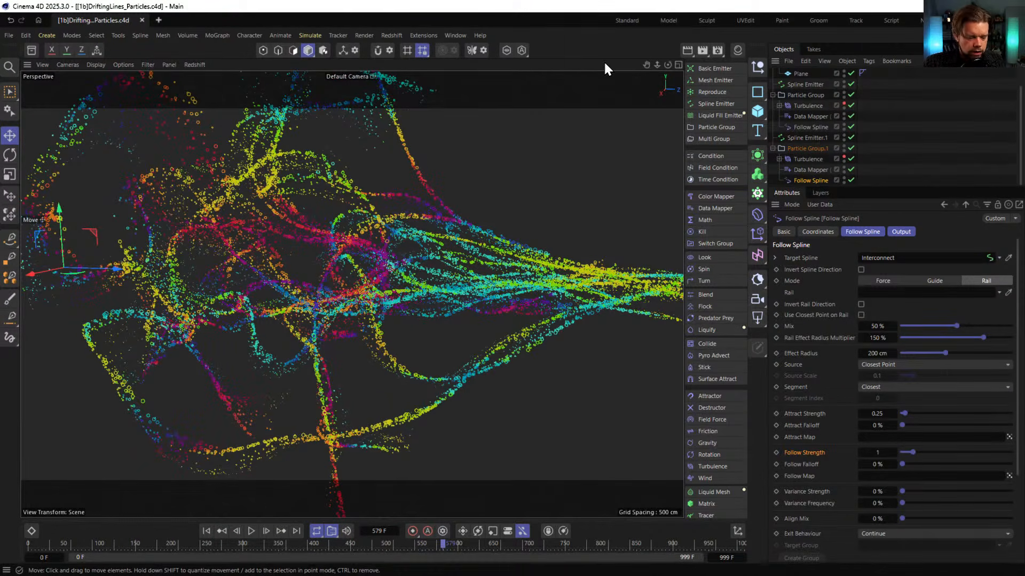
Add a Redshift Object tag to both Particle Group and Particle Group.1
{"action": "left_click", "coordinate": [393, 36]}
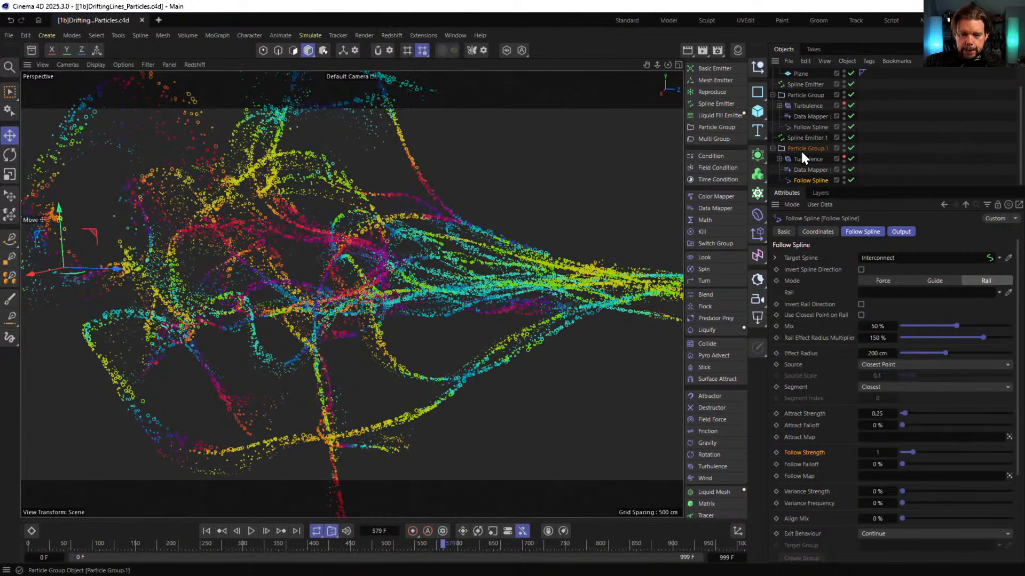
{"action": "left_click", "coordinate": [773, 147]}
{"action": "left_click", "coordinate": [801, 118]}
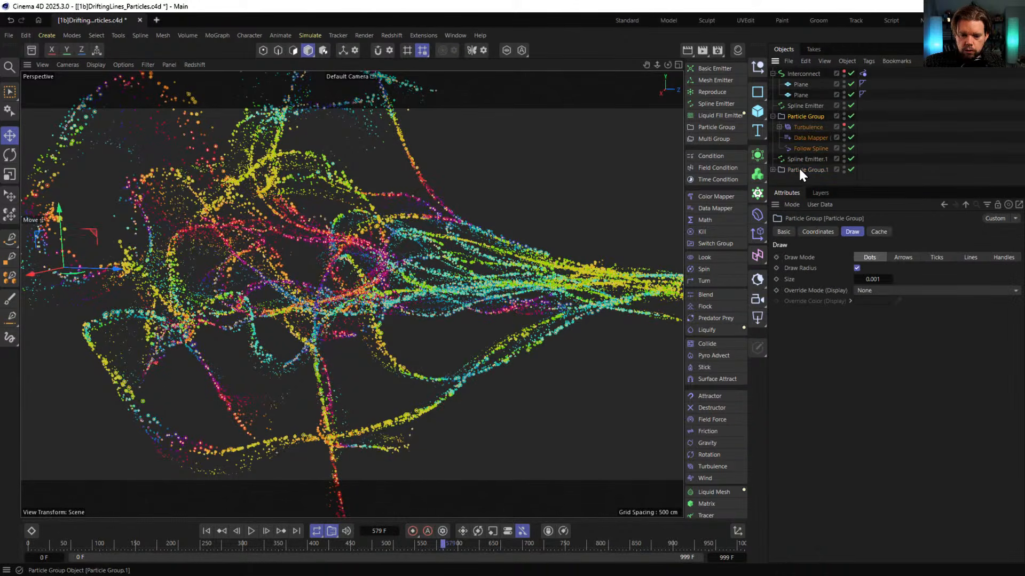
{"action": "right_click", "coordinate": [801, 170]}
{"action": "mouse_move", "coordinate": [850, 208]}
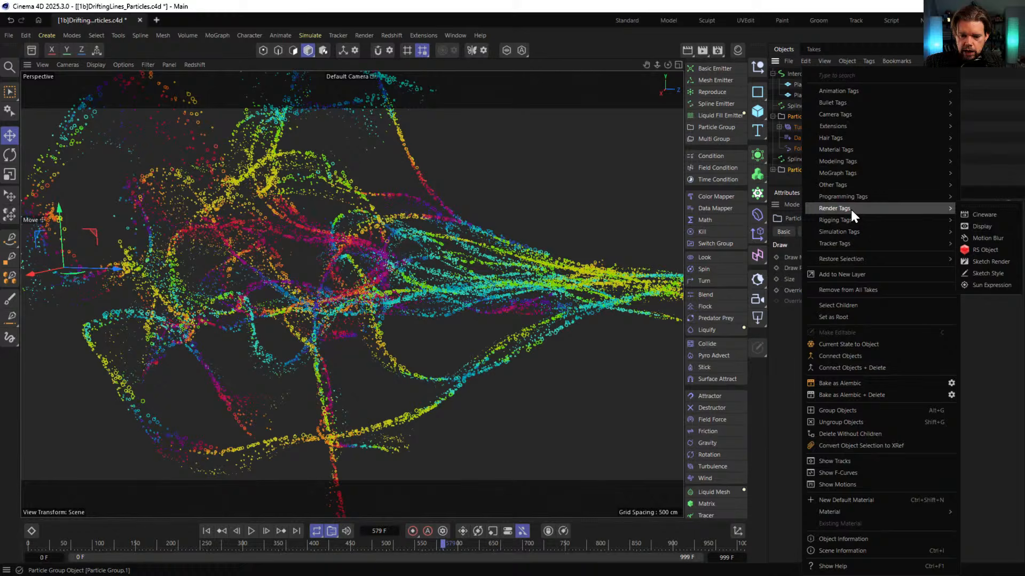
{"action": "left_click", "coordinate": [985, 250]}
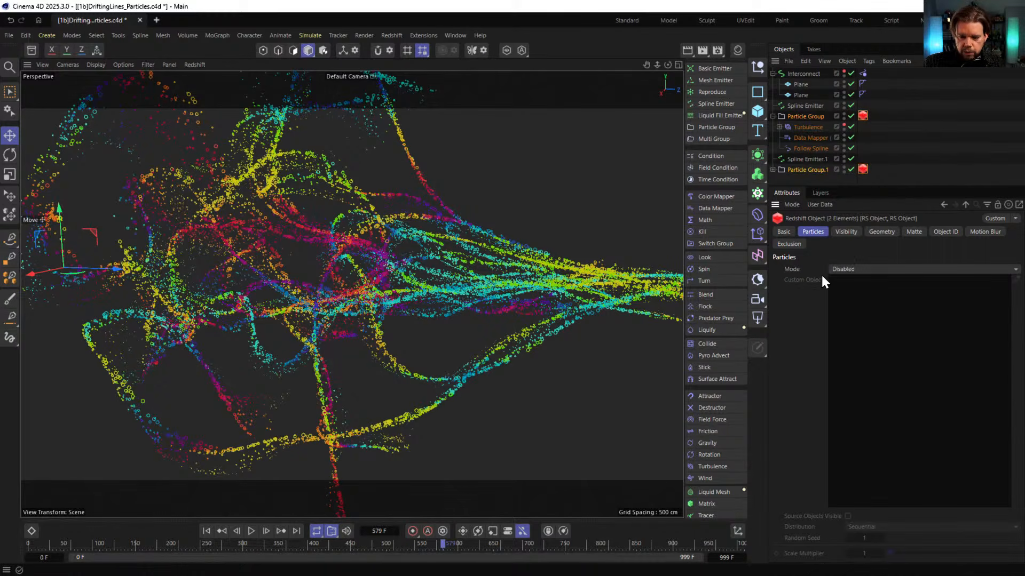
Start a live render in Redshift RenderView and set the particle mode of both Redshift Object tags to Point Instances
{"action": "left_click", "coordinate": [838, 269]}
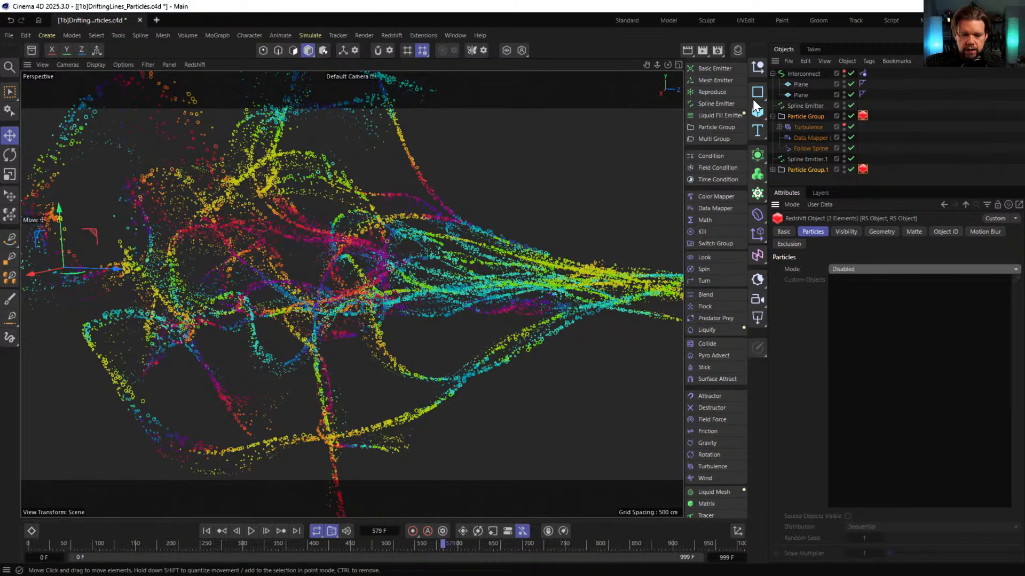
{"action": "left_click", "coordinate": [400, 35]}
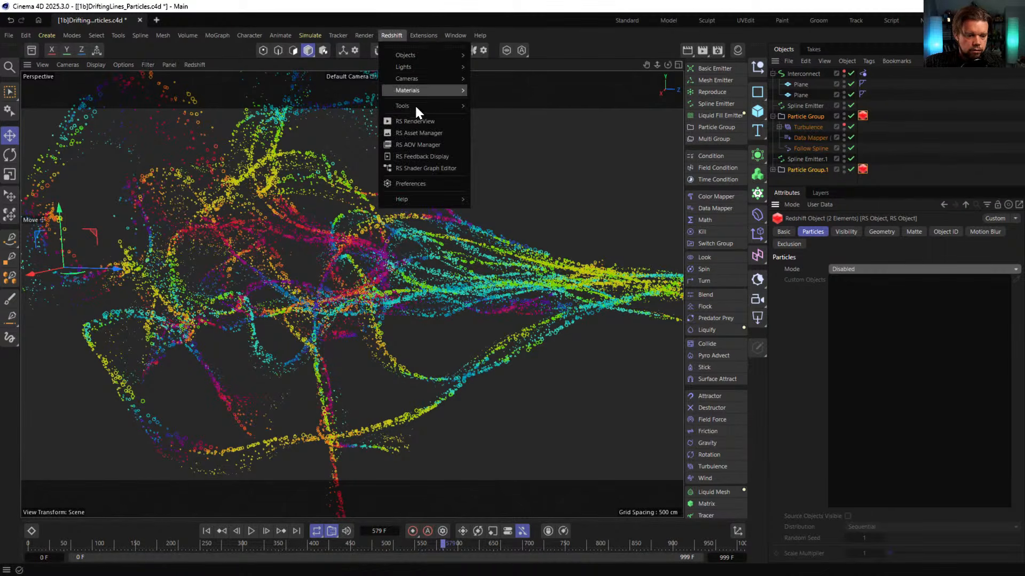
{"action": "left_click", "coordinate": [419, 121]}
{"action": "left_click", "coordinate": [445, 156]}
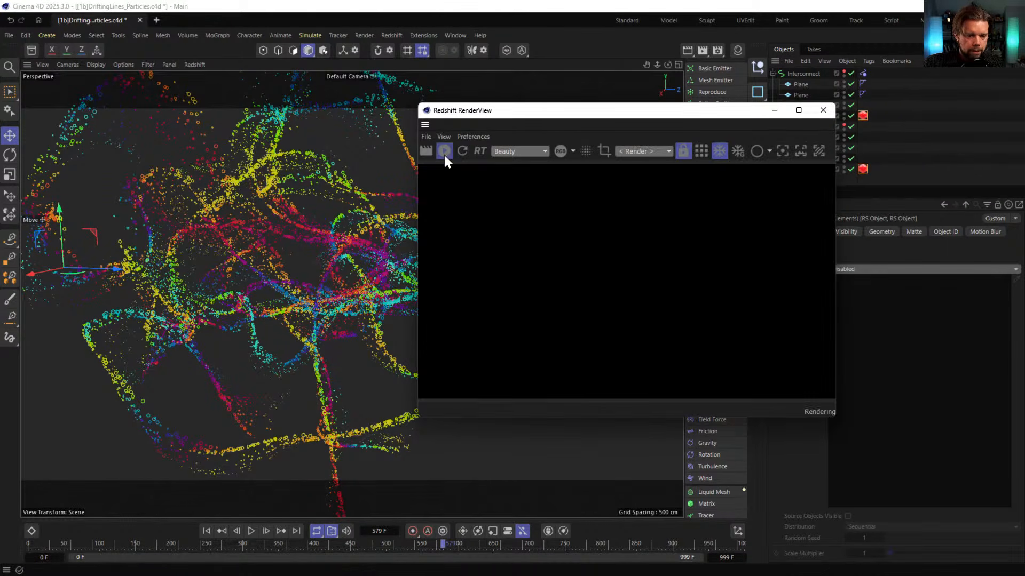
{"action": "left_click_drag", "start_coordinate": [522, 115], "coordinate": [250, 83]}
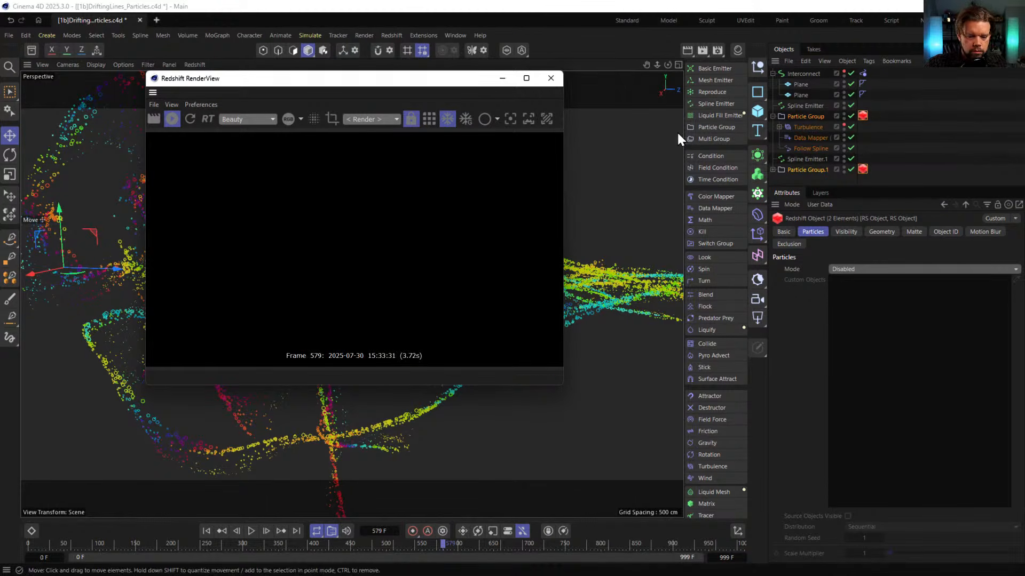
{"action": "left_click", "coordinate": [859, 269]}
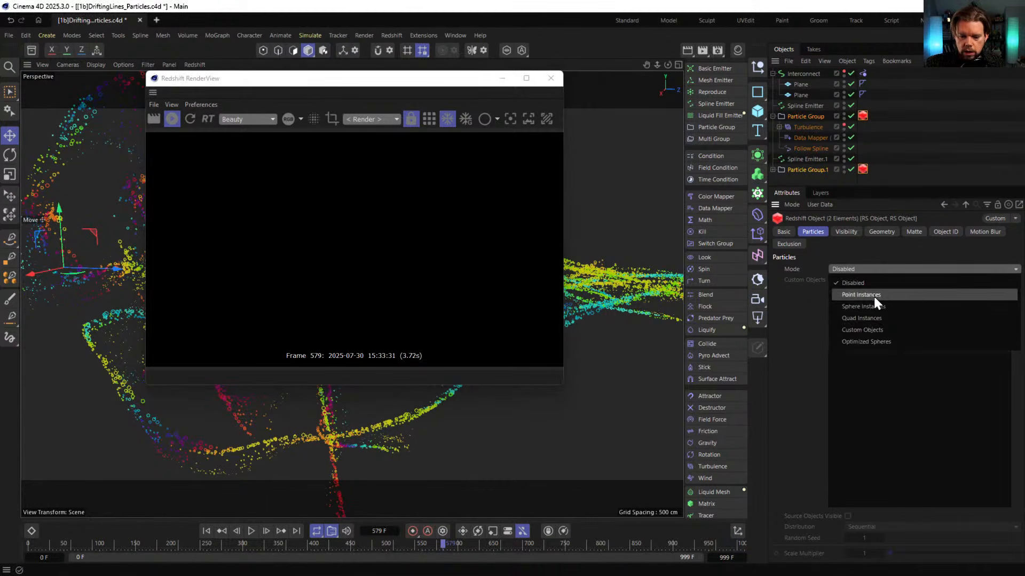
{"action": "left_click", "coordinate": [892, 300]}
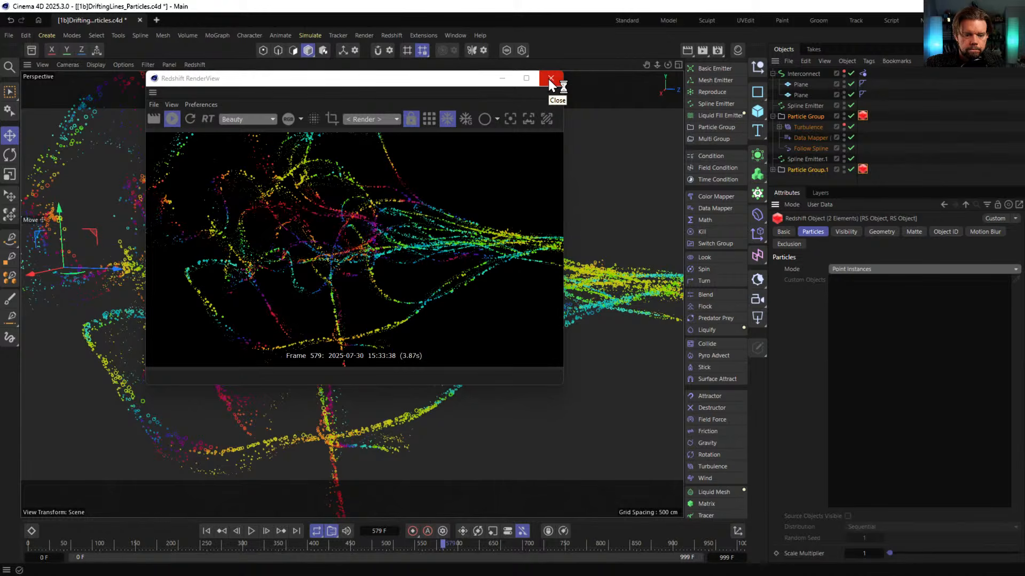
Create a new material and assign it to both Particle Group and Particle Group.1
{"action": "left_click", "coordinate": [737, 49]}
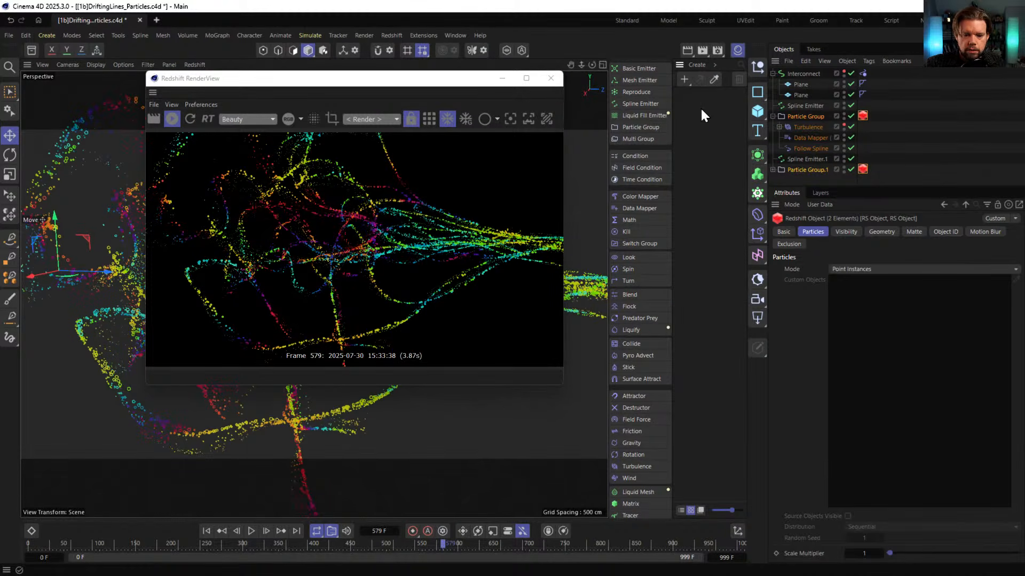
{"action": "double_click", "coordinate": [700, 106]}
{"action": "left_click_drag", "start_coordinate": [688, 104], "coordinate": [870, 172]}
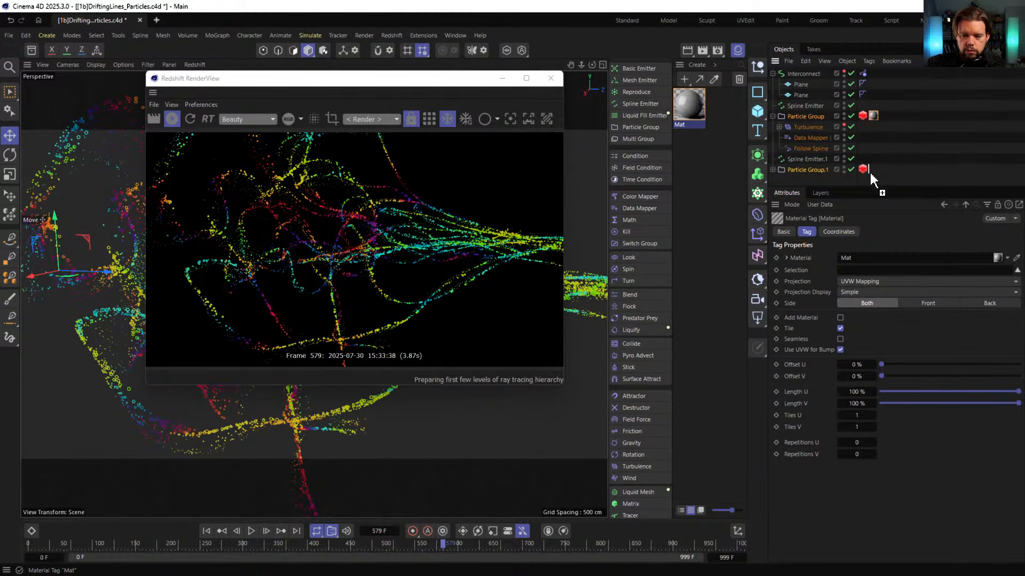
{"action": "left_click_drag", "start_coordinate": [686, 123], "coordinate": [871, 169]}
Open the new material in the Node Editor beside the RenderView and refresh the render
{"action": "double_click", "coordinate": [690, 105]}
{"action": "double_click", "coordinate": [422, 221]}
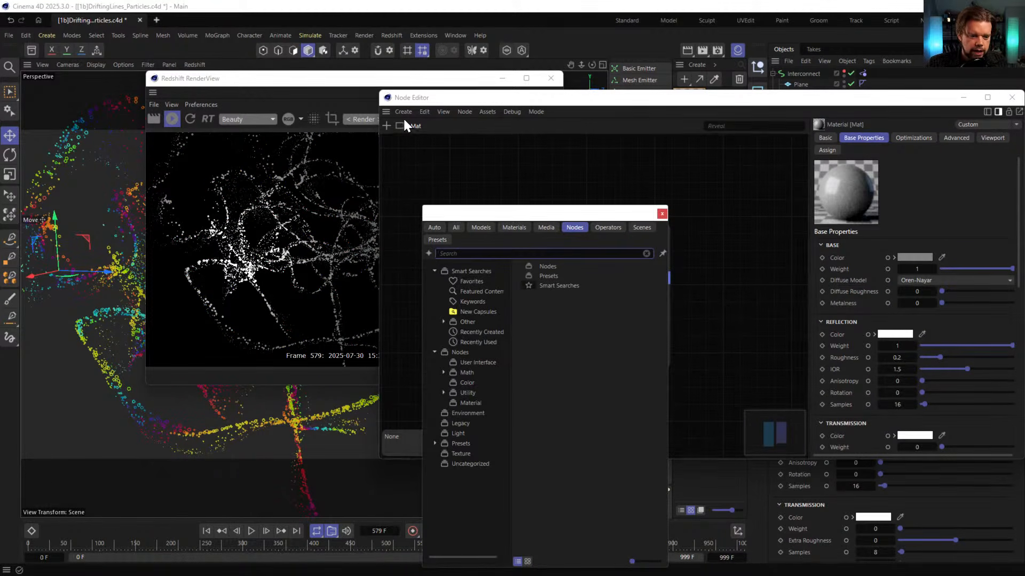
{"action": "left_click_drag", "start_coordinate": [355, 80], "coordinate": [227, 66]}
{"action": "left_click", "coordinate": [482, 191]}
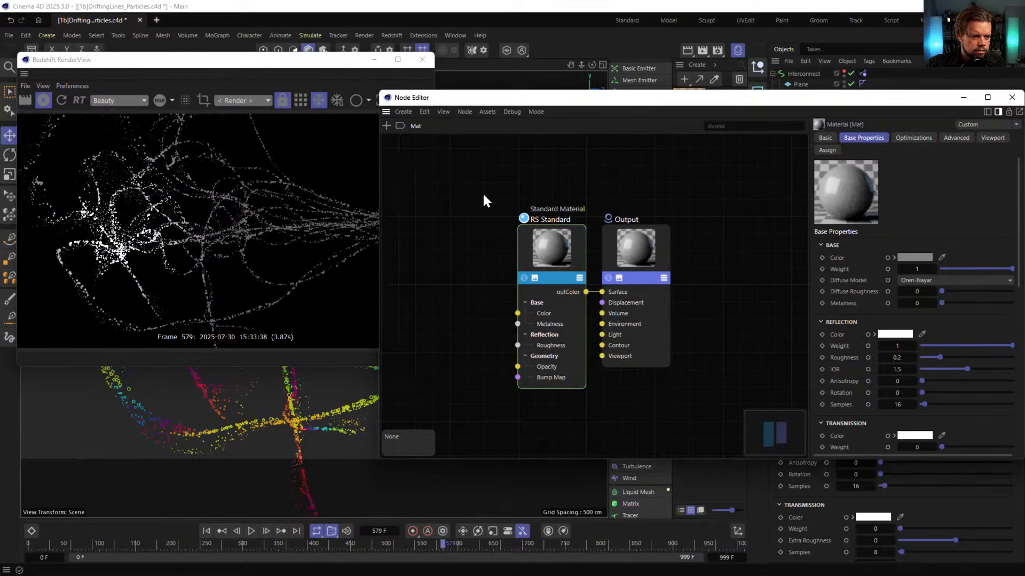
{"action": "left_click", "coordinate": [63, 101]}
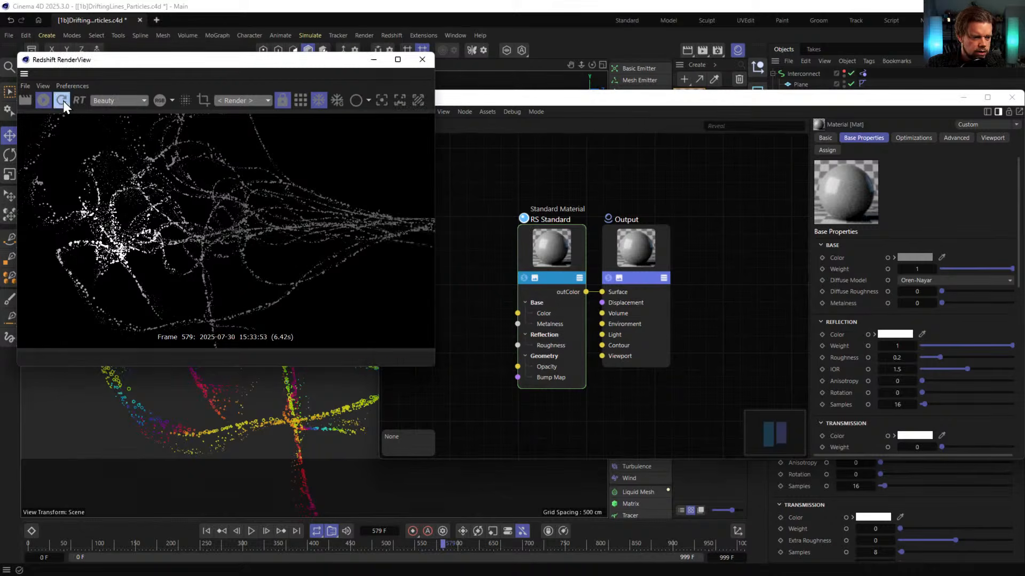
{"action": "left_click", "coordinate": [551, 104]}
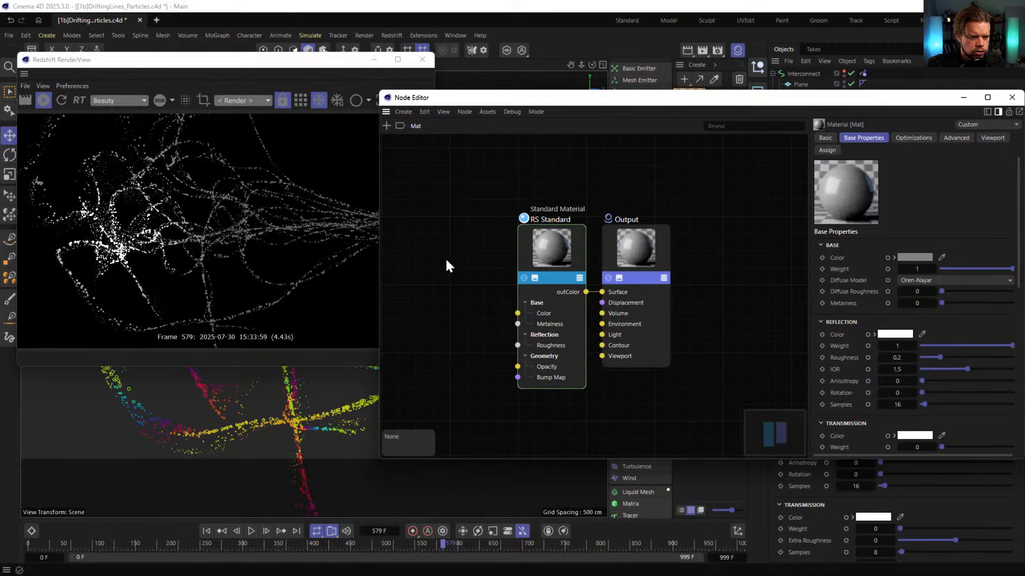
Add a Color User Data node to the material and set its attribute name to the RSPColor particle preset
{"action": "double_click", "coordinate": [427, 264]}
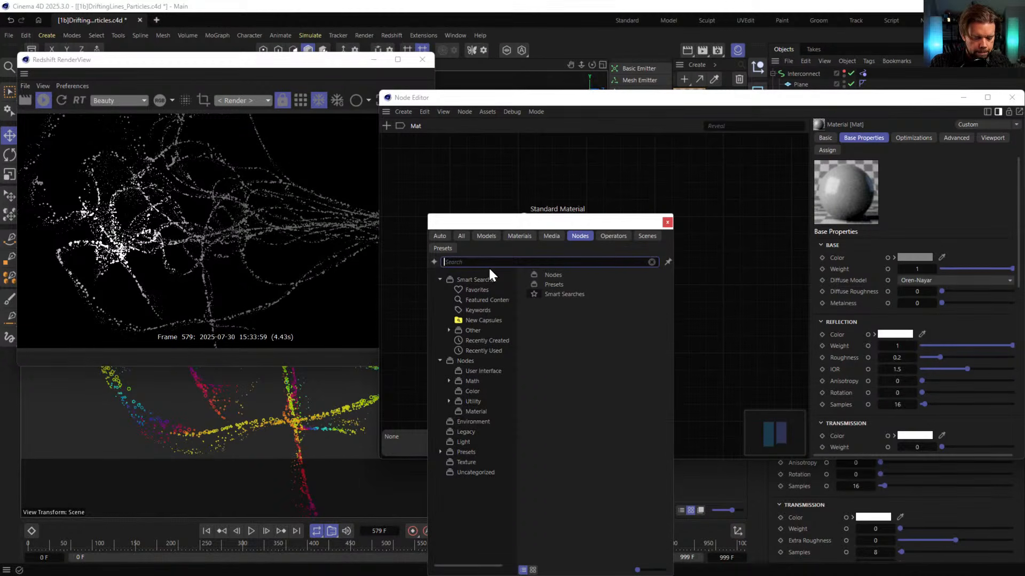
{"action": "type", "text": "User"}
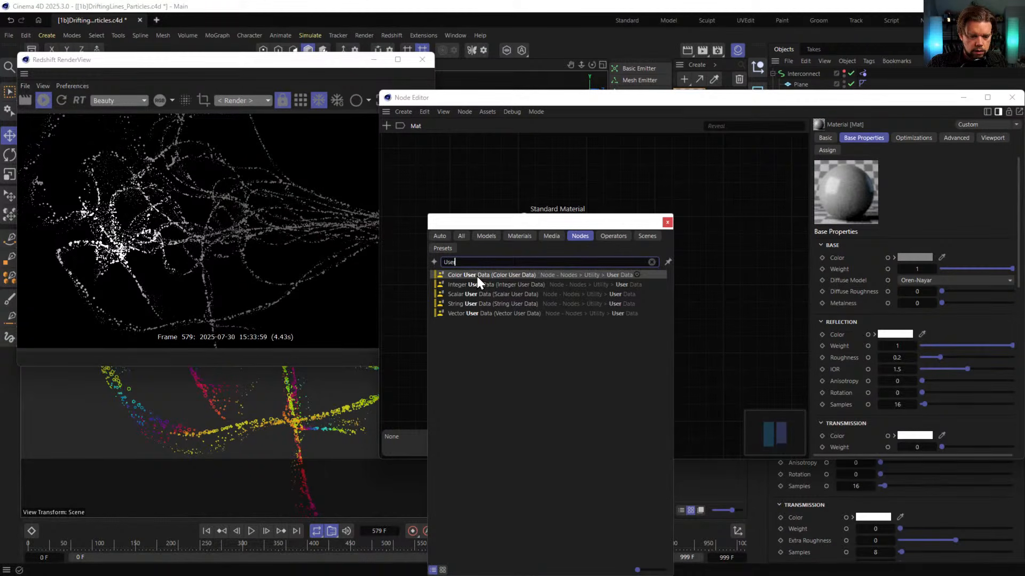
{"action": "double_click", "coordinate": [476, 276]}
{"action": "left_click", "coordinate": [1004, 258]}
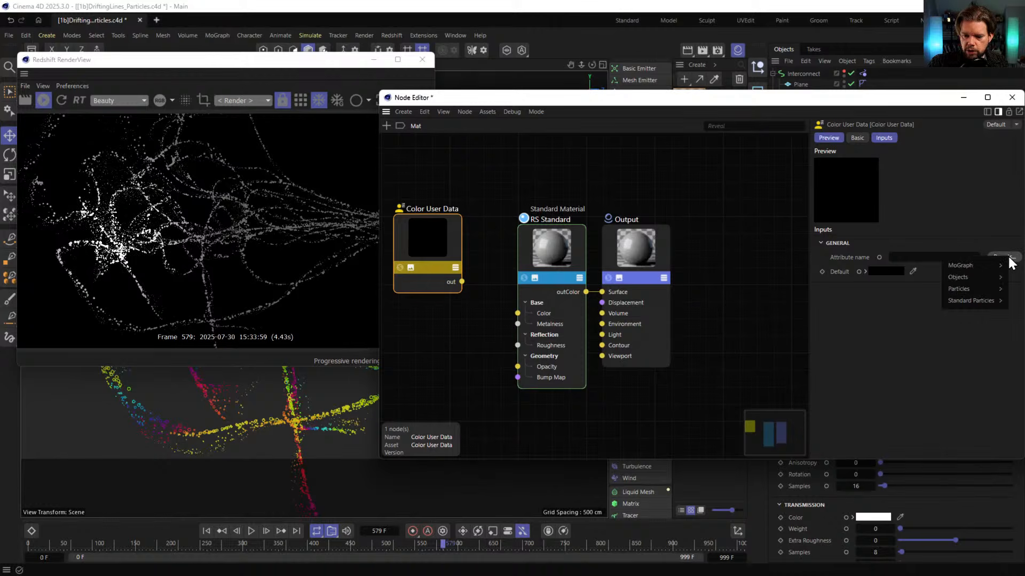
{"action": "mouse_move", "coordinate": [978, 290]}
{"action": "left_click", "coordinate": [906, 290]}
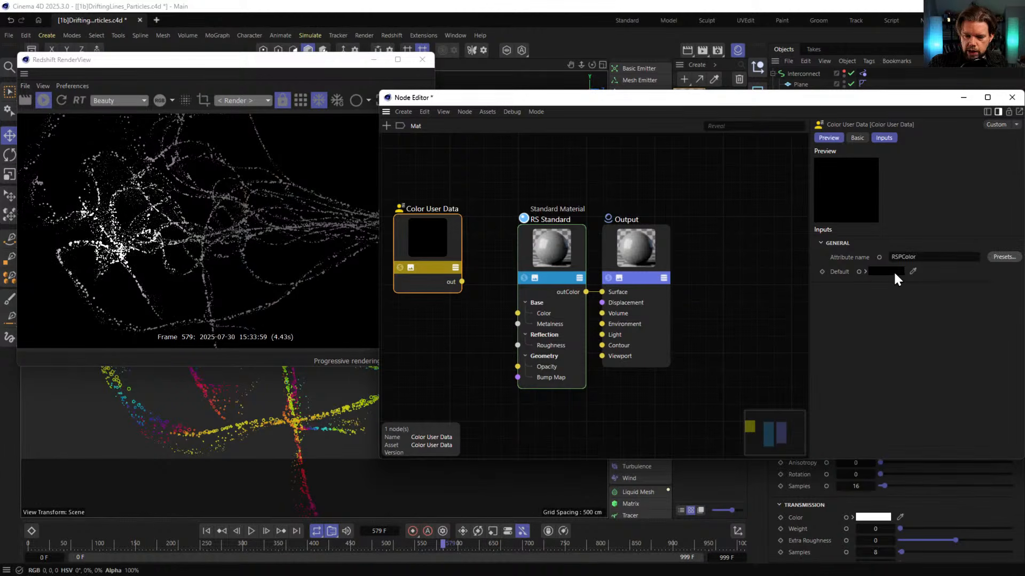
Set the RS Standard node's Emission weight to 15 and connect the Color User Data output to its Emission Color
{"action": "left_click", "coordinate": [580, 245]}
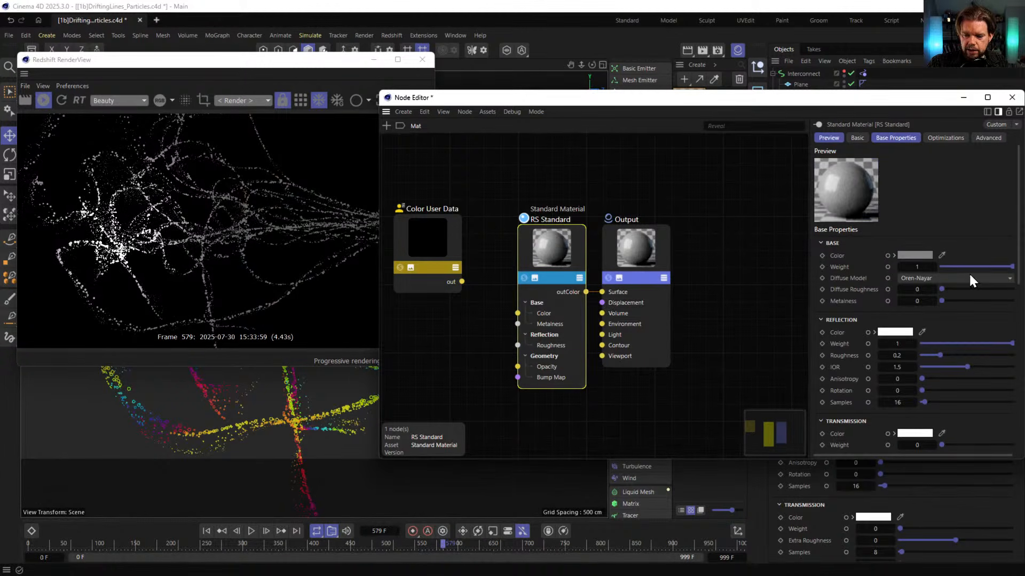
{"action": "scroll", "coordinate": [834, 295], "scroll_direction": "down", "scroll_amount": 8}
{"action": "scroll", "coordinate": [843, 362], "scroll_direction": "down", "scroll_amount": 2}
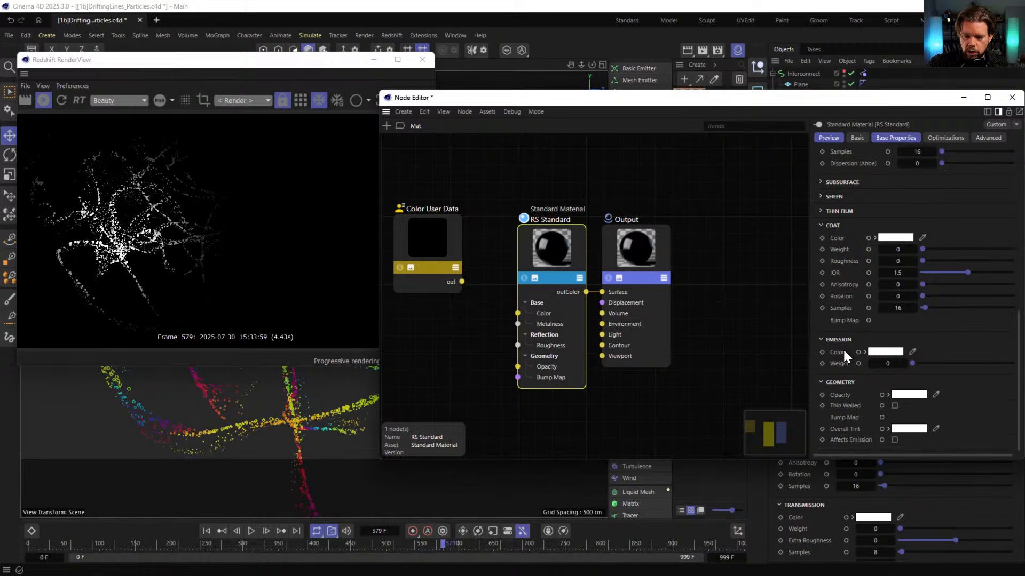
{"action": "double_click", "coordinate": [887, 364]}
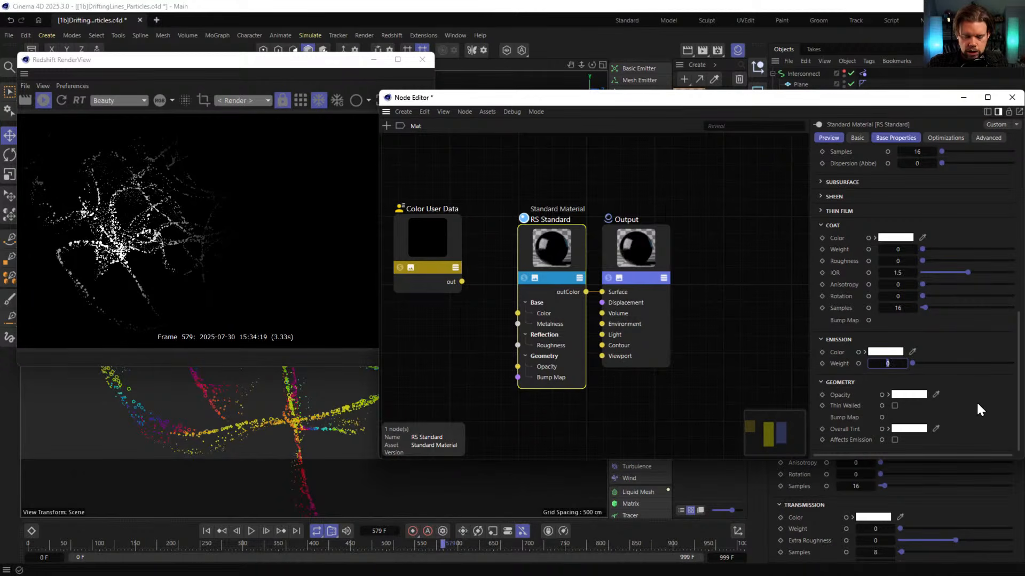
{"action": "type", "text": "15"}
{"action": "key", "text": "Return"}
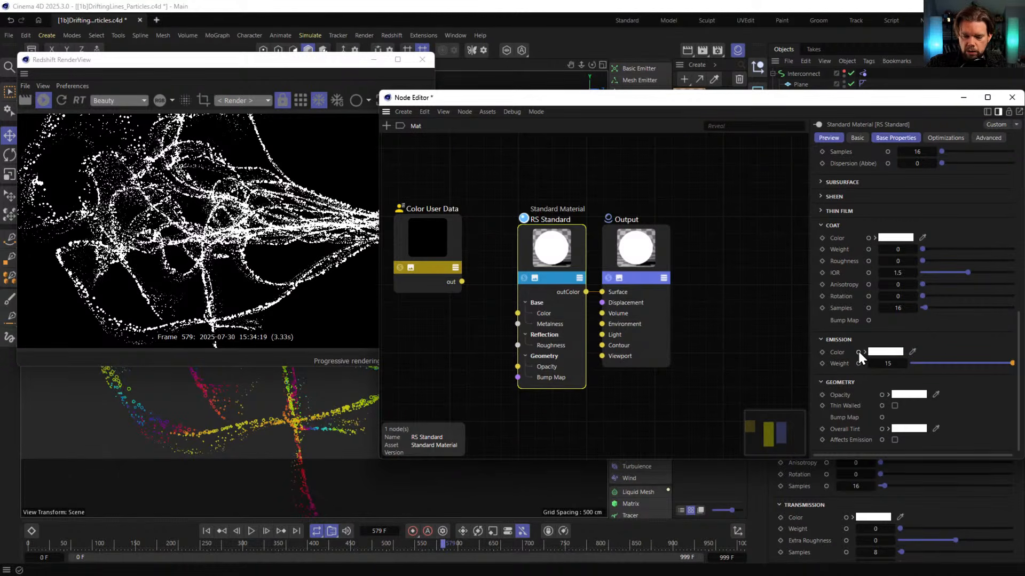
{"action": "left_click", "coordinate": [857, 352]}
{"action": "left_click_drag", "start_coordinate": [517, 367], "coordinate": [458, 283]}
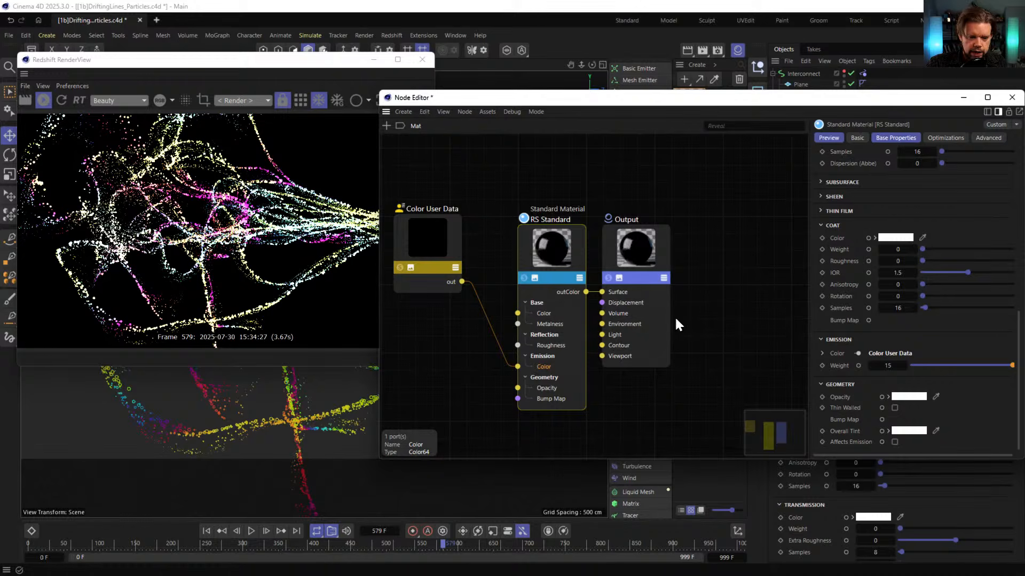
Set the RS Standard node's Reflection weight to 0 and close the Node Editor
{"action": "scroll", "coordinate": [843, 227], "scroll_direction": "up", "scroll_amount": 3}
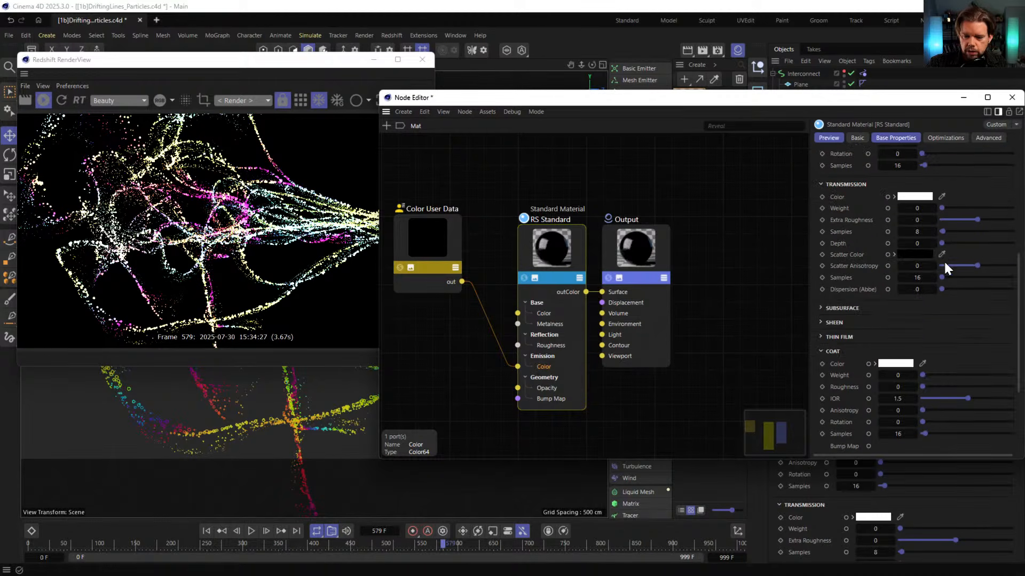
{"action": "scroll", "coordinate": [867, 220], "scroll_direction": "up", "scroll_amount": 5}
{"action": "left_click_drag", "start_coordinate": [963, 300], "coordinate": [813, 299]}
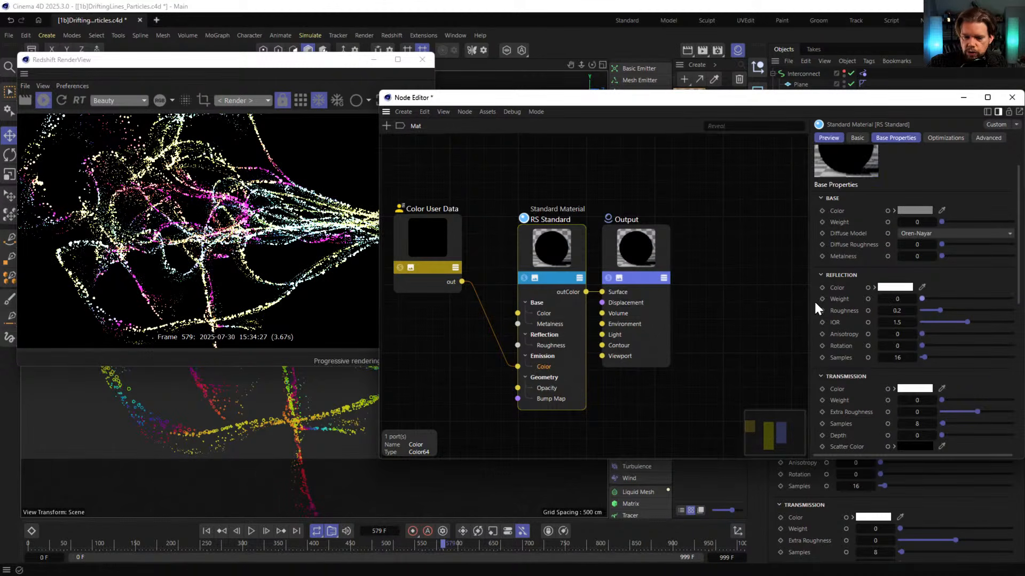
{"action": "left_click", "coordinate": [1012, 97]}
Add RS Post-Effects to the render settings and enable Bloom with a threshold of 22.45
{"action": "key", "text": "ctrl+b"}
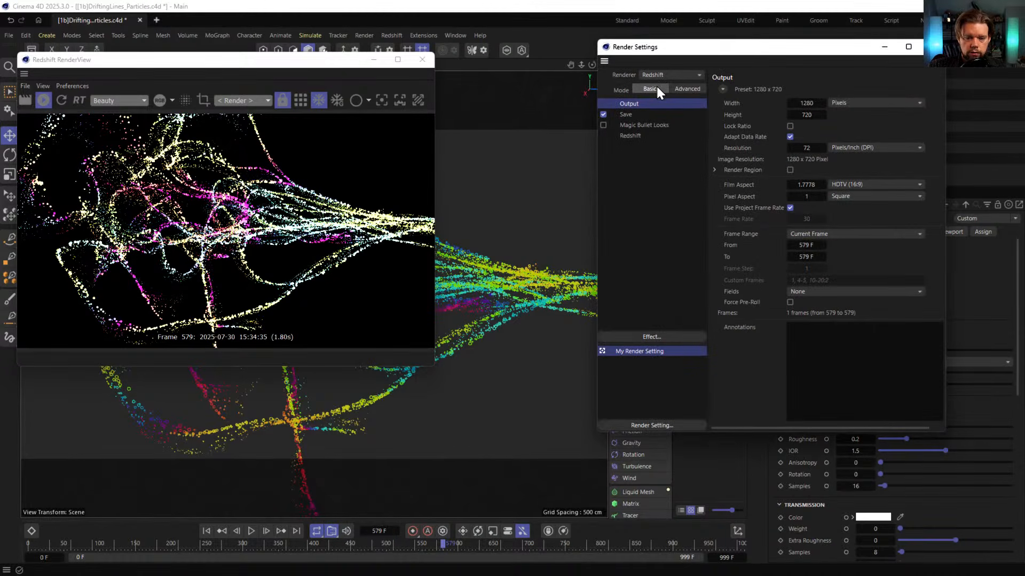
{"action": "right_click", "coordinate": [639, 177]}
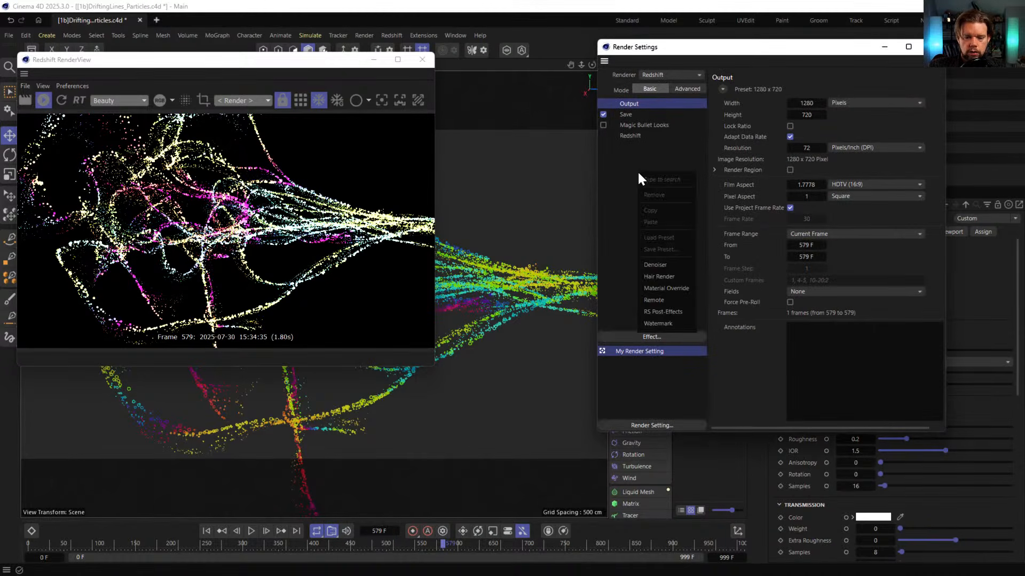
{"action": "left_click", "coordinate": [674, 314]}
{"action": "left_click", "coordinate": [757, 90]}
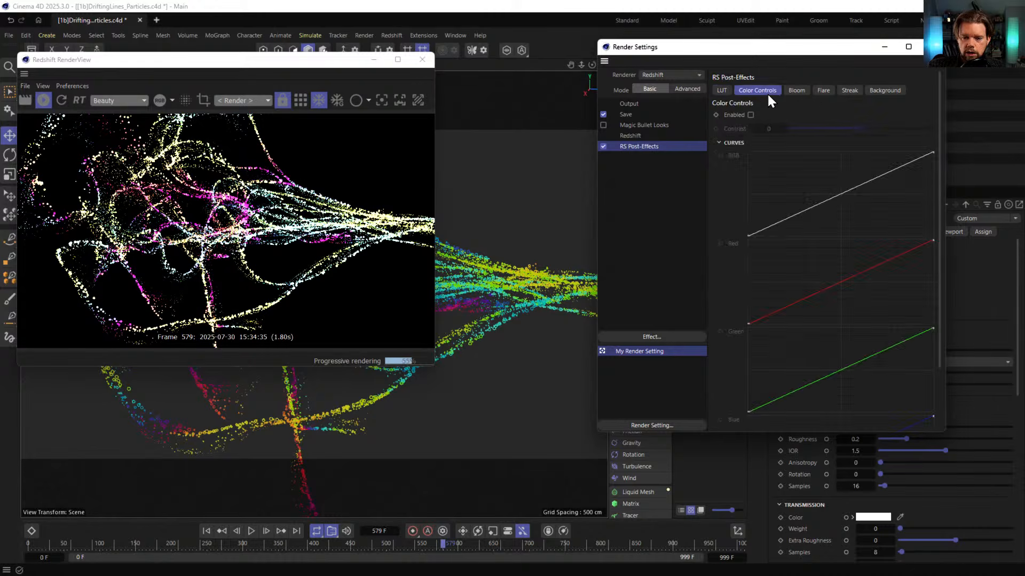
{"action": "left_click", "coordinate": [823, 90]}
{"action": "left_click", "coordinate": [796, 90]}
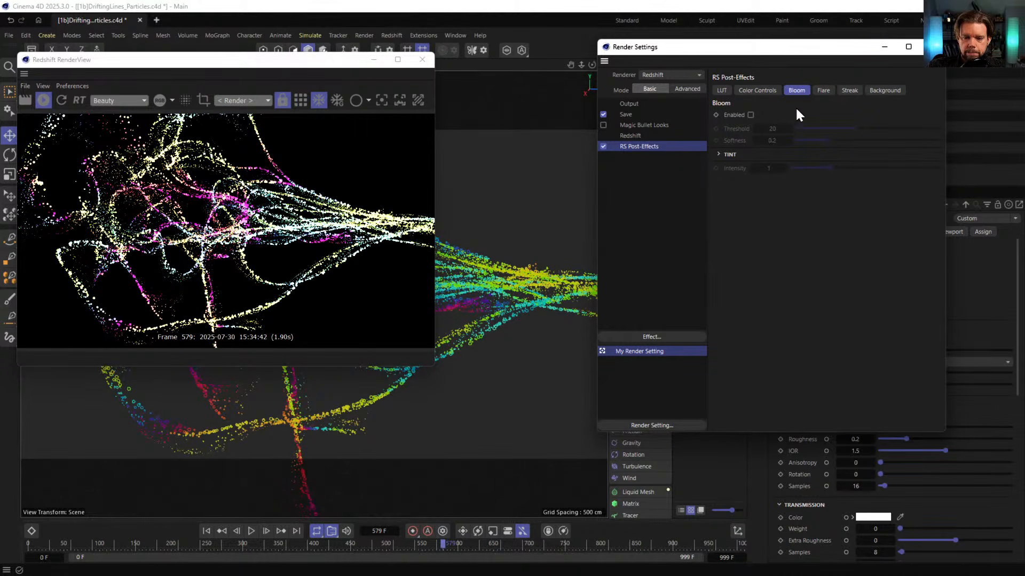
{"action": "left_click", "coordinate": [751, 114]}
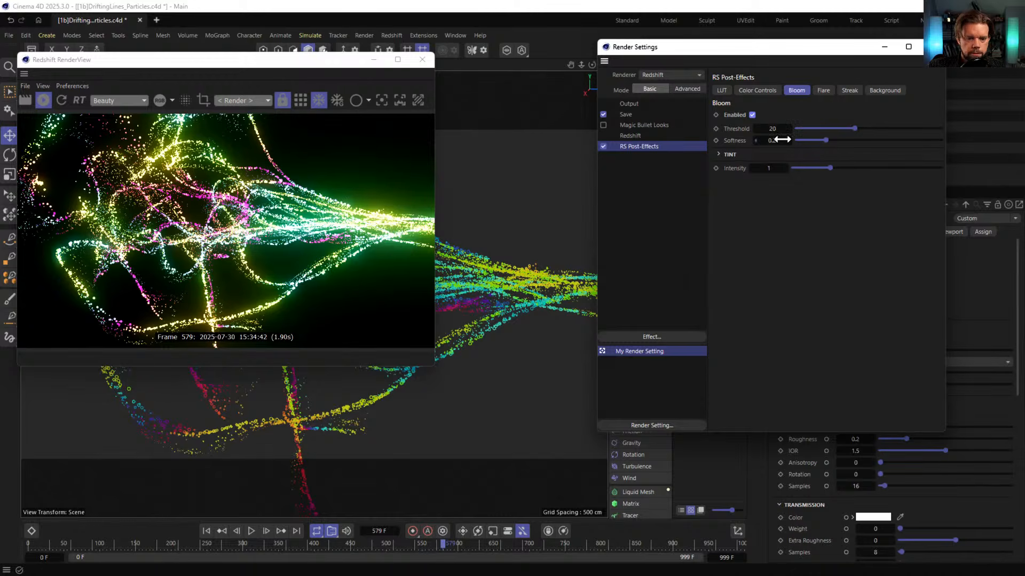
{"action": "left_click_drag", "start_coordinate": [797, 130], "coordinate": [862, 134]}
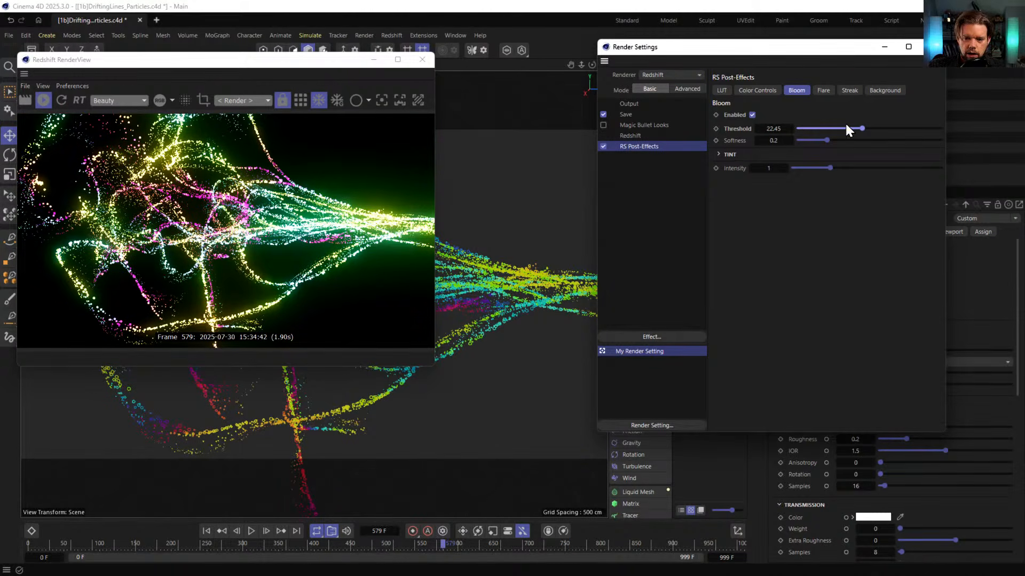
Turn off Bloom and enable Streak with threshold 8.3, tail 0.4 and angle 148°
{"action": "left_click", "coordinate": [752, 115]}
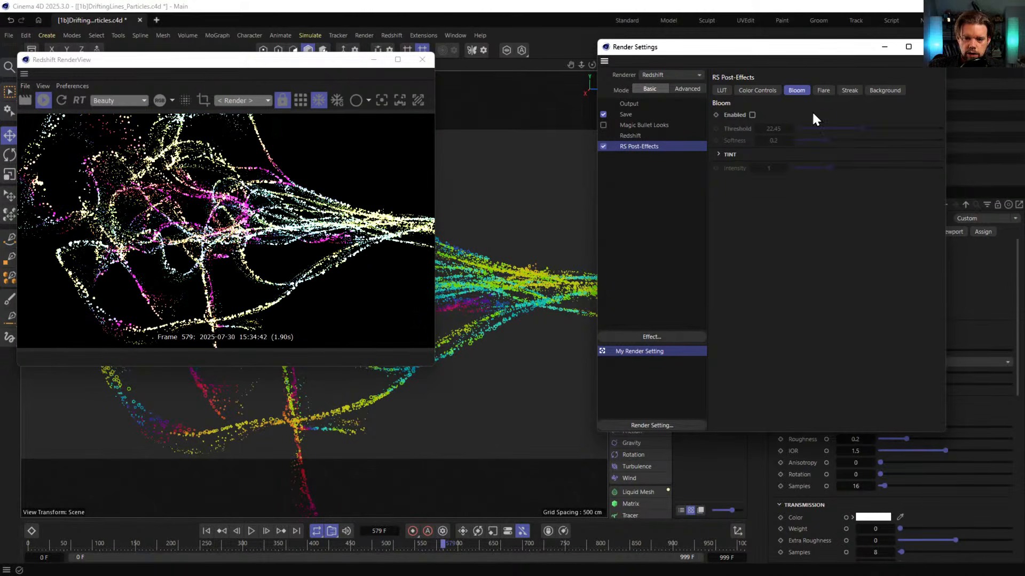
{"action": "left_click", "coordinate": [842, 90]}
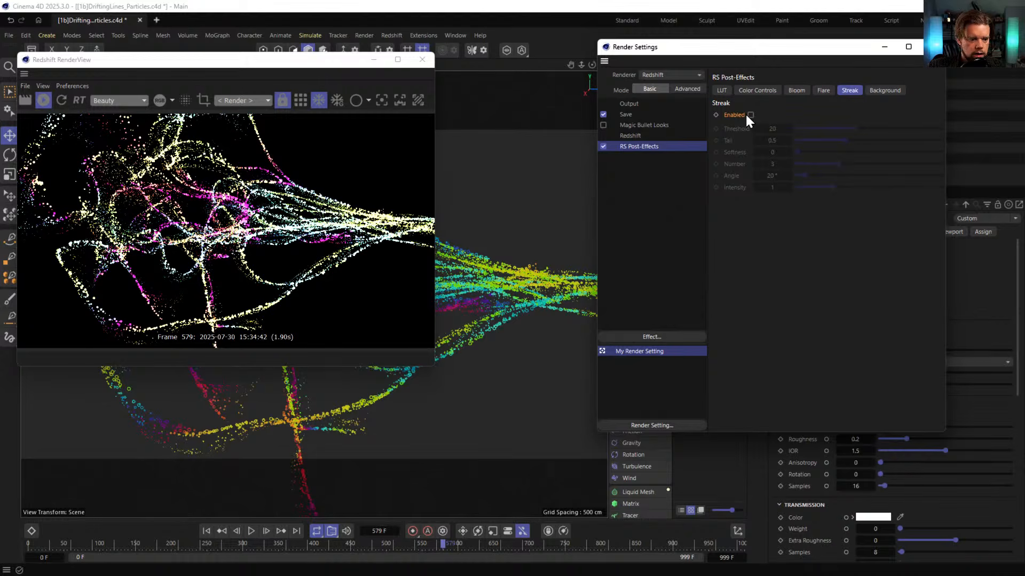
{"action": "left_click", "coordinate": [751, 115]}
{"action": "left_click", "coordinate": [830, 129]}
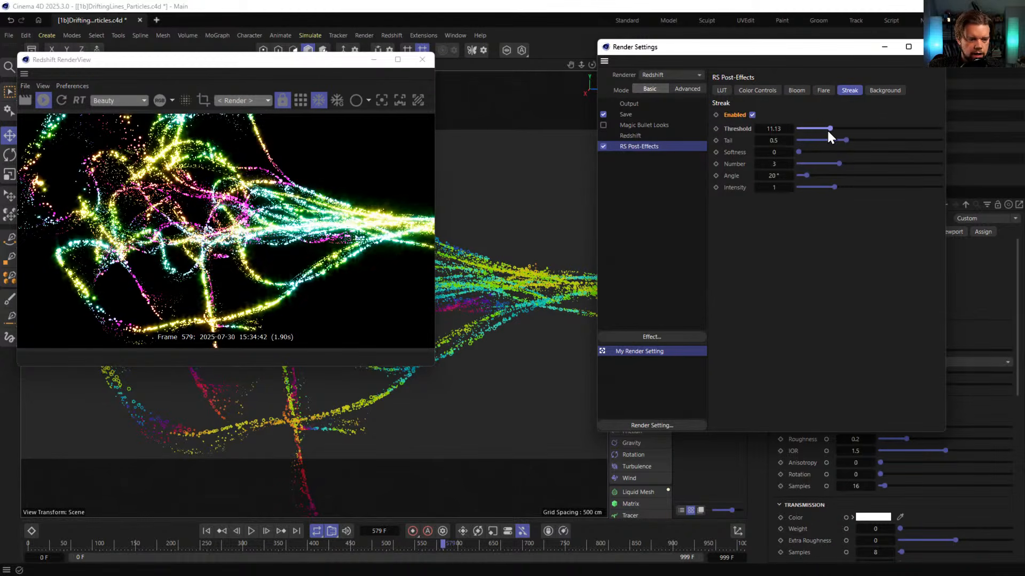
{"action": "left_click_drag", "start_coordinate": [827, 130], "coordinate": [955, 160]}
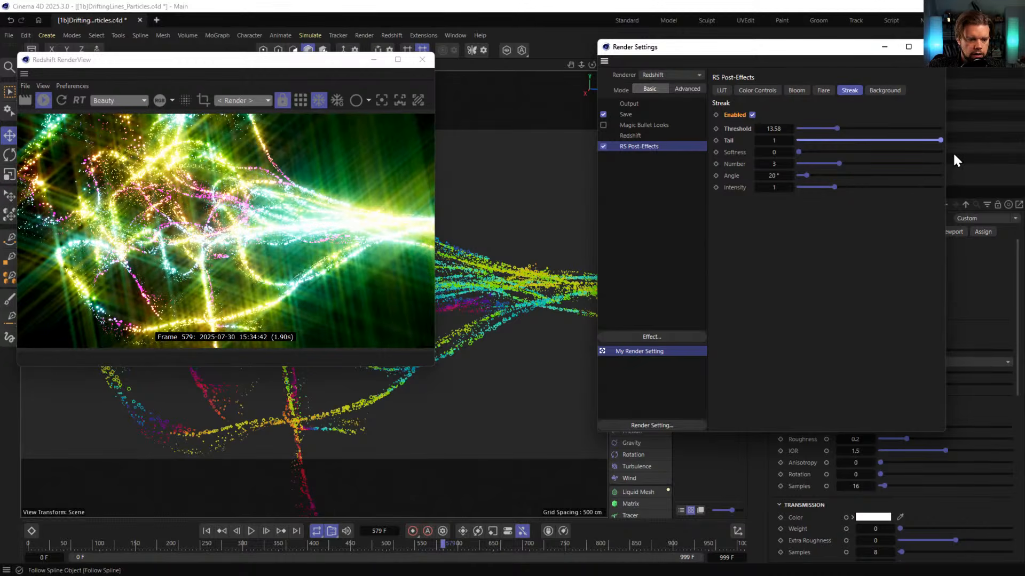
{"action": "mouse_move", "coordinate": [819, 133]}
{"action": "left_mouse_down"}
{"action": "mouse_move", "coordinate": [811, 130]}
{"action": "mouse_move", "coordinate": [879, 128]}
{"action": "mouse_move", "coordinate": [805, 130]}
{"action": "mouse_move", "coordinate": [822, 140]}
{"action": "left_mouse_up"}
{"action": "left_click", "coordinate": [827, 140]}
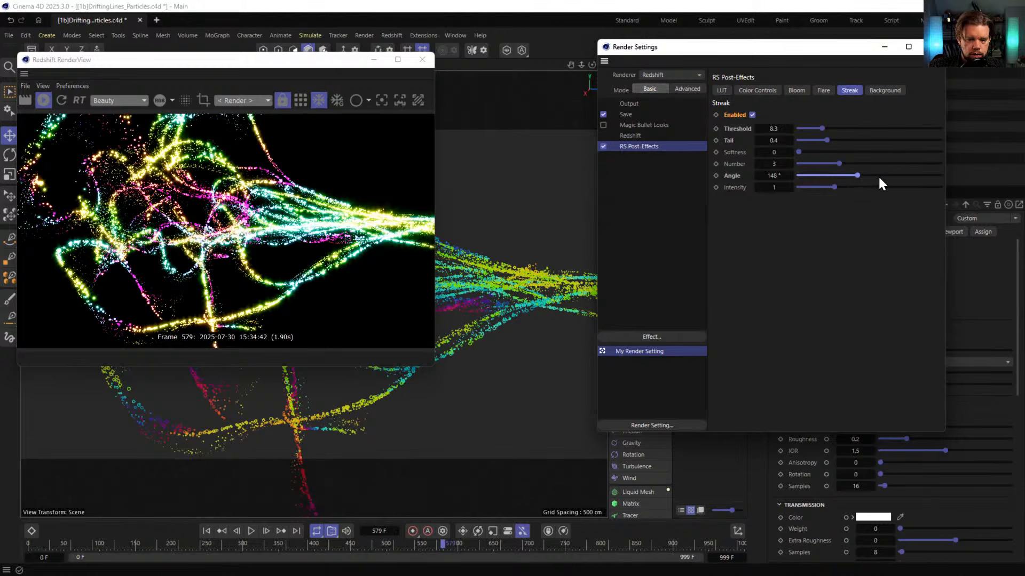
Set the Streak intensity to 0.589, raise its threshold slightly, and re-enable Bloom in the post-effects
{"action": "left_click_drag", "start_coordinate": [851, 191], "coordinate": [907, 193]}
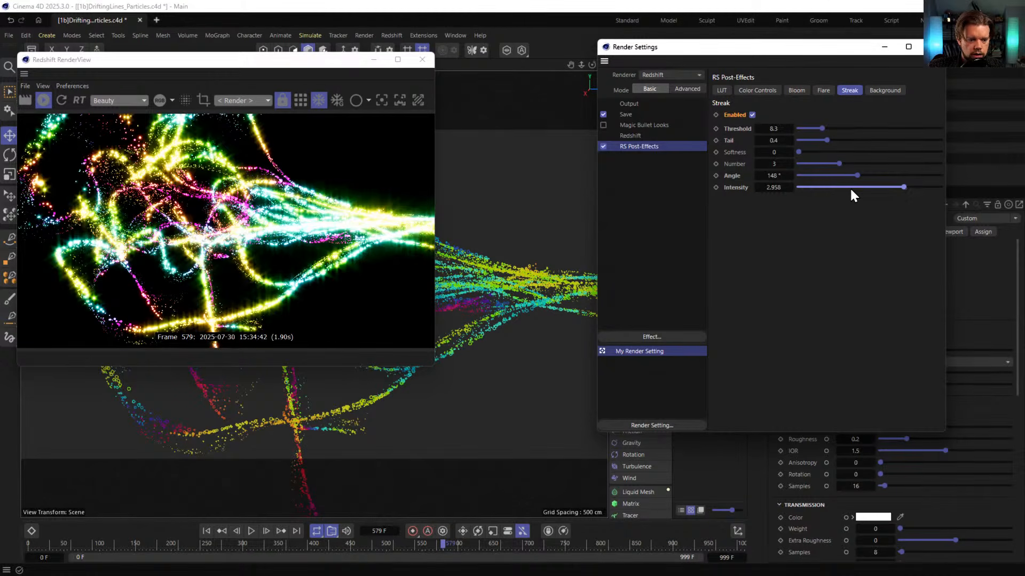
{"action": "left_click", "coordinate": [820, 187]}
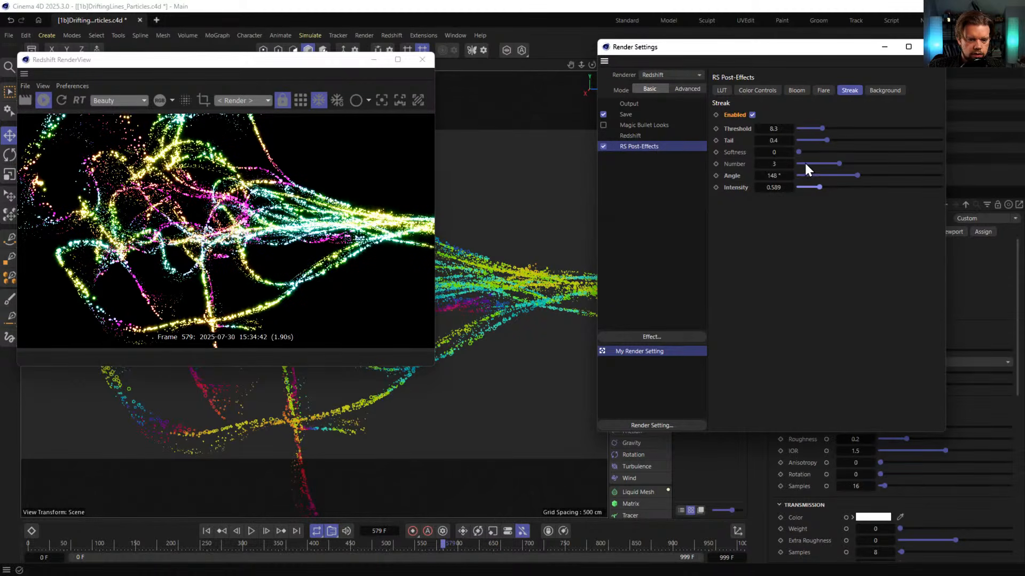
{"action": "left_click_drag", "start_coordinate": [822, 128], "coordinate": [831, 128]}
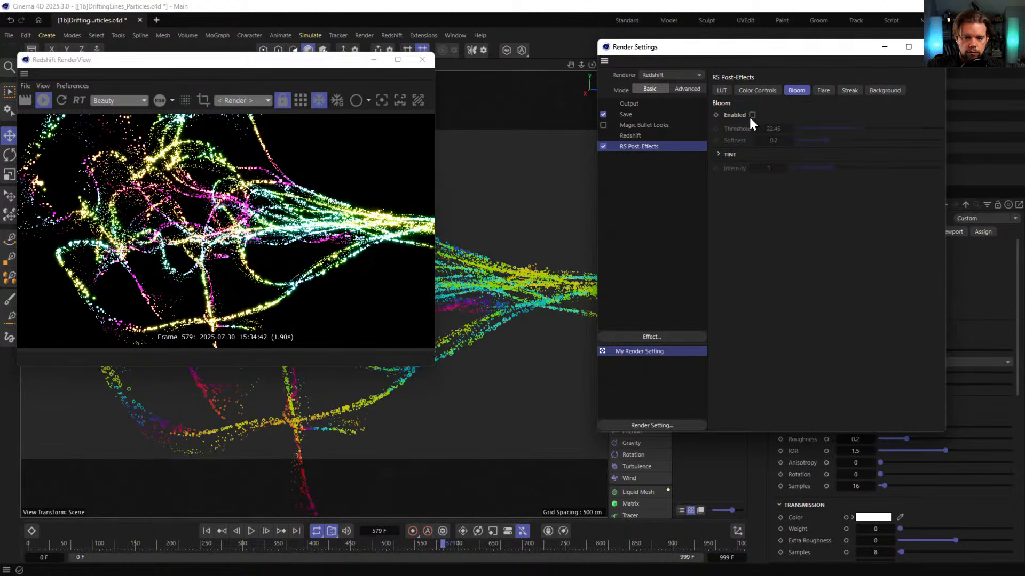
{"action": "left_click", "coordinate": [750, 115]}
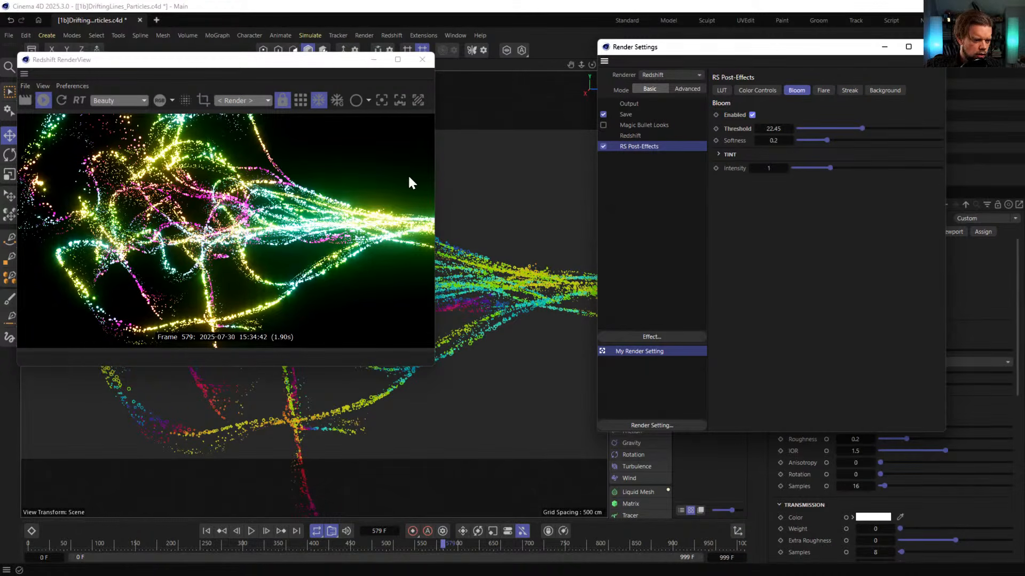
{"action": "left_click", "coordinate": [932, 46]}
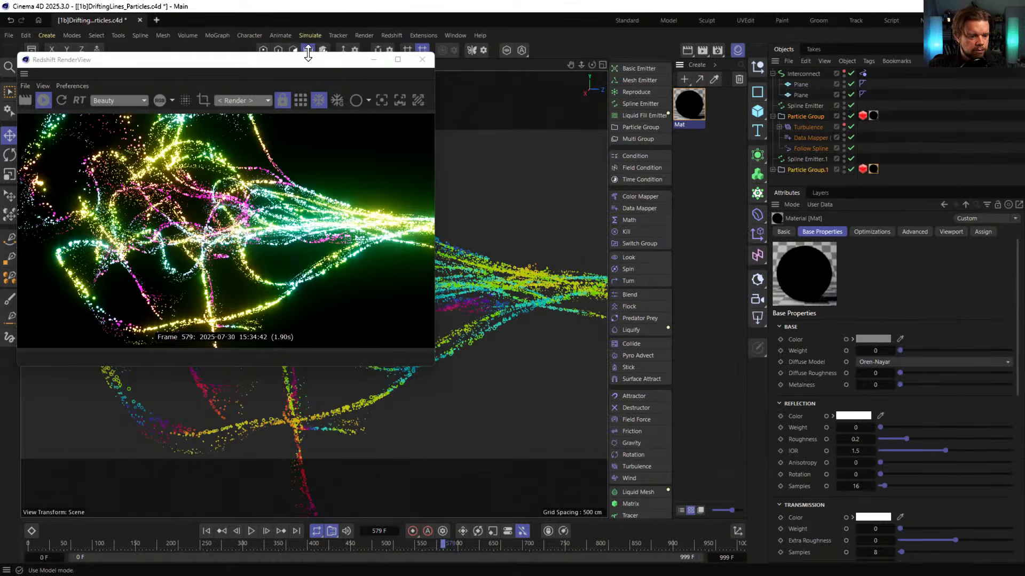
Examine the glowing particle strands from several angles and distances in the perspective view and RenderView
{"action": "left_click_drag", "start_coordinate": [315, 60], "coordinate": [744, 120]}
{"action": "right_click_drag", "start_coordinate": [288, 302], "coordinate": [395, 261], "text": "alt"}
{"action": "middle_click_drag", "start_coordinate": [395, 260], "coordinate": [332, 269], "text": "alt"}
{"action": "right_click_drag", "start_coordinate": [331, 269], "coordinate": [296, 280], "text": "alt"}
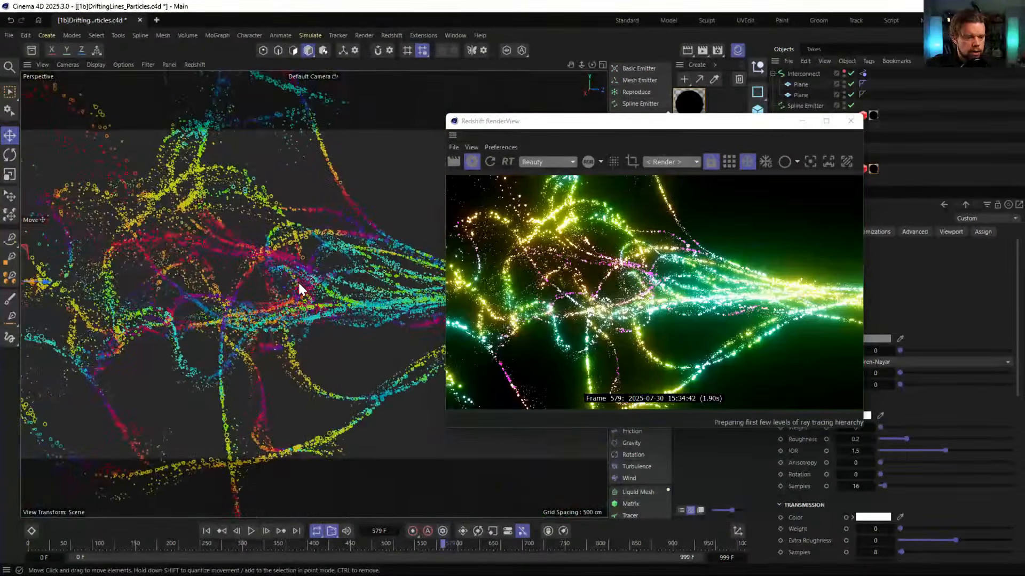
{"action": "left_click_drag", "start_coordinate": [296, 280], "coordinate": [339, 276], "text": "alt"}
{"action": "middle_click_drag", "start_coordinate": [340, 276], "coordinate": [222, 273], "text": "alt"}
{"action": "left_click_drag", "start_coordinate": [222, 273], "coordinate": [219, 358], "text": "alt"}
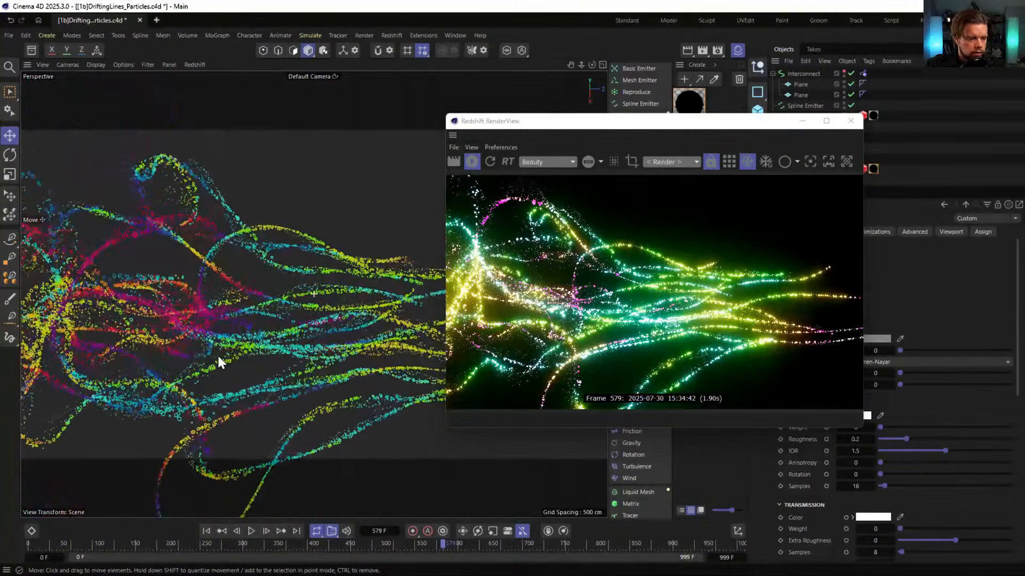
{"action": "middle_click_drag", "start_coordinate": [218, 358], "coordinate": [273, 342], "text": "alt"}
{"action": "right_click_drag", "start_coordinate": [273, 341], "coordinate": [302, 377], "text": "alt"}
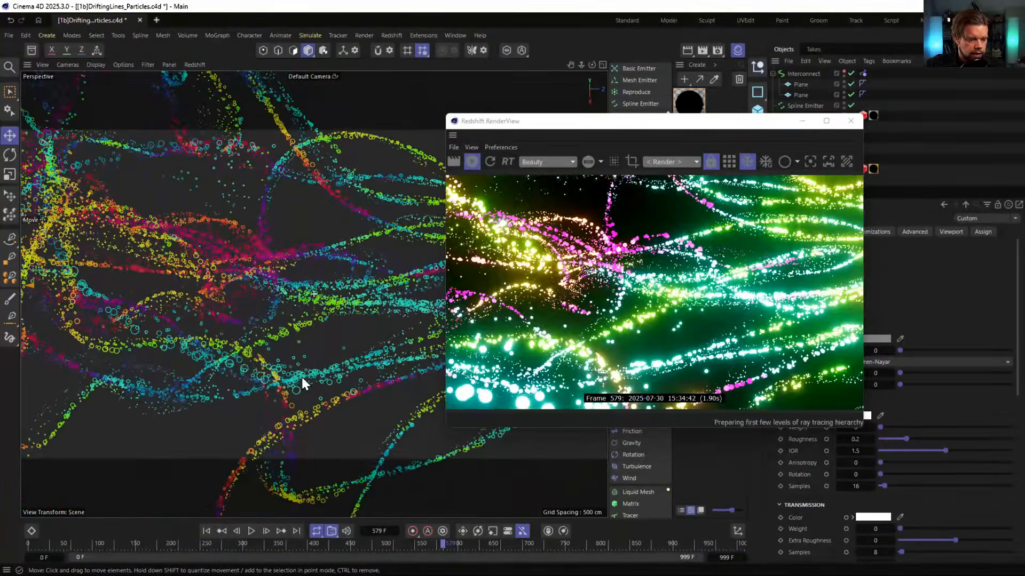
{"action": "middle_click_drag", "start_coordinate": [302, 376], "coordinate": [283, 404], "text": "alt"}
{"action": "scroll", "coordinate": [283, 404], "scroll_direction": "up", "scroll_amount": 3}
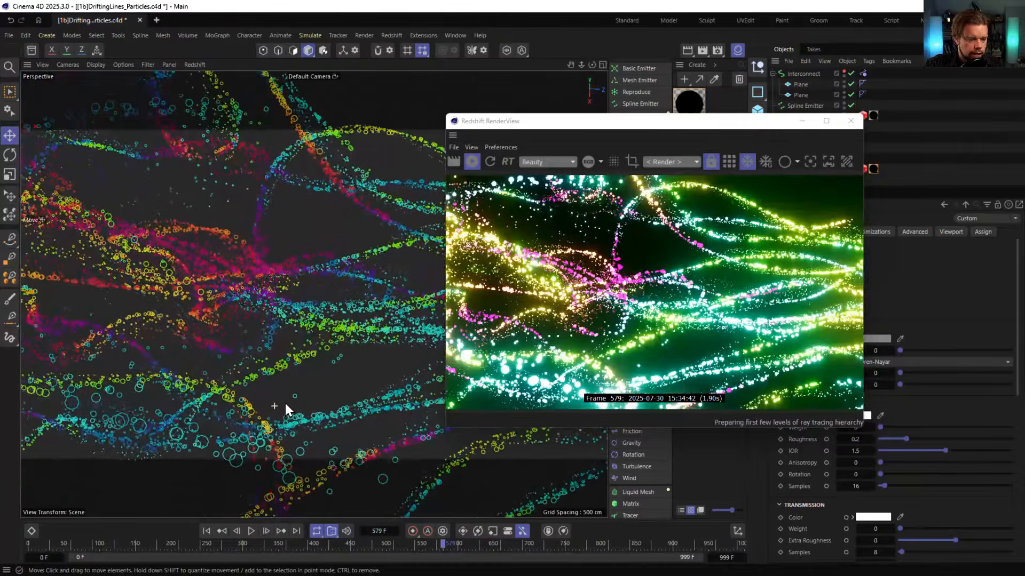
{"action": "left_click_drag", "start_coordinate": [687, 124], "coordinate": [738, 20]}
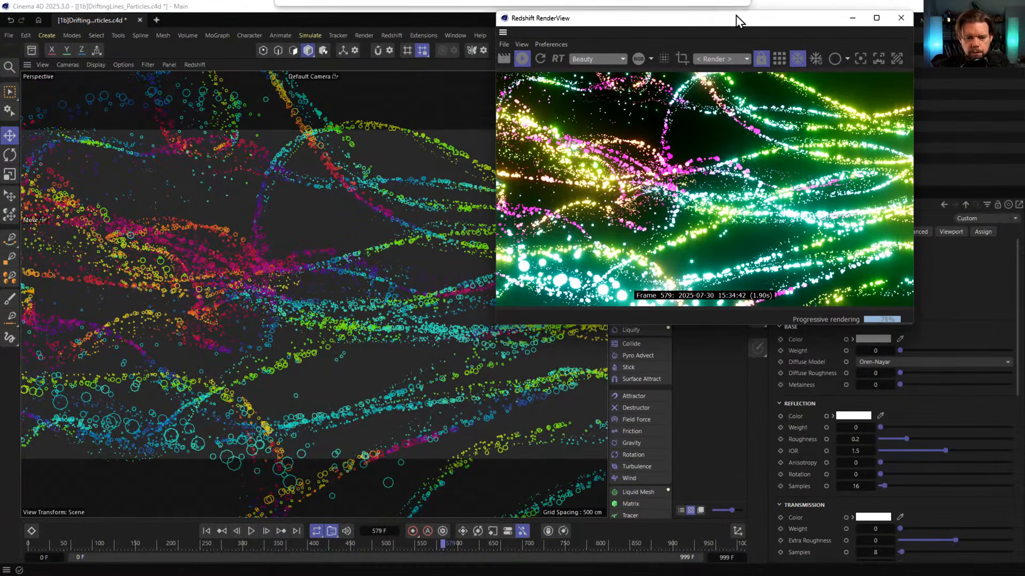
{"action": "left_click_drag", "start_coordinate": [330, 320], "coordinate": [370, 323], "text": "alt"}
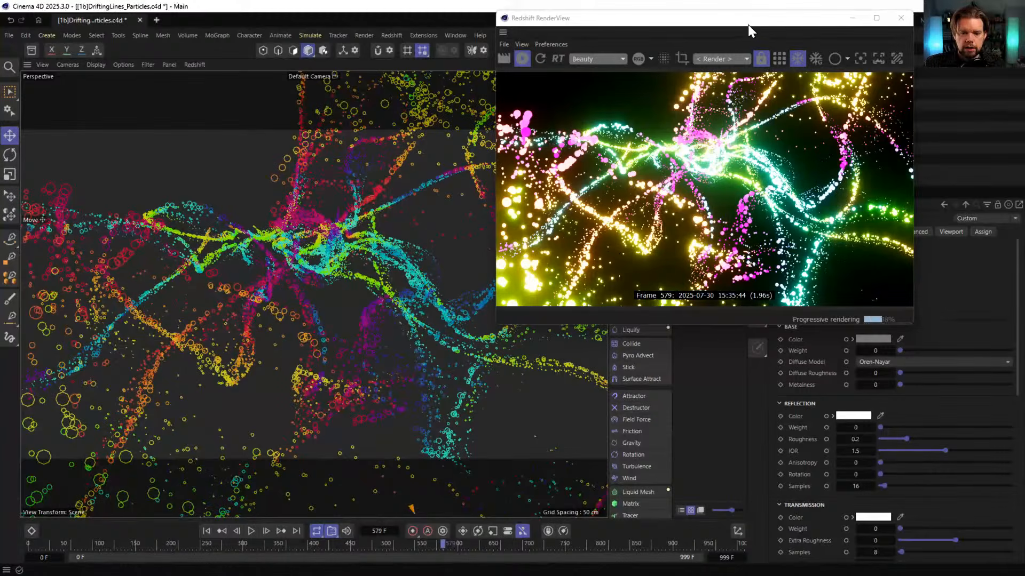
Hide the material manager and save the project
{"action": "left_click_drag", "start_coordinate": [748, 22], "coordinate": [306, 140]}
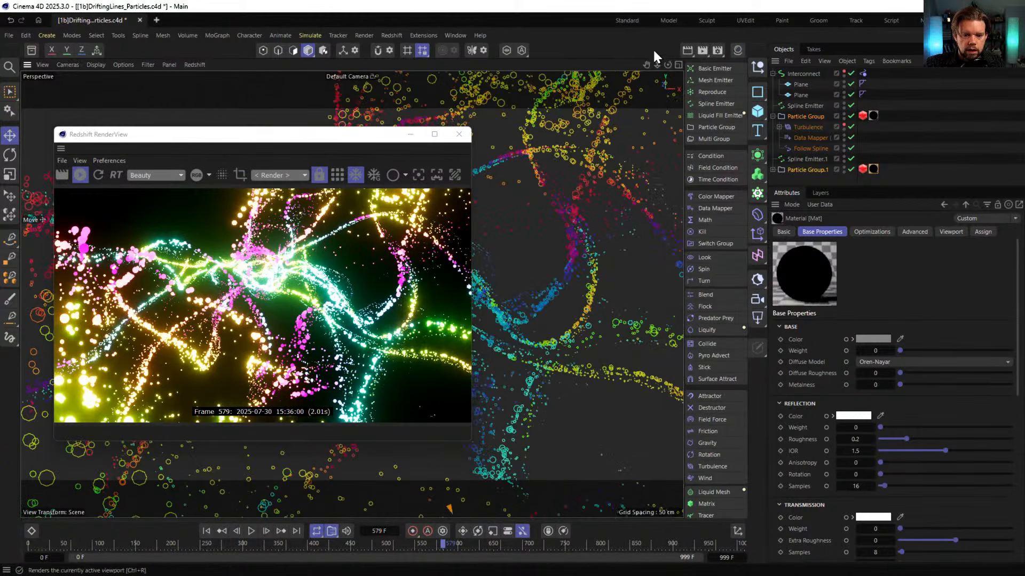
{"action": "key", "text": "shift+F2"}
{"action": "key", "text": "ctrl+s"}
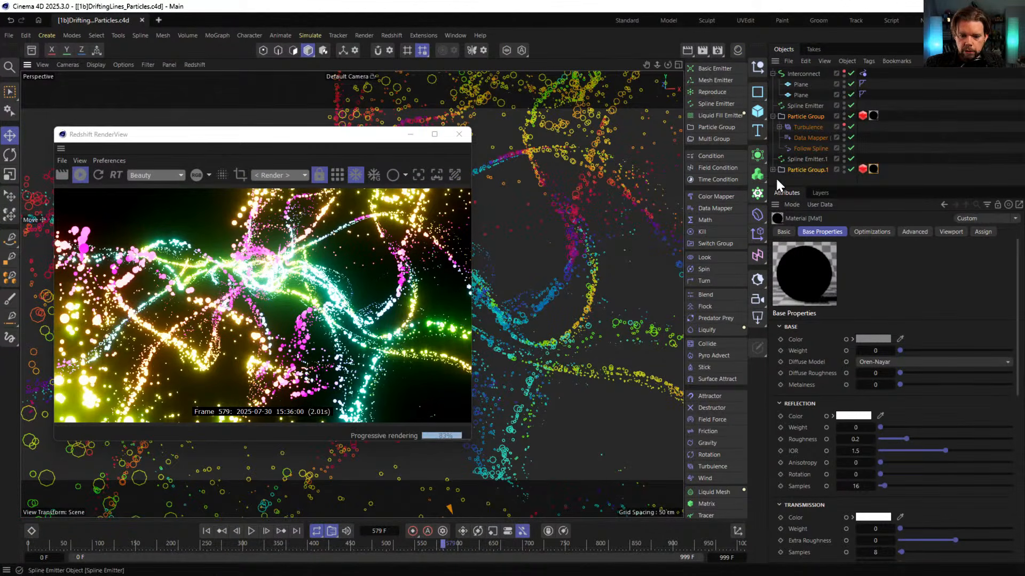
Add a Redshift camera at the current view, look through it, and review its Lens Effects, Background and Color Correction settings
{"action": "left_click", "coordinate": [757, 299]}
{"action": "left_click", "coordinate": [852, 74]}
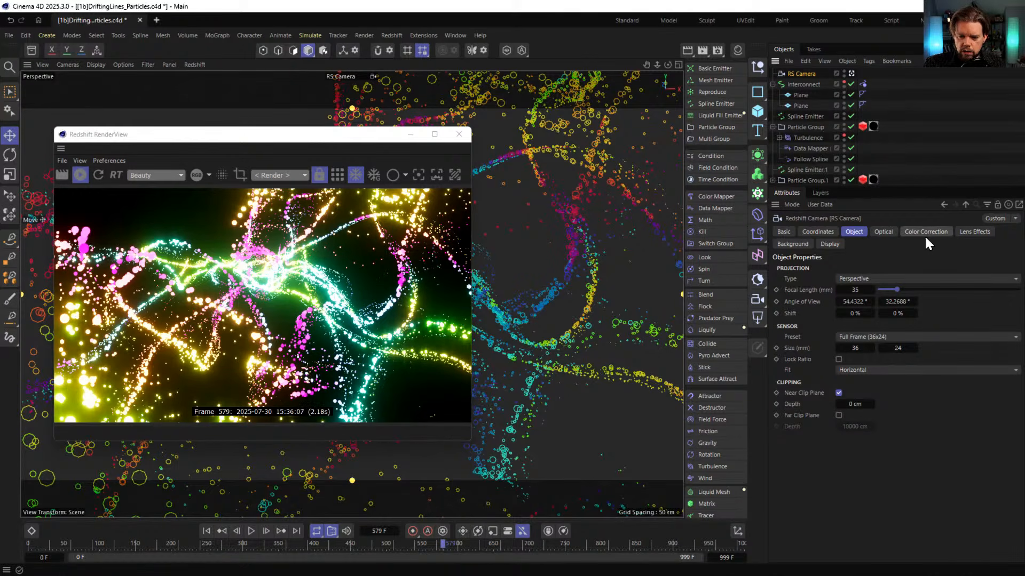
{"action": "left_click", "coordinate": [964, 233]}
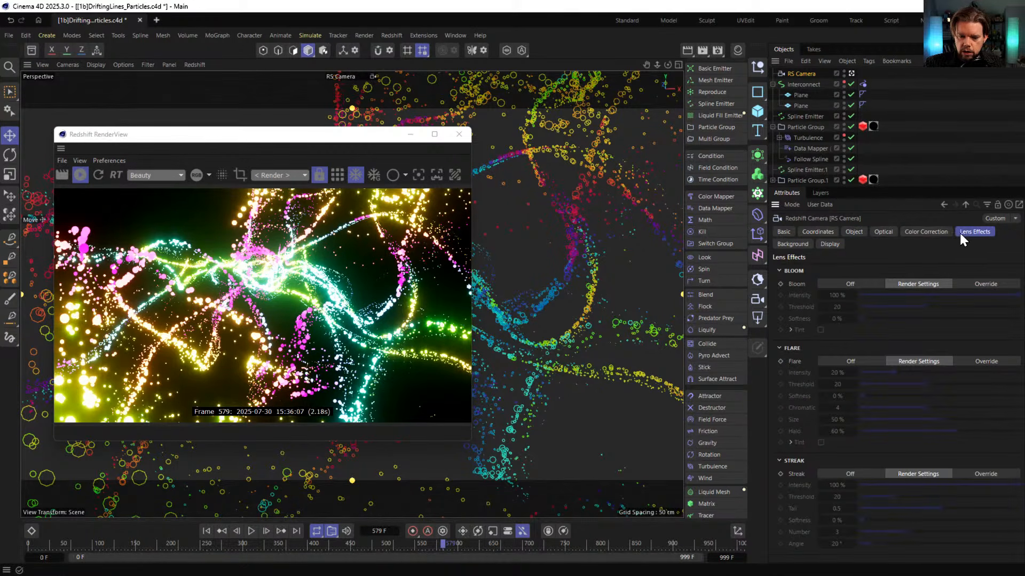
{"action": "left_click", "coordinate": [792, 244]}
{"action": "left_click", "coordinate": [926, 231]}
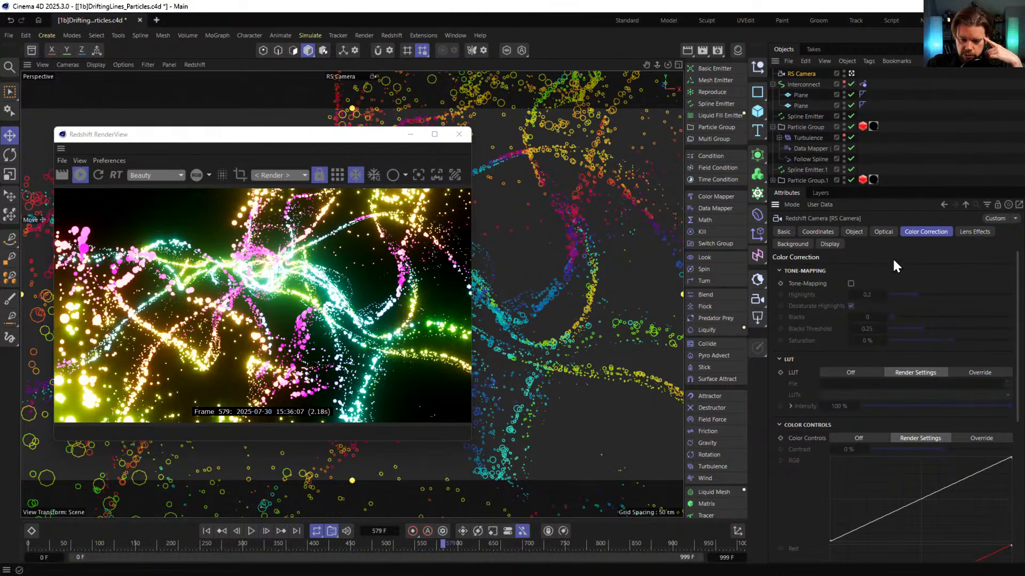
Enable Bokeh on the RS Camera and set its aperture to 0.1
{"action": "left_click", "coordinate": [881, 233]}
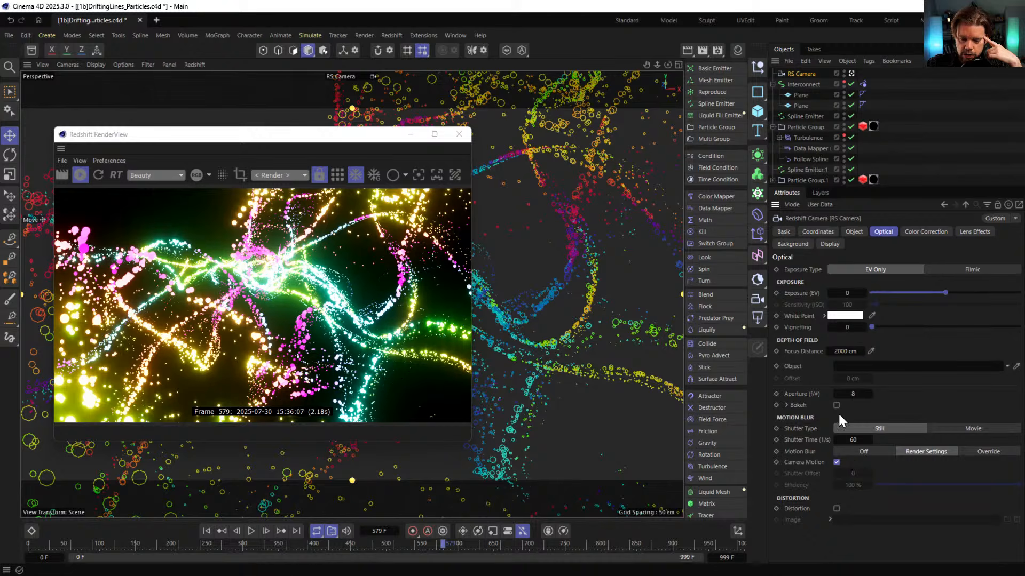
{"action": "left_click_drag", "start_coordinate": [842, 394], "coordinate": [877, 393]}
{"action": "type", "text": ".1"}
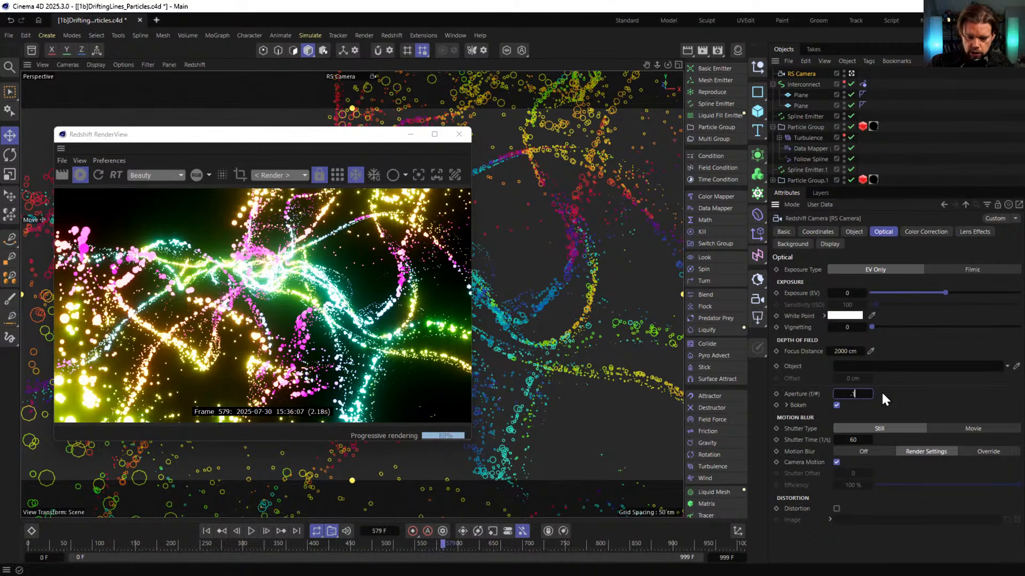
{"action": "key", "text": "Return"}
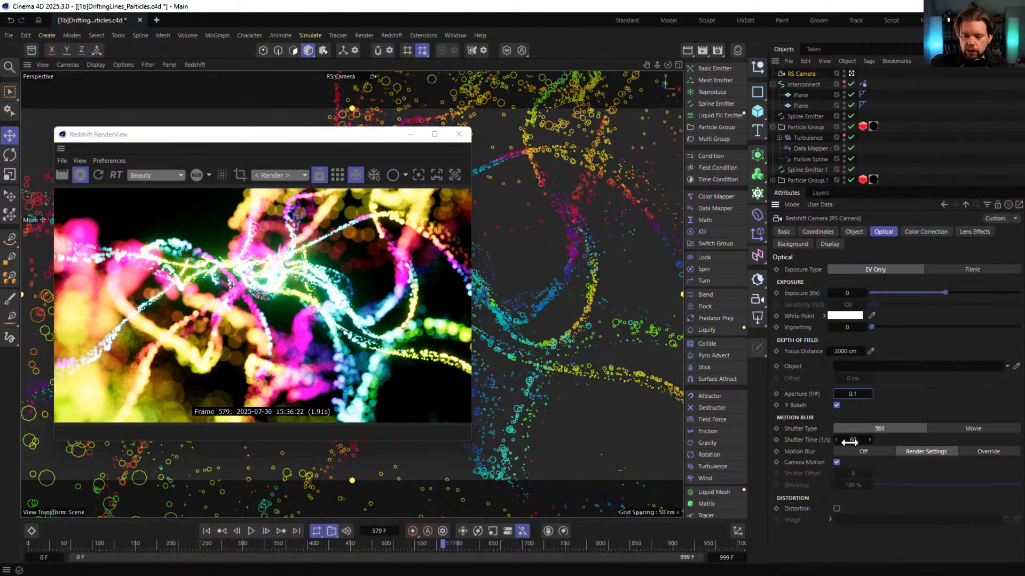
Add a Null object to the scene and show the Top view at full size
{"action": "left_click_drag", "start_coordinate": [348, 139], "coordinate": [344, 329]}
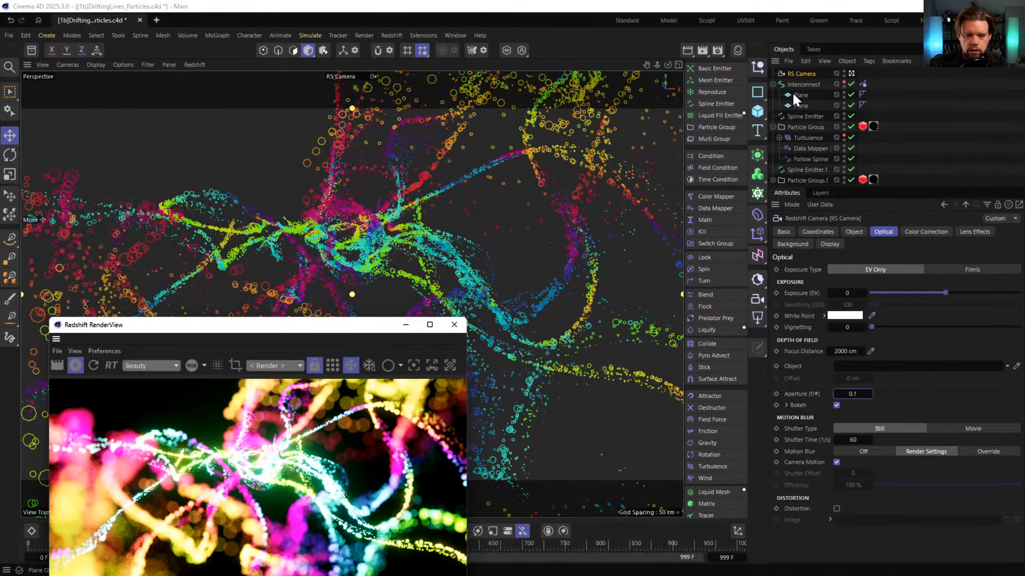
{"action": "left_click", "coordinate": [758, 67]}
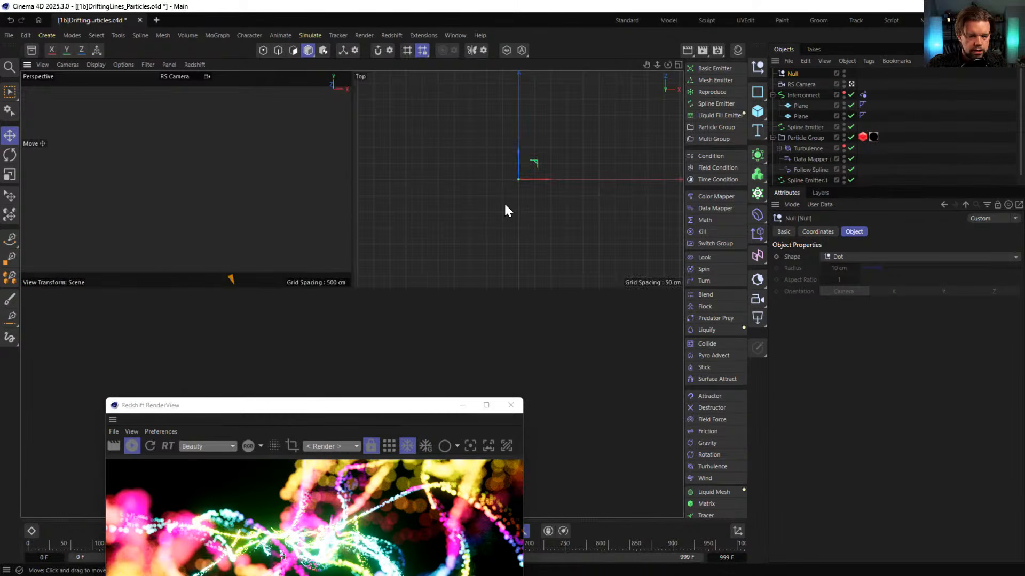
{"action": "middle_click", "coordinate": [529, 209]}
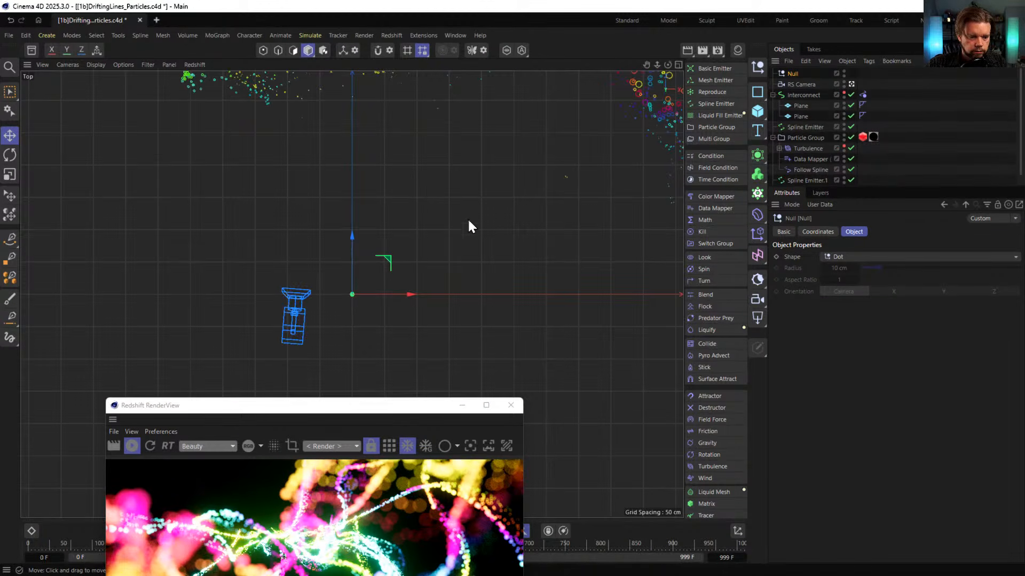
Move the null about 1,190 cm forward into the particle cloud in the Top view and rename it Focus
{"action": "scroll", "coordinate": [467, 218], "scroll_direction": "down", "scroll_amount": 6}
{"action": "middle_click_drag", "start_coordinate": [439, 211], "coordinate": [413, 345], "text": "alt"}
{"action": "left_click_drag", "start_coordinate": [447, 339], "coordinate": [442, 146]}
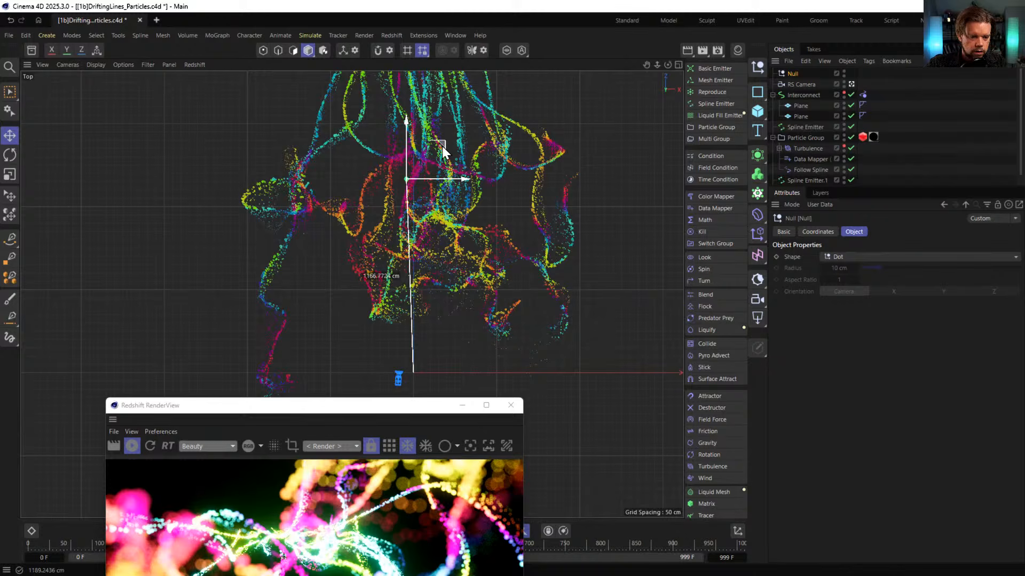
{"action": "double_click", "coordinate": [792, 74]}
{"action": "type", "text": "Focus"}
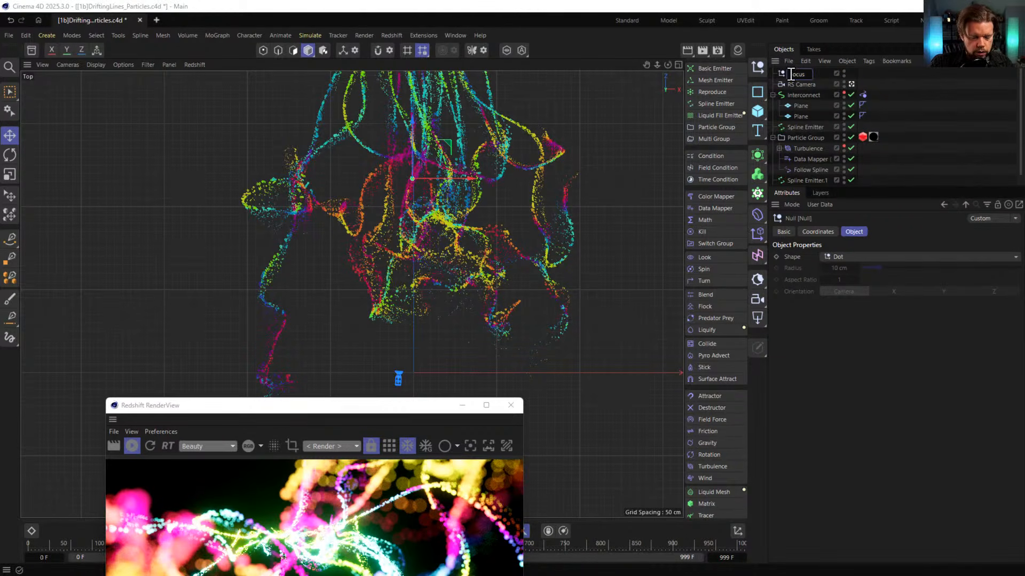
{"action": "key", "text": "Return"}
Assign the Focus null as the RS Camera's focus object and check the depth of field with the Perspective view at full size
{"action": "left_click", "coordinate": [792, 83]}
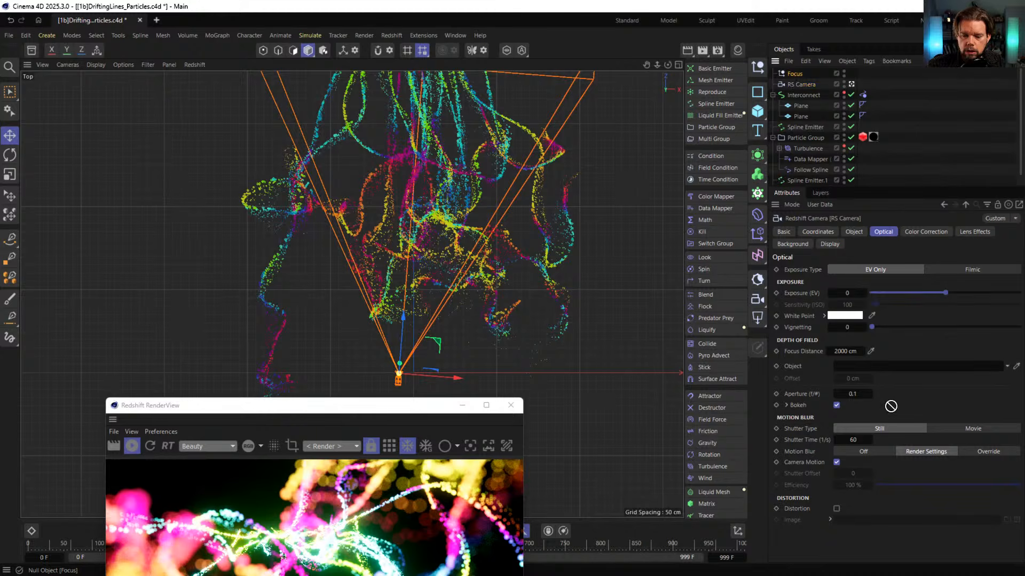
{"action": "middle_click", "coordinate": [261, 222]}
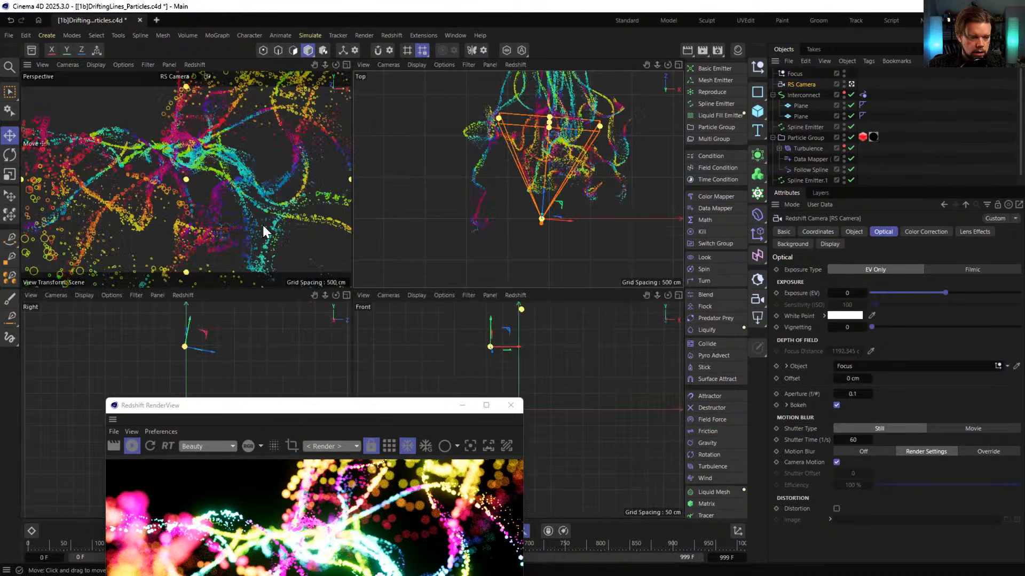
{"action": "middle_click", "coordinate": [262, 222]}
{"action": "left_click_drag", "start_coordinate": [331, 413], "coordinate": [746, 248]}
{"action": "mouse_move", "coordinate": [327, 258]}
{"action": "left_mouse_down", "text": "alt"}
{"action": "mouse_move", "coordinate": [343, 258]}
{"action": "mouse_move", "coordinate": [408, 211]}
{"action": "mouse_move", "coordinate": [316, 245]}
{"action": "left_mouse_up", "text": "alt"}
{"action": "left_click_drag", "start_coordinate": [269, 222], "coordinate": [59, 376], "text": "alt"}
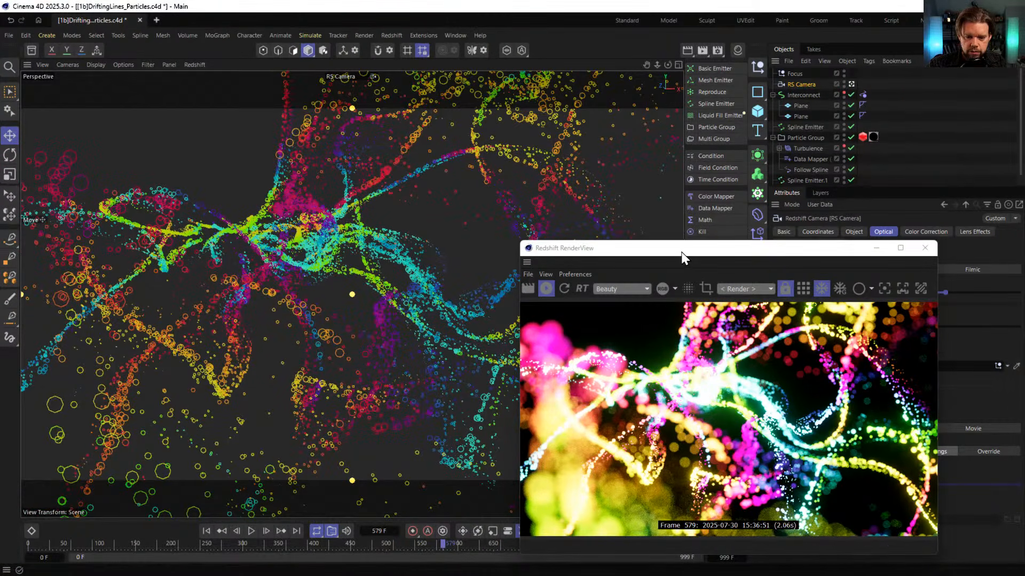
{"action": "left_click_drag", "start_coordinate": [683, 251], "coordinate": [310, 140]}
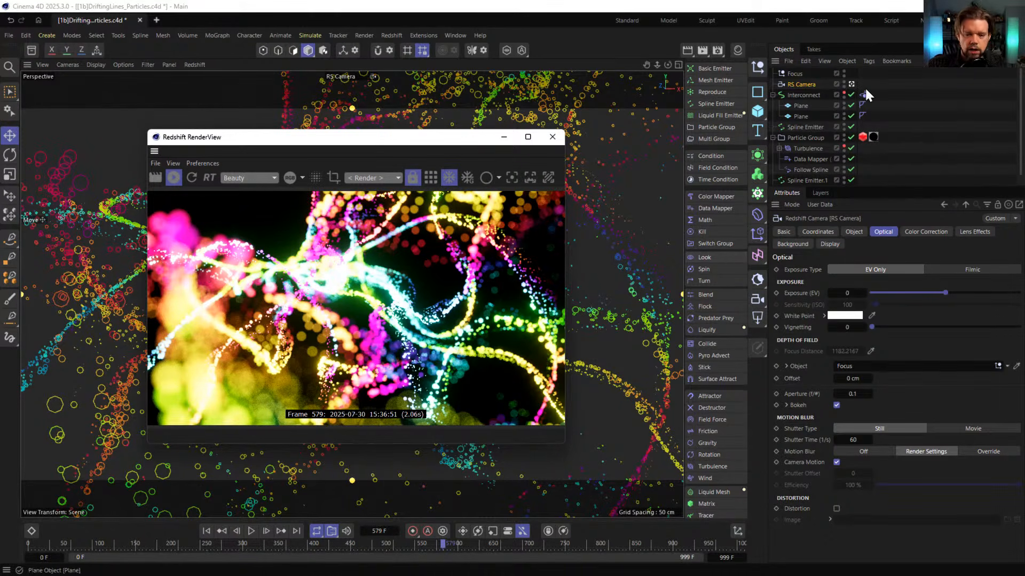
Set the RS Camera's bokeh diaphragm to Bladed with 6 blades
{"action": "left_click", "coordinate": [797, 87]}
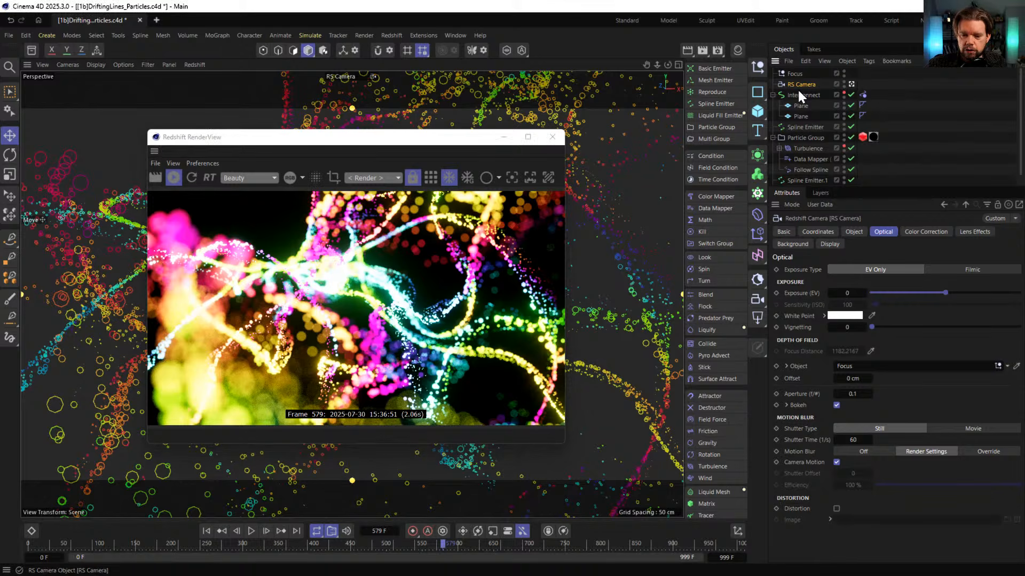
{"action": "left_click", "coordinate": [786, 406]}
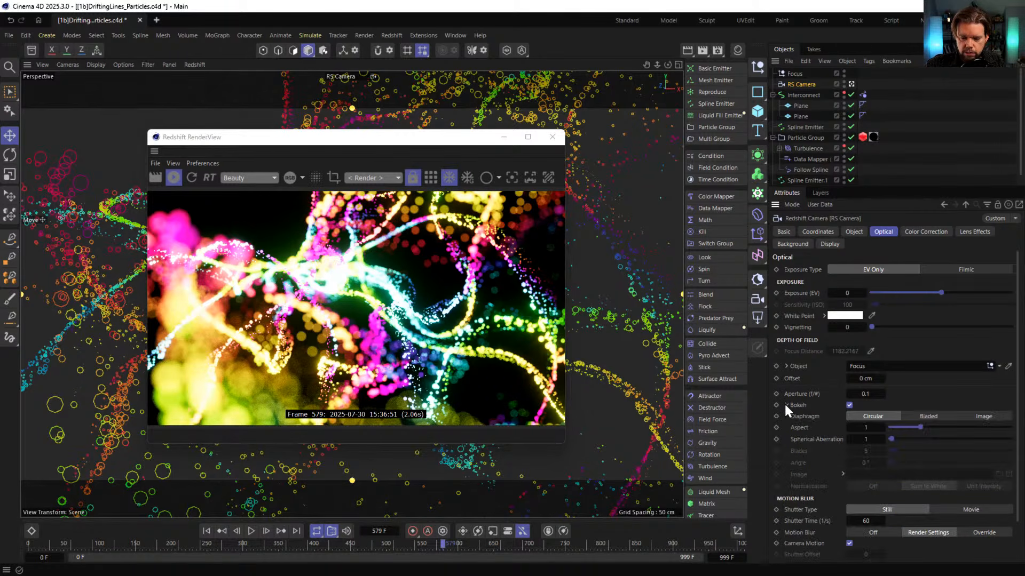
{"action": "left_click", "coordinate": [924, 417]}
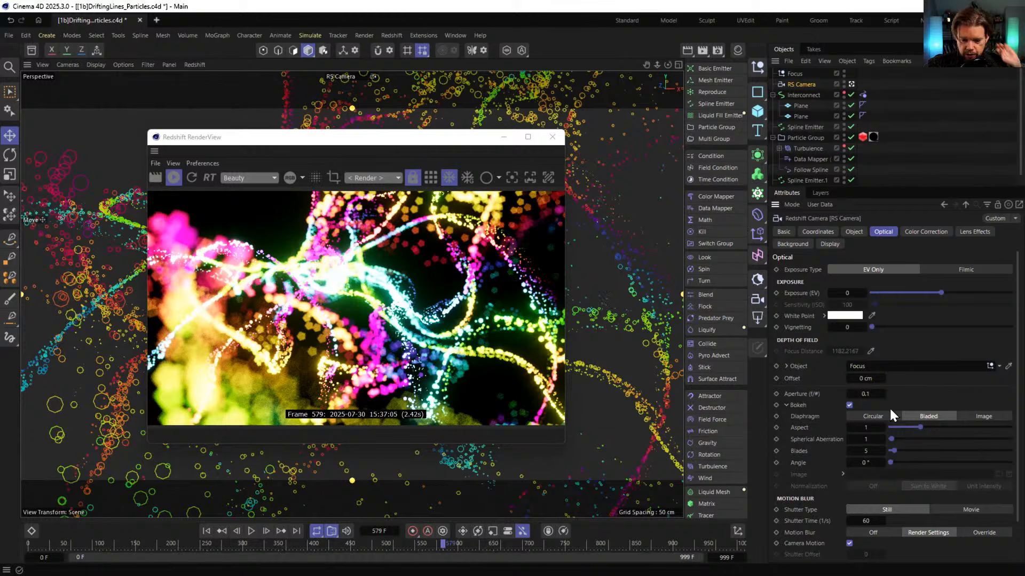
{"action": "left_click_drag", "start_coordinate": [889, 451], "coordinate": [887, 450]}
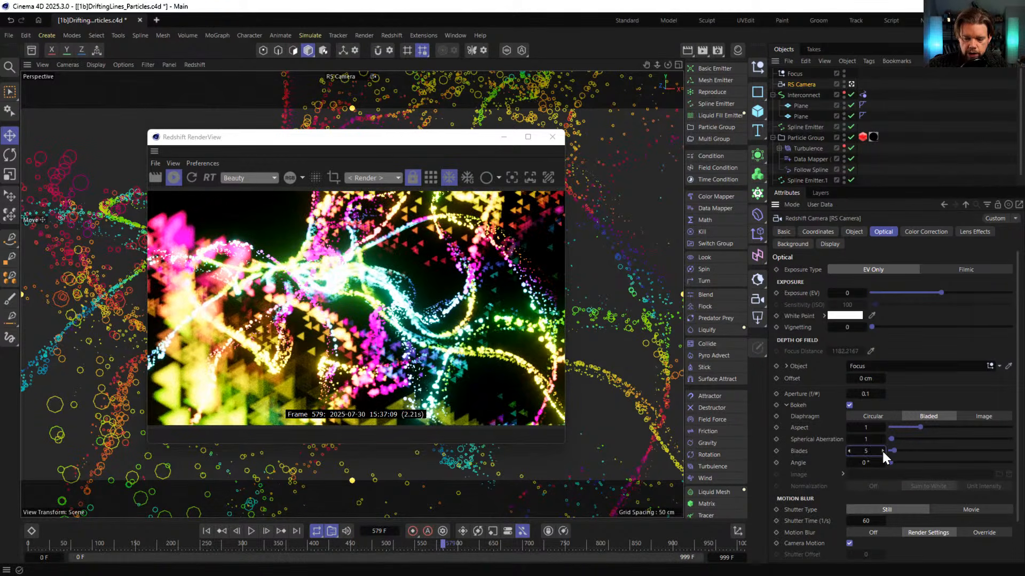
{"action": "left_click", "coordinate": [881, 451]}
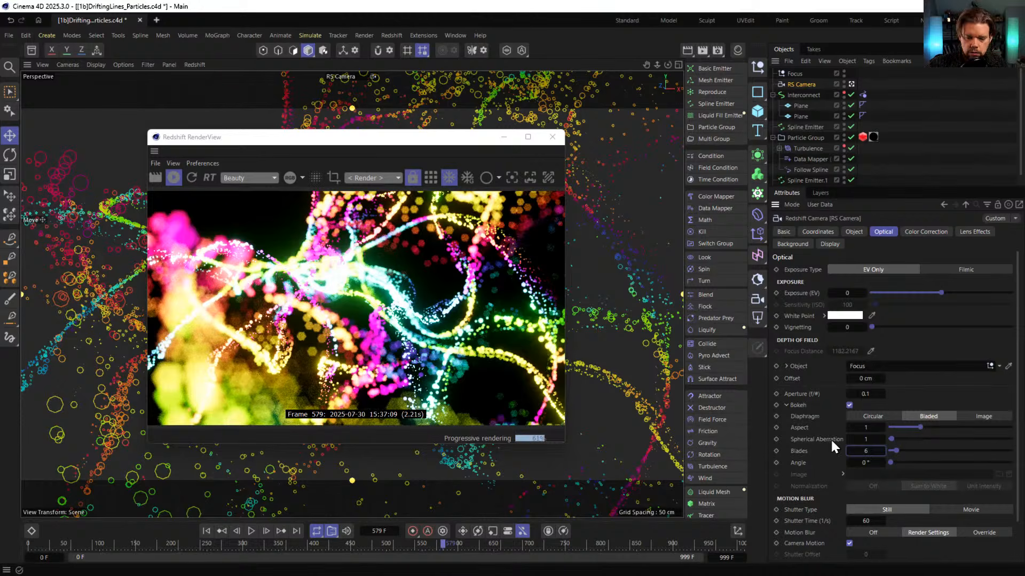
{"action": "left_click", "coordinate": [798, 450]}
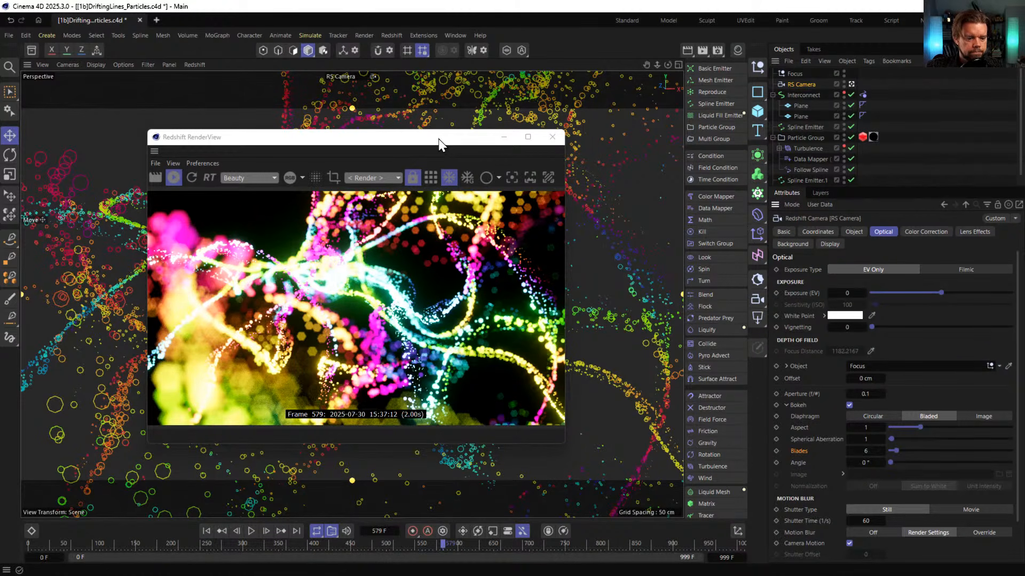
Try to reframe the camera view around the Interconnect splines and their planes, and close the RenderView
{"action": "left_click_drag", "start_coordinate": [436, 140], "coordinate": [887, 177]}
{"action": "left_click_drag", "start_coordinate": [350, 235], "coordinate": [160, 247], "text": "alt"}
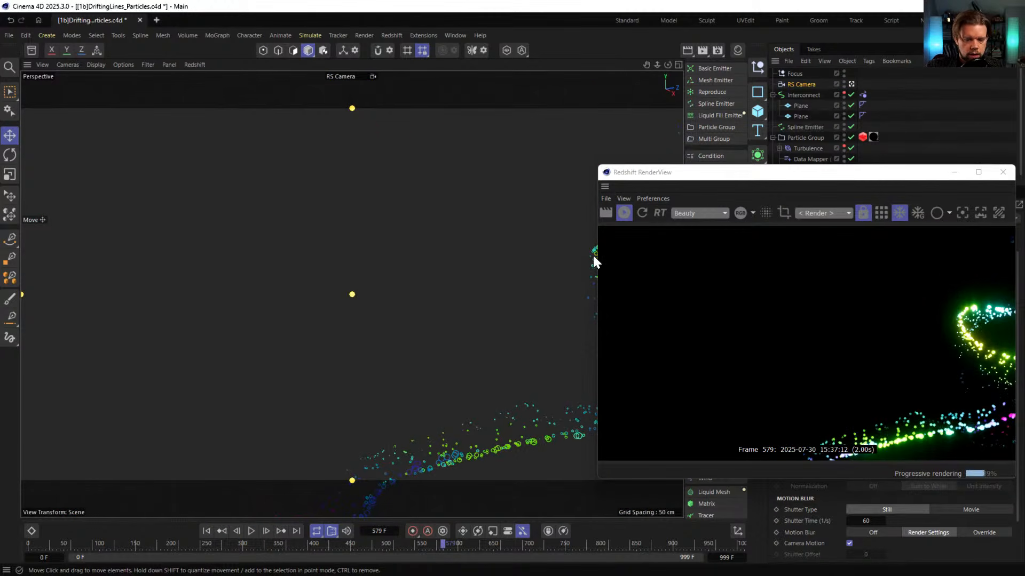
{"action": "left_click", "coordinate": [594, 262]}
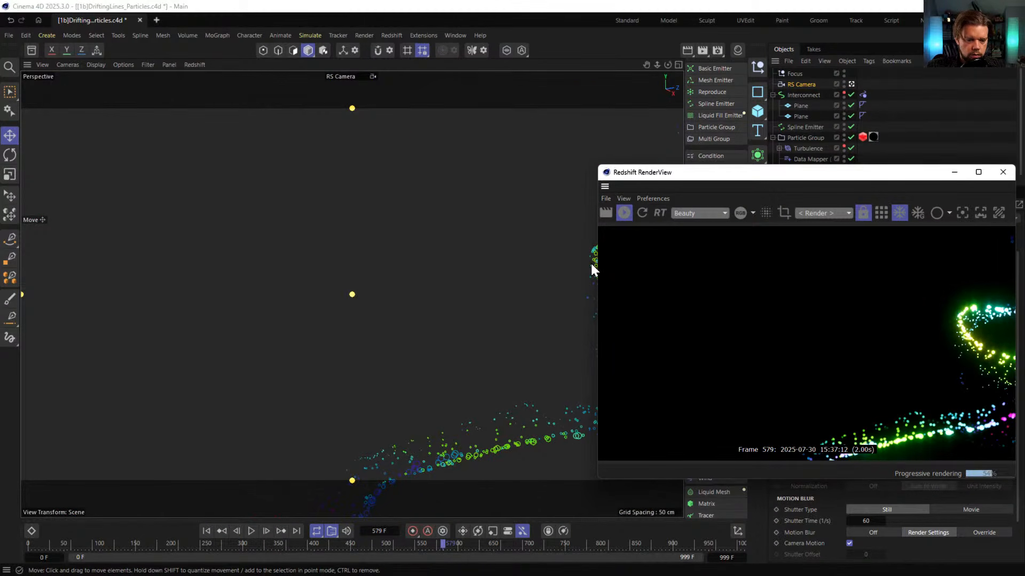
{"action": "left_click", "coordinate": [590, 260]}
{"action": "left_click_drag", "start_coordinate": [680, 174], "coordinate": [742, 205]}
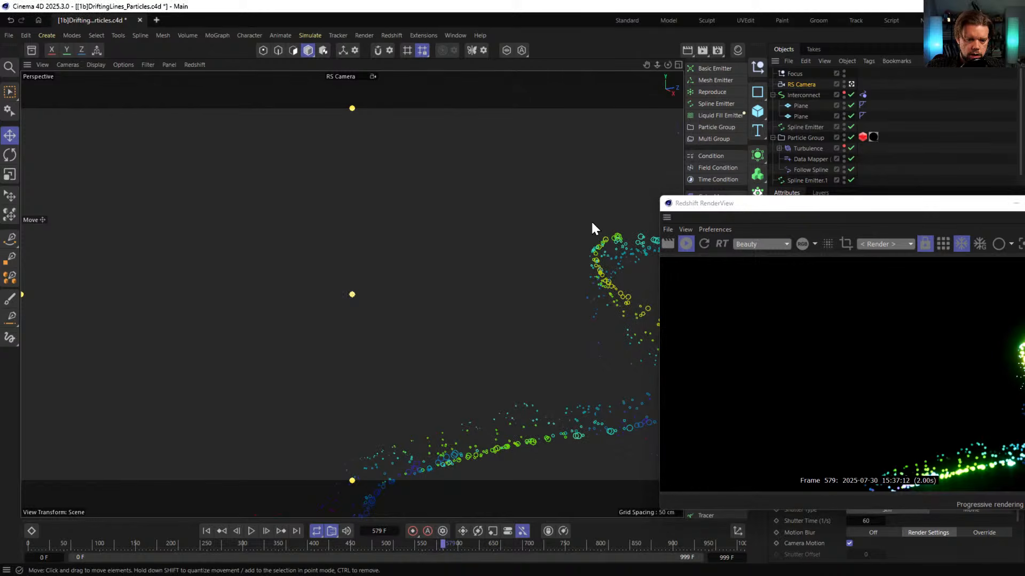
{"action": "left_click", "coordinate": [811, 94]}
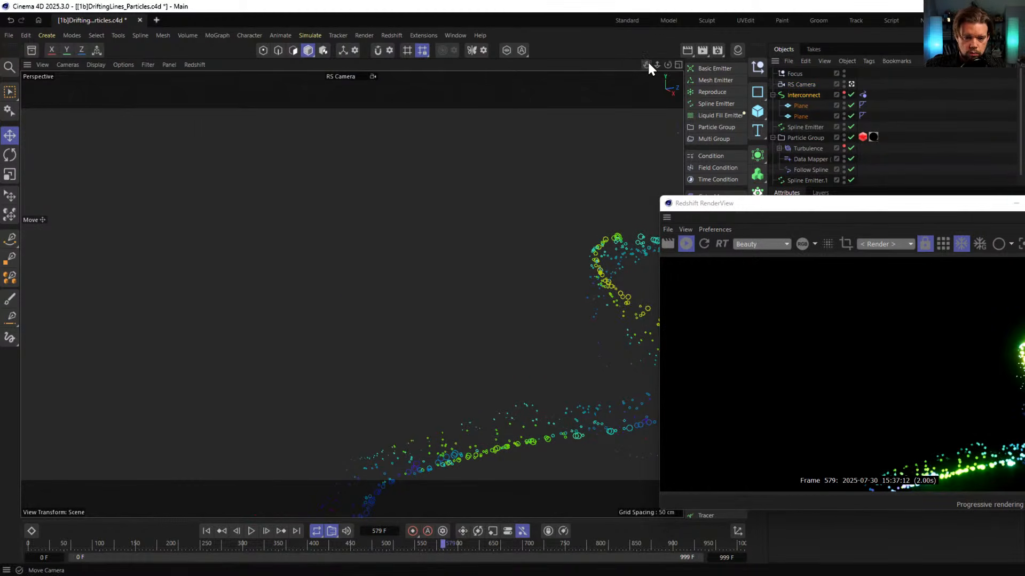
{"action": "left_click_drag", "start_coordinate": [646, 64], "coordinate": [636, 63]}
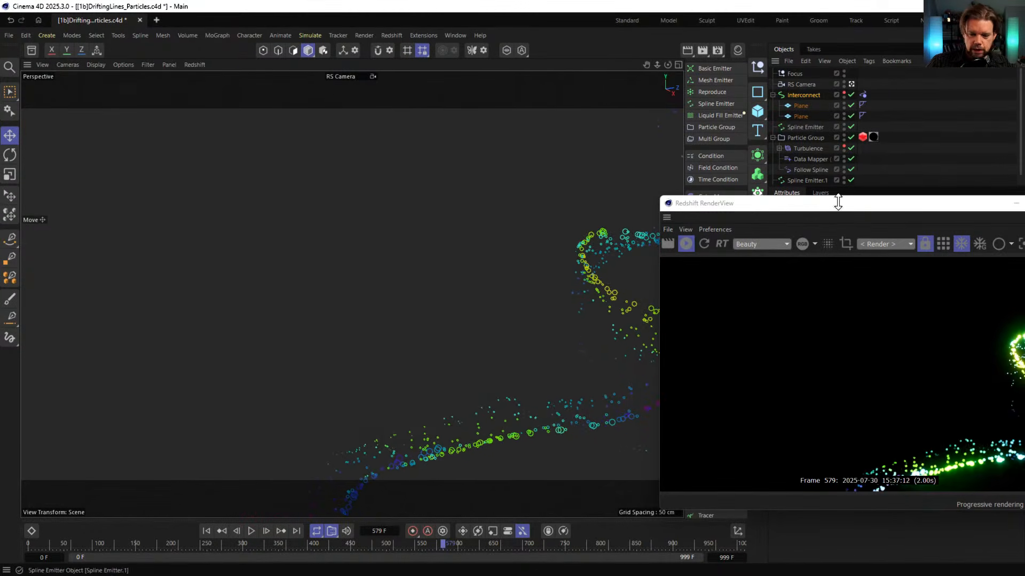
{"action": "left_click_drag", "start_coordinate": [837, 203], "coordinate": [330, 120]}
{"action": "left_click", "coordinate": [552, 120]}
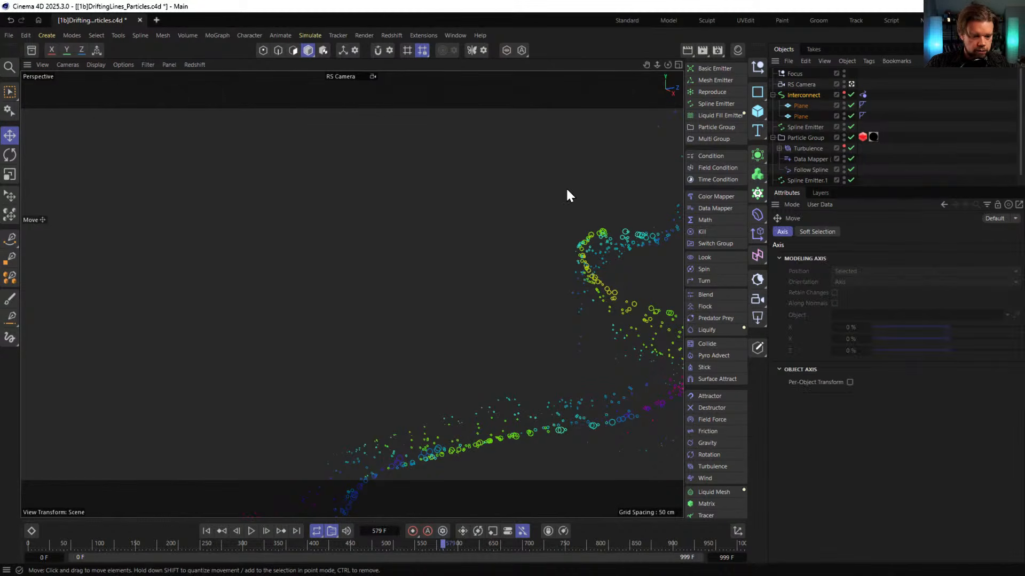
{"action": "left_click", "coordinate": [795, 106]}
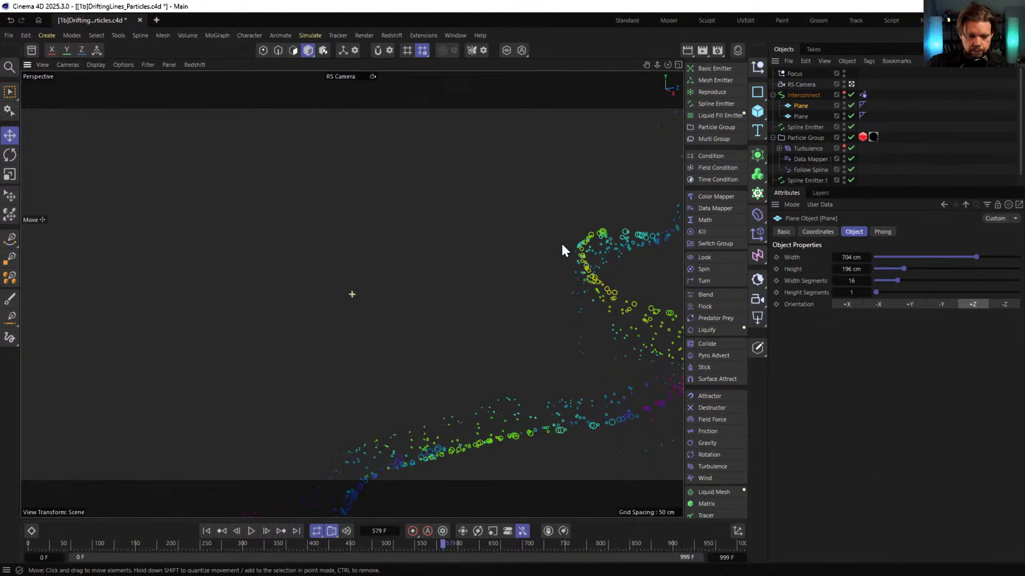
{"action": "right_click_drag", "start_coordinate": [621, 265], "coordinate": [94, 387], "text": "alt"}
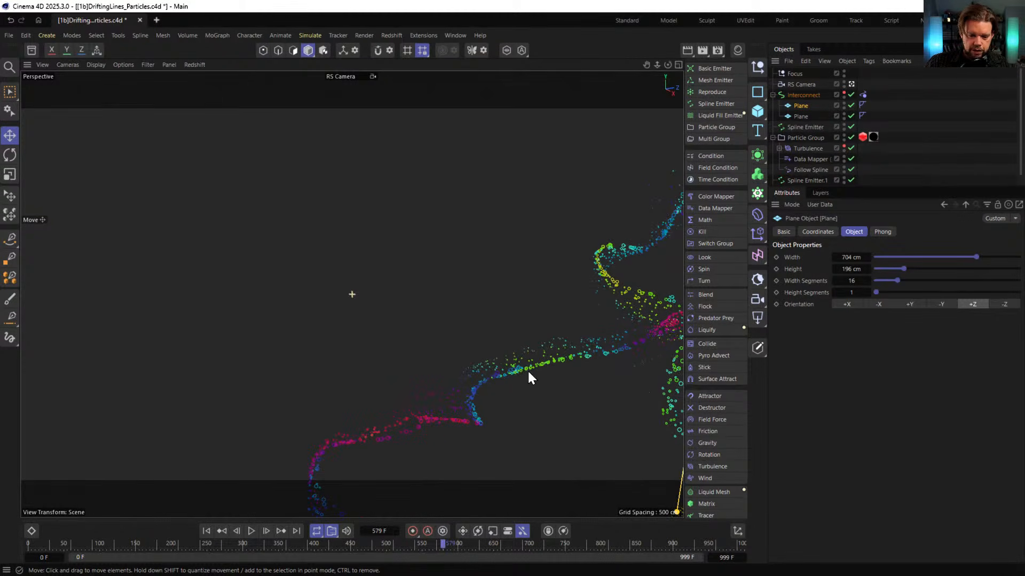
Add a Cube as an orbit pivot, turn the camera around it to frame the particle strands, and hide the cube
{"action": "left_click", "coordinate": [757, 110]}
{"action": "left_click_drag", "start_coordinate": [355, 233], "coordinate": [204, 227], "text": "alt"}
{"action": "left_click_drag", "start_coordinate": [267, 252], "coordinate": [85, 280], "text": "alt"}
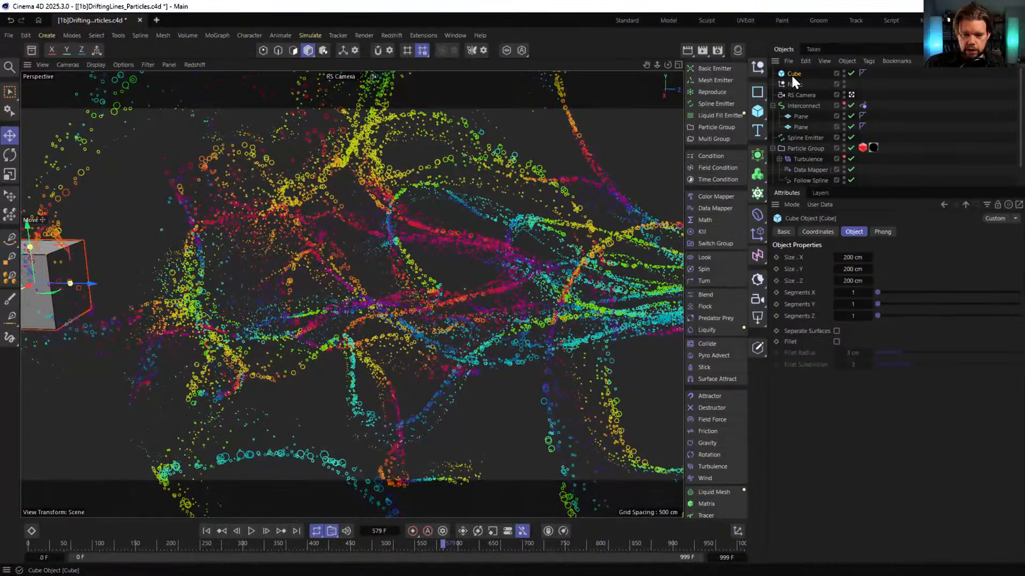
{"action": "left_click", "coordinate": [843, 71]}
Reopen the Redshift RenderView and start rendering the new camera angle
{"action": "left_click", "coordinate": [395, 35]}
{"action": "left_click", "coordinate": [430, 123]}
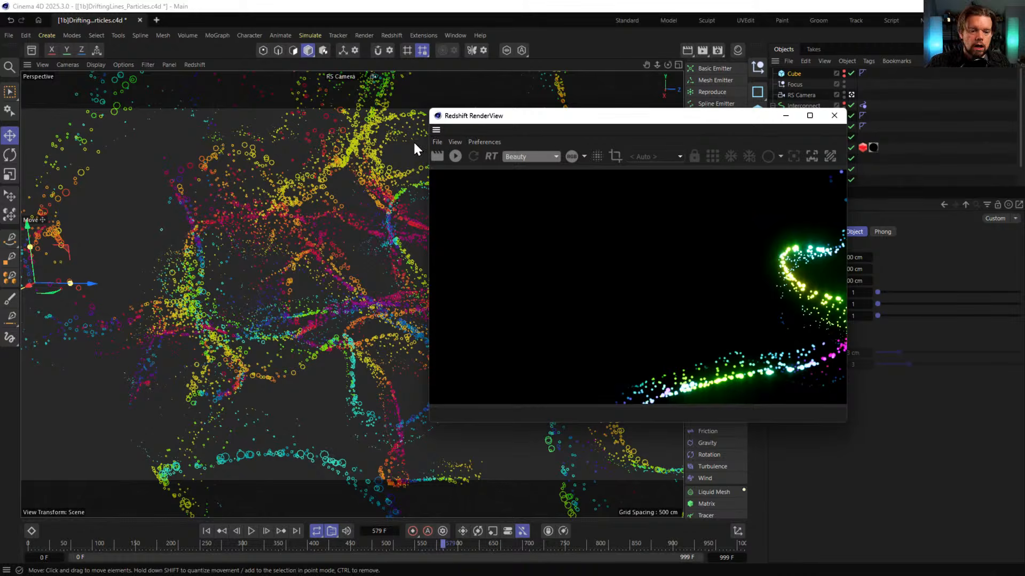
{"action": "left_click", "coordinate": [455, 155]}
{"action": "left_click_drag", "start_coordinate": [504, 118], "coordinate": [230, 81]}
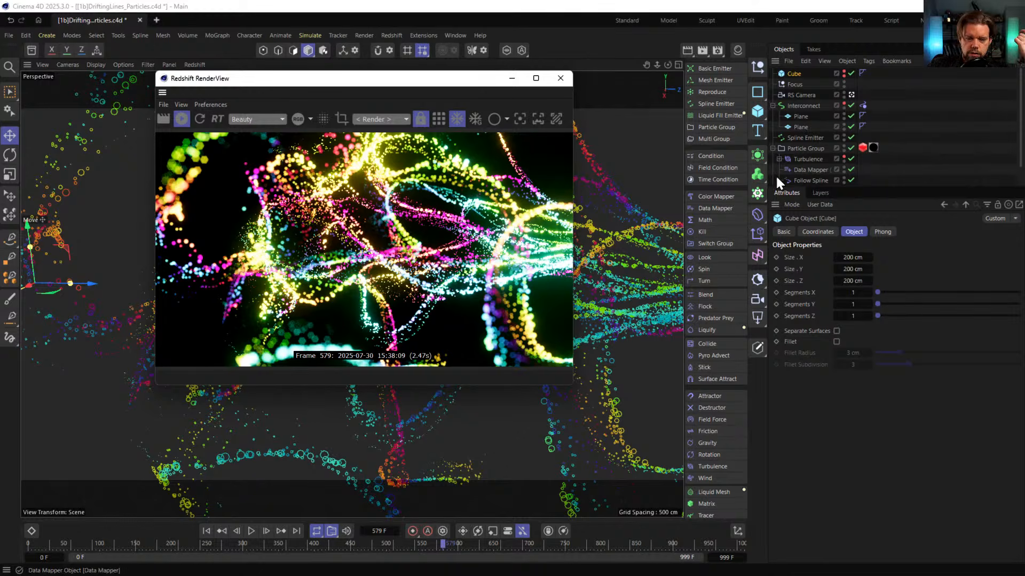
Copy the Particle Group's RS Object and material tags onto Interconnect and open the copied RS Object tag's settings
{"action": "left_click_drag", "start_coordinate": [886, 152], "coordinate": [877, 110]}
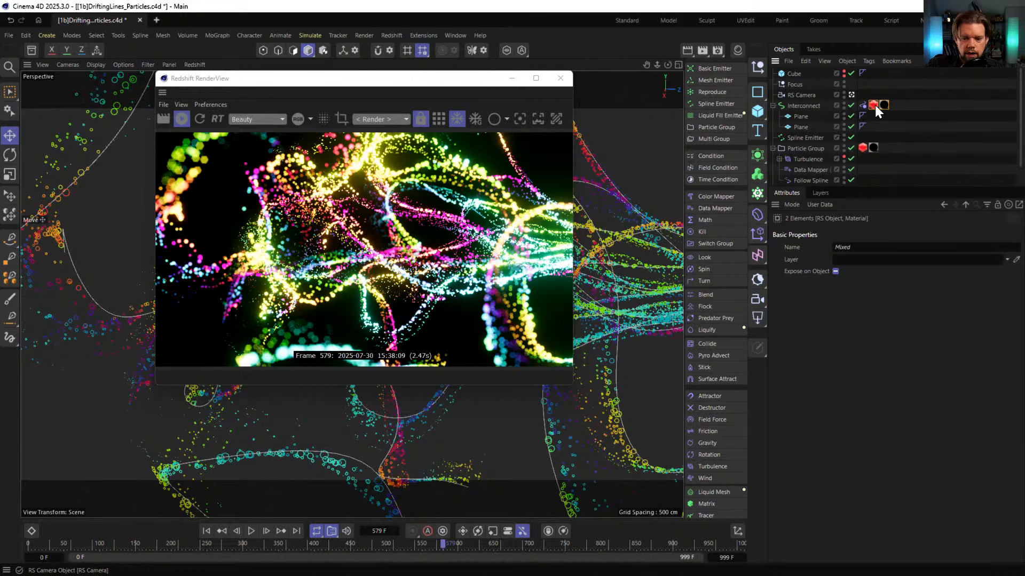
{"action": "left_click", "coordinate": [874, 104]}
{"action": "left_click", "coordinate": [839, 231]}
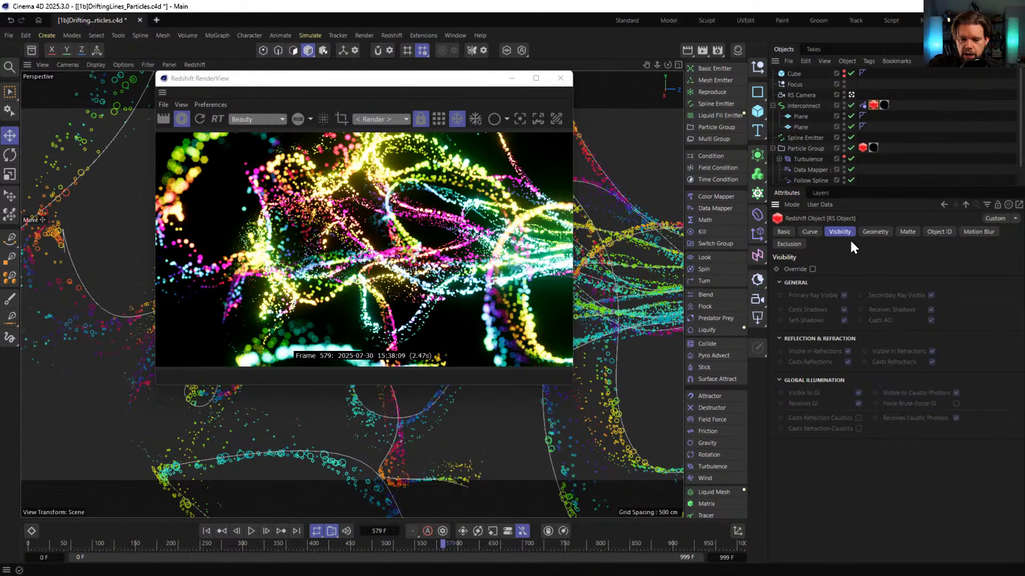
Set the Interconnect RS Object tag's curve mode to Hair Strands with a thickness of 11
{"action": "left_click", "coordinate": [816, 232]}
{"action": "left_click", "coordinate": [848, 270]}
{"action": "left_click", "coordinate": [862, 292]}
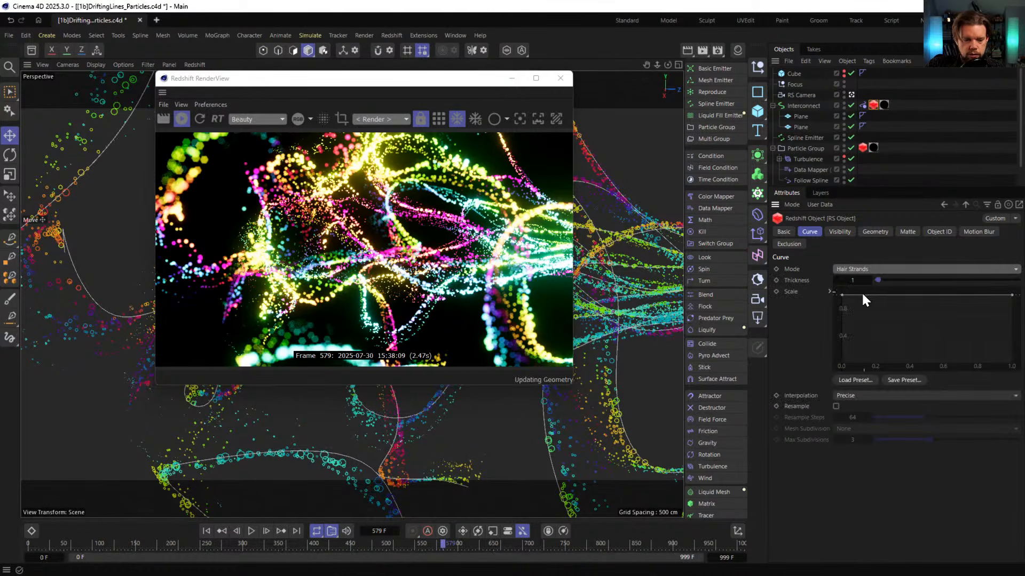
{"action": "double_click", "coordinate": [852, 281]}
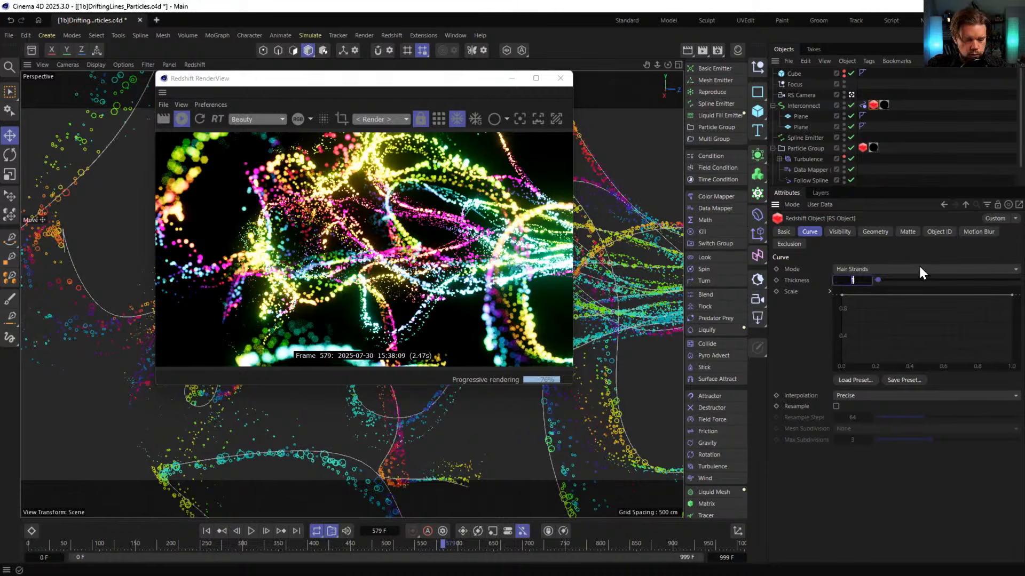
{"action": "type", "text": "11"}
{"action": "key", "text": "Return"}
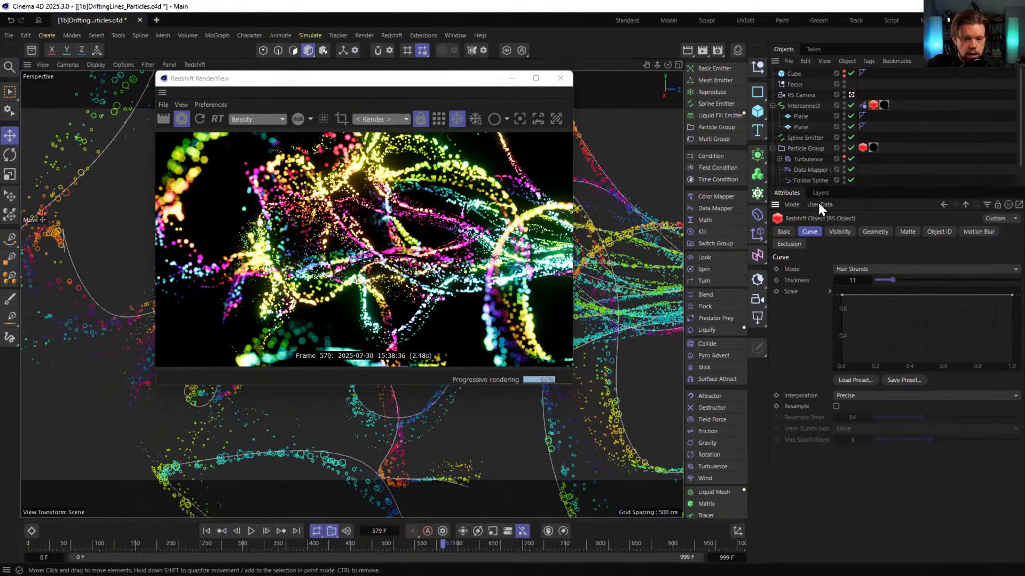
Show the material manager, duplicate the Mat material, and assign the copy to Interconnect's material tag
{"action": "left_click", "coordinate": [804, 105]}
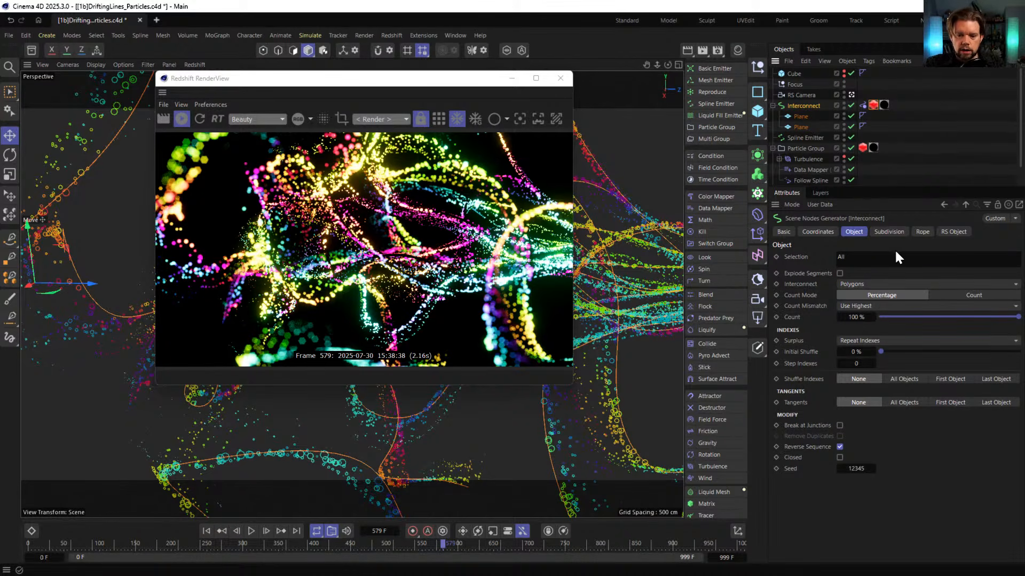
{"action": "left_click", "coordinate": [736, 49]}
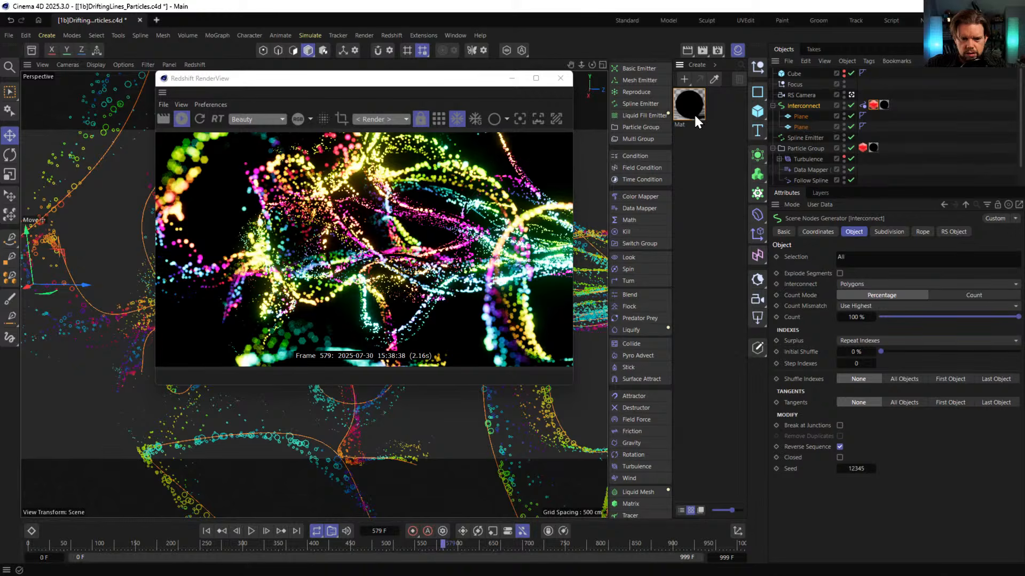
{"action": "double_click", "coordinate": [691, 136]}
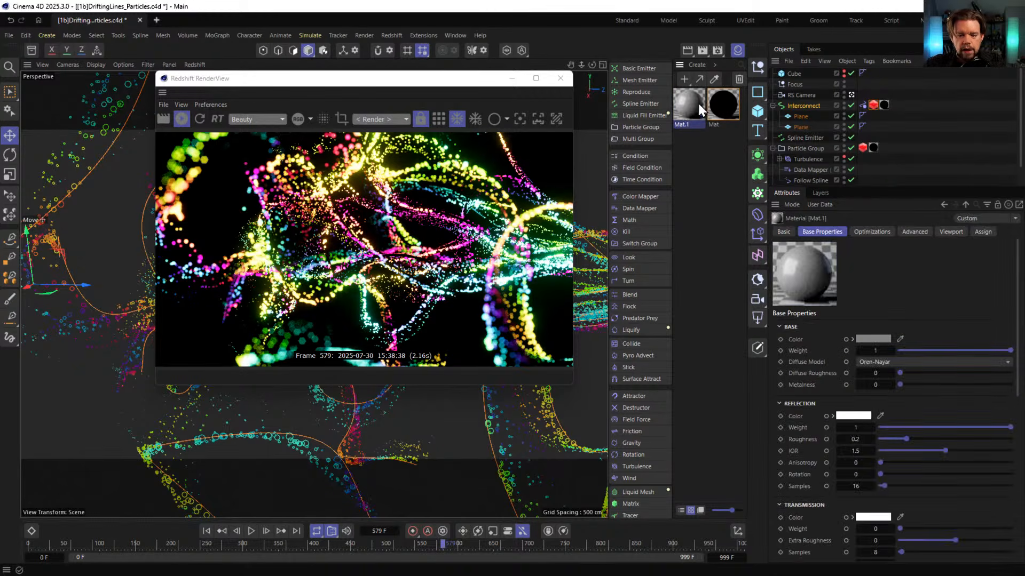
{"action": "key", "text": "Delete"}
{"action": "left_click_drag", "start_coordinate": [692, 103], "coordinate": [710, 155], "text": "ctrl"}
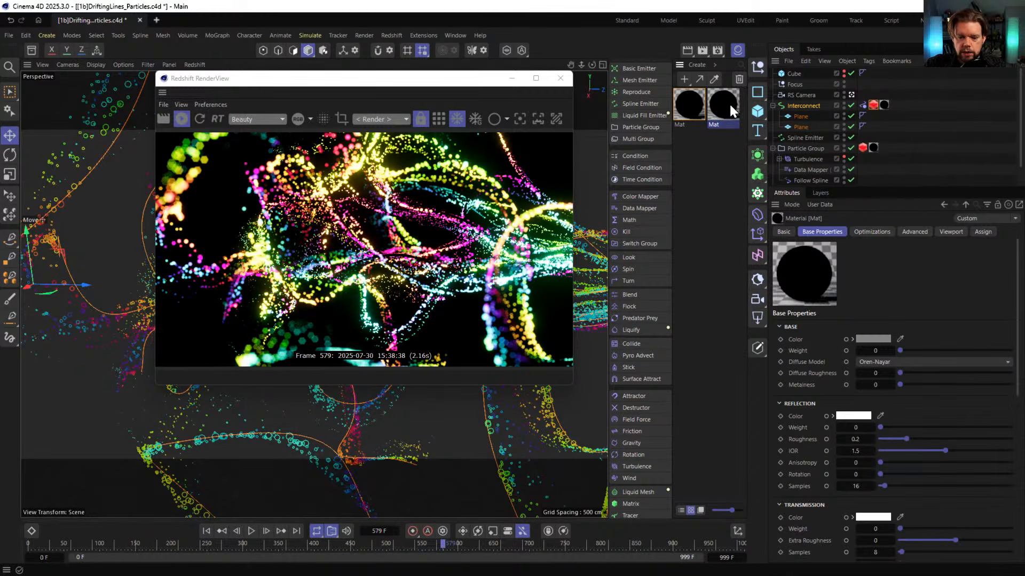
{"action": "left_click_drag", "start_coordinate": [728, 102], "coordinate": [886, 105]}
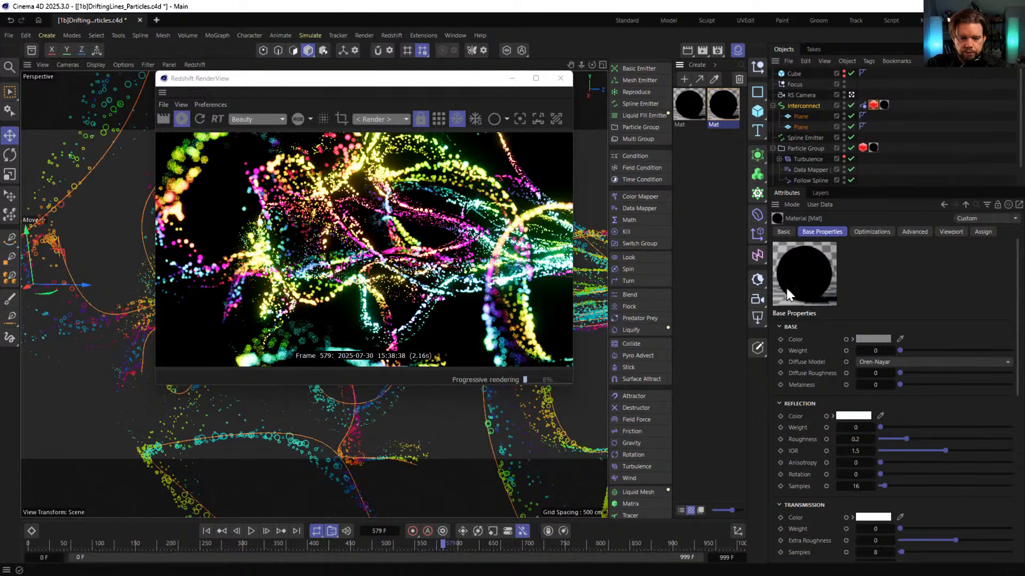
Open the duplicated material in the Node Editor and delete its Color User Data node
{"action": "double_click", "coordinate": [721, 119]}
{"action": "left_click", "coordinate": [517, 237]}
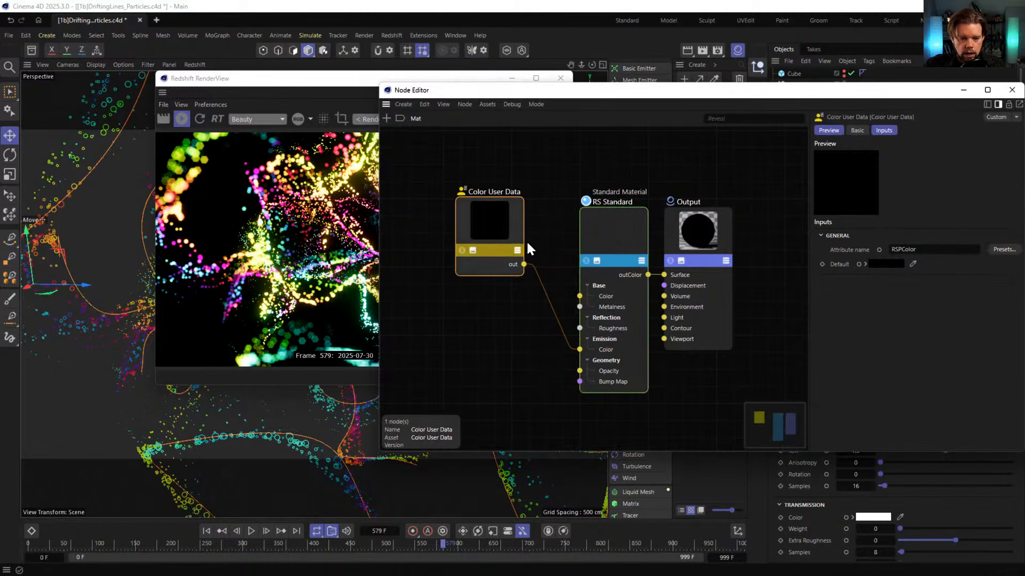
{"action": "key", "text": "Delete"}
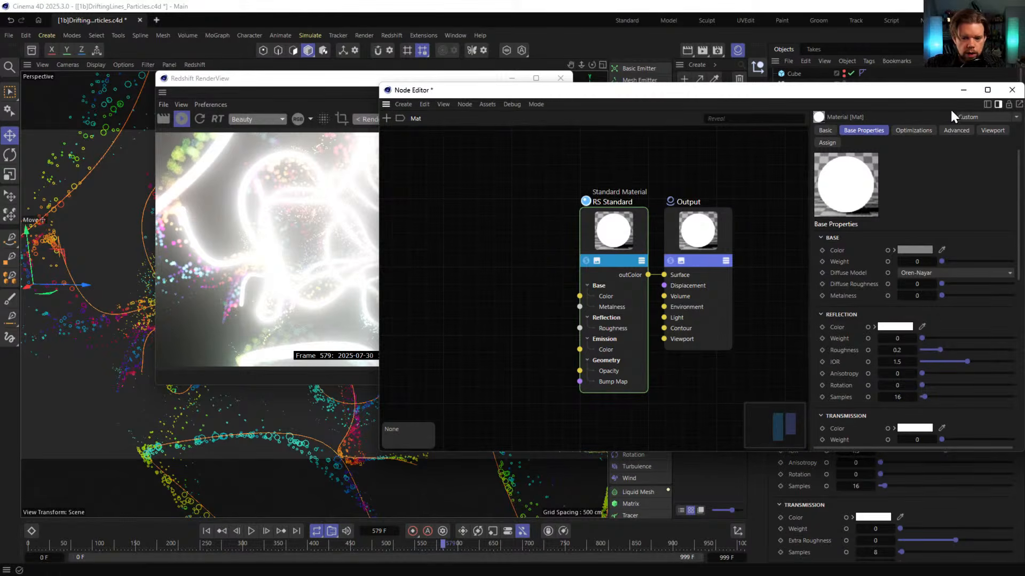
Close the Node Editor and set the Interconnect RS Object tag's hair strand thickness to 1
{"action": "left_click", "coordinate": [1011, 90]}
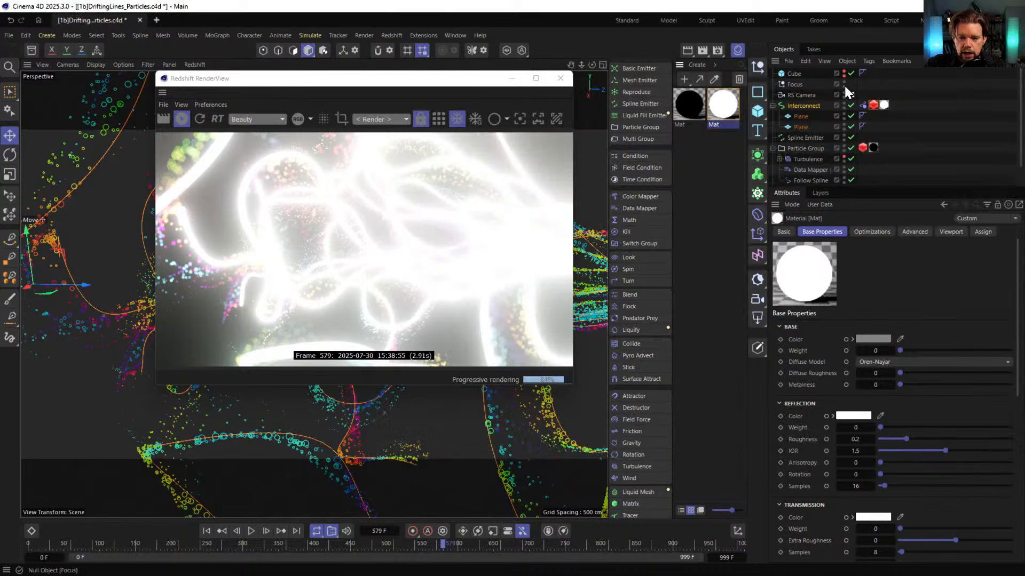
{"action": "left_click", "coordinate": [873, 105]}
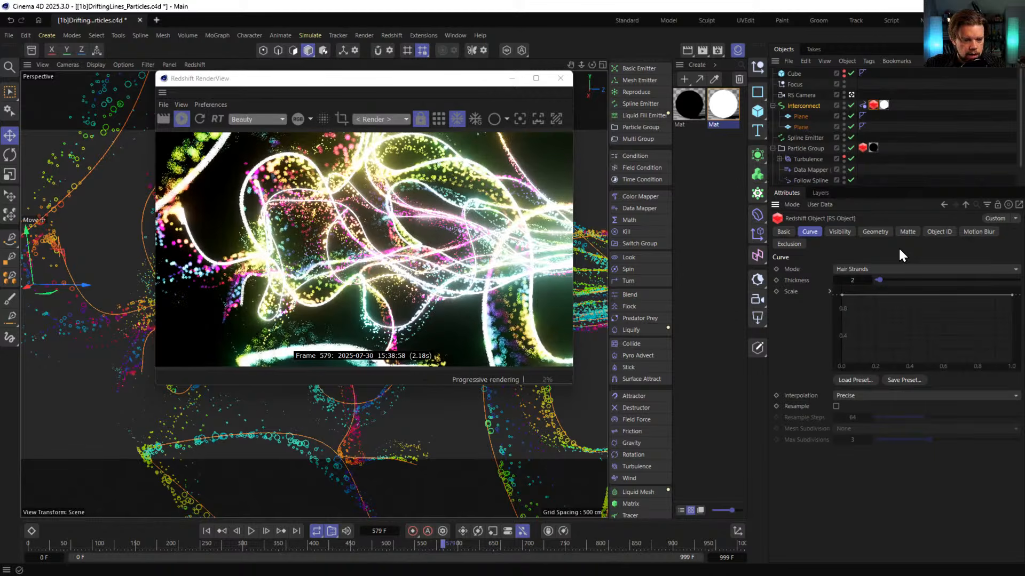
{"action": "double_click", "coordinate": [854, 280]}
{"action": "type", "text": "1"}
{"action": "key", "text": "Return"}
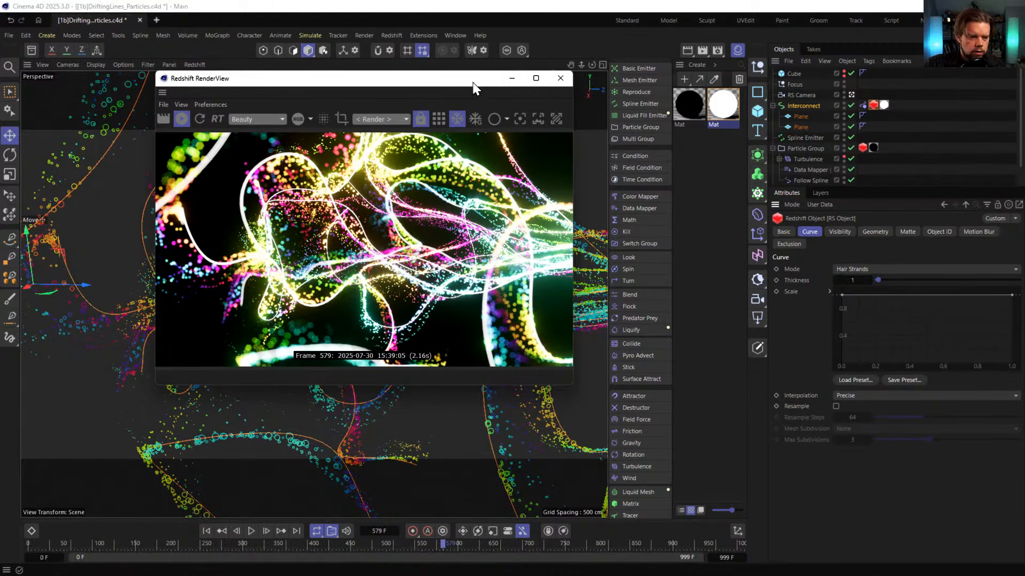
Set the emission rate of both Spline Emitter.1 and Spline Emitter to 30000 per second
{"action": "left_click_drag", "start_coordinate": [473, 82], "coordinate": [403, 100]}
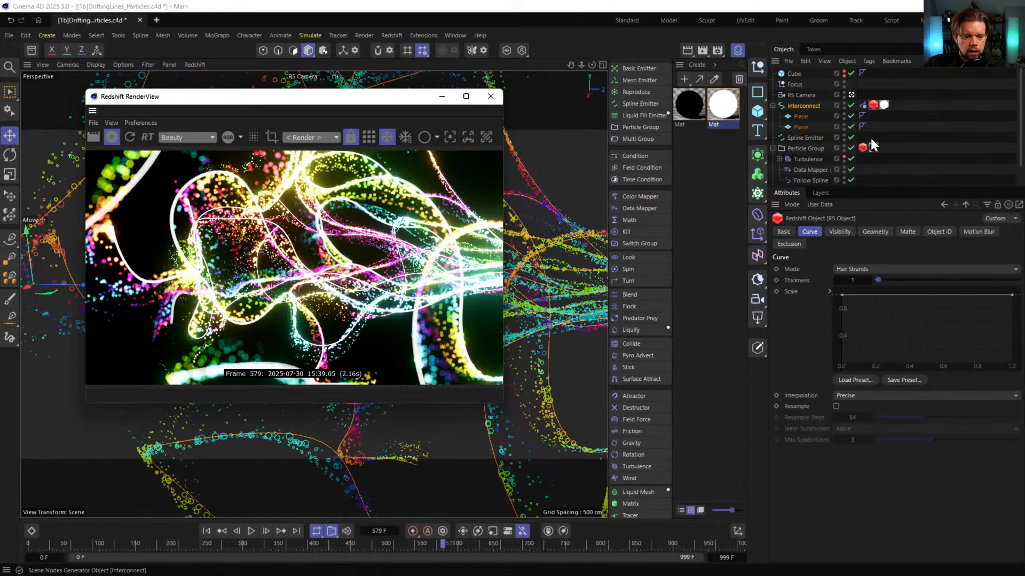
{"action": "scroll", "coordinate": [809, 159], "scroll_direction": "down", "scroll_amount": 2}
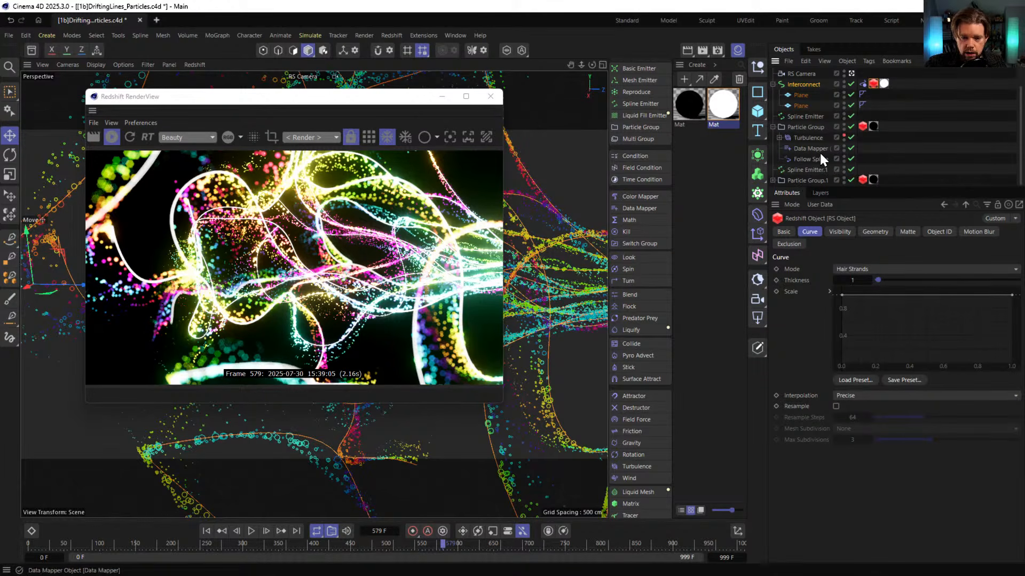
{"action": "left_click", "coordinate": [807, 167]}
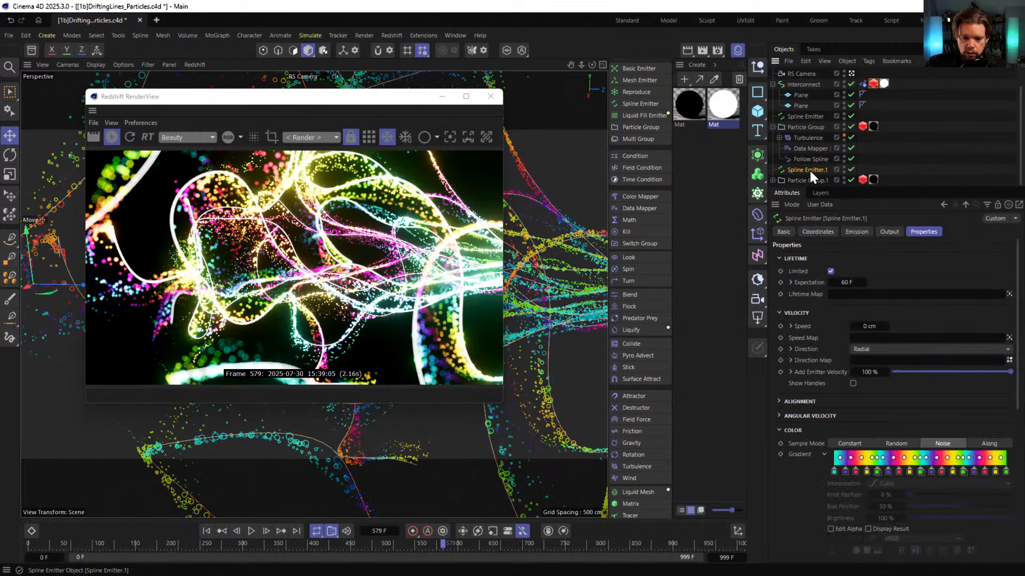
{"action": "left_click", "coordinate": [857, 233]}
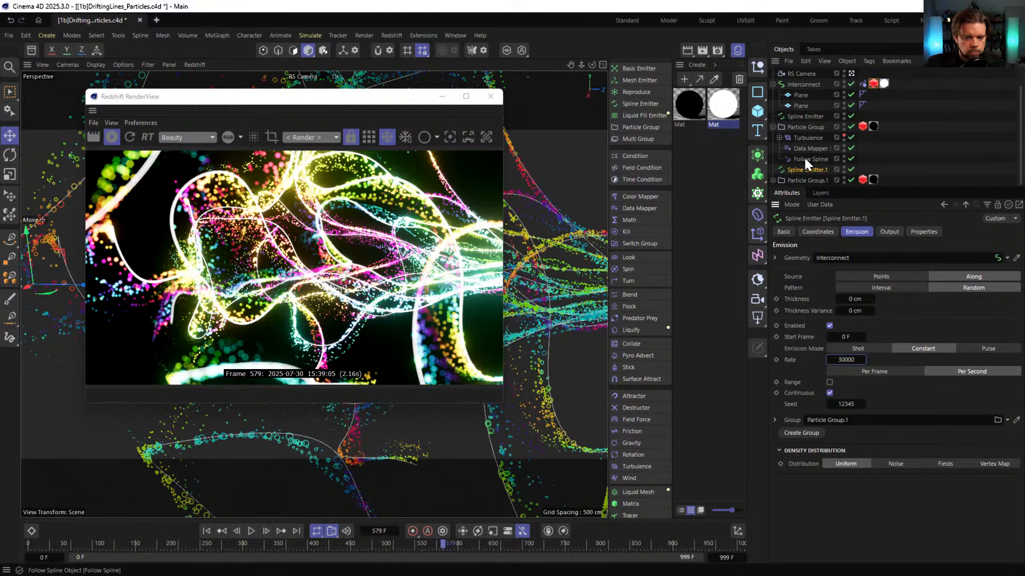
{"action": "left_click", "coordinate": [799, 117]}
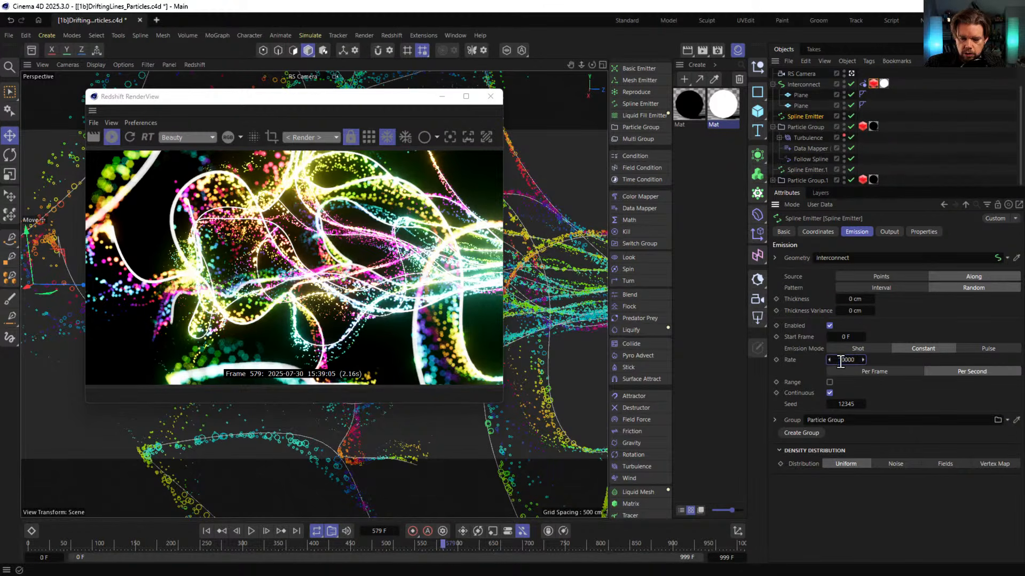
{"action": "key", "text": "Return"}
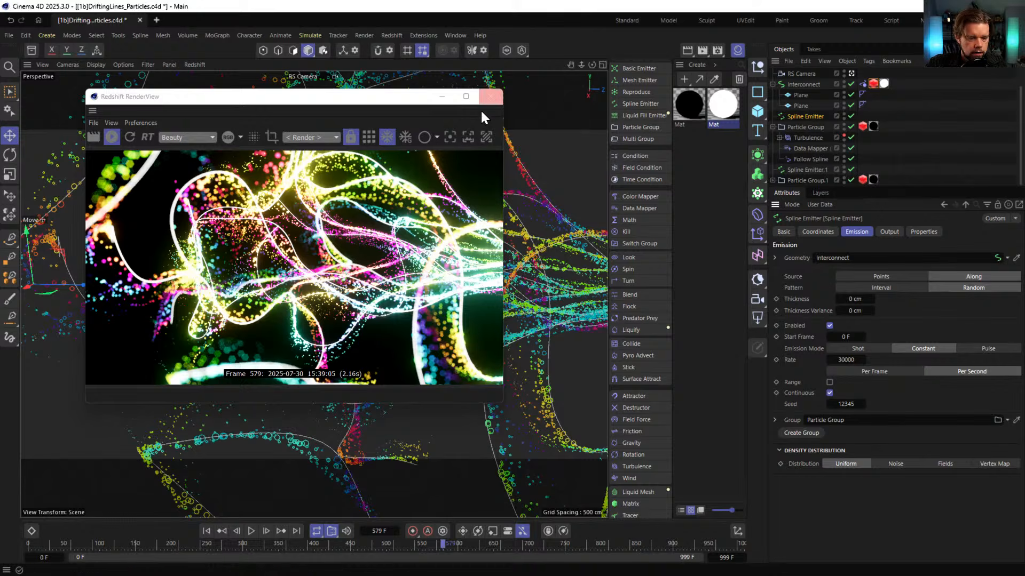
Close the Redshift RenderView and set the render output's frame range to All Frames
{"action": "left_click", "coordinate": [490, 96]}
{"action": "key", "text": "ctrl+b"}
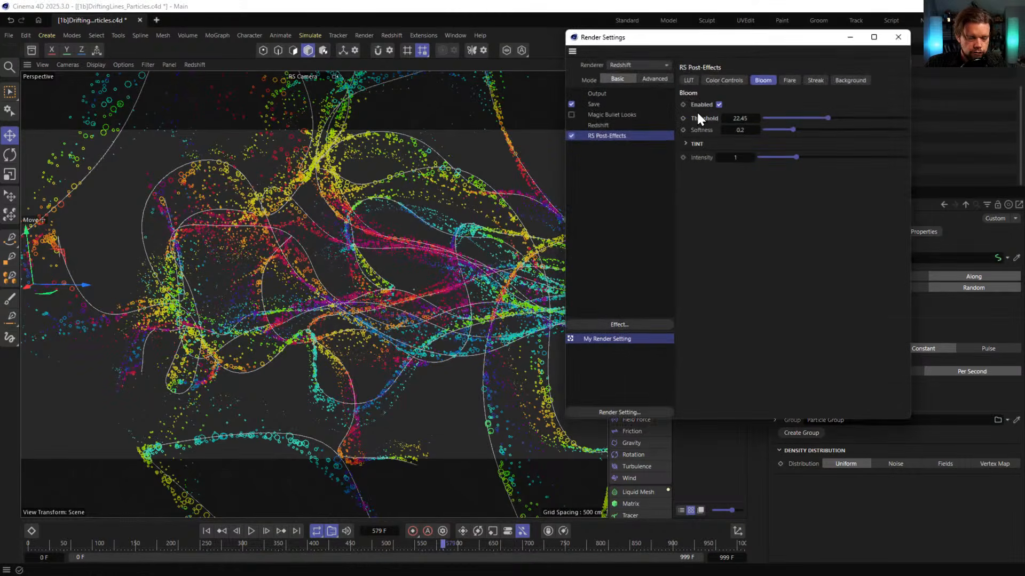
{"action": "left_click", "coordinate": [596, 93]}
{"action": "left_click", "coordinate": [780, 223]}
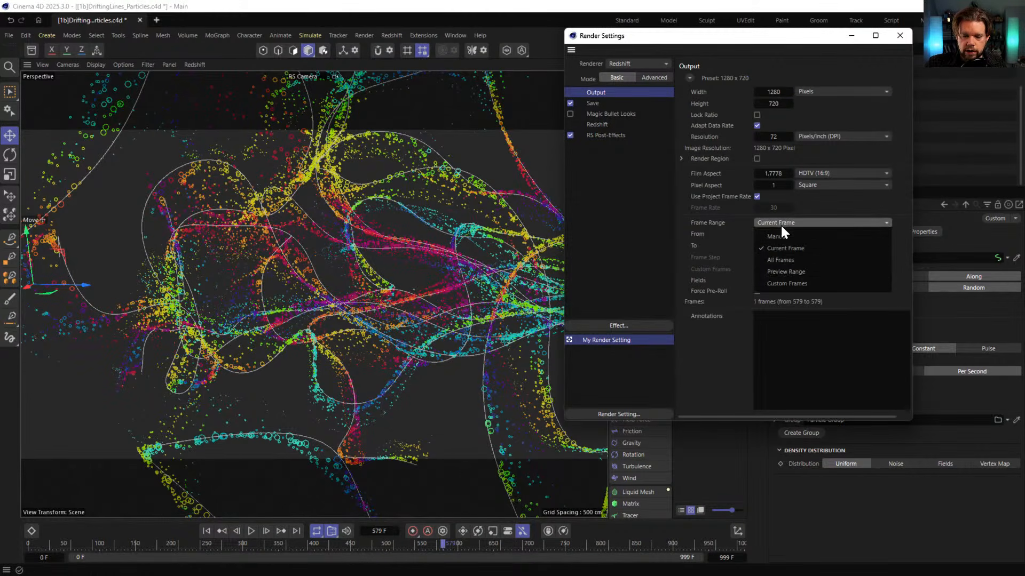
{"action": "left_click", "coordinate": [799, 261]}
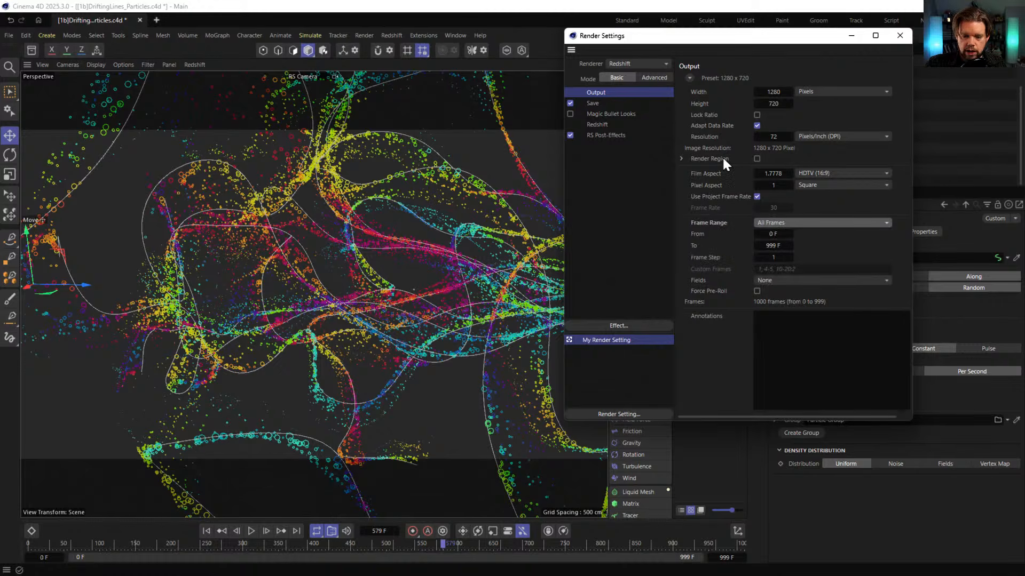
Disable the Save option in the render settings, close them, and save the project
{"action": "left_click", "coordinate": [593, 103]}
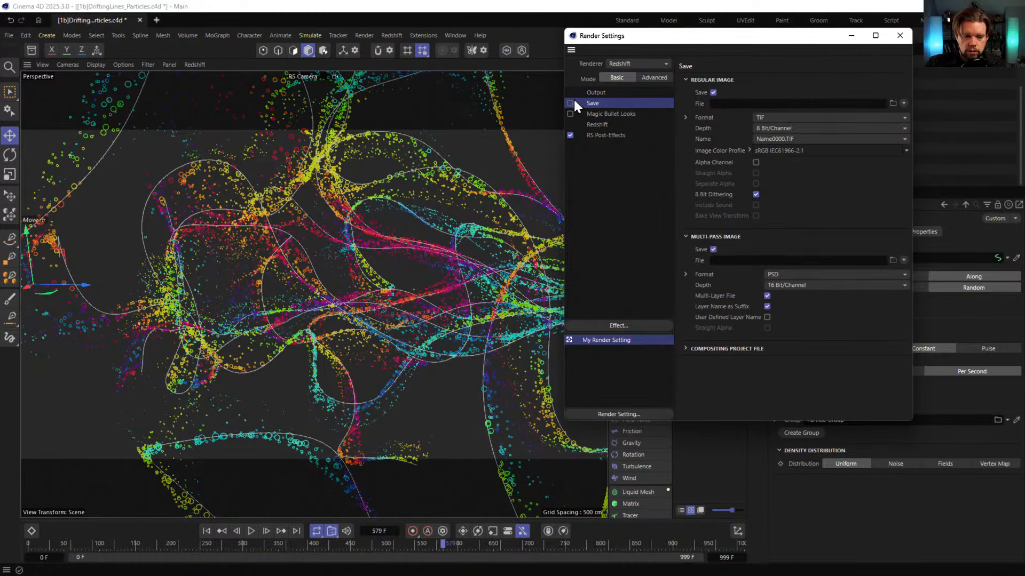
{"action": "left_click", "coordinate": [899, 35]}
{"action": "key", "text": "ctrl+s"}
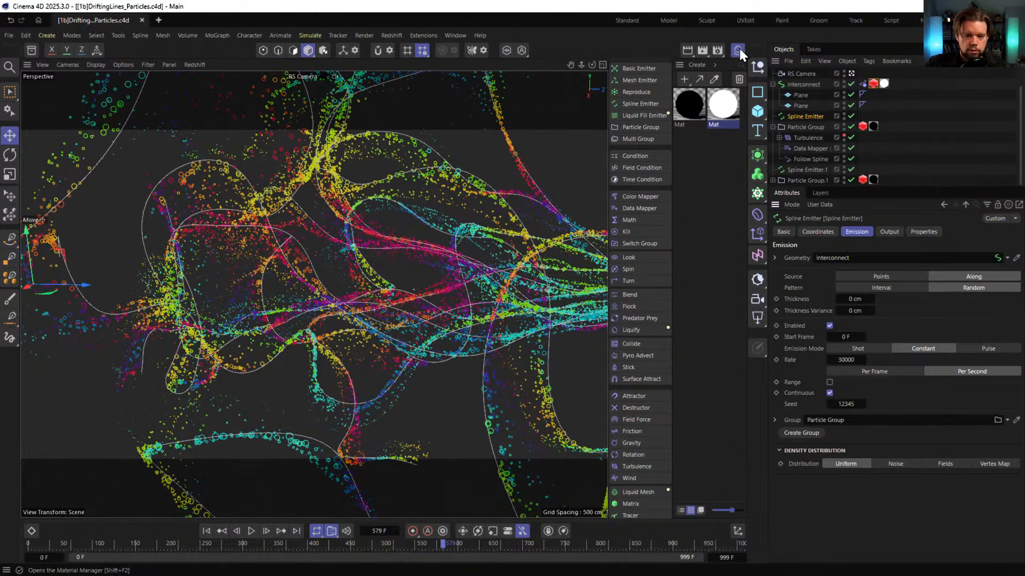
Hide the material manager and render the animation to the Picture Viewer, continuing without an output file name
{"action": "left_click", "coordinate": [738, 50]}
{"action": "left_click", "coordinate": [702, 50]}
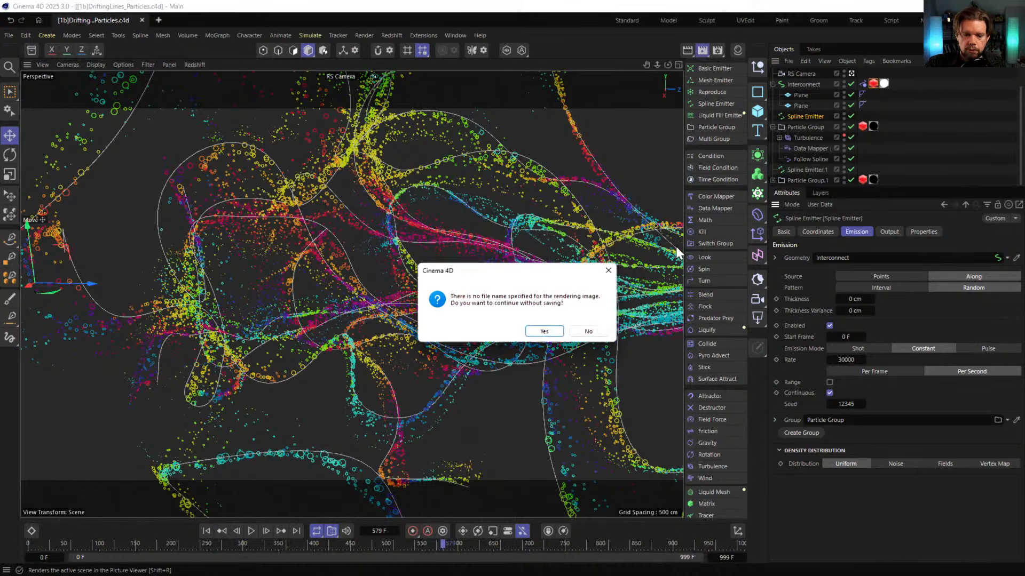
{"action": "left_click", "coordinate": [545, 331]}
{"action": "left_click_drag", "start_coordinate": [527, 79], "coordinate": [250, 36]}
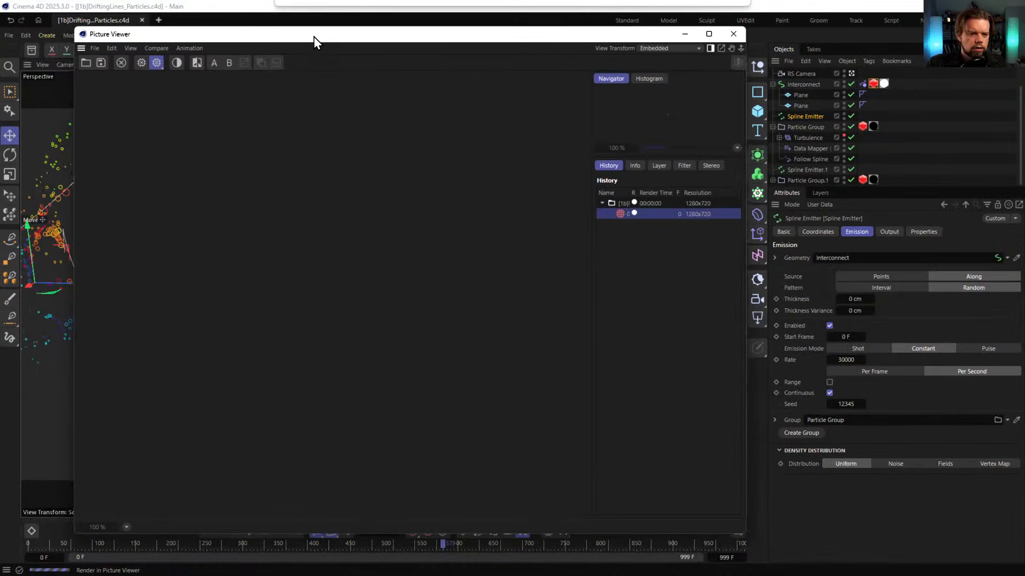
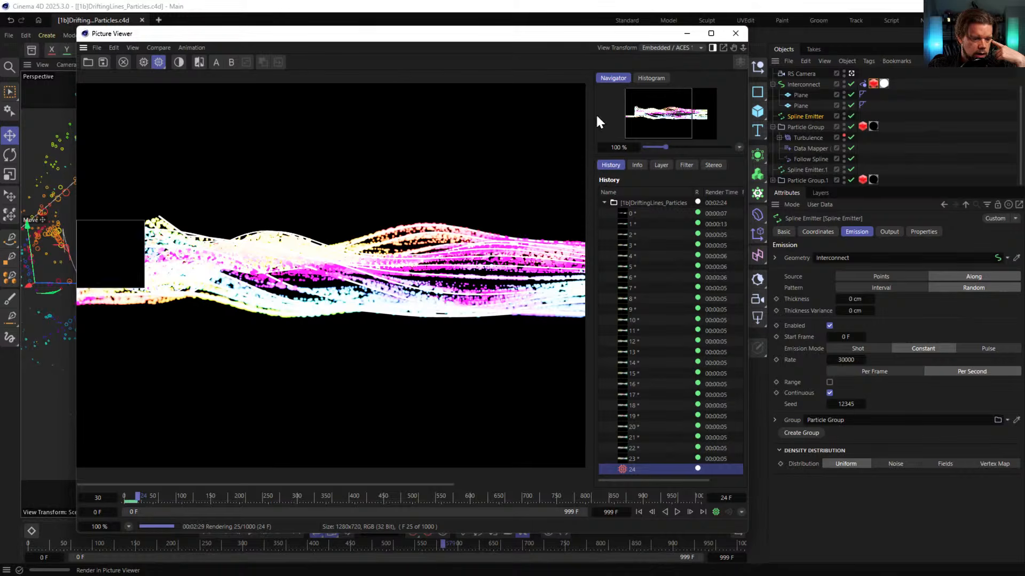
{"action": "key", "text": "ctrl+b"}
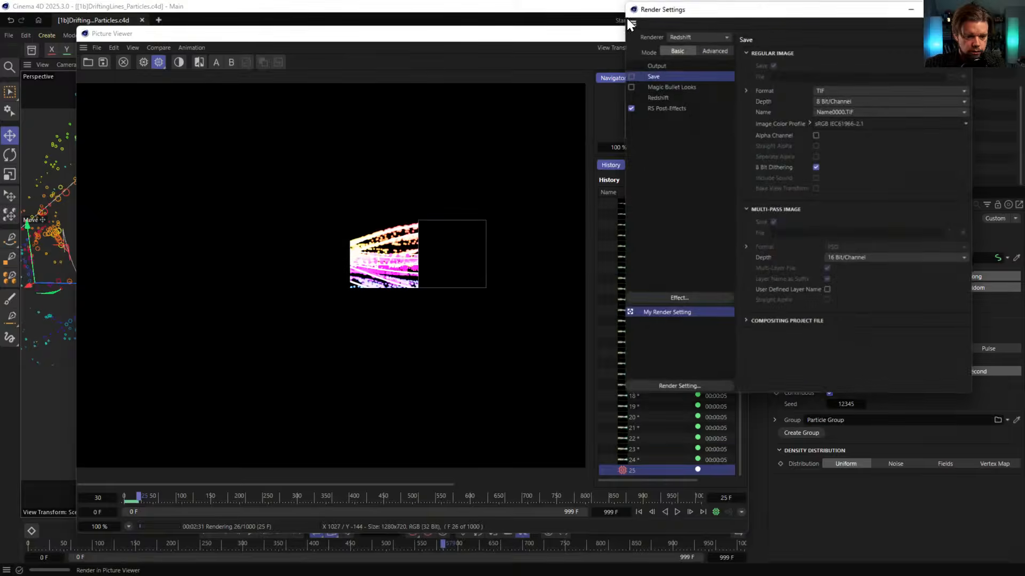
{"action": "left_click", "coordinate": [960, 8]}
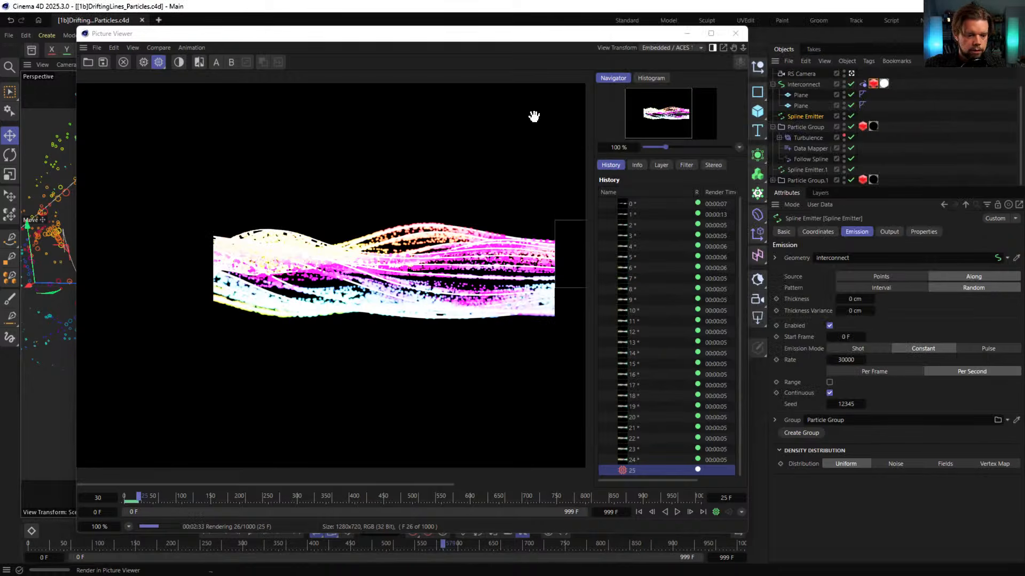
{"action": "left_click", "coordinate": [335, 281]}
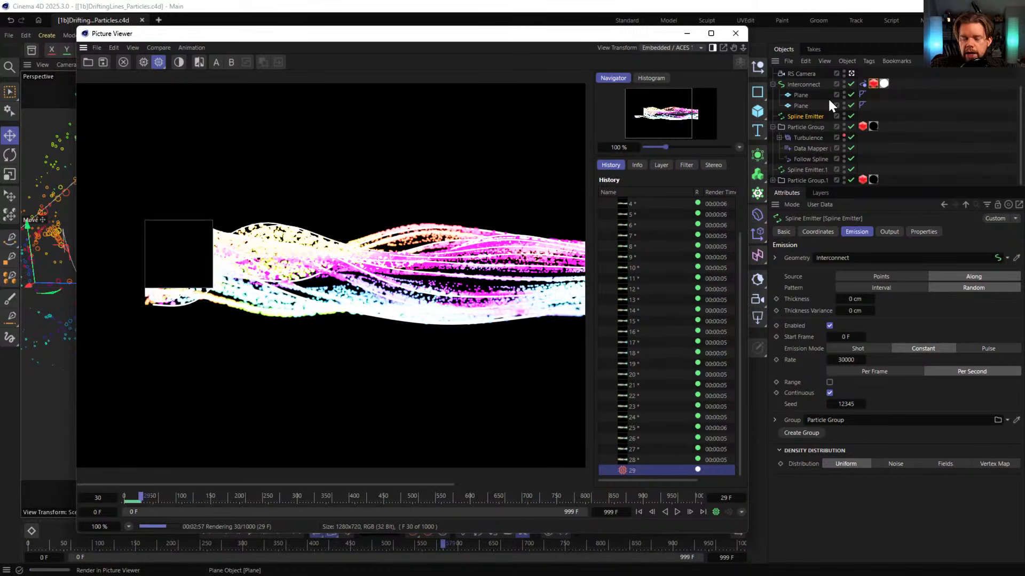
Move the Picture Viewer aside and add a particle Condition object to the scene
{"action": "left_click_drag", "start_coordinate": [656, 33], "coordinate": [540, 37]}
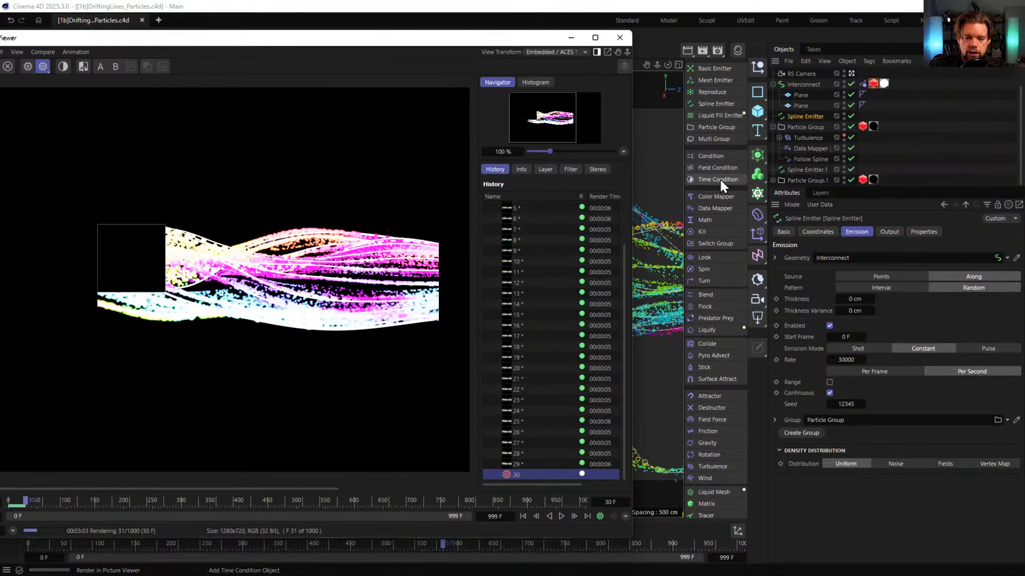
{"action": "left_click", "coordinate": [710, 155]}
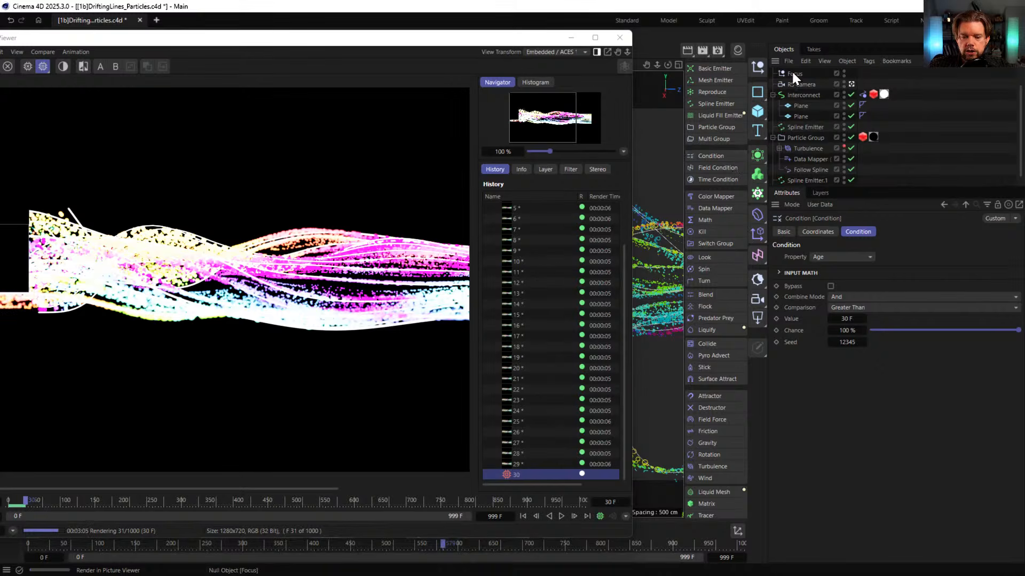
{"action": "scroll", "coordinate": [792, 70], "scroll_direction": "up", "scroll_amount": 3}
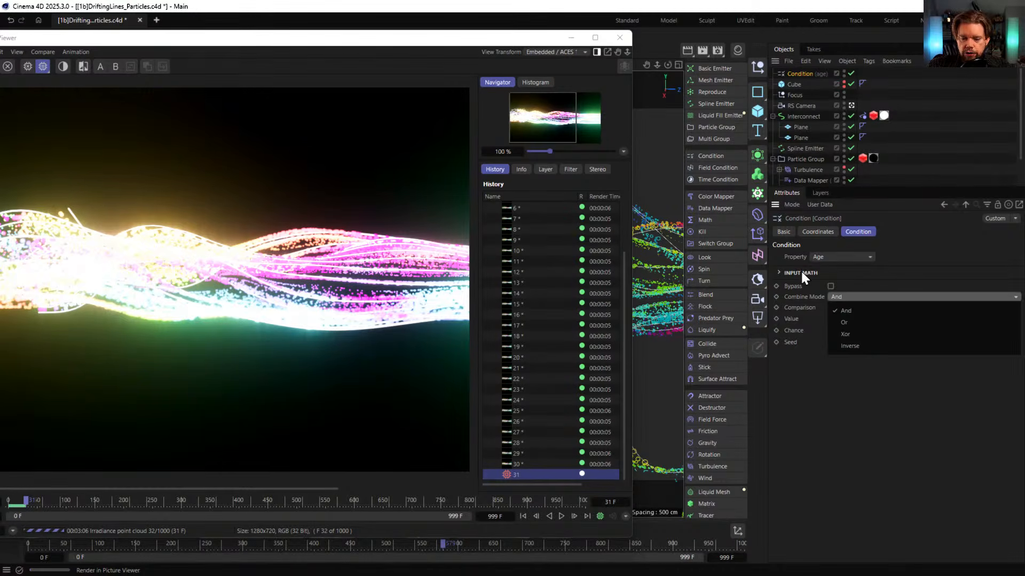
Try Custom as the Condition's property, and restore the property to Age
{"action": "left_click", "coordinate": [815, 257]}
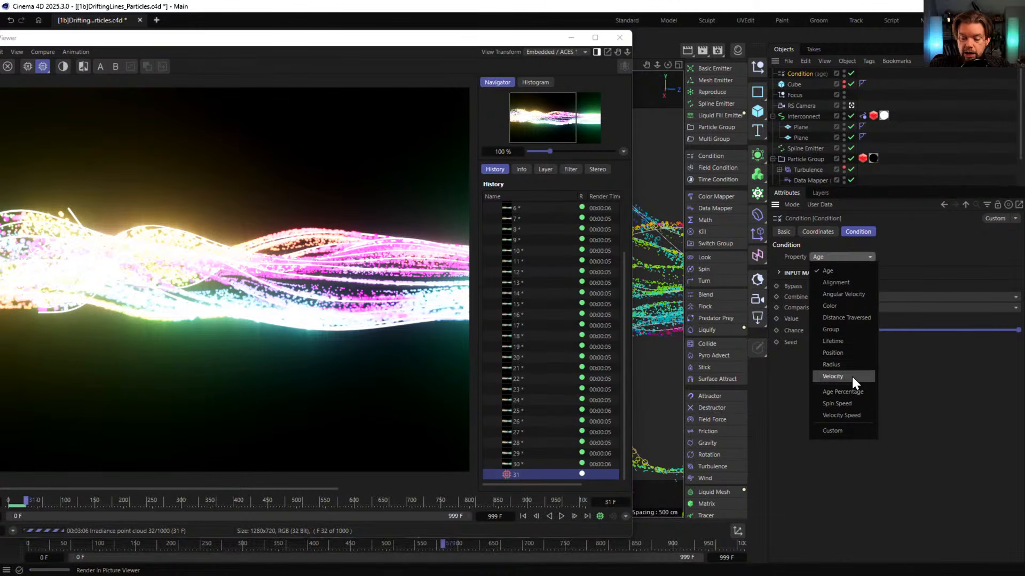
{"action": "left_click", "coordinate": [834, 430]}
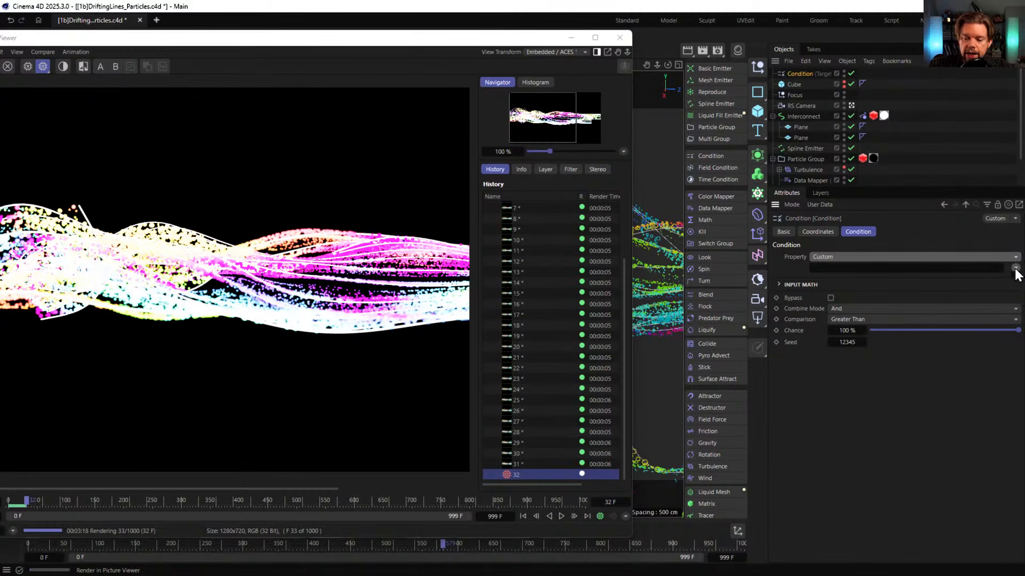
{"action": "left_click", "coordinate": [946, 256]}
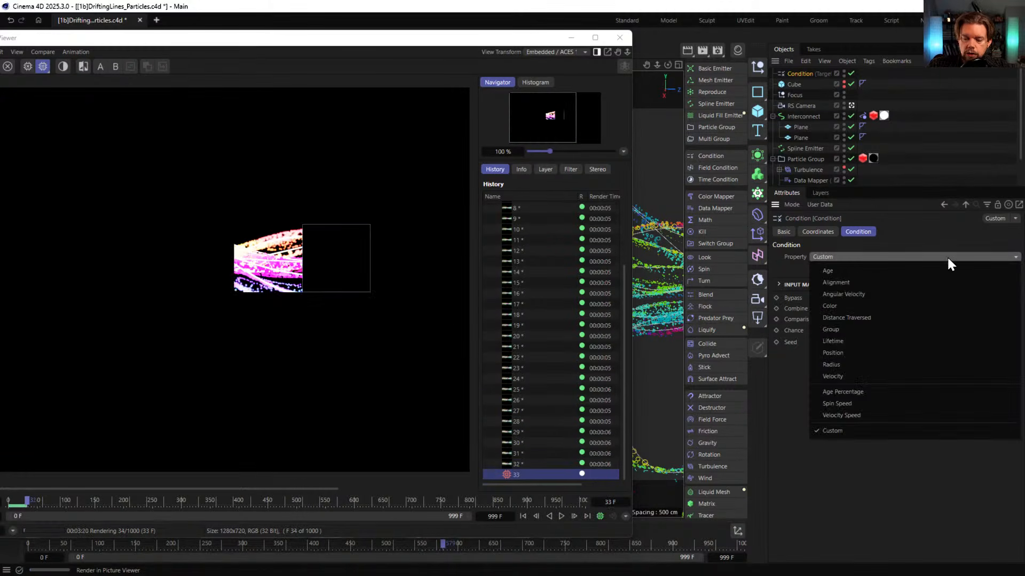
{"action": "left_click", "coordinate": [876, 270]}
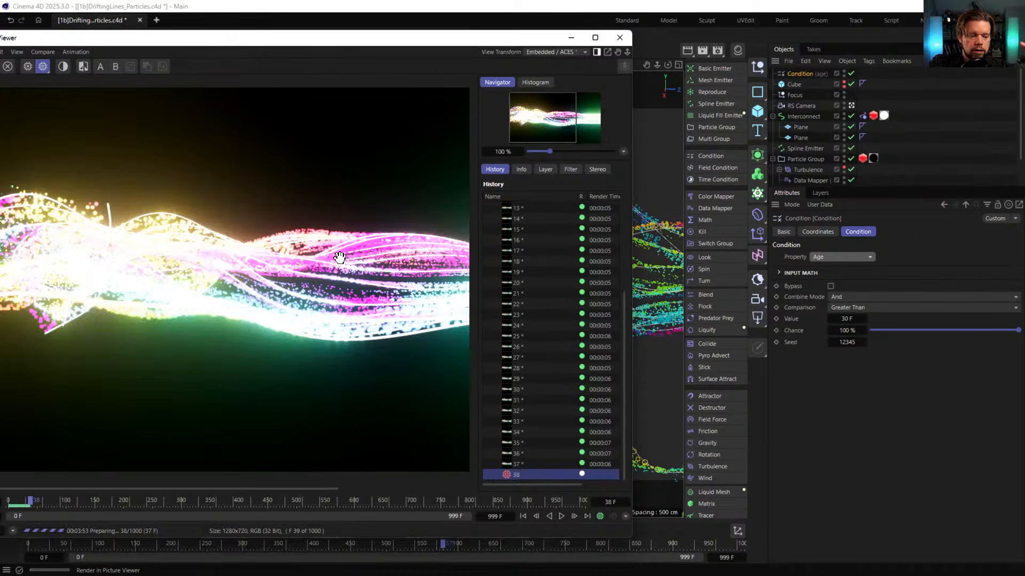
Play back the frames rendered so far in the Picture Viewer, and jump to the end of the sequence
{"action": "left_click_drag", "start_coordinate": [443, 45], "coordinate": [483, 17]}
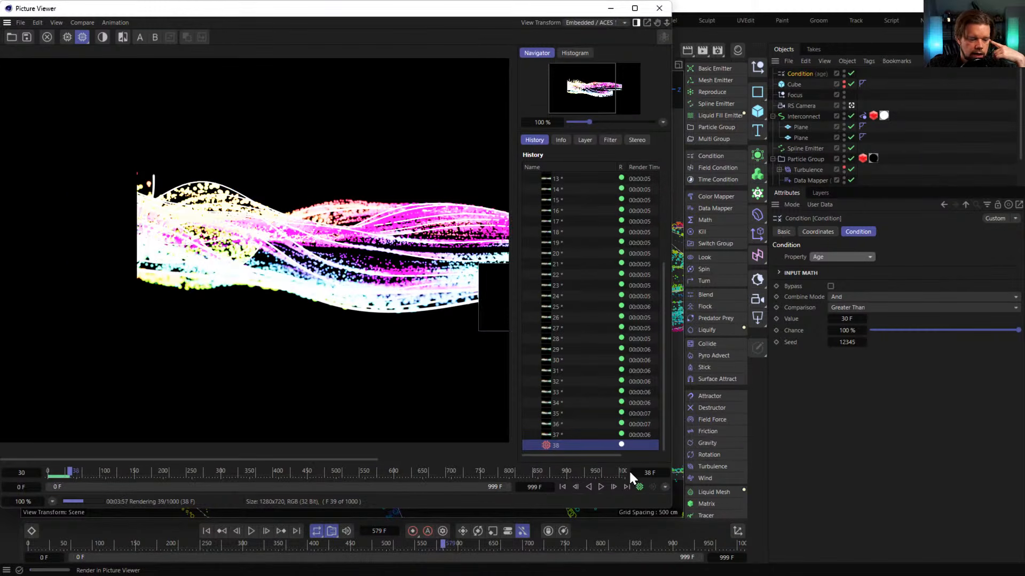
{"action": "left_click", "coordinate": [601, 487]}
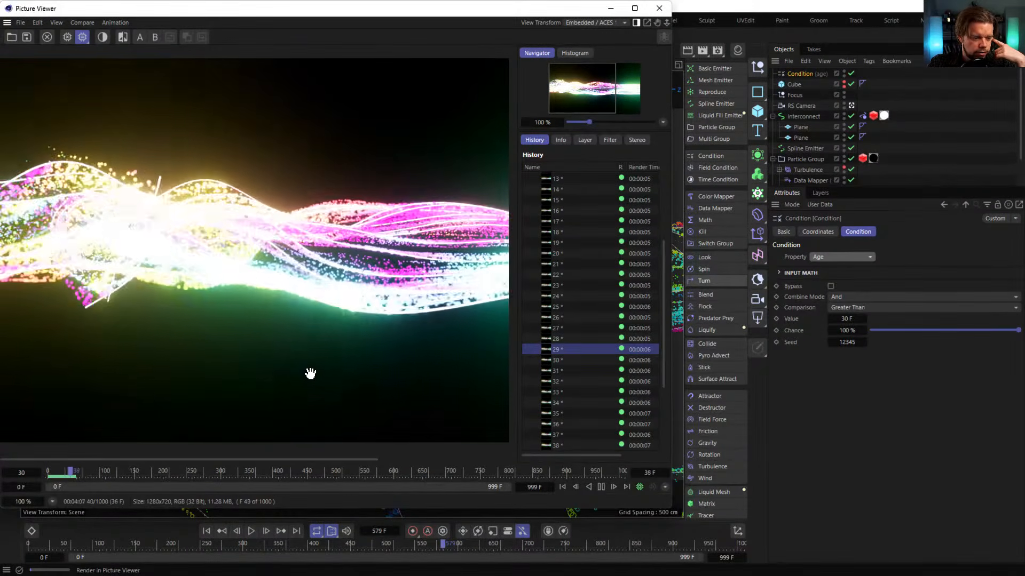
{"action": "scroll", "coordinate": [310, 371], "scroll_direction": "down", "scroll_amount": 2}
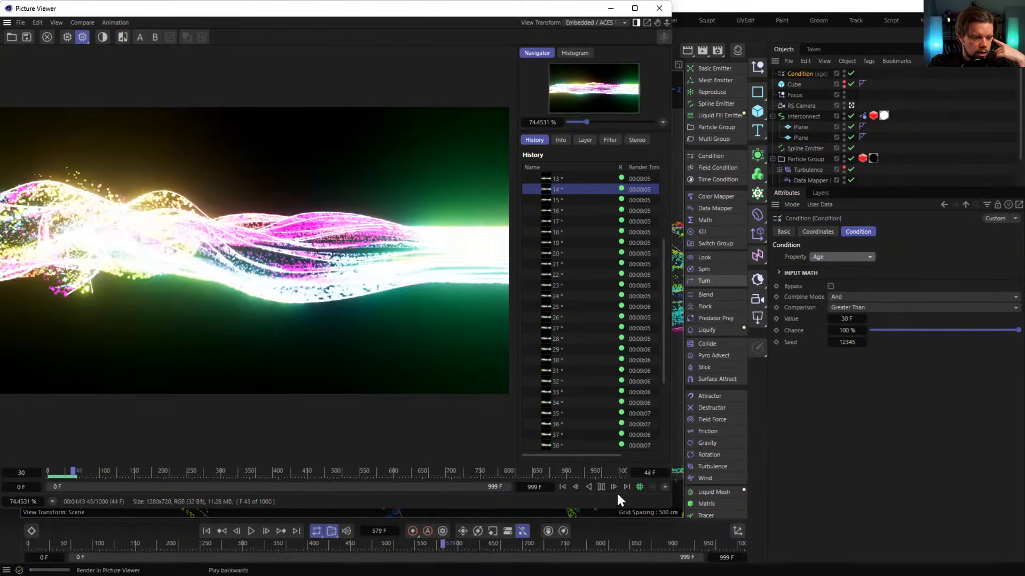
{"action": "left_click", "coordinate": [626, 487]}
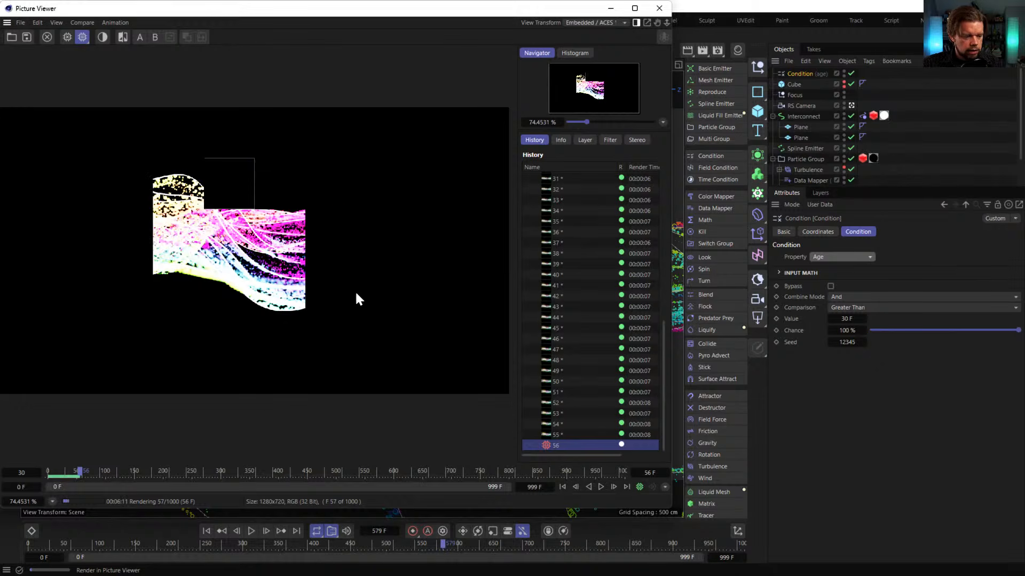
Replay the rendered sequence from its first frame to review the particle and spline motion
{"action": "left_click", "coordinate": [563, 486]}
{"action": "left_click", "coordinate": [599, 486]}
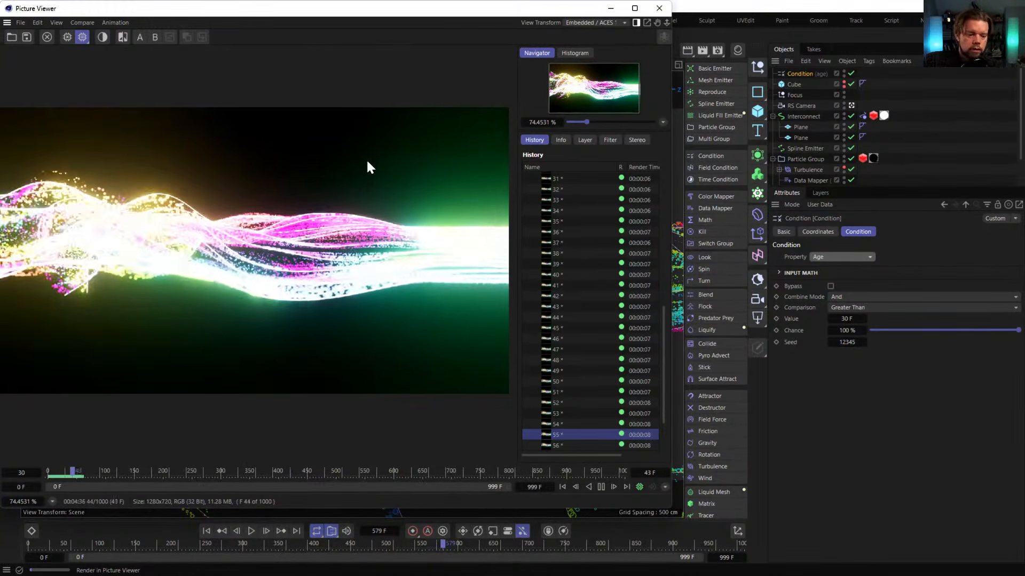
{"action": "left_click", "coordinate": [601, 487]}
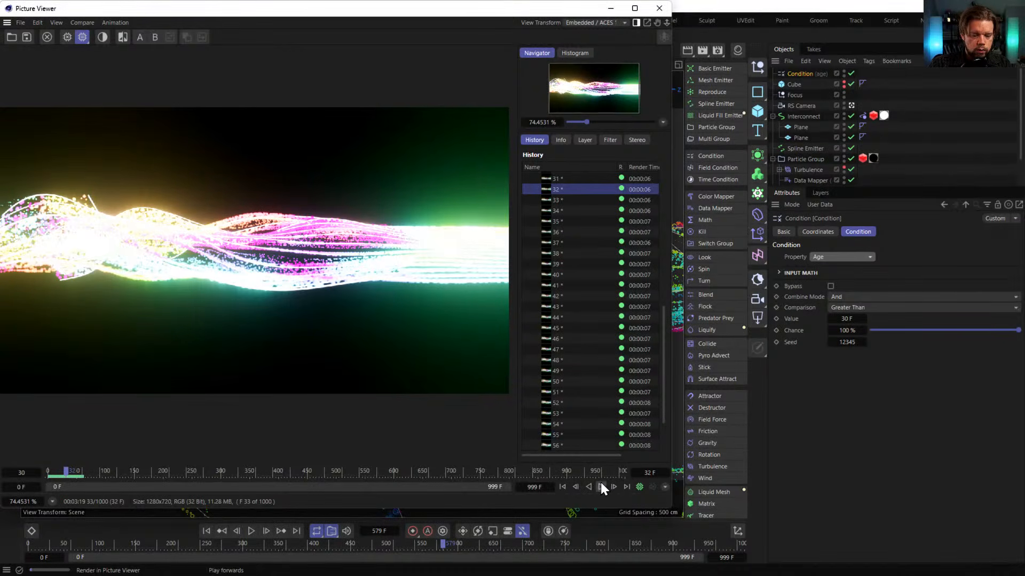
{"action": "left_click_drag", "start_coordinate": [593, 10], "coordinate": [713, 41]}
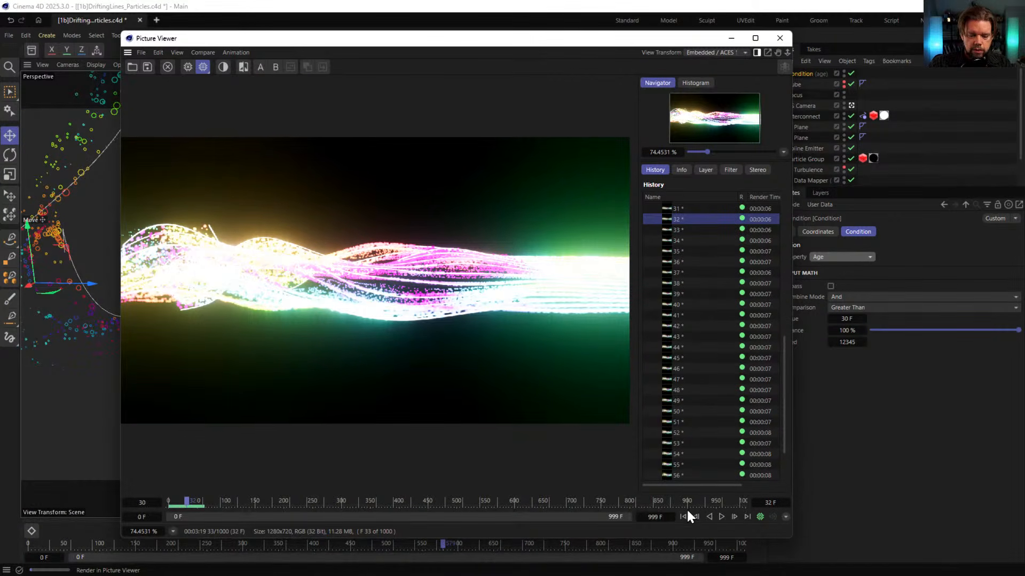
{"action": "left_click", "coordinate": [683, 517]}
{"action": "left_click", "coordinate": [721, 517]}
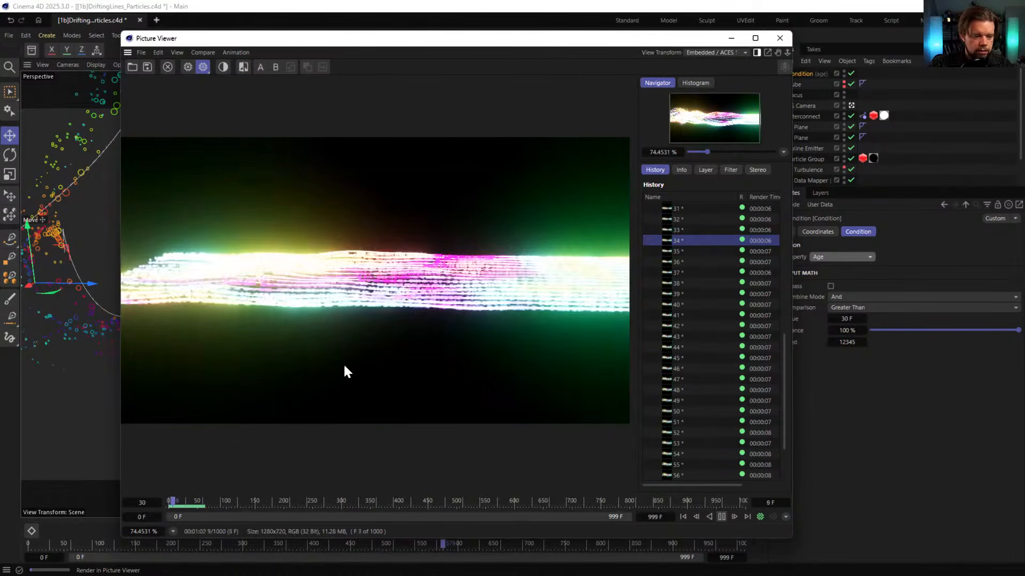
Pause the rendered sequence and minimize the Picture Viewer
{"action": "left_click", "coordinate": [721, 517]}
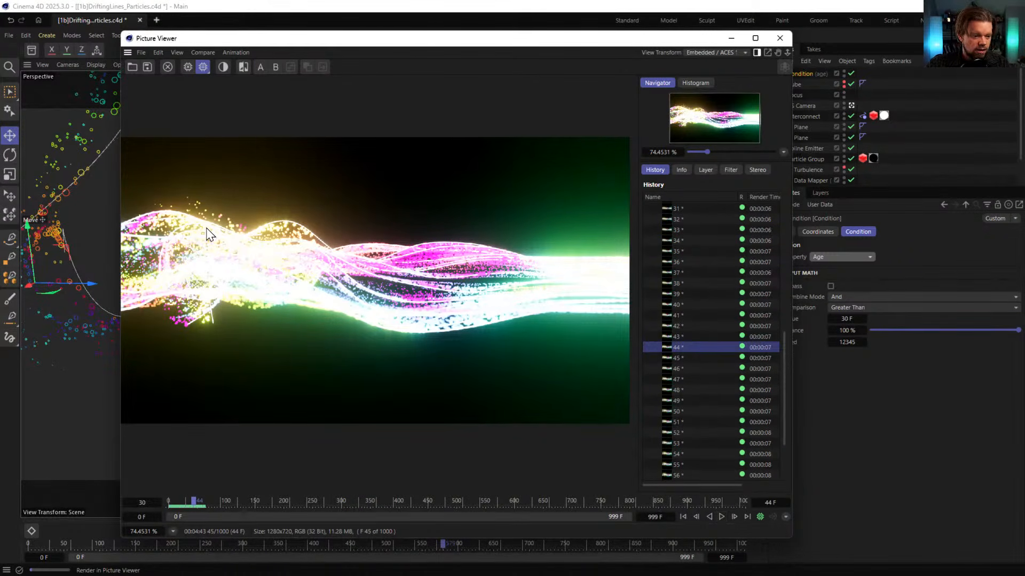
{"action": "left_click", "coordinate": [733, 40]}
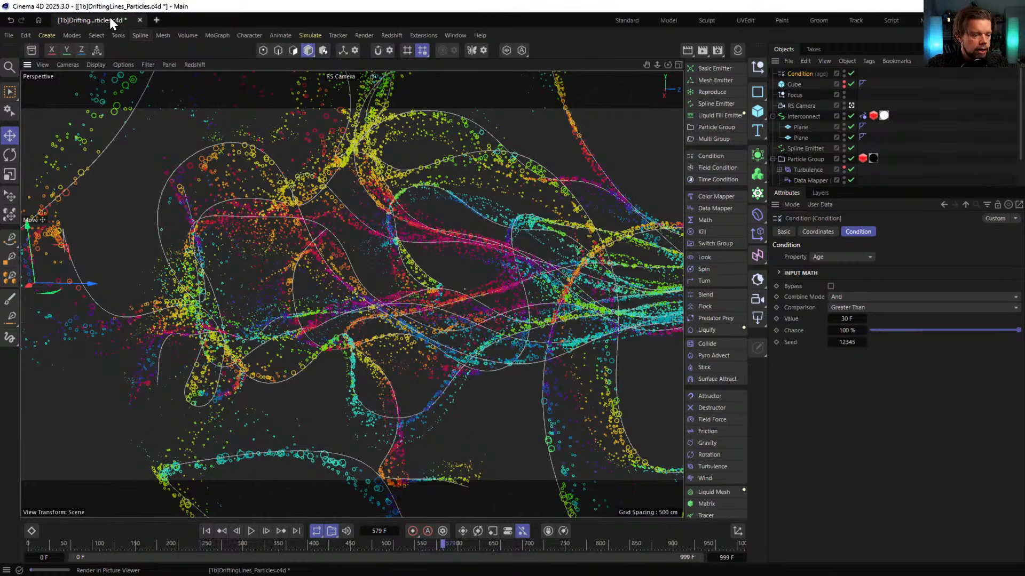
Save the DriftingLines particle scene at frame 0 and create a new empty project
{"action": "left_click", "coordinate": [206, 531]}
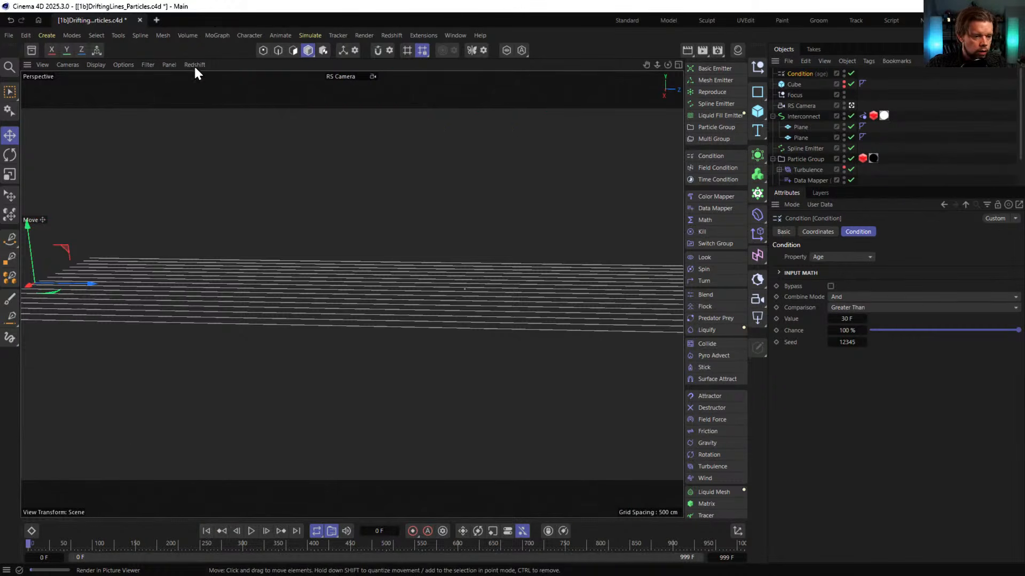
{"action": "key", "text": "ctrl+s"}
{"action": "key", "text": "ctrl+n"}
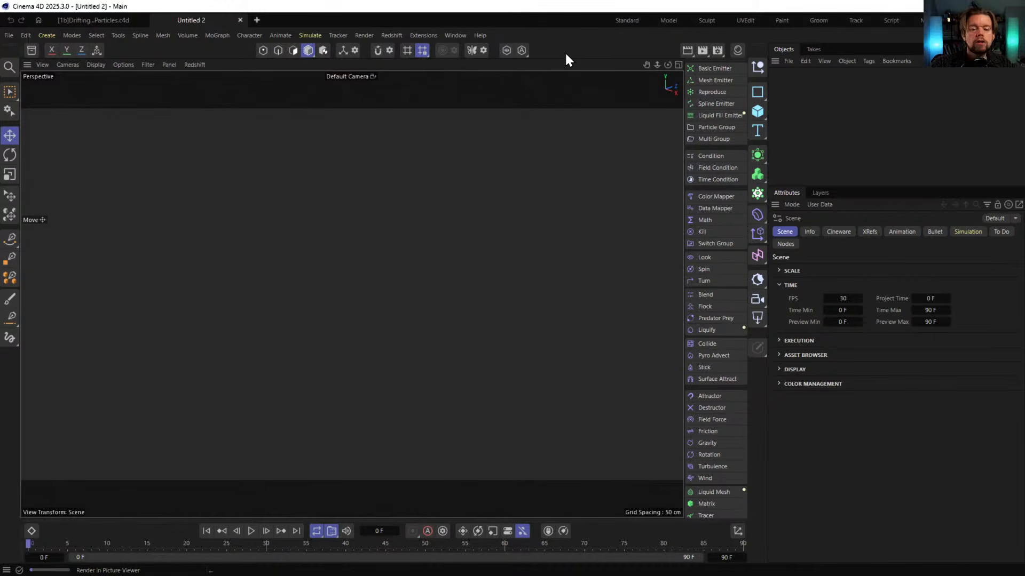
Add a Liquid Fill Emitter and open the project's Liquids simulation settings
{"action": "left_click", "coordinate": [726, 116]}
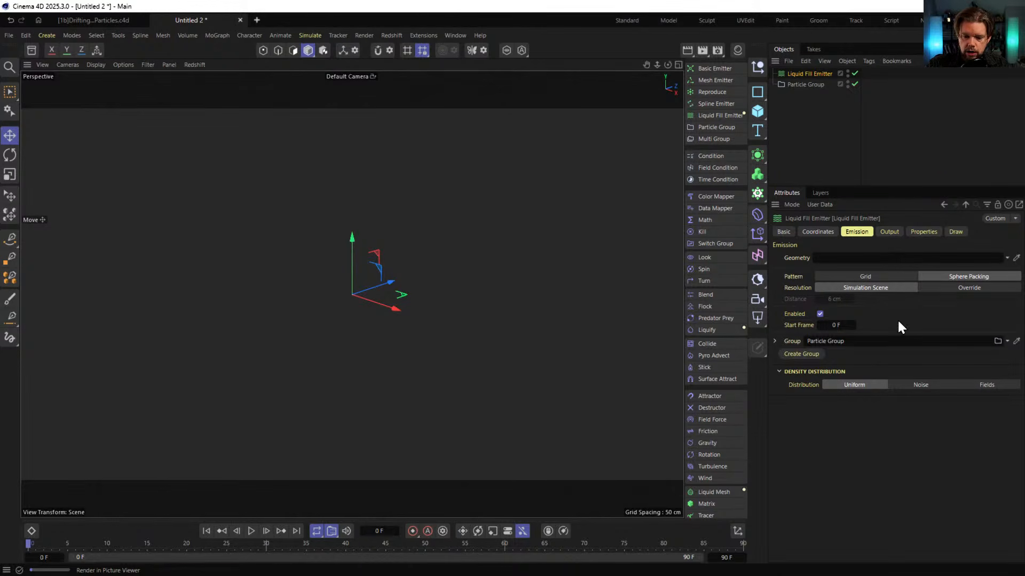
{"action": "left_click", "coordinate": [866, 199]}
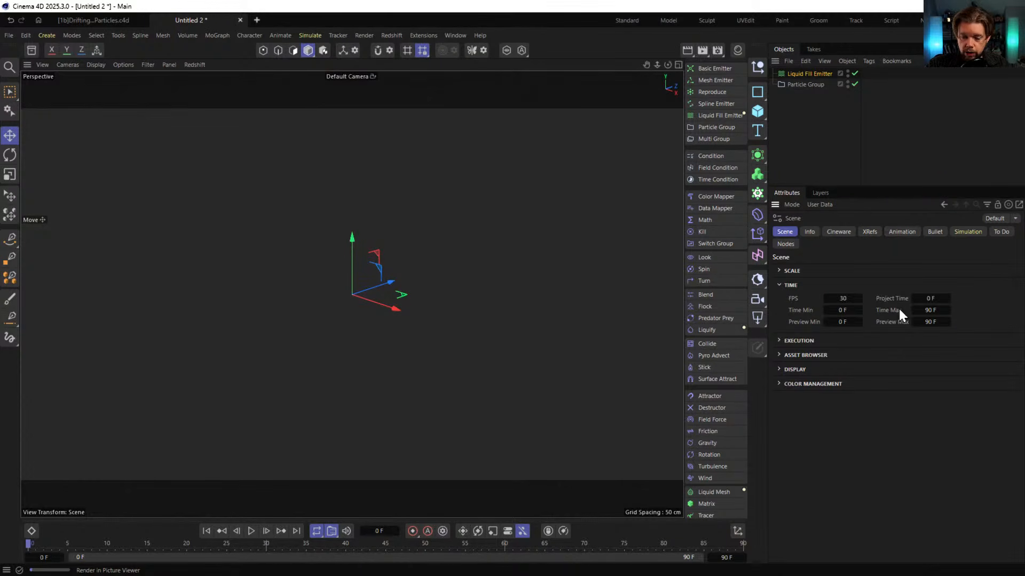
{"action": "left_click", "coordinate": [968, 232]}
{"action": "left_click", "coordinate": [784, 270]}
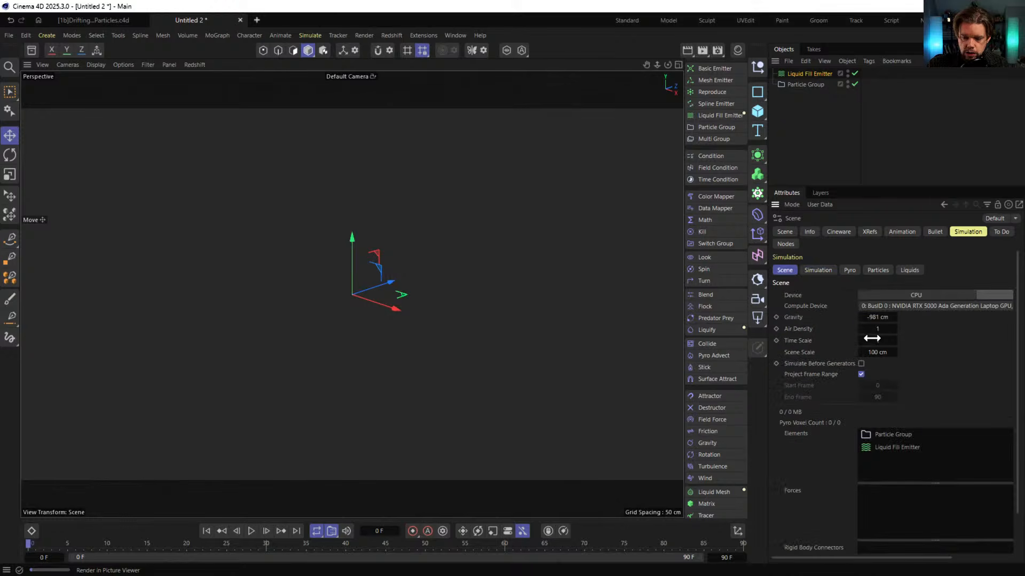
{"action": "left_click", "coordinate": [909, 270]}
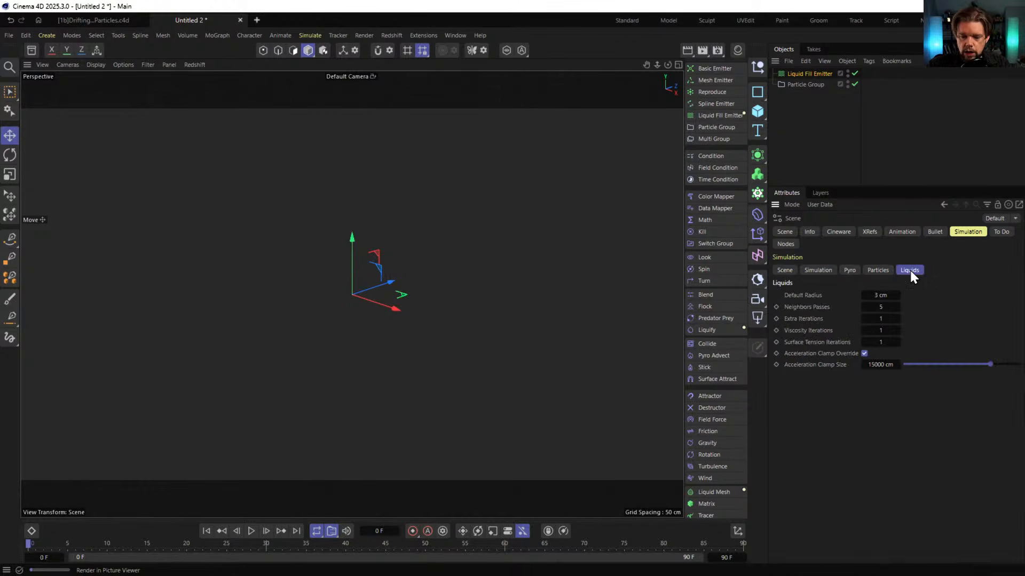
Play the animation with the Liquid Fill Emitter, and replay it from frame 0 with the Particle Group selected
{"action": "left_click", "coordinate": [251, 530]}
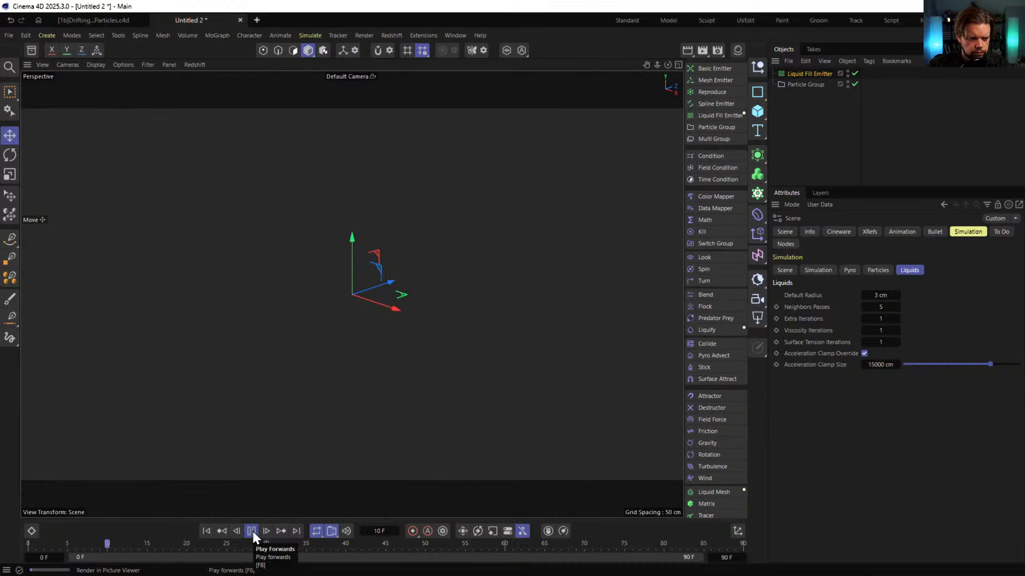
{"action": "left_click", "coordinate": [251, 531]}
{"action": "left_click", "coordinate": [206, 531]}
{"action": "left_click", "coordinate": [799, 85]}
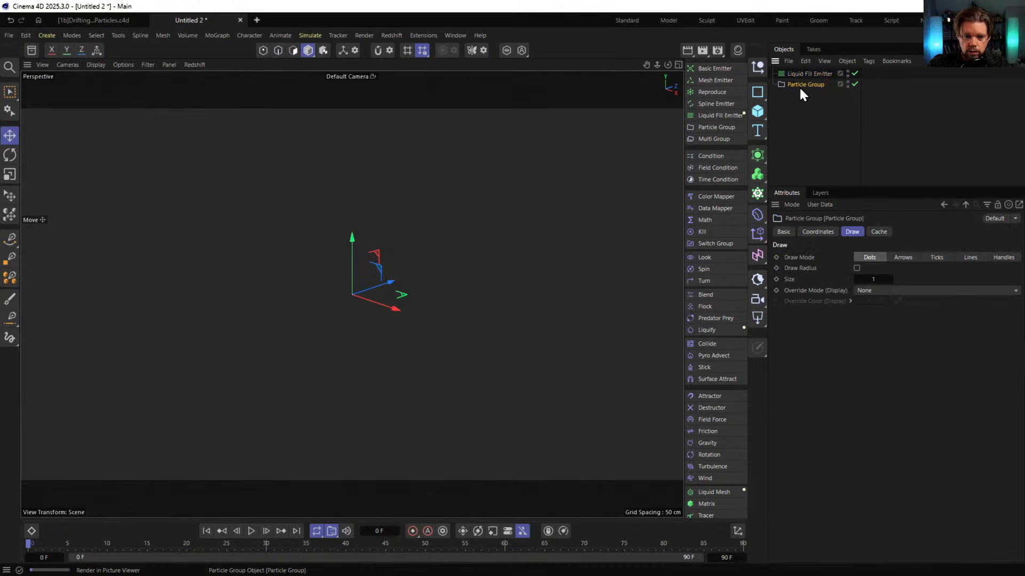
{"action": "left_click", "coordinate": [248, 532]}
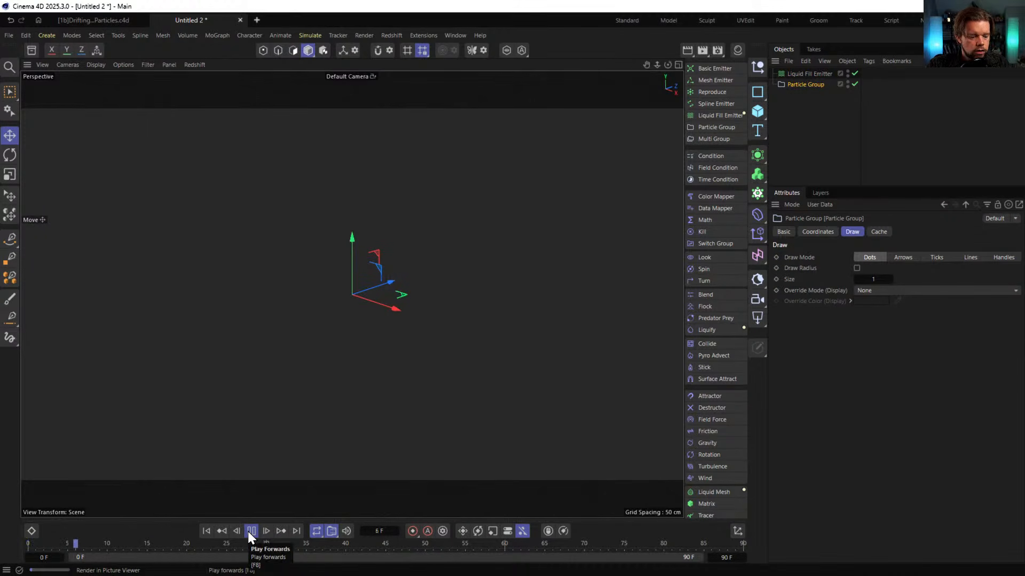
{"action": "left_click", "coordinate": [249, 532]}
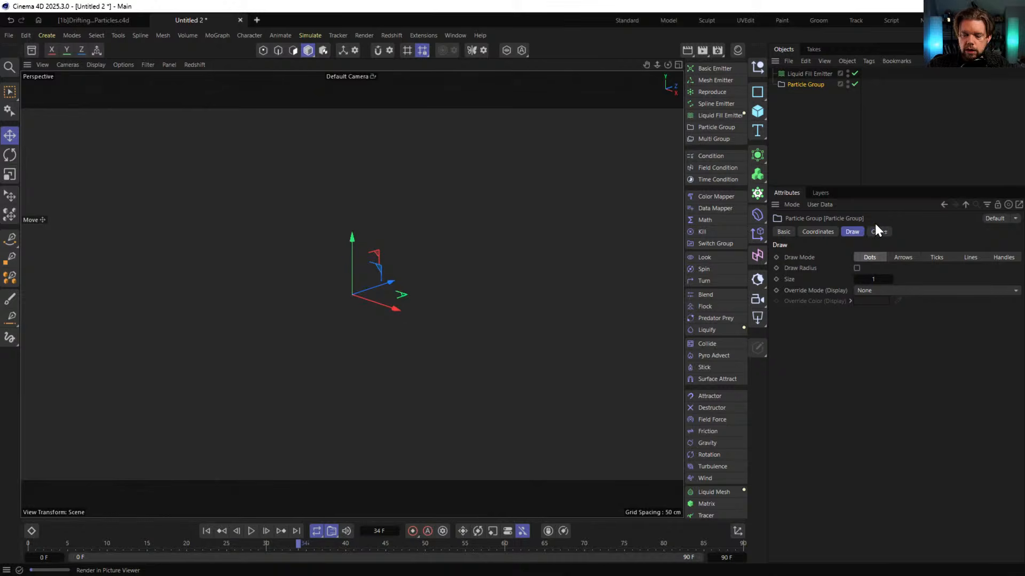
Disable the Liquid Fill Emitter and its Particle Group, and test-play a Basic Emitter for comparison
{"action": "left_click", "coordinate": [795, 73]}
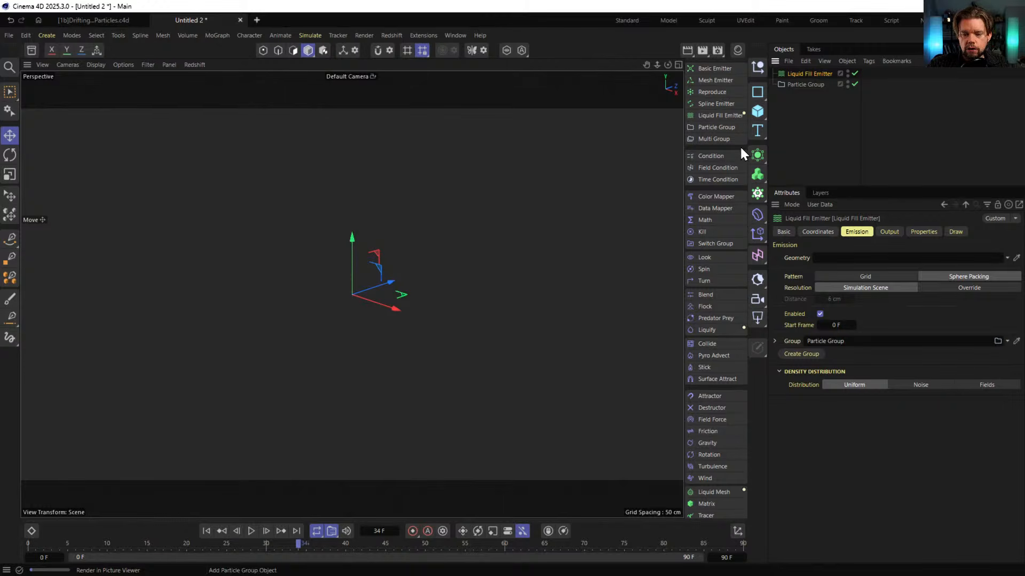
{"action": "left_click", "coordinate": [206, 530]}
{"action": "left_click", "coordinate": [854, 84]}
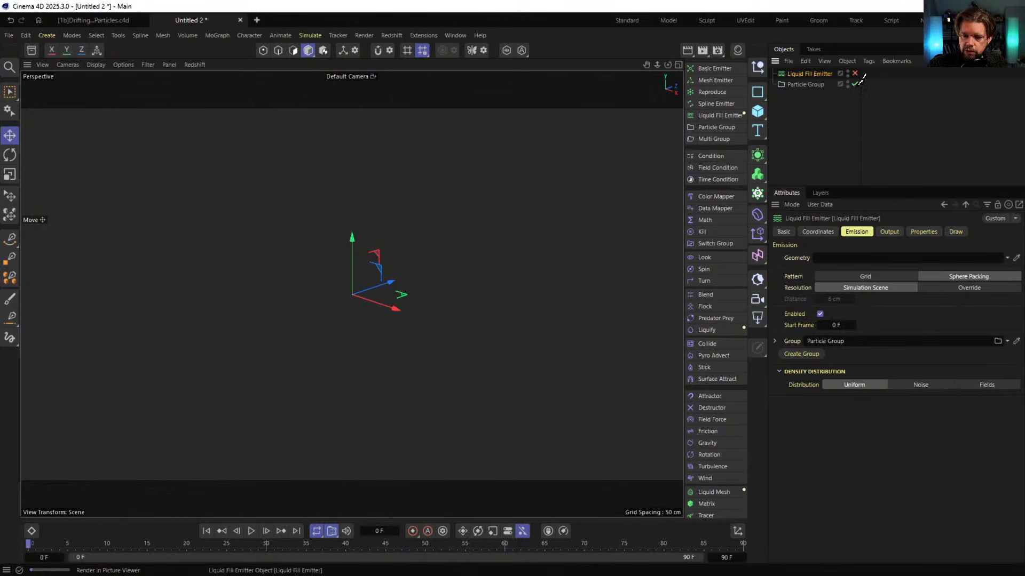
{"action": "left_click", "coordinate": [854, 73]}
{"action": "left_click", "coordinate": [712, 68]}
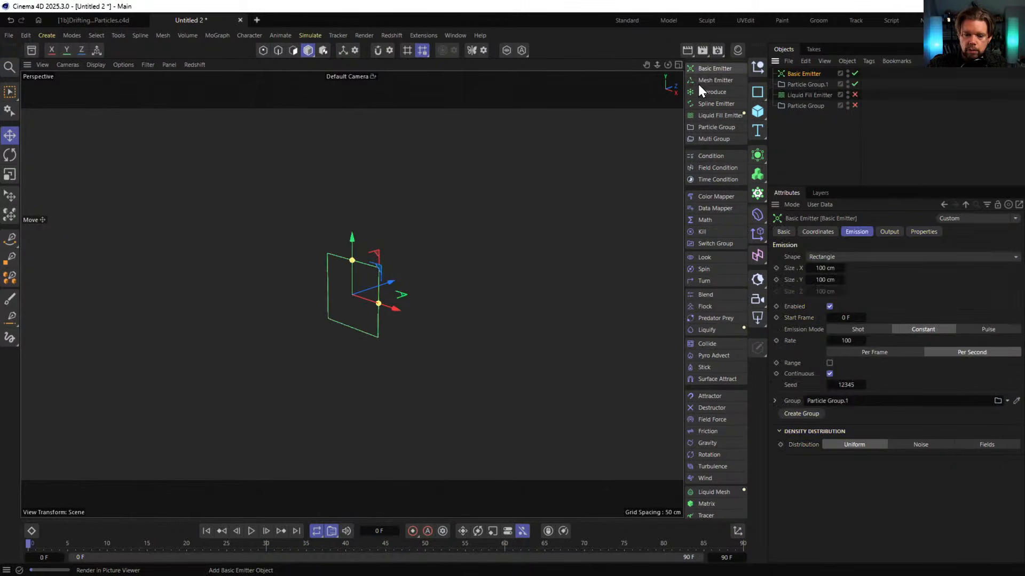
{"action": "left_click", "coordinate": [237, 531]}
{"action": "left_click", "coordinate": [251, 531]}
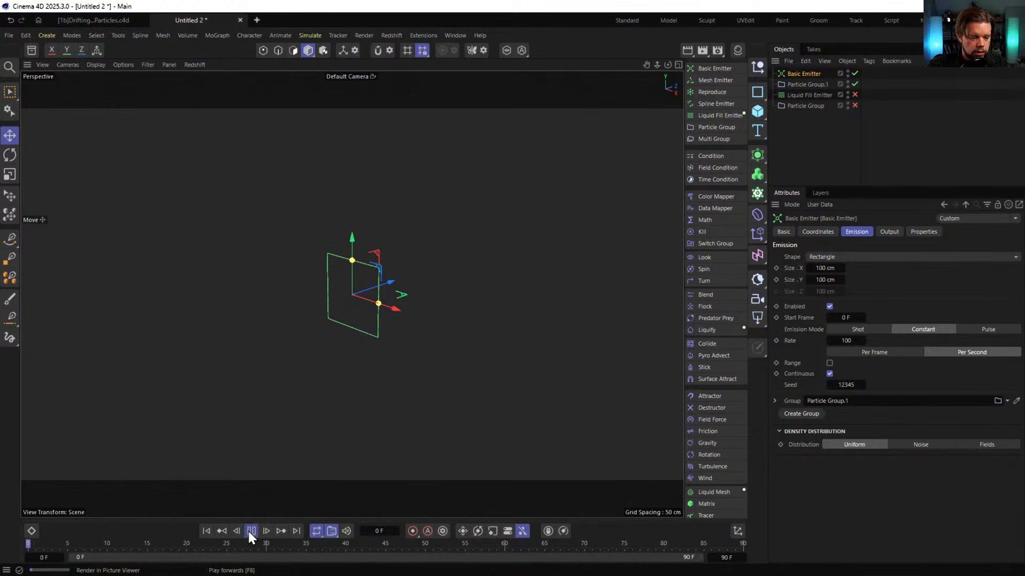
{"action": "left_click", "coordinate": [250, 531]}
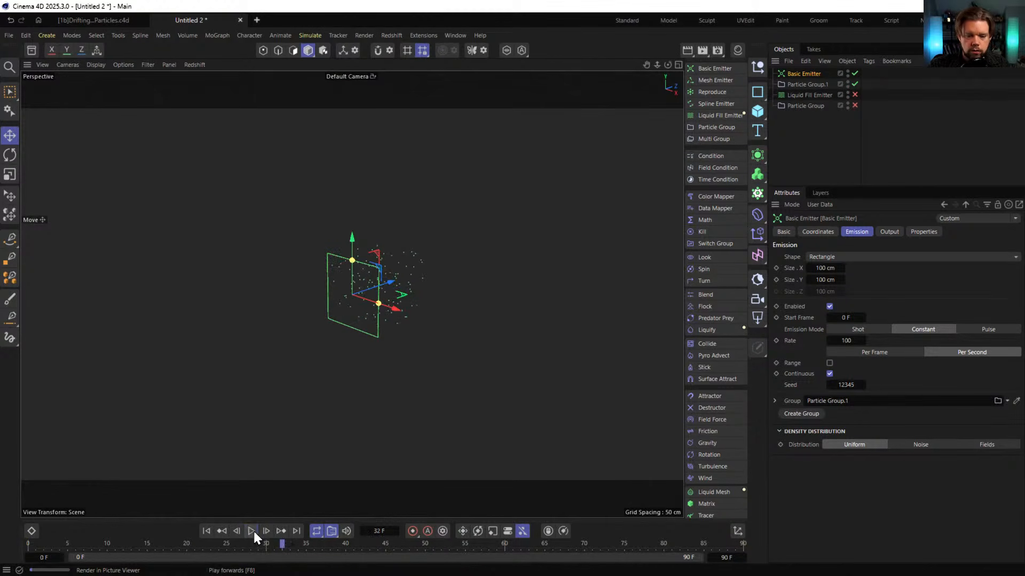
Delete the Basic Emitter and its particle group, and re-enable the Liquid Fill Emitter and its group
{"action": "key", "text": "Delete"}
{"action": "left_click", "coordinate": [805, 71]}
{"action": "key", "text": "Delete"}
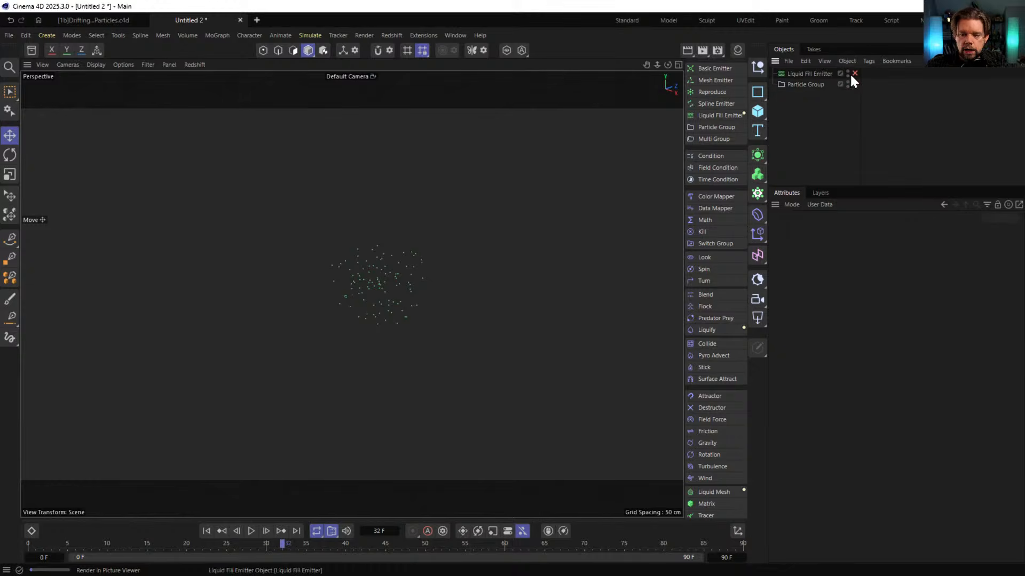
{"action": "left_click", "coordinate": [809, 74]}
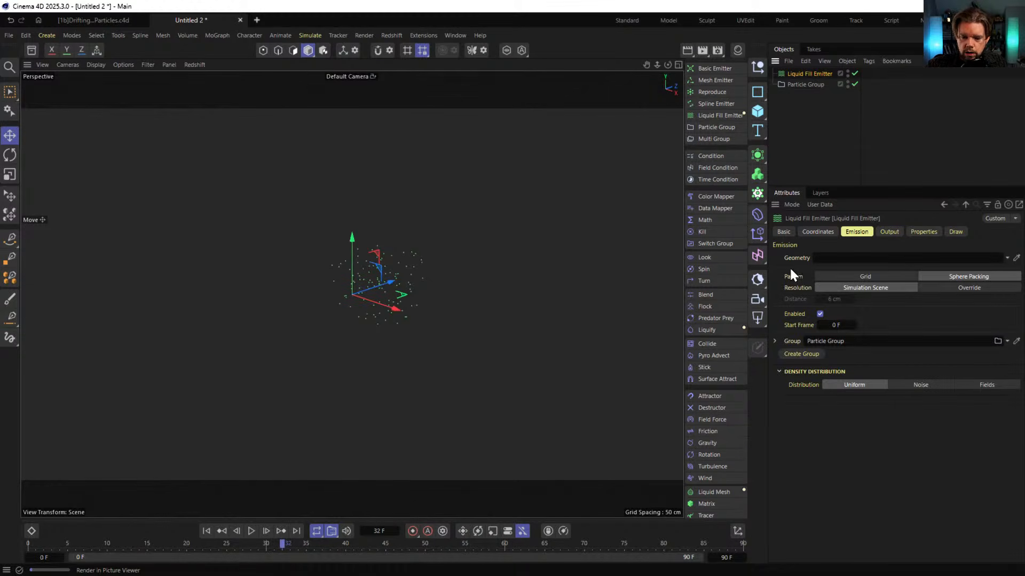
Add a Sphere, assign it as the Liquid Fill Emitter's Geometry, and hide the Sphere
{"action": "left_click", "coordinate": [758, 112]}
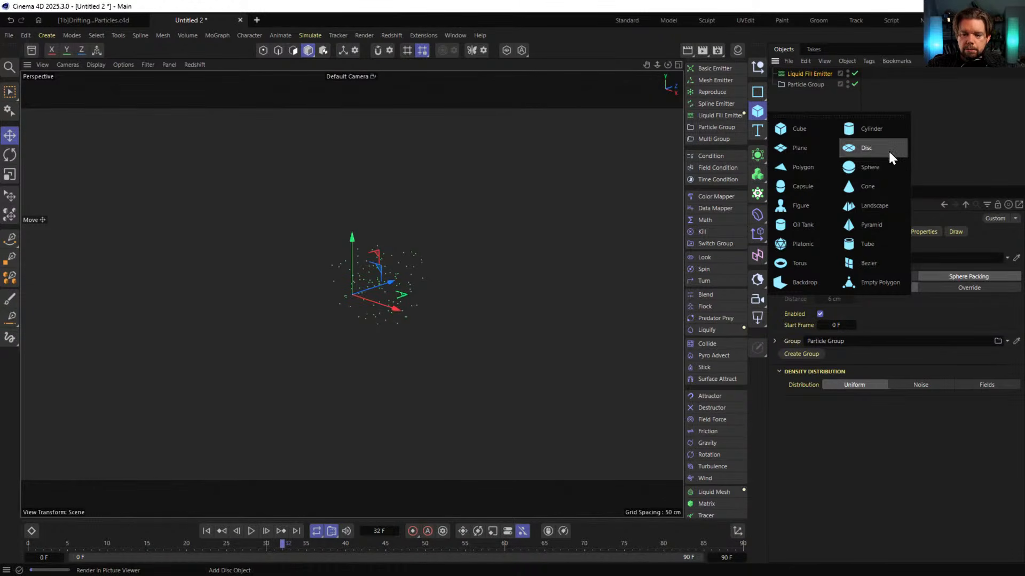
{"action": "left_click", "coordinate": [870, 168]}
{"action": "left_click", "coordinate": [816, 86]}
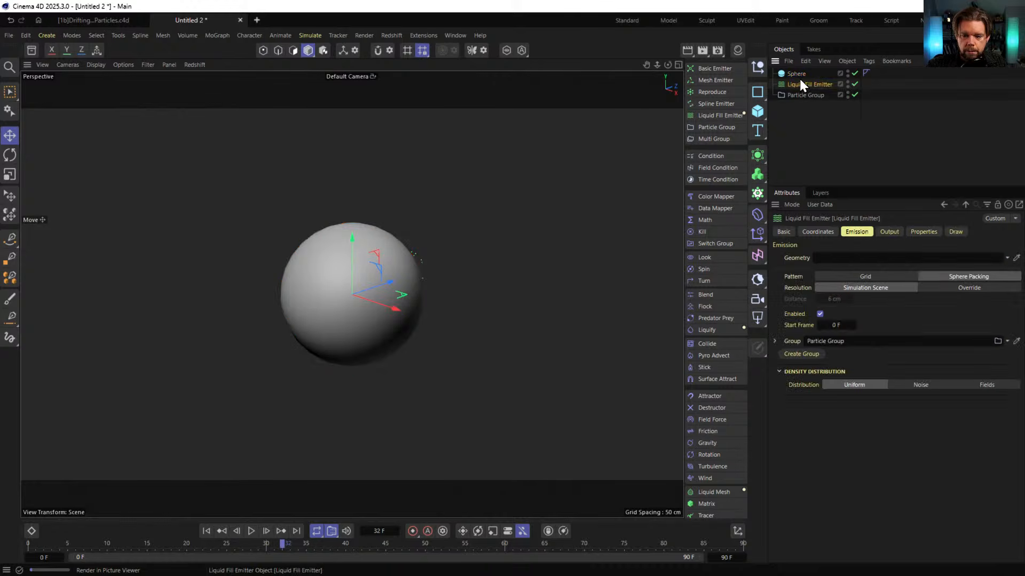
{"action": "left_click_drag", "start_coordinate": [797, 74], "coordinate": [862, 265]}
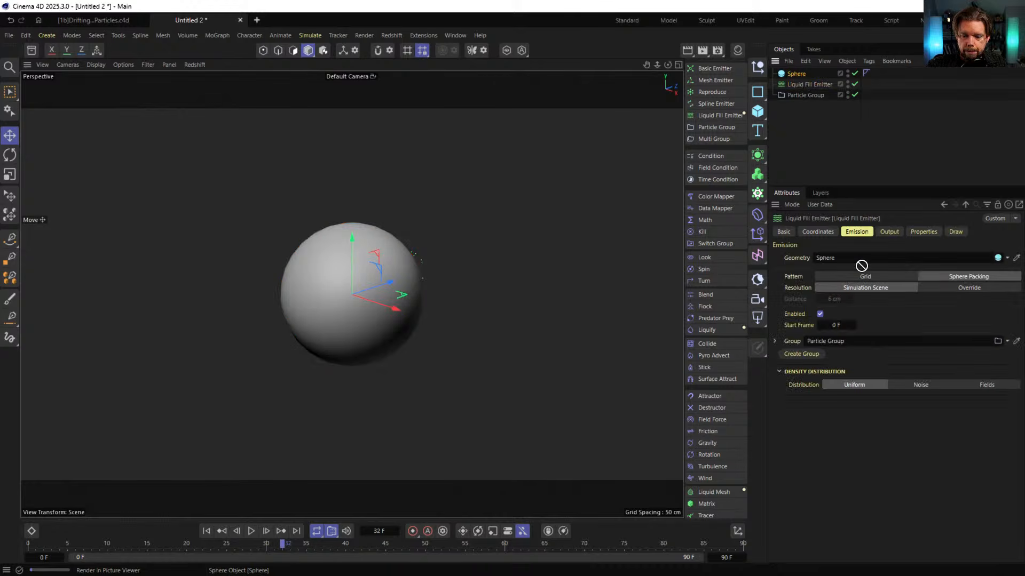
{"action": "left_click", "coordinate": [848, 73]}
Play the liquid simulation from frame 0 and inspect the particles filling the sphere up close
{"action": "left_click", "coordinate": [207, 531]}
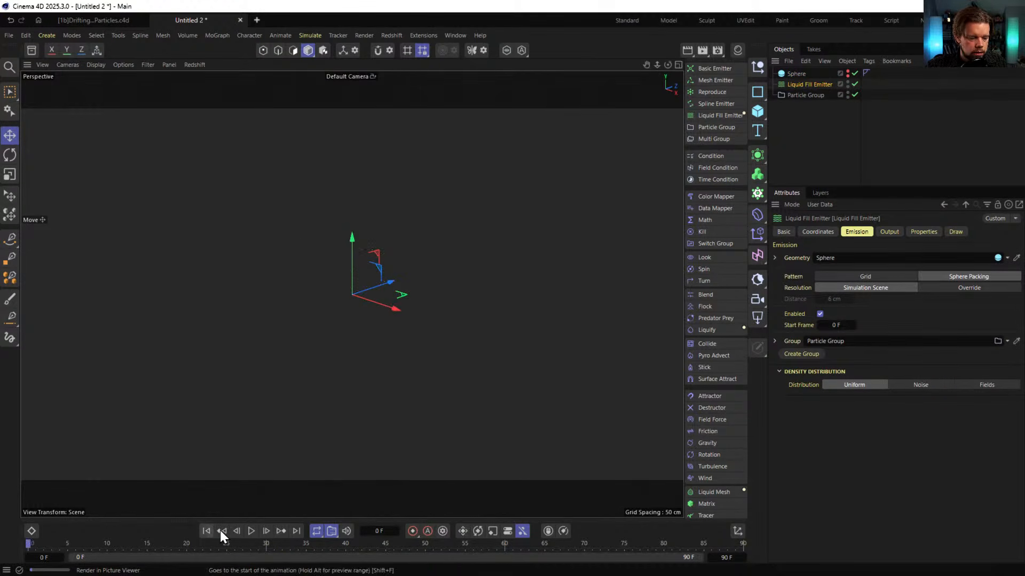
{"action": "left_click", "coordinate": [252, 531]}
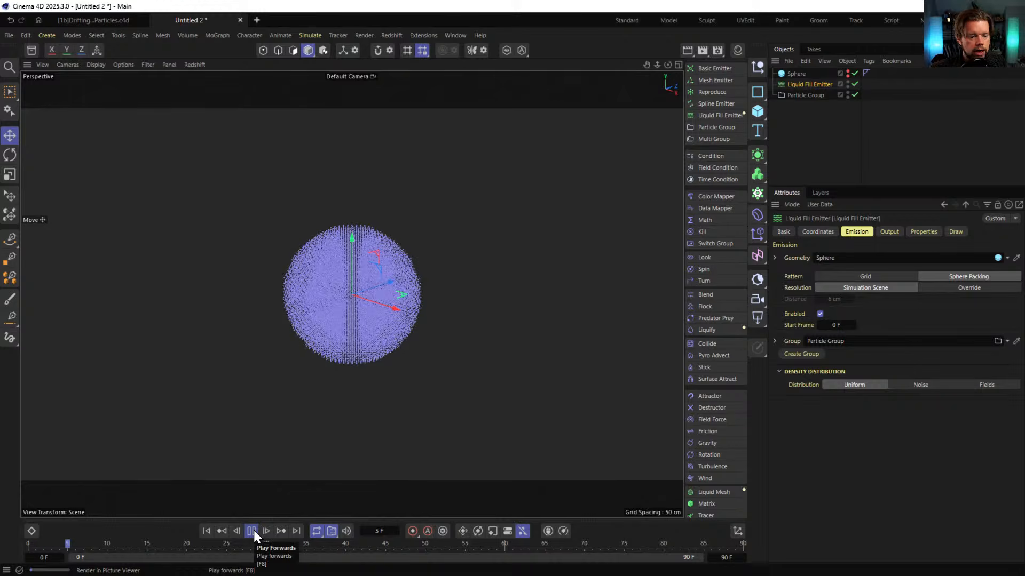
{"action": "left_click", "coordinate": [251, 531]}
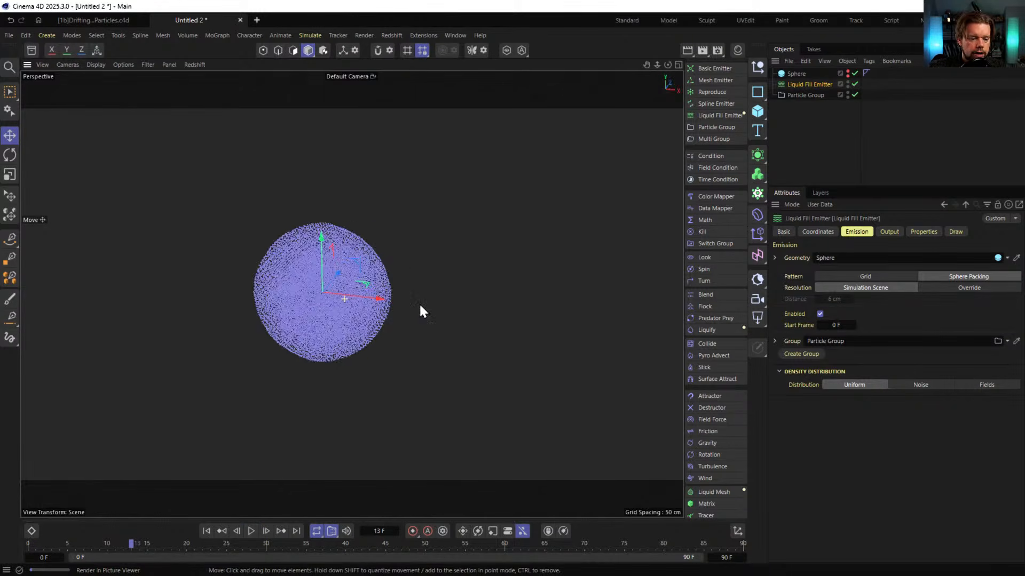
{"action": "scroll", "coordinate": [357, 308], "scroll_direction": "up", "scroll_amount": 3}
{"action": "scroll", "coordinate": [459, 259], "scroll_direction": "down", "scroll_amount": 1}
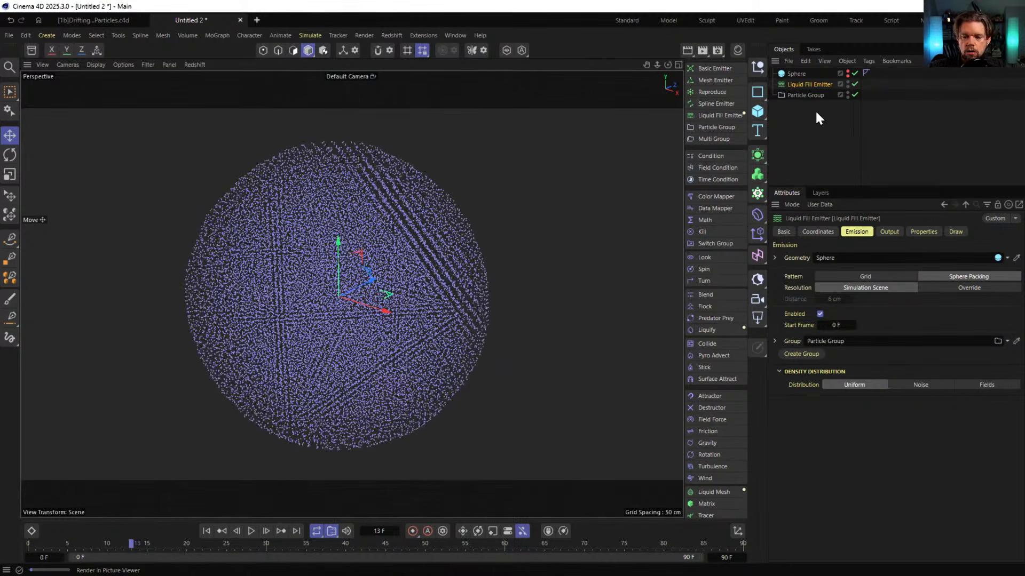
Scale the Sphere down and replay the liquid simulation from frame 0
{"action": "left_click", "coordinate": [790, 74]}
{"action": "key", "text": "t"}
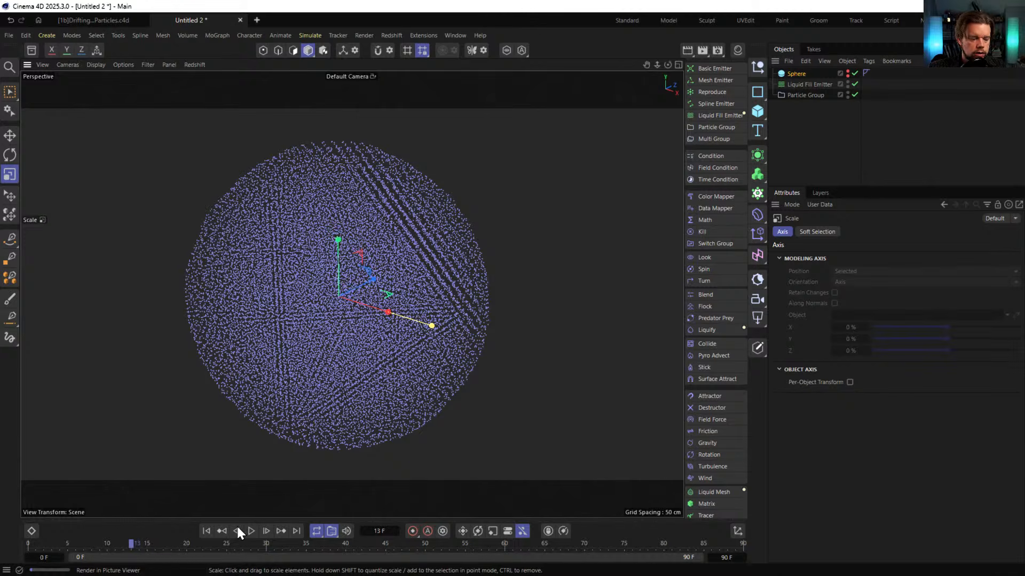
{"action": "left_click", "coordinate": [205, 531]}
{"action": "left_click", "coordinate": [251, 531]}
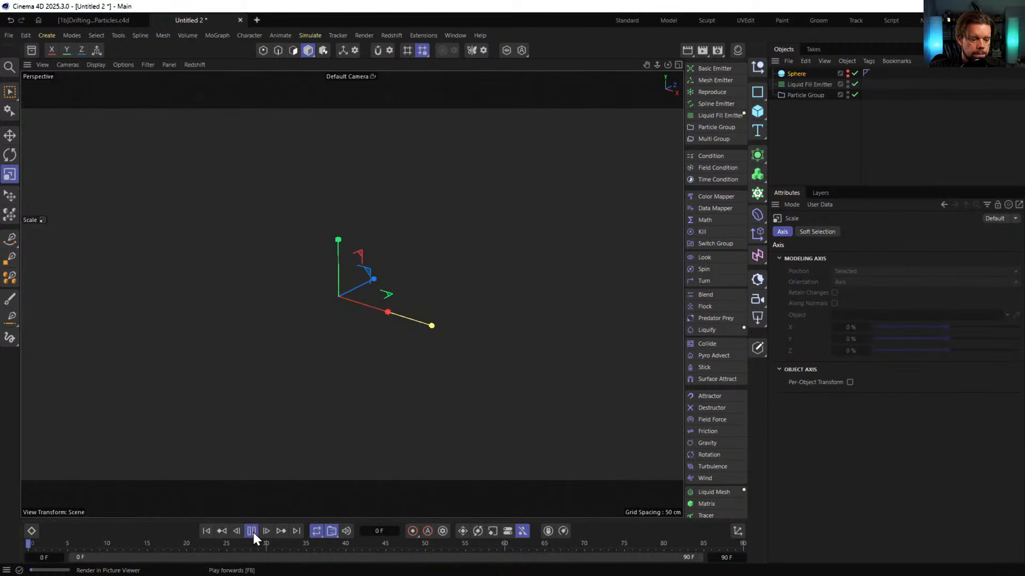
{"action": "left_click", "coordinate": [251, 531]}
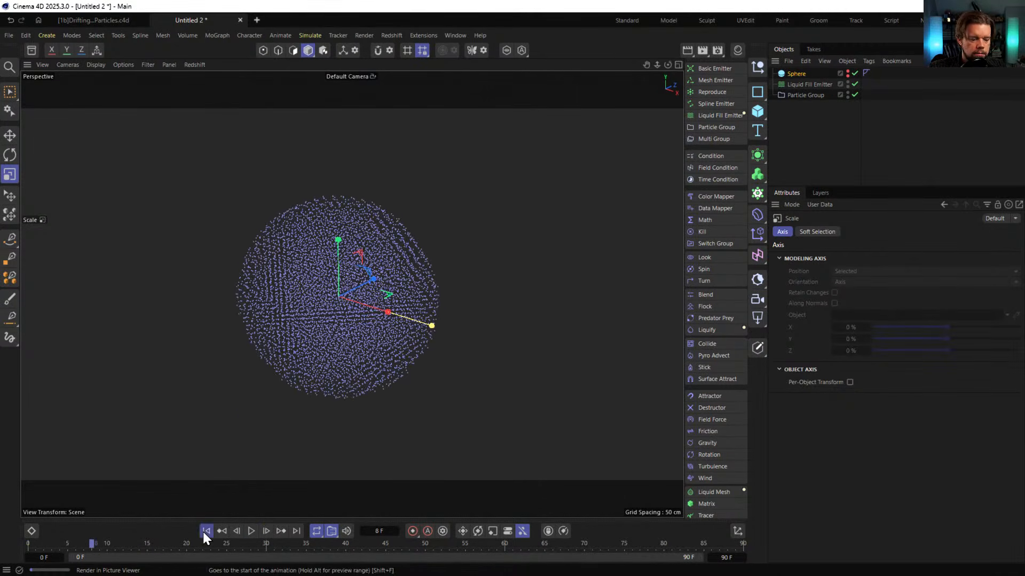
Return to frame 0 and select the Sphere, Liquid Fill Emitter and Particle Group together
{"action": "left_click", "coordinate": [205, 531]}
{"action": "left_click_drag", "start_coordinate": [808, 131], "coordinate": [789, 69]}
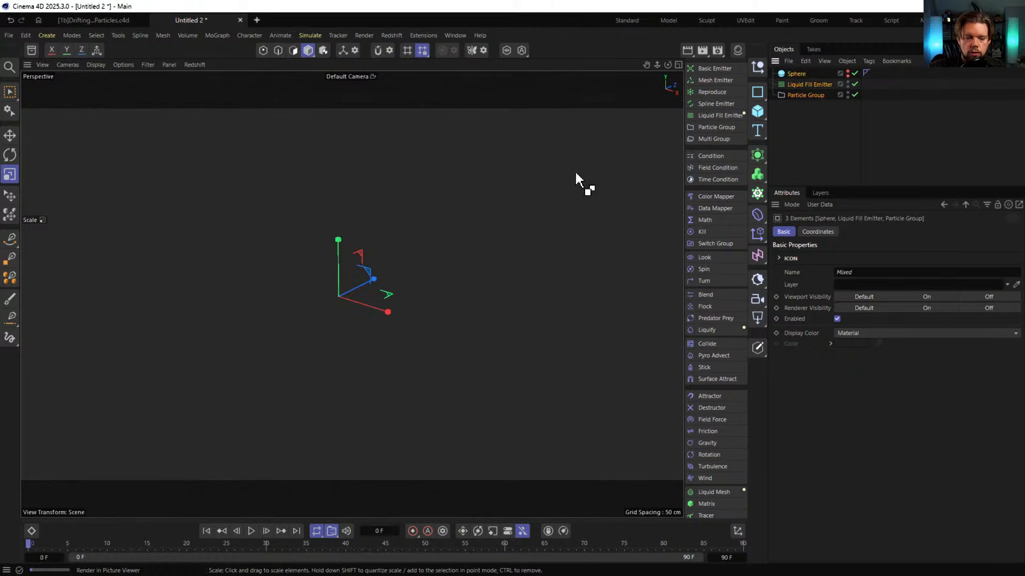
Duplicate the sphere, liquid fill emitter and particle group twice, shifting the first copy along the X axis
{"action": "key", "text": "ctrl+c"}
{"action": "key", "text": "ctrl+v"}
{"action": "key", "text": "e"}
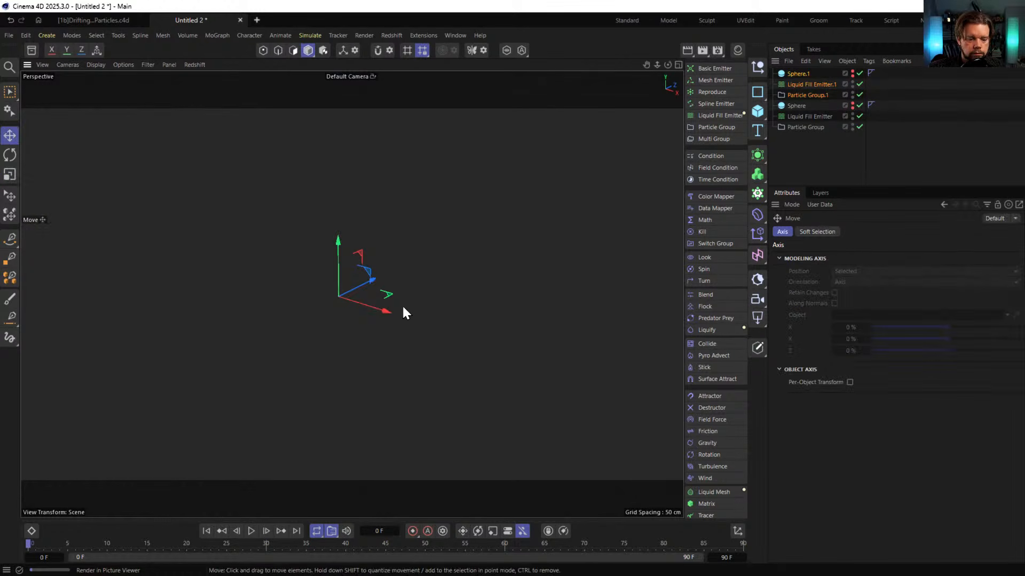
{"action": "left_click_drag", "start_coordinate": [397, 310], "coordinate": [555, 320]}
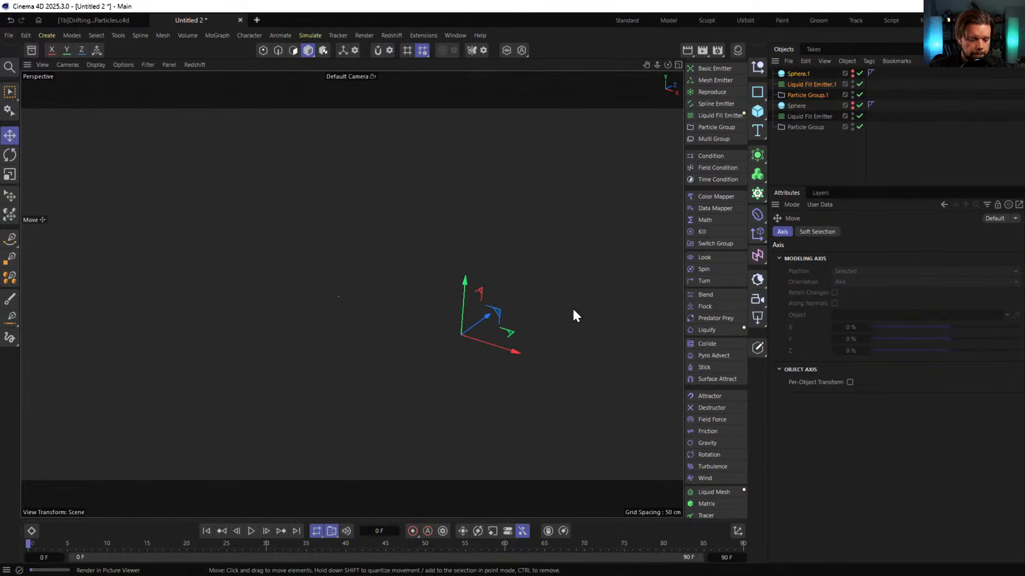
{"action": "key", "text": "ctrl+v"}
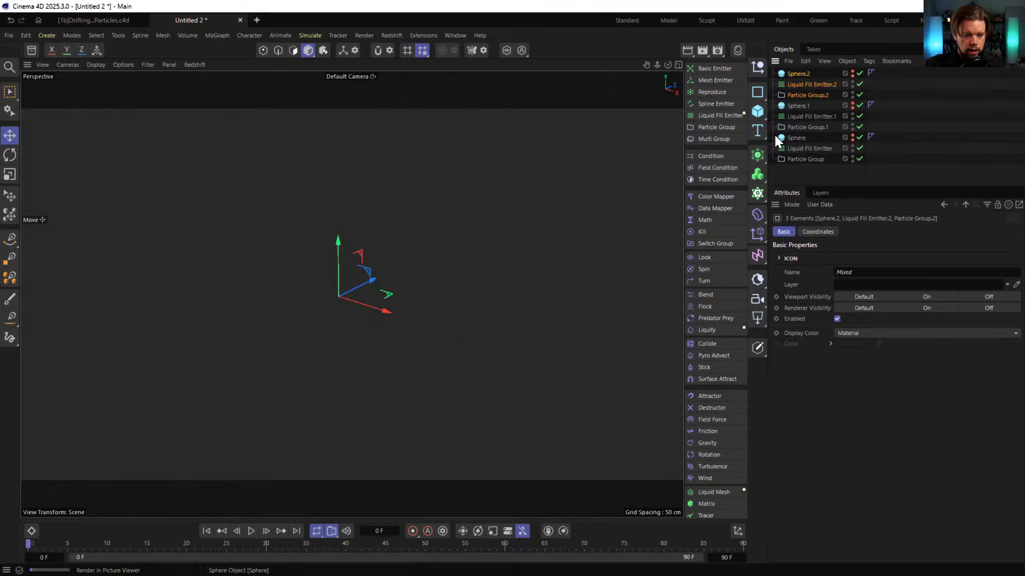
Delete Sphere.1, Liquid Fill Emitter.1 and Particle Group.1, keeping the original set and the second copy
{"action": "left_click", "coordinate": [796, 138]}
{"action": "key", "text": "t"}
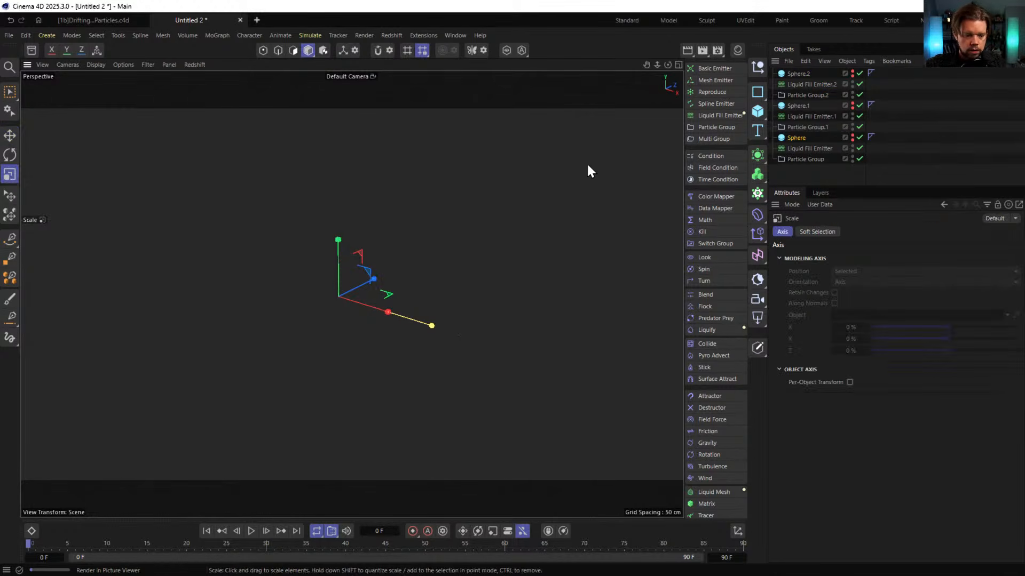
{"action": "left_click", "coordinate": [809, 73]}
{"action": "left_click", "coordinate": [795, 139]}
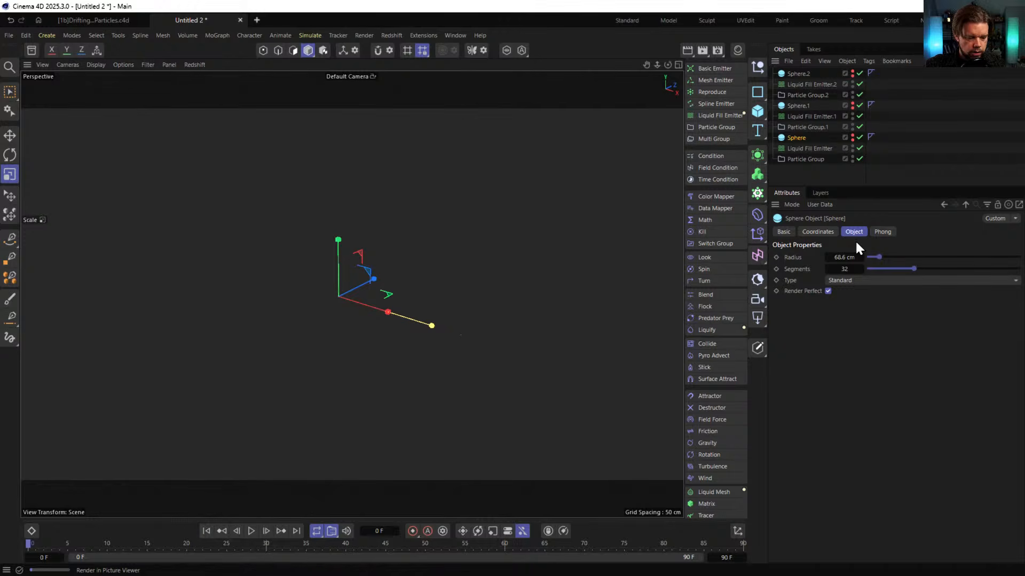
{"action": "left_click_drag", "start_coordinate": [813, 176], "coordinate": [788, 126]}
{"action": "key", "text": "Delete"}
{"action": "left_click", "coordinate": [802, 104]}
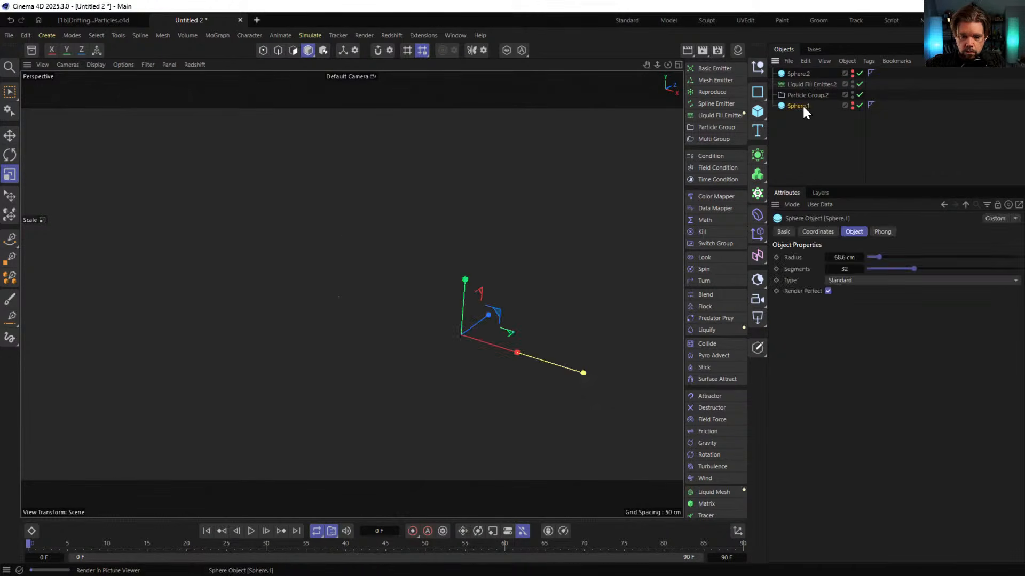
{"action": "key", "text": "ctrl+z"}
{"action": "key", "text": "ctrl+z"}
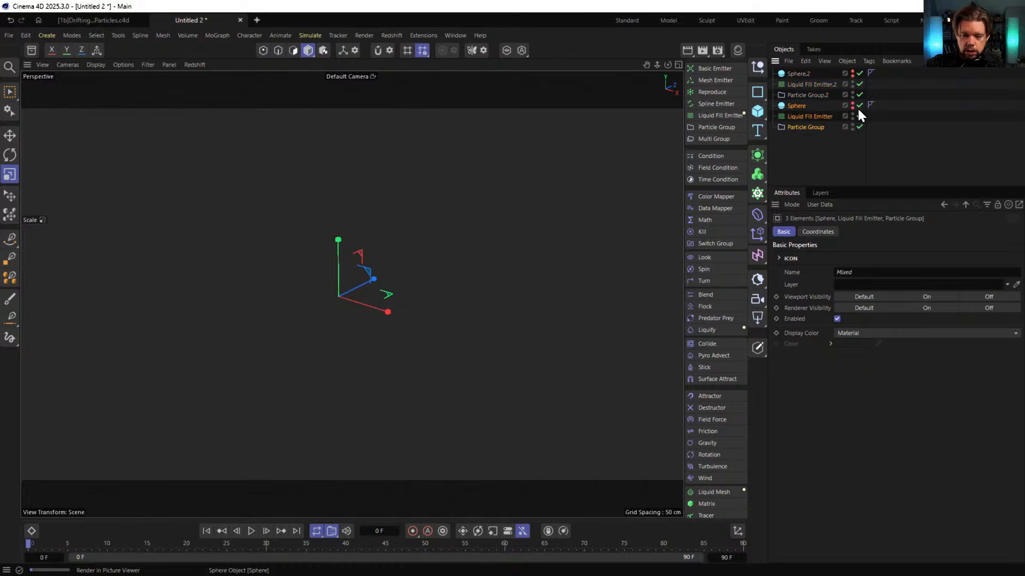
Make Sphere and Sphere.2 visible in the viewport
{"action": "left_click", "coordinate": [852, 103]}
{"action": "left_click", "coordinate": [847, 70]}
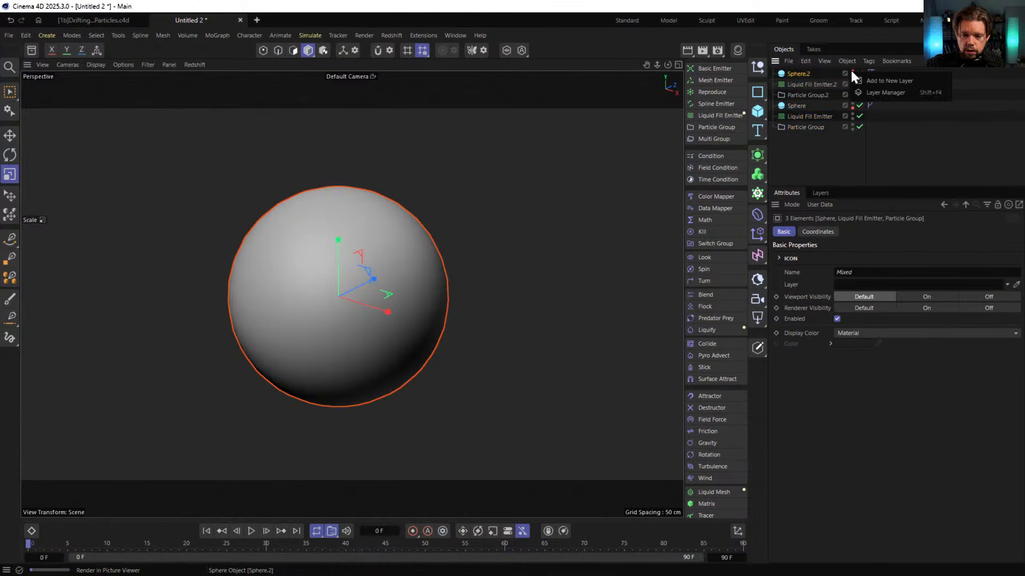
{"action": "left_click", "coordinate": [796, 106]}
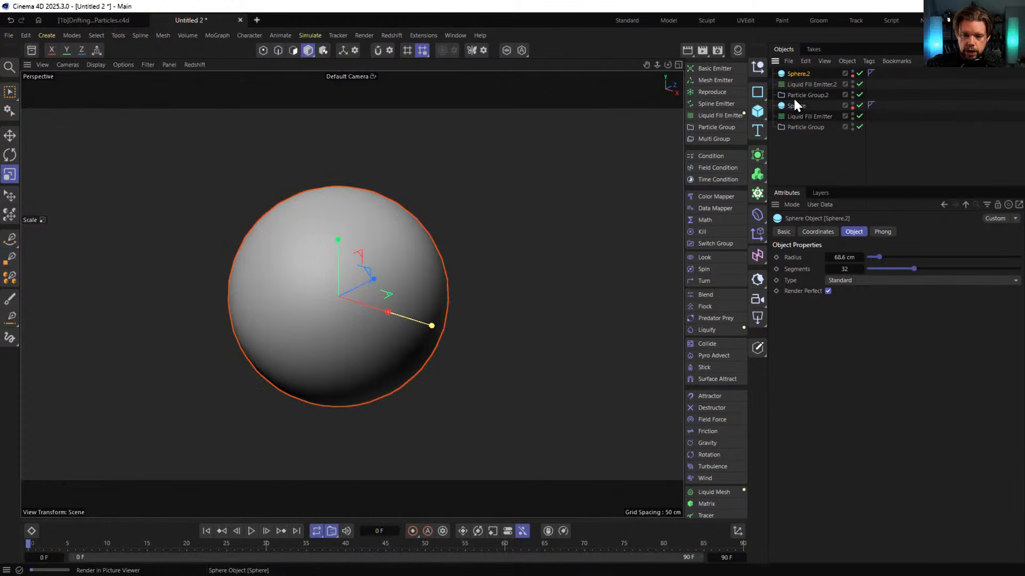
Move the original sphere, liquid fill emitter and particle group above the copy, and shrink that sphere to a radius of about 39 cm
{"action": "left_click", "coordinate": [796, 131], "text": "shift"}
{"action": "key", "text": "e"}
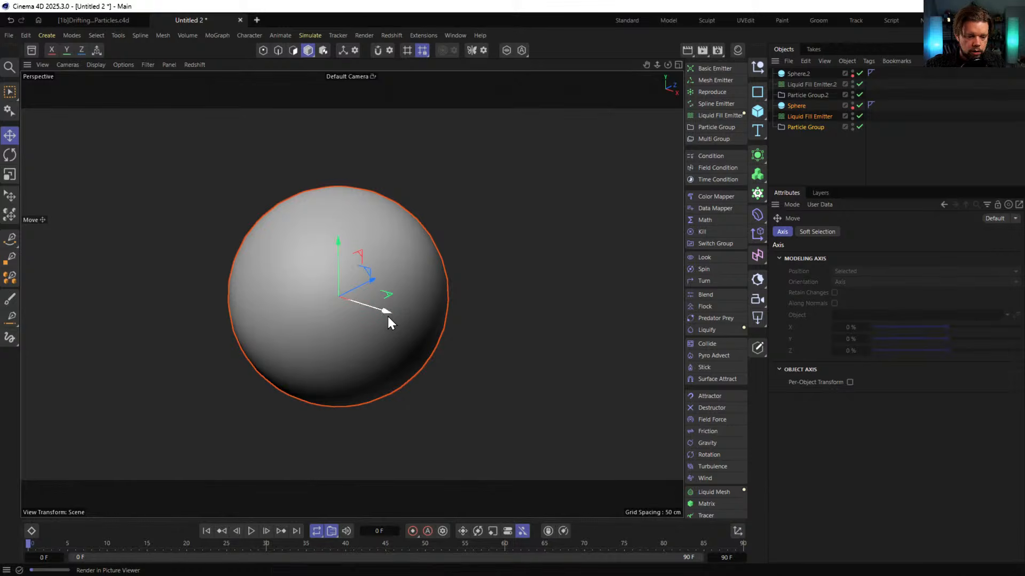
{"action": "left_click_drag", "start_coordinate": [340, 237], "coordinate": [340, 65]}
{"action": "scroll", "coordinate": [369, 377], "scroll_direction": "down", "scroll_amount": 5}
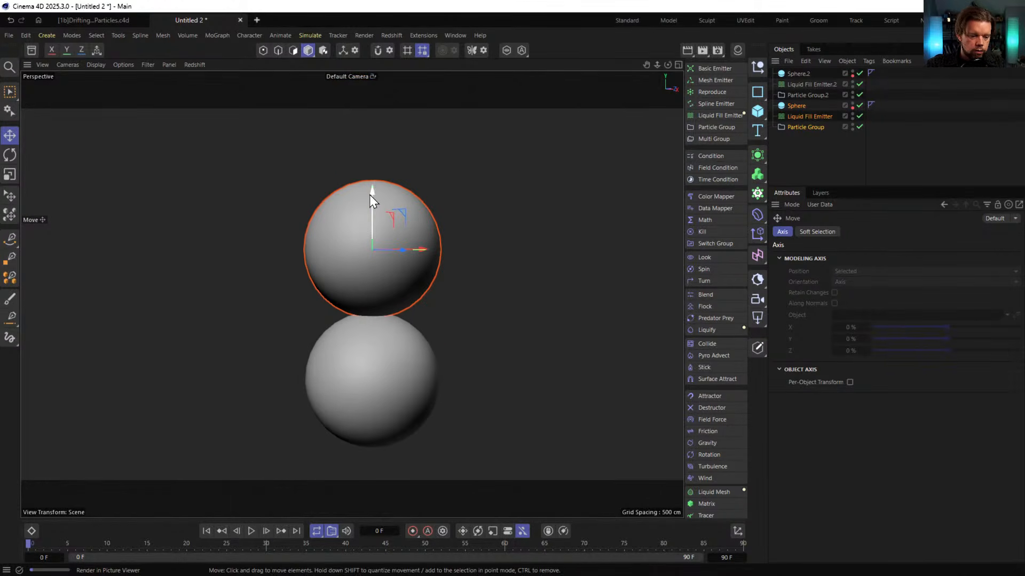
{"action": "left_click_drag", "start_coordinate": [373, 202], "coordinate": [373, 222]}
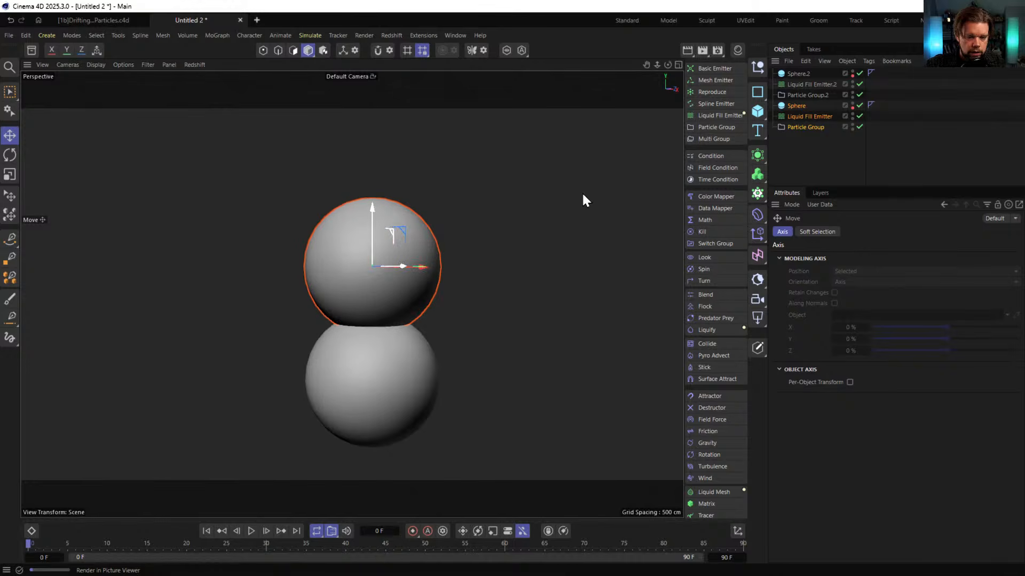
{"action": "left_click", "coordinate": [797, 106]}
{"action": "left_click_drag", "start_coordinate": [431, 269], "coordinate": [405, 274]}
Set the particle colour of the original Liquid Fill Emitter to bright green
{"action": "left_click", "coordinate": [816, 116]}
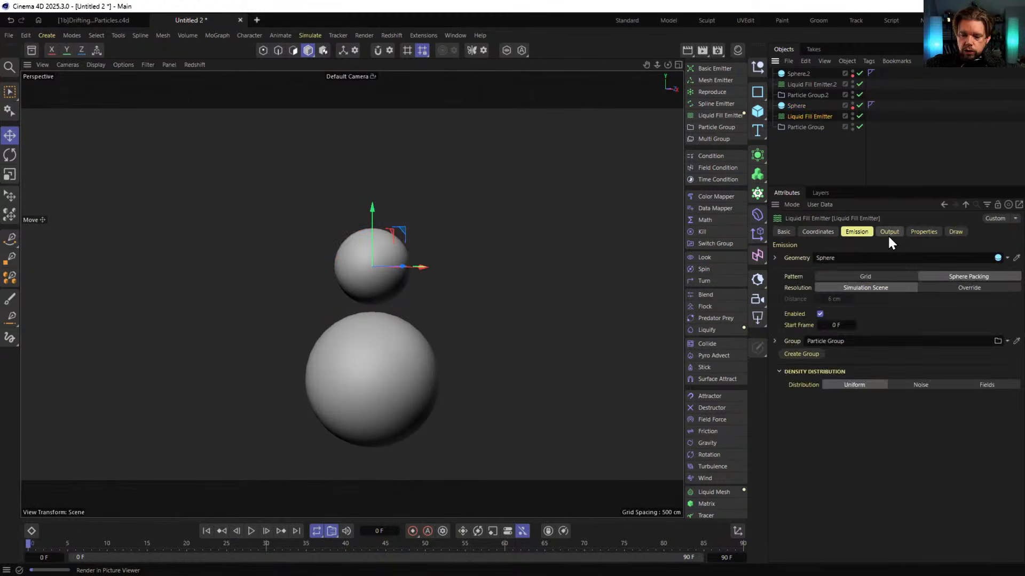
{"action": "left_click", "coordinate": [955, 233]}
{"action": "left_click", "coordinate": [923, 232]}
{"action": "scroll", "coordinate": [779, 453], "scroll_direction": "down", "scroll_amount": 5}
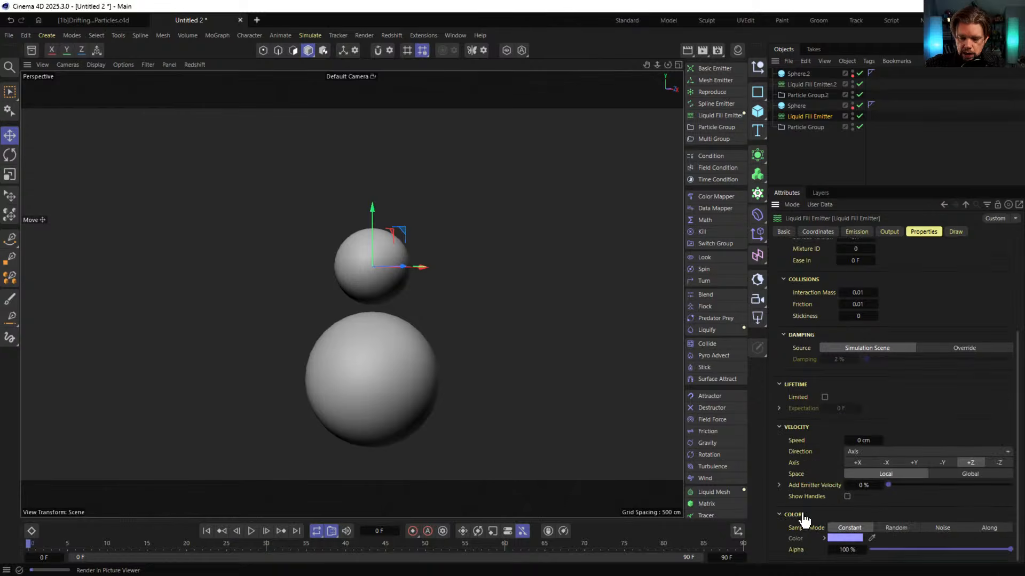
{"action": "left_click", "coordinate": [841, 538]}
{"action": "left_click", "coordinate": [901, 540]}
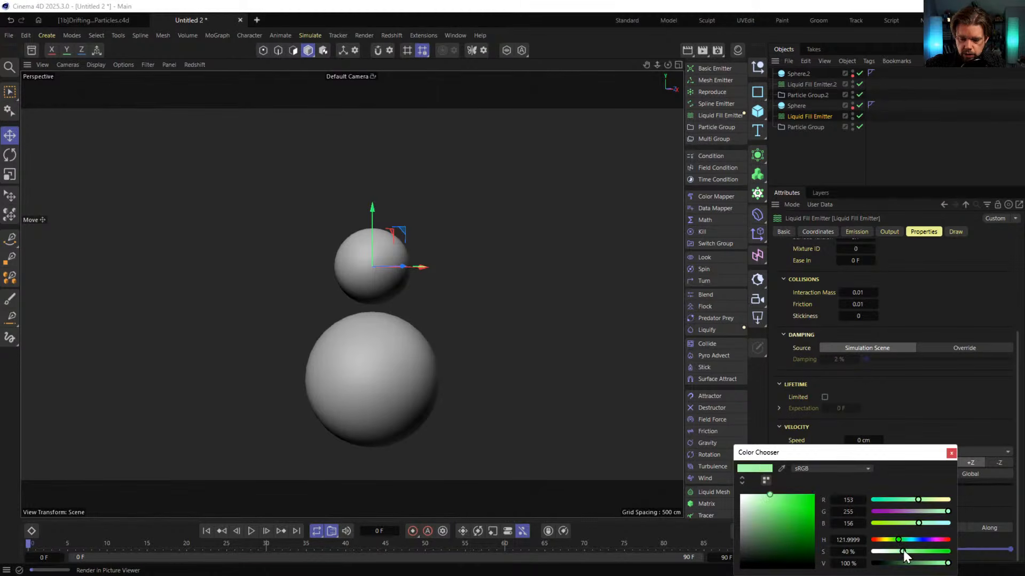
Set the particle colour of Liquid Fill Emitter.2 to purple
{"action": "left_click", "coordinate": [806, 84]}
{"action": "left_click", "coordinate": [845, 538]}
{"action": "left_click_drag", "start_coordinate": [936, 551], "coordinate": [926, 551]}
{"action": "left_click_drag", "start_coordinate": [919, 501], "coordinate": [921, 501]}
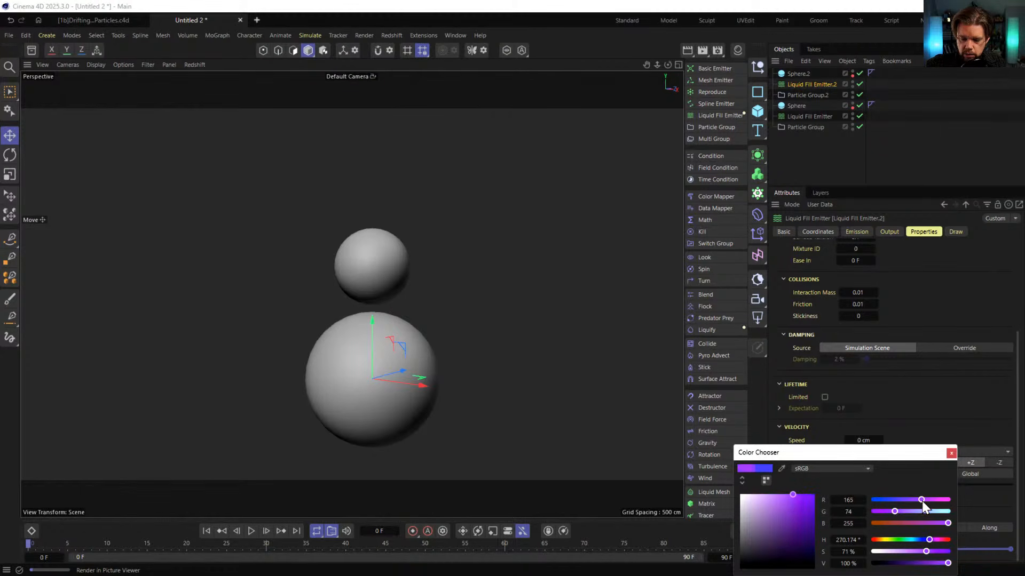
Increase the drawn dot size of Particle Group and Particle Group.2 together
{"action": "left_click", "coordinate": [803, 96]}
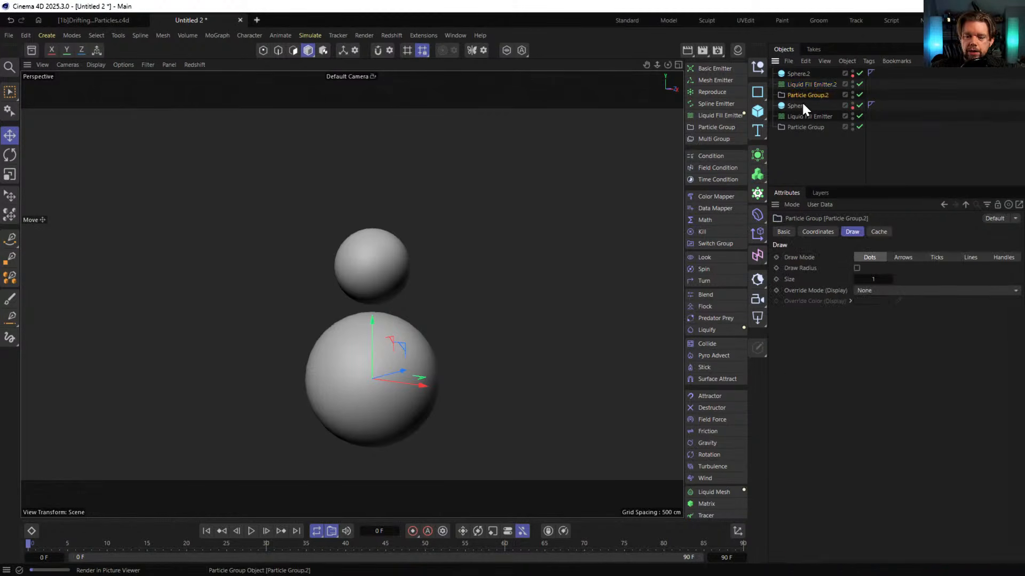
{"action": "left_click", "coordinate": [805, 127], "text": "ctrl"}
{"action": "left_click", "coordinate": [876, 279]}
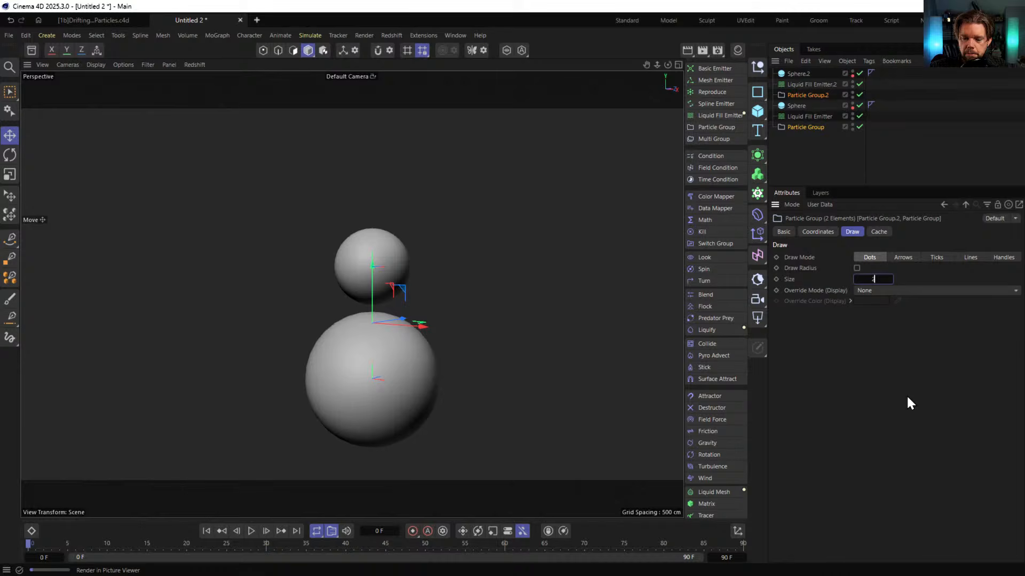
{"action": "left_click", "coordinate": [902, 162]}
Look through the original emitter's emission, output and liquid properties, and compare the Target Density of both emitters
{"action": "left_click", "coordinate": [807, 116]}
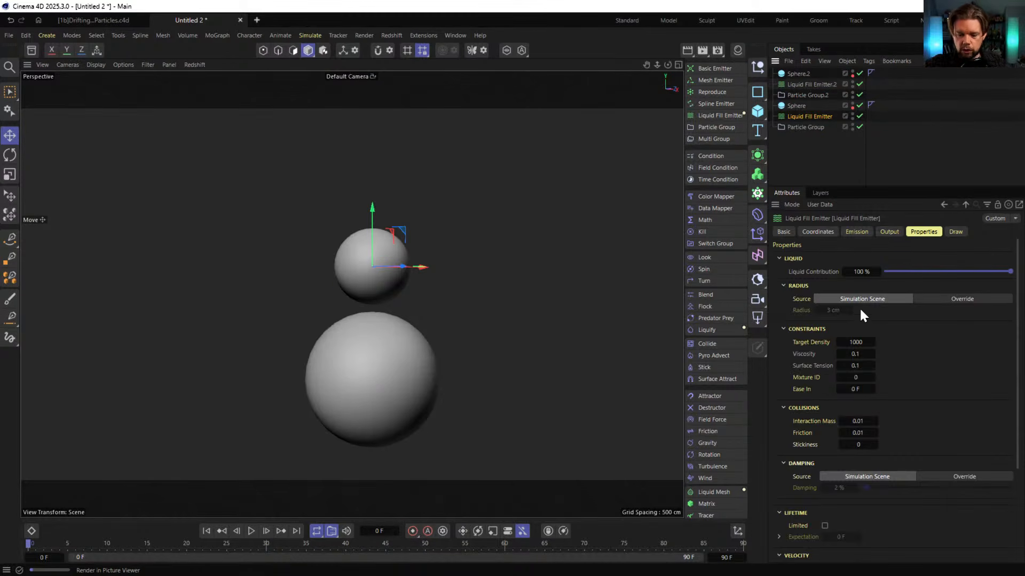
{"action": "left_click", "coordinate": [889, 231]}
{"action": "left_click", "coordinate": [857, 233]}
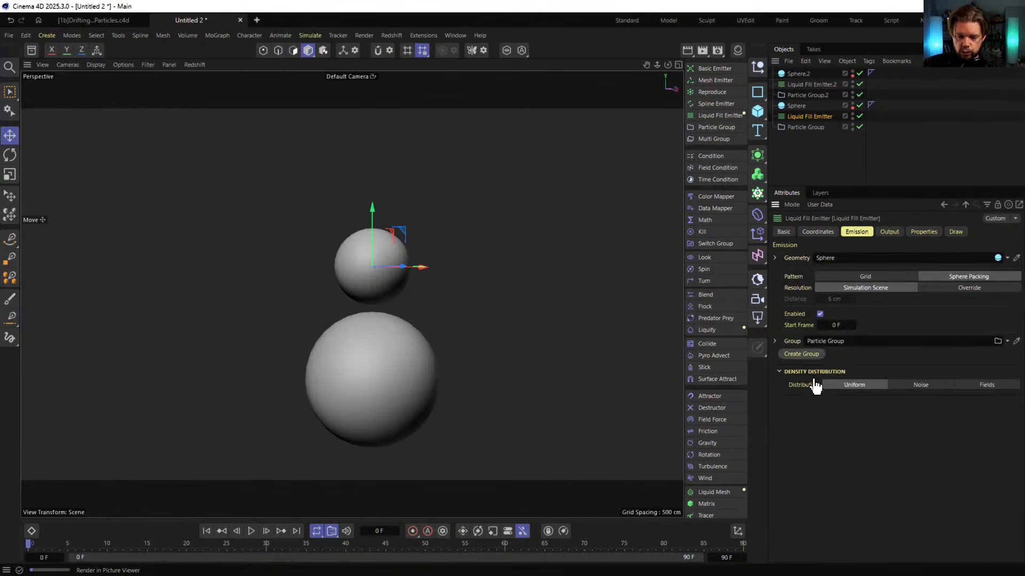
{"action": "left_click", "coordinate": [886, 232]}
{"action": "left_click", "coordinate": [922, 232]}
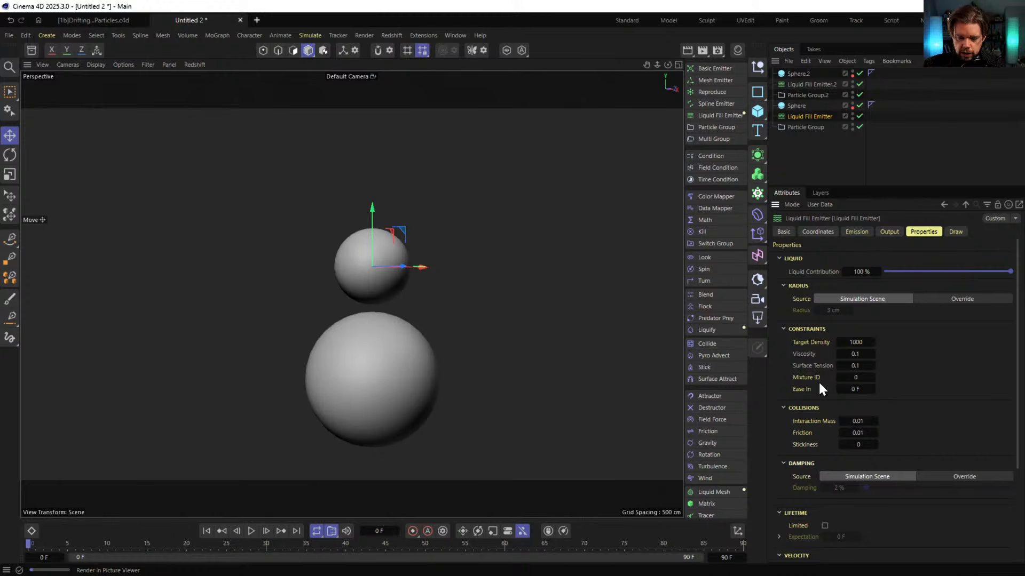
{"action": "left_click", "coordinate": [817, 345]}
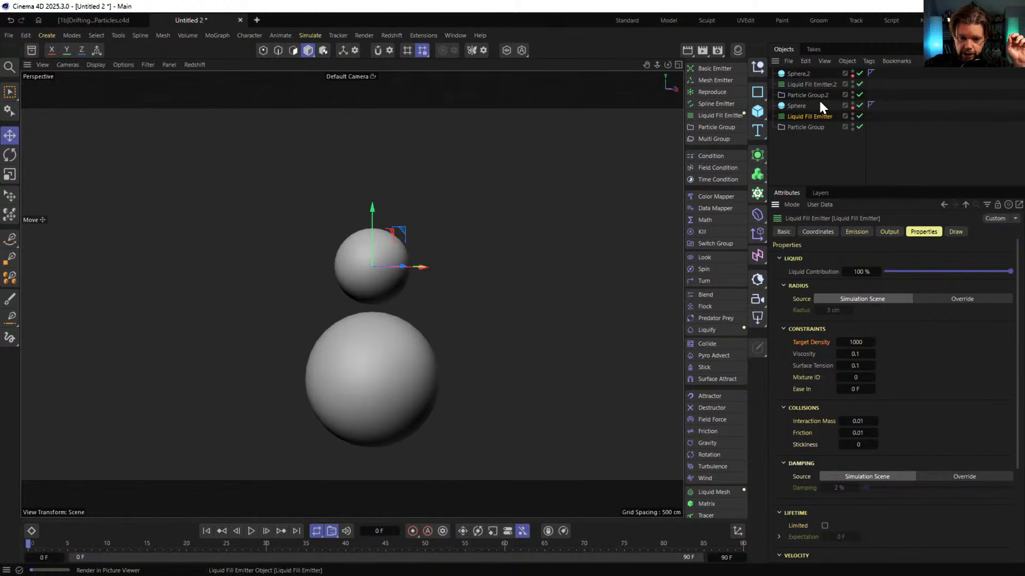
{"action": "left_click", "coordinate": [806, 85]}
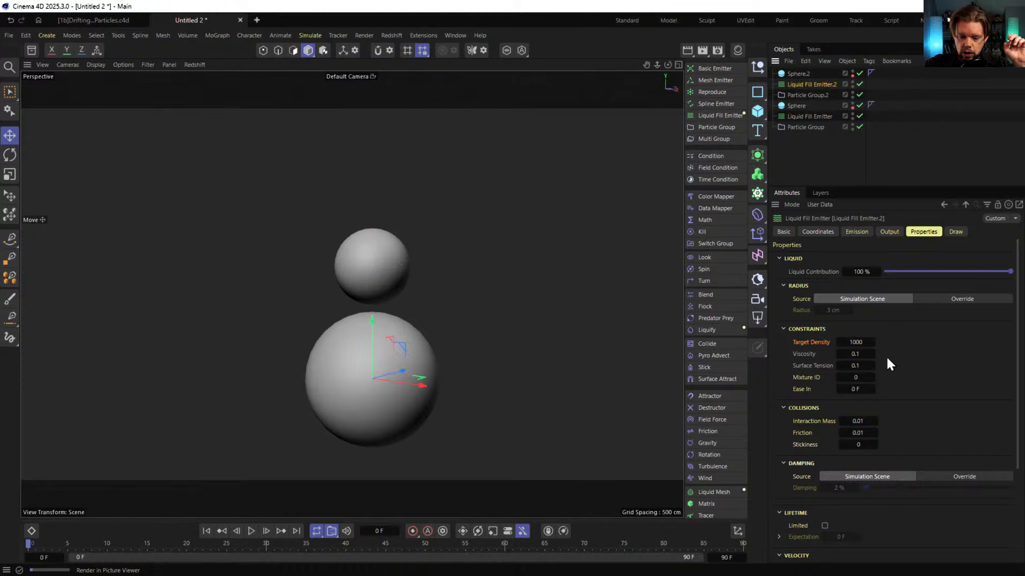
{"action": "double_click", "coordinate": [859, 343]}
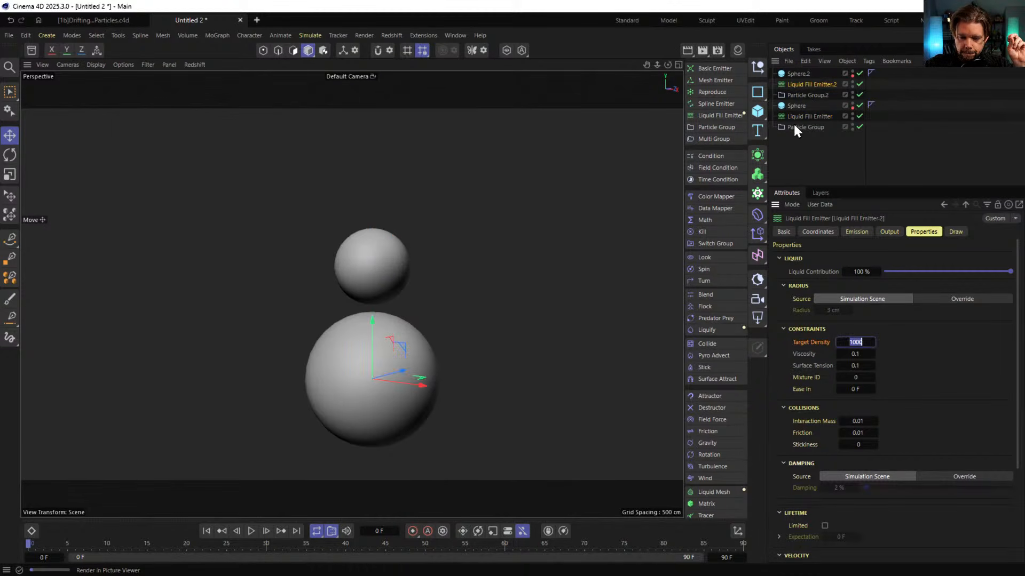
Set the Target Density of the original Liquid Fill Emitter to 100
{"action": "left_click", "coordinate": [809, 116]}
{"action": "double_click", "coordinate": [856, 342]}
{"action": "type", "text": "100"}
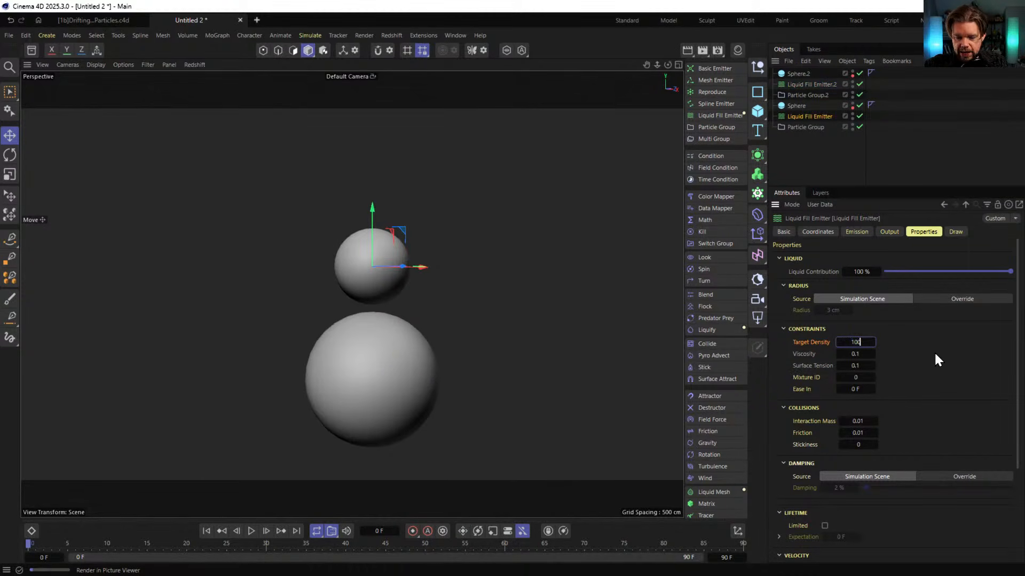
{"action": "key", "text": "Return"}
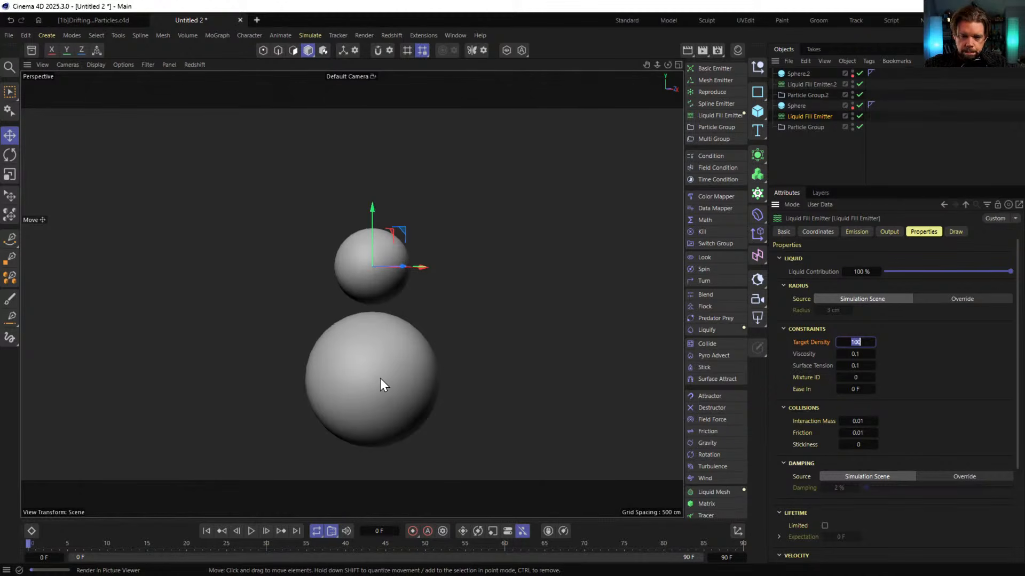
Lower the original sphere, emitter and particle group by about 11 cm so the small sphere touches the large one
{"action": "left_click", "coordinate": [796, 105]}
{"action": "left_click", "coordinate": [795, 126], "text": "shift"}
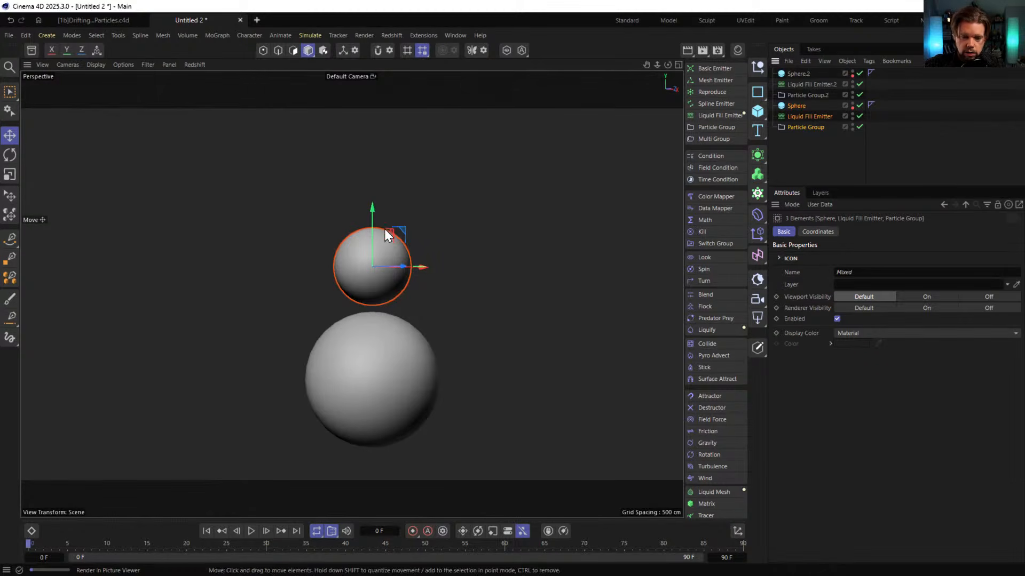
{"action": "left_click_drag", "start_coordinate": [369, 213], "coordinate": [370, 224]}
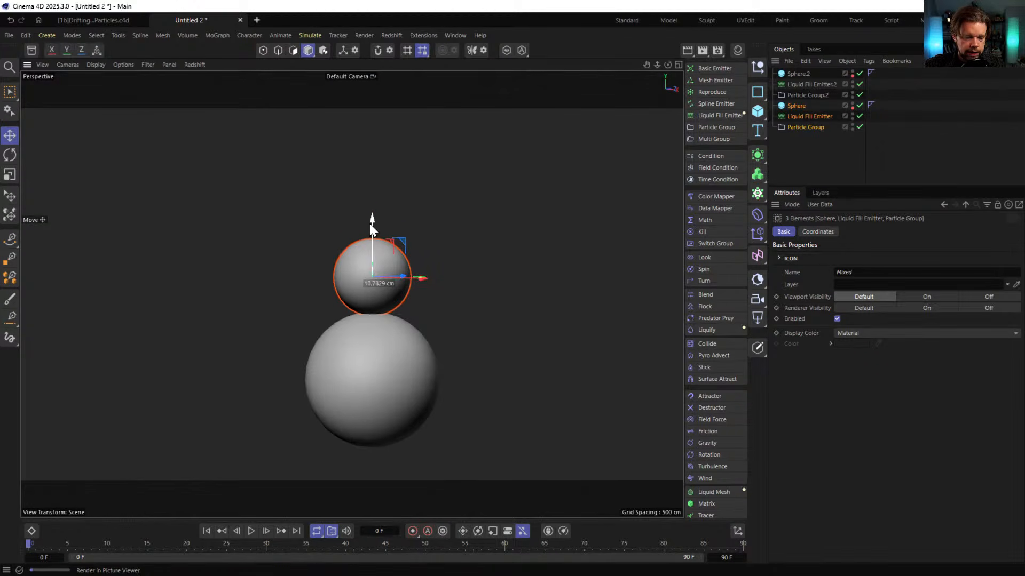
{"action": "left_click", "coordinate": [620, 251]}
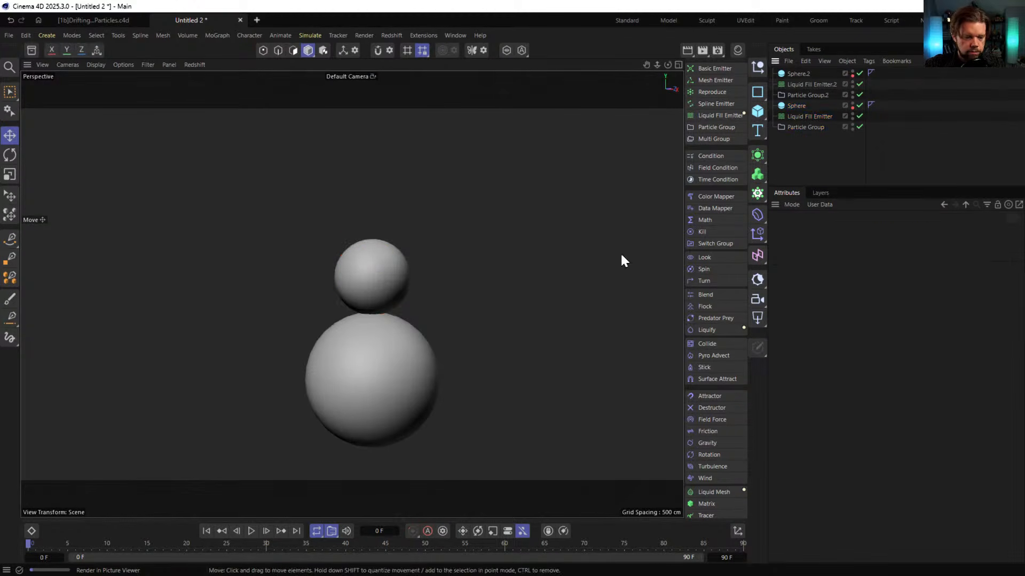
Hide both spheres in the viewport, play the liquid simulation and return to its first frame
{"action": "left_click", "coordinate": [852, 103]}
{"action": "left_click", "coordinate": [852, 72]}
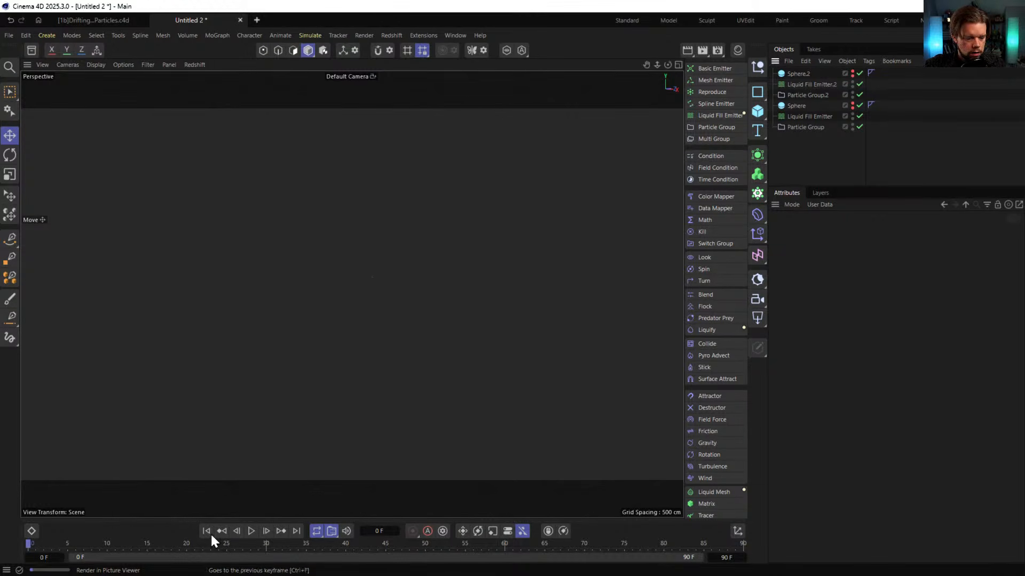
{"action": "left_click", "coordinate": [251, 531]}
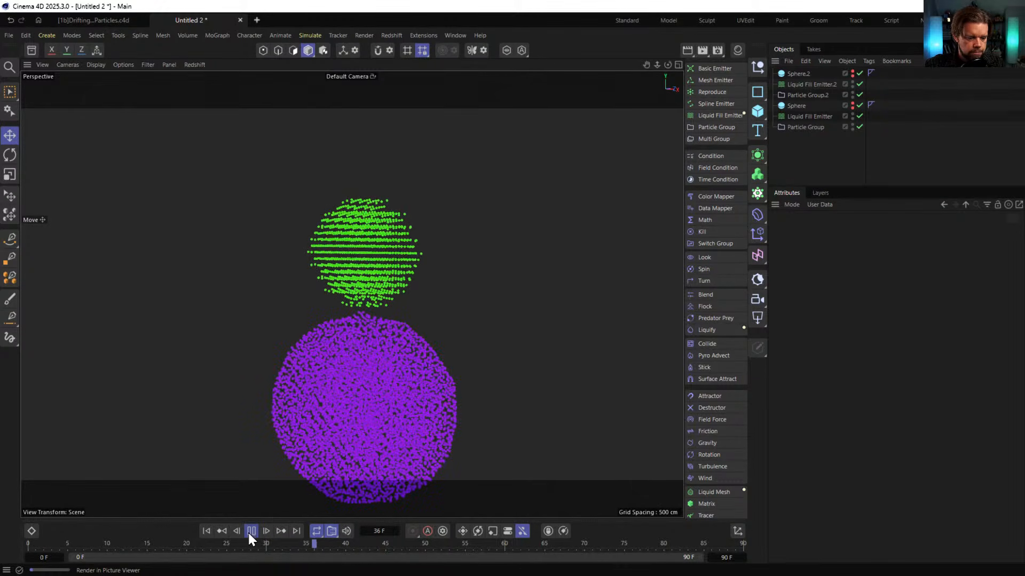
{"action": "left_click", "coordinate": [206, 531]}
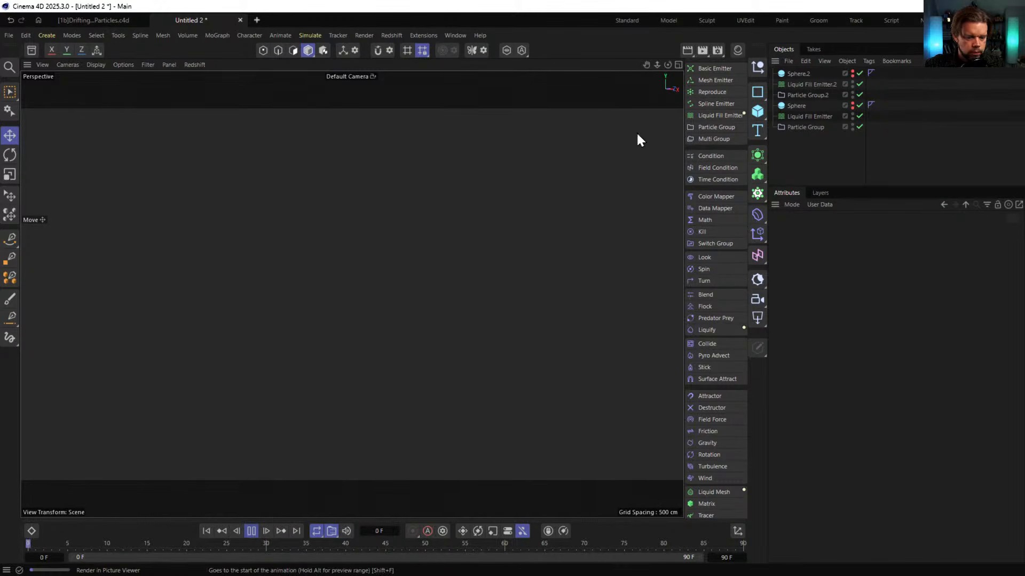
Move the small upper sphere slightly down toward the large one and replay the simulation from the start
{"action": "left_click", "coordinate": [803, 105]}
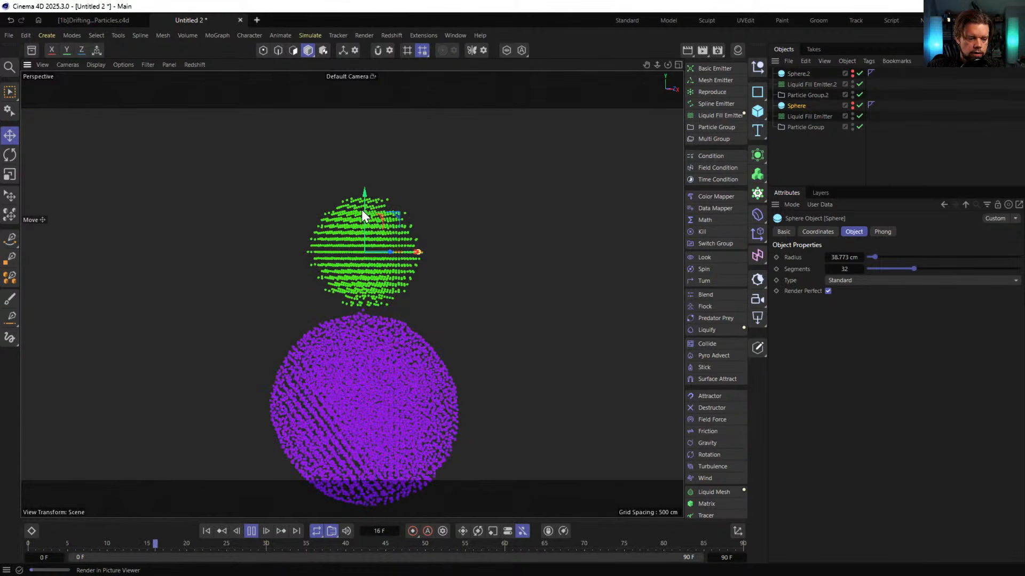
{"action": "left_click_drag", "start_coordinate": [361, 210], "coordinate": [363, 219]}
{"action": "left_click", "coordinate": [206, 530]}
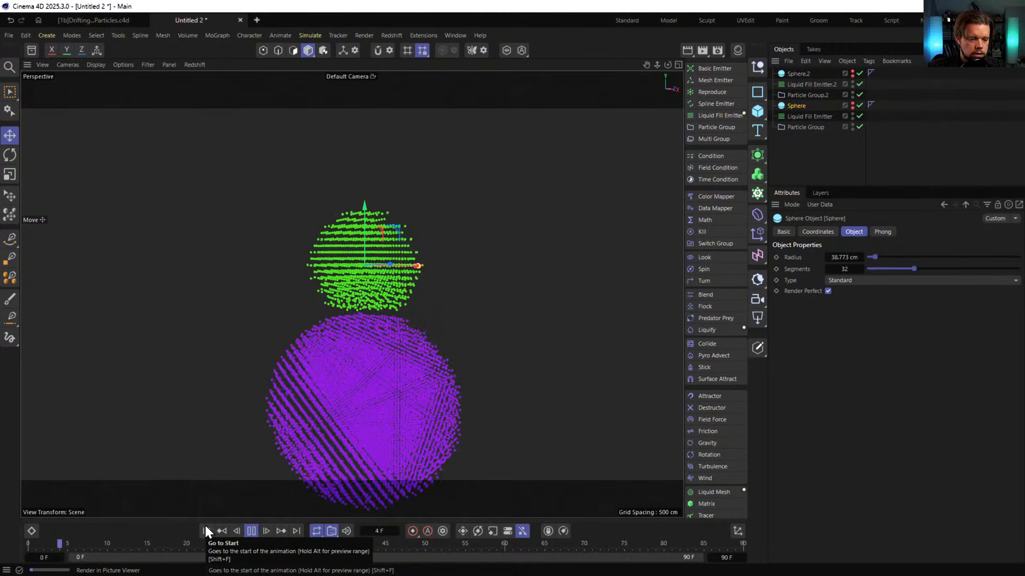
{"action": "left_click", "coordinate": [252, 531]}
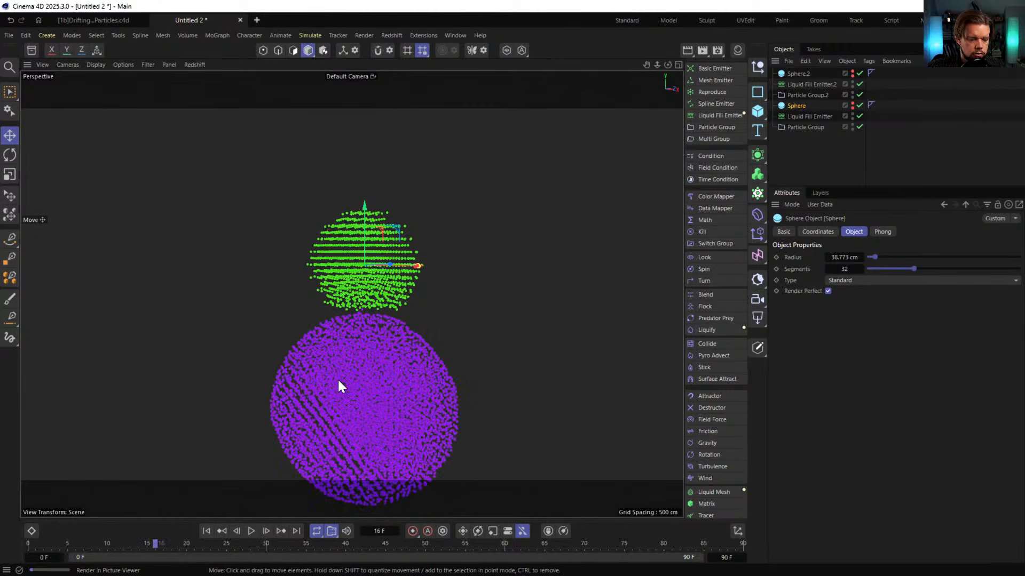
Lower the small upper sphere slightly further into the large one, replay the liquid simulation and return to its first frame
{"action": "left_click_drag", "start_coordinate": [341, 370], "coordinate": [365, 355], "text": "alt"}
{"action": "left_click_drag", "start_coordinate": [376, 223], "coordinate": [376, 236]}
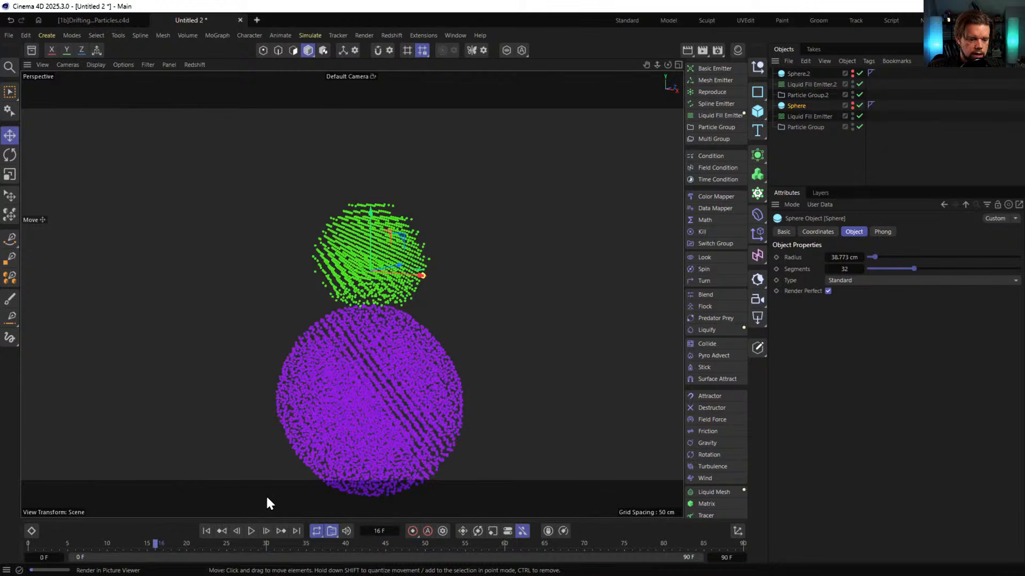
{"action": "left_click", "coordinate": [206, 531]}
{"action": "left_click", "coordinate": [249, 530]}
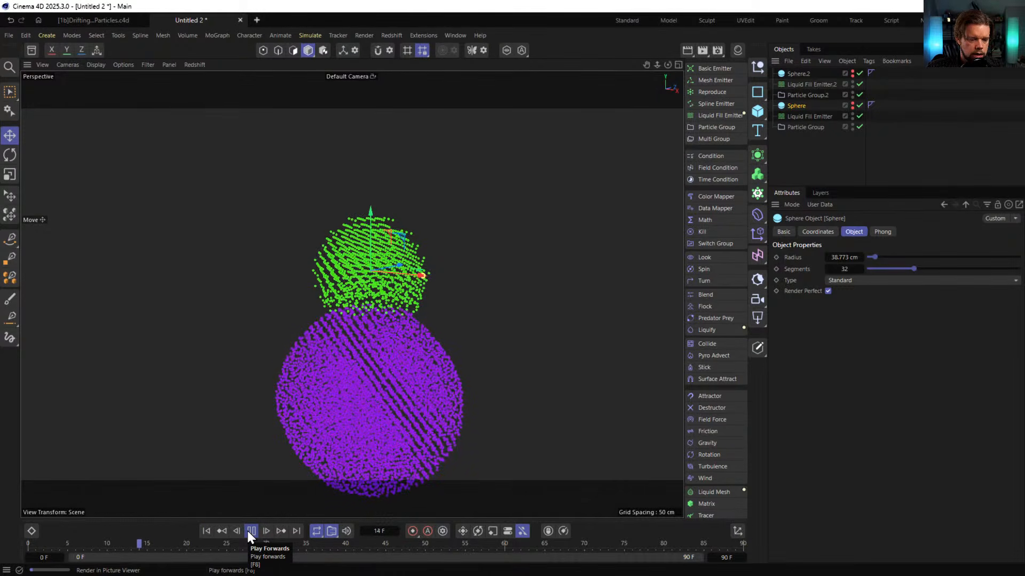
{"action": "left_click", "coordinate": [249, 531]}
{"action": "left_click", "coordinate": [206, 530]}
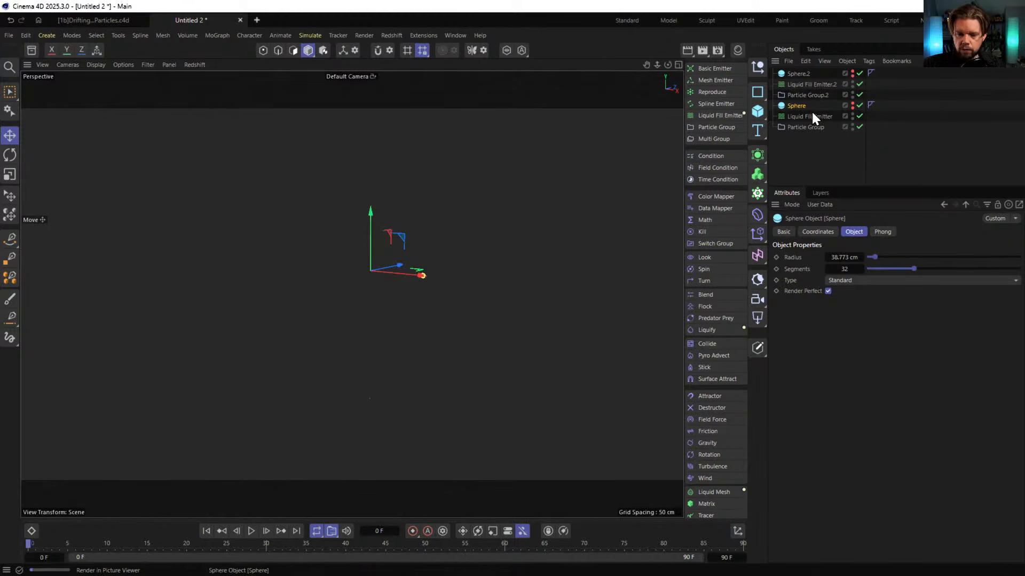
Assign Particle Group as the emission group of Liquid Fill Emitter.2 and disable Particle Group.2
{"action": "left_click", "coordinate": [813, 85]}
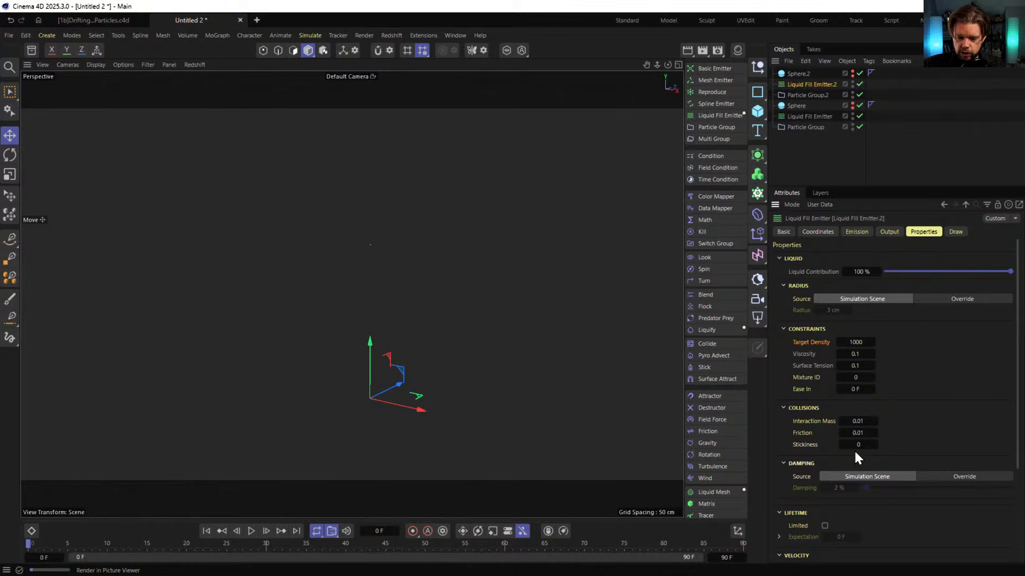
{"action": "left_click", "coordinate": [888, 232]}
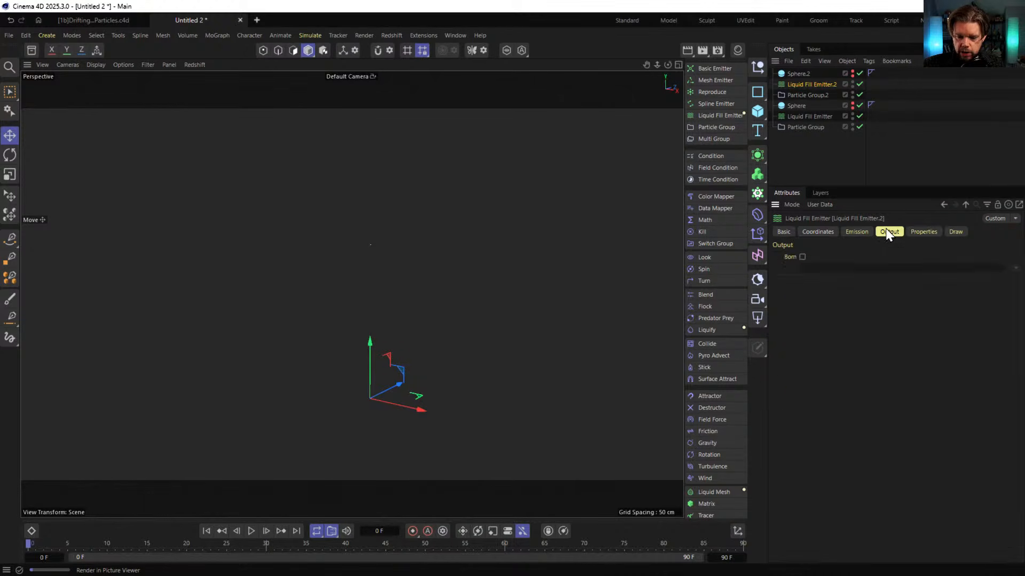
{"action": "left_click", "coordinate": [858, 232]}
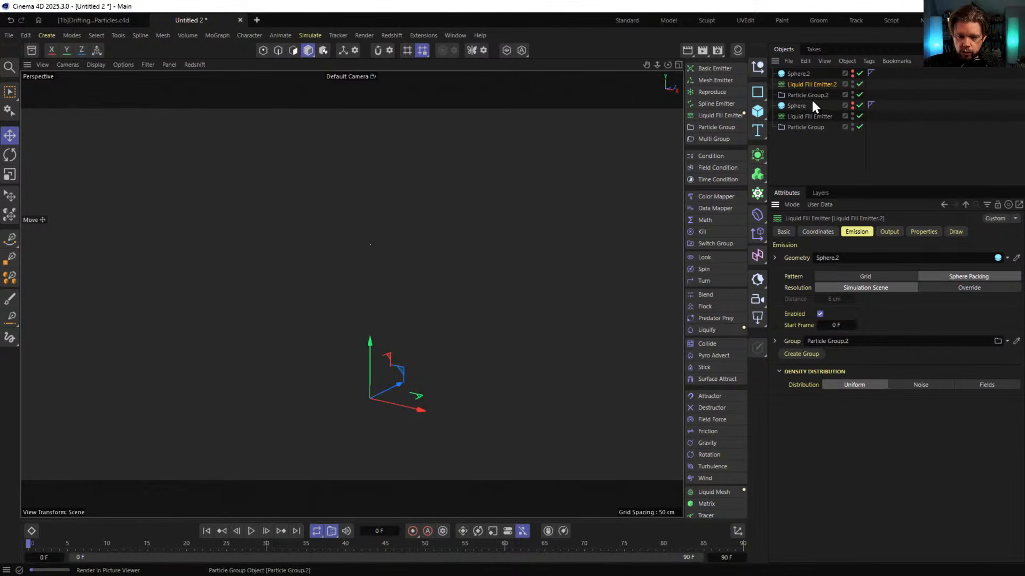
{"action": "left_click_drag", "start_coordinate": [811, 127], "coordinate": [840, 341]}
{"action": "left_click", "coordinate": [859, 95]}
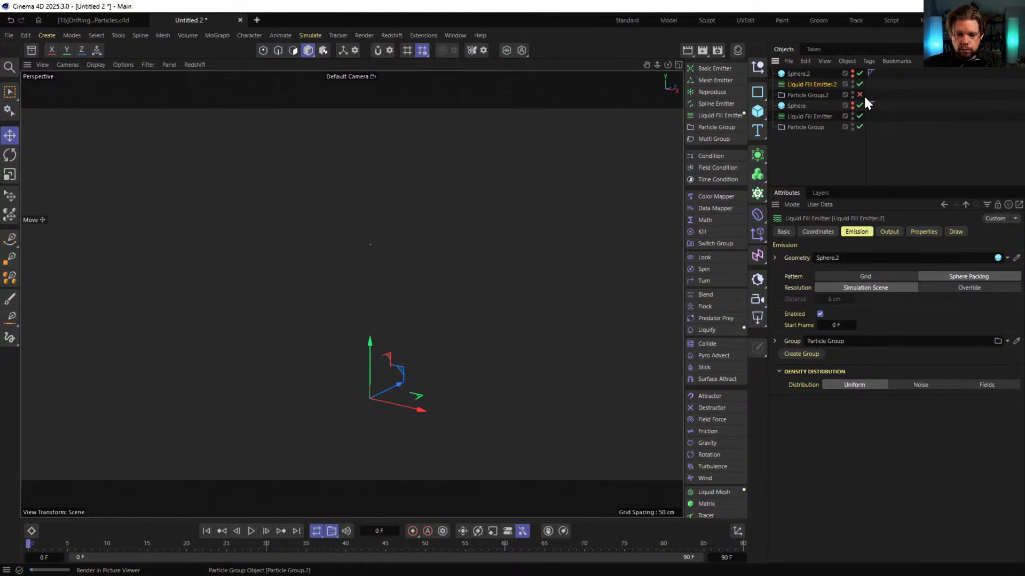
{"action": "left_click", "coordinate": [808, 95]}
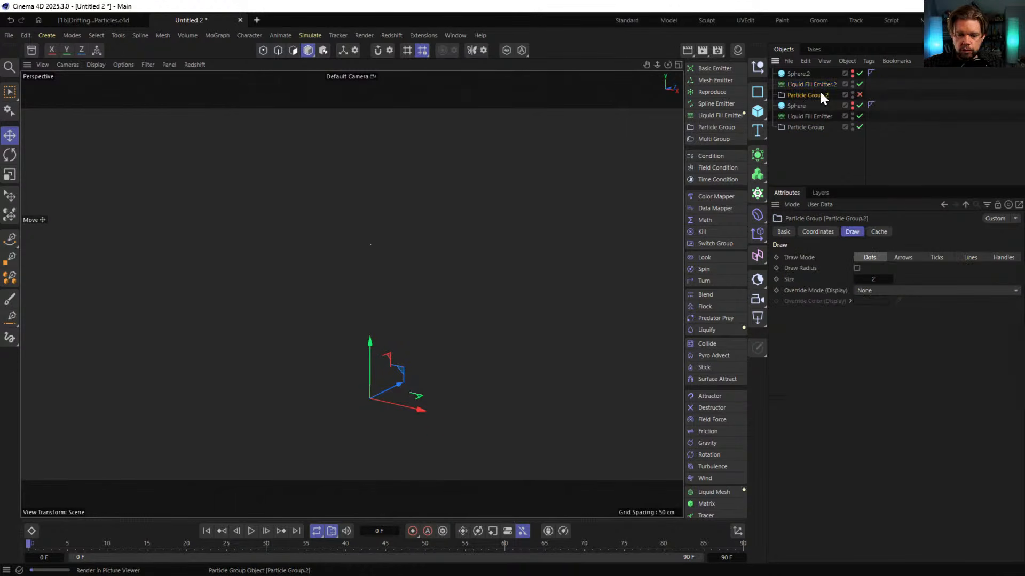
Play the simulation with the shared particle group, then restart it and examine the contact area between both liquids at frame 1
{"action": "left_click", "coordinate": [253, 532]}
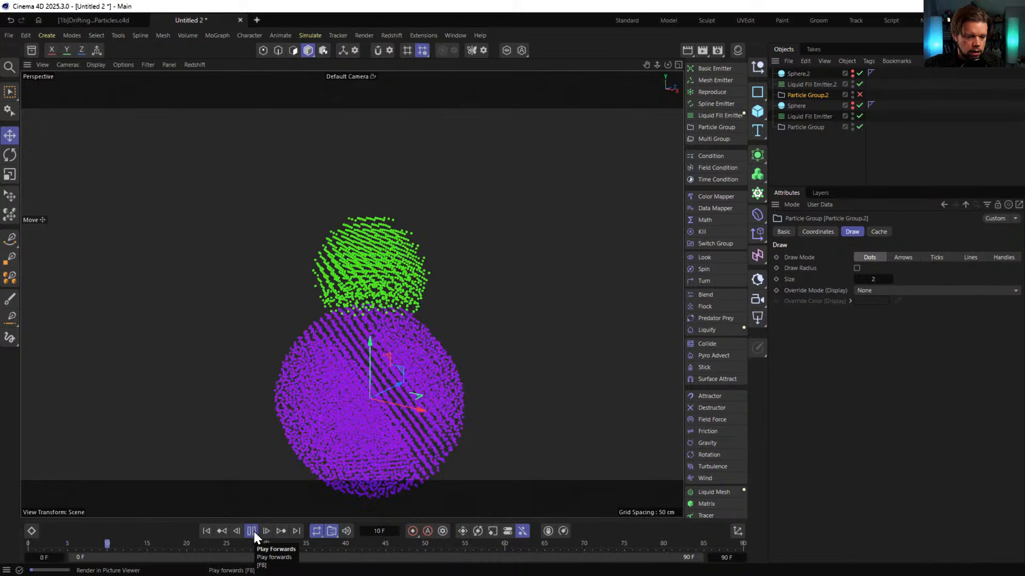
{"action": "left_click", "coordinate": [254, 531]}
{"action": "left_click_drag", "start_coordinate": [381, 334], "coordinate": [353, 311], "text": "alt"}
{"action": "right_click_drag", "start_coordinate": [363, 318], "coordinate": [470, 309], "text": "alt"}
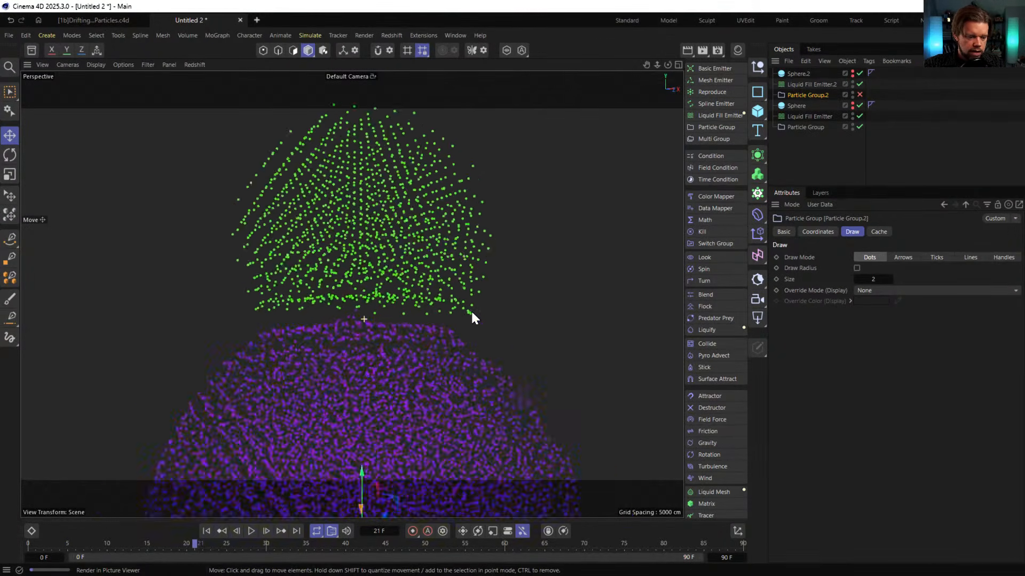
{"action": "left_click_drag", "start_coordinate": [365, 331], "coordinate": [353, 395], "text": "alt"}
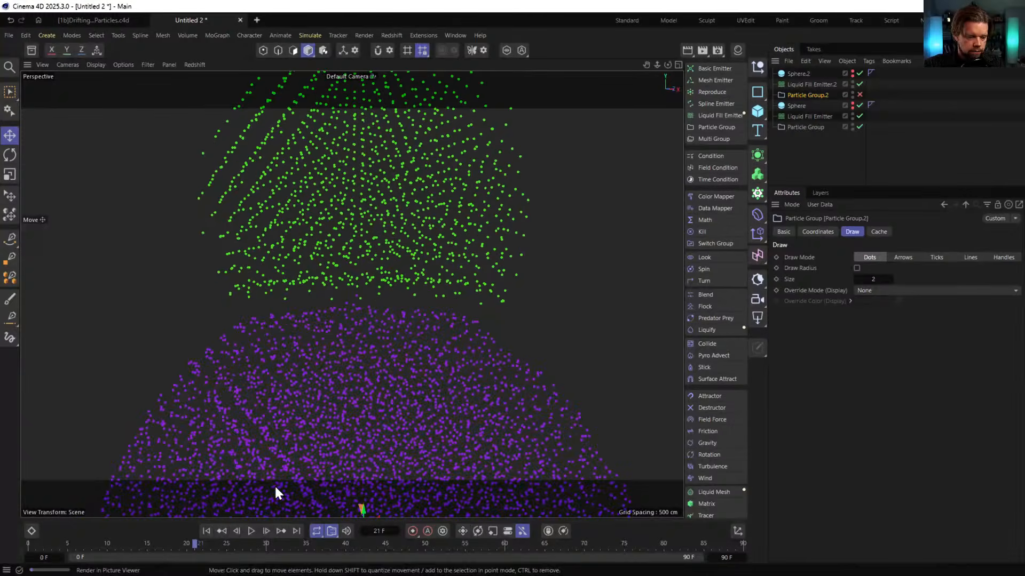
{"action": "left_click", "coordinate": [206, 531]}
{"action": "left_click", "coordinate": [263, 531]}
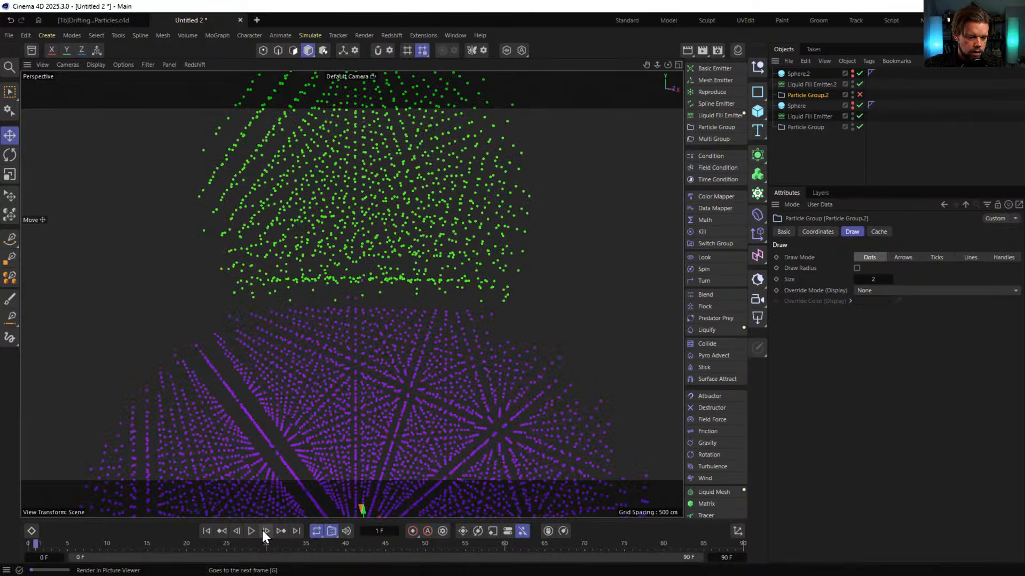
{"action": "left_click_drag", "start_coordinate": [350, 407], "coordinate": [338, 407], "text": "alt"}
{"action": "scroll", "coordinate": [336, 407], "scroll_direction": "down", "scroll_amount": 4}
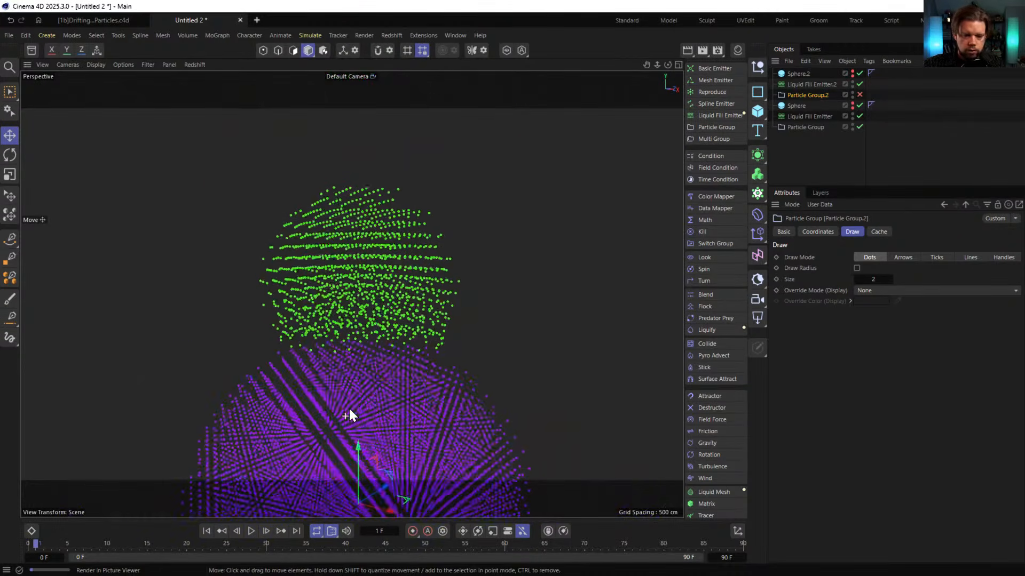
Lower the small upper sphere so it clearly overlaps the large one and reset the simulation to its first frame
{"action": "left_click", "coordinate": [800, 105]}
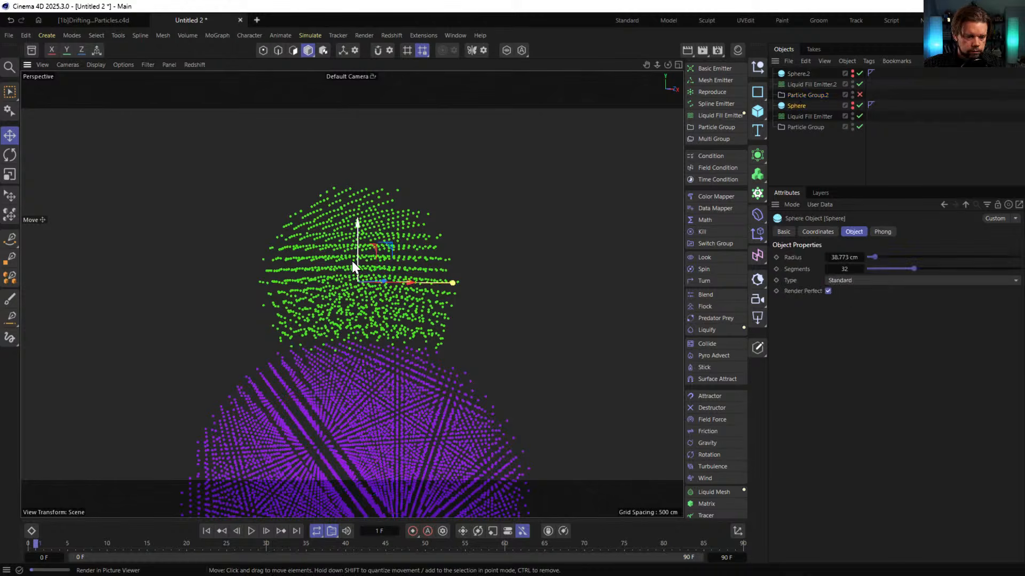
{"action": "key", "text": "e"}
{"action": "left_click_drag", "start_coordinate": [353, 226], "coordinate": [353, 251]}
{"action": "left_click_drag", "start_coordinate": [375, 310], "coordinate": [351, 293], "text": "alt"}
{"action": "left_click", "coordinate": [206, 532]}
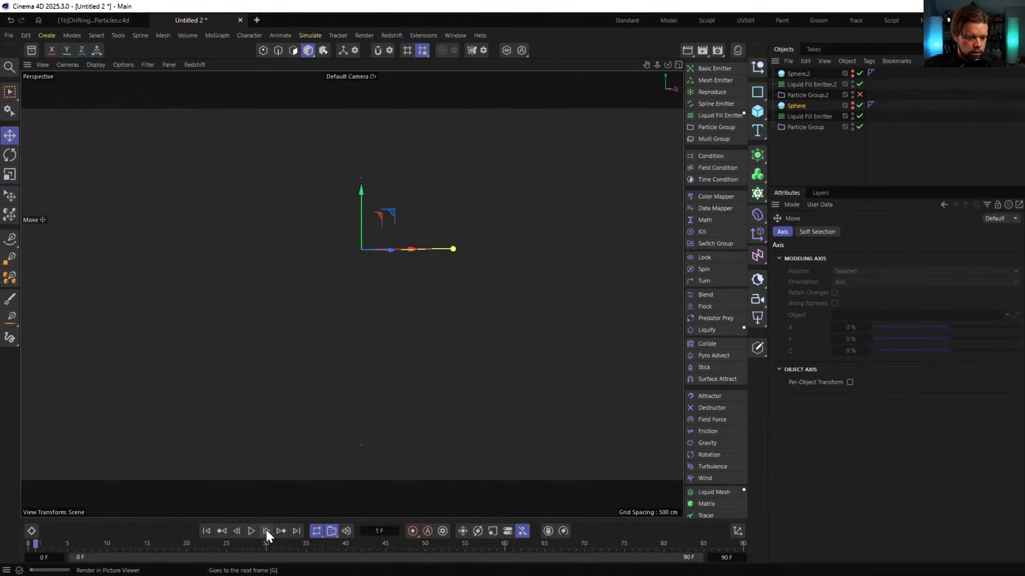
Examine the overlapping liquids at frame 1, play the simulation and return to its first frame
{"action": "left_click", "coordinate": [266, 531]}
{"action": "left_click_drag", "start_coordinate": [379, 283], "coordinate": [358, 256], "text": "alt"}
{"action": "left_click_drag", "start_coordinate": [420, 297], "coordinate": [439, 280], "text": "alt"}
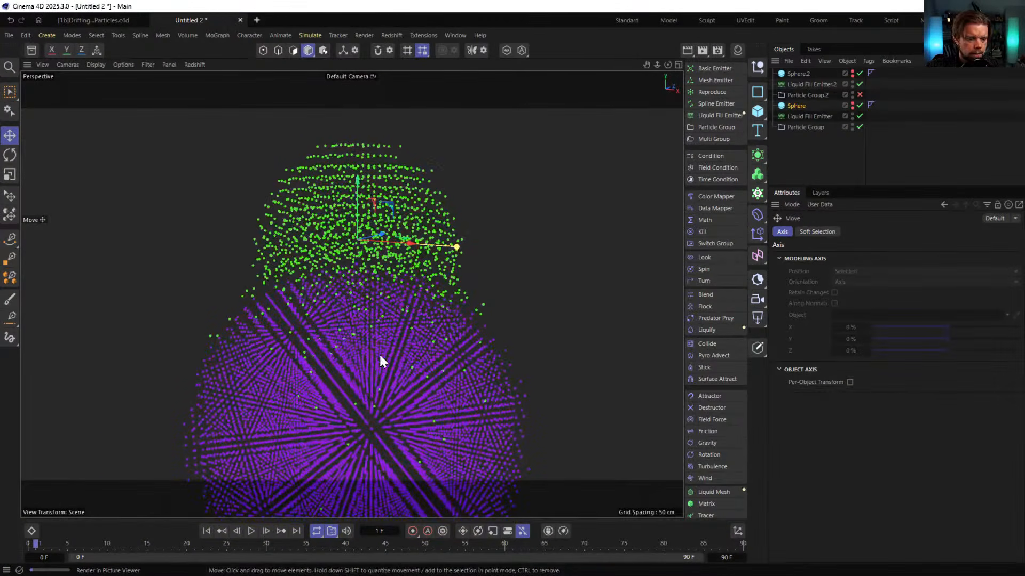
{"action": "left_click", "coordinate": [251, 531]}
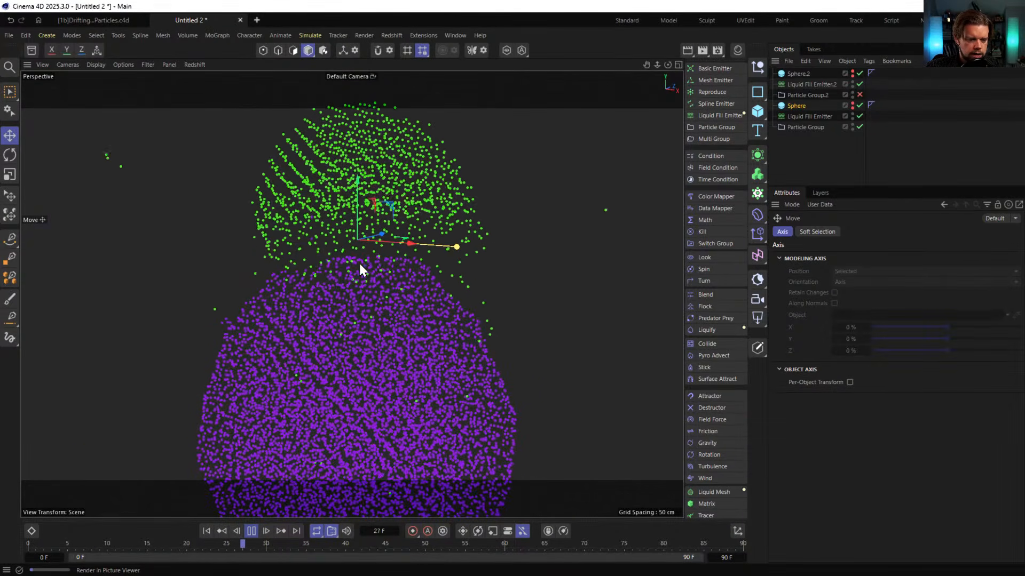
{"action": "left_click", "coordinate": [252, 530]}
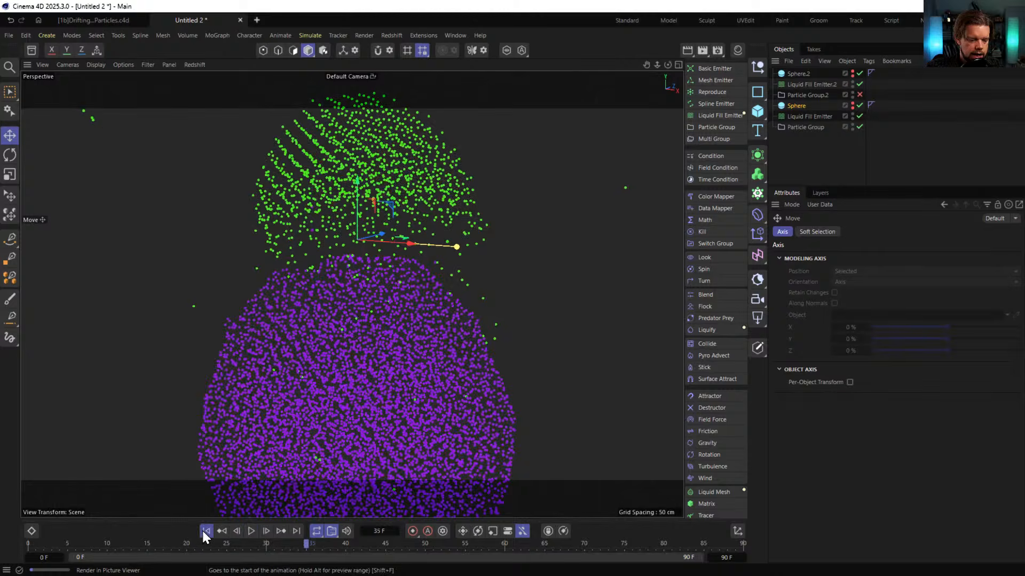
{"action": "left_click", "coordinate": [206, 531]}
Compare the constraint, collision, damping and velocity properties of both Liquid Fill Emitters
{"action": "left_click", "coordinate": [807, 116]}
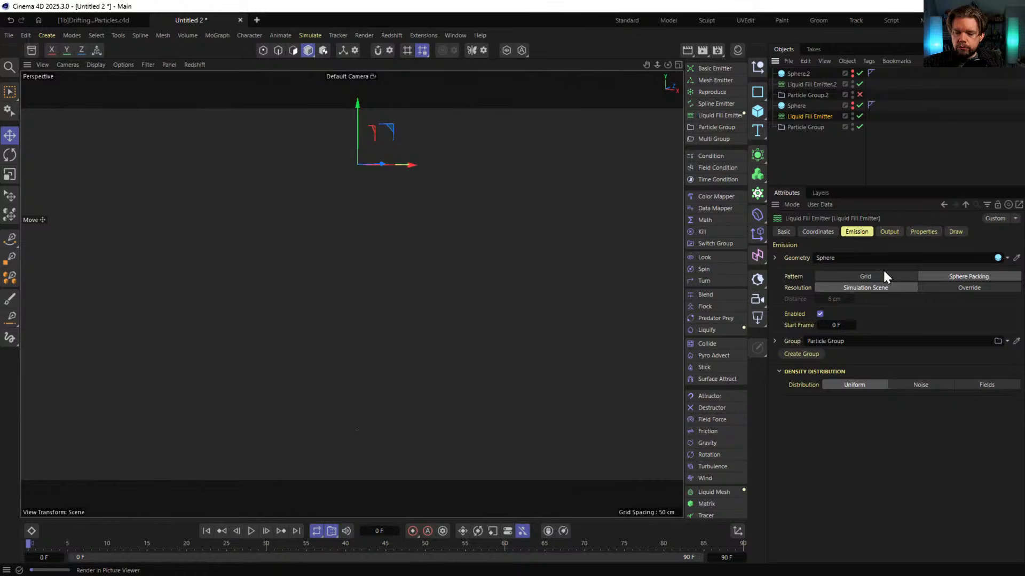
{"action": "left_click", "coordinate": [889, 231]}
{"action": "left_click", "coordinate": [922, 232]}
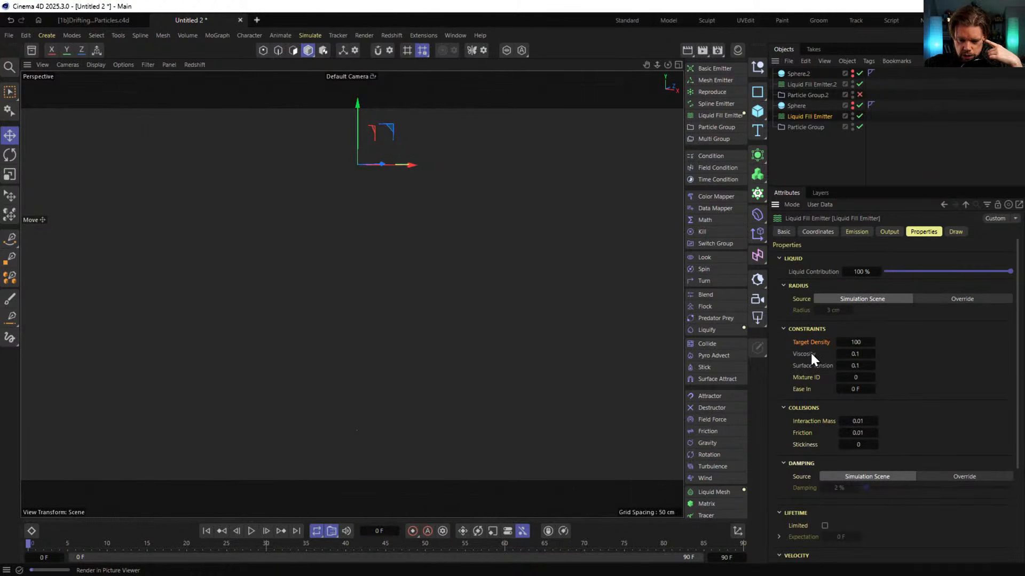
{"action": "scroll", "coordinate": [810, 351], "scroll_direction": "down", "scroll_amount": 2}
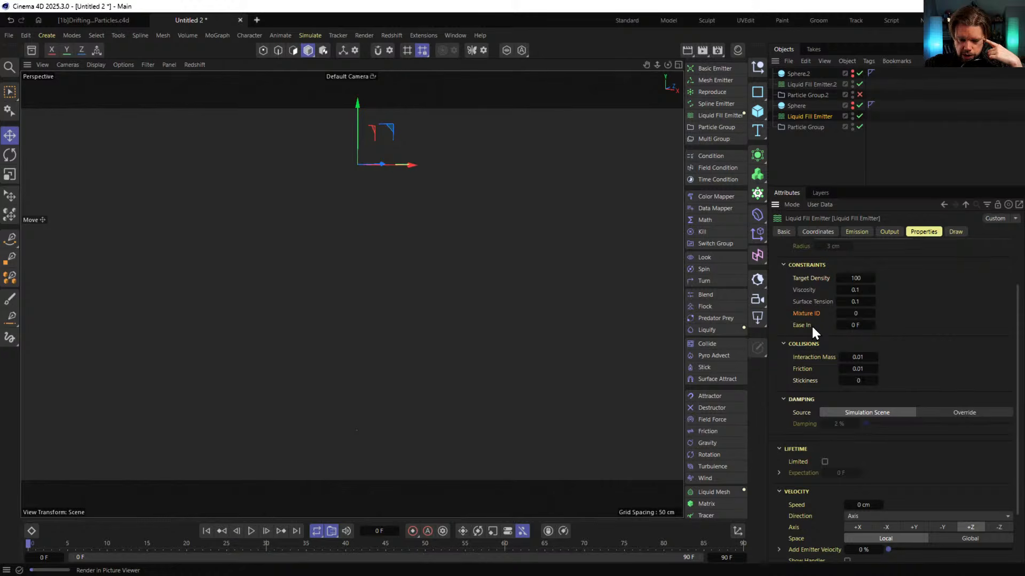
{"action": "left_click", "coordinate": [812, 84]}
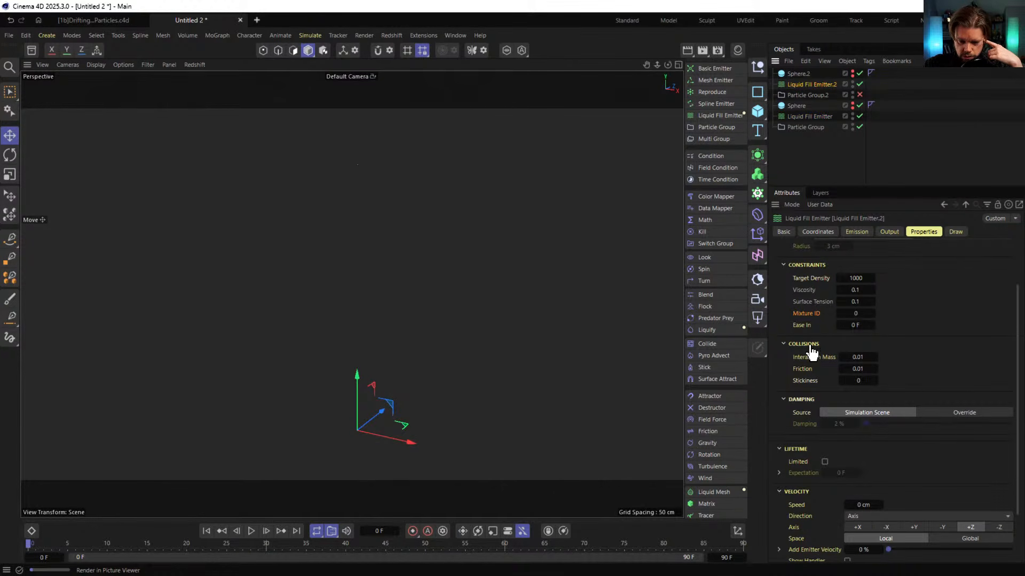
{"action": "scroll", "coordinate": [803, 404], "scroll_direction": "down", "scroll_amount": 3}
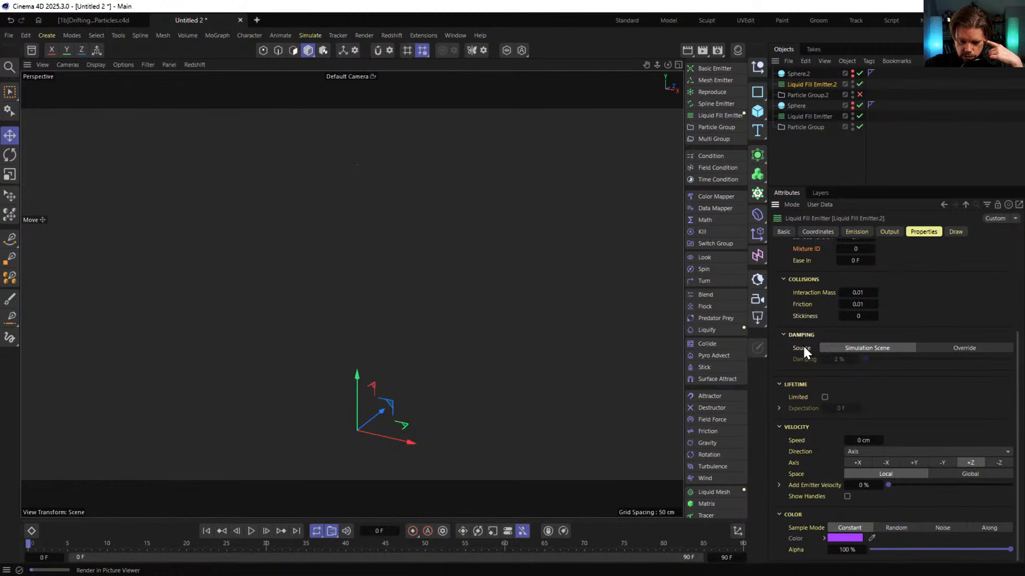
{"action": "scroll", "coordinate": [939, 359], "scroll_direction": "up", "scroll_amount": 6}
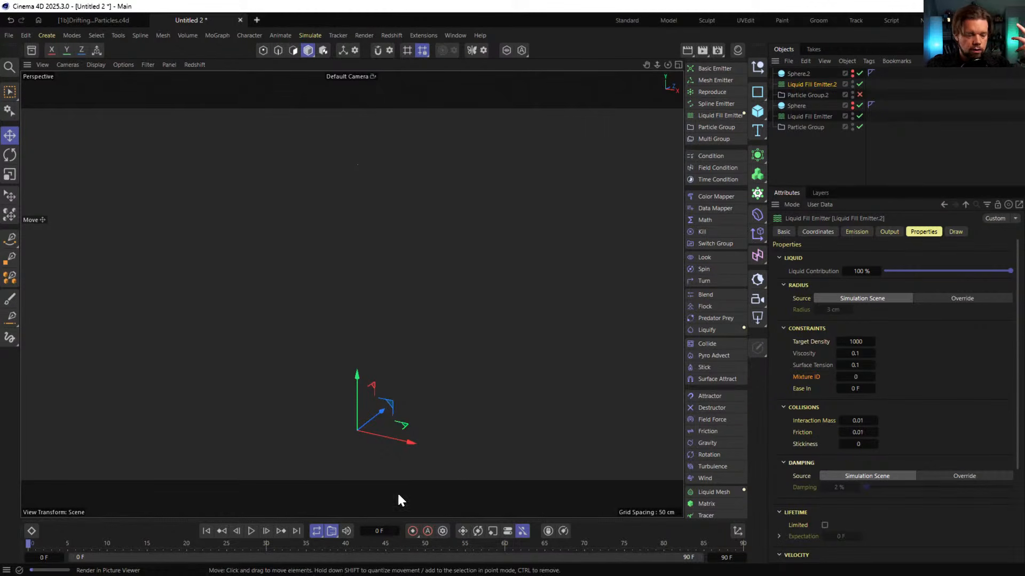
Play the simulation past frame 50 and examine how the two liquids separate from another angle
{"action": "left_click", "coordinate": [249, 531]}
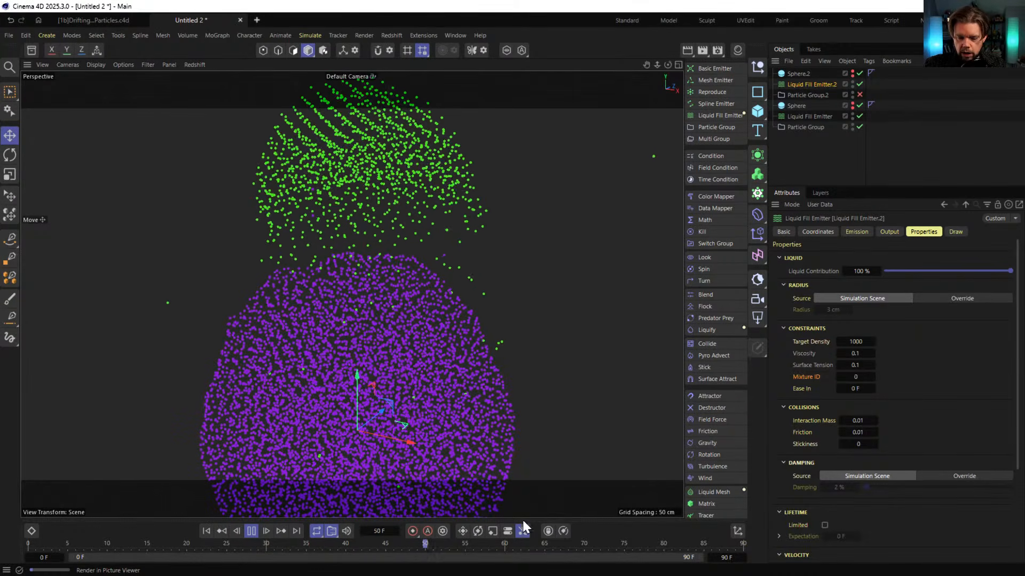
{"action": "left_click", "coordinate": [251, 531]}
{"action": "left_click_drag", "start_coordinate": [398, 273], "coordinate": [366, 291], "text": "alt"}
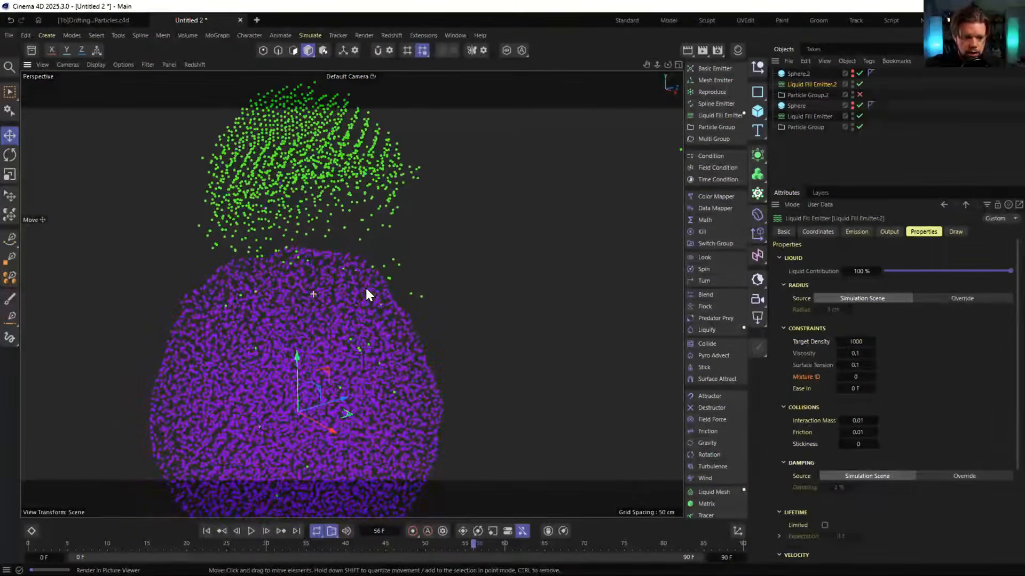
Set both Surface Tension and Viscosity to 1 on the two Liquid Fill Emitters together, starting from the first frame
{"action": "left_click", "coordinate": [811, 117], "text": "ctrl"}
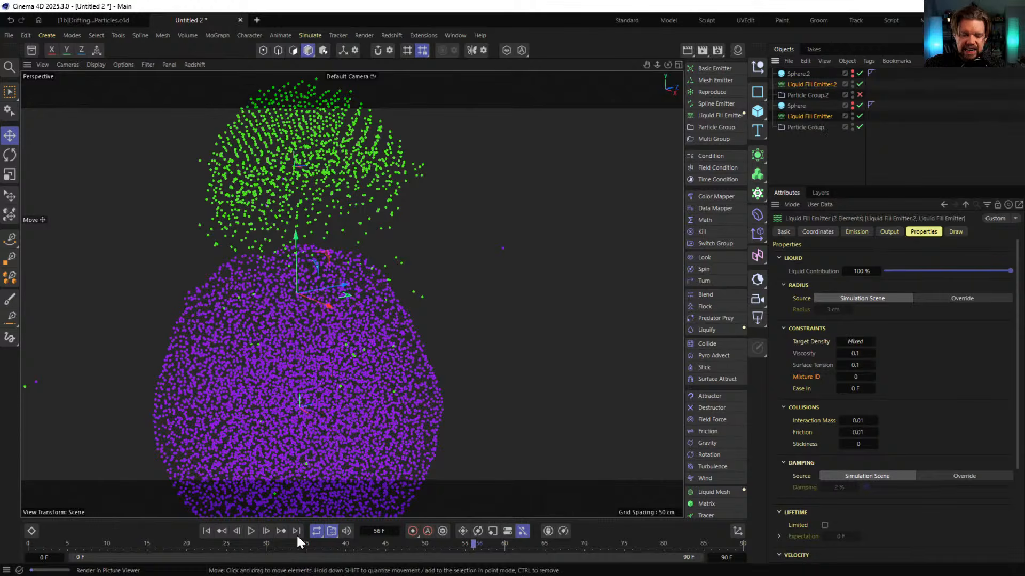
{"action": "left_click", "coordinate": [206, 531]}
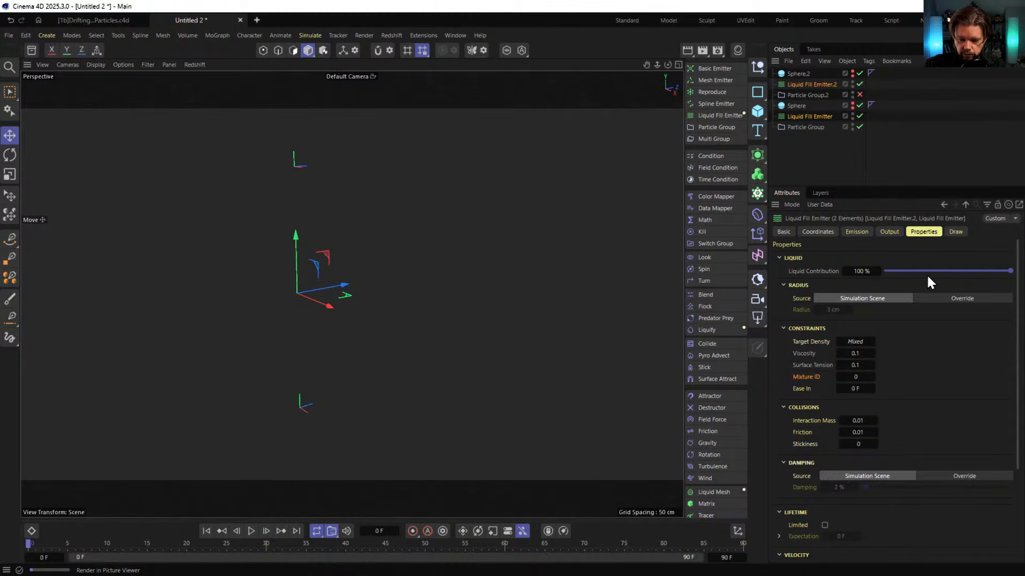
{"action": "left_click", "coordinate": [862, 366]}
{"action": "type", "text": "1"}
{"action": "left_click", "coordinate": [862, 356]}
{"action": "type", "text": "1"}
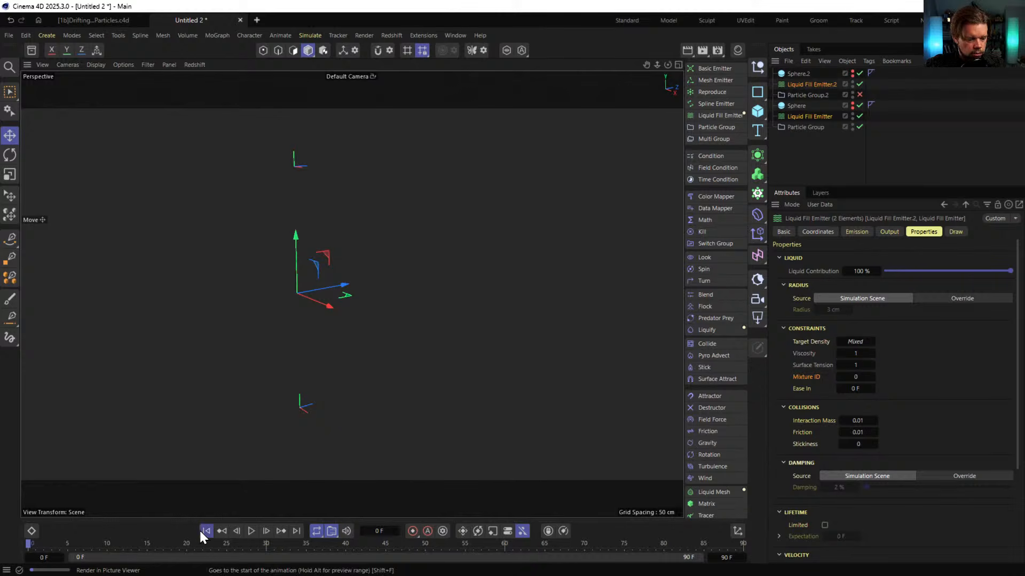
Play the simulation with the higher viscosity and surface tension, examine the liquids' spread and return to the first frame
{"action": "left_click", "coordinate": [252, 531]}
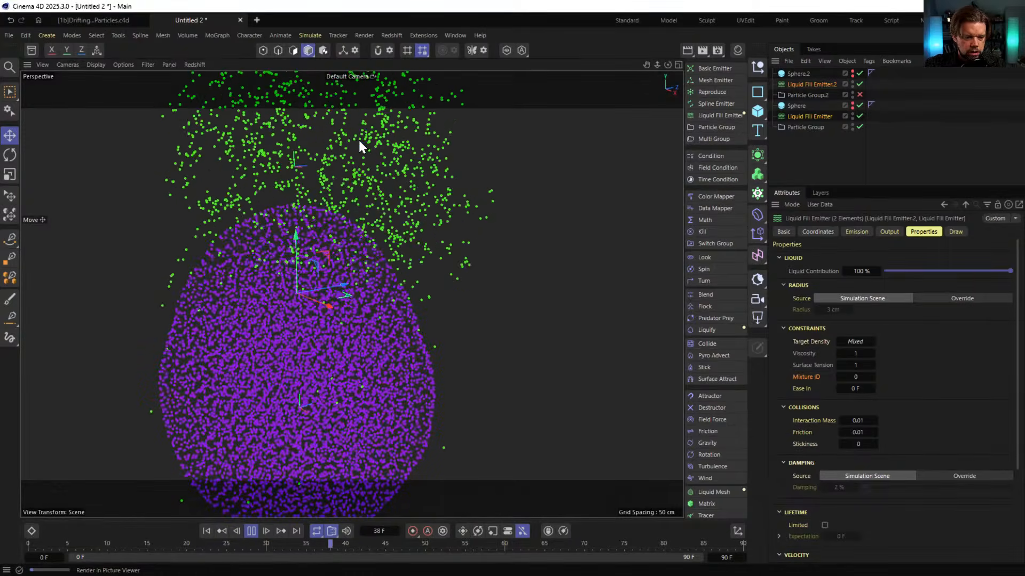
{"action": "left_click", "coordinate": [251, 531]}
{"action": "scroll", "coordinate": [328, 264], "scroll_direction": "down", "scroll_amount": 3}
{"action": "left_click_drag", "start_coordinate": [337, 324], "coordinate": [358, 316], "text": "alt"}
{"action": "left_click", "coordinate": [249, 530]}
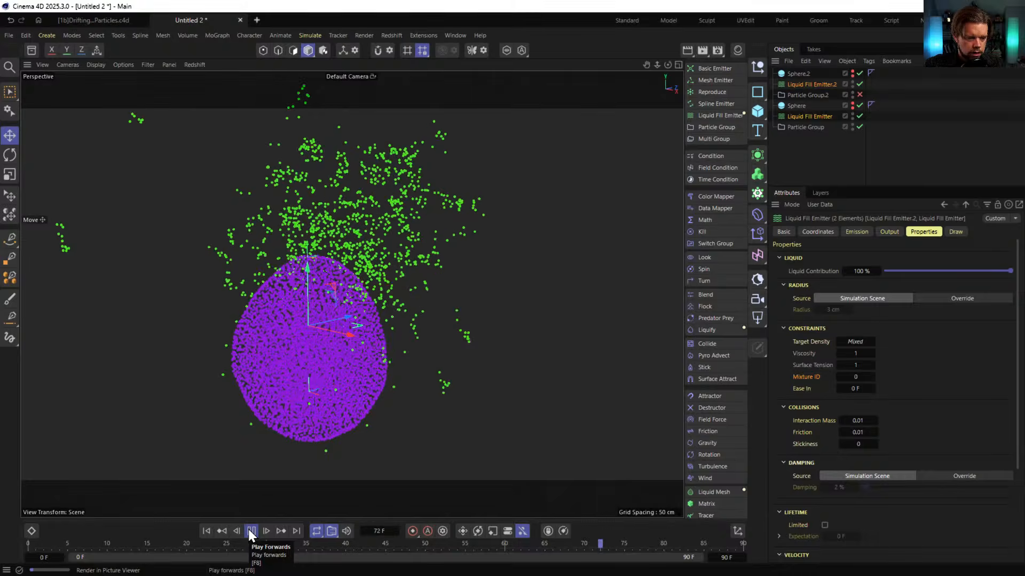
{"action": "left_click", "coordinate": [249, 530]}
{"action": "left_click", "coordinate": [206, 531]}
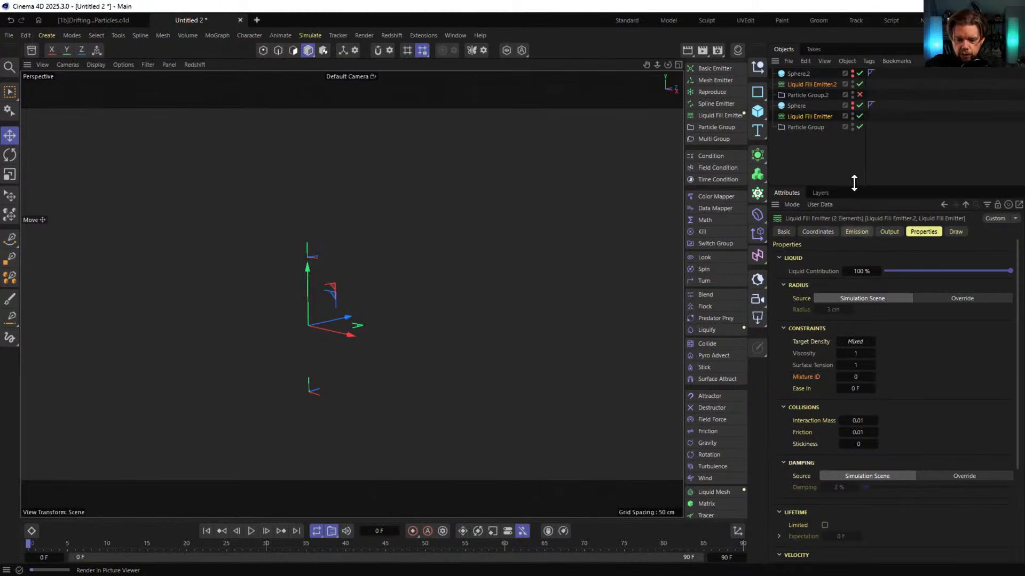
Set the Target Density of the small upper sphere's Liquid Fill Emitter to 250
{"action": "left_click", "coordinate": [809, 84]}
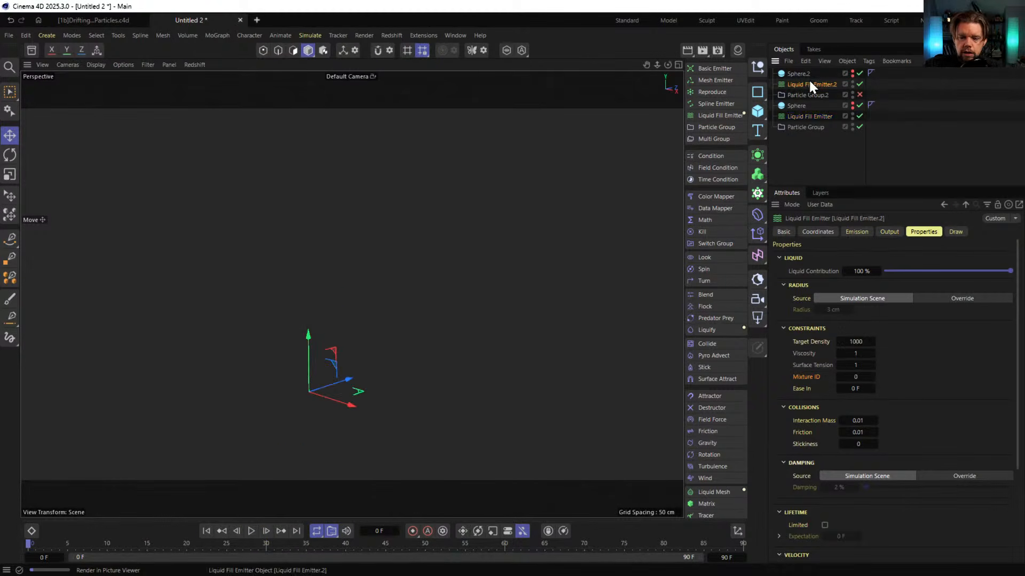
{"action": "double_click", "coordinate": [856, 343]}
{"action": "left_click", "coordinate": [803, 118]}
{"action": "double_click", "coordinate": [855, 342]}
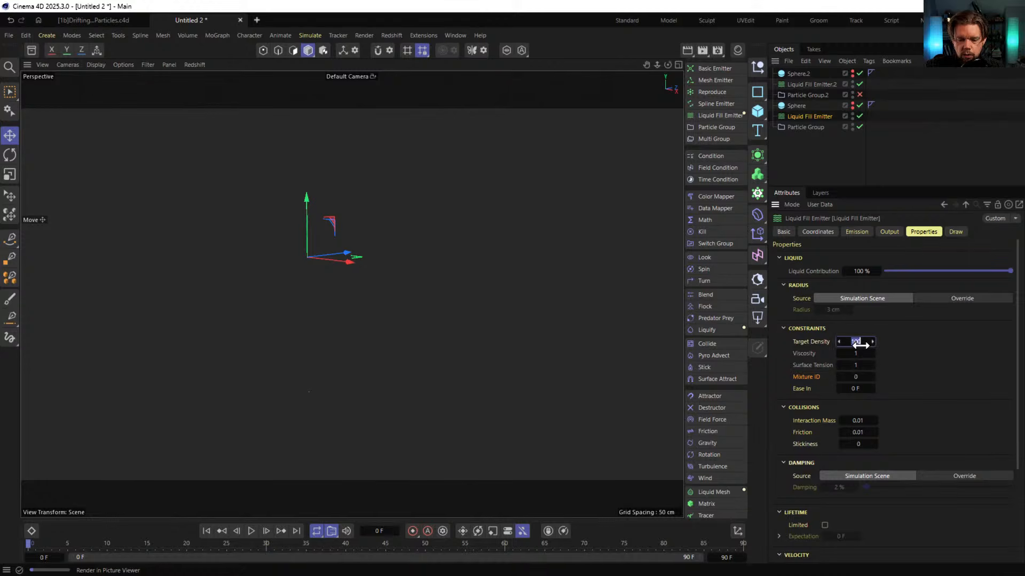
{"action": "type", "text": "250"}
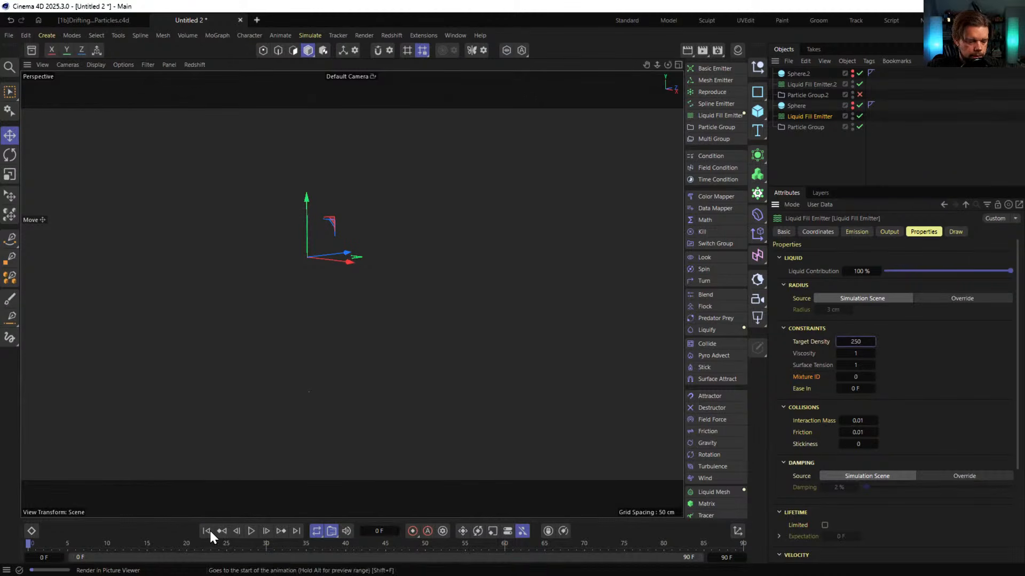
Play the simulation, try a value of 2 for the scene's liquid Extra Iterations and restart from the first frame
{"action": "left_click", "coordinate": [252, 530]}
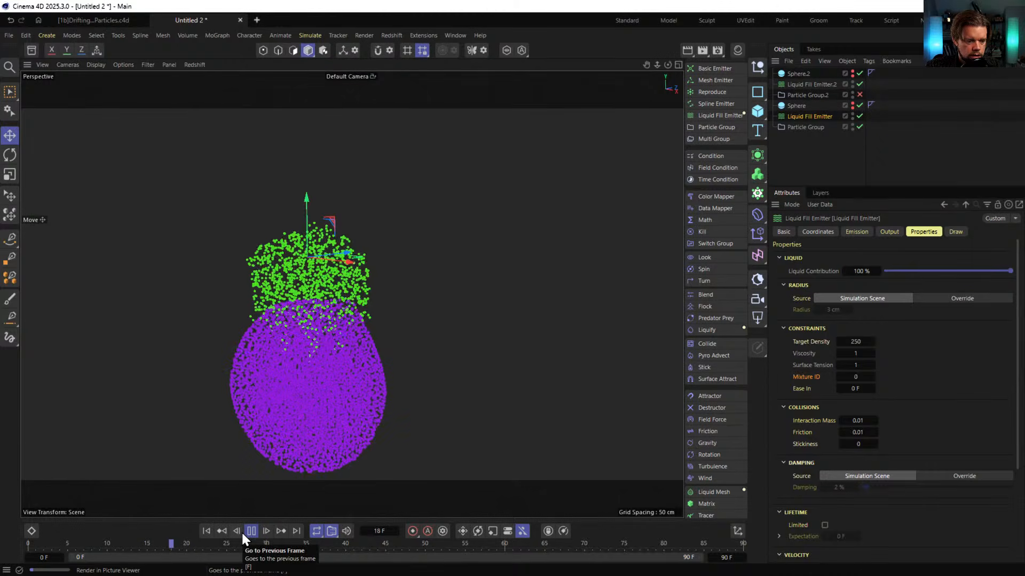
{"action": "key", "text": "ctrl+d"}
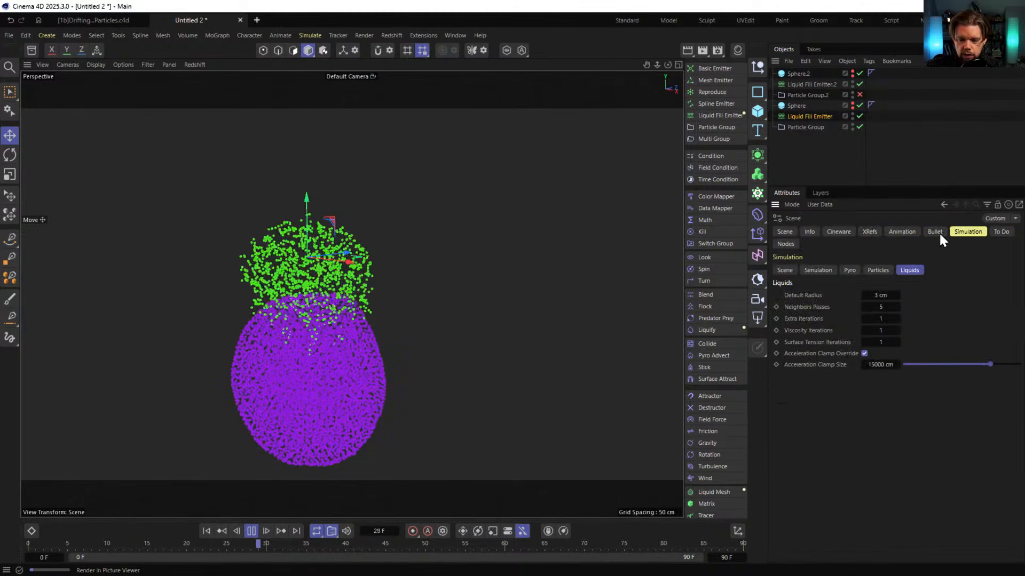
{"action": "left_click", "coordinate": [897, 319]}
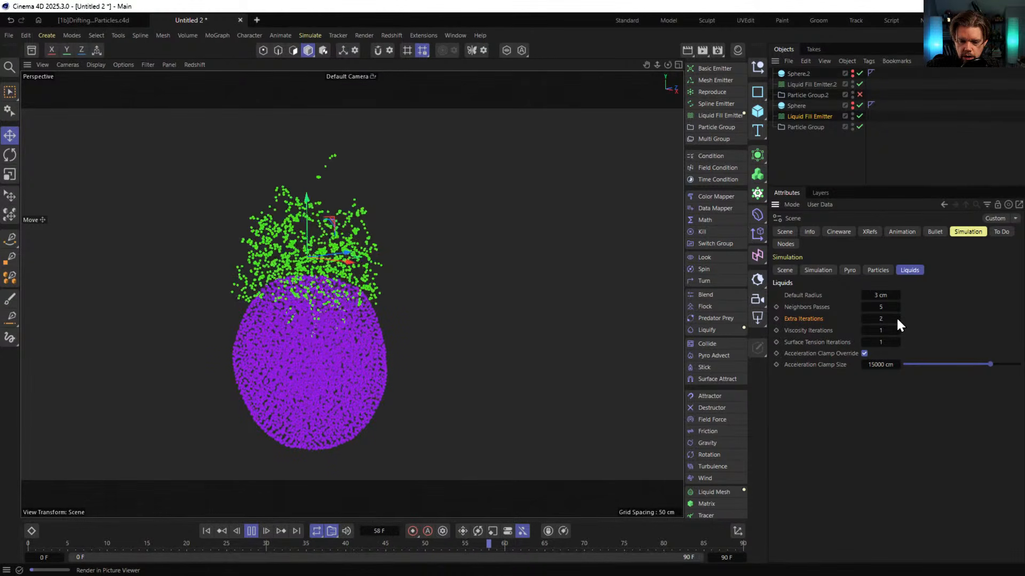
{"action": "left_click", "coordinate": [207, 531]}
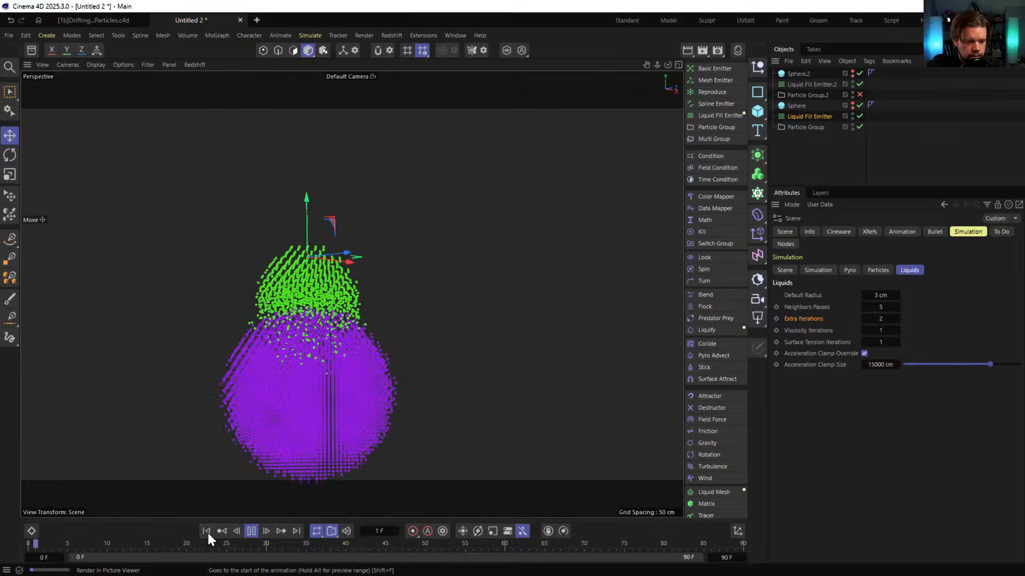
Set the scene's liquid Extra Iterations back to 1, try 2 for Viscosity and Surface Tension Iterations, and replay
{"action": "left_click", "coordinate": [864, 318]}
{"action": "left_click", "coordinate": [897, 330]}
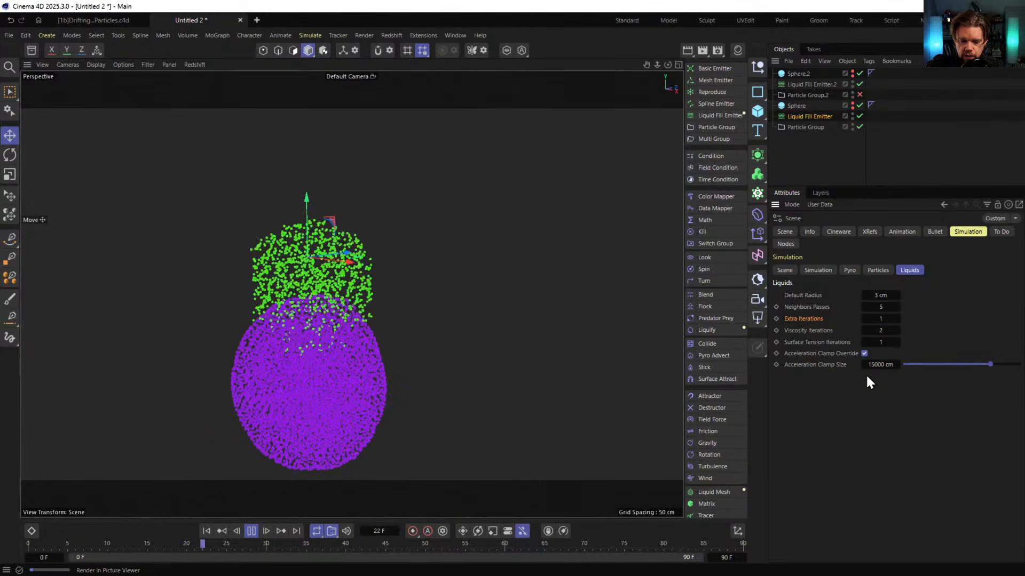
{"action": "left_click", "coordinate": [897, 340]}
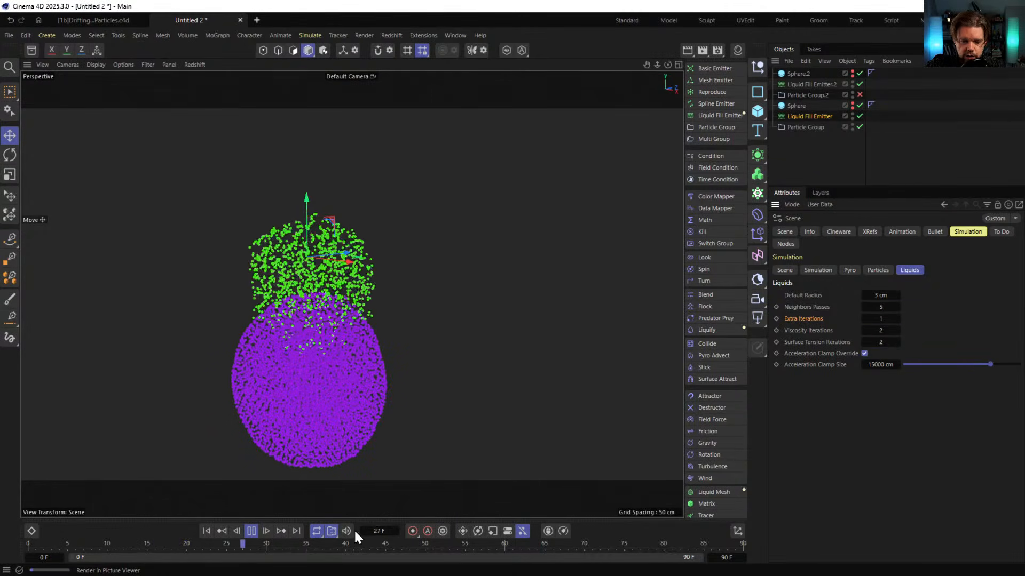
{"action": "left_click", "coordinate": [206, 531]}
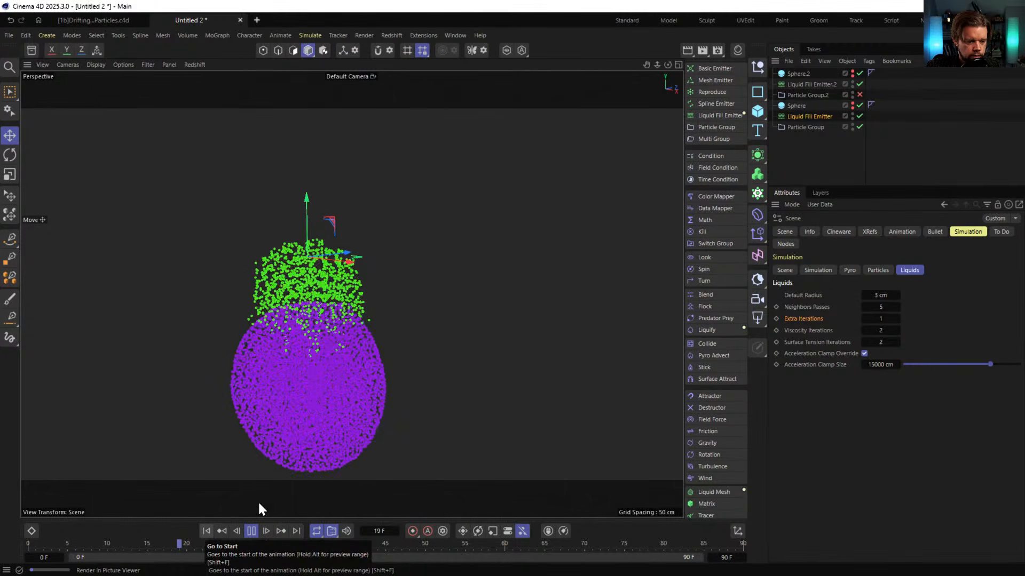
Reset Surface Tension Iterations and Viscosity Iterations to 1, replay the simulation past frame 40 and return to the first frame
{"action": "right_click", "coordinate": [896, 342]}
{"action": "right_click", "coordinate": [898, 330]}
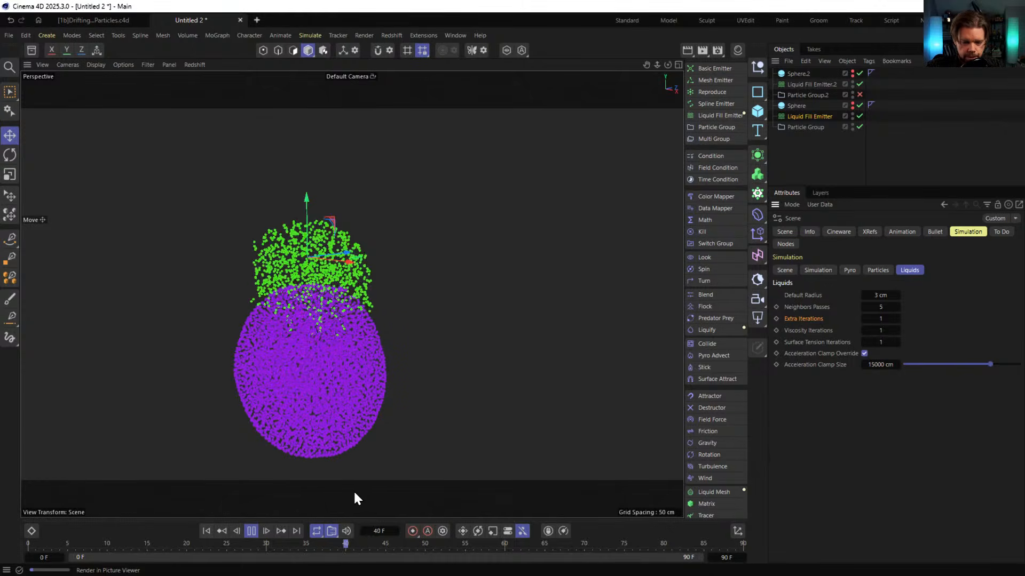
{"action": "left_click", "coordinate": [206, 530]}
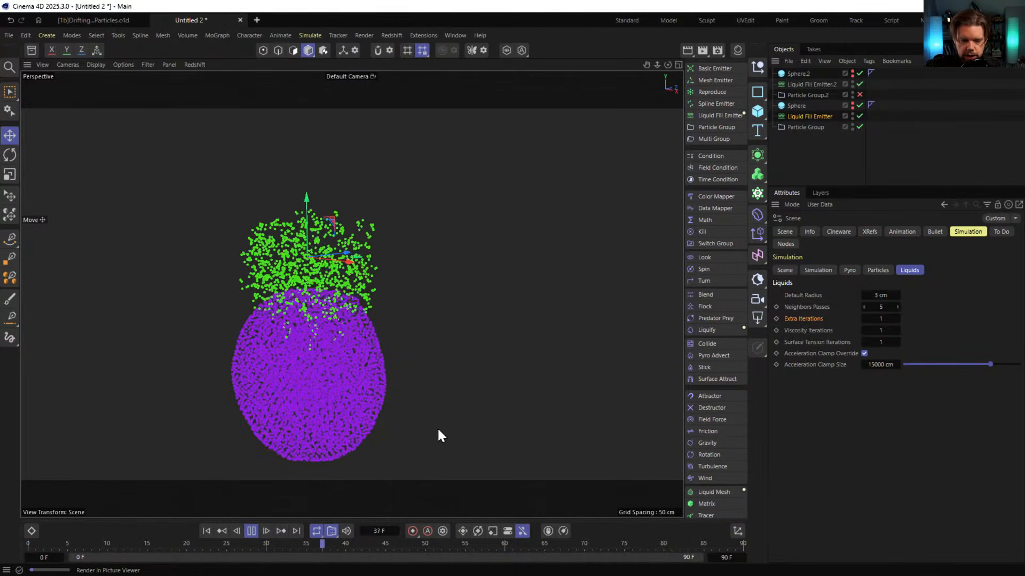
{"action": "left_click", "coordinate": [251, 531]}
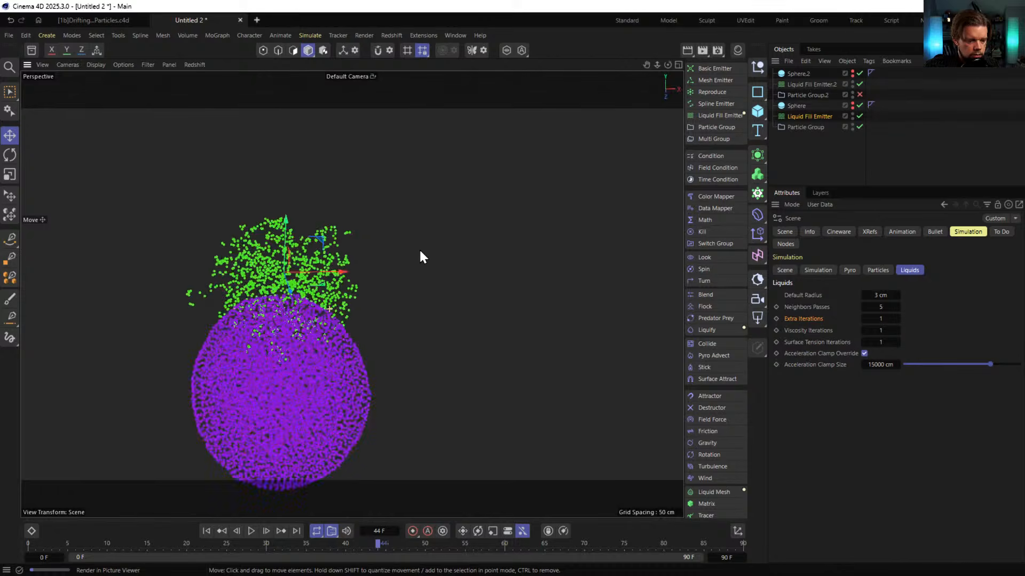
{"action": "left_click", "coordinate": [206, 531]}
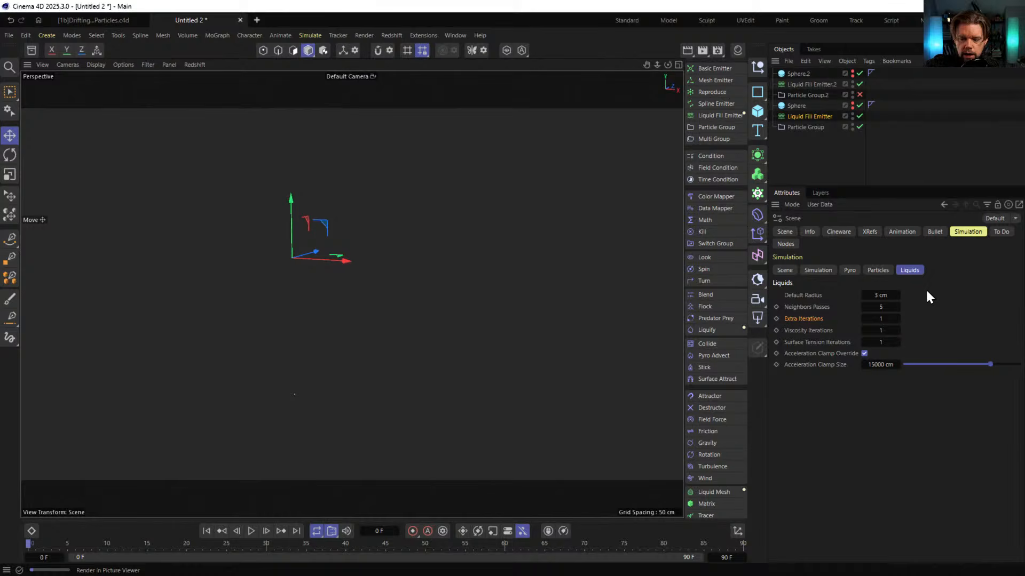
Set the Target Density of the small upper sphere's Liquid Fill Emitter to 1000 and play the simulation
{"action": "left_click", "coordinate": [816, 116]}
{"action": "double_click", "coordinate": [870, 342]}
{"action": "type", "text": "1000"}
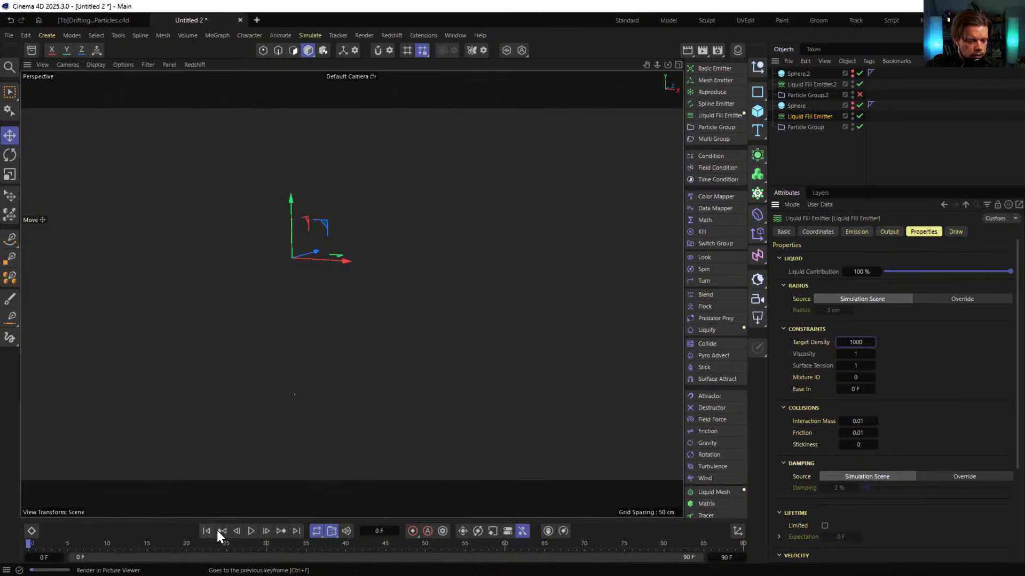
{"action": "key", "text": "Return"}
{"action": "left_click", "coordinate": [249, 530]}
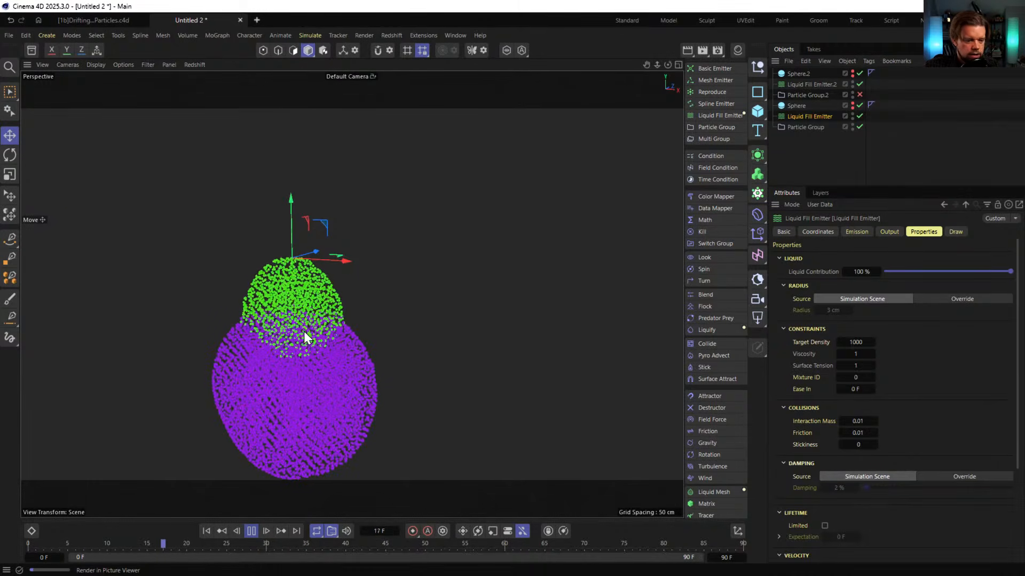
Reset Surface Tension and Viscosity to 0.1 on the small upper sphere's Liquid Fill Emitter while the simulation plays
{"action": "left_click_drag", "start_coordinate": [392, 331], "coordinate": [231, 326], "text": "alt"}
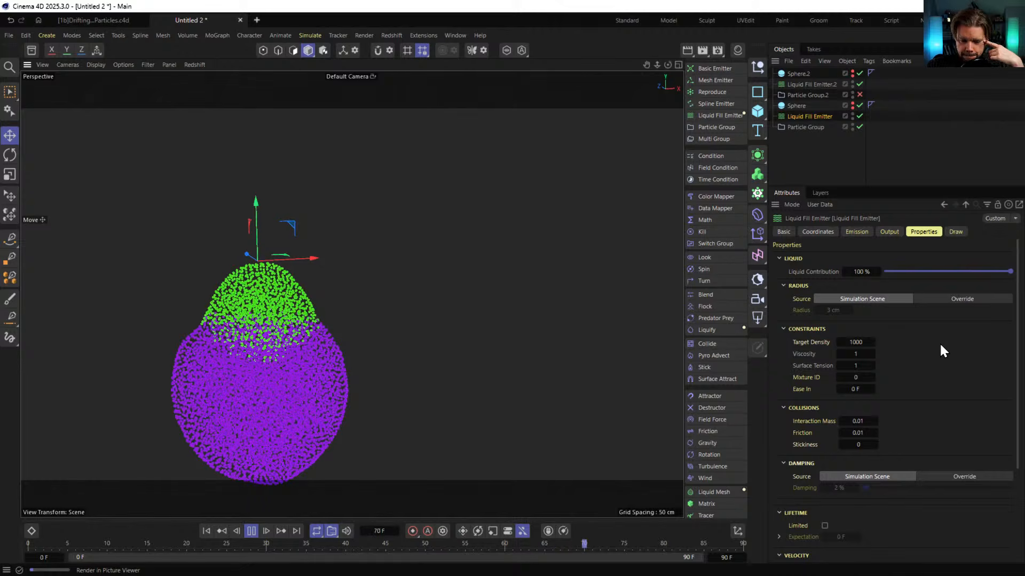
{"action": "right_click", "coordinate": [872, 368]}
{"action": "right_click", "coordinate": [873, 354]}
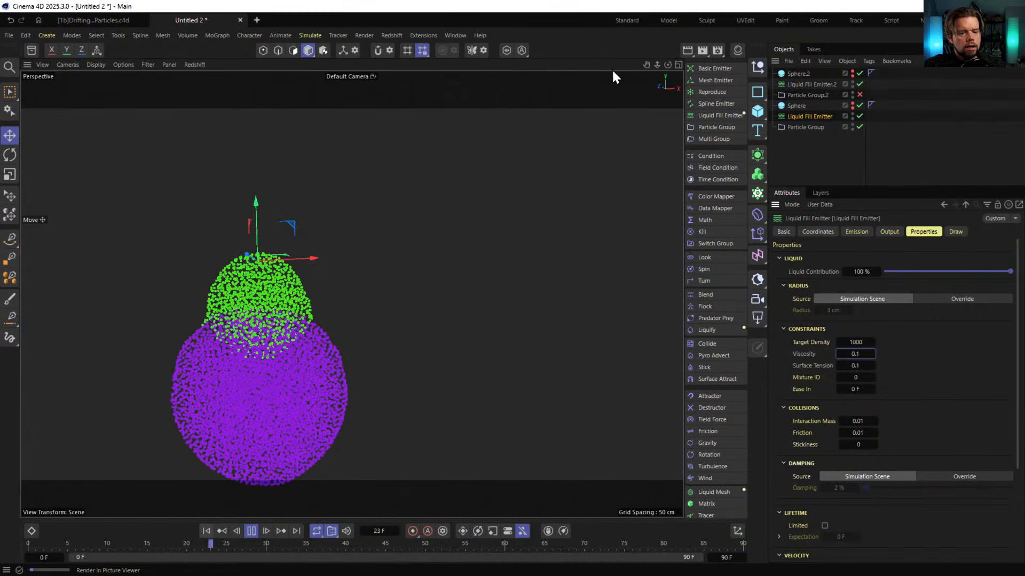
Add a Turbulence force with a Scale of about 60.54 % and a Strength of 55 cm
{"action": "left_click", "coordinate": [716, 466]}
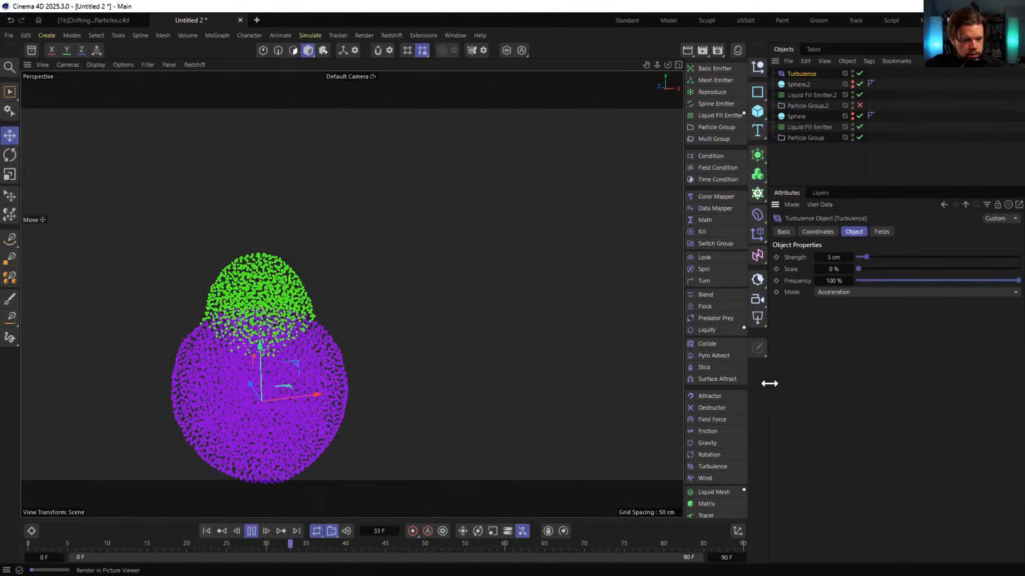
{"action": "left_click_drag", "start_coordinate": [858, 269], "coordinate": [954, 264]}
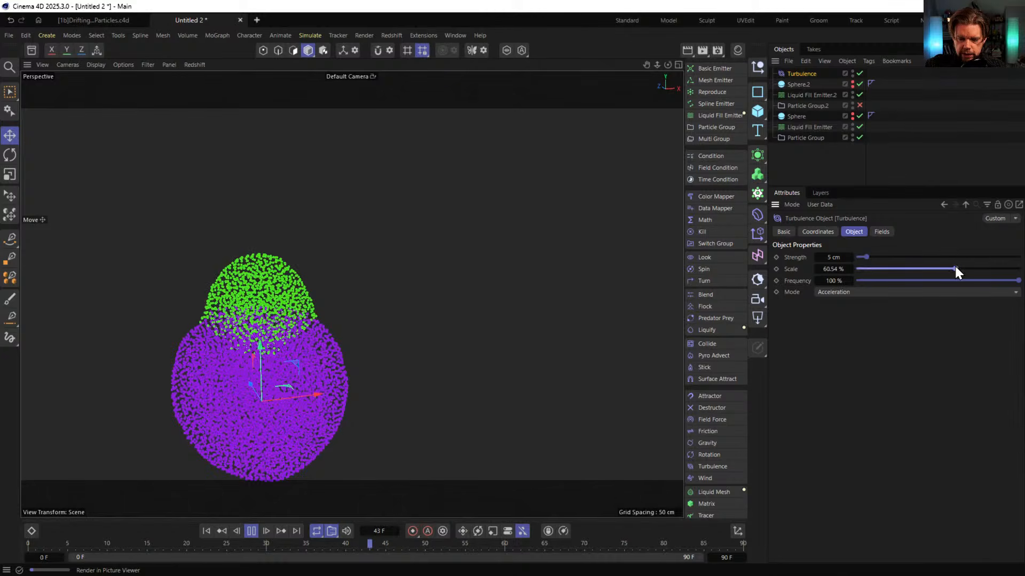
{"action": "left_click", "coordinate": [834, 257]}
{"action": "type", "text": "55"}
{"action": "key", "text": "Return"}
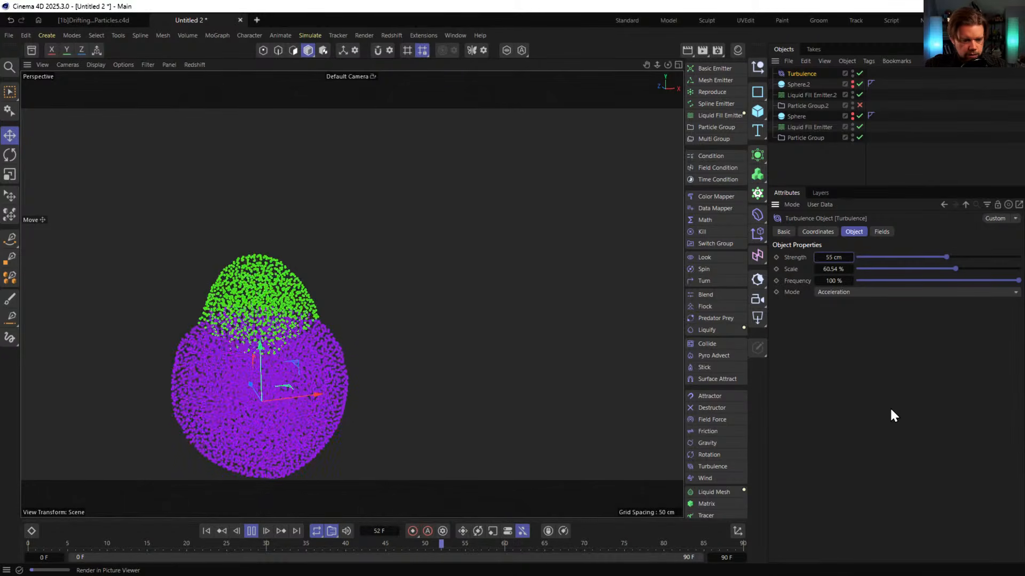
Try Turbulence Strength values of 22 cm and 111 cm while the simulation plays
{"action": "left_click", "coordinate": [833, 258]}
{"action": "type", "text": "22"}
{"action": "key", "text": "Return"}
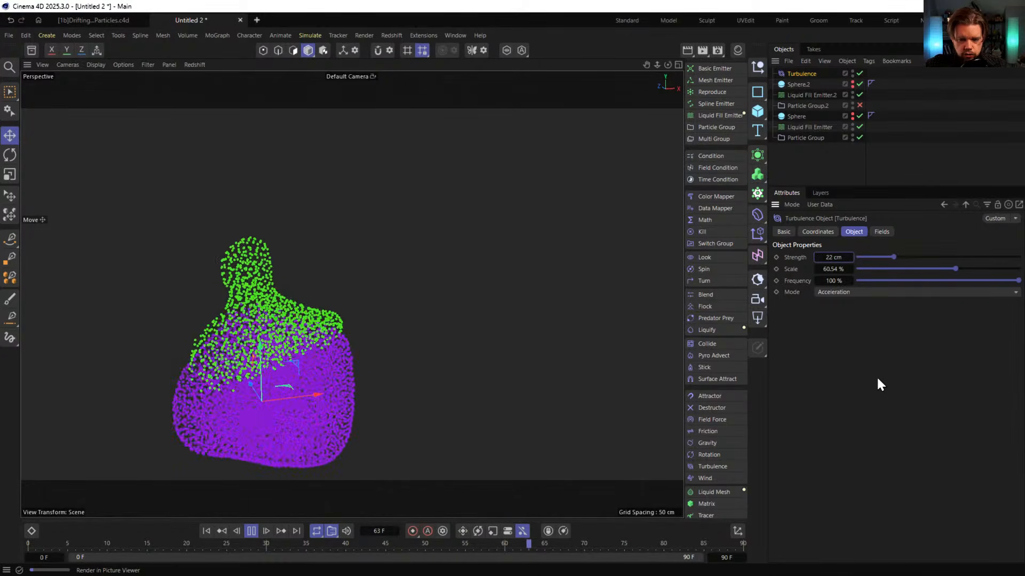
{"action": "left_click", "coordinate": [845, 256]}
{"action": "type", "text": "111"}
{"action": "key", "text": "Return"}
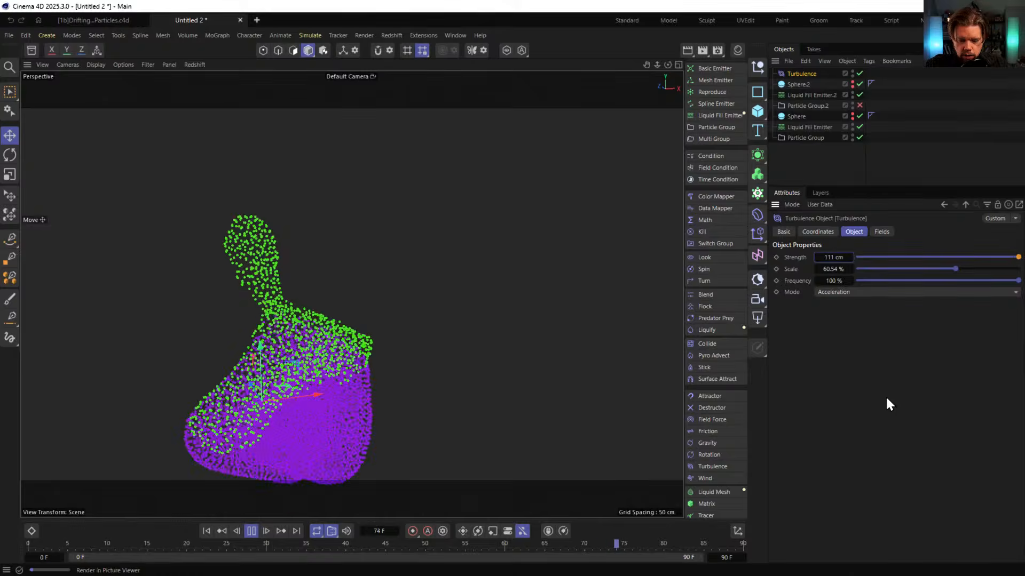
Set the Turbulence Strength to 11 cm, replay the simulation to examine the liquids' motion and return to the first frame
{"action": "type", "text": "11"}
{"action": "key", "text": "Return"}
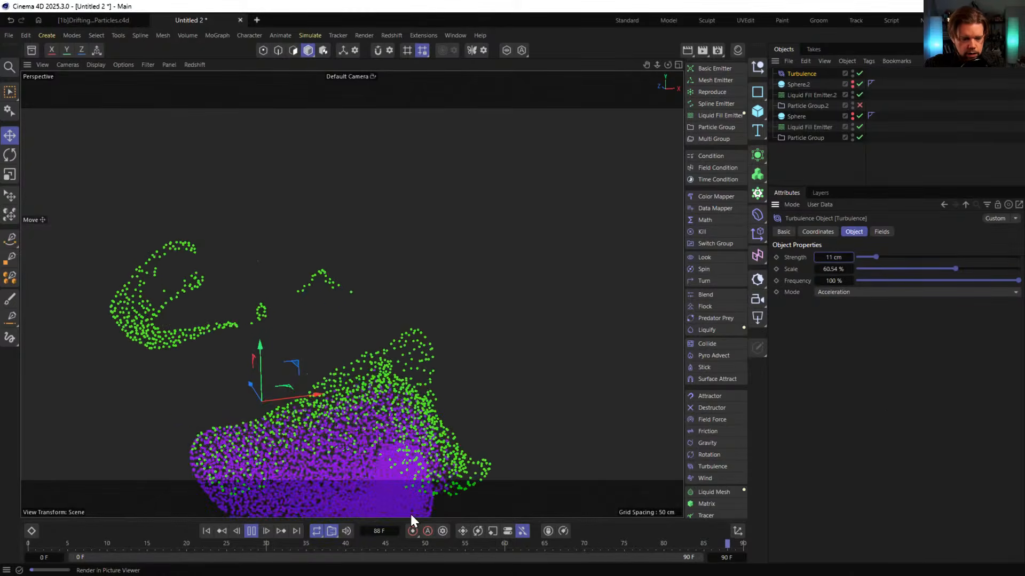
{"action": "left_click", "coordinate": [207, 531]}
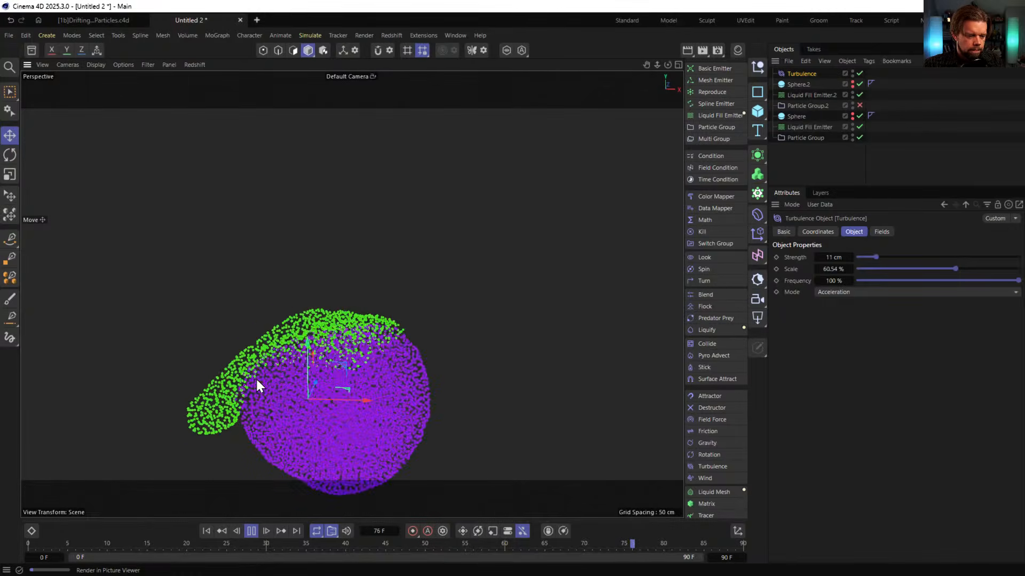
{"action": "left_click_drag", "start_coordinate": [275, 391], "coordinate": [178, 350], "text": "alt"}
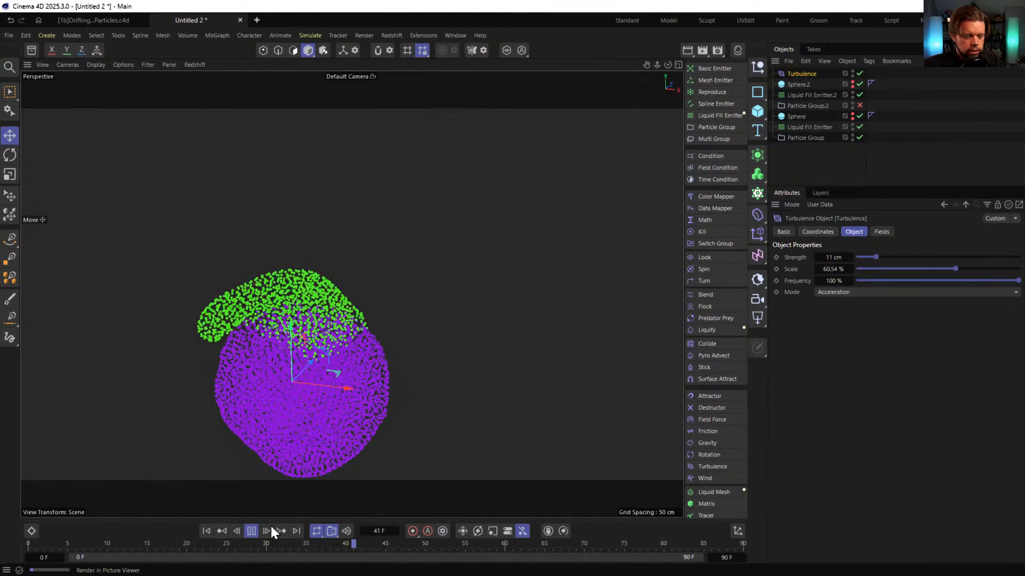
{"action": "left_click", "coordinate": [251, 531]}
{"action": "left_click", "coordinate": [205, 531]}
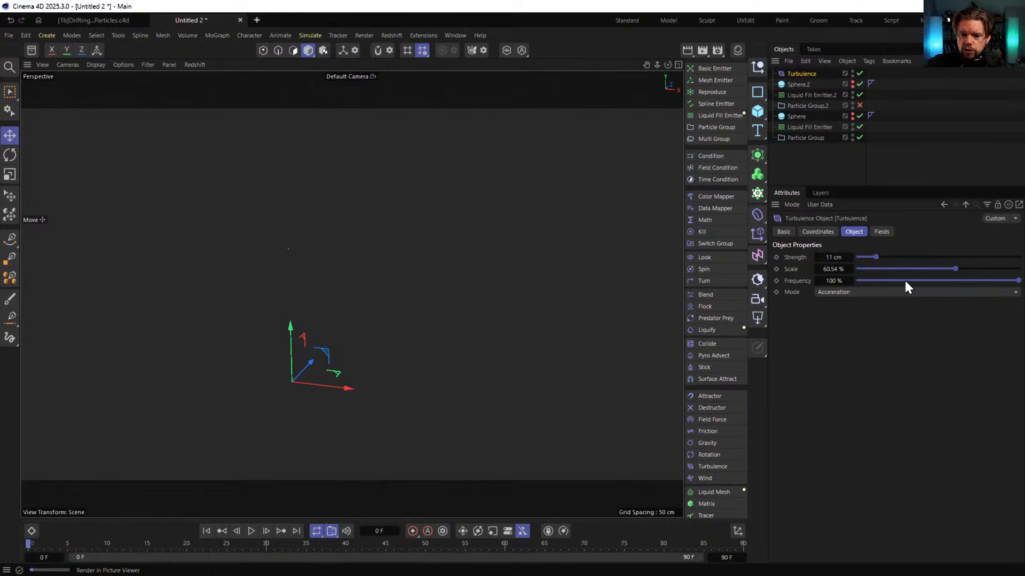
Set the Mixture ID of the small upper sphere's Liquid Fill Emitter to 1
{"action": "left_click", "coordinate": [819, 98]}
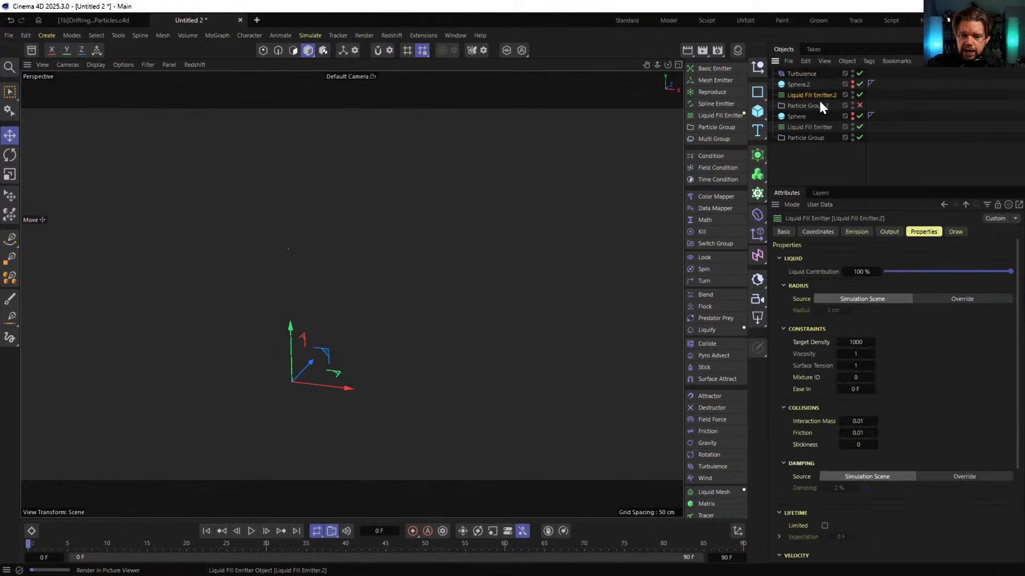
{"action": "left_click", "coordinate": [818, 127], "text": "ctrl"}
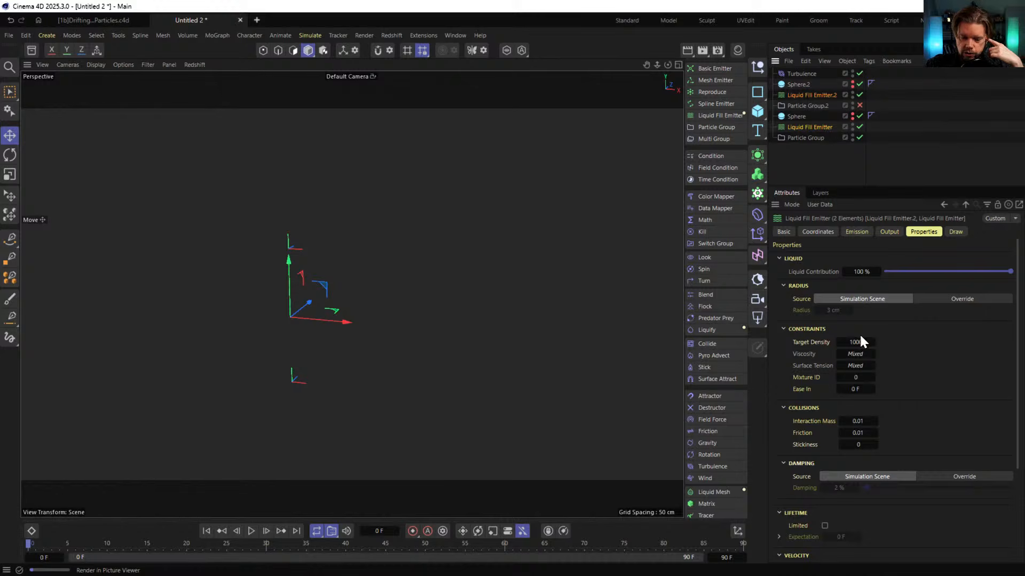
{"action": "left_click", "coordinate": [804, 380]}
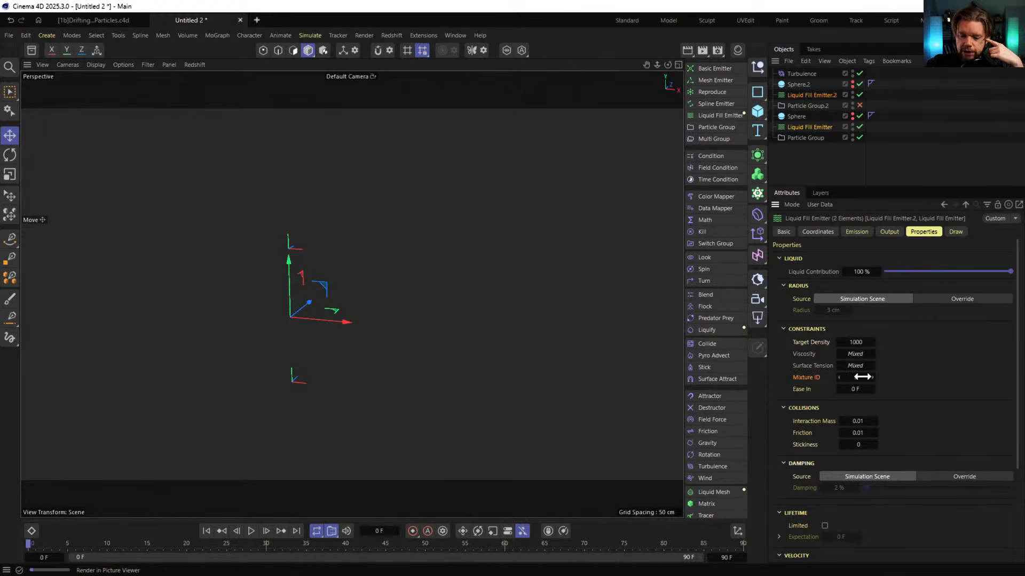
{"action": "left_click", "coordinate": [811, 126]}
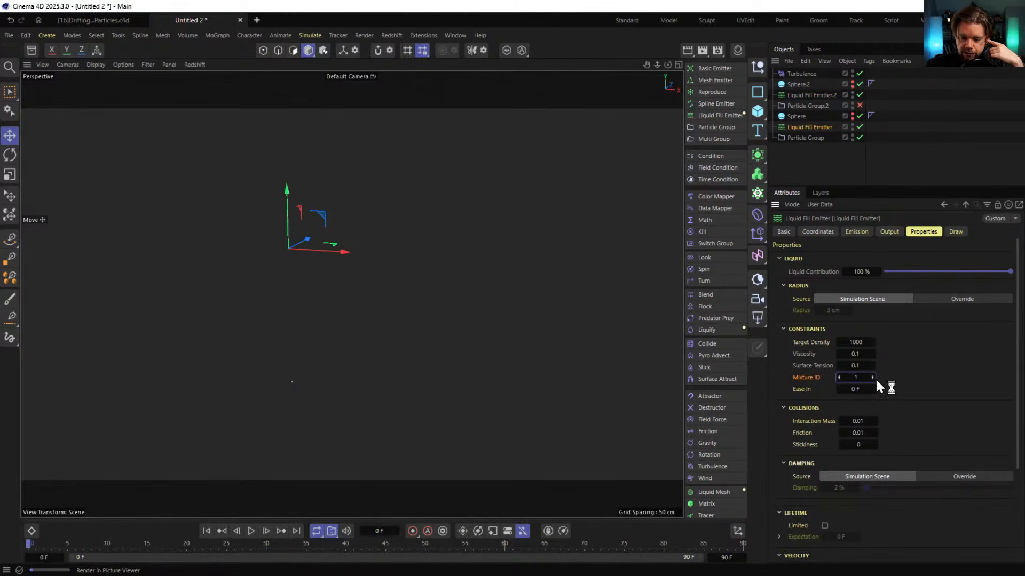
Play the simulation to about frame 46, examine how the liquids with different Mixture IDs interact, and return to the first frame
{"action": "left_click", "coordinate": [211, 531]}
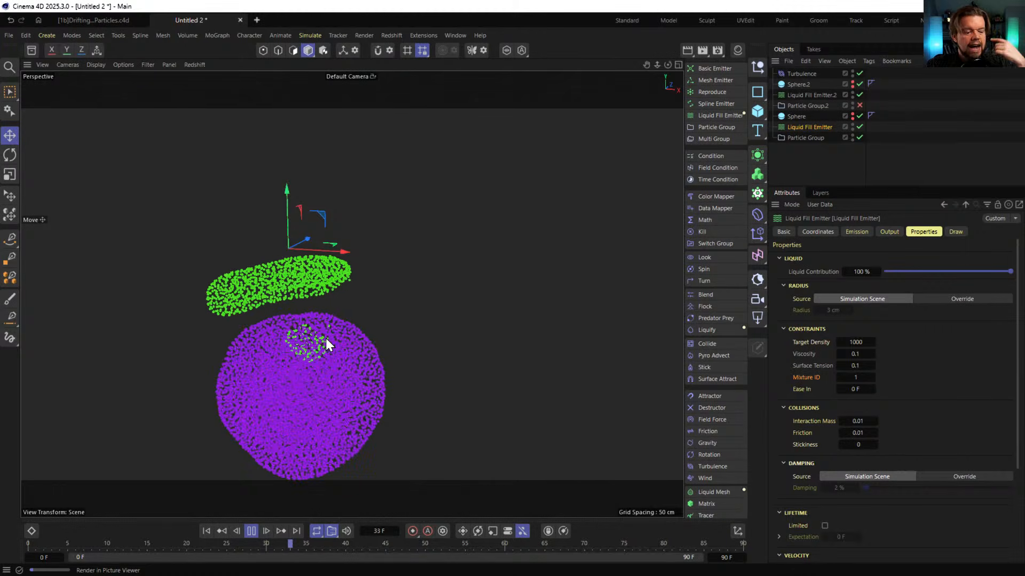
{"action": "left_click", "coordinate": [251, 531]}
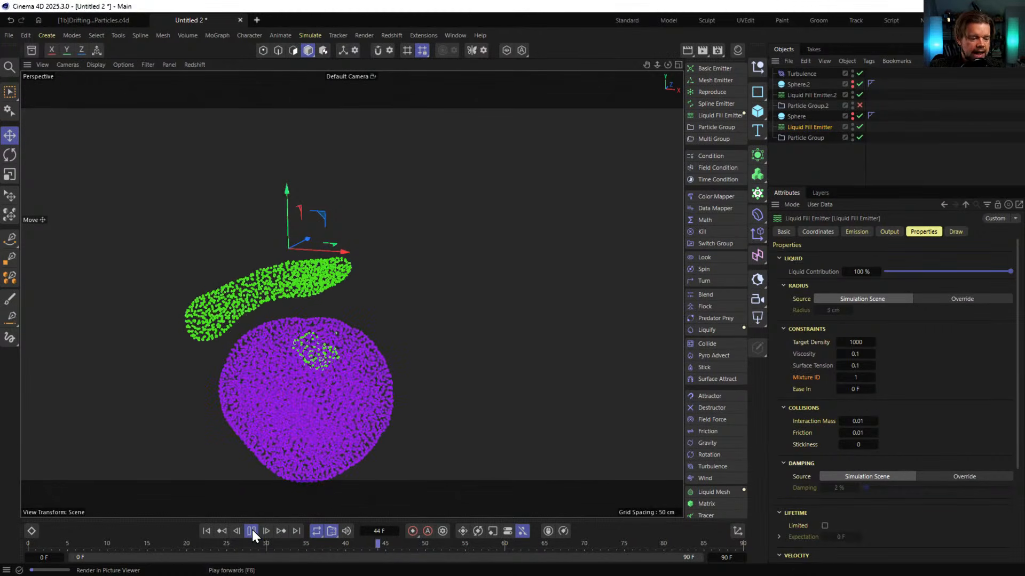
{"action": "scroll", "coordinate": [312, 369], "scroll_direction": "up", "scroll_amount": 3}
{"action": "left_click_drag", "start_coordinate": [319, 331], "coordinate": [329, 396], "text": "alt"}
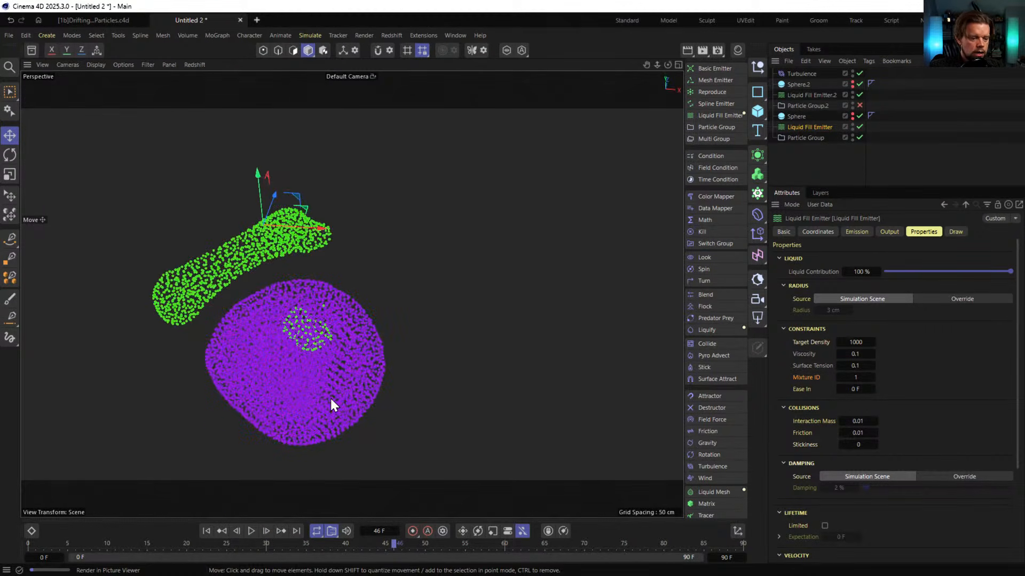
{"action": "left_click", "coordinate": [206, 531]}
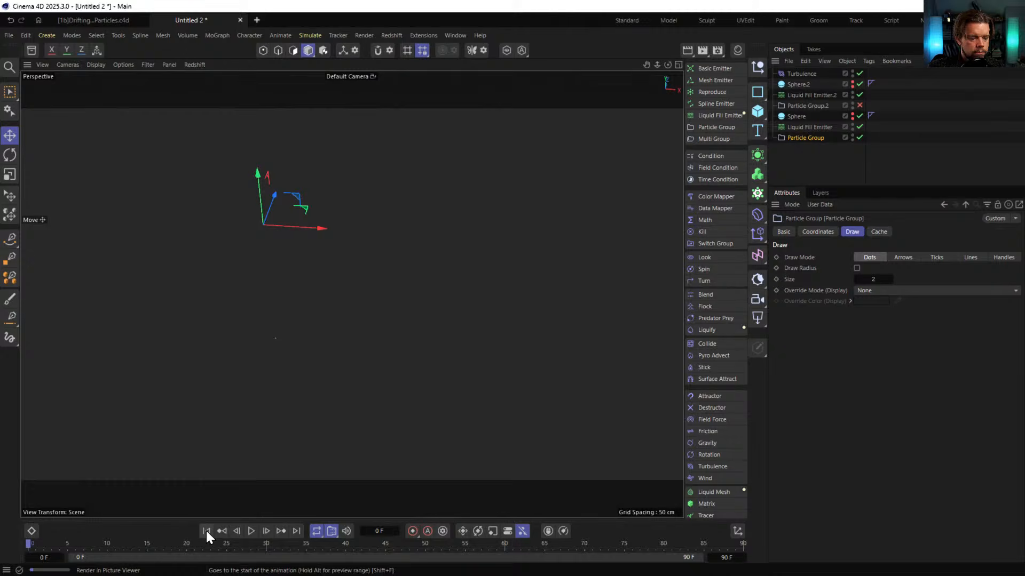
Play to frame 6, examine the spheres' overlap with nothing selected, and show the small upper sphere's Liquid Fill Emitter properties
{"action": "left_click", "coordinate": [251, 531]}
{"action": "left_click", "coordinate": [249, 532]}
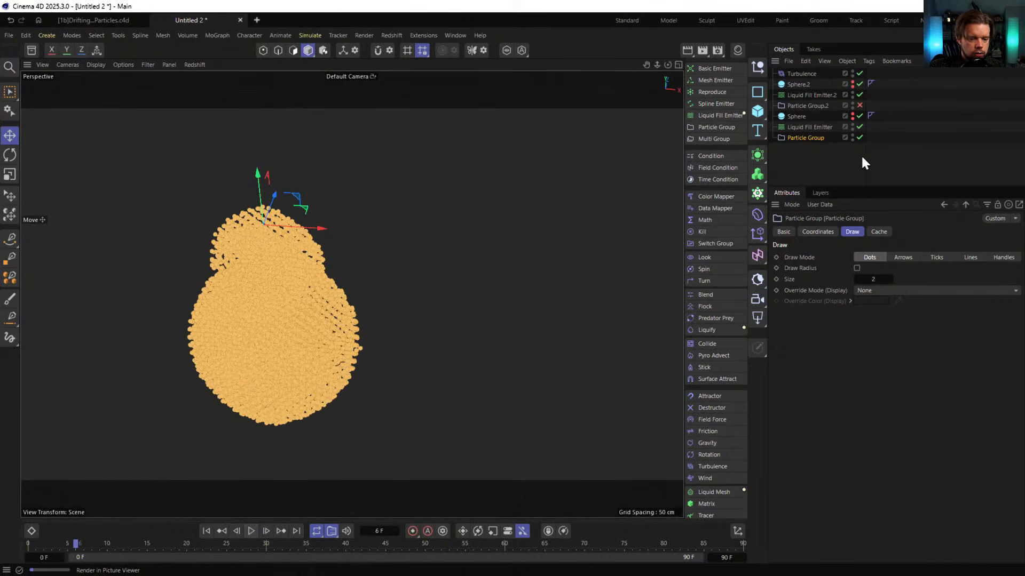
{"action": "left_click", "coordinate": [821, 168]}
{"action": "left_click_drag", "start_coordinate": [259, 339], "coordinate": [265, 268], "text": "alt"}
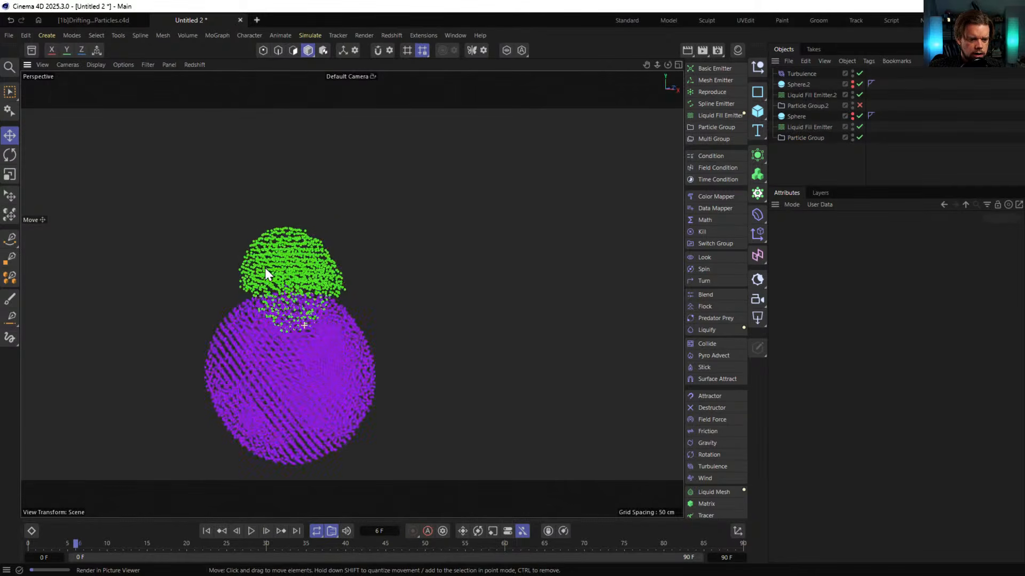
{"action": "left_click", "coordinate": [812, 127]}
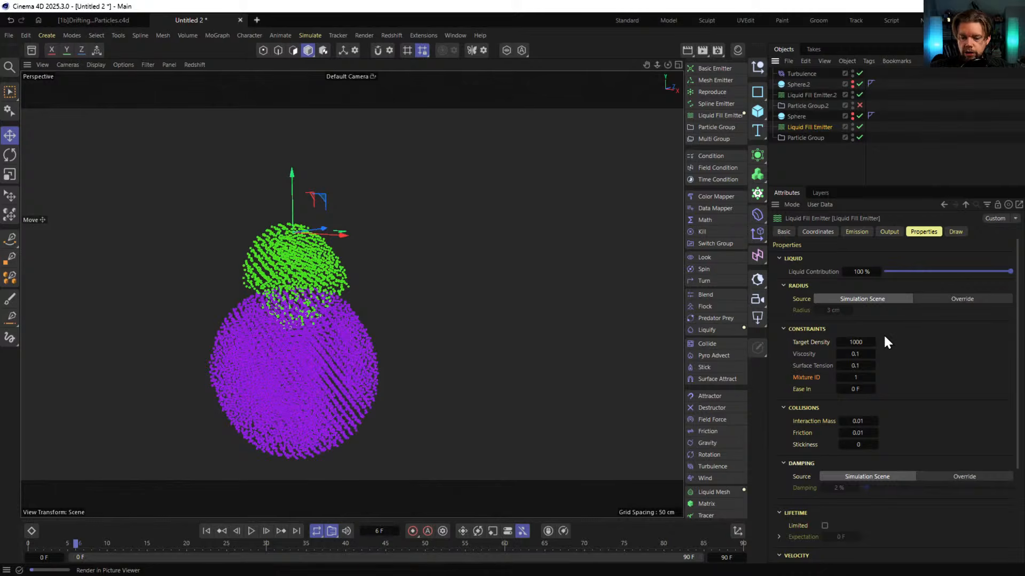
Set the Target Density of the small upper sphere's Liquid Fill Emitter to 2000, replay the simulation, and return to the first frame
{"action": "left_click", "coordinate": [862, 342]}
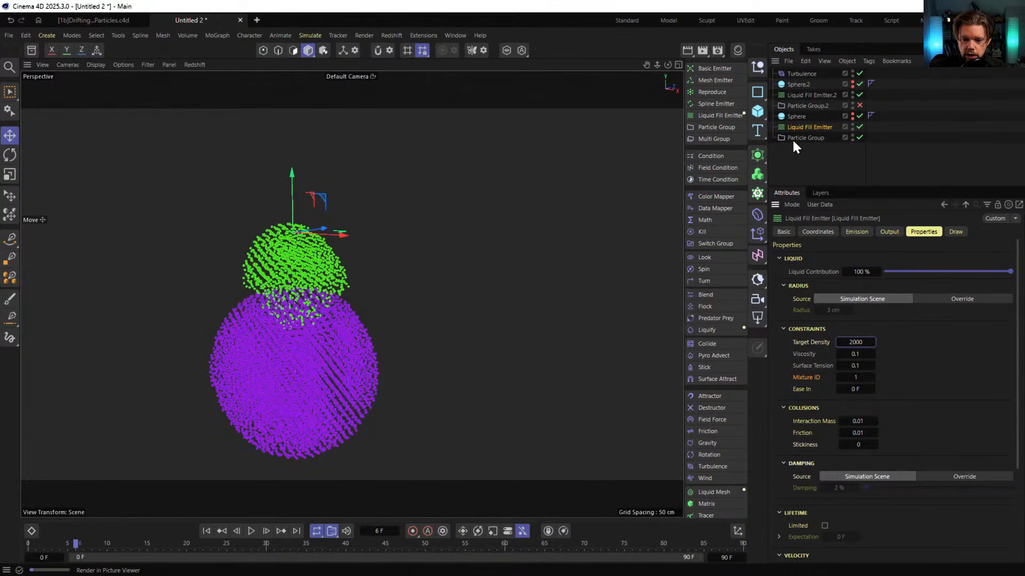
{"action": "left_click", "coordinate": [206, 531]}
{"action": "left_click", "coordinate": [251, 531]}
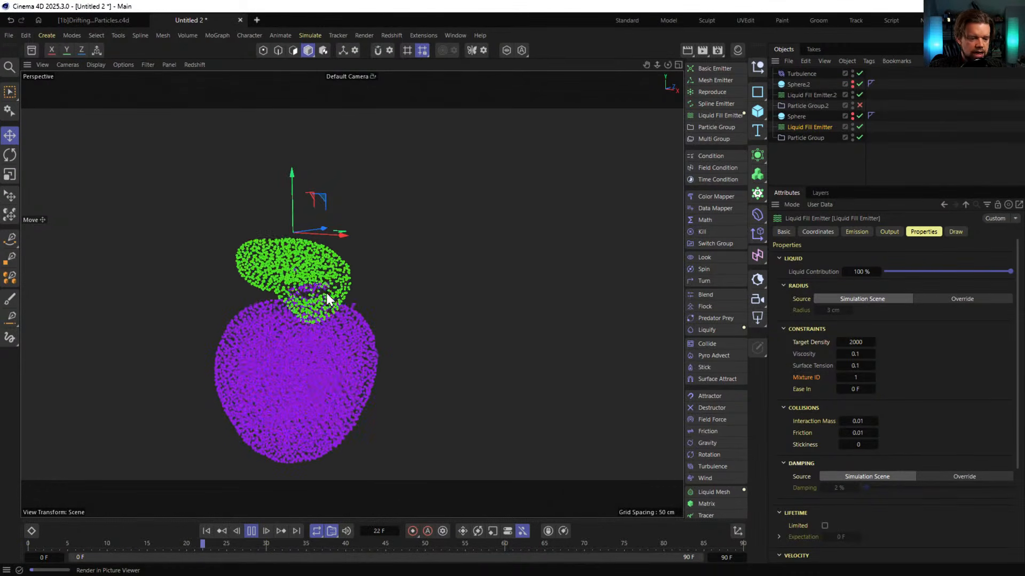
{"action": "left_click", "coordinate": [251, 531]}
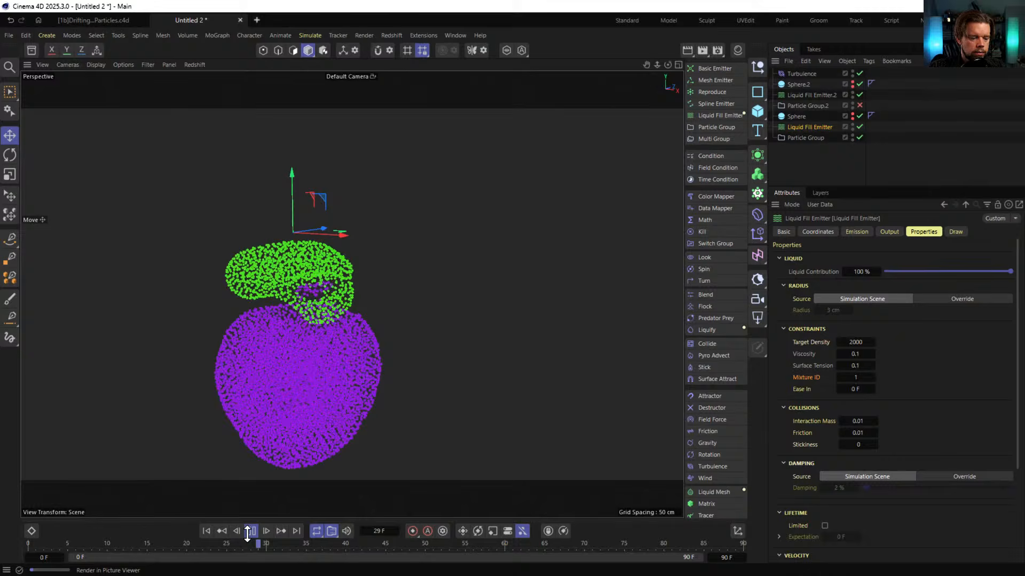
{"action": "left_click", "coordinate": [208, 531]}
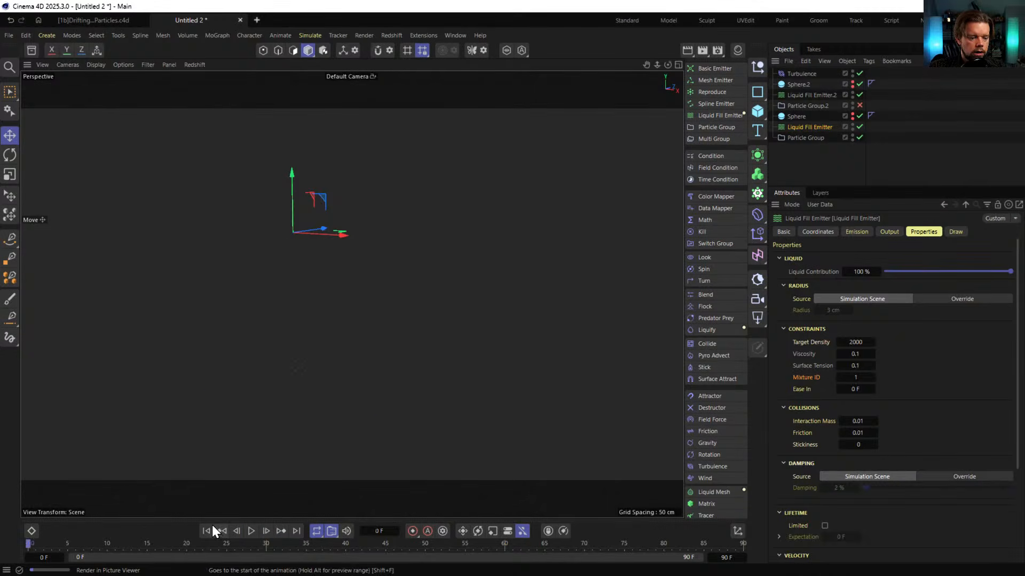
Set the Target Density of the large lower sphere's Liquid Fill Emitter to 500
{"action": "left_click", "coordinate": [844, 95]}
{"action": "left_click", "coordinate": [856, 343]}
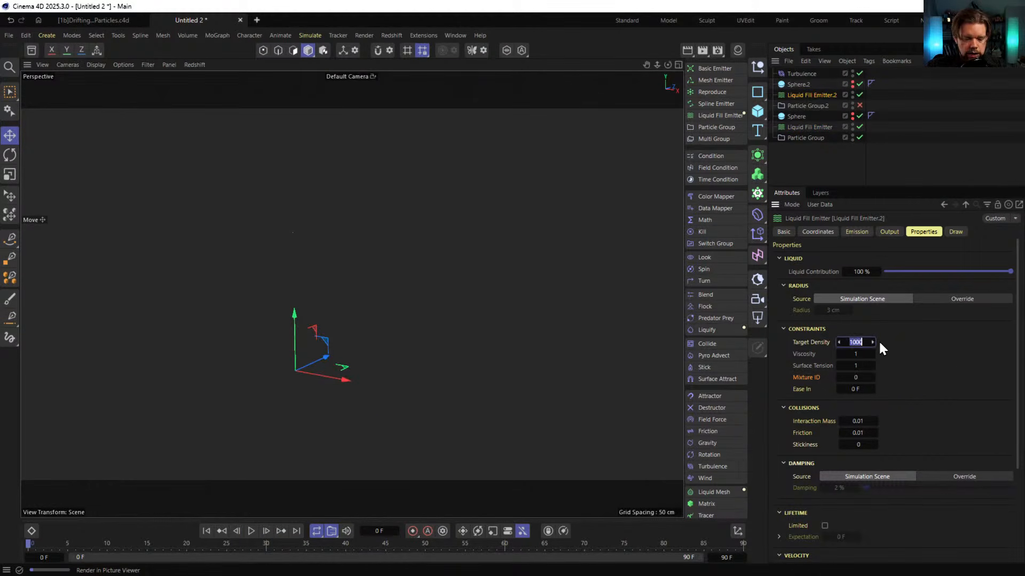
{"action": "type", "text": "500"}
{"action": "key", "text": "Return"}
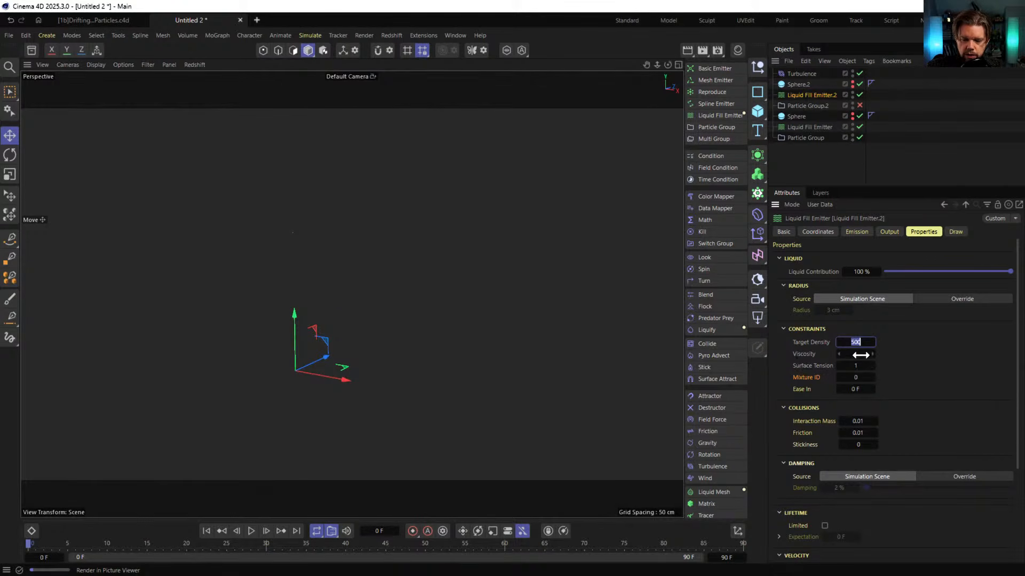
Set Viscosity and Surface Tension to 0.5 on the small upper sphere's Liquid Fill Emitter, replay briefly, and return to the first frame
{"action": "left_click", "coordinate": [805, 127]}
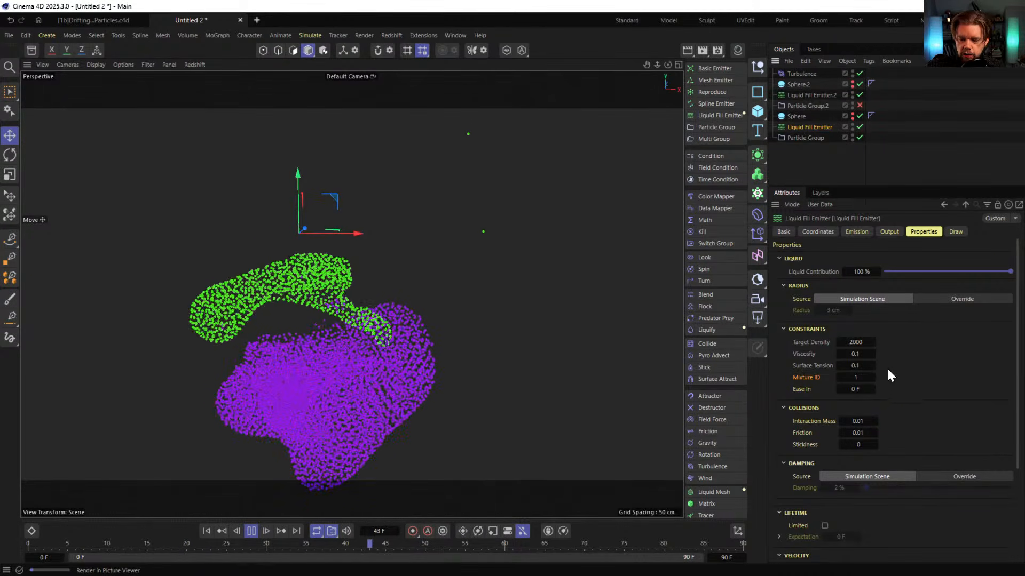
{"action": "double_click", "coordinate": [855, 354]}
{"action": "type", "text": "5"}
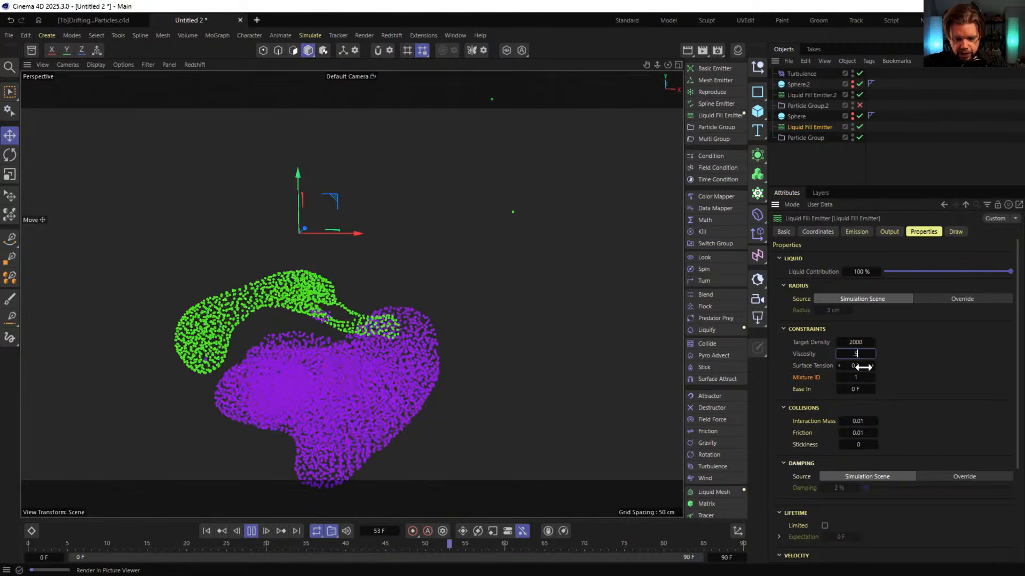
{"action": "key", "text": "Tab"}
{"action": "type", "text": ".5"}
{"action": "key", "text": "Return"}
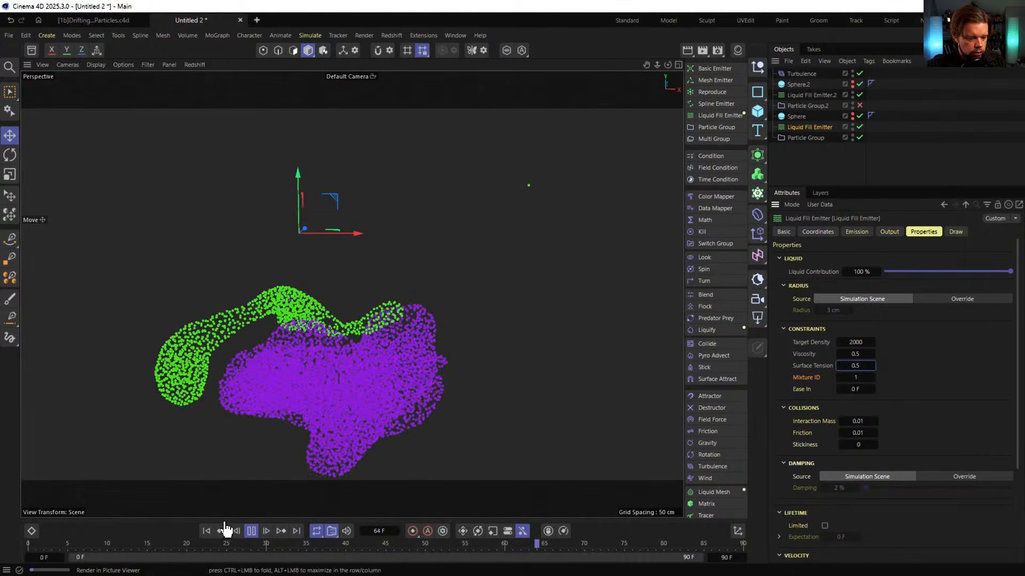
{"action": "left_click", "coordinate": [207, 531]}
{"action": "left_click", "coordinate": [249, 530]}
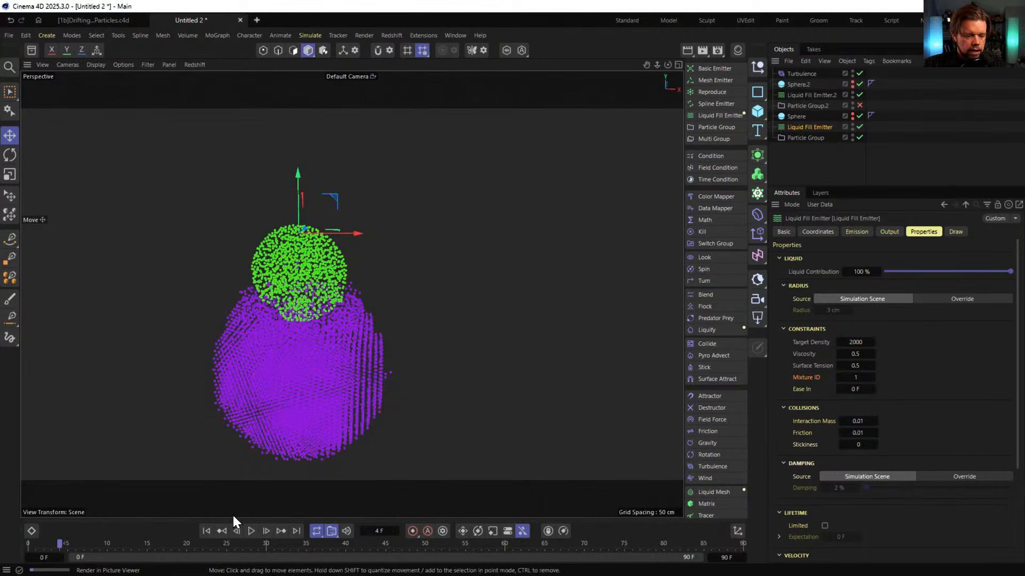
{"action": "left_click", "coordinate": [206, 531]}
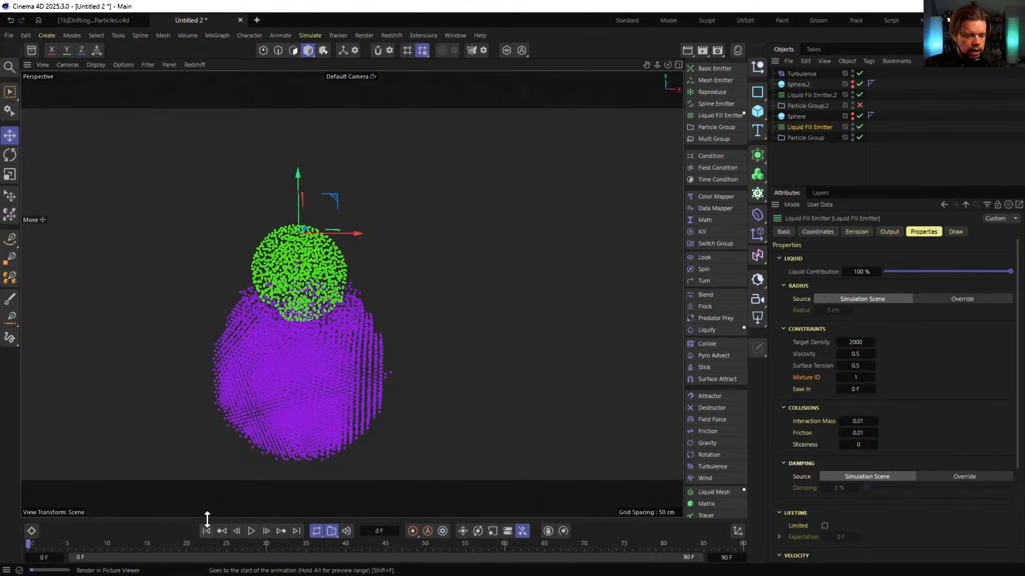
Make both spheres visible in the viewport and move the small sphere straight up until it clears the large one
{"action": "left_click", "coordinate": [796, 115]}
{"action": "left_click", "coordinate": [852, 114]}
{"action": "left_click", "coordinate": [853, 82]}
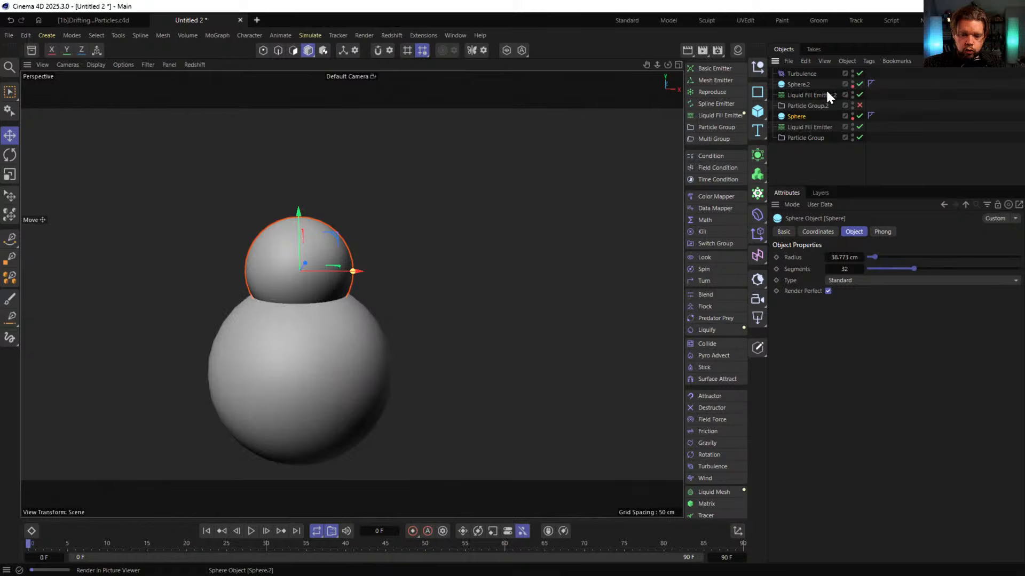
{"action": "left_click_drag", "start_coordinate": [292, 233], "coordinate": [304, 161]}
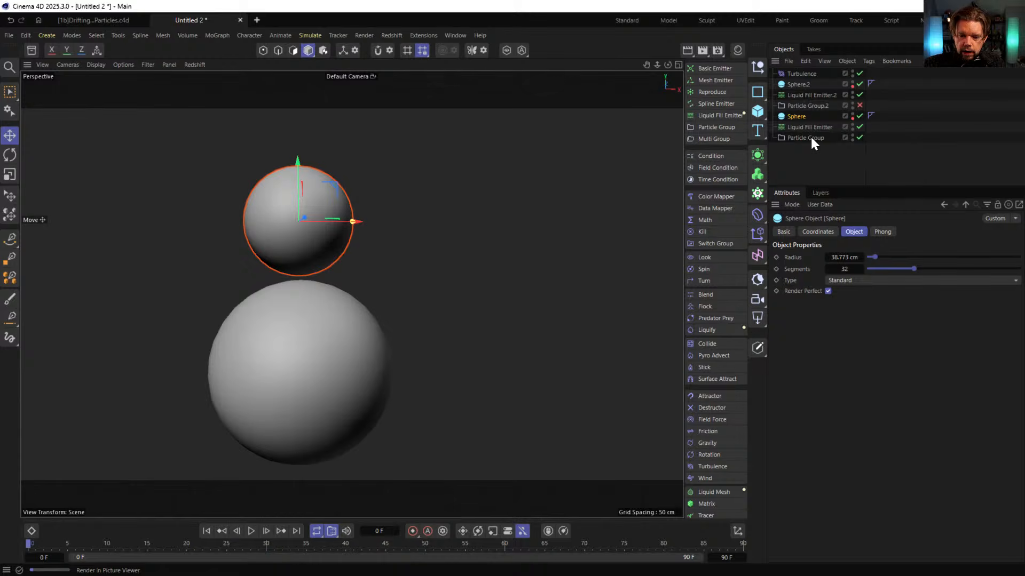
Set the Turbulence Strength to 2 cm and deselect all objects
{"action": "left_click", "coordinate": [802, 75]}
{"action": "left_click", "coordinate": [834, 257]}
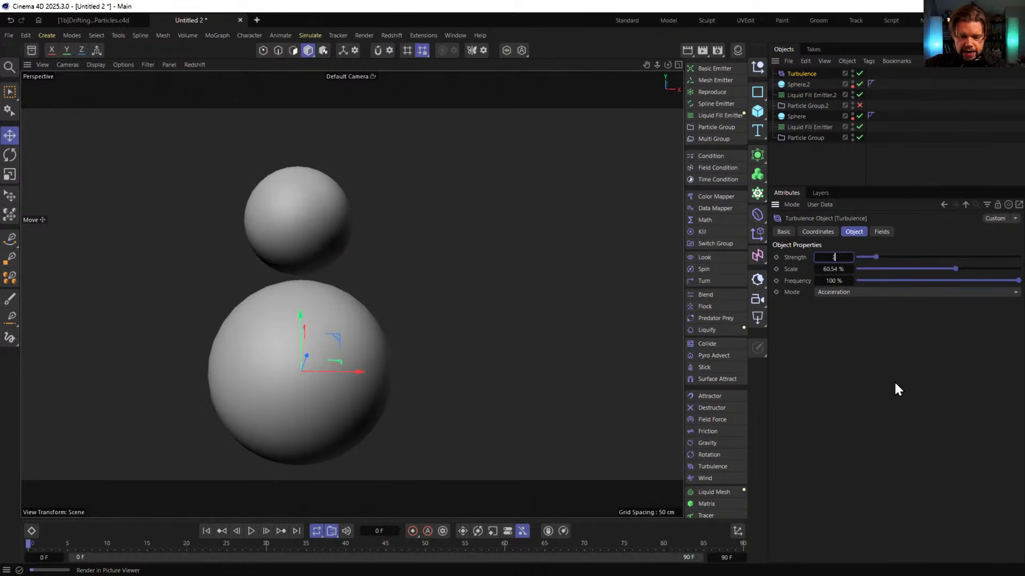
{"action": "left_click", "coordinate": [896, 139]}
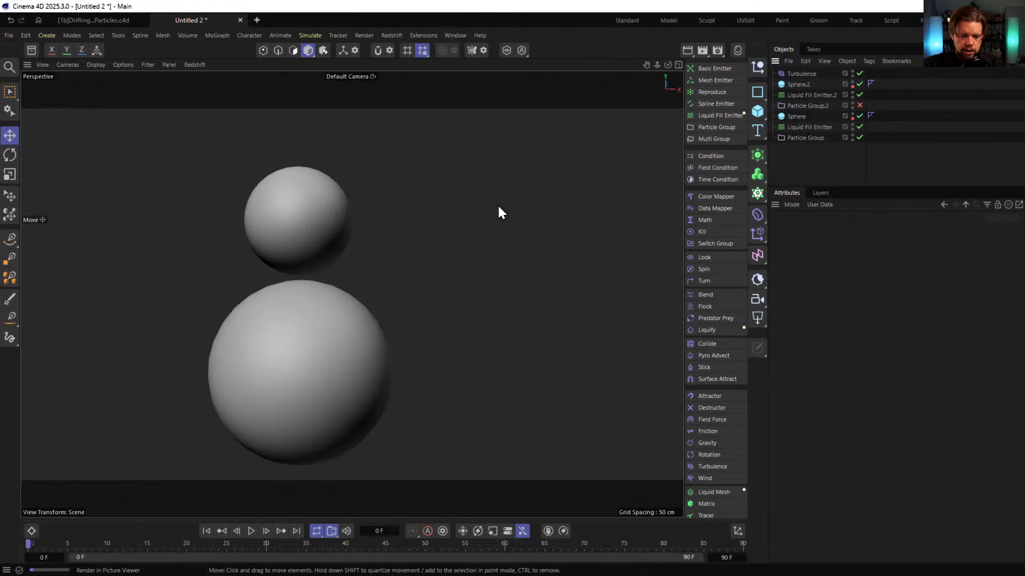
Add a Flock modifier below the Particle Group and set its Cohesion Radius to 25 cm
{"action": "left_click", "coordinate": [714, 310]}
{"action": "left_click_drag", "start_coordinate": [790, 74], "coordinate": [803, 158]}
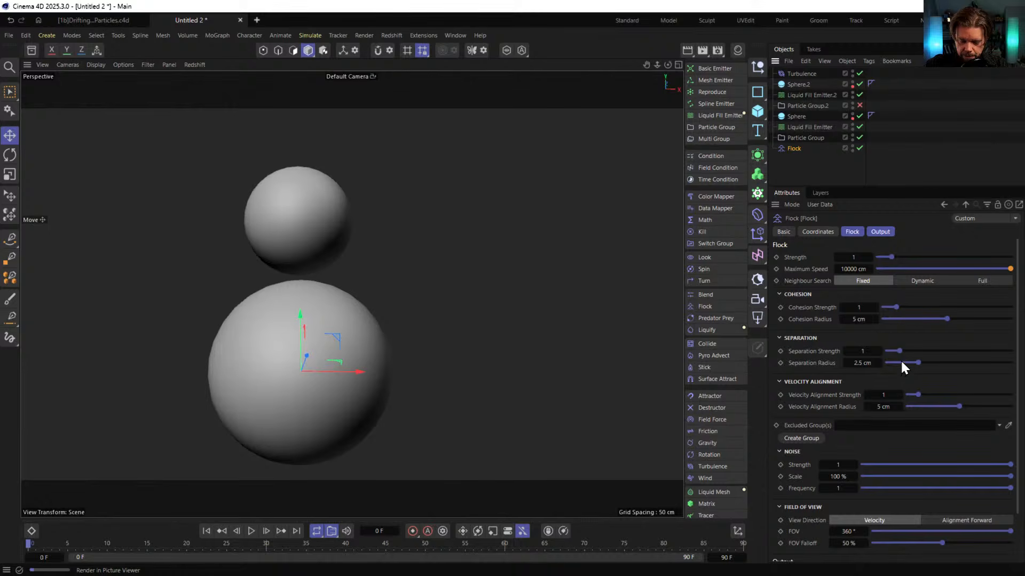
{"action": "left_click", "coordinate": [859, 319]}
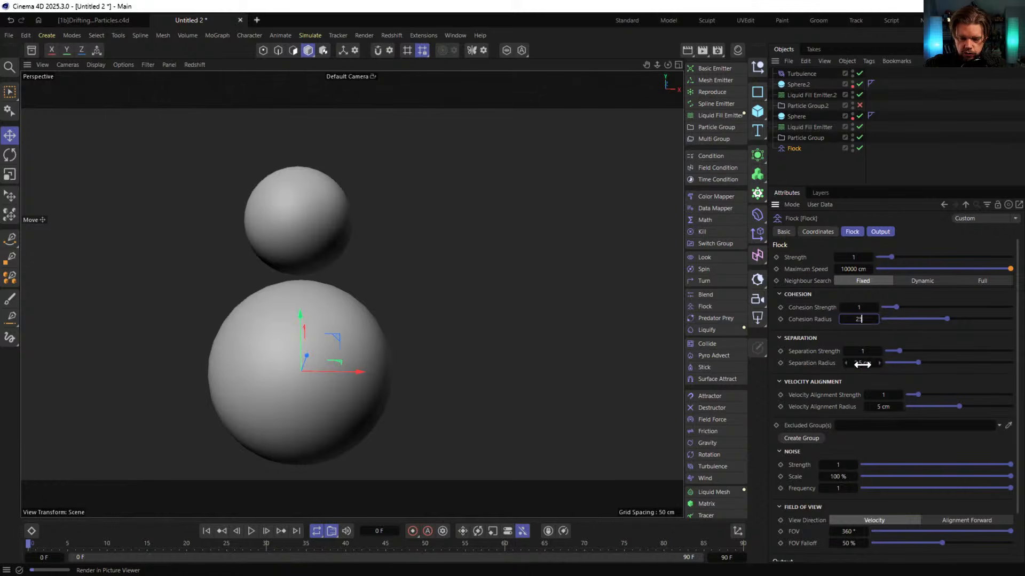
{"action": "type", "text": "25"}
Set the Flock modifier's Separation Strength to 2
{"action": "left_click", "coordinate": [863, 363]}
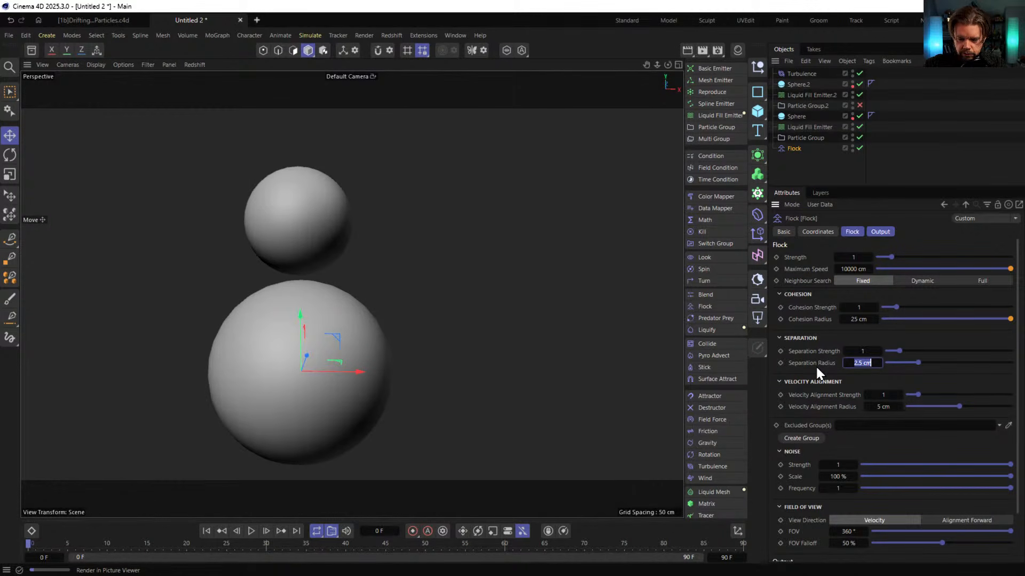
{"action": "left_click", "coordinate": [817, 365]}
{"action": "left_click", "coordinate": [866, 352]}
{"action": "type", "text": "2"}
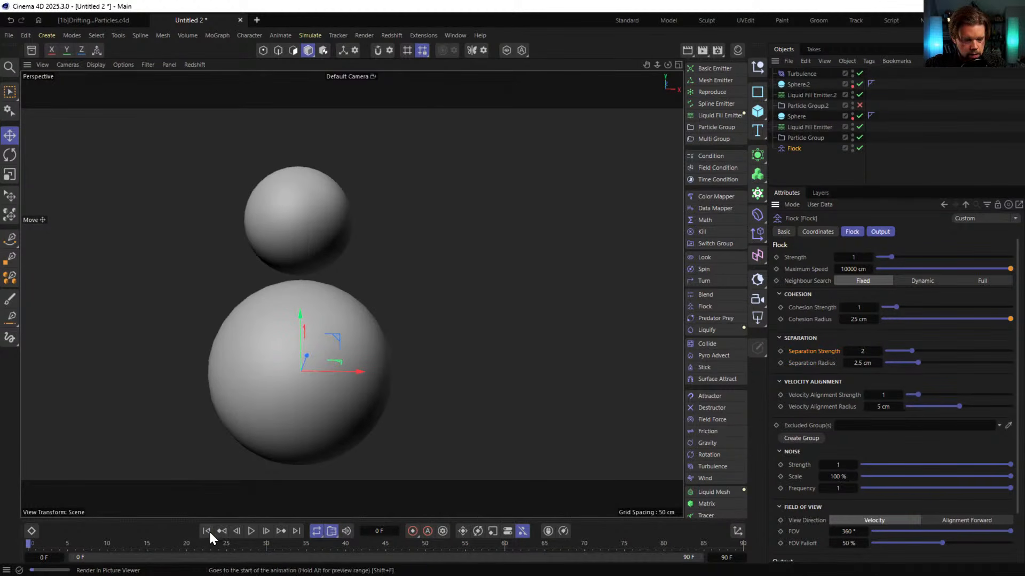
Hide both spheres, disable the Turbulence modifier, and replay the simulation from the first frame
{"action": "left_click", "coordinate": [852, 114]}
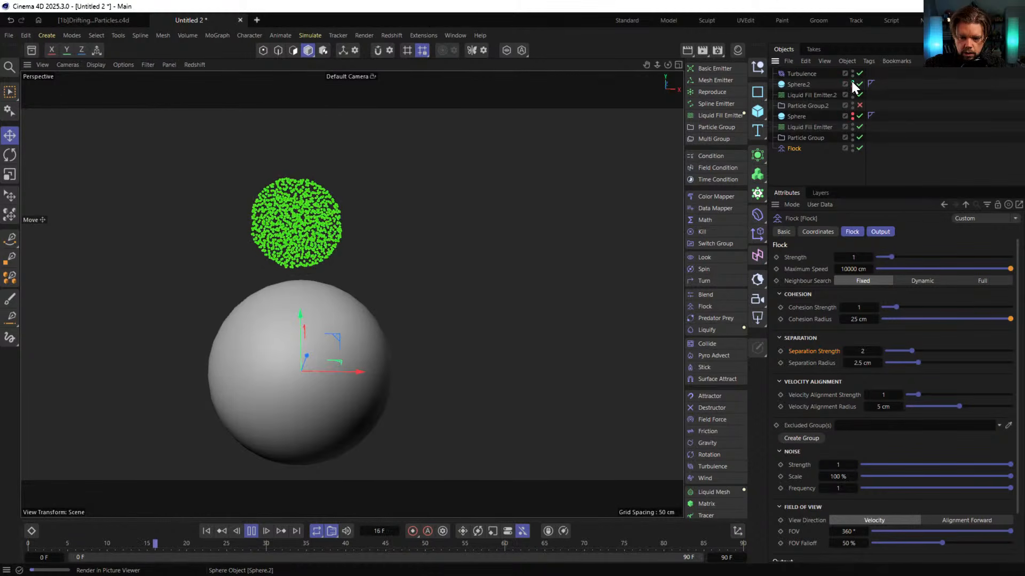
{"action": "left_click", "coordinate": [851, 83]}
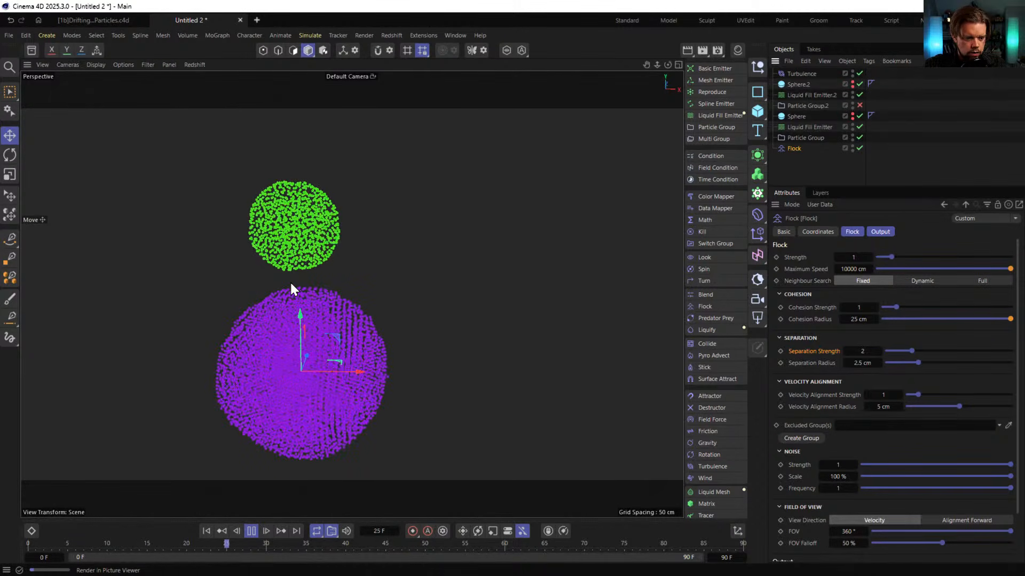
{"action": "left_click", "coordinate": [859, 73]}
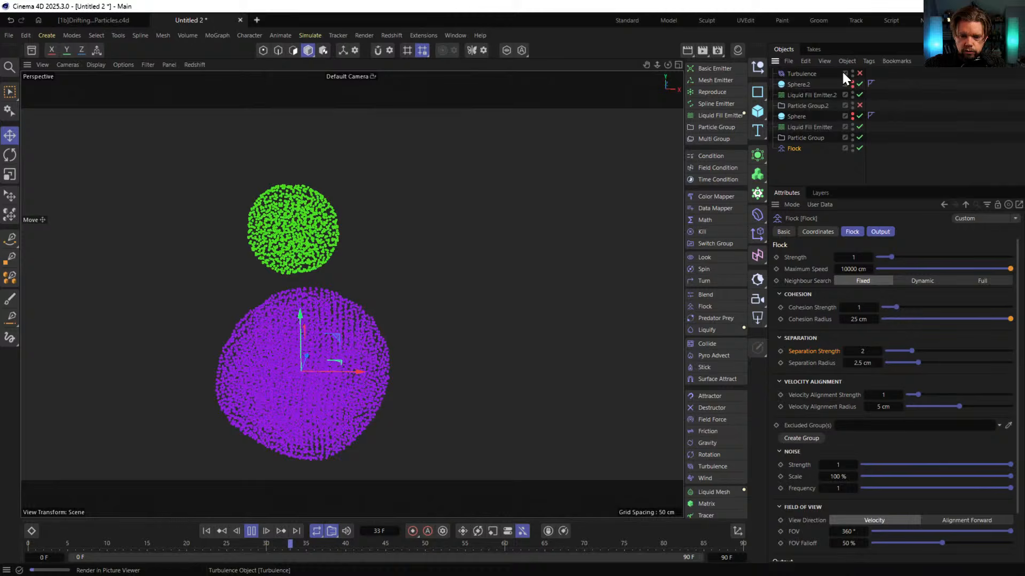
{"action": "left_click", "coordinate": [202, 530]}
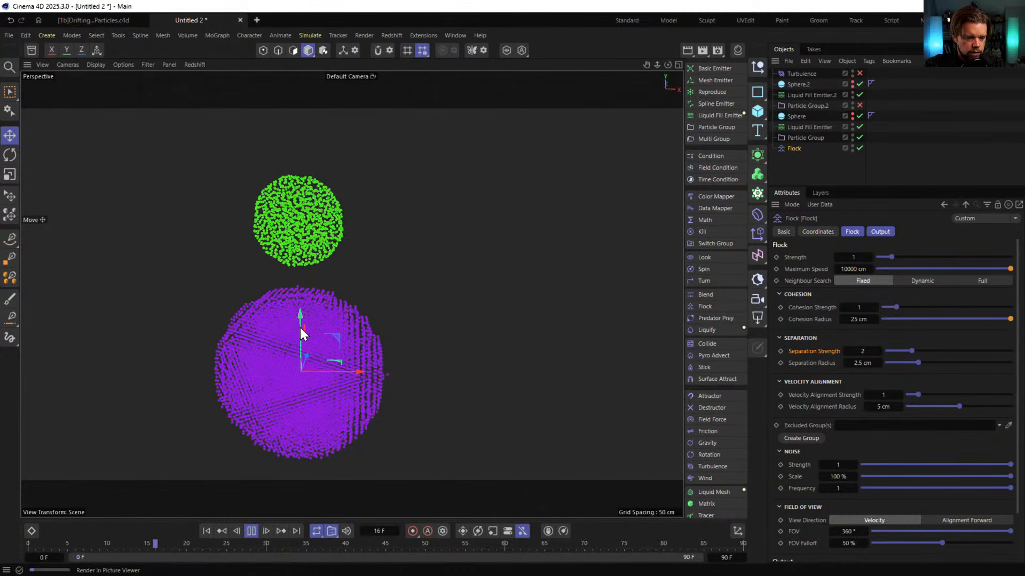
Set the Flock modifier's Velocity Alignment Radius to 25 cm
{"action": "left_click", "coordinate": [860, 319]}
{"action": "left_click", "coordinate": [889, 407]}
{"action": "type", "text": "25"}
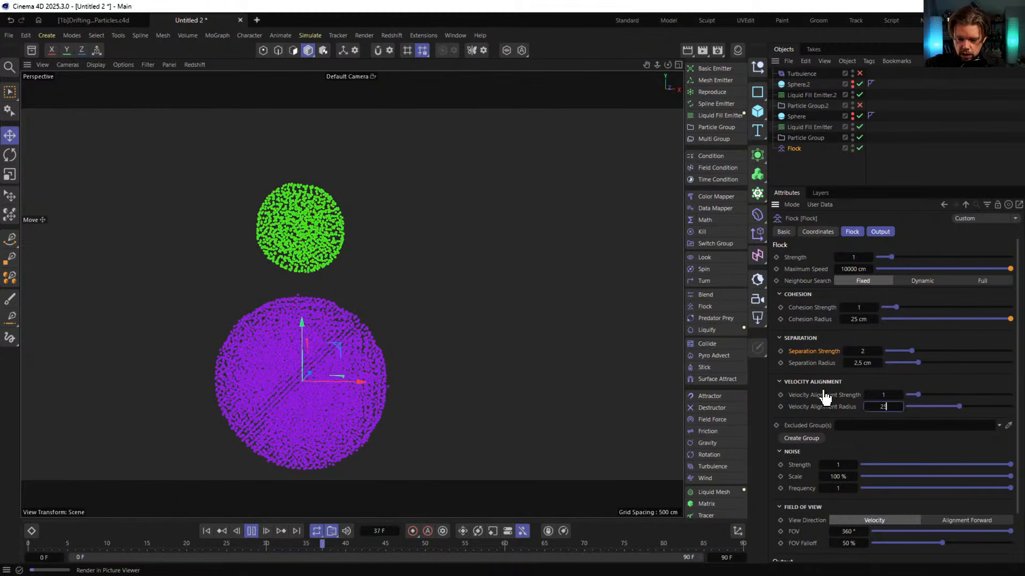
{"action": "left_click", "coordinate": [821, 391]}
Set the Flock modifier's Cohesion Radius to 55 cm and its Velocity Alignment Radius to 555 cm
{"action": "left_click", "coordinate": [849, 319]}
{"action": "type", "text": "55"}
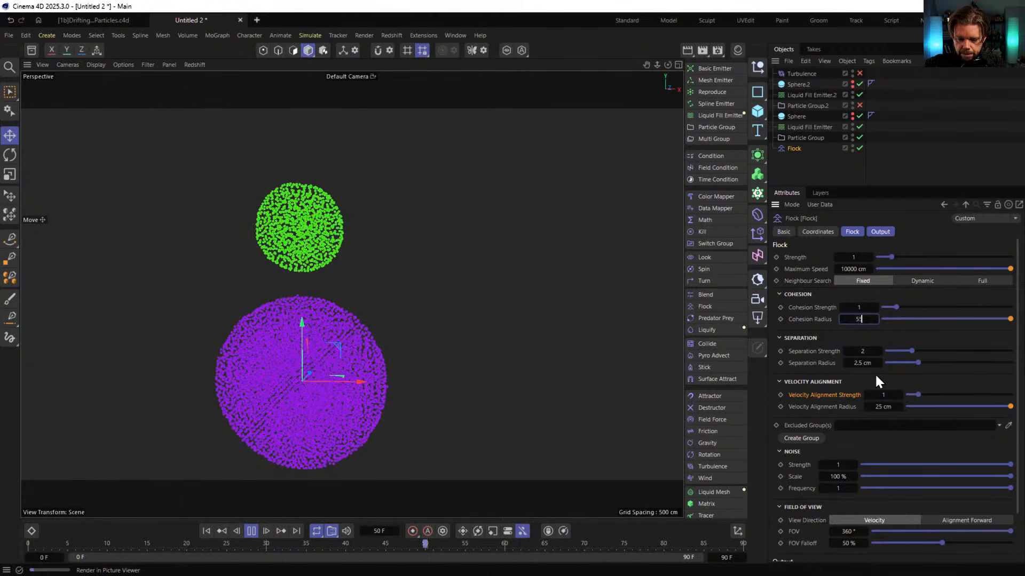
{"action": "left_click", "coordinate": [884, 405]}
{"action": "type", "text": "555"}
{"action": "left_click", "coordinate": [822, 395]}
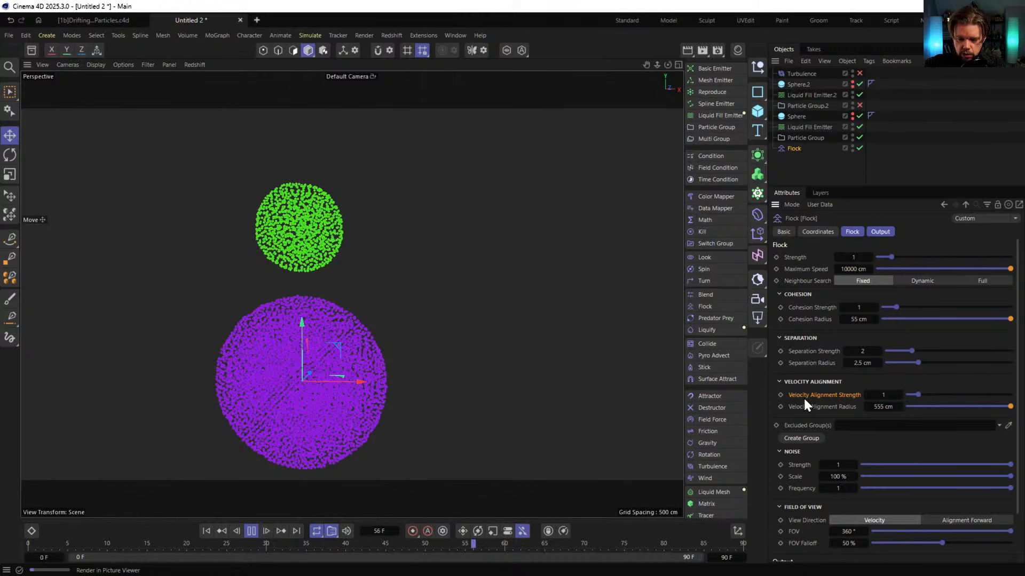
Reduce the Flock modifier's Velocity Alignment Radius to 55 cm
{"action": "left_click", "coordinate": [883, 407]}
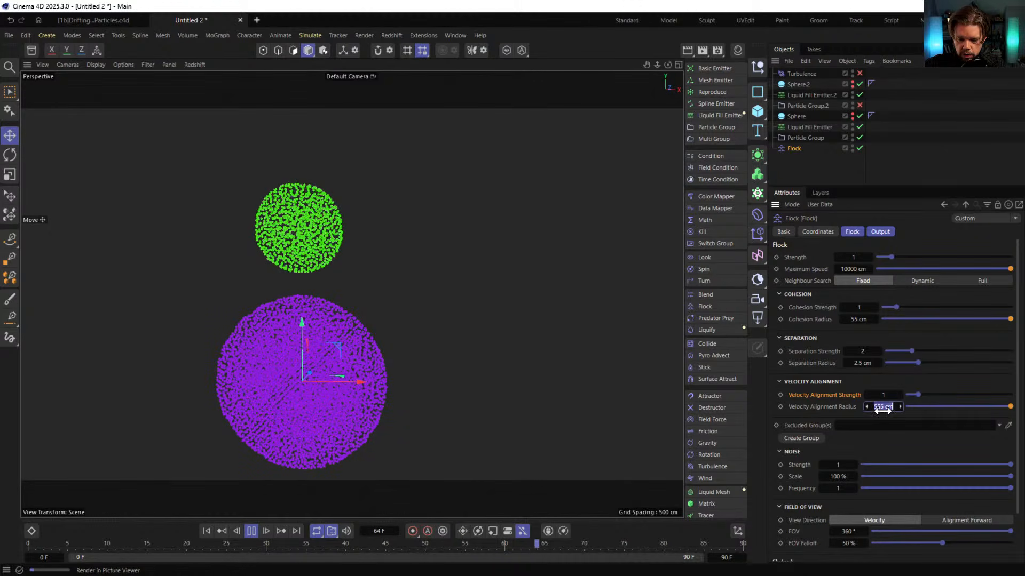
{"action": "type", "text": "55"}
{"action": "left_click", "coordinate": [824, 407]}
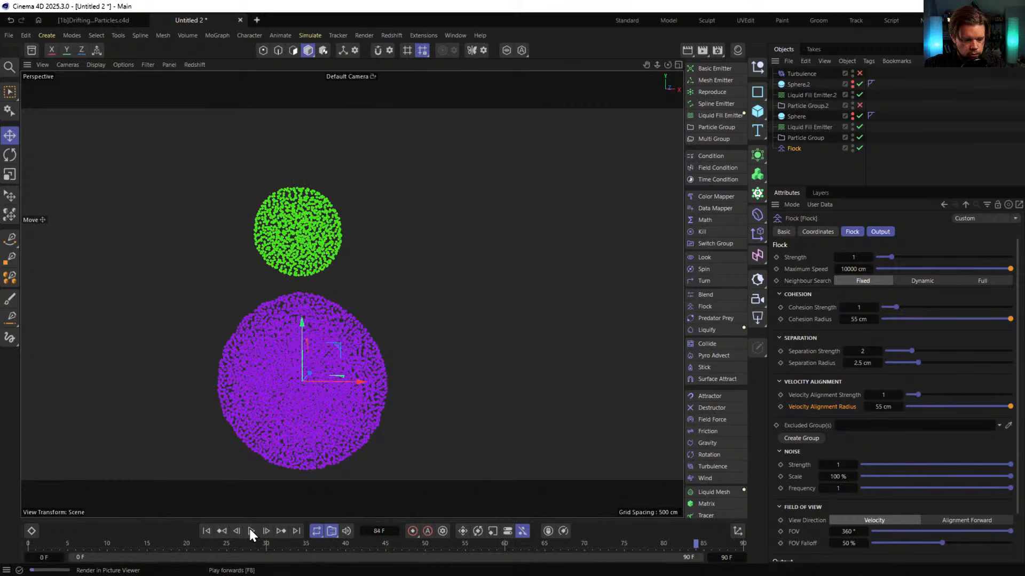
Pause the playback, extend the timeline's end to frame 9999, and resume playing the simulation
{"action": "left_click", "coordinate": [251, 531]}
{"action": "left_click", "coordinate": [730, 557]}
{"action": "type", "text": "999"}
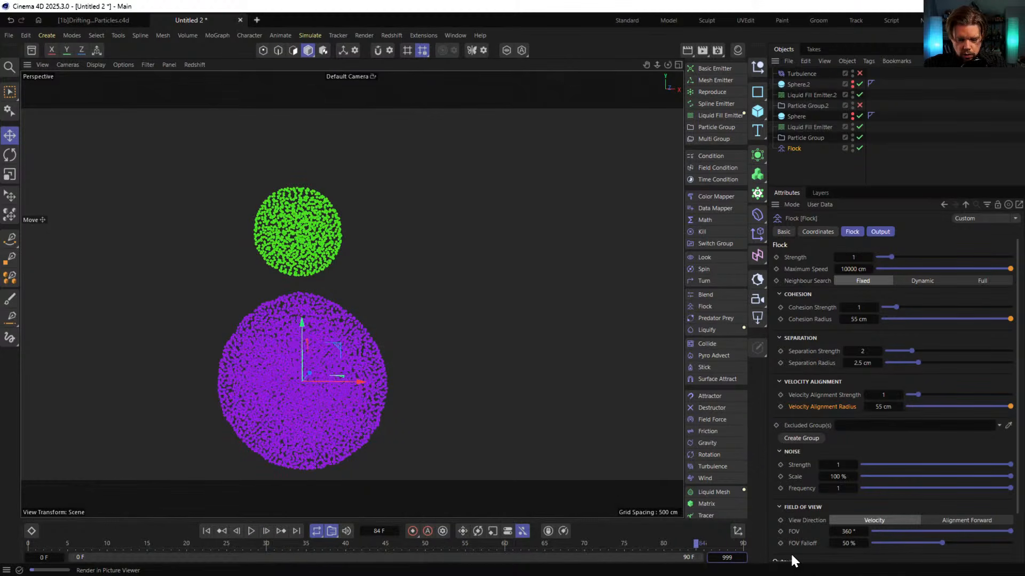
{"action": "type", "text": "9"}
{"action": "key", "text": "Return"}
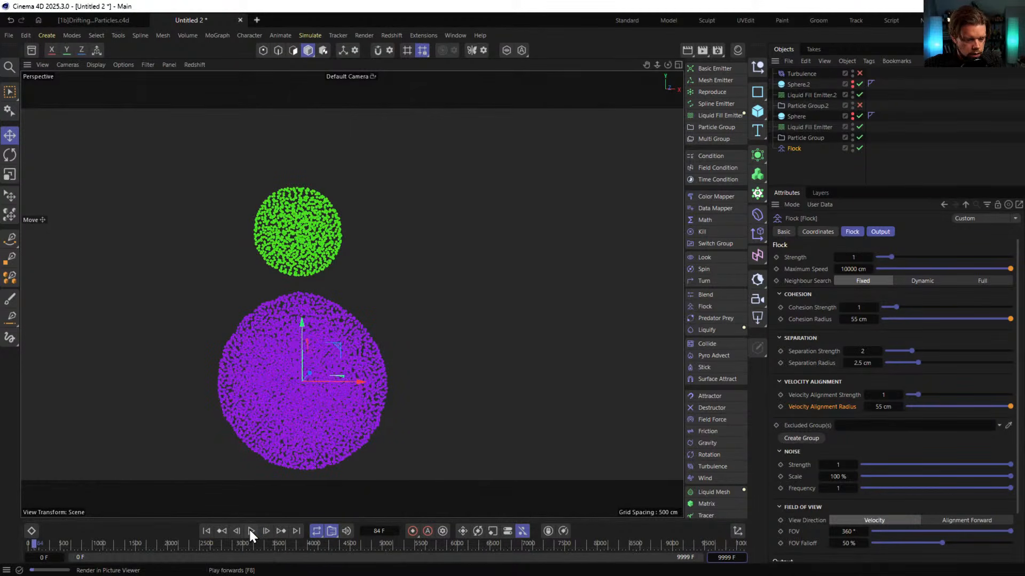
{"action": "left_click", "coordinate": [250, 531]}
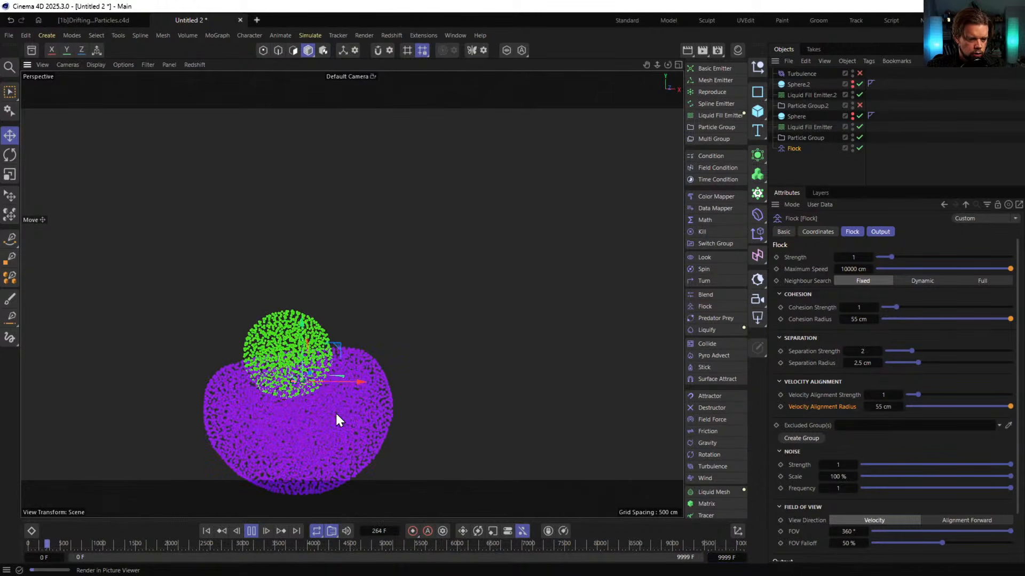
Examine how the two flocking liquids meet and review the remaining Flock settings, and stop the playback at about frame 427
{"action": "middle_click_drag", "start_coordinate": [336, 413], "coordinate": [365, 270], "text": "alt"}
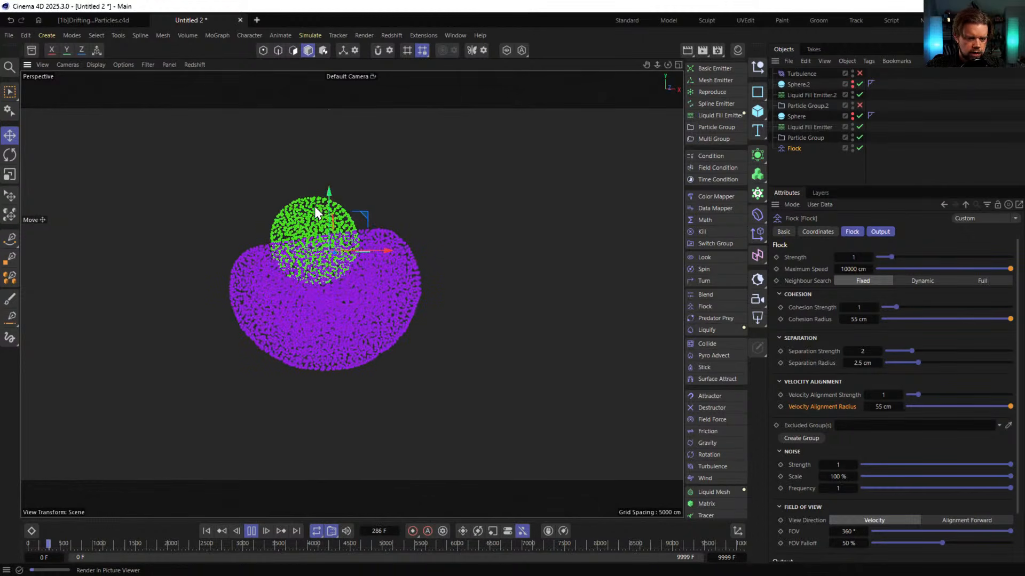
{"action": "left_click", "coordinate": [805, 362]}
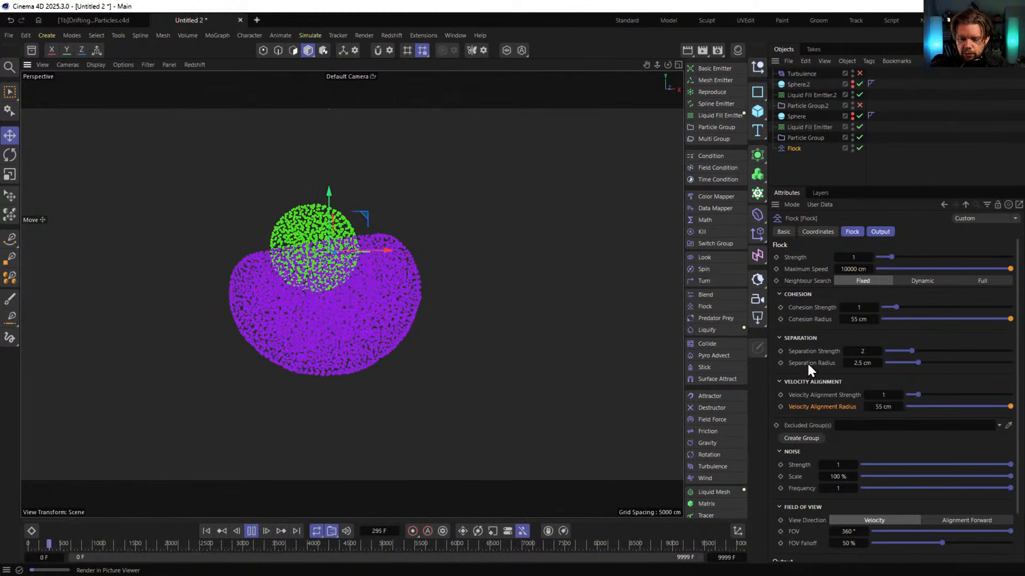
{"action": "scroll", "coordinate": [805, 351], "scroll_direction": "down", "scroll_amount": 2}
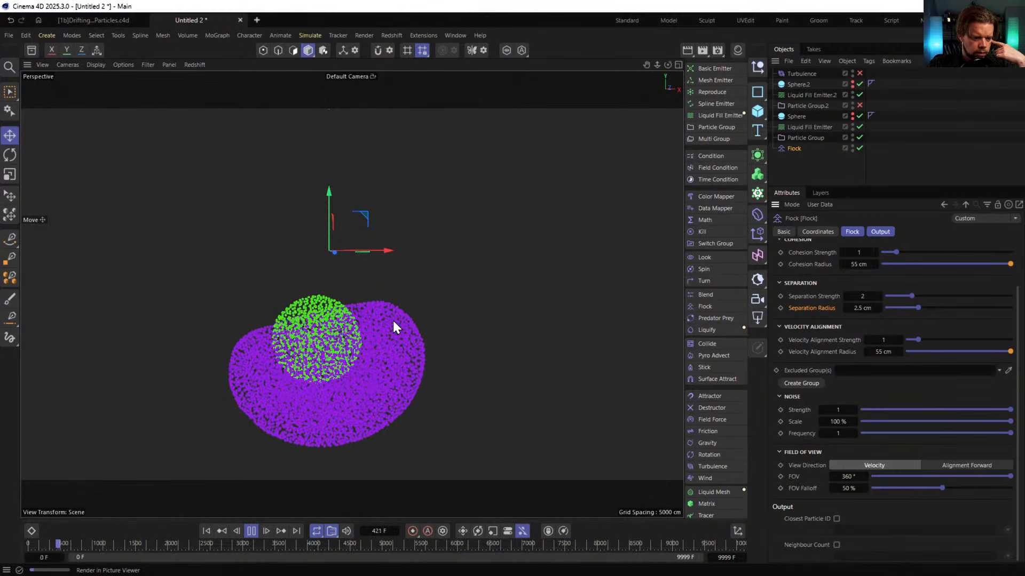
{"action": "left_click", "coordinate": [252, 531]}
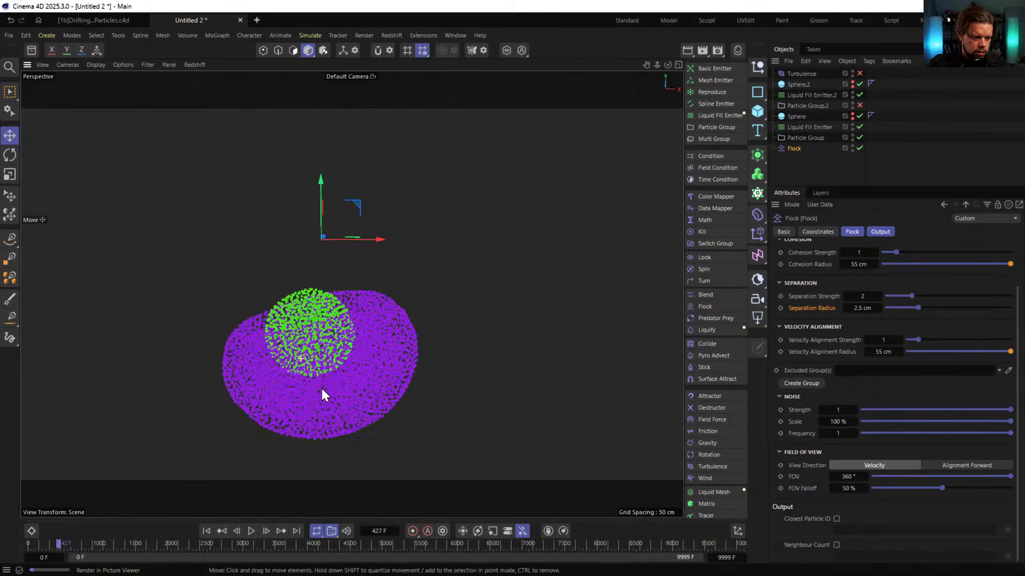
Inspect the green liquid against the purple one up close, toggling the Particle Group's visibility to check how they overlap
{"action": "scroll", "coordinate": [298, 321], "scroll_direction": "up", "scroll_amount": 10}
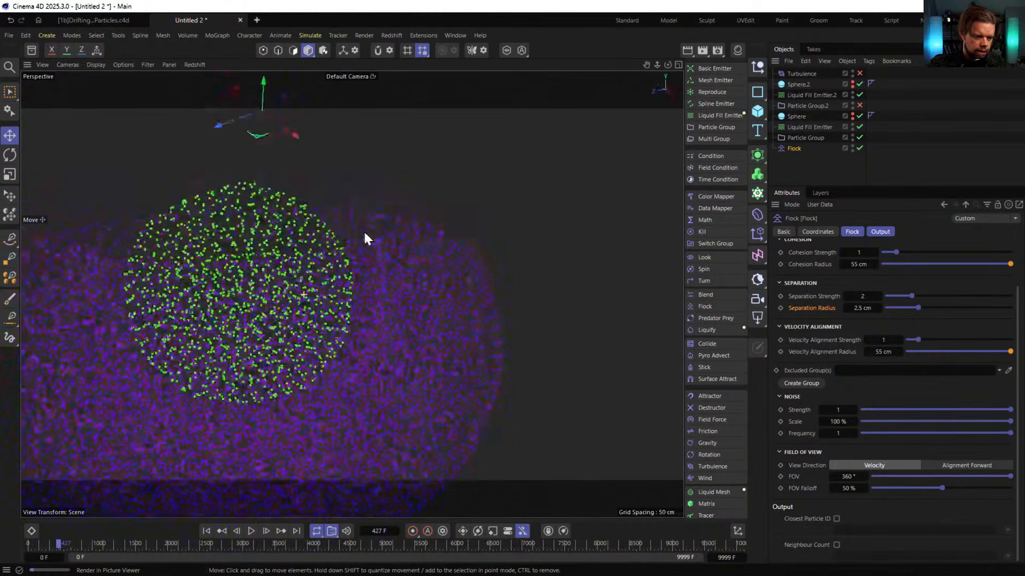
{"action": "scroll", "coordinate": [305, 340], "scroll_direction": "up", "scroll_amount": 5}
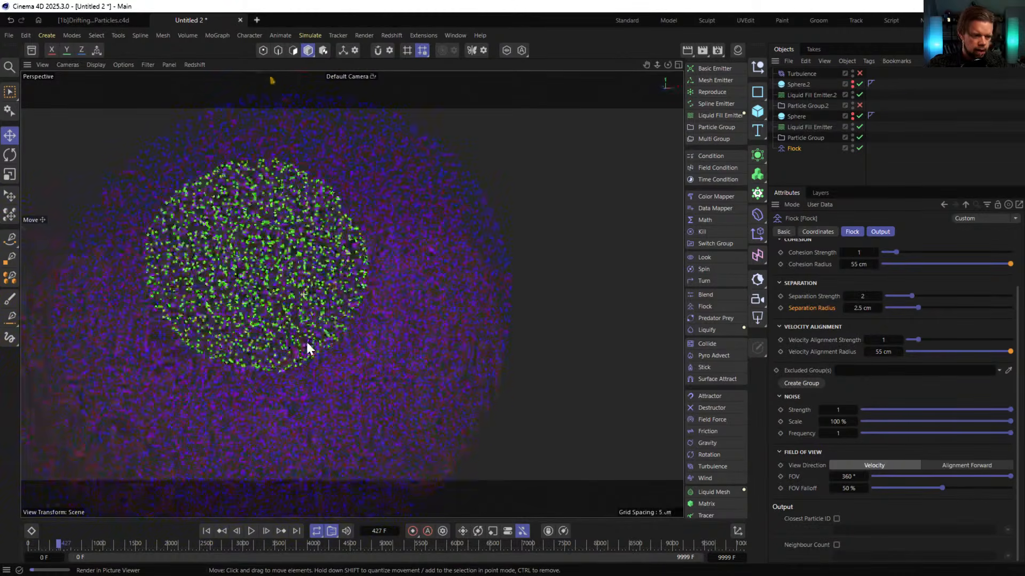
{"action": "left_click", "coordinate": [852, 136]}
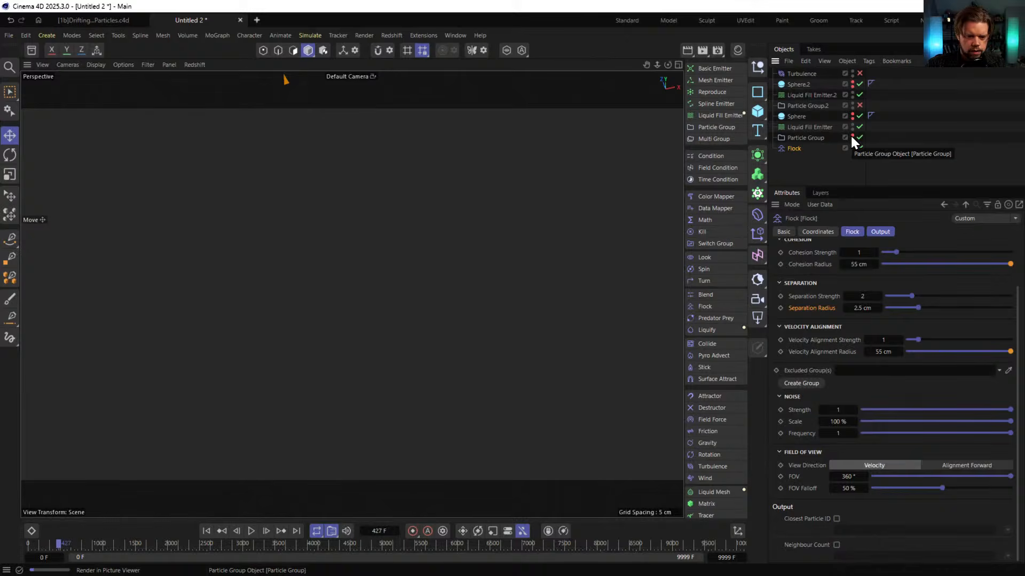
{"action": "left_click", "coordinate": [851, 136]}
{"action": "mouse_move", "coordinate": [312, 282]}
{"action": "left_mouse_down", "text": "alt"}
{"action": "mouse_move", "coordinate": [263, 204]}
{"action": "mouse_move", "coordinate": [299, 277]}
{"action": "left_mouse_up", "text": "alt"}
{"action": "middle_click_drag", "start_coordinate": [298, 276], "coordinate": [310, 305], "text": "alt"}
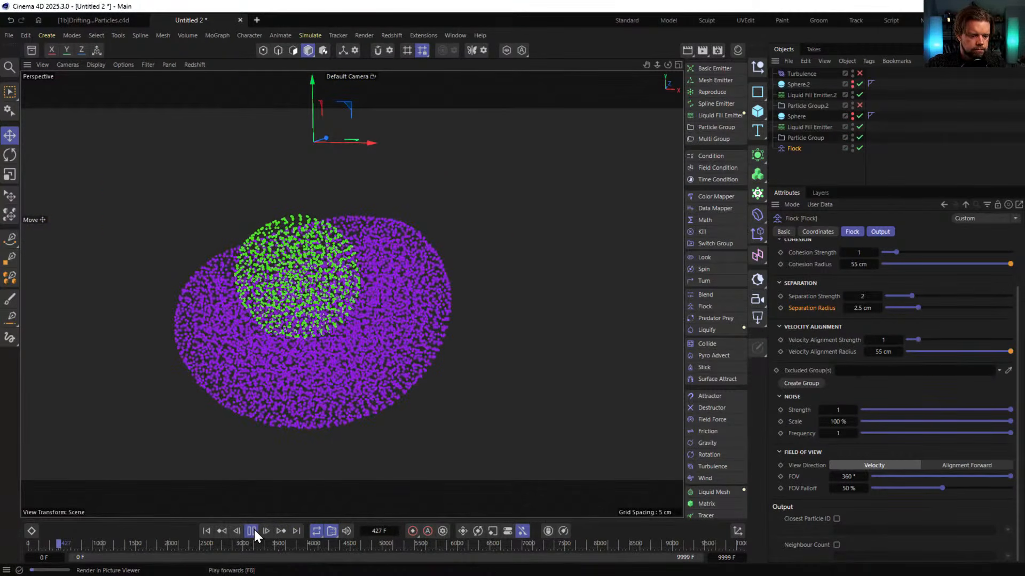
Resume the simulation, watch the two liquids from another angle, and stop the playback at about frame 502
{"action": "left_click", "coordinate": [253, 531]}
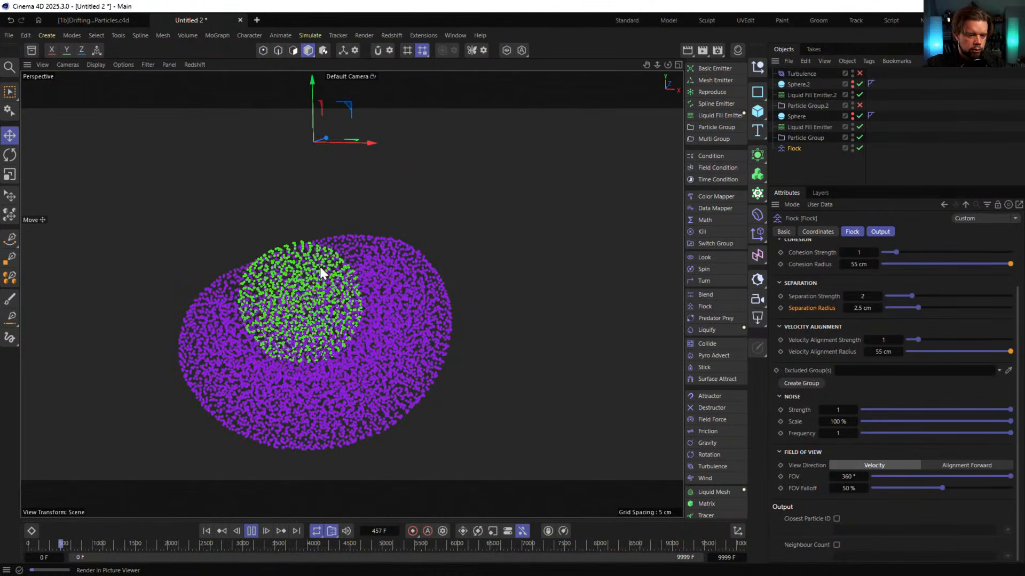
{"action": "left_click_drag", "start_coordinate": [336, 357], "coordinate": [392, 295], "text": "alt"}
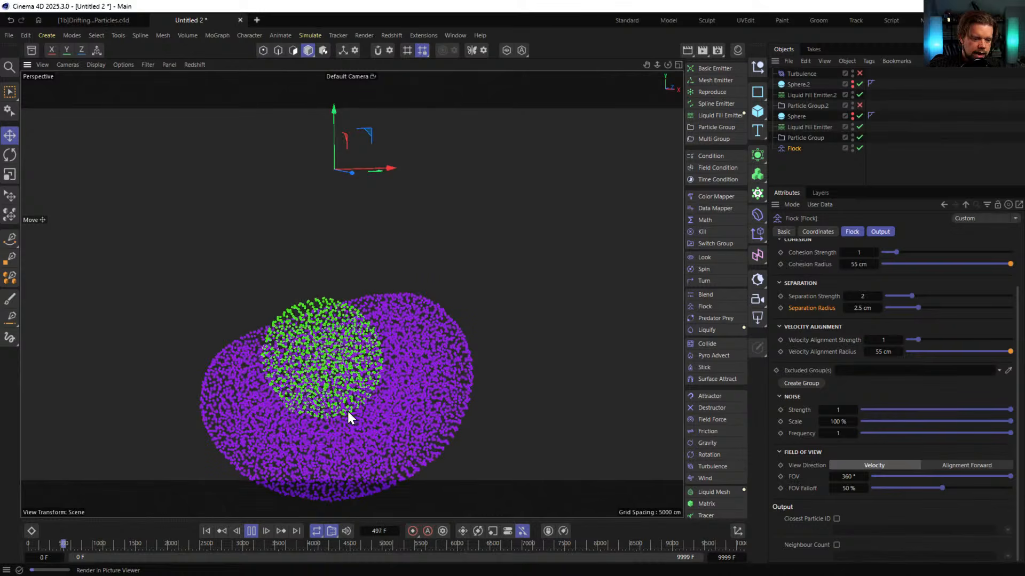
{"action": "left_click", "coordinate": [247, 532]}
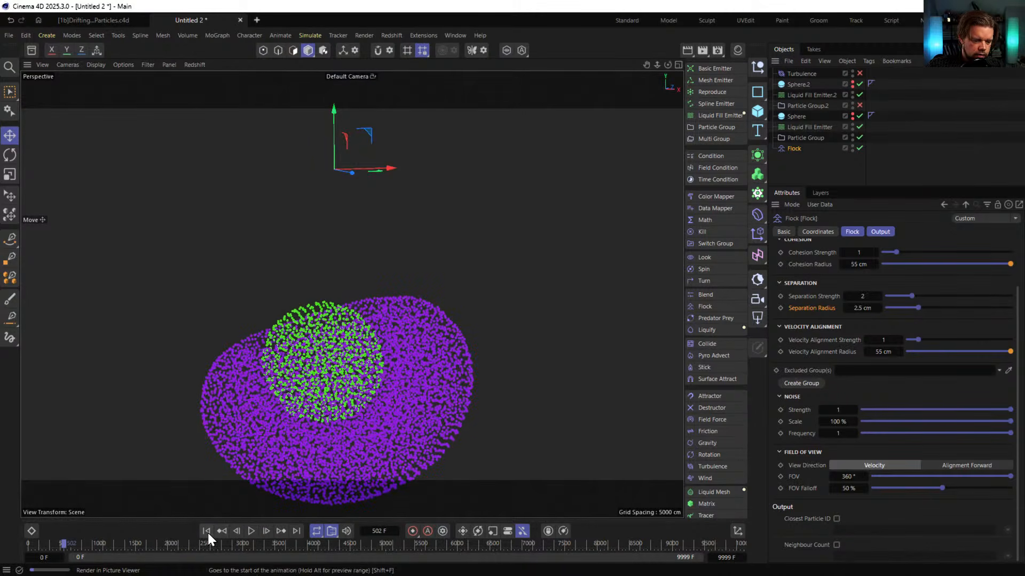
Return the simulation to frame 0, bring the Flock object back into view, and play the first few frames
{"action": "left_click", "coordinate": [206, 530]}
{"action": "key", "text": "o"}
{"action": "right_click", "coordinate": [301, 276]}
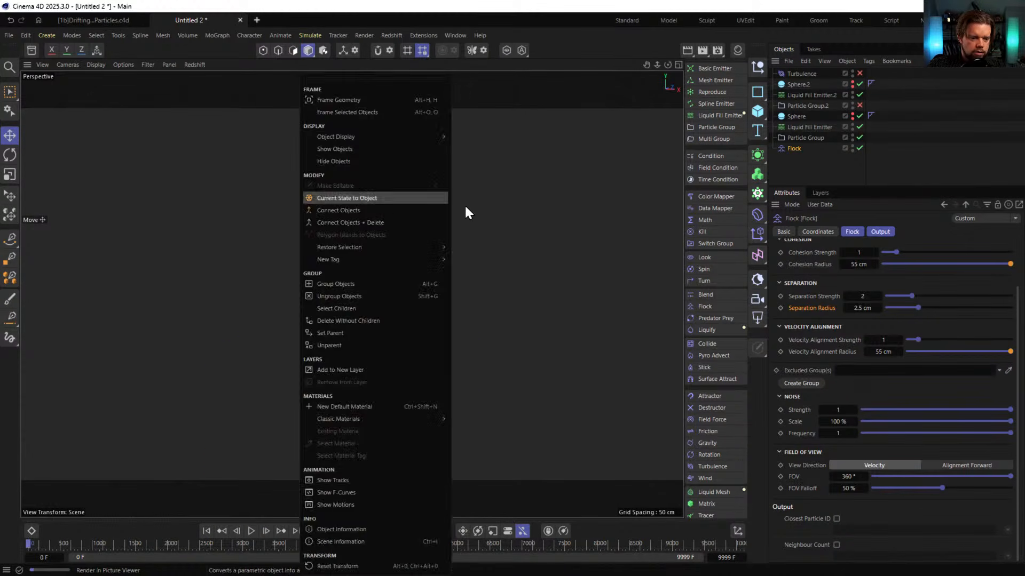
{"action": "middle_click_drag", "start_coordinate": [423, 188], "coordinate": [421, 202], "text": "alt"}
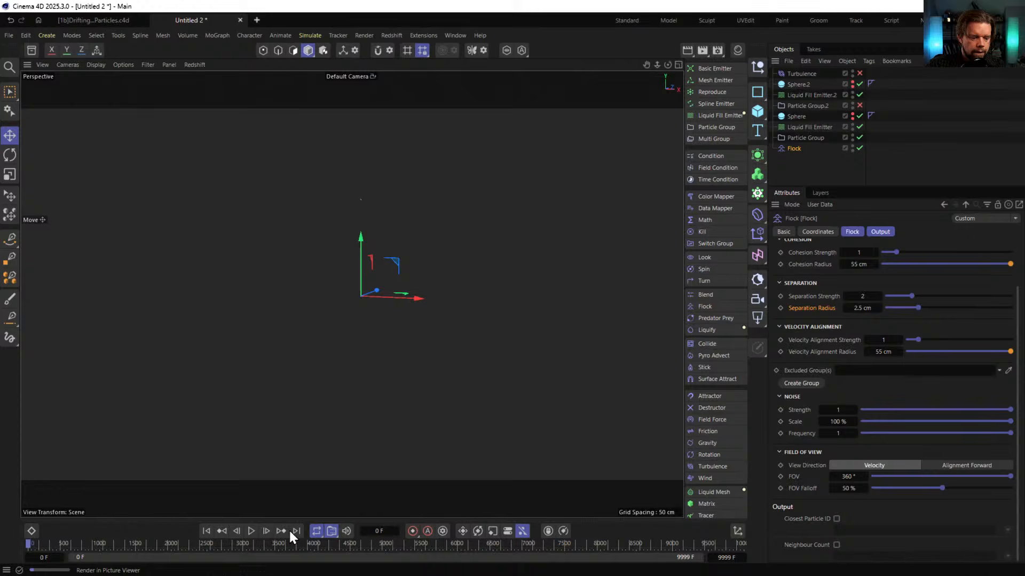
{"action": "left_click", "coordinate": [249, 530]}
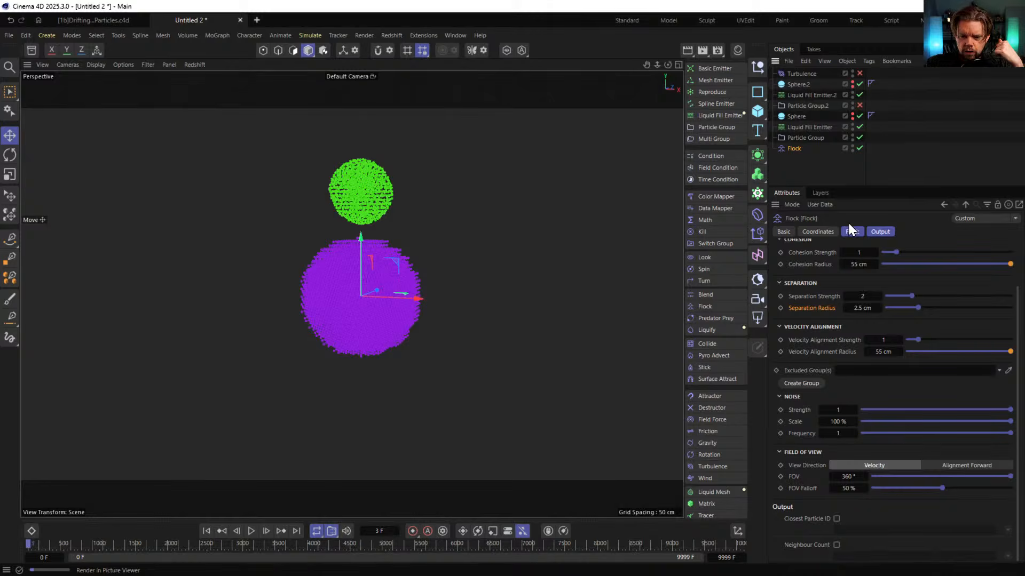
Switch to the Picture Viewer, play the rendered frames from frame 0, check the frame being rendered, and minimize the viewer
{"action": "key", "text": "alt+Tab"}
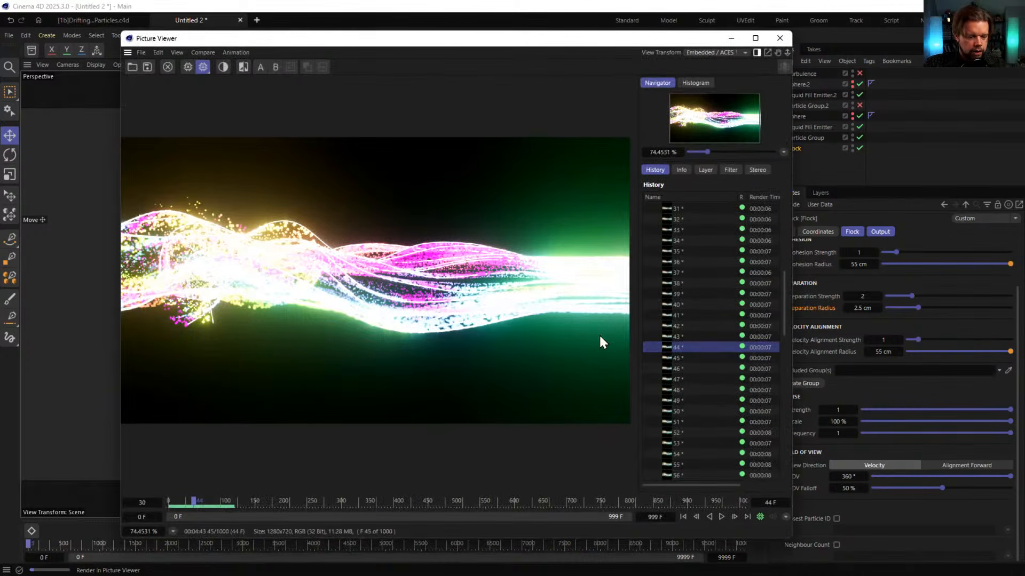
{"action": "left_click", "coordinate": [683, 517]}
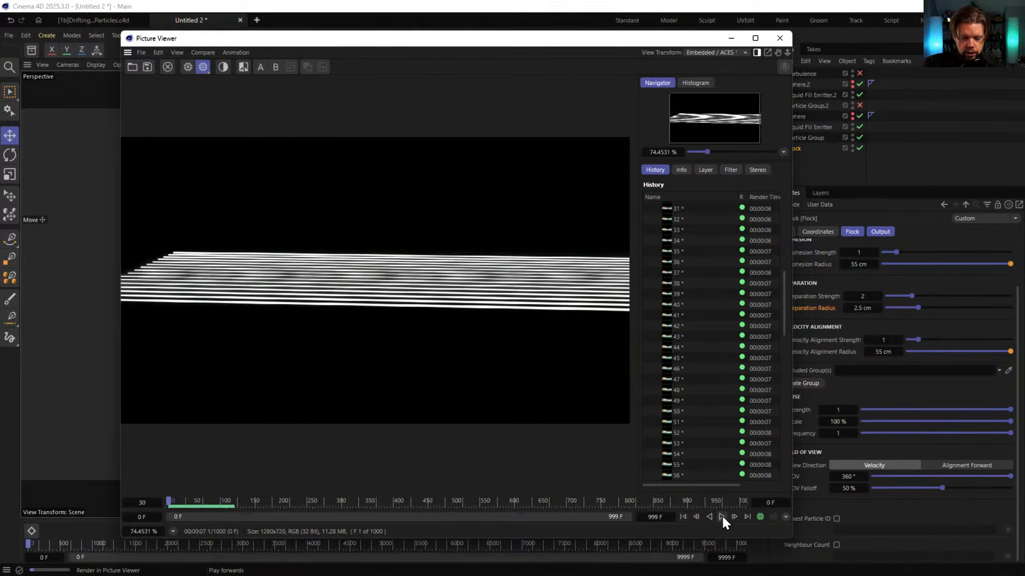
{"action": "left_click", "coordinate": [722, 516]}
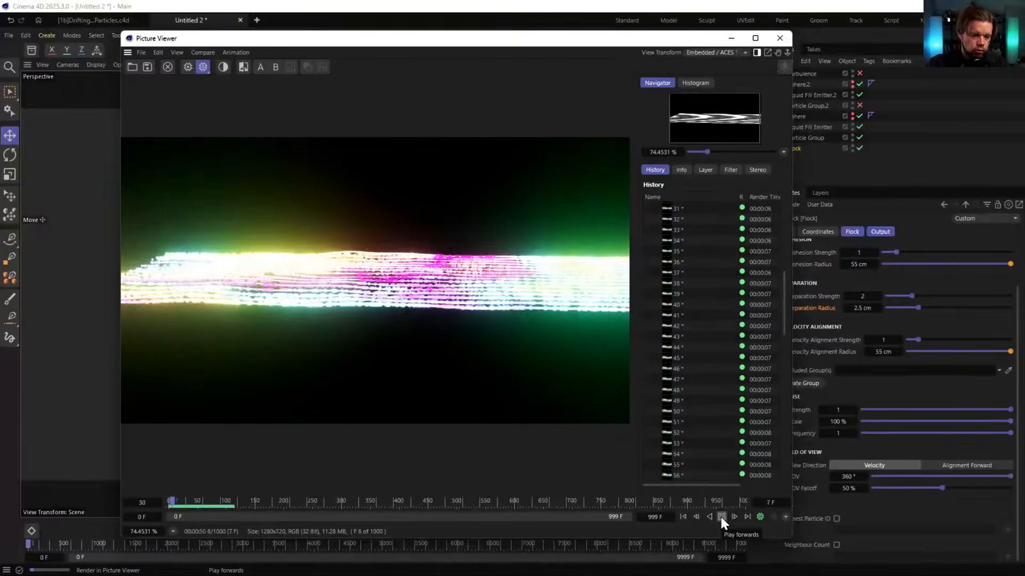
{"action": "left_click", "coordinate": [668, 476]}
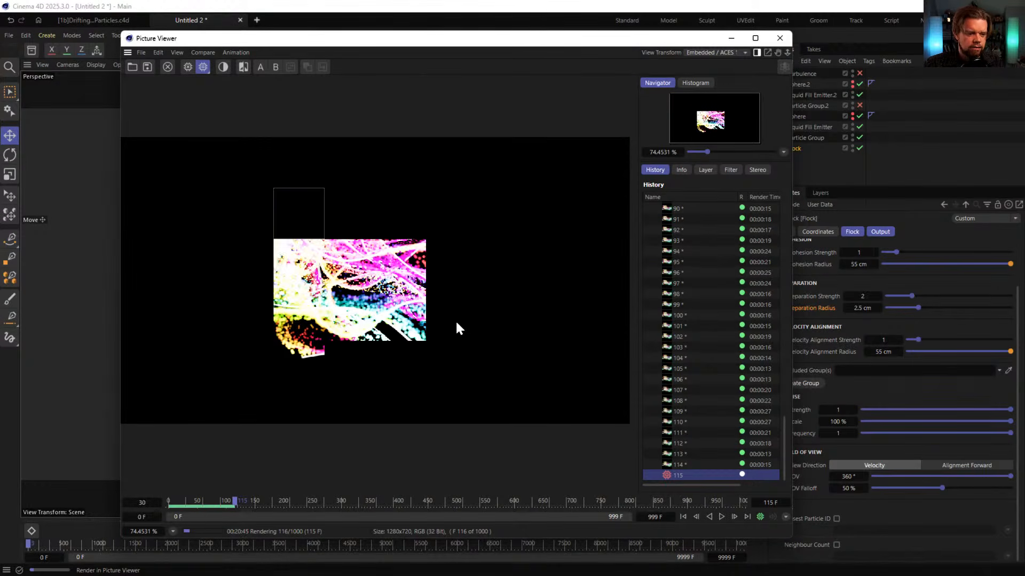
{"action": "left_click", "coordinate": [731, 39]}
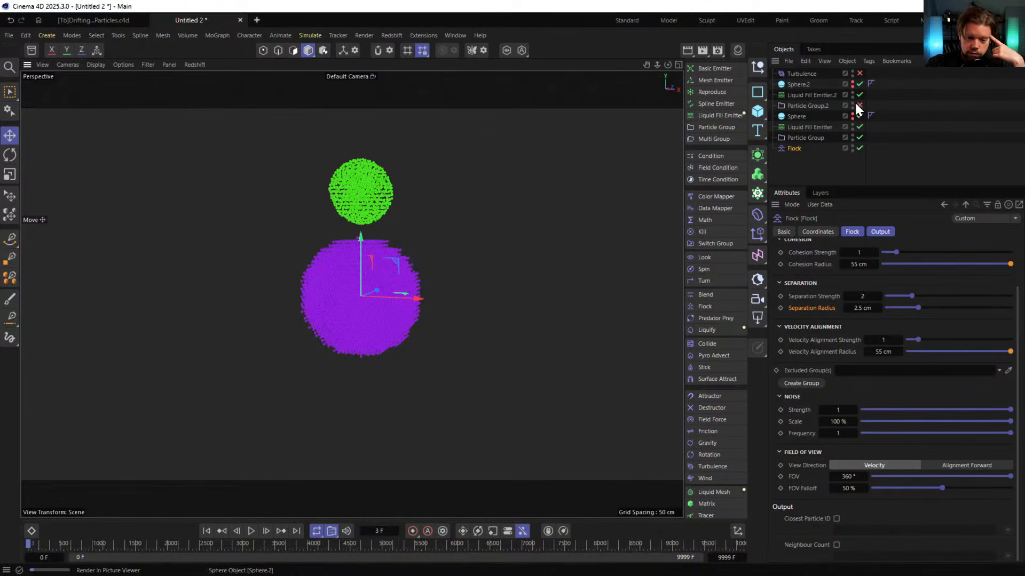
Set the Viscosity and Surface Tension of Liquid Fill Emitter to 0.025
{"action": "left_click", "coordinate": [818, 128]}
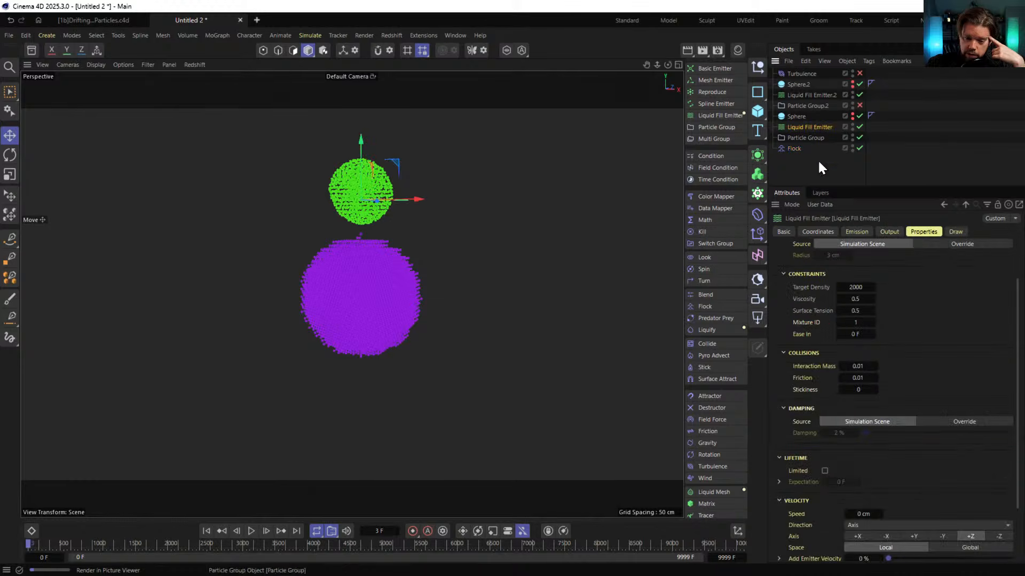
{"action": "left_click", "coordinate": [856, 298]}
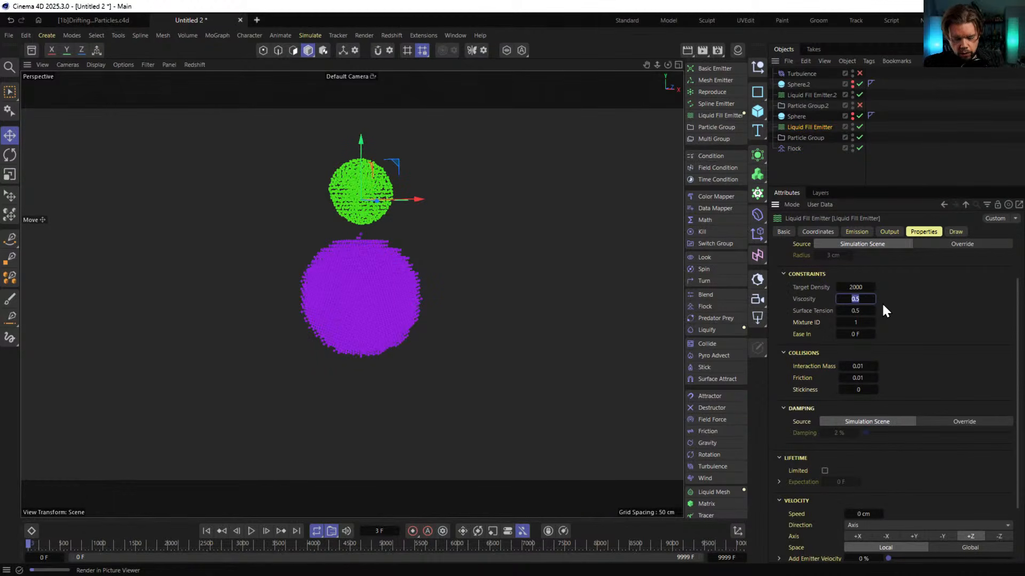
{"action": "type", "text": ".02"}
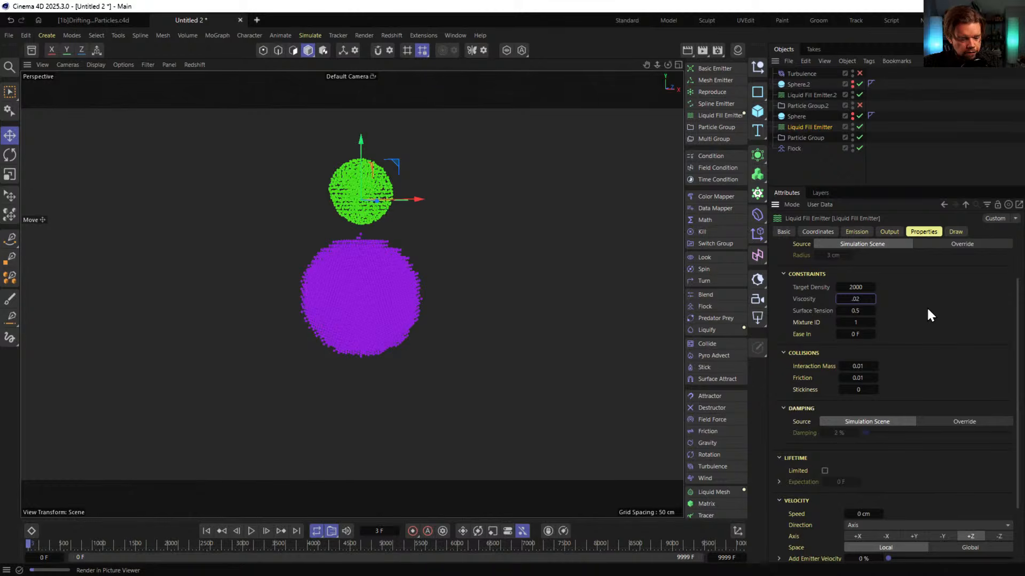
{"action": "type", "text": "5"}
{"action": "key", "text": "Return"}
{"action": "key", "text": "ctrl+c"}
{"action": "key", "text": "Tab"}
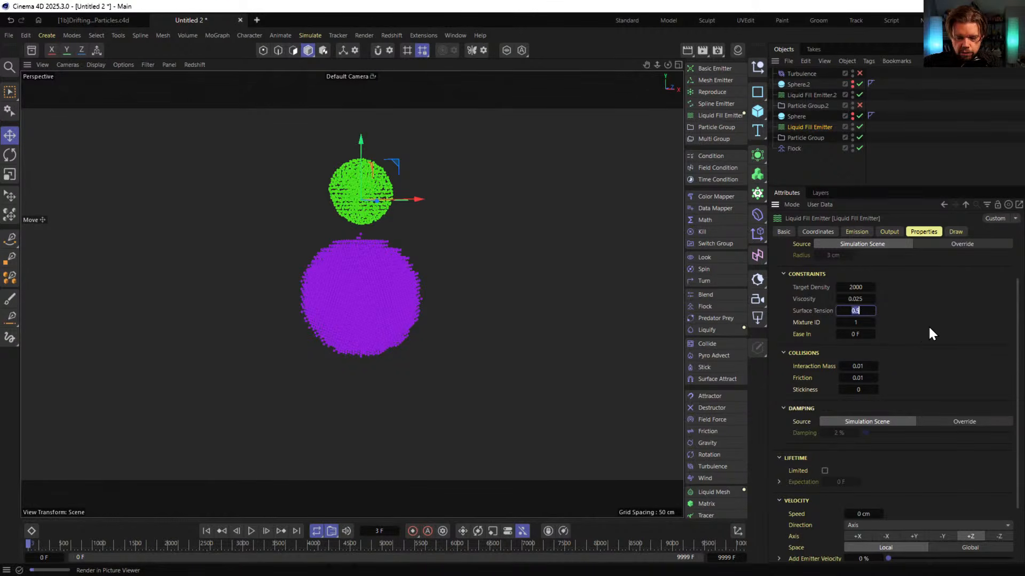
{"action": "key", "text": "ctrl+v"}
{"action": "key", "text": "Return"}
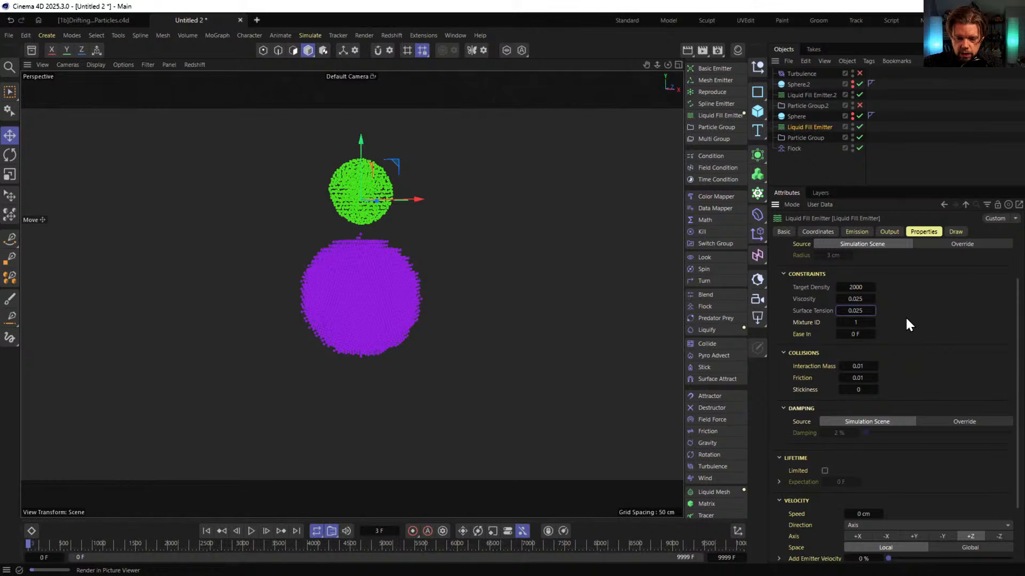
Undo the Viscosity and Surface Tension changes on Liquid Fill Emitter, keeping that emitter selected
{"action": "key", "text": "ctrl+z"}
{"action": "key", "text": "ctrl+z"}
{"action": "key", "text": "ctrl+z"}
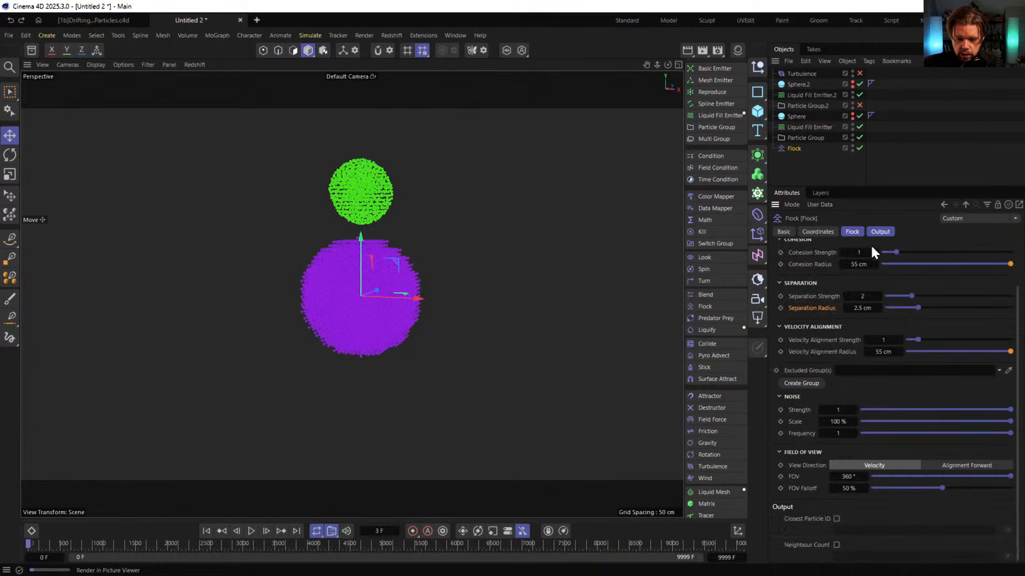
{"action": "left_click", "coordinate": [22, 21]}
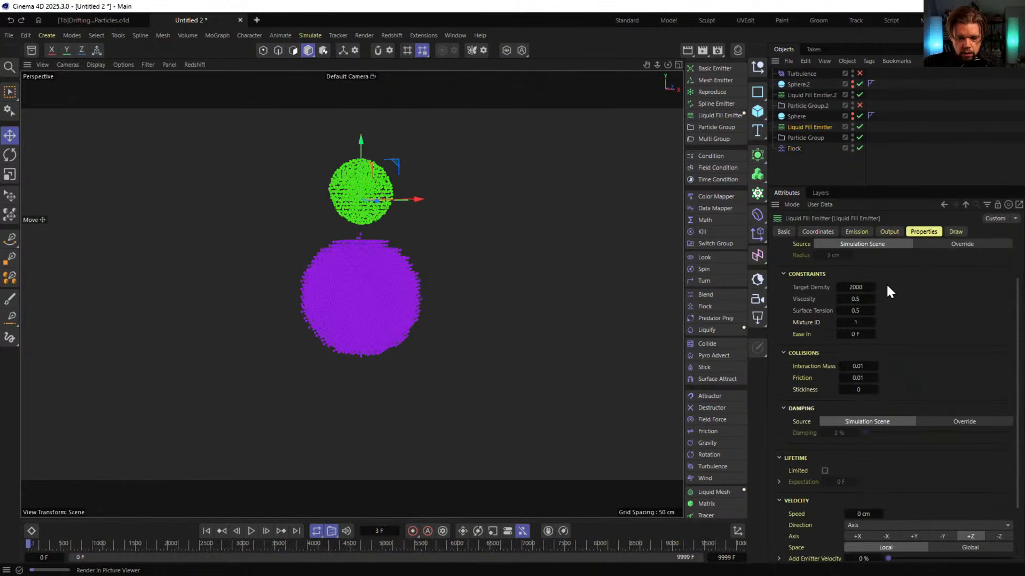
Set the Viscosity and Surface Tension of Liquid Fill Emitter.2 to 0.025
{"action": "left_click", "coordinate": [803, 93]}
{"action": "left_click", "coordinate": [855, 299]}
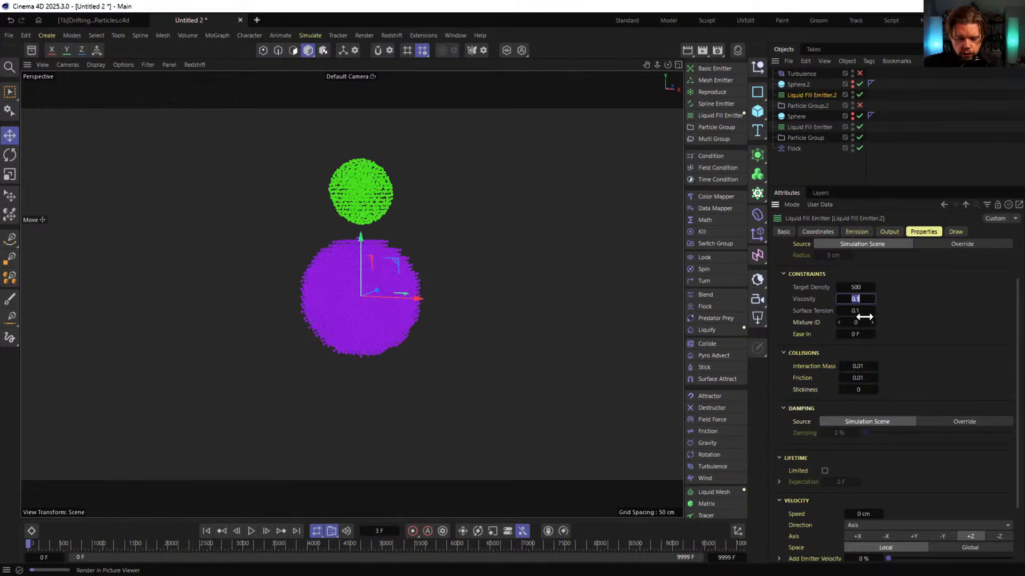
{"action": "type", "text": "0.025"}
{"action": "key", "text": "Tab"}
{"action": "type", "text": "0.025"}
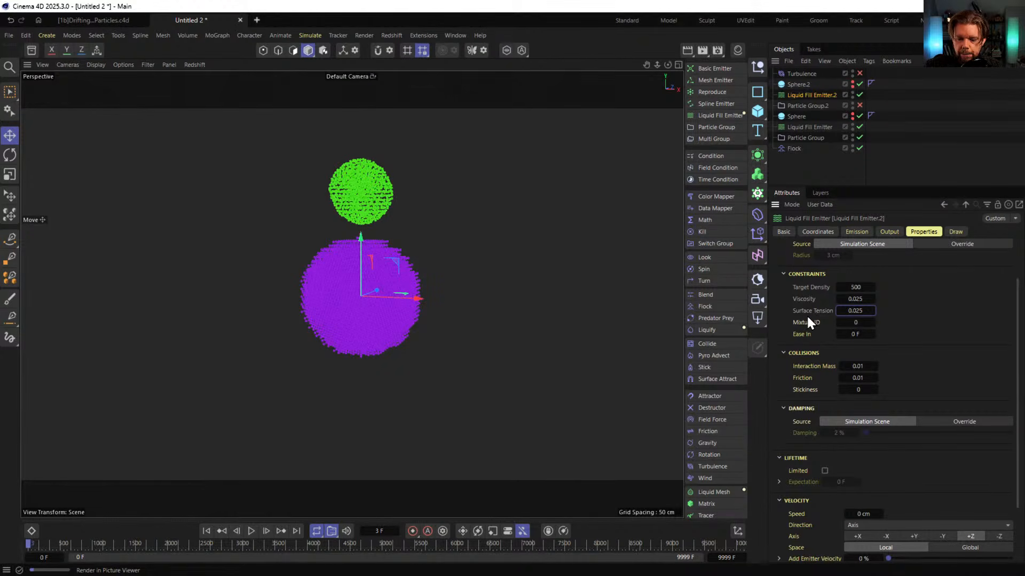
Give Liquid Fill Emitter.2 an initial velocity along the +Y axis with a Speed of 222 cm
{"action": "scroll", "coordinate": [808, 331], "scroll_direction": "down", "scroll_amount": 3}
{"action": "scroll", "coordinate": [826, 443], "scroll_direction": "down", "scroll_amount": 1}
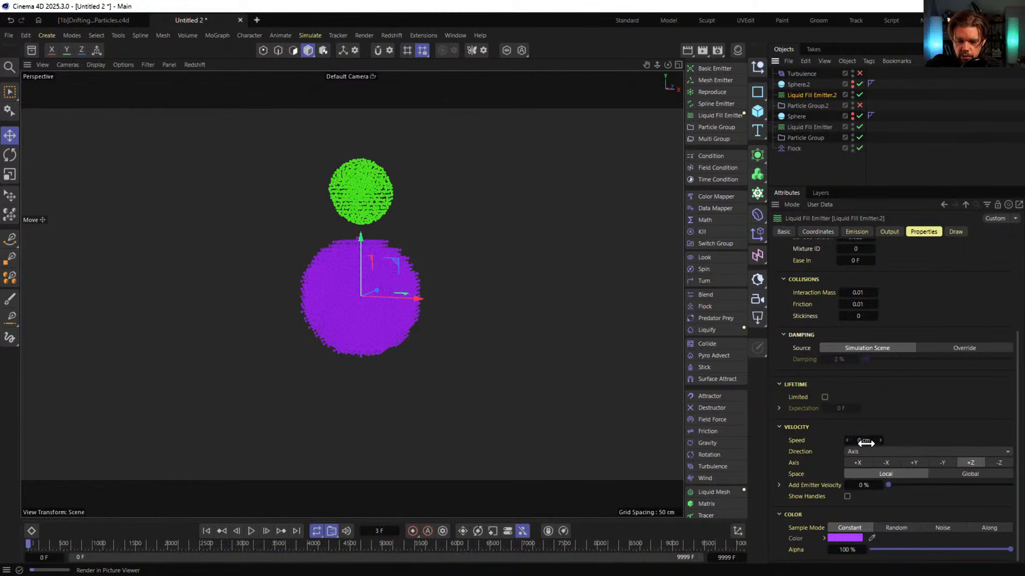
{"action": "left_click", "coordinate": [922, 466]}
{"action": "left_click", "coordinate": [876, 440]}
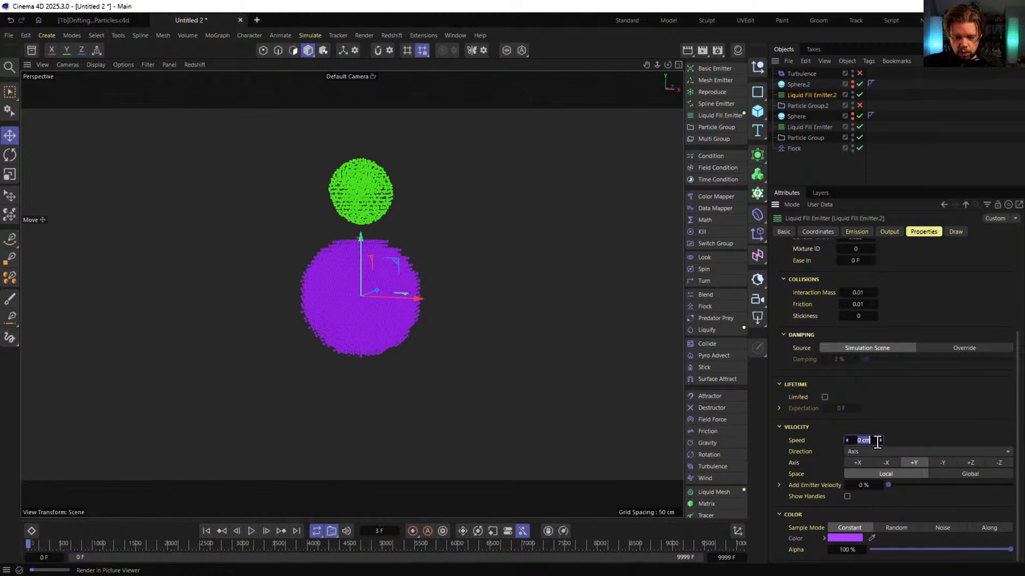
{"action": "type", "text": "222"}
{"action": "key", "text": "Return"}
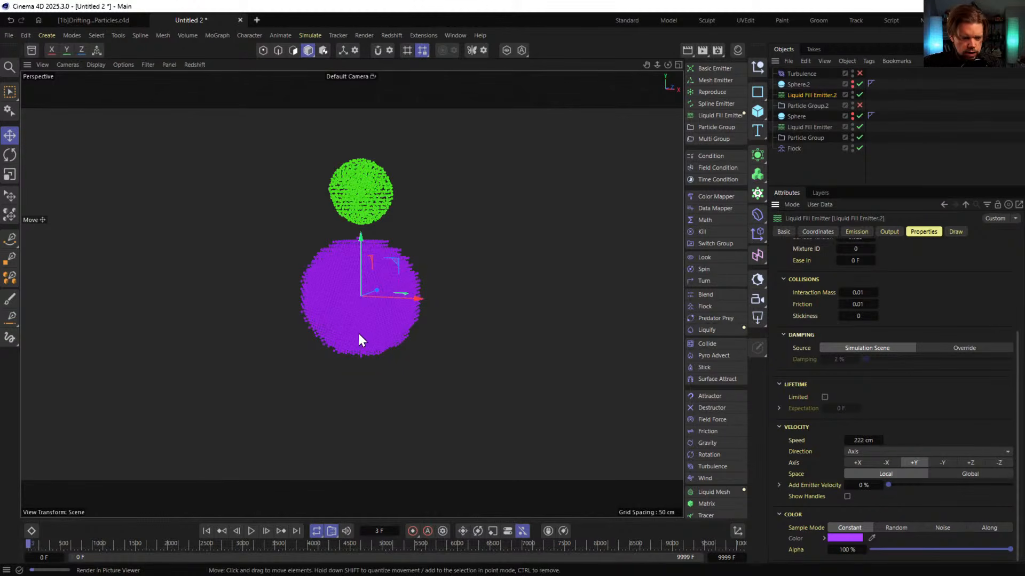
Rewind the simulation to frame 0 and set the Flock modifier's Cohesion Strength to 3 and Separation Strength to 4
{"action": "left_click", "coordinate": [207, 531]}
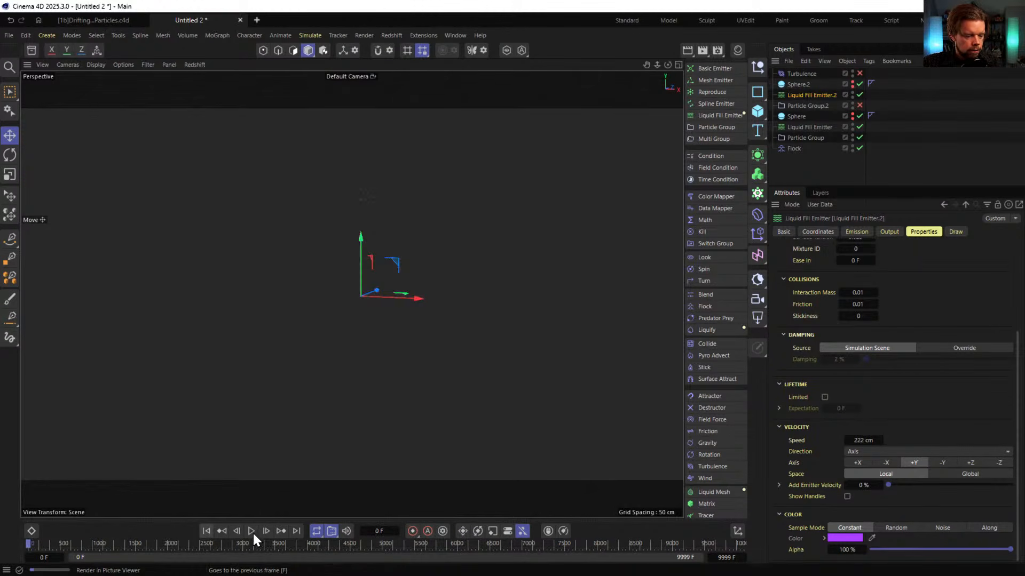
{"action": "left_click", "coordinate": [794, 149]}
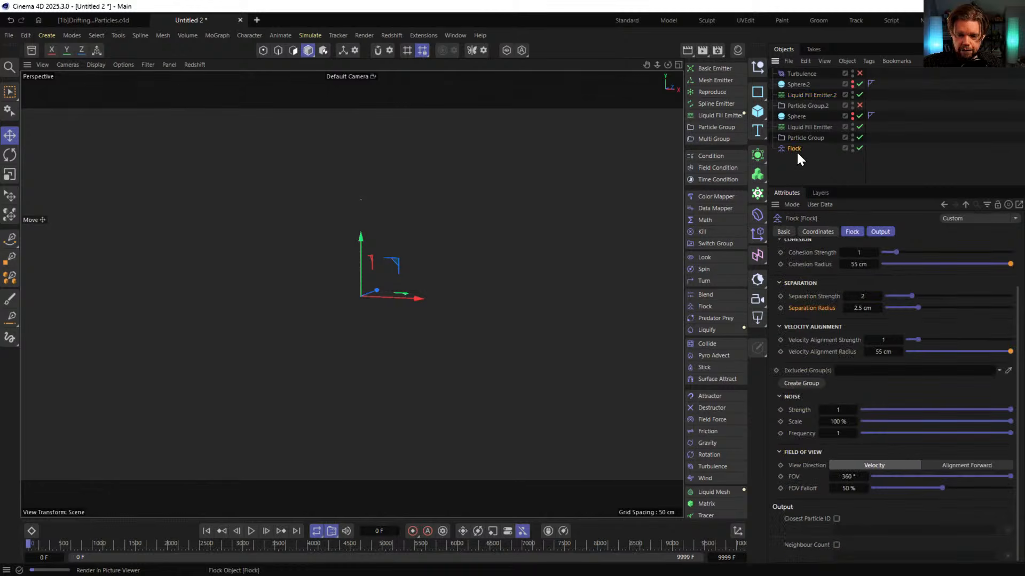
{"action": "left_click", "coordinate": [859, 253]}
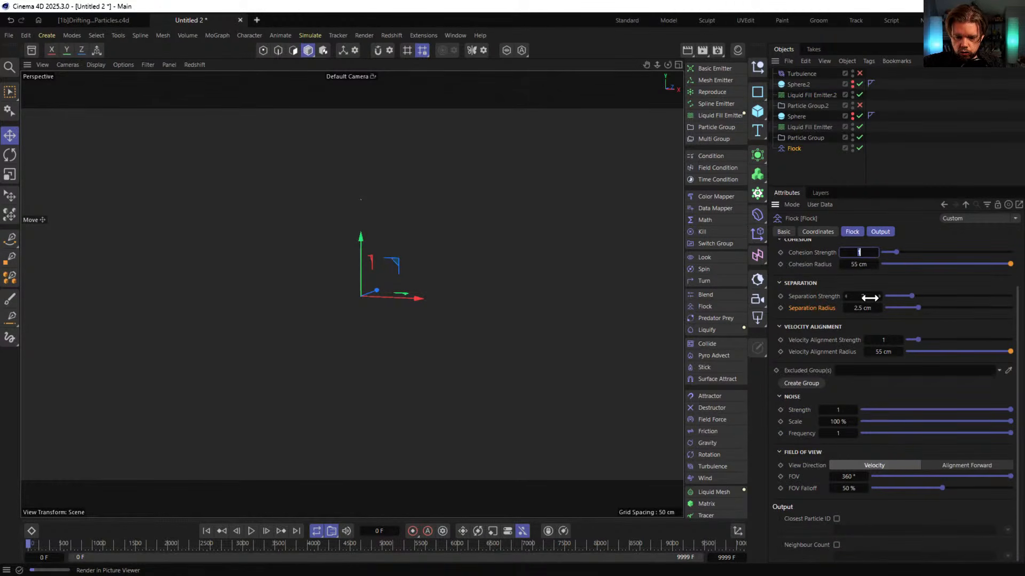
{"action": "type", "text": "3"}
{"action": "left_click", "coordinate": [865, 297]}
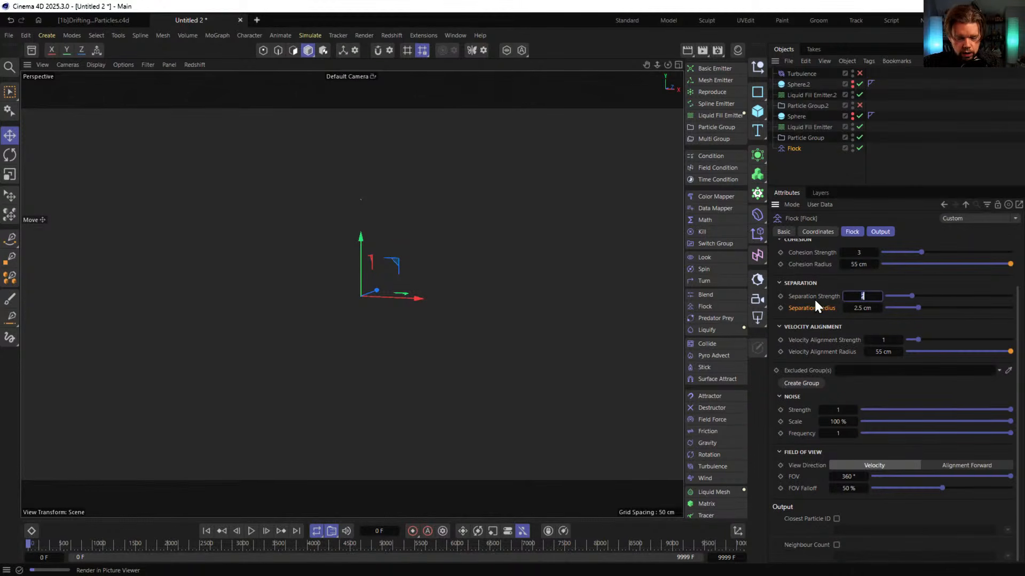
{"action": "type", "text": "4"}
{"action": "key", "text": "Return"}
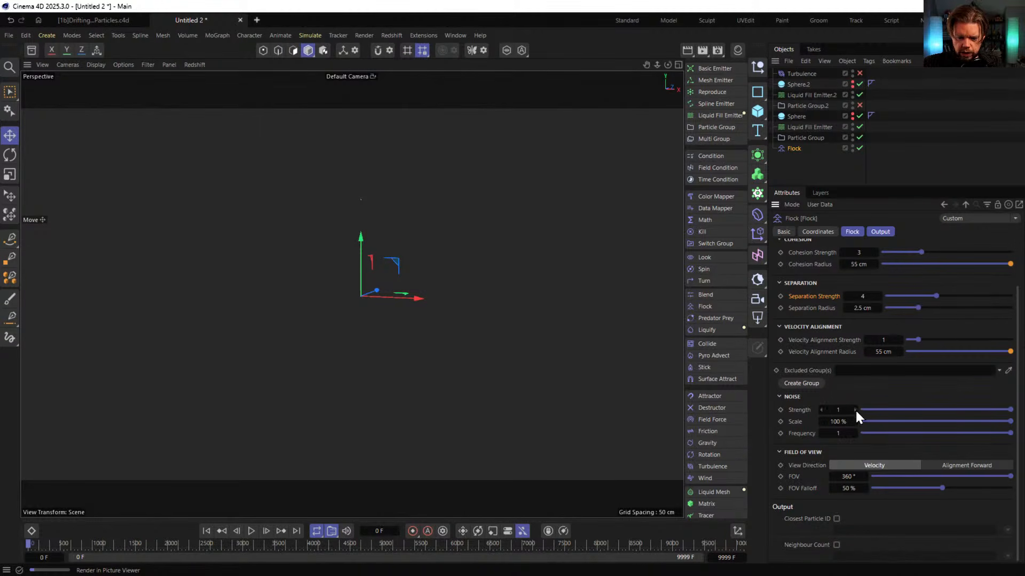
Check the object properties of Sphere.2 and Sphere, play the simulation, and stop it at about frame 47
{"action": "left_click", "coordinate": [792, 84]}
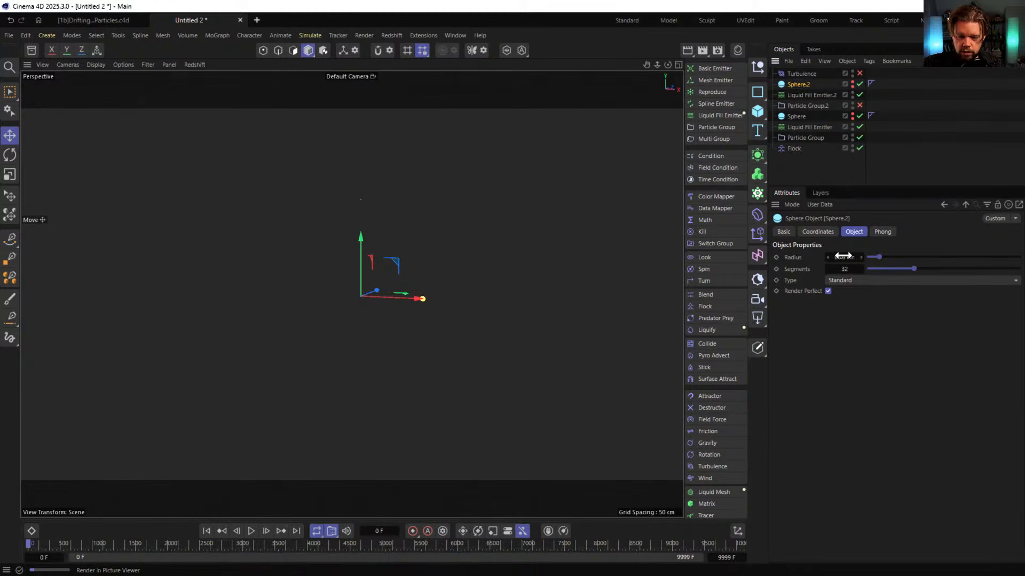
{"action": "left_click", "coordinate": [803, 116]}
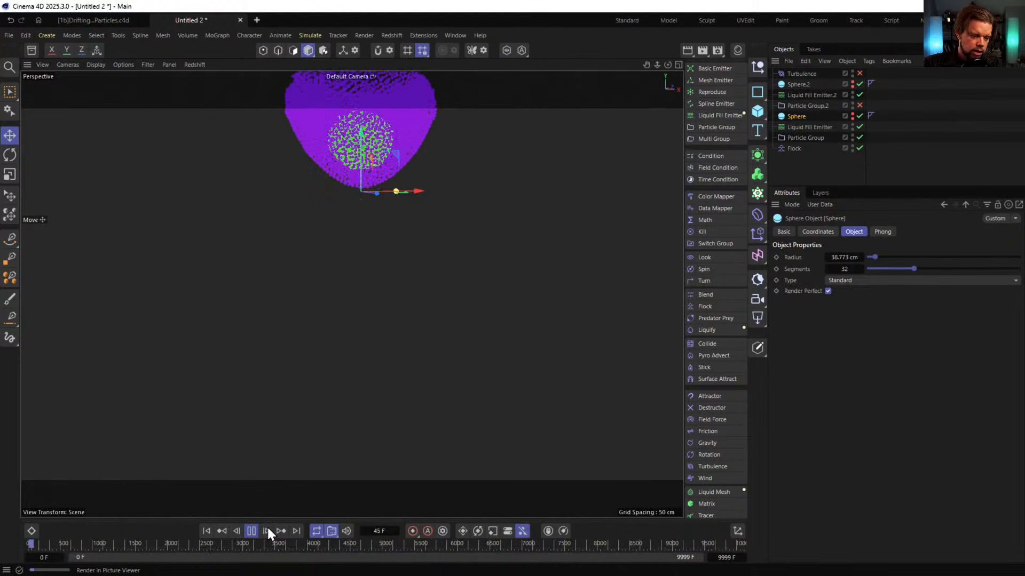
{"action": "left_click", "coordinate": [250, 531]}
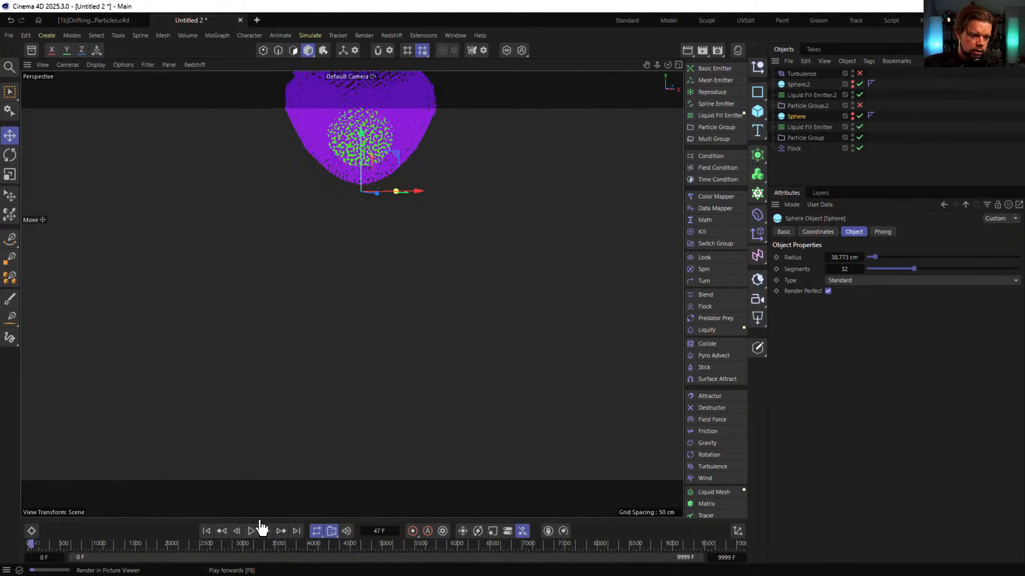
Rewind the simulation to frame 0 and move Sphere.2, Liquid Fill Emitter.2 and Particle Group.2 below the Flock modifier in the object hierarchy
{"action": "left_click", "coordinate": [206, 531]}
{"action": "left_click", "coordinate": [813, 95]}
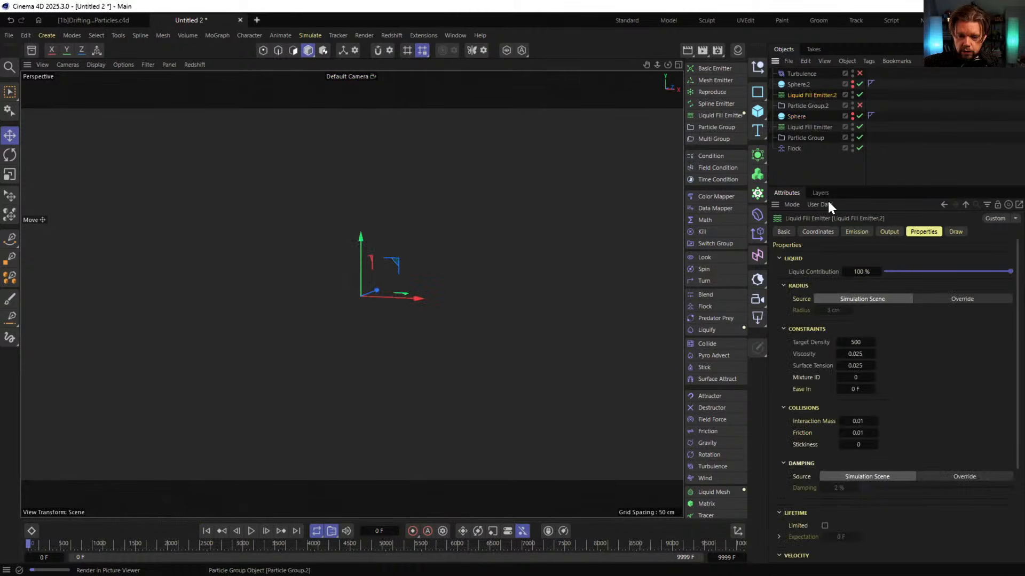
{"action": "left_click", "coordinate": [795, 85]}
{"action": "left_click", "coordinate": [804, 107], "text": "shift"}
{"action": "left_click_drag", "start_coordinate": [803, 104], "coordinate": [794, 160]}
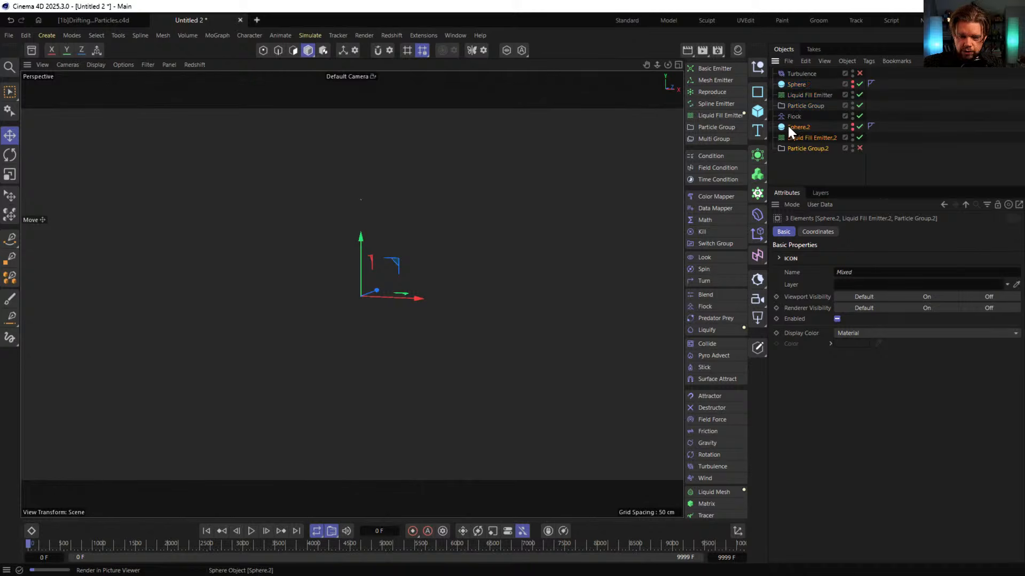
Delete Particle Group.2 and move Particle Group to the end of the object hierarchy
{"action": "left_click", "coordinate": [817, 150]}
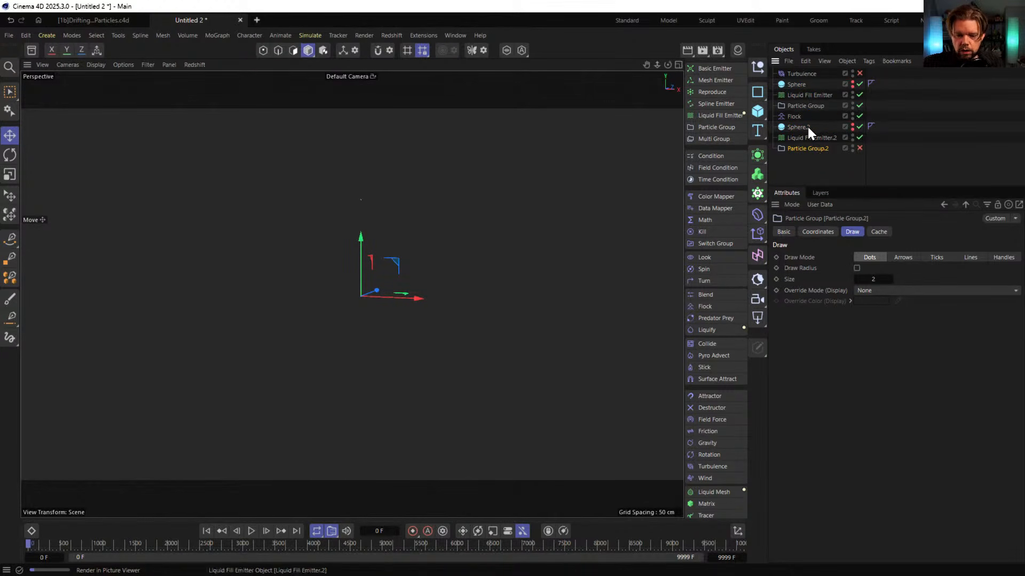
{"action": "key", "text": "Delete"}
{"action": "left_click_drag", "start_coordinate": [803, 105], "coordinate": [803, 160]}
Set the velocity Speed of Liquid Fill Emitter.2 to 111 cm and run the simulation to frame 5
{"action": "left_click", "coordinate": [793, 127]}
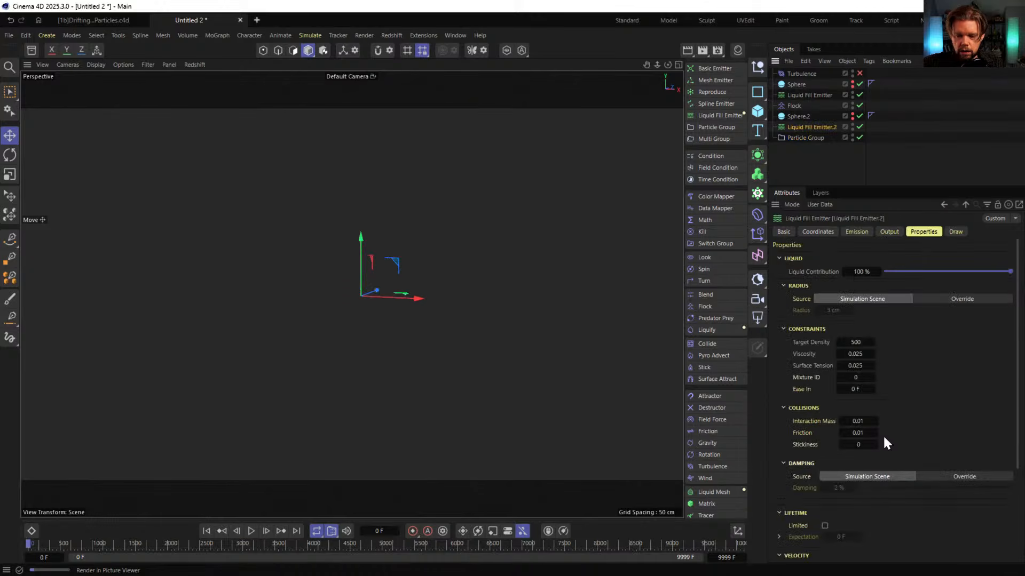
{"action": "scroll", "coordinate": [810, 475], "scroll_direction": "down", "scroll_amount": 3}
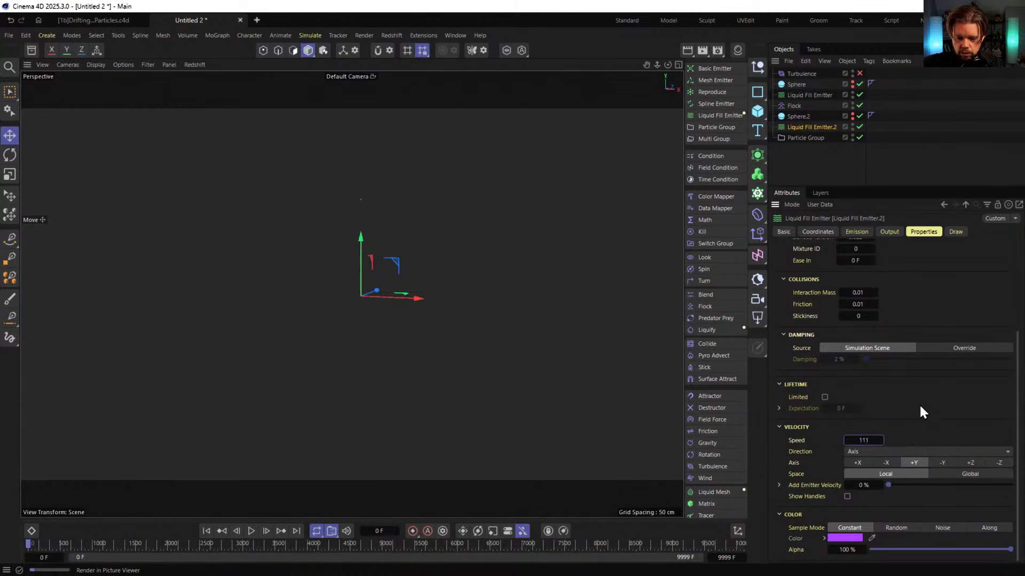
{"action": "left_click", "coordinate": [251, 528]}
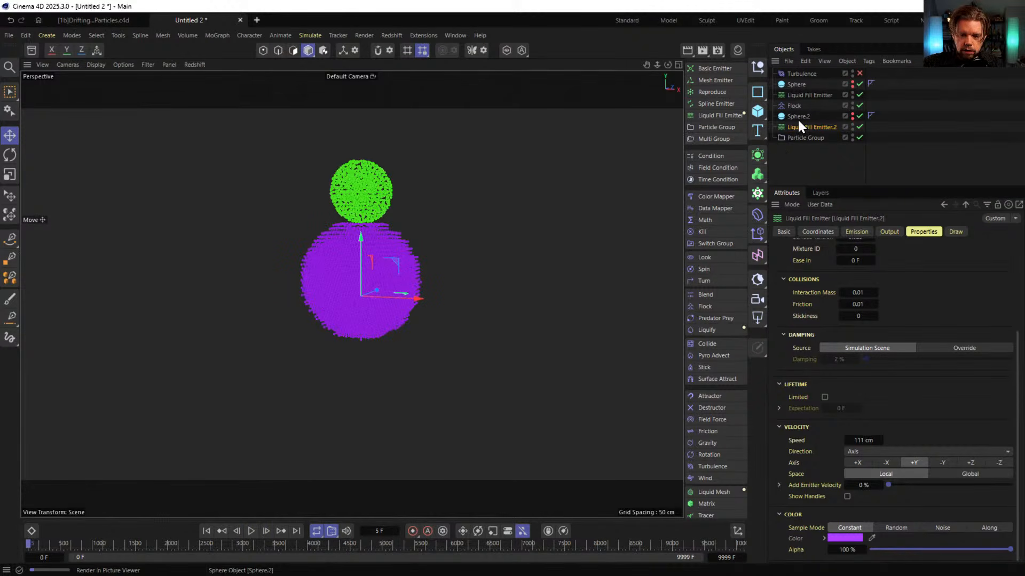
Add a Liquid Mesh to the scene and play the meshed simulation to about frame 106
{"action": "left_click", "coordinate": [797, 138]}
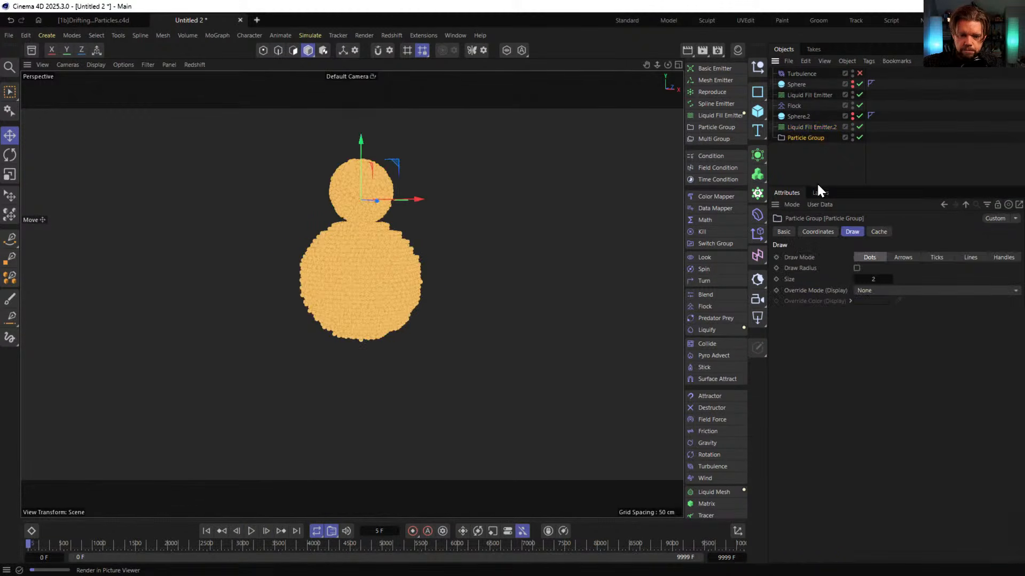
{"action": "left_click", "coordinate": [714, 491]}
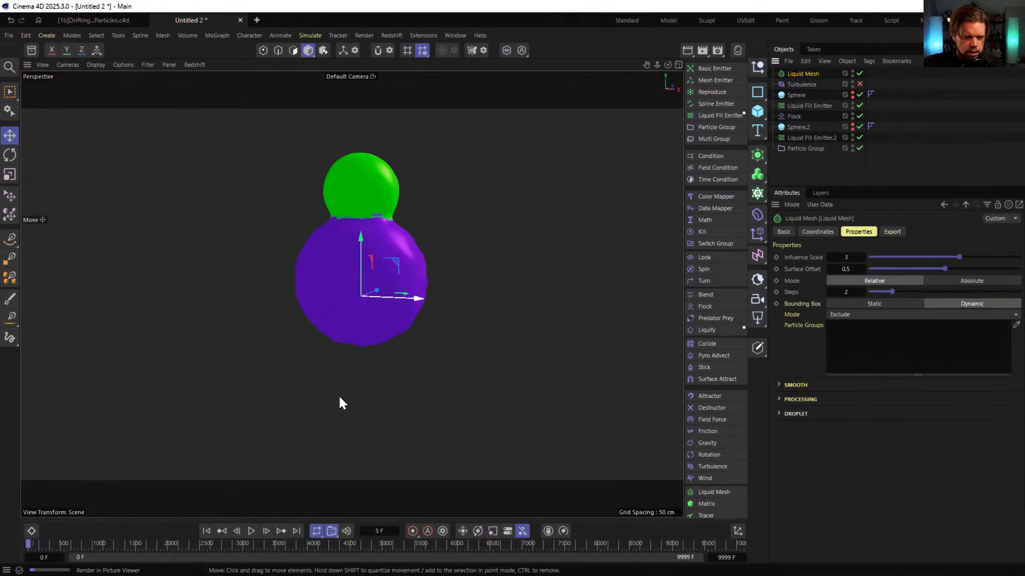
{"action": "left_click", "coordinate": [251, 530]}
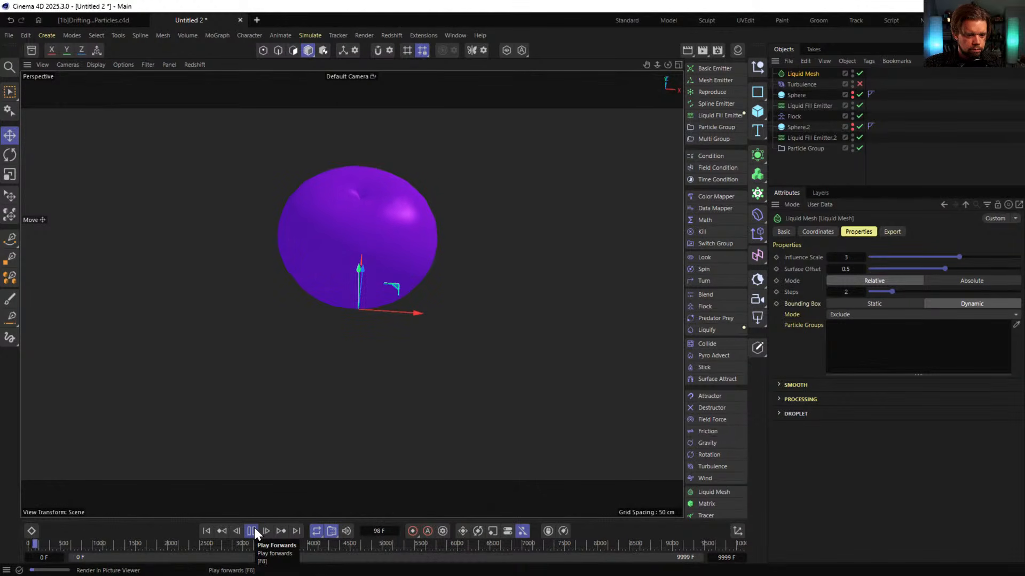
{"action": "left_click", "coordinate": [252, 529]}
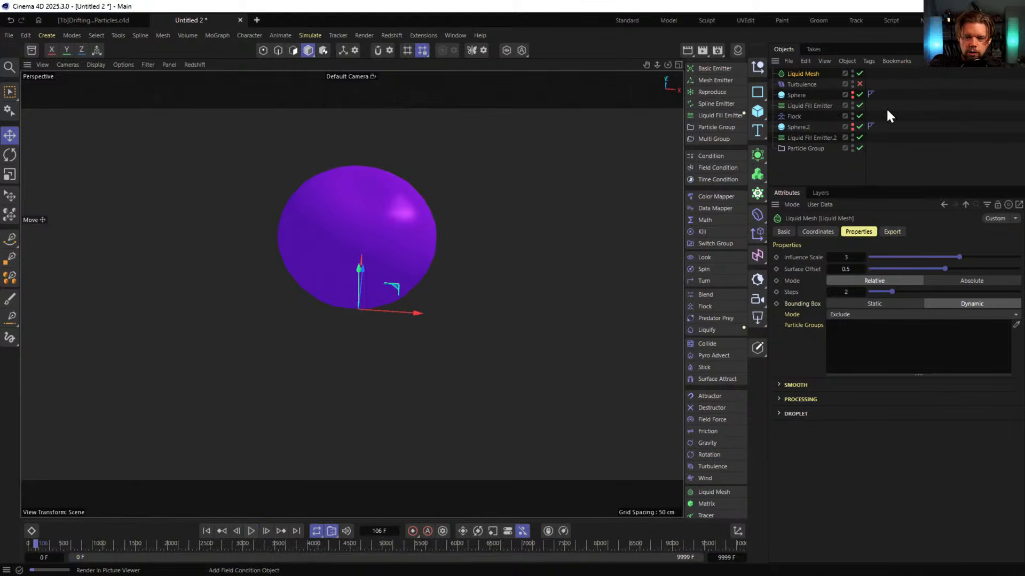
Disable the Liquid Mesh, move it to the end of the object hierarchy, and play the particles to about frame 116
{"action": "left_click", "coordinate": [859, 73]}
{"action": "left_click_drag", "start_coordinate": [793, 73], "coordinate": [805, 176]}
{"action": "left_click", "coordinate": [252, 532]}
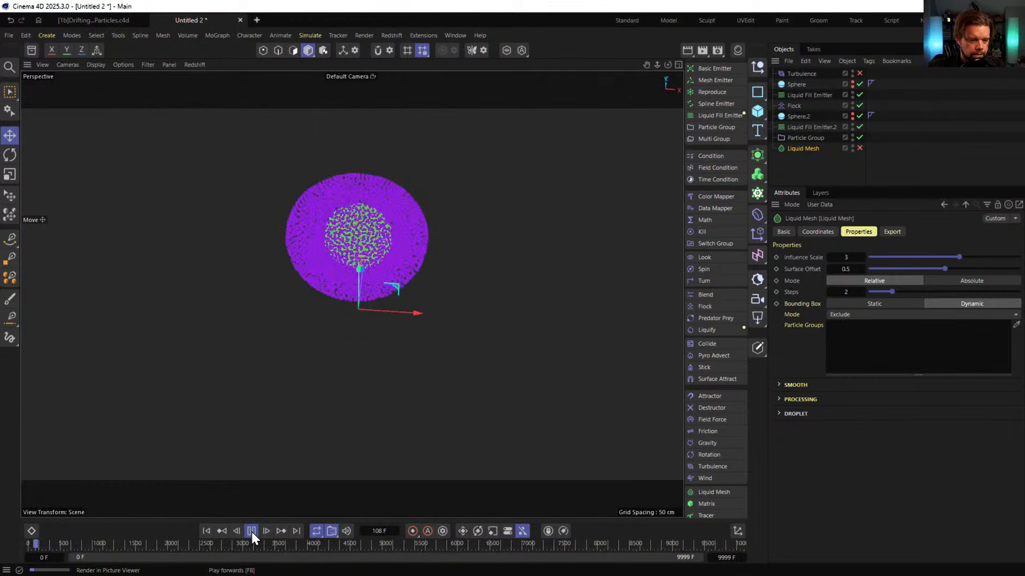
{"action": "left_click", "coordinate": [252, 532]}
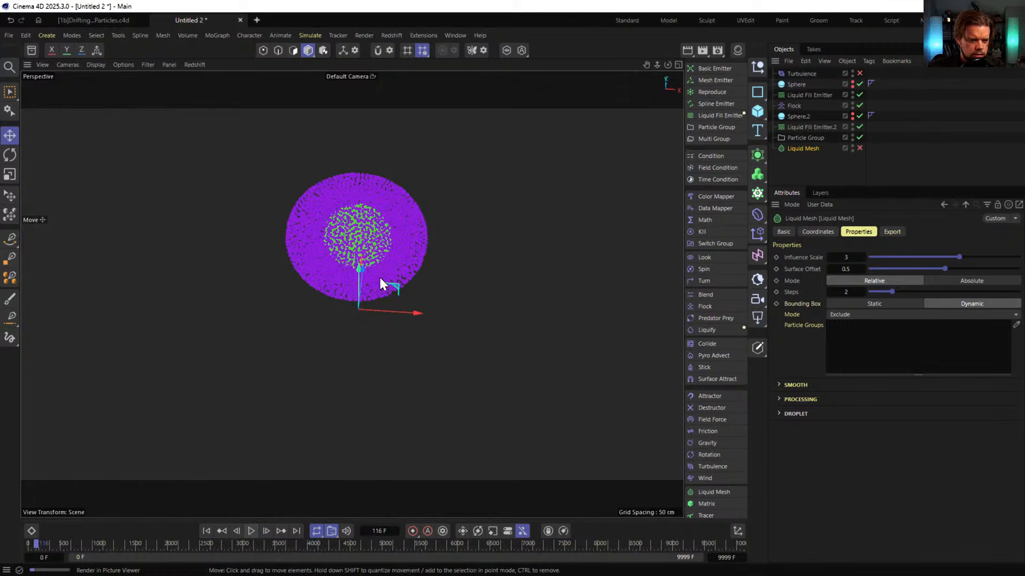
Play the simulation to about frame 221 and examine up close how the green particles sit inside the purple ones
{"action": "scroll", "coordinate": [444, 216], "scroll_direction": "up", "scroll_amount": 5}
{"action": "left_click_drag", "start_coordinate": [441, 202], "coordinate": [610, 179], "text": "alt"}
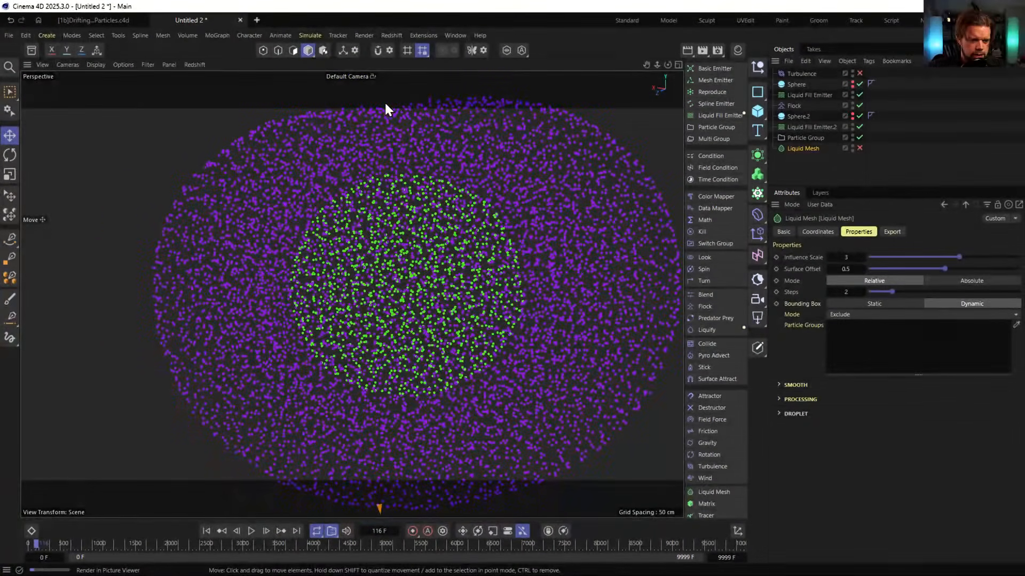
{"action": "left_click", "coordinate": [251, 531]}
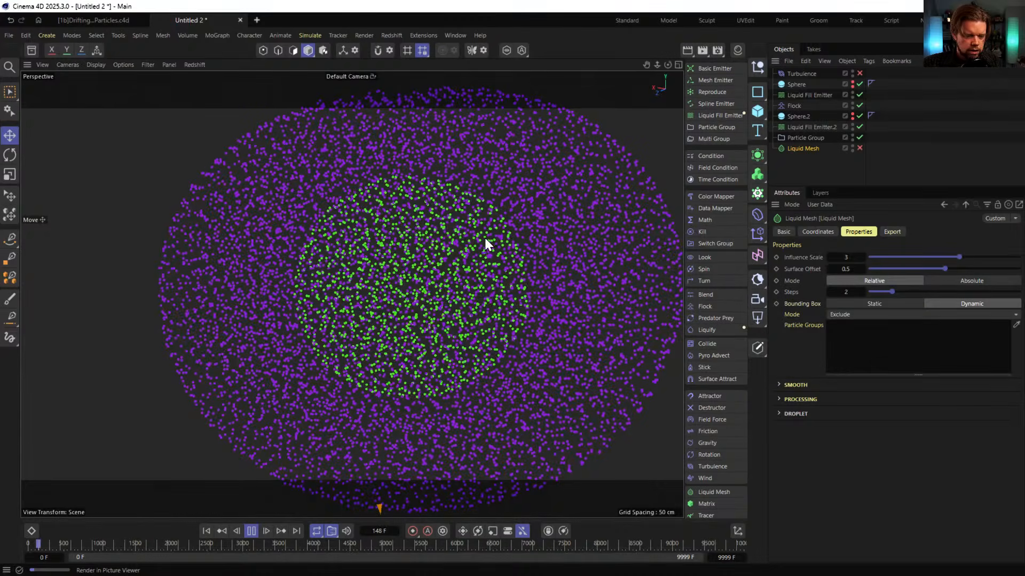
{"action": "middle_click_drag", "start_coordinate": [480, 242], "coordinate": [396, 210], "text": "alt"}
{"action": "right_click_drag", "start_coordinate": [399, 214], "coordinate": [336, 253], "text": "alt"}
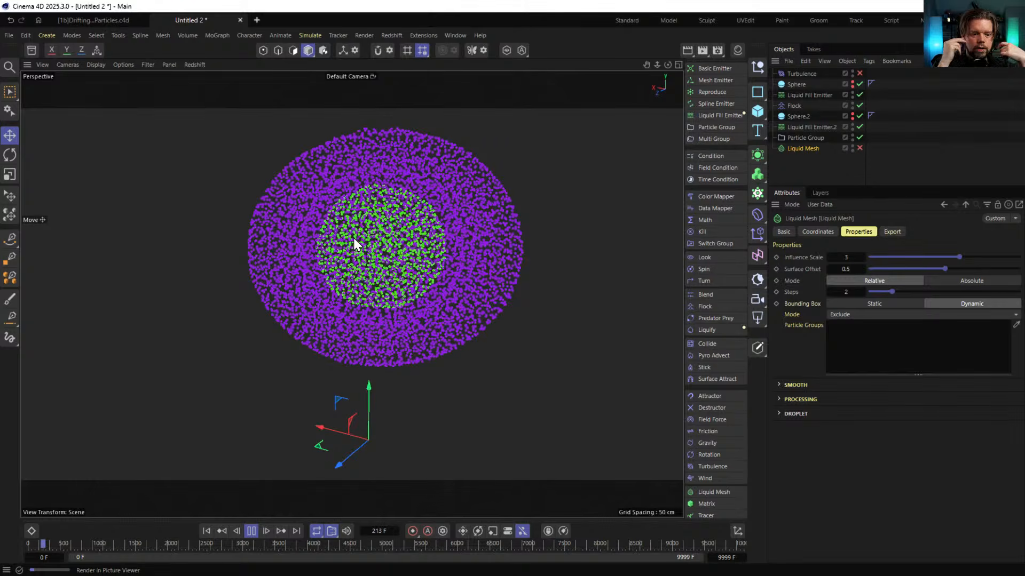
{"action": "left_click", "coordinate": [251, 531]}
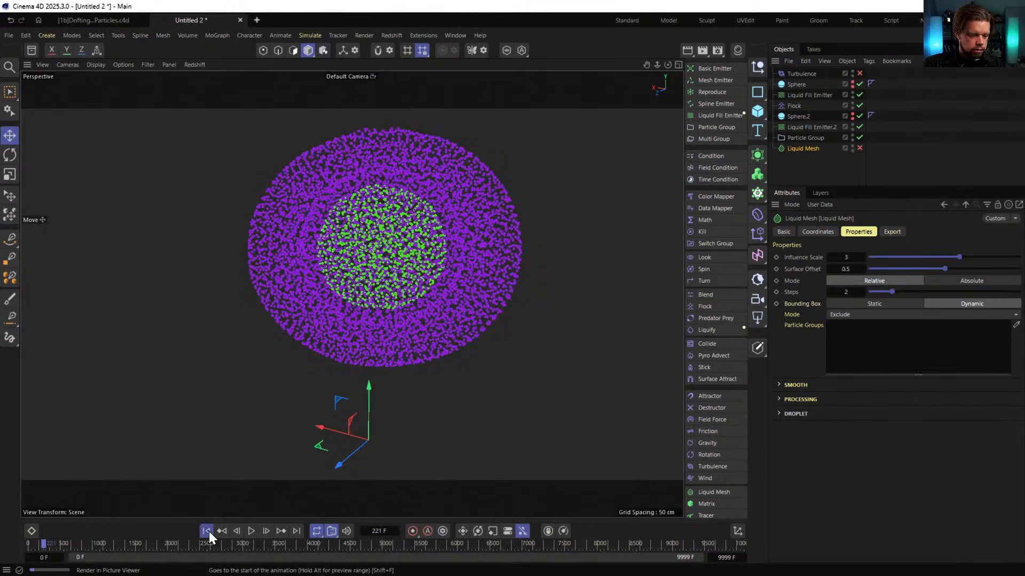
Rewind the simulation to frame 0 and make Sphere.2 and Sphere visible in the viewport
{"action": "left_click", "coordinate": [206, 531]}
{"action": "scroll", "coordinate": [430, 346], "scroll_direction": "down", "scroll_amount": 3}
{"action": "left_click_drag", "start_coordinate": [418, 349], "coordinate": [445, 312], "text": "alt"}
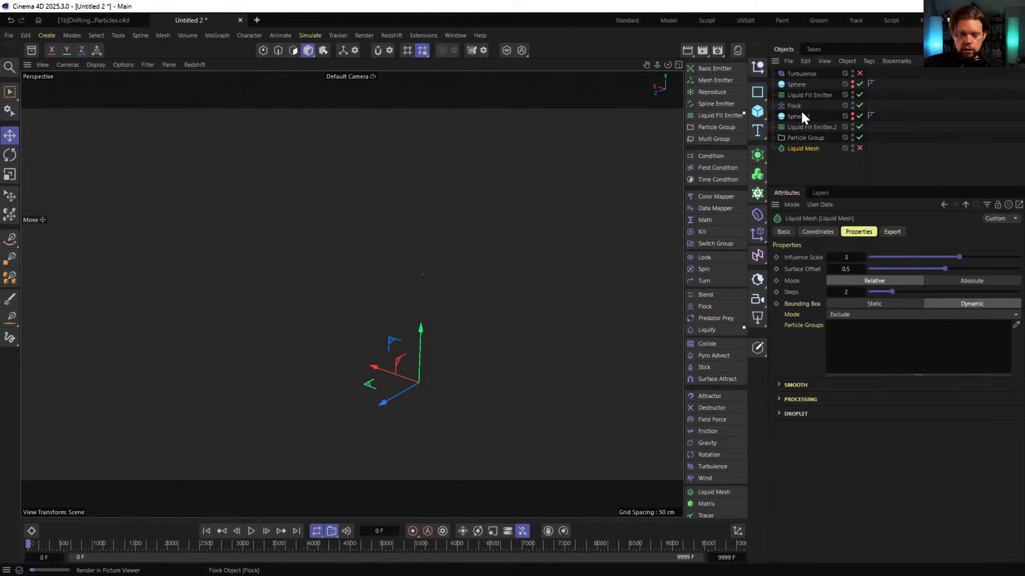
{"action": "left_click", "coordinate": [853, 115]}
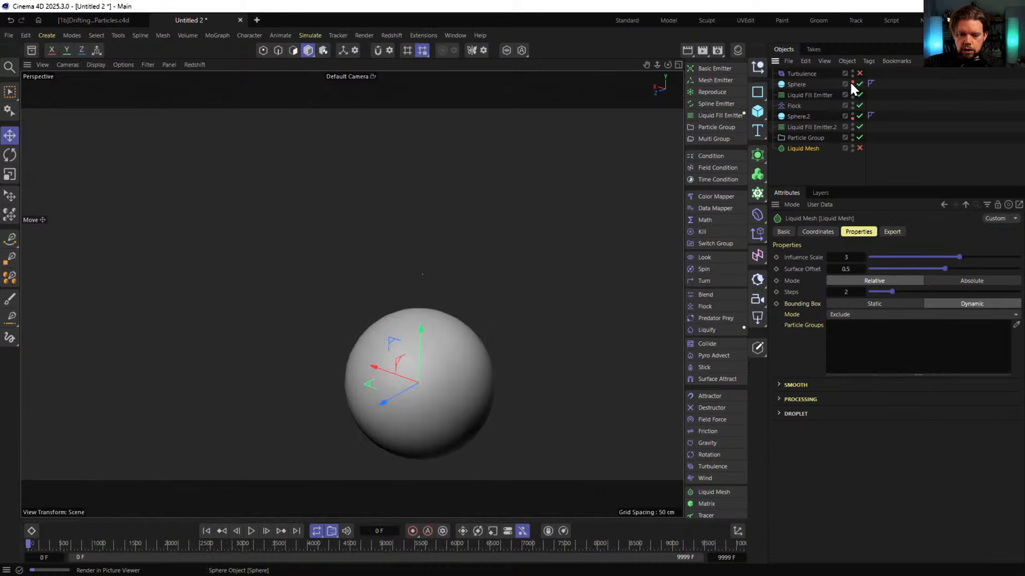
{"action": "left_click", "coordinate": [793, 117]}
{"action": "left_click", "coordinate": [435, 291]}
Scale Sphere down to a radius of about 30 cm and lower it to just above Sphere.2
{"action": "key", "text": "t"}
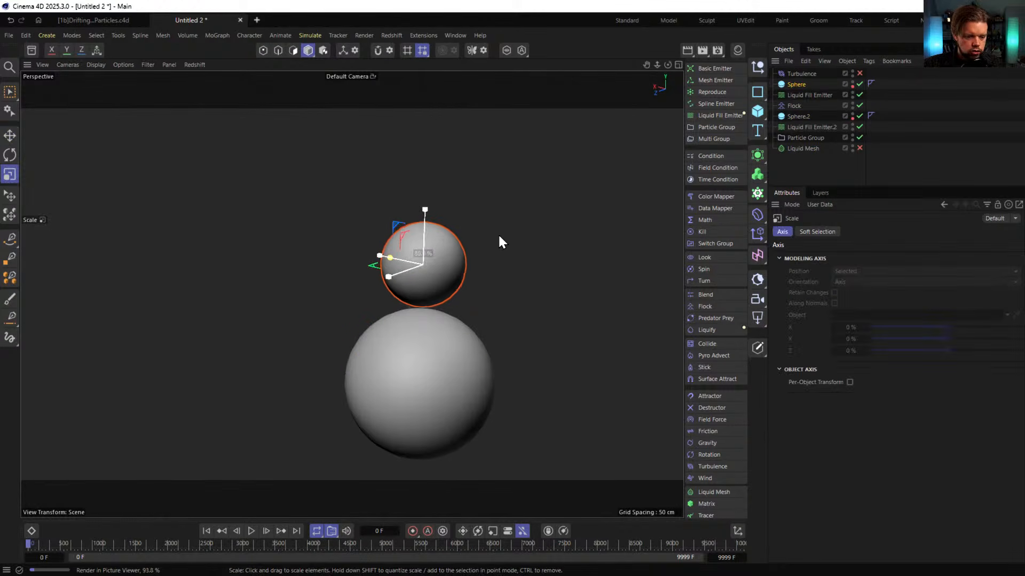
{"action": "left_click_drag", "start_coordinate": [500, 238], "coordinate": [443, 240]}
{"action": "key", "text": "e"}
{"action": "left_click_drag", "start_coordinate": [427, 206], "coordinate": [430, 238]}
{"action": "left_click", "coordinate": [796, 83]}
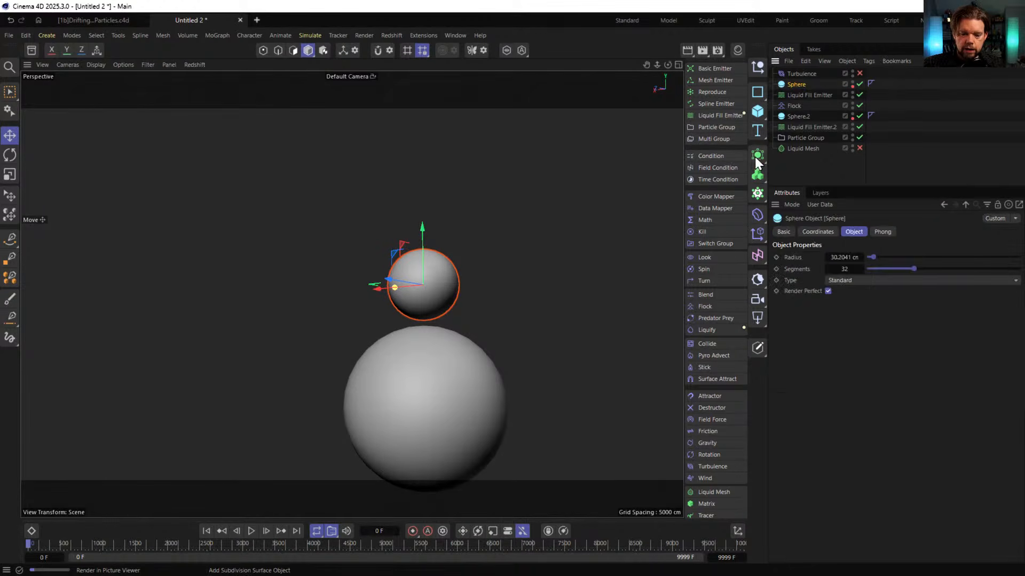
Put Sphere inside a Connect generator and add a Cube as a second child of it
{"action": "left_click", "coordinate": [757, 156]}
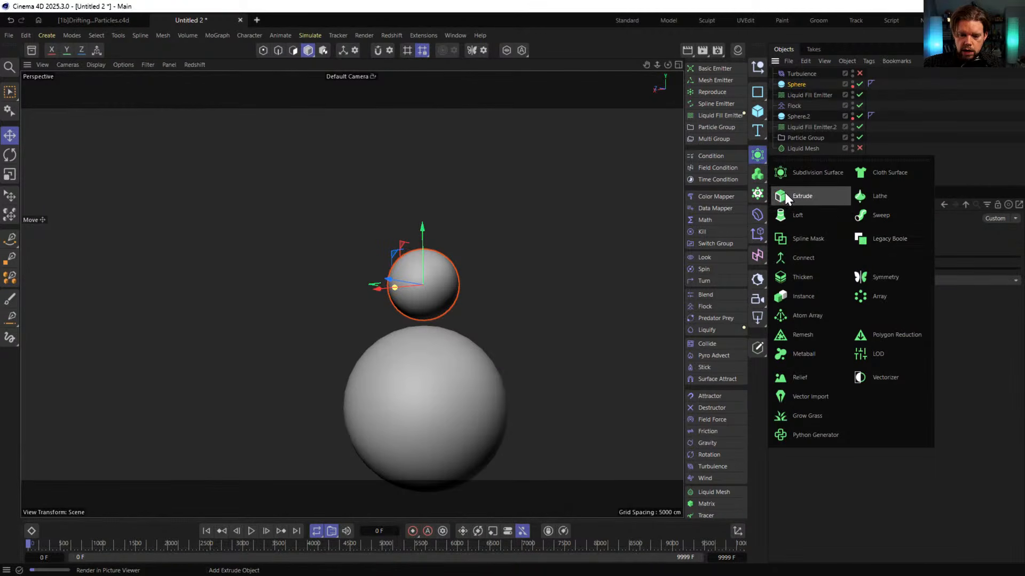
{"action": "left_click", "coordinate": [805, 257]}
{"action": "left_click", "coordinate": [757, 111]}
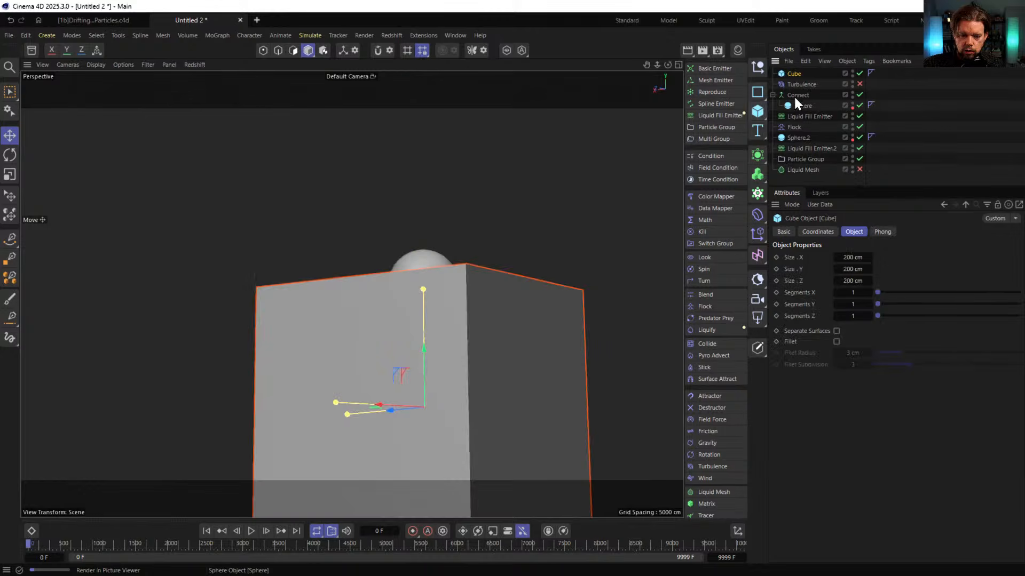
{"action": "left_click_drag", "start_coordinate": [802, 101], "coordinate": [802, 99]}
Scale the Cube down to about 40 cm per side and place it against the side of the large sphere
{"action": "key", "text": "t"}
{"action": "left_click_drag", "start_coordinate": [571, 218], "coordinate": [415, 405]}
{"action": "middle_click_drag", "start_coordinate": [480, 381], "coordinate": [496, 302], "text": "alt"}
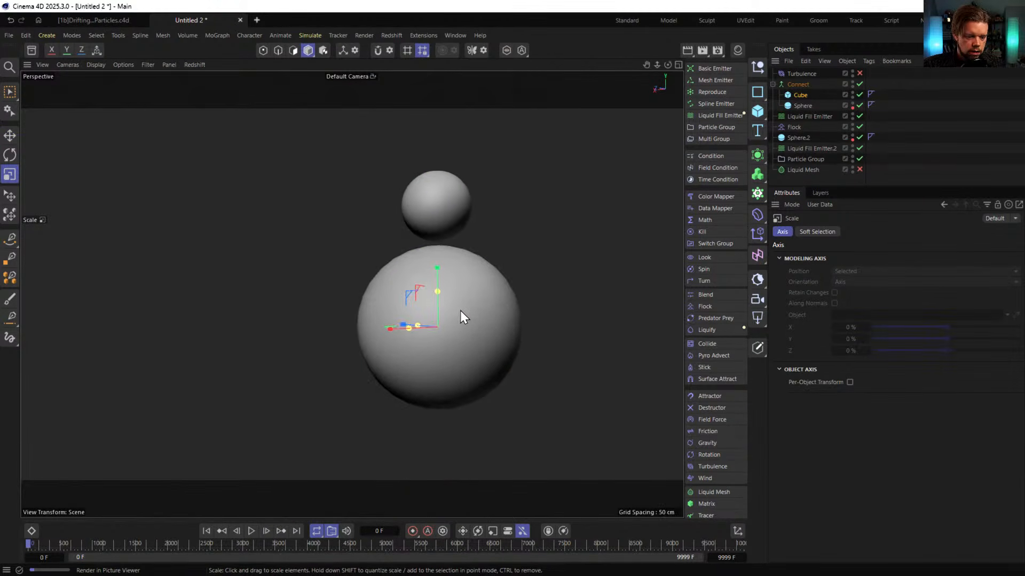
{"action": "left_click_drag", "start_coordinate": [460, 311], "coordinate": [299, 321], "text": "alt"}
{"action": "key", "text": "e"}
{"action": "key", "text": "t"}
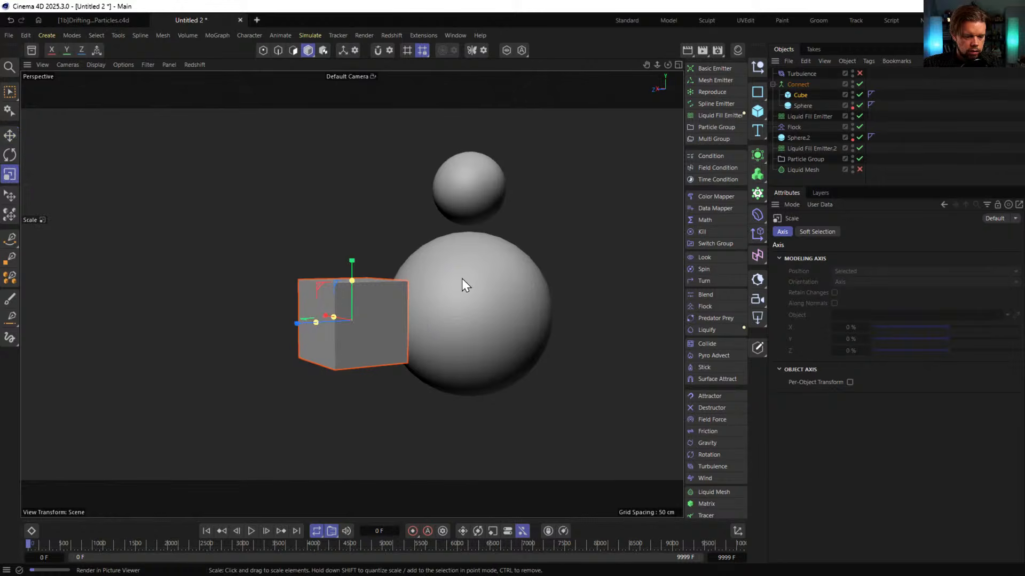
{"action": "left_click_drag", "start_coordinate": [462, 279], "coordinate": [383, 323]}
{"action": "key", "text": "e"}
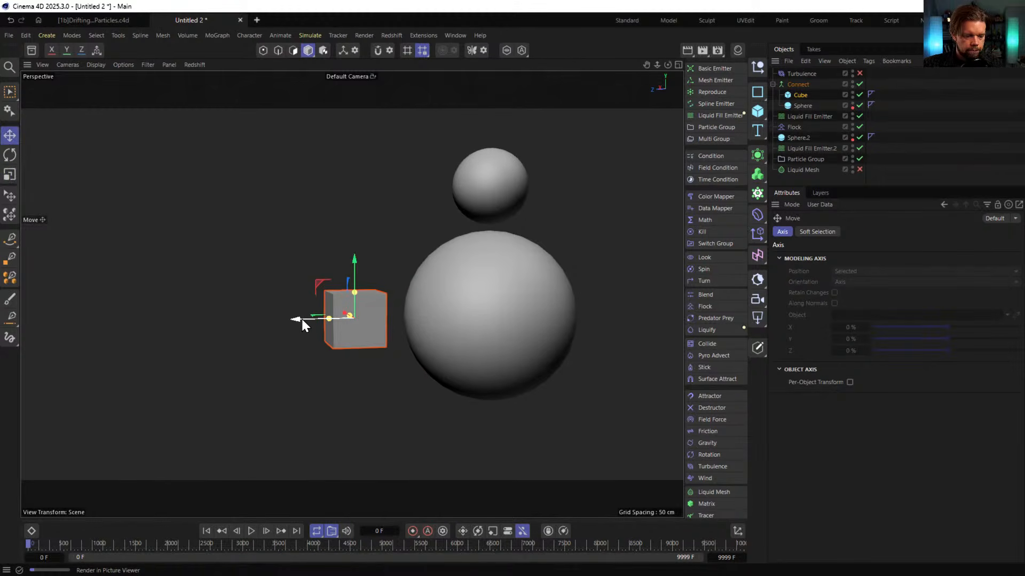
{"action": "left_click_drag", "start_coordinate": [301, 318], "coordinate": [322, 320]}
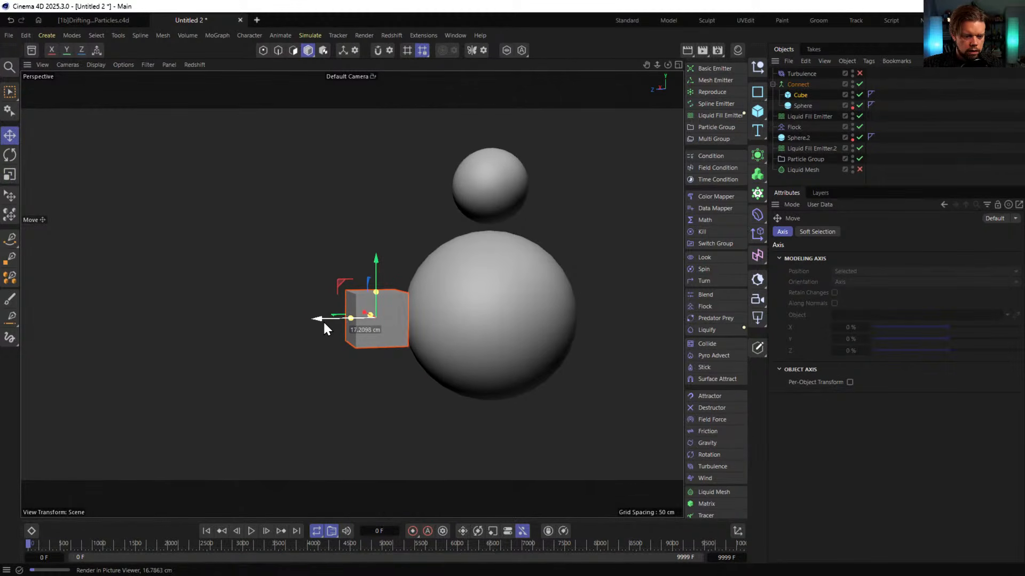
Duplicate the Connect group as Connect.1, replacing its Sphere copy with Sphere.2
{"action": "left_click_drag", "start_coordinate": [794, 87], "coordinate": [803, 153]}
{"action": "left_click", "coordinate": [802, 159]}
{"action": "key", "text": "Delete"}
Move the Cube of Connect.1 above the small sphere and scale it up
{"action": "left_click", "coordinate": [801, 149]}
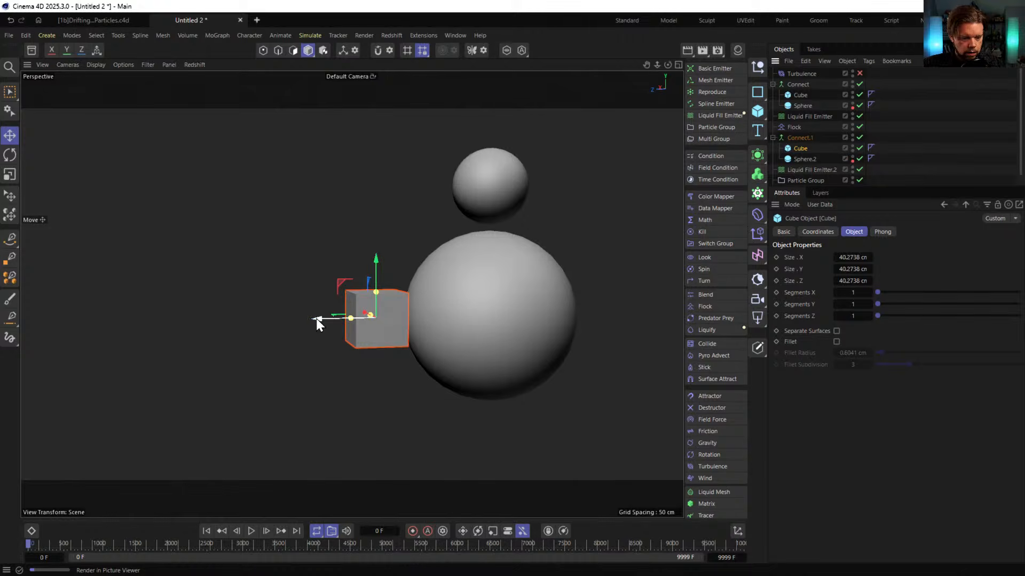
{"action": "left_click_drag", "start_coordinate": [316, 318], "coordinate": [546, 304]}
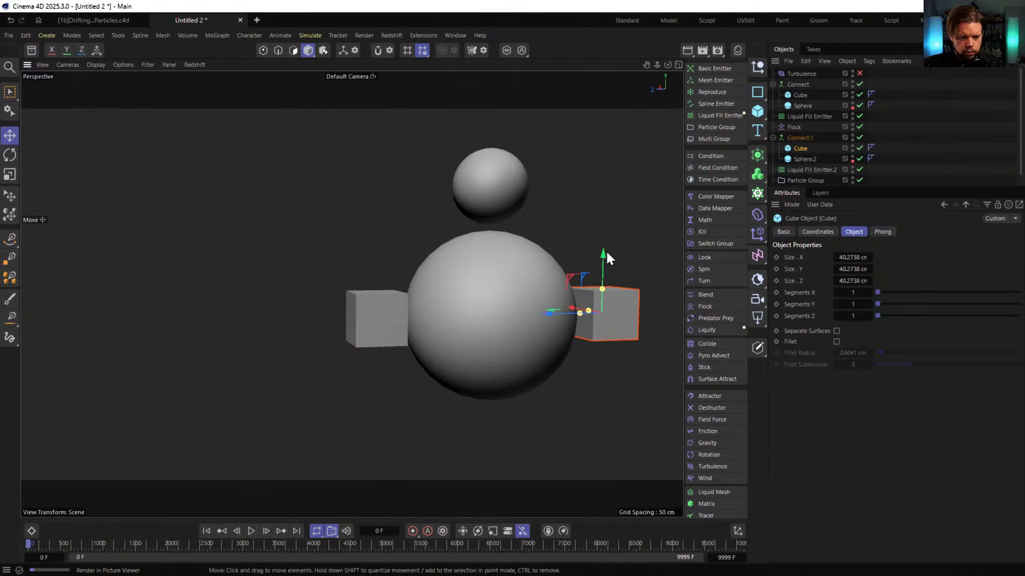
{"action": "scroll", "coordinate": [564, 268], "scroll_direction": "down", "scroll_amount": 3}
{"action": "middle_click_drag", "start_coordinate": [565, 266], "coordinate": [520, 284], "text": "alt"}
{"action": "left_click_drag", "start_coordinate": [520, 291], "coordinate": [661, 182]}
{"action": "key", "text": "t"}
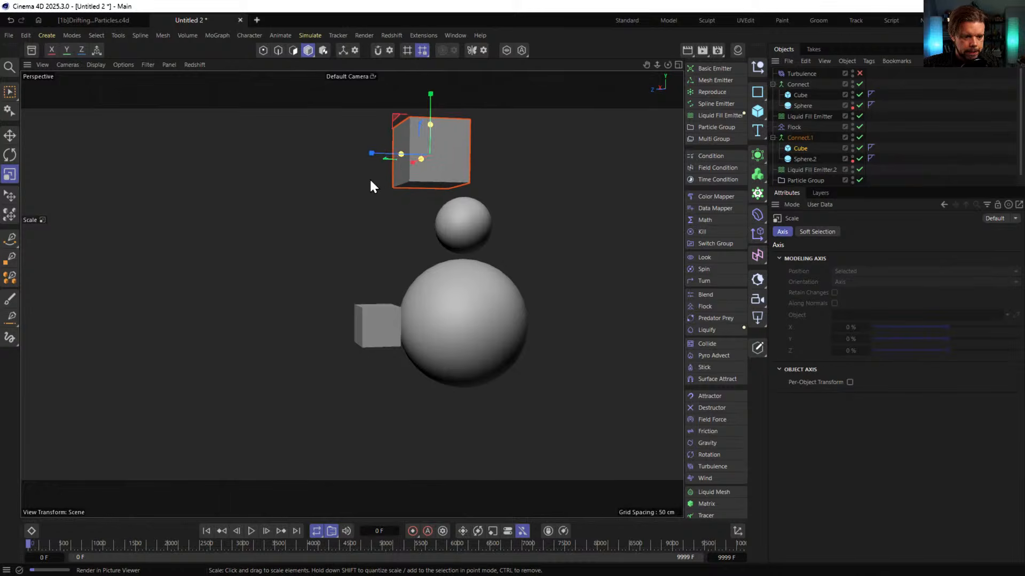
{"action": "left_click_drag", "start_coordinate": [370, 180], "coordinate": [435, 179], "text": "alt"}
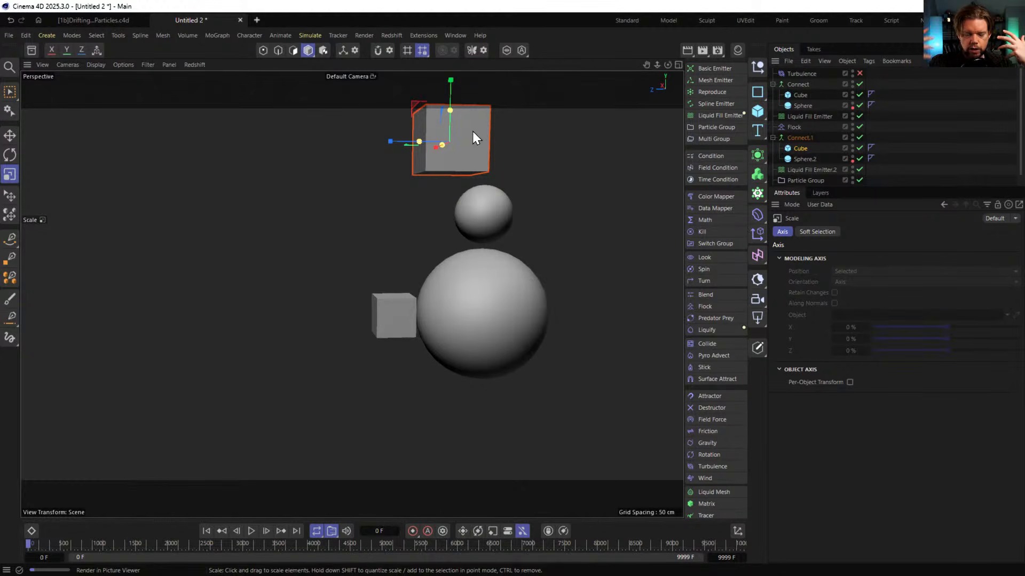
Set the velocity Speed of Liquid Fill Emitter.2 to 0 cm
{"action": "left_click", "coordinate": [819, 169]}
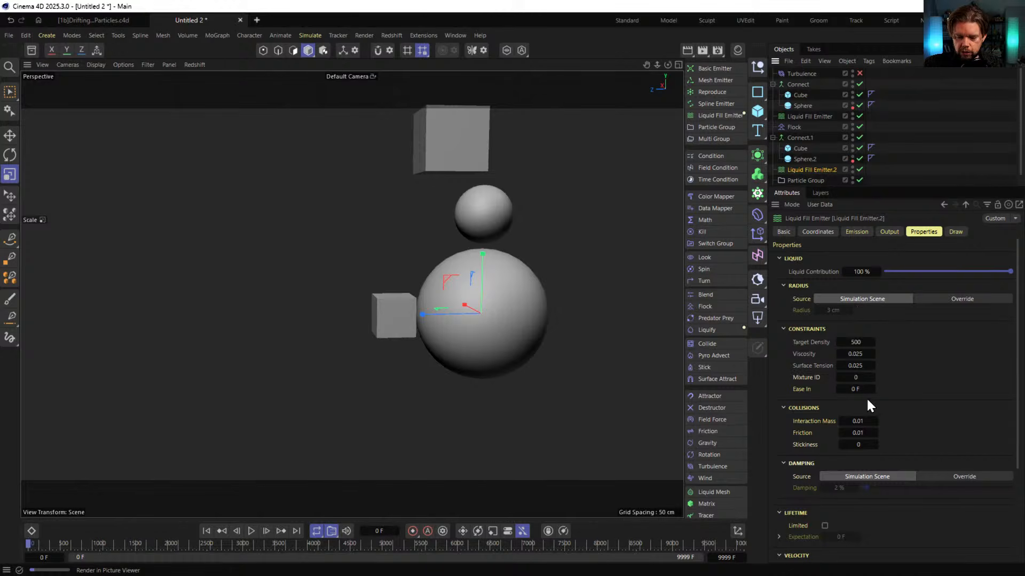
{"action": "scroll", "coordinate": [868, 400], "scroll_direction": "down", "scroll_amount": 4}
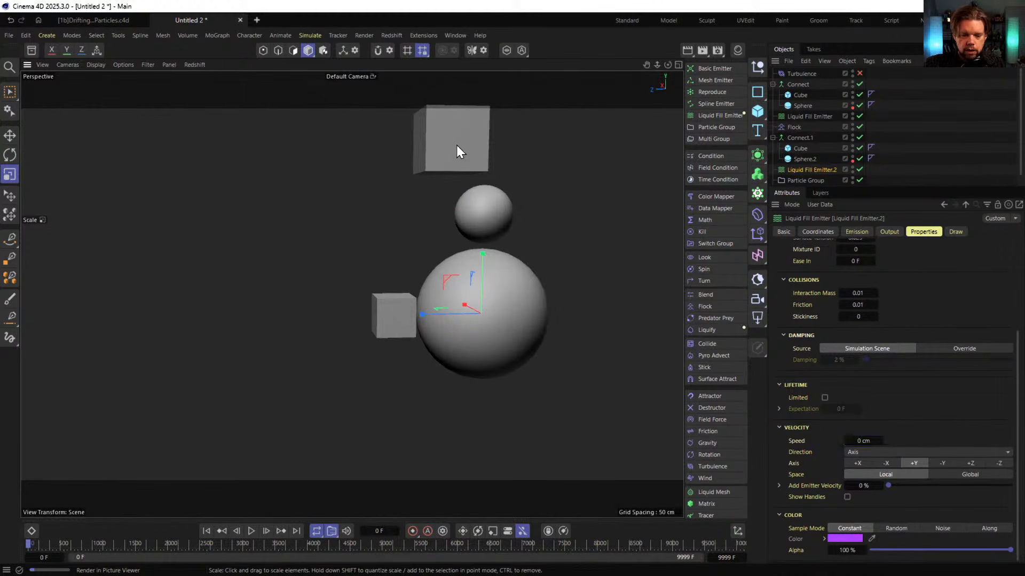
Lower the Cube of Connect.1 slightly so it sits closer to the small sphere
{"action": "left_click", "coordinate": [800, 137]}
{"action": "left_click", "coordinate": [800, 148]}
{"action": "key", "text": "e"}
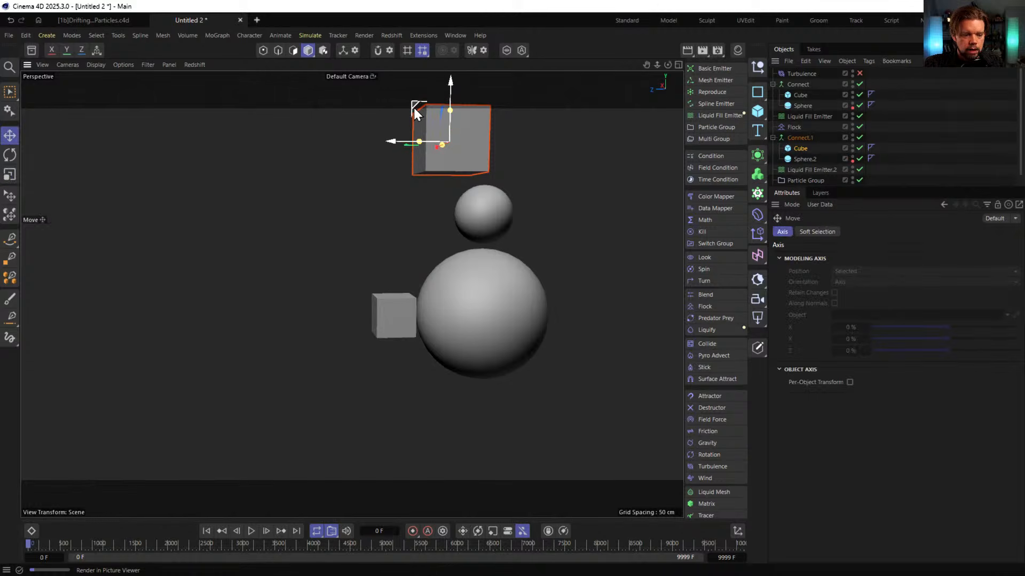
{"action": "left_click_drag", "start_coordinate": [414, 108], "coordinate": [419, 116]}
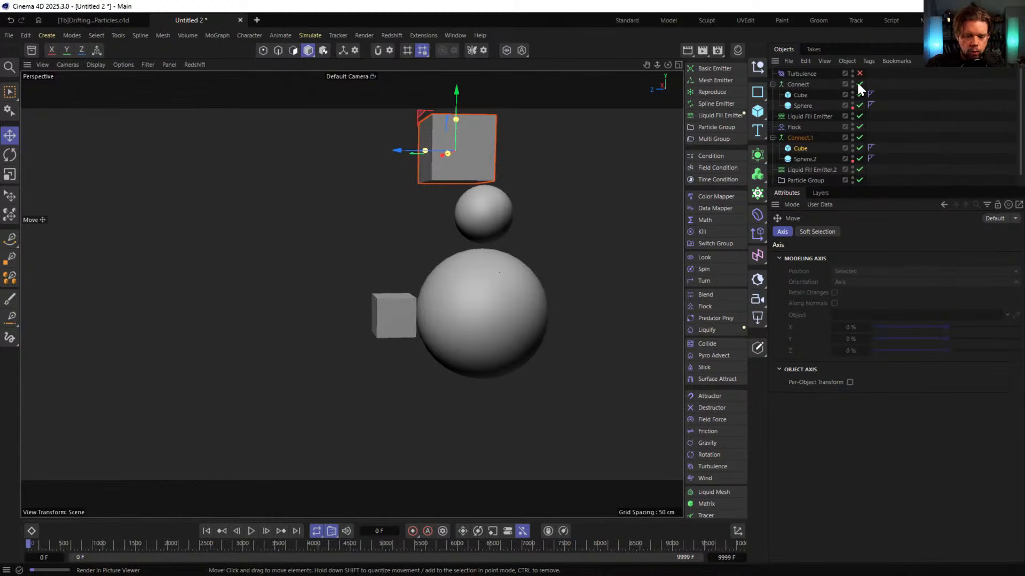
Assign Connect to Liquid Fill Emitter and Connect.1 to Liquid Fill Emitter.2 as emission geometry, and hide both Connect groups in the viewport
{"action": "left_click", "coordinate": [798, 116]}
{"action": "left_click", "coordinate": [866, 235]}
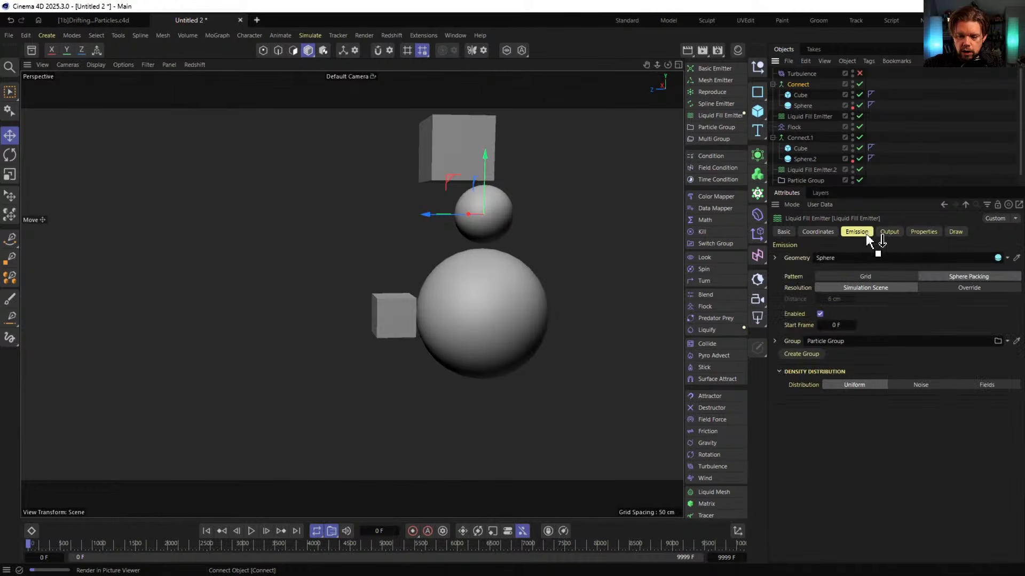
{"action": "left_click_drag", "start_coordinate": [867, 235], "coordinate": [864, 260]}
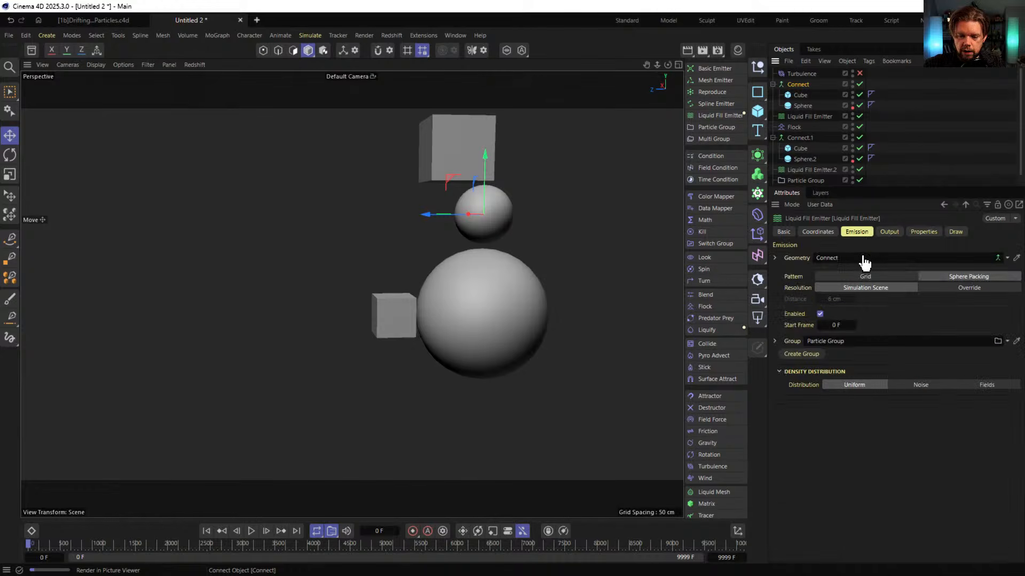
{"action": "left_click", "coordinate": [800, 170]}
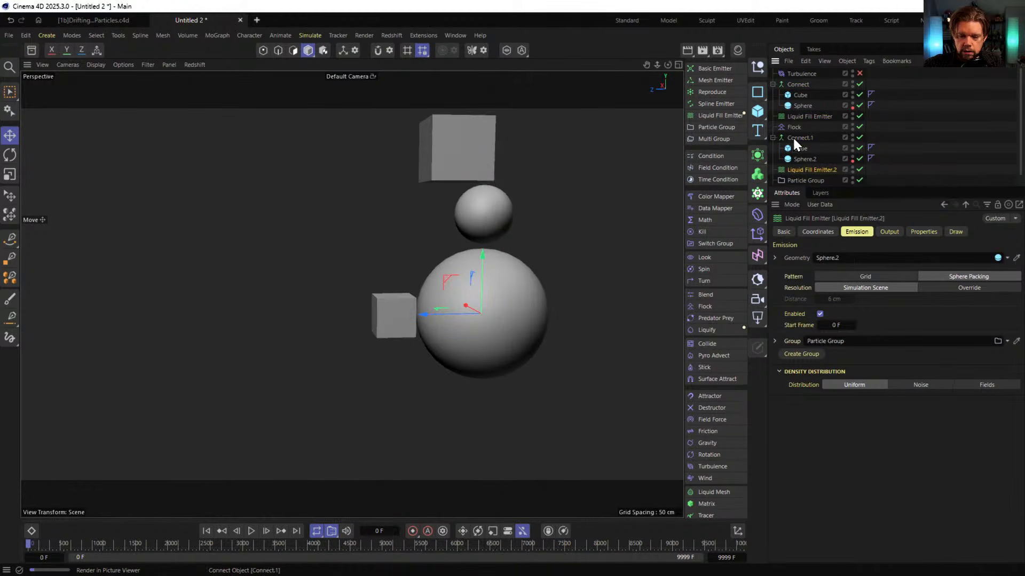
{"action": "left_click_drag", "start_coordinate": [792, 136], "coordinate": [849, 258]}
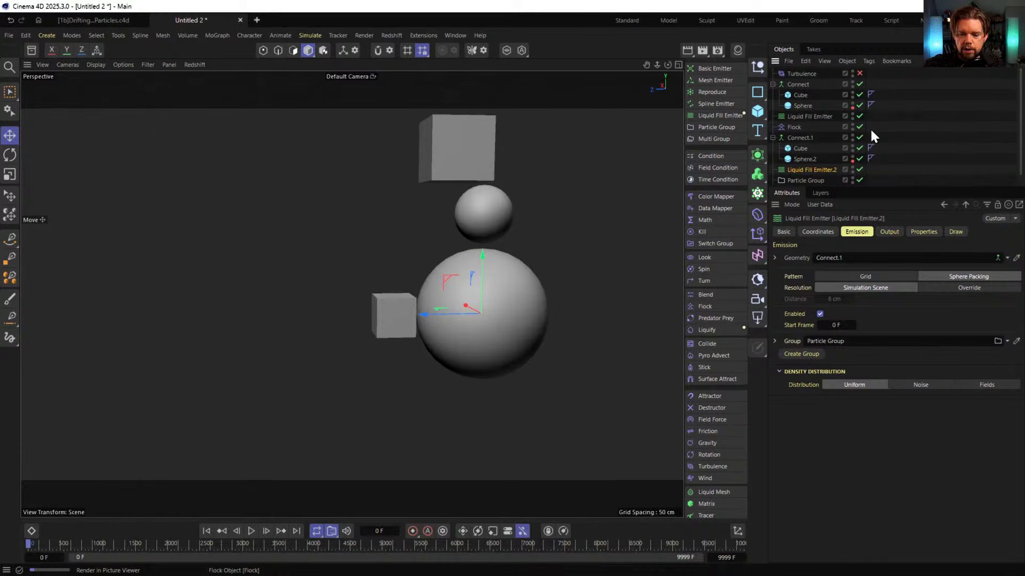
{"action": "left_click", "coordinate": [852, 82]}
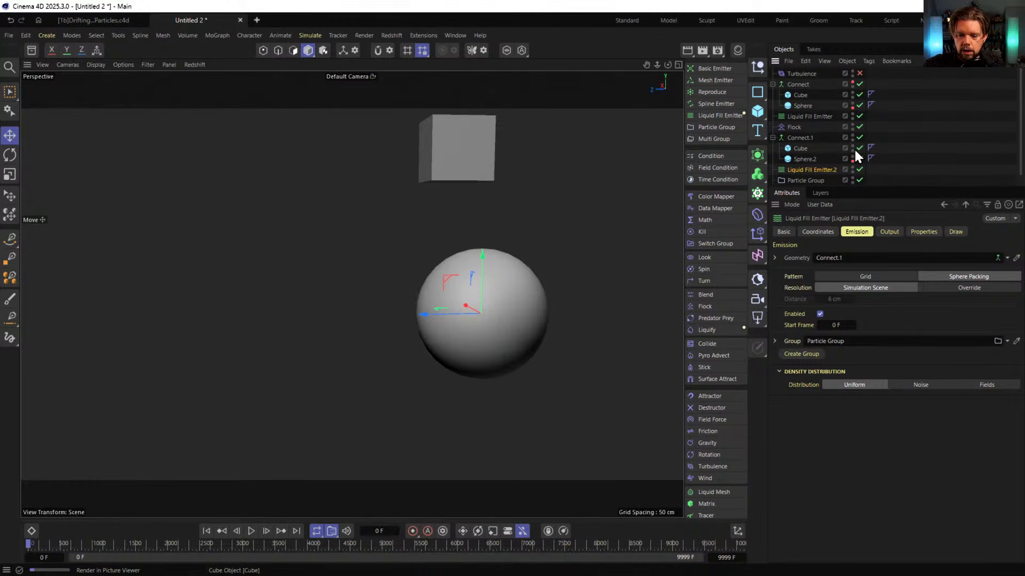
{"action": "left_click", "coordinate": [852, 135]}
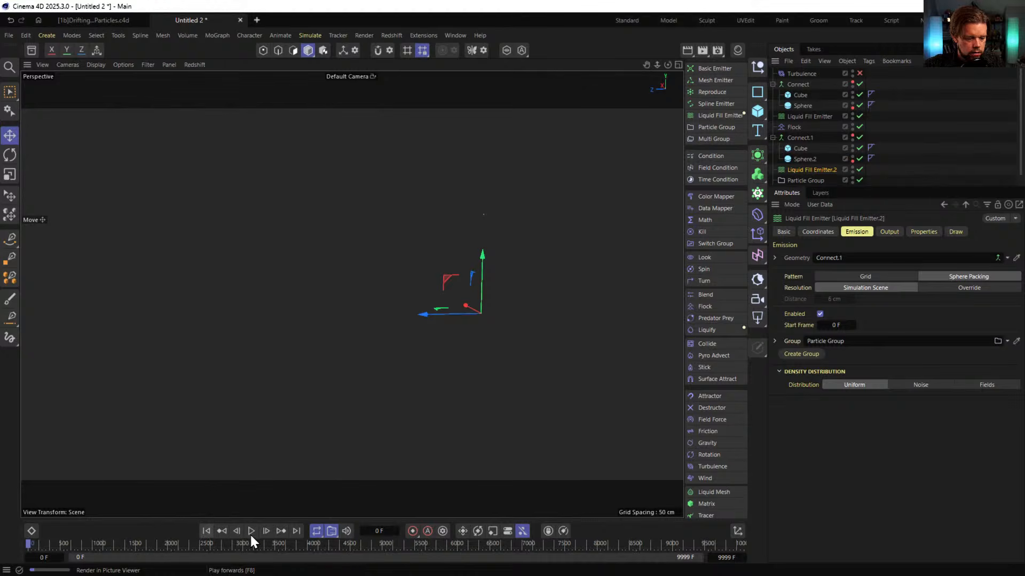
Save the scene in the SceneFiles folder as [3a]UnmixableLiquid.c4d
{"action": "key", "text": "ctrl+s"}
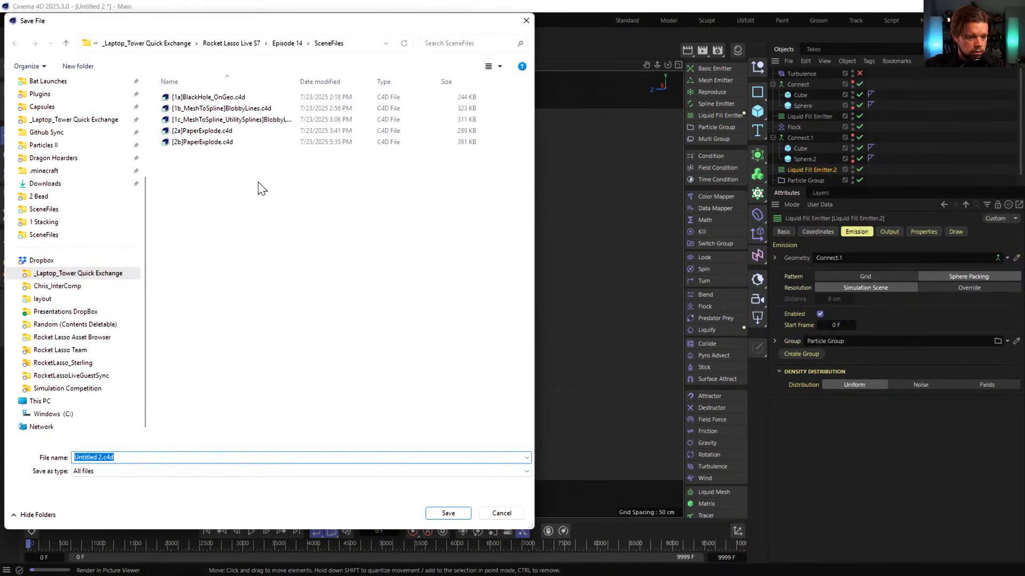
{"action": "left_click", "coordinate": [99, 458]}
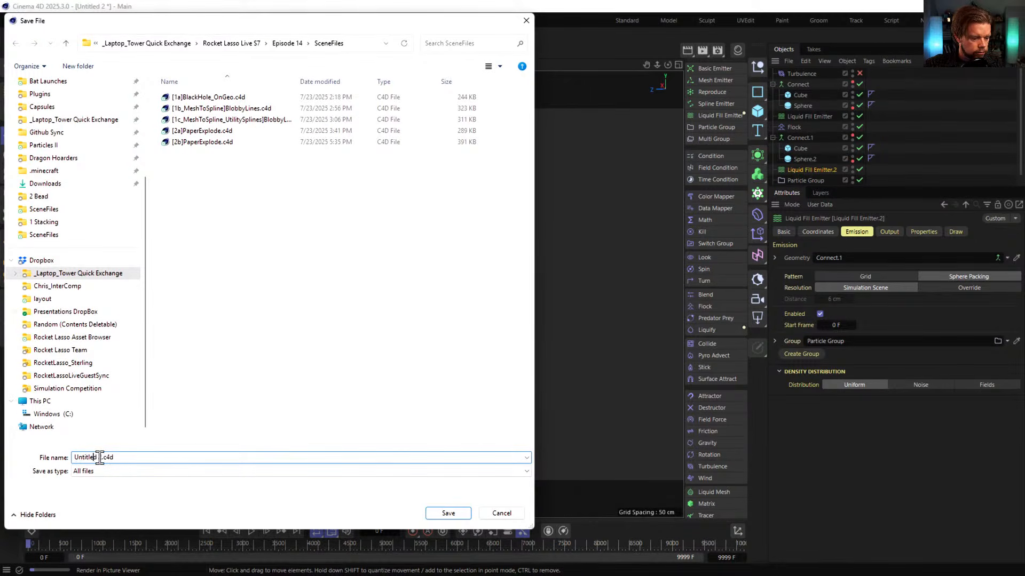
{"action": "key", "text": "BackSpace"}
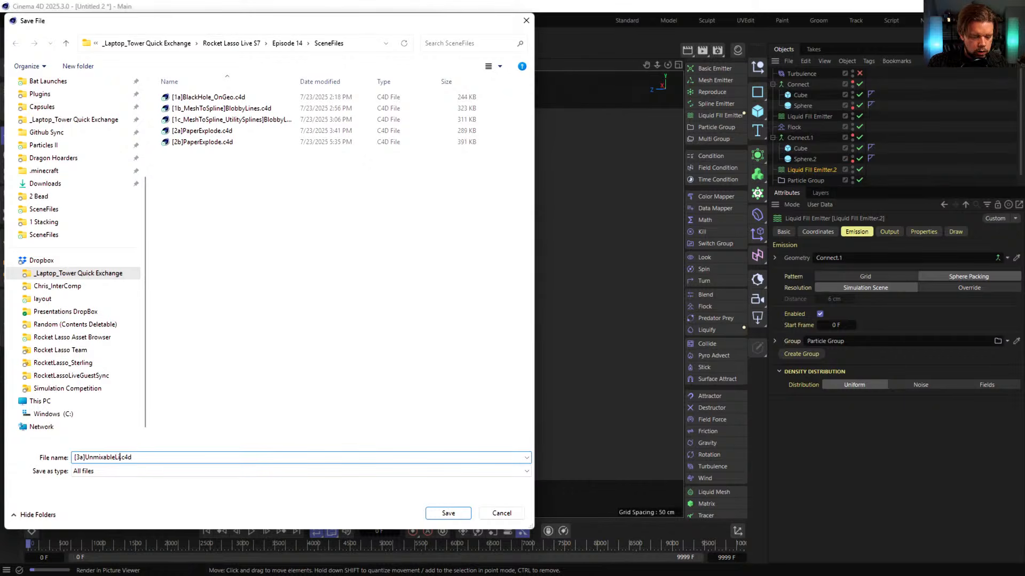
{"action": "key", "text": "Return"}
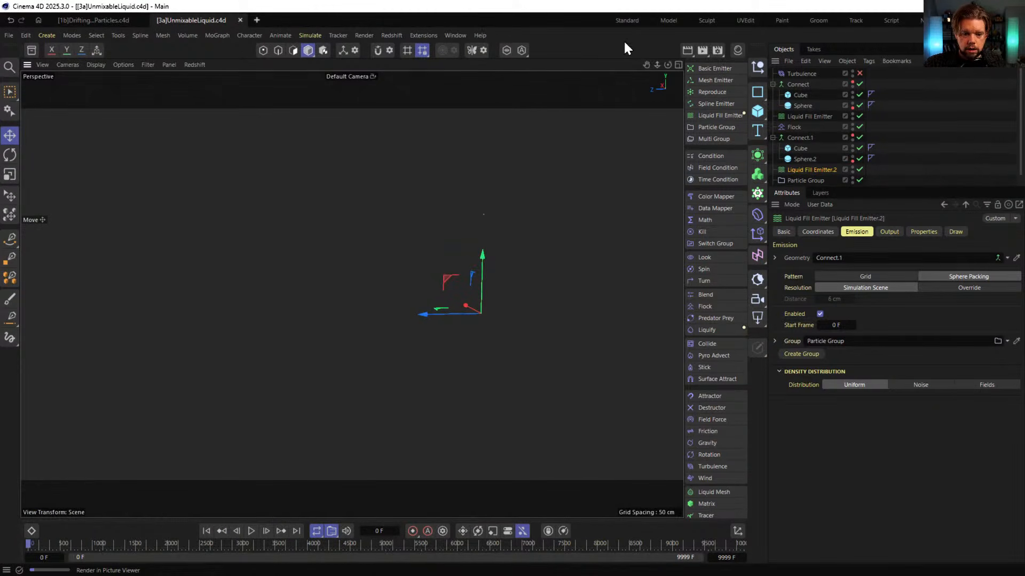
Change the radius of Sphere.2 under Connect.1 and play the simulation to check the result
{"action": "left_click", "coordinate": [802, 155]}
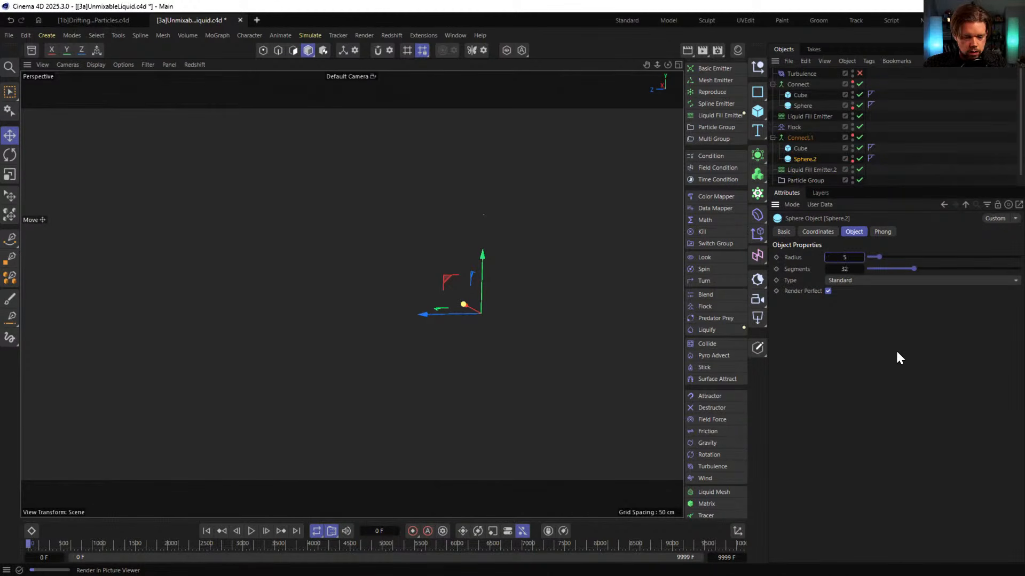
{"action": "left_click", "coordinate": [936, 172]}
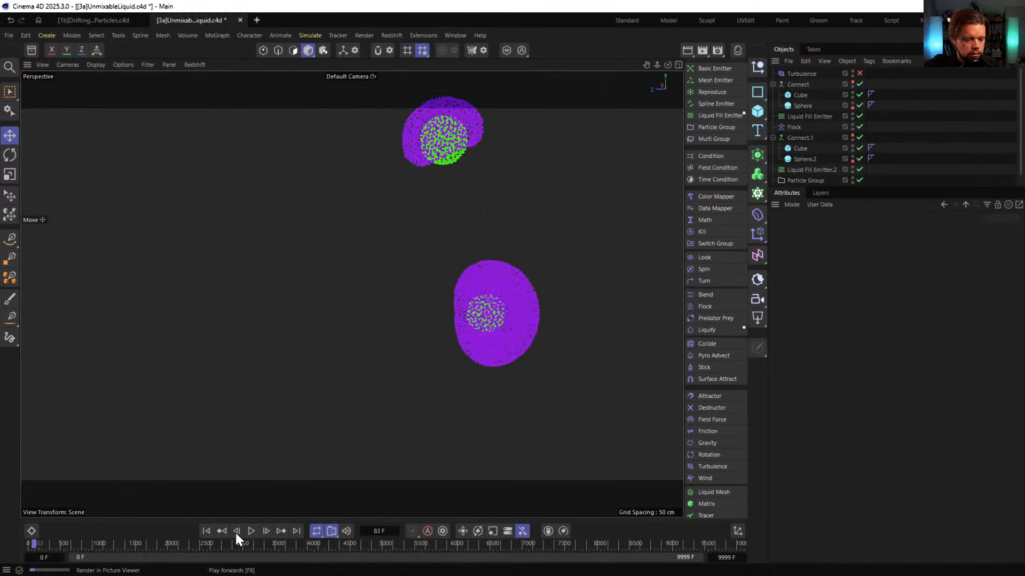
{"action": "left_click", "coordinate": [252, 531]}
Try 555 cm for the Flock modifier's Cohesion Radius and Velocity Alignment Radius, playing the simulation
{"action": "left_click", "coordinate": [799, 127]}
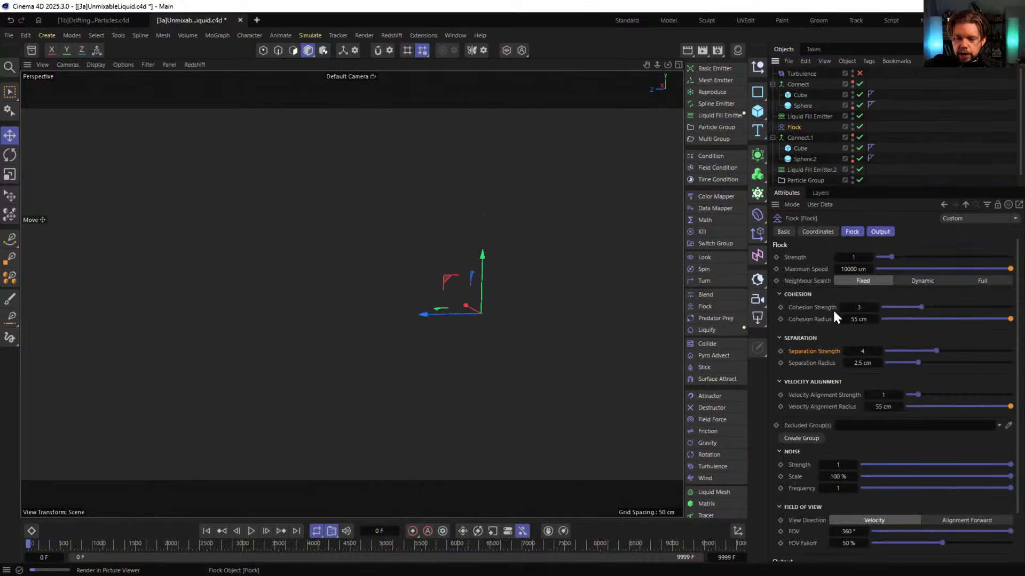
{"action": "scroll", "coordinate": [831, 363], "scroll_direction": "down", "scroll_amount": 2}
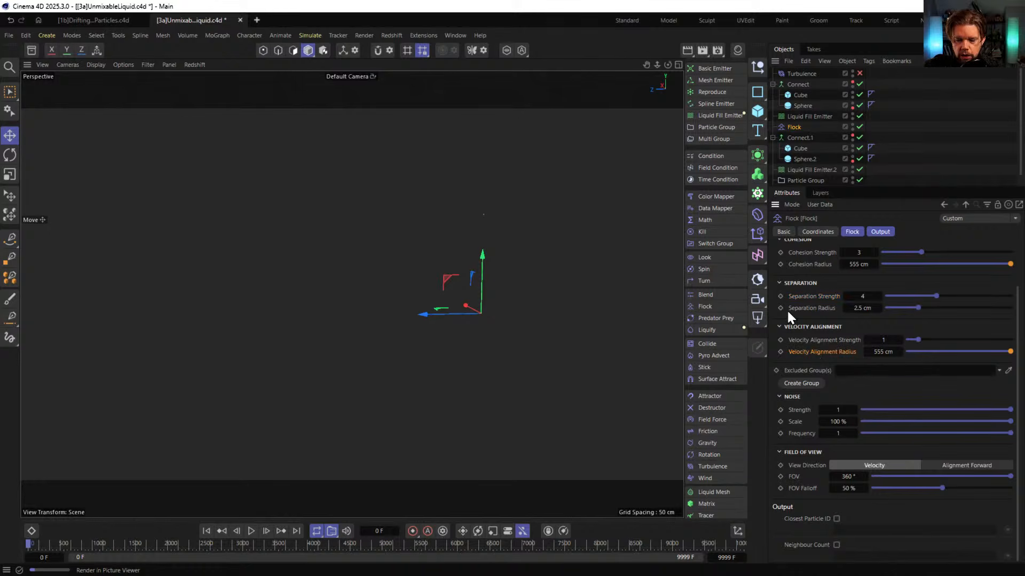
{"action": "left_click", "coordinate": [250, 532]}
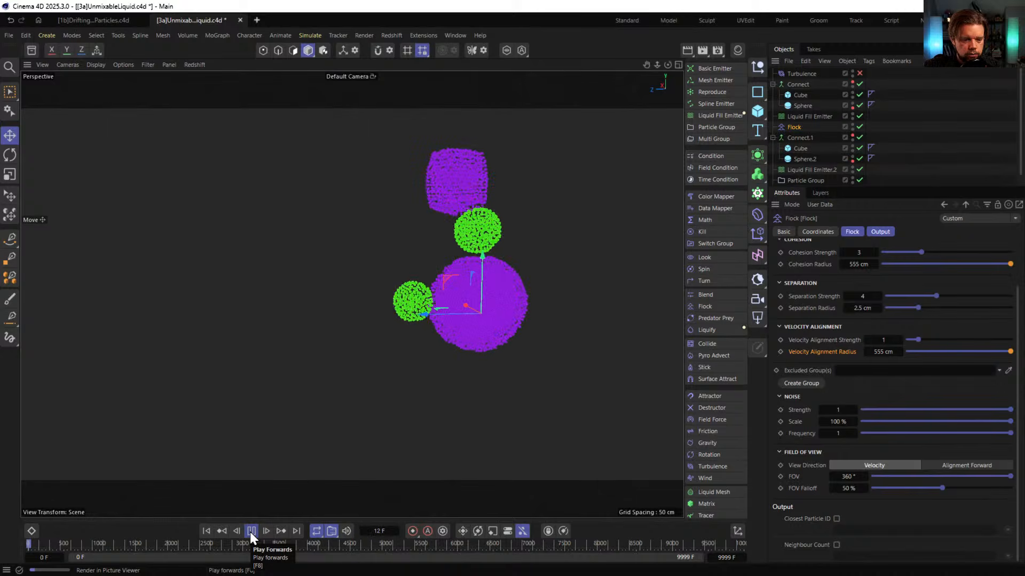
{"action": "left_click", "coordinate": [249, 533]}
Set the Flock's Cohesion Strength to 1, Separation Strength to 2, and Cohesion and Velocity Alignment radii to 222 cm, and replay the simulation from the start
{"action": "left_click", "coordinate": [207, 532]}
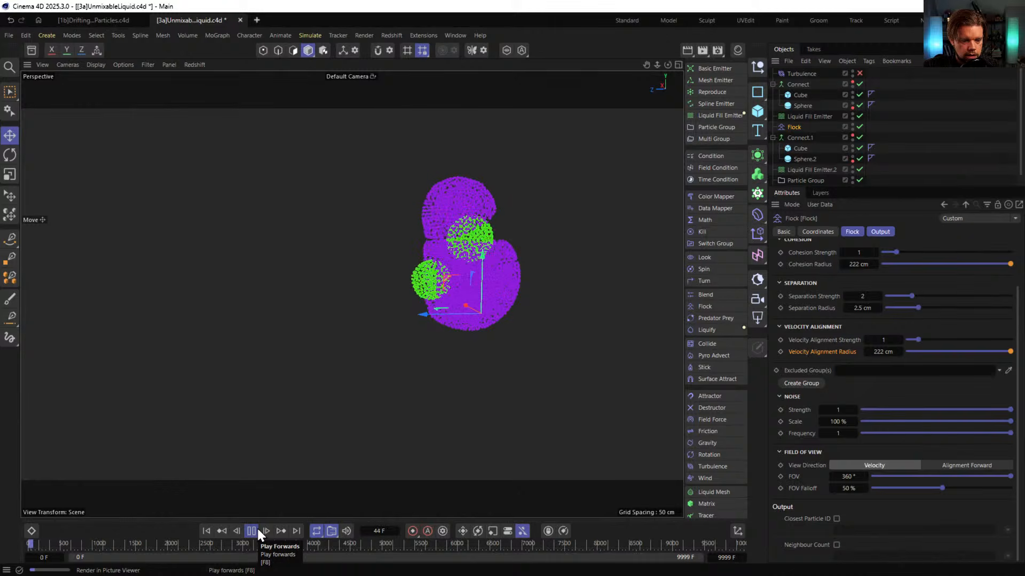
{"action": "left_click", "coordinate": [252, 531]}
{"action": "scroll", "coordinate": [368, 222], "scroll_direction": "up", "scroll_amount": 5}
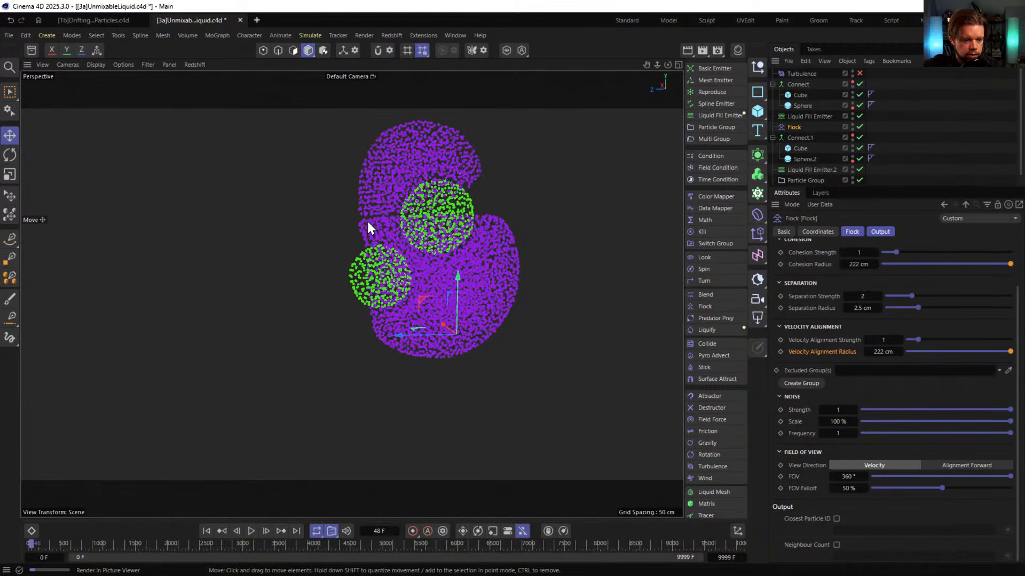
{"action": "left_click", "coordinate": [249, 531]}
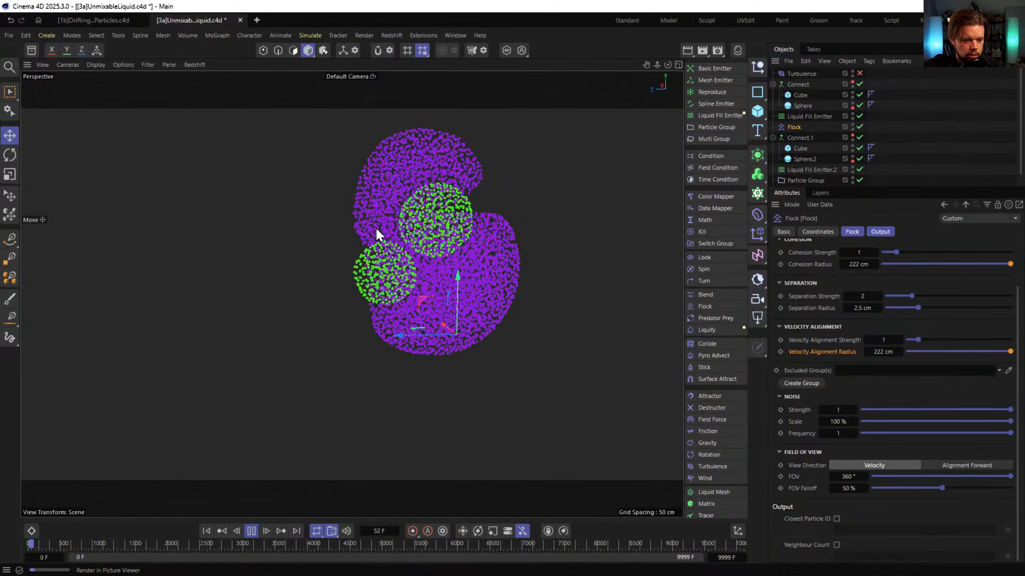
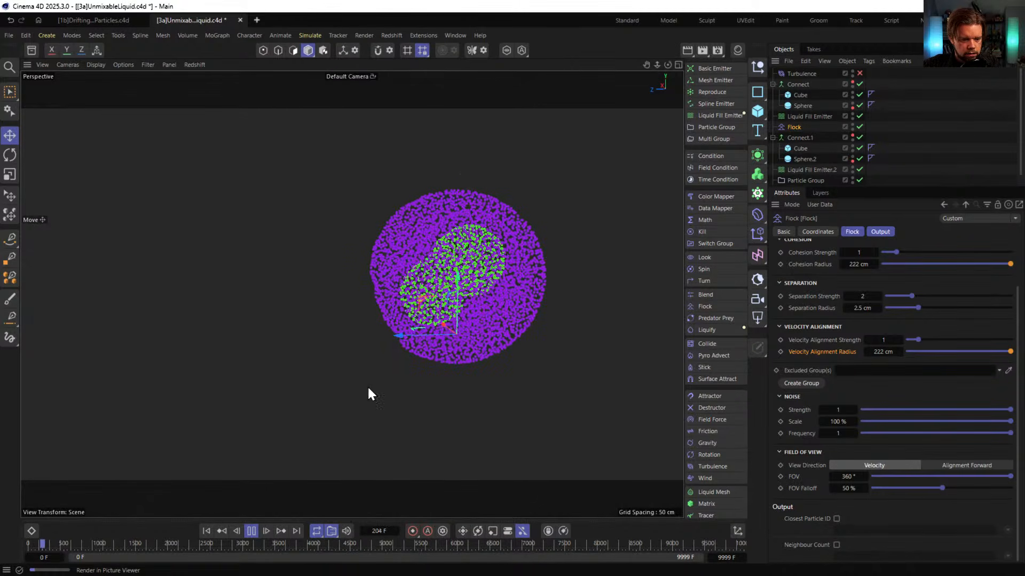
Stop the simulation and examine the green and purple particles up close and from other angles
{"action": "left_click", "coordinate": [260, 529]}
{"action": "scroll", "coordinate": [514, 271], "scroll_direction": "up", "scroll_amount": 10}
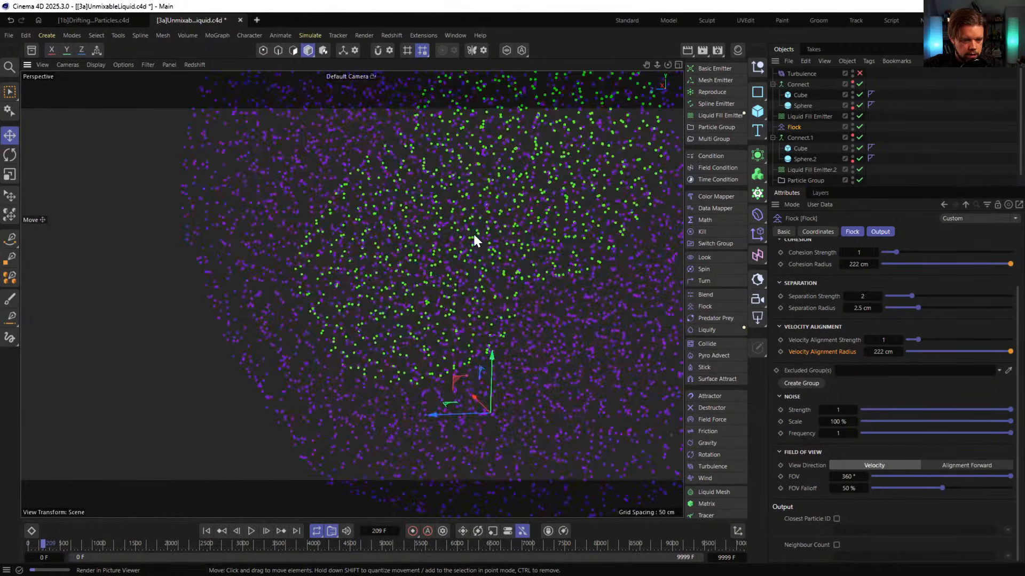
{"action": "scroll", "coordinate": [464, 234], "scroll_direction": "down", "scroll_amount": 15}
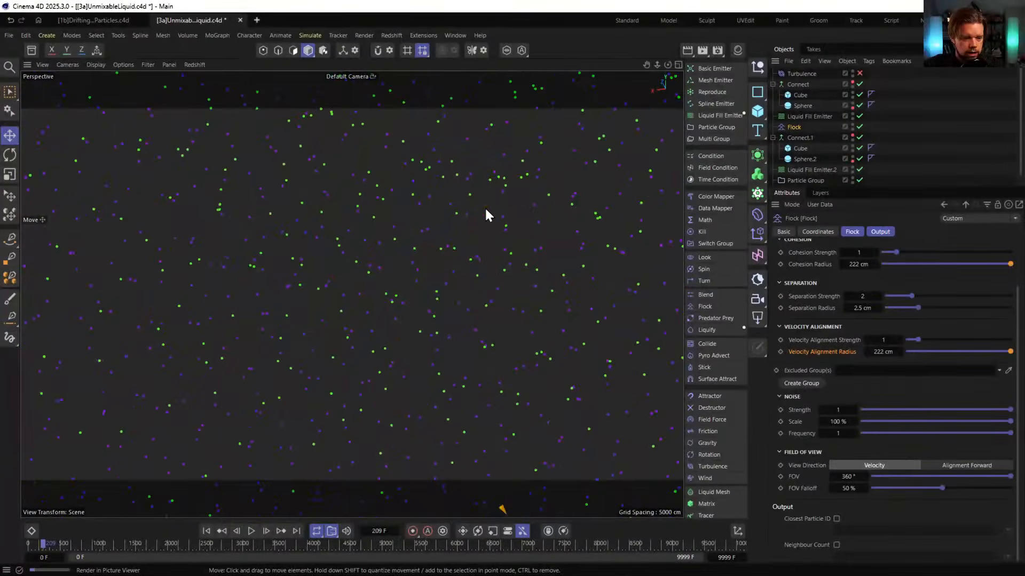
{"action": "scroll", "coordinate": [553, 210], "scroll_direction": "down", "scroll_amount": 10}
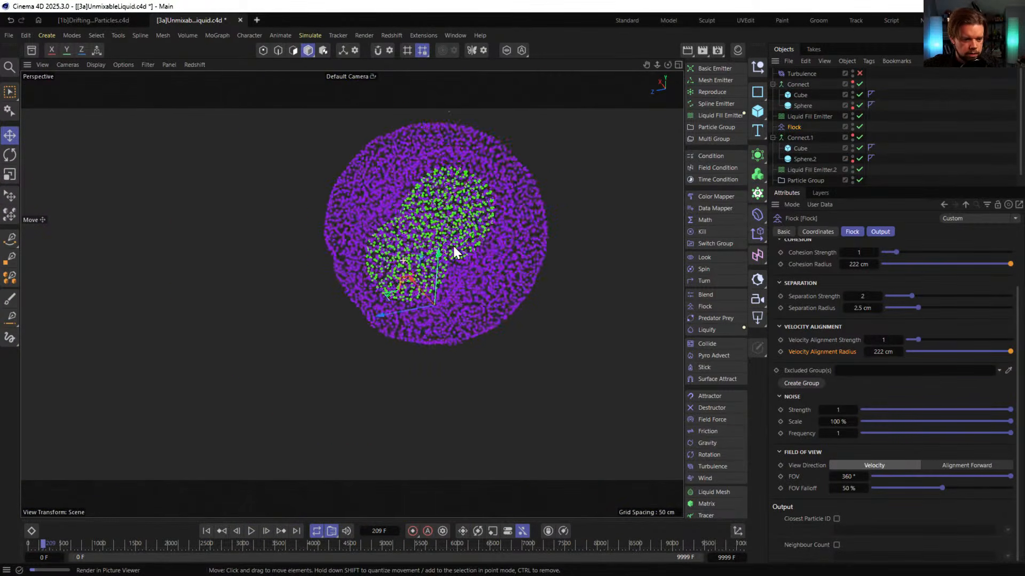
{"action": "scroll", "coordinate": [454, 246], "scroll_direction": "up", "scroll_amount": 1}
{"action": "middle_click_drag", "start_coordinate": [453, 246], "coordinate": [370, 272], "text": "alt"}
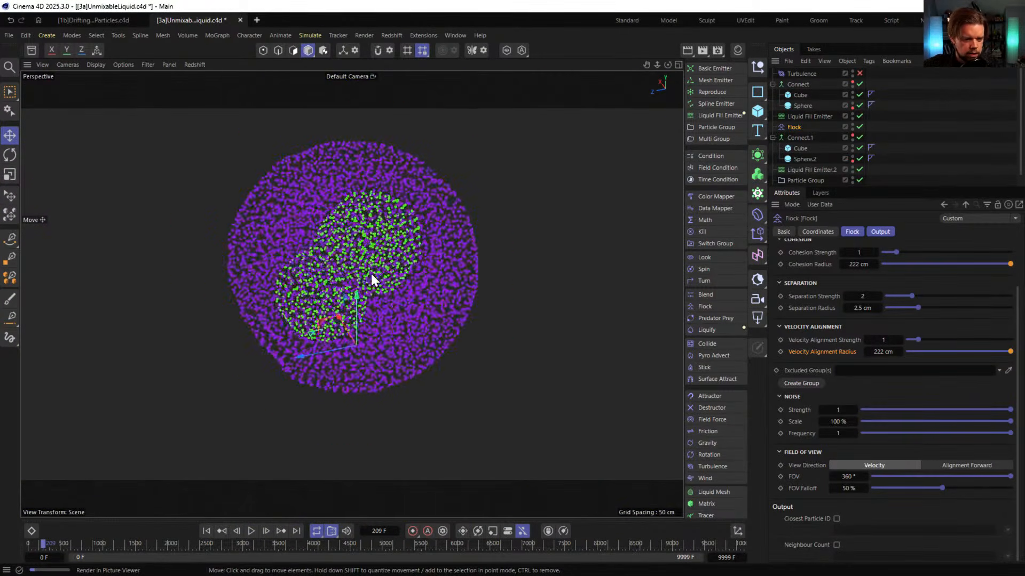
{"action": "scroll", "coordinate": [374, 269], "scroll_direction": "up", "scroll_amount": 2}
{"action": "left_click_drag", "start_coordinate": [385, 263], "coordinate": [378, 268], "text": "alt"}
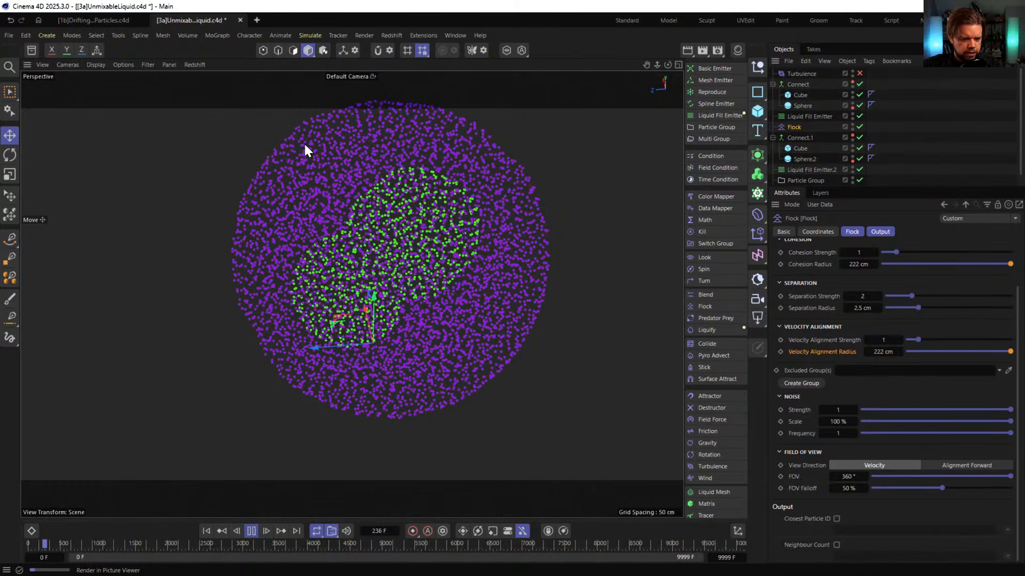
Compare the liquid properties of both emitters and set Viscosity and Surface Tension of Liquid Fill Emitter to 1
{"action": "left_click", "coordinate": [817, 116]}
{"action": "left_click", "coordinate": [804, 169]}
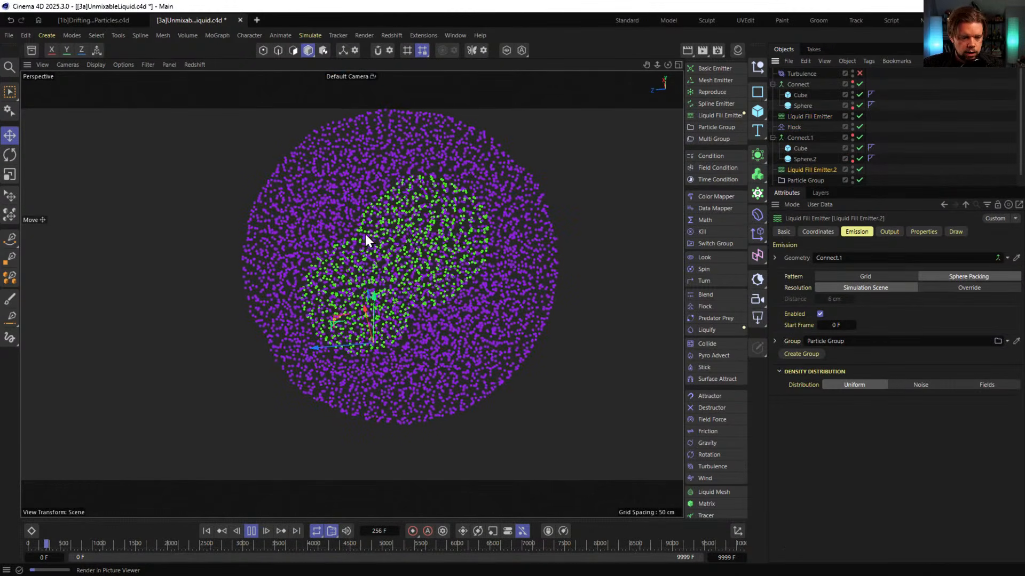
{"action": "left_click", "coordinate": [897, 232]}
{"action": "left_click", "coordinate": [922, 232]}
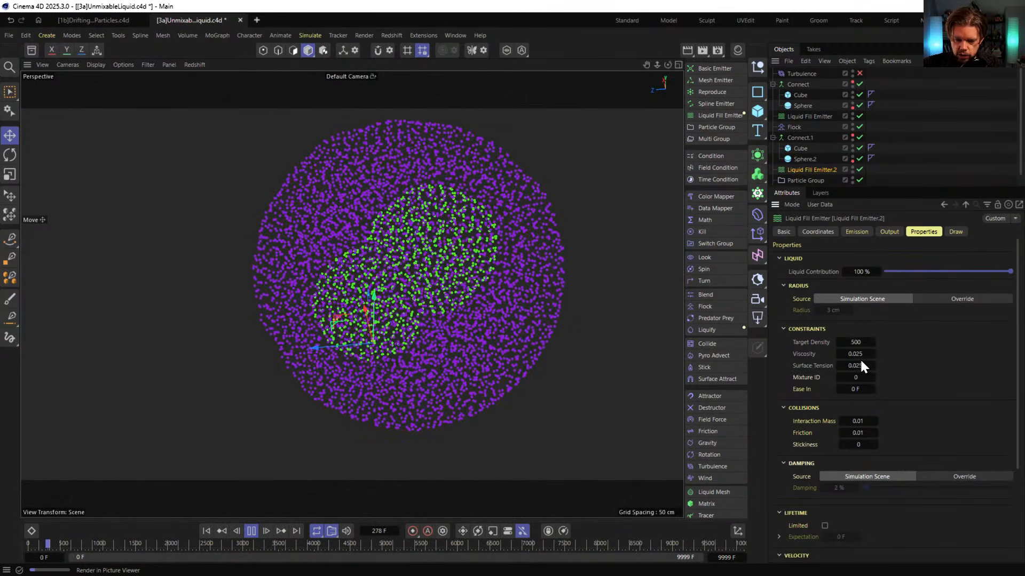
{"action": "left_click", "coordinate": [801, 115]}
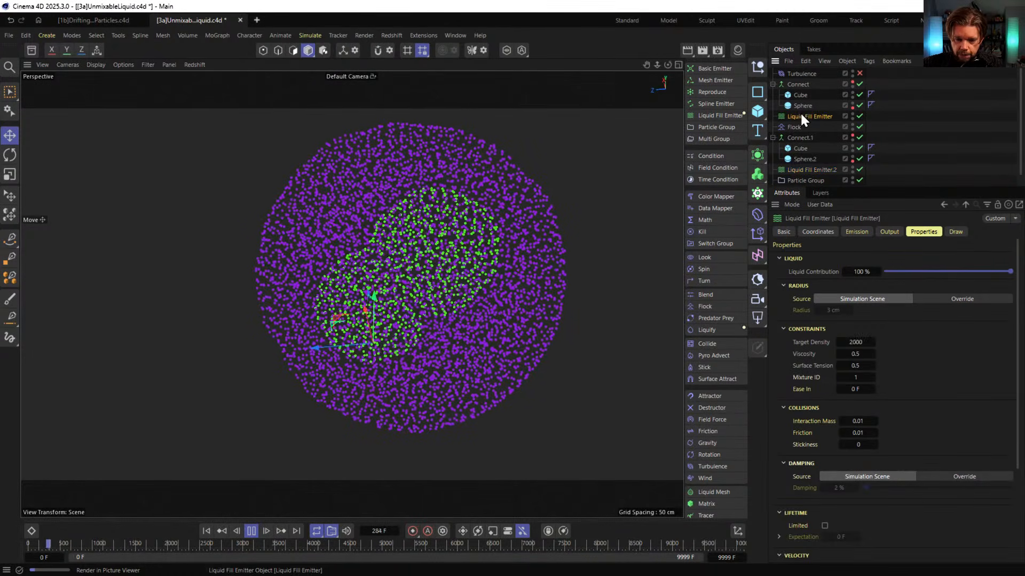
{"action": "left_click", "coordinate": [855, 354]}
{"action": "type", "text": "1"}
{"action": "key", "text": "Tab"}
{"action": "type", "text": "1"}
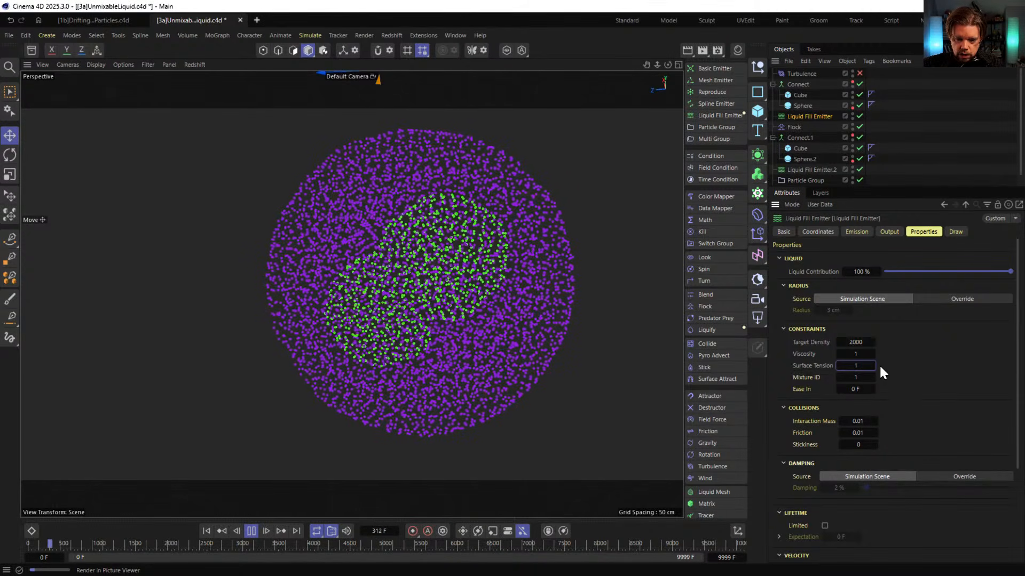
Try an Interaction Mass of 1 on Liquid Fill Emitter and undo the change
{"action": "scroll", "coordinate": [818, 450], "scroll_direction": "down", "scroll_amount": 4}
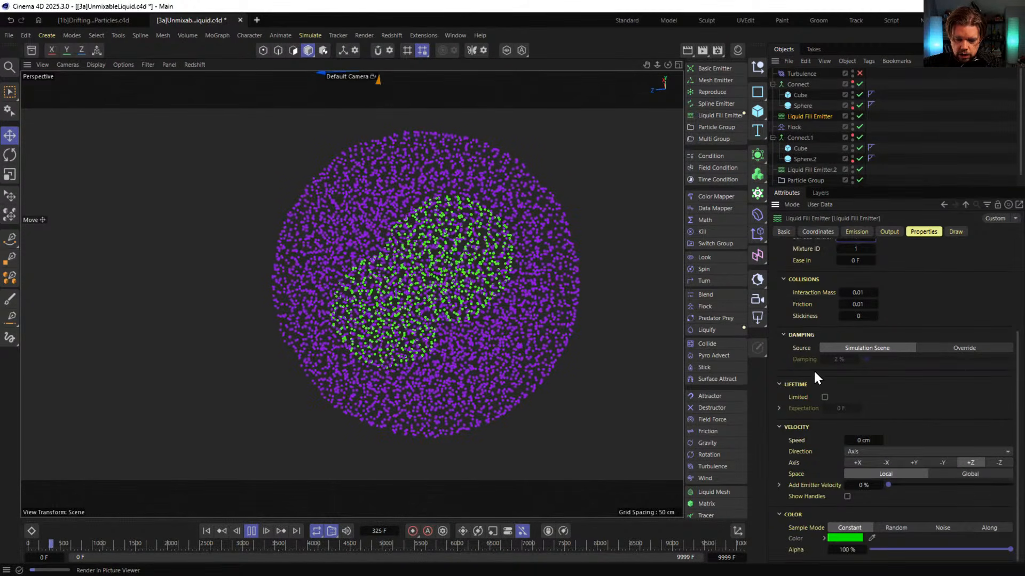
{"action": "scroll", "coordinate": [812, 316], "scroll_direction": "up", "scroll_amount": 2}
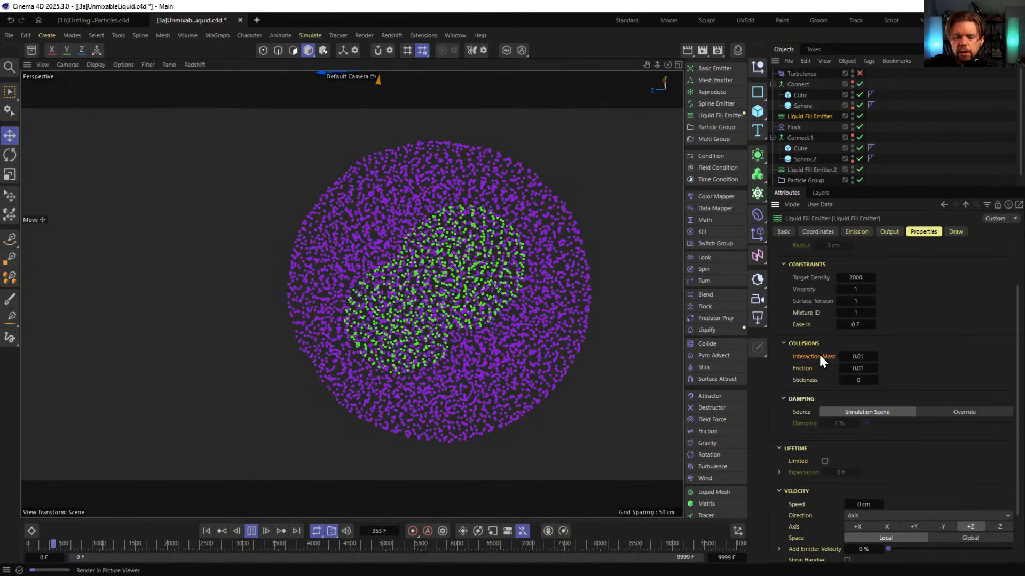
{"action": "left_click", "coordinate": [856, 357]}
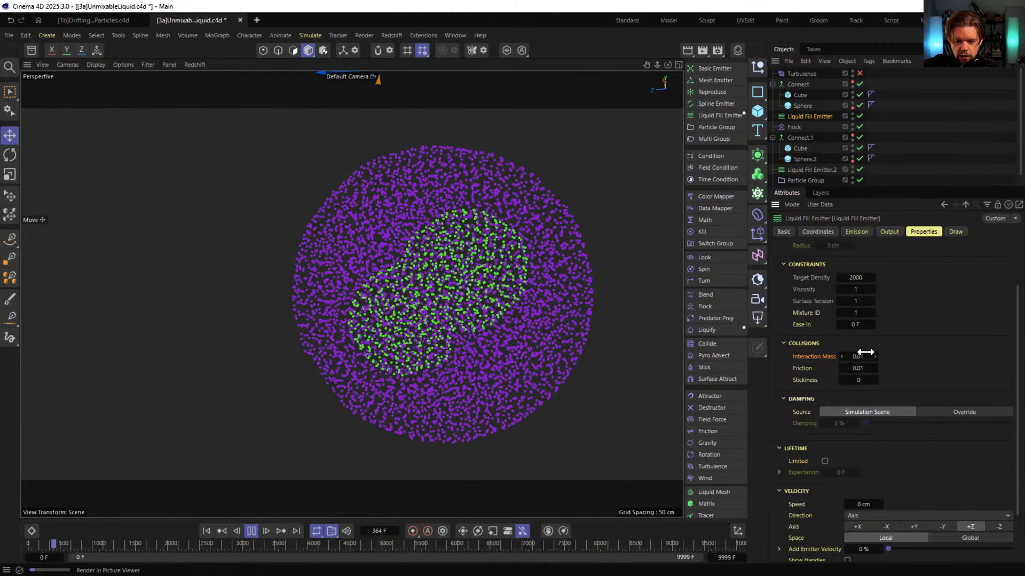
{"action": "type", "text": "1"}
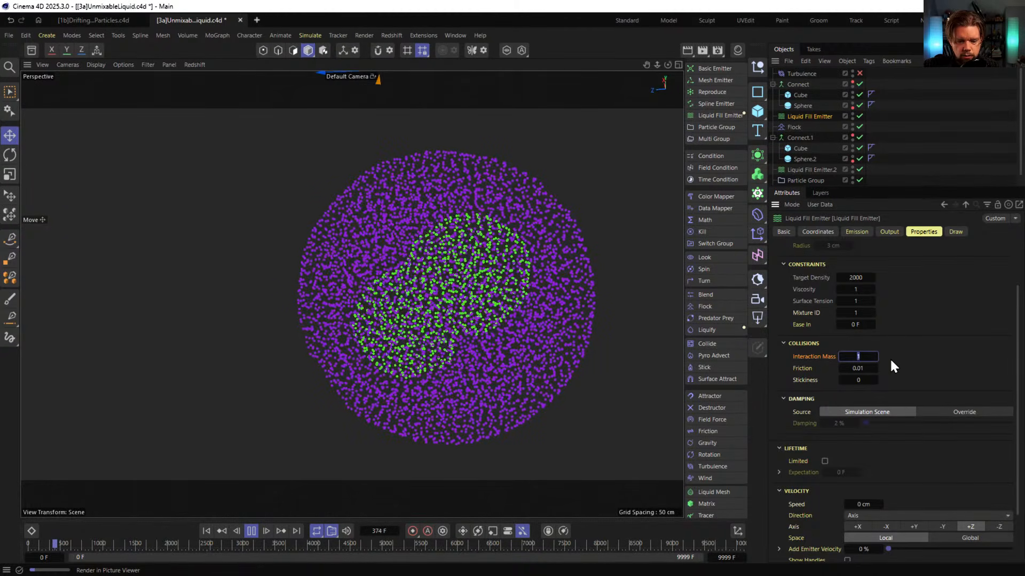
{"action": "key", "text": "ctrl+z"}
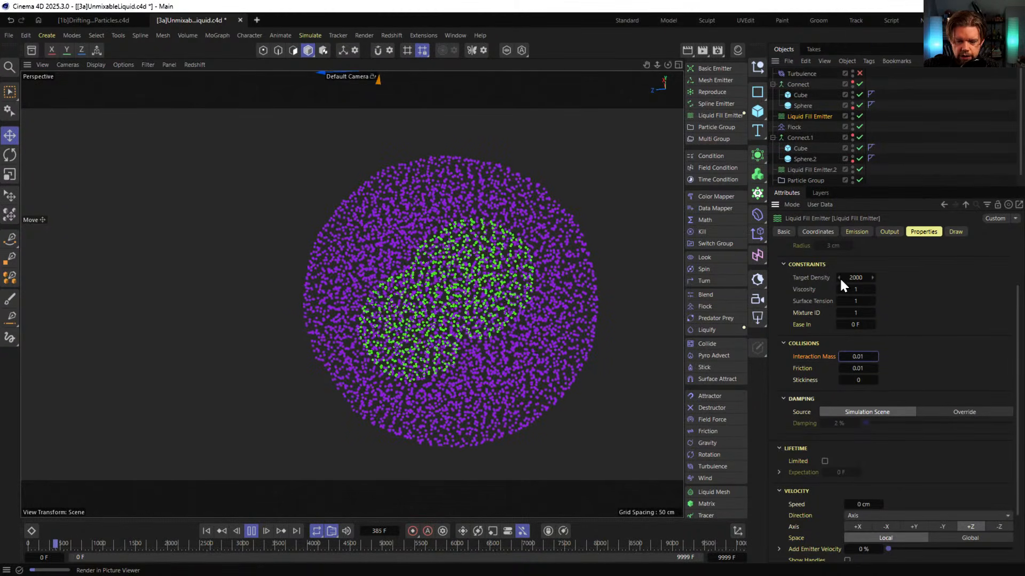
Set the Target Density of Liquid Fill Emitter to 1000 and its Interaction Mass to 1, keeping the particles in view
{"action": "right_click", "coordinate": [872, 277]}
{"action": "right_click", "coordinate": [862, 357]}
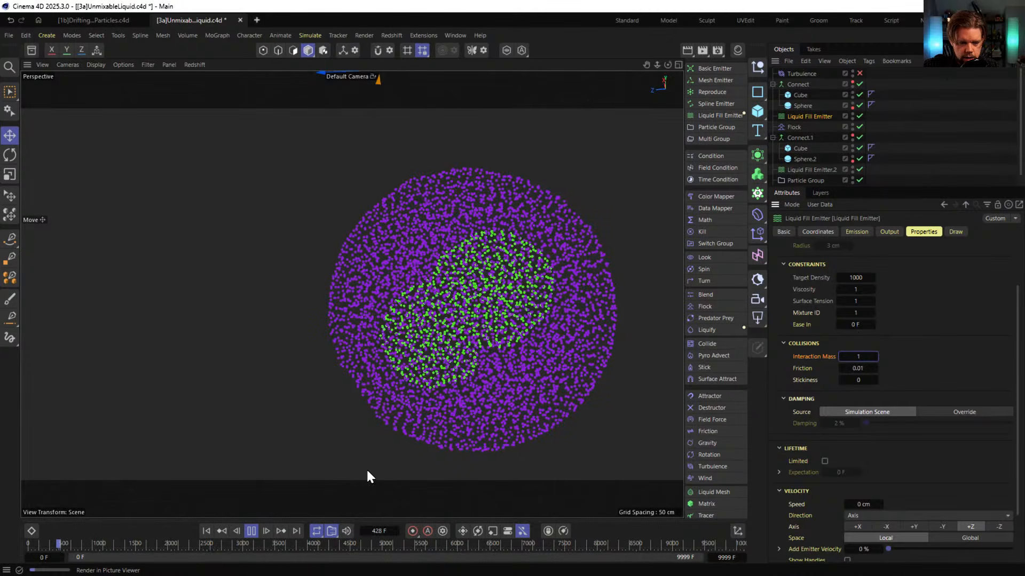
{"action": "middle_click_drag", "start_coordinate": [395, 311], "coordinate": [330, 293], "text": "alt"}
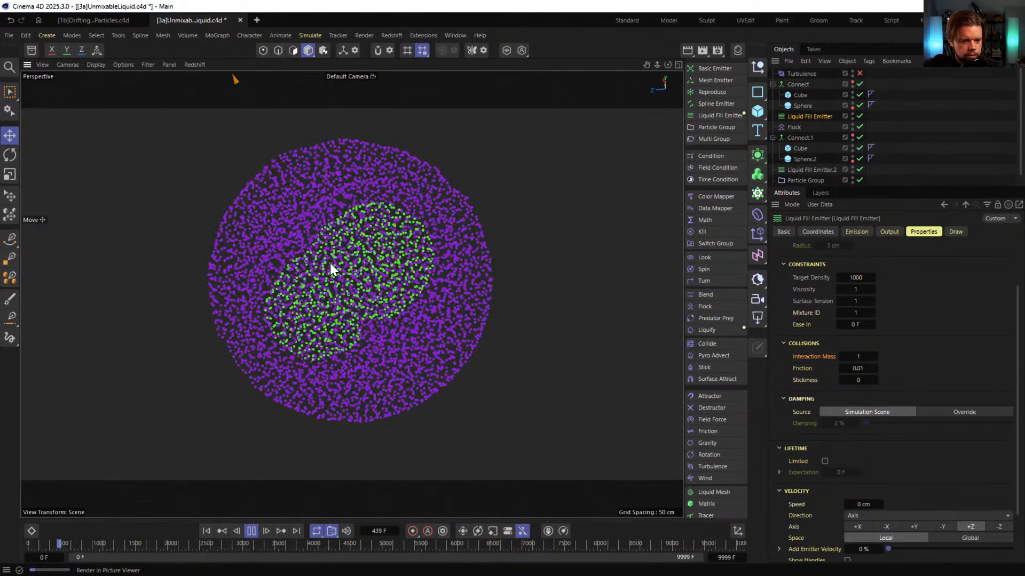
Enable the Turbulence modifier and restart the simulation from the first frame with the particles in view
{"action": "left_click", "coordinate": [206, 531]}
{"action": "left_click", "coordinate": [859, 73]}
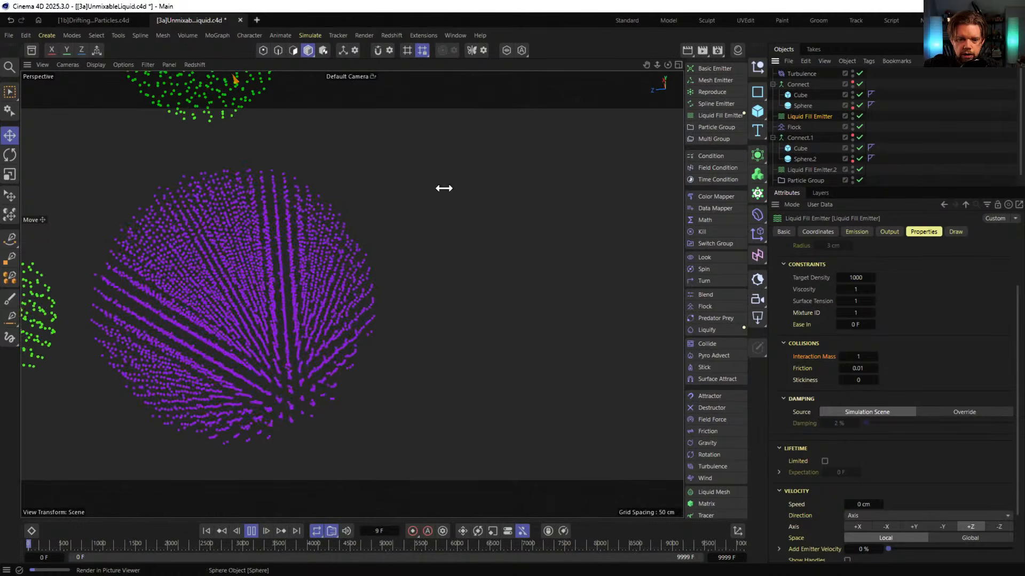
{"action": "middle_click_drag", "start_coordinate": [199, 272], "coordinate": [265, 318], "text": "alt"}
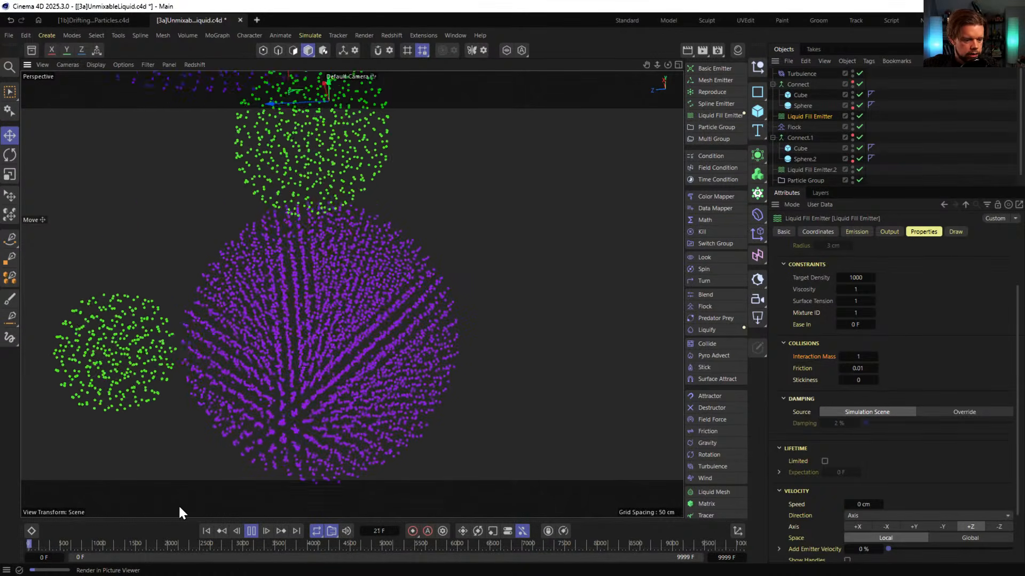
{"action": "left_click", "coordinate": [206, 531]}
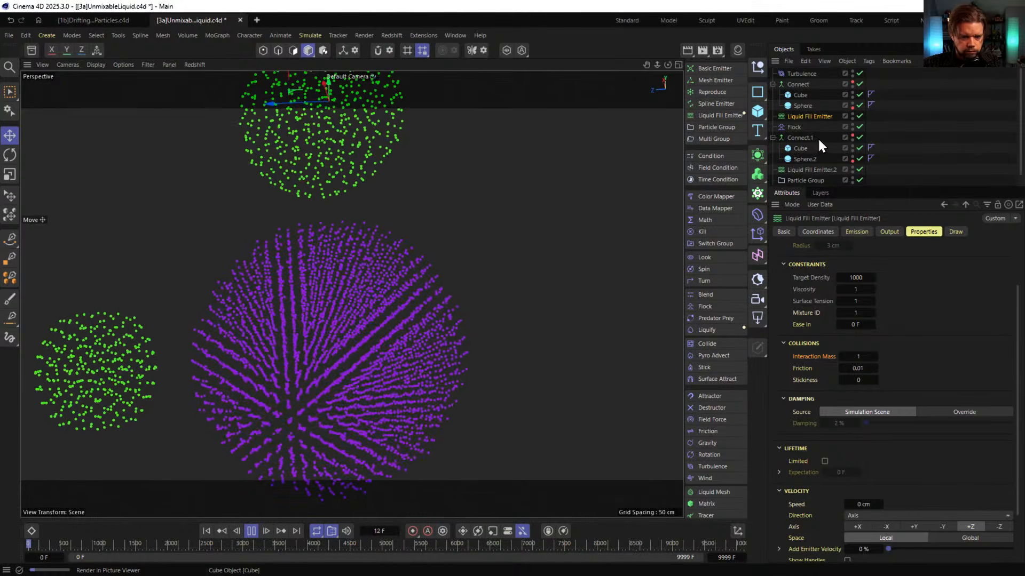
Set the draw size of the Particle Group's dots to 4 and clear the selection
{"action": "left_click", "coordinate": [804, 180]}
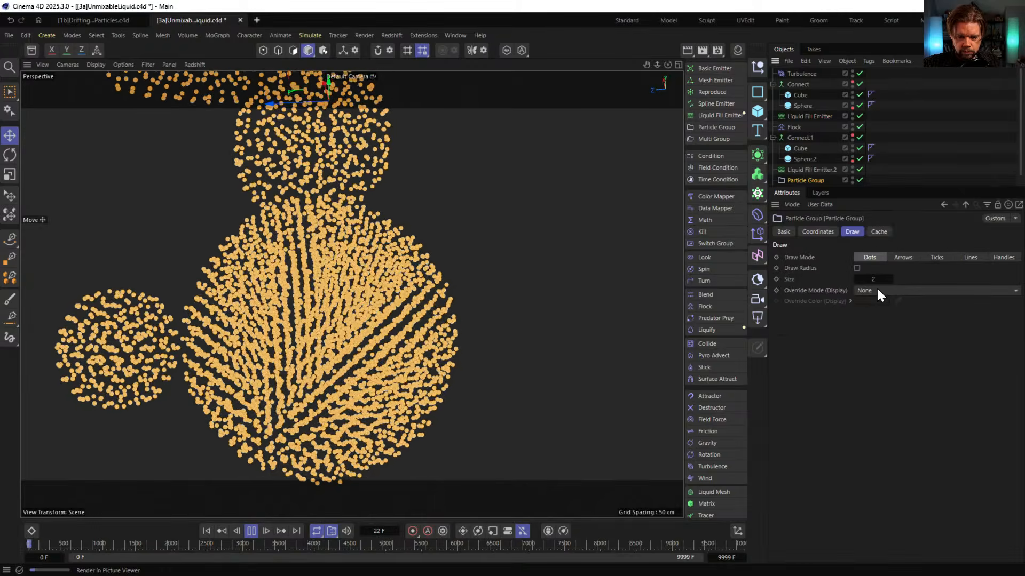
{"action": "left_click", "coordinate": [872, 279]}
{"action": "type", "text": "4"}
{"action": "left_click", "coordinate": [919, 141]}
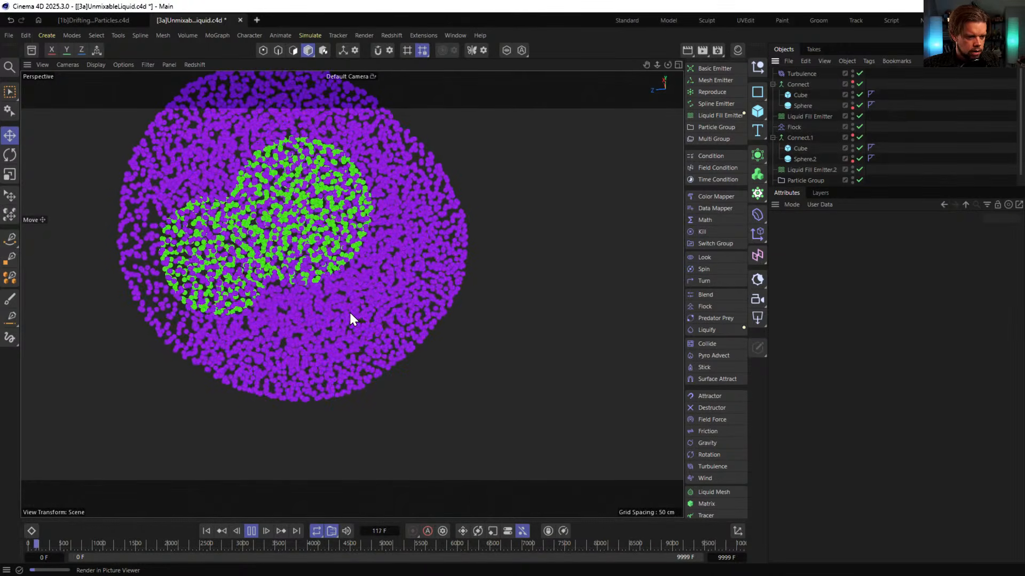
Copy the liquid property values of Liquid Fill Emitter.2 onto Liquid Fill Emitter, keeping Target Density 500 and Mixture ID 1, and replay the simulation
{"action": "left_click", "coordinate": [809, 116]}
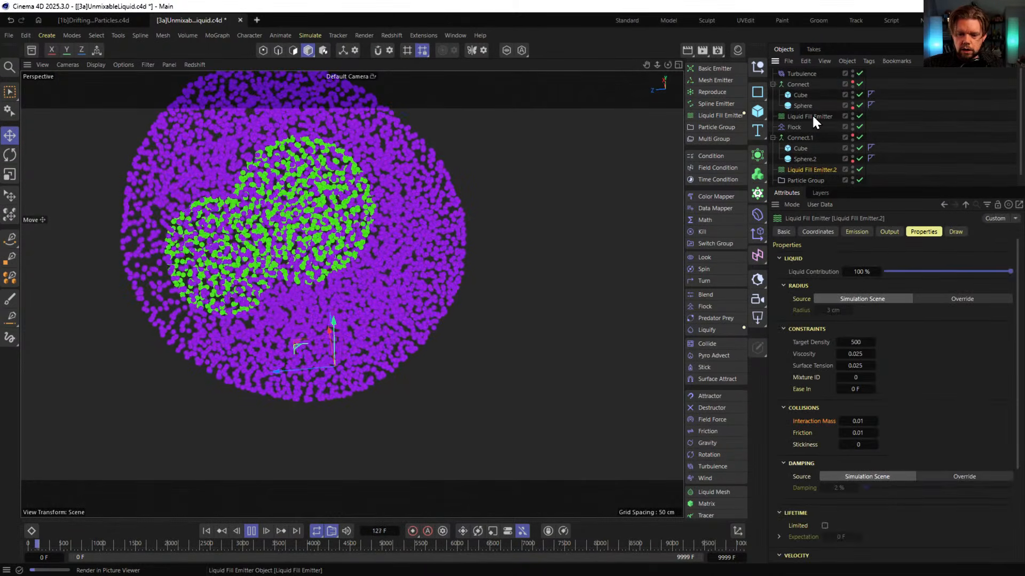
{"action": "left_click", "coordinate": [811, 169]}
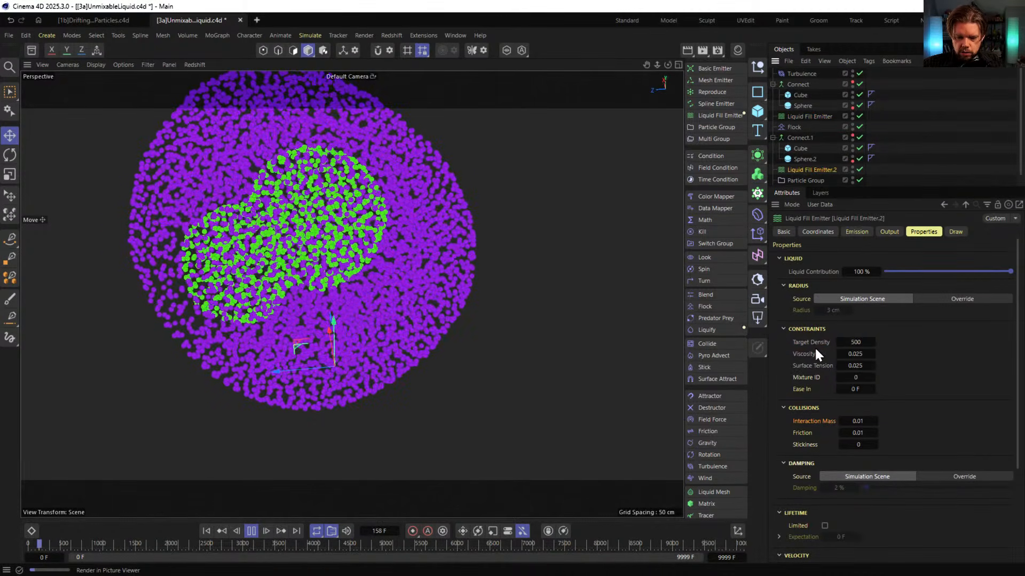
{"action": "right_click", "coordinate": [809, 341]}
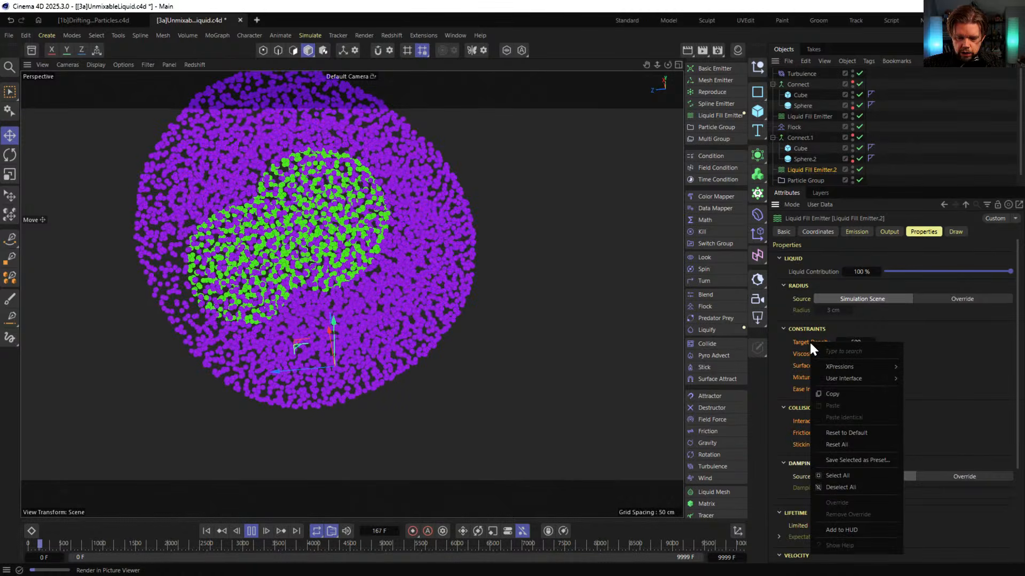
{"action": "left_click", "coordinate": [831, 394]}
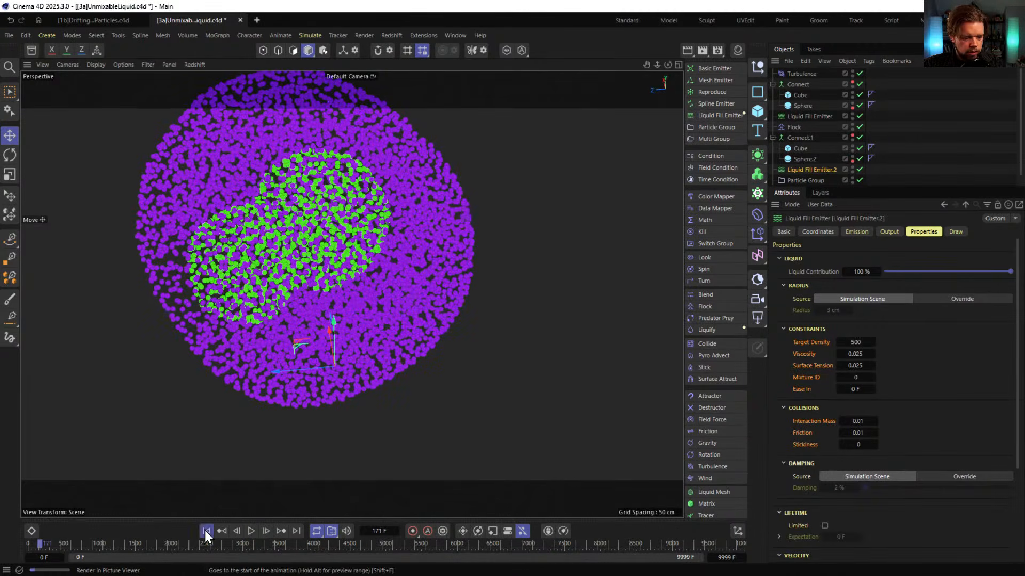
{"action": "left_click", "coordinate": [206, 530]}
{"action": "right_click", "coordinate": [825, 346]}
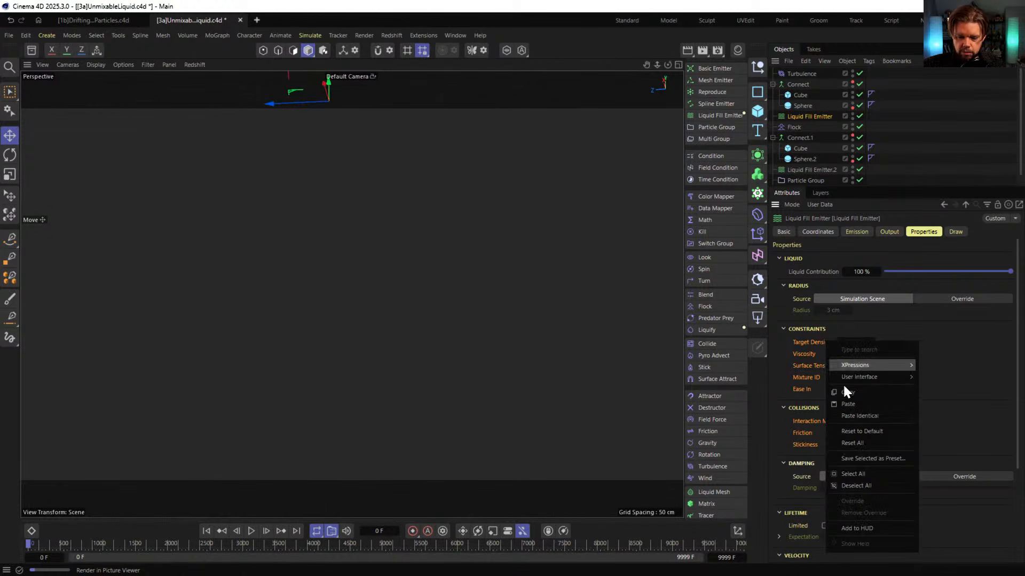
{"action": "left_click", "coordinate": [854, 405]}
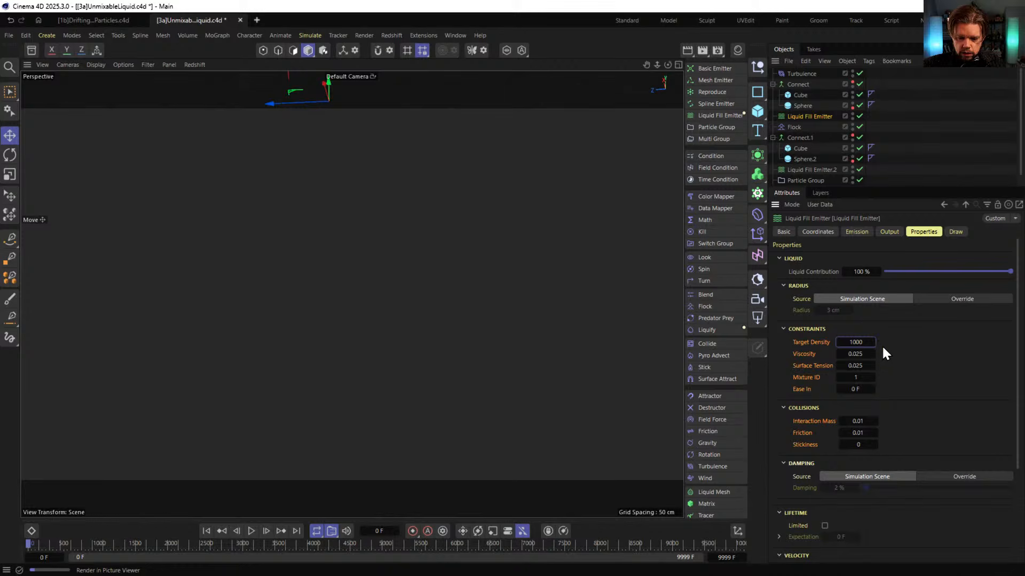
{"action": "key", "text": "ctrl+z"}
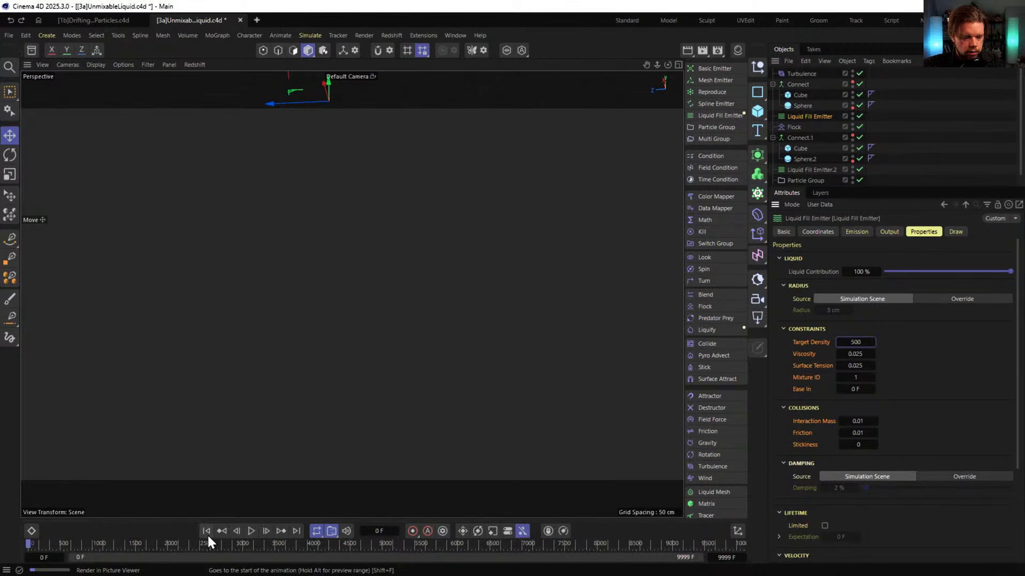
{"action": "left_click", "coordinate": [251, 531]}
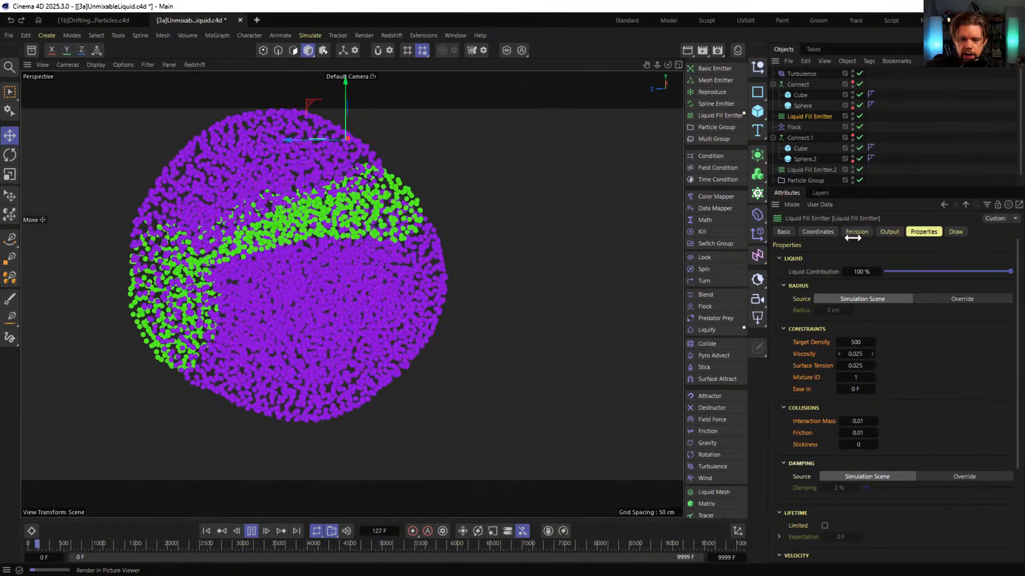
Set Viscosity and Surface Tension of Liquid Fill Emitter to 0.1 and restart the simulation
{"action": "double_click", "coordinate": [867, 354]}
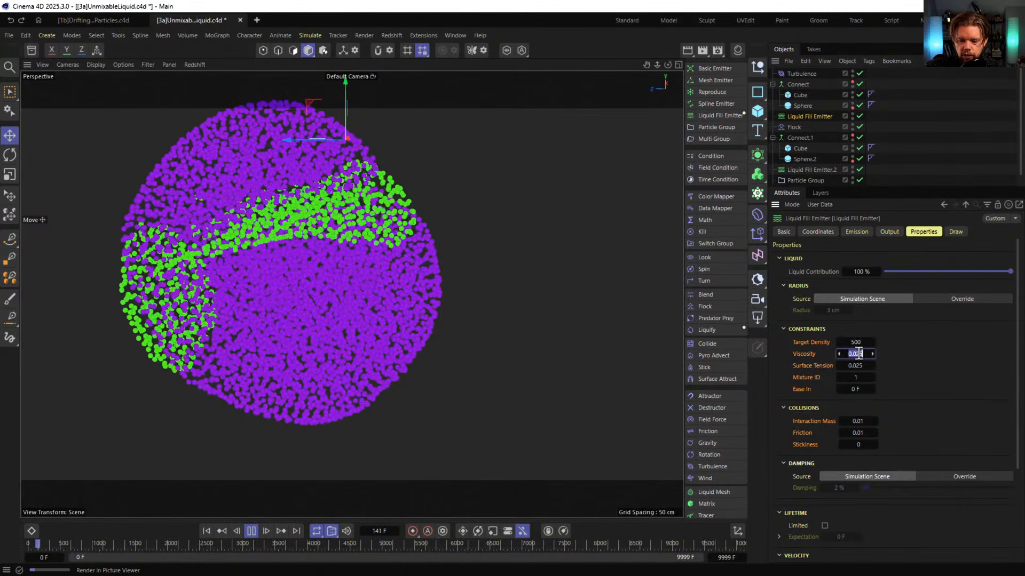
{"action": "left_click", "coordinate": [866, 356]}
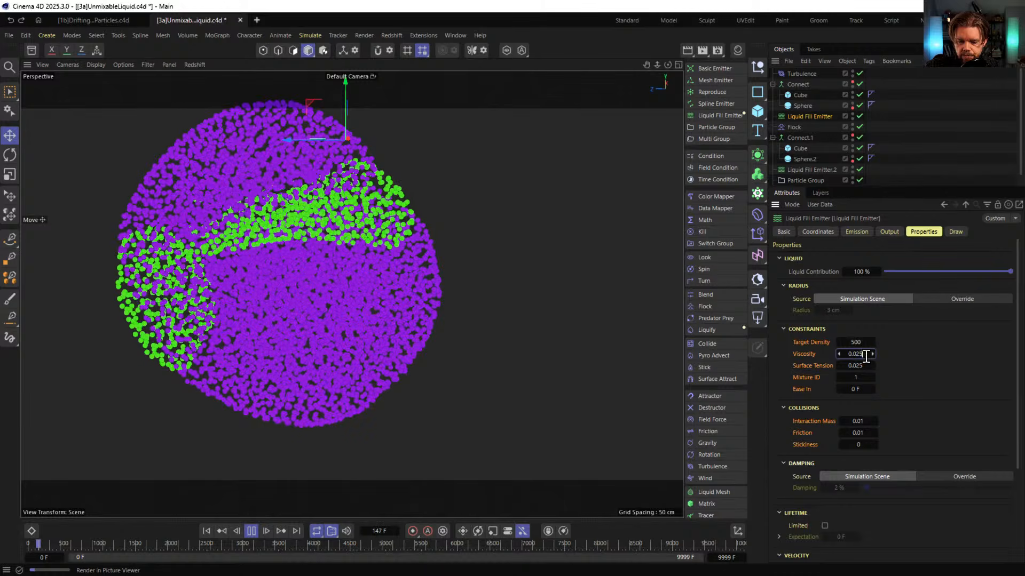
{"action": "type", "text": "1"}
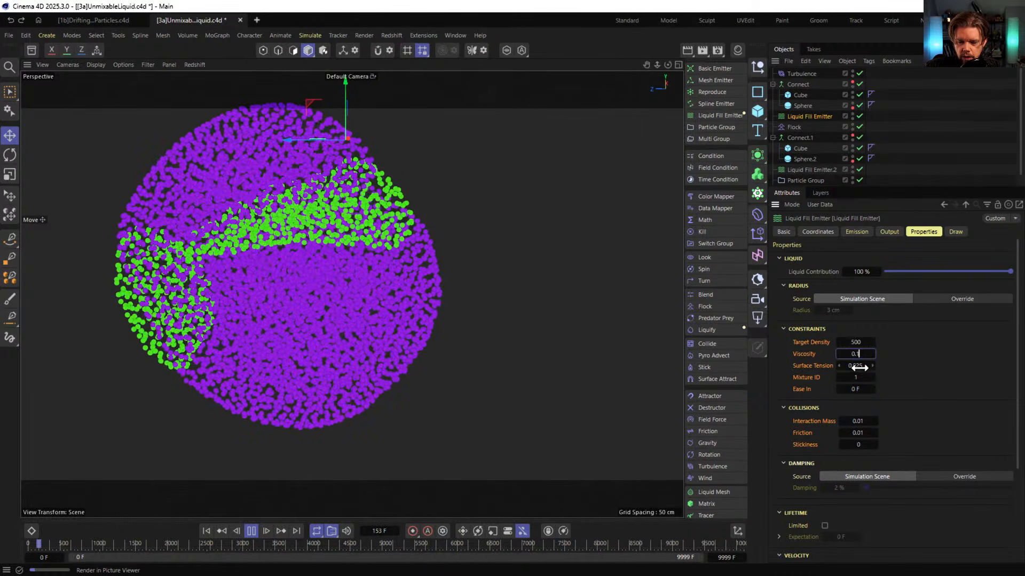
{"action": "double_click", "coordinate": [859, 365]}
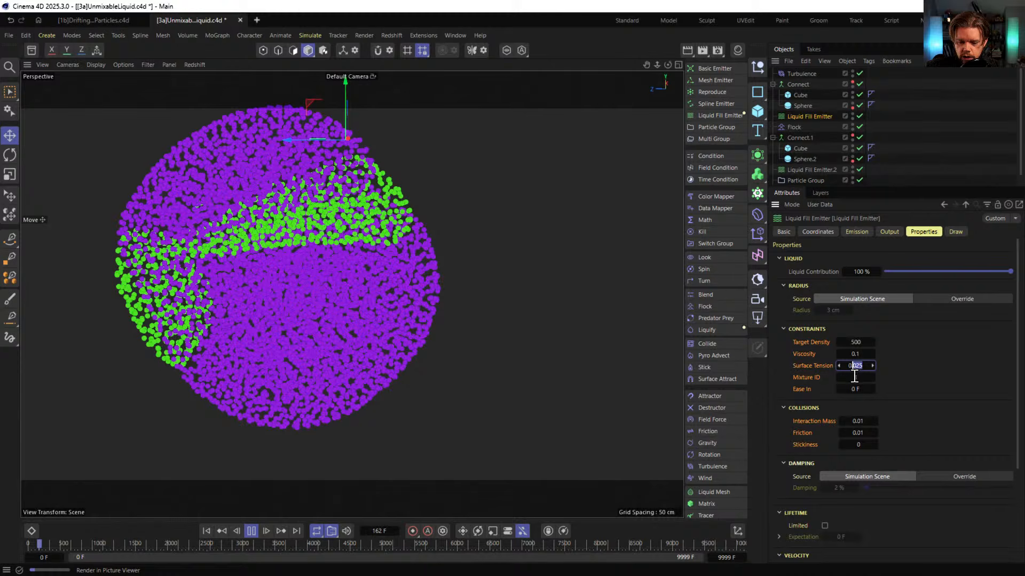
{"action": "type", "text": "0.1"}
{"action": "key", "text": "Return"}
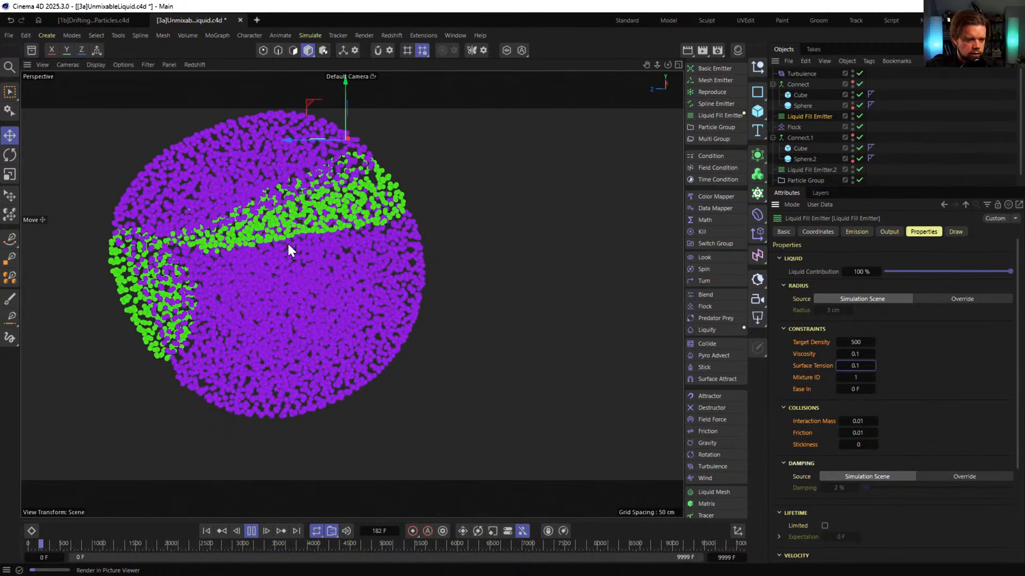
{"action": "left_click", "coordinate": [207, 531]}
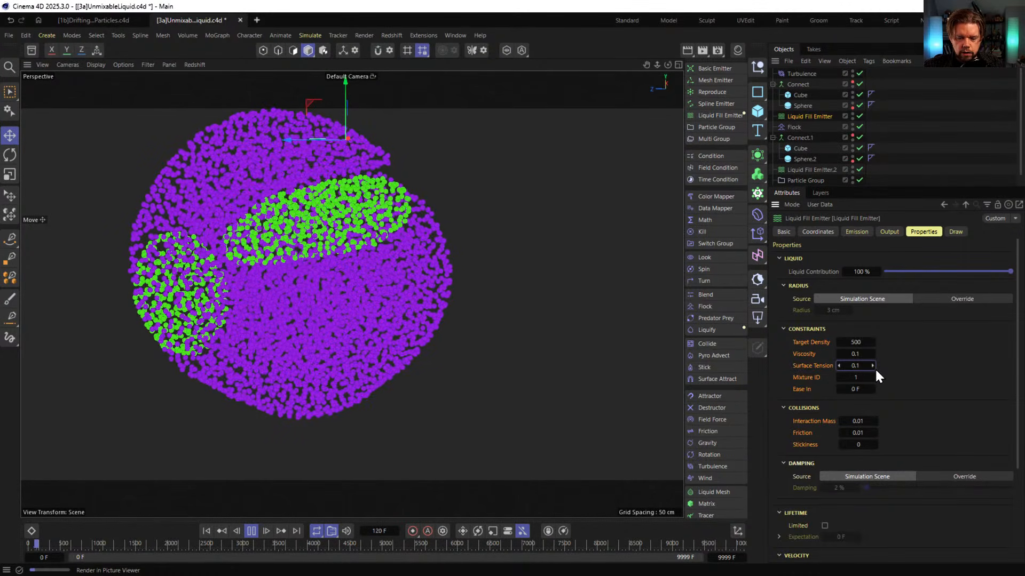
Return Viscosity and Surface Tension of Liquid Fill Emitter to 0.025 and its Target Density to 500
{"action": "left_click", "coordinate": [855, 353]}
{"action": "type", "text": ".025"}
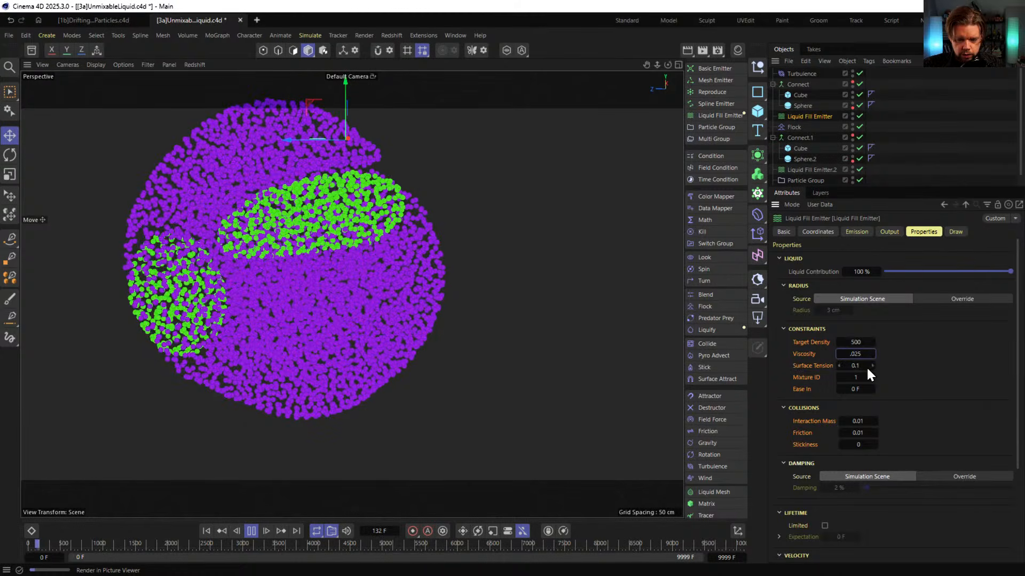
{"action": "left_click", "coordinate": [866, 366]}
{"action": "type", "text": "0.025"}
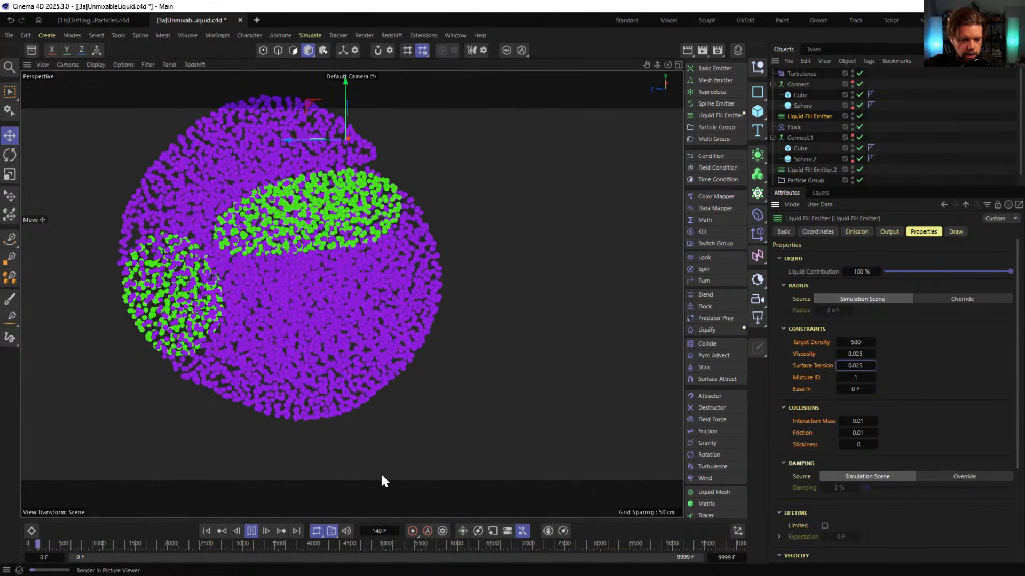
{"action": "key", "text": "Return"}
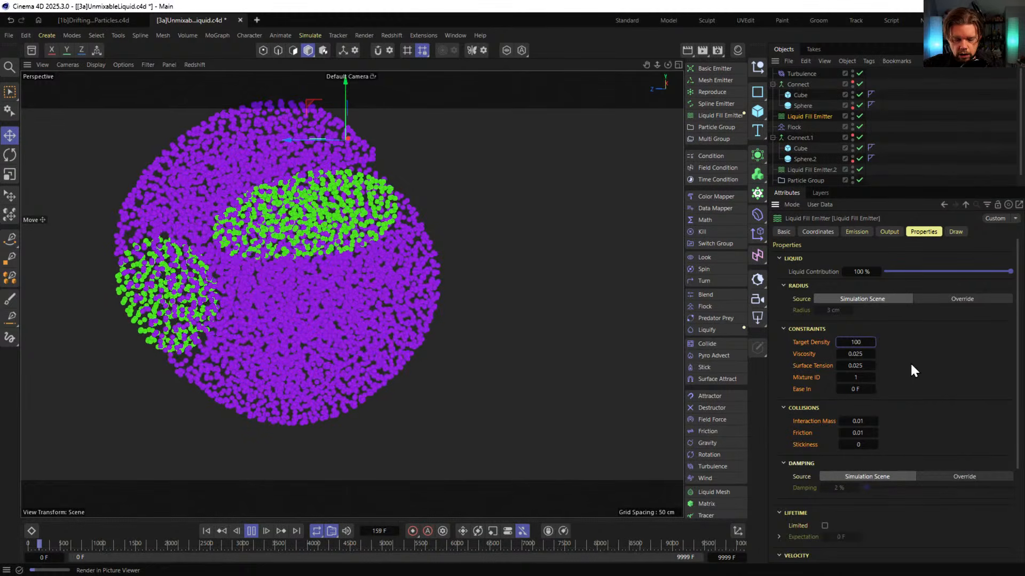
{"action": "double_click", "coordinate": [856, 342]}
{"action": "type", "text": "500"}
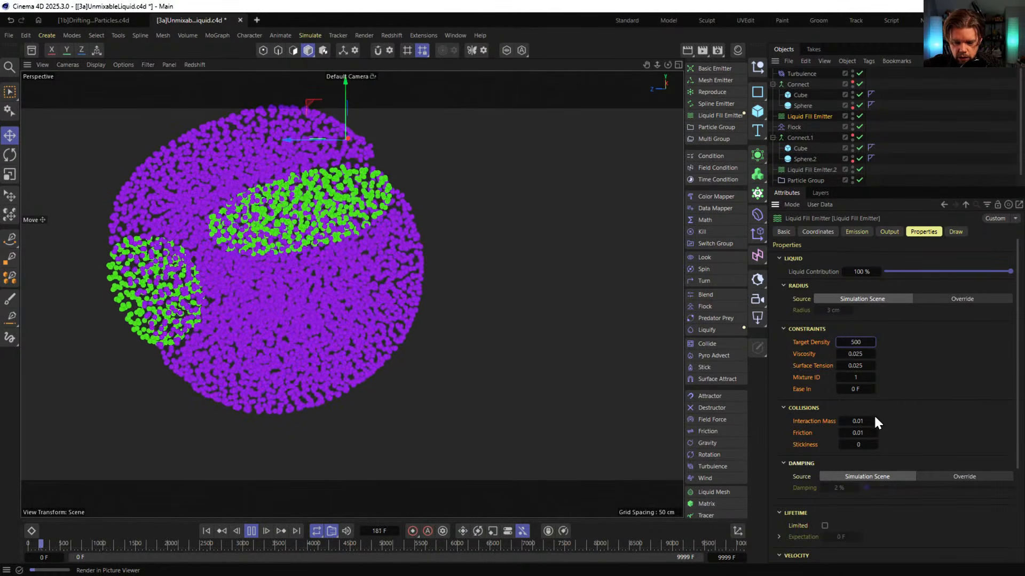
Try an Interaction Mass of 1 on Liquid Fill Emitter, replay the simulation and return the value to 0.01
{"action": "double_click", "coordinate": [857, 421]}
{"action": "type", "text": "1"}
{"action": "key", "text": "Return"}
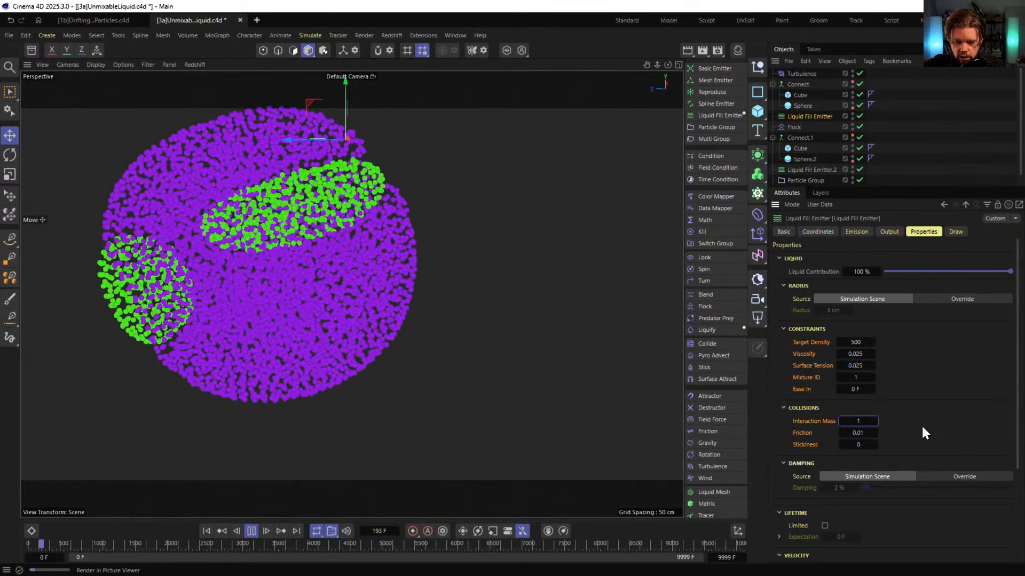
{"action": "left_click", "coordinate": [207, 530]}
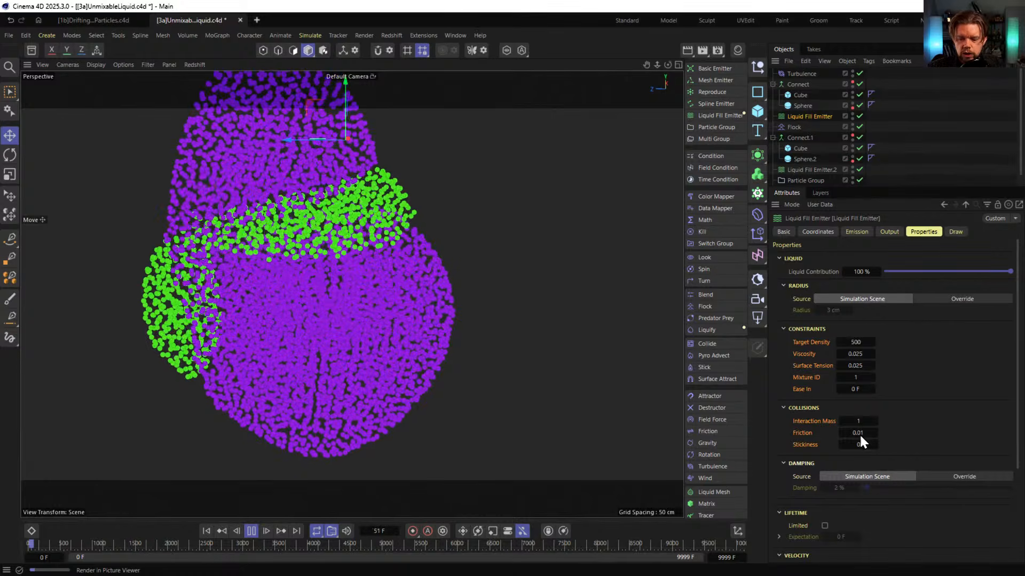
{"action": "left_click", "coordinate": [868, 421]}
{"action": "type", "text": "0.01"}
{"action": "key", "text": "Return"}
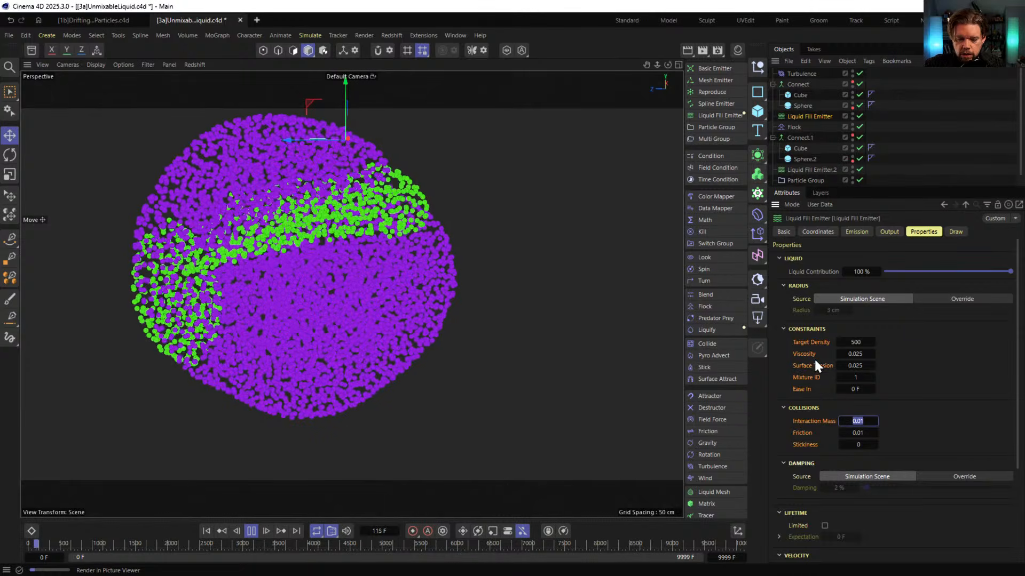
Set the Target Density of Liquid Fill Emitter to 1000 and restart the simulation from the first frame
{"action": "left_click", "coordinate": [814, 342]}
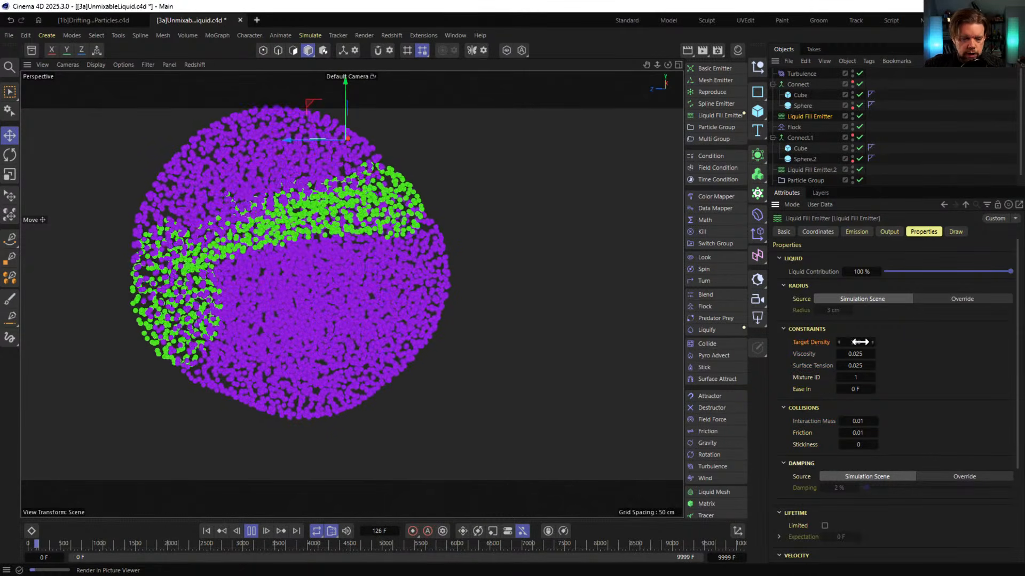
{"action": "left_click", "coordinate": [855, 342]}
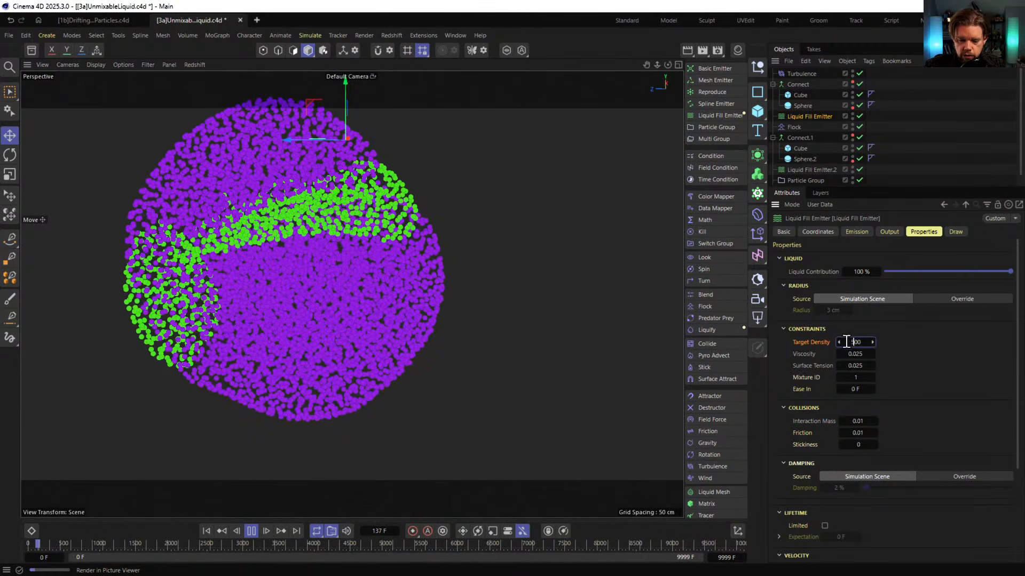
{"action": "type", "text": "1000"}
{"action": "key", "text": "Return"}
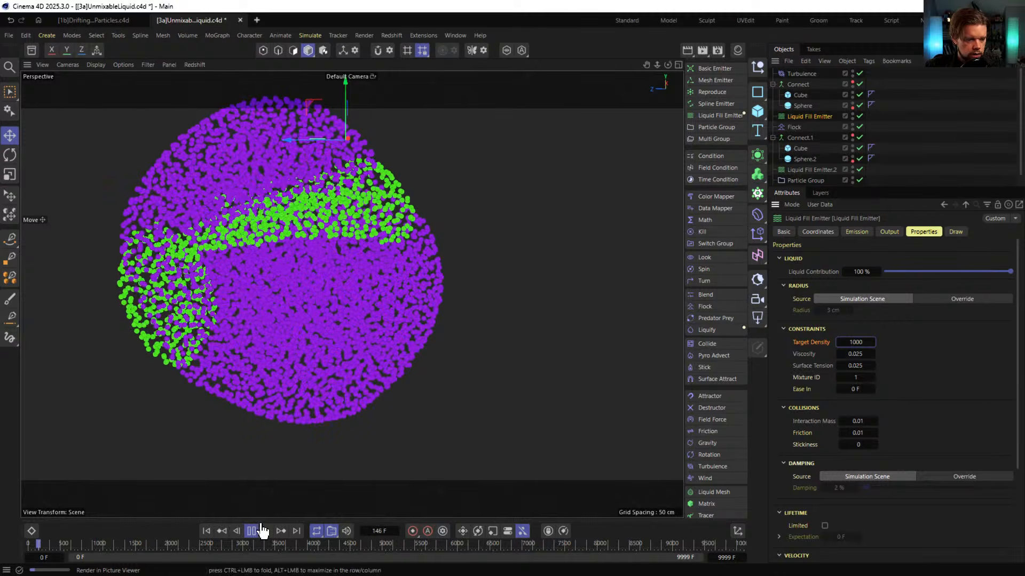
{"action": "left_click", "coordinate": [206, 532]}
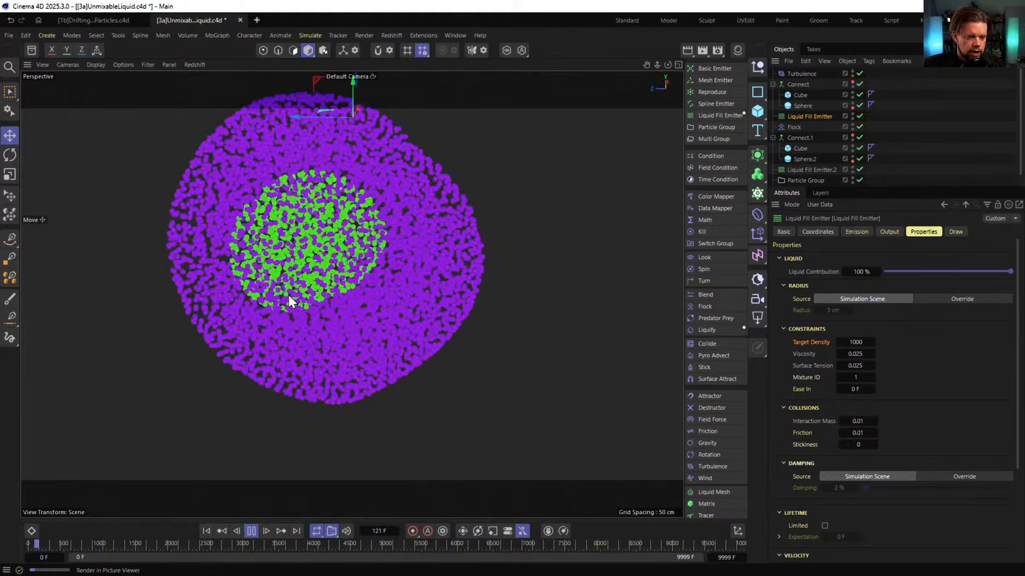
Return the simulation to the first frame and make the Connect.1 cube and sphere visible in the viewport
{"action": "left_click", "coordinate": [322, 272]}
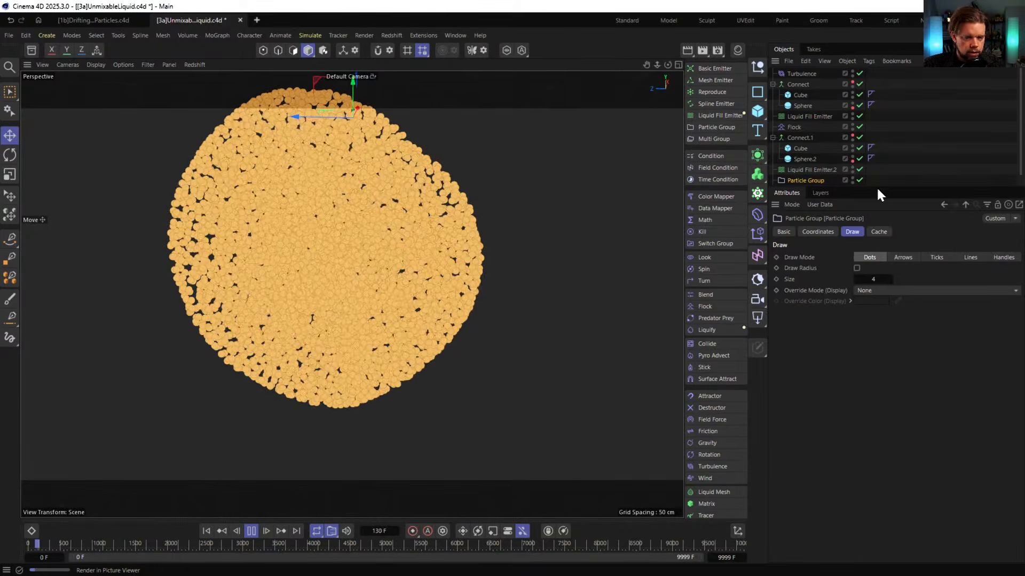
{"action": "left_click", "coordinate": [921, 138]}
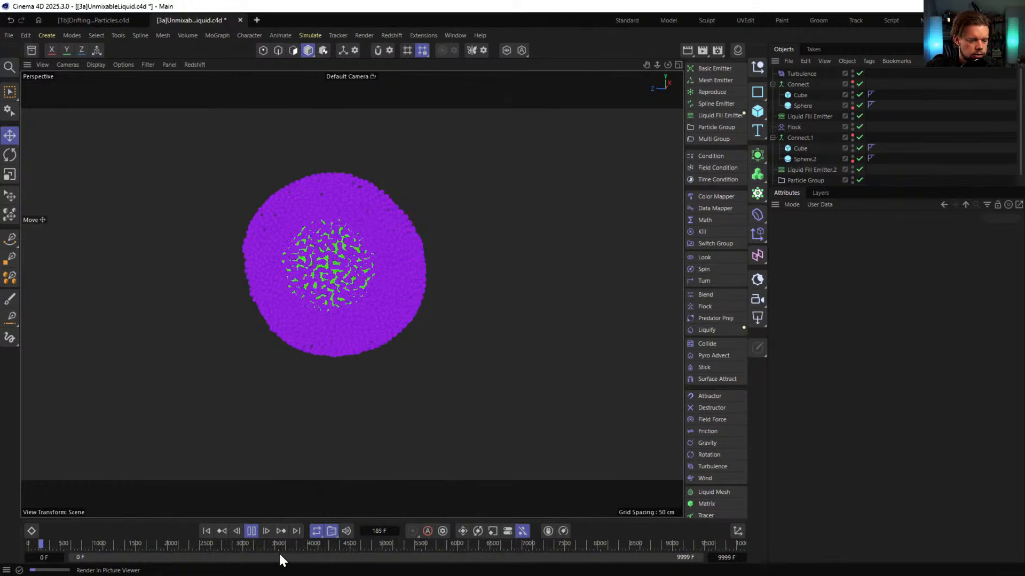
{"action": "left_click", "coordinate": [206, 532]}
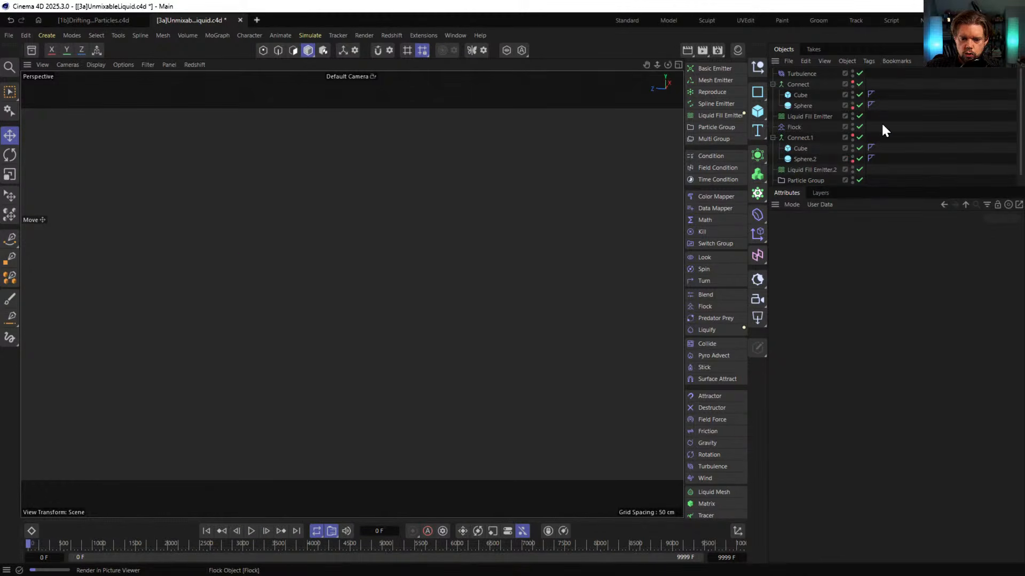
{"action": "left_click", "coordinate": [851, 134]}
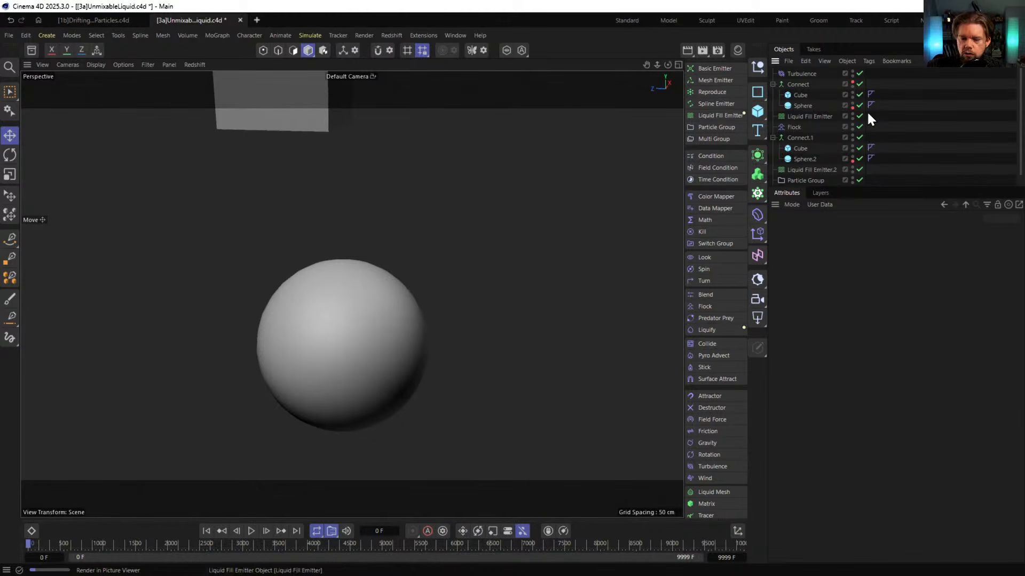
{"action": "right_click_drag", "start_coordinate": [395, 194], "coordinate": [310, 241], "text": "alt"}
{"action": "middle_click_drag", "start_coordinate": [330, 251], "coordinate": [392, 311], "text": "alt"}
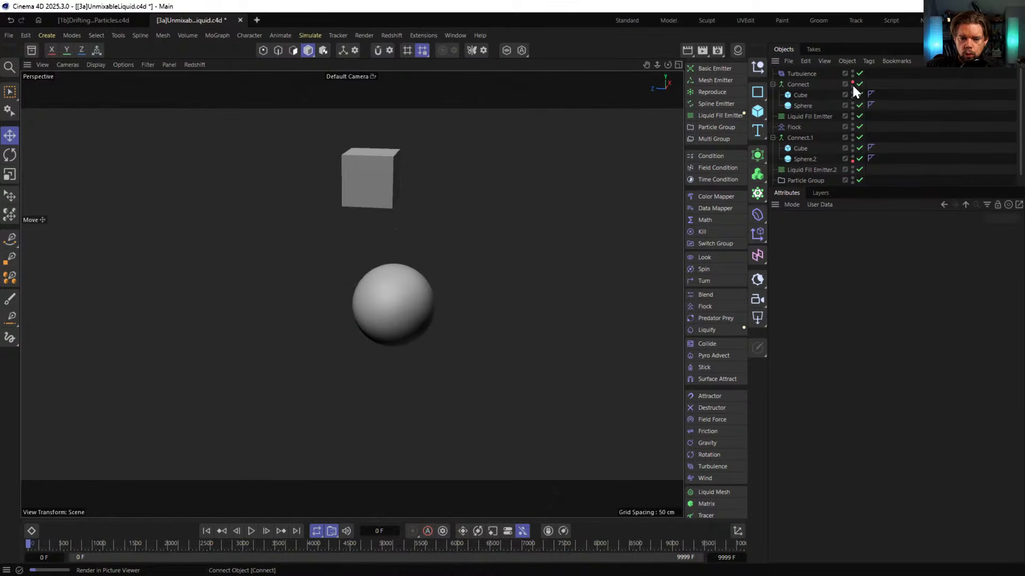
Move the Connect object about 164 cm up and away from the large sphere, and place its small cube just beneath that sphere
{"action": "middle_click_drag", "start_coordinate": [315, 261], "coordinate": [325, 266], "text": "alt"}
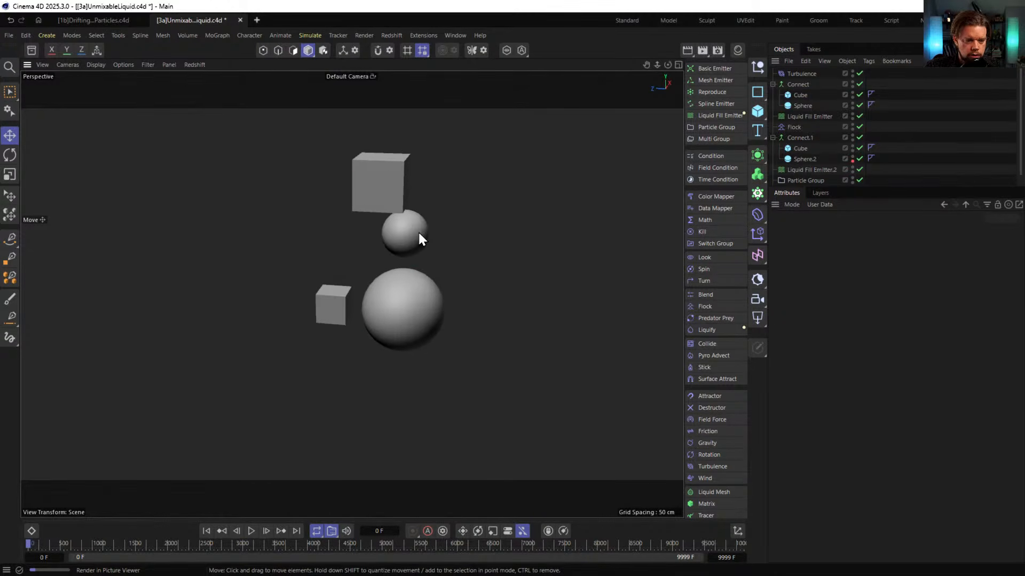
{"action": "left_click", "coordinate": [420, 234]}
{"action": "left_click", "coordinate": [801, 95]}
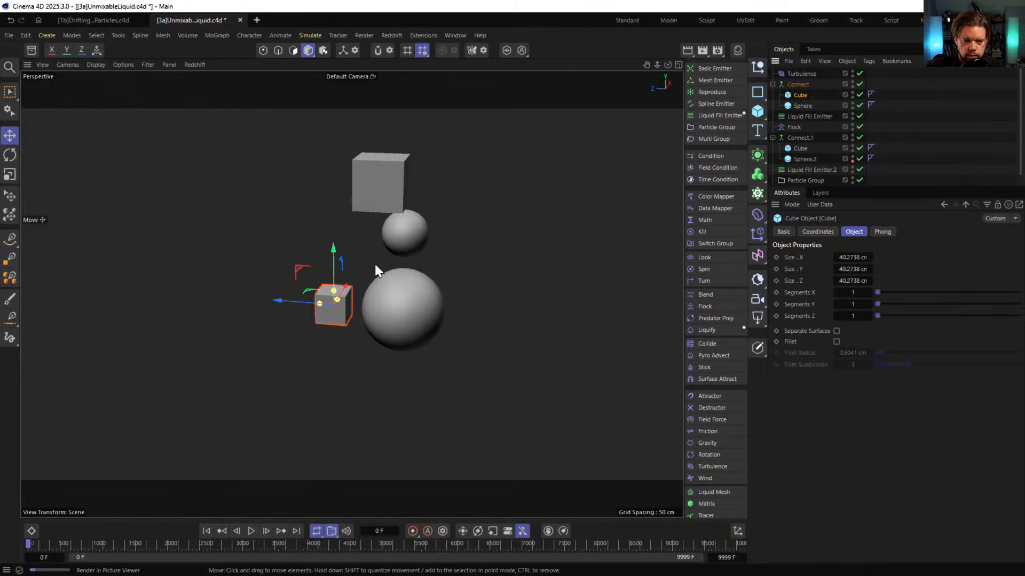
{"action": "left_click", "coordinate": [403, 227]}
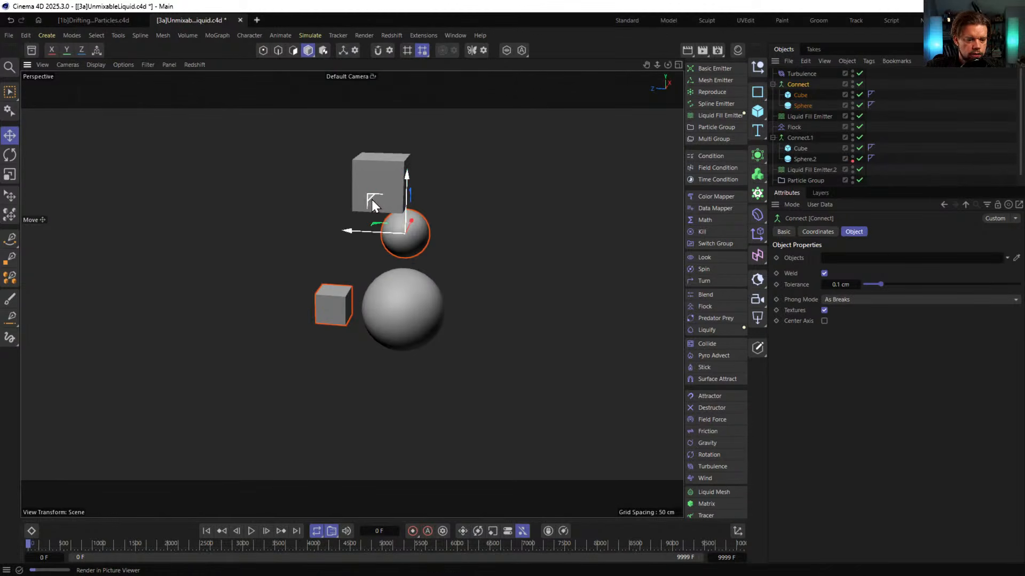
{"action": "left_click_drag", "start_coordinate": [372, 199], "coordinate": [483, 122]}
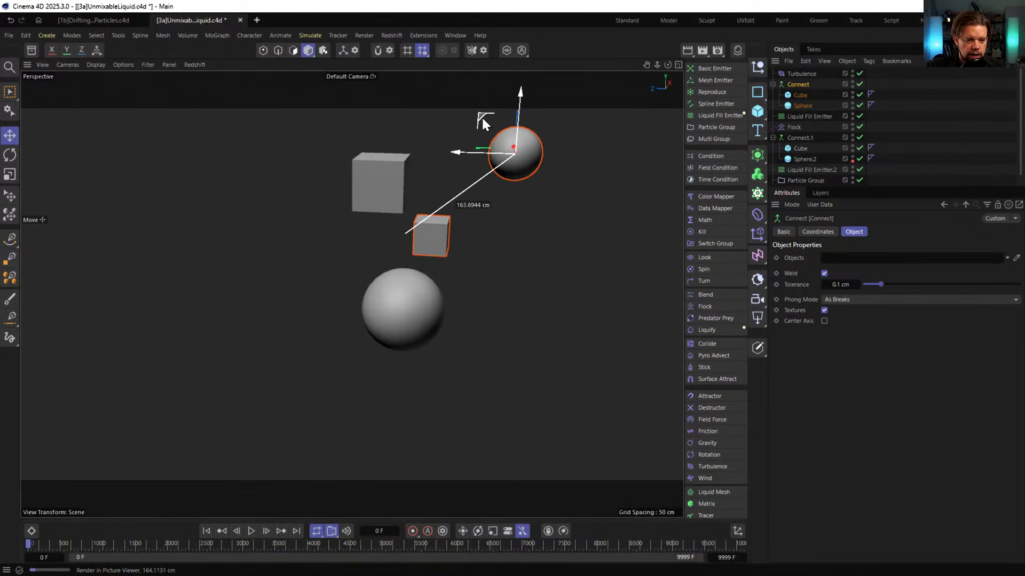
{"action": "left_click", "coordinate": [801, 96]}
{"action": "left_click_drag", "start_coordinate": [401, 198], "coordinate": [331, 332]}
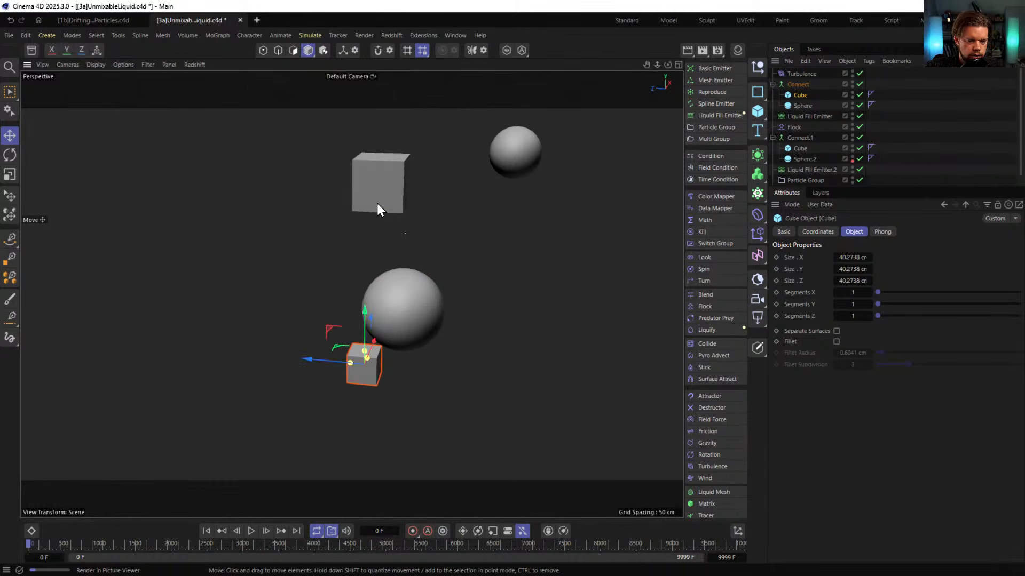
Move the large cube of Connect.1 up so it sits directly beside the small sphere
{"action": "left_click", "coordinate": [377, 204]}
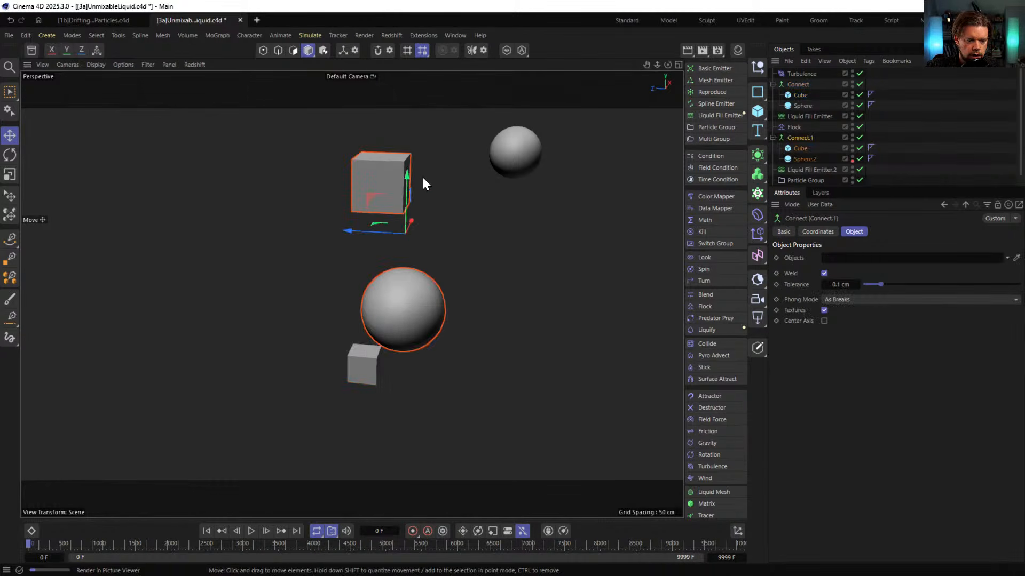
{"action": "left_click", "coordinate": [799, 149]}
{"action": "left_click_drag", "start_coordinate": [347, 146], "coordinate": [425, 110]}
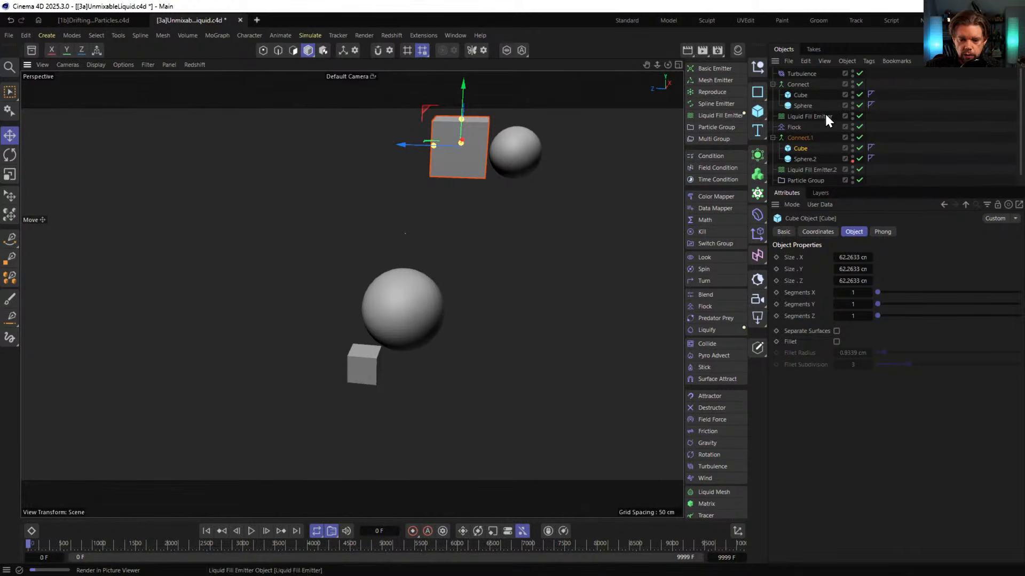
Move the small cube of Connect and Sphere.2 together, farther down and away from the upper cube and sphere
{"action": "left_click", "coordinate": [800, 95], "text": "ctrl"}
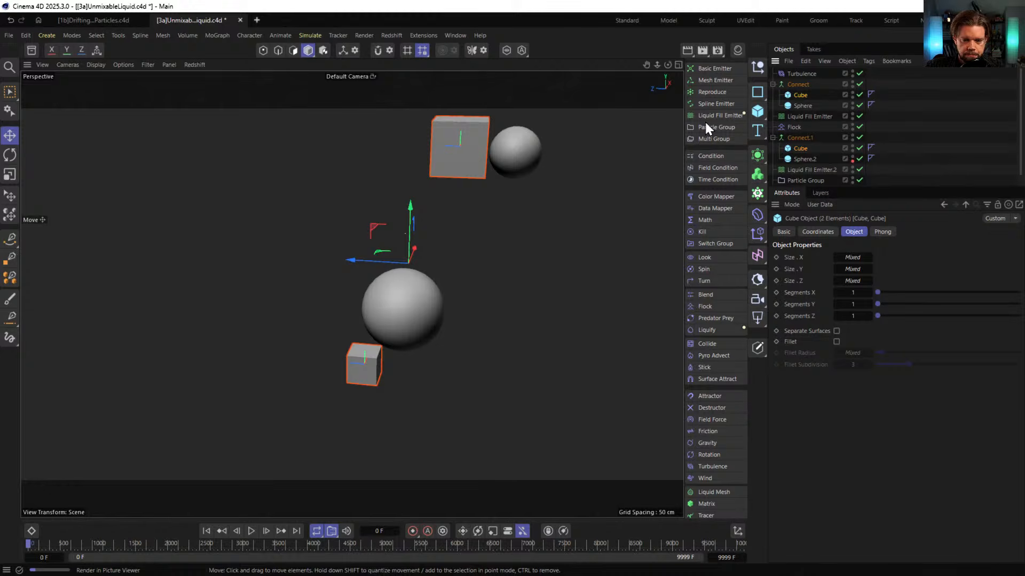
{"action": "left_click", "coordinate": [800, 106]}
{"action": "left_click", "coordinate": [801, 95], "text": "ctrl"}
{"action": "left_click", "coordinate": [801, 95]}
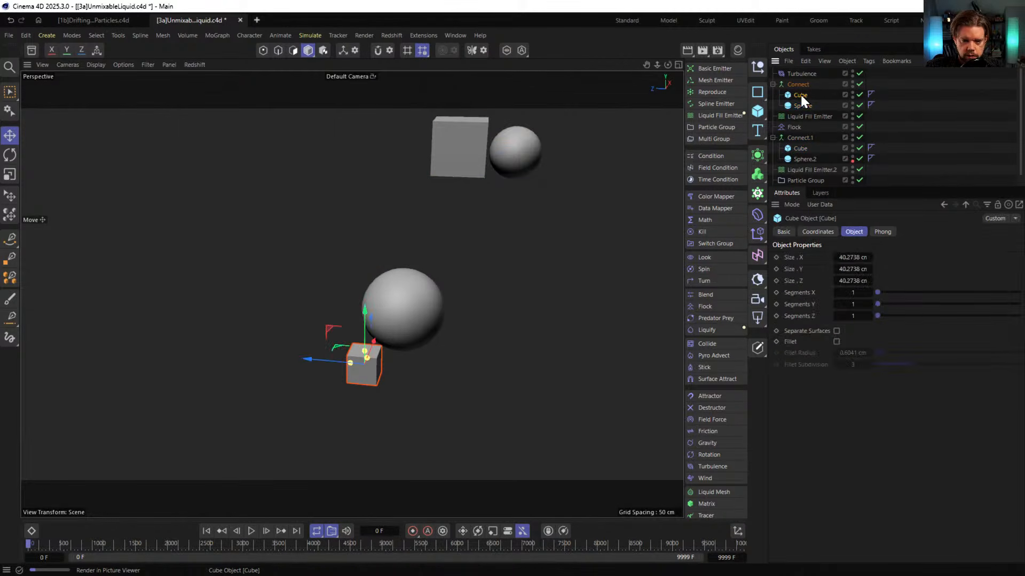
{"action": "left_click", "coordinate": [803, 159], "text": "ctrl"}
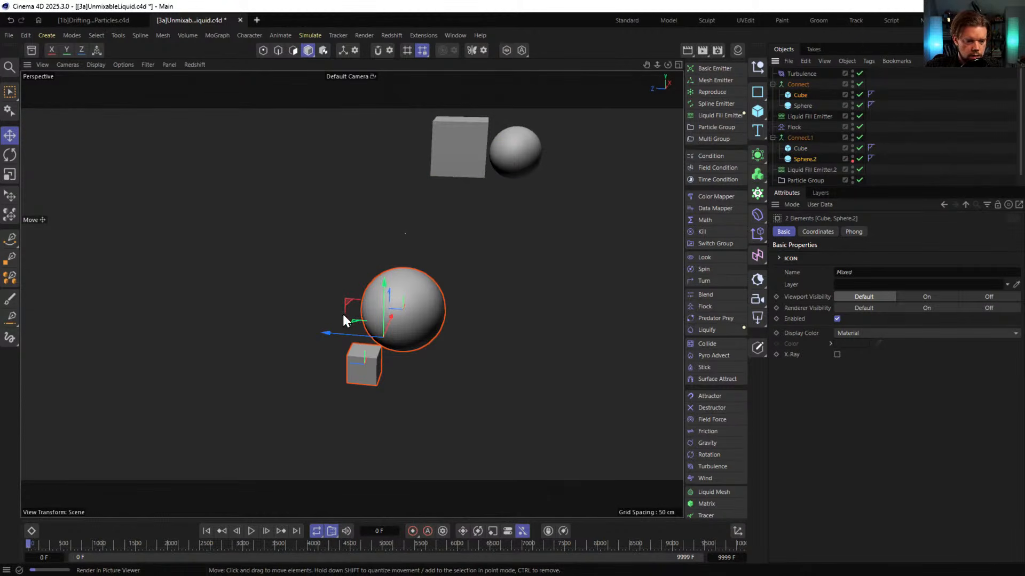
{"action": "left_click_drag", "start_coordinate": [344, 301], "coordinate": [275, 326]}
Set the Flock's cohesion and velocity alignment radii to 555 cm, both of their strengths to 0.5 and Separation Strength to 1
{"action": "left_click", "coordinate": [796, 127]}
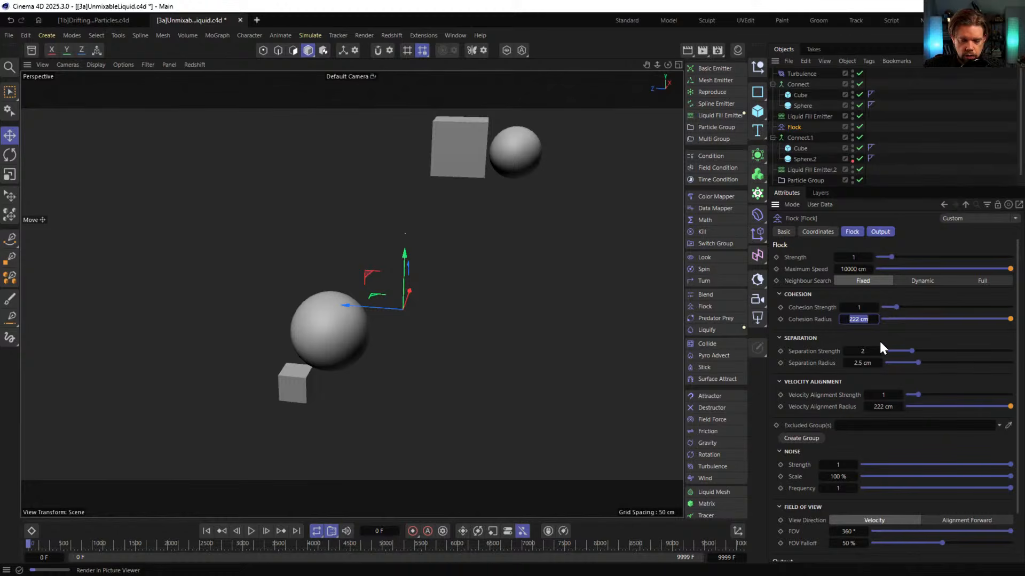
{"action": "type", "text": "555"}
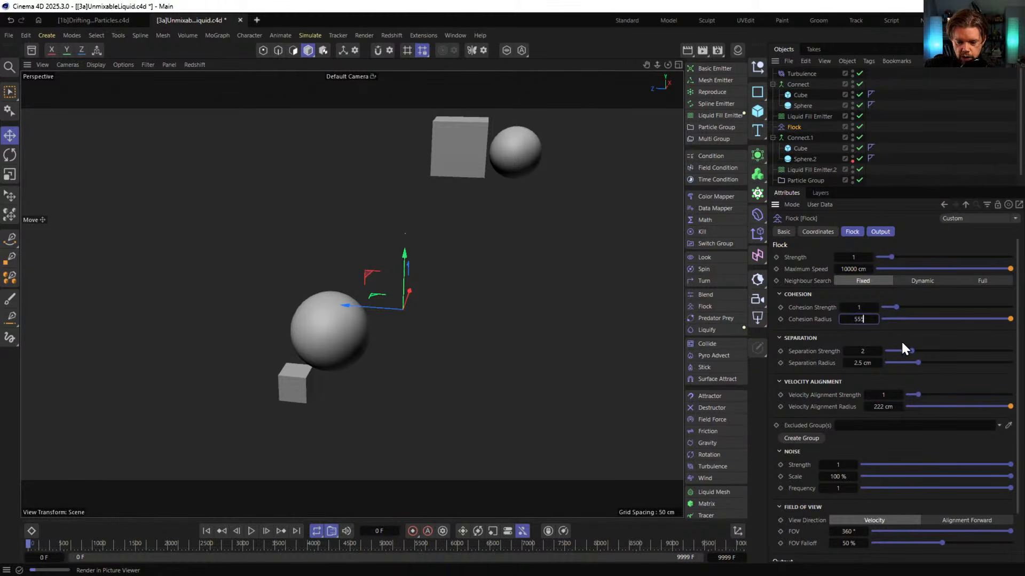
{"action": "left_click", "coordinate": [883, 407]}
{"action": "type", "text": "555"}
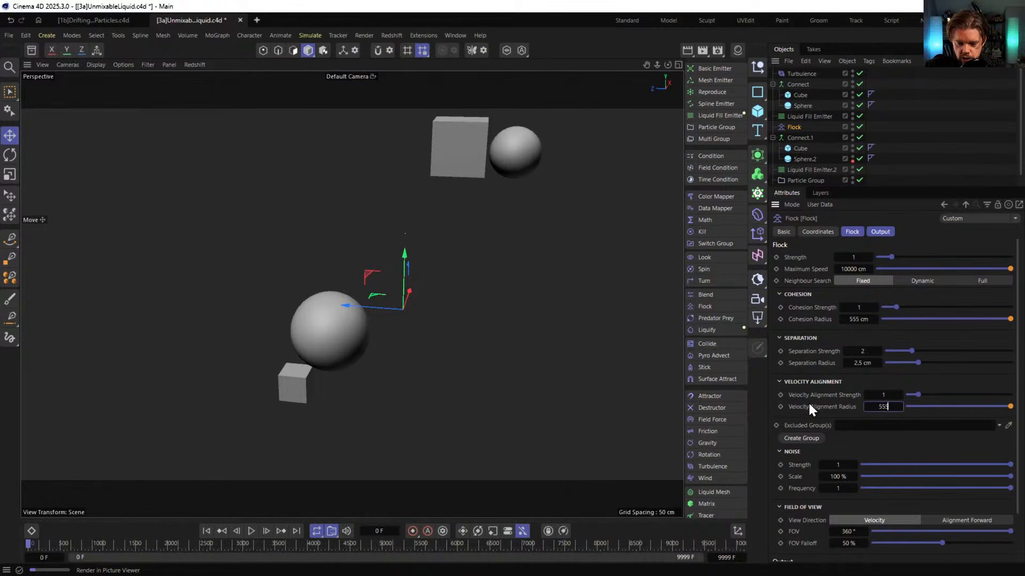
{"action": "left_click", "coordinate": [808, 407]}
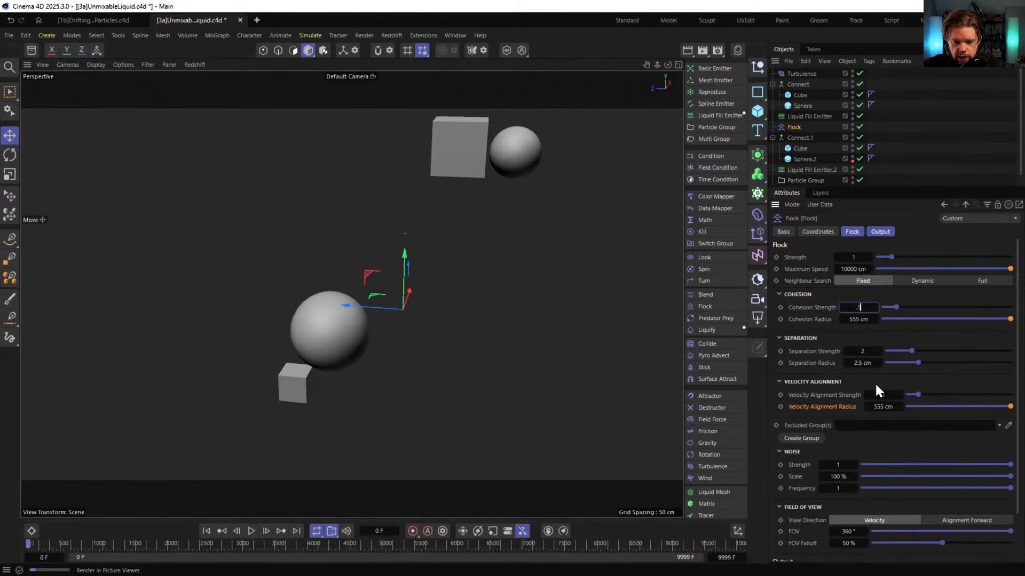
{"action": "left_click", "coordinate": [848, 382]}
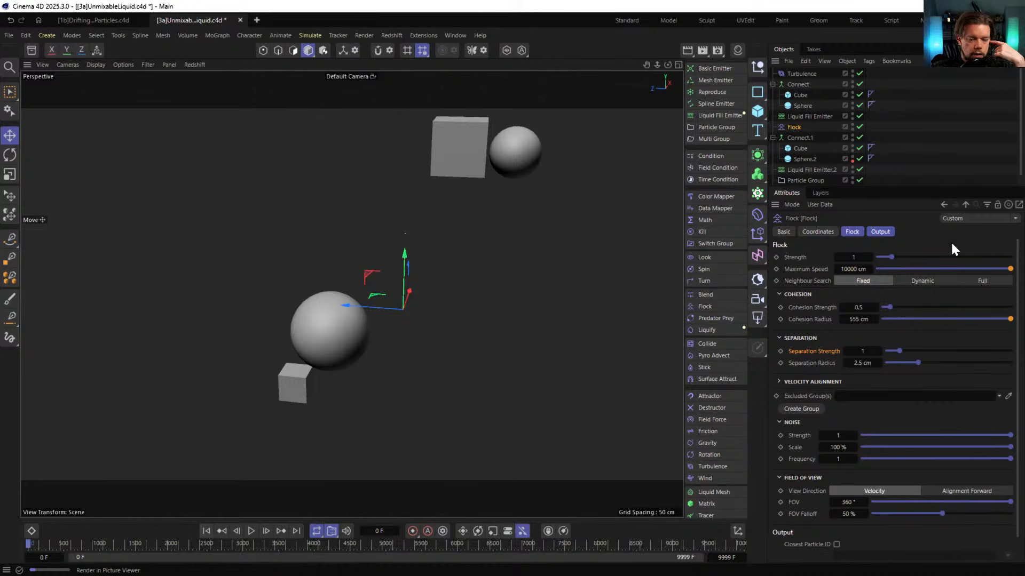
Hide the geometry of Connect and Connect.1 in the viewport and save the project
{"action": "left_click", "coordinate": [852, 135]}
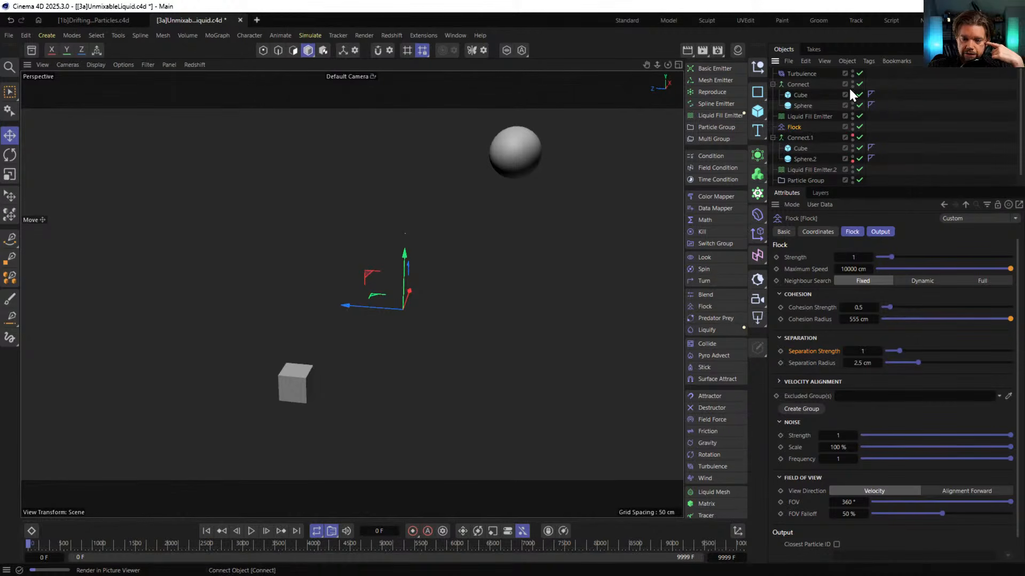
{"action": "left_click", "coordinate": [852, 81]}
{"action": "left_click", "coordinate": [645, 244]}
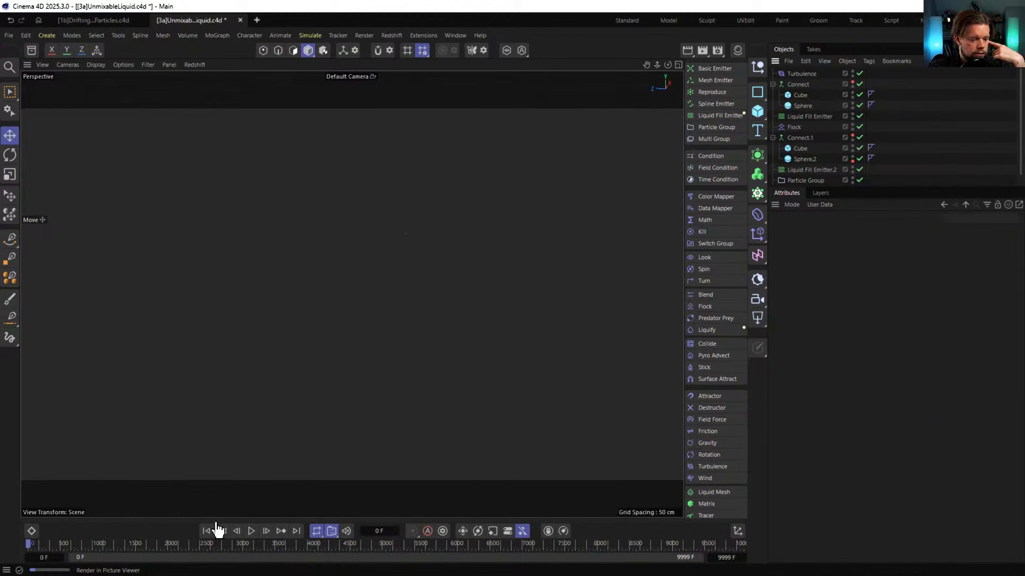
{"action": "key", "text": "ctrl+s"}
Play the simulation briefly to check how the two liquid clusters attract, and return to the first frame
{"action": "left_click", "coordinate": [251, 531]}
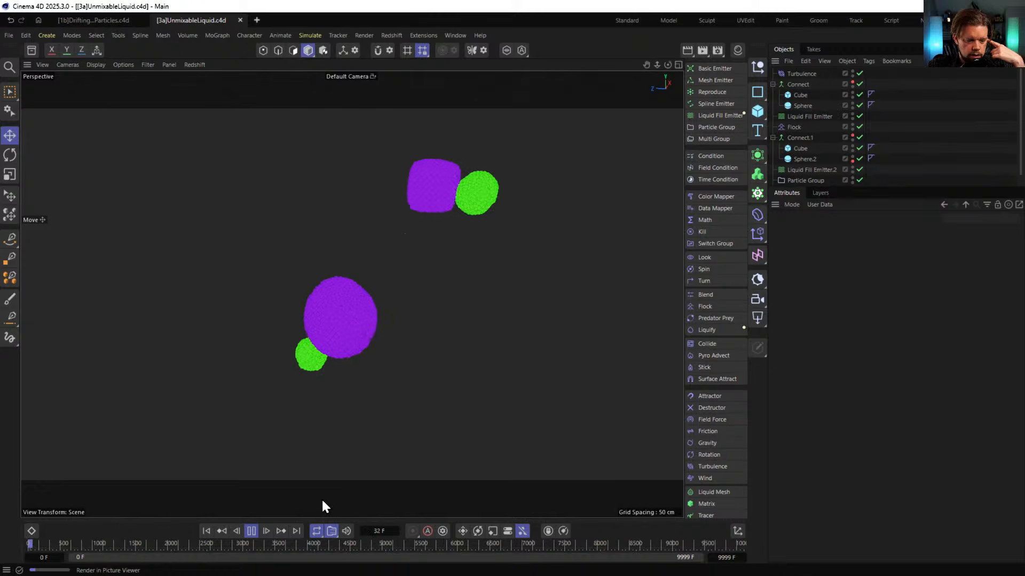
{"action": "left_click", "coordinate": [251, 529]}
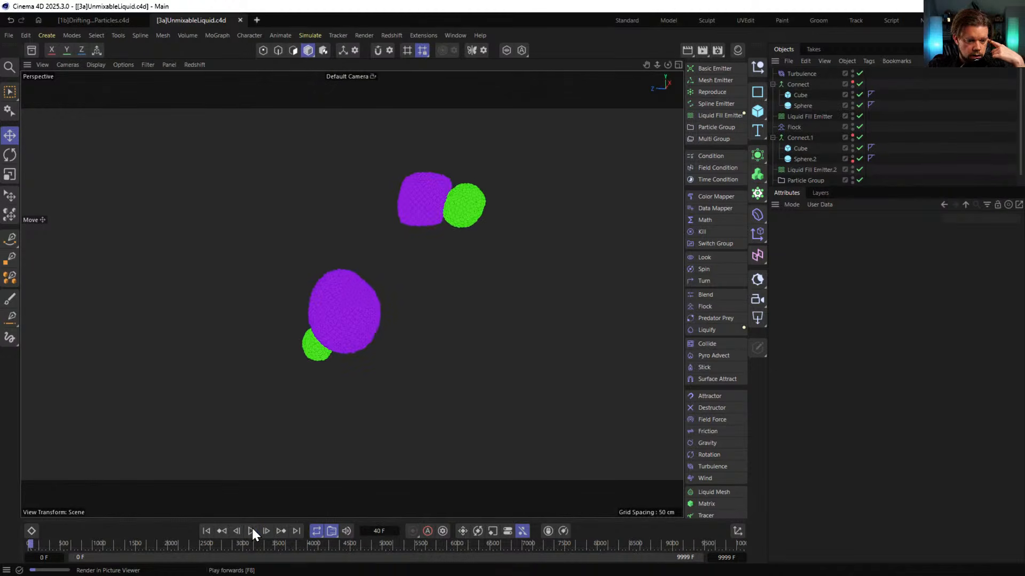
{"action": "left_click", "coordinate": [206, 530]}
Duplicate the Flock modifier and disable the copy, Flock.1
{"action": "scroll", "coordinate": [815, 140], "scroll_direction": "down", "scroll_amount": 1}
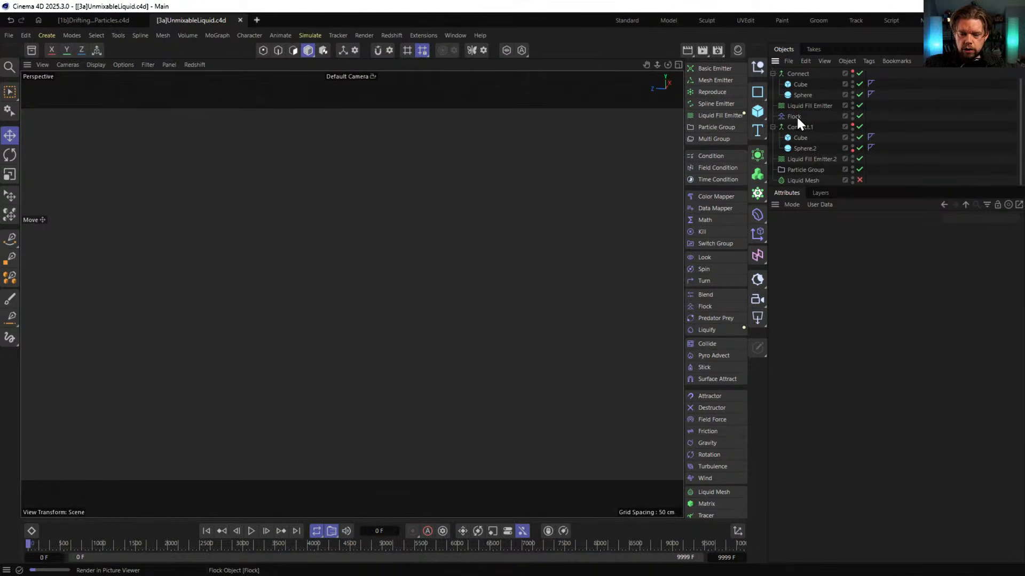
{"action": "left_click_drag", "start_coordinate": [796, 116], "coordinate": [792, 122], "text": "ctrl"}
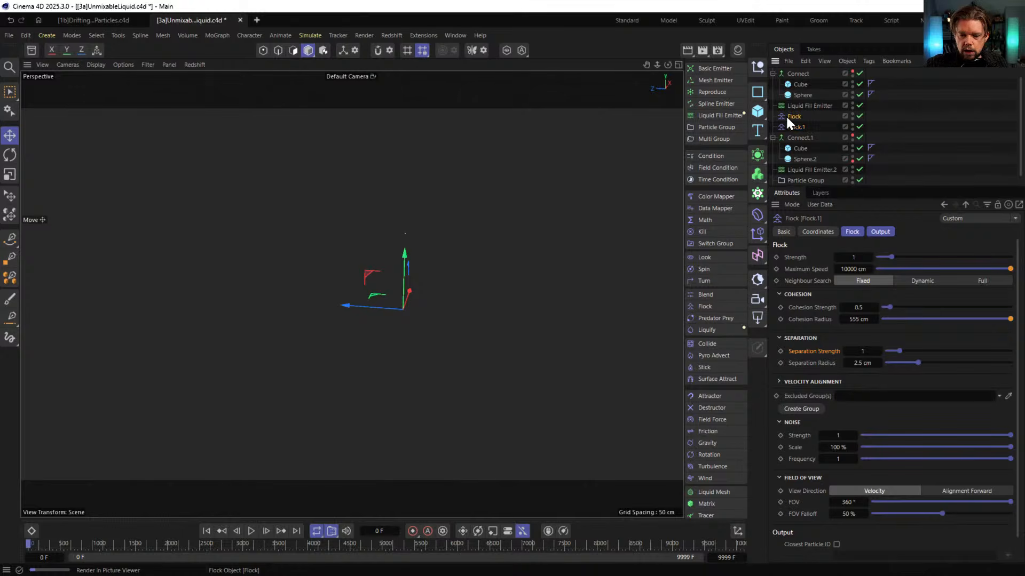
{"action": "left_click", "coordinate": [859, 126]}
Set both the Cohesion Radius and the Velocity Alignment Radius of the original Flock to 111 cm
{"action": "left_click", "coordinate": [794, 116]}
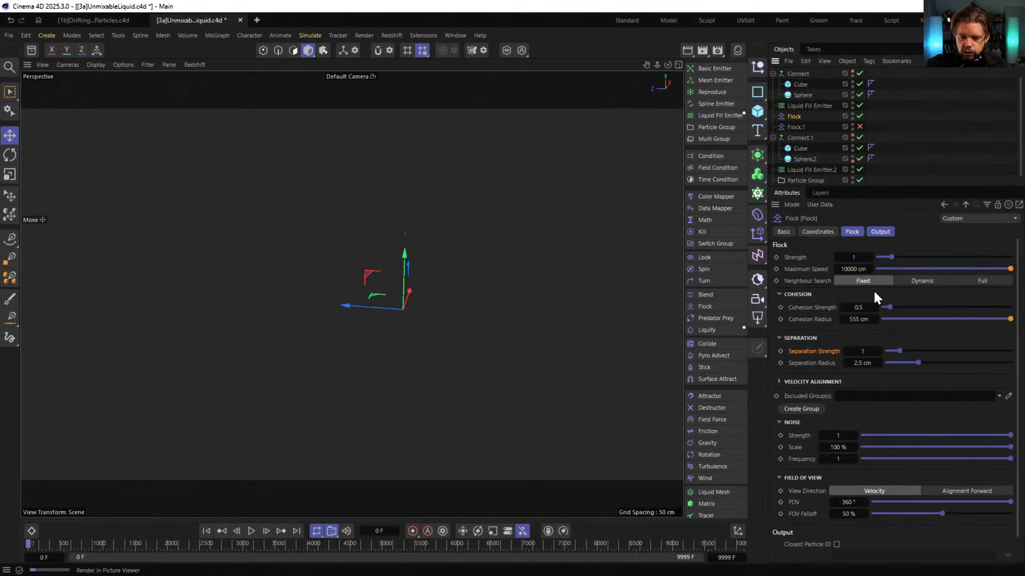
{"action": "left_click", "coordinate": [865, 320]}
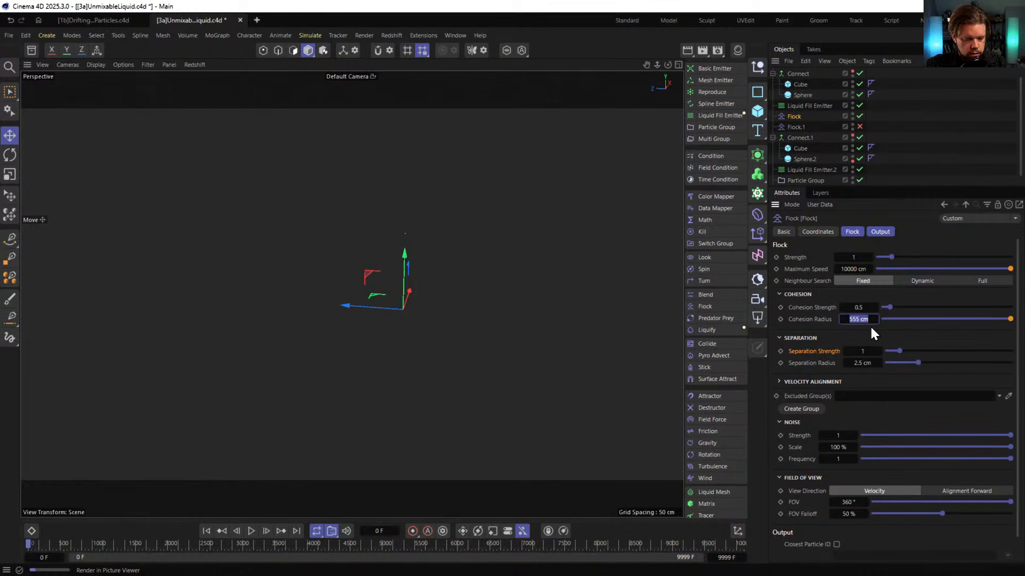
{"action": "type", "text": "111"}
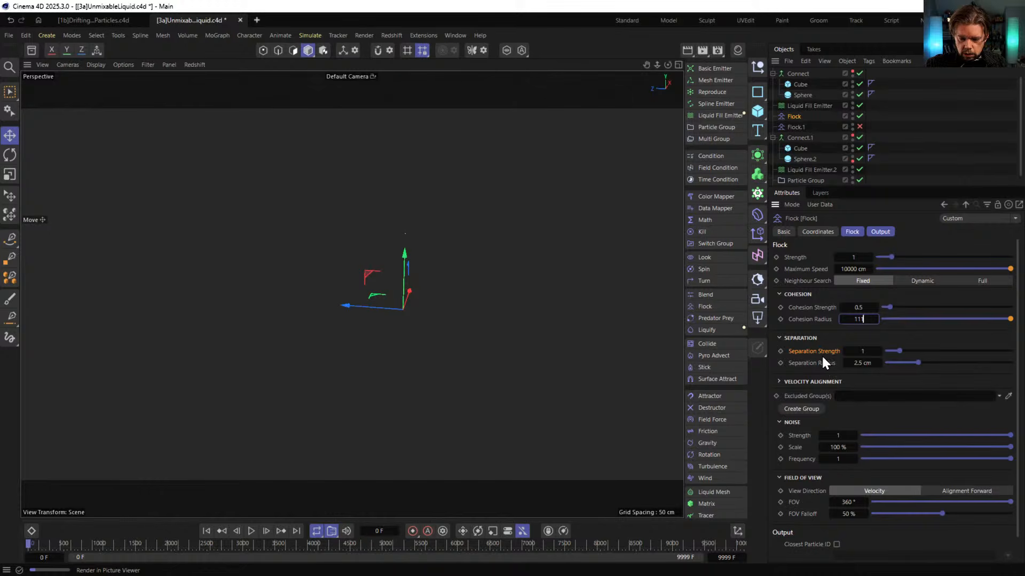
{"action": "key", "text": "Return"}
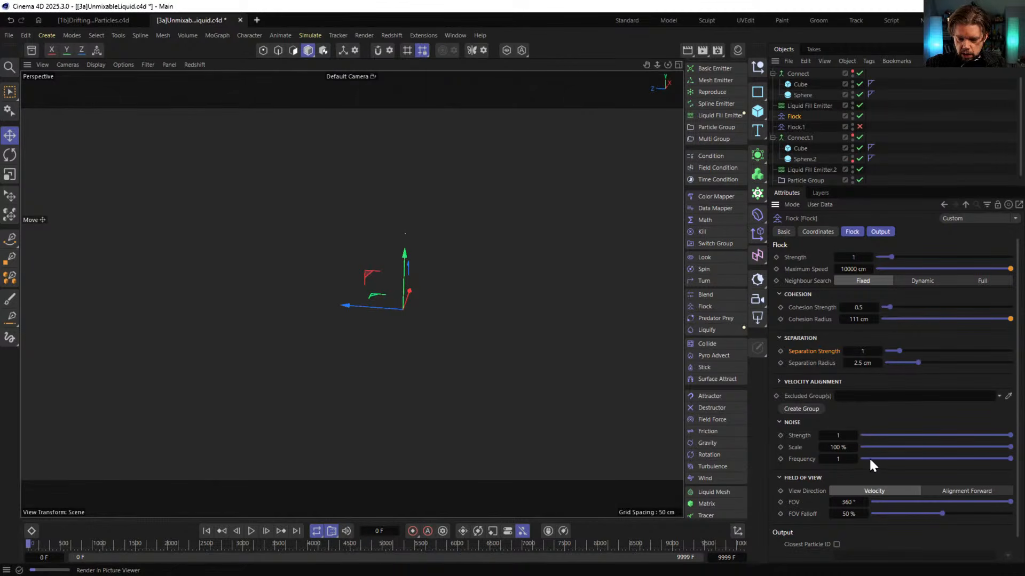
{"action": "left_click", "coordinate": [819, 382]}
{"action": "type", "text": "111"}
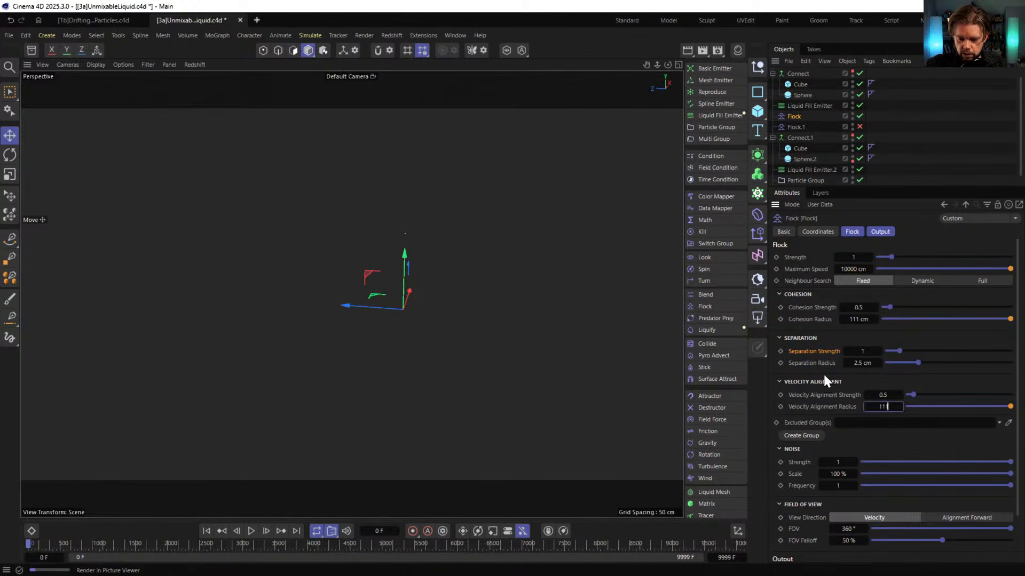
{"action": "key", "text": "Return"}
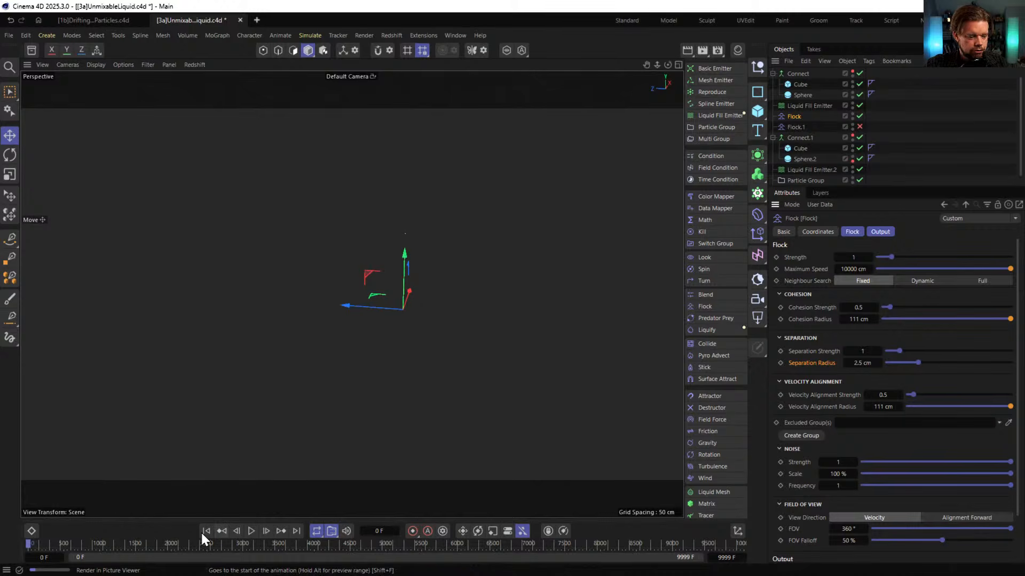
Play and pause the simulation to examine how the purple and green liquids deform and cling together with the smaller flocking radii
{"action": "left_click", "coordinate": [251, 531]}
{"action": "left_click", "coordinate": [916, 148]}
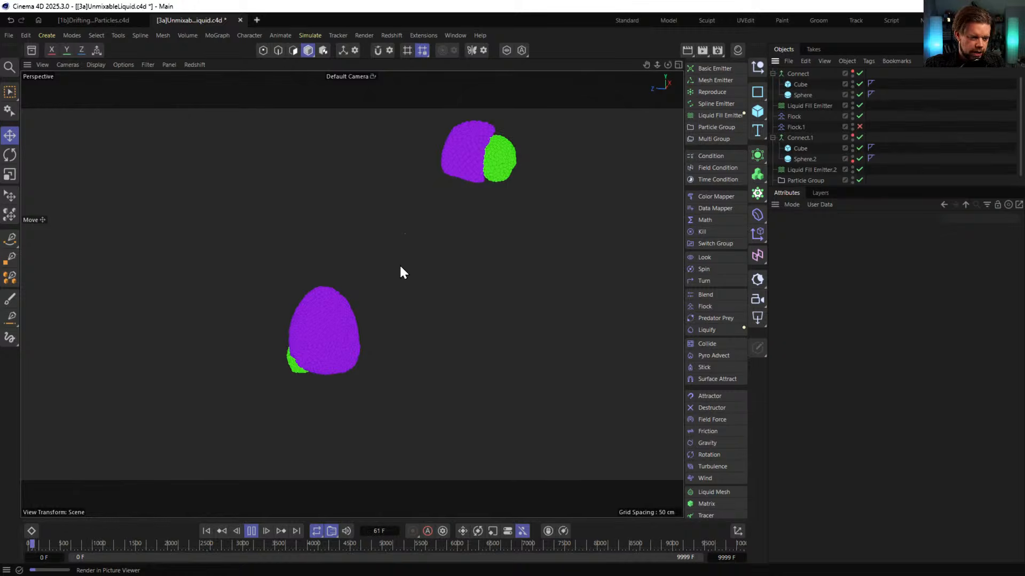
{"action": "left_click", "coordinate": [251, 531]}
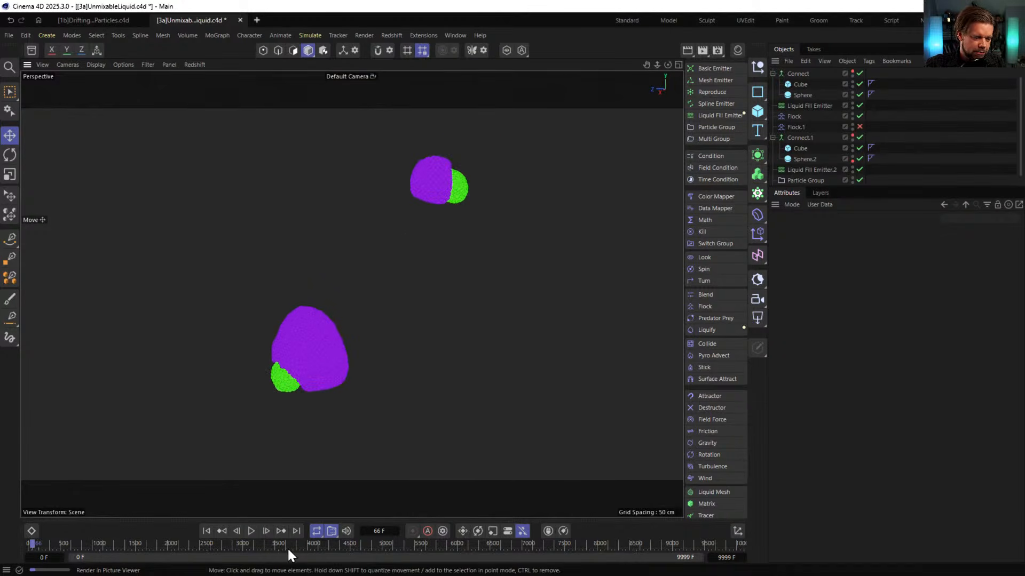
{"action": "left_click", "coordinate": [251, 531]}
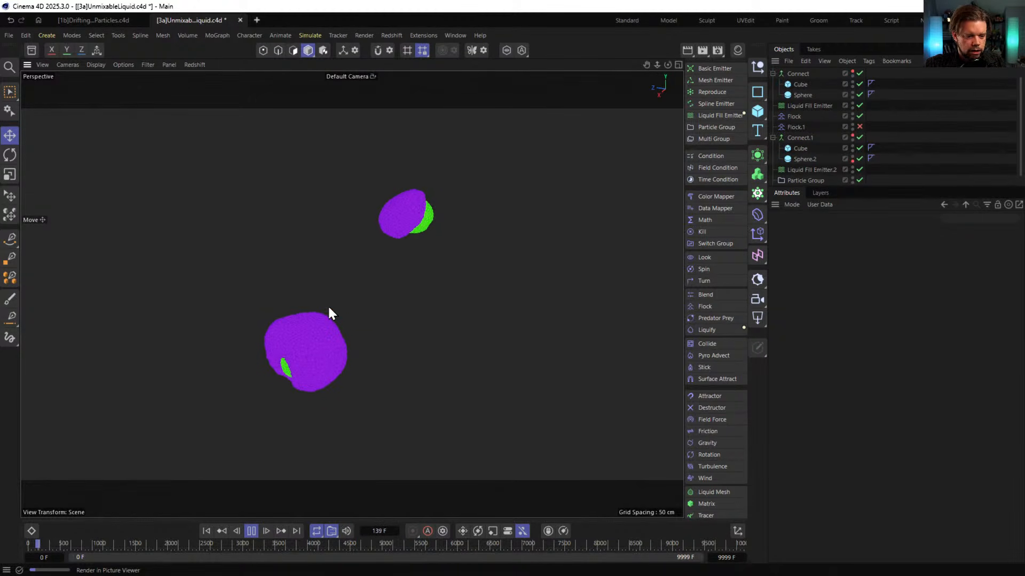
{"action": "left_click", "coordinate": [251, 531]}
{"action": "left_click", "coordinate": [251, 531]}
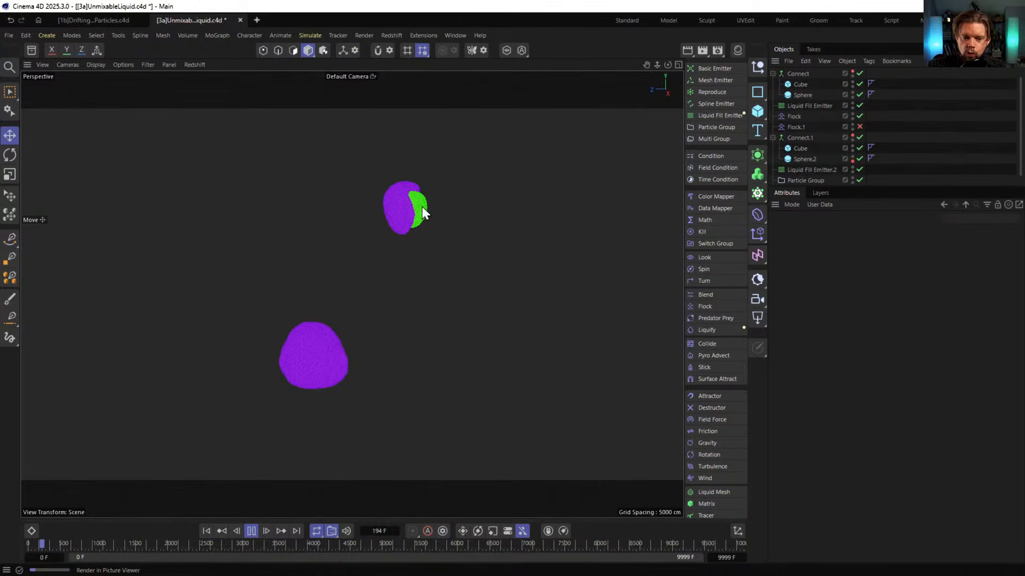
{"action": "left_click", "coordinate": [251, 531]}
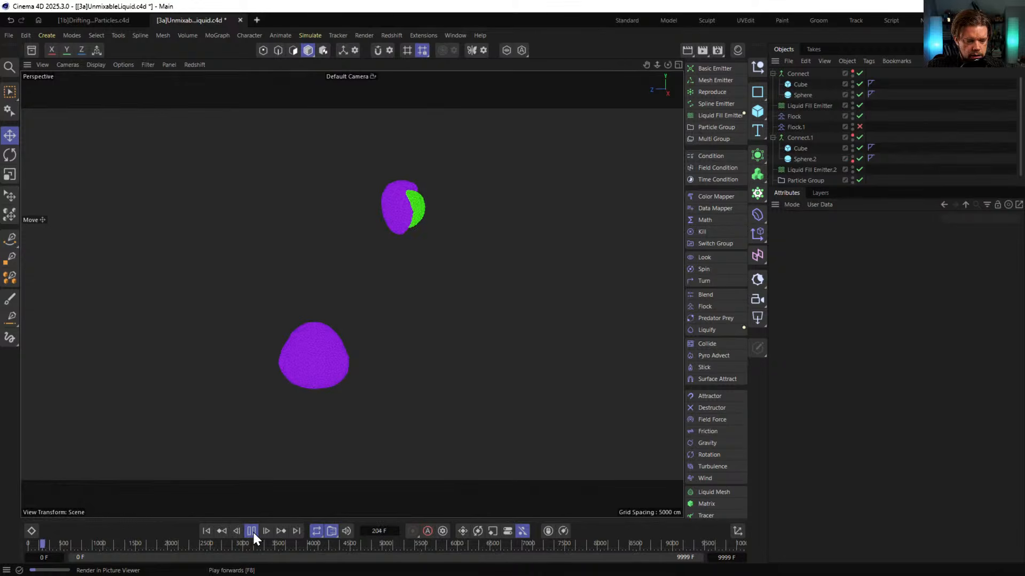
Set the Viscosity and Surface Tension of Liquid Fill Emitter.2 to 0.01
{"action": "left_click", "coordinate": [813, 170]}
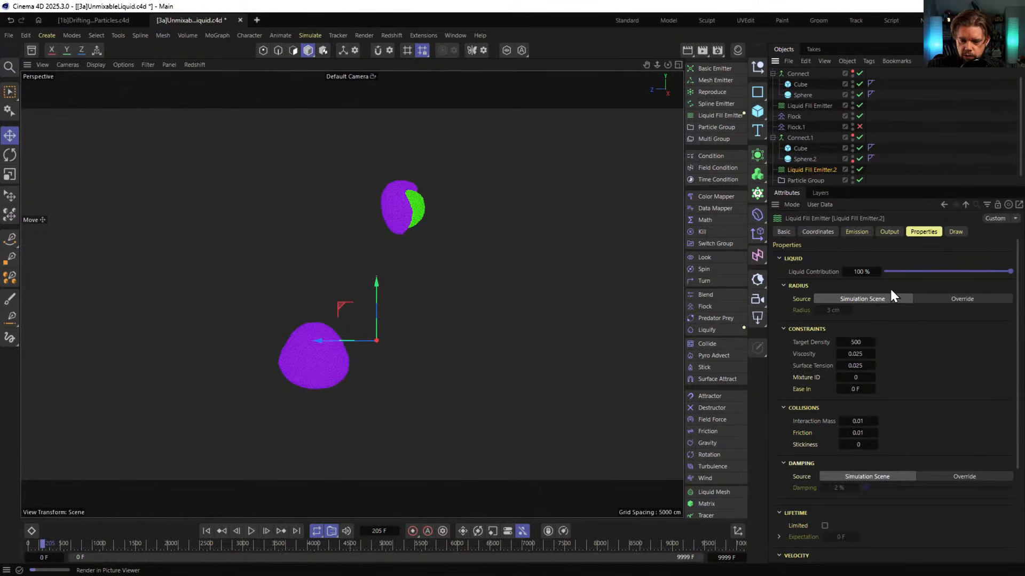
{"action": "left_click", "coordinate": [865, 366]}
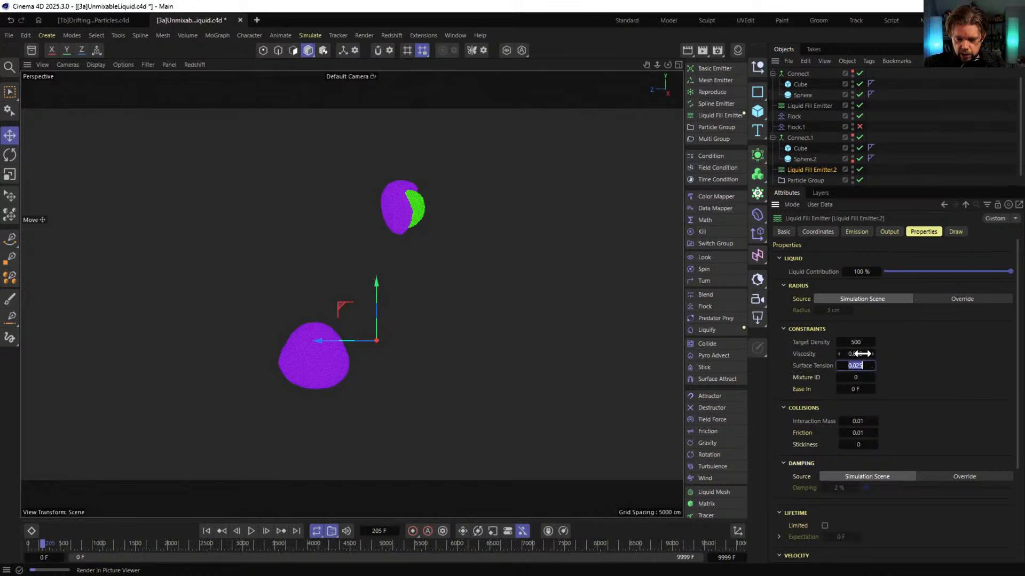
{"action": "left_click", "coordinate": [855, 353]}
{"action": "left_click_drag", "start_coordinate": [856, 354], "coordinate": [889, 357]}
{"action": "left_click", "coordinate": [856, 366]}
{"action": "type", "text": "0.01"}
{"action": "key", "text": "Return"}
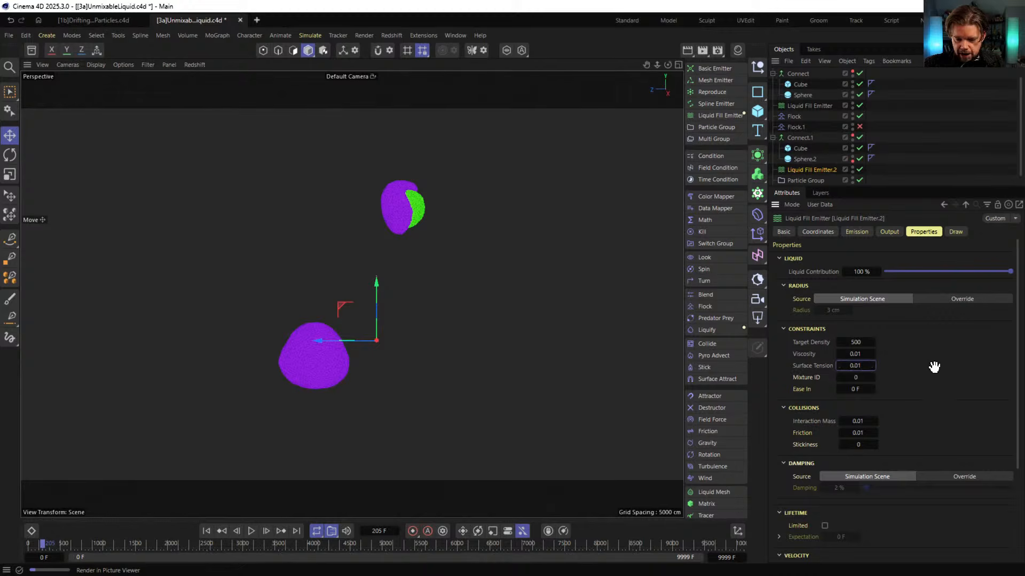
Replay the simulation from the start and examine from several angles how the purple and green liquids interact with the lowered emitter values
{"action": "left_click", "coordinate": [206, 531]}
{"action": "left_click", "coordinate": [251, 531]}
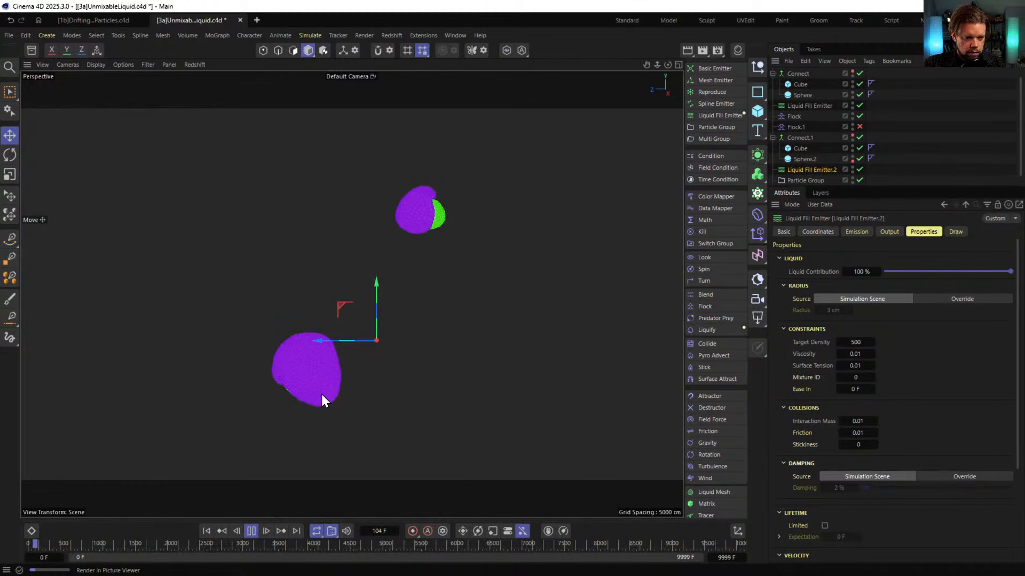
{"action": "right_click_drag", "start_coordinate": [441, 208], "coordinate": [565, 194], "text": "alt"}
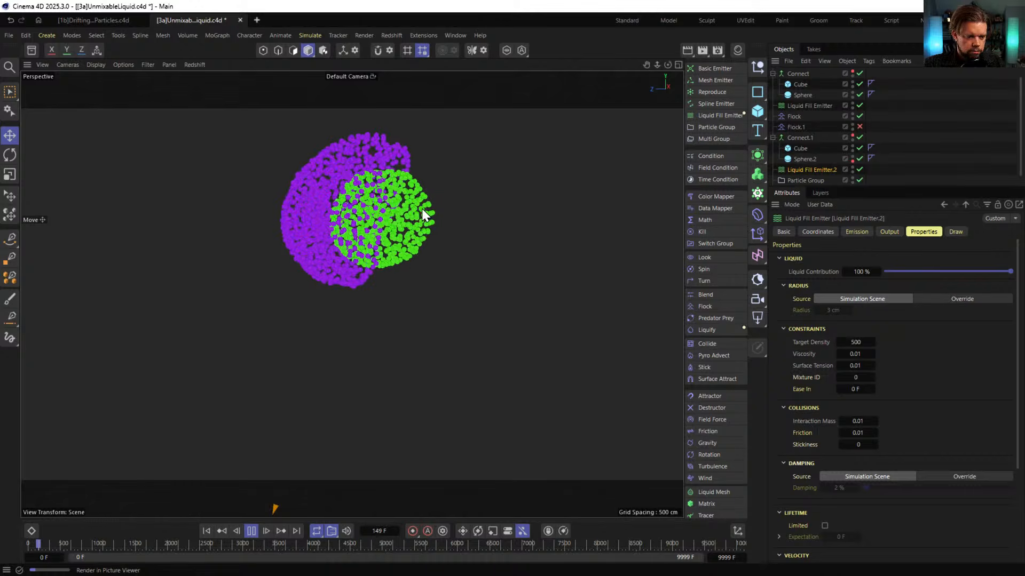
{"action": "right_click_drag", "start_coordinate": [392, 202], "coordinate": [340, 233], "text": "alt"}
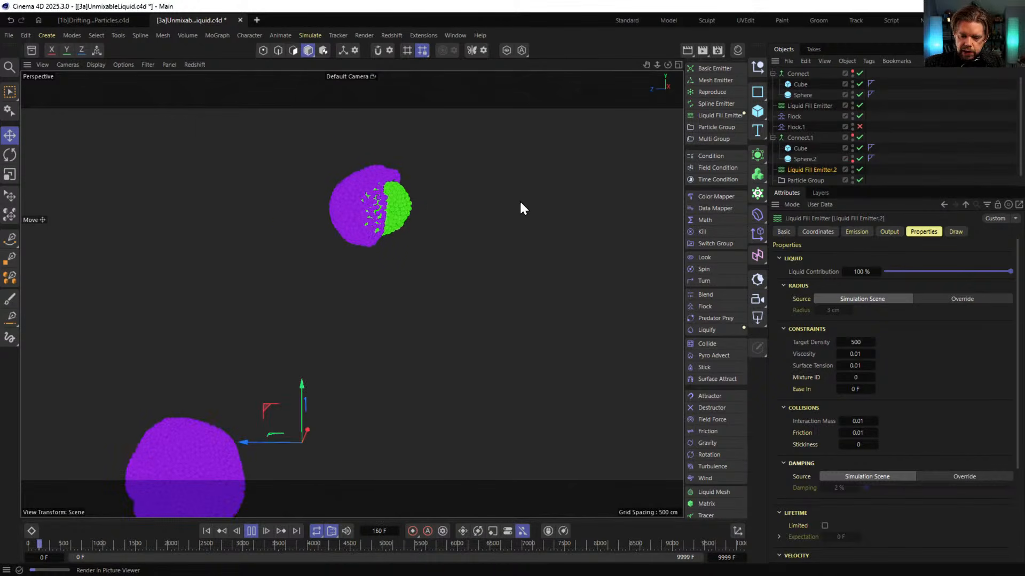
{"action": "right_click_drag", "start_coordinate": [425, 194], "coordinate": [385, 218], "text": "alt"}
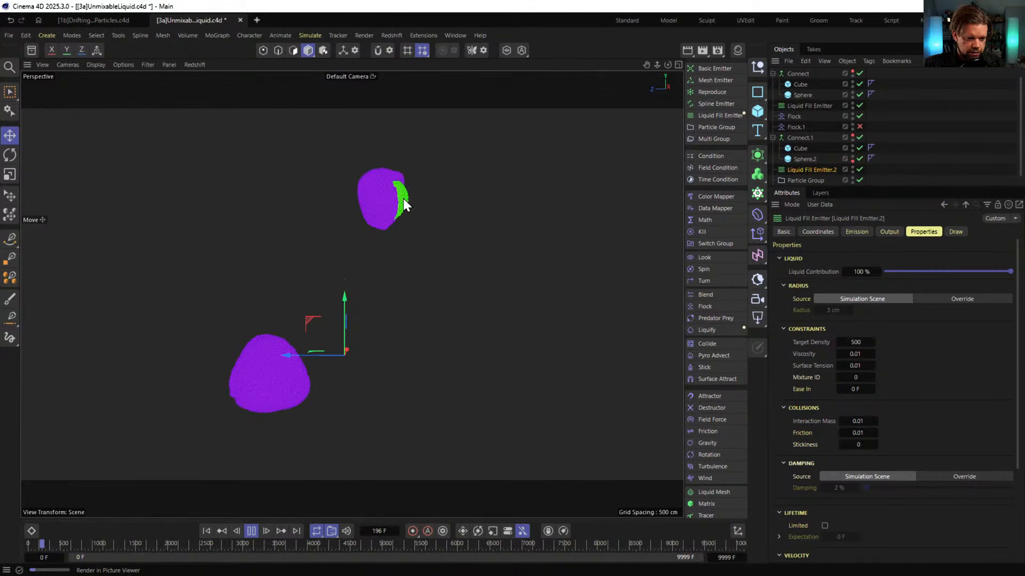
{"action": "left_click_drag", "start_coordinate": [402, 198], "coordinate": [296, 193], "text": "alt"}
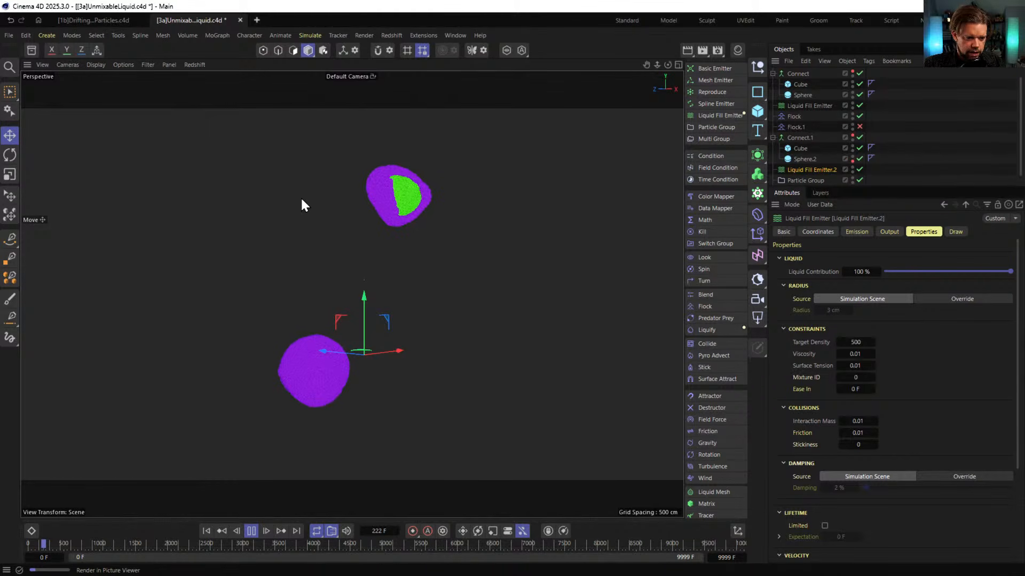
{"action": "left_click_drag", "start_coordinate": [433, 181], "coordinate": [398, 184], "text": "alt"}
{"action": "right_click_drag", "start_coordinate": [399, 184], "coordinate": [477, 179], "text": "alt"}
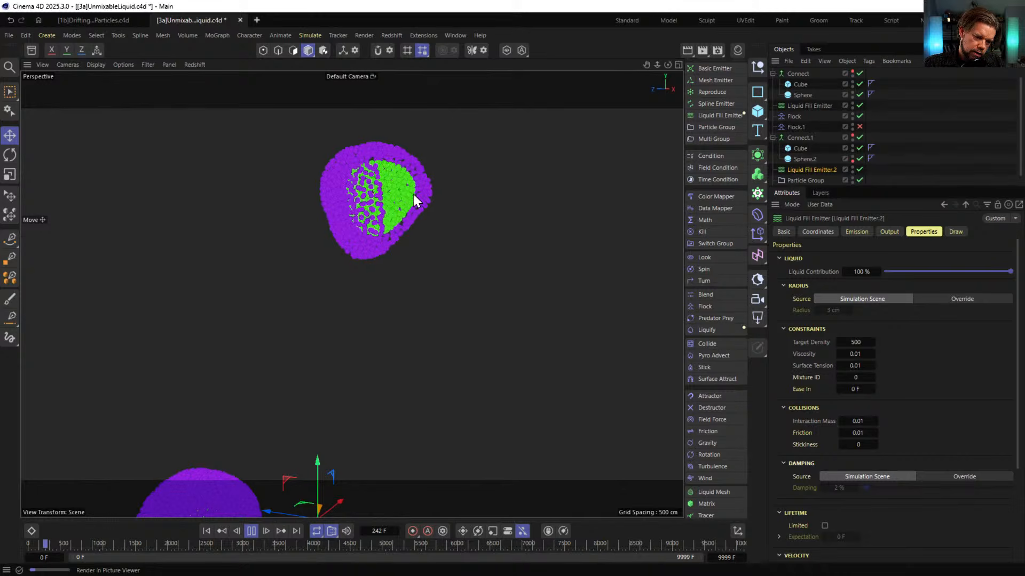
{"action": "right_click_drag", "start_coordinate": [408, 193], "coordinate": [437, 187], "text": "alt"}
{"action": "left_click_drag", "start_coordinate": [437, 187], "coordinate": [391, 201], "text": "alt"}
{"action": "right_click_drag", "start_coordinate": [397, 169], "coordinate": [345, 214], "text": "alt"}
{"action": "left_click_drag", "start_coordinate": [391, 179], "coordinate": [346, 186], "text": "alt"}
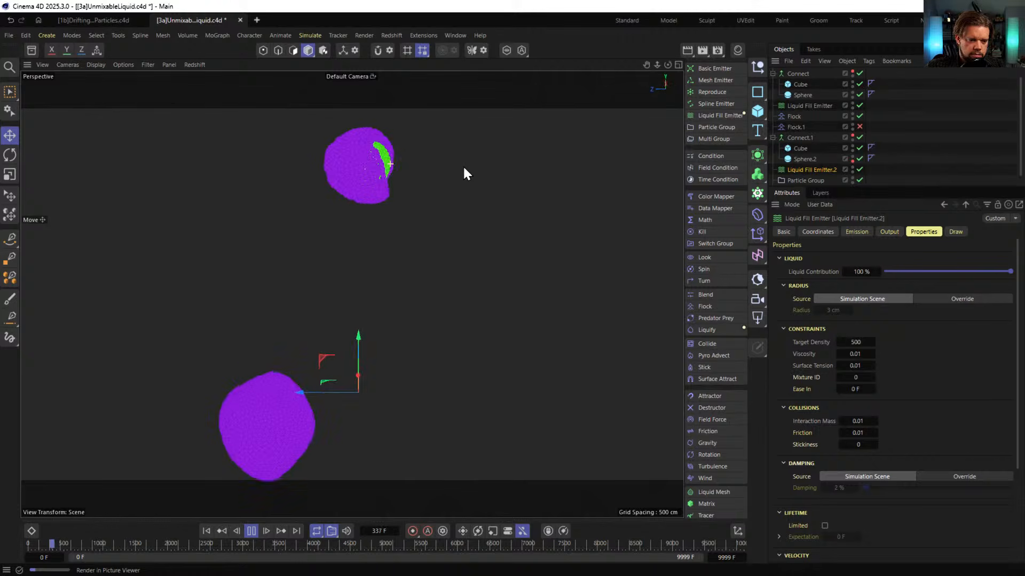
Briefly enable and disable Flock.1 twice during playback to pull the separate liquid blobs towards each other
{"action": "left_click", "coordinate": [859, 127]}
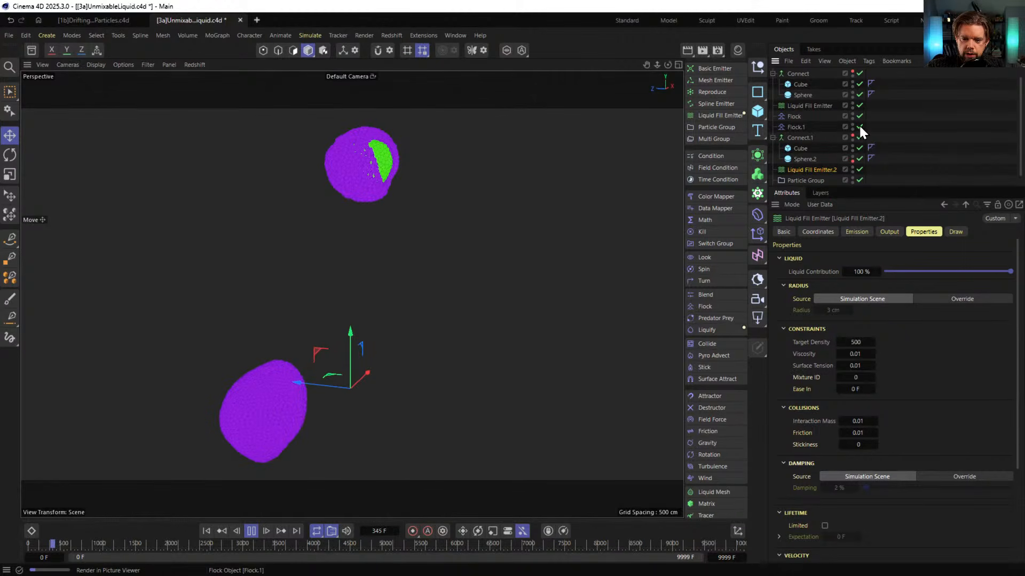
{"action": "left_click", "coordinate": [859, 125]}
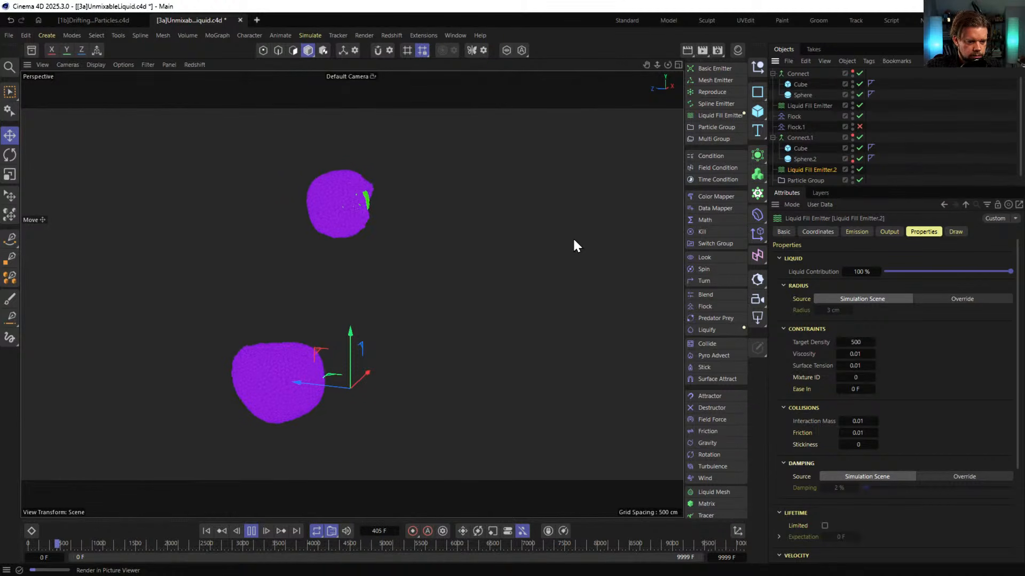
{"action": "left_click", "coordinate": [858, 126]}
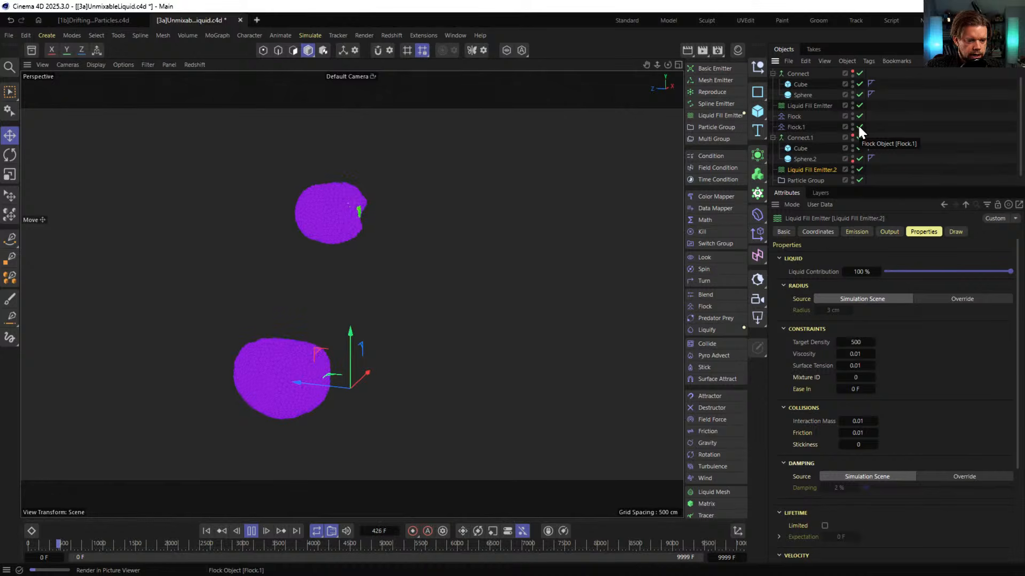
{"action": "left_click", "coordinate": [857, 126]}
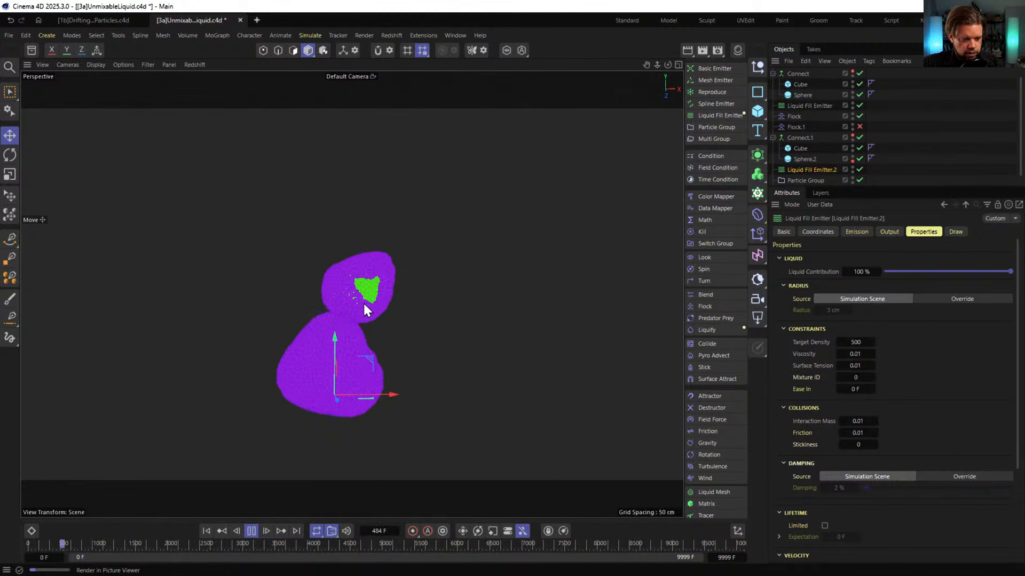
Examine the merged purple and green liquids up close during playback, and return the stopped animation to its first frame
{"action": "right_click_drag", "start_coordinate": [338, 332], "coordinate": [455, 302], "text": "alt"}
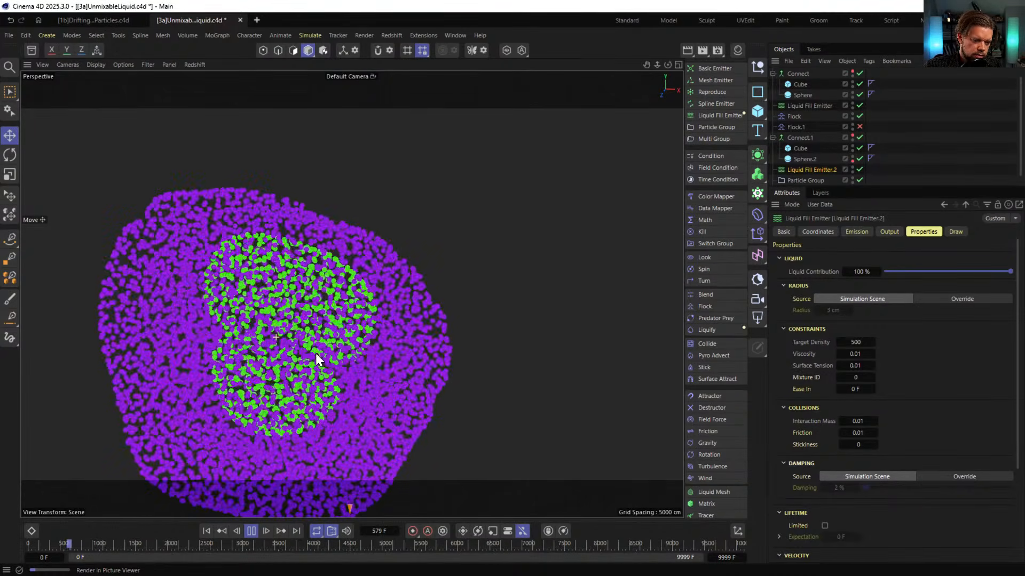
{"action": "left_click_drag", "start_coordinate": [318, 358], "coordinate": [355, 361], "text": "alt"}
{"action": "left_click", "coordinate": [175, 306]}
{"action": "left_click_drag", "start_coordinate": [264, 334], "coordinate": [291, 344], "text": "alt"}
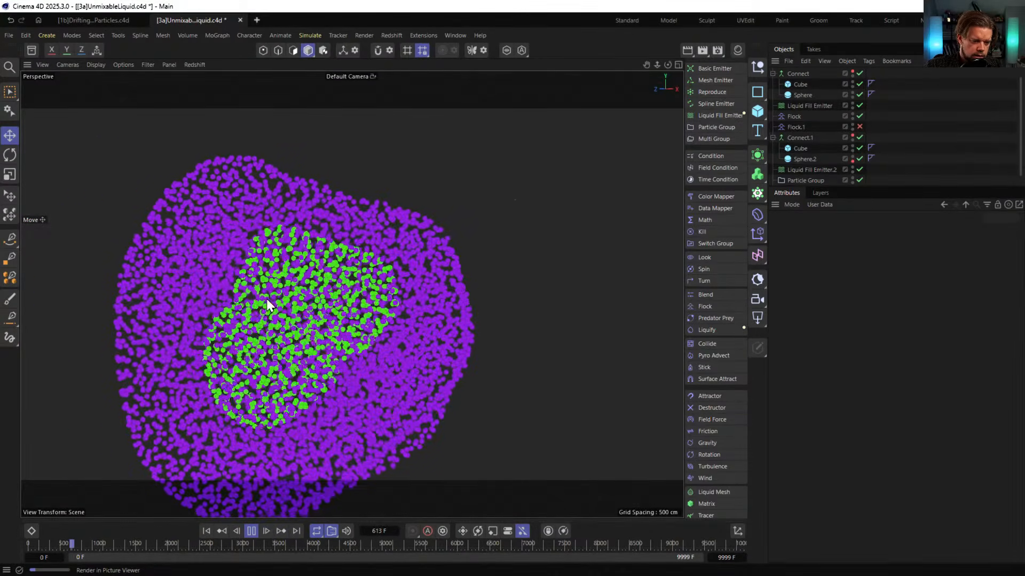
{"action": "left_click_drag", "start_coordinate": [359, 326], "coordinate": [235, 340], "text": "alt"}
{"action": "right_click_drag", "start_coordinate": [365, 325], "coordinate": [283, 338], "text": "alt"}
{"action": "left_click_drag", "start_coordinate": [349, 321], "coordinate": [315, 327], "text": "alt"}
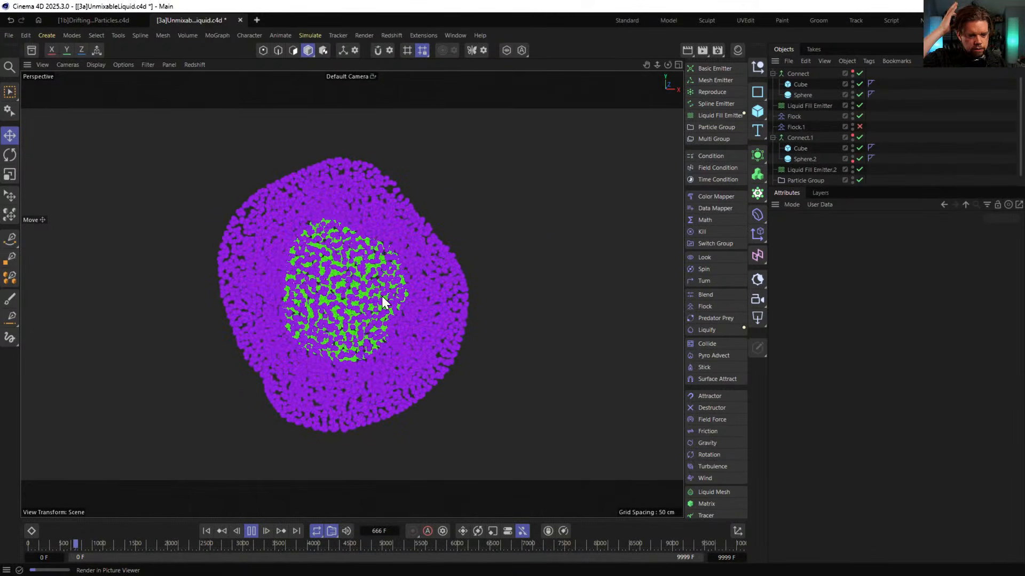
{"action": "left_click_drag", "start_coordinate": [353, 288], "coordinate": [425, 286], "text": "alt"}
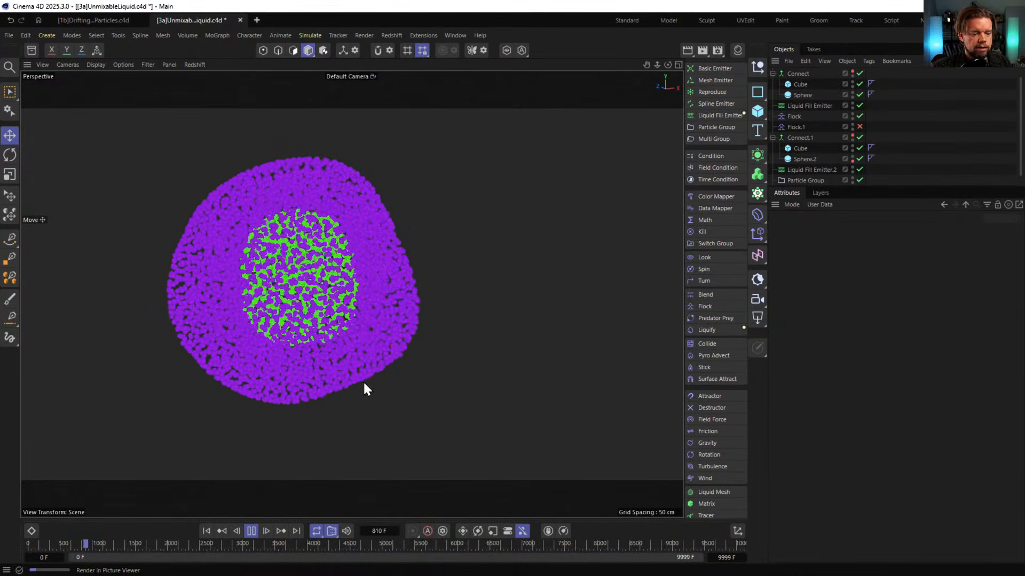
{"action": "left_click", "coordinate": [251, 531]}
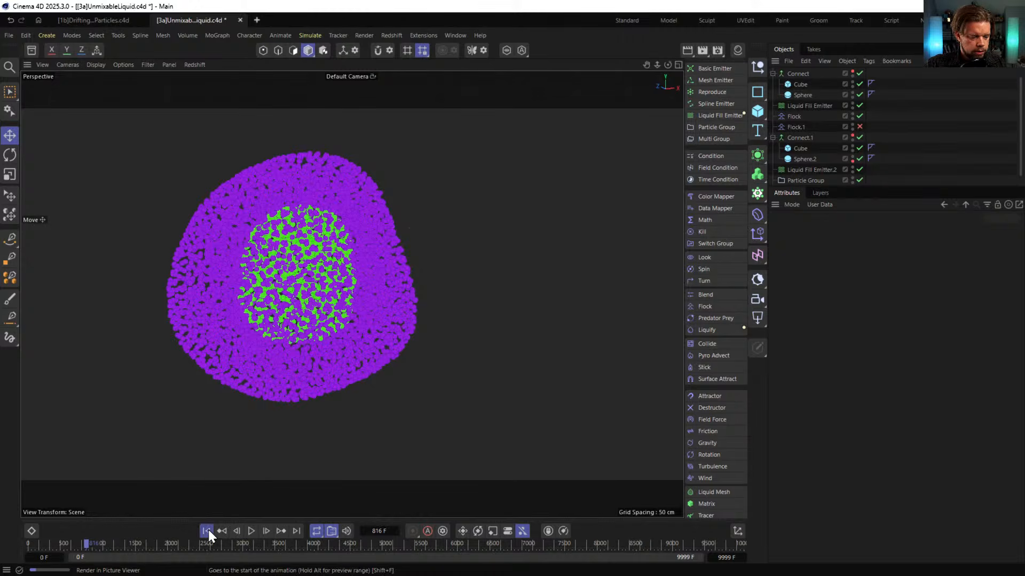
{"action": "left_click", "coordinate": [207, 530]}
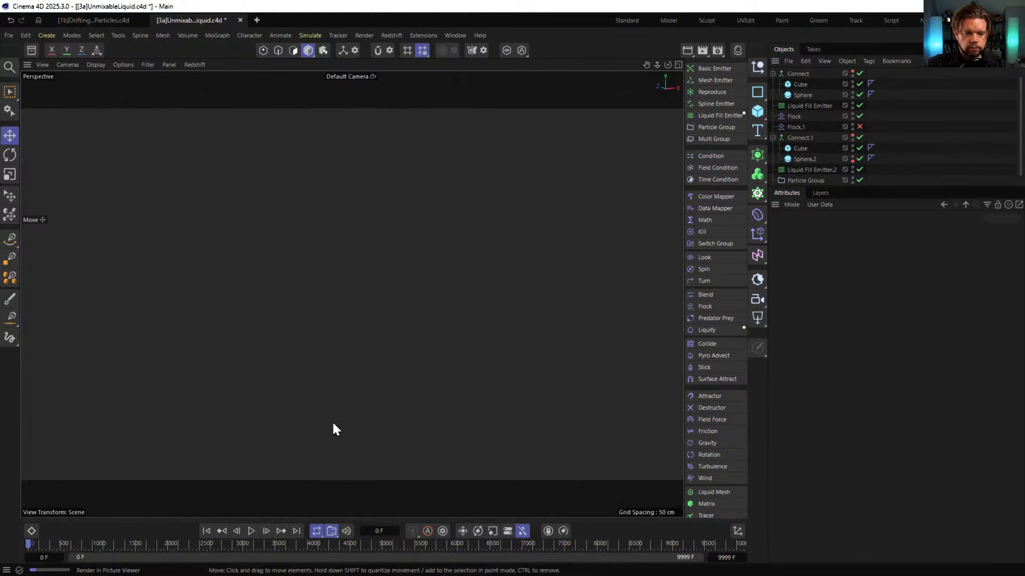
Make Connect and Connect.1 visible in the viewport and add a Display tag to both
{"action": "left_click", "coordinate": [851, 135]}
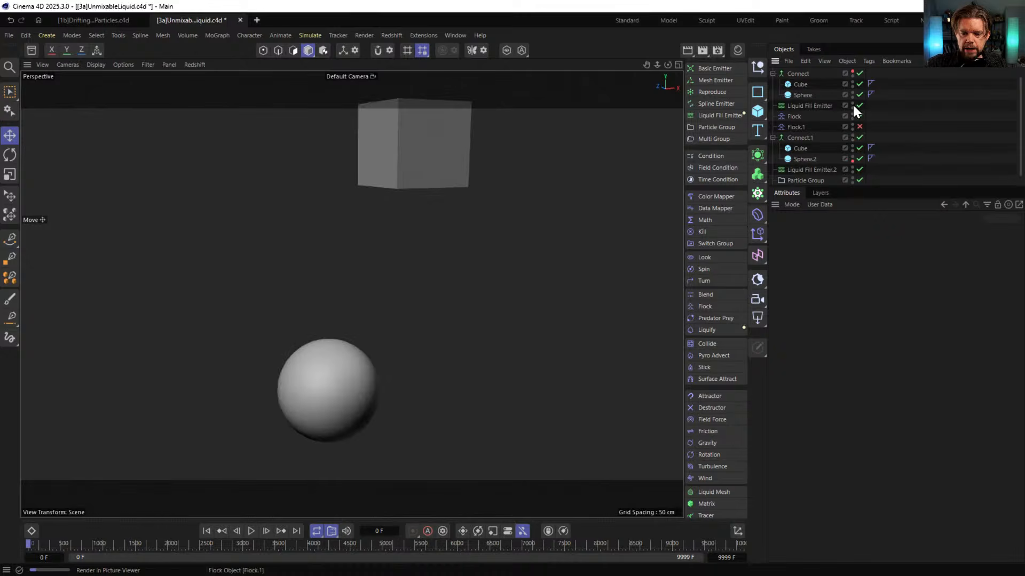
{"action": "left_click", "coordinate": [853, 71]}
{"action": "left_click", "coordinate": [798, 73]}
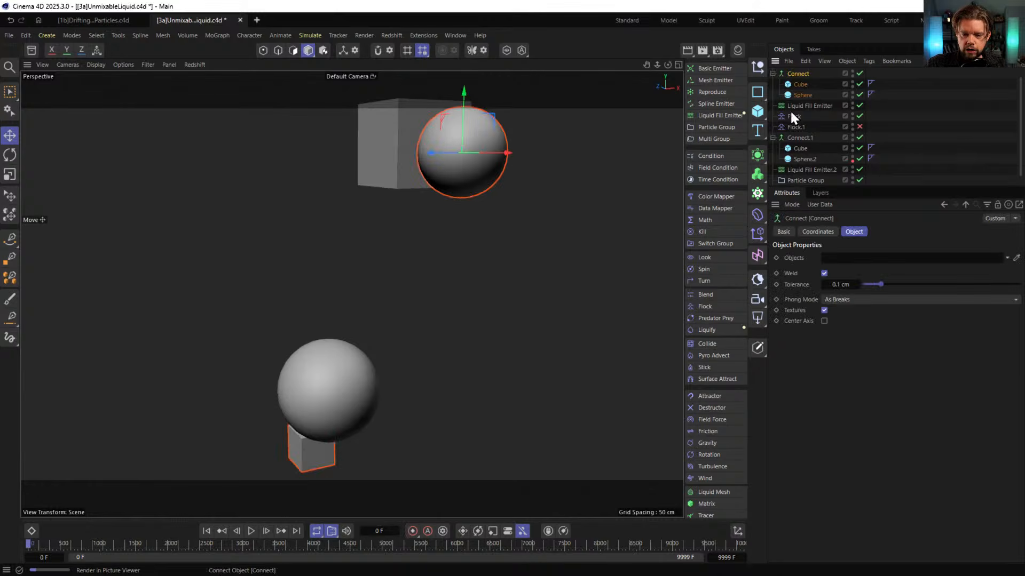
{"action": "left_click", "coordinate": [799, 137], "text": "ctrl"}
{"action": "right_click", "coordinate": [799, 137]}
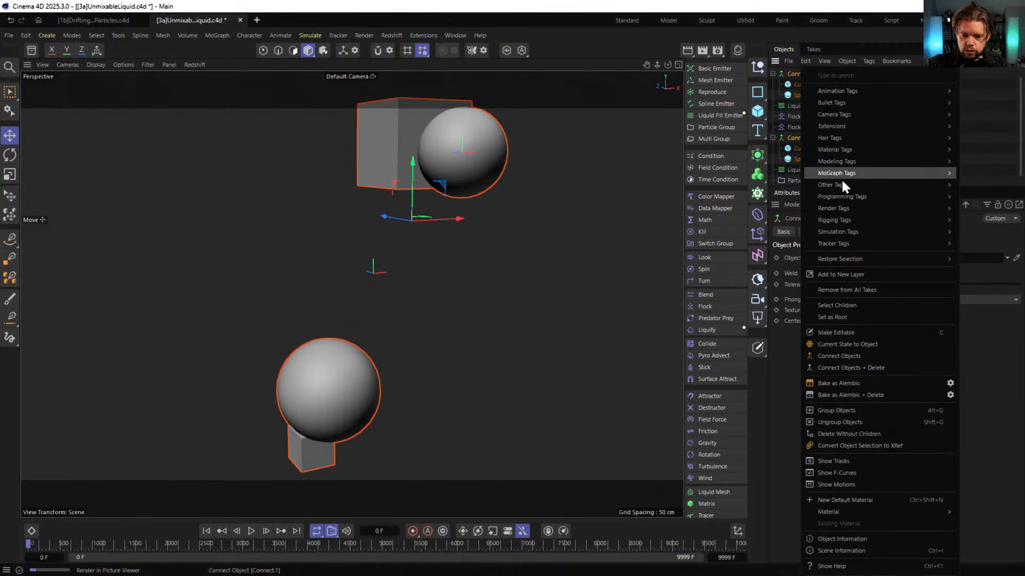
{"action": "mouse_move", "coordinate": [848, 214]}
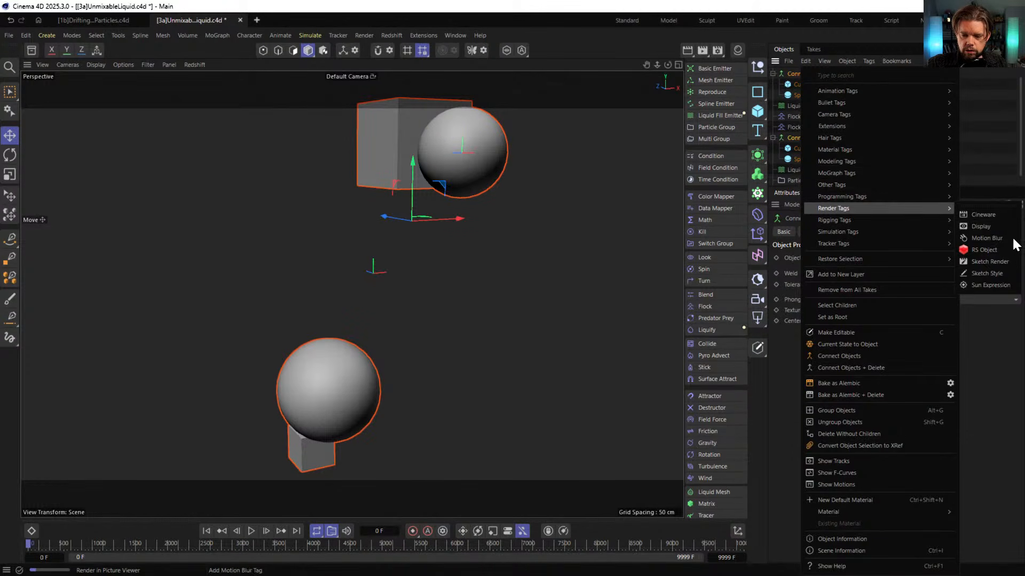
{"action": "left_click", "coordinate": [981, 227]}
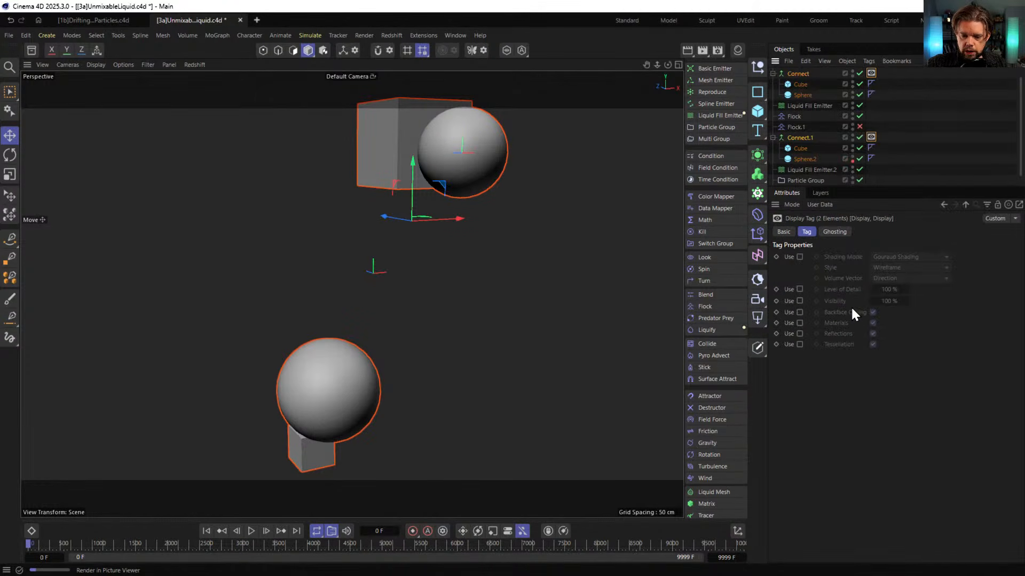
Override the shading mode of both Display tags with Lines and save the scene
{"action": "left_click", "coordinate": [799, 257]}
{"action": "left_click", "coordinate": [899, 257]}
{"action": "left_click", "coordinate": [889, 353]}
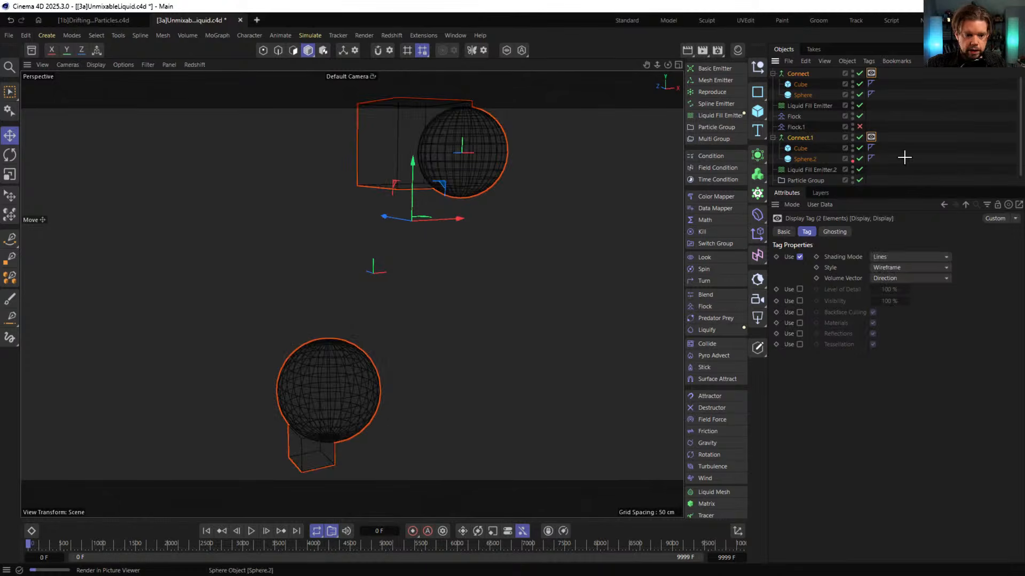
{"action": "left_click", "coordinate": [373, 255]}
{"action": "mouse_move", "coordinate": [373, 255]}
{"action": "left_mouse_down", "text": "alt"}
{"action": "mouse_move", "coordinate": [417, 262]}
{"action": "mouse_move", "coordinate": [315, 252]}
{"action": "mouse_move", "coordinate": [400, 290]}
{"action": "mouse_move", "coordinate": [366, 219]}
{"action": "mouse_move", "coordinate": [372, 231]}
{"action": "left_mouse_up", "text": "alt"}
{"action": "key", "text": "ctrl+s"}
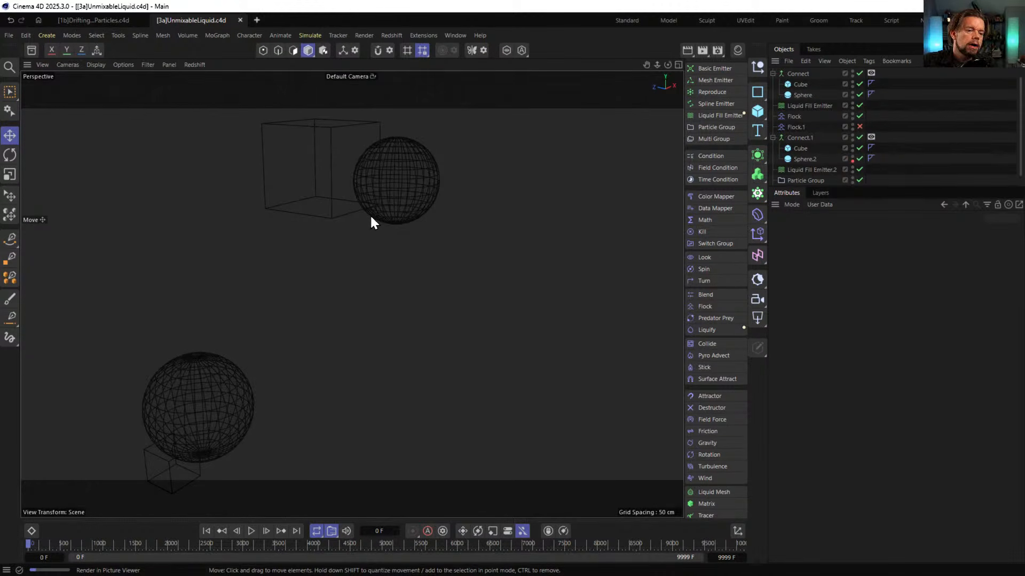
Select the Cube inside the first Connect object and save the scene again
{"action": "left_click", "coordinate": [238, 36]}
{"action": "left_click", "coordinate": [375, 13]}
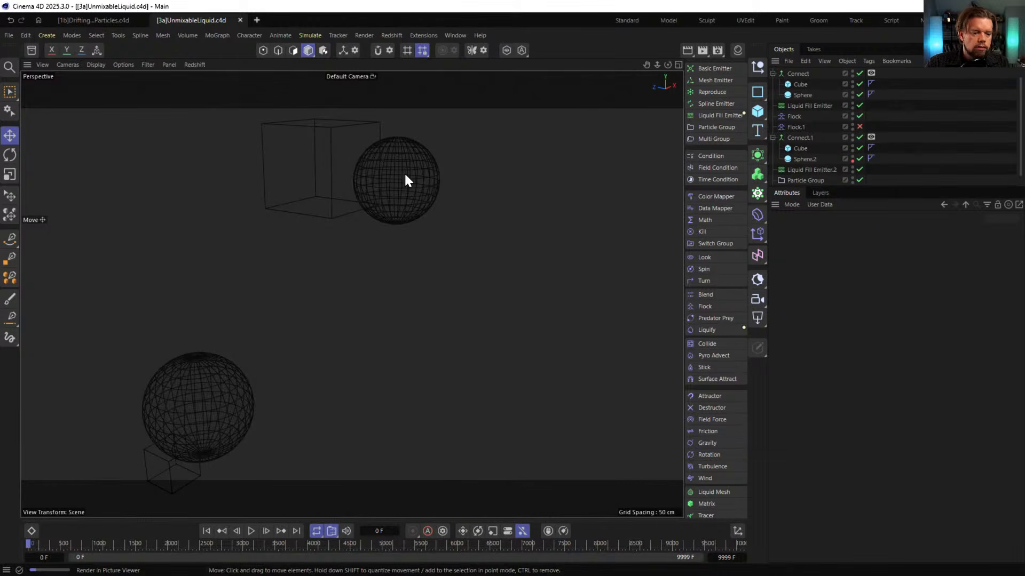
{"action": "left_click", "coordinate": [798, 74]}
{"action": "left_click", "coordinate": [802, 84]}
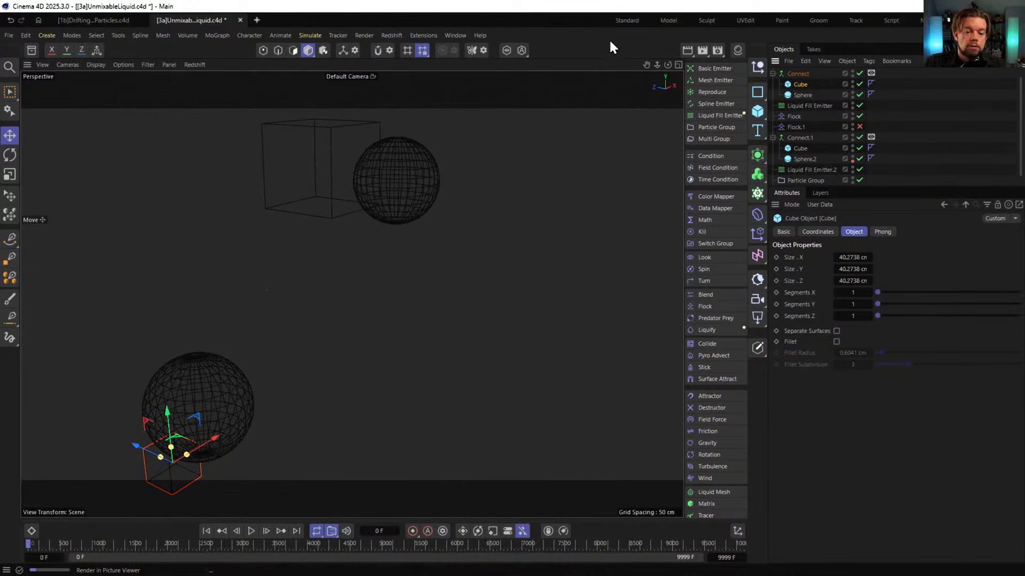
{"action": "key", "text": "ctrl+s"}
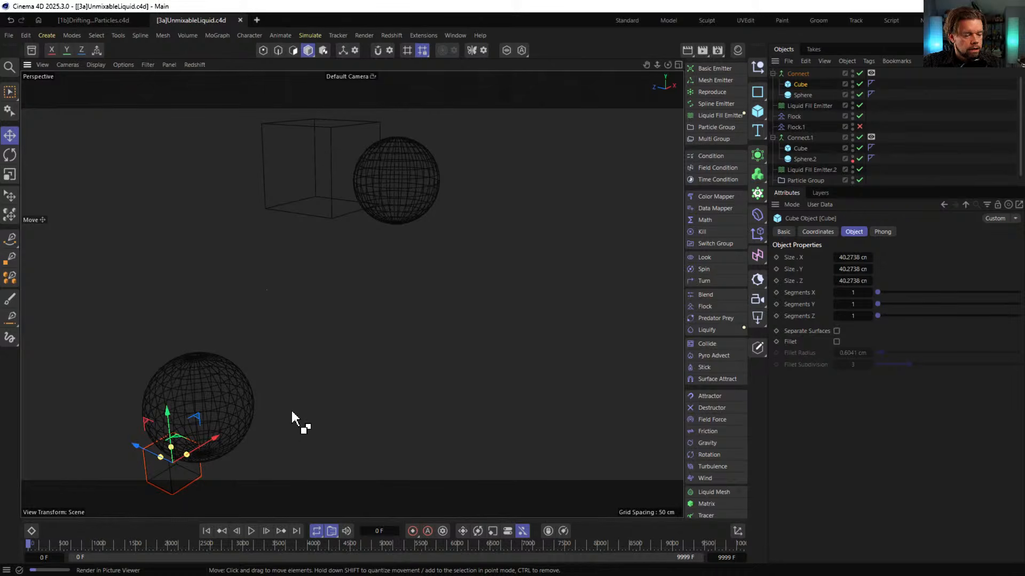
Switch to the Picture Viewer, review the rendered frames in the maximized window, and jump to the frame still being rendered
{"action": "key", "text": "alt+Tab"}
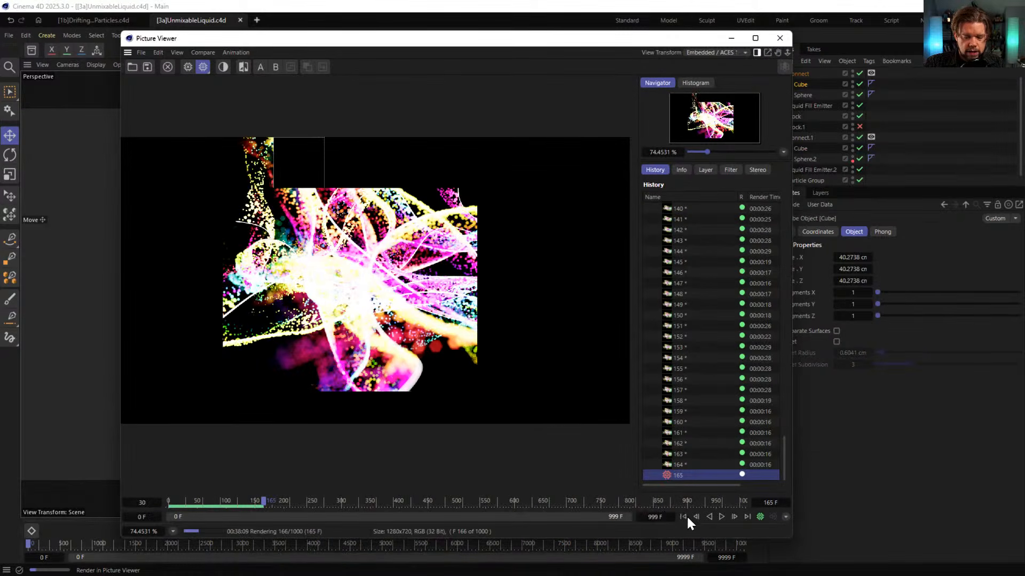
{"action": "left_click", "coordinate": [720, 516]}
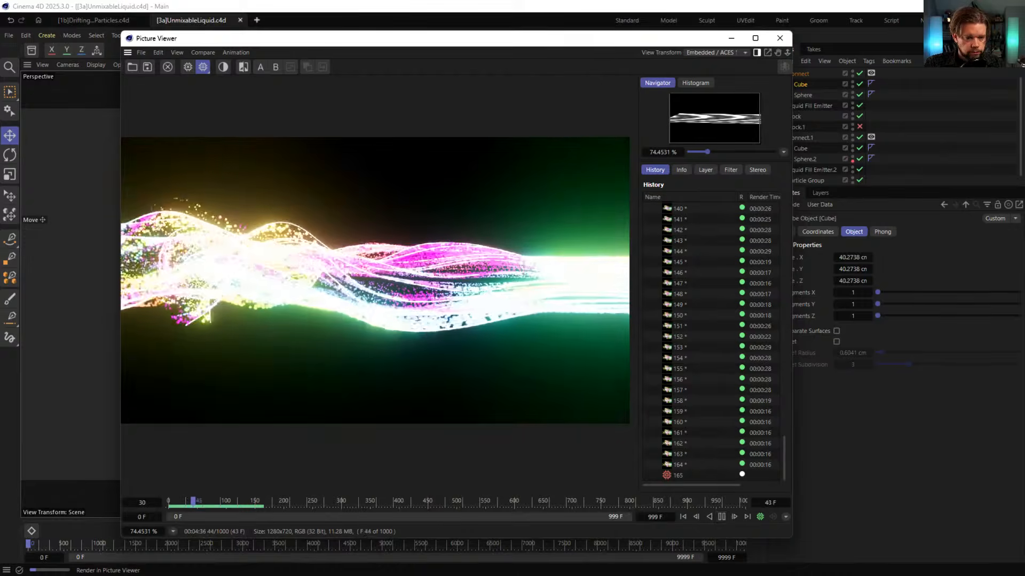
{"action": "double_click", "coordinate": [663, 38]}
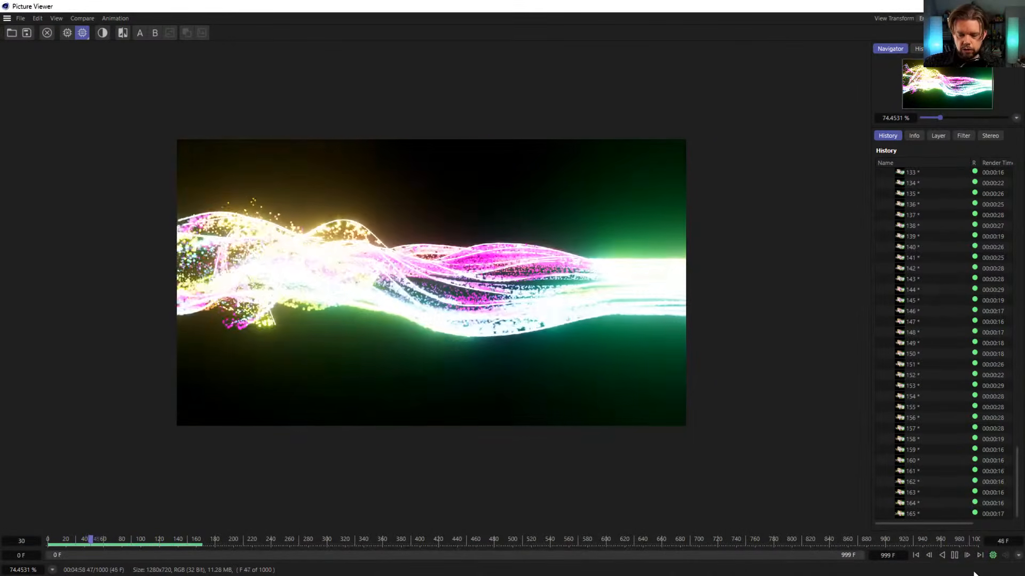
{"action": "left_click", "coordinate": [954, 555]}
{"action": "mouse_move", "coordinate": [207, 537]}
{"action": "left_mouse_down"}
{"action": "mouse_move", "coordinate": [226, 538]}
{"action": "mouse_move", "coordinate": [207, 542]}
{"action": "left_mouse_up"}
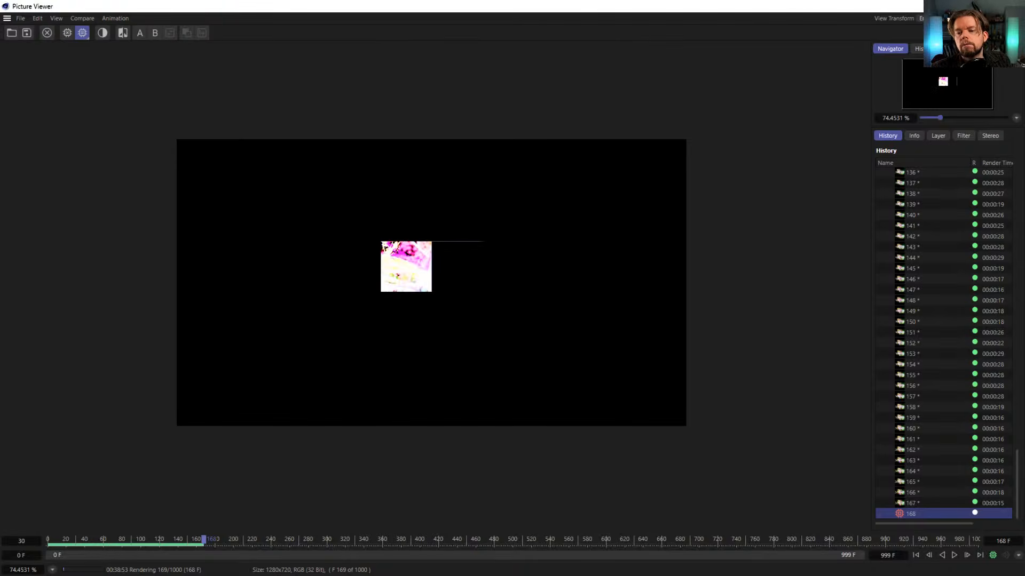
Stop the running animation render in the Picture Viewer
{"action": "key", "text": "Escape"}
{"action": "left_click", "coordinate": [531, 332]}
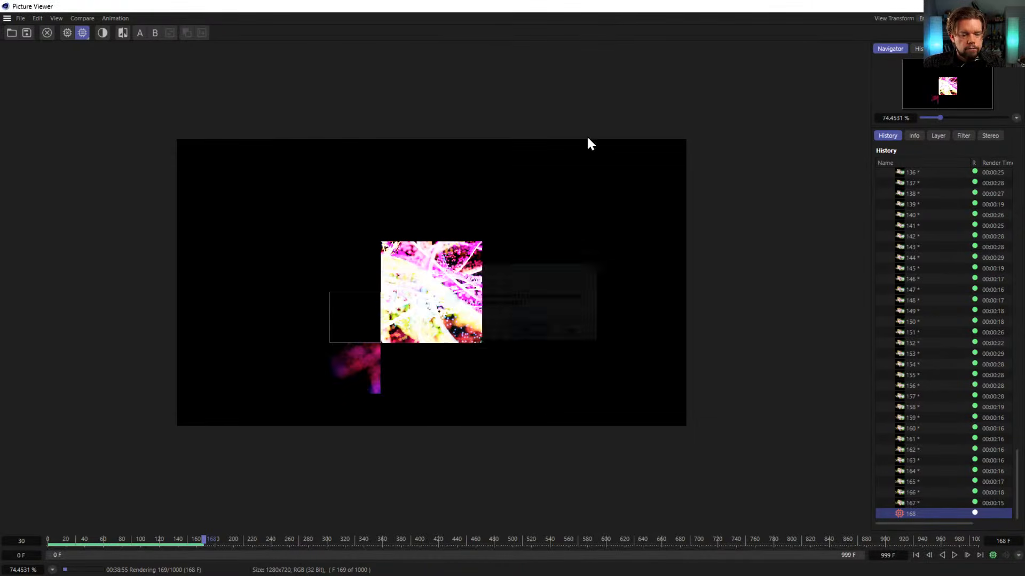